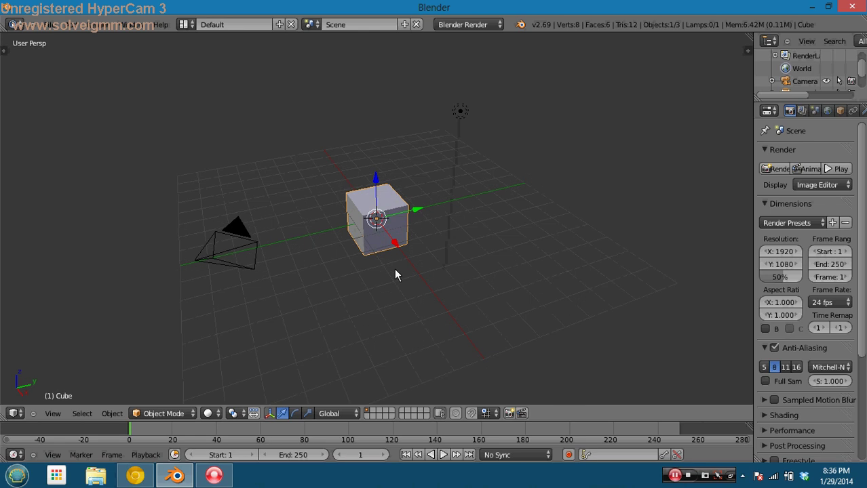
Set the viewport to front orthographic view and collapse the sections of the 3D view's properties sidebar
{"action": "key", "text": "KP_1"}
{"action": "key", "text": "KP_5"}
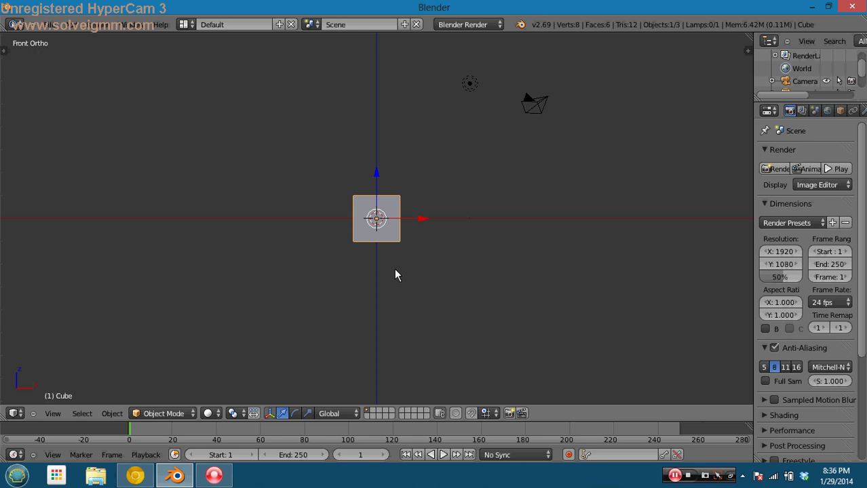
{"action": "key", "text": "n"}
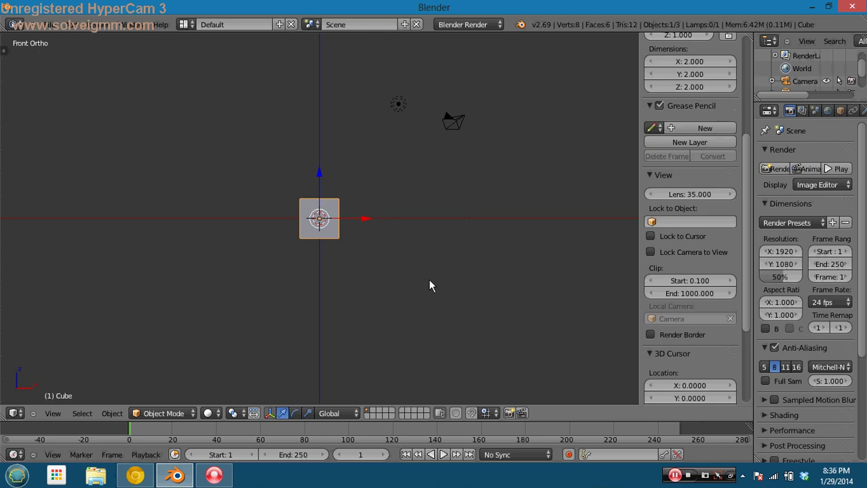
{"action": "scroll", "coordinate": [655, 144], "scroll_direction": "up", "scroll_amount": 7}
{"action": "key", "text": "a"}
{"action": "key", "text": "a"}
{"action": "key", "text": "a"}
{"action": "key", "text": "a"}
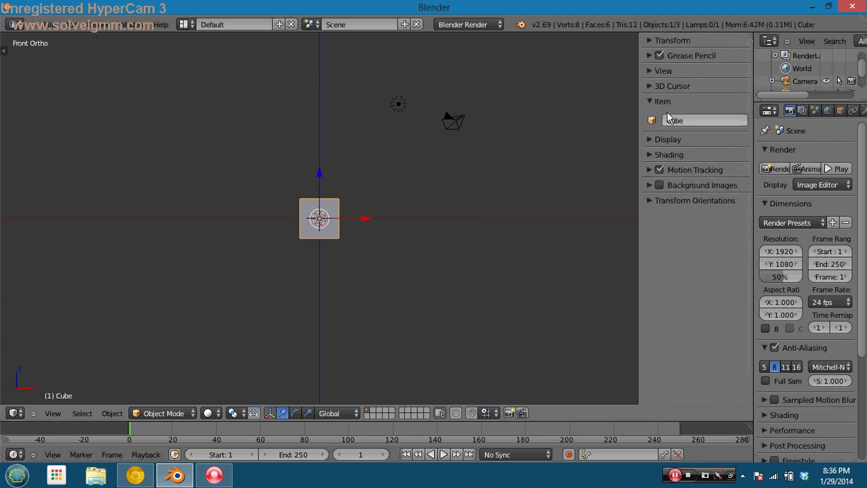
{"action": "key", "text": "n"}
Find the Screencast Keys add-on in the user preferences by searching for "scree" and enable it
{"action": "left_click", "coordinate": [49, 25]}
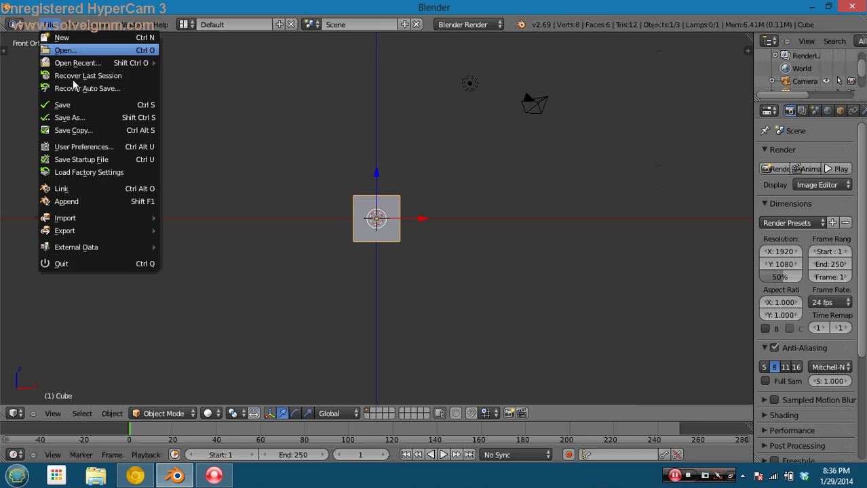
{"action": "left_click", "coordinate": [102, 146]}
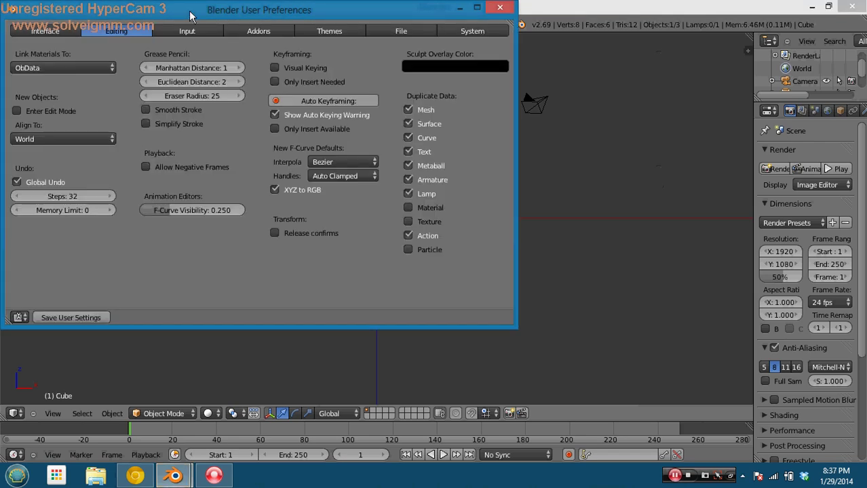
{"action": "left_click", "coordinate": [268, 57]}
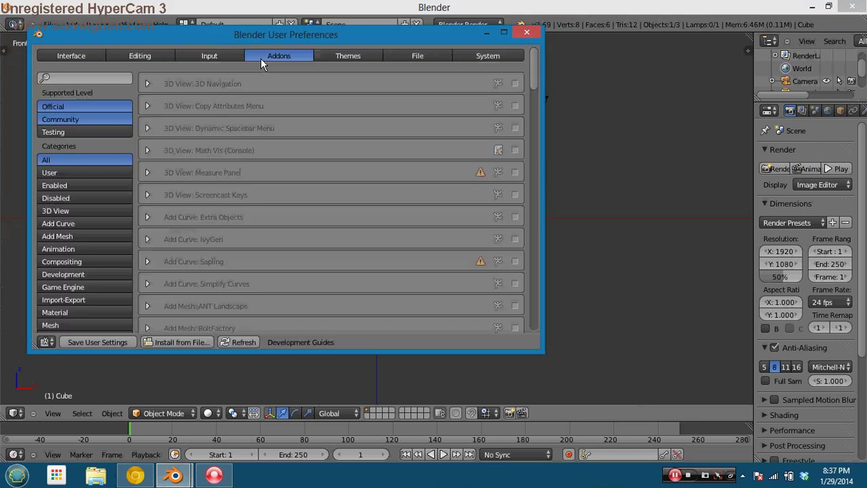
{"action": "left_click", "coordinate": [116, 81]}
{"action": "type", "text": "scree"}
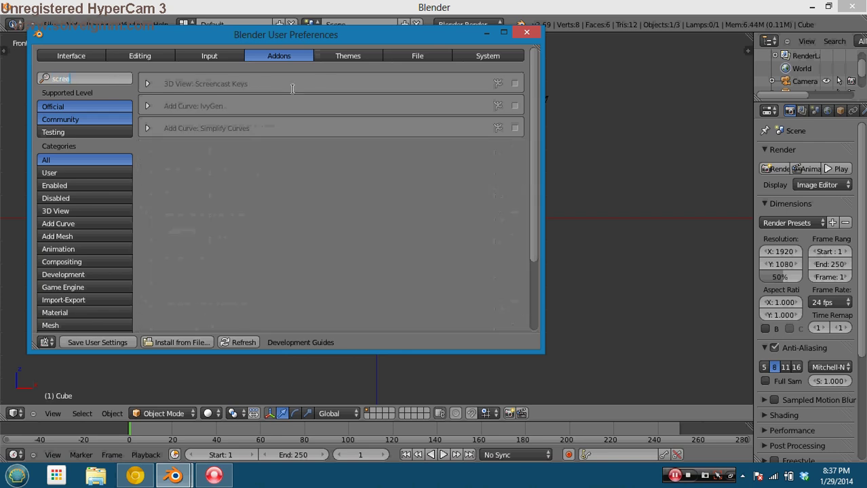
{"action": "key", "text": "Return"}
{"action": "left_click", "coordinate": [148, 83]}
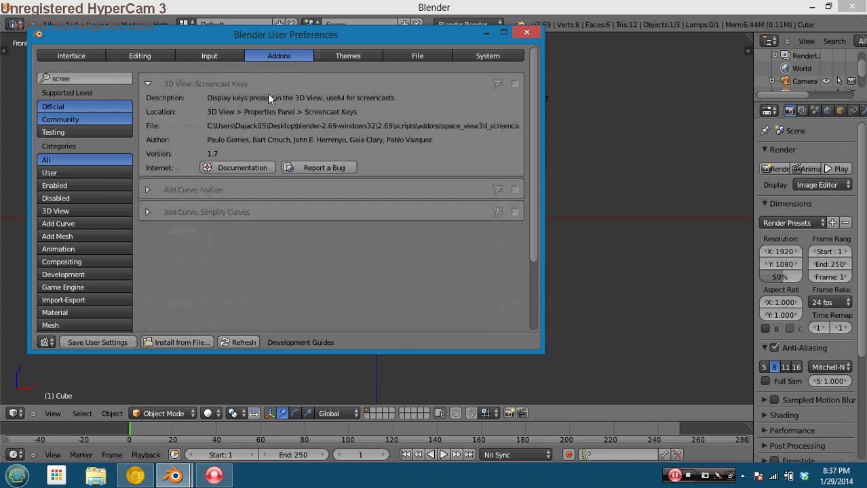
{"action": "left_click", "coordinate": [515, 83]}
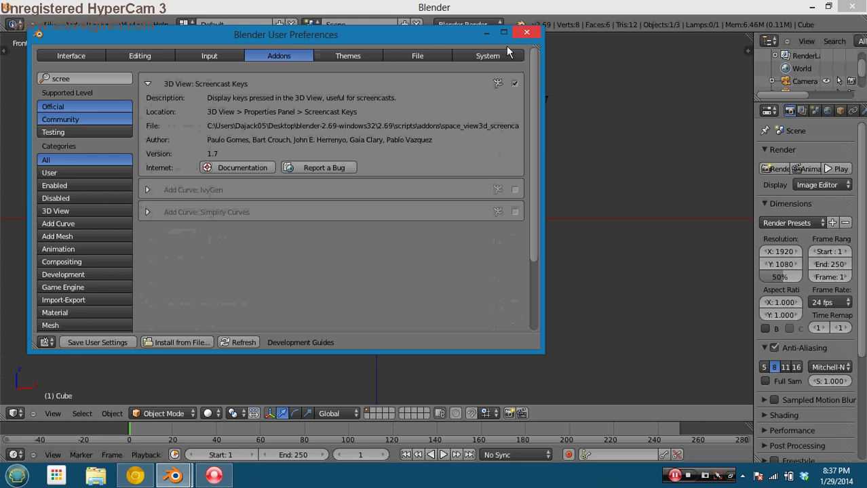
{"action": "left_click", "coordinate": [527, 31]}
Start the Screencast Keys display in the 3D view and hide the properties sidebar
{"action": "key", "text": "n"}
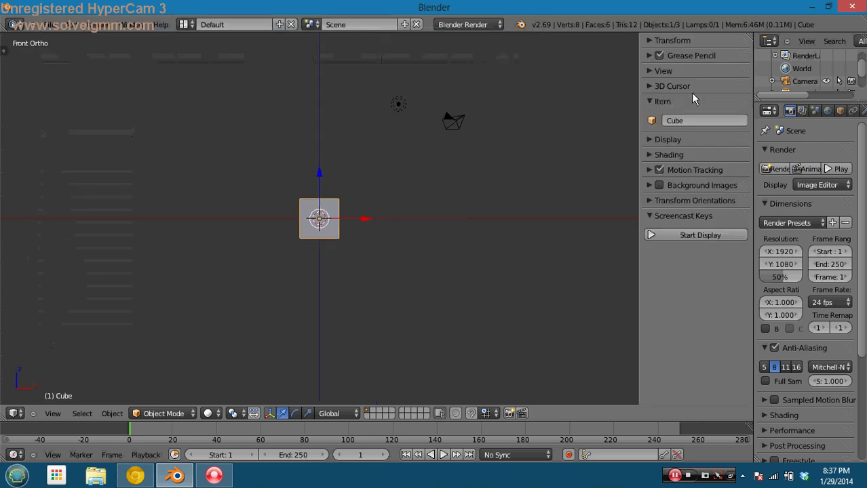
{"action": "left_click", "coordinate": [658, 236]}
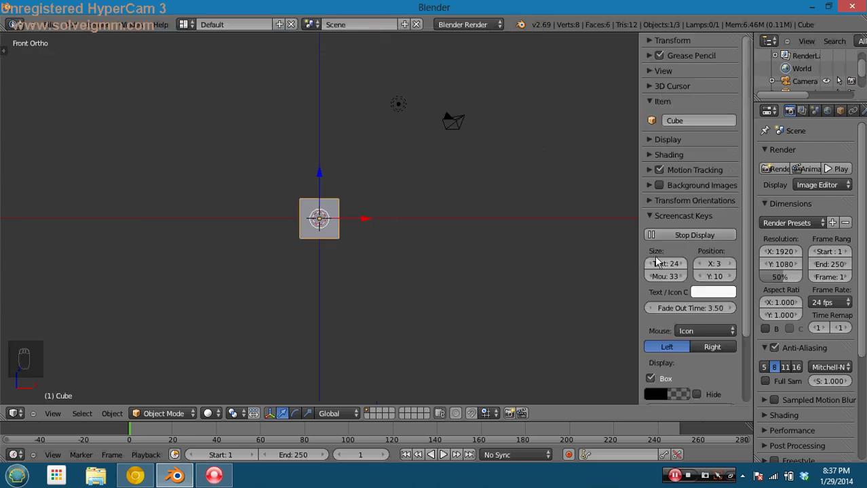
{"action": "key", "text": "n"}
Try out the key display by viewing the cube from several directions, ending in front orthographic view
{"action": "middle_click_drag", "start_coordinate": [272, 291], "coordinate": [181, 292]}
{"action": "middle_click_drag", "start_coordinate": [140, 252], "coordinate": [186, 232]}
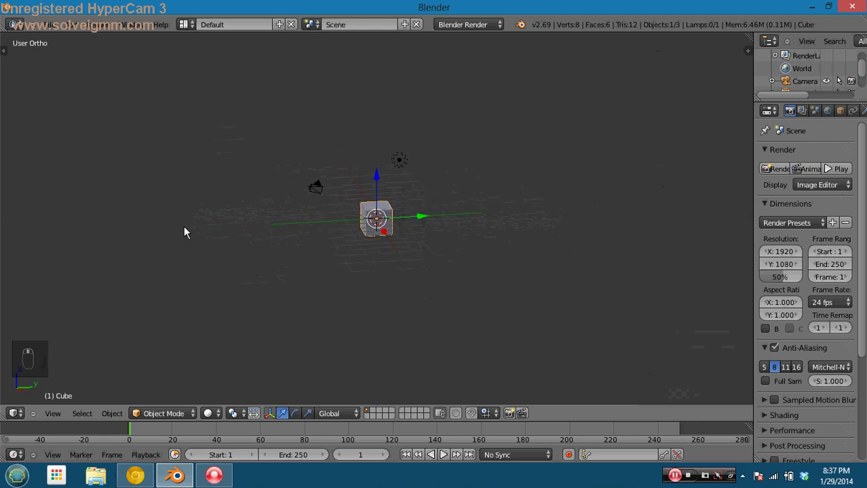
{"action": "left_click", "coordinate": [184, 229]}
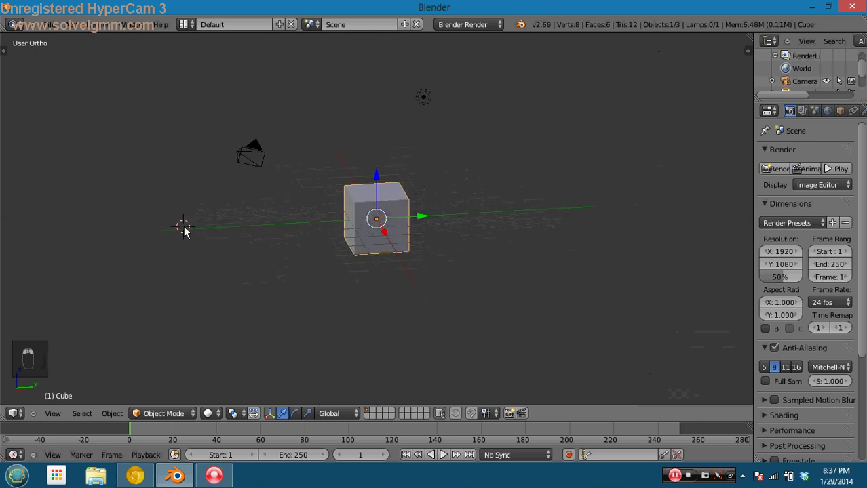
{"action": "middle_click_drag", "start_coordinate": [184, 230], "coordinate": [282, 232]}
{"action": "key", "text": "KP_1"}
{"action": "key", "text": "KP_3"}
{"action": "key", "text": "KP_6"}
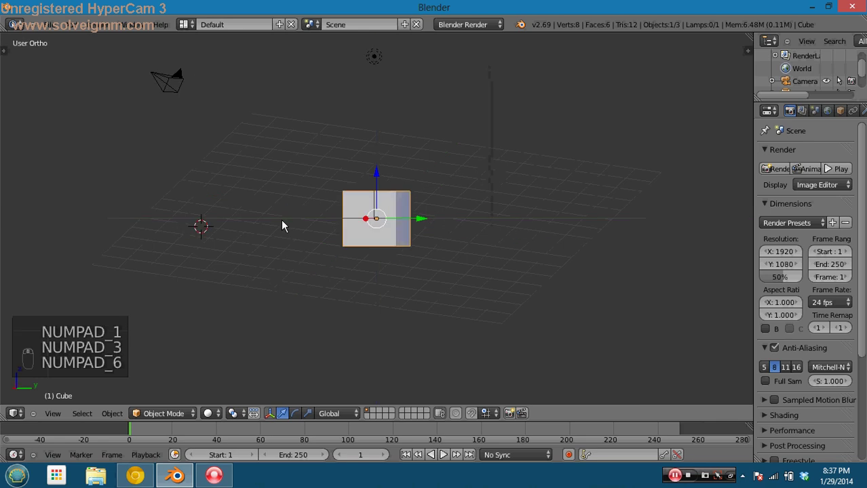
{"action": "key", "text": "KP_8"}
{"action": "key", "text": "KP_7"}
{"action": "key", "text": "KP_4"}
{"action": "key", "text": "KP_5"}
{"action": "key", "text": "KP_6"}
{"action": "key", "text": "KP_5"}
{"action": "key", "text": "KP_4"}
{"action": "key", "text": "KP_8"}
{"action": "key", "text": "KP_6"}
{"action": "key", "text": "KP_8"}
{"action": "key", "text": "KP_6"}
{"action": "key", "text": "KP_4"}
{"action": "key", "text": "KP_5"}
{"action": "key", "text": "KP_4"}
{"action": "key", "text": "KP_6"}
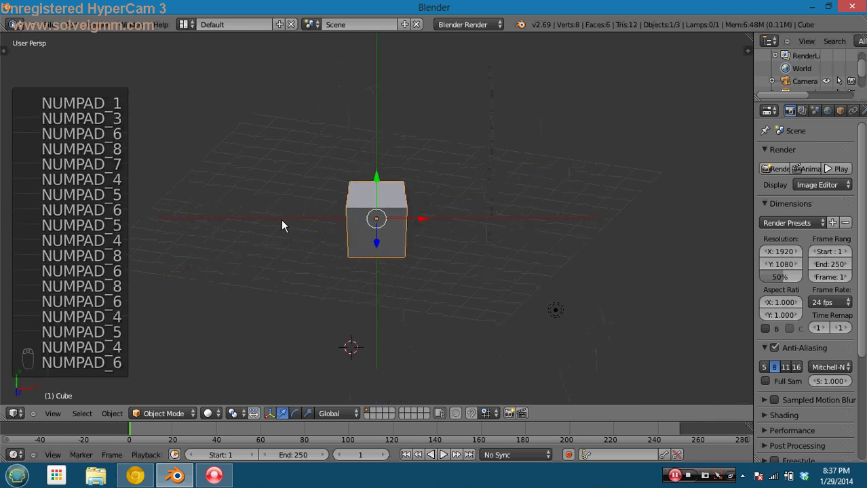
{"action": "key", "text": "KP_5"}
{"action": "key", "text": "KP_1"}
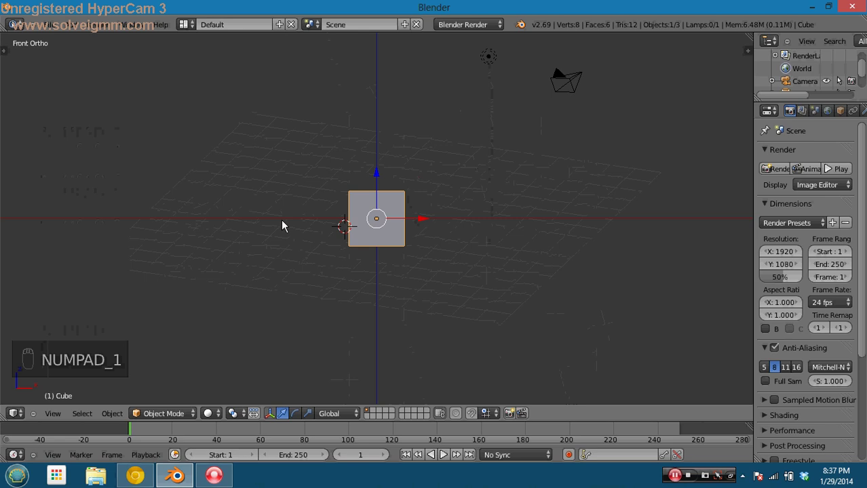
Reset the 3D cursor to the scene origin and frame all objects in the view
{"action": "key", "text": "shift+c"}
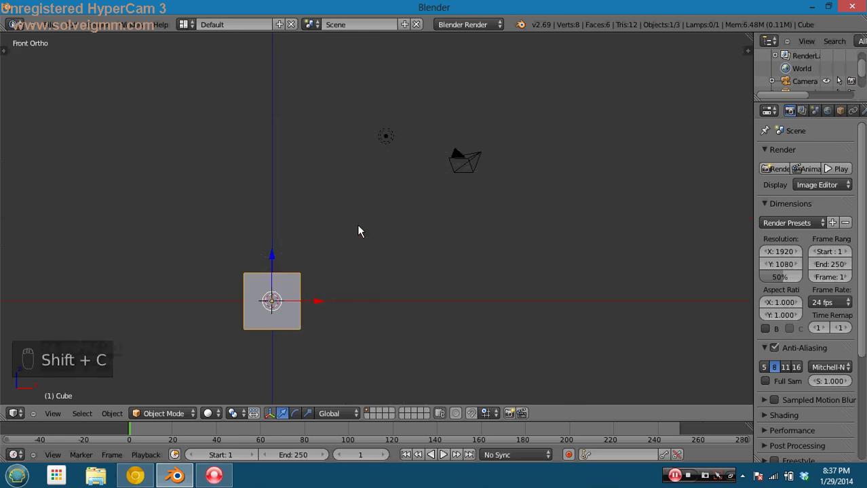
{"action": "scroll", "coordinate": [370, 258], "scroll_direction": "down", "scroll_amount": 1}
{"action": "scroll", "coordinate": [370, 258], "scroll_direction": "up", "scroll_amount": 1}
{"action": "scroll", "coordinate": [370, 260], "scroll_direction": "down", "scroll_amount": 1}
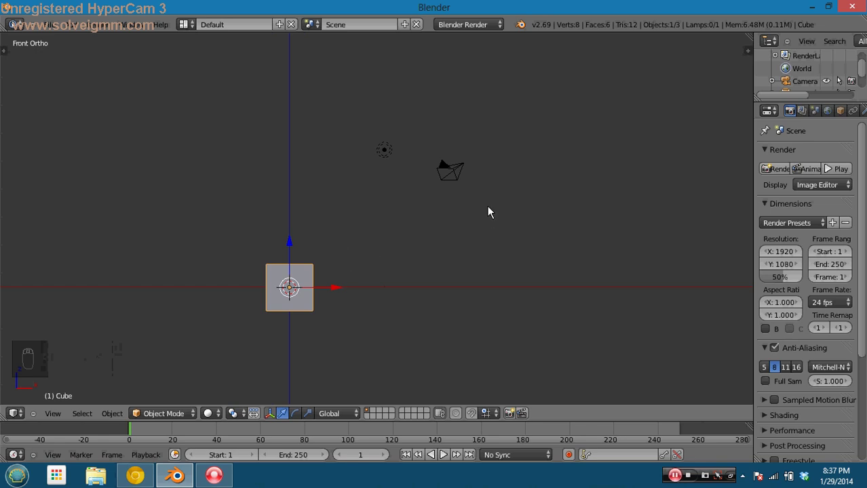
{"action": "scroll", "coordinate": [407, 239], "scroll_direction": "down", "scroll_amount": 1}
{"action": "middle_click_drag", "start_coordinate": [391, 271], "coordinate": [414, 254], "text": "shift"}
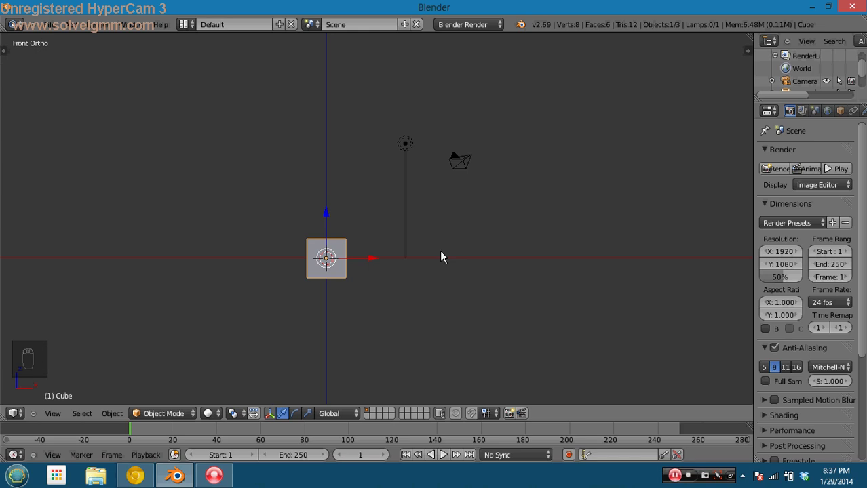
Delete all objects in the scene: the default cube, camera and lamp
{"action": "mouse_move", "coordinate": [440, 250]}
{"action": "middle_mouse_down"}
{"action": "mouse_move", "coordinate": [447, 254]}
{"action": "mouse_move", "coordinate": [432, 251]}
{"action": "middle_mouse_up"}
{"action": "key", "text": "a"}
{"action": "key", "text": "a"}
{"action": "key", "text": "a"}
{"action": "key", "text": "Delete"}
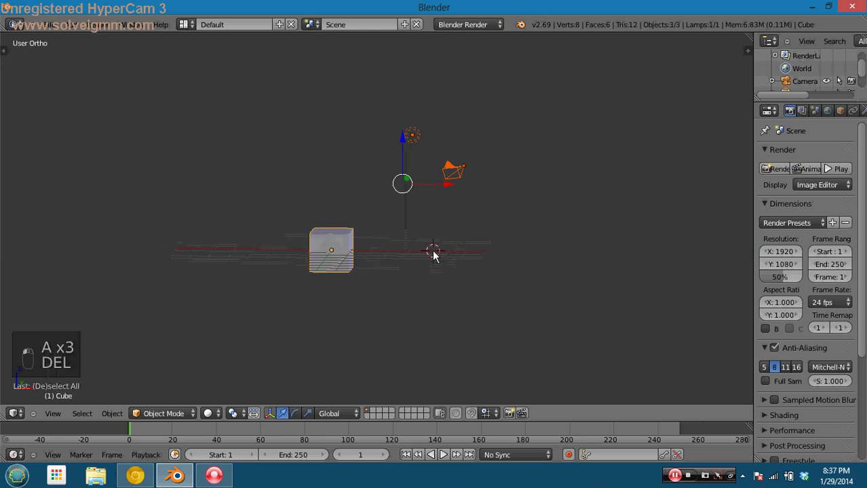
{"action": "key", "text": "Delete"}
{"action": "left_click", "coordinate": [438, 243]}
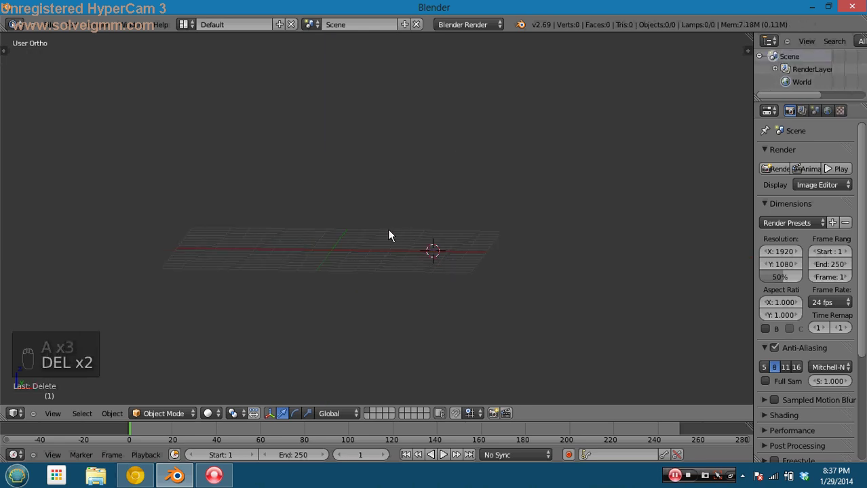
Return the 3D cursor to the origin of the empty scene and restore the front orthographic view
{"action": "key", "text": "shift+c"}
{"action": "key", "text": "KP_1"}
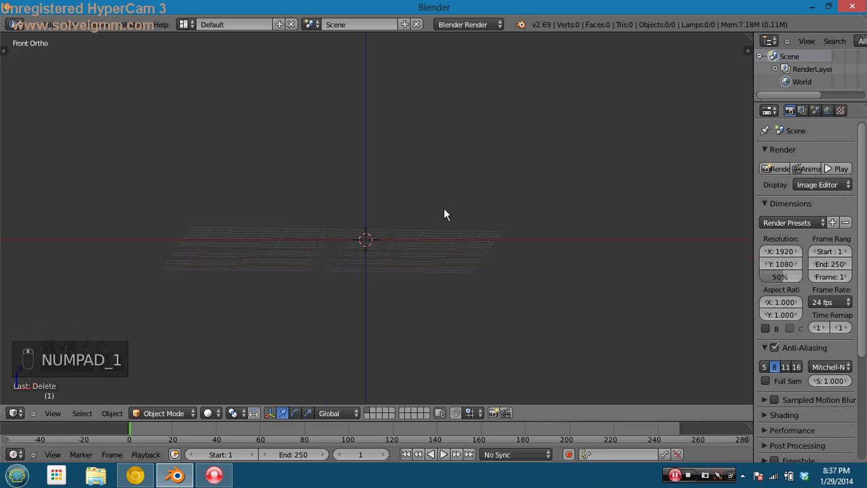
{"action": "key", "text": "KP_7"}
{"action": "key", "text": "KP_3"}
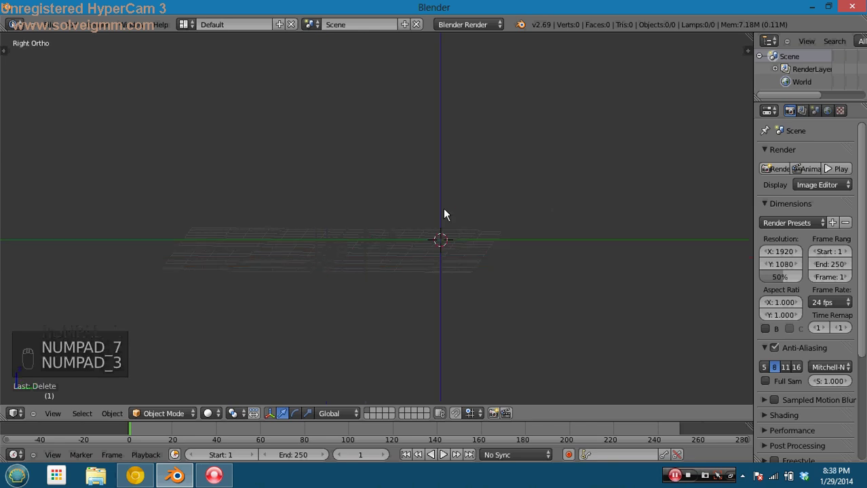
{"action": "key", "text": "KP_1"}
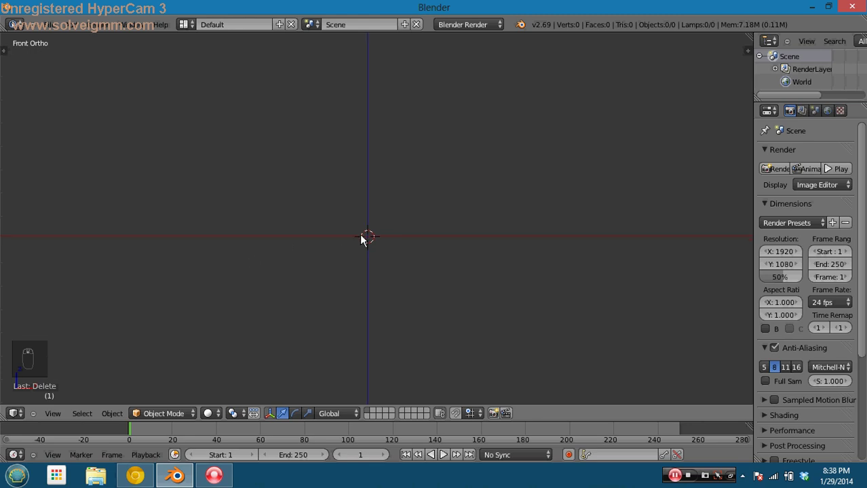
{"action": "scroll", "coordinate": [361, 240], "scroll_direction": "up", "scroll_amount": 1}
{"action": "left_click", "coordinate": [136, 475]}
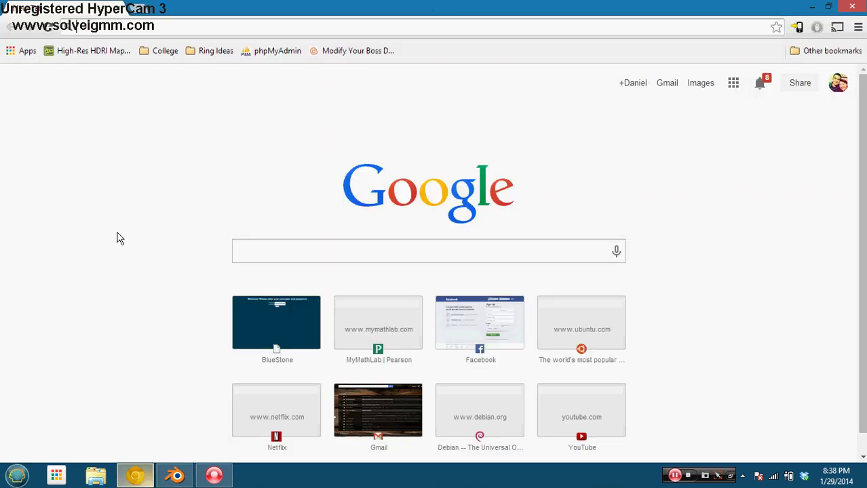
{"action": "left_click", "coordinate": [175, 475]}
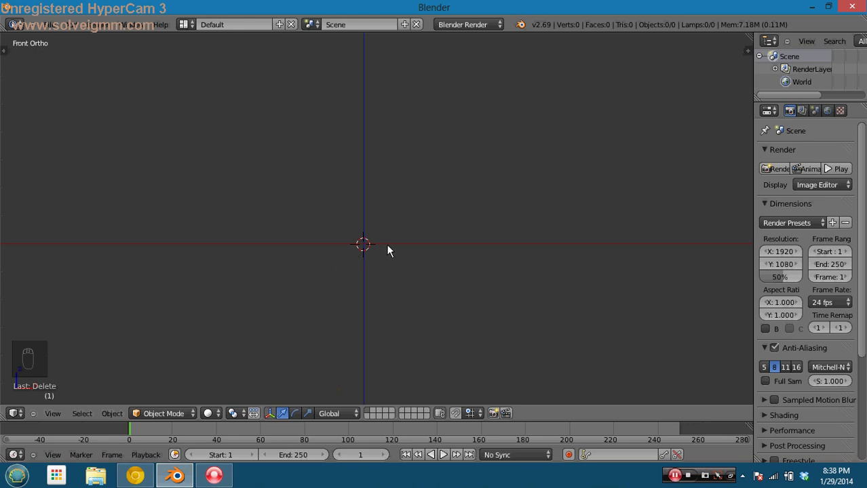
Add a mesh cube at the 3D cursor and lower it along Z until its top face meets the X axis line
{"action": "key", "text": "shift+a"}
{"action": "mouse_move", "coordinate": [388, 248]}
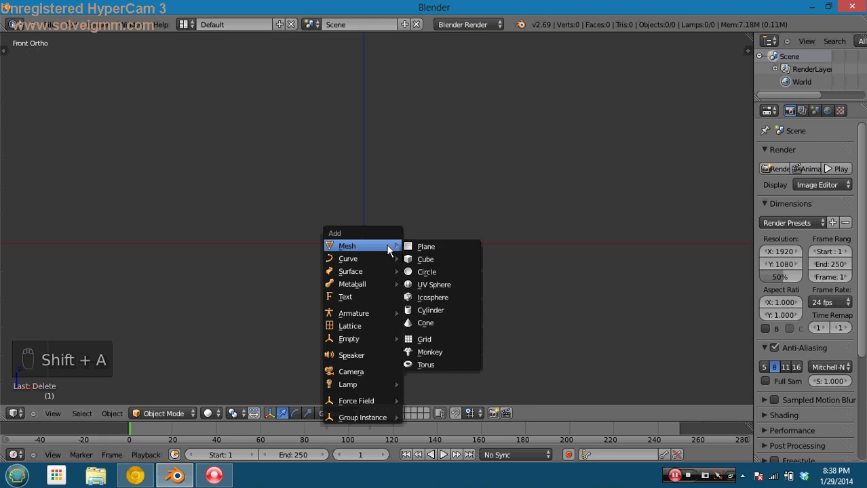
{"action": "left_click", "coordinate": [452, 257]}
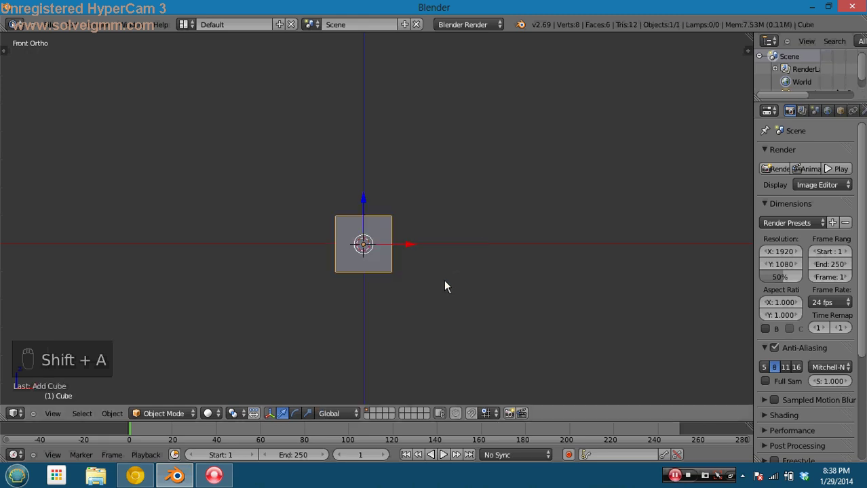
{"action": "left_click_drag", "start_coordinate": [370, 210], "coordinate": [346, 254]}
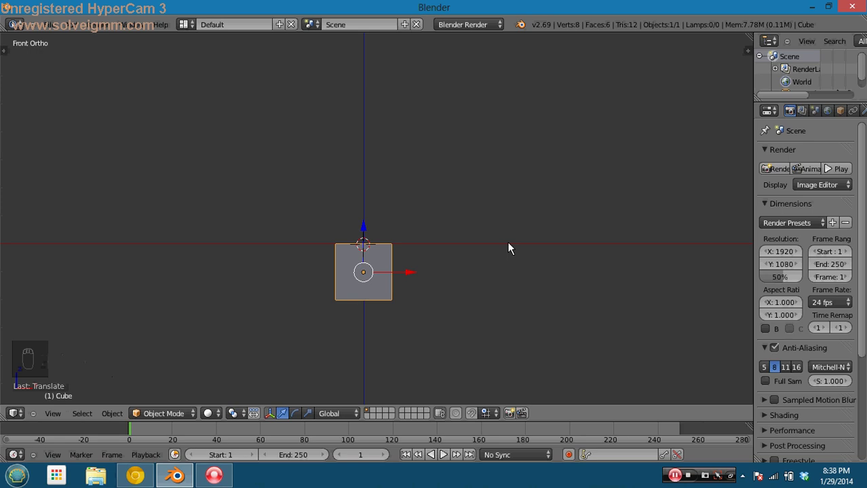
In Edit Mode with wireframe shading, raise the cube's bottom vertices along Z to halve its height
{"action": "key", "text": "Tab"}
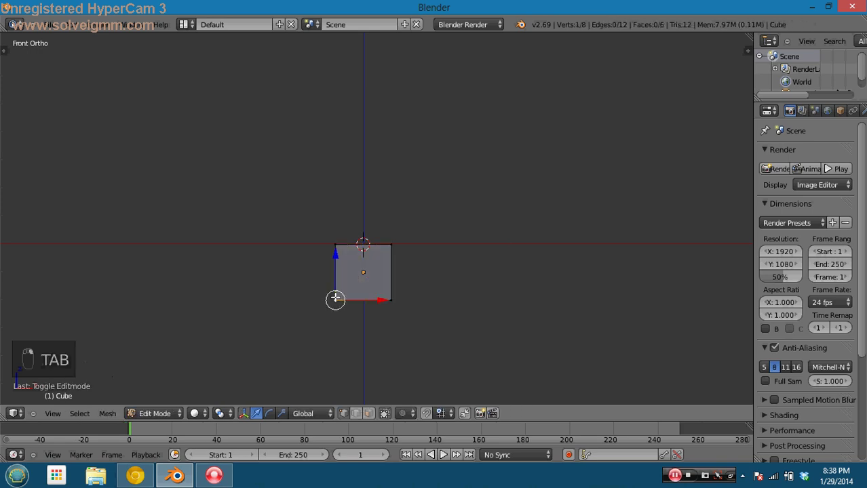
{"action": "key", "text": "v"}
{"action": "key", "text": "ctrl+z"}
{"action": "key", "text": "z"}
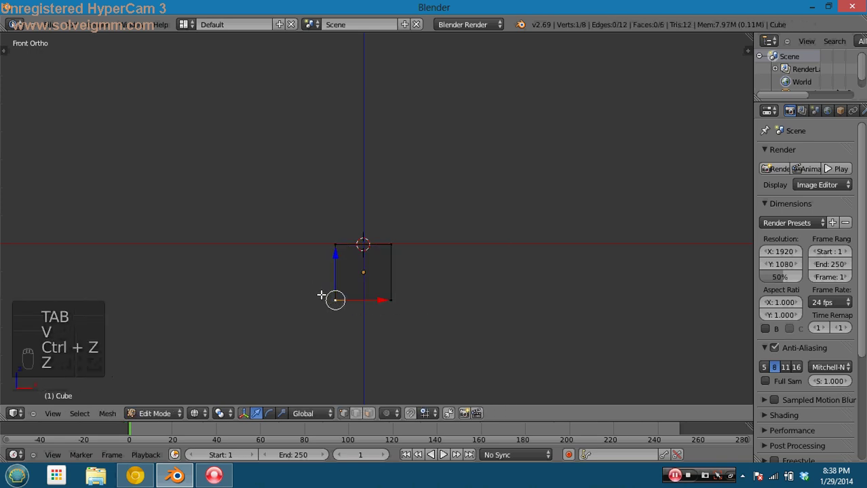
{"action": "key", "text": "b"}
{"action": "left_click_drag", "start_coordinate": [312, 285], "coordinate": [434, 316]}
{"action": "left_click_drag", "start_coordinate": [367, 267], "coordinate": [373, 239]}
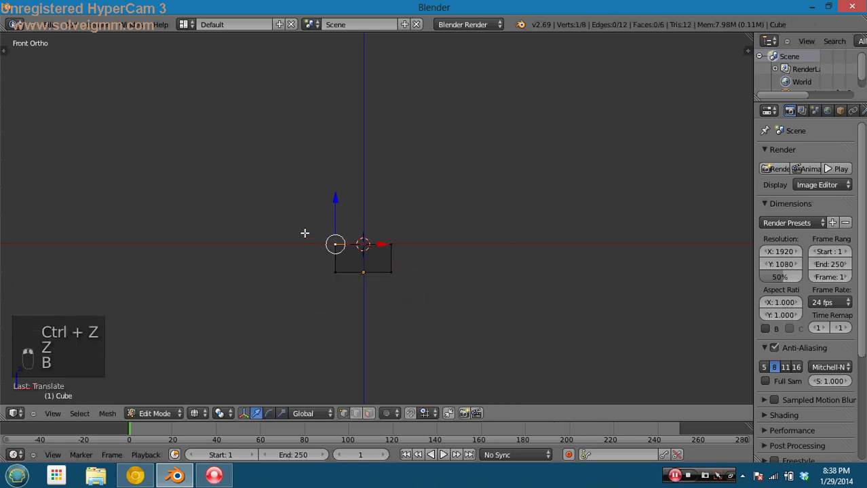
Move the block's left and right end vertices outward equally along X to about eight times the original width, then deselect all and restore solid shading
{"action": "key", "text": "b"}
{"action": "left_click_drag", "start_coordinate": [306, 234], "coordinate": [166, 263]}
{"action": "key", "text": "b"}
{"action": "left_click_drag", "start_coordinate": [369, 231], "coordinate": [623, 257]}
{"action": "left_click", "coordinate": [624, 257]}
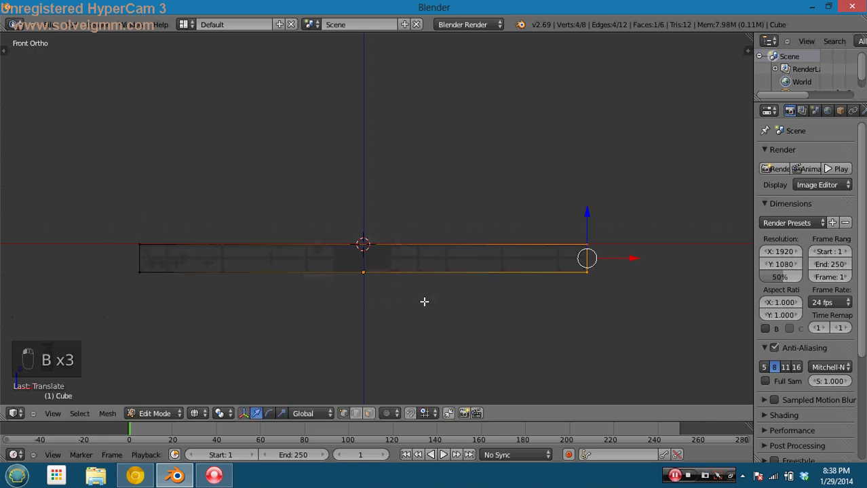
{"action": "key", "text": "a"}
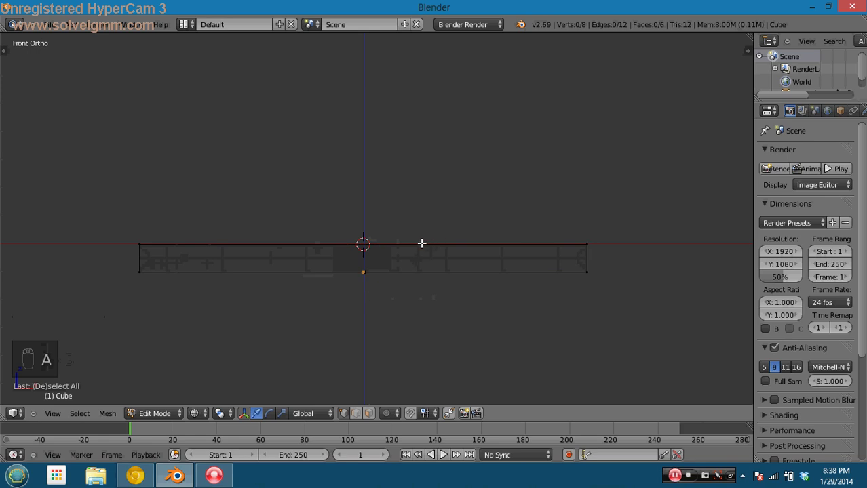
{"action": "key", "text": "z"}
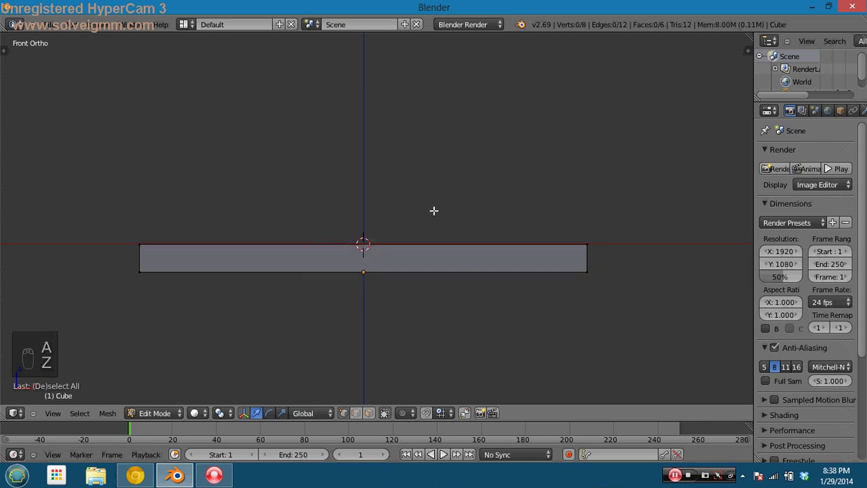
Leave Edit Mode, inspect the slab from an angle, deselect it and return to the front orthographic view
{"action": "middle_click_drag", "start_coordinate": [406, 169], "coordinate": [352, 190]}
{"action": "key", "text": "Tab"}
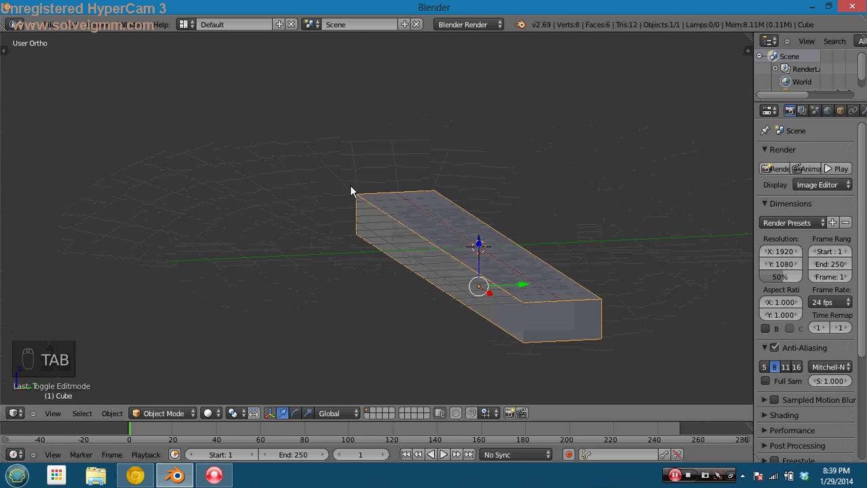
{"action": "key", "text": "Tab"}
{"action": "middle_click_drag", "start_coordinate": [447, 234], "coordinate": [460, 253]}
{"action": "key", "text": "Tab"}
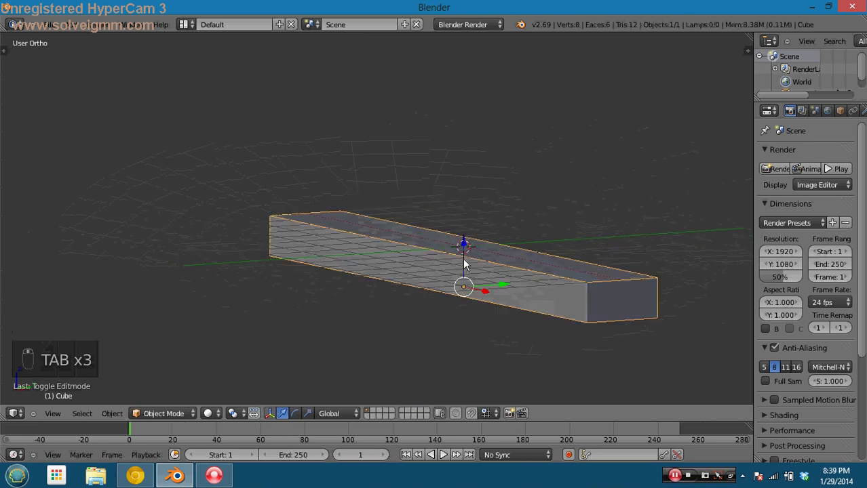
{"action": "key", "text": "a"}
{"action": "key", "text": "a"}
{"action": "key", "text": "a"}
{"action": "key", "text": "a"}
{"action": "key", "text": "KP_1"}
{"action": "key", "text": "KP_5"}
{"action": "key", "text": "KP_5"}
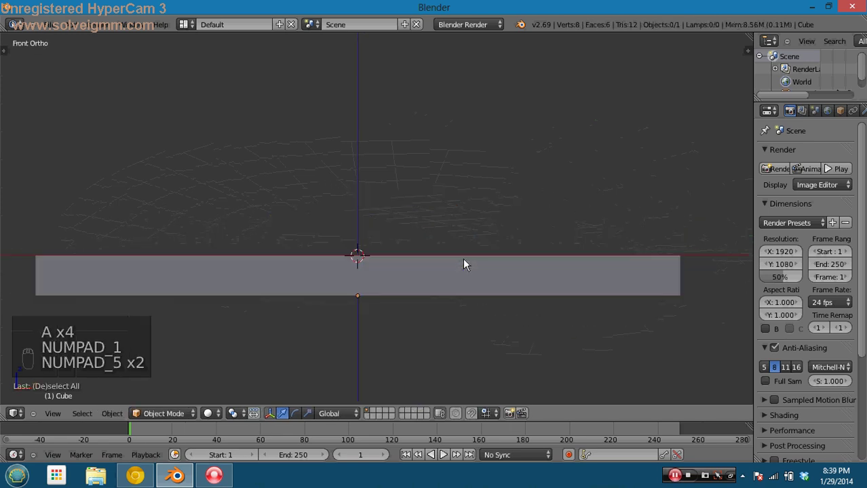
Add a camera at the 3D cursor and pull it back along negative Y, away from the slab, in top view
{"action": "scroll", "coordinate": [463, 258], "scroll_direction": "down", "scroll_amount": 3}
{"action": "key", "text": "shift+a"}
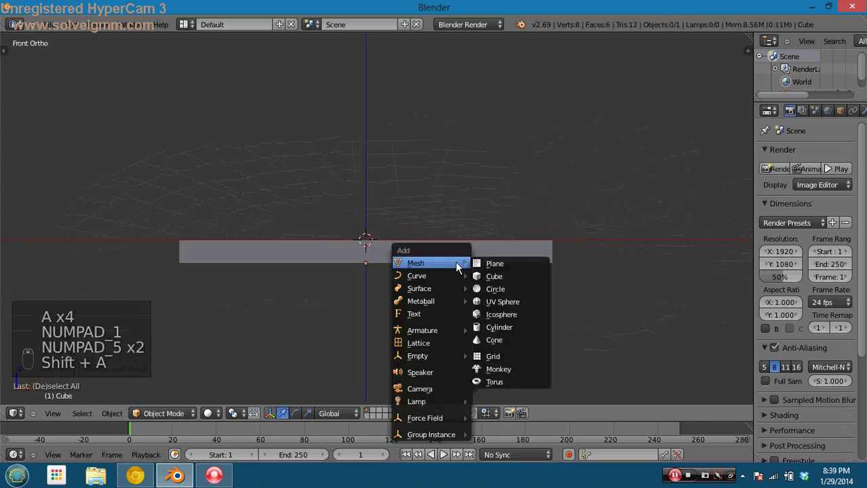
{"action": "left_click", "coordinate": [441, 388]}
{"action": "scroll", "coordinate": [416, 307], "scroll_direction": "down", "scroll_amount": 2}
{"action": "key", "text": "KP_7"}
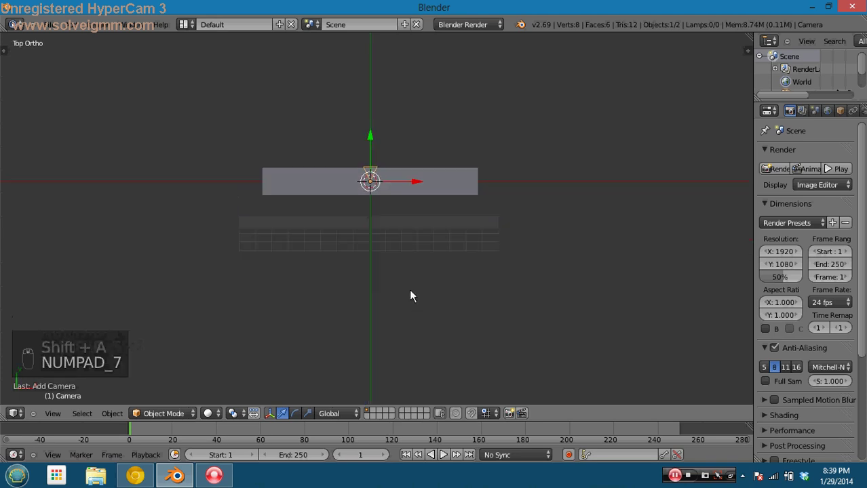
{"action": "left_click_drag", "start_coordinate": [372, 148], "coordinate": [376, 269]}
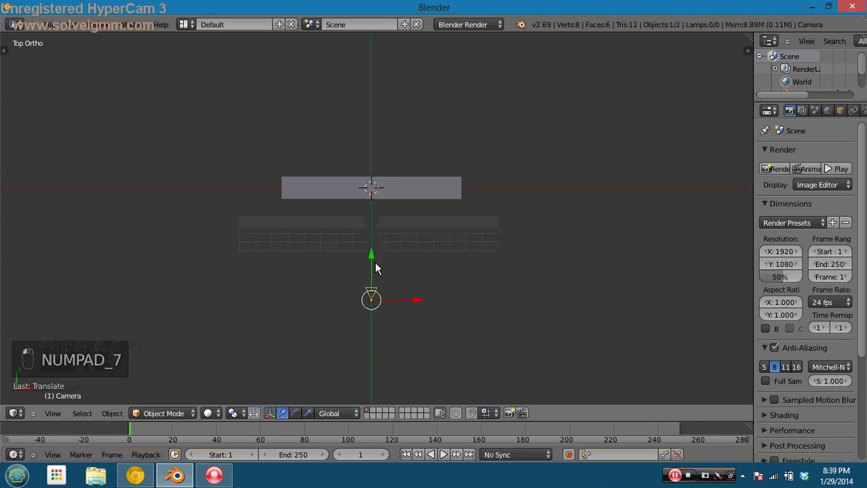
Looking through the camera, raise it until the slab sits low in the frame, and briefly test the game preview
{"action": "key", "text": "KP_0"}
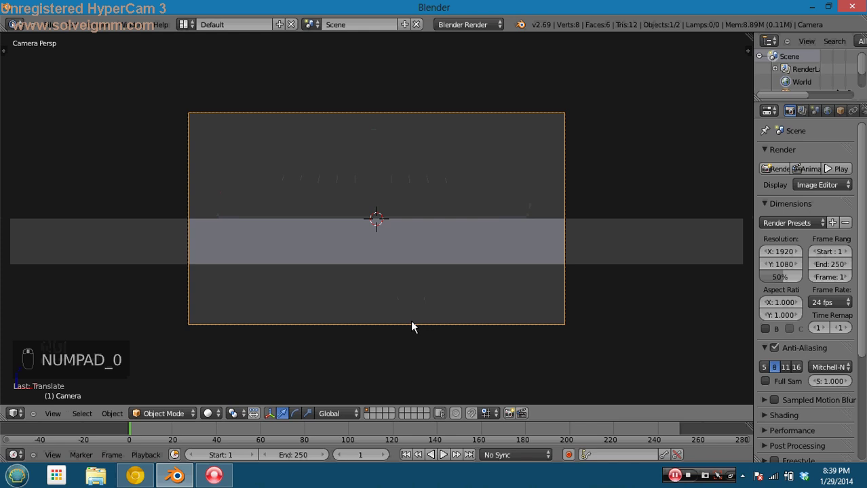
{"action": "key", "text": "g"}
{"action": "left_click", "coordinate": [405, 229]}
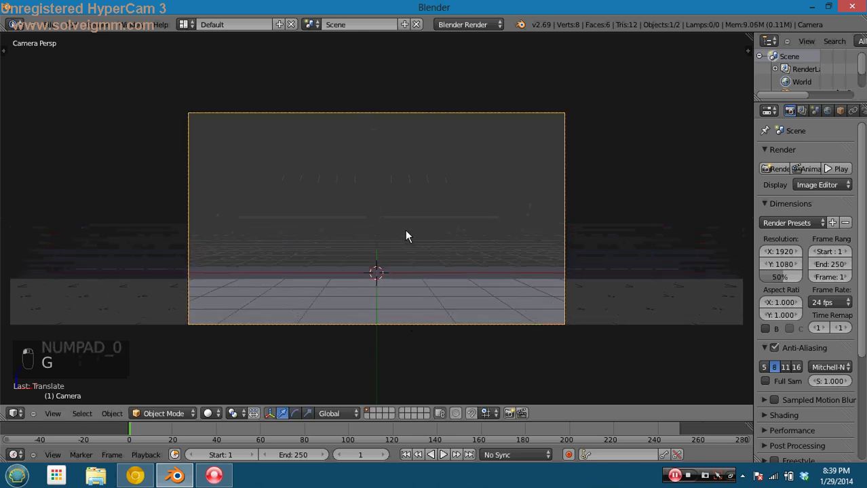
{"action": "key", "text": "p"}
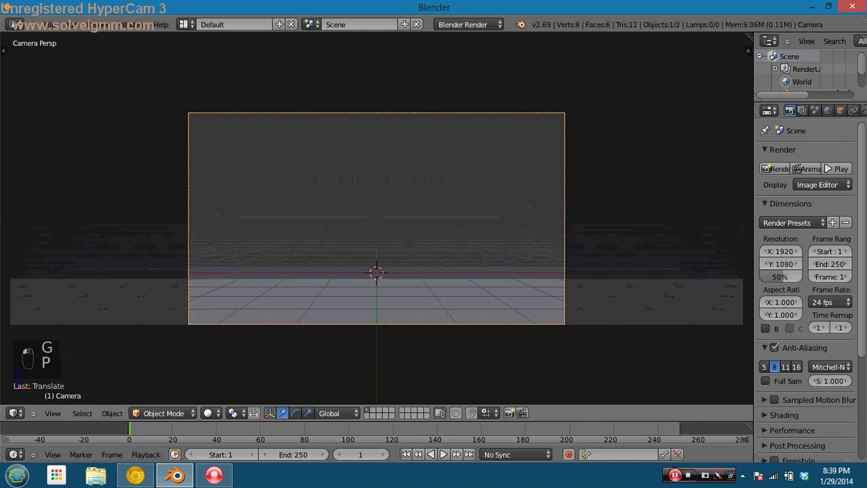
{"action": "key", "text": "Escape"}
Turn on textured shading, add a point lamp and raise it above the slab
{"action": "key", "text": "alt+z"}
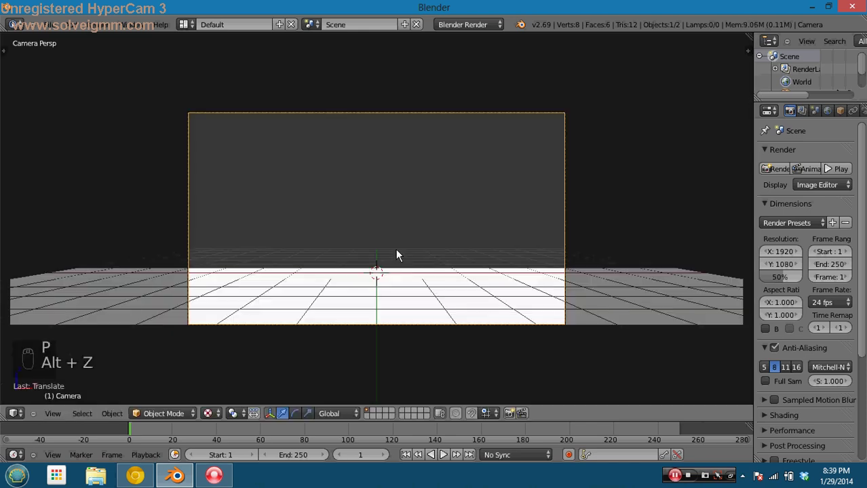
{"action": "key", "text": "shift+a"}
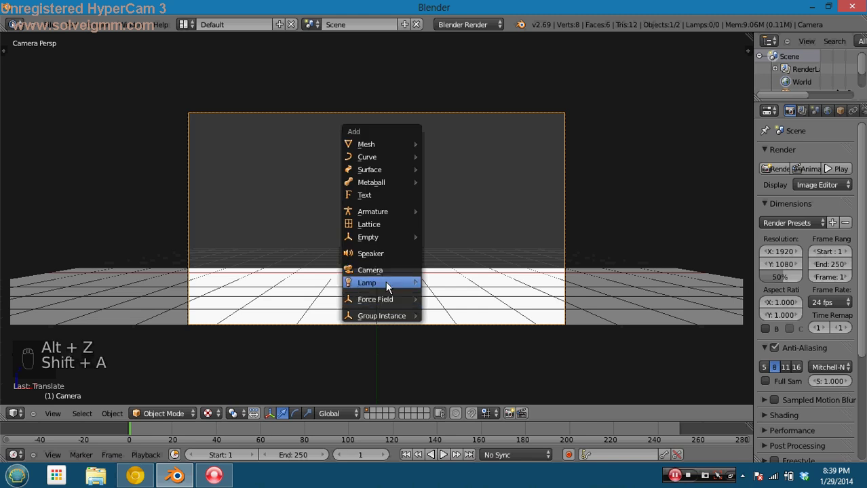
{"action": "mouse_move", "coordinate": [386, 280]}
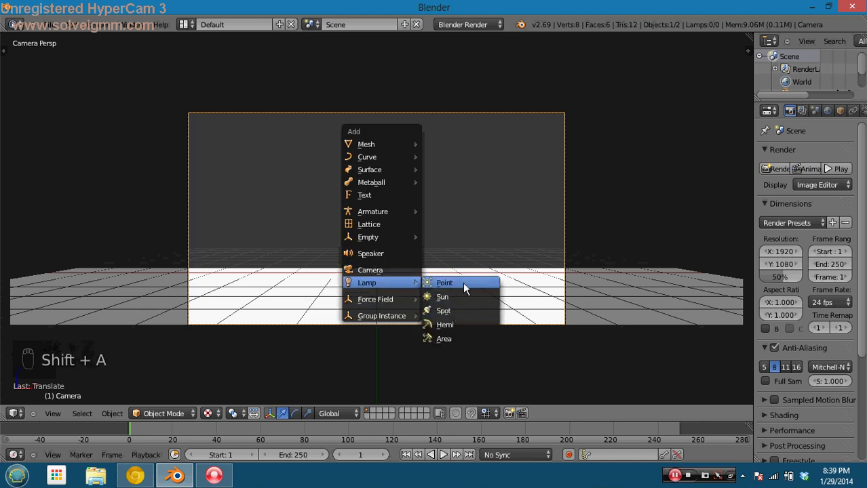
{"action": "left_click", "coordinate": [463, 283]}
{"action": "key", "text": "g"}
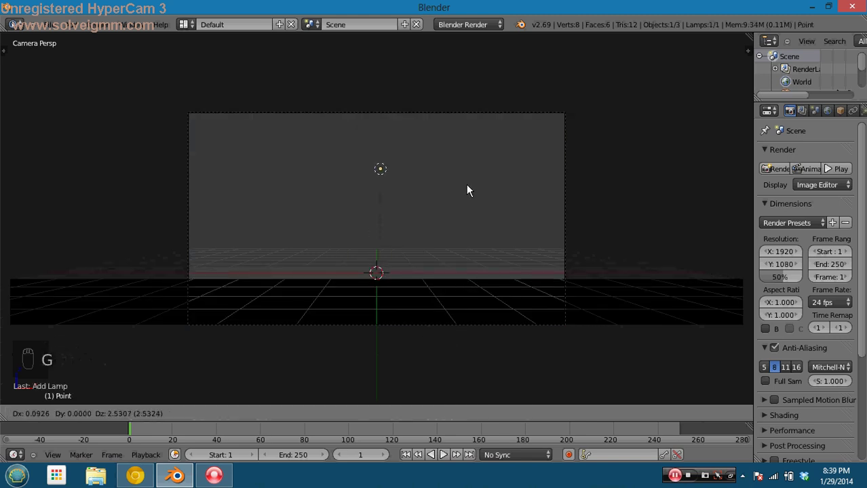
{"action": "left_click", "coordinate": [463, 210]}
Switch the render engine to Blender Game and set its shading mode to GLSL
{"action": "left_click", "coordinate": [500, 27]}
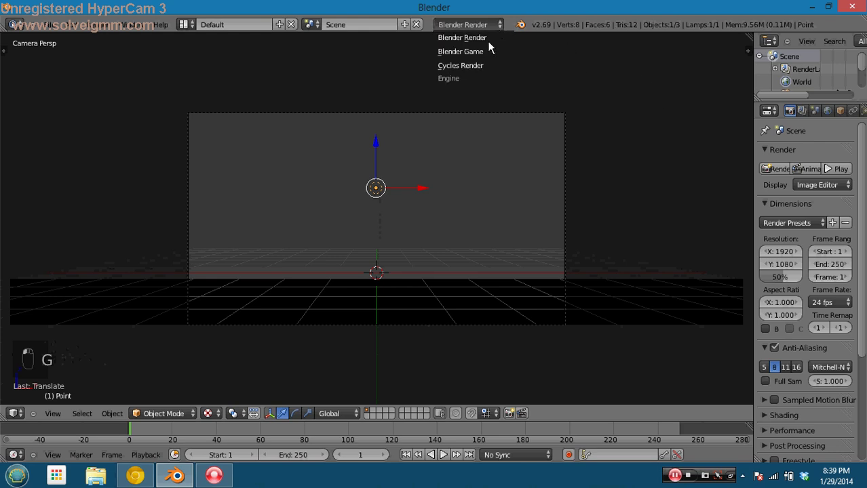
{"action": "left_click", "coordinate": [481, 51]}
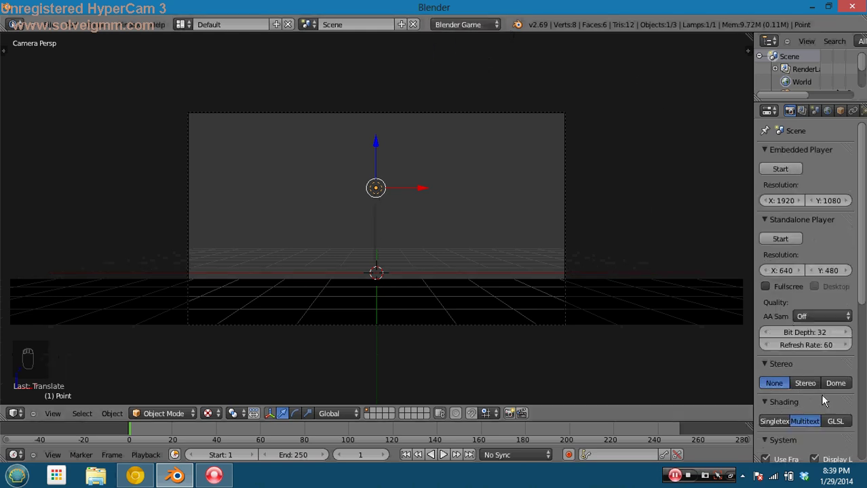
{"action": "left_click", "coordinate": [836, 422]}
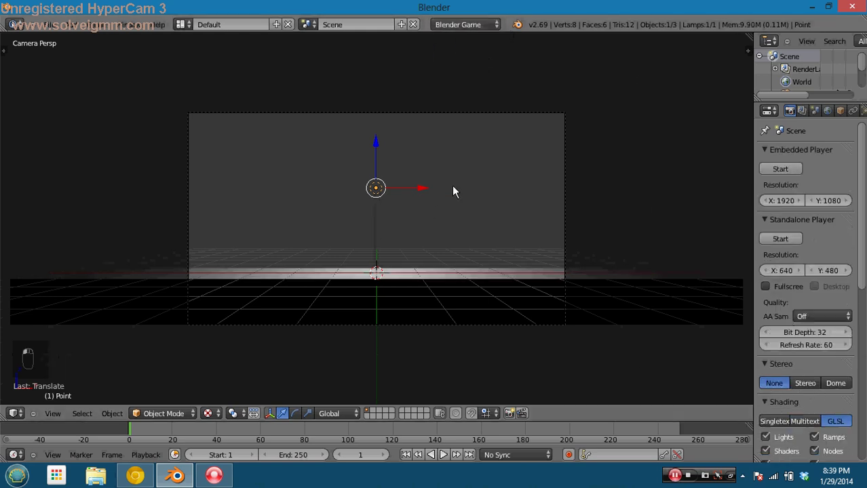
Move the point lamp along the global Y axis towards the camera so it lights the slab's front face
{"action": "key", "text": "g"}
{"action": "key", "text": "y"}
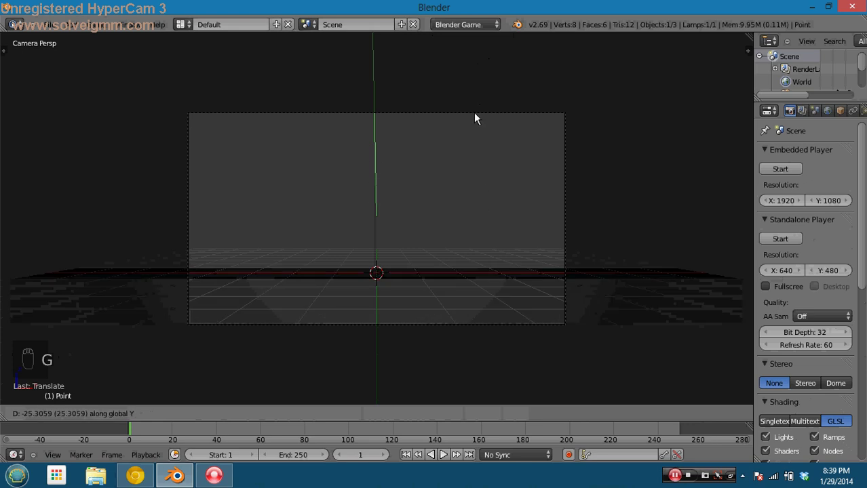
{"action": "left_click", "coordinate": [477, 146]}
Maximize the 3D view, run the game preview from the camera and stop it
{"action": "key", "text": "shift+space"}
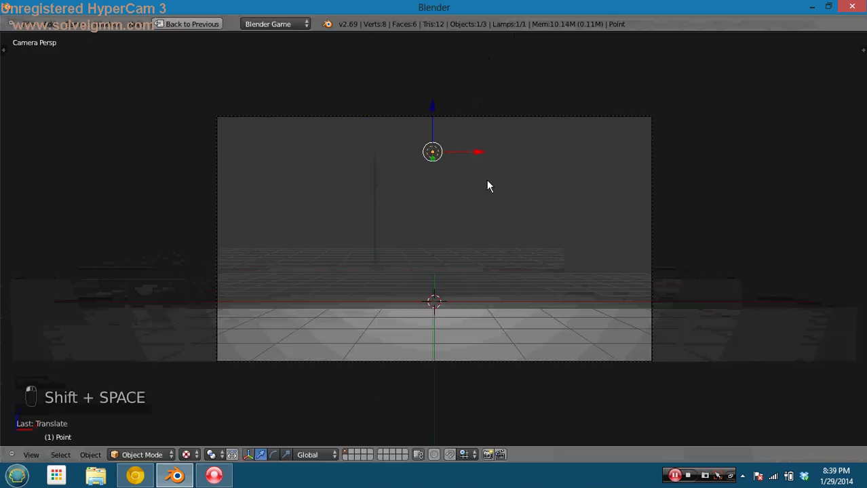
{"action": "key", "text": "p"}
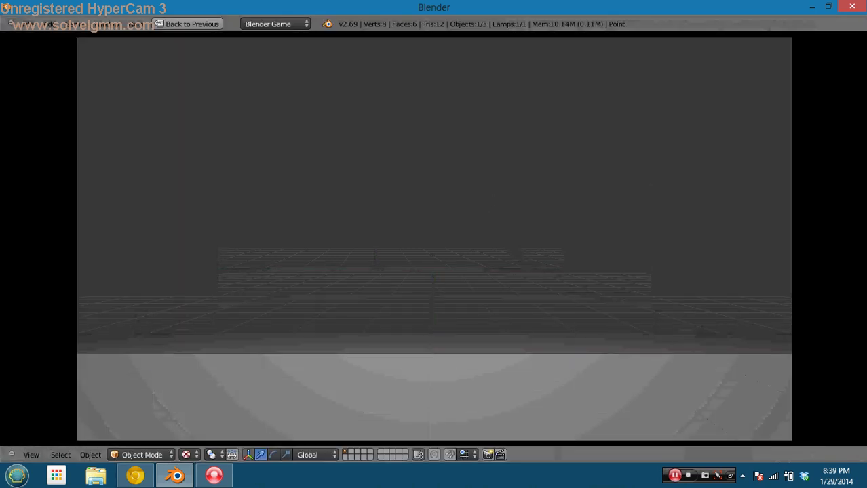
{"action": "key", "text": "Escape"}
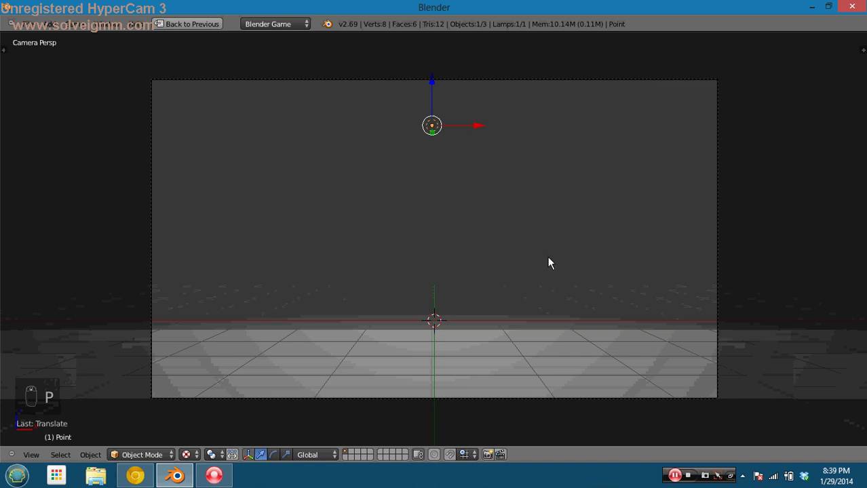
{"action": "right_click", "coordinate": [717, 196]}
{"action": "key", "text": "r"}
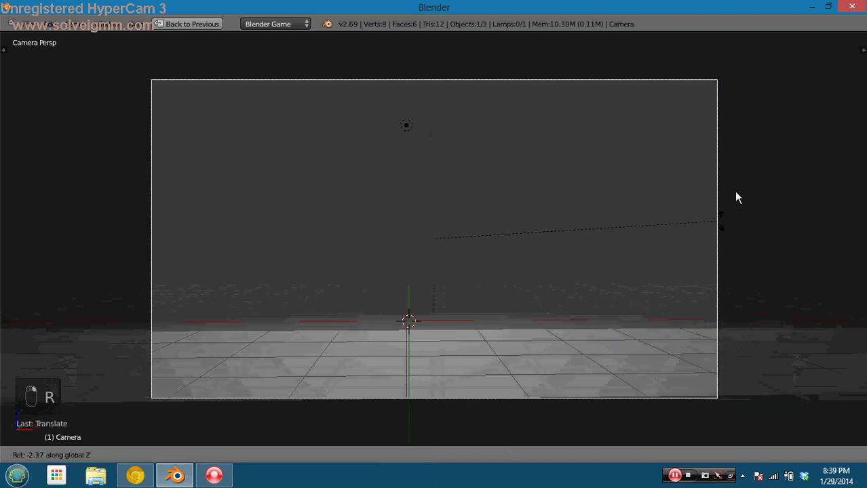
{"action": "right_click", "coordinate": [683, 254]}
Set the pivot point to 3D Cursor, try rotating the camera around it, and restore the full screen layout
{"action": "left_click", "coordinate": [213, 455]}
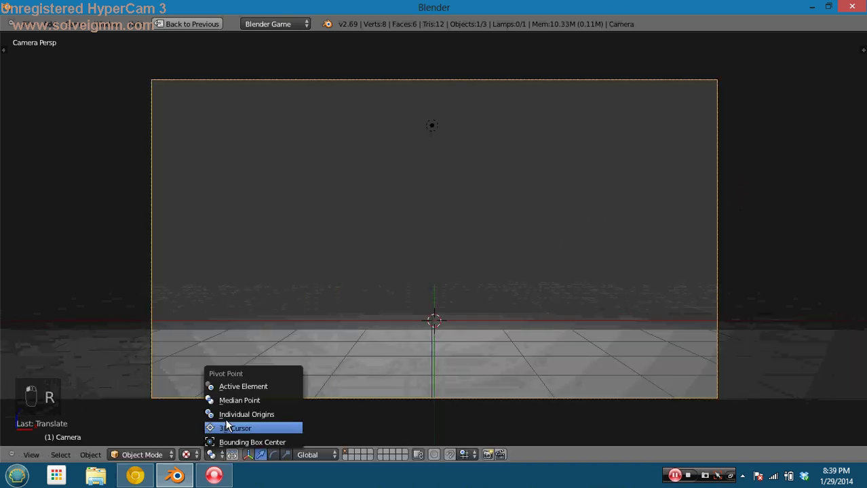
{"action": "left_click", "coordinate": [230, 428]}
{"action": "key", "text": "r"}
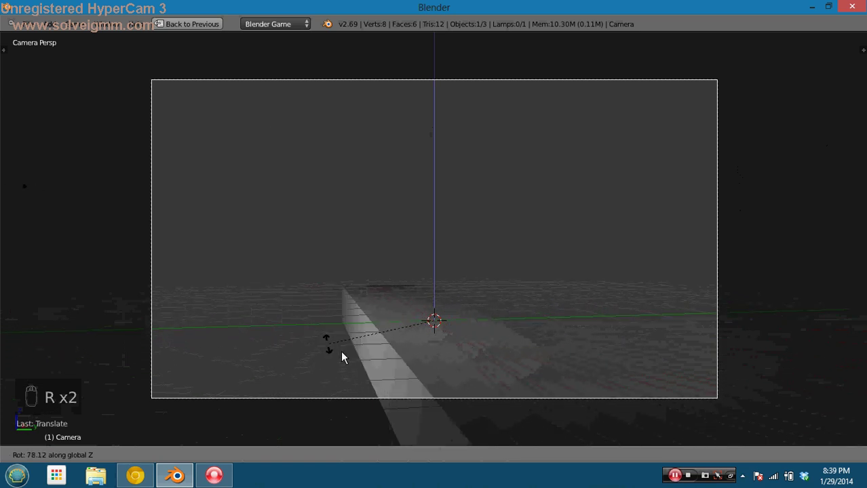
{"action": "left_click", "coordinate": [488, 348]}
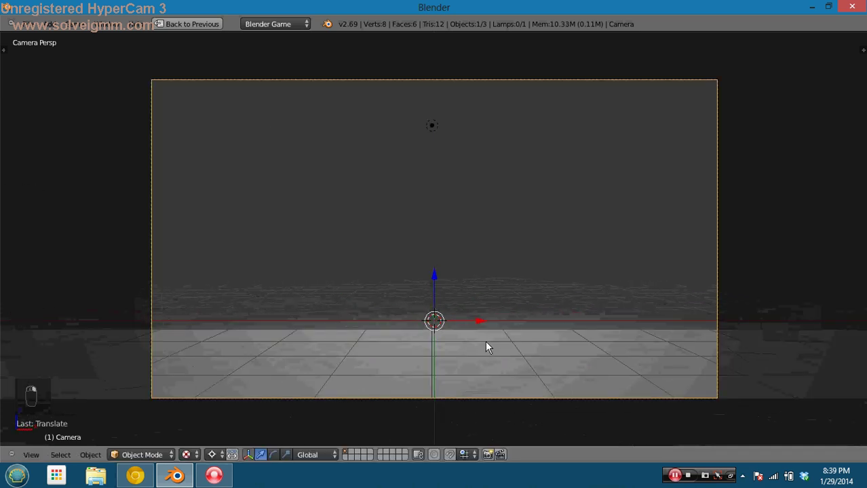
{"action": "key", "text": "shift+space"}
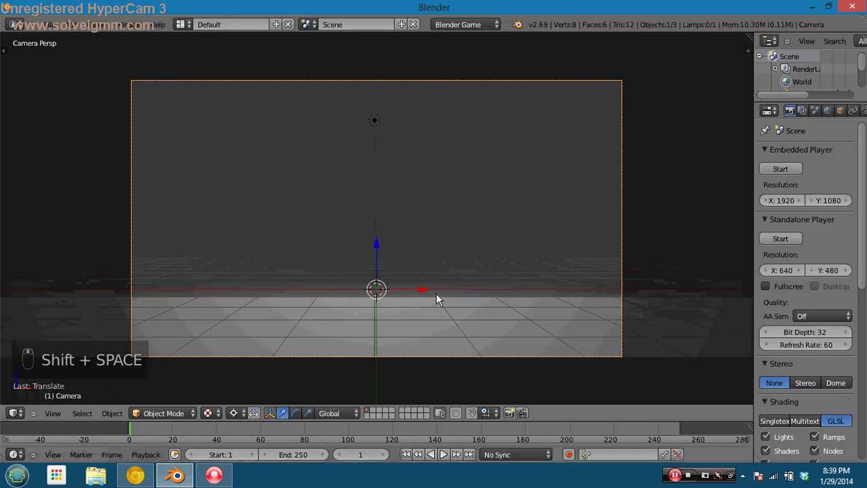
Give the slab a new material with specular intensity 0 and a bright green diffuse colour
{"action": "right_click", "coordinate": [519, 313]}
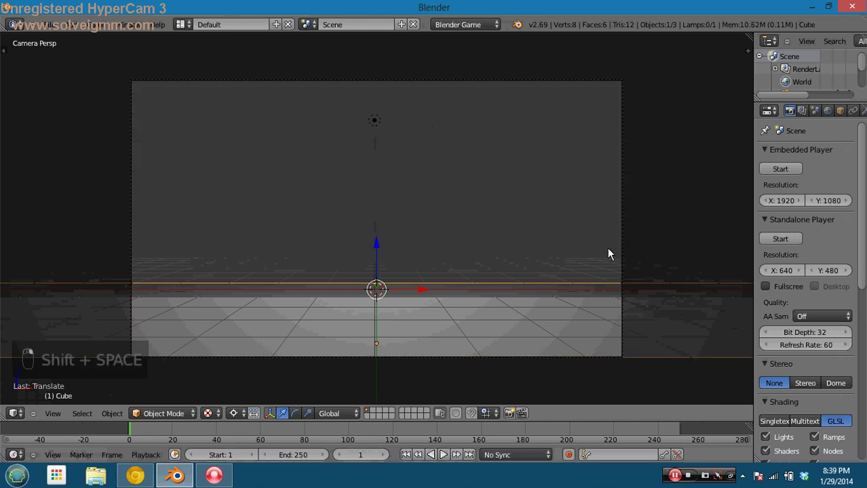
{"action": "scroll", "coordinate": [822, 115], "scroll_direction": "right", "scroll_amount": 2}
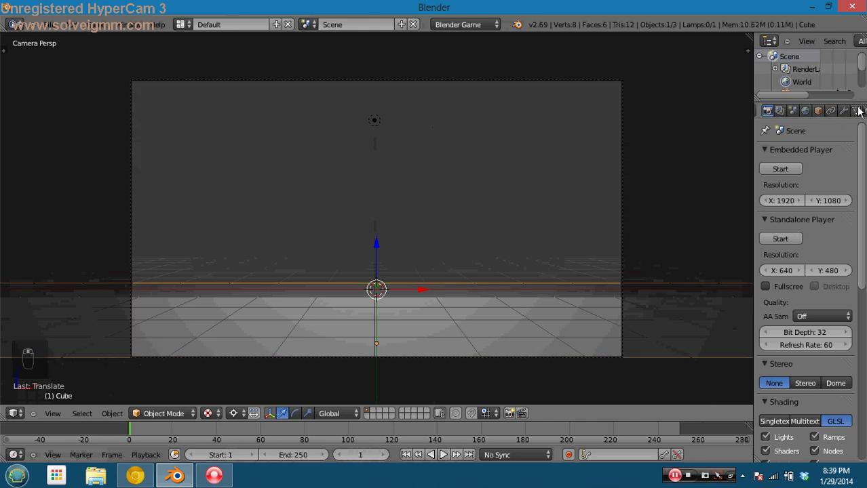
{"action": "scroll", "coordinate": [818, 111], "scroll_direction": "right", "scroll_amount": 3}
{"action": "left_click", "coordinate": [828, 112]}
{"action": "left_click", "coordinate": [807, 198]}
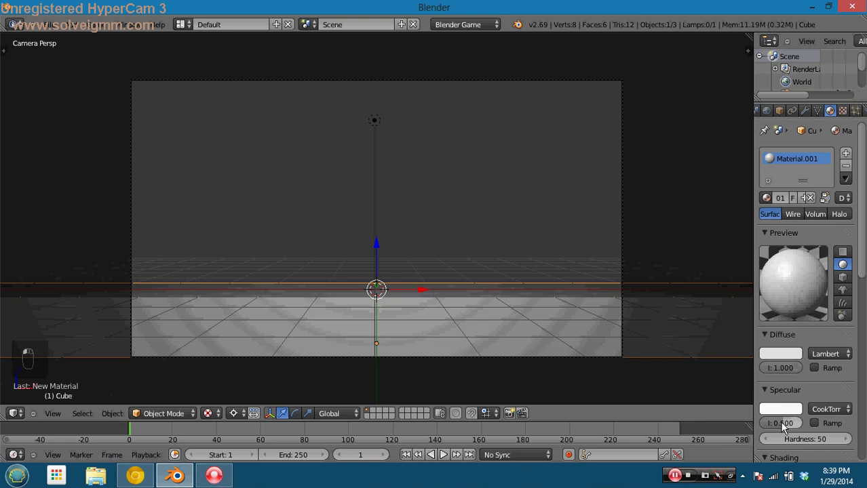
{"action": "left_click_drag", "start_coordinate": [779, 421], "coordinate": [585, 421]}
{"action": "left_click", "coordinate": [777, 353]}
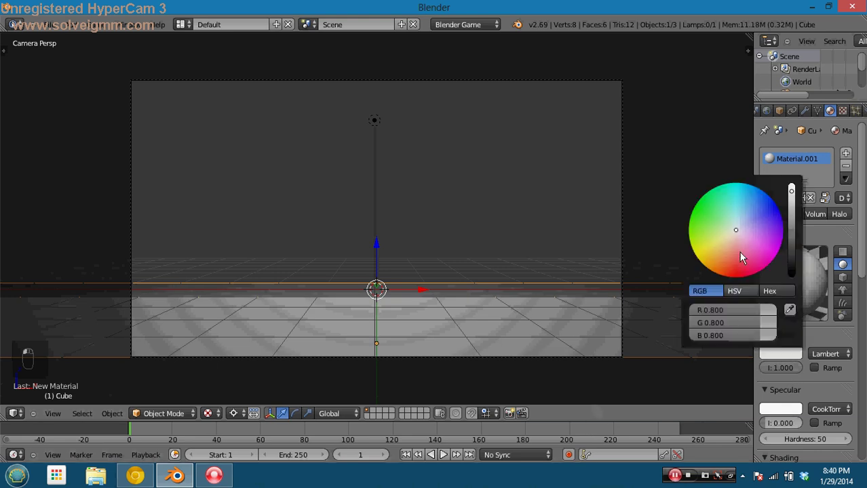
{"action": "mouse_move", "coordinate": [738, 251]}
{"action": "left_mouse_down"}
{"action": "mouse_move", "coordinate": [664, 205]}
{"action": "mouse_move", "coordinate": [663, 214]}
{"action": "left_mouse_up"}
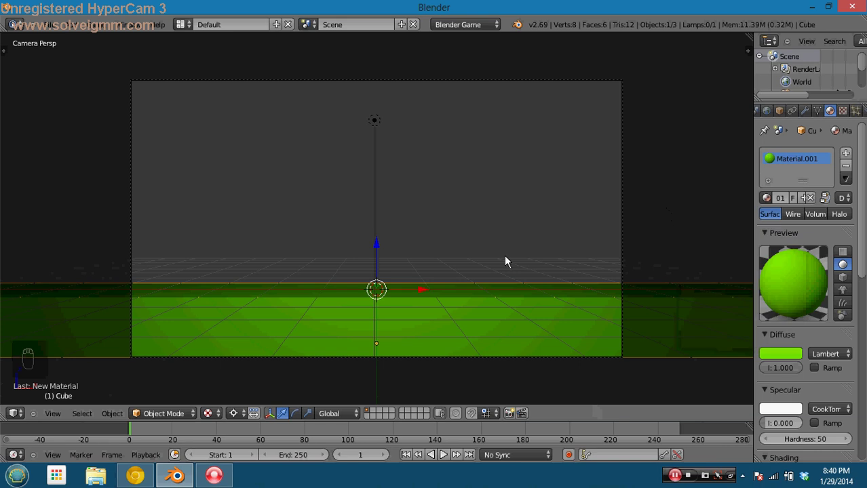
Select the camera, widen the properties area and compare the Perspective and Orthographic lens types
{"action": "right_click", "coordinate": [624, 179]}
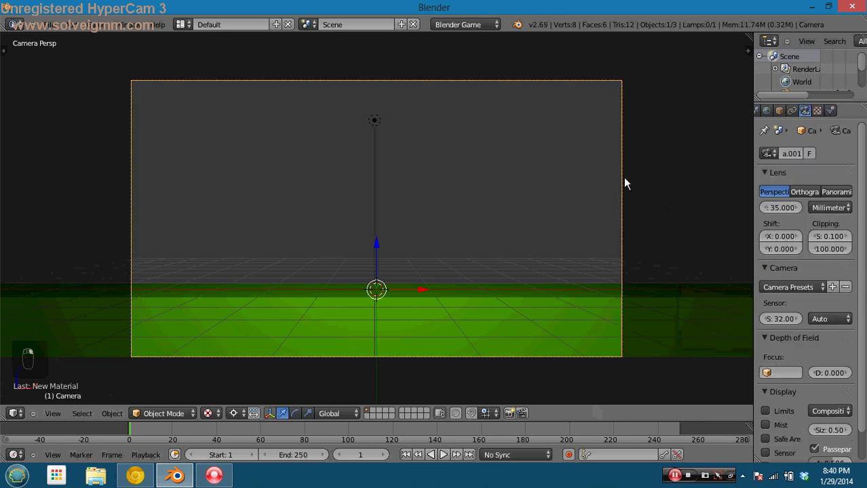
{"action": "left_click_drag", "start_coordinate": [752, 186], "coordinate": [663, 185]}
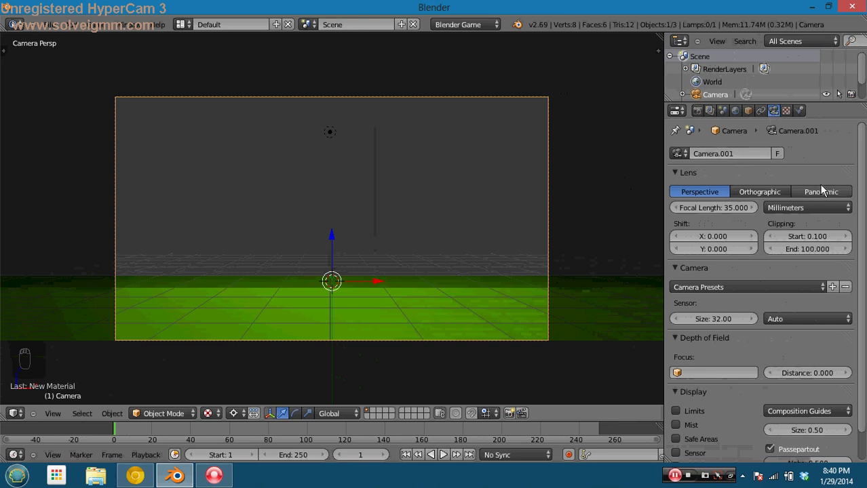
{"action": "left_click", "coordinate": [804, 189]}
{"action": "left_click", "coordinate": [758, 194]}
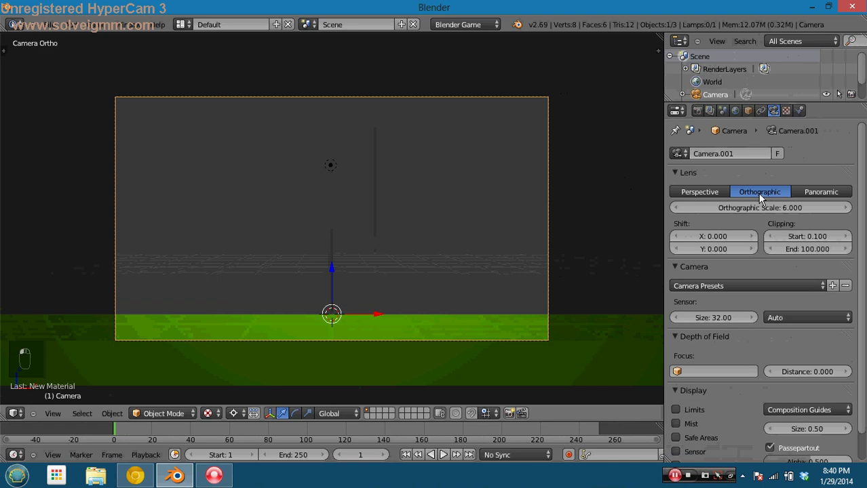
{"action": "left_click", "coordinate": [723, 192]}
{"action": "left_click", "coordinate": [760, 193]}
{"action": "left_click", "coordinate": [707, 194]}
{"action": "left_click", "coordinate": [744, 194]}
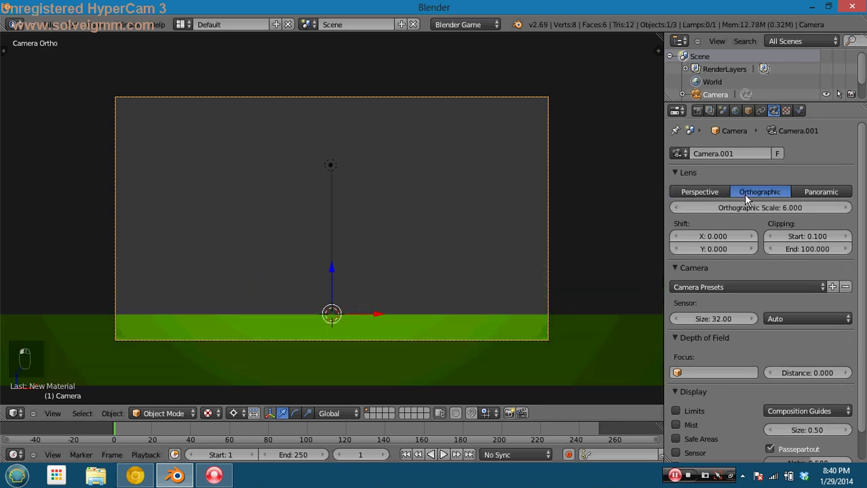
Set the camera's lens type to Panoramic and start the game preview
{"action": "left_click", "coordinate": [711, 193]}
{"action": "left_click", "coordinate": [799, 192]}
{"action": "key", "text": "p"}
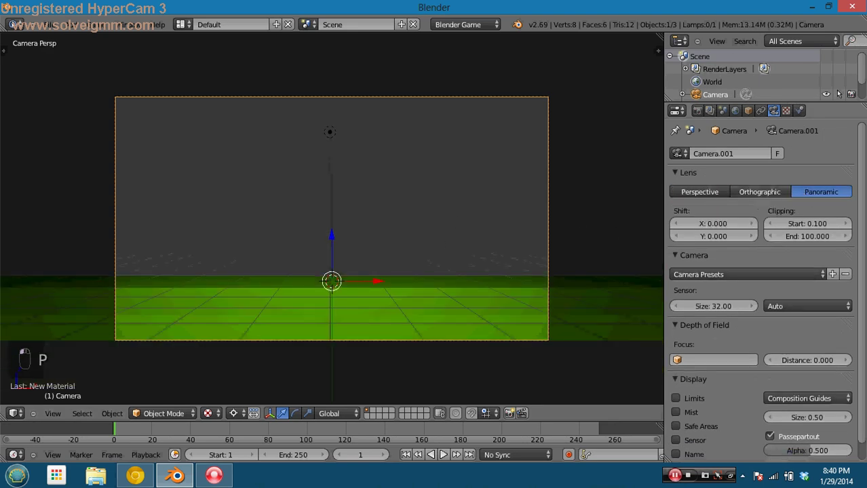
End the game preview and switch the camera's lens type to Orthographic
{"action": "key", "text": "Escape"}
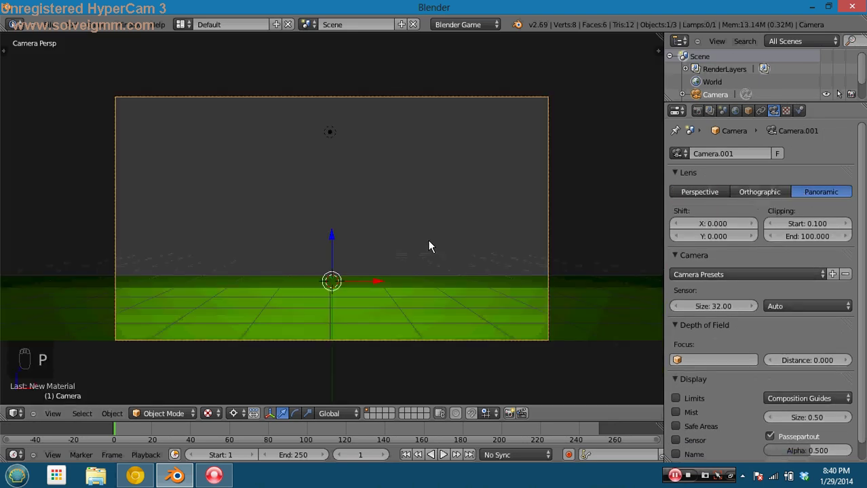
{"action": "left_click", "coordinate": [692, 194]}
{"action": "left_click", "coordinate": [769, 190]}
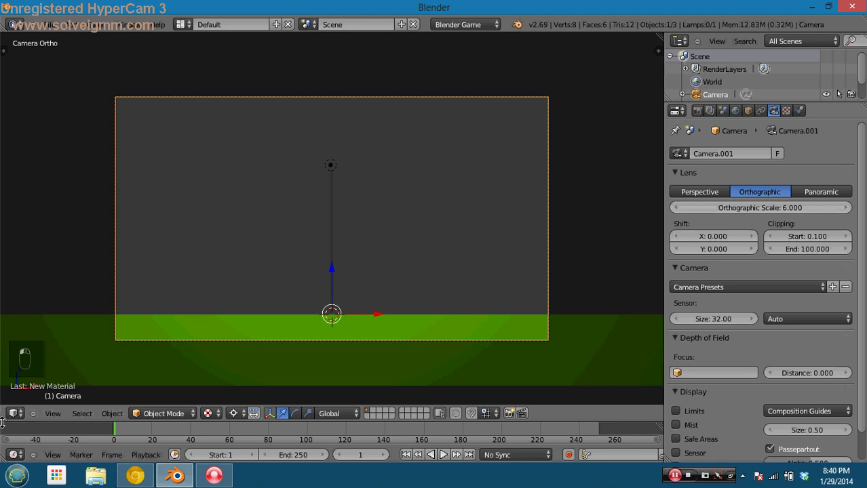
Split the 3D view in two and move the camera along the global Y axis, farther away from the slab
{"action": "left_click_drag", "start_coordinate": [4, 415], "coordinate": [358, 396]}
{"action": "middle_click_drag", "start_coordinate": [258, 339], "coordinate": [238, 228]}
{"action": "key", "text": "g"}
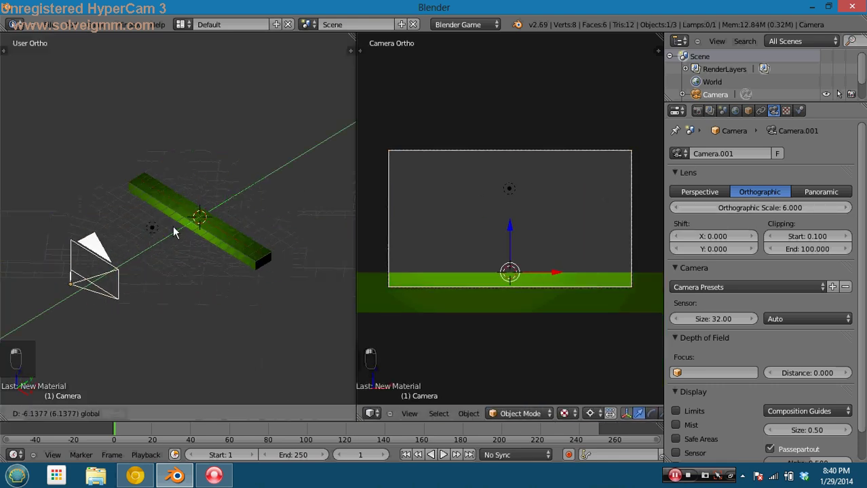
{"action": "key", "text": "y"}
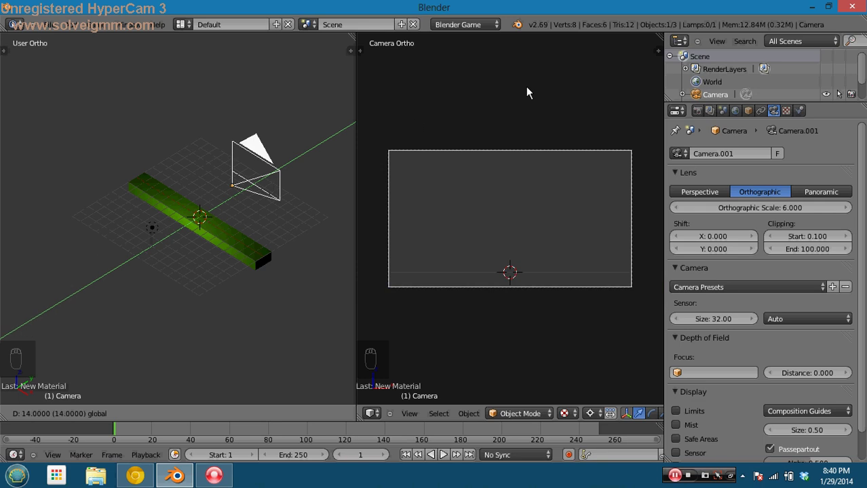
{"action": "left_click", "coordinate": [128, 258]}
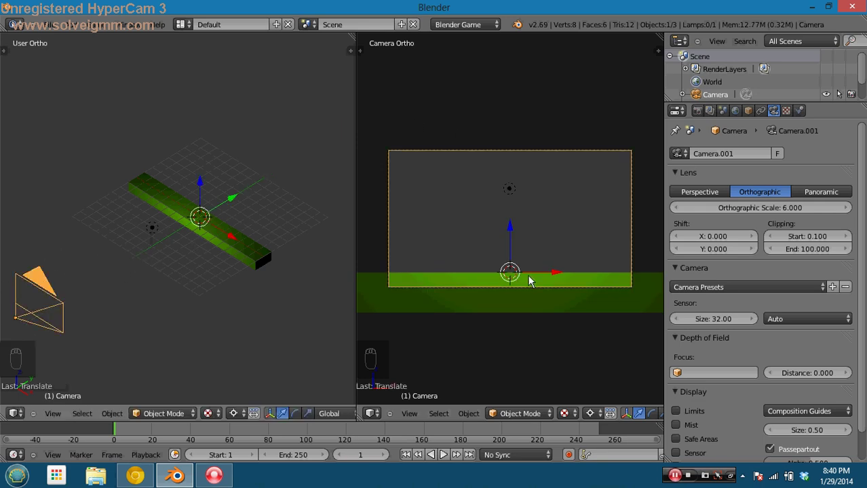
Set the camera's orthographic scale to 10
{"action": "left_click", "coordinate": [677, 207]}
{"action": "left_click", "coordinate": [831, 210]}
{"action": "left_click", "coordinate": [834, 210]}
{"action": "left_click", "coordinate": [834, 211]}
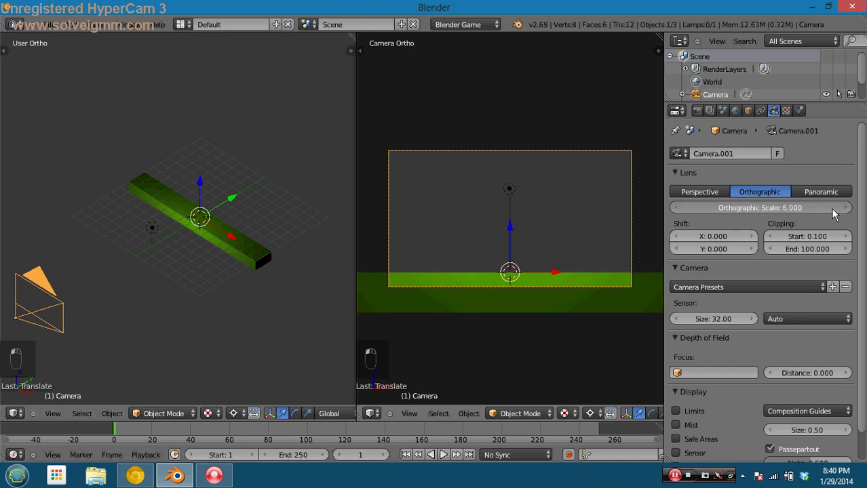
{"action": "left_click", "coordinate": [833, 210]}
{"action": "left_click", "coordinate": [833, 210]}
{"action": "left_click", "coordinate": [834, 210]}
{"action": "left_click", "coordinate": [834, 211]}
{"action": "left_click", "coordinate": [763, 209]}
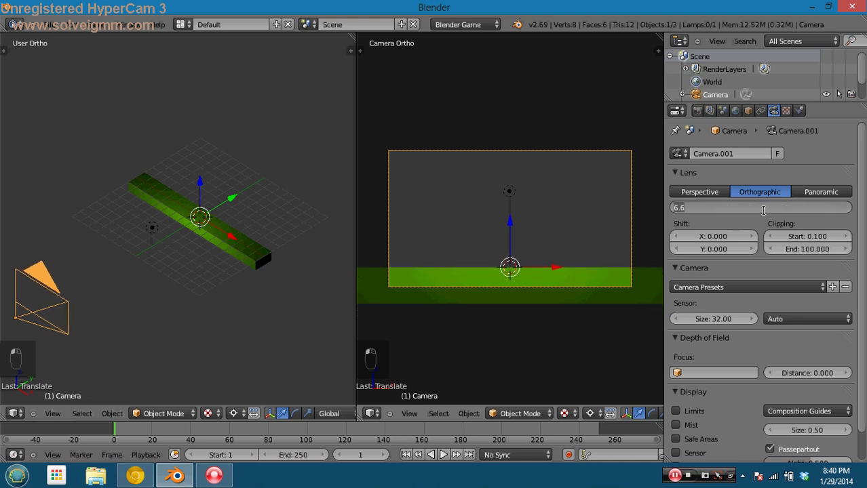
{"action": "type", "text": "10"}
{"action": "key", "text": "Return"}
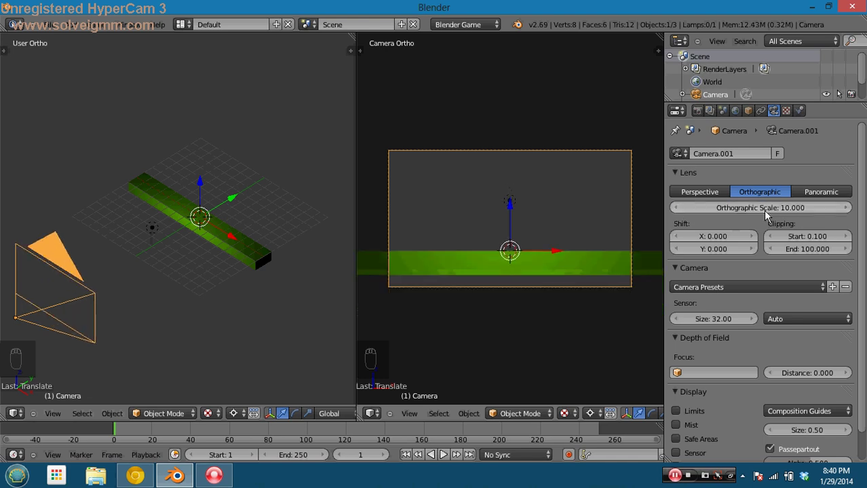
Raise the camera along the Z axis until the slab sits at the lower edge of the camera frame
{"action": "key", "text": "g"}
{"action": "key", "text": "z"}
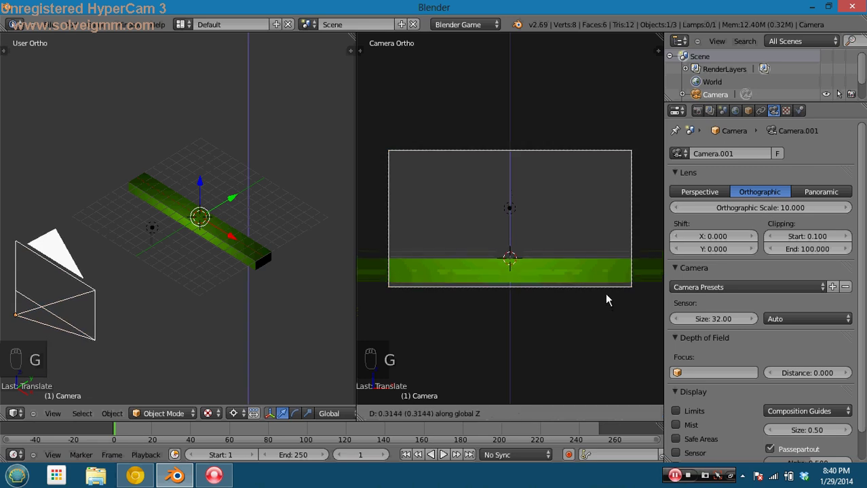
{"action": "left_click", "coordinate": [605, 280]}
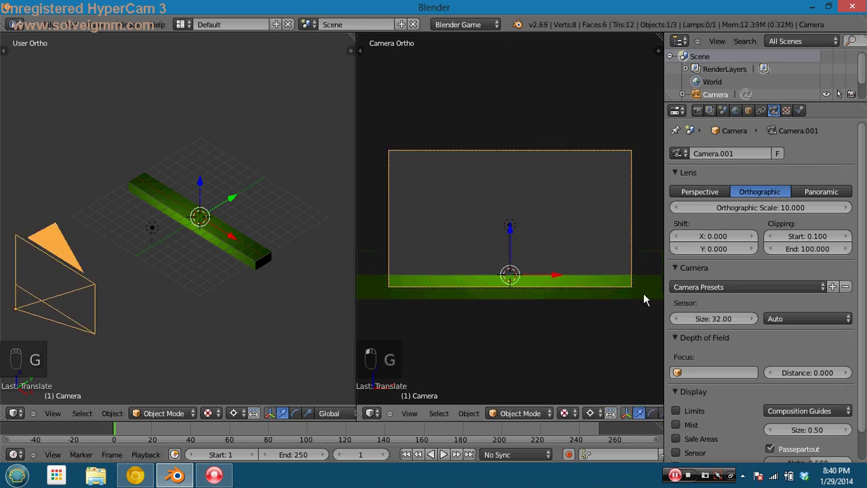
Test the game preview with the camera view maximized, then restore the layout and merge the two 3D views
{"action": "key", "text": "shift+space"}
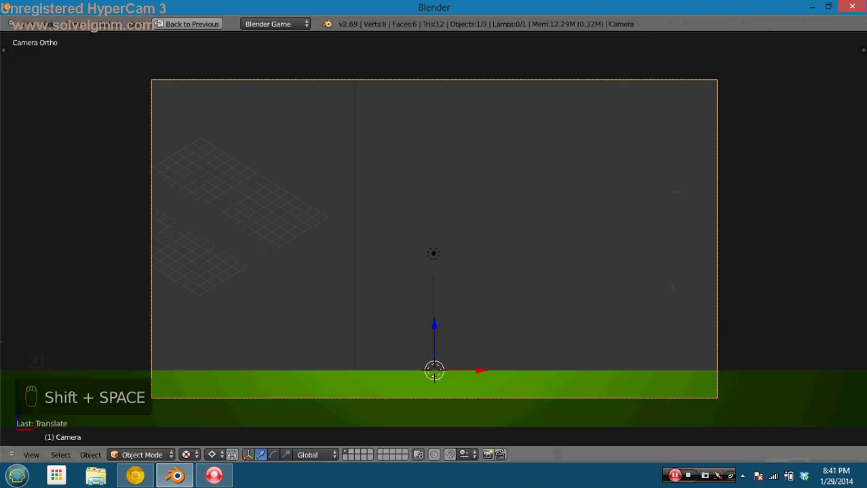
{"action": "key", "text": "p"}
{"action": "key", "text": "Escape"}
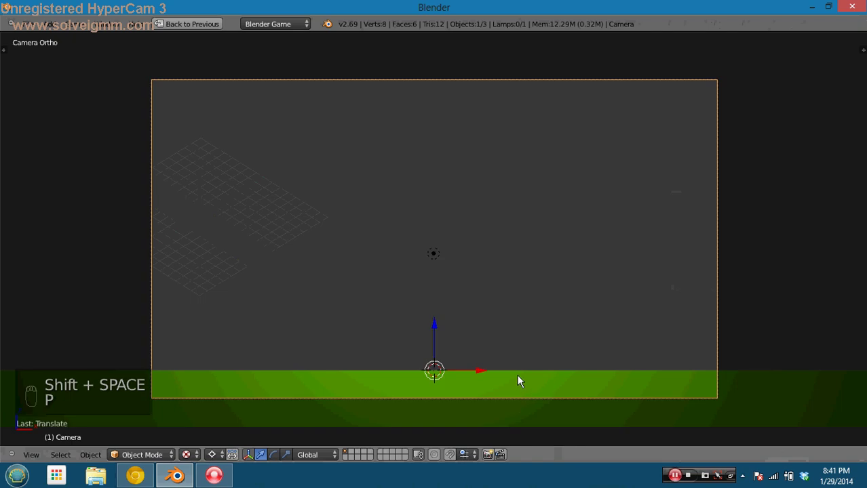
{"action": "key", "text": "shift+space"}
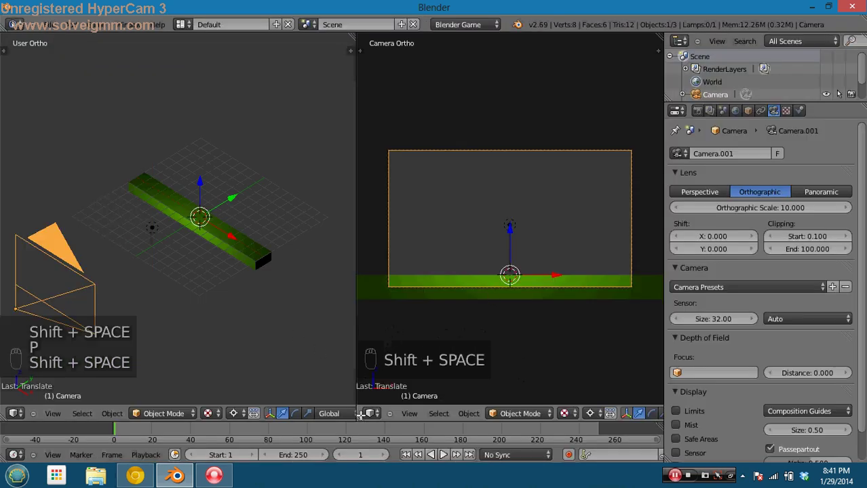
{"action": "key", "text": "shift+space"}
Delete the point lamp and add a Hemi lamp in the top view
{"action": "right_click", "coordinate": [341, 232]}
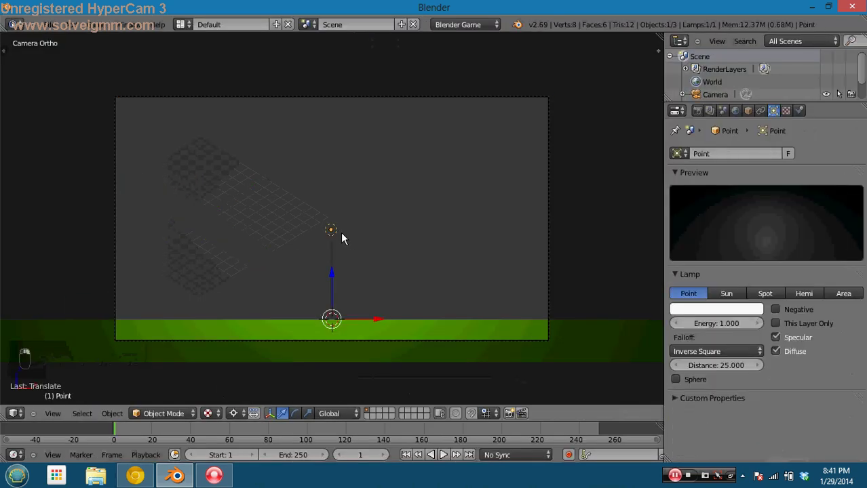
{"action": "key", "text": "KP_7"}
{"action": "key", "text": "Delete"}
{"action": "left_click", "coordinate": [355, 201]}
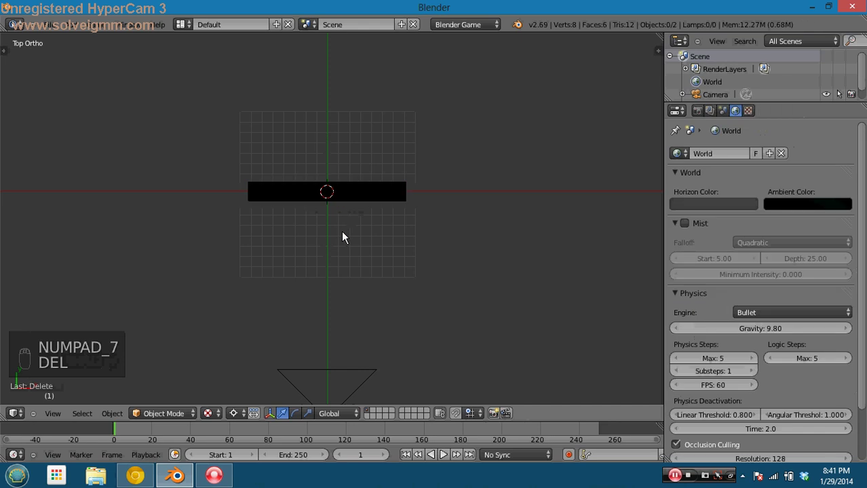
{"action": "key", "text": "shift+a"}
{"action": "mouse_move", "coordinate": [342, 234]}
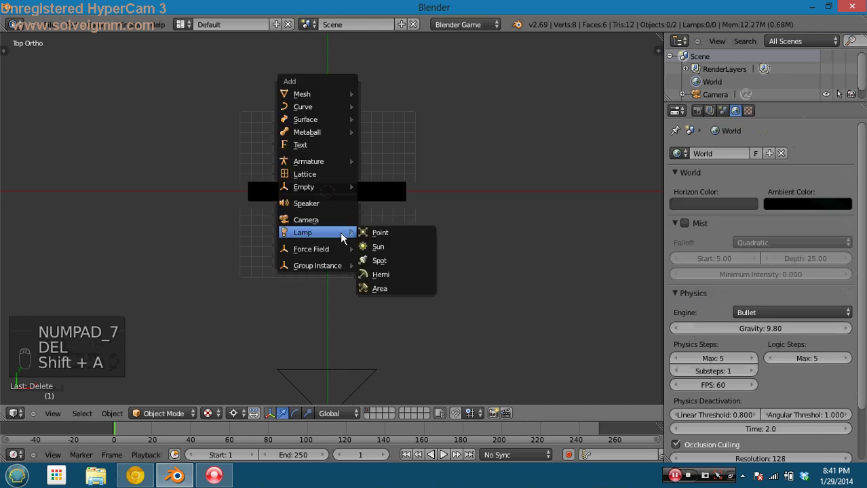
{"action": "left_click", "coordinate": [386, 274]}
Move the Hemi lamp up 3 units along Z and rotate it around the 3D cursor to shine diagonally from the right
{"action": "key", "text": "KP_0"}
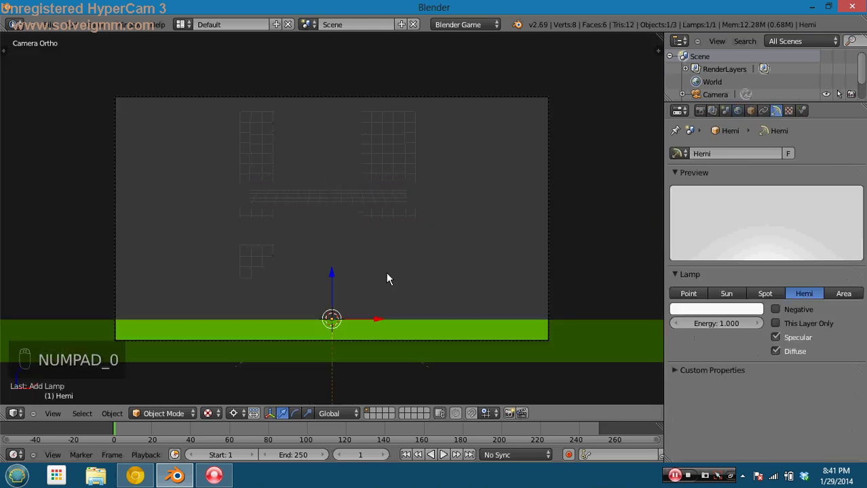
{"action": "key", "text": "g"}
{"action": "key", "text": "z"}
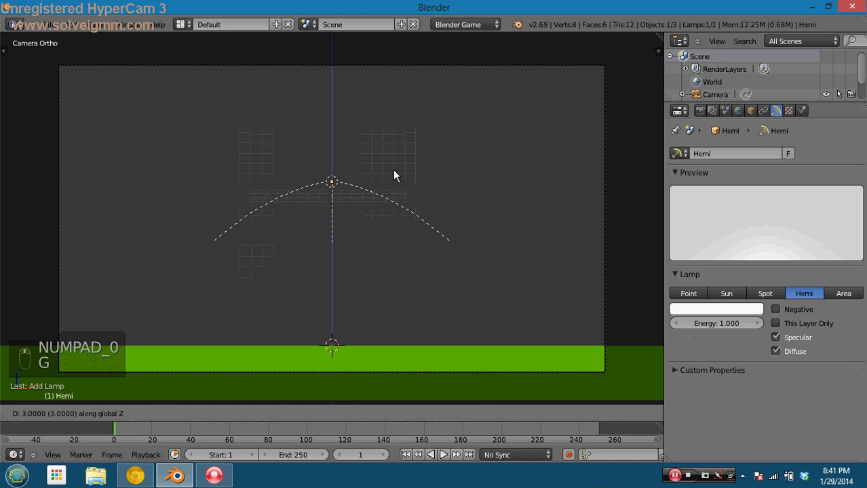
{"action": "left_click", "coordinate": [393, 175]}
{"action": "key", "text": "r"}
{"action": "left_click", "coordinate": [460, 279]}
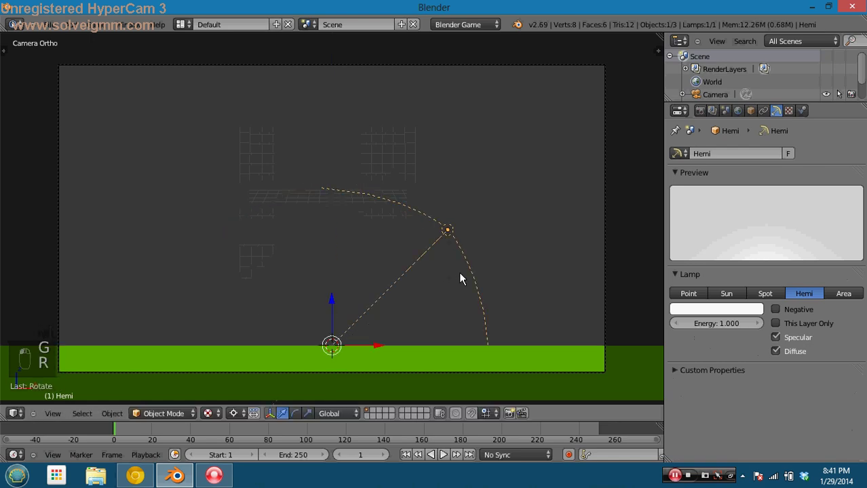
{"action": "key", "text": "r"}
{"action": "key", "text": "z"}
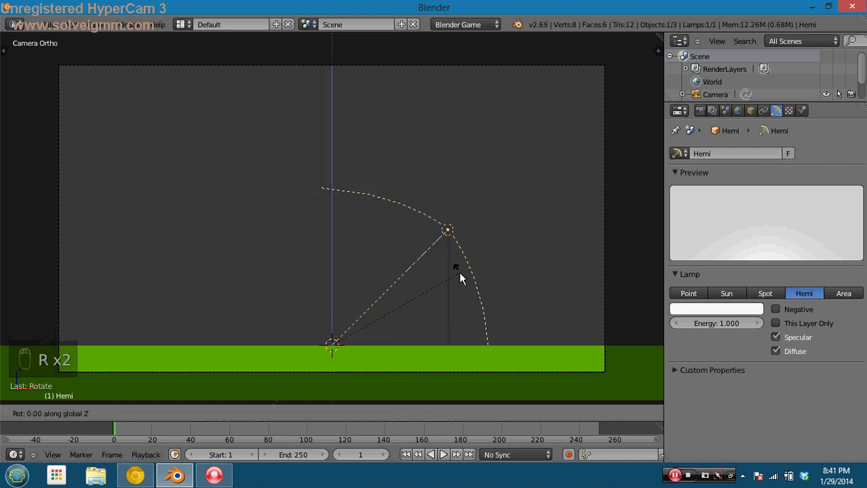
{"action": "left_click", "coordinate": [460, 278]}
Add a UV sphere, raised 2 units along Z above the slab, and test it in the game preview
{"action": "key", "text": "shift+a"}
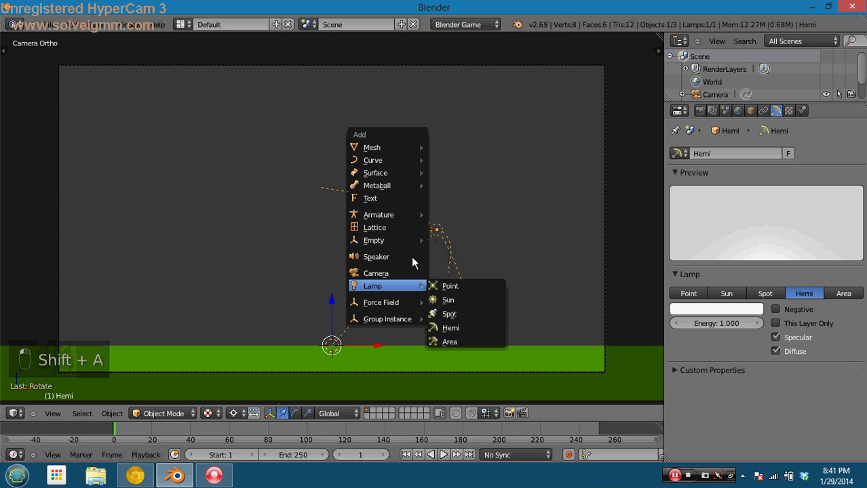
{"action": "mouse_move", "coordinate": [409, 147]}
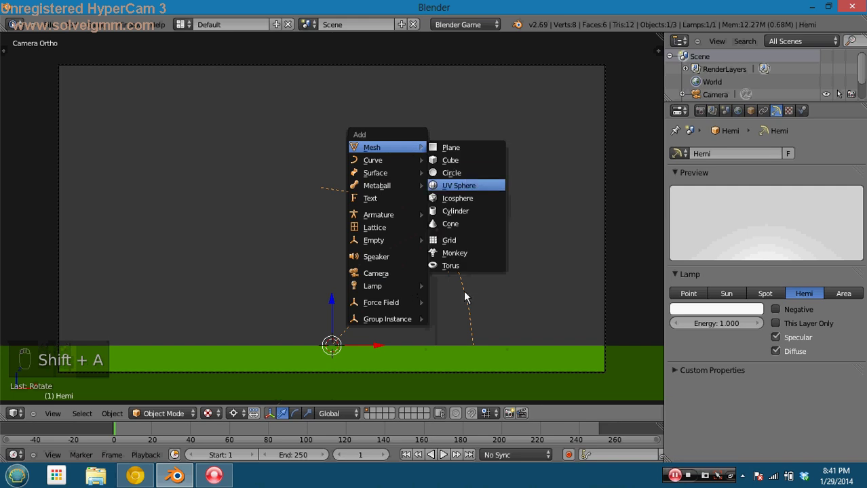
{"action": "left_click", "coordinate": [459, 185]}
{"action": "key", "text": "g"}
{"action": "key", "text": "z"}
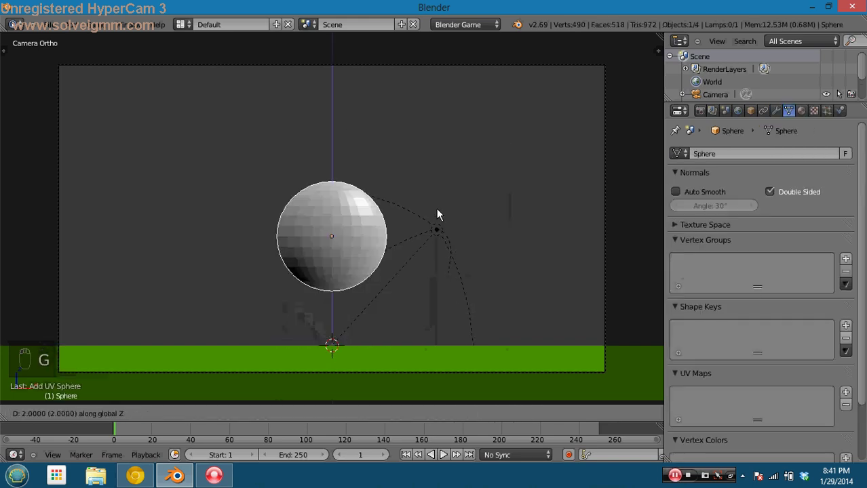
{"action": "key", "text": "Return"}
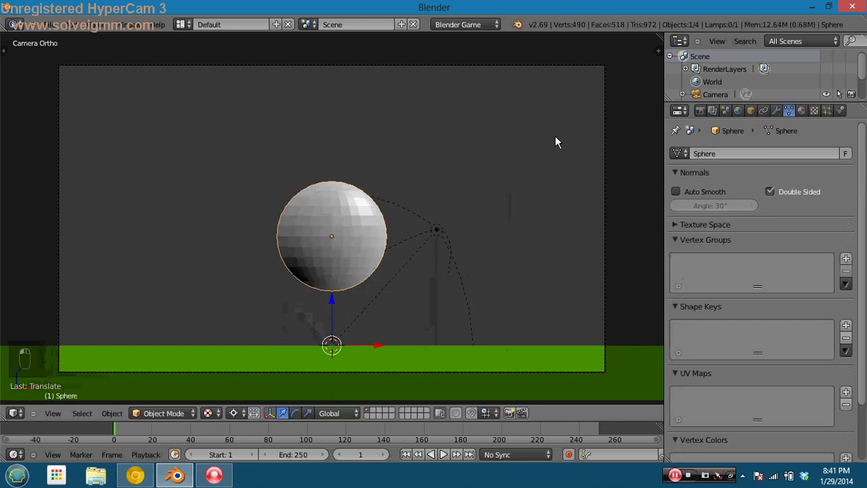
{"action": "key", "text": "p"}
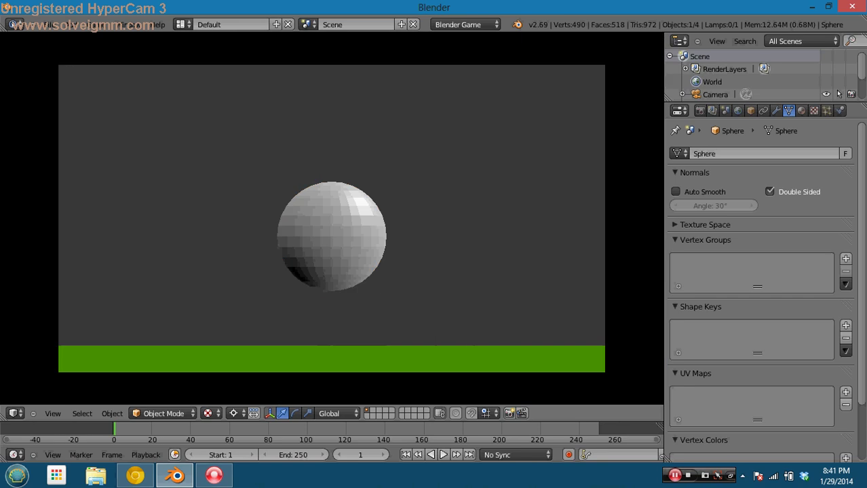
{"action": "key", "text": "Escape"}
Set the sphere's physics type to Rigid Body with Collision Bounds enabled and test it in the game preview
{"action": "left_click", "coordinate": [839, 110]}
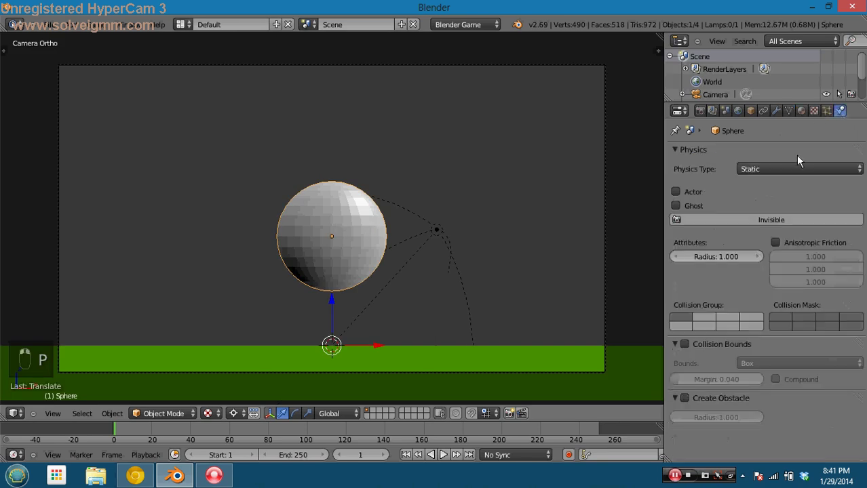
{"action": "left_click", "coordinate": [796, 167]}
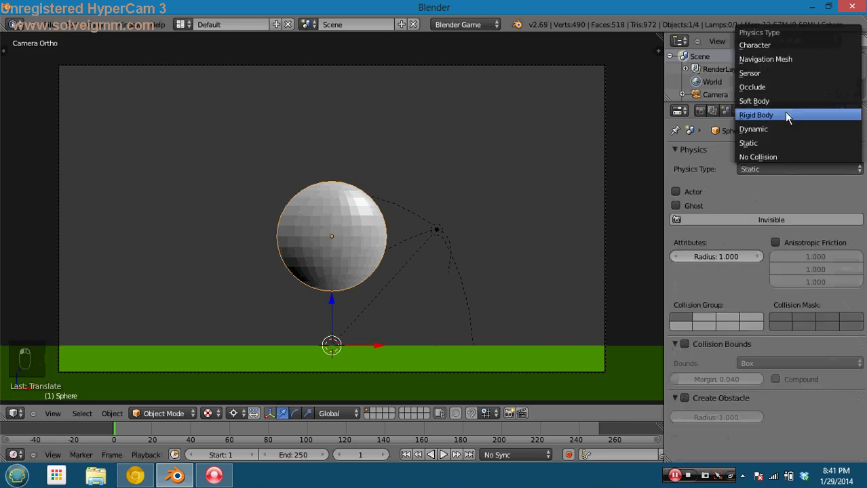
{"action": "left_click", "coordinate": [786, 115]}
{"action": "scroll", "coordinate": [792, 322], "scroll_direction": "down", "scroll_amount": 3}
{"action": "left_click", "coordinate": [685, 378]}
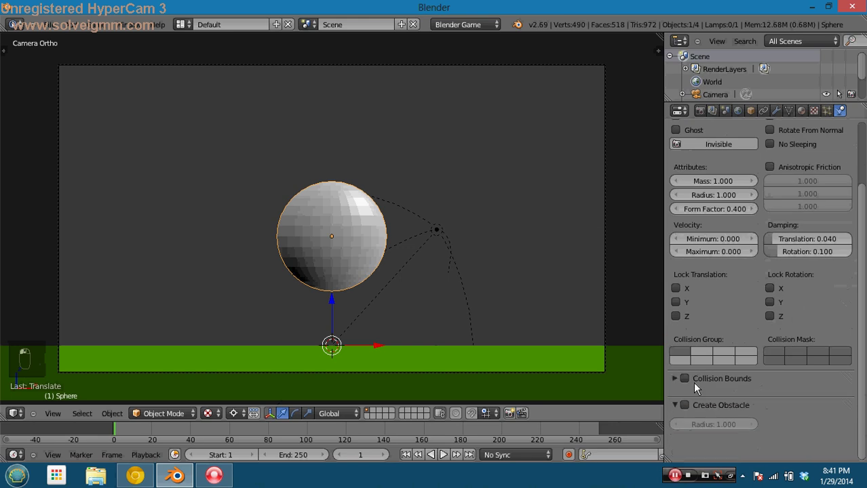
{"action": "left_click", "coordinate": [680, 377]}
{"action": "left_click", "coordinate": [670, 379]}
{"action": "left_click", "coordinate": [685, 378]}
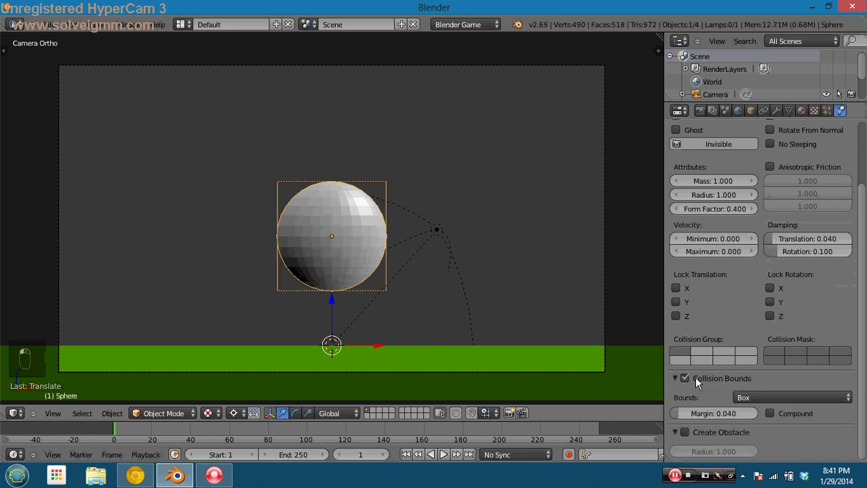
{"action": "key", "text": "p"}
{"action": "key", "text": "Escape"}
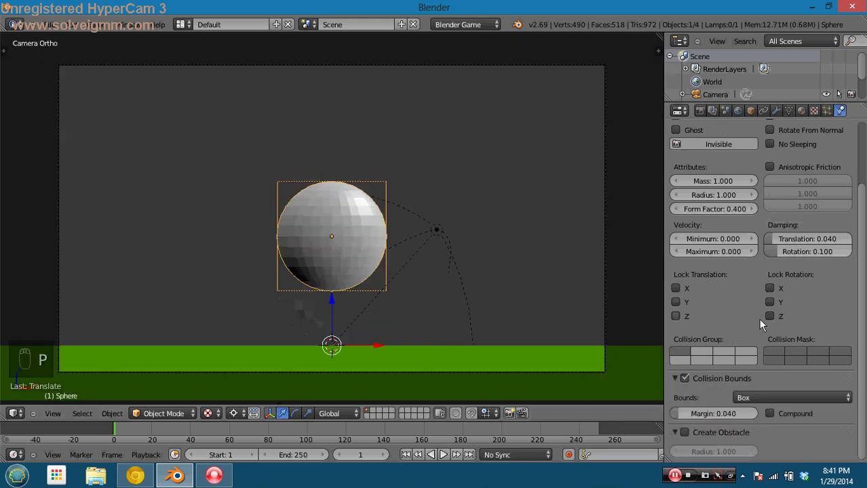
Change the sphere's collision bounds to Sphere and test it in the game preview
{"action": "left_click", "coordinate": [757, 398]}
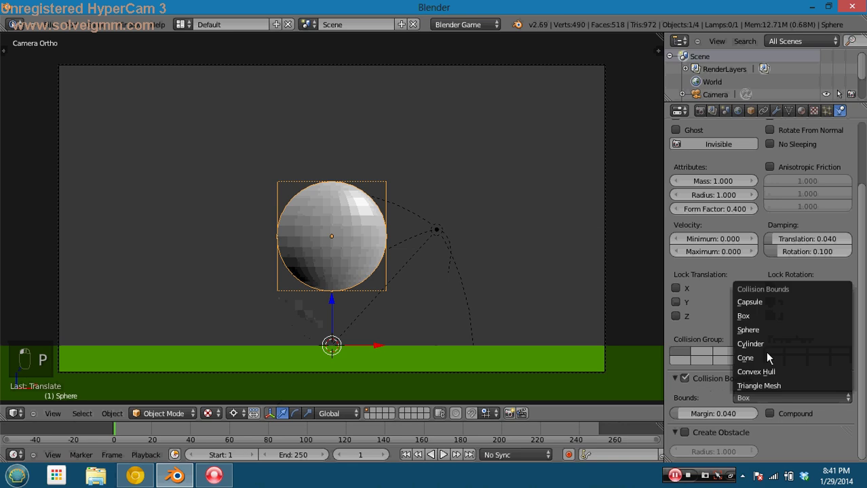
{"action": "left_click", "coordinate": [767, 329]}
{"action": "key", "text": "p"}
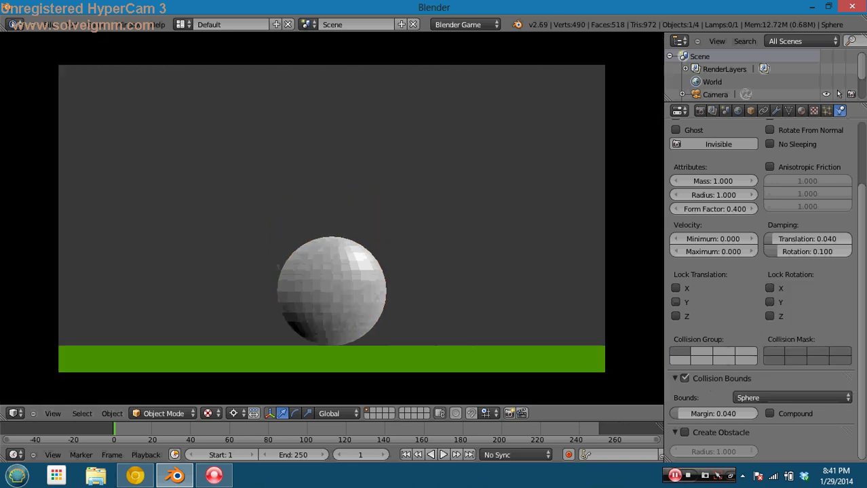
{"action": "key", "text": "Escape"}
Rotate the ground slab slightly so it slopes down to the left, and test the sphere rolling in the game preview
{"action": "right_click", "coordinate": [557, 365]}
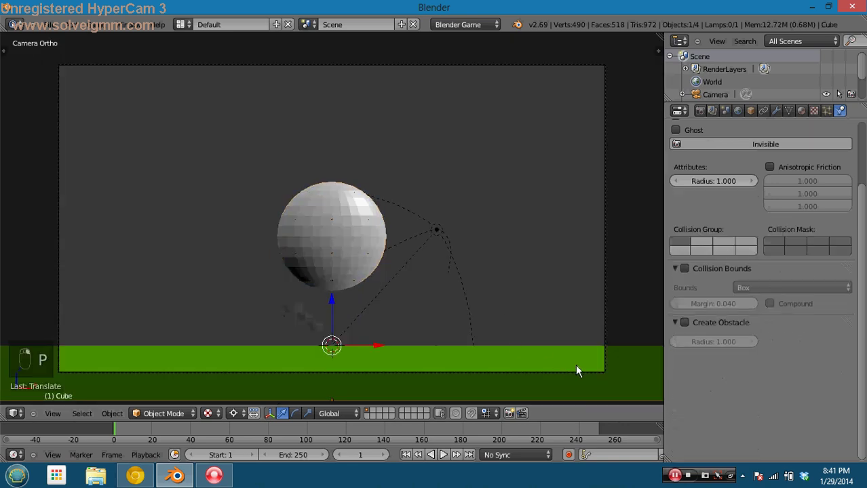
{"action": "key", "text": "r"}
{"action": "left_click", "coordinate": [582, 349]}
{"action": "key", "text": "p"}
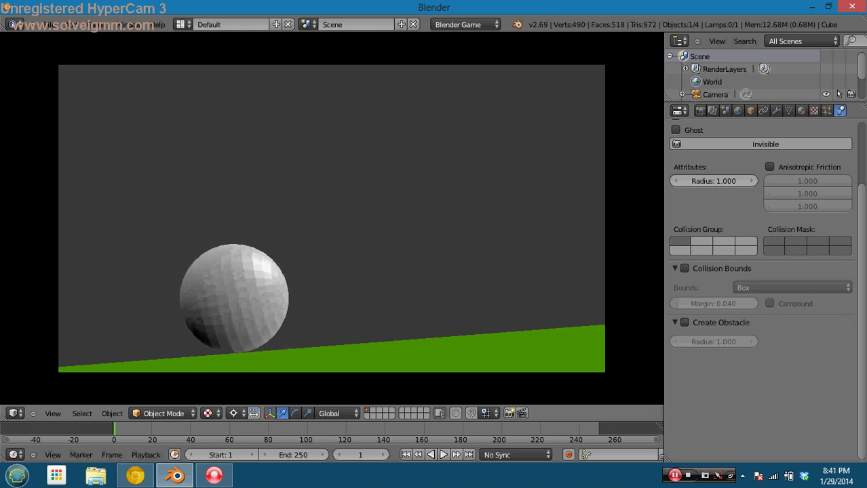
{"action": "key", "text": "Escape"}
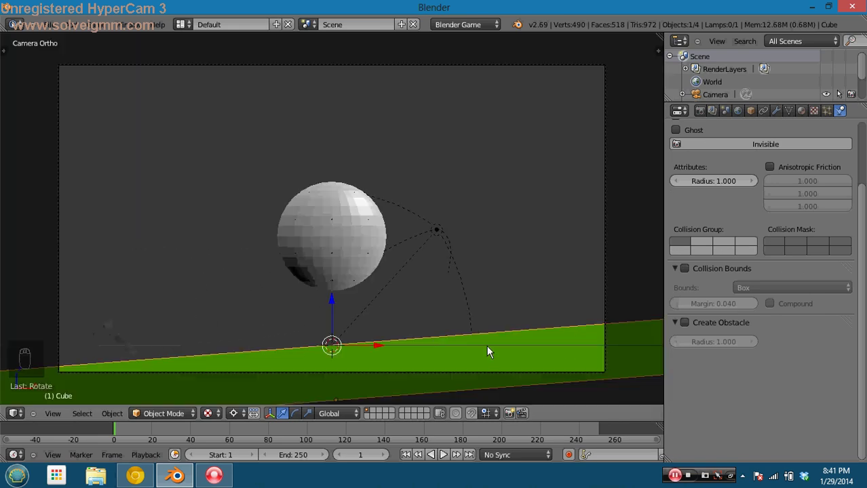
Tilt the ground slab further with a free trackball rotation and test the sphere in the game preview
{"action": "key", "text": "r"}
{"action": "key", "text": "r"}
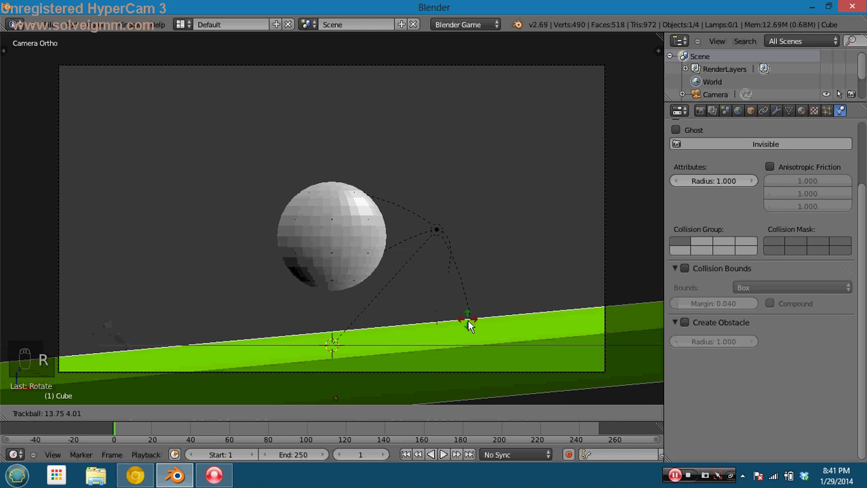
{"action": "left_click", "coordinate": [466, 351]}
{"action": "key", "text": "p"}
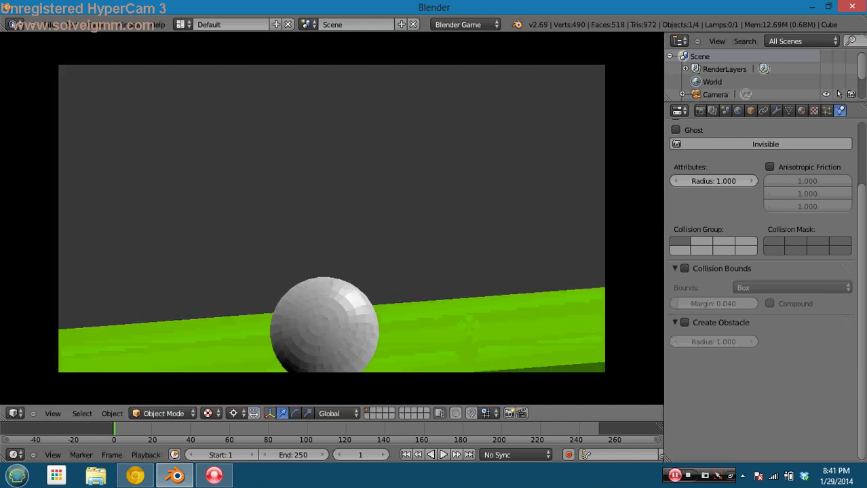
{"action": "key", "text": "Escape"}
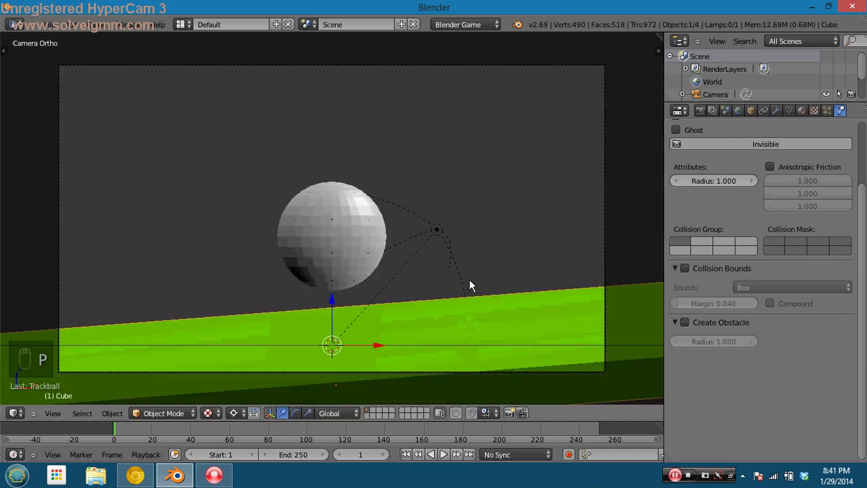
Clear the ground slab's rotation so it lies level, and delete the sphere
{"action": "key", "text": "ctrl+z"}
{"action": "key", "text": "alt+r"}
{"action": "right_click", "coordinate": [367, 255]}
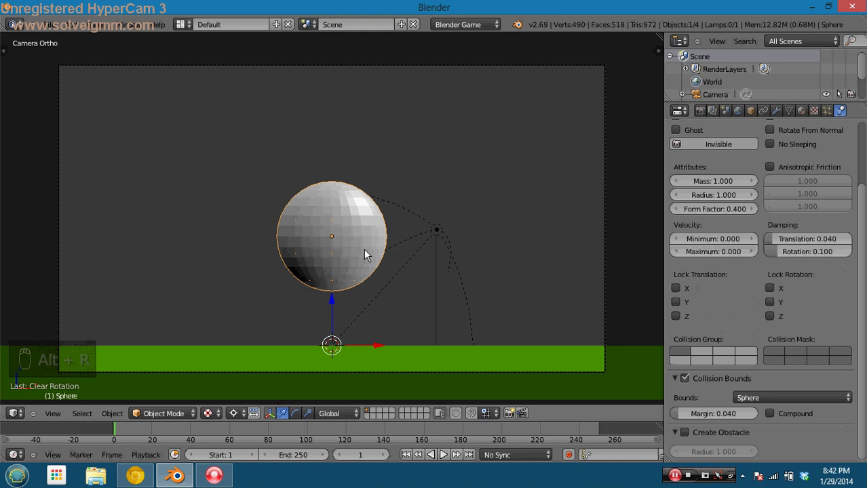
{"action": "key", "text": "Delete"}
Hide the lamp and run the game preview with only the ground slab in view
{"action": "right_click", "coordinate": [434, 232]}
{"action": "key", "text": "h"}
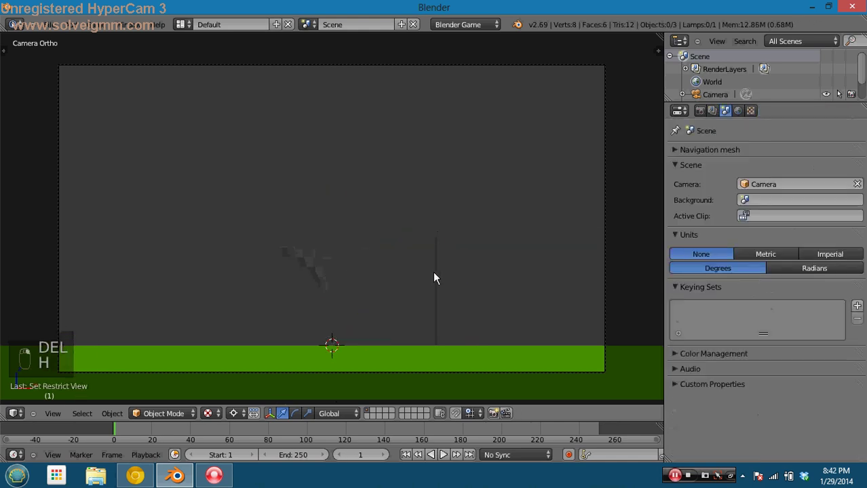
{"action": "key", "text": "p"}
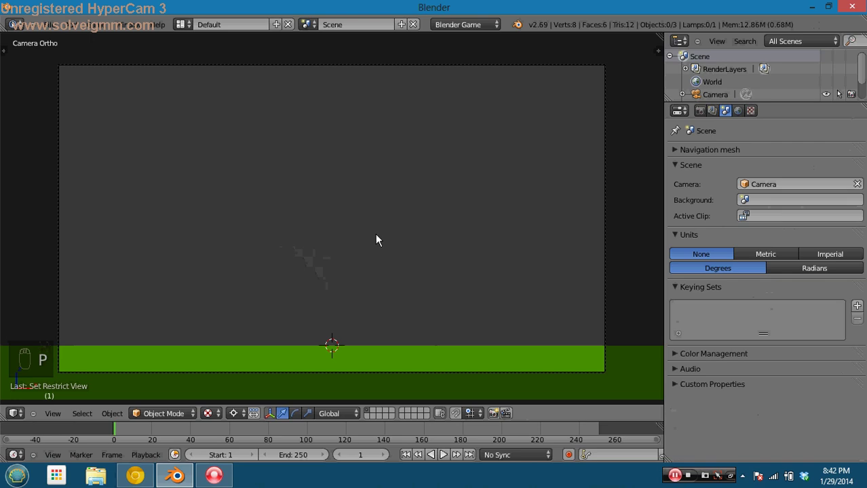
Add a cube and raise it along Z so it floats slightly above the ground slab
{"action": "key", "text": "shift+a"}
{"action": "mouse_move", "coordinate": [341, 257]}
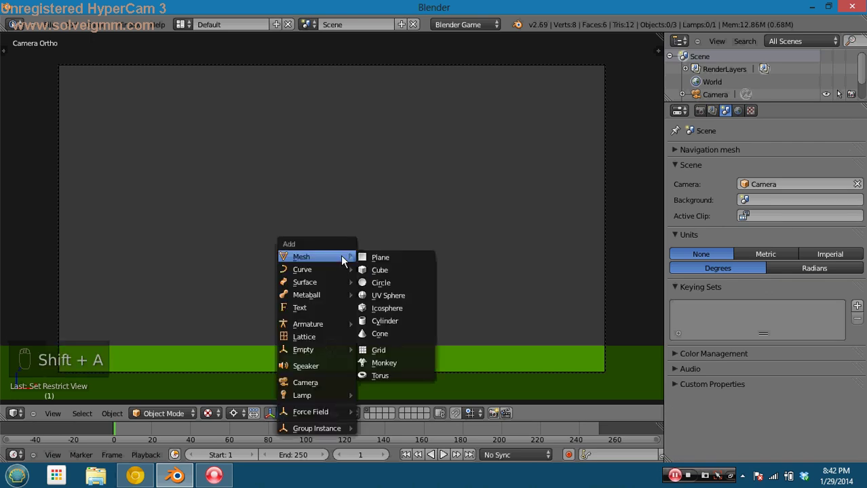
{"action": "left_click", "coordinate": [407, 272]}
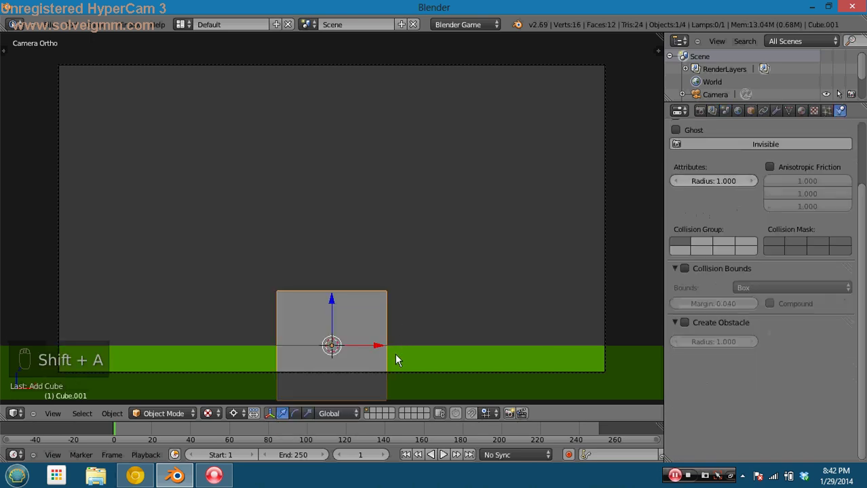
{"action": "key", "text": "g"}
{"action": "key", "text": "z"}
{"action": "left_click", "coordinate": [399, 306]}
{"action": "key", "text": "g"}
{"action": "key", "text": "z"}
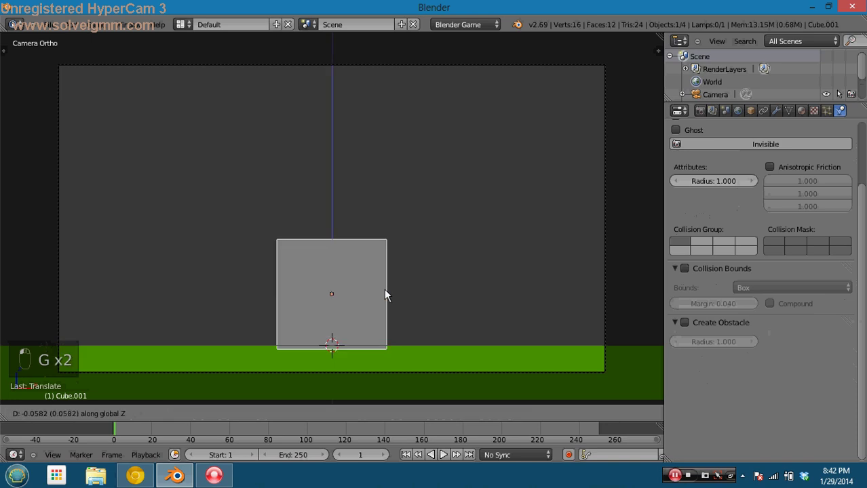
{"action": "left_click", "coordinate": [385, 306]}
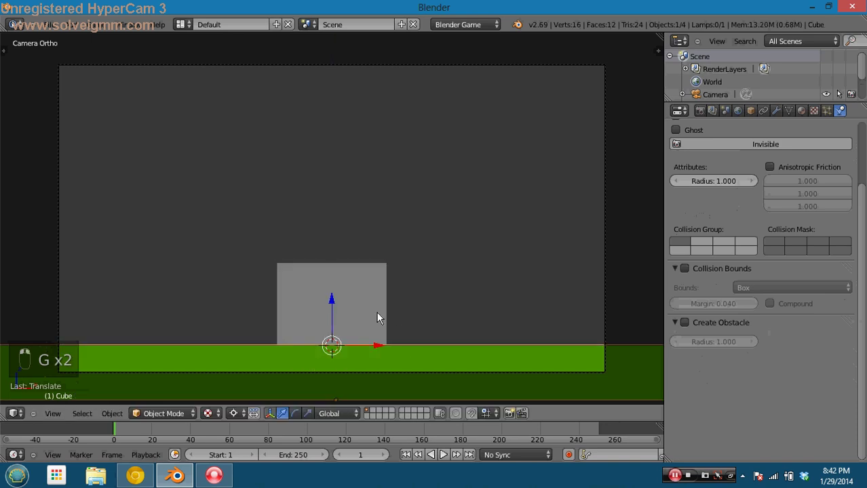
{"action": "key", "text": "g"}
{"action": "key", "text": "z"}
{"action": "left_click", "coordinate": [350, 270]}
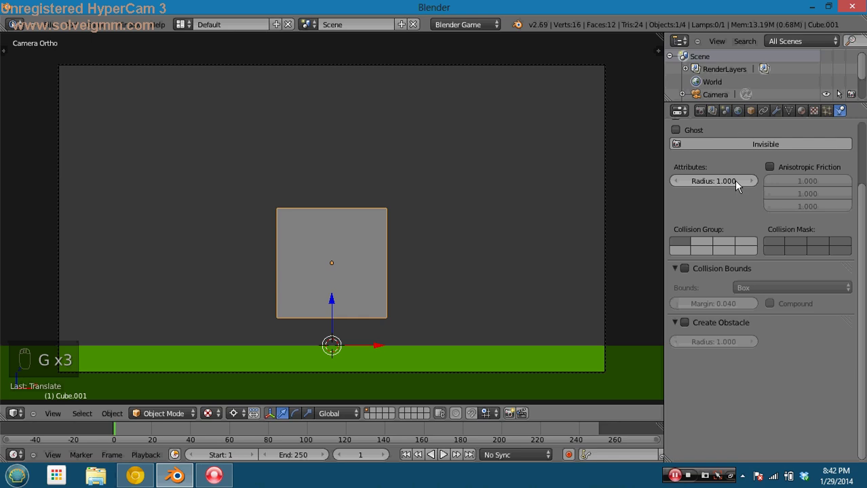
Set the cube's physics type to Dynamic, enable its Collision Bounds and test it in the game preview
{"action": "scroll", "coordinate": [740, 181], "scroll_direction": "up", "scroll_amount": 3}
{"action": "left_click", "coordinate": [761, 169]}
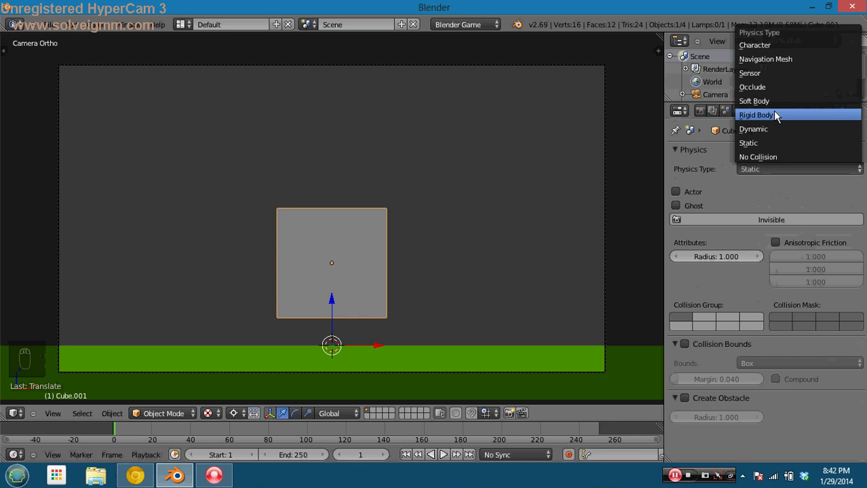
{"action": "left_click", "coordinate": [777, 129]}
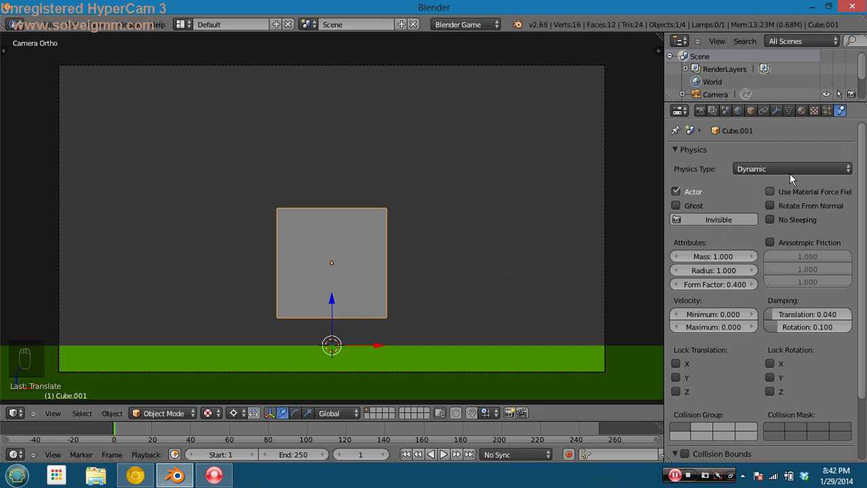
{"action": "scroll", "coordinate": [712, 355], "scroll_direction": "down", "scroll_amount": 3}
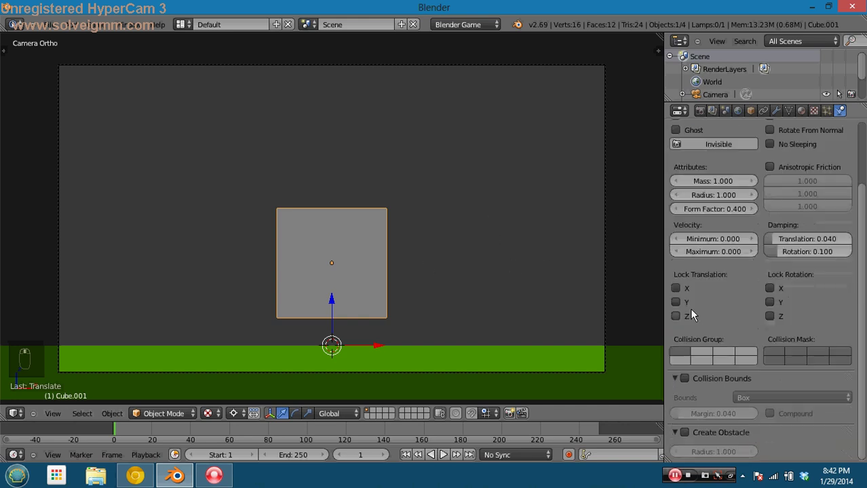
{"action": "left_click", "coordinate": [690, 375]}
{"action": "key", "text": "p"}
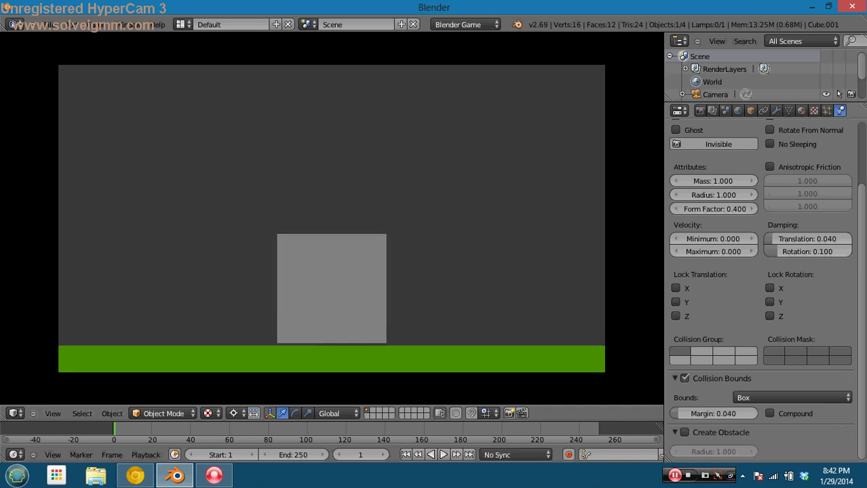
{"action": "key", "text": "Escape"}
Move the cube to the left by about one unit and test it with a collision margin of 0
{"action": "key", "text": "g"}
{"action": "left_click", "coordinate": [363, 293]}
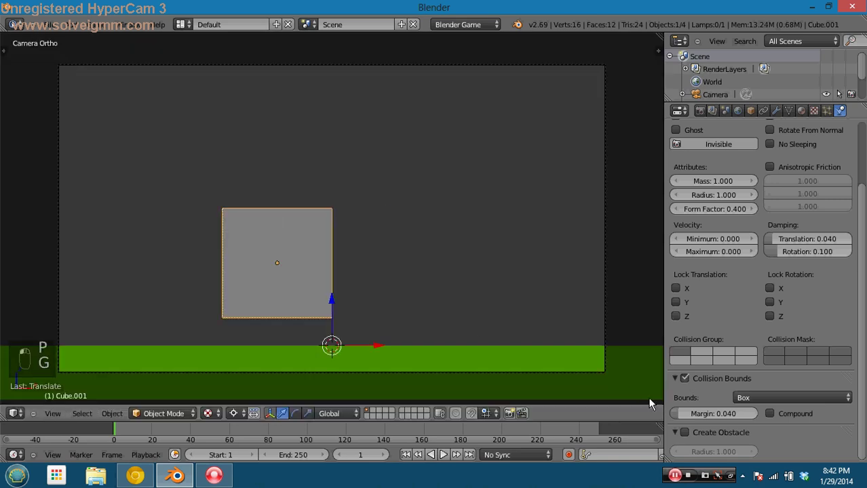
{"action": "left_click", "coordinate": [710, 415]}
{"action": "type", "text": "0"}
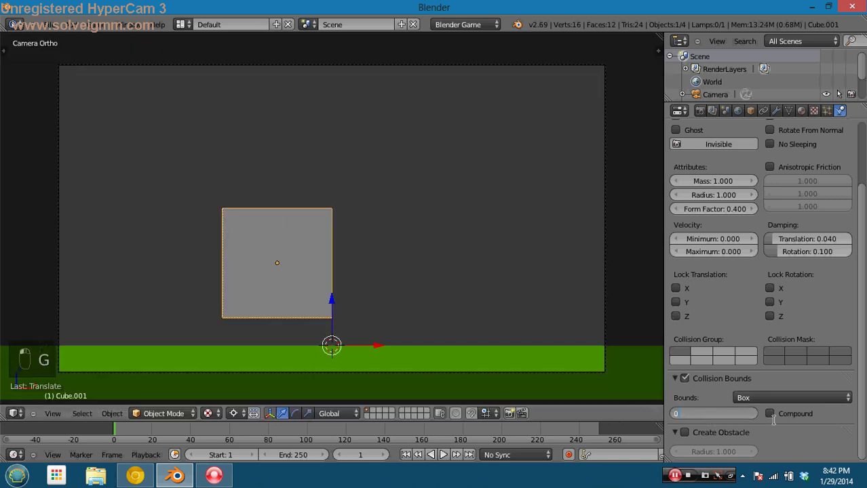
{"action": "left_click", "coordinate": [787, 431]}
{"action": "key", "text": "p"}
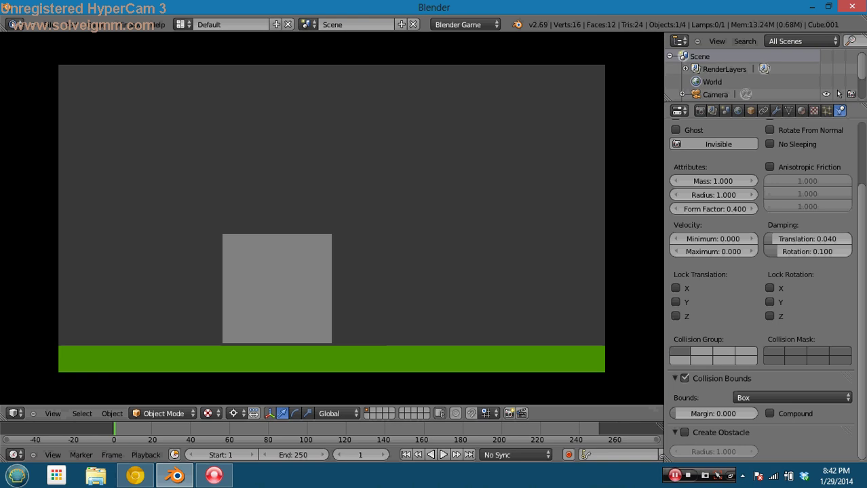
{"action": "key", "text": "Escape"}
Raise the cube's collision margin to 1.000 and test it in the game preview
{"action": "left_click_drag", "start_coordinate": [704, 414], "coordinate": [756, 414]}
{"action": "key", "text": "p"}
{"action": "key", "text": "Escape"}
{"action": "key", "text": "p"}
{"action": "key", "text": "Escape"}
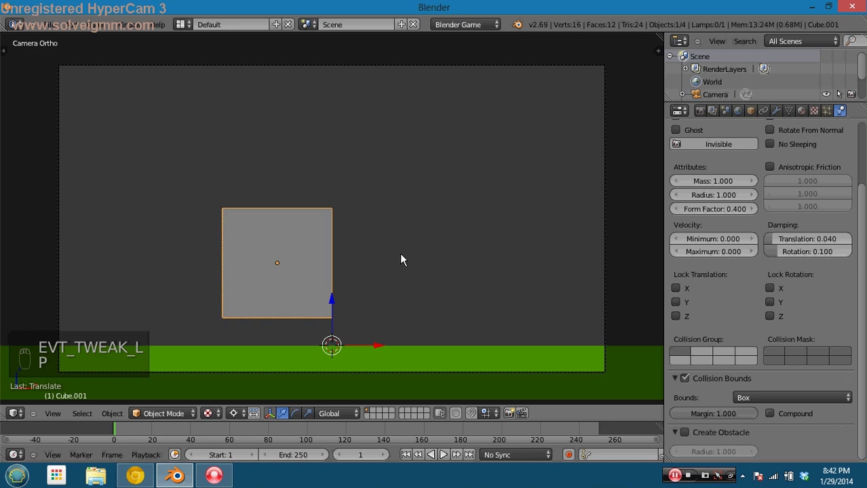
Apply the object transforms of the cube and the ground slab, and test them in the game preview
{"action": "key", "text": "ctrl+a"}
{"action": "left_click", "coordinate": [401, 260]}
{"action": "key", "text": "ctrl+a"}
{"action": "left_click", "coordinate": [397, 292]}
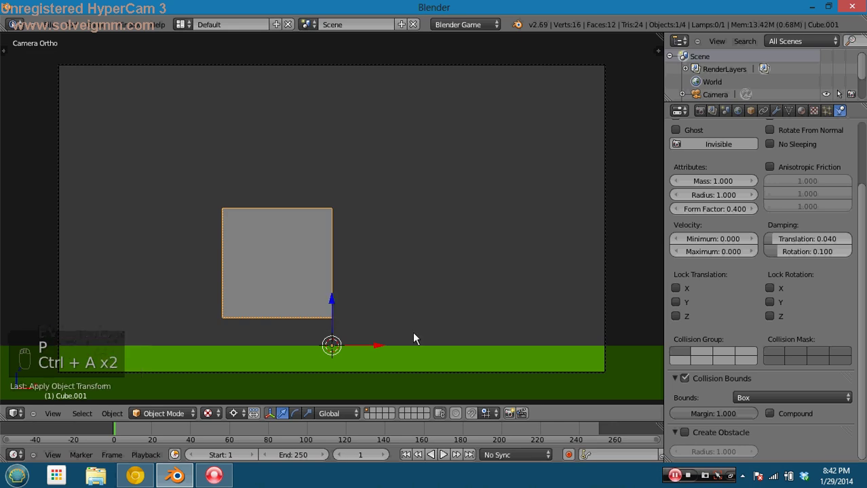
{"action": "key", "text": "ctrl+a"}
{"action": "left_click", "coordinate": [413, 332]}
{"action": "key", "text": "ctrl+a"}
{"action": "left_click", "coordinate": [417, 347]}
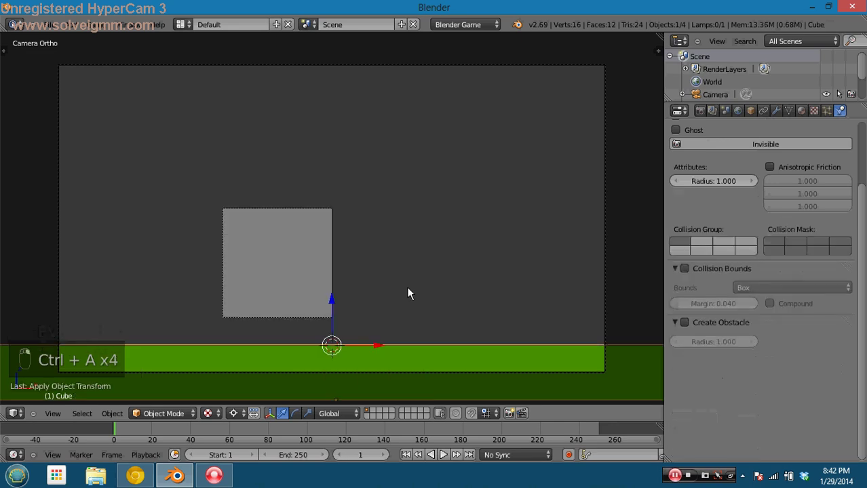
{"action": "key", "text": "p"}
{"action": "key", "text": "Escape"}
Set the cube's collision margin back to 0.000 and test it in the game preview
{"action": "right_click", "coordinate": [308, 258]}
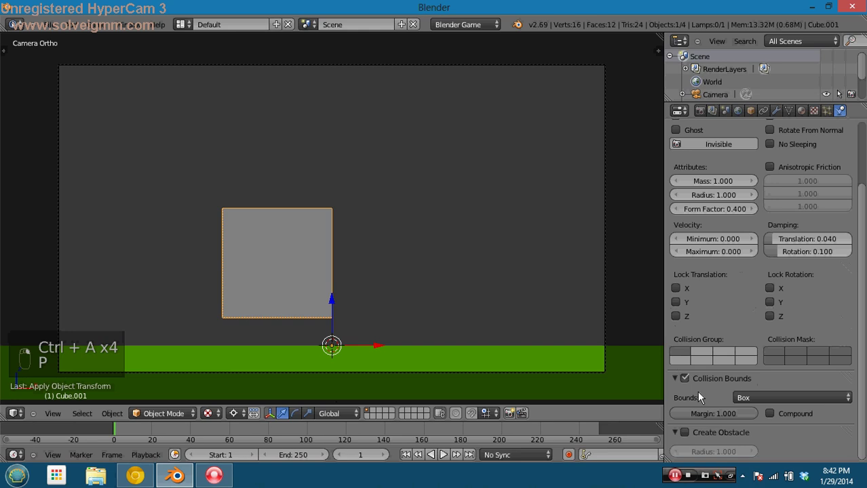
{"action": "left_click_drag", "start_coordinate": [724, 414], "coordinate": [402, 406]}
{"action": "key", "text": "p"}
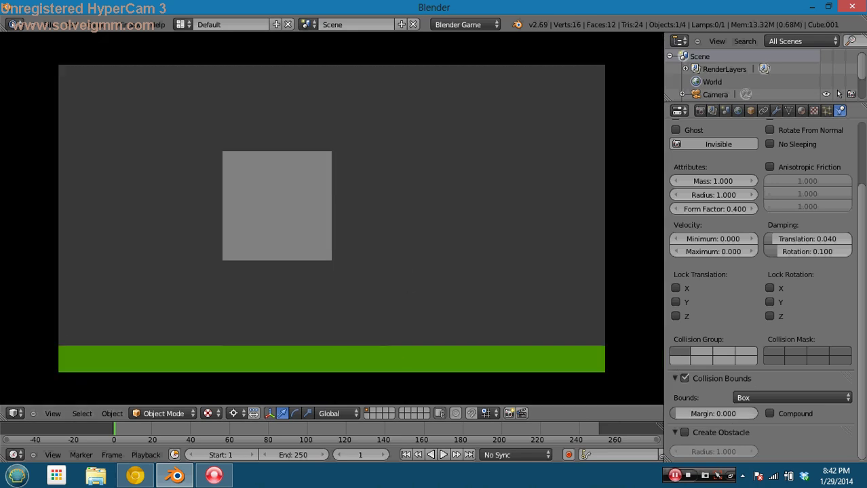
{"action": "key", "text": "Escape"}
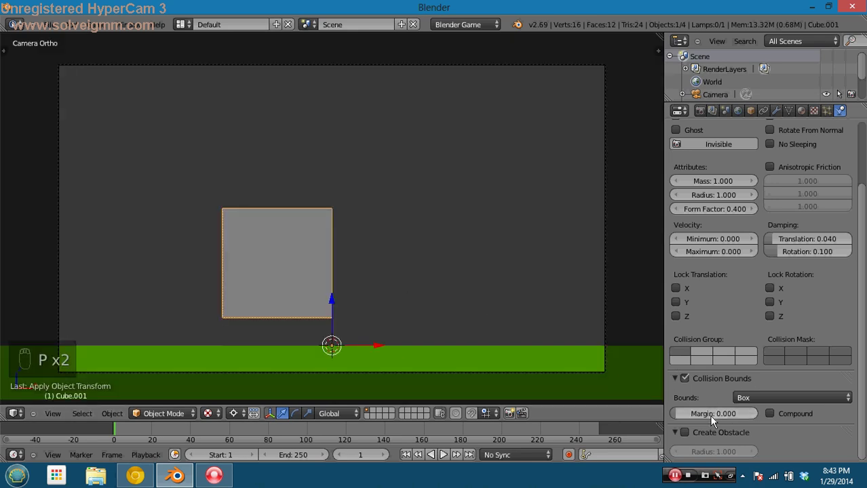
Replace the cube with a new one placed about two units left of and two units above the origin
{"action": "key", "text": "Delete"}
{"action": "left_click", "coordinate": [247, 256]}
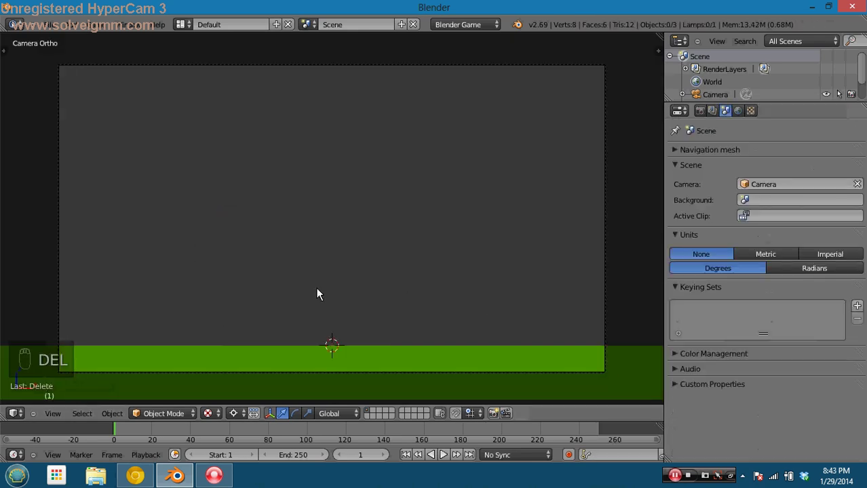
{"action": "key", "text": "shift+a"}
{"action": "mouse_move", "coordinate": [318, 292]}
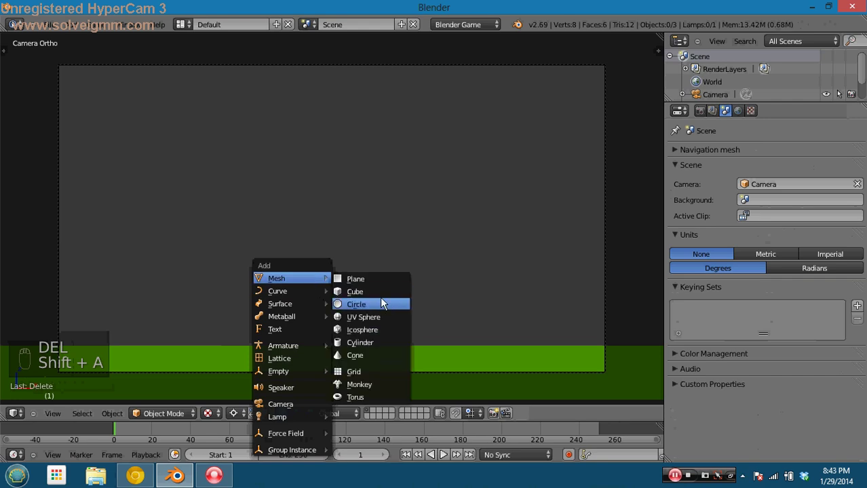
{"action": "left_click", "coordinate": [377, 292]}
{"action": "key", "text": "g"}
{"action": "left_click", "coordinate": [294, 230]}
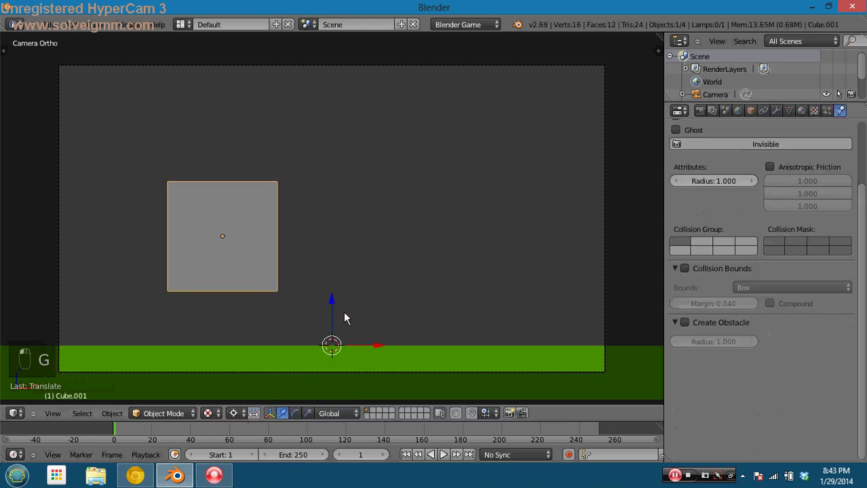
Apply Rotation & Scale to the ground slab and to the new cube
{"action": "right_click", "coordinate": [353, 346]}
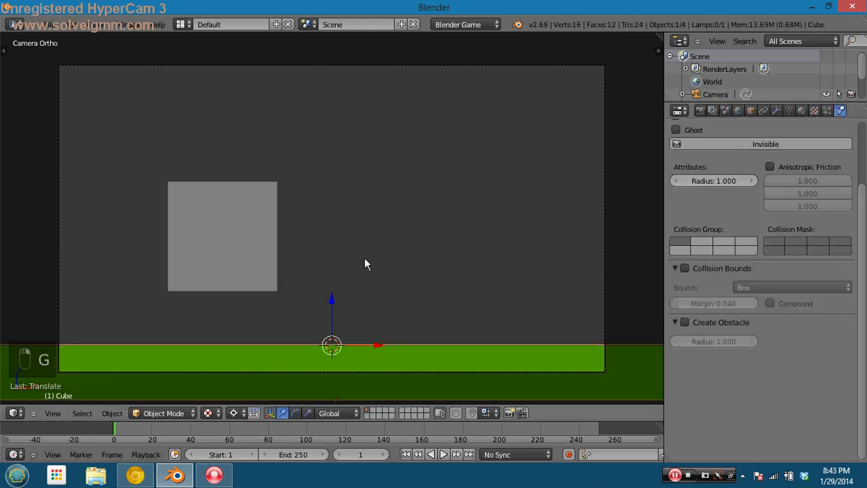
{"action": "key", "text": "ctrl+a"}
{"action": "key", "text": "ctrl+a"}
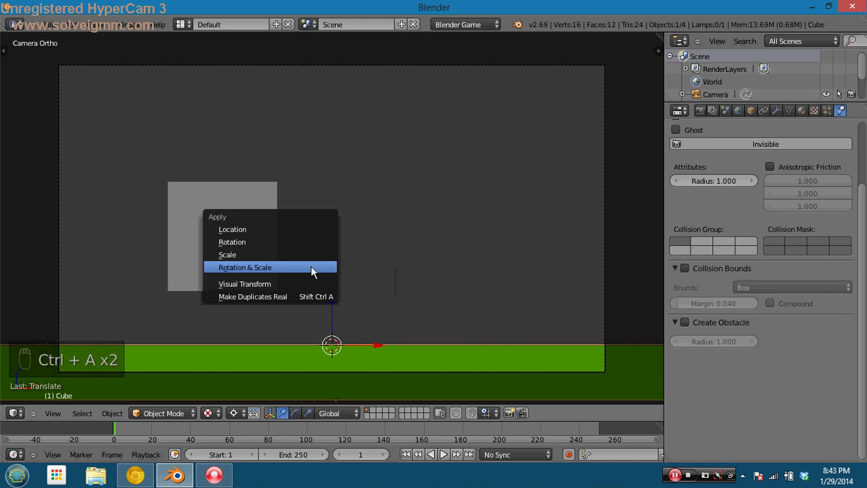
{"action": "left_click", "coordinate": [301, 270]}
{"action": "right_click", "coordinate": [264, 266]}
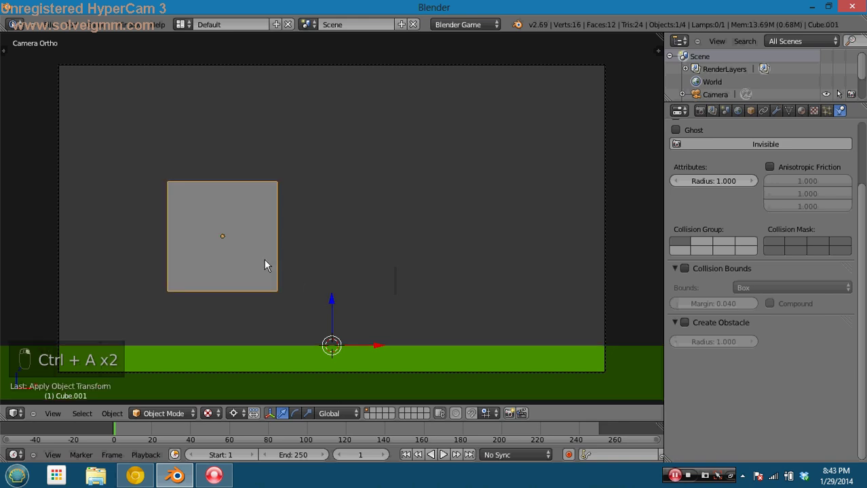
{"action": "key", "text": "ctrl+a"}
{"action": "left_click", "coordinate": [264, 259]}
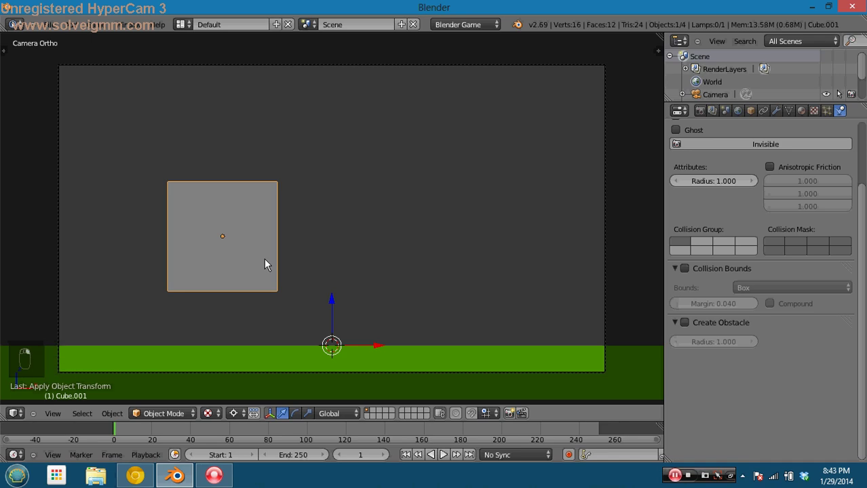
Enable Box Collision Bounds on both the cube and the ground slab, and run the game preview
{"action": "left_click", "coordinate": [675, 269]}
{"action": "left_click", "coordinate": [675, 269]}
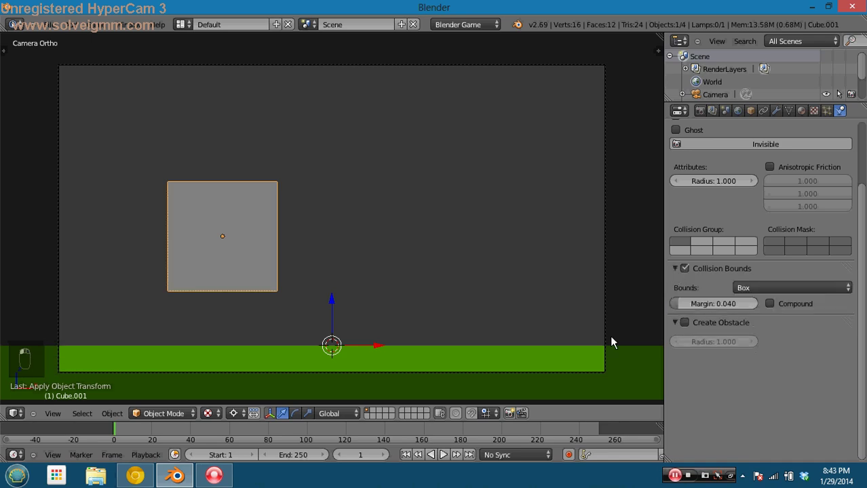
{"action": "right_click", "coordinate": [501, 356]}
{"action": "left_click", "coordinate": [684, 269]}
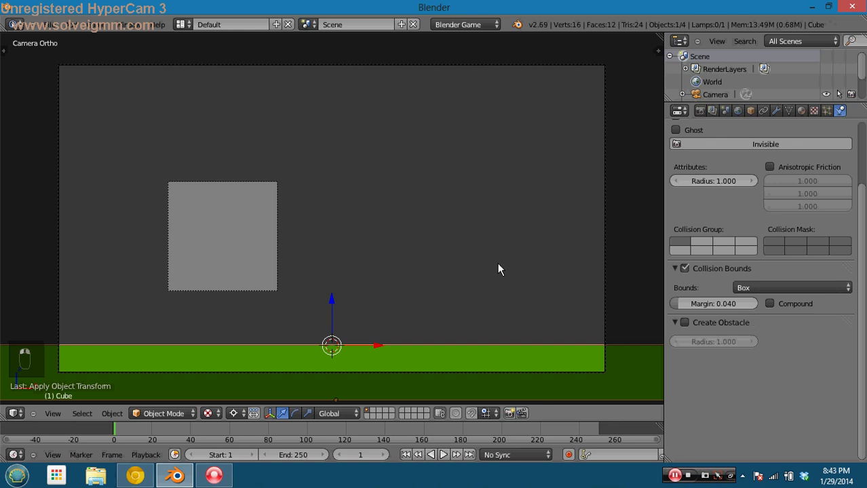
{"action": "key", "text": "p"}
{"action": "key", "text": "Escape"}
Set the cube's physics type to Dynamic and run the game preview
{"action": "right_click", "coordinate": [264, 263]}
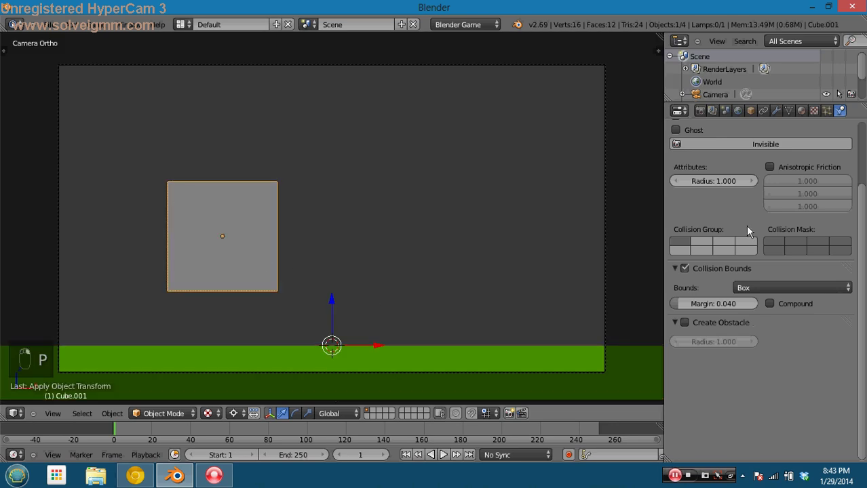
{"action": "scroll", "coordinate": [750, 204], "scroll_direction": "up", "scroll_amount": 3}
{"action": "left_click", "coordinate": [763, 171]}
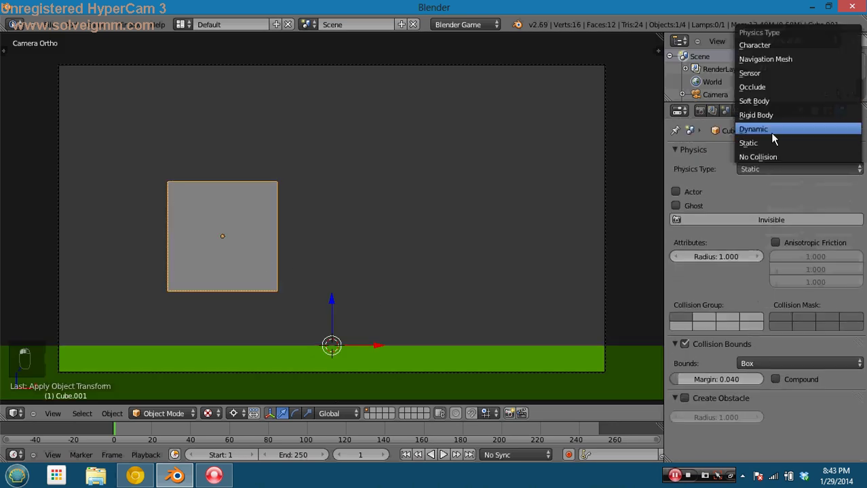
{"action": "left_click", "coordinate": [772, 130]}
{"action": "key", "text": "p"}
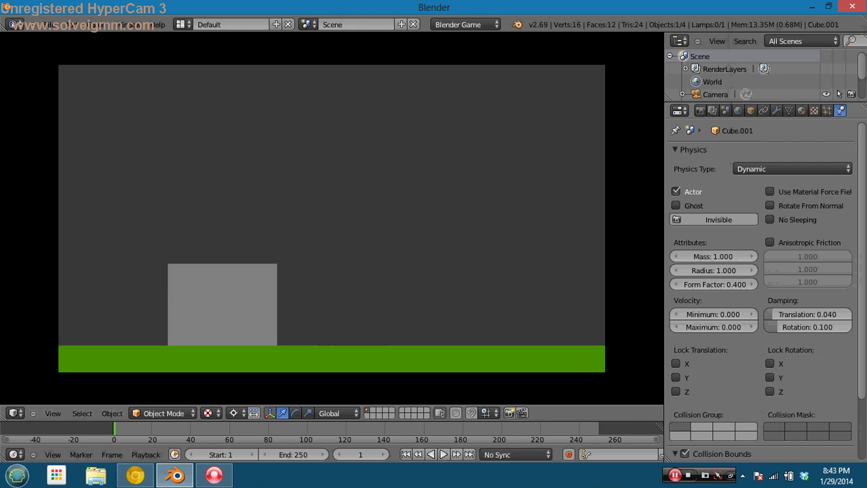
{"action": "key", "text": "Escape"}
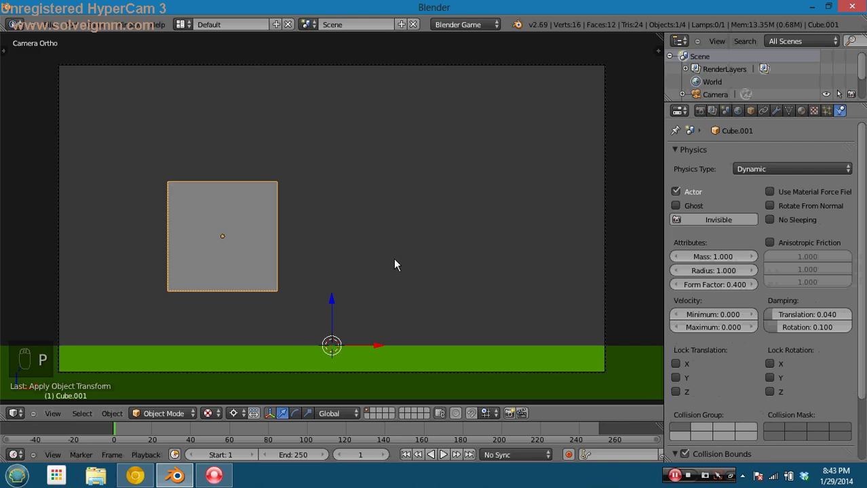
Enable Show Physics Visualization and run the game preview from the front orthographic view with solid shading
{"action": "scroll", "coordinate": [749, 288], "scroll_direction": "down", "scroll_amount": 3}
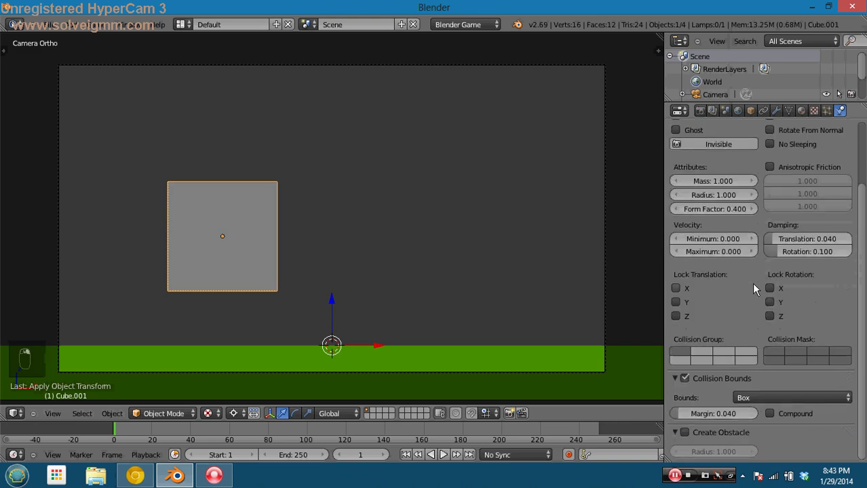
{"action": "key", "text": "KP_1"}
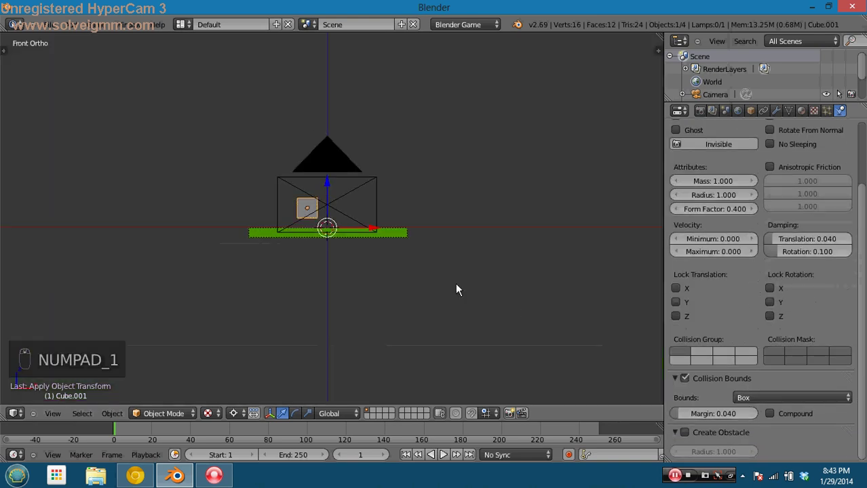
{"action": "key", "text": "KP_5"}
{"action": "key", "text": "KP_5"}
{"action": "scroll", "coordinate": [441, 287], "scroll_direction": "up", "scroll_amount": 4}
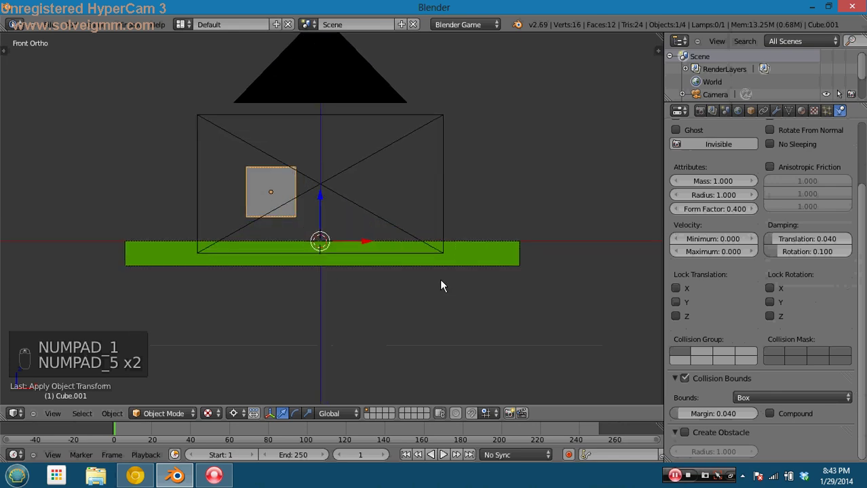
{"action": "key", "text": "z"}
{"action": "key", "text": "z"}
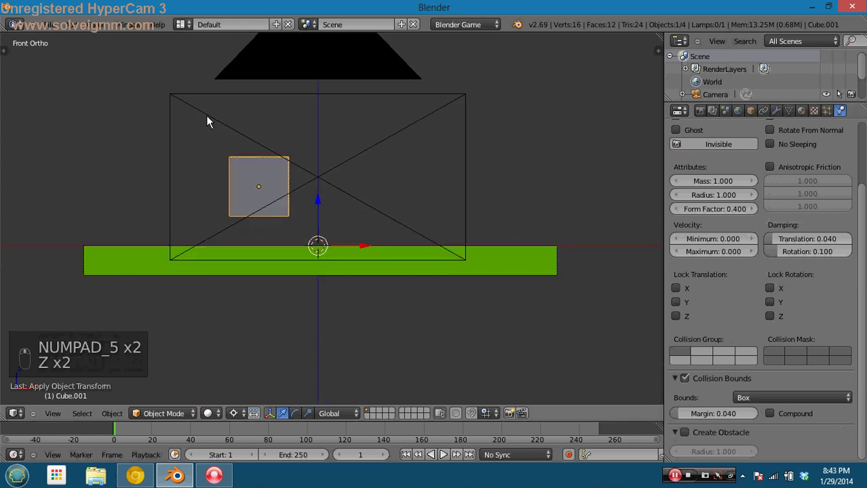
{"action": "left_click", "coordinate": [98, 24]}
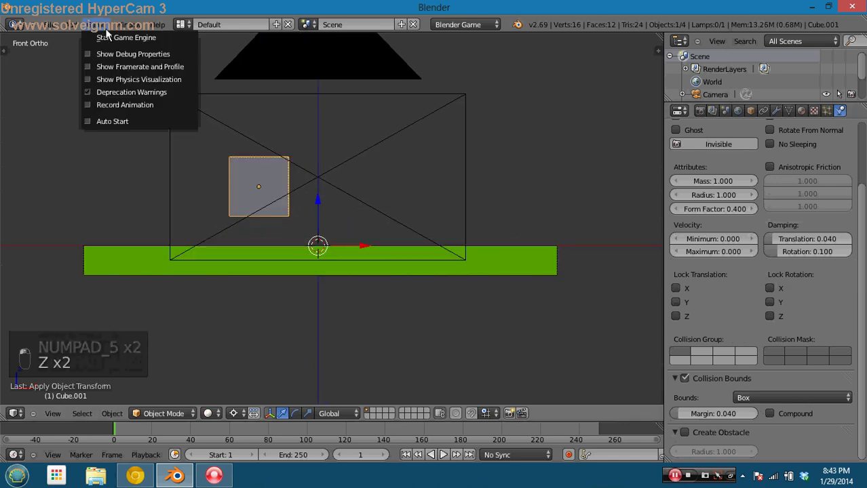
{"action": "left_click", "coordinate": [150, 81]}
{"action": "key", "text": "p"}
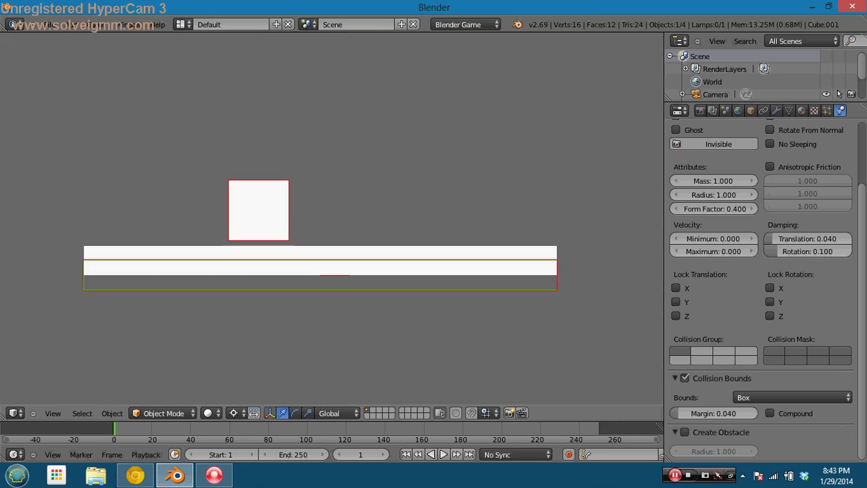
{"action": "key", "text": "Escape"}
Select the green ground slab and check its collision bounds against its mesh in the game preview
{"action": "right_click", "coordinate": [273, 266]}
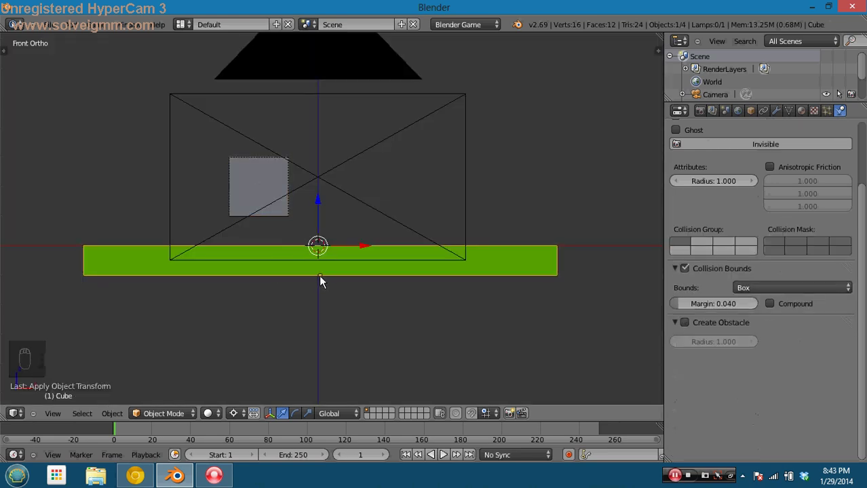
{"action": "key", "text": "Tab"}
{"action": "key", "text": "Tab"}
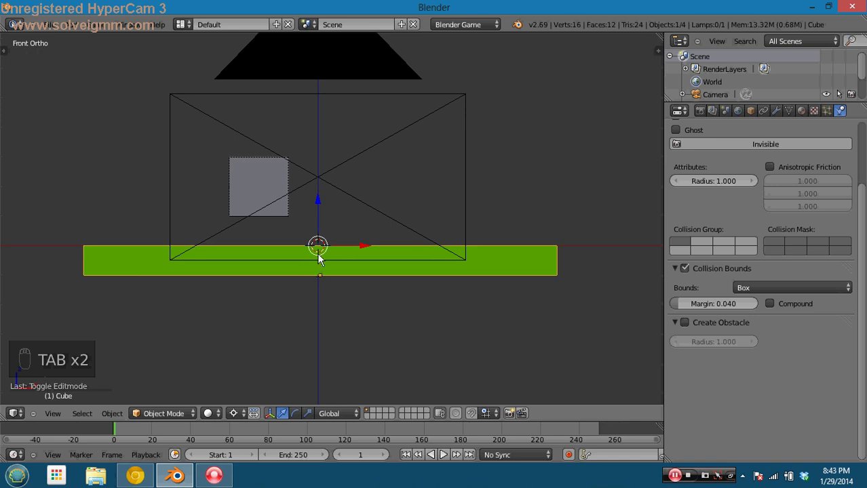
{"action": "key", "text": "p"}
{"action": "key", "text": "Escape"}
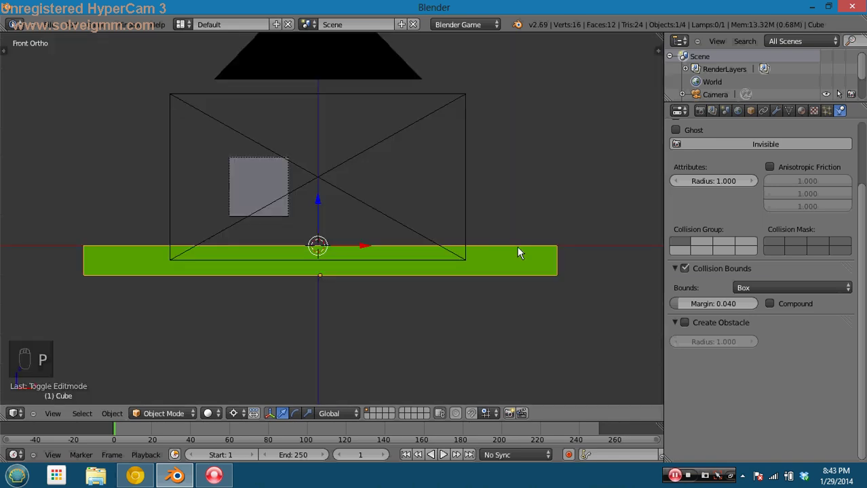
{"action": "key", "text": "Tab"}
{"action": "key", "text": "Tab"}
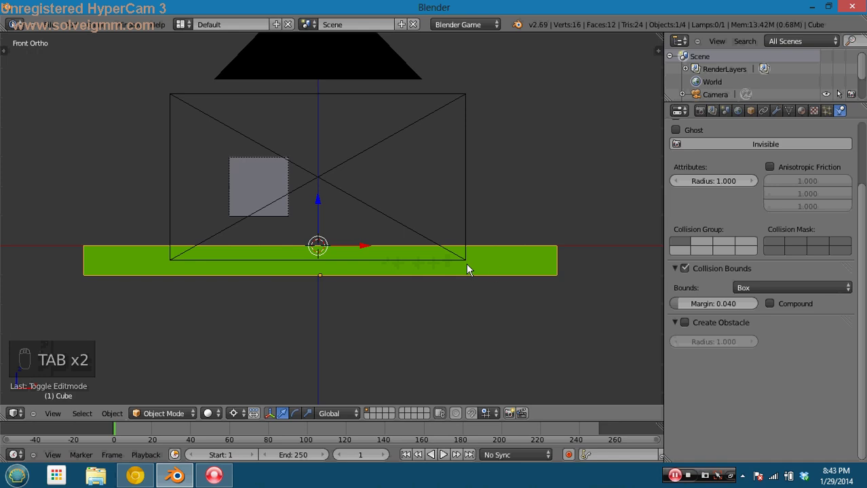
{"action": "key", "text": "Tab"}
{"action": "key", "text": "Tab"}
{"action": "key", "text": "Tab"}
{"action": "key", "text": "t"}
{"action": "key", "text": "t"}
{"action": "key", "text": "t"}
{"action": "key", "text": "t"}
{"action": "key", "text": "t"}
{"action": "key", "text": "t"}
{"action": "key", "text": "t"}
{"action": "key", "text": "t"}
{"action": "key", "text": "t"}
{"action": "key", "text": "t"}
{"action": "key", "text": "t"}
{"action": "key", "text": "t"}
{"action": "key", "text": "t"}
{"action": "key", "text": "t"}
{"action": "key", "text": "t"}
{"action": "key", "text": "t"}
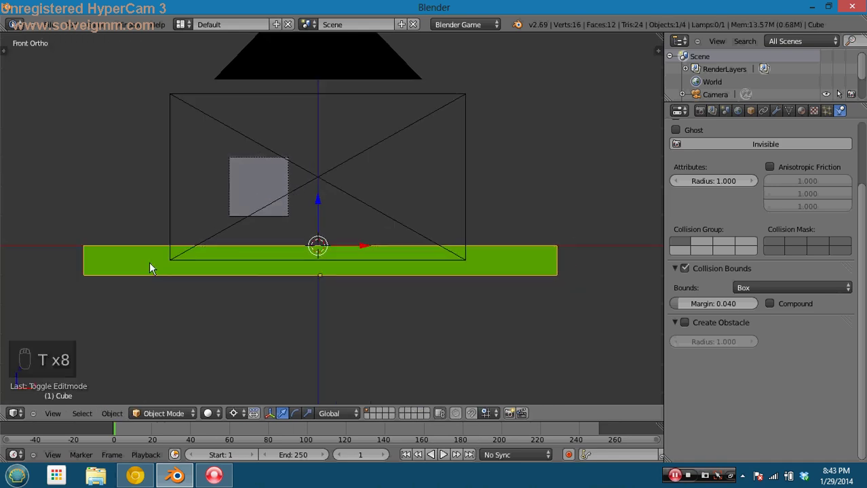
{"action": "key", "text": "t"}
{"action": "key", "text": "t"}
{"action": "key", "text": "t"}
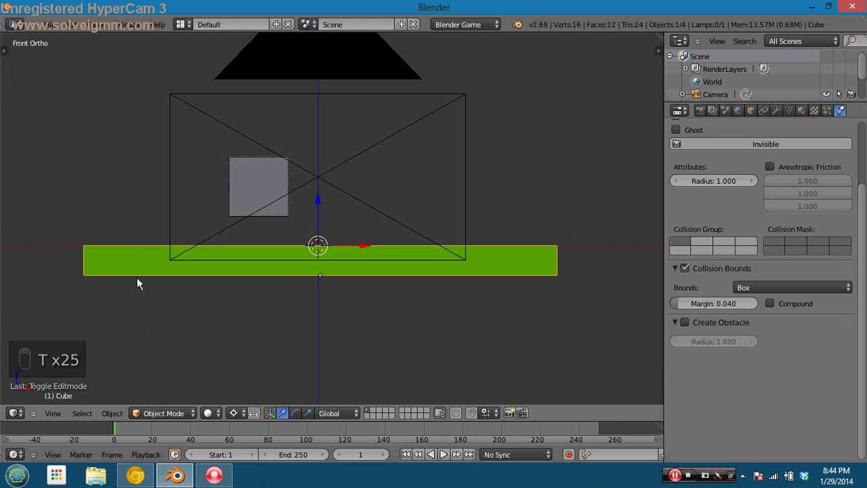
Set the ground slab's origin with Origin to Geometry and check the collision bounds in the game preview
{"action": "key", "text": "t"}
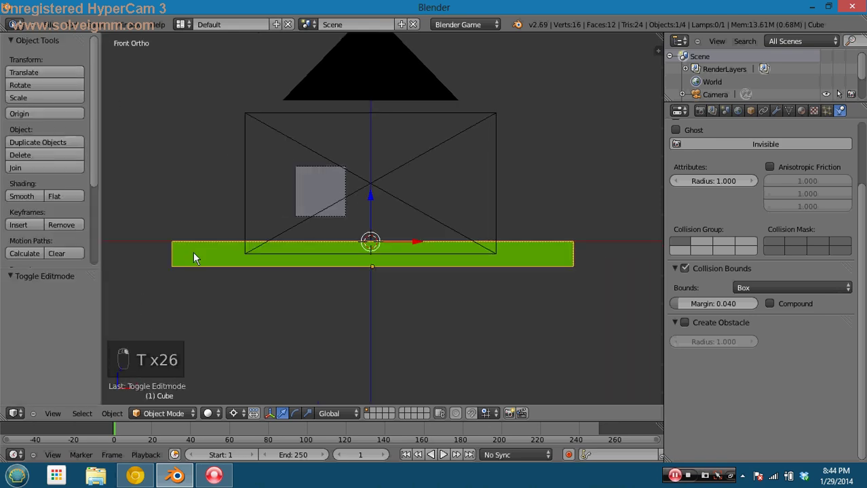
{"action": "left_click", "coordinate": [45, 114]}
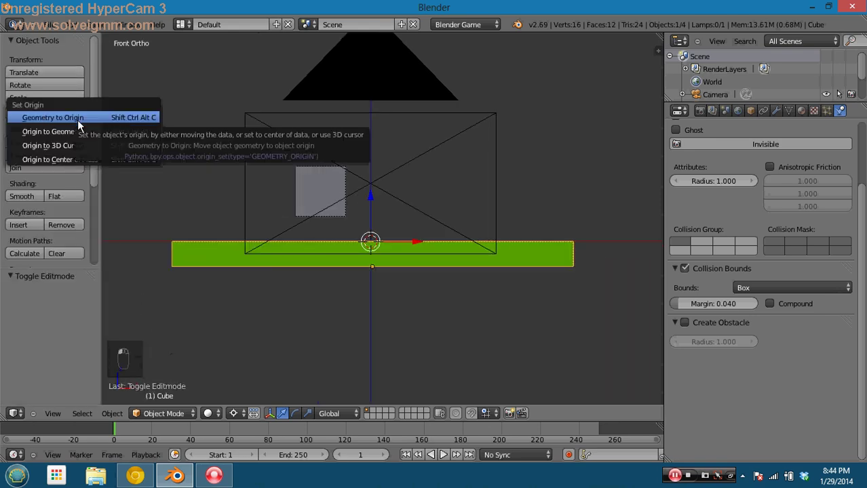
{"action": "left_click", "coordinate": [106, 136]}
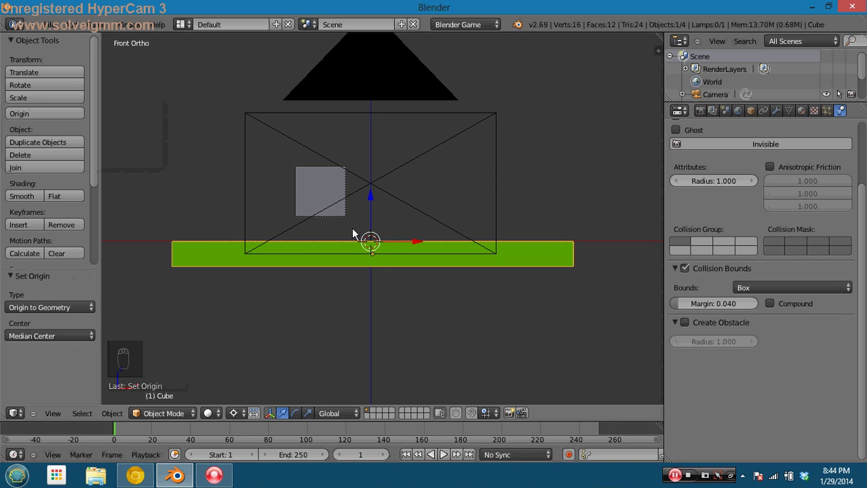
{"action": "key", "text": "t"}
{"action": "key", "text": "p"}
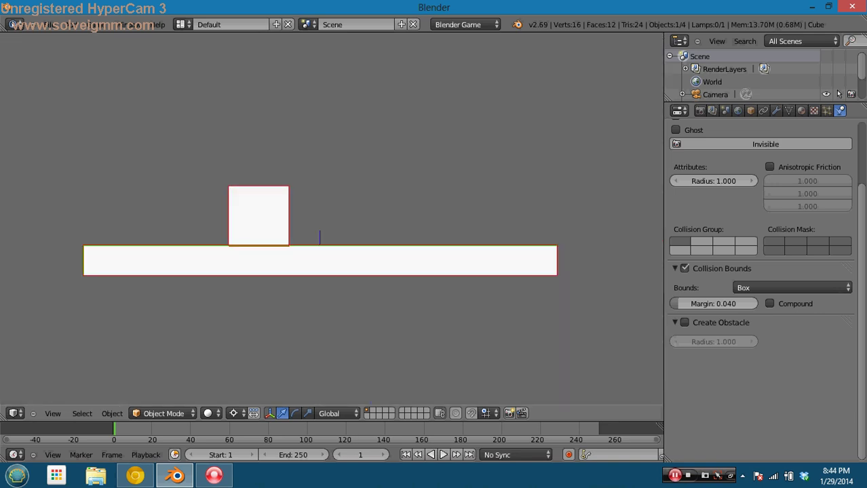
{"action": "key", "text": "Escape"}
Return to the camera view with textured shading and run the game preview
{"action": "key", "text": "KP_0"}
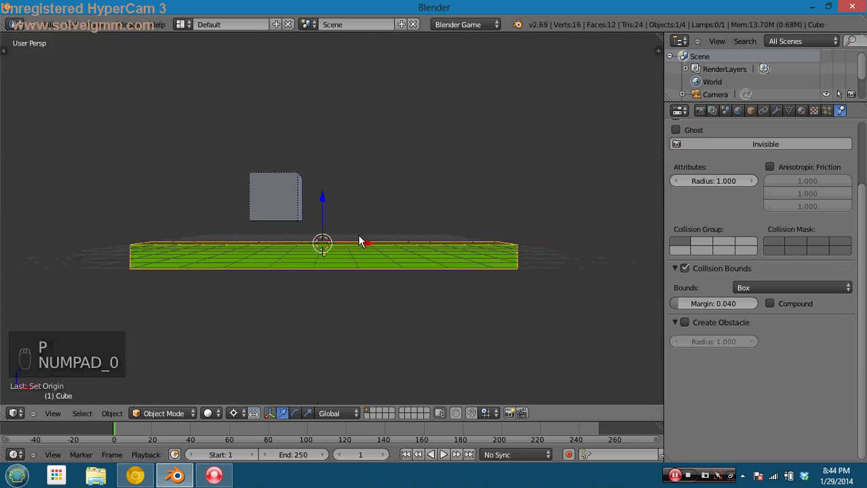
{"action": "key", "text": "z"}
{"action": "key", "text": "alt+z"}
{"action": "key", "text": "p"}
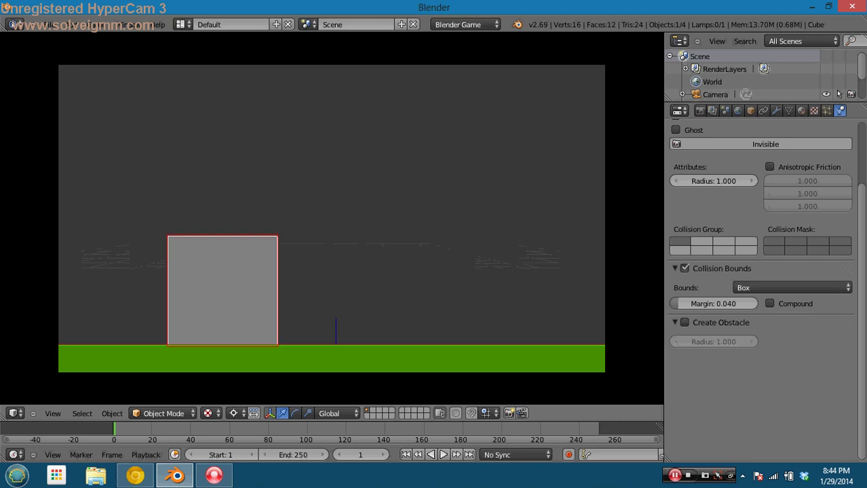
{"action": "key", "text": "Escape"}
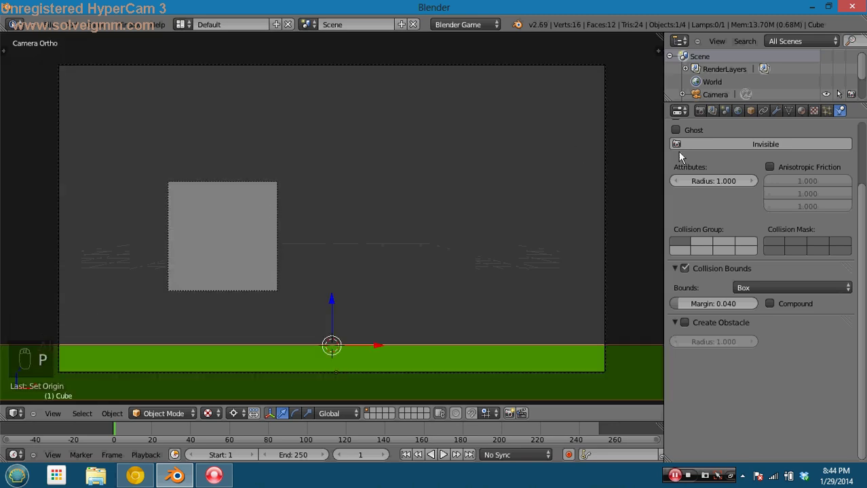
Test the game preview with Show Physics Visualization turned off, and select the dynamic cube
{"action": "scroll", "coordinate": [677, 152], "scroll_direction": "up", "scroll_amount": 3}
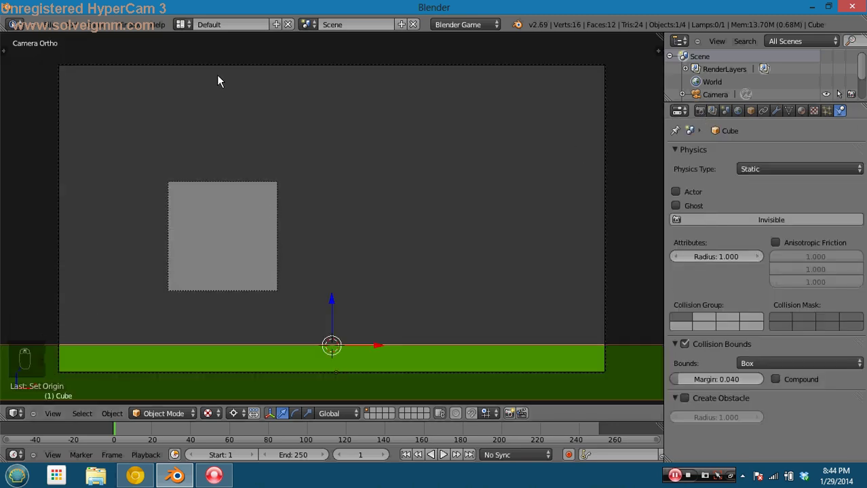
{"action": "left_click", "coordinate": [102, 25]}
{"action": "left_click", "coordinate": [120, 80]}
{"action": "key", "text": "p"}
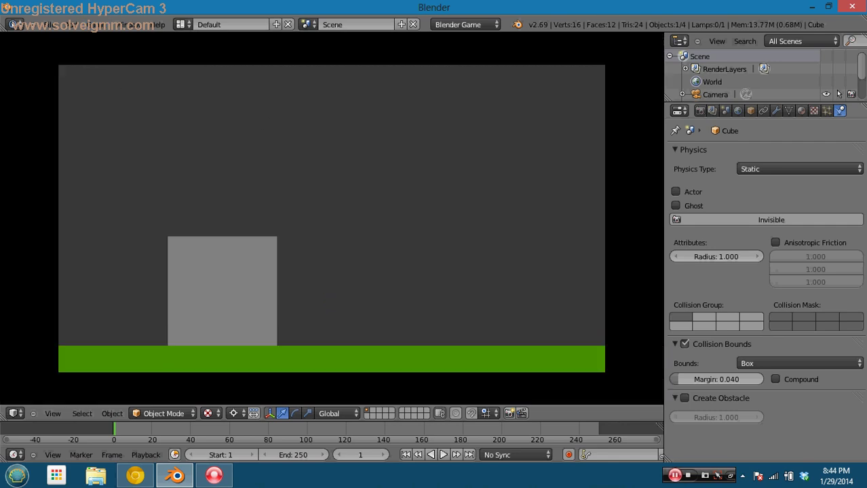
{"action": "key", "text": "Escape"}
{"action": "right_click", "coordinate": [253, 246]}
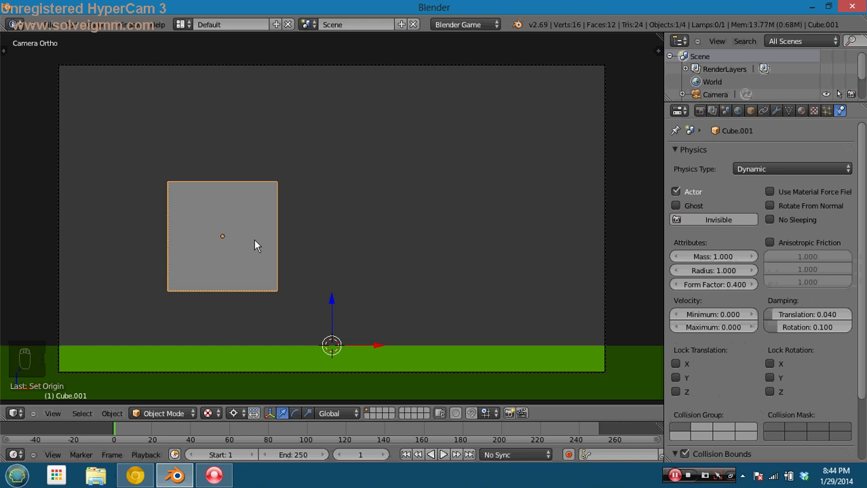
{"action": "key", "text": "s"}
{"action": "key", "text": "5"}
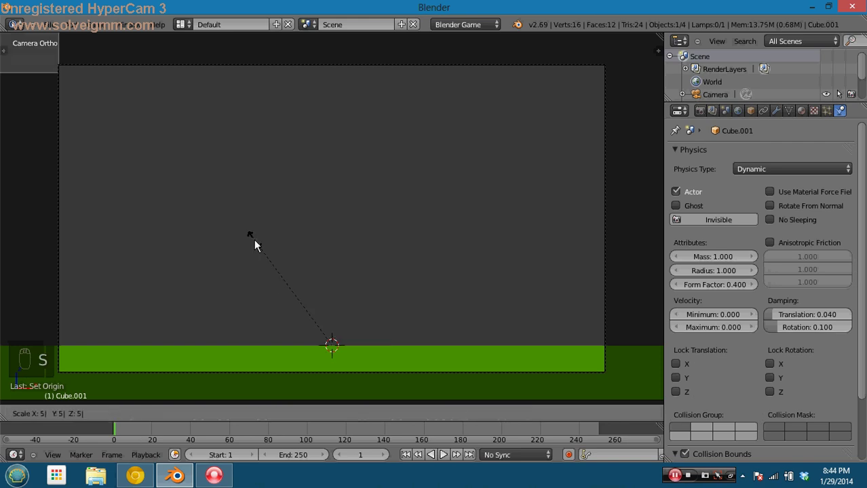
{"action": "right_click", "coordinate": [254, 241]}
Scale the cube by 0.5 around the Median Point pivot and test it in the game preview
{"action": "left_click", "coordinate": [235, 413]}
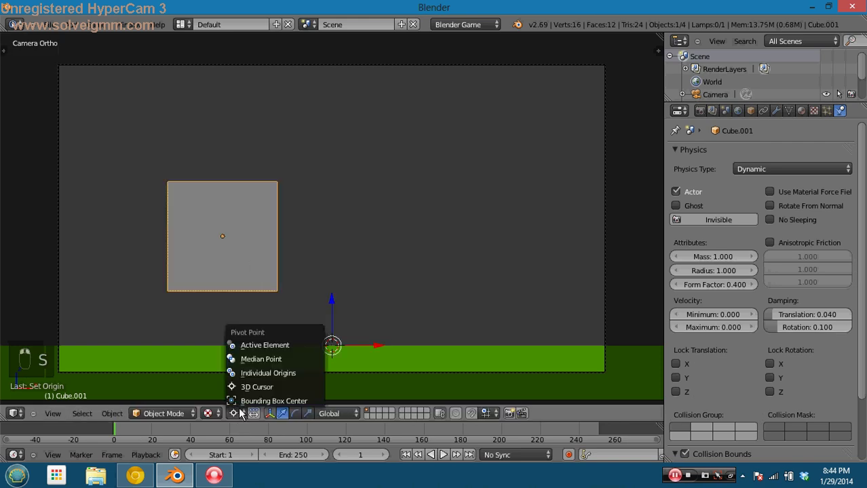
{"action": "left_click", "coordinate": [252, 360]}
{"action": "type", "text": "s"}
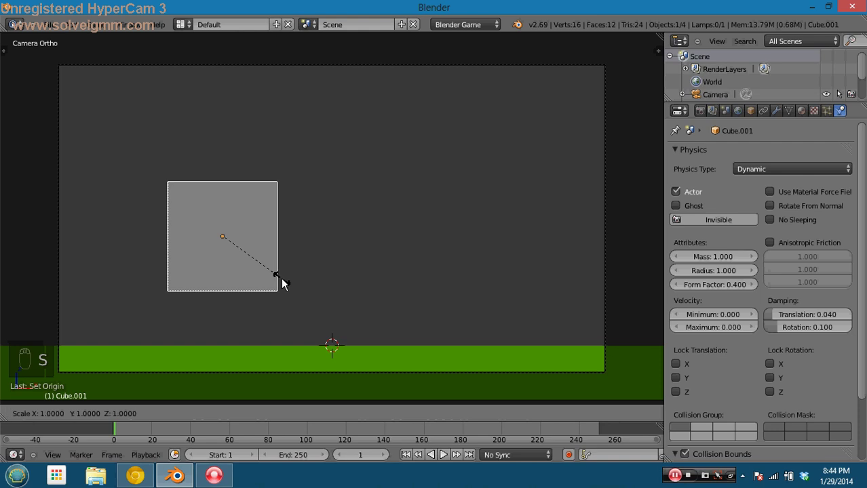
{"action": "type", "text": "0.5"}
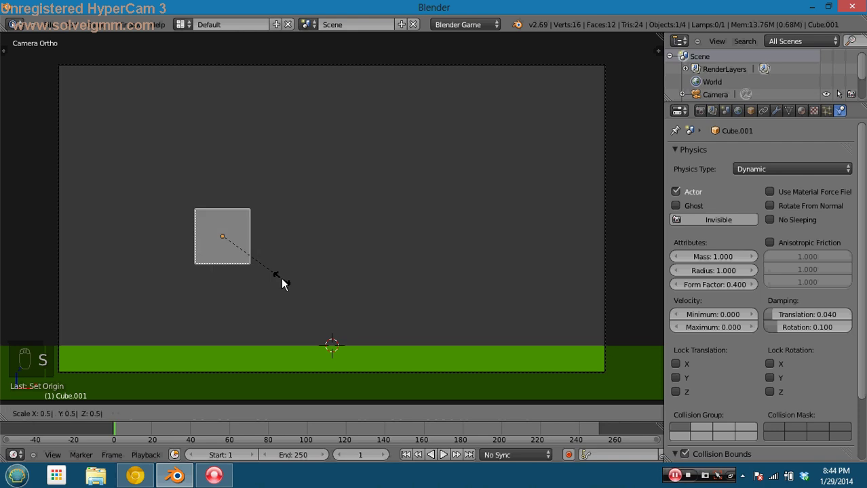
{"action": "key", "text": "Return"}
{"action": "key", "text": "p"}
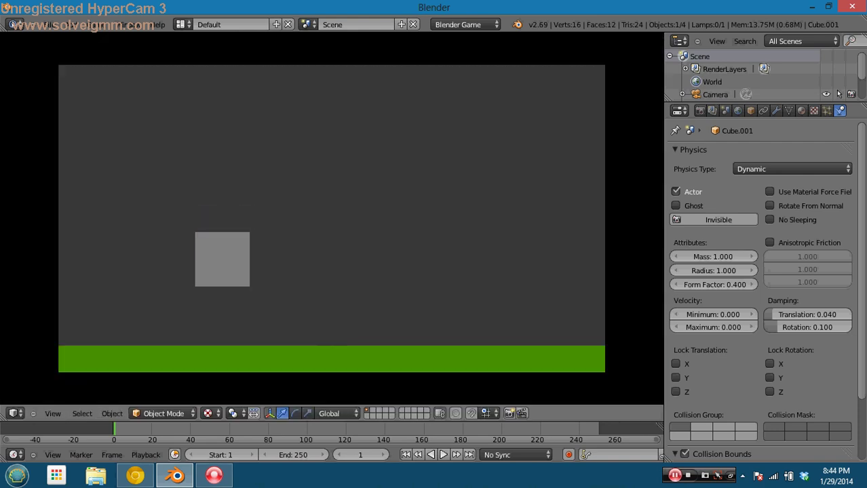
{"action": "key", "text": "Escape"}
Apply the scaled cube's object transform and run the game preview again
{"action": "key", "text": "ctrl+a"}
{"action": "left_click", "coordinate": [275, 258]}
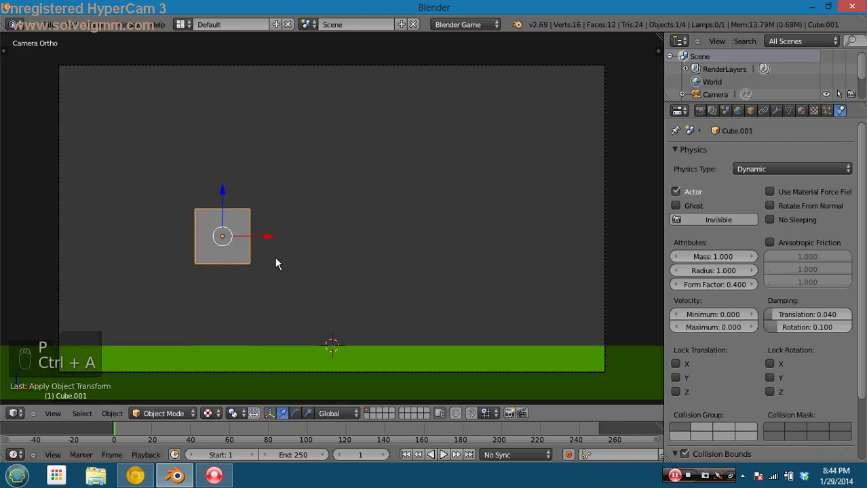
{"action": "key", "text": "p"}
{"action": "key", "text": "Escape"}
Examine the cube landing on the ground slab in the game preview from an angled orthographic view
{"action": "middle_click_drag", "start_coordinate": [363, 220], "coordinate": [409, 245]}
{"action": "scroll", "coordinate": [319, 248], "scroll_direction": "up", "scroll_amount": 3}
{"action": "scroll", "coordinate": [409, 245], "scroll_direction": "up", "scroll_amount": 1}
{"action": "key", "text": "p"}
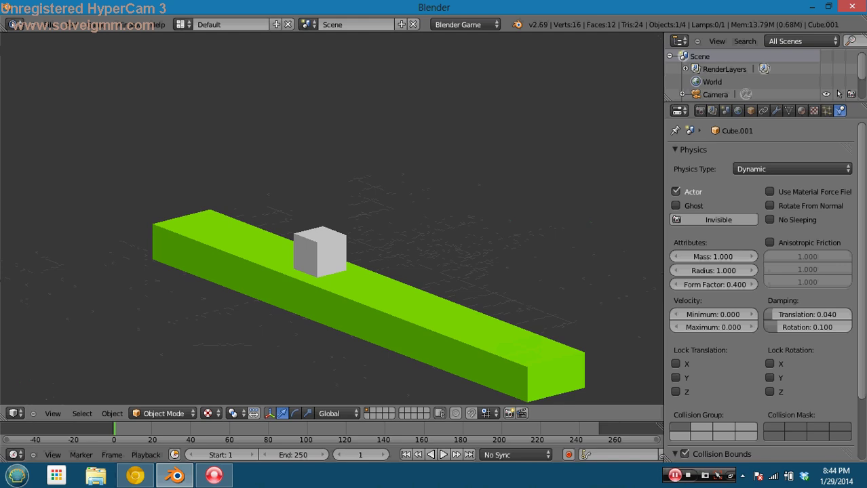
{"action": "key", "text": "Escape"}
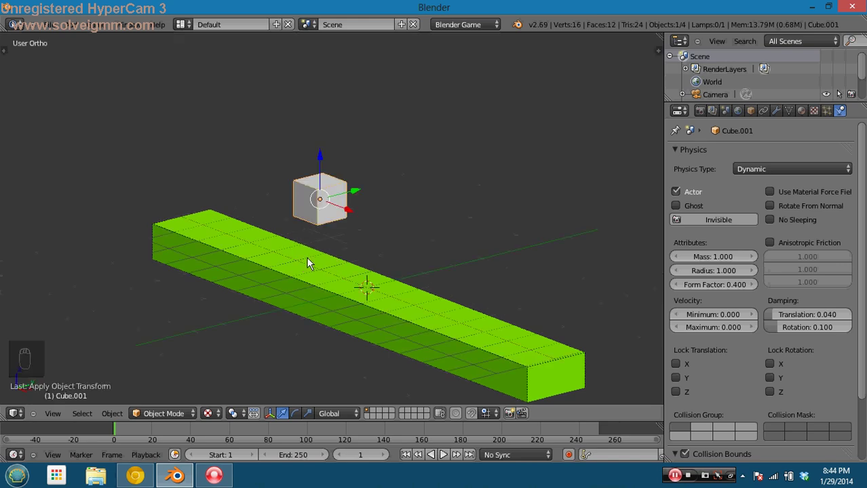
{"action": "key", "text": "KP_0"}
{"action": "middle_click_drag", "start_coordinate": [370, 224], "coordinate": [368, 245]}
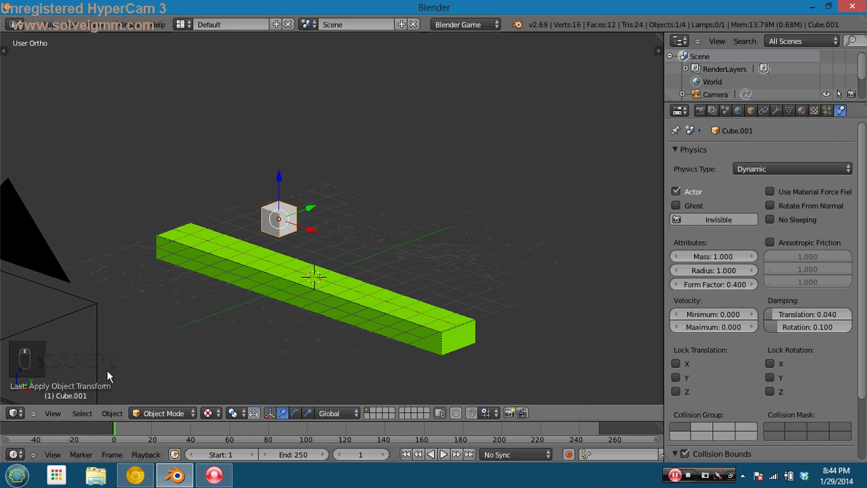
Enlarge the timeline area, switch it to the Logic Editor, and hide its game properties sidebar
{"action": "left_click_drag", "start_coordinate": [47, 423], "coordinate": [41, 329]}
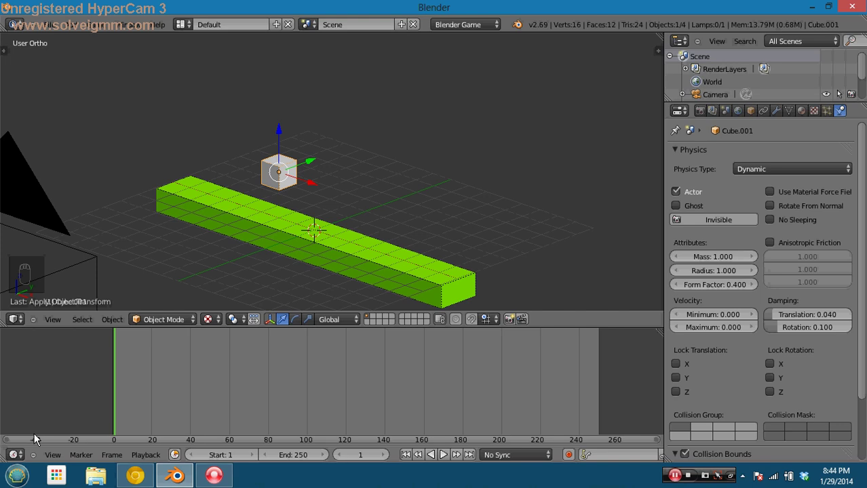
{"action": "left_click", "coordinate": [15, 455]}
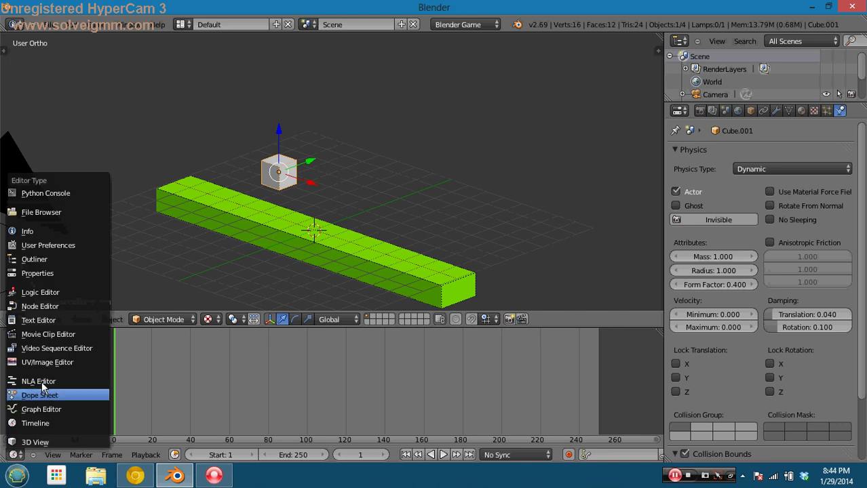
{"action": "left_click", "coordinate": [47, 292]}
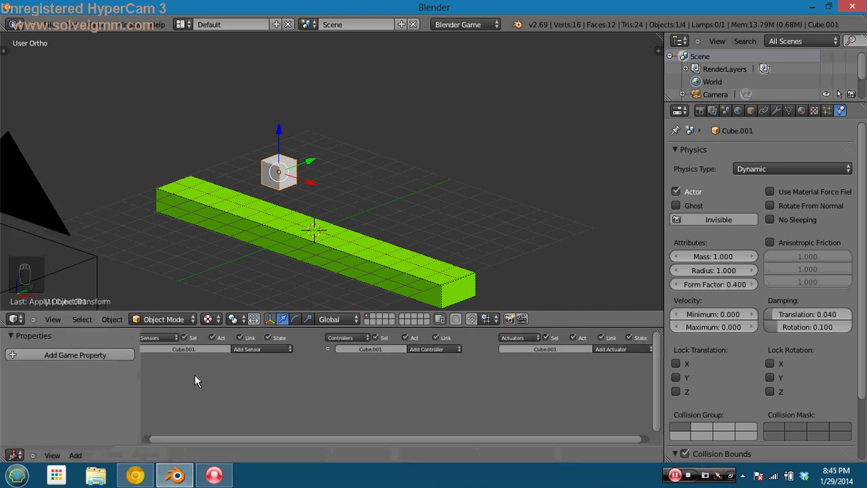
{"action": "key", "text": "t"}
{"action": "key", "text": "n"}
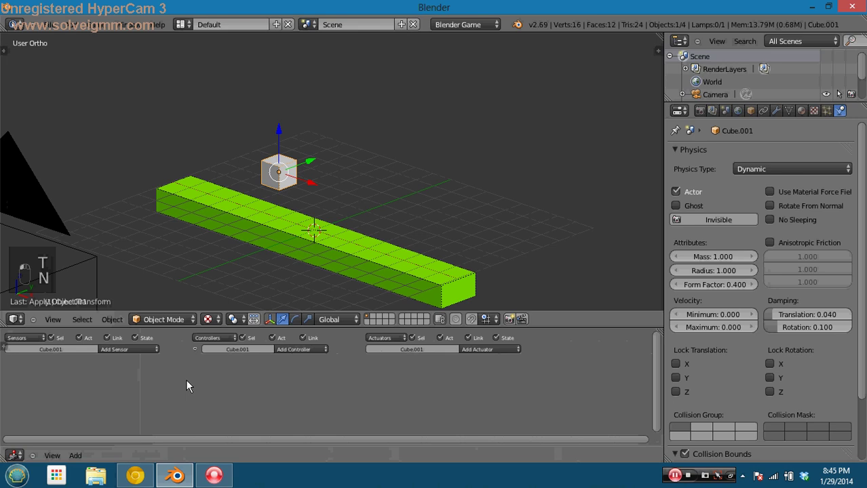
{"action": "scroll", "coordinate": [185, 386], "scroll_direction": "up", "scroll_amount": 3, "text": "ctrl"}
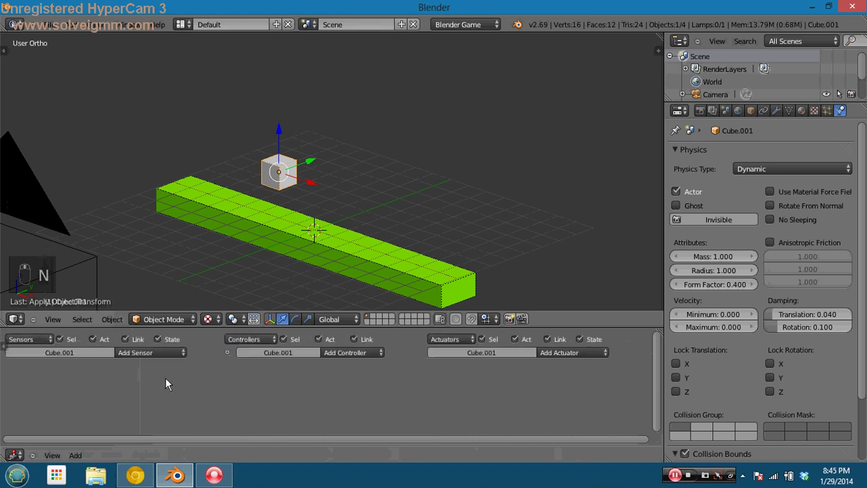
Add a Keyboard sensor to the dynamic cube, name it w, and collapse it
{"action": "left_click", "coordinate": [163, 354]}
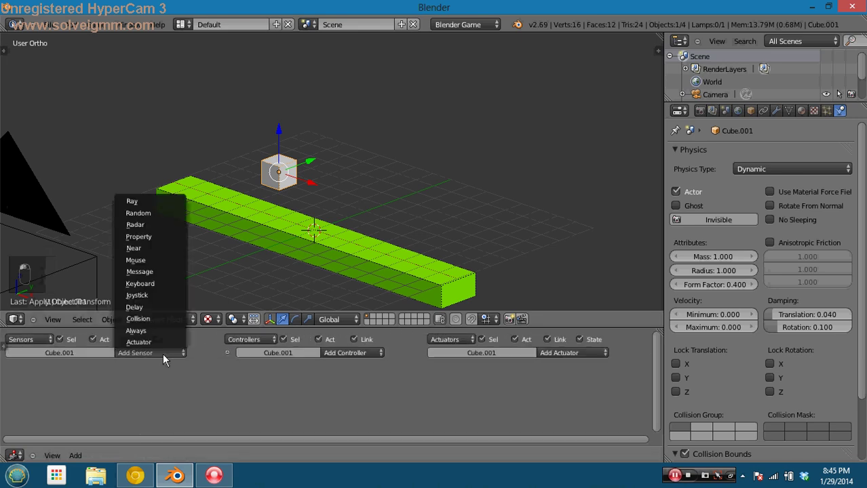
{"action": "left_click", "coordinate": [159, 284]}
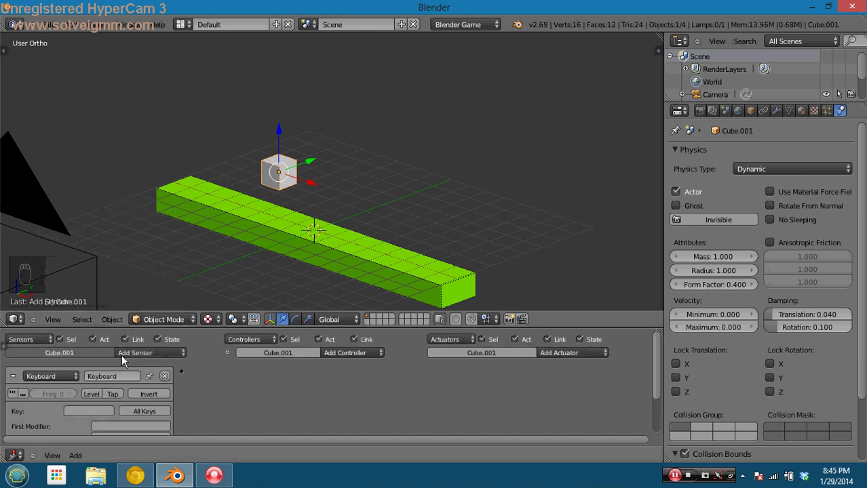
{"action": "scroll", "coordinate": [526, 373], "scroll_direction": "down", "scroll_amount": 1, "text": "ctrl"}
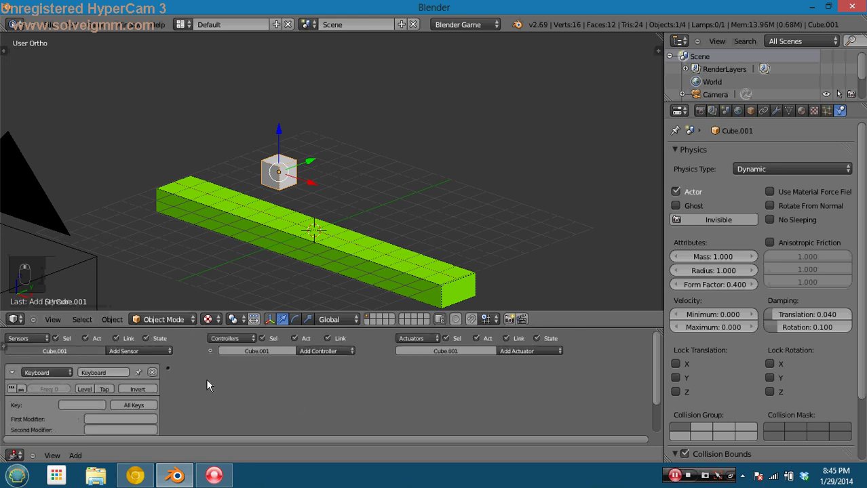
{"action": "scroll", "coordinate": [185, 398], "scroll_direction": "down", "scroll_amount": 1, "text": "ctrl"}
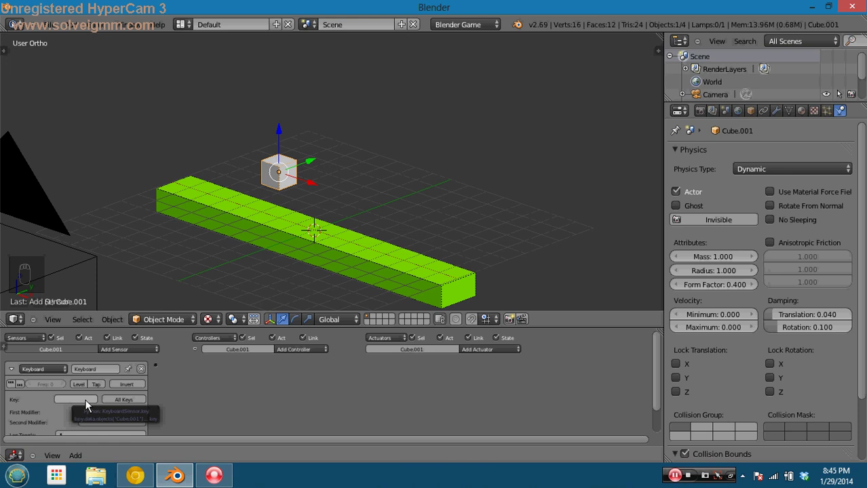
{"action": "left_click", "coordinate": [79, 399]}
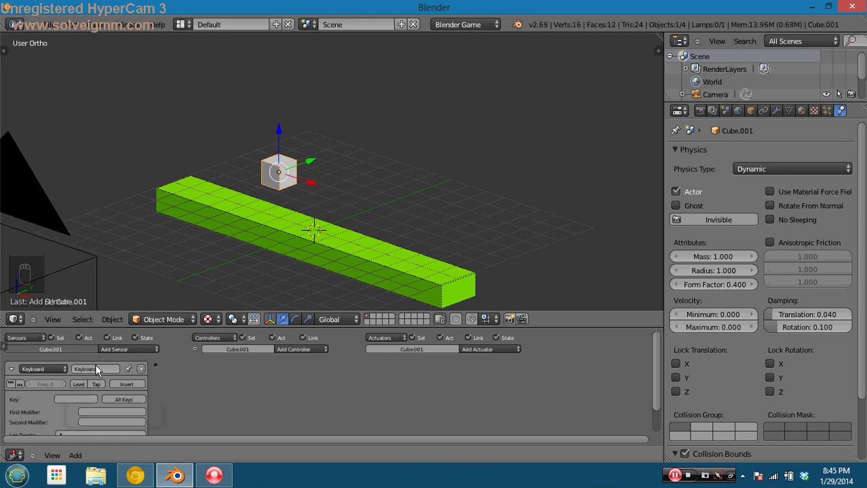
{"action": "key", "text": "w"}
{"action": "left_click", "coordinate": [11, 369]}
Add a second Keyboard sensor to the cube, name it s, and collapse it
{"action": "left_click", "coordinate": [118, 348]}
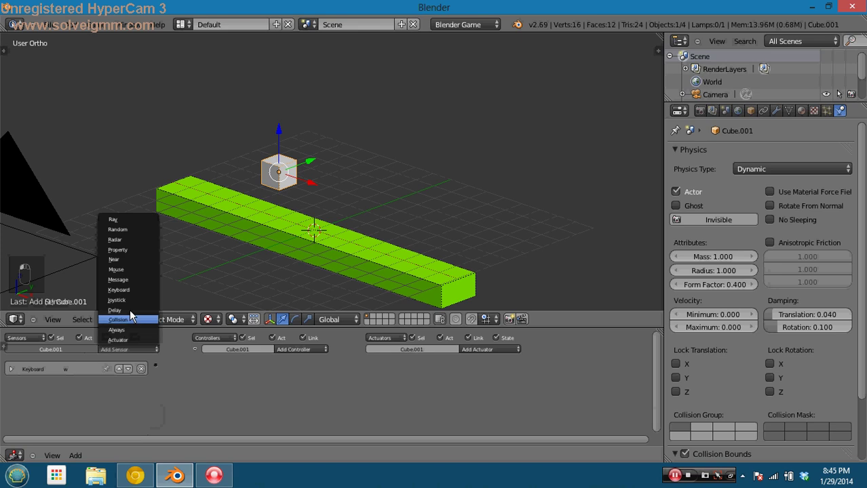
{"action": "left_click", "coordinate": [131, 287]}
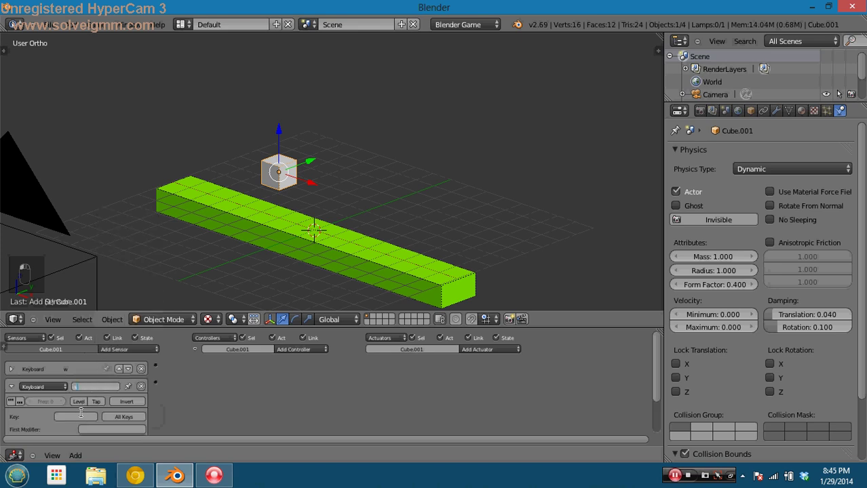
{"action": "left_click", "coordinate": [78, 417]}
{"action": "key", "text": "s"}
{"action": "left_click", "coordinate": [16, 387]}
Add a third Keyboard sensor to the cube, name it a, and collapse it
{"action": "left_click", "coordinate": [130, 348]}
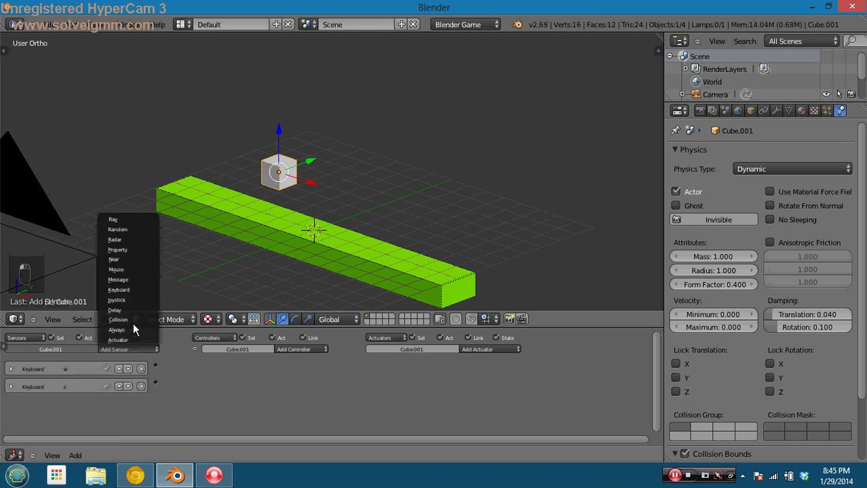
{"action": "left_click", "coordinate": [137, 286]}
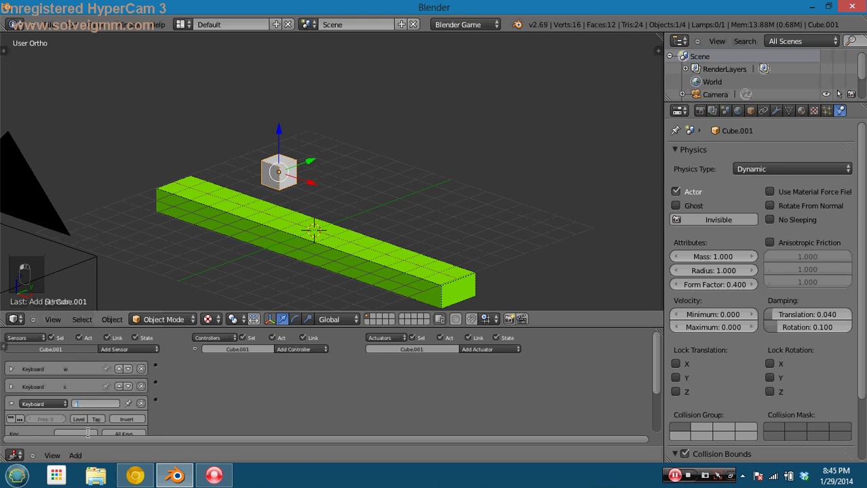
{"action": "left_click", "coordinate": [89, 432]}
{"action": "key", "text": "a"}
{"action": "left_click", "coordinate": [11, 403]}
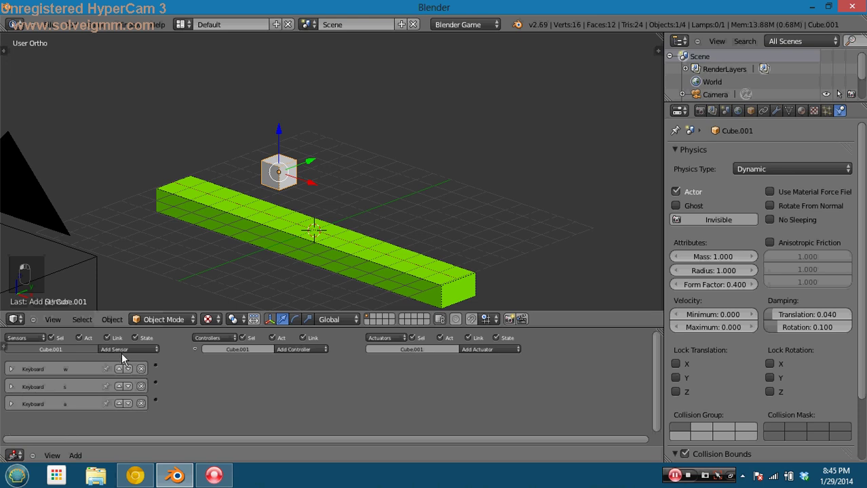
Add a fourth Keyboard sensor to the cube, name it d, and collapse it
{"action": "left_click", "coordinate": [122, 350]}
{"action": "left_click", "coordinate": [133, 288]}
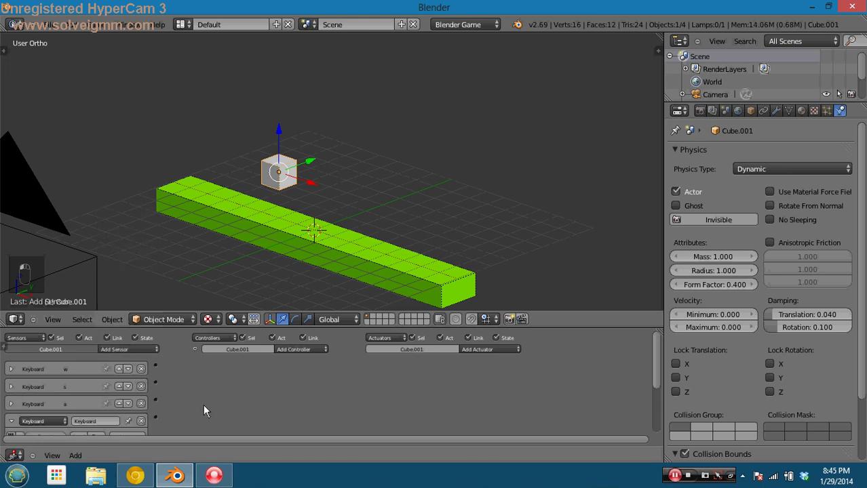
{"action": "left_click", "coordinate": [102, 421]}
{"action": "type", "text": "d"}
{"action": "key", "text": "Return"}
{"action": "middle_click_drag", "start_coordinate": [185, 417], "coordinate": [209, 352]}
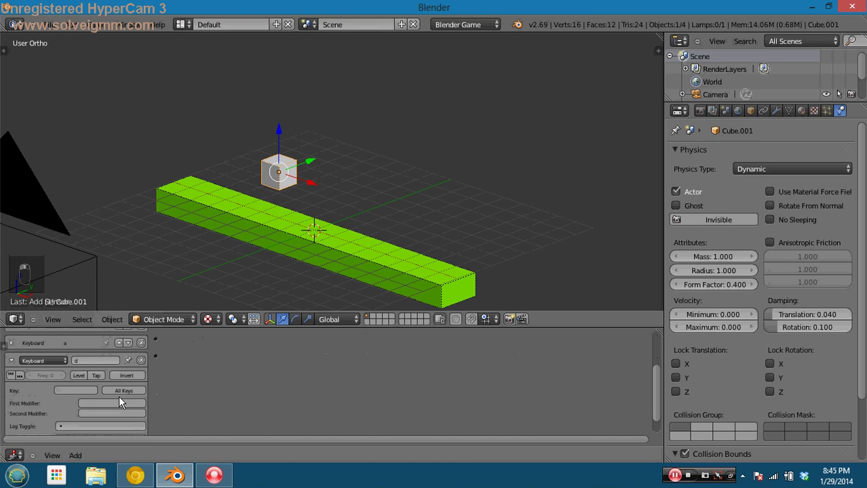
{"action": "left_click", "coordinate": [13, 371]}
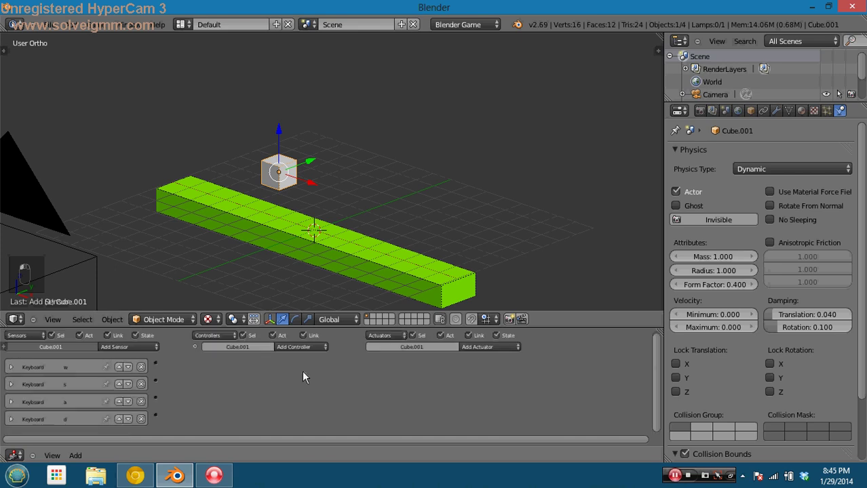
Add a Motion actuator to the cube, name it w, and collapse it
{"action": "left_click", "coordinate": [476, 346]}
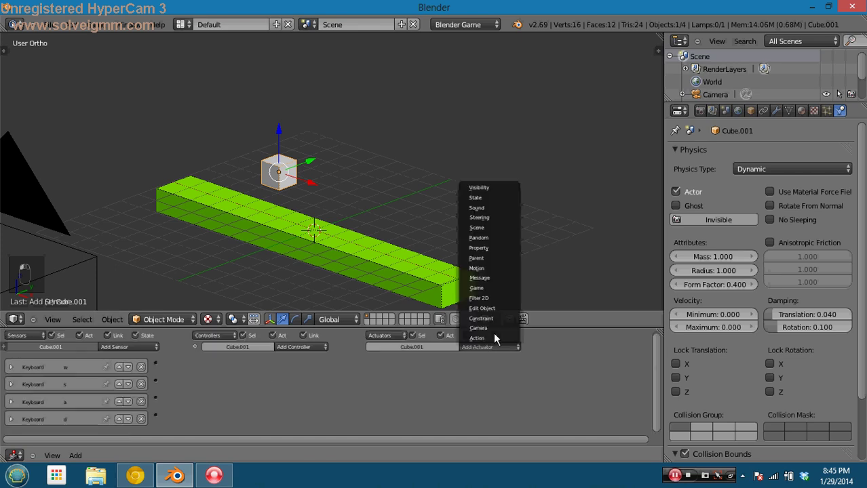
{"action": "left_click", "coordinate": [491, 265]}
{"action": "left_click", "coordinate": [454, 367]}
{"action": "type", "text": "w"}
{"action": "key", "text": "Return"}
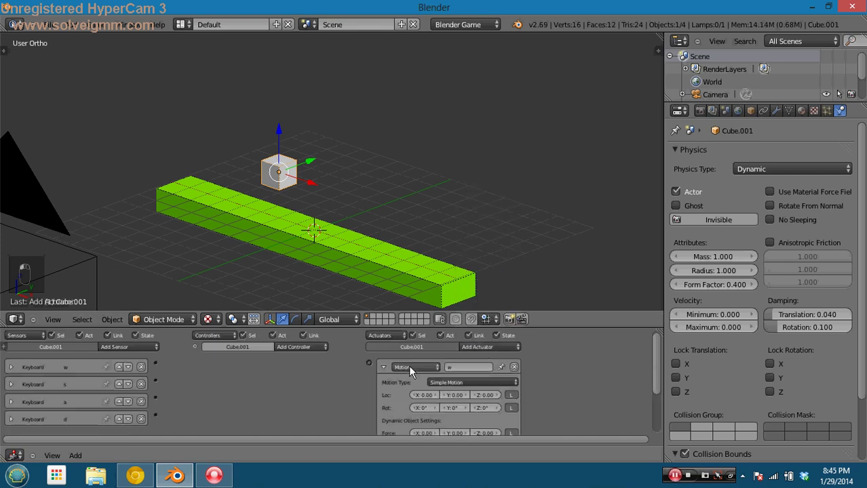
{"action": "left_click", "coordinate": [383, 367]}
Add a second Motion actuator to the cube, name it s, and collapse it
{"action": "left_click", "coordinate": [487, 344]}
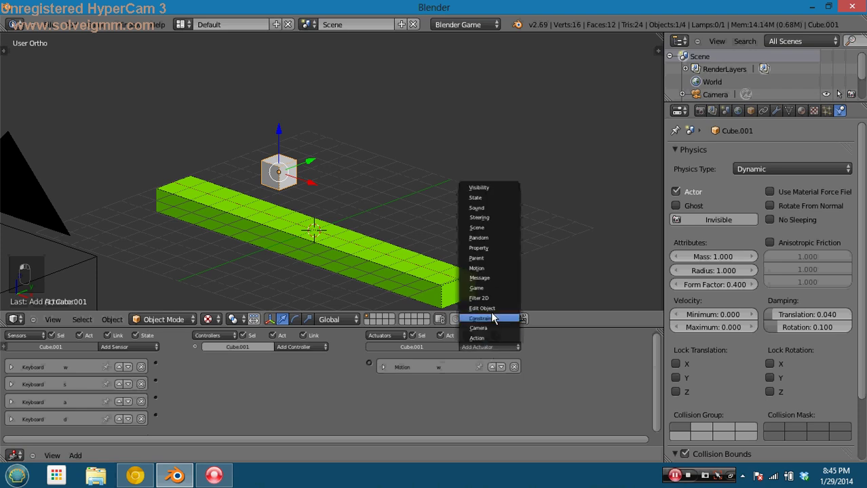
{"action": "left_click", "coordinate": [490, 268]}
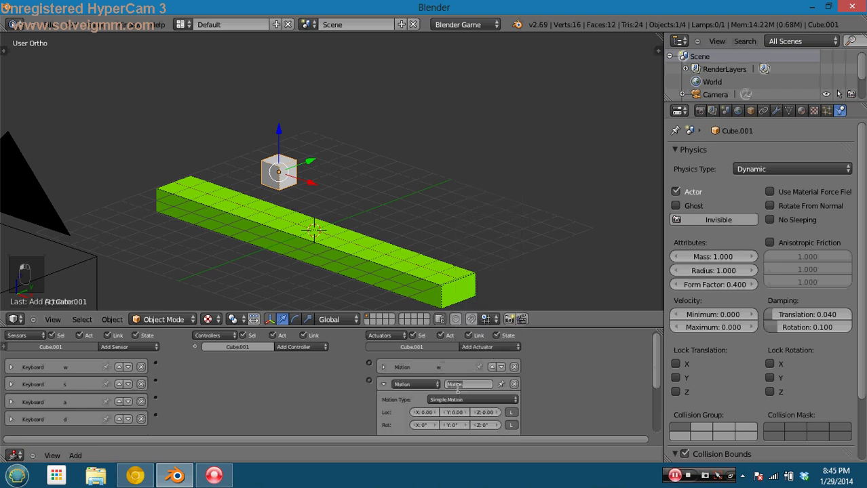
{"action": "left_click", "coordinate": [456, 384]}
{"action": "type", "text": "s"}
{"action": "key", "text": "Return"}
{"action": "left_click", "coordinate": [383, 384]}
Add a third Motion actuator to the cube, name it a, and collapse it
{"action": "left_click", "coordinate": [481, 347]}
{"action": "left_click", "coordinate": [489, 268]}
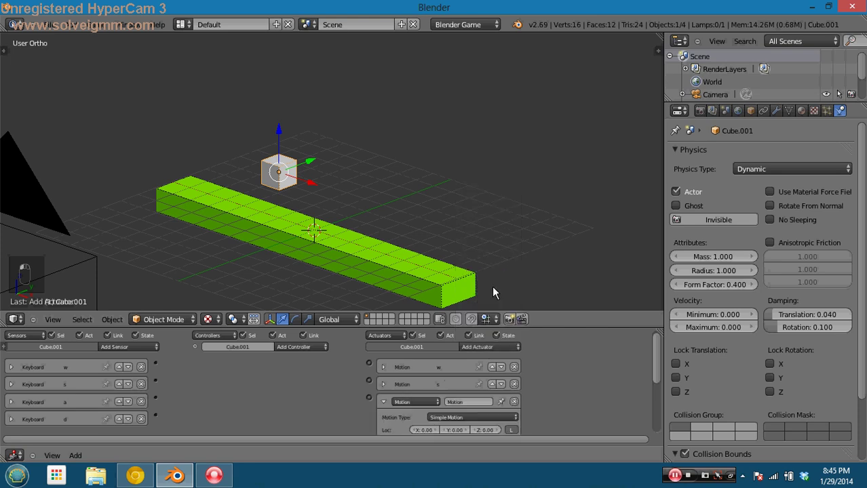
{"action": "left_click", "coordinate": [470, 403]}
{"action": "type", "text": "a"}
{"action": "key", "text": "Return"}
{"action": "left_click", "coordinate": [384, 403]}
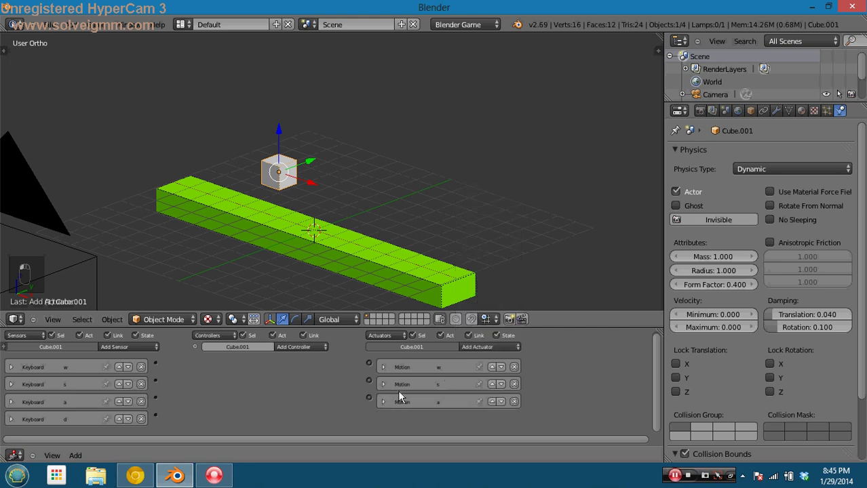
Add a fourth Motion actuator to the cube, name it d, and collapse it
{"action": "left_click", "coordinate": [480, 347]}
{"action": "left_click", "coordinate": [477, 268]}
{"action": "left_click", "coordinate": [469, 419]}
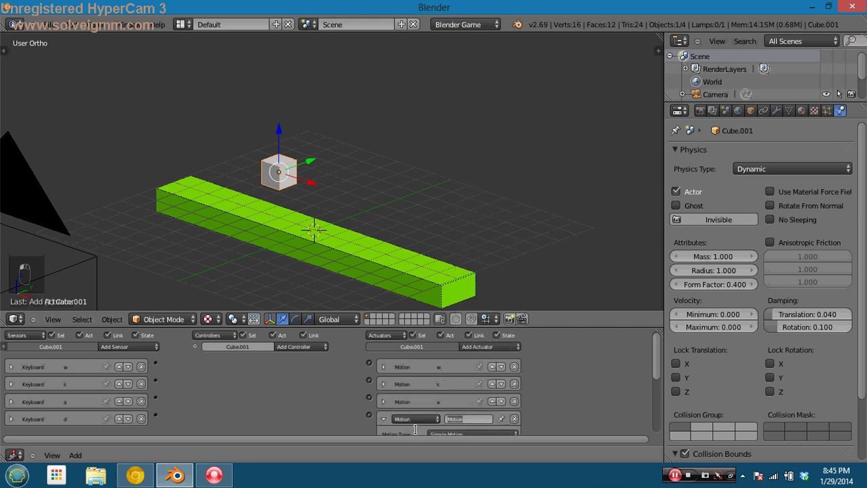
{"action": "type", "text": "d"}
{"action": "key", "text": "Return"}
{"action": "left_click", "coordinate": [384, 420]}
Link the w, s, a and d keyboard sensors to their matching motion actuators through separate And controllers
{"action": "left_click_drag", "start_coordinate": [156, 367], "coordinate": [194, 403]}
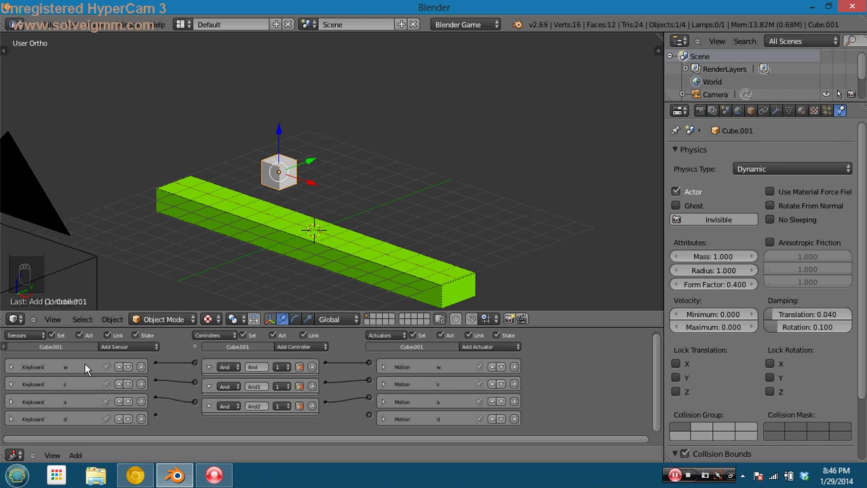
{"action": "left_click_drag", "start_coordinate": [156, 364], "coordinate": [195, 360]}
{"action": "left_click_drag", "start_coordinate": [370, 415], "coordinate": [156, 417]}
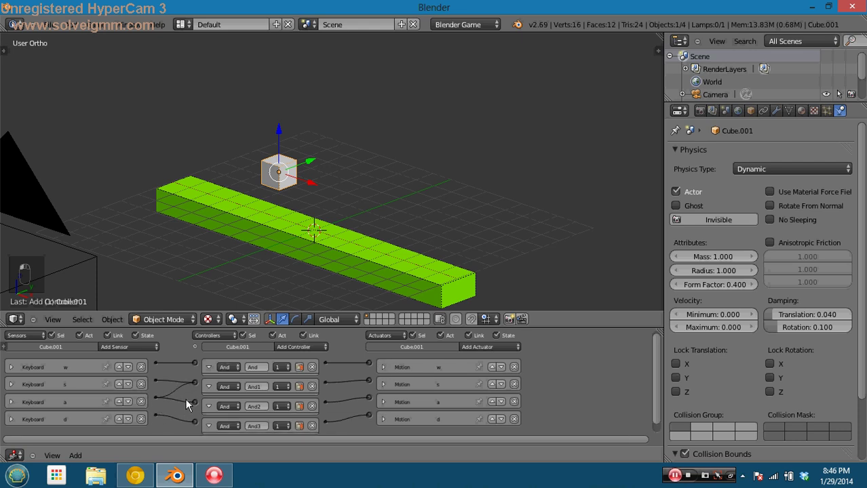
Cut the a sensor's link to the And2 controller and try the Or and Nor types on And1
{"action": "left_click_drag", "start_coordinate": [185, 399], "coordinate": [185, 405], "text": "ctrl"}
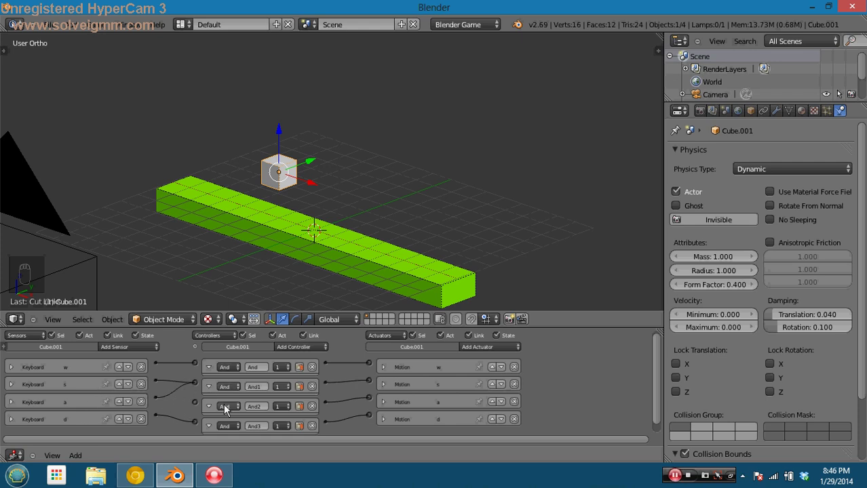
{"action": "left_click", "coordinate": [225, 387]}
{"action": "left_click", "coordinate": [233, 370]}
{"action": "left_click", "coordinate": [230, 387]}
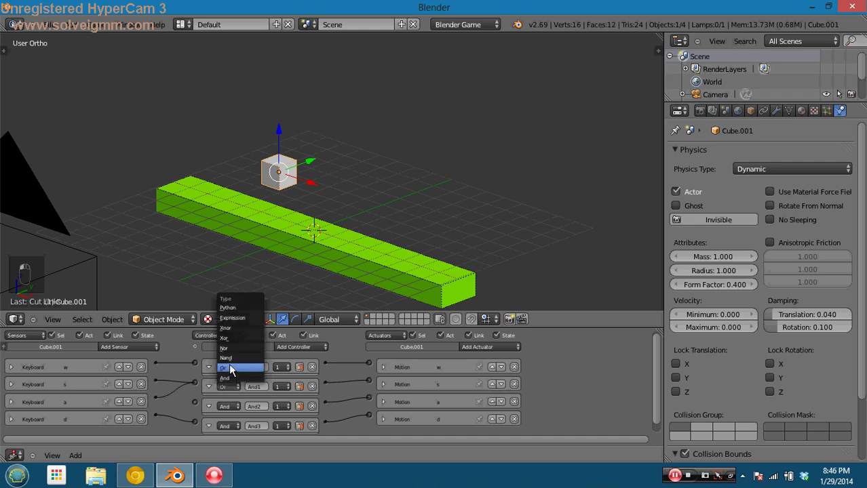
{"action": "left_click", "coordinate": [231, 348]}
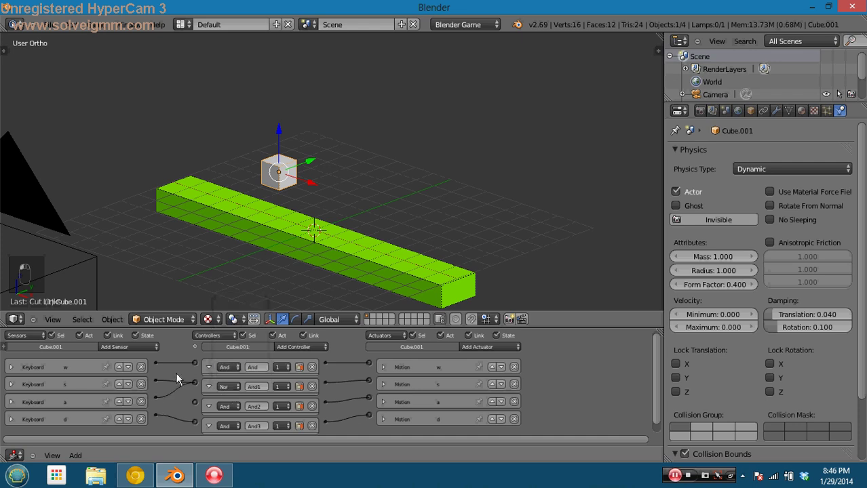
Set the And1 controller's type to And, cut the a sensor's link to it, and reconnect that sensor to And2
{"action": "left_click", "coordinate": [229, 387]}
{"action": "left_click", "coordinate": [232, 378]}
{"action": "left_click_drag", "start_coordinate": [172, 392], "coordinate": [195, 402], "text": "ctrl"}
Collapse the four And controllers and test the cube in the game preview
{"action": "left_click", "coordinate": [208, 370]}
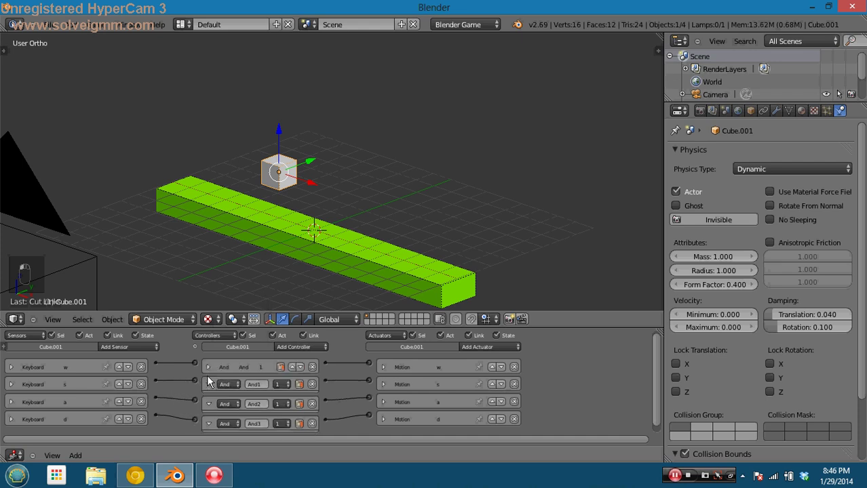
{"action": "left_click", "coordinate": [208, 385]}
{"action": "left_click", "coordinate": [208, 403]}
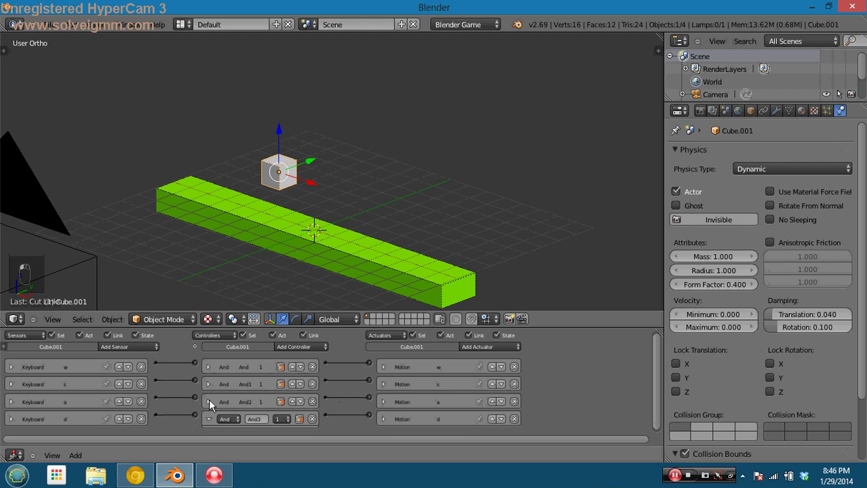
{"action": "left_click", "coordinate": [208, 420]}
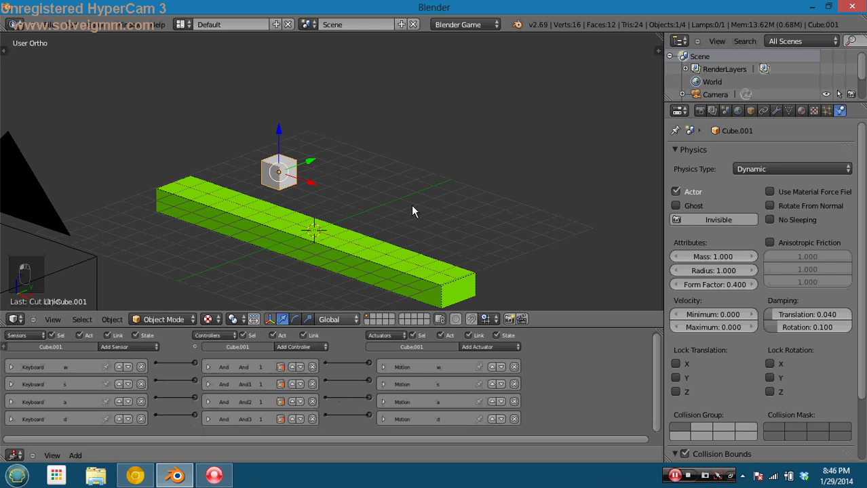
{"action": "key", "text": "p"}
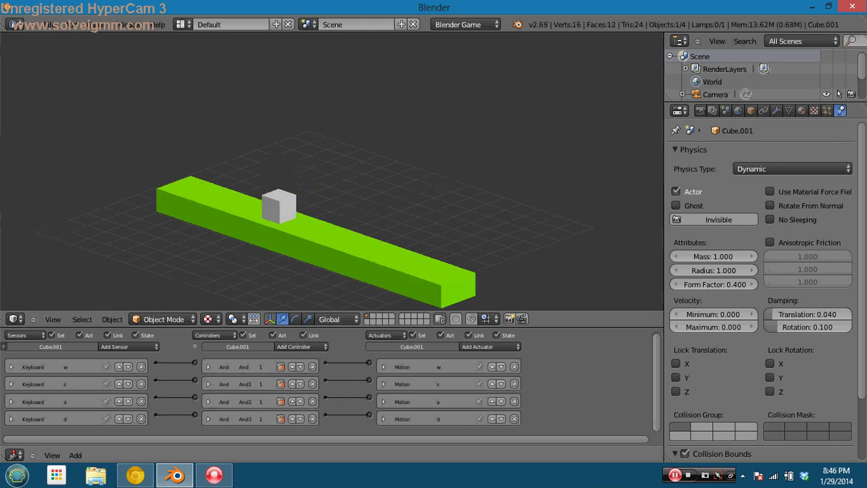
{"action": "key", "text": "Escape"}
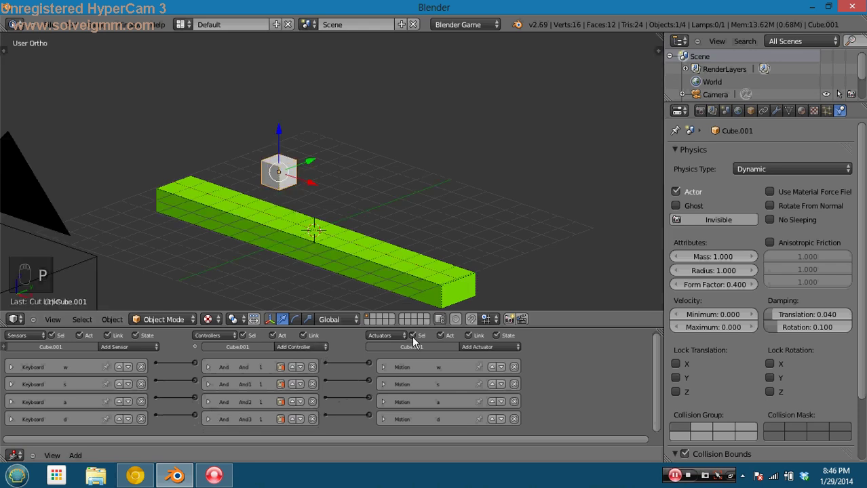
Set the w motion actuator's Z rotation to 1°, test it with the w key in the game preview, and collapse the actuator
{"action": "left_click", "coordinate": [383, 367]}
{"action": "left_click", "coordinate": [383, 367]}
{"action": "left_click", "coordinate": [383, 367]}
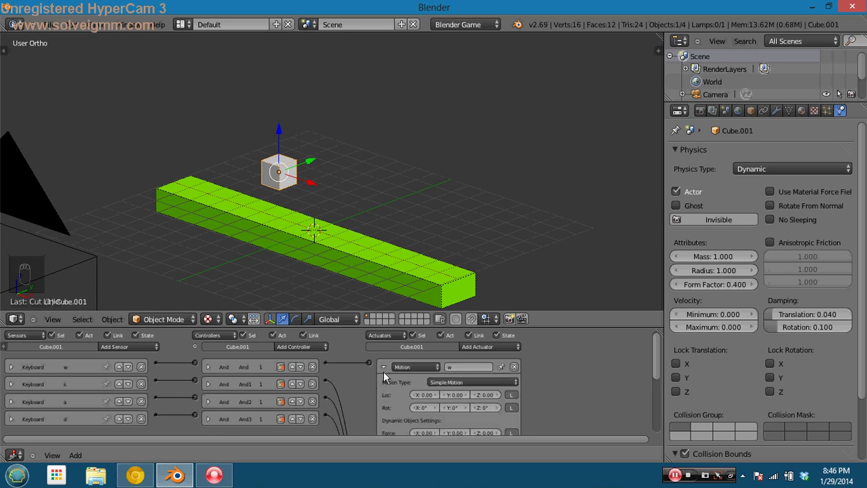
{"action": "left_click", "coordinate": [383, 365]}
{"action": "left_click", "coordinate": [383, 365]}
{"action": "key", "text": "p"}
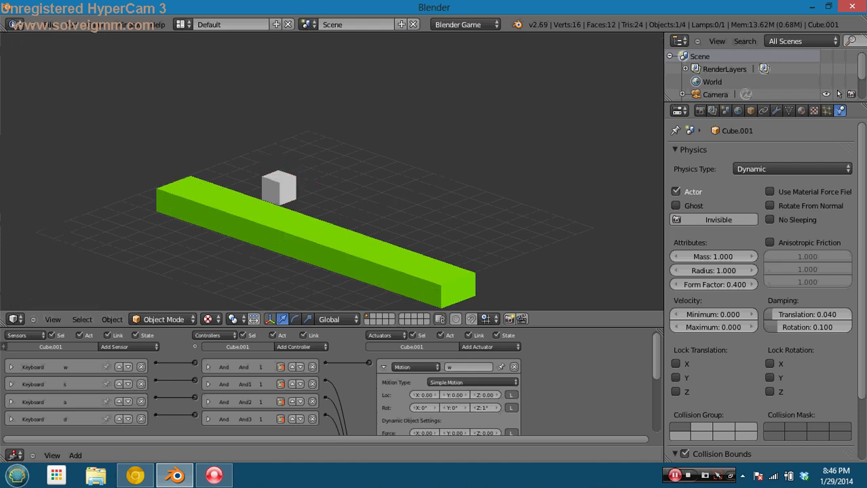
{"action": "key", "text": "w"}
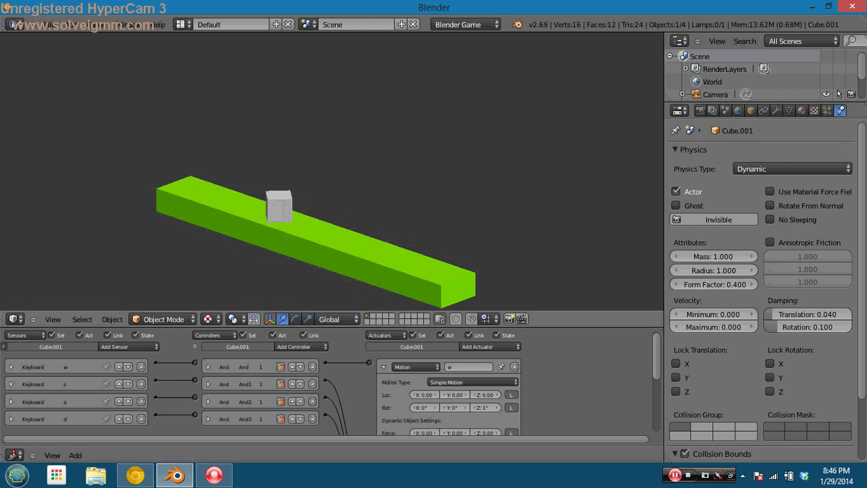
{"action": "key", "text": "Escape"}
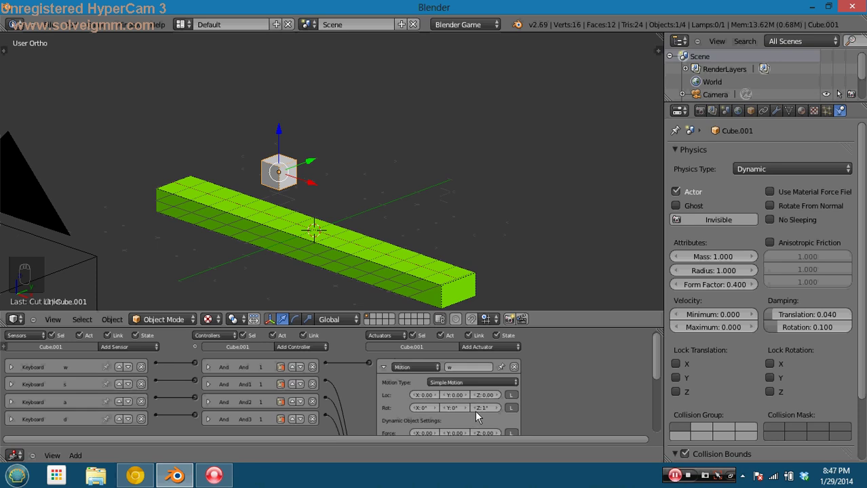
{"action": "left_click", "coordinate": [384, 367]}
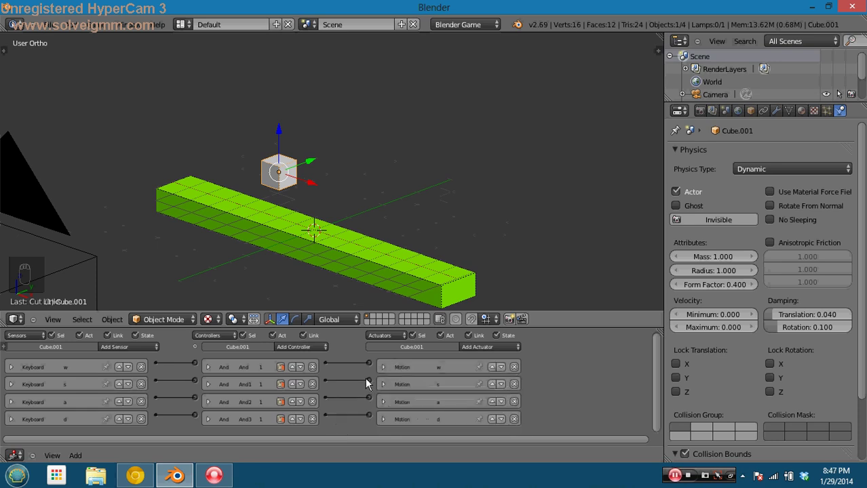
Expand the w motion actuator and set its X location to 0.10
{"action": "key", "text": "KP_0"}
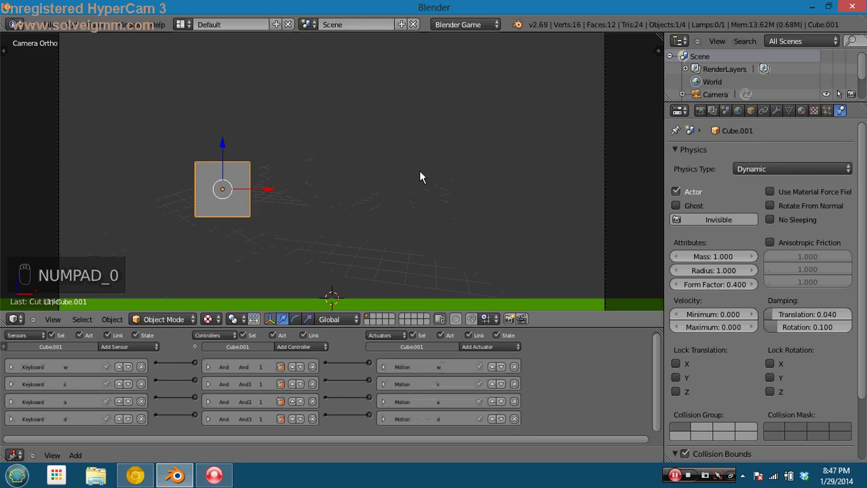
{"action": "middle_click_drag", "start_coordinate": [419, 177], "coordinate": [448, 144]}
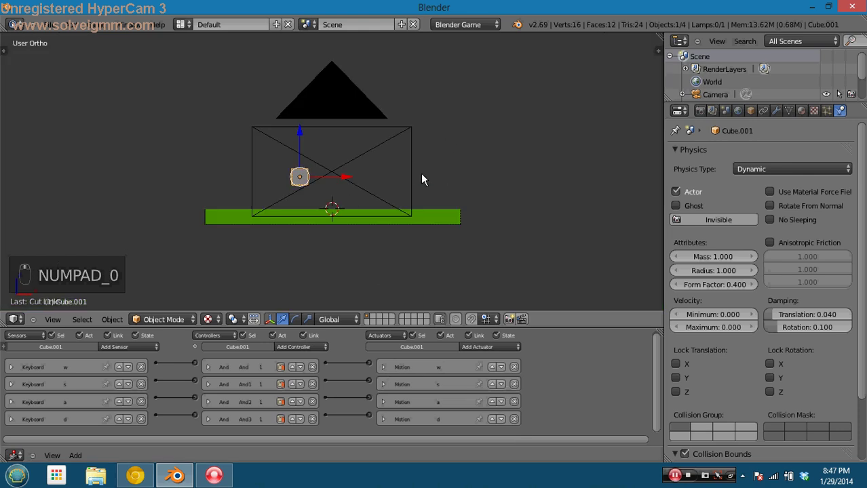
{"action": "middle_click_drag", "start_coordinate": [420, 173], "coordinate": [485, 226]}
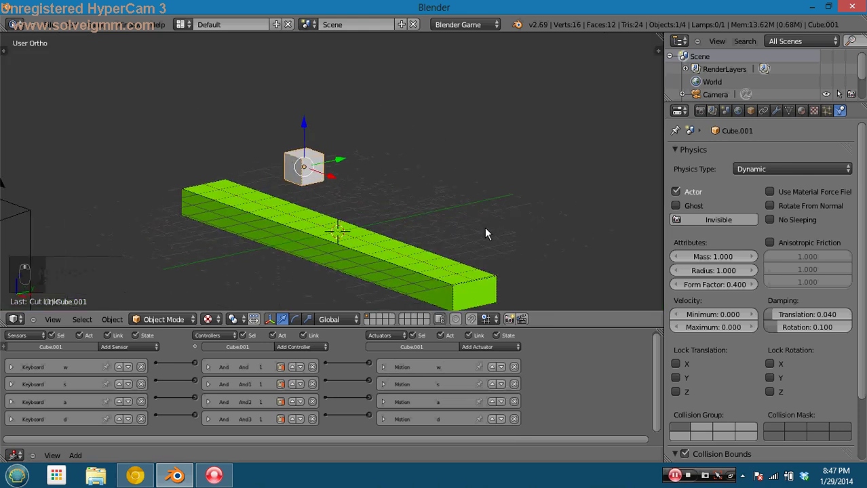
{"action": "left_click", "coordinate": [383, 367]}
{"action": "scroll", "coordinate": [358, 377], "scroll_direction": "up", "scroll_amount": 2, "text": "ctrl"}
{"action": "scroll", "coordinate": [353, 384], "scroll_direction": "up", "scroll_amount": 2, "text": "ctrl"}
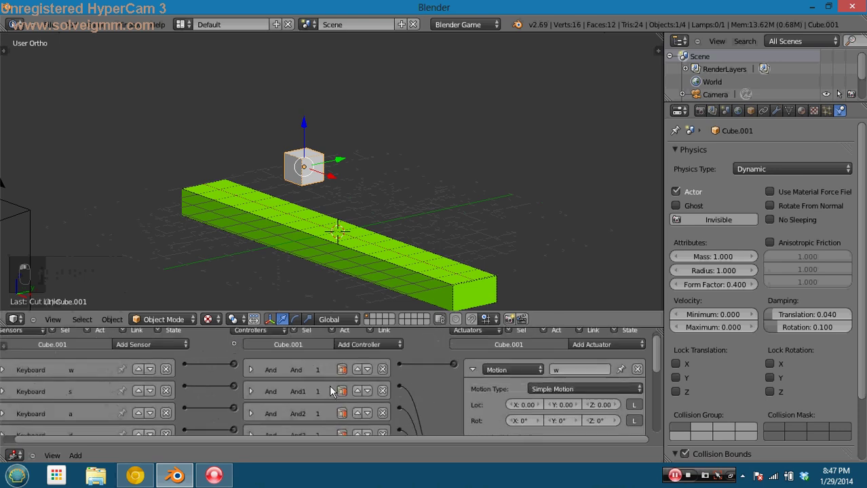
{"action": "scroll", "coordinate": [434, 383], "scroll_direction": "down", "scroll_amount": 1}
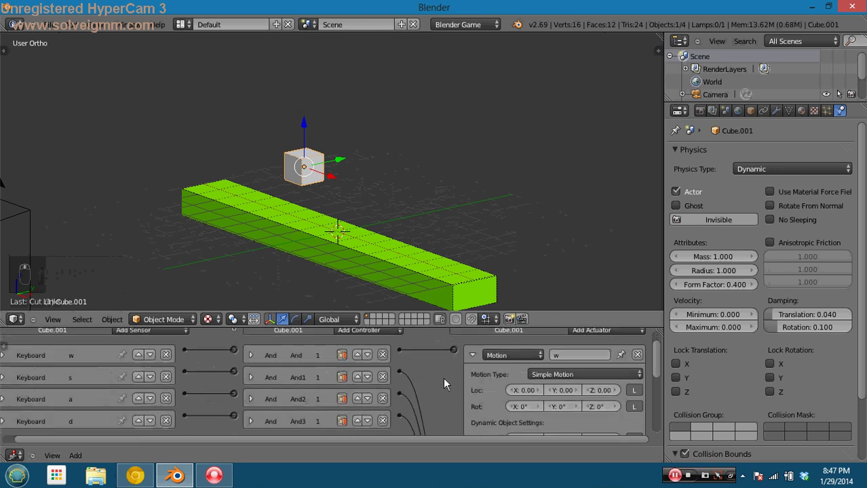
{"action": "left_click", "coordinate": [542, 389]}
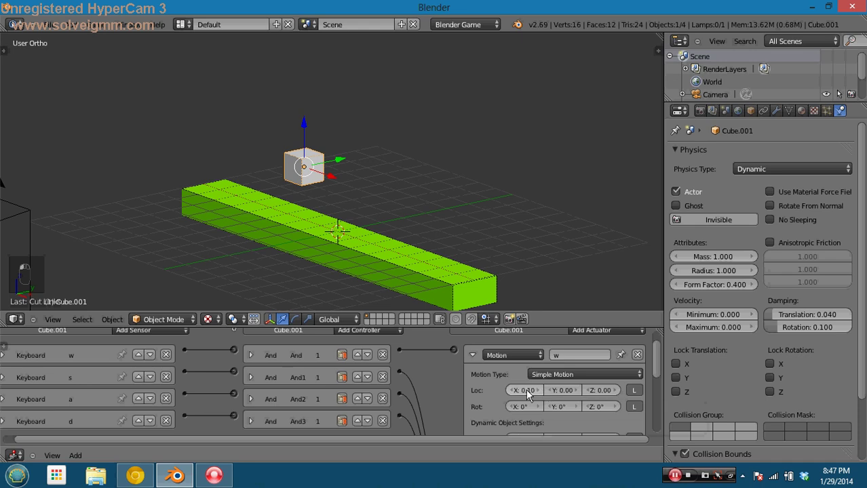
Run the game preview and move the cube along the slab with the w key
{"action": "key", "text": "p"}
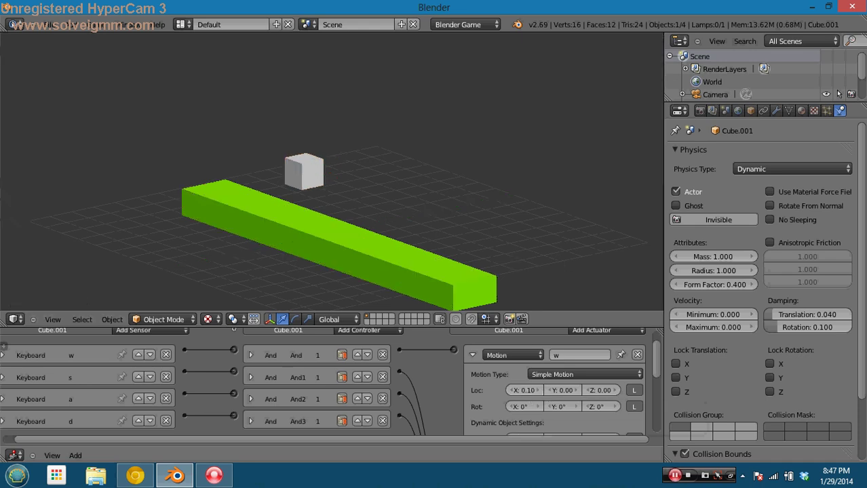
{"action": "key", "text": "w"}
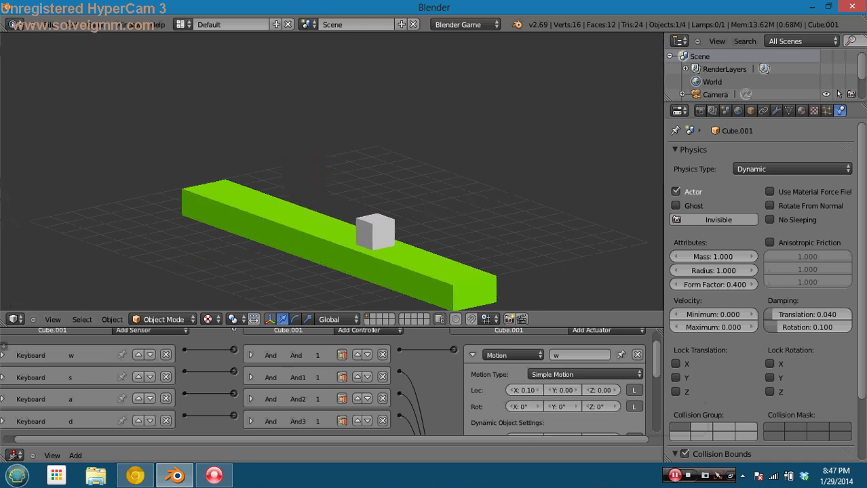
{"action": "key", "text": "w"}
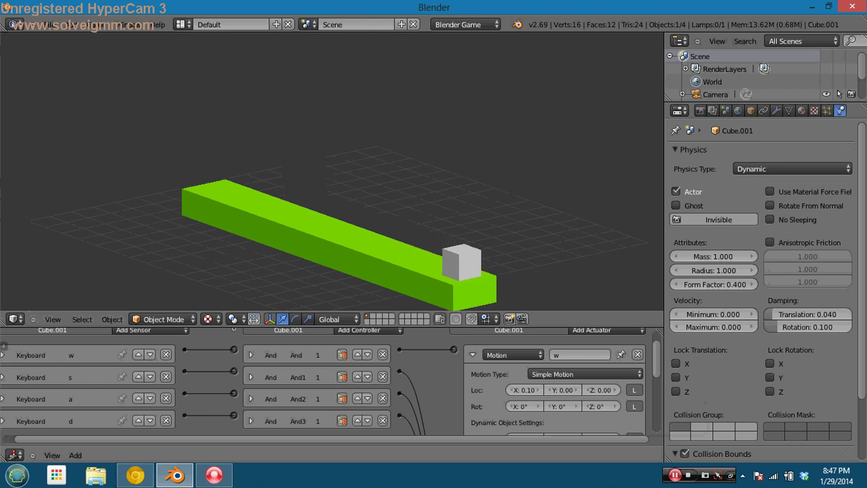
{"action": "key", "text": "w"}
{"action": "key", "text": "Escape"}
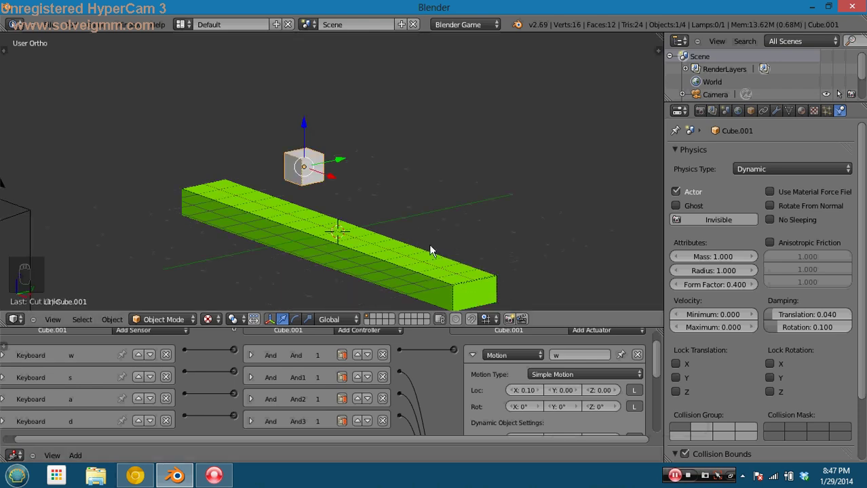
Add a crosswise loop cut to the green slab, about a quarter of its length from the end nearest the view
{"action": "right_click", "coordinate": [421, 251]}
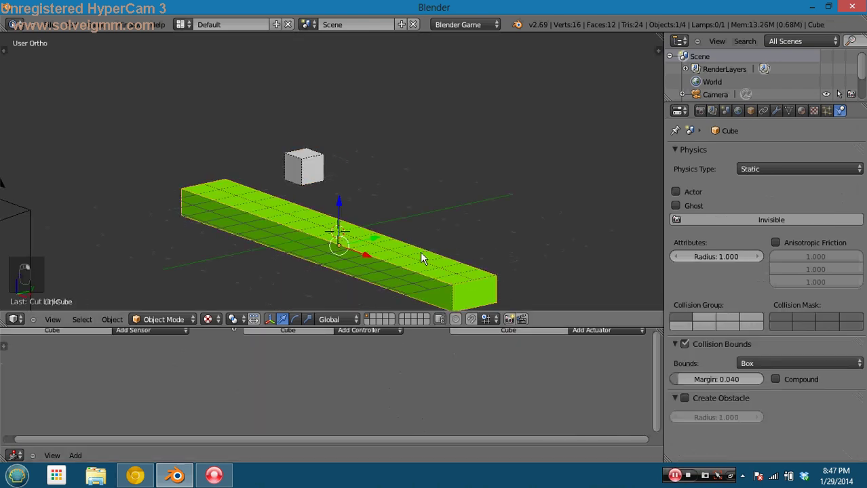
{"action": "key", "text": "Tab"}
{"action": "key", "text": "a"}
{"action": "key", "text": "a"}
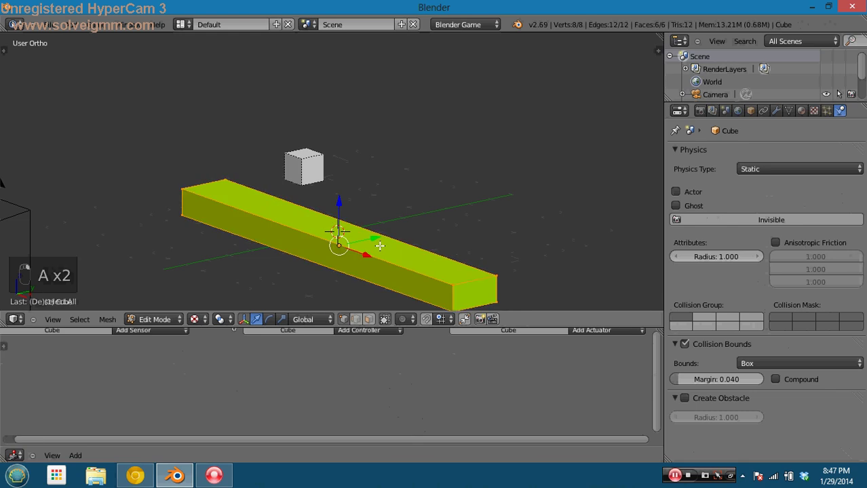
{"action": "key", "text": "ctrl+r"}
{"action": "left_click", "coordinate": [380, 247]}
{"action": "left_click", "coordinate": [438, 268]}
Extrude the top face of the slab's near end segment upward about 2 units and return to Object Mode
{"action": "right_click", "coordinate": [378, 258]}
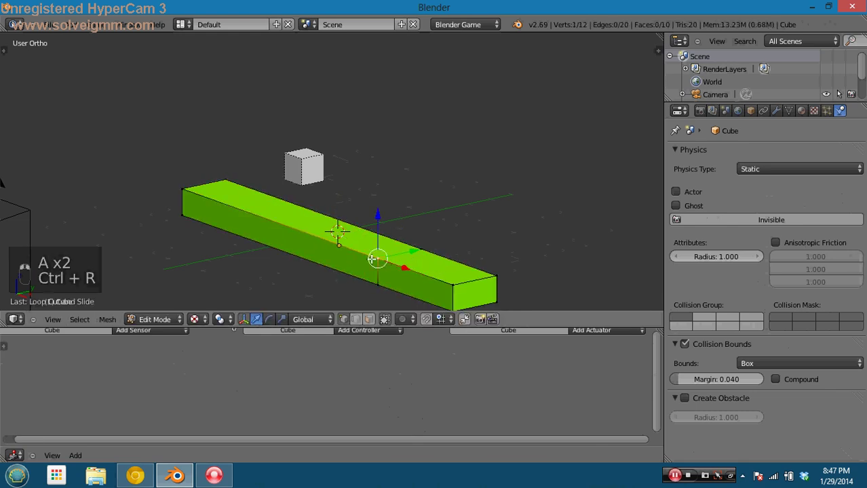
{"action": "key", "text": "b"}
{"action": "left_click_drag", "start_coordinate": [369, 263], "coordinate": [444, 214]}
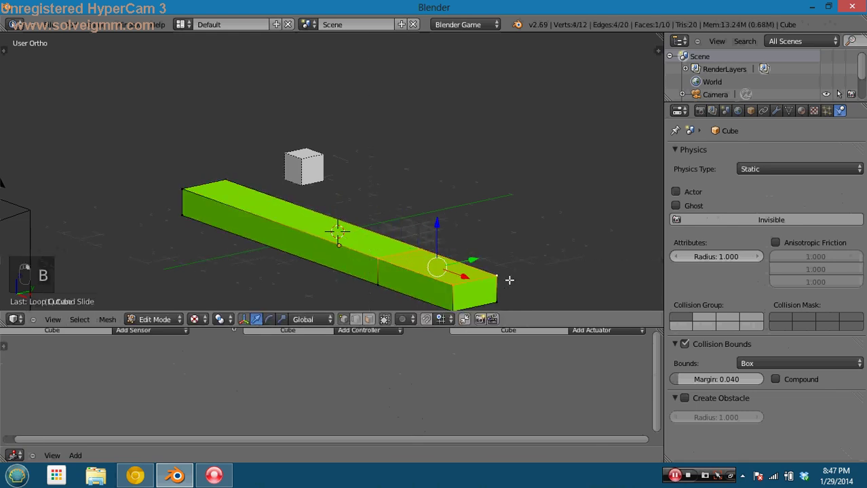
{"action": "key", "text": "e"}
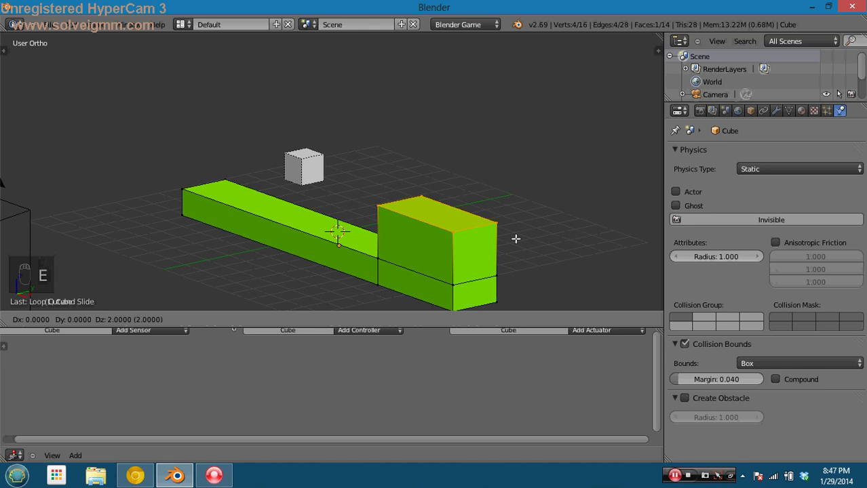
{"action": "key", "text": "z"}
{"action": "left_click", "coordinate": [516, 228]}
{"action": "key", "text": "Tab"}
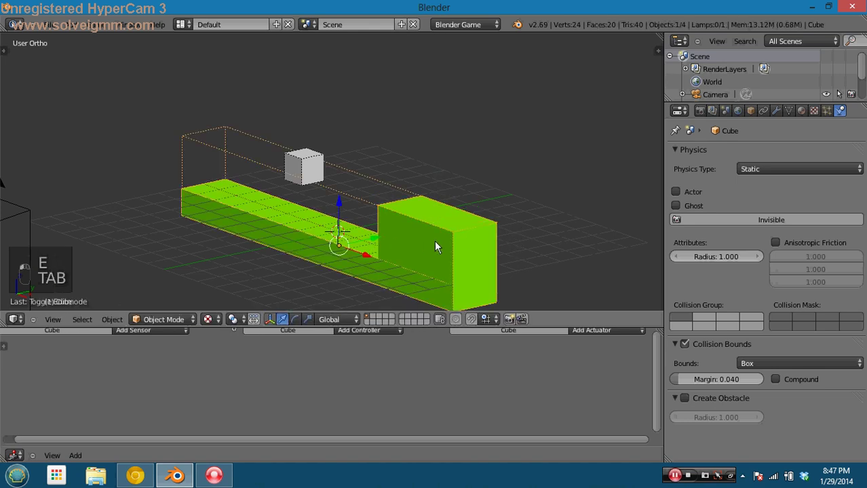
Set the slab's collision bounds to Triangle Mesh and test the collision in the game preview
{"action": "left_click", "coordinate": [749, 356]}
{"action": "left_click", "coordinate": [777, 350]}
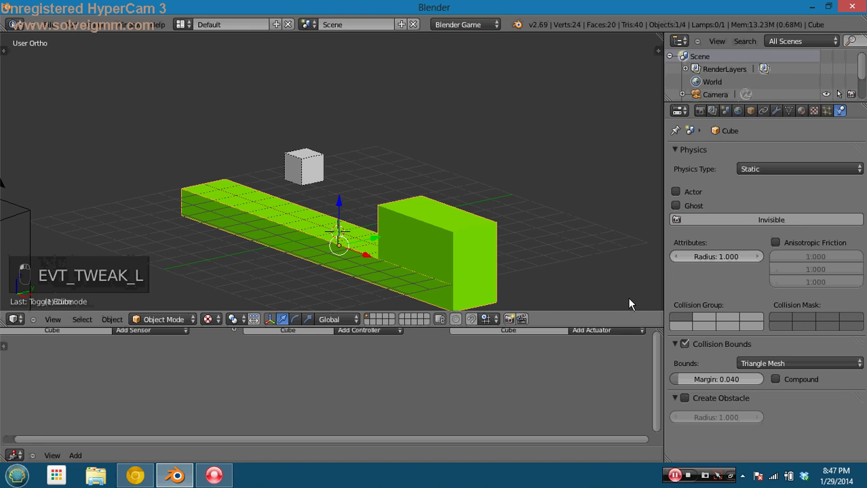
{"action": "key", "text": "p"}
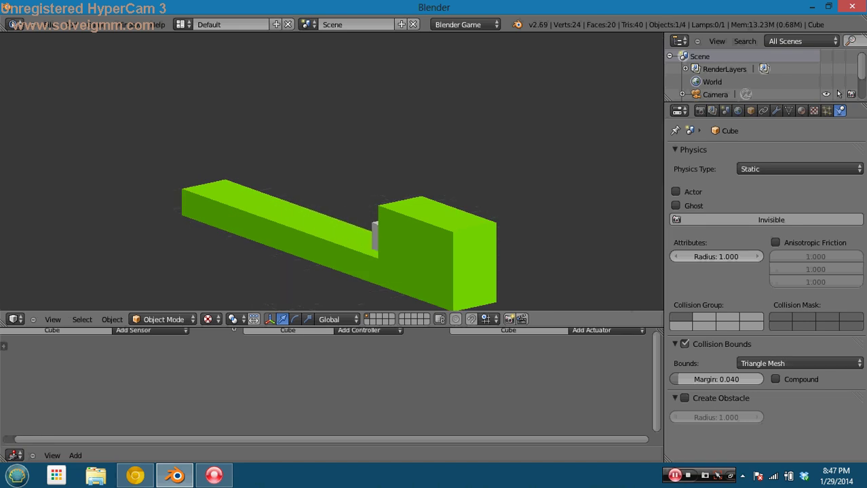
{"action": "key", "text": "Escape"}
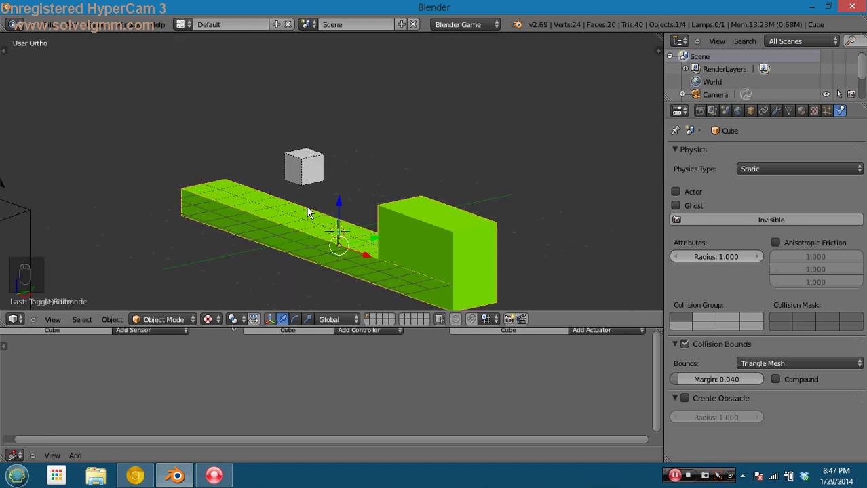
Select the cube, reset the w motion actuator's X location to 0, and collapse the actuator
{"action": "right_click", "coordinate": [315, 163]}
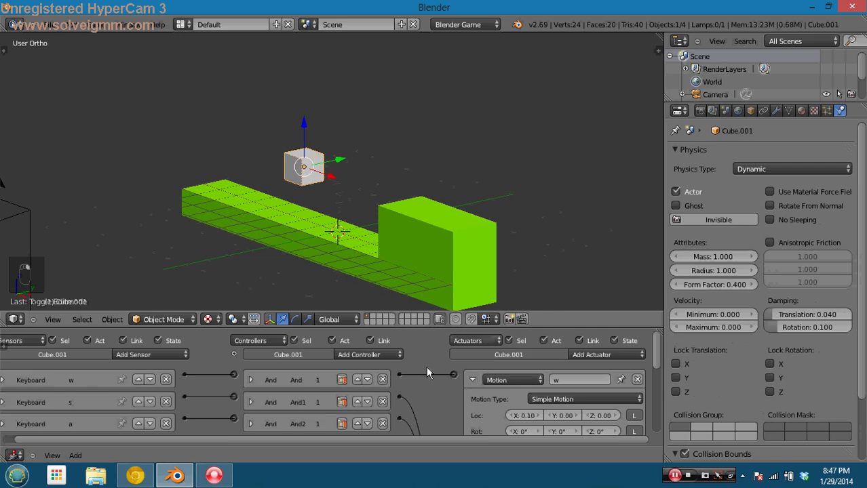
{"action": "scroll", "coordinate": [453, 393], "scroll_direction": "down", "scroll_amount": 1}
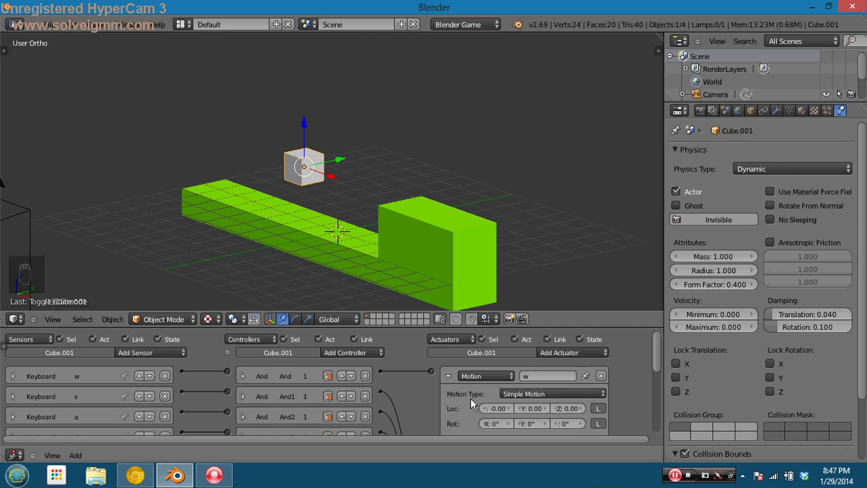
{"action": "left_click", "coordinate": [448, 376]}
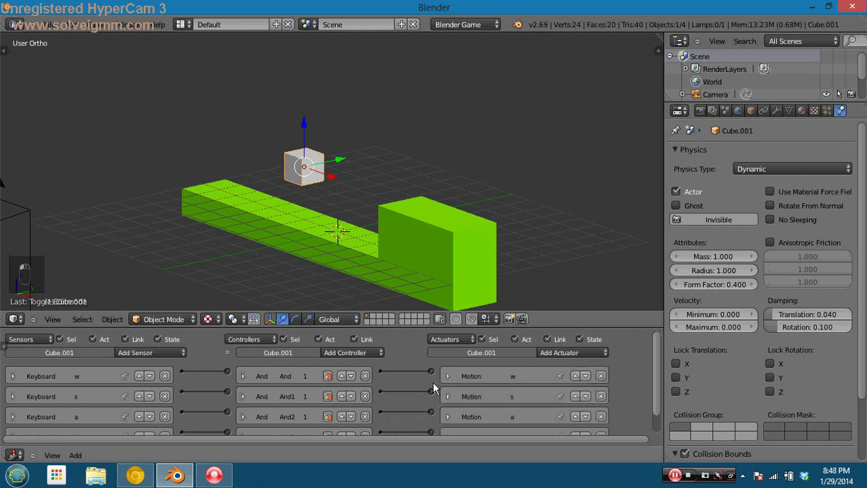
{"action": "scroll", "coordinate": [657, 367], "scroll_direction": "down", "scroll_amount": 1}
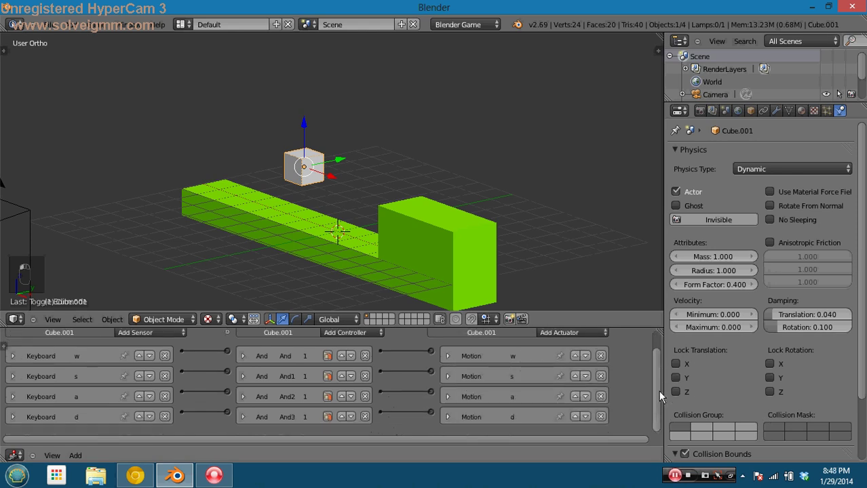
Set the world's physics substeps to 5 and test the cube in the game preview
{"action": "left_click", "coordinate": [738, 110]}
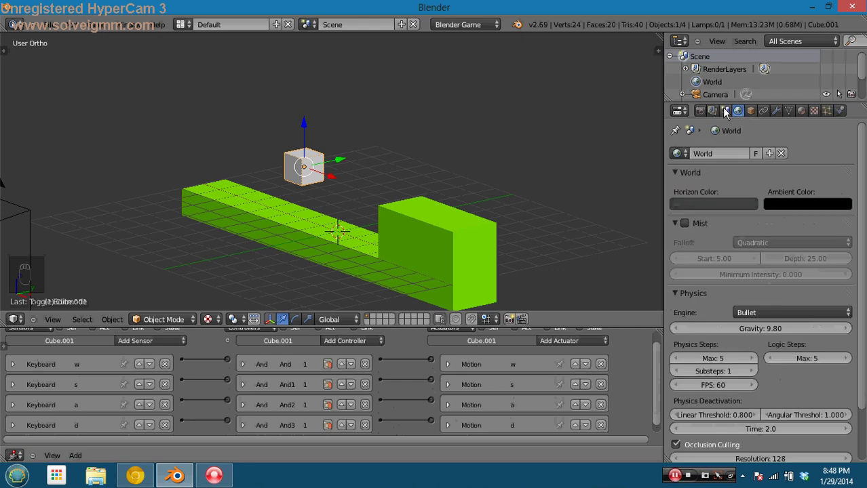
{"action": "left_click", "coordinate": [725, 111]}
{"action": "left_click", "coordinate": [738, 111]}
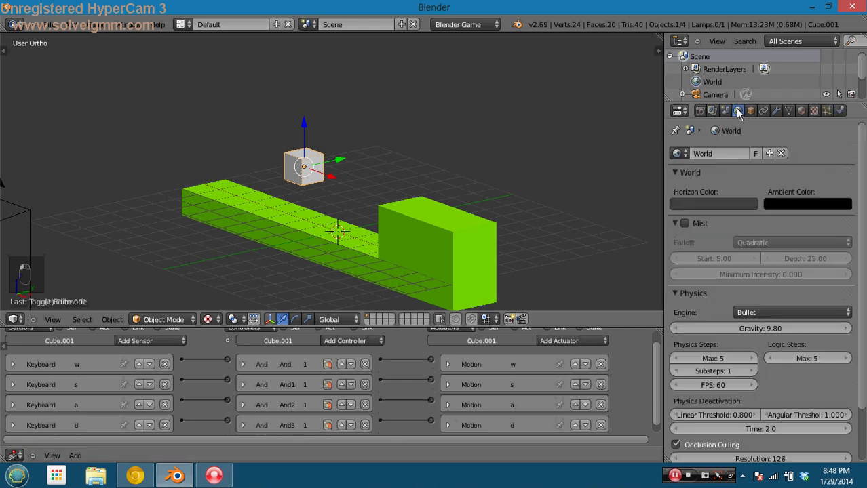
{"action": "scroll", "coordinate": [718, 236], "scroll_direction": "down", "scroll_amount": 2}
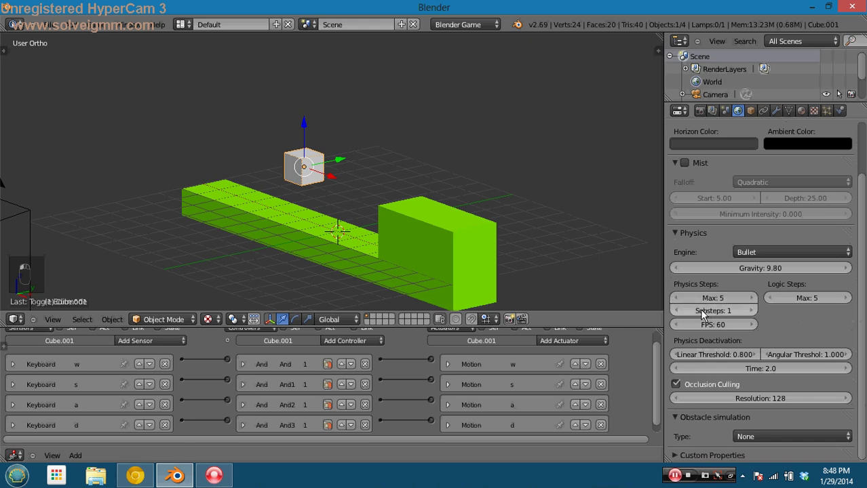
{"action": "left_click_drag", "start_coordinate": [703, 313], "coordinate": [801, 312]}
{"action": "key", "text": "p"}
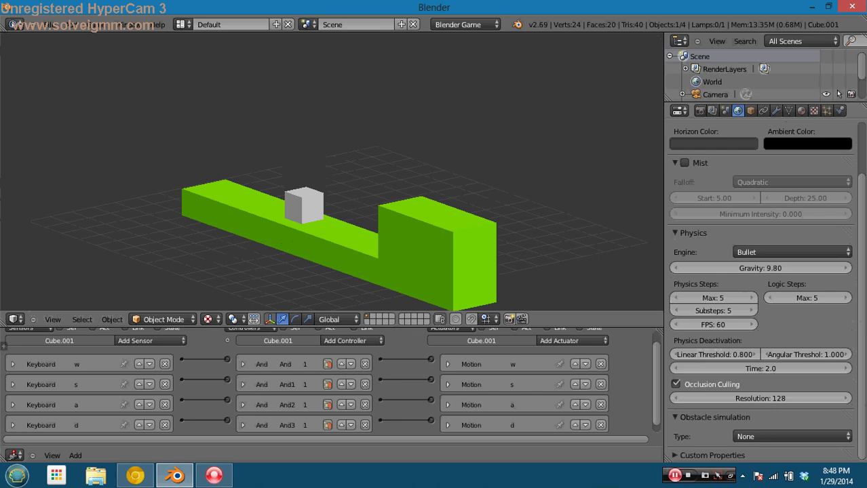
{"action": "key", "text": "Escape"}
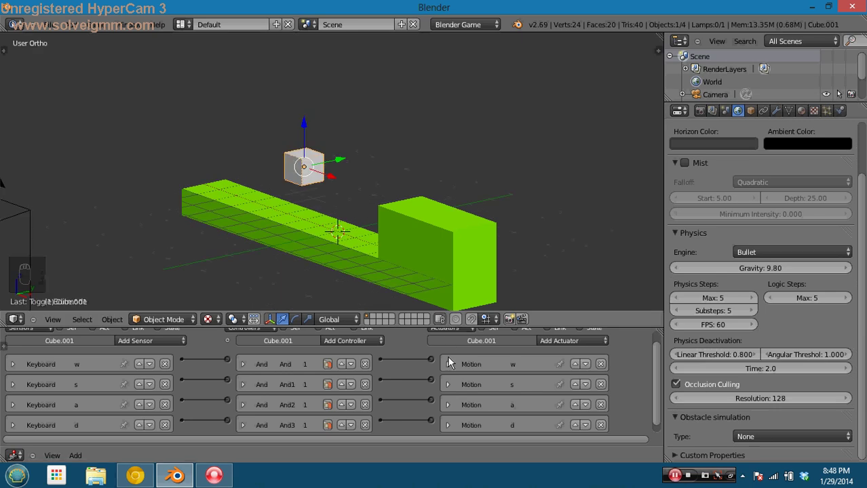
Set the w motion actuator's Z location to 0 and X location to 0.10, and start the game preview
{"action": "left_click", "coordinate": [448, 364]}
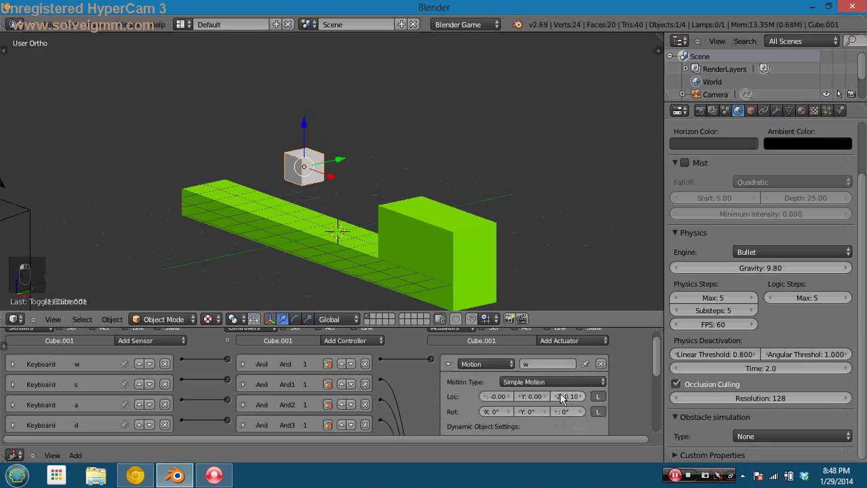
{"action": "left_click_drag", "start_coordinate": [559, 398], "coordinate": [527, 396]}
{"action": "left_click", "coordinate": [494, 397]}
{"action": "type", "text": "0.1"}
{"action": "key", "text": "Return"}
{"action": "key", "text": "p"}
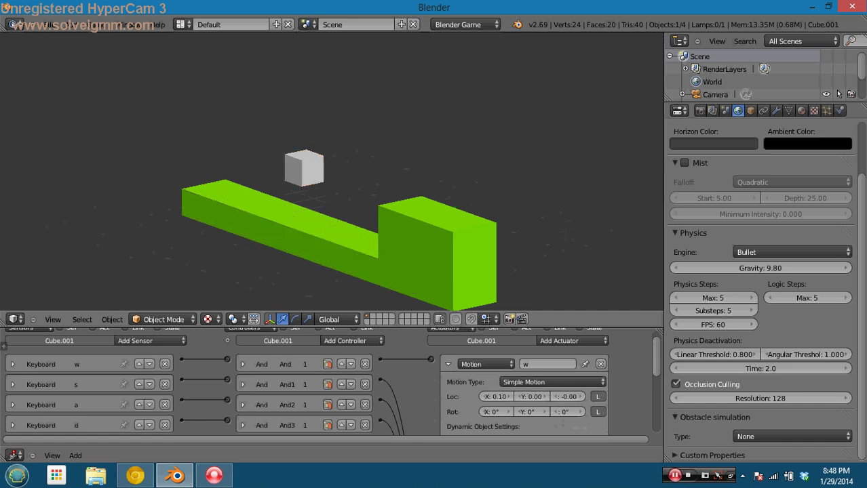
Test the cube's movement against the slab's raised step in the game preview from two viewing angles
{"action": "key", "text": "w"}
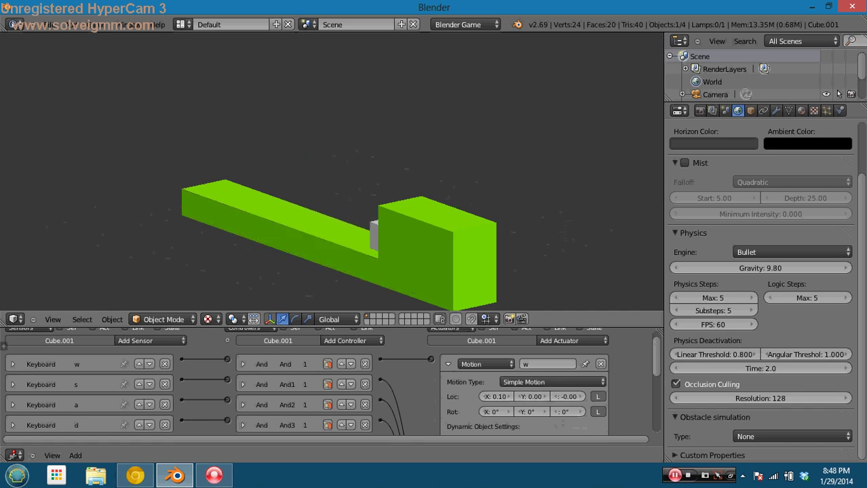
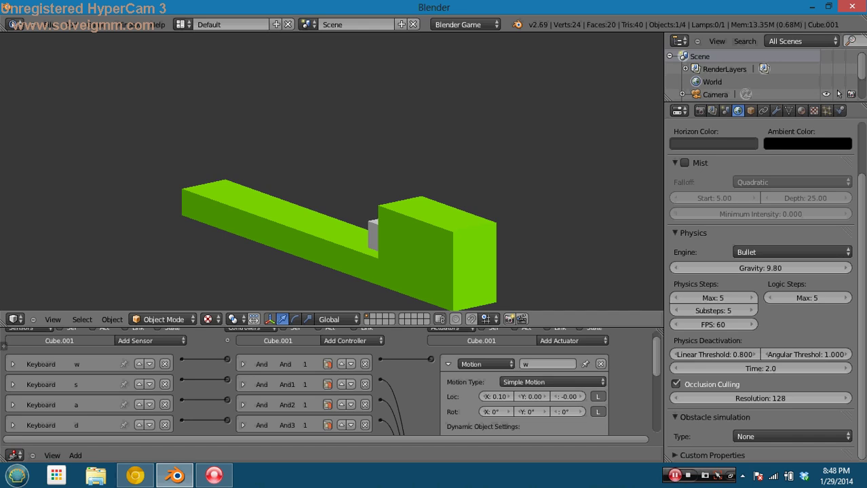
{"action": "key", "text": "Escape"}
{"action": "middle_click_drag", "start_coordinate": [415, 197], "coordinate": [559, 200]}
{"action": "key", "text": "p"}
{"action": "key", "text": "w"}
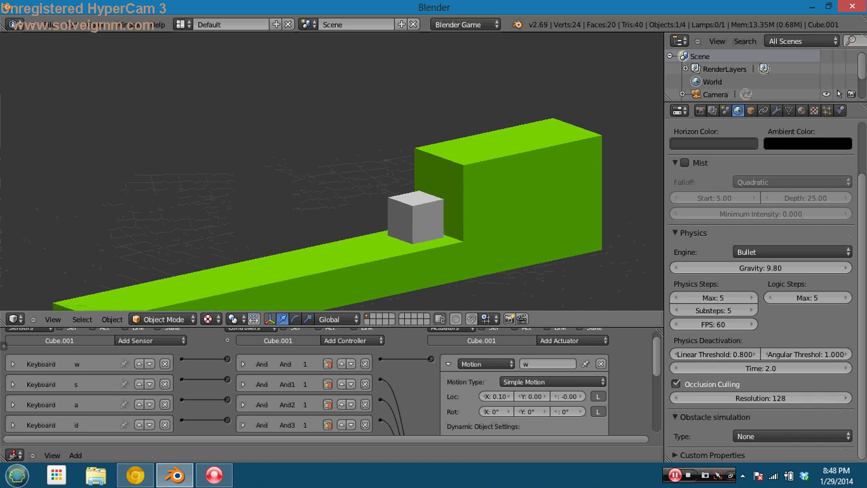
{"action": "key", "text": "Escape"}
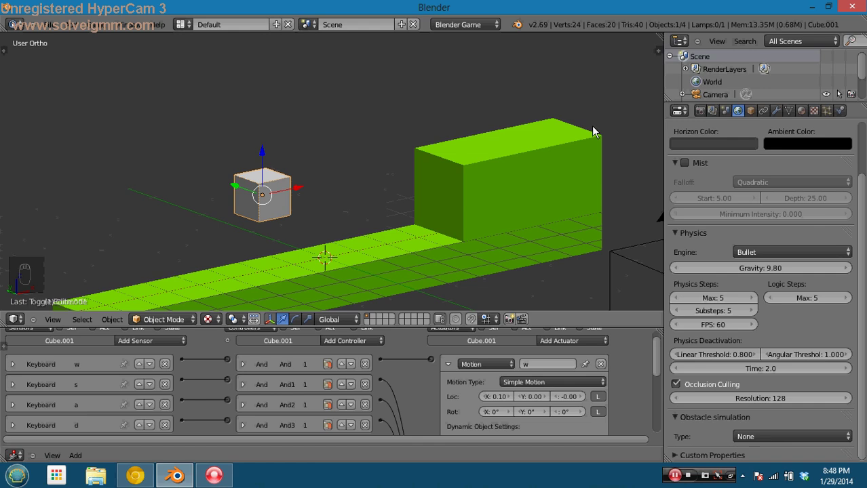
{"action": "middle_click_drag", "start_coordinate": [595, 130], "coordinate": [555, 181]}
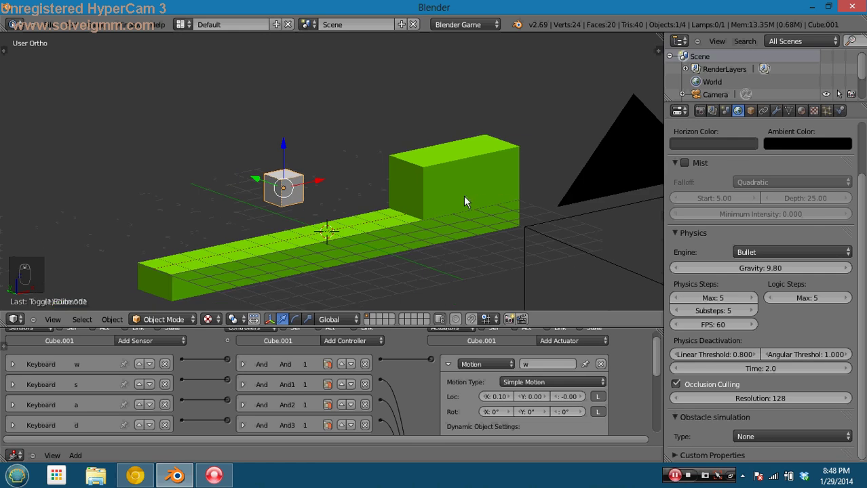
{"action": "mouse_move", "coordinate": [492, 177]}
{"action": "middle_mouse_down"}
{"action": "mouse_move", "coordinate": [480, 193]}
{"action": "mouse_move", "coordinate": [492, 184]}
{"action": "middle_mouse_up"}
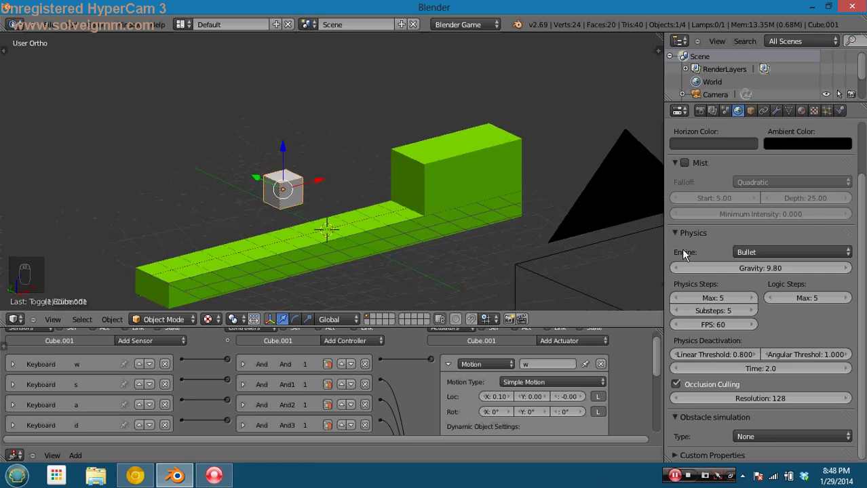
Reset the w motion actuator's X location to 0
{"action": "left_click", "coordinate": [495, 396]}
{"action": "type", "text": "0.1"}
{"action": "key", "text": "Return"}
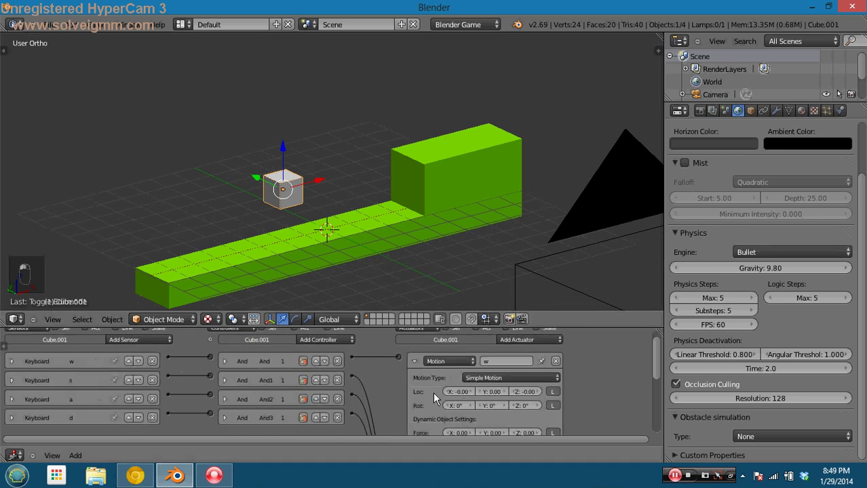
Set the w motion actuator's X force to 2 and test the cube in the game preview
{"action": "left_click_drag", "start_coordinate": [657, 352], "coordinate": [655, 381]}
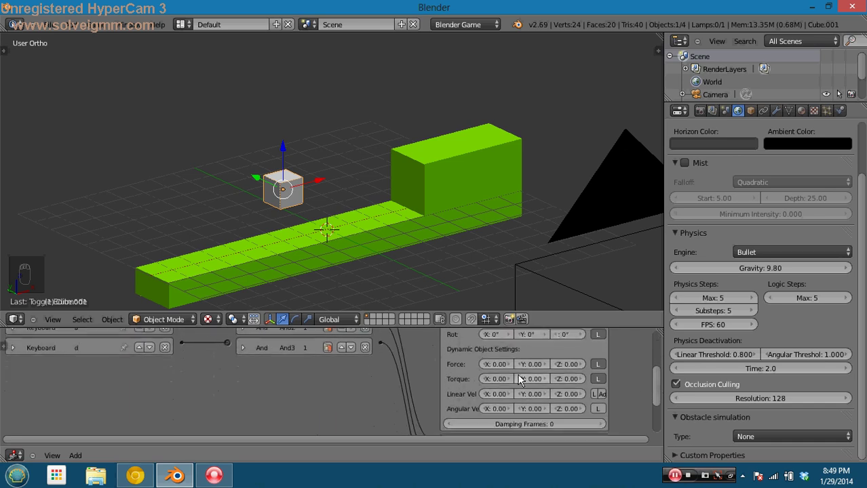
{"action": "left_click", "coordinate": [504, 362]}
{"action": "type", "text": "2"}
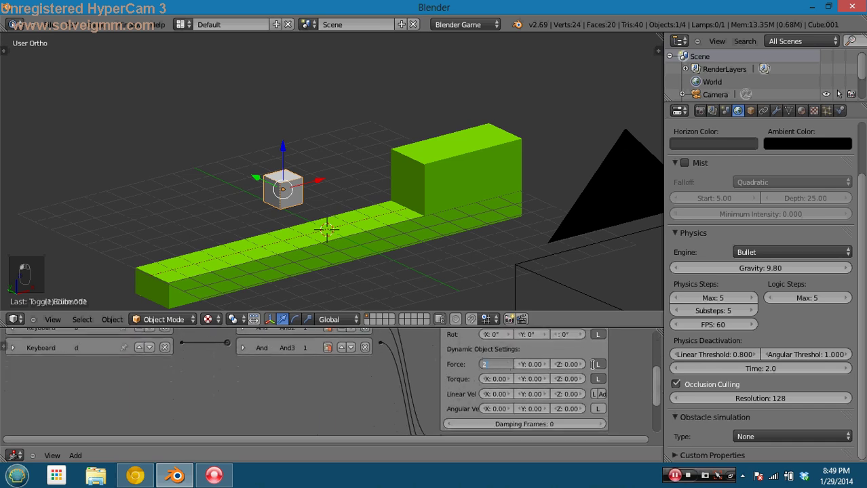
{"action": "key", "text": "Return"}
{"action": "key", "text": "p"}
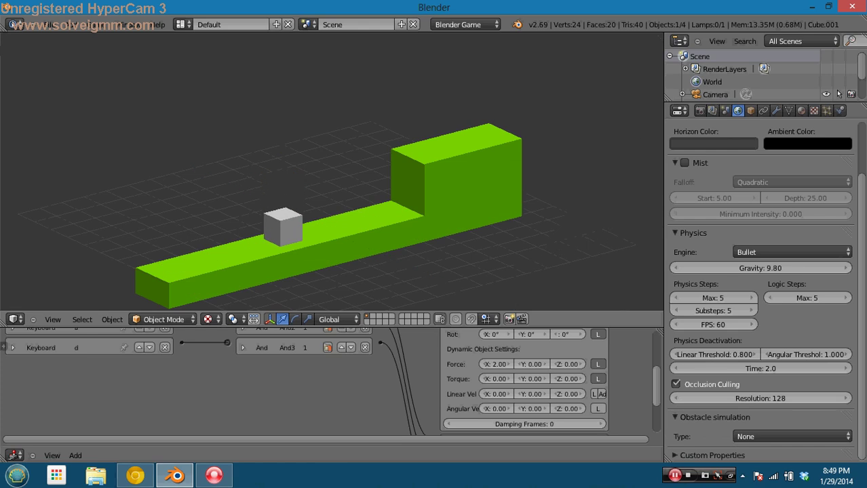
{"action": "key", "text": "Escape"}
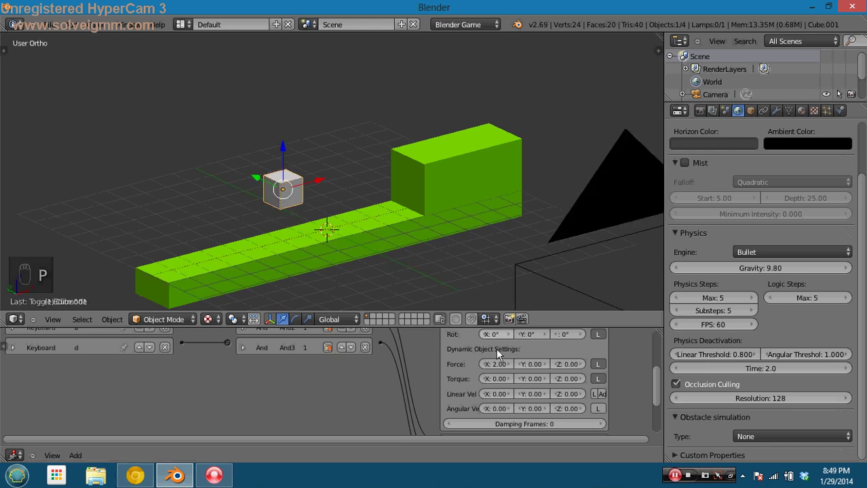
Set the w motion actuator's X force to 100 and test the cube repeatedly in the game preview
{"action": "left_click", "coordinate": [501, 364]}
{"action": "type", "text": "100"}
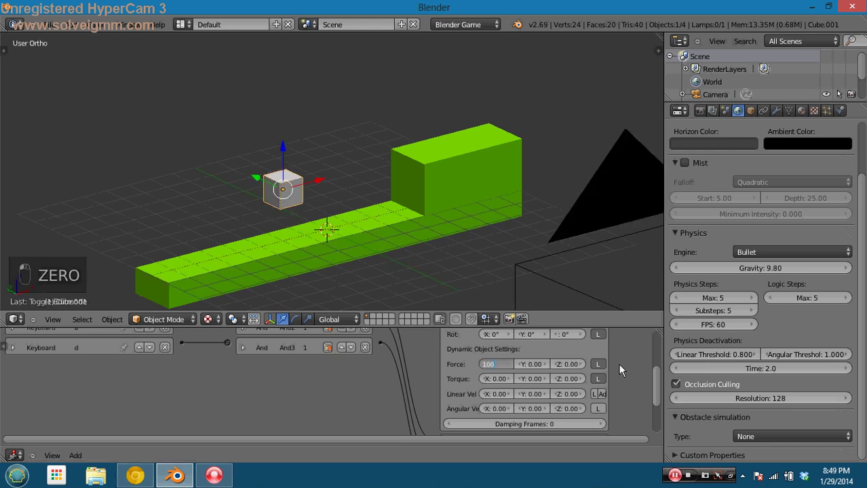
{"action": "key", "text": "Return"}
{"action": "key", "text": "p"}
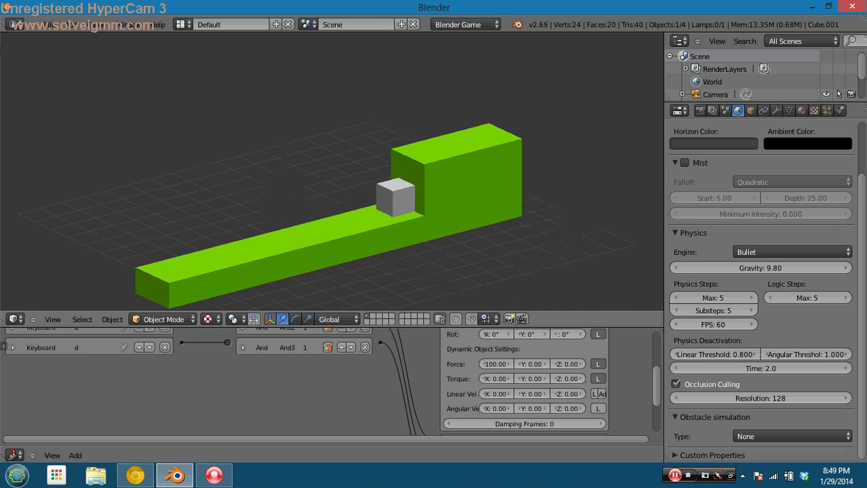
{"action": "key", "text": "Escape"}
{"action": "key", "text": "p"}
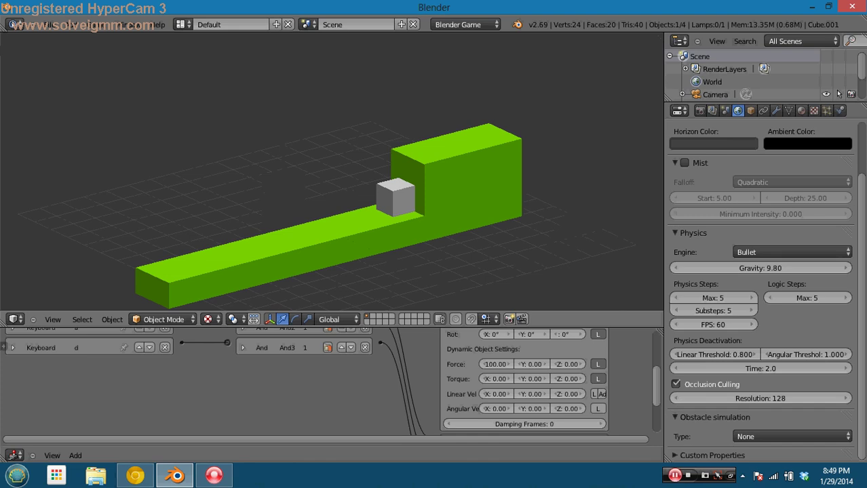
{"action": "key", "text": "Escape"}
{"action": "key", "text": "p"}
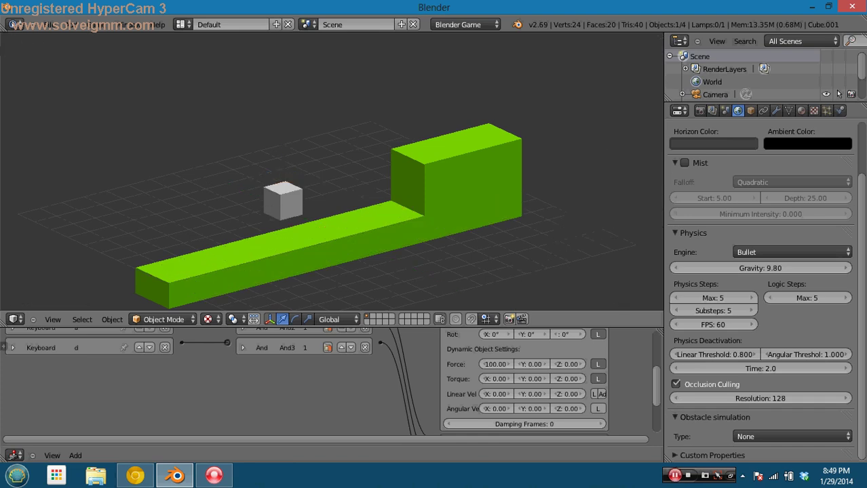
{"action": "key", "text": "Escape"}
Move the cube along X toward the slab's low end, away from the raised step, and test its movement in the game preview
{"action": "left_click_drag", "start_coordinate": [311, 186], "coordinate": [209, 224]}
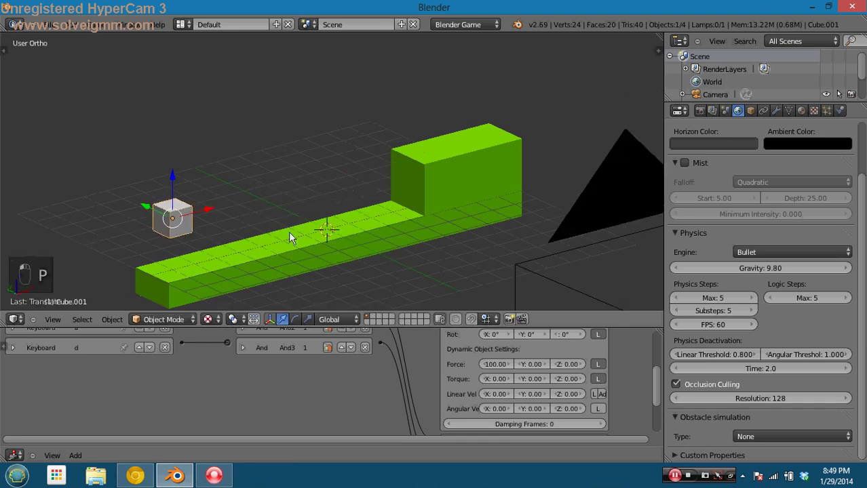
{"action": "key", "text": "p"}
{"action": "key", "text": "w"}
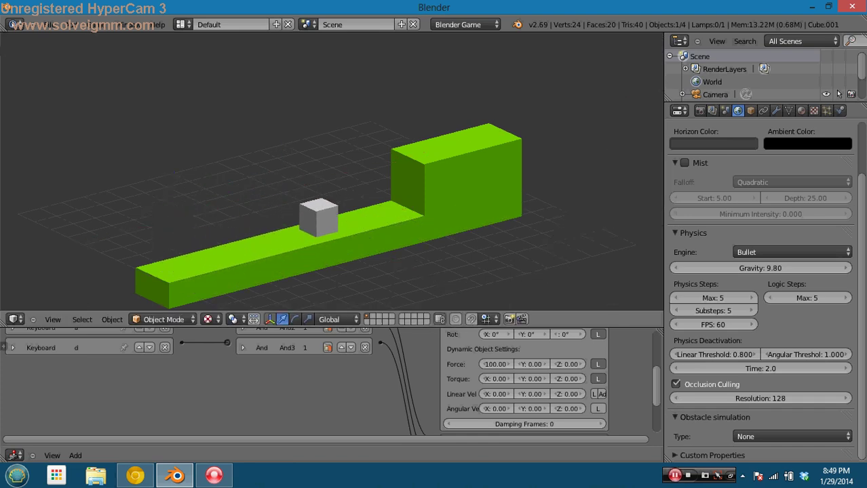
{"action": "key", "text": "Escape"}
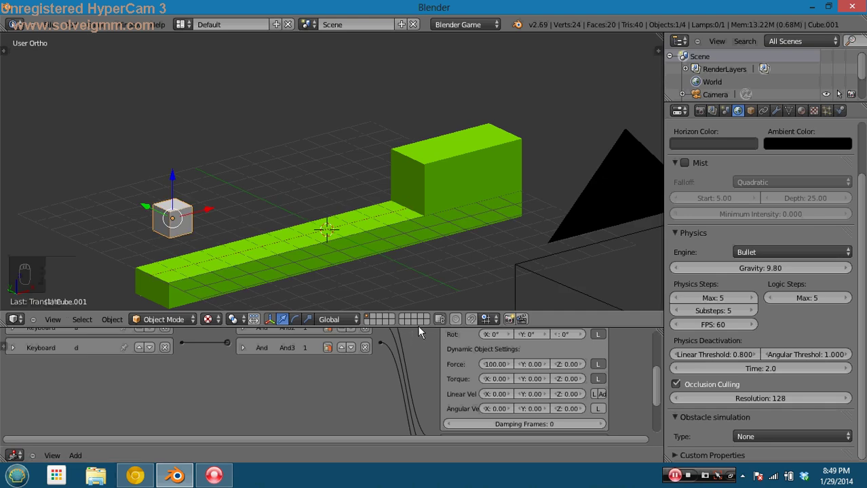
{"action": "key", "text": "p"}
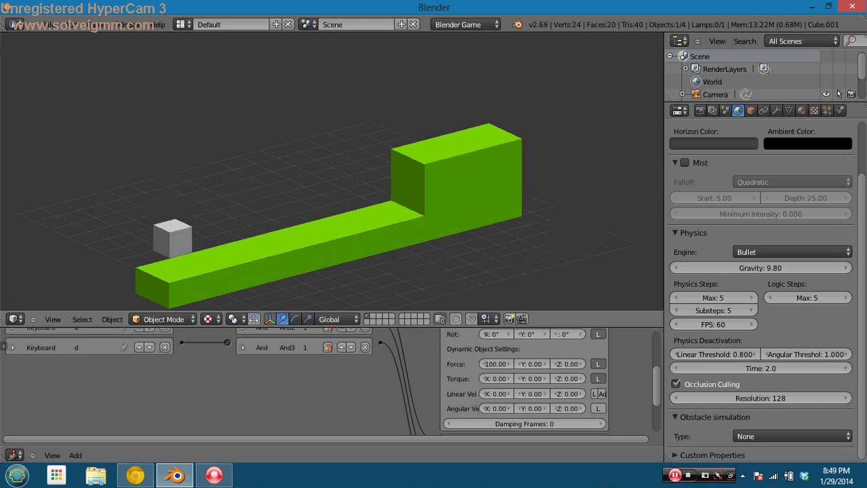
{"action": "key", "text": "d"}
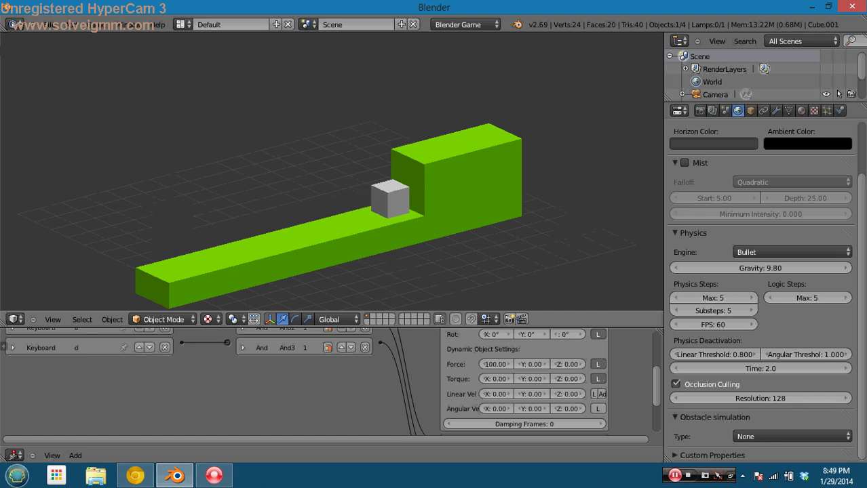
{"action": "key", "text": "Escape"}
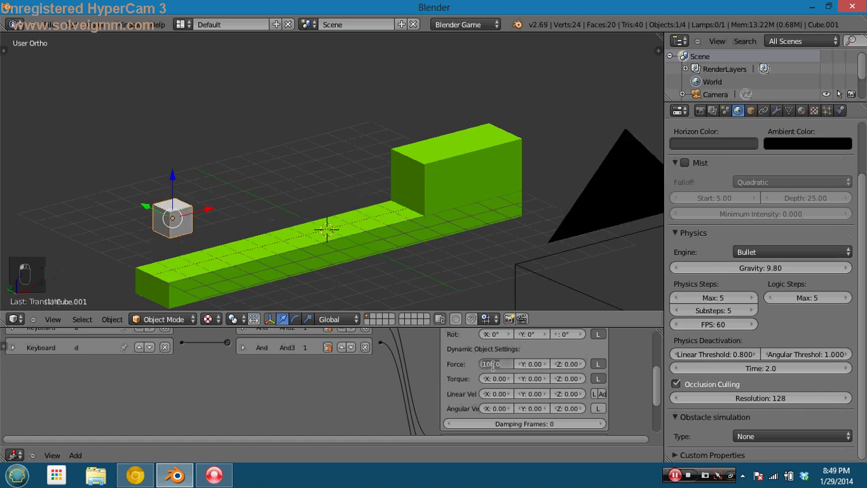
Reset the w actuator's X force to 0, set its X linear velocity to 0.40, and test it in the game preview
{"action": "type", "text": "0"}
{"action": "key", "text": "Return"}
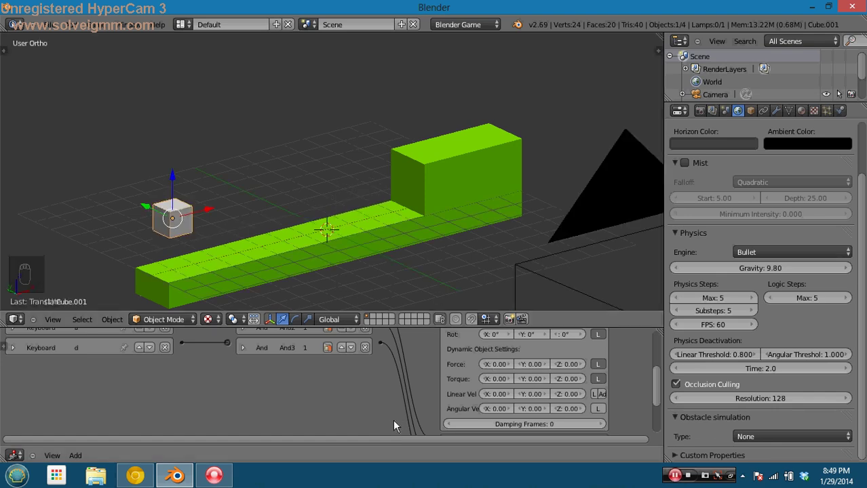
{"action": "left_click", "coordinate": [508, 395]}
{"action": "type", "text": "0.4"}
{"action": "key", "text": "Return"}
{"action": "key", "text": "p"}
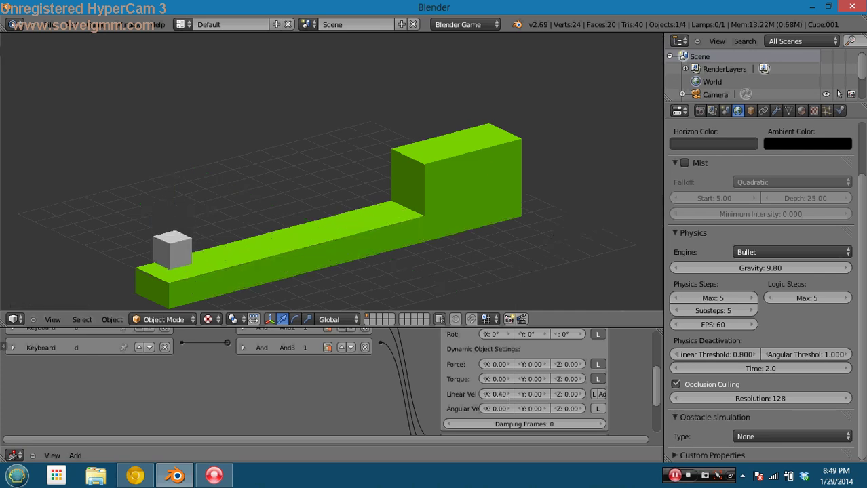
{"action": "key", "text": "Escape"}
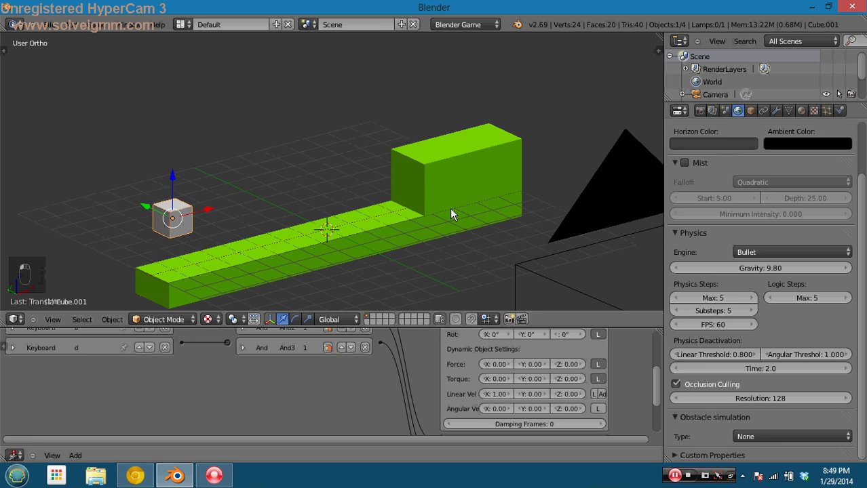
Set the w actuator's X linear velocity to 1.00 and test the cube's movement several times in the game preview
{"action": "key", "text": "p"}
{"action": "key", "text": "d"}
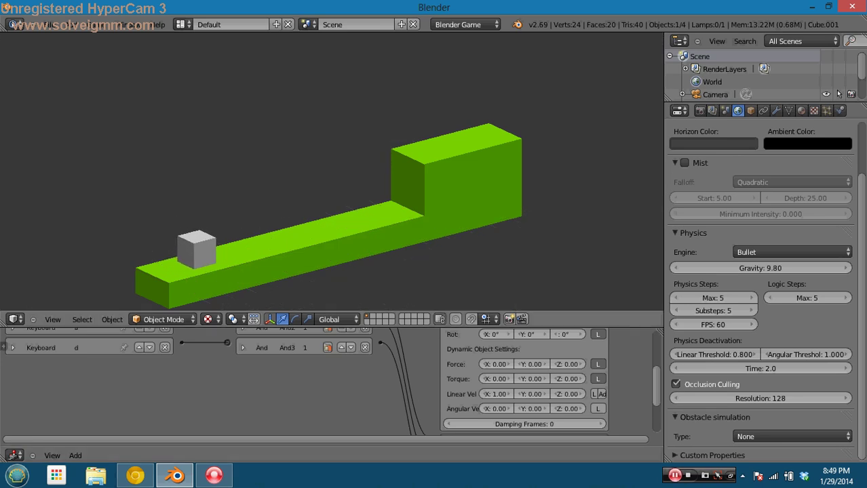
{"action": "key", "text": "Escape"}
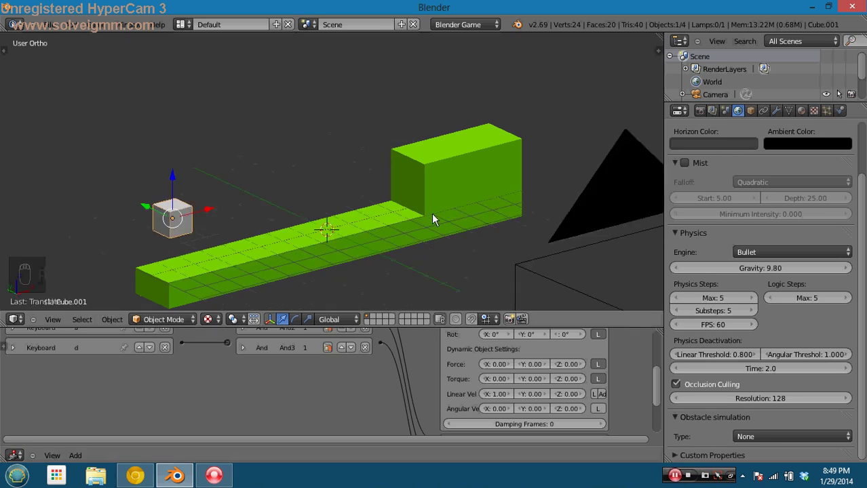
{"action": "key", "text": "p"}
{"action": "key", "text": "d"}
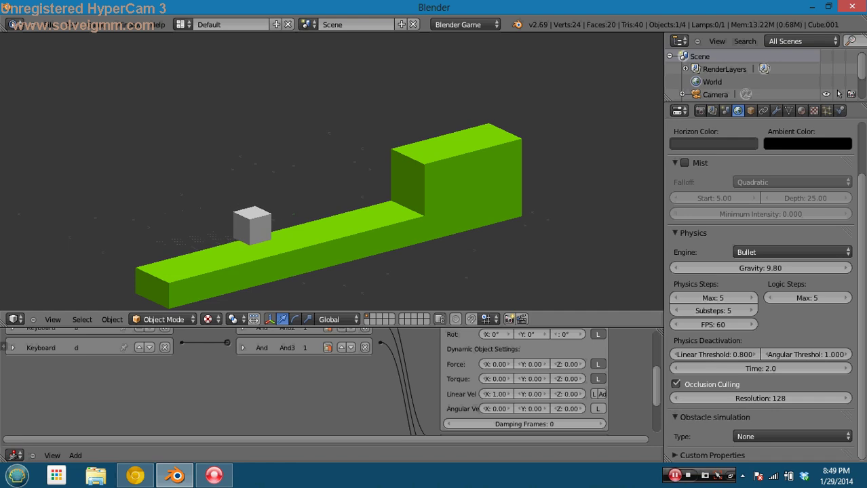
{"action": "key", "text": "Escape"}
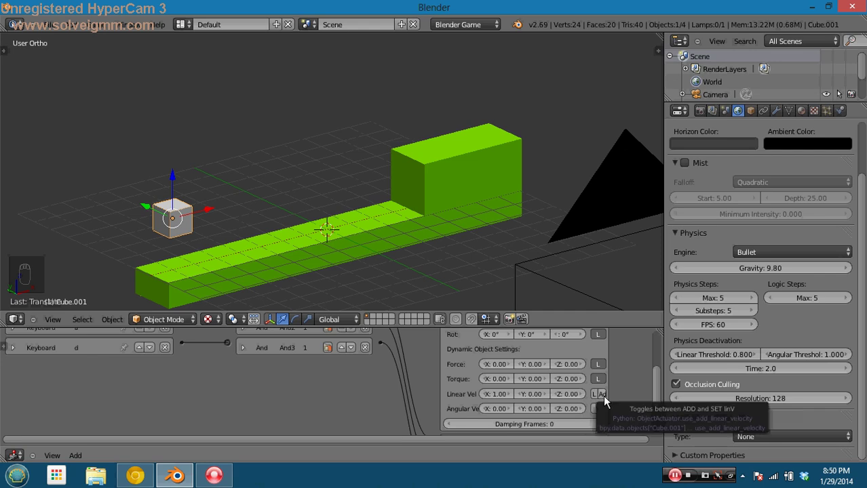
{"action": "key", "text": "p"}
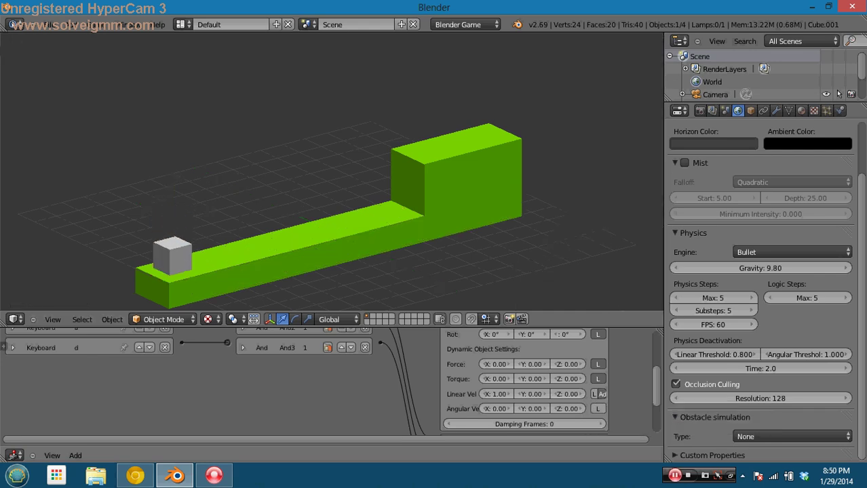
{"action": "key", "text": "d"}
{"action": "key", "text": "Escape"}
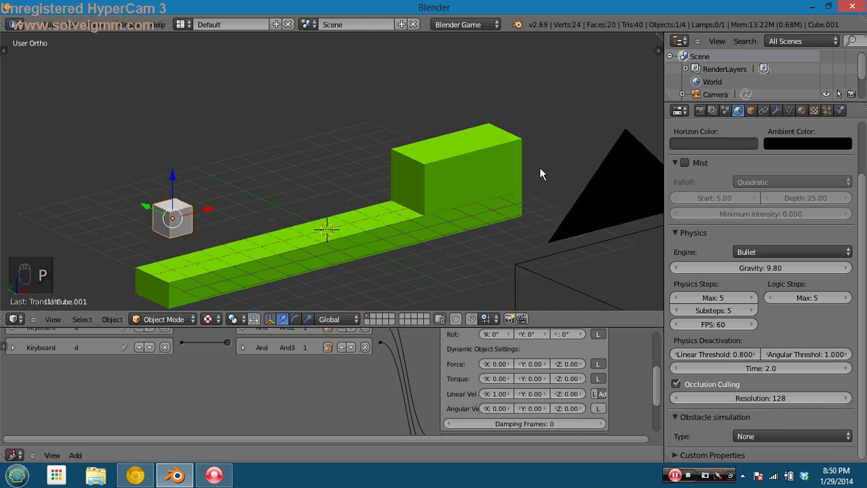
{"action": "key", "text": "Escape"}
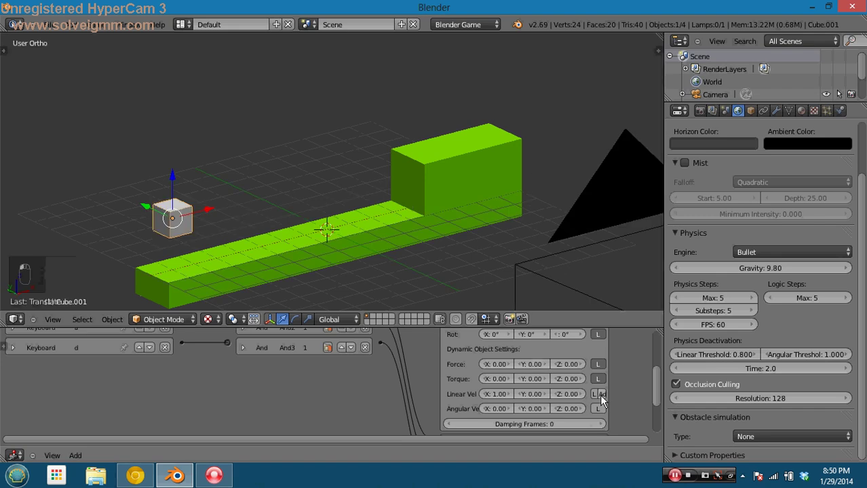
Reset the w motion actuator's X linear velocity to 0
{"action": "left_click", "coordinate": [496, 401]}
{"action": "key", "text": "Return"}
{"action": "scroll", "coordinate": [463, 405], "scroll_direction": "up", "scroll_amount": 1}
{"action": "scroll", "coordinate": [463, 404], "scroll_direction": "down", "scroll_amount": 1}
{"action": "scroll", "coordinate": [461, 405], "scroll_direction": "up", "scroll_amount": 1}
{"action": "scroll", "coordinate": [587, 400], "scroll_direction": "down", "scroll_amount": 2}
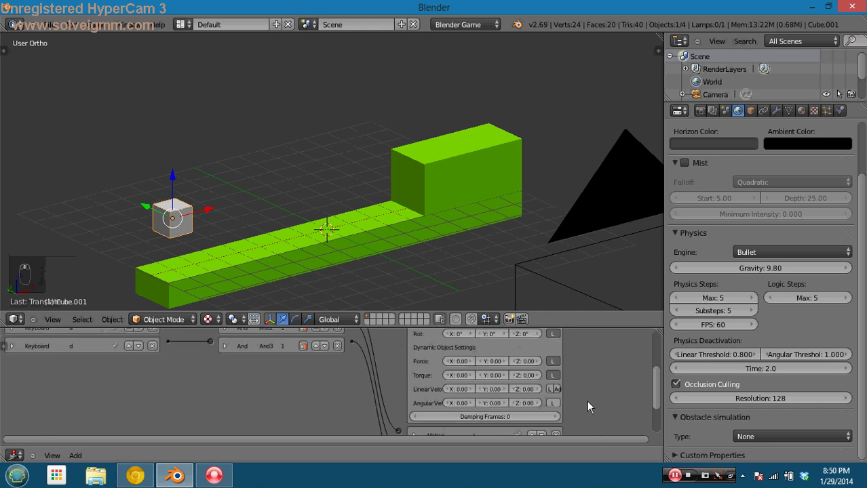
{"action": "scroll", "coordinate": [581, 401], "scroll_direction": "up", "scroll_amount": 1}
{"action": "scroll", "coordinate": [628, 392], "scroll_direction": "down", "scroll_amount": 1}
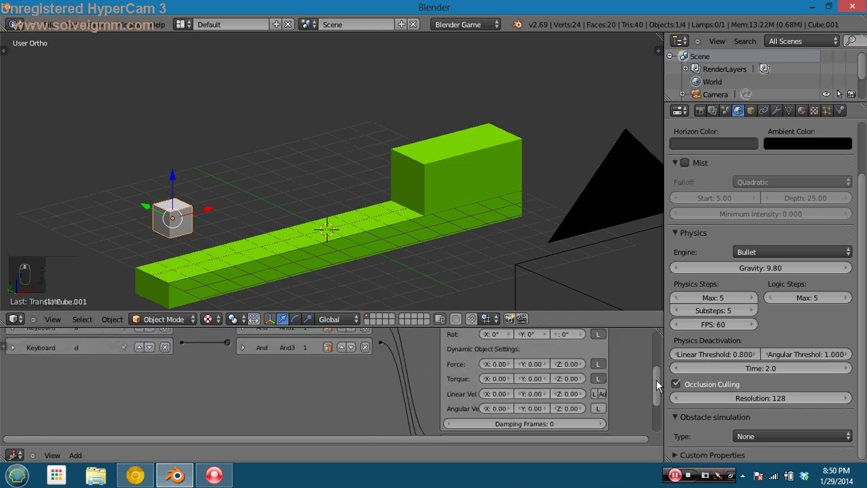
Try Servo Control as the w motion actuator's type, and settle on Character Motion
{"action": "left_click_drag", "start_coordinate": [654, 379], "coordinate": [652, 352]}
{"action": "left_click", "coordinate": [579, 374]}
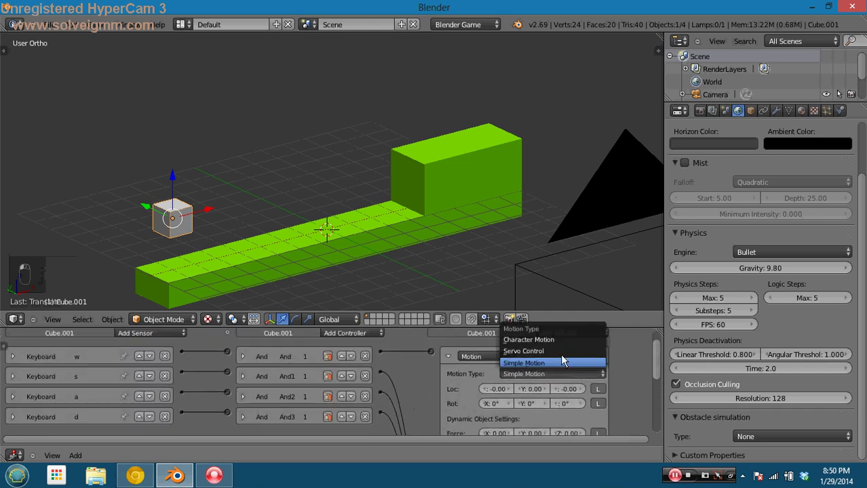
{"action": "left_click", "coordinate": [557, 351]}
{"action": "left_click", "coordinate": [557, 376]}
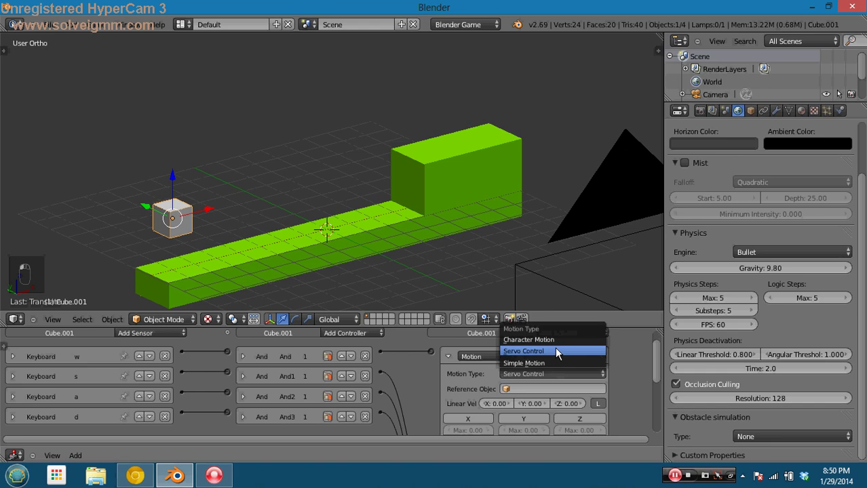
{"action": "left_click", "coordinate": [550, 338]}
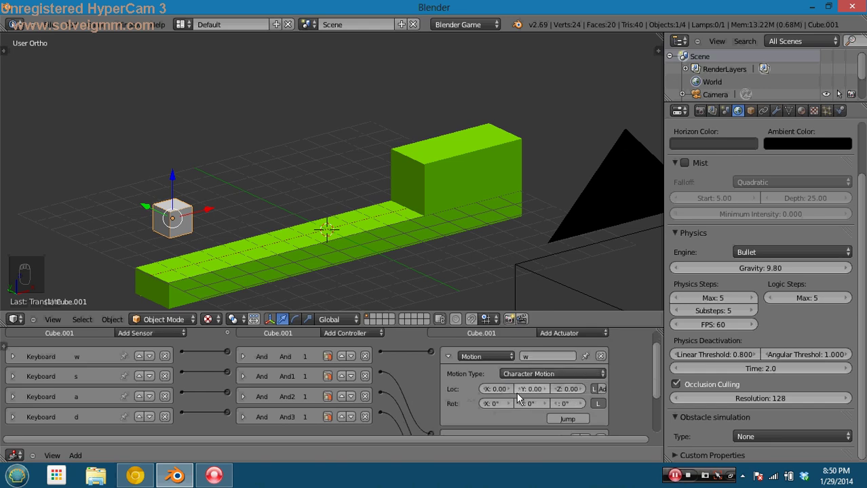
Set the w actuator's X location to 0.10 and test the cube's keyboard movement in the game preview
{"action": "key", "text": "p"}
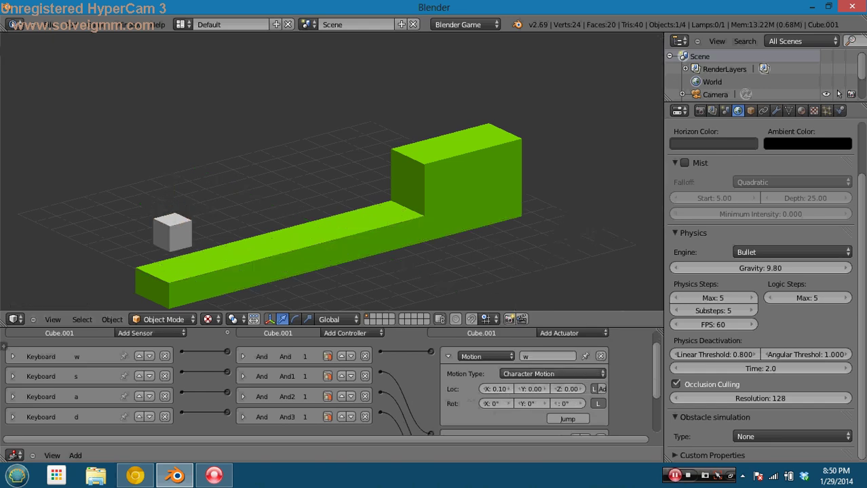
{"action": "key", "text": "w"}
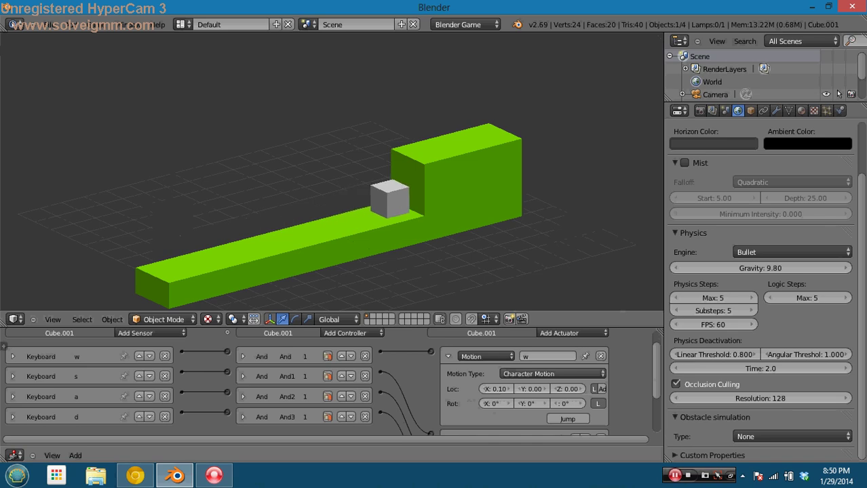
{"action": "key", "text": "s"}
{"action": "key", "text": "Escape"}
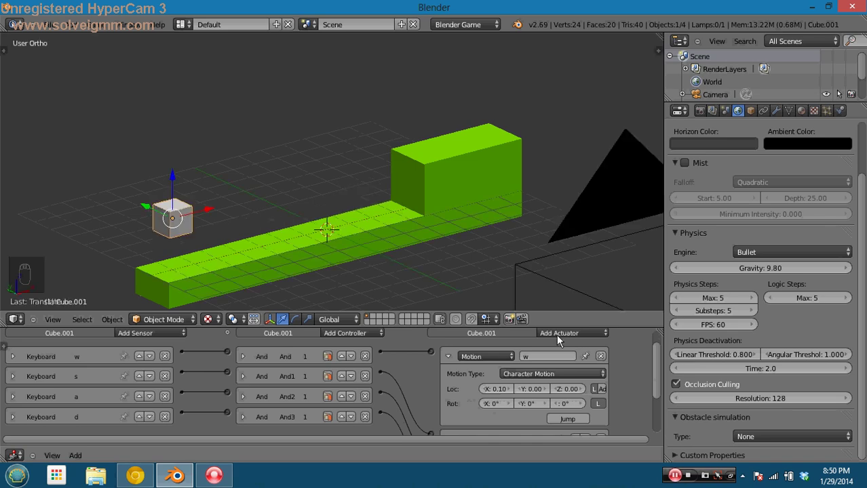
Reset the w actuator's X location to 0 and run the game preview briefly
{"action": "left_click", "coordinate": [484, 390]}
{"action": "key", "text": "p"}
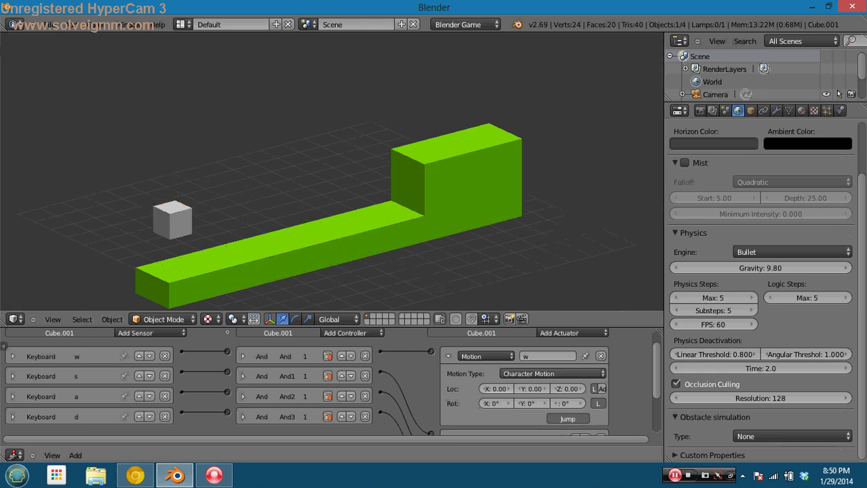
{"action": "key", "text": "Escape"}
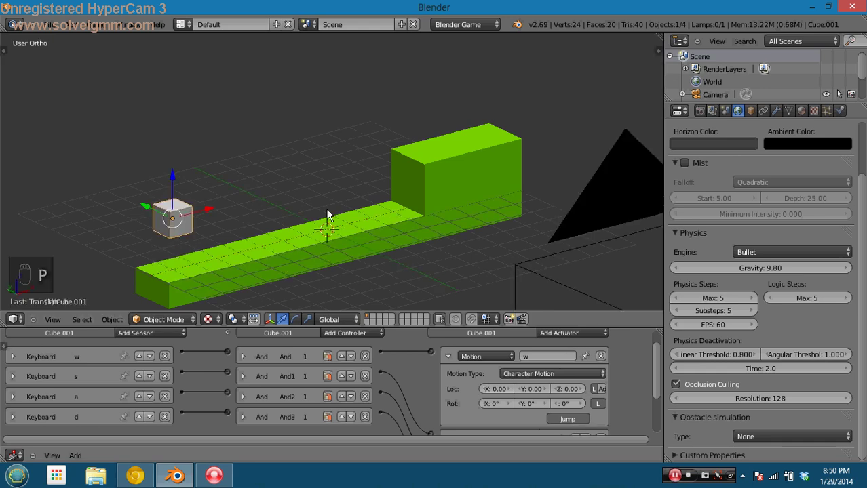
Change the cube's physics type from Dynamic to Character and try making it jump in the game preview
{"action": "left_click", "coordinate": [839, 111]}
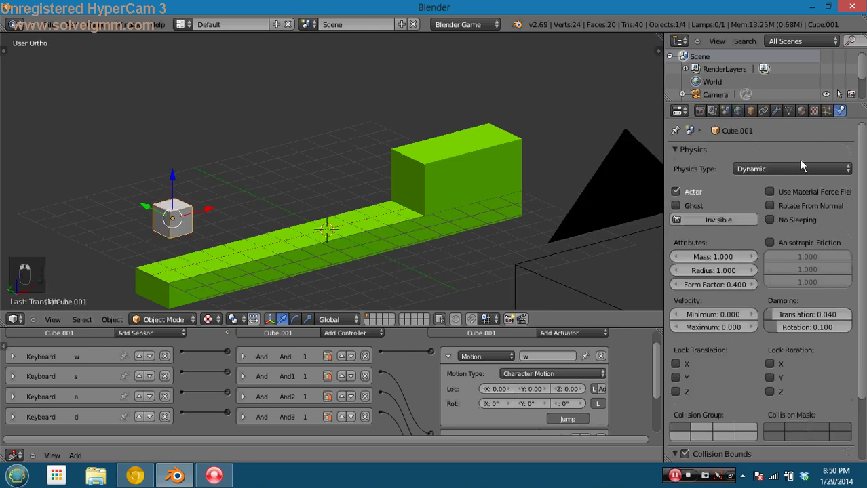
{"action": "left_click", "coordinate": [795, 170]}
{"action": "left_click", "coordinate": [783, 45]}
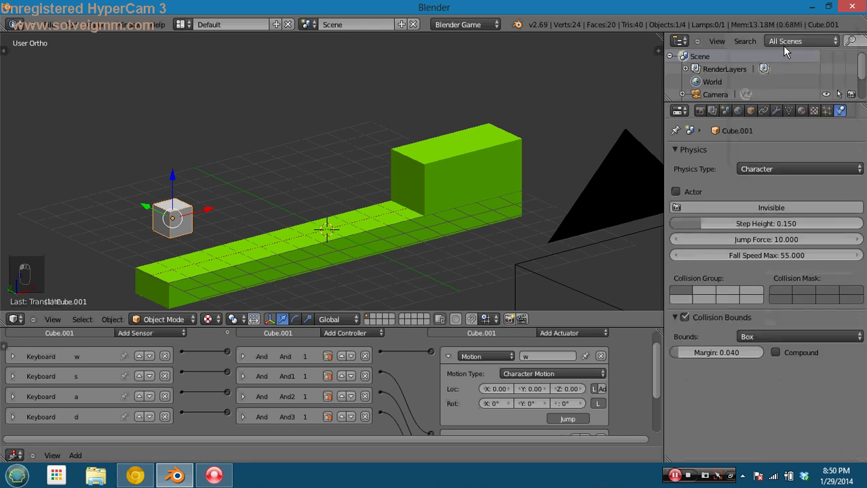
{"action": "key", "text": "p"}
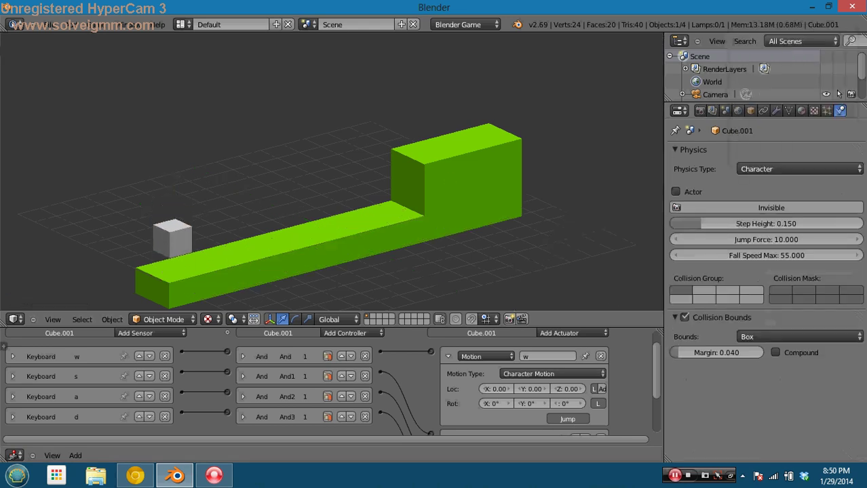
{"action": "key", "text": "space"}
{"action": "key", "text": "space"}
{"action": "key", "text": "Escape"}
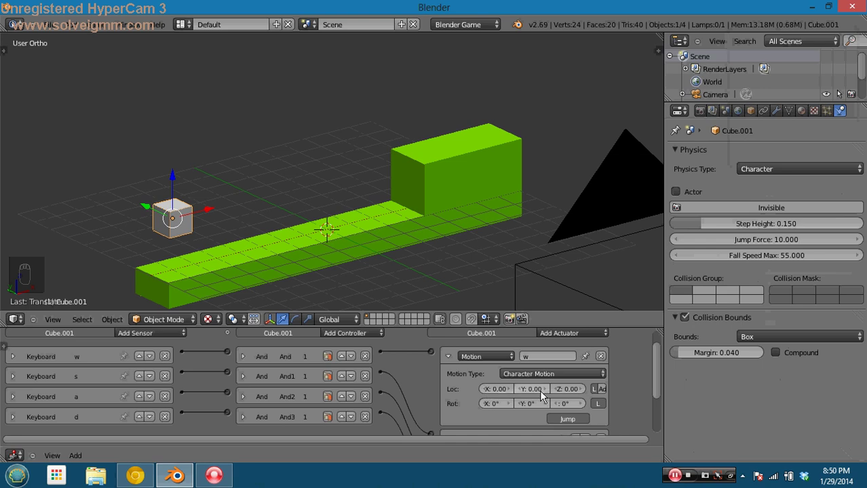
Set the w actuator's X location to 0.10 and test the Character-type cube's forward movement in the game preview
{"action": "left_click", "coordinate": [510, 389]}
{"action": "key", "text": "p"}
{"action": "key", "text": "w"}
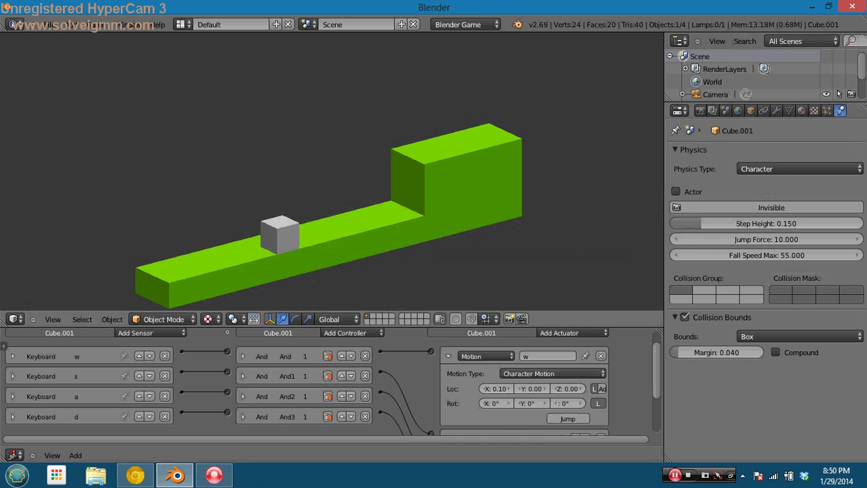
{"action": "key", "text": "w"}
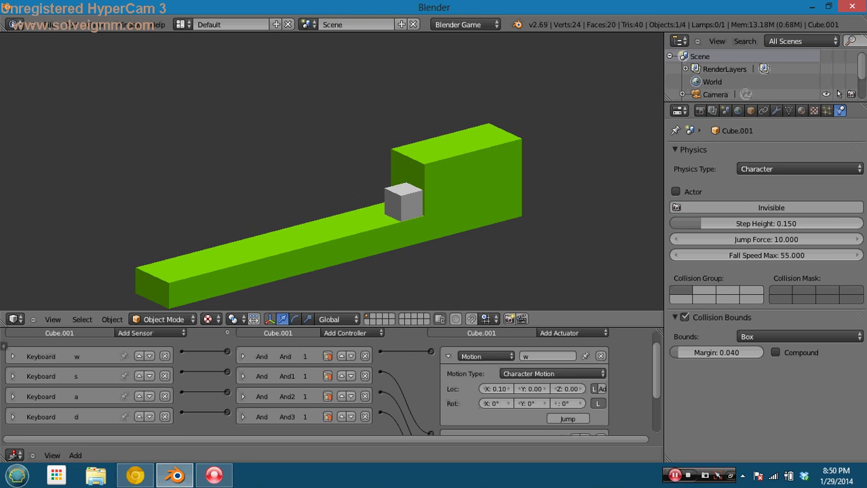
{"action": "key", "text": "Escape"}
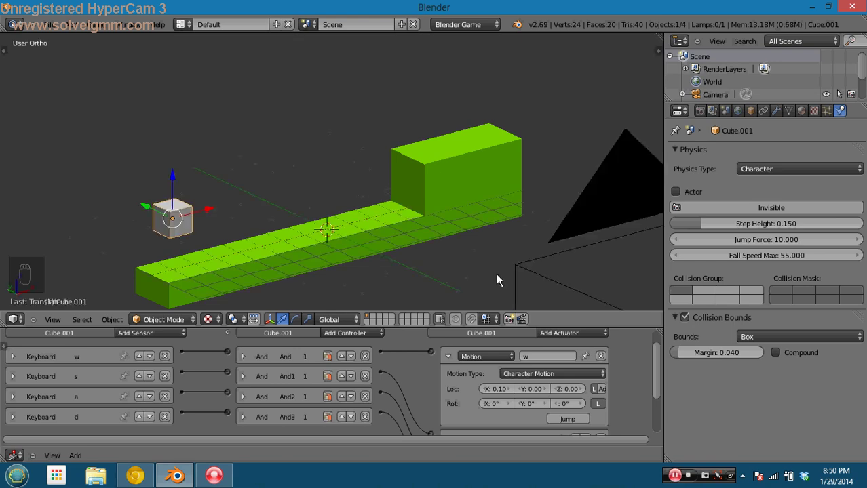
Enable Actor in the cube's physics settings and test its movement toward the raised step in the game preview
{"action": "left_click", "coordinate": [687, 188]}
{"action": "key", "text": "p"}
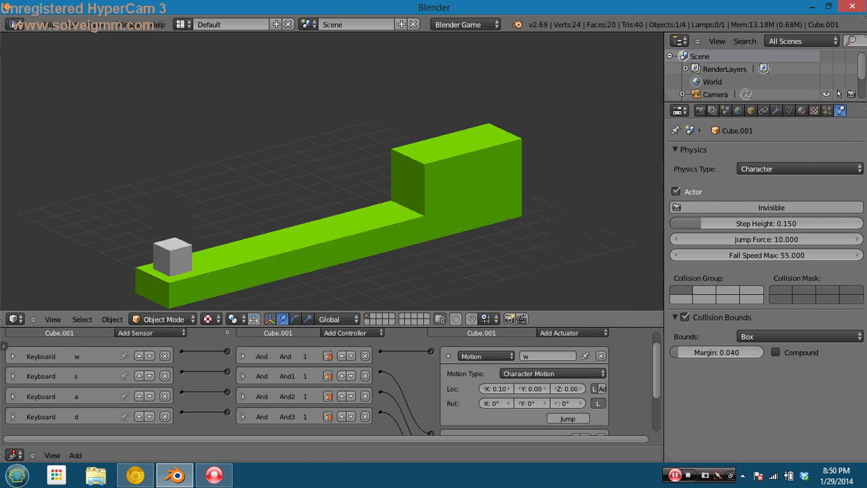
{"action": "key", "text": "w"}
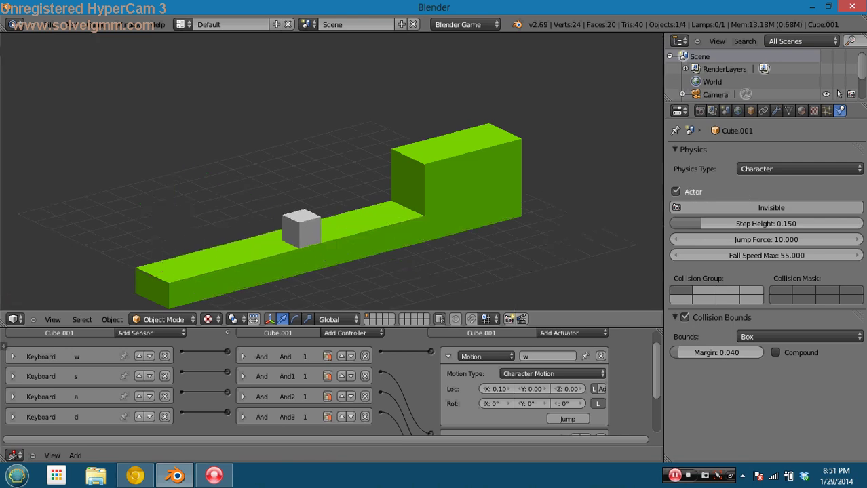
{"action": "key", "text": "w"}
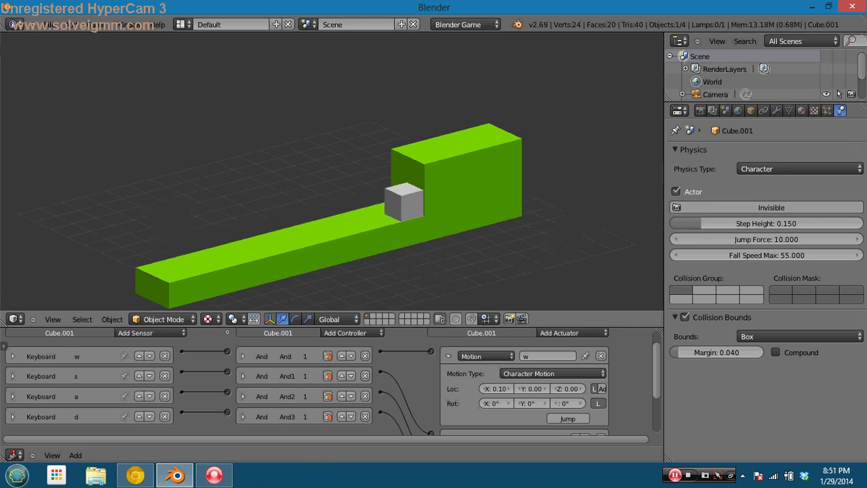
{"action": "key", "text": "Escape"}
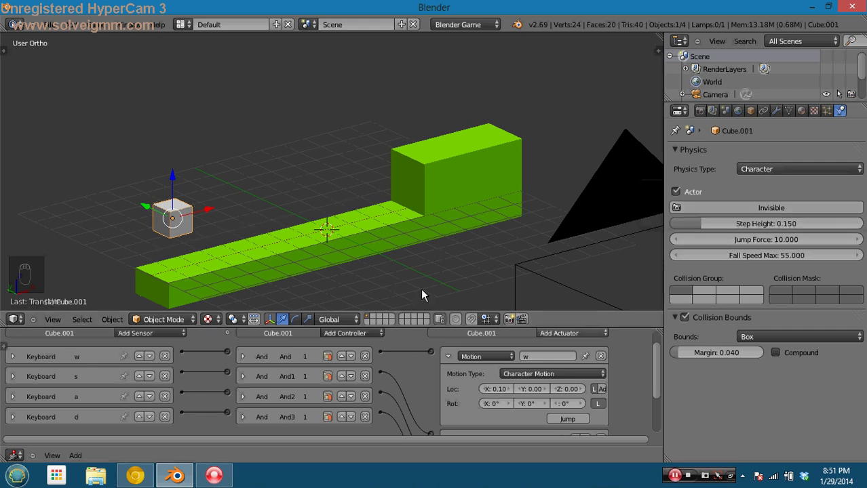
Collapse the w motion actuator and add an Always sensor to the cube
{"action": "left_click", "coordinate": [445, 355]}
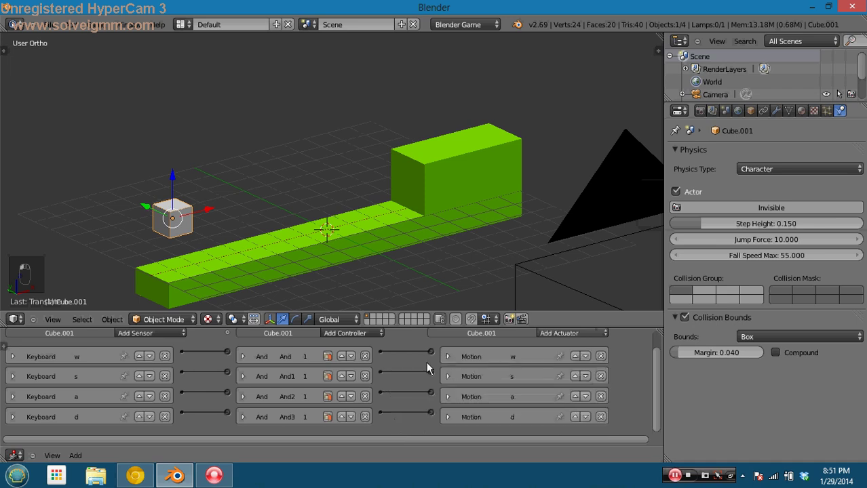
{"action": "scroll", "coordinate": [398, 366], "scroll_direction": "down", "scroll_amount": 4}
{"action": "left_click", "coordinate": [122, 346]}
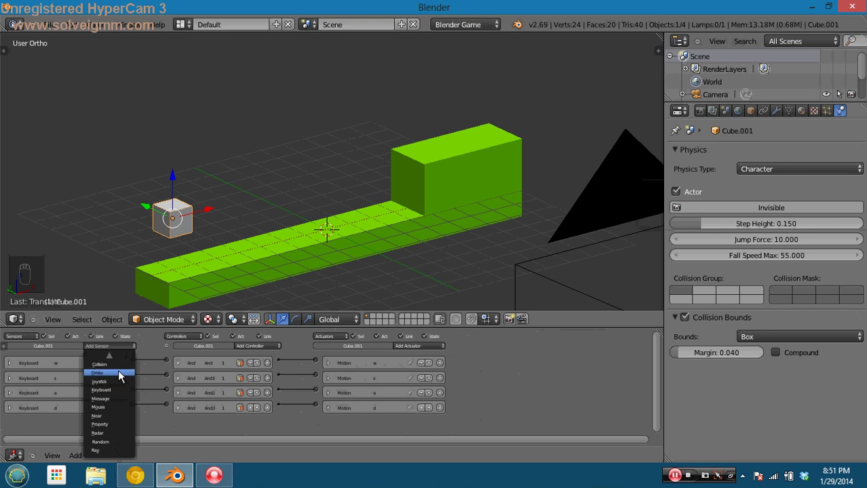
{"action": "left_click", "coordinate": [114, 363]}
{"action": "middle_click_drag", "start_coordinate": [116, 364], "coordinate": [196, 408], "text": "ctrl"}
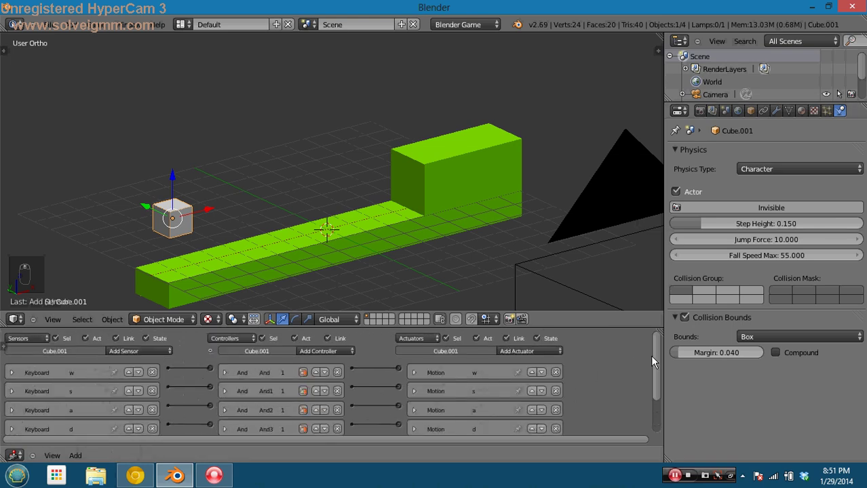
{"action": "scroll", "coordinate": [653, 367], "scroll_direction": "down", "scroll_amount": 2}
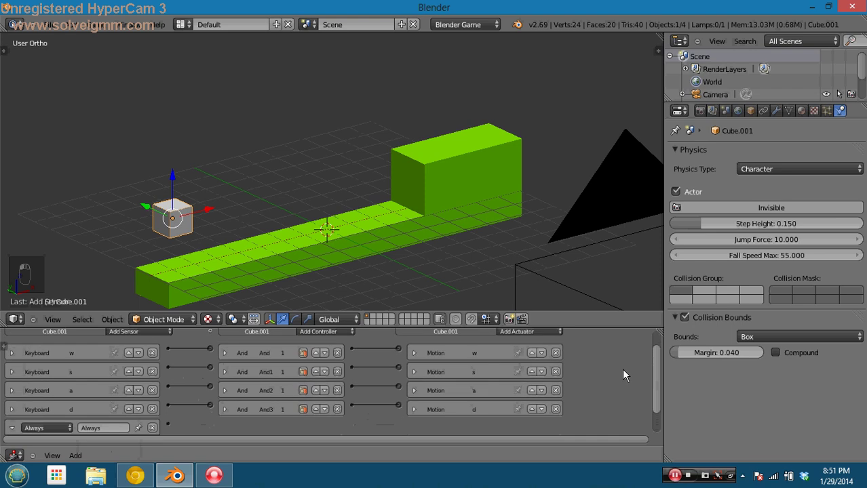
Add a Constraint actuator to the cube
{"action": "left_click", "coordinate": [548, 331]}
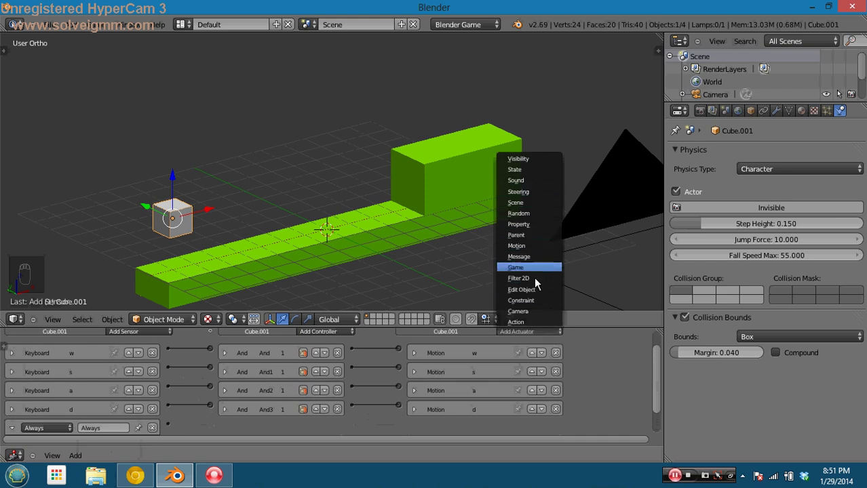
{"action": "left_click", "coordinate": [534, 300]}
{"action": "left_click_drag", "start_coordinate": [656, 354], "coordinate": [614, 390]}
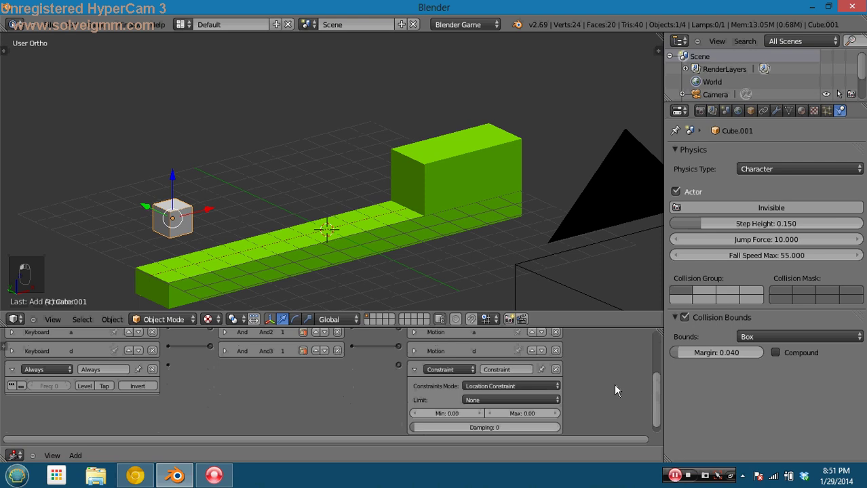
Link the Always sensor to the Constraint actuator through an And controller, and pulse the sensor at a frequency of 100
{"action": "left_click_drag", "start_coordinate": [265, 374], "coordinate": [168, 365]}
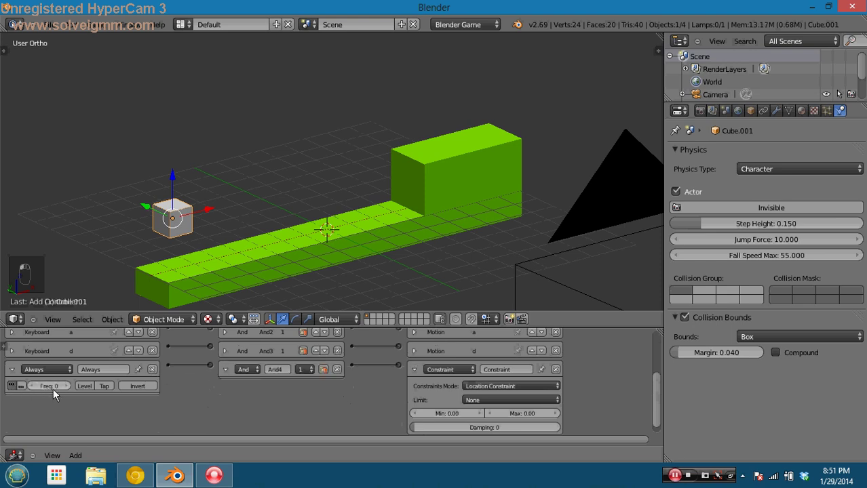
{"action": "left_click", "coordinate": [50, 386]}
{"action": "type", "text": "100"}
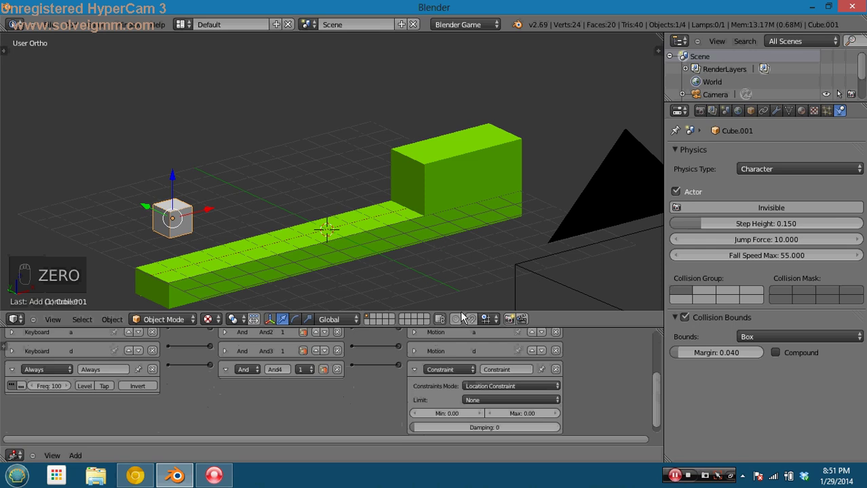
Keep the Constraint actuator in Location Constraint mode and set its limit to Loc Y
{"action": "left_click", "coordinate": [485, 386]}
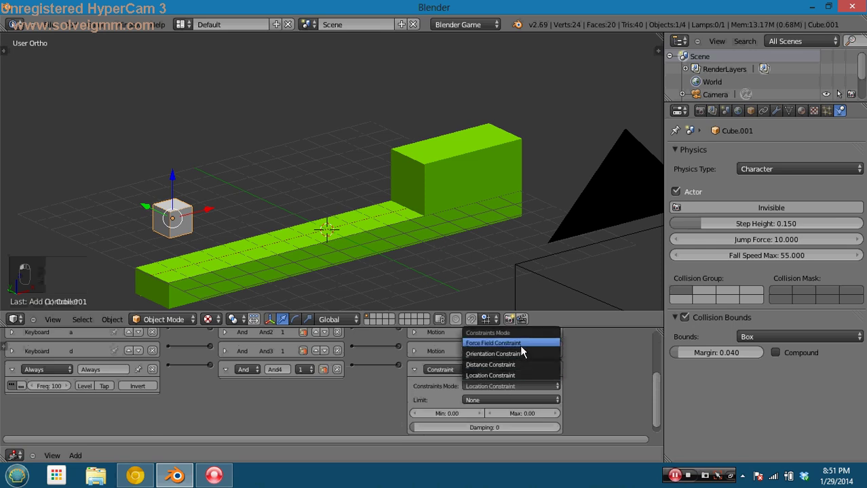
{"action": "left_click", "coordinate": [465, 385]}
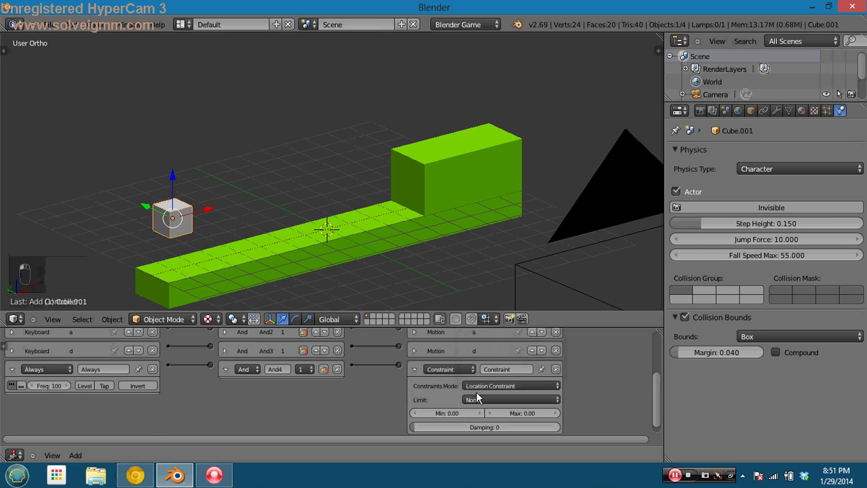
{"action": "left_click", "coordinate": [477, 396]}
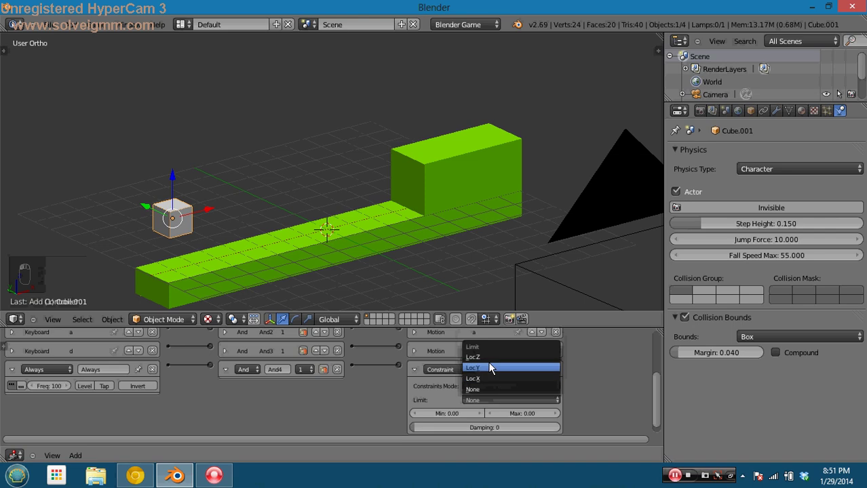
{"action": "left_click", "coordinate": [489, 365]}
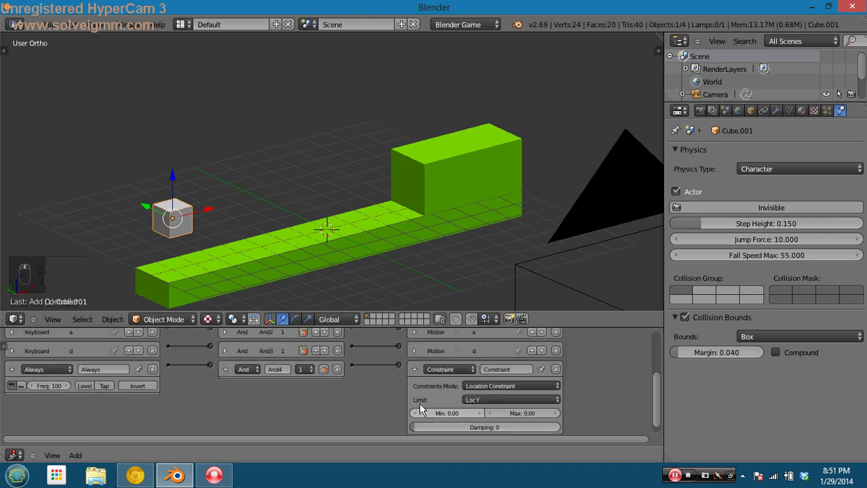
Run the game and drive the cube along the slab to the raised block to test the Loc Y constraint
{"action": "key", "text": "p"}
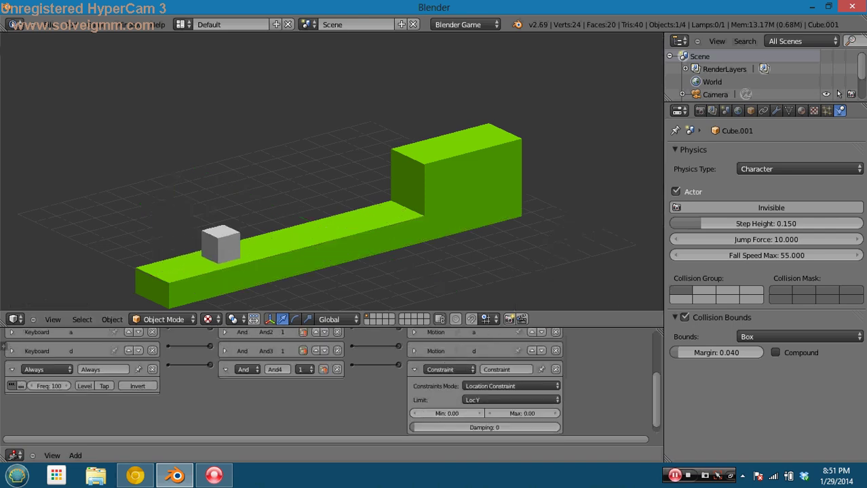
{"action": "key", "text": "d"}
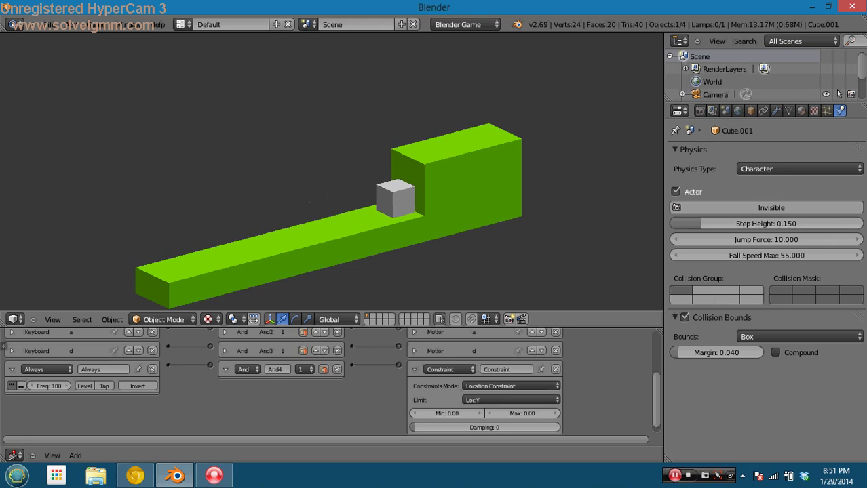
{"action": "key", "text": "Escape"}
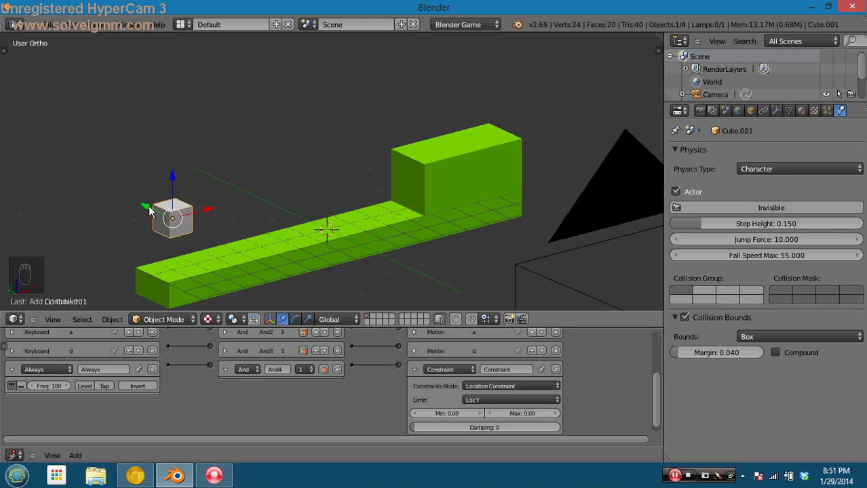
Move the cube off the slab along the Y axis and run the game to test whether the constraint pulls it back
{"action": "key", "text": "p"}
{"action": "key", "text": "d"}
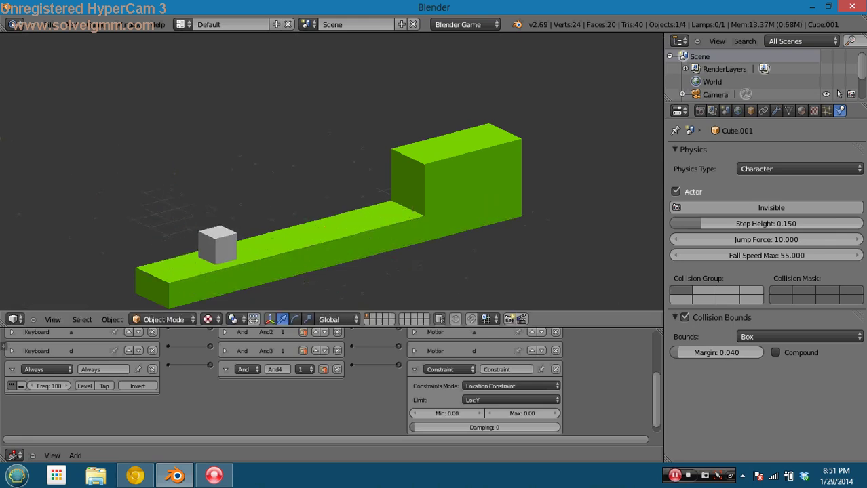
{"action": "key", "text": "Escape"}
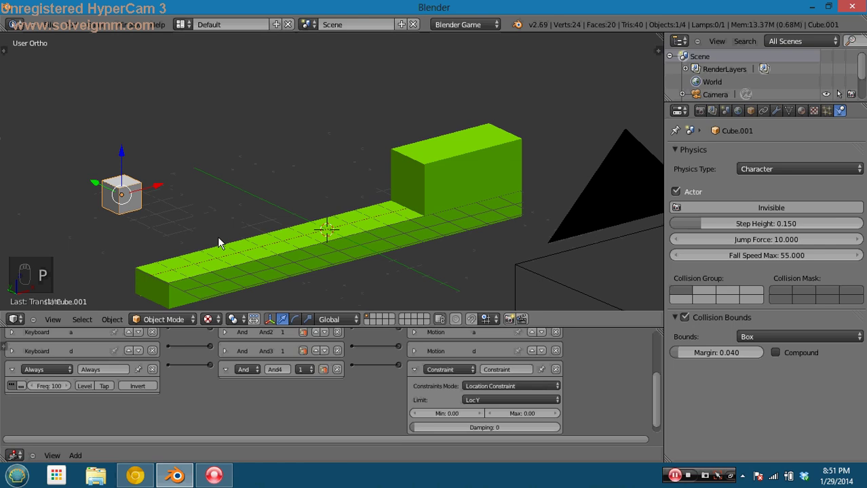
Set the Always sensor's frequency to 0 and turn off its pulse mode
{"action": "left_click", "coordinate": [43, 386]}
{"action": "type", "text": "0"}
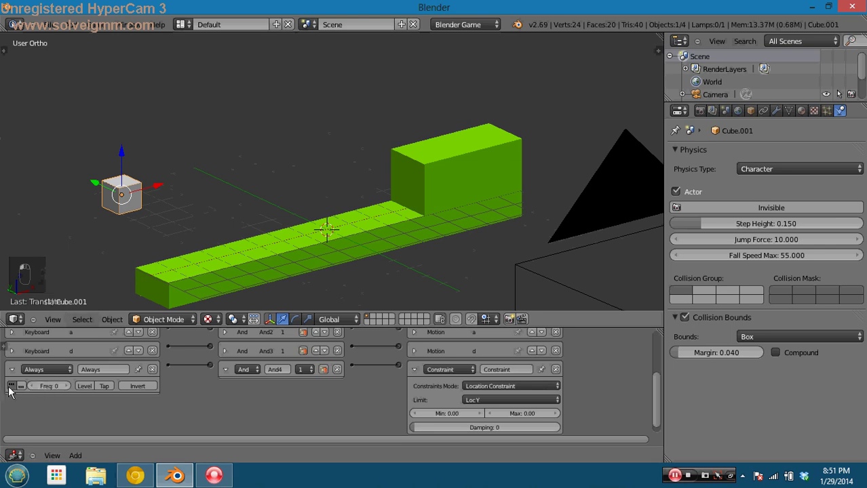
{"action": "key", "text": "Return"}
Run the game and drive the cube to the raised block to test the constraint without sensor pulsing
{"action": "key", "text": "p"}
{"action": "key", "text": "d"}
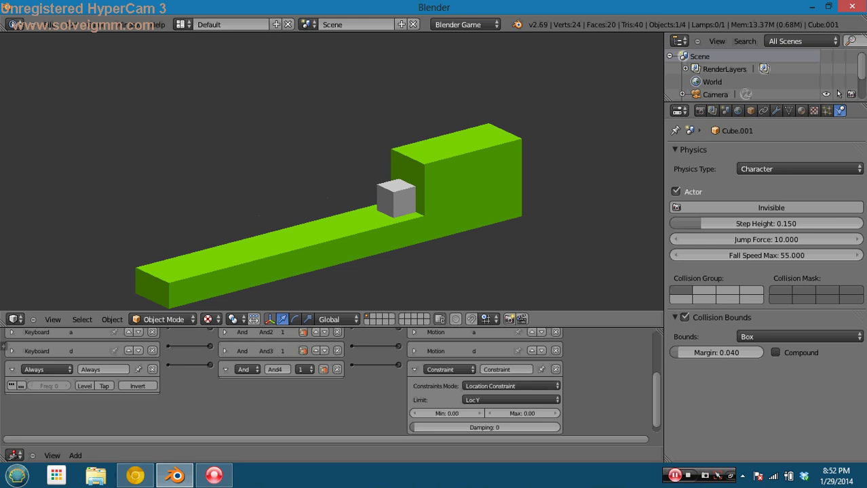
{"action": "key", "text": "Escape"}
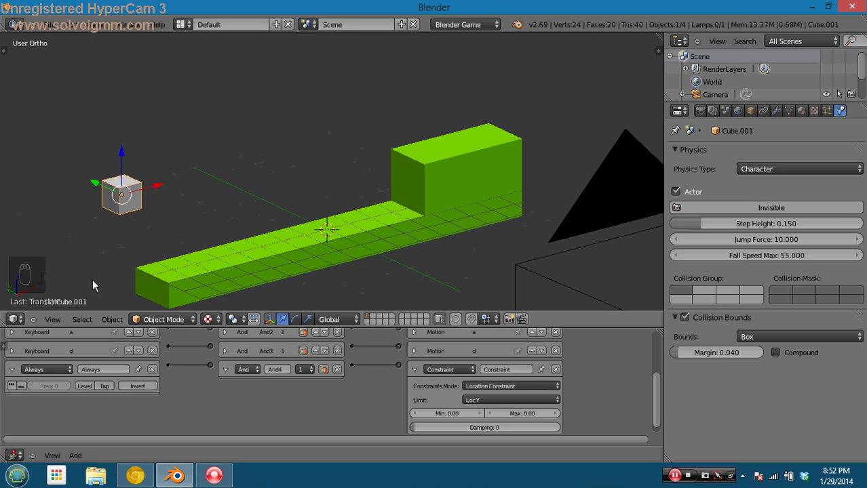
Collapse the Always sensor, its And controller and the Constraint actuator
{"action": "left_click", "coordinate": [13, 371]}
{"action": "left_click", "coordinate": [225, 370]}
{"action": "left_click", "coordinate": [414, 370]}
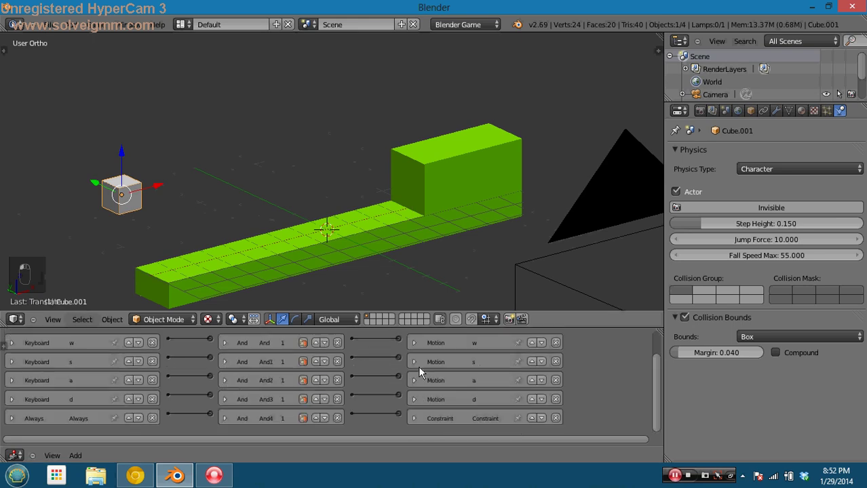
{"action": "scroll", "coordinate": [186, 387], "scroll_direction": "up", "scroll_amount": 1}
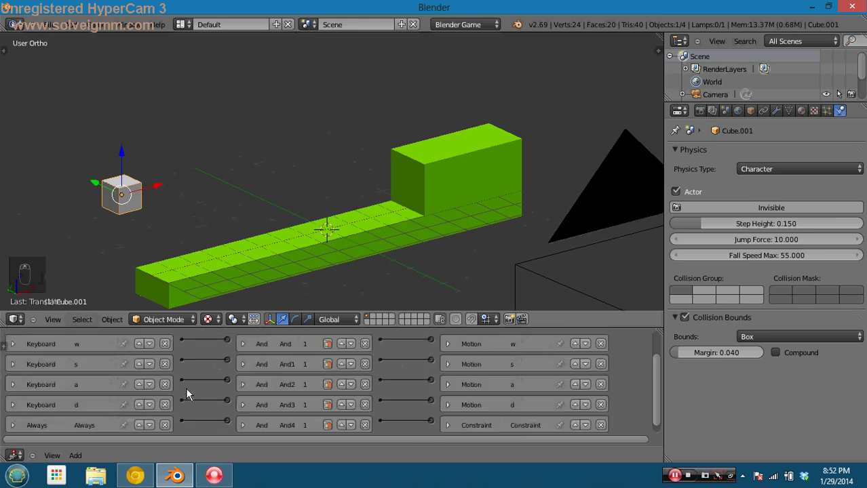
{"action": "scroll", "coordinate": [186, 391], "scroll_direction": "down", "scroll_amount": 1}
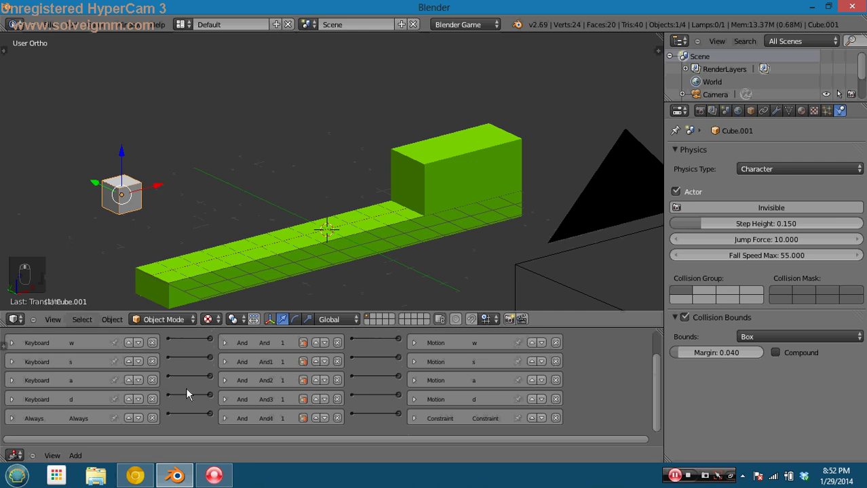
Set the w Character Motion actuator's X location to 0
{"action": "left_click", "coordinate": [412, 343]}
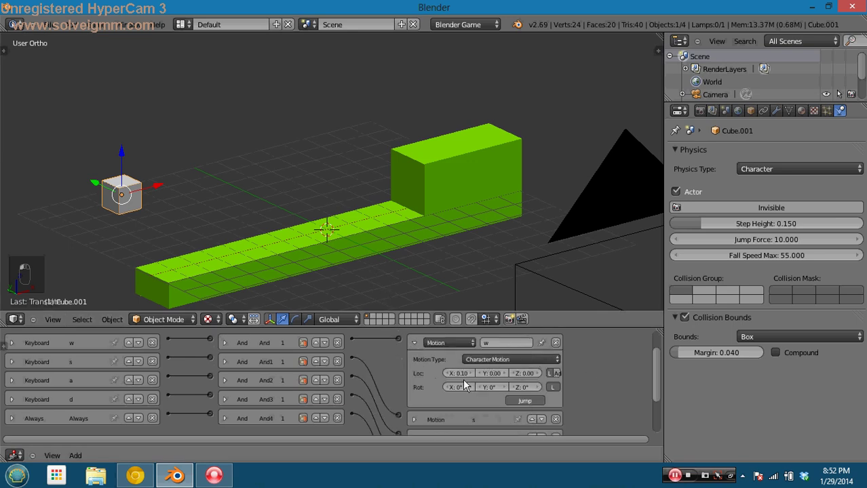
{"action": "left_click", "coordinate": [465, 375]}
{"action": "type", "text": "0"}
{"action": "left_click", "coordinate": [569, 384]}
Run the game to test the cube's w motion, and collapse the w actuator
{"action": "key", "text": "p"}
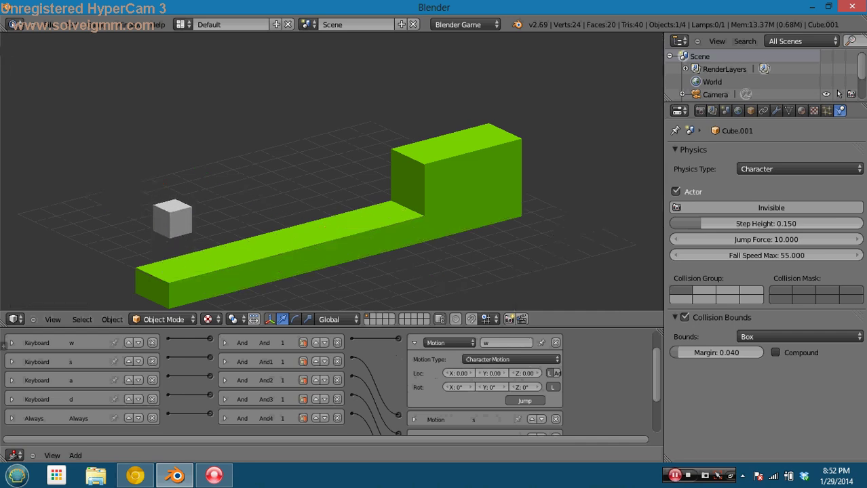
{"action": "key", "text": "w"}
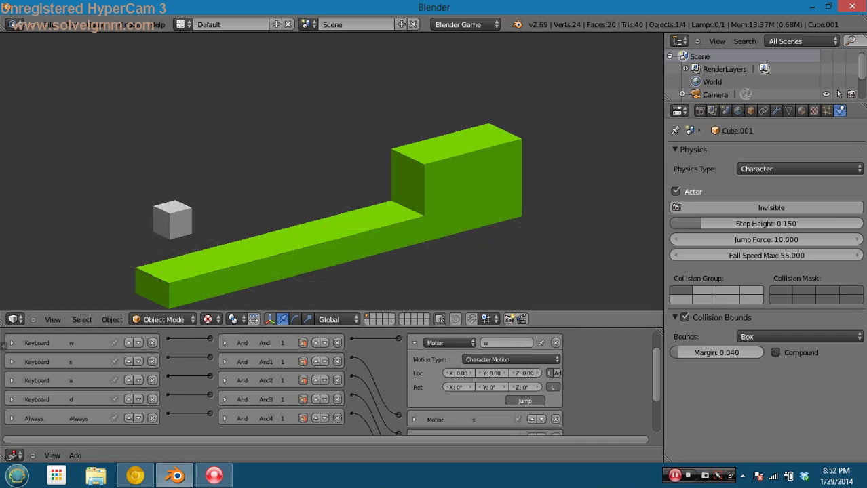
{"action": "key", "text": "Escape"}
{"action": "left_click", "coordinate": [415, 343]}
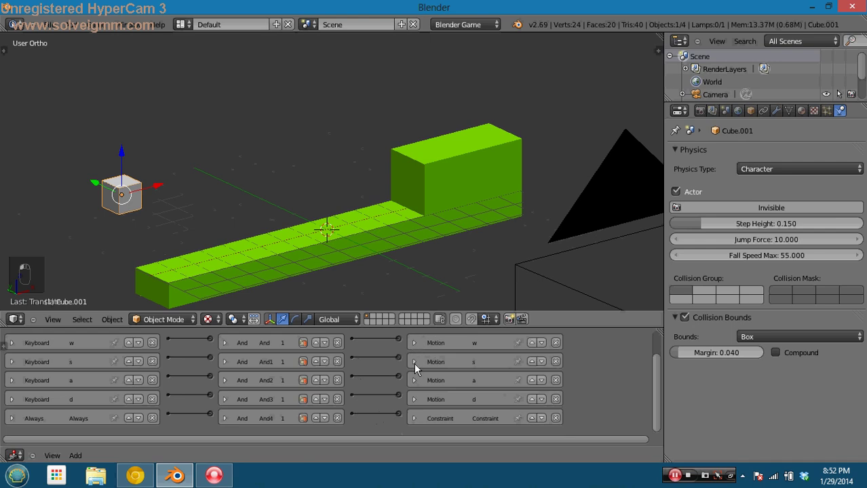
{"action": "left_click", "coordinate": [414, 362]}
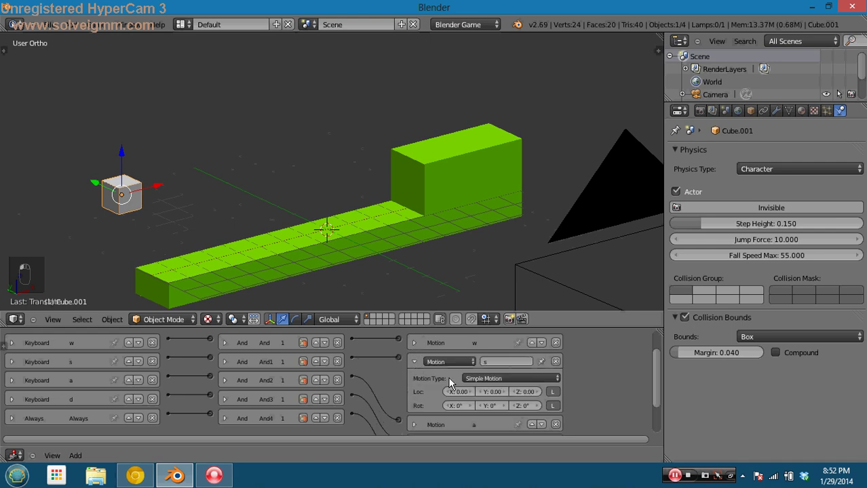
{"action": "left_click", "coordinate": [414, 362]}
{"action": "left_click", "coordinate": [414, 363]}
{"action": "left_click", "coordinate": [414, 362]}
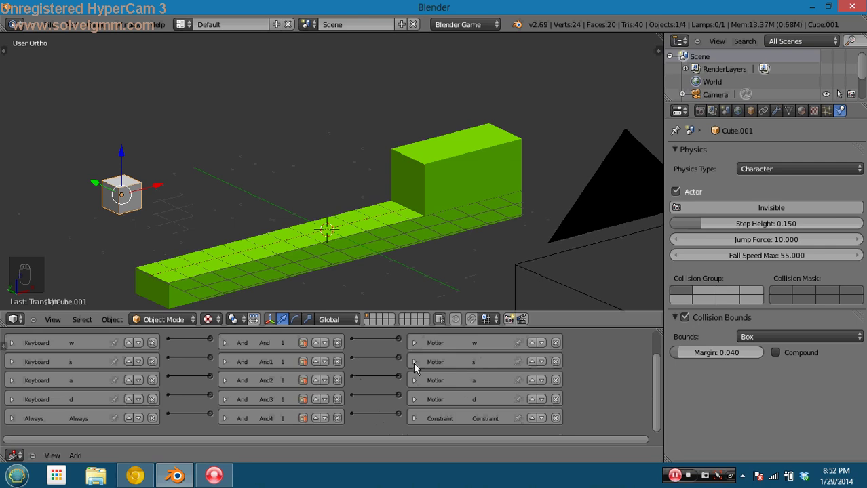
Switch the a motion actuator to Character Motion and set its X location to -0.10
{"action": "left_click", "coordinate": [414, 380]}
{"action": "left_click", "coordinate": [466, 398]}
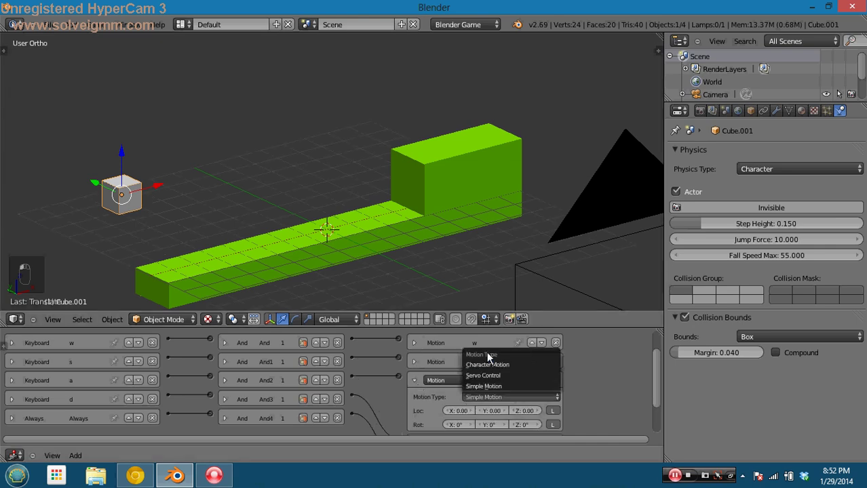
{"action": "left_click", "coordinate": [489, 364]}
{"action": "left_click", "coordinate": [452, 410]}
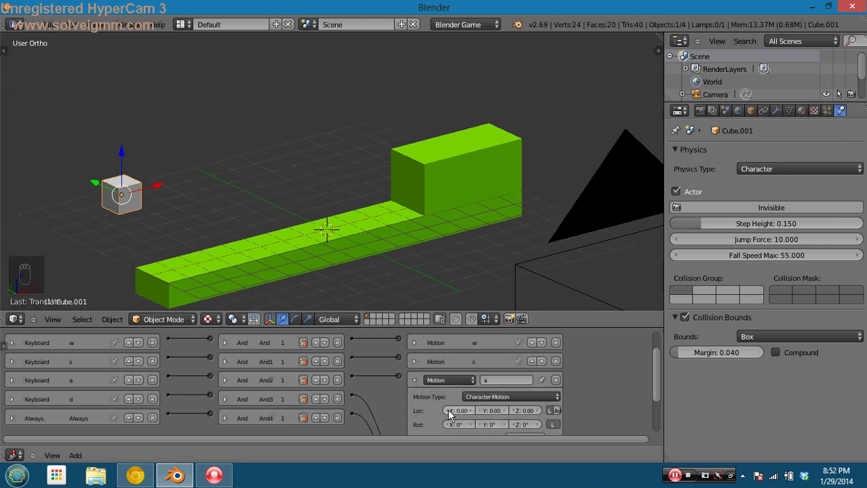
Clear the cube's location to the origin and raise it just above the slab
{"action": "key", "text": "alt+g"}
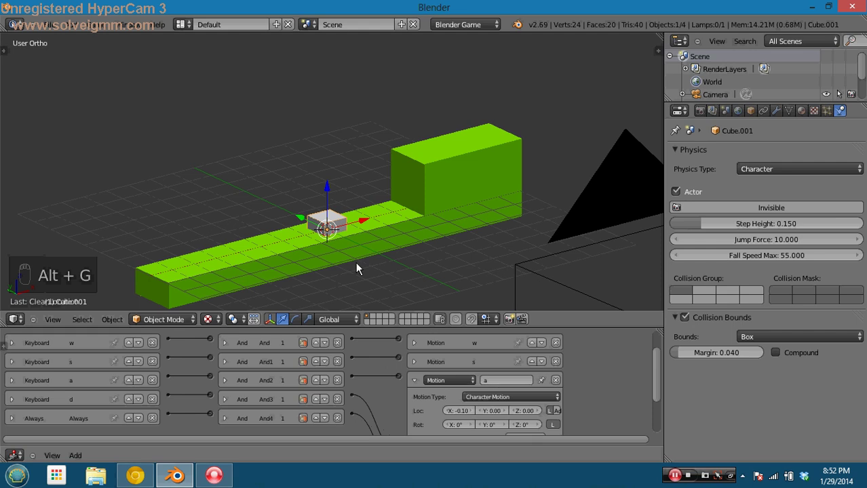
{"action": "key", "text": "p"}
{"action": "key", "text": "Escape"}
{"action": "key", "text": "g"}
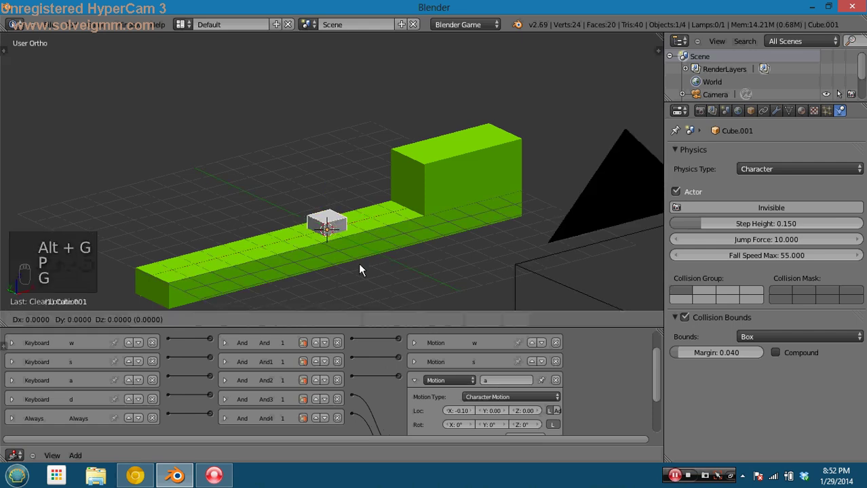
{"action": "left_click", "coordinate": [359, 242]}
Run the game to test the cube's a motion, and collapse the a actuator
{"action": "key", "text": "p"}
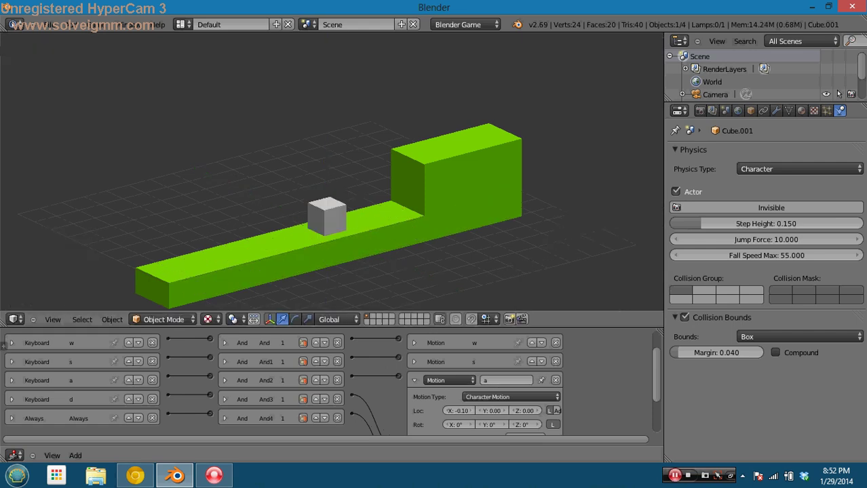
{"action": "key", "text": "a"}
{"action": "key", "text": "Escape"}
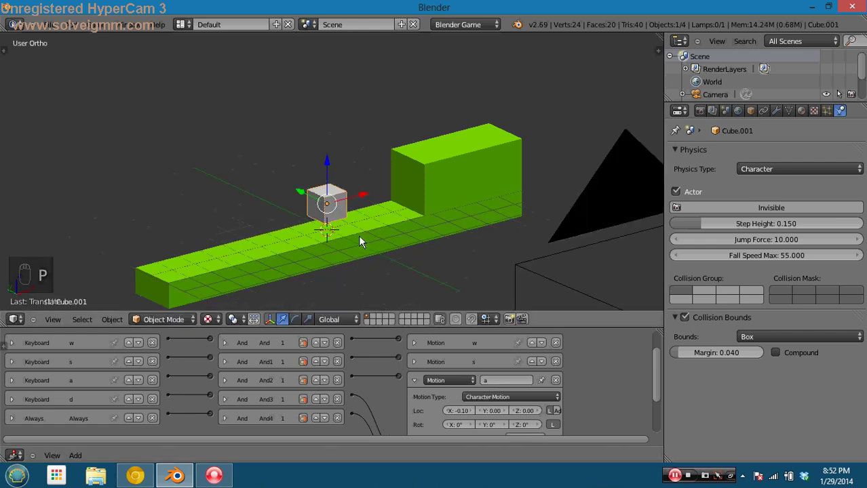
{"action": "left_click", "coordinate": [413, 380]}
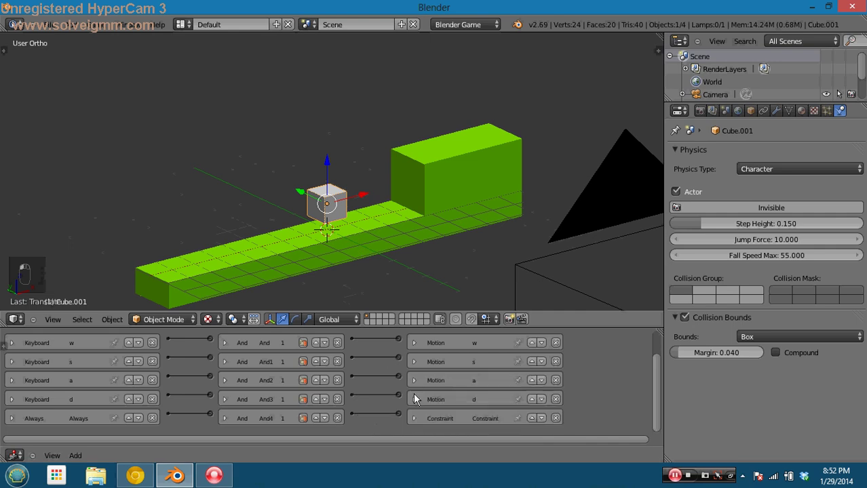
Set the d Simple Motion actuator's X location to 0.10
{"action": "left_click", "coordinate": [414, 399]}
{"action": "scroll", "coordinate": [589, 393], "scroll_direction": "down", "scroll_amount": 2}
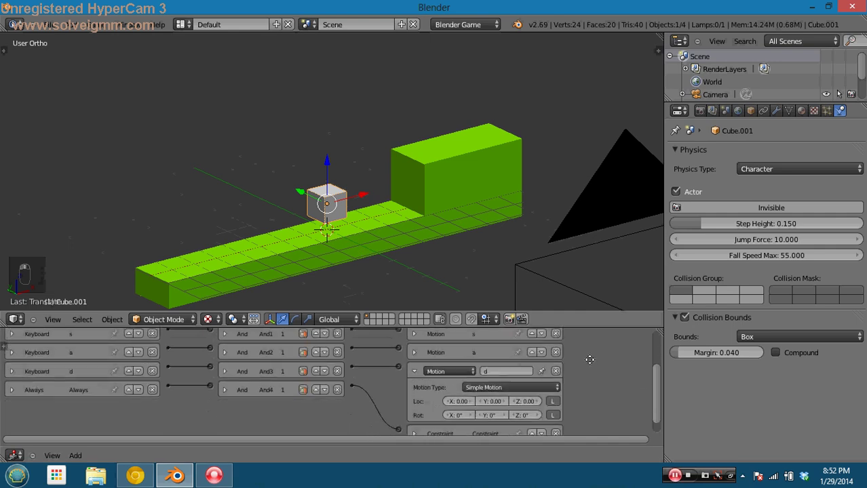
{"action": "left_click", "coordinate": [474, 398]}
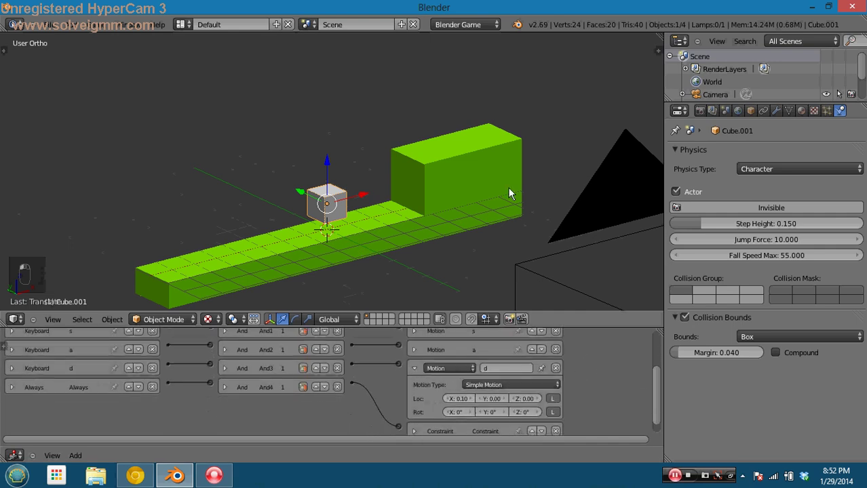
Run the game from the camera view, moving the cube both ways and jumping it against the raised block
{"action": "key", "text": "KP_0"}
{"action": "key", "text": "a"}
{"action": "key", "text": "d"}
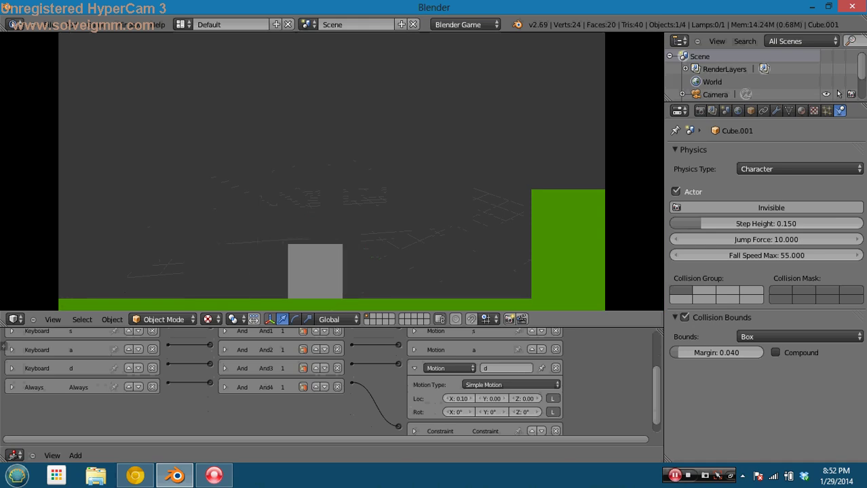
{"action": "key", "text": "w"}
{"action": "key", "text": "d"}
{"action": "key", "text": "d"}
{"action": "key", "text": "w"}
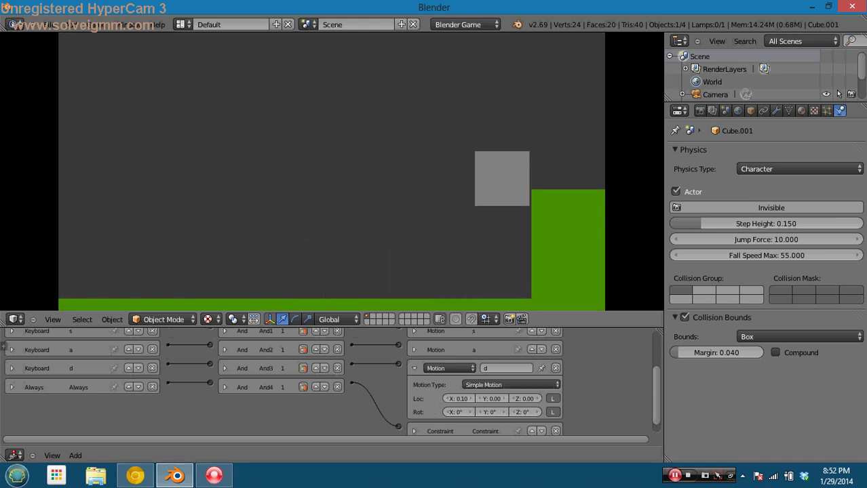
{"action": "key", "text": "a"}
{"action": "key", "text": "Escape"}
Edit the slab mesh and lower the raised block's top face along Z to make a shallower step
{"action": "right_click", "coordinate": [551, 207]}
{"action": "key", "text": "Tab"}
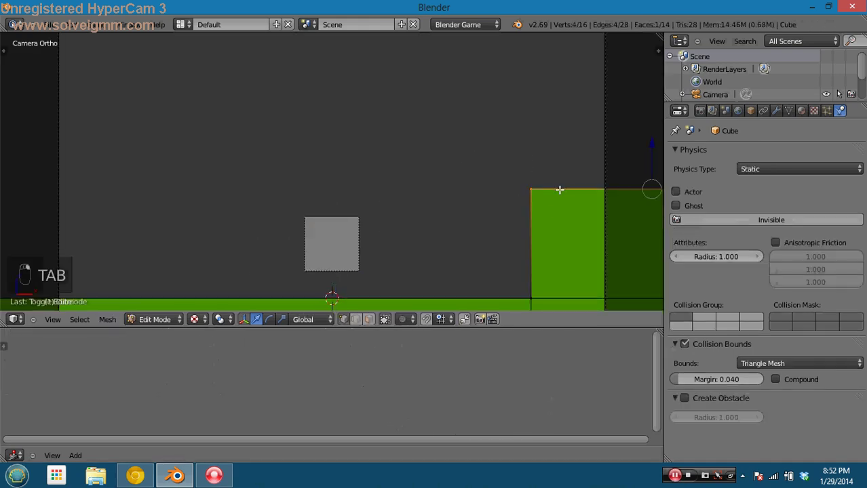
{"action": "key", "text": "z"}
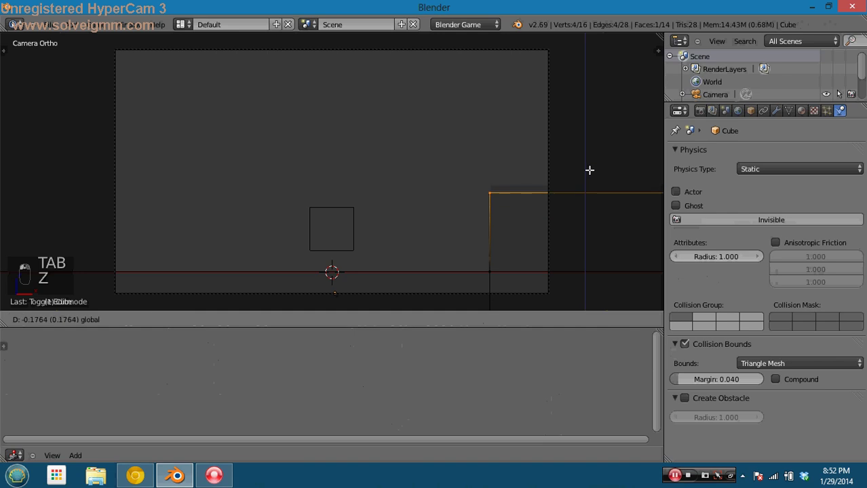
{"action": "left_click", "coordinate": [589, 193]}
{"action": "key", "text": "z"}
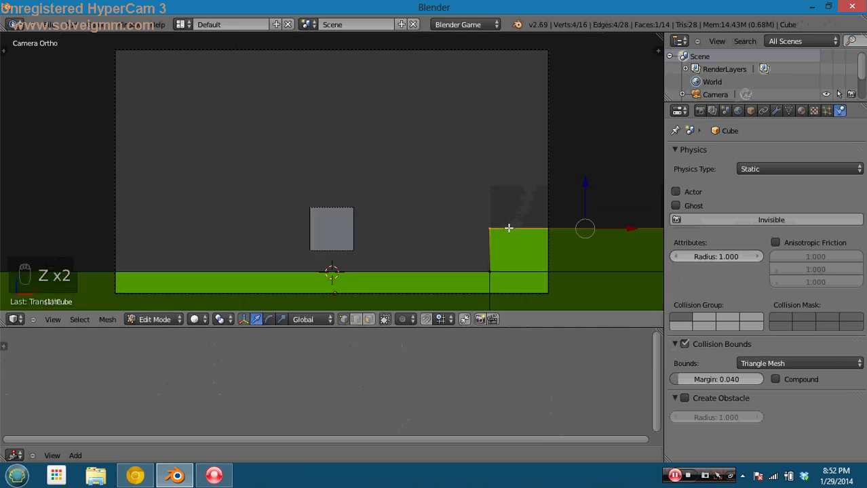
Add two evenly spaced vertical loop cuts through the slab's raised block in wireframe view
{"action": "key", "text": "z"}
{"action": "scroll", "coordinate": [509, 228], "scroll_direction": "down", "scroll_amount": 3}
{"action": "key", "text": "b"}
{"action": "left_click_drag", "start_coordinate": [414, 200], "coordinate": [402, 226]}
{"action": "key", "text": "a"}
{"action": "key", "text": "ctrl+r"}
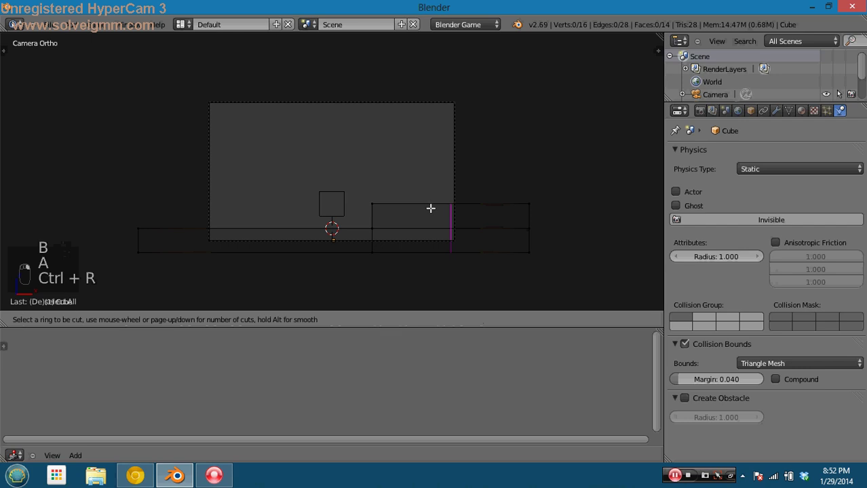
{"action": "scroll", "coordinate": [428, 206], "scroll_direction": "up", "scroll_amount": 1}
{"action": "left_click", "coordinate": [427, 207]}
{"action": "left_click", "coordinate": [428, 205]}
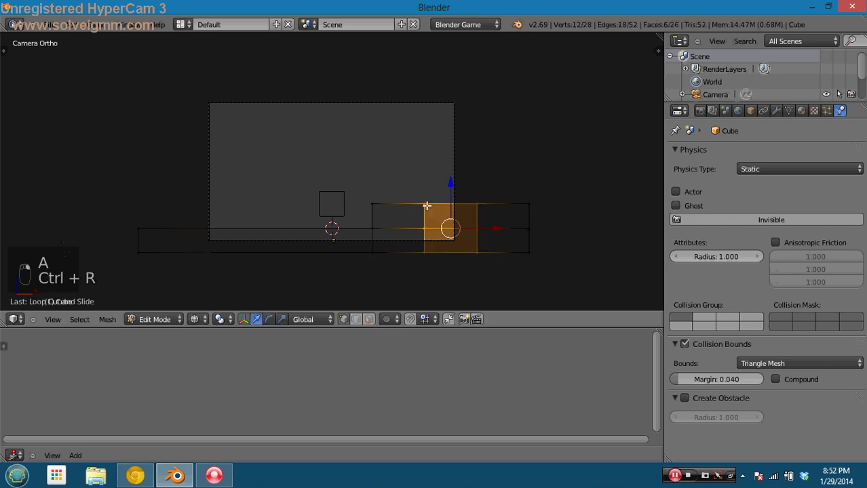
{"action": "key", "text": "b"}
{"action": "left_click_drag", "start_coordinate": [424, 236], "coordinate": [555, 162]}
{"action": "key", "text": "g"}
{"action": "right_click", "coordinate": [555, 161]}
{"action": "right_click", "coordinate": [475, 196]}
{"action": "right_click", "coordinate": [428, 205]}
Extrude the raised block's top faces beyond the first loop cut upward to form a second step
{"action": "key", "text": "b"}
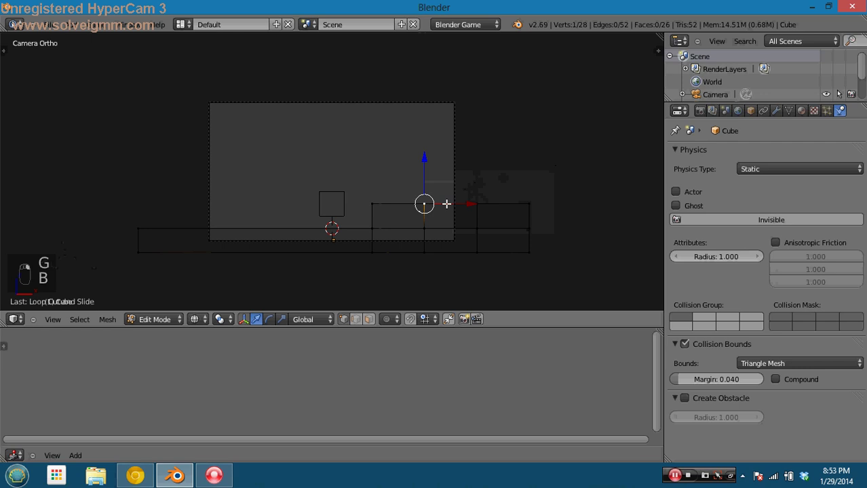
{"action": "left_click_drag", "start_coordinate": [418, 212], "coordinate": [565, 163]}
{"action": "key", "text": "e"}
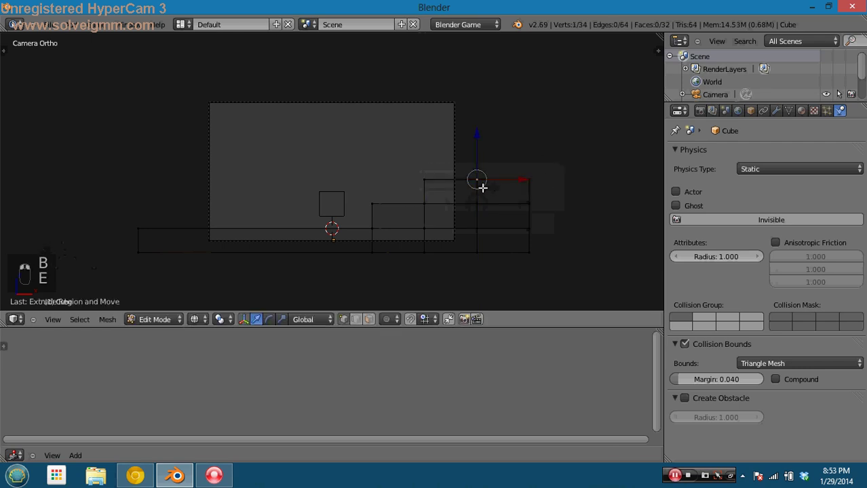
Extrude the raised block's top faces beyond the second loop cut upward to form a third step
{"action": "key", "text": "b"}
{"action": "left_click_drag", "start_coordinate": [475, 190], "coordinate": [545, 145]}
{"action": "key", "text": "e"}
{"action": "left_click", "coordinate": [558, 121]}
{"action": "key", "text": "a"}
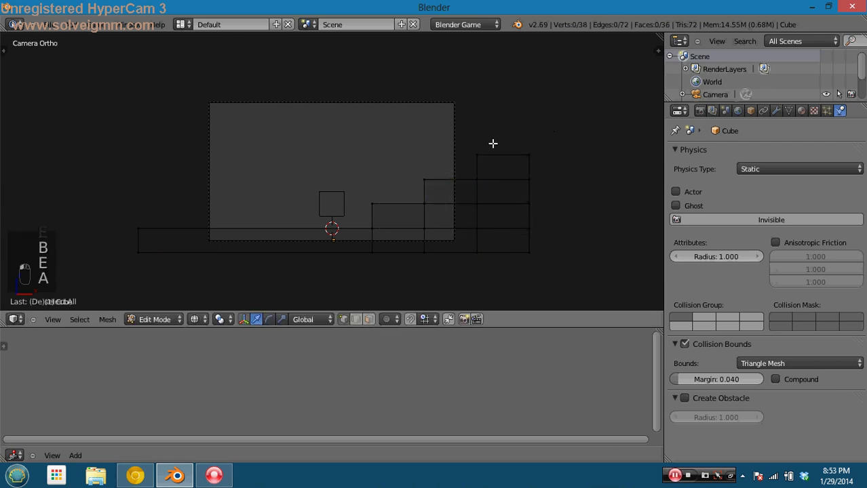
Return the stair mesh to solid shading and leave edit mode
{"action": "key", "text": "a"}
{"action": "right_click", "coordinate": [482, 202]}
{"action": "key", "text": "z"}
{"action": "right_click", "coordinate": [479, 230]}
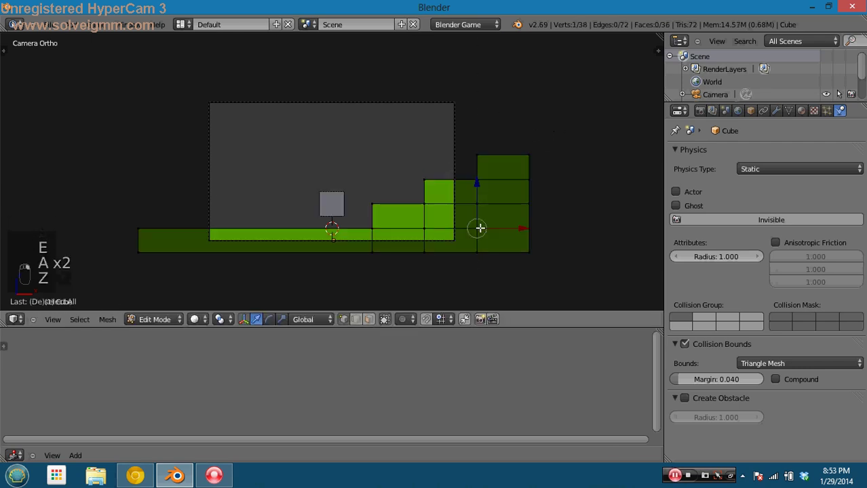
{"action": "key", "text": "Tab"}
Maximize the camera view and switch it to textured shading after a brief game run
{"action": "key", "text": "shift+space"}
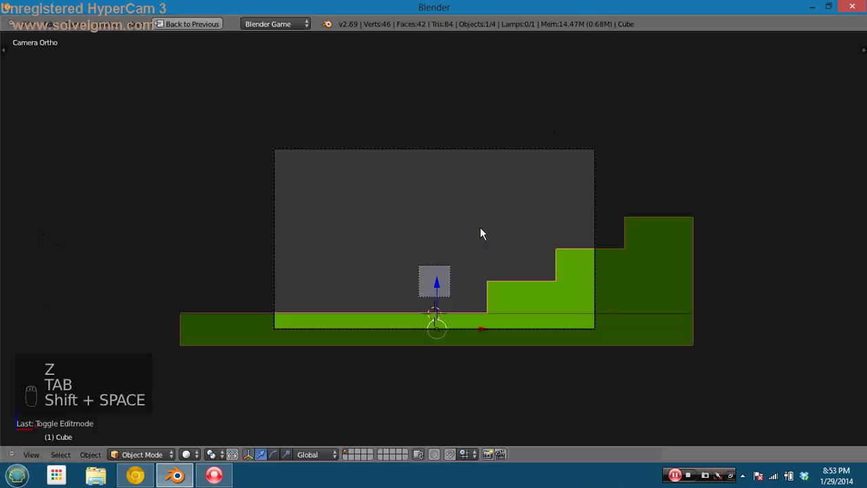
{"action": "scroll", "coordinate": [479, 226], "scroll_direction": "up", "scroll_amount": 4}
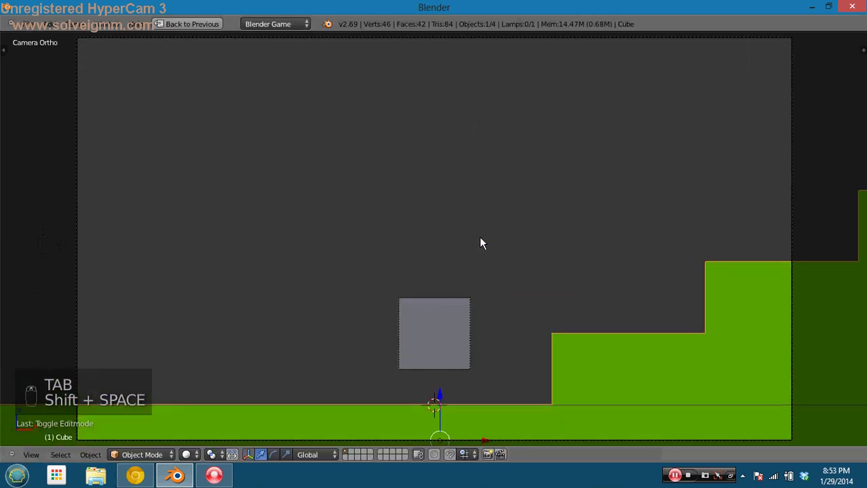
{"action": "key", "text": "p"}
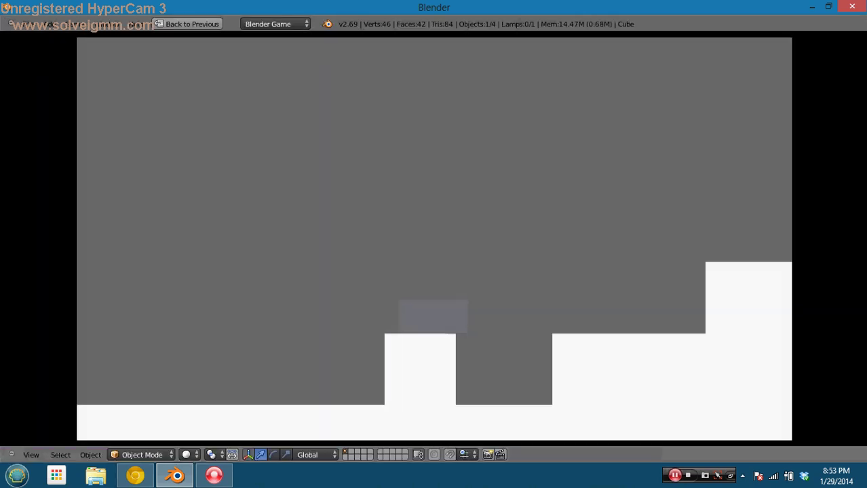
{"action": "key", "text": "Escape"}
{"action": "key", "text": "alt+z"}
Run the game in textured shading, moving the cube both ways and jumping it up the stair steps
{"action": "key", "text": "p"}
{"action": "key", "text": "Left"}
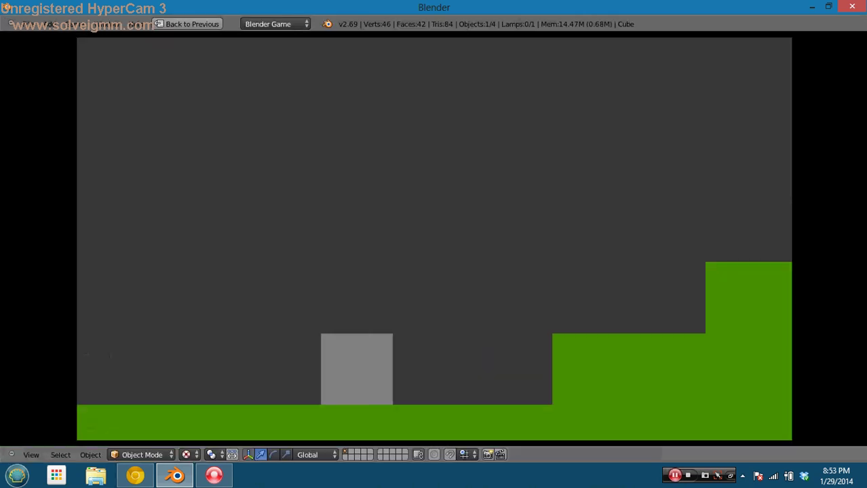
{"action": "key", "text": "Up"}
{"action": "key", "text": "Right"}
{"action": "key", "text": "Up"}
{"action": "key", "text": "Left"}
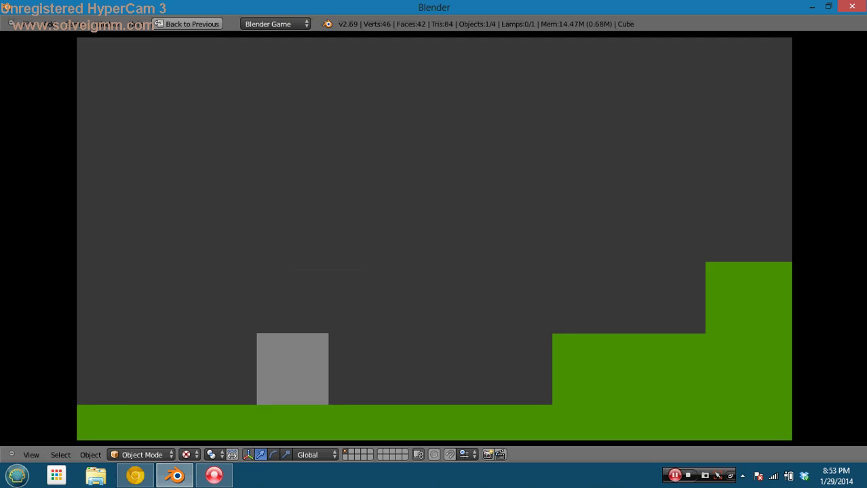
{"action": "key", "text": "Right"}
{"action": "key", "text": "Up"}
{"action": "key", "text": "Up"}
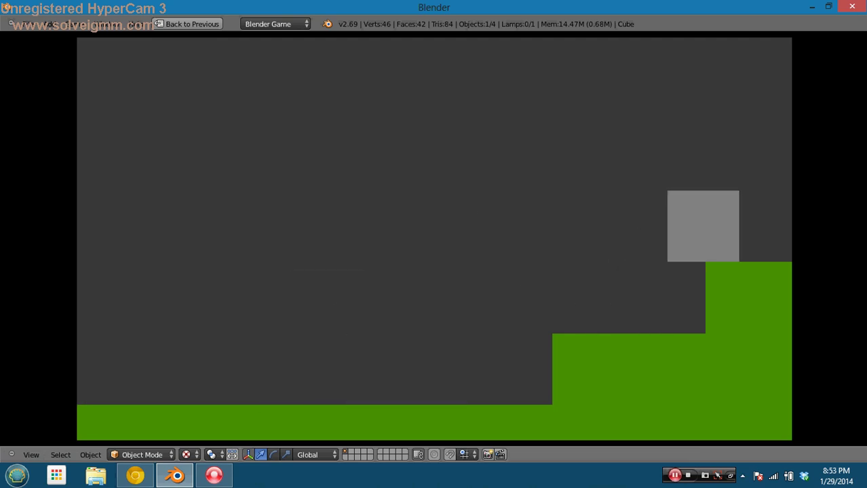
{"action": "key", "text": "Left"}
{"action": "key", "text": "Right"}
{"action": "key", "text": "Up"}
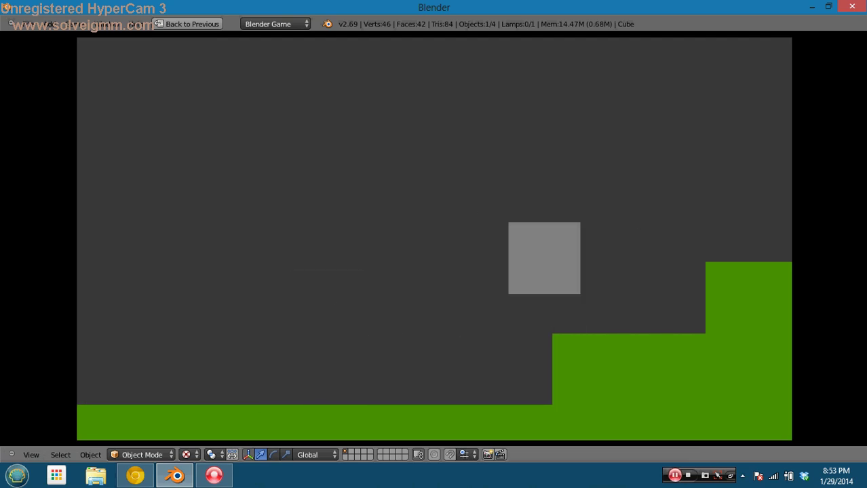
{"action": "key", "text": "Left"}
{"action": "key", "text": "Up"}
{"action": "key", "text": "Escape"}
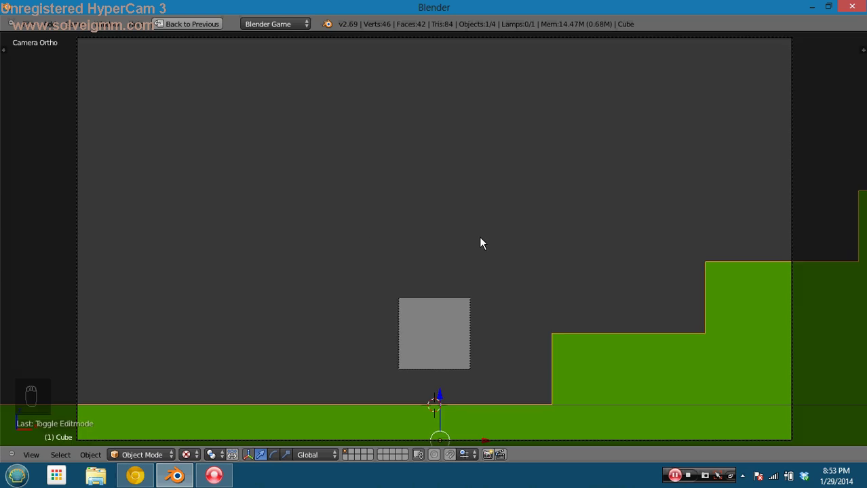
Restore the multi-editor layout and briefly run the game in the camera view
{"action": "scroll", "coordinate": [479, 239], "scroll_direction": "down", "scroll_amount": 1}
{"action": "key", "text": "shift+space"}
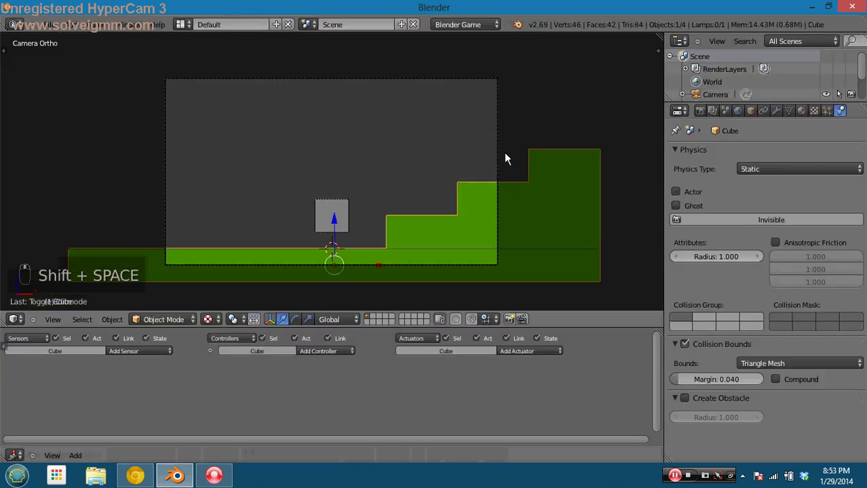
{"action": "scroll", "coordinate": [436, 211], "scroll_direction": "up", "scroll_amount": 1}
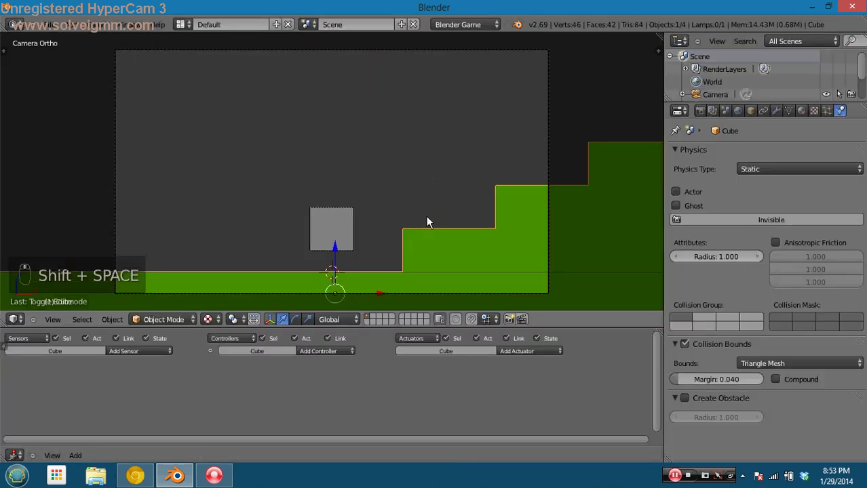
{"action": "key", "text": "p"}
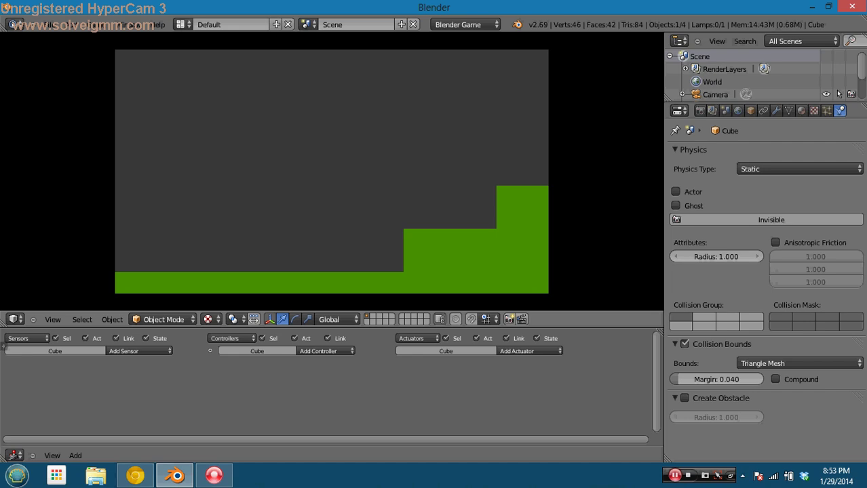
{"action": "key", "text": "Escape"}
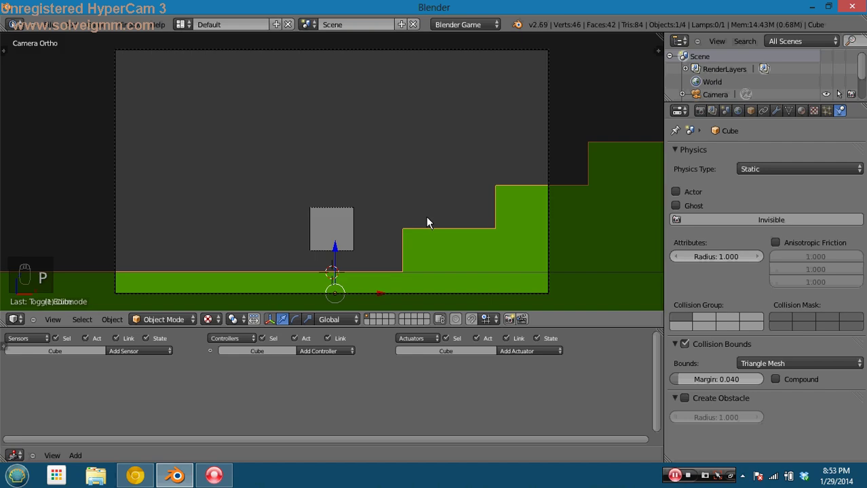
Parent the camera to the Character cube using the Object option
{"action": "right_click", "coordinate": [551, 110]}
{"action": "right_click", "coordinate": [341, 223], "text": "shift"}
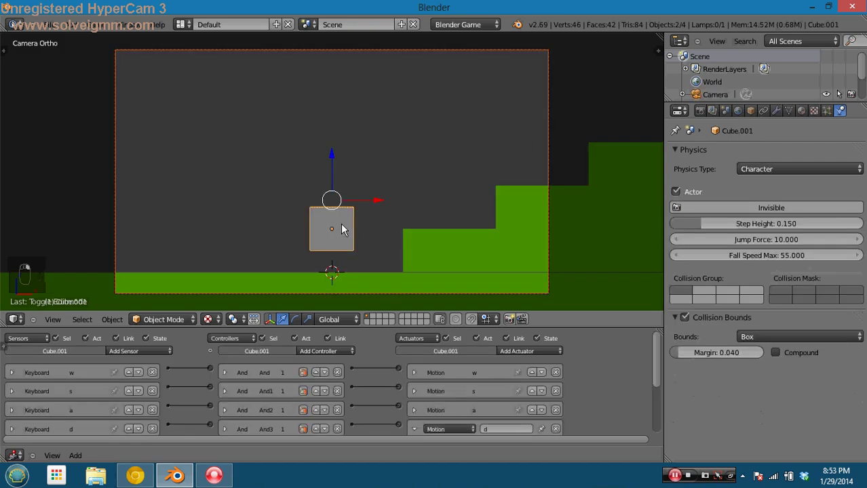
{"action": "key", "text": "ctrl+p"}
{"action": "left_click", "coordinate": [341, 224]}
Run the game with the parented camera, moving and jumping the cube around the stairs to test the camera follow
{"action": "key", "text": "p"}
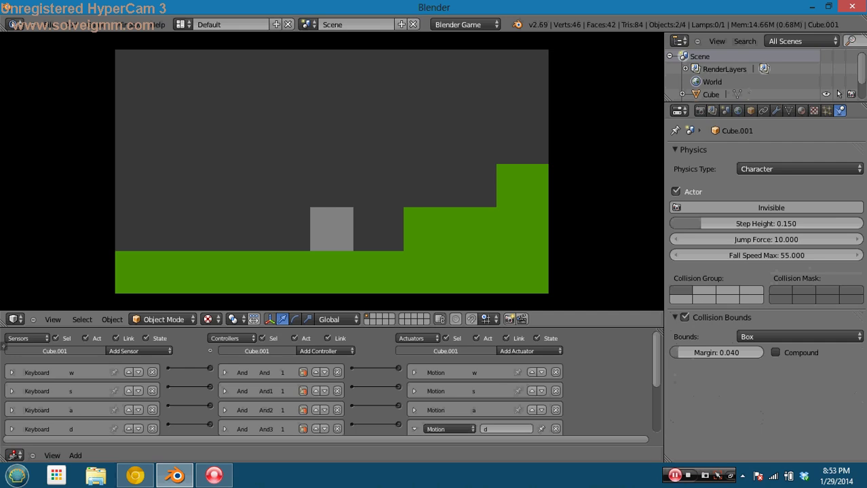
{"action": "key", "text": "a"}
{"action": "key", "text": "d"}
{"action": "key", "text": "w"}
{"action": "key", "text": "a"}
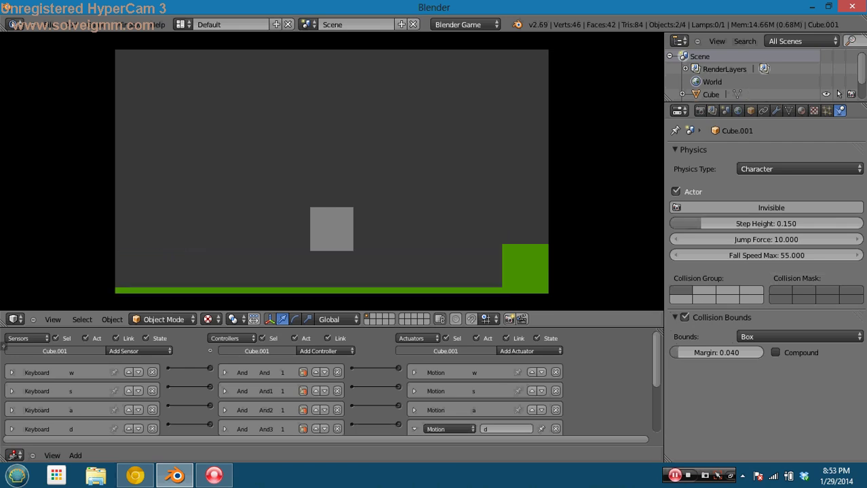
{"action": "key", "text": "d"}
{"action": "key", "text": "w"}
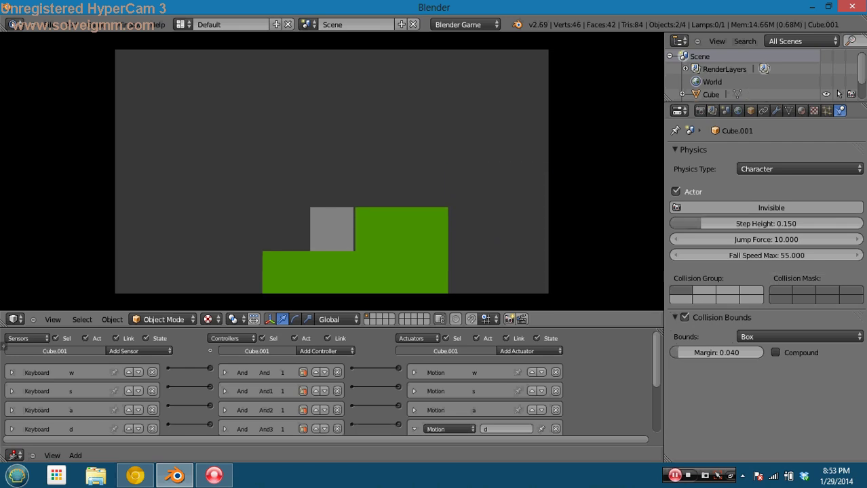
{"action": "key", "text": "w"}
{"action": "key", "text": "a"}
{"action": "key", "text": "d"}
{"action": "key", "text": "w"}
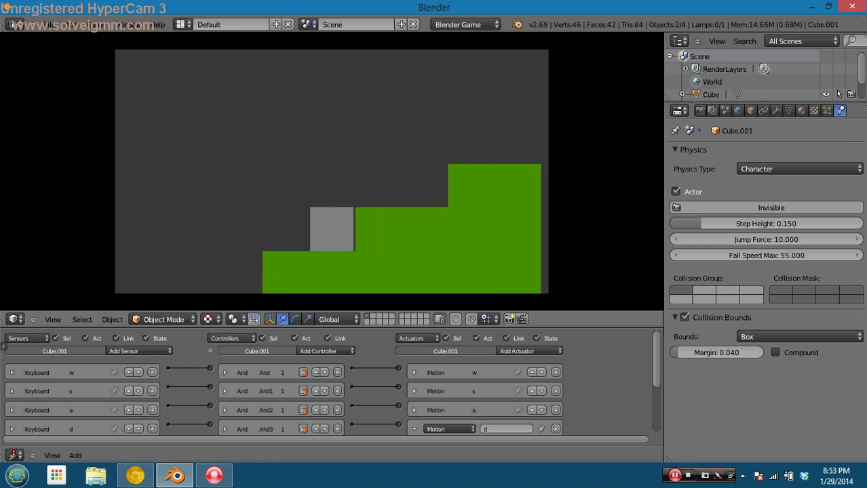
{"action": "key", "text": "a"}
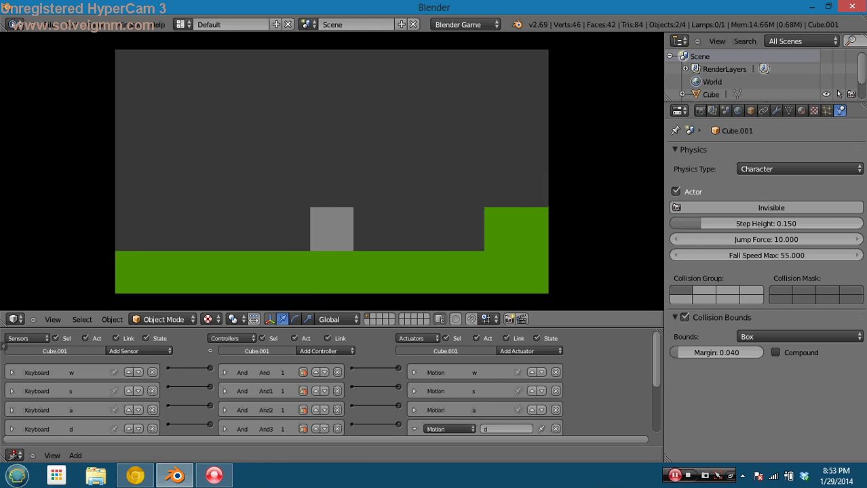
{"action": "key", "text": "w"}
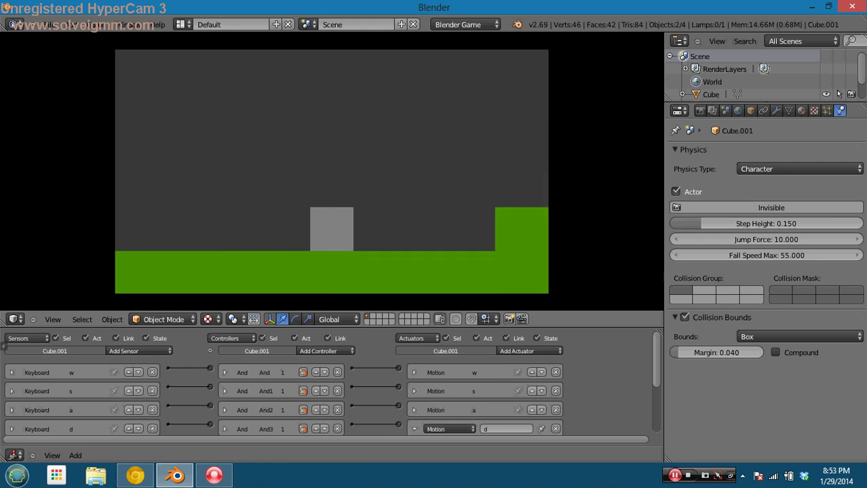
{"action": "key", "text": "Escape"}
{"action": "right_click", "coordinate": [549, 110]}
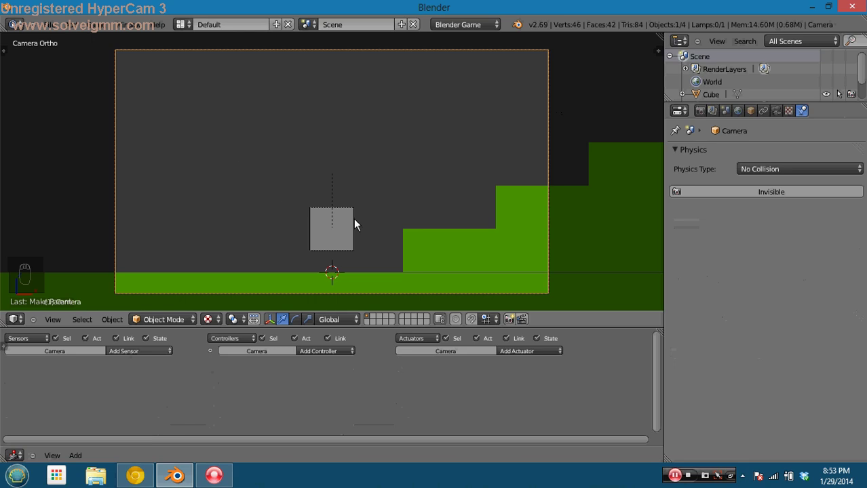
{"action": "key", "text": "r"}
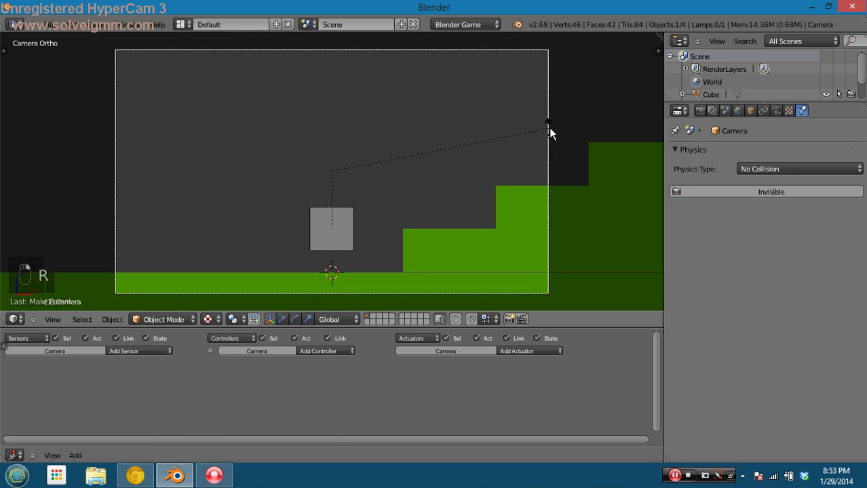
{"action": "right_click", "coordinate": [527, 121]}
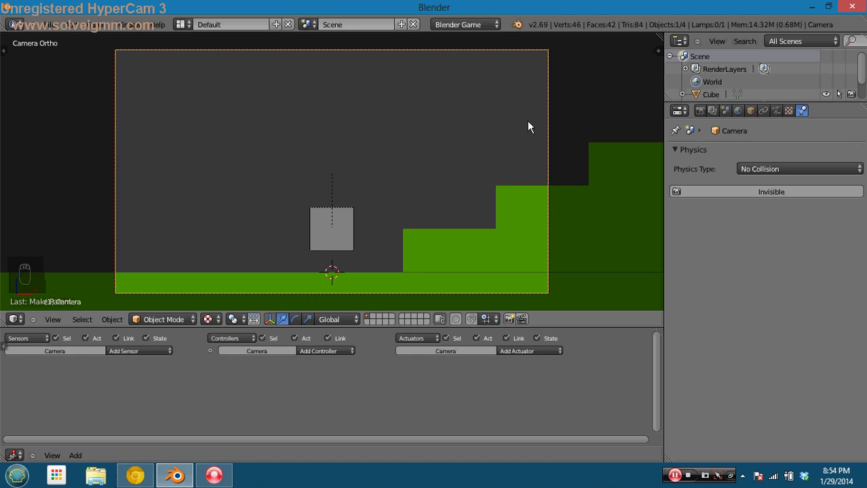
{"action": "key", "text": "r"}
{"action": "right_click", "coordinate": [546, 186]}
{"action": "key", "text": "r"}
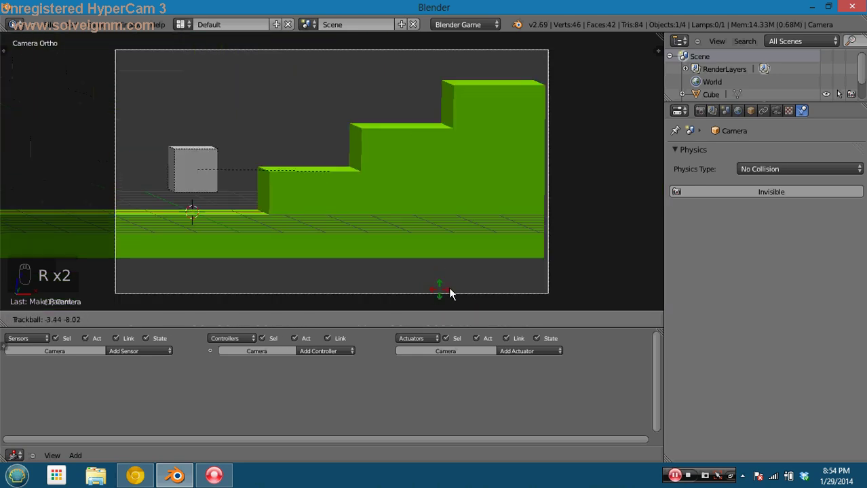
{"action": "right_click", "coordinate": [448, 268]}
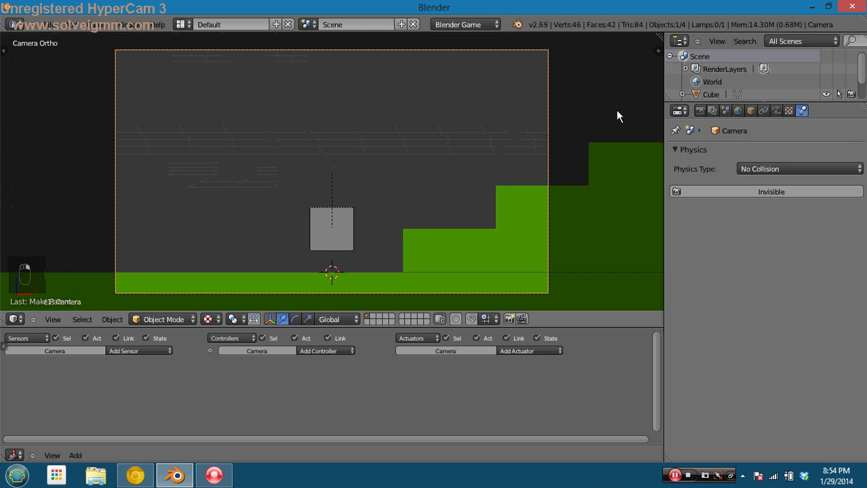
Apply rotation and scale to the green stair slab
{"action": "right_click", "coordinate": [427, 251]}
{"action": "key", "text": "ctrl+a"}
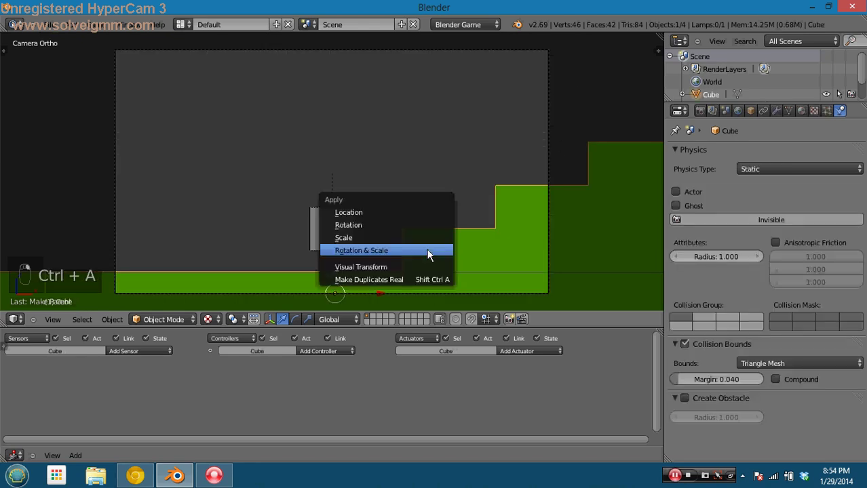
{"action": "left_click", "coordinate": [427, 249]}
Select the camera and open its object properties at the parenting relations
{"action": "right_click", "coordinate": [546, 118]}
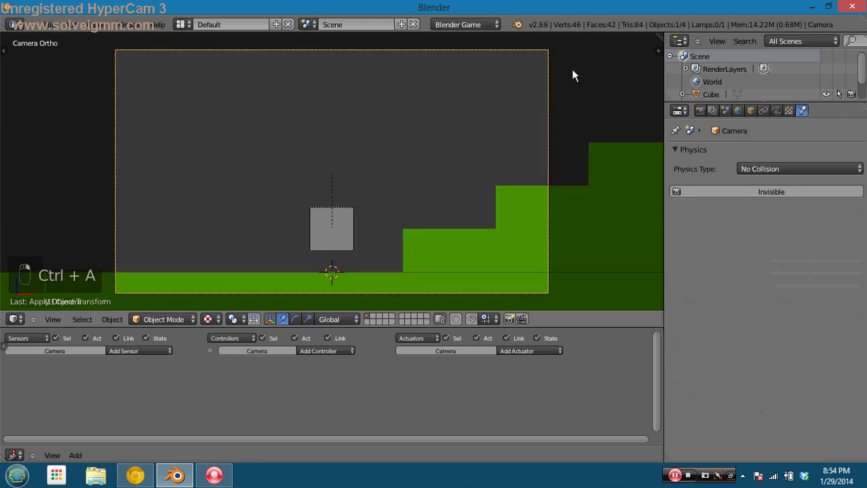
{"action": "left_click", "coordinate": [762, 167]}
{"action": "left_click", "coordinate": [757, 168]}
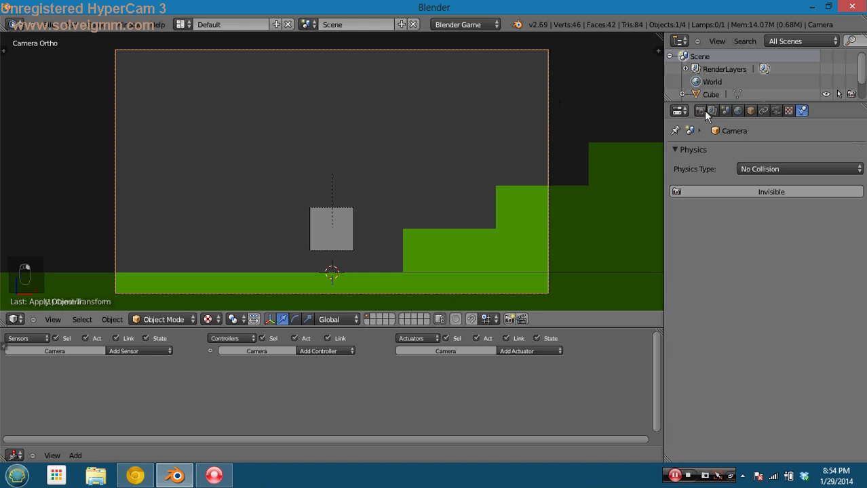
{"action": "left_click", "coordinate": [761, 110]}
{"action": "left_click", "coordinate": [740, 109]}
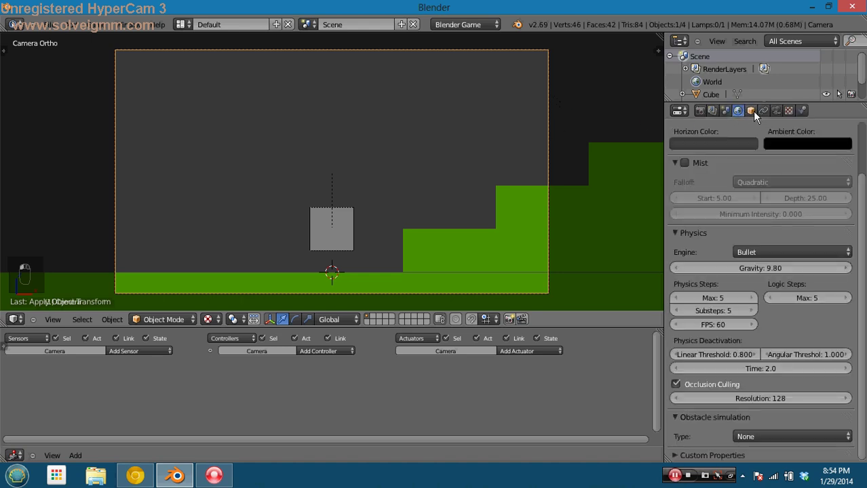
{"action": "left_click", "coordinate": [752, 110]}
{"action": "scroll", "coordinate": [757, 218], "scroll_direction": "down", "scroll_amount": 3}
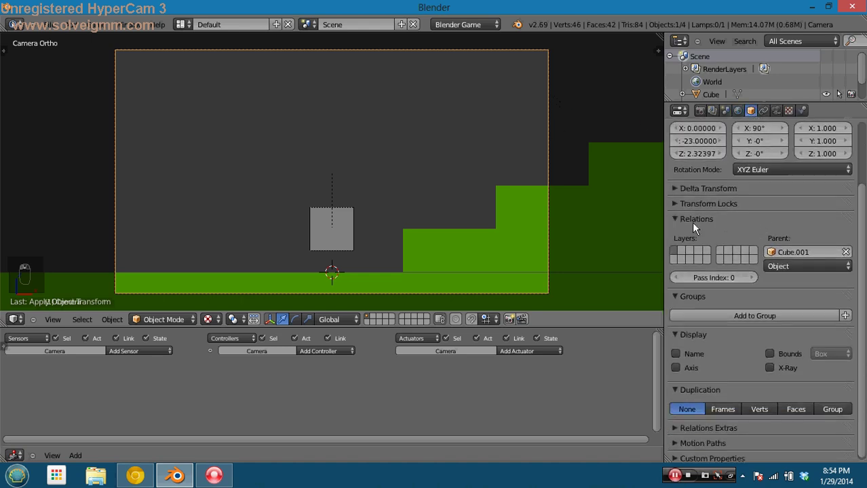
Collapse the camera's Relations, Groups, Display and Duplication settings and expand Relations Extras
{"action": "left_click", "coordinate": [682, 222]}
{"action": "left_click", "coordinate": [679, 234]}
{"action": "left_click", "coordinate": [675, 249]}
{"action": "left_click", "coordinate": [673, 265]}
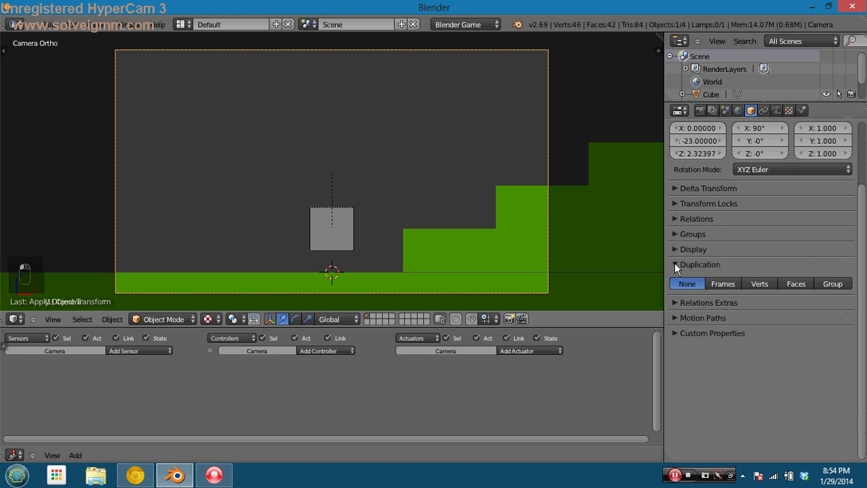
{"action": "left_click", "coordinate": [672, 280]}
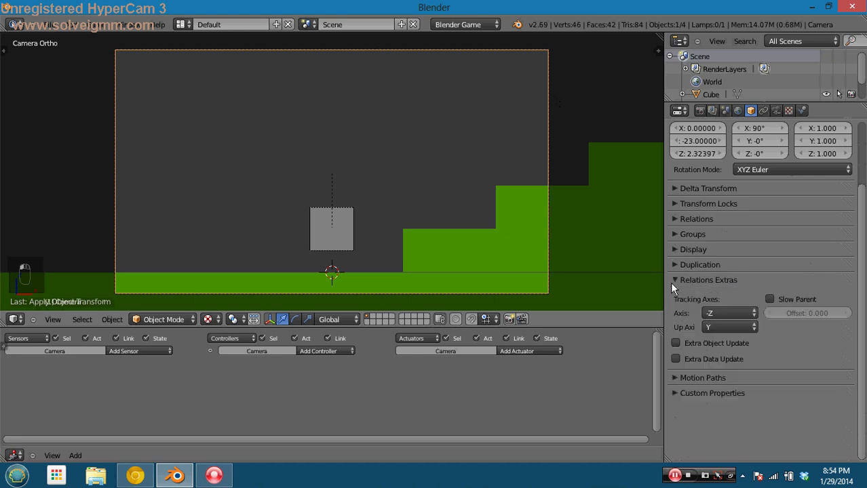
Enable Slow Parent for the camera with an offset of 10
{"action": "left_click", "coordinate": [770, 300]}
{"action": "left_click", "coordinate": [795, 313]}
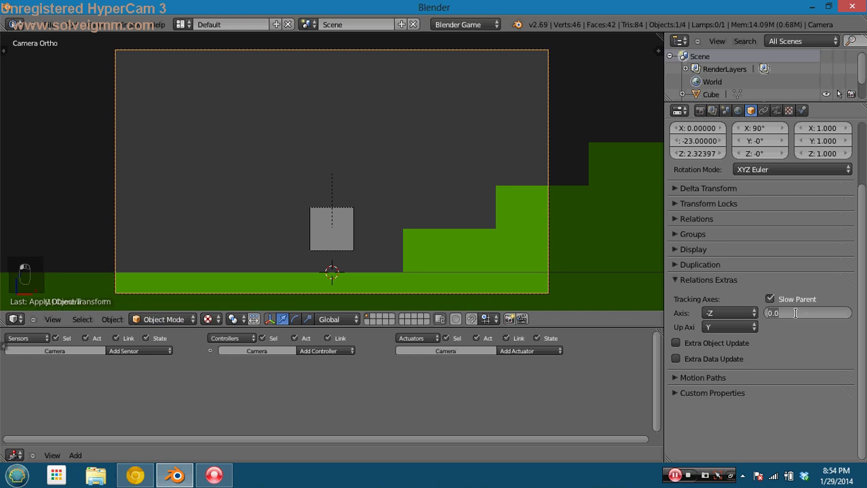
{"action": "key", "text": "Return"}
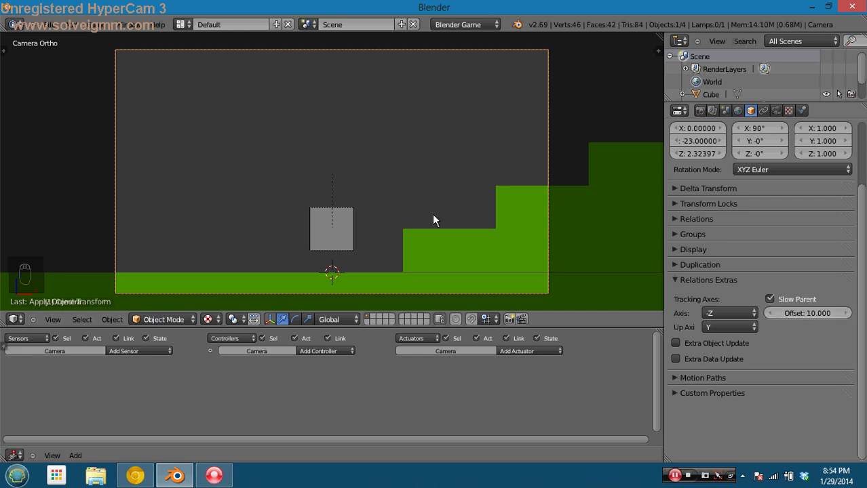
Run the game with Slow Parent enabled, moving and jumping the cube up the stairs to test the delayed camera follow
{"action": "key", "text": "p"}
{"action": "key", "text": "Right"}
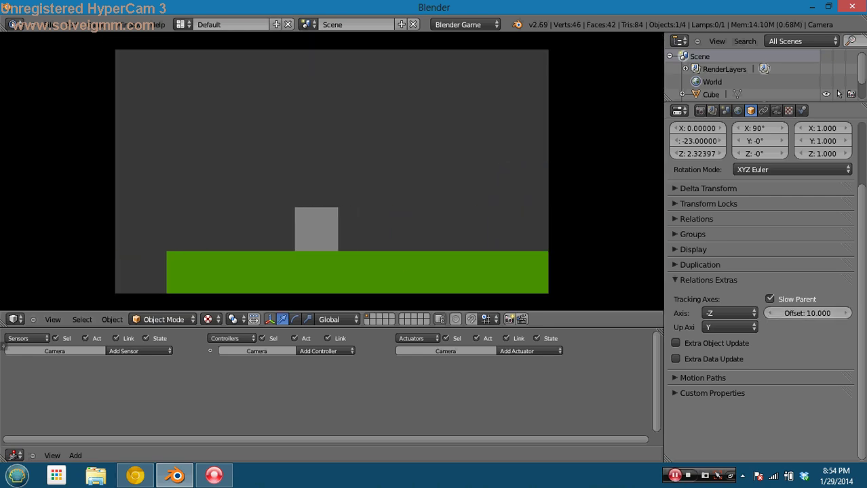
{"action": "key", "text": "Up"}
{"action": "key", "text": "Up"}
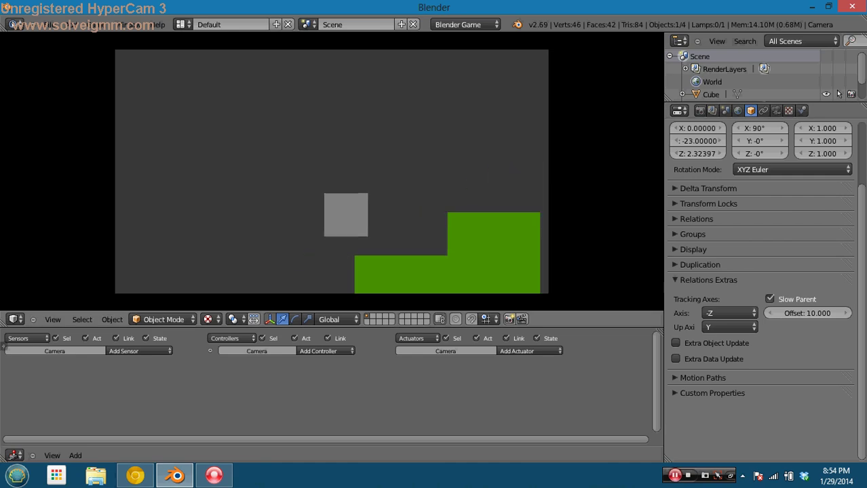
{"action": "key", "text": "Up"}
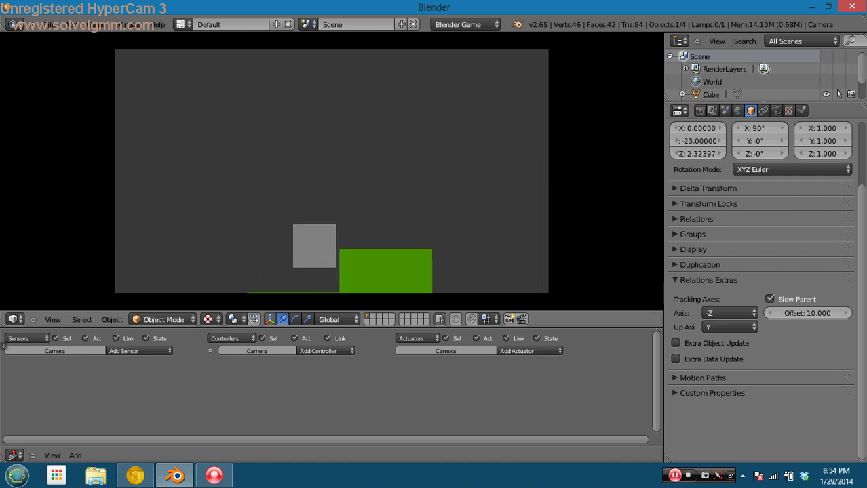
Set the camera's Slow Parent offset to 50 and test the camera follow in the game
{"action": "key", "text": "Up"}
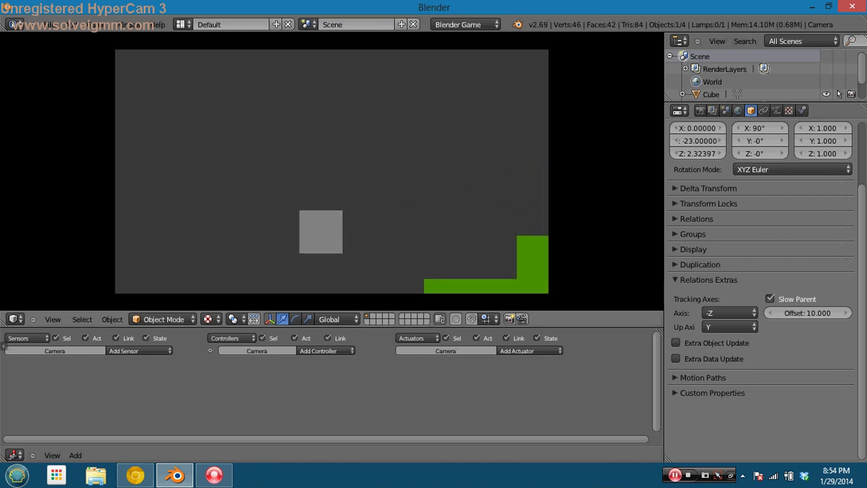
{"action": "key", "text": "Escape"}
{"action": "left_click", "coordinate": [797, 312]}
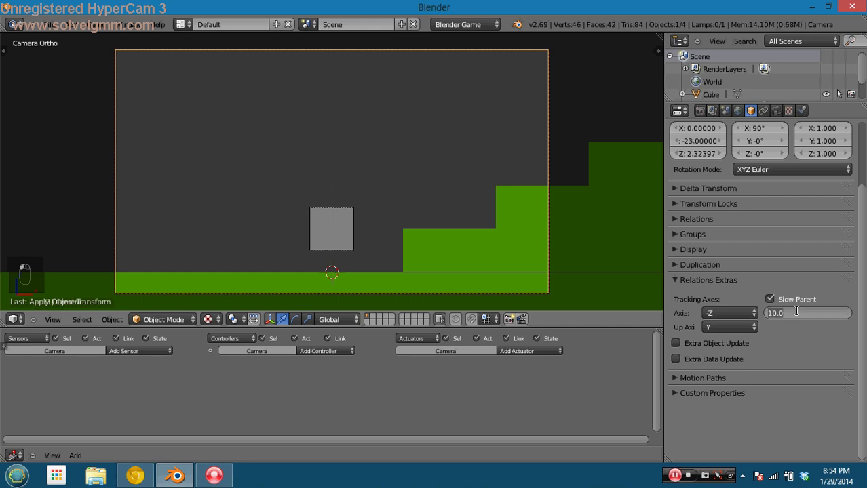
{"action": "type", "text": "50"}
{"action": "key", "text": "Return"}
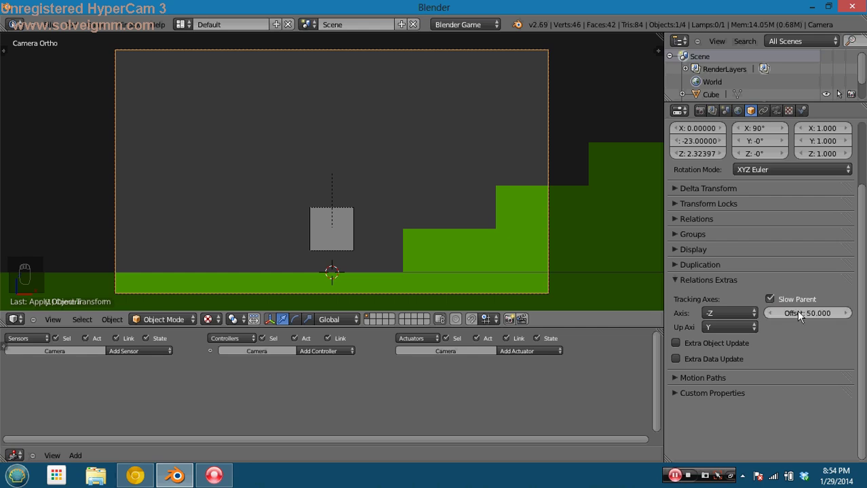
{"action": "key", "text": "p"}
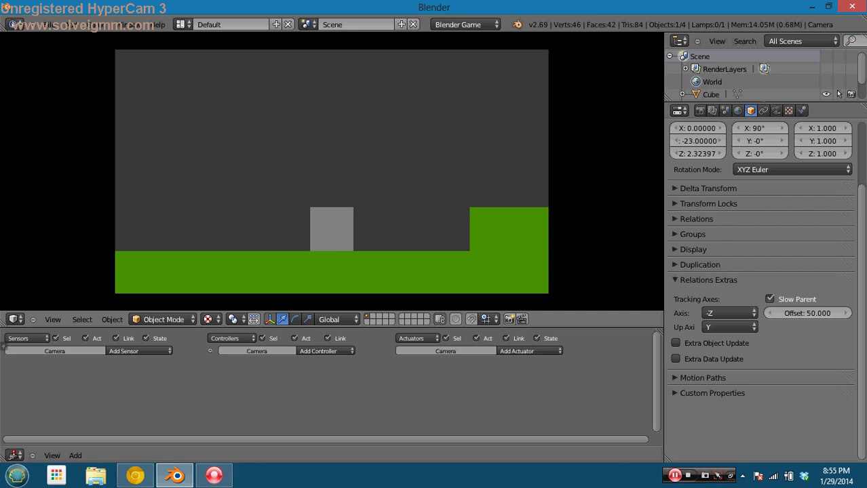
{"action": "key", "text": "Escape"}
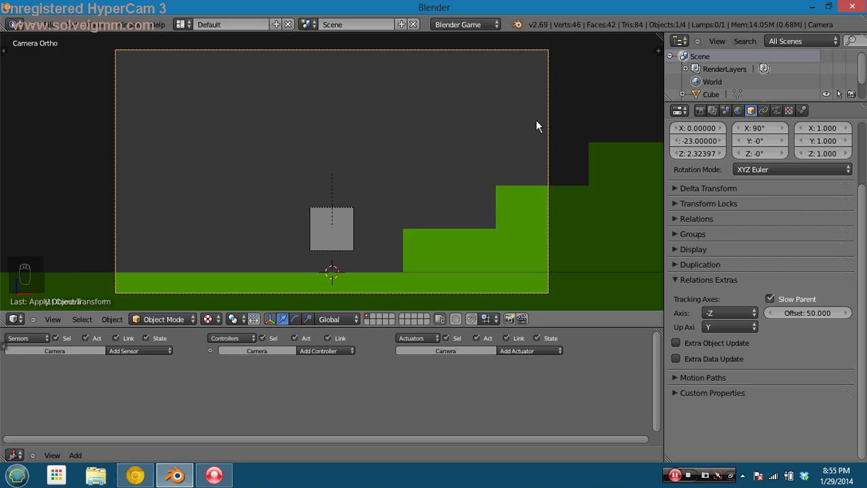
Set the camera's orthographic scale to 20
{"action": "left_click", "coordinate": [776, 111]}
{"action": "left_click", "coordinate": [774, 209]}
{"action": "type", "text": "2"}
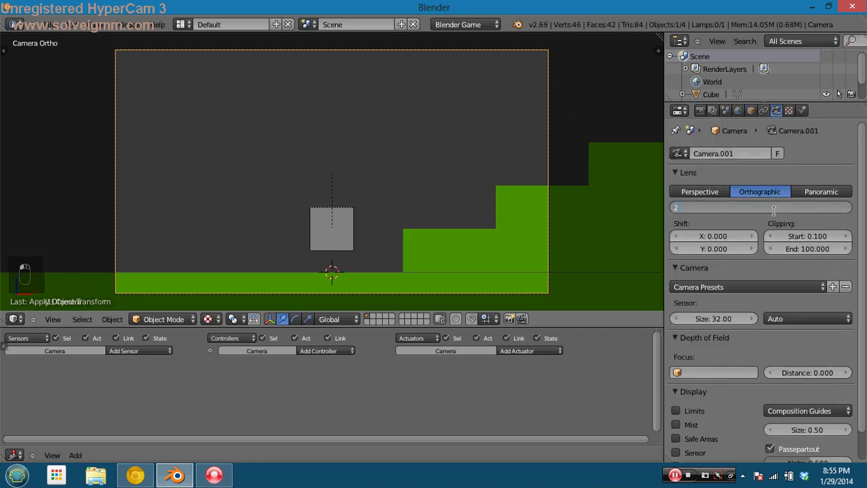
{"action": "type", "text": "0"}
{"action": "key", "text": "Return"}
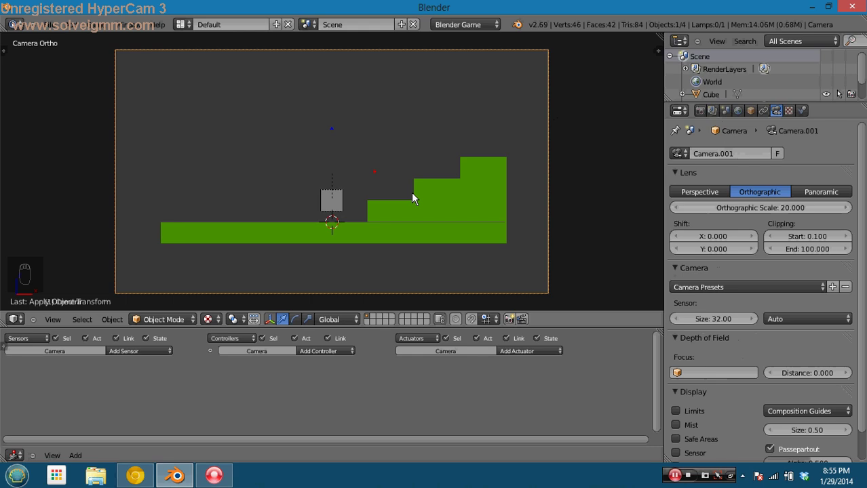
Run the game and move and jump the player cube up the stairs to test the wider camera view
{"action": "key", "text": "p"}
{"action": "key", "text": "Left"}
{"action": "key", "text": "space"}
{"action": "key", "text": "Right"}
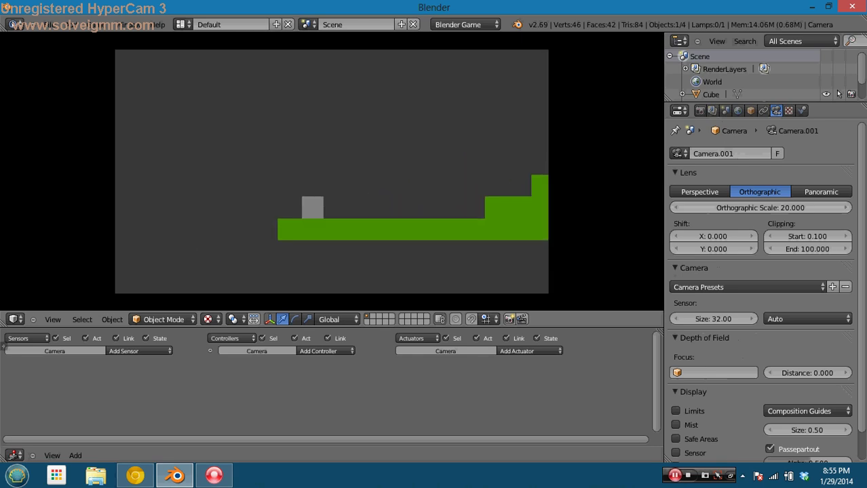
{"action": "key", "text": "space"}
{"action": "key", "text": "Right"}
{"action": "key", "text": "space"}
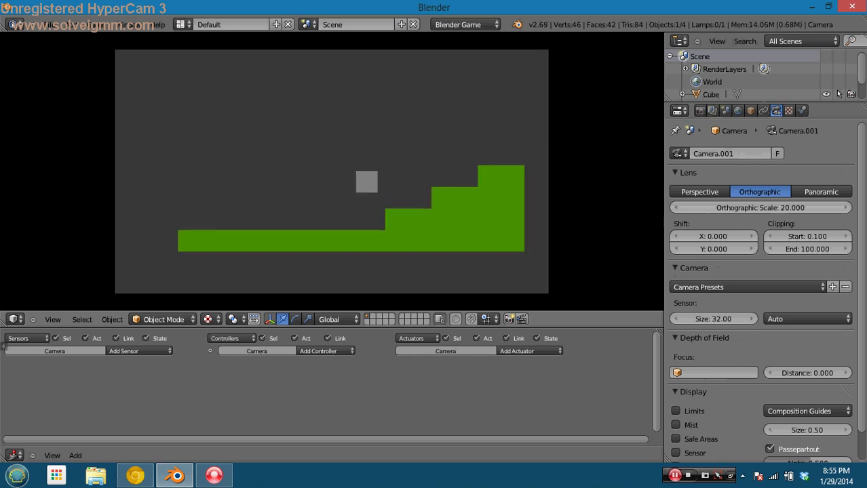
{"action": "key", "text": "Right"}
{"action": "key", "text": "space"}
{"action": "key", "text": "space"}
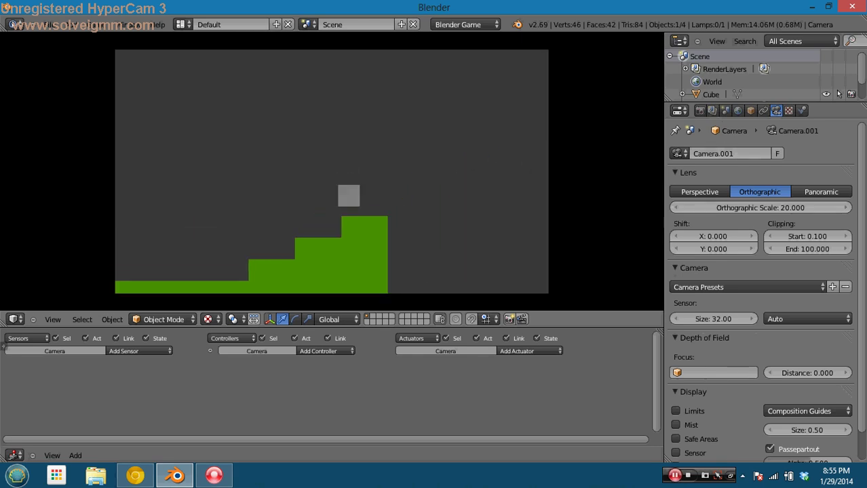
{"action": "key", "text": "Left"}
{"action": "key", "text": "Escape"}
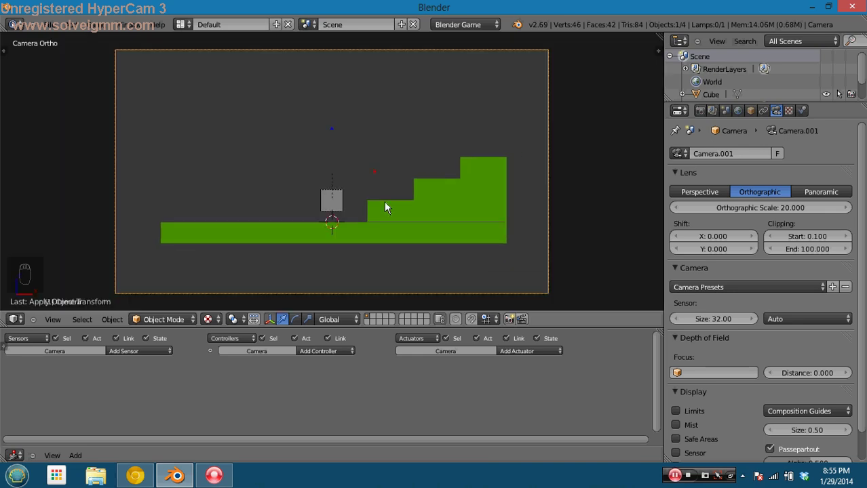
Move the bottom vertices of the green ground mesh straight down so the ground extends below the camera frame
{"action": "right_click", "coordinate": [366, 234]}
{"action": "key", "text": "Tab"}
{"action": "right_click", "coordinate": [162, 242]}
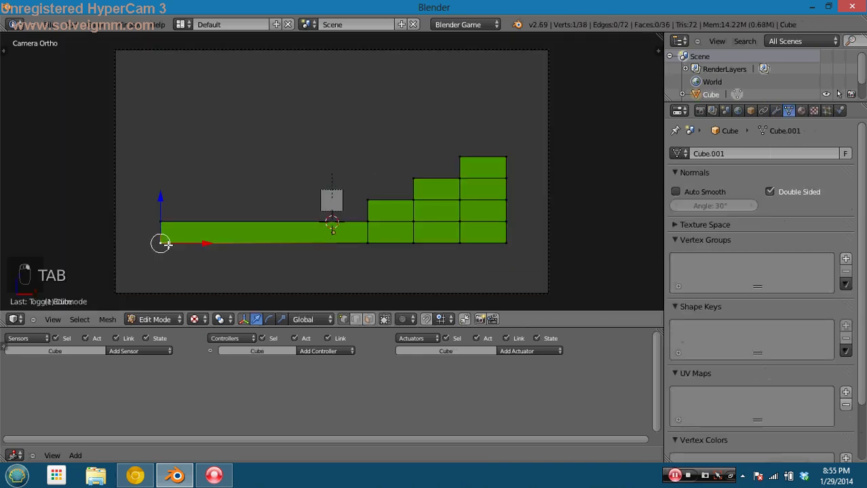
{"action": "key", "text": "z"}
{"action": "key", "text": "b"}
{"action": "scroll", "coordinate": [152, 223], "scroll_direction": "down", "scroll_amount": 3}
{"action": "left_click_drag", "start_coordinate": [169, 213], "coordinate": [485, 236]}
{"action": "key", "text": "g"}
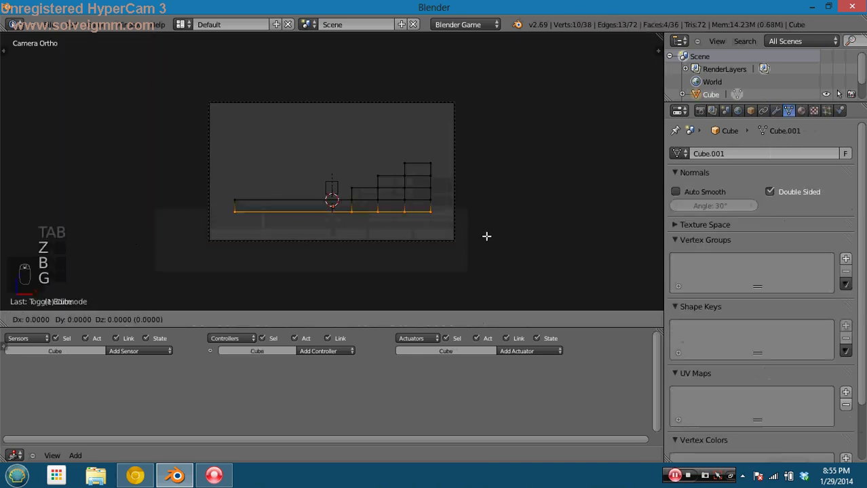
{"action": "left_click", "coordinate": [490, 299]}
{"action": "key", "text": "Tab"}
{"action": "scroll", "coordinate": [491, 251], "scroll_direction": "up", "scroll_amount": 5}
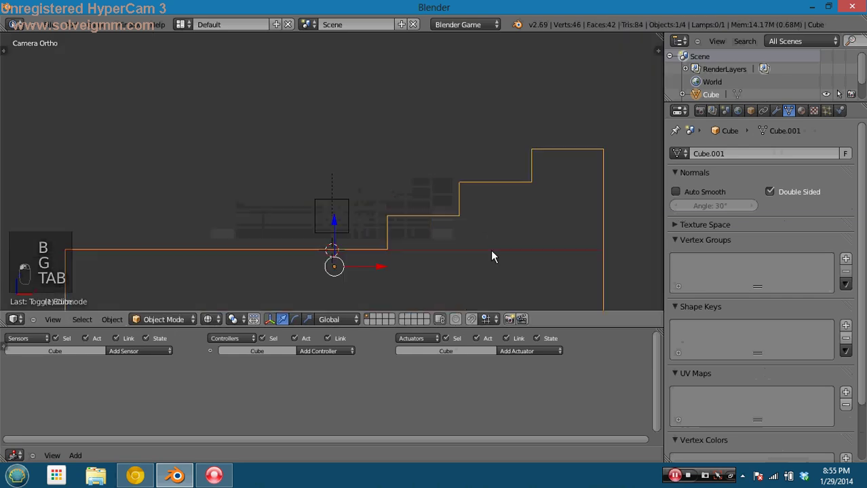
{"action": "key", "text": "z"}
{"action": "key", "text": "alt+z"}
Run the game to test the thickened ground in the camera view
{"action": "scroll", "coordinate": [491, 251], "scroll_direction": "down", "scroll_amount": 3}
{"action": "key", "text": "p"}
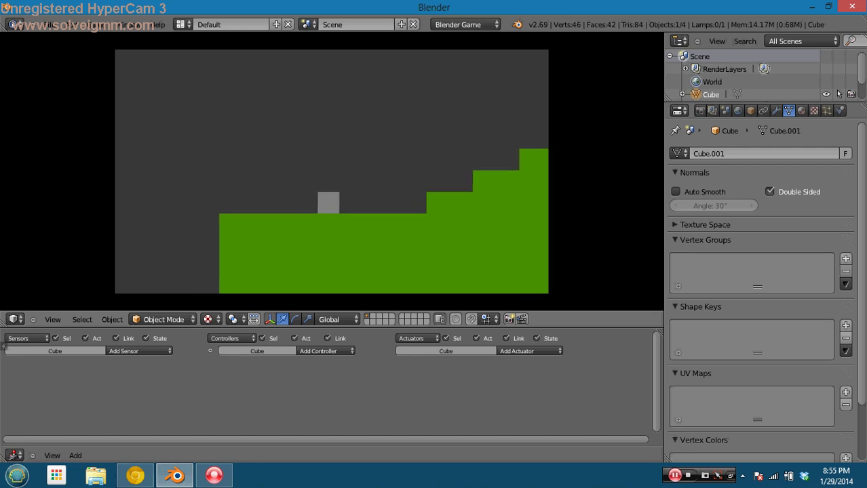
{"action": "key", "text": "Escape"}
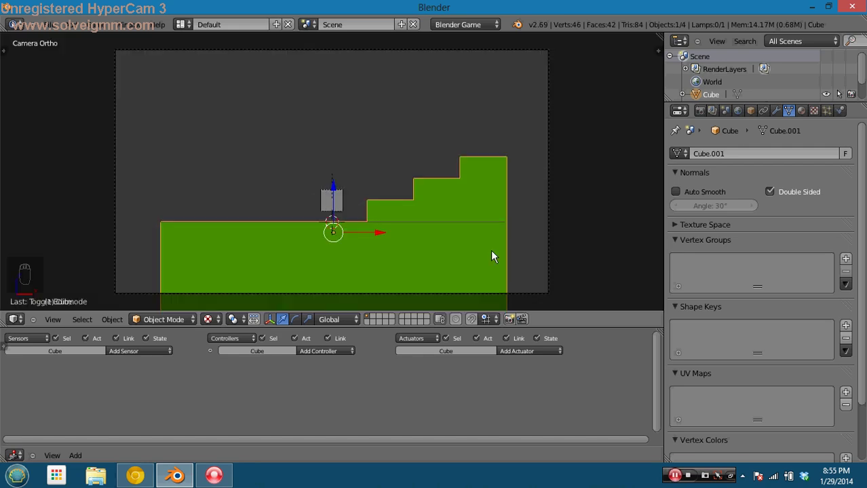
Add a new cube mesh in the front orthographic view and scale it to 0.75
{"action": "key", "text": "KP_1"}
{"action": "key", "text": "KP_5"}
{"action": "key", "text": "KP_5"}
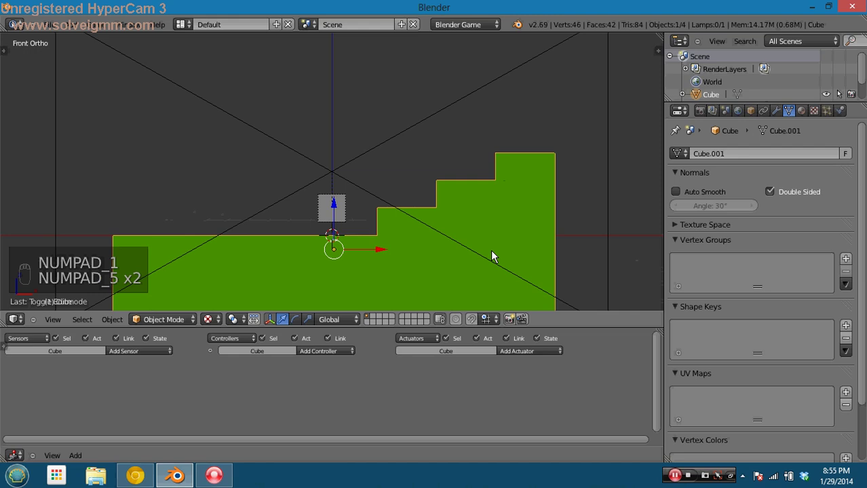
{"action": "scroll", "coordinate": [491, 257], "scroll_direction": "down", "scroll_amount": 1}
{"action": "scroll", "coordinate": [482, 229], "scroll_direction": "down", "scroll_amount": 2}
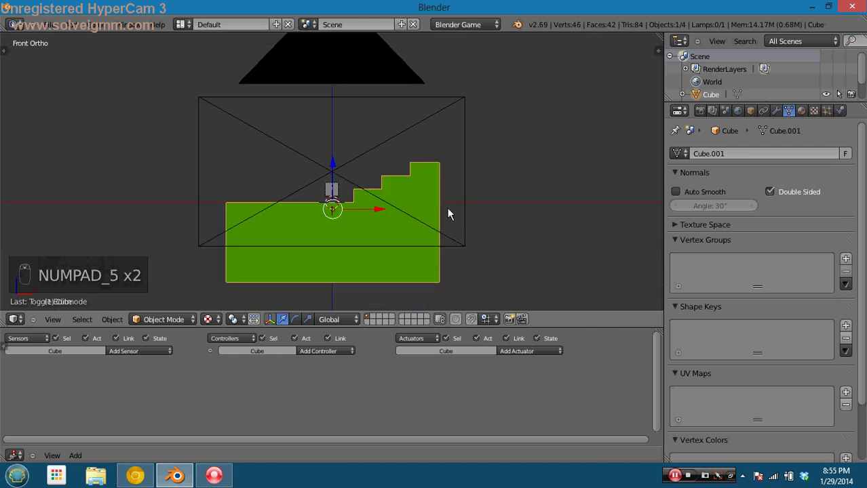
{"action": "scroll", "coordinate": [440, 205], "scroll_direction": "up", "scroll_amount": 3}
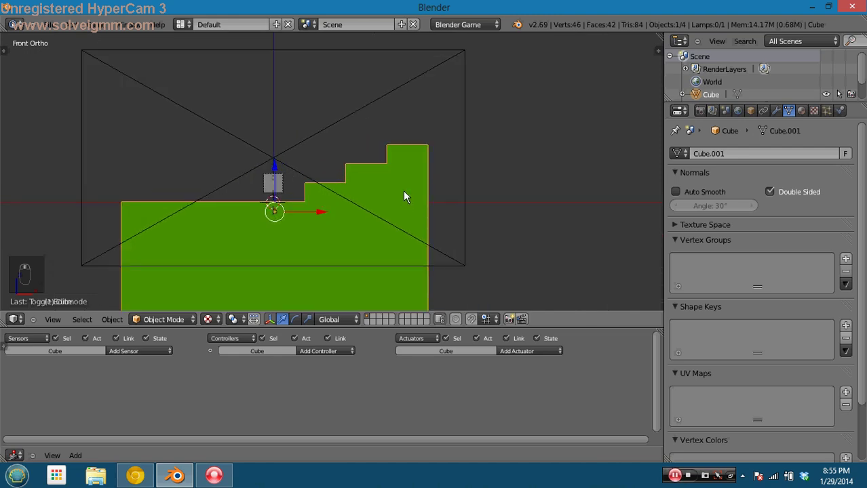
{"action": "scroll", "coordinate": [405, 176], "scroll_direction": "up", "scroll_amount": 1}
{"action": "scroll", "coordinate": [400, 173], "scroll_direction": "down", "scroll_amount": 1}
{"action": "key", "text": "a"}
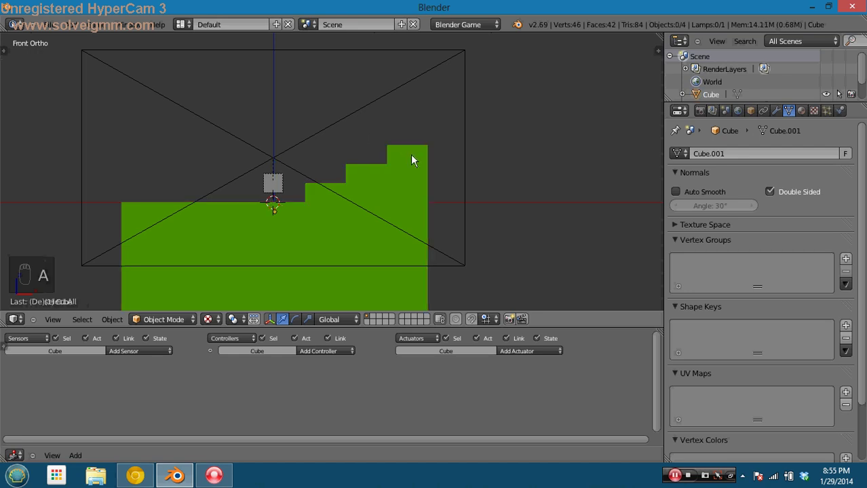
{"action": "key", "text": "shift+a"}
{"action": "key", "text": "shift+a"}
{"action": "mouse_move", "coordinate": [350, 163]}
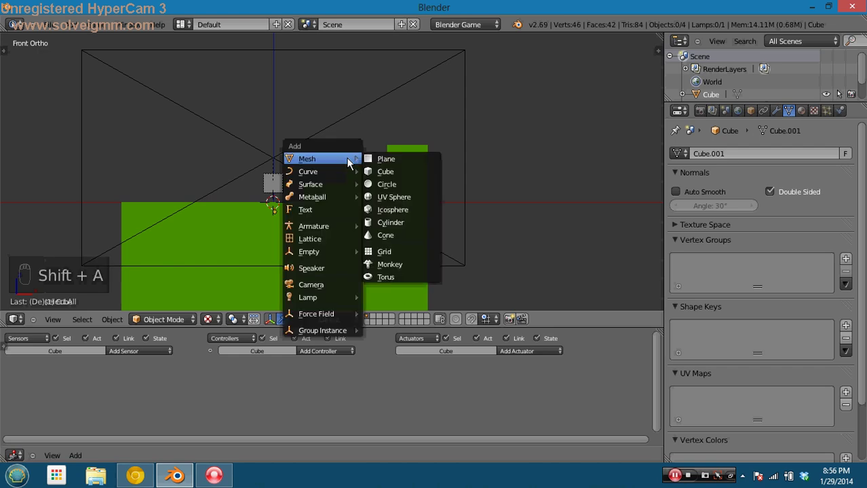
{"action": "left_click", "coordinate": [382, 169]}
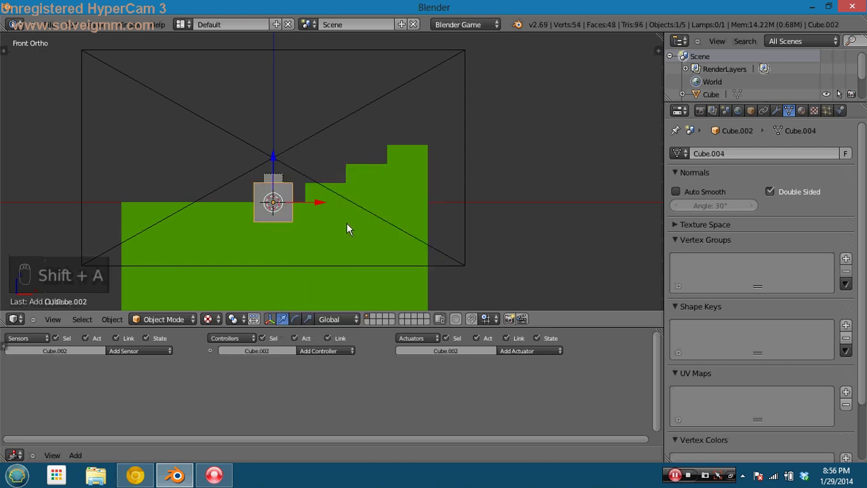
{"action": "type", "text": "s0.75"}
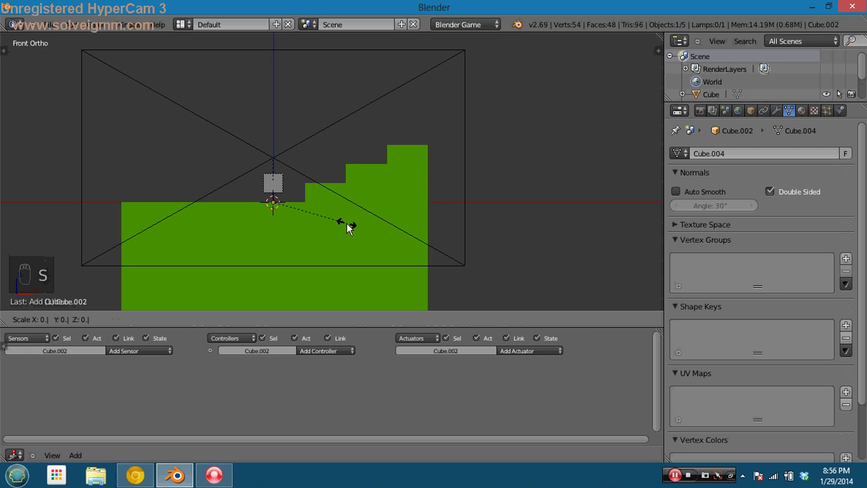
{"action": "key", "text": "Return"}
Move the new cube onto the highest stair and sink it 0.7 units so only a thin slab protrudes
{"action": "key", "text": "g"}
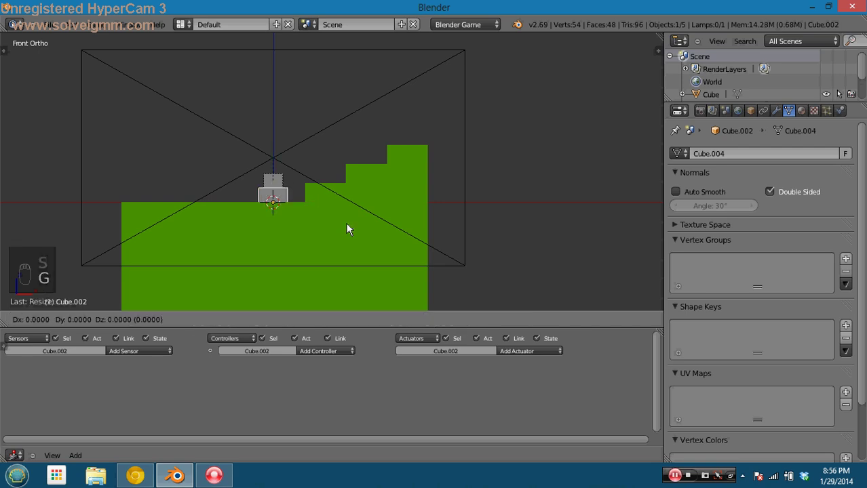
{"action": "left_click", "coordinate": [483, 174]}
{"action": "scroll", "coordinate": [554, 165], "scroll_direction": "up", "scroll_amount": 2}
{"action": "scroll", "coordinate": [553, 164], "scroll_direction": "up", "scroll_amount": 5}
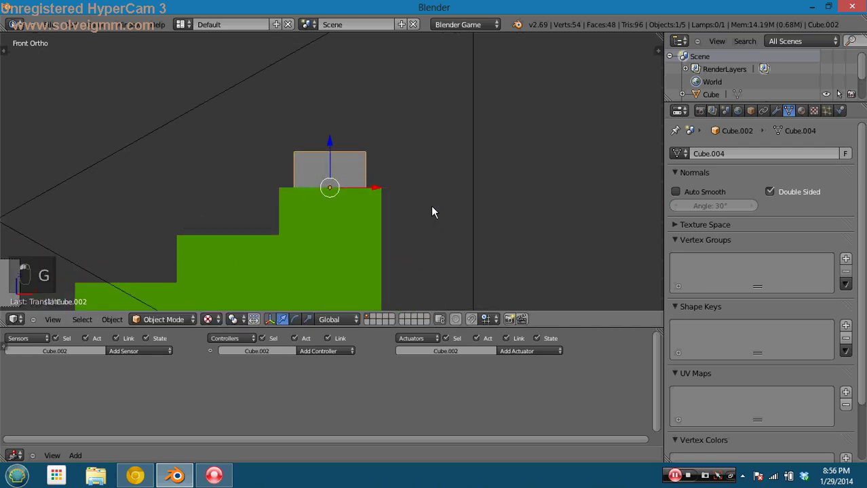
{"action": "key", "text": "g"}
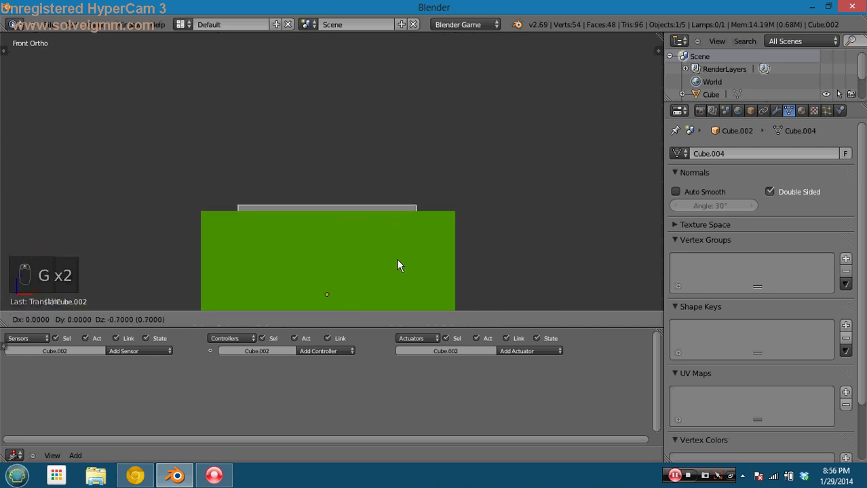
{"action": "left_click", "coordinate": [398, 265]}
Inspect how the sunken cube sits in the highest stair, in wireframe and in solid shading from several angles
{"action": "key", "text": "z"}
{"action": "key", "text": "Tab"}
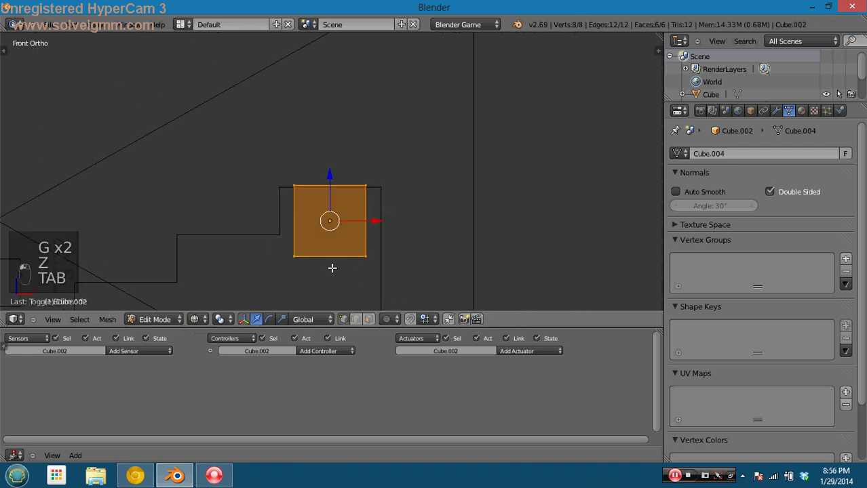
{"action": "right_click", "coordinate": [274, 242]}
{"action": "middle_click_drag", "start_coordinate": [409, 192], "coordinate": [356, 222]}
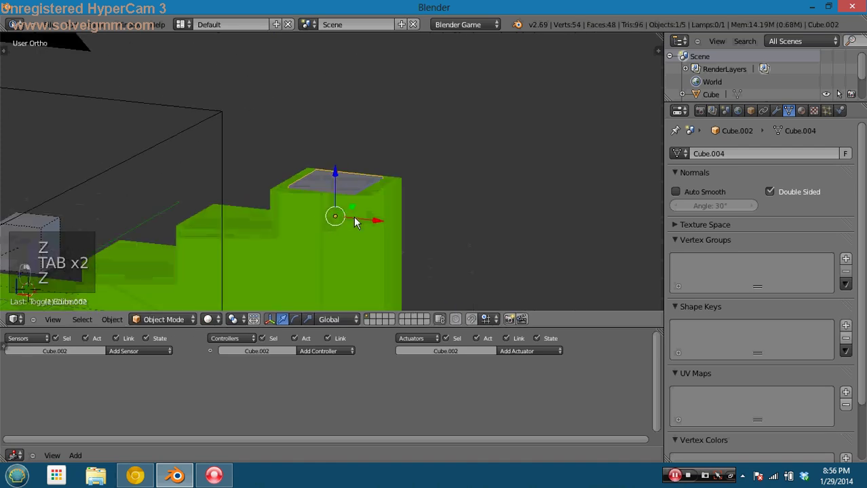
{"action": "middle_click_drag", "start_coordinate": [300, 247], "coordinate": [443, 222]}
{"action": "key", "text": "ctrl+s"}
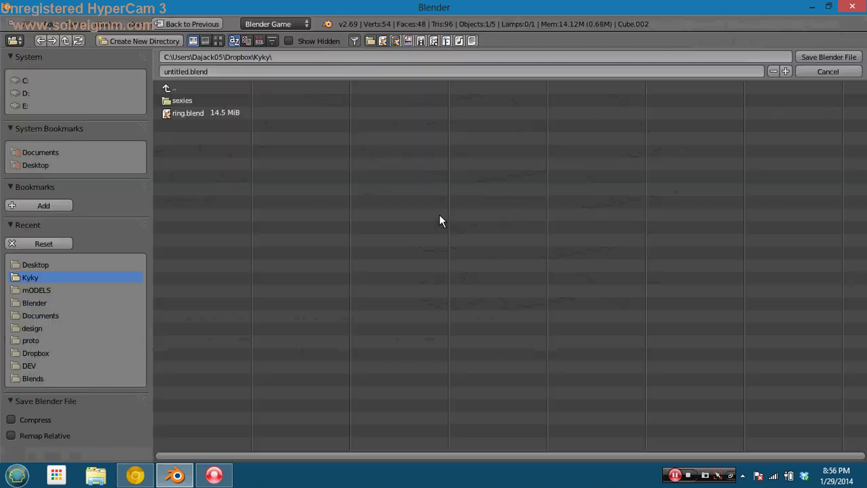
{"action": "left_click", "coordinate": [826, 72]}
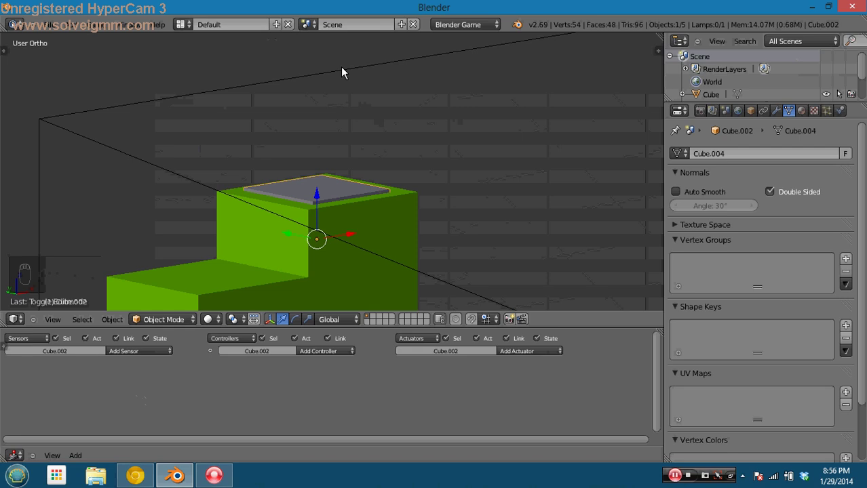
Give the sunken cube a new material with a pure red diffuse color
{"action": "key", "text": "KP_0"}
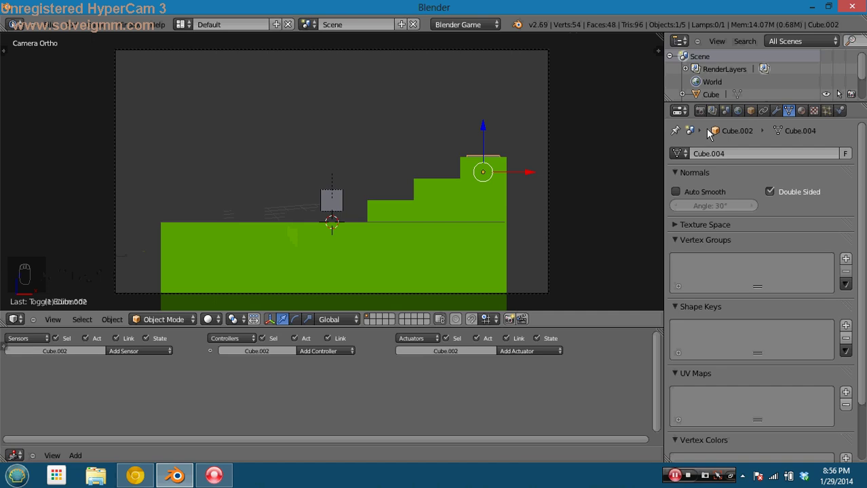
{"action": "left_click", "coordinate": [801, 111]}
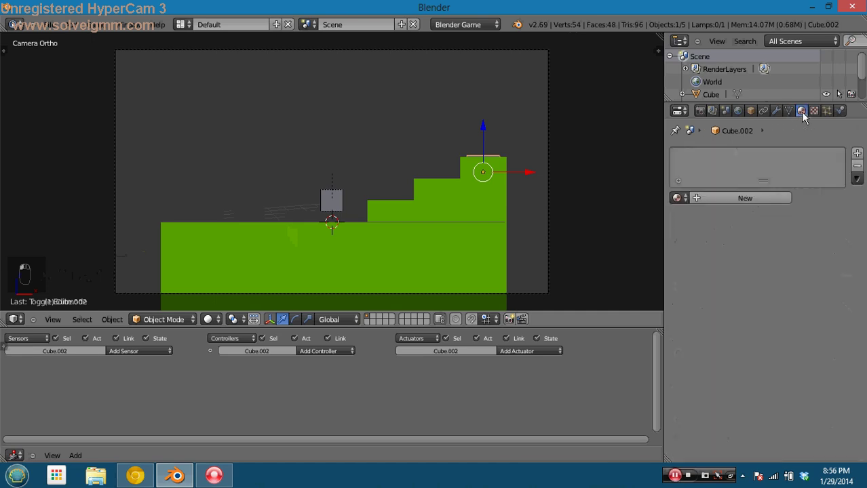
{"action": "left_click", "coordinate": [721, 202]}
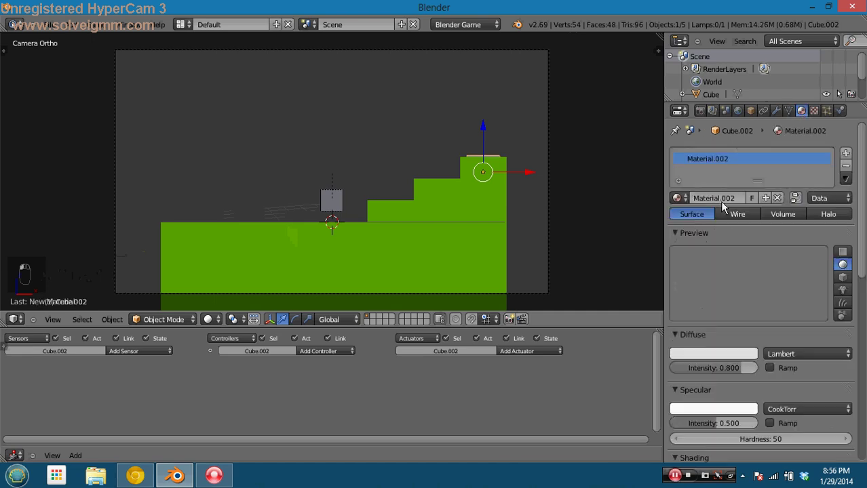
{"action": "left_click", "coordinate": [714, 353]}
{"action": "left_click_drag", "start_coordinate": [695, 234], "coordinate": [695, 278]}
{"action": "left_click_drag", "start_coordinate": [694, 310], "coordinate": [736, 315]}
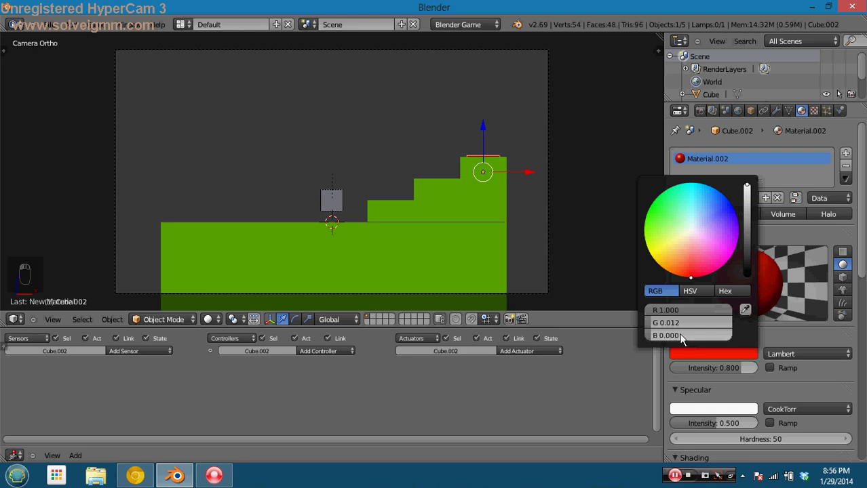
{"action": "left_click_drag", "start_coordinate": [678, 326], "coordinate": [648, 329]}
{"action": "left_click", "coordinate": [665, 335]}
{"action": "left_click", "coordinate": [737, 381]}
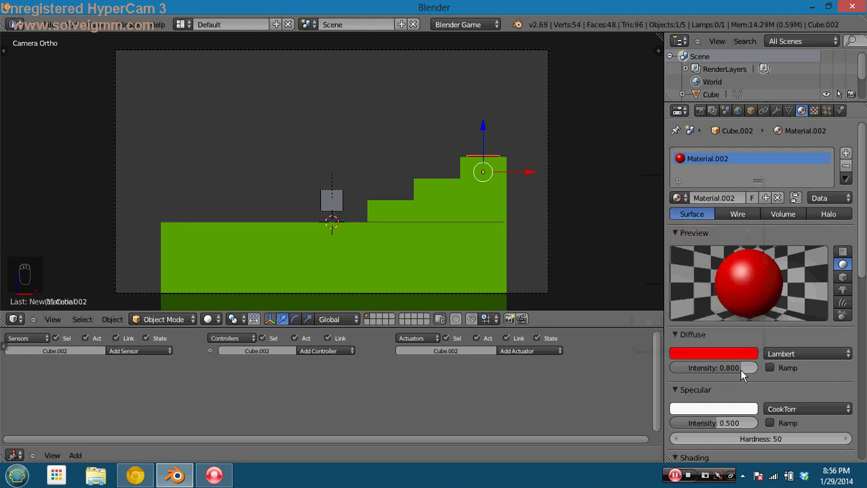
Set the red material's diffuse intensity to 1.0 and its specular intensity to 0
{"action": "left_click_drag", "start_coordinate": [739, 369], "coordinate": [762, 370]}
{"action": "left_click_drag", "start_coordinate": [620, 418], "coordinate": [616, 415]}
View the red pad and stairs up close from an angle and switch the viewport to textured shading
{"action": "middle_click_drag", "start_coordinate": [535, 228], "coordinate": [466, 232]}
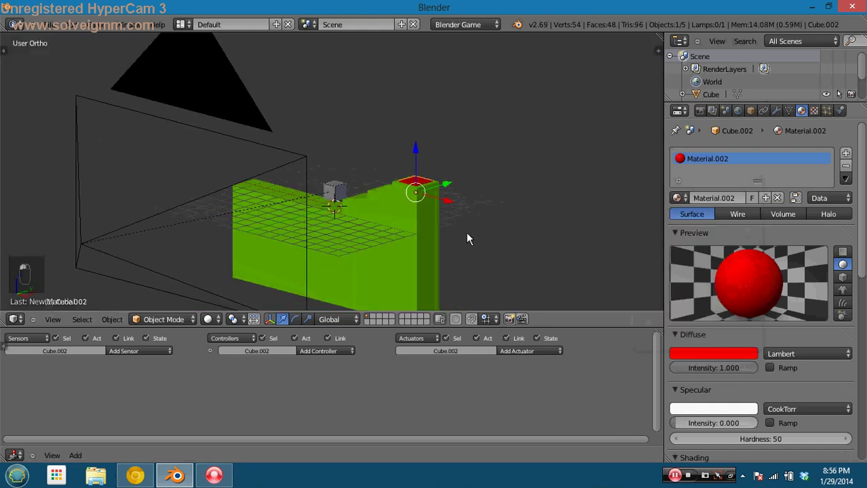
{"action": "scroll", "coordinate": [448, 214], "scroll_direction": "up", "scroll_amount": 1}
{"action": "middle_click_drag", "start_coordinate": [438, 202], "coordinate": [484, 192]}
{"action": "scroll", "coordinate": [491, 189], "scroll_direction": "up", "scroll_amount": 2}
{"action": "key", "text": "p"}
{"action": "key", "text": "Escape"}
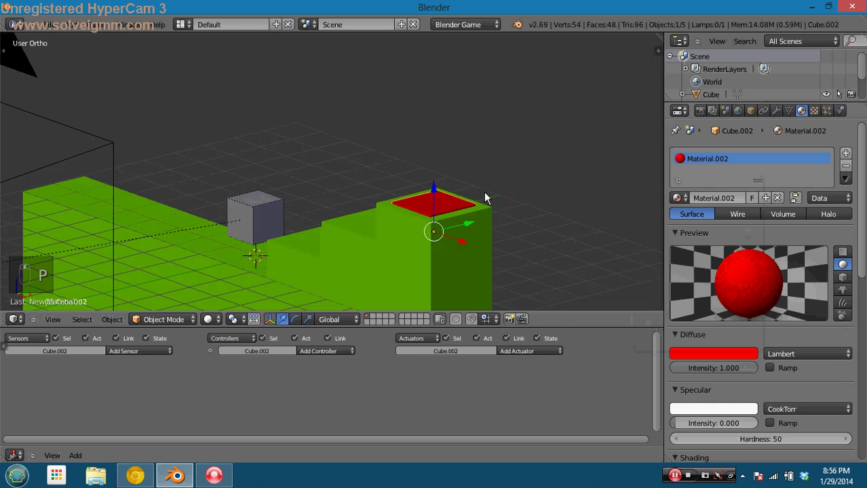
{"action": "key", "text": "alt+z"}
Playtest the game by moving and jumping the player cube up the stairs and across the red pad
{"action": "key", "text": "p"}
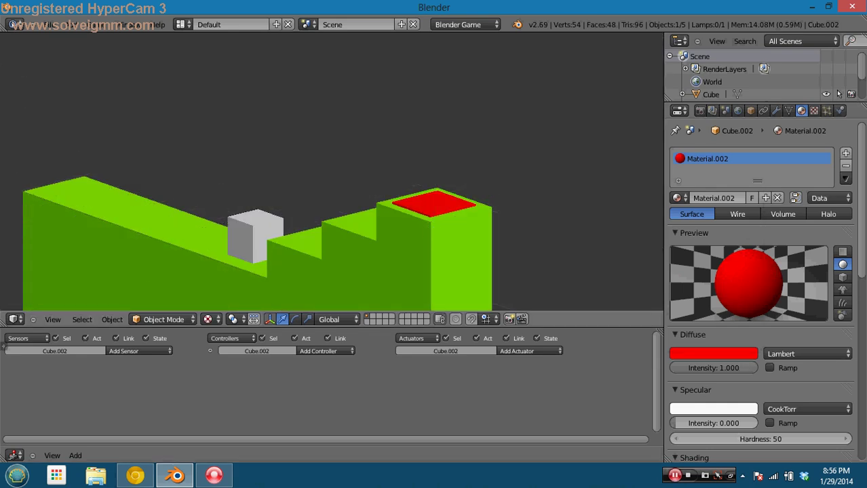
{"action": "key", "text": "Left"}
{"action": "key", "text": "Right"}
{"action": "key", "text": "space"}
{"action": "key", "text": "space"}
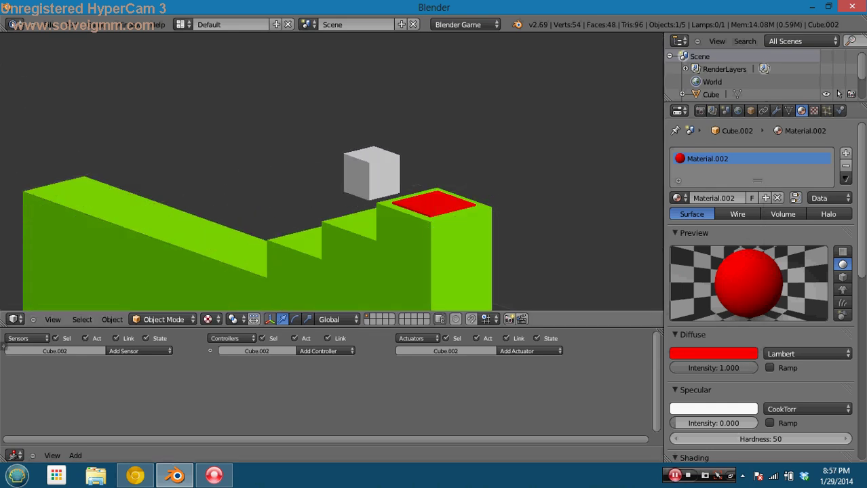
{"action": "key", "text": "space"}
{"action": "key", "text": "Right"}
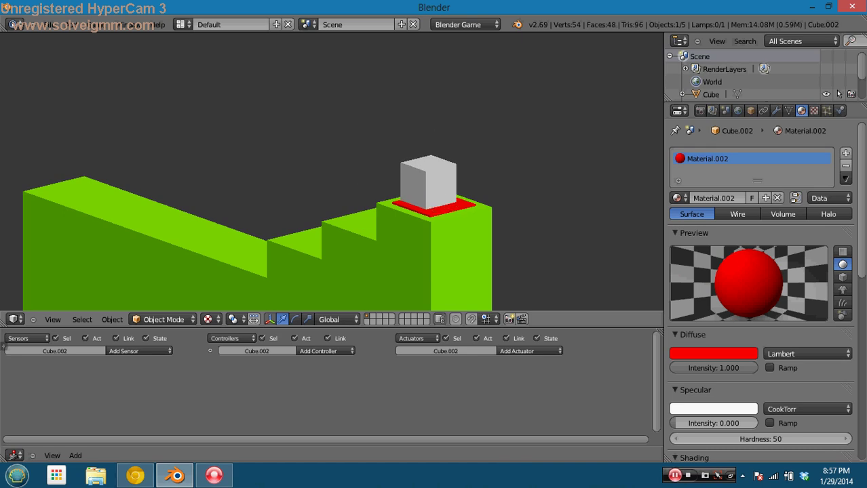
{"action": "key", "text": "Left"}
{"action": "key", "text": "Right"}
{"action": "key", "text": "Left"}
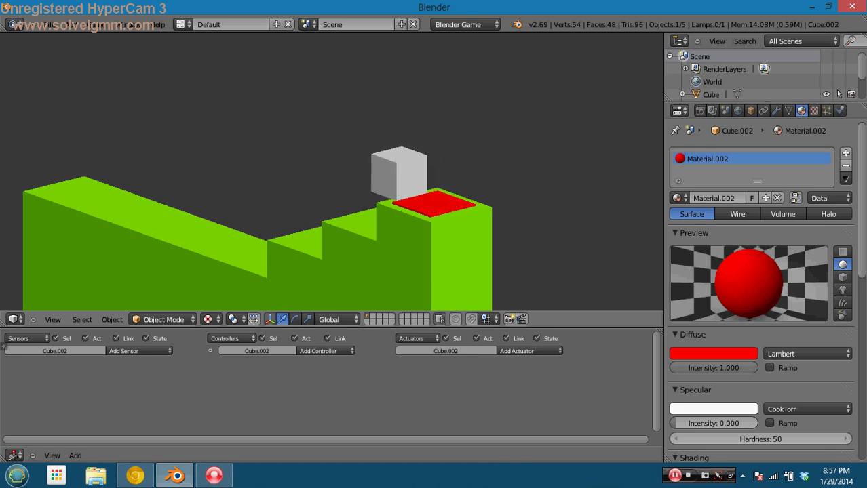
{"action": "key", "text": "Right"}
{"action": "key", "text": "Left"}
{"action": "key", "text": "Left"}
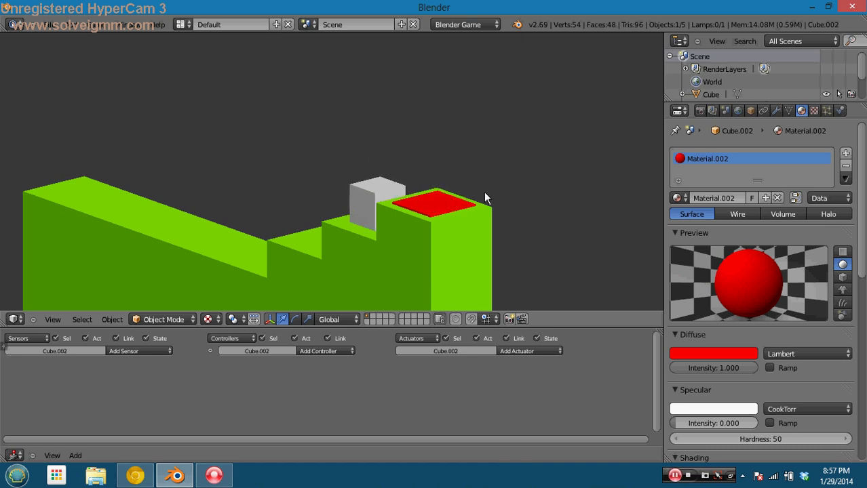
{"action": "key", "text": "Escape"}
Give the grey player cube a Boolean game property named player and enable its value
{"action": "right_click", "coordinate": [433, 200]}
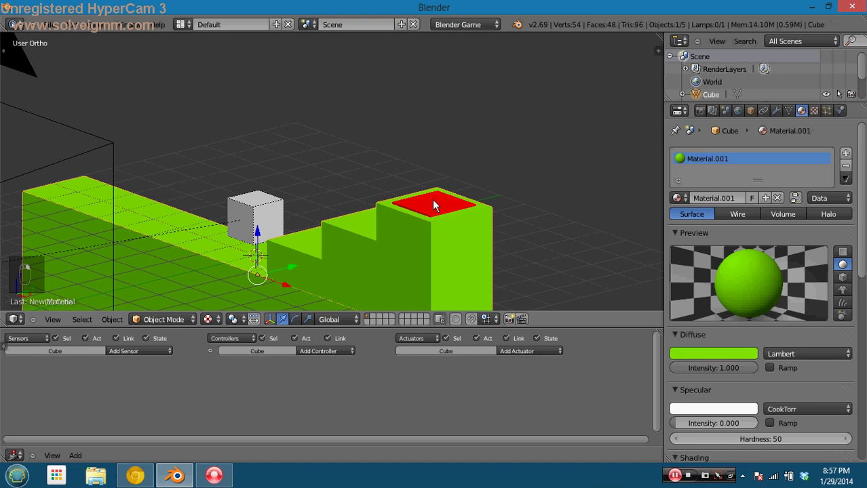
{"action": "right_click", "coordinate": [258, 221]}
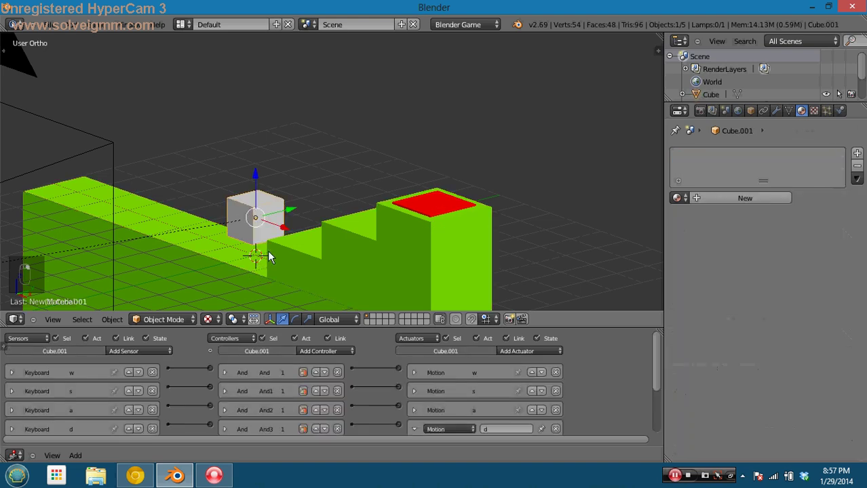
{"action": "scroll", "coordinate": [179, 351], "scroll_direction": "down", "scroll_amount": 1}
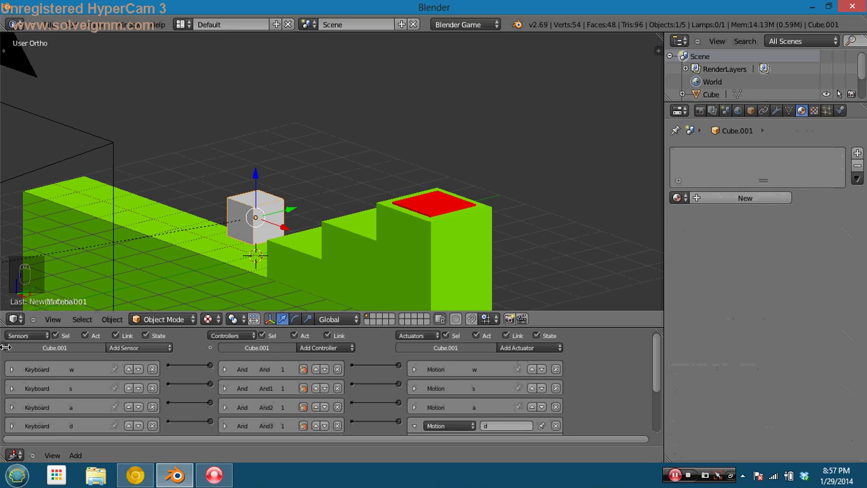
{"action": "key", "text": "n"}
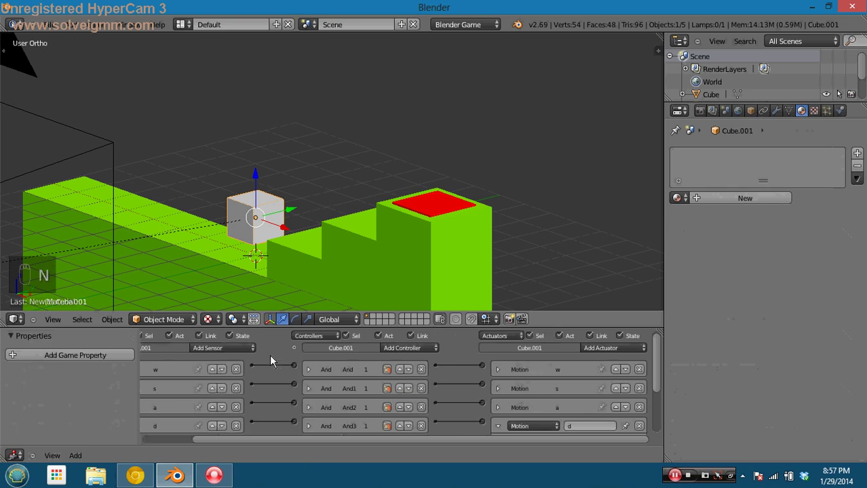
{"action": "left_click", "coordinate": [102, 357]}
{"action": "left_click", "coordinate": [45, 377]}
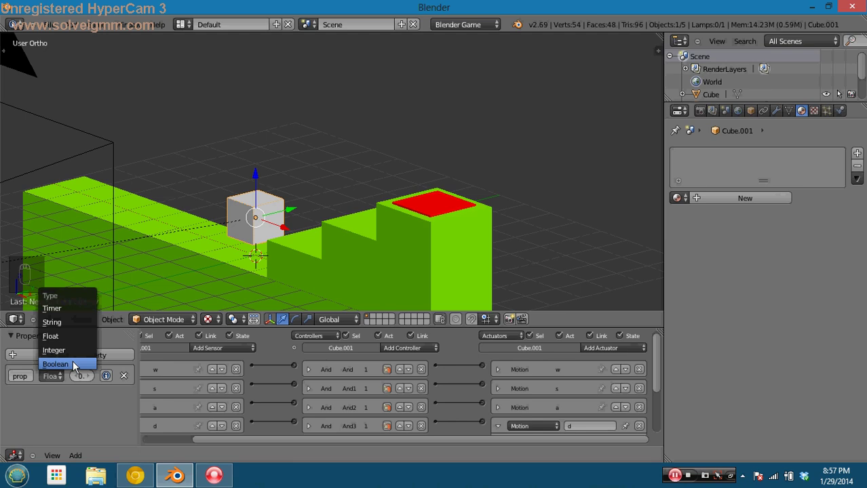
{"action": "left_click", "coordinate": [71, 360]}
{"action": "left_click_drag", "start_coordinate": [139, 393], "coordinate": [245, 393]}
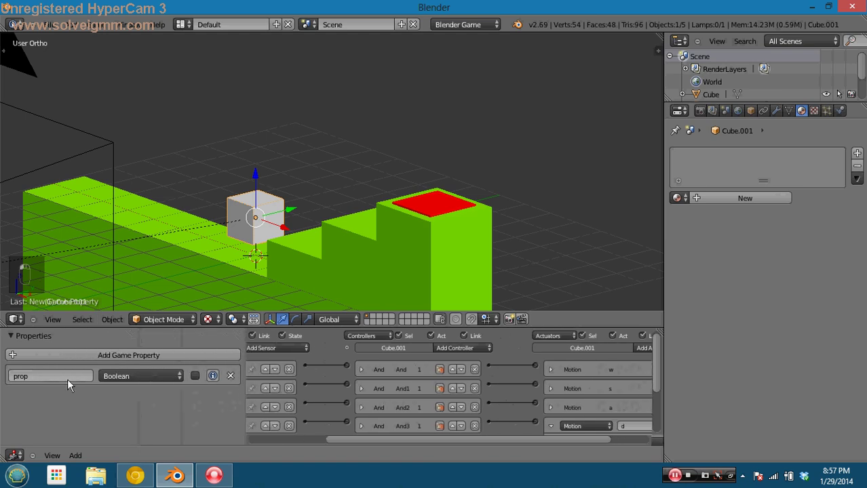
{"action": "type", "text": "p"}
{"action": "key", "text": "Return"}
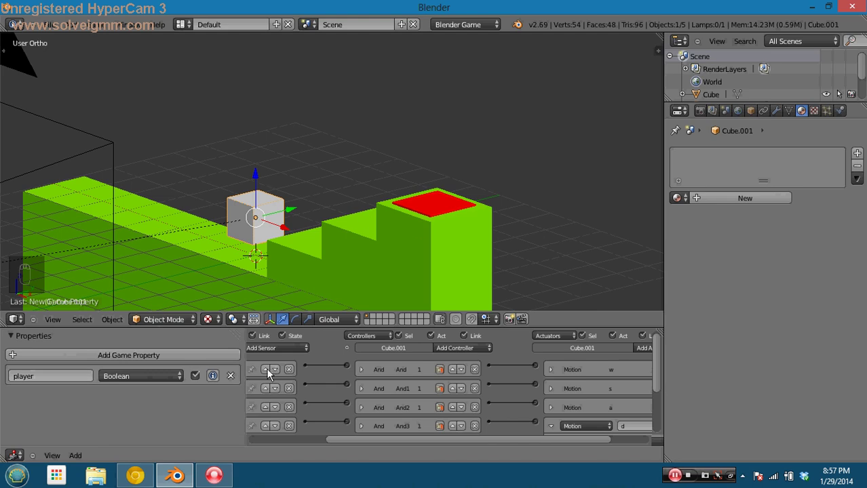
{"action": "key", "text": "n"}
Add a Collision sensor to the red pad that reacts to the property player
{"action": "right_click", "coordinate": [430, 200]}
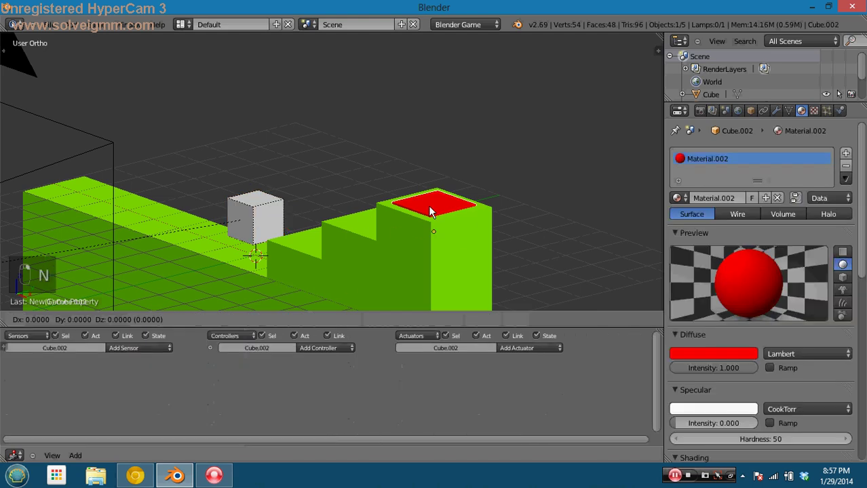
{"action": "right_click", "coordinate": [431, 200]}
{"action": "right_click", "coordinate": [430, 200]}
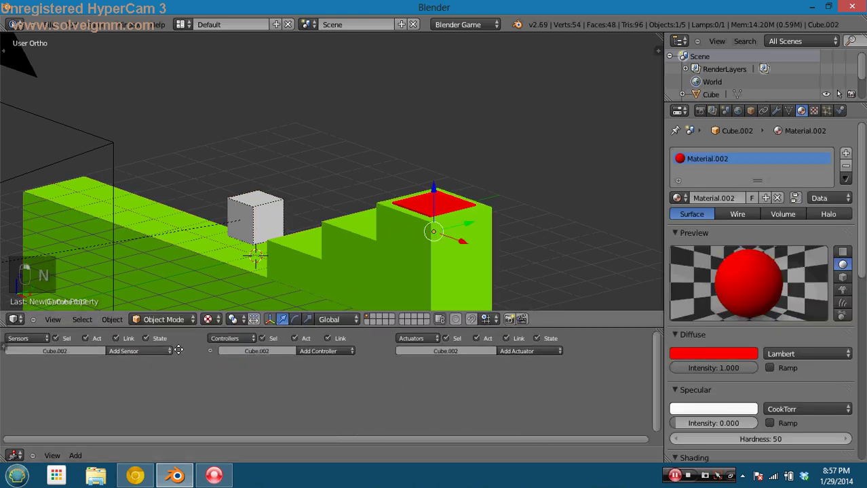
{"action": "left_click", "coordinate": [158, 351]}
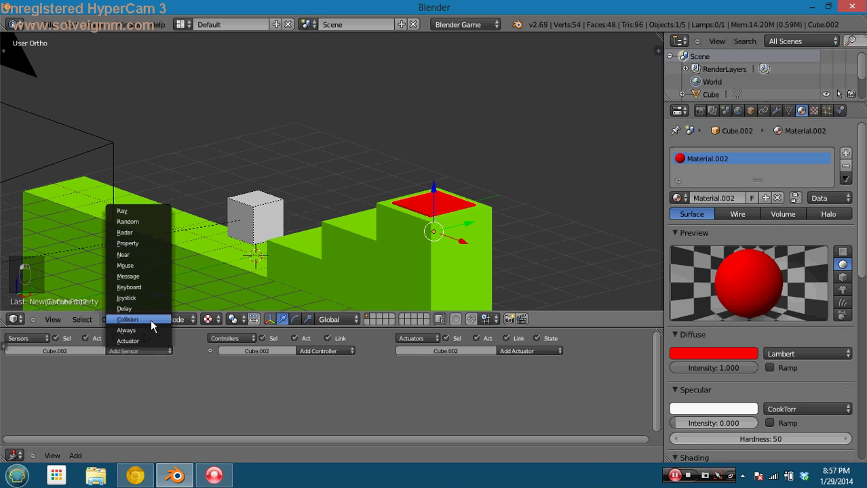
{"action": "left_click", "coordinate": [150, 320]}
{"action": "left_click", "coordinate": [112, 405]}
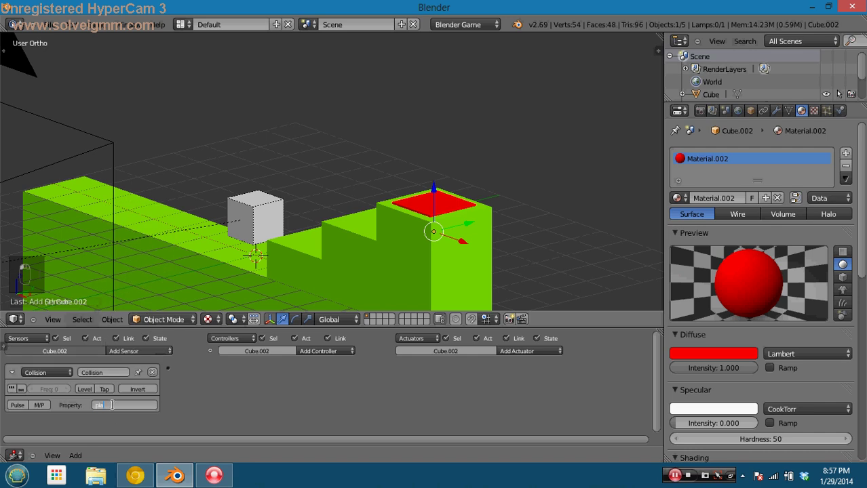
{"action": "key", "text": "Return"}
Add a Game actuator set to Restart Game on the red pad and link the Collision sensor to it
{"action": "left_click", "coordinate": [332, 355]}
{"action": "left_click", "coordinate": [531, 350]}
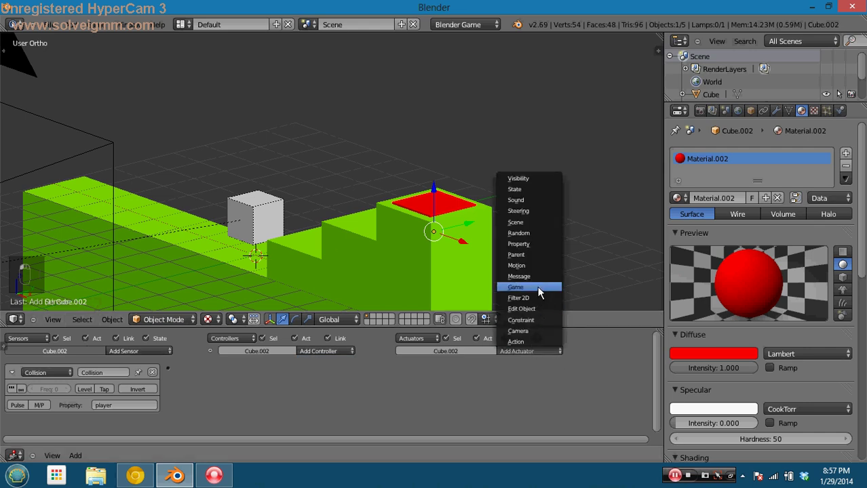
{"action": "left_click", "coordinate": [531, 281]}
{"action": "left_click", "coordinate": [507, 382]}
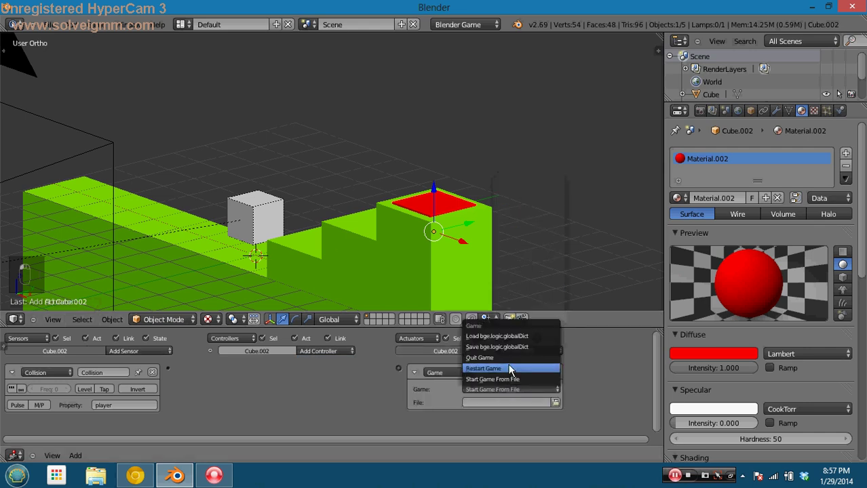
{"action": "left_click", "coordinate": [508, 369]}
{"action": "left_click_drag", "start_coordinate": [399, 371], "coordinate": [170, 369]}
Playtest the restart logic by jumping the player cube up the stairs toward the red pad
{"action": "key", "text": "p"}
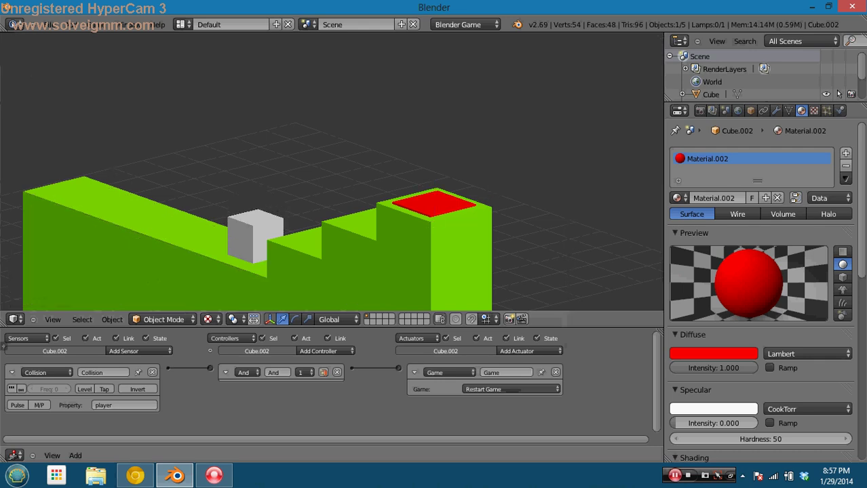
{"action": "key", "text": "Right"}
{"action": "key", "text": "space"}
{"action": "key", "text": "space"}
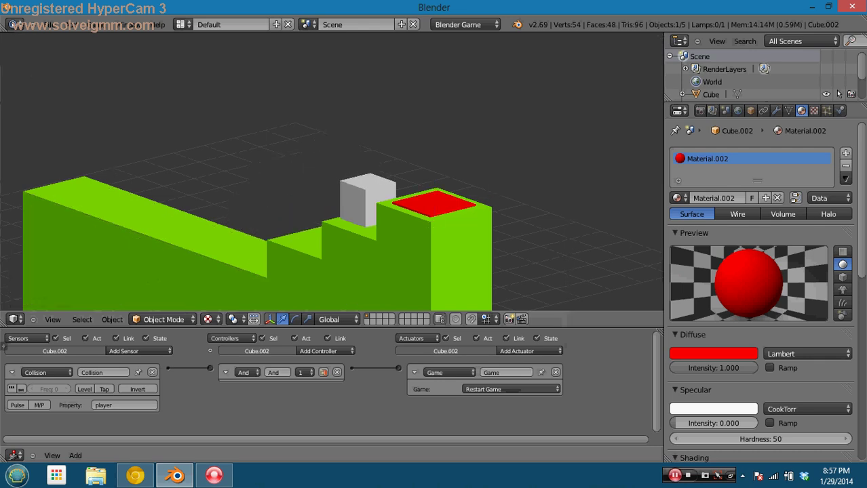
{"action": "key", "text": "Escape"}
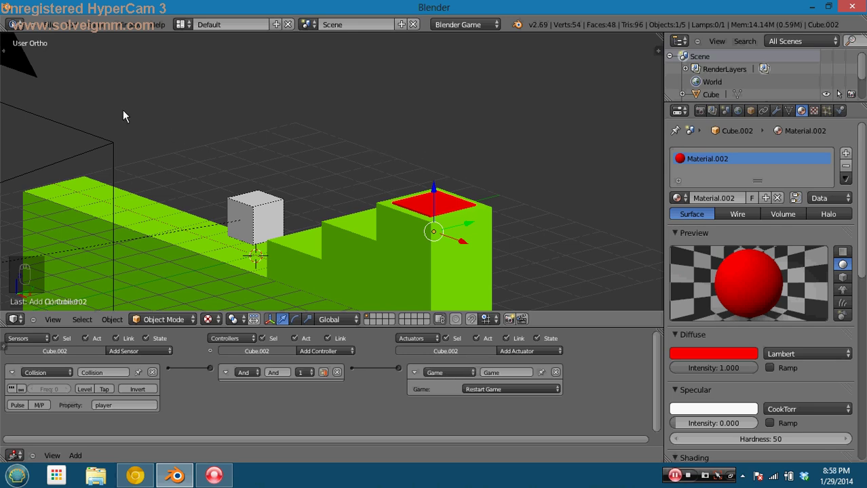
Start saving the file and create a new folder named game on the Desktop
{"action": "key", "text": "ctrl+s"}
{"action": "left_click", "coordinate": [51, 166]}
{"action": "left_click", "coordinate": [74, 153]}
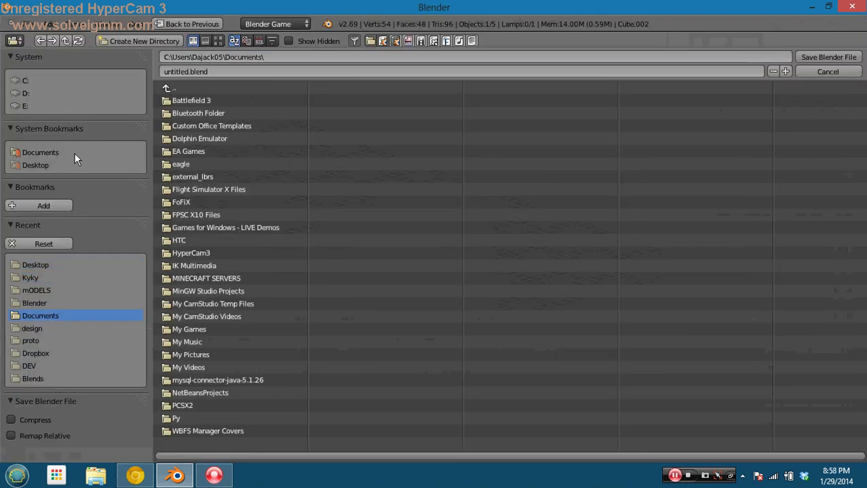
{"action": "left_click", "coordinate": [56, 164]}
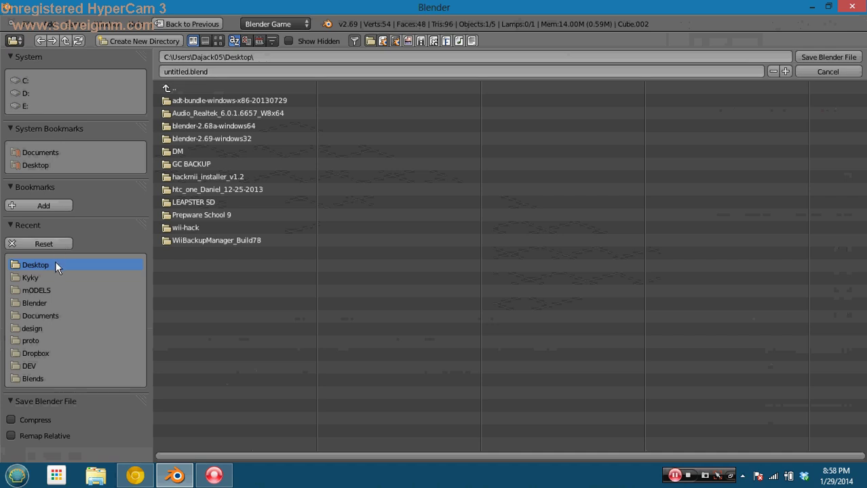
{"action": "left_click", "coordinate": [51, 153]}
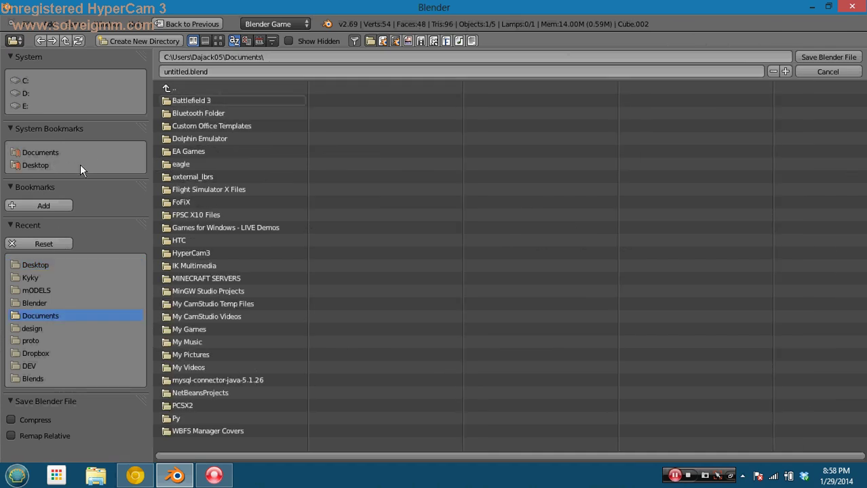
{"action": "left_click", "coordinate": [80, 165]}
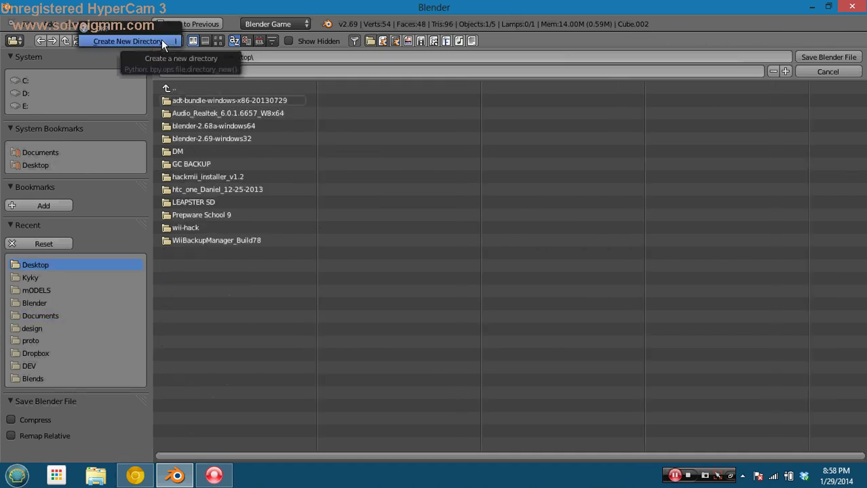
{"action": "left_click", "coordinate": [162, 39]}
{"action": "type", "text": "game"}
{"action": "key", "text": "Return"}
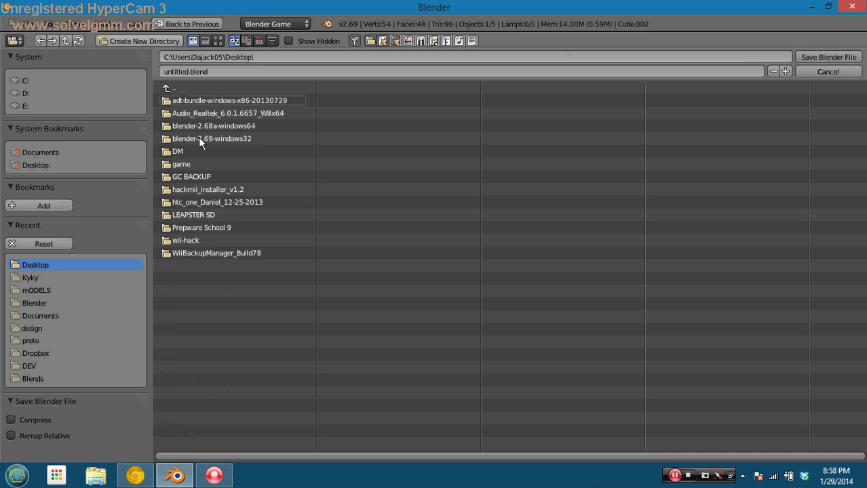
Save the project as game.blend inside the new game folder
{"action": "double_click", "coordinate": [195, 164]}
{"action": "left_click", "coordinate": [217, 68]}
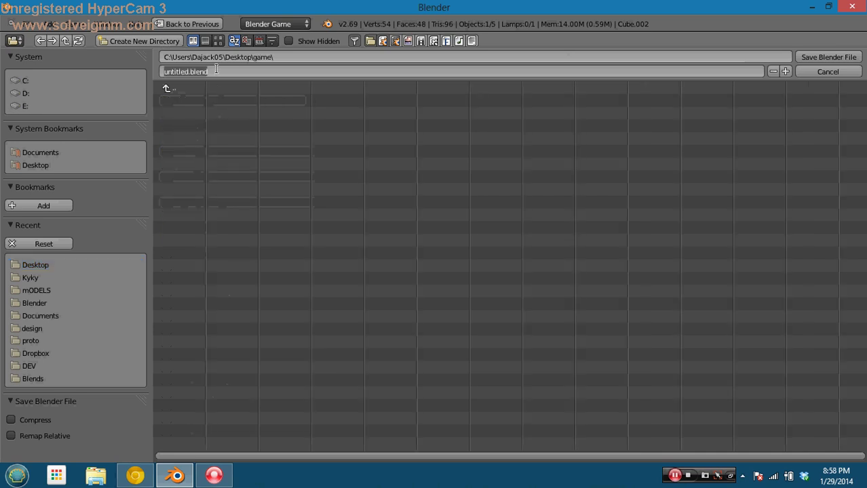
{"action": "type", "text": "b"}
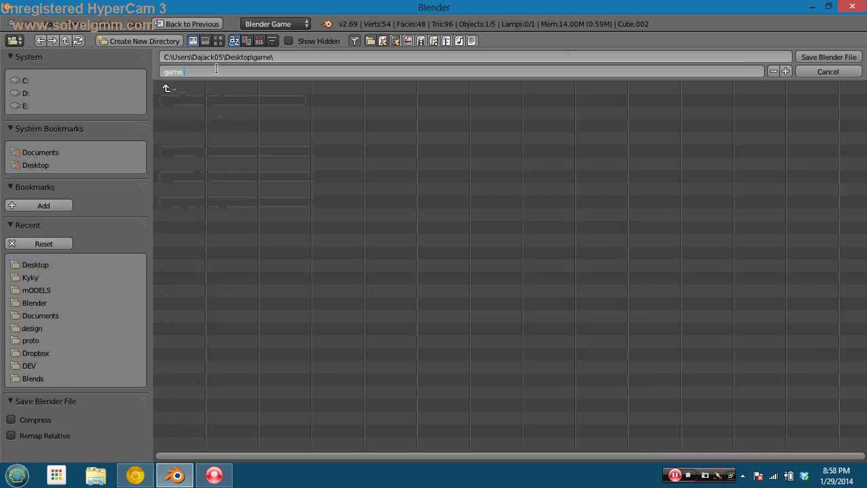
{"action": "key", "text": "Return"}
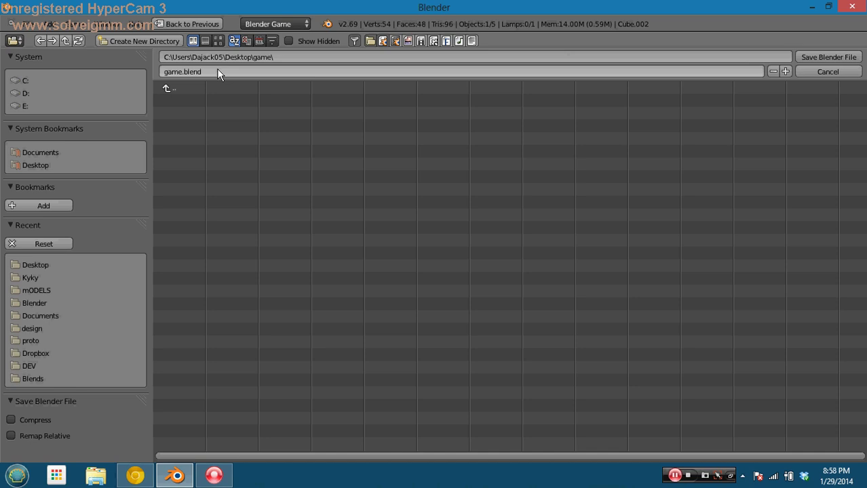
{"action": "key", "text": "Return"}
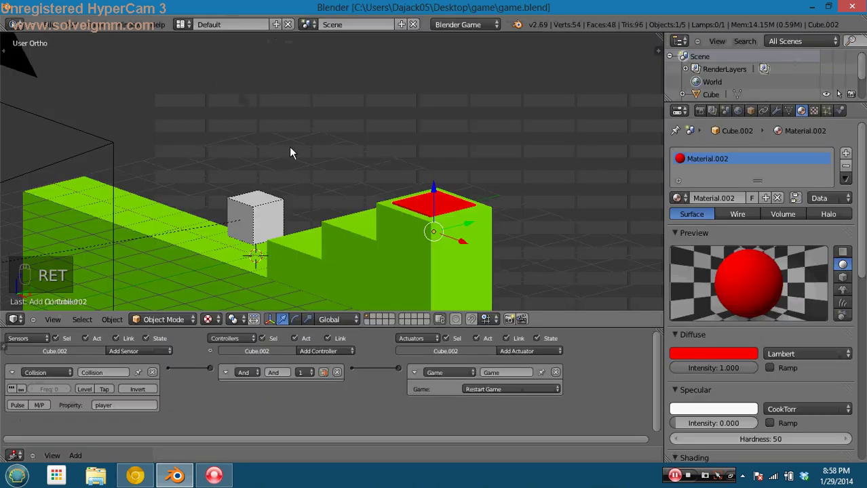
Select the red pad and playtest the level through the camera view
{"action": "right_click", "coordinate": [256, 215]}
{"action": "right_click", "coordinate": [412, 199]}
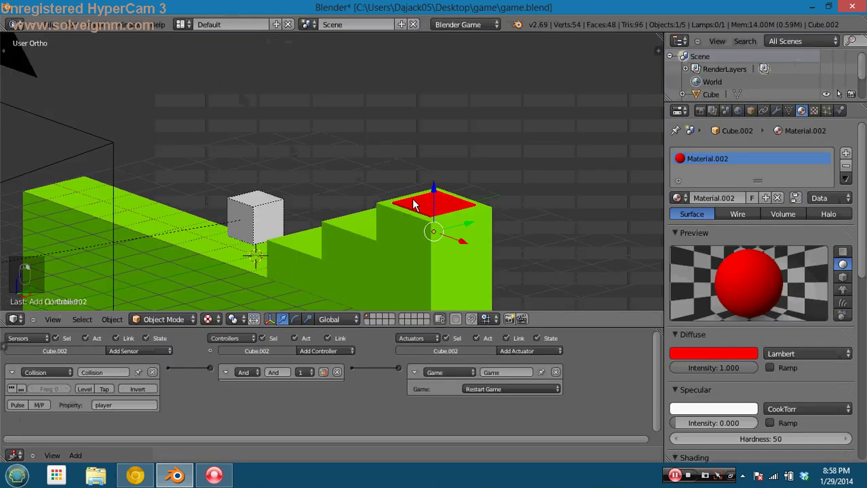
{"action": "key", "text": "KP_0"}
{"action": "key", "text": "p"}
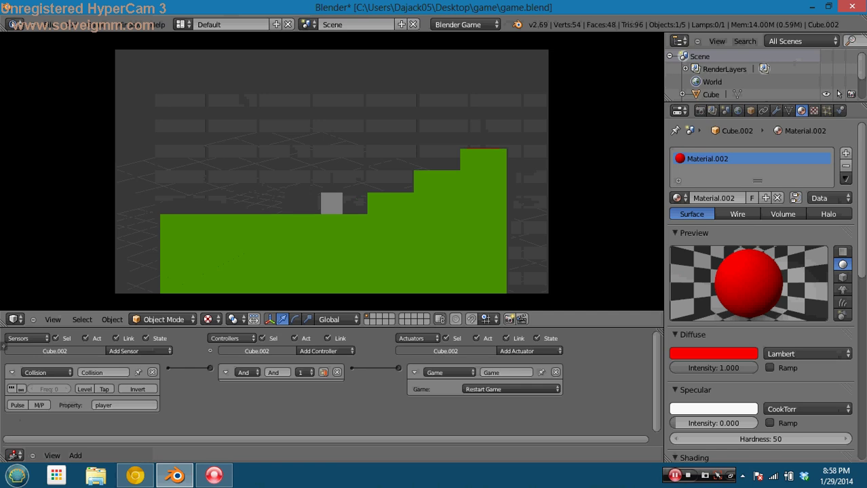
{"action": "key", "text": "Right"}
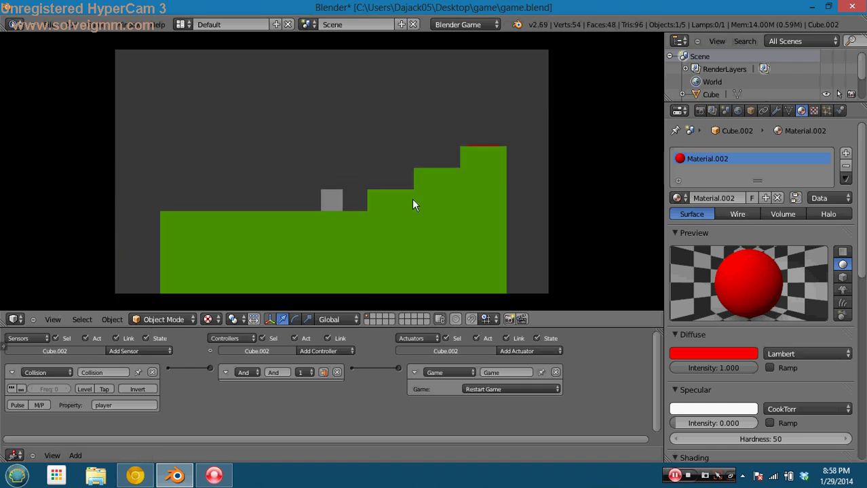
{"action": "key", "text": "Escape"}
Lower the red pad slightly along the Z axis into the top stair
{"action": "middle_click_drag", "start_coordinate": [447, 167], "coordinate": [442, 190]}
{"action": "scroll", "coordinate": [443, 190], "scroll_direction": "up", "scroll_amount": 4}
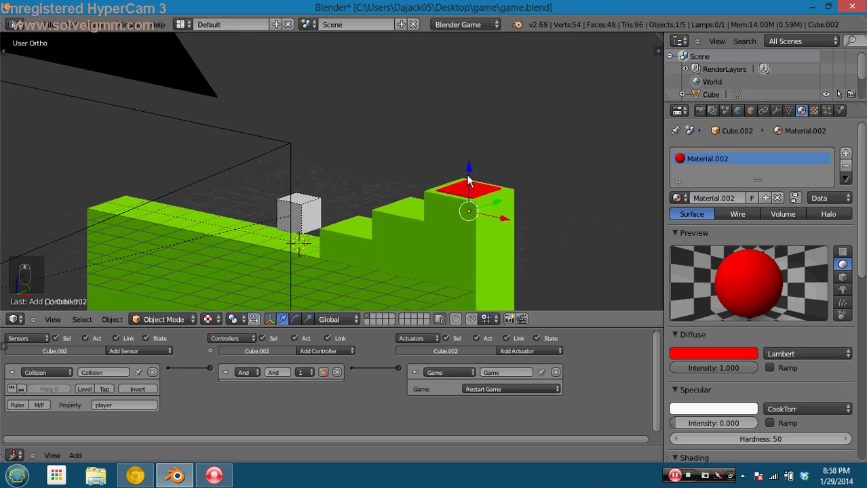
{"action": "mouse_move", "coordinate": [432, 159]}
{"action": "left_mouse_down"}
{"action": "mouse_move", "coordinate": [430, 105]}
{"action": "mouse_move", "coordinate": [435, 174]}
{"action": "left_mouse_up"}
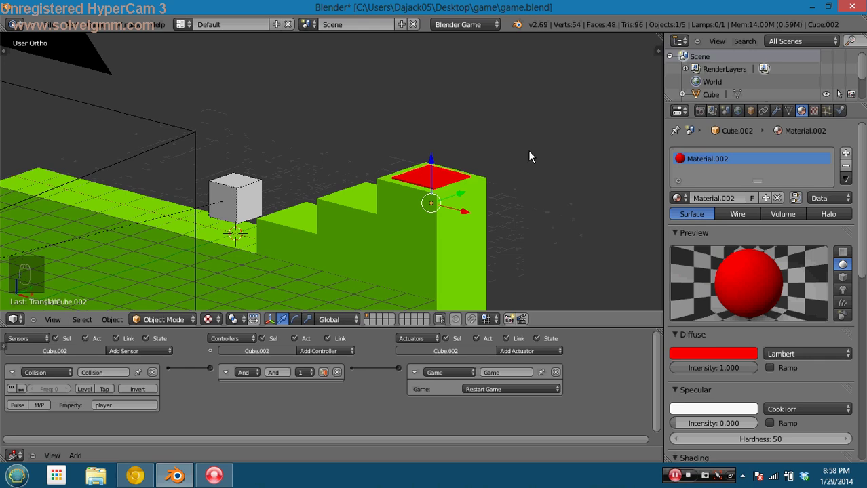
Set the red pad's physics type to Sensor and enable Detect Actors
{"action": "left_click", "coordinate": [840, 112]}
{"action": "left_click", "coordinate": [777, 170]}
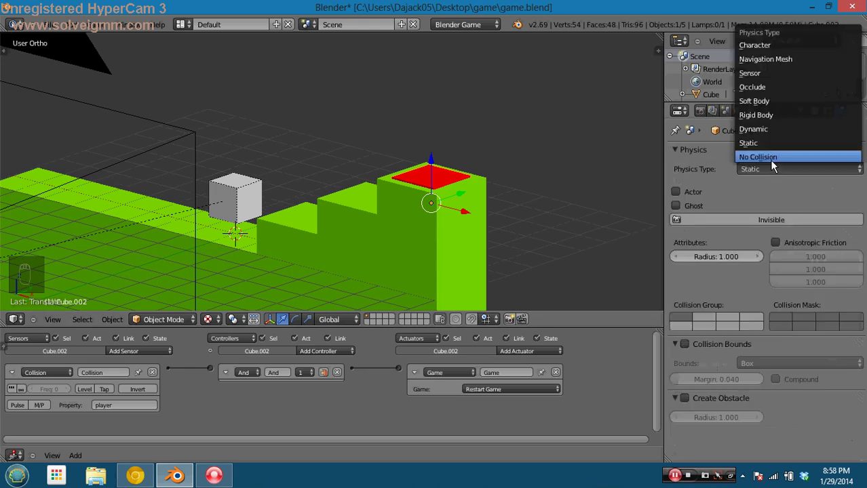
{"action": "left_click", "coordinate": [770, 73]}
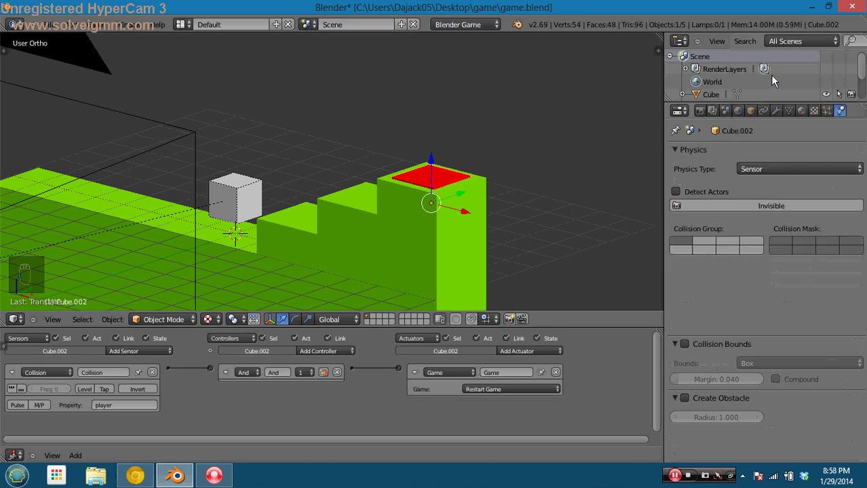
{"action": "left_click", "coordinate": [693, 193]}
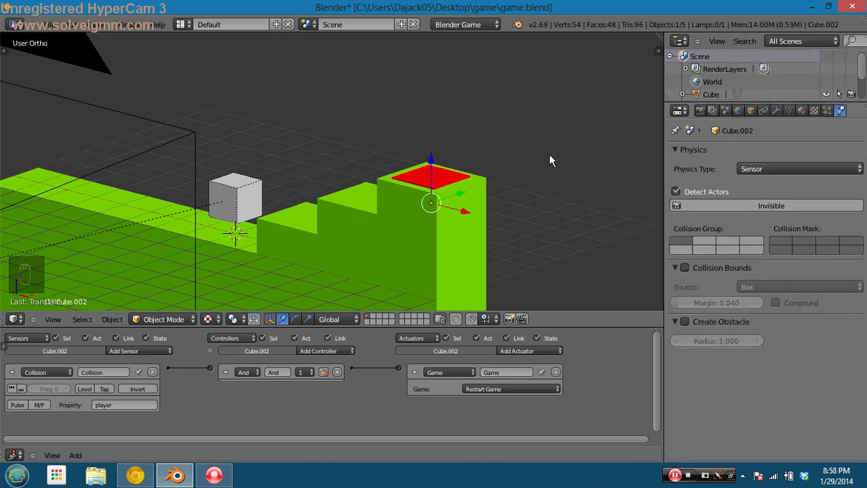
Playtest the sensor pad by jumping the player cube up the stairs onto it
{"action": "key", "text": "p"}
{"action": "key", "text": "space"}
{"action": "key", "text": "Right"}
{"action": "key", "text": "space"}
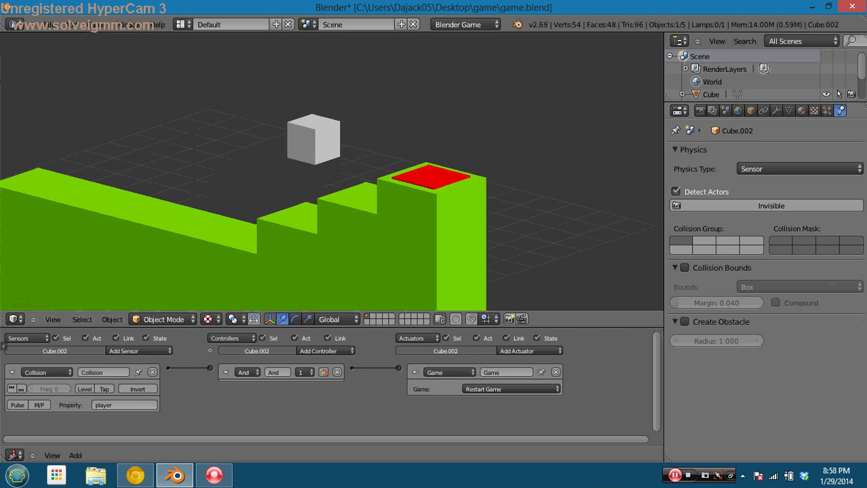
{"action": "key", "text": "space"}
{"action": "key", "text": "Right"}
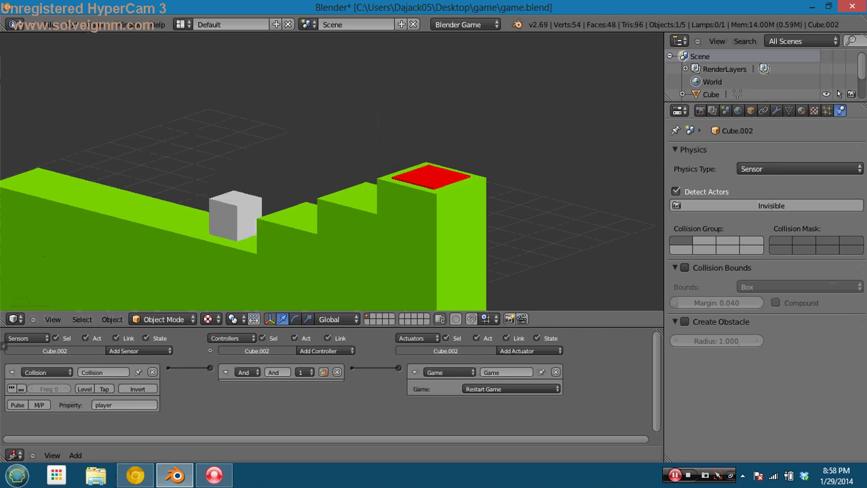
{"action": "key", "text": "Escape"}
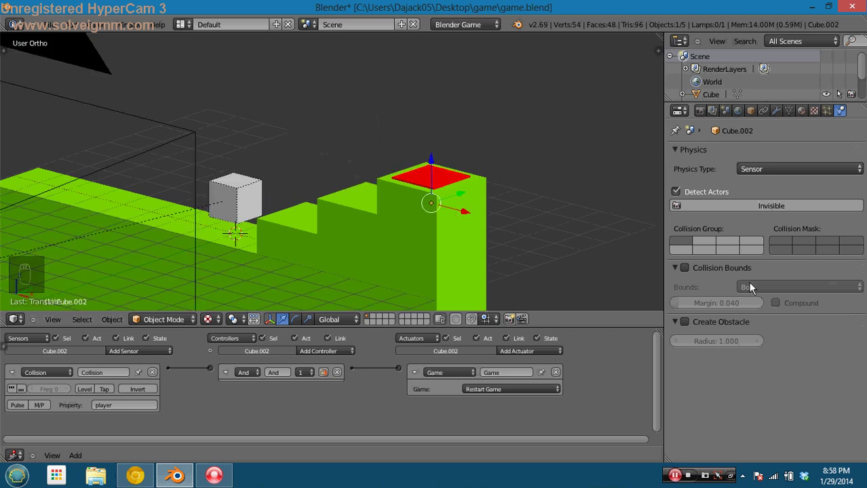
Make the red pad invisible in the game and playtest it by jumping the player cube up the stairs
{"action": "left_click", "coordinate": [759, 206]}
{"action": "key", "text": "p"}
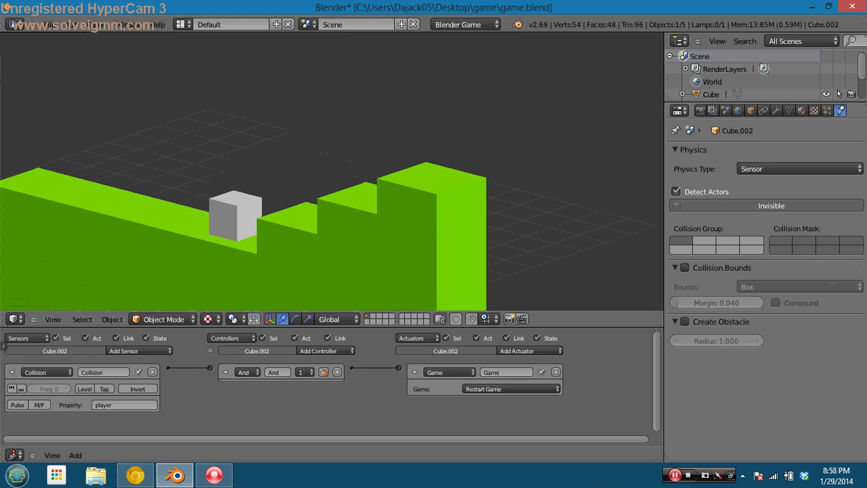
{"action": "key", "text": "space"}
{"action": "key", "text": "Right"}
{"action": "key", "text": "space"}
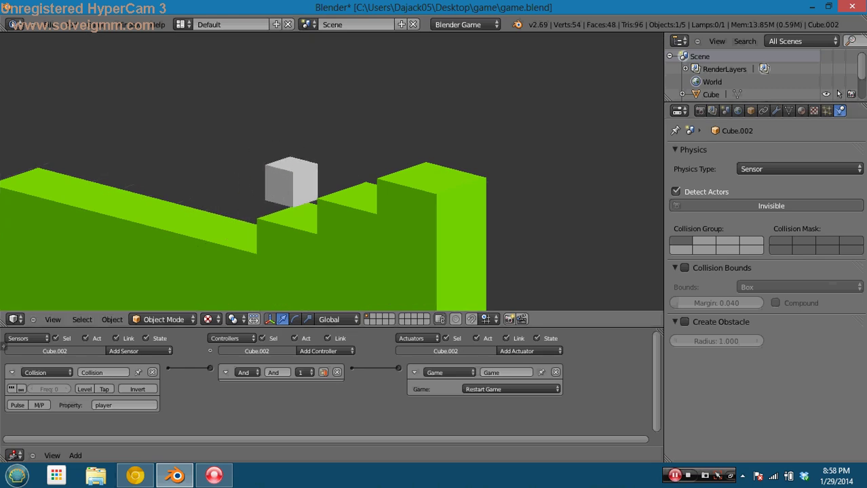
{"action": "key", "text": "Right"}
{"action": "key", "text": "space"}
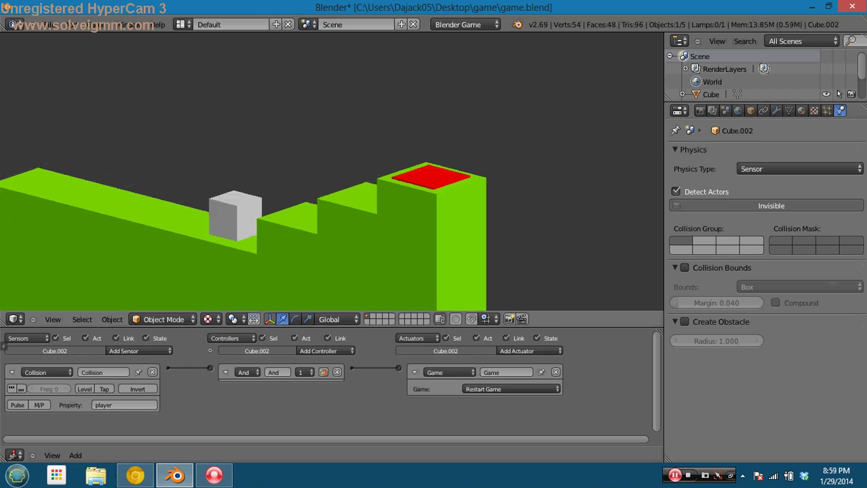
{"action": "key", "text": "Escape"}
Change the red pad's physics type to Static, disable Actor and turn off Invisible
{"action": "left_click", "coordinate": [773, 169]}
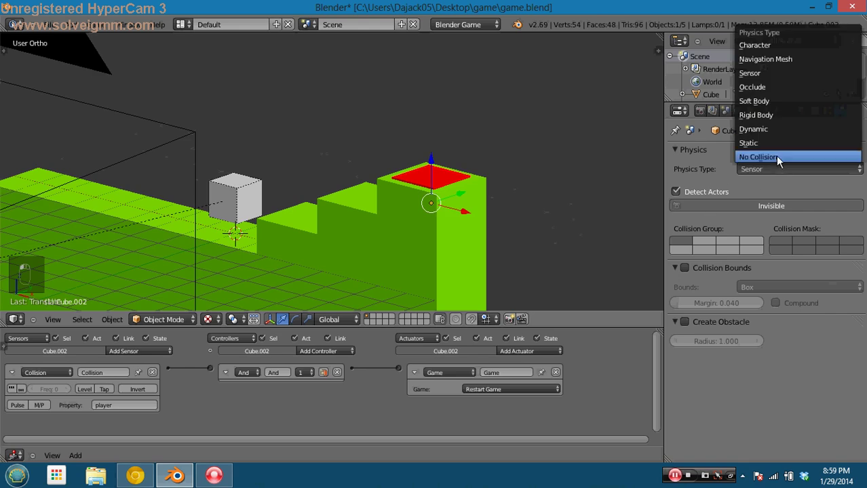
{"action": "left_click", "coordinate": [776, 155]}
{"action": "left_click", "coordinate": [777, 168]}
{"action": "left_click", "coordinate": [771, 157]}
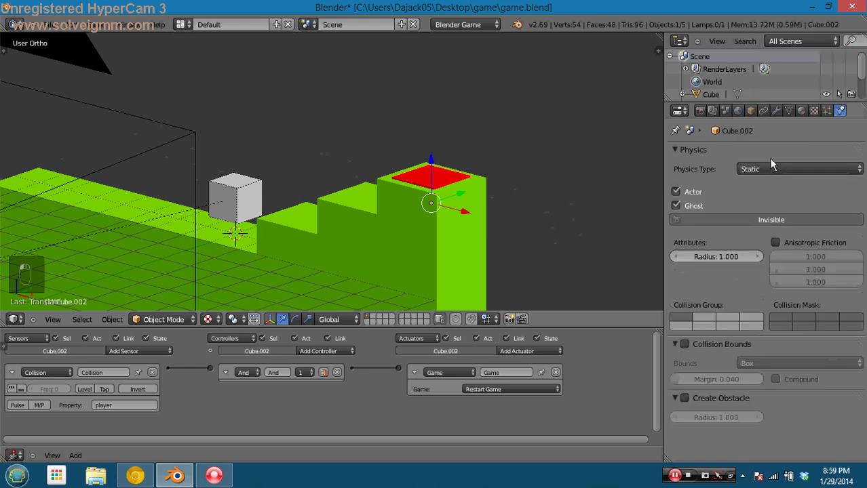
{"action": "left_click", "coordinate": [675, 192]}
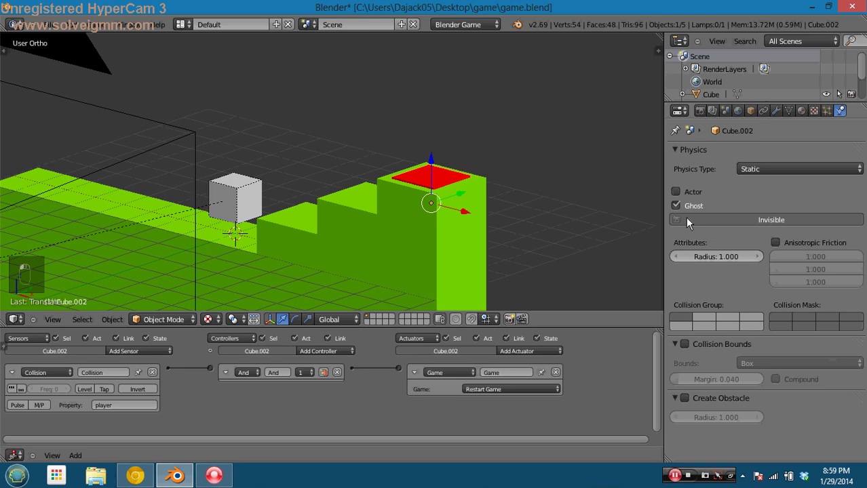
{"action": "left_click", "coordinate": [676, 221]}
Playtest the static ghost pad by jumping the player cube to the top of the stairs
{"action": "key", "text": "p"}
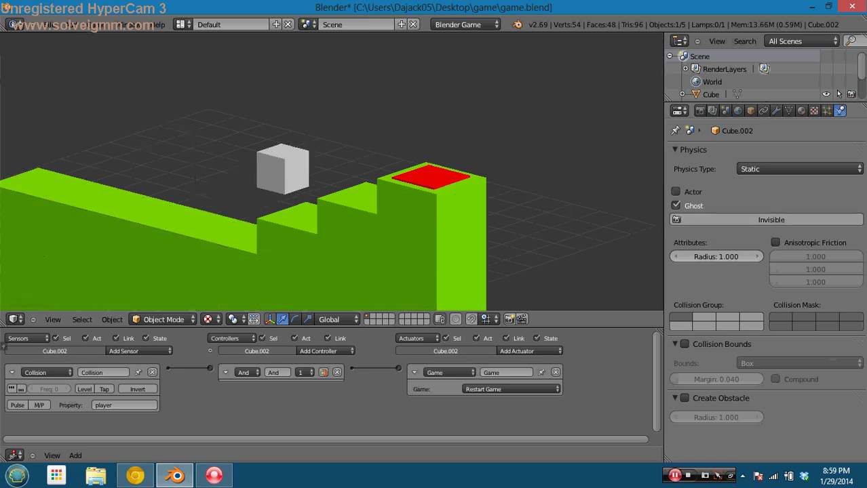
{"action": "key", "text": "Right"}
{"action": "key", "text": "space"}
{"action": "key", "text": "space"}
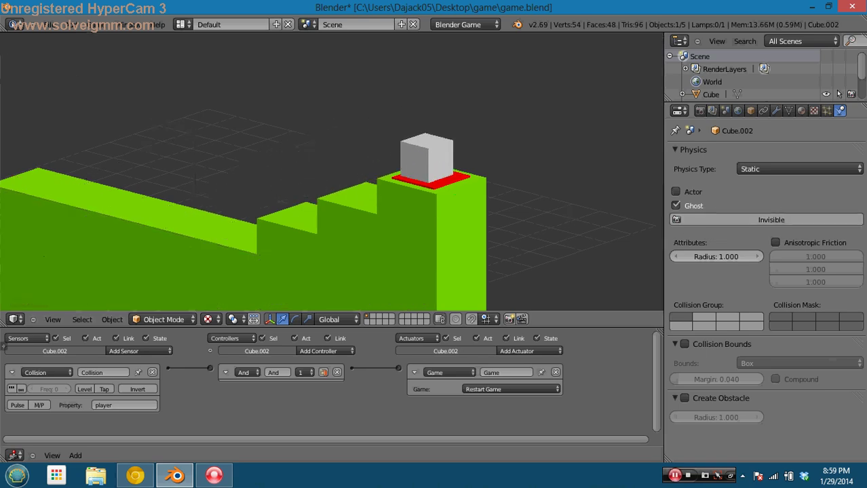
{"action": "key", "text": "Escape"}
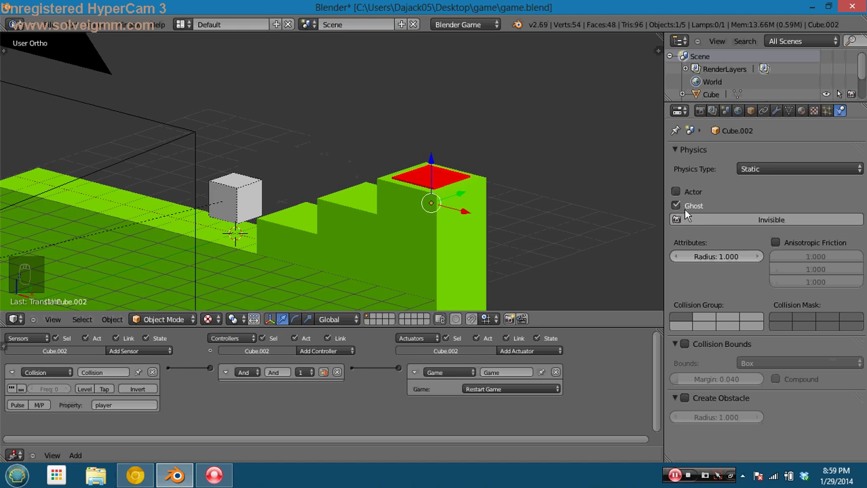
Turn Invisible back on for the red pad and playtest by jumping the cube up to it
{"action": "left_click", "coordinate": [685, 215]}
{"action": "key", "text": "p"}
{"action": "key", "text": "Right"}
{"action": "key", "text": "space"}
{"action": "key", "text": "space"}
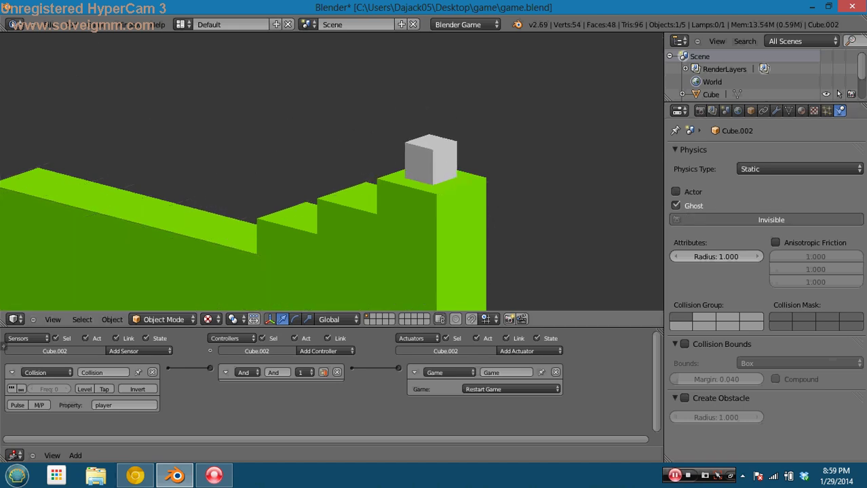
{"action": "key", "text": "Escape"}
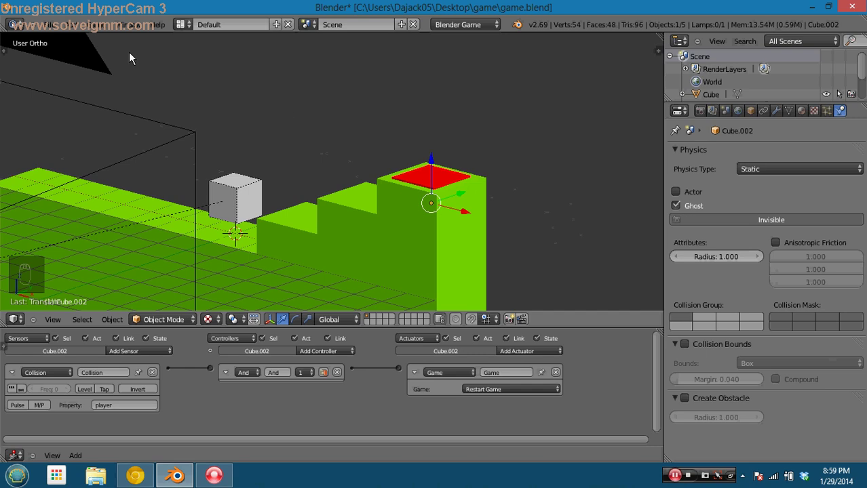
Enable Show Physics Visualization and run the game to inspect the collision outlines of the cube, stairs and pad
{"action": "left_click", "coordinate": [105, 25]}
{"action": "left_click", "coordinate": [131, 76]}
{"action": "key", "text": "p"}
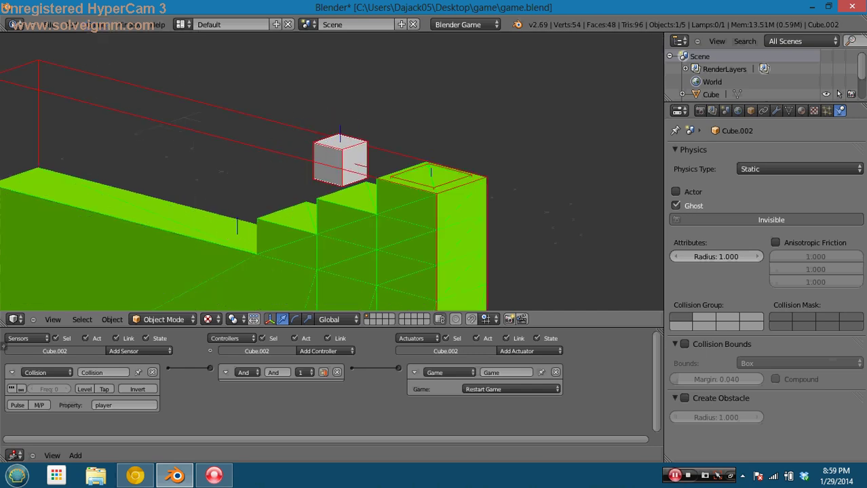
{"action": "key", "text": "space"}
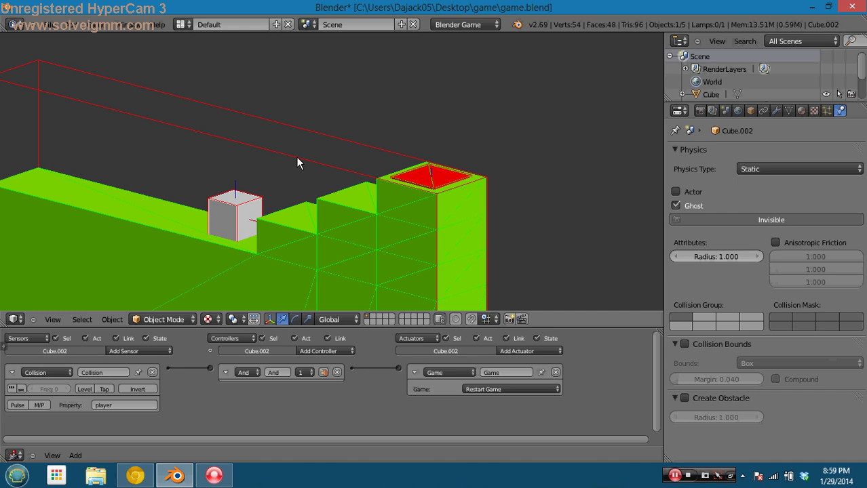
{"action": "key", "text": "Escape"}
{"action": "key", "text": "p"}
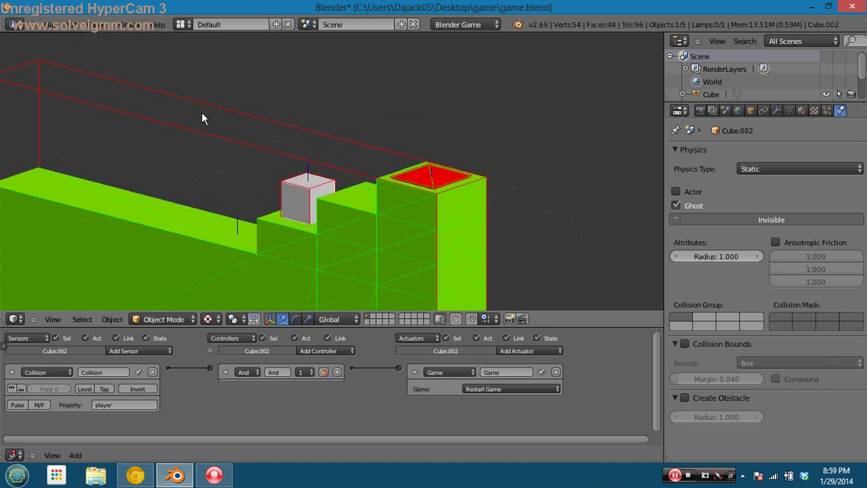
{"action": "key", "text": "Escape"}
Disable Show Physics Visualization and playtest the game again
{"action": "left_click", "coordinate": [99, 26]}
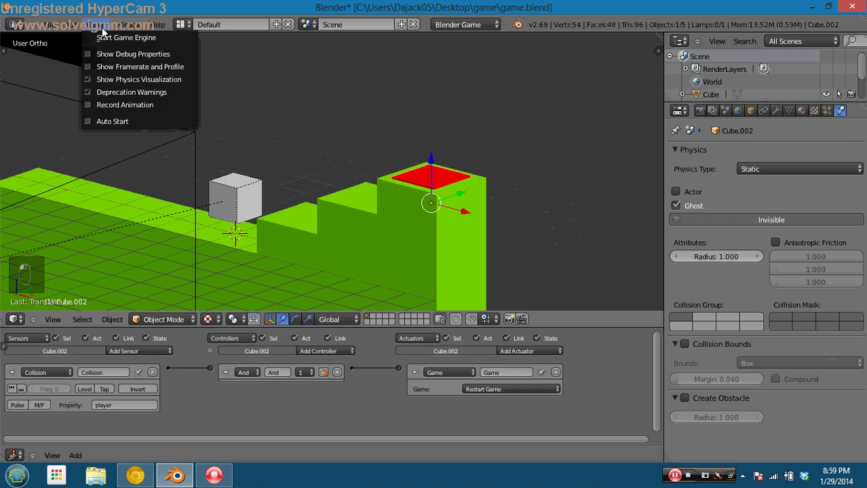
{"action": "left_click", "coordinate": [128, 79]}
{"action": "key", "text": "p"}
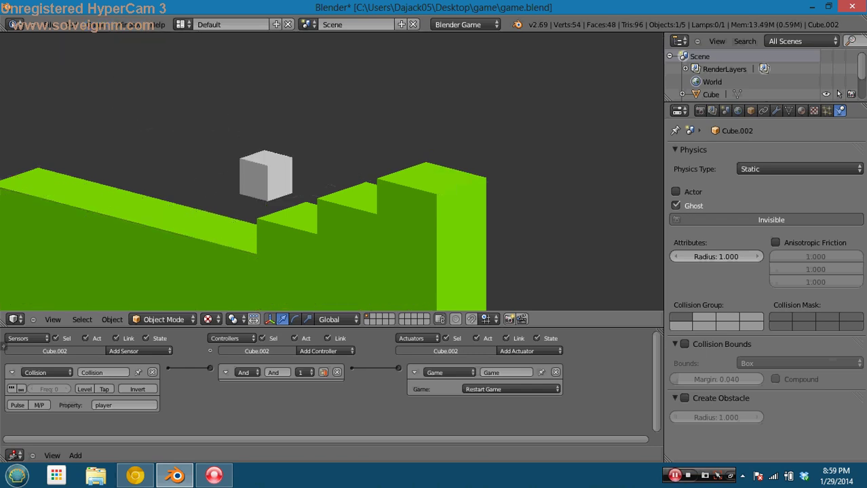
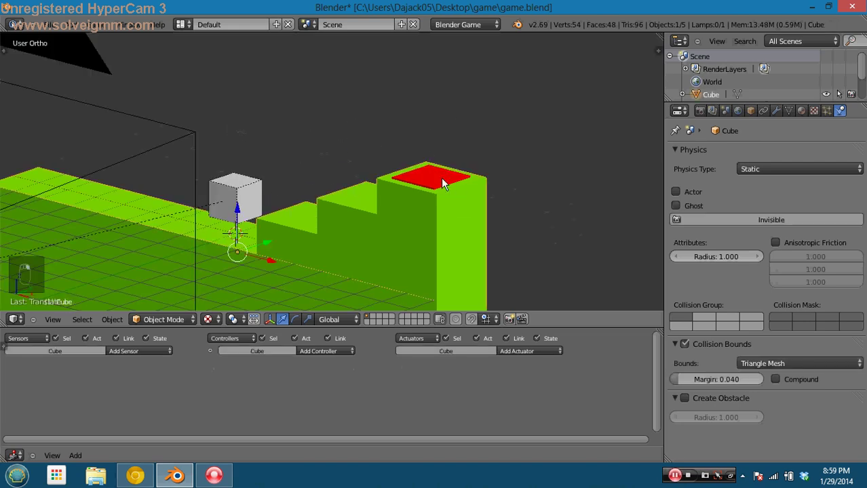
Set the red pad's Game actuator to Quit Game and save the project over game.blend
{"action": "left_click", "coordinate": [489, 388]}
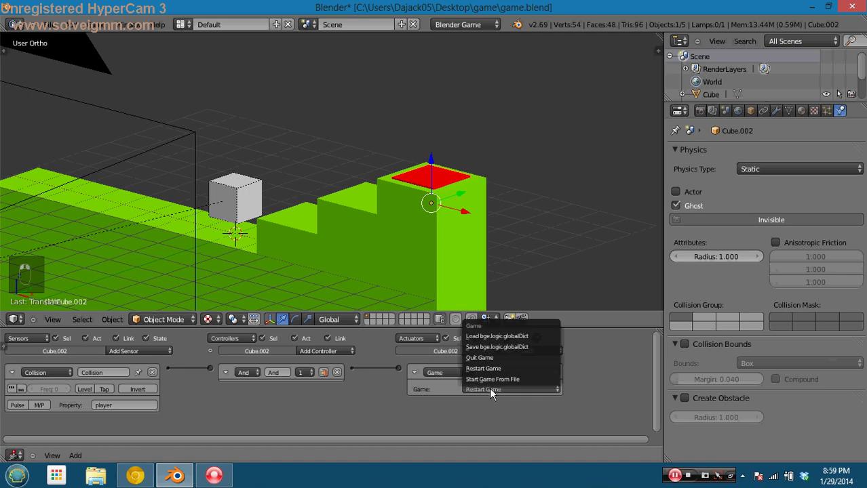
{"action": "left_click", "coordinate": [490, 362]}
{"action": "key", "text": "ctrl+s"}
{"action": "left_click", "coordinate": [457, 164]}
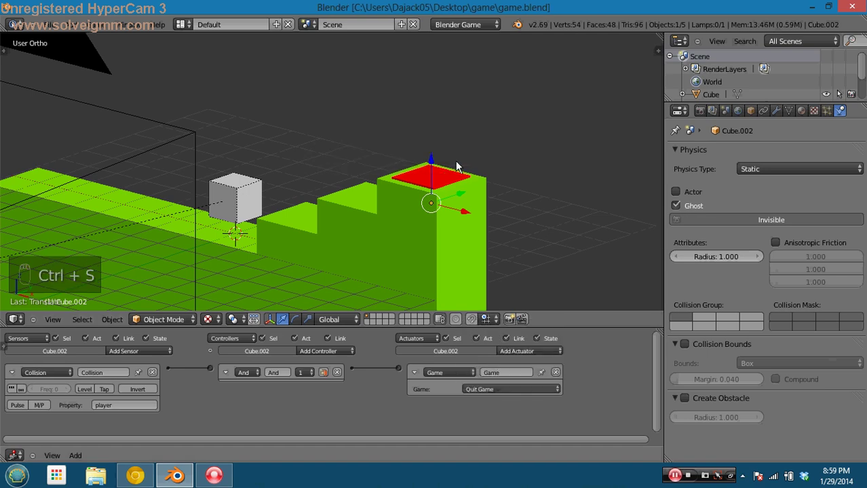
Remove the red pad's material slot and reassign the existing Material.002 to the pad
{"action": "right_click", "coordinate": [433, 181]}
{"action": "right_click", "coordinate": [432, 180]}
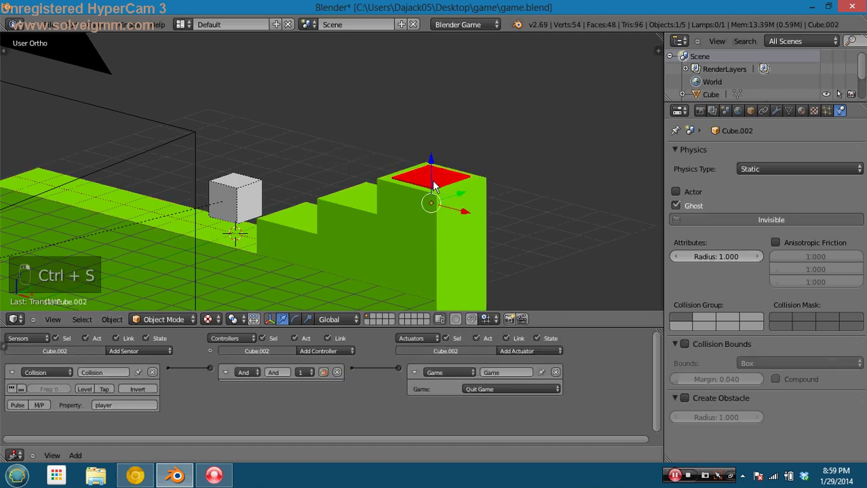
{"action": "left_click", "coordinate": [802, 110]}
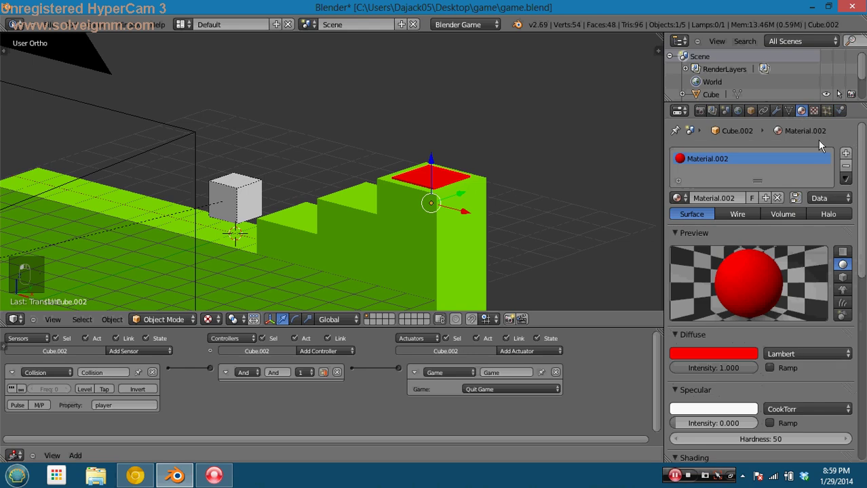
{"action": "left_click", "coordinate": [856, 166]}
{"action": "left_click", "coordinate": [693, 201]}
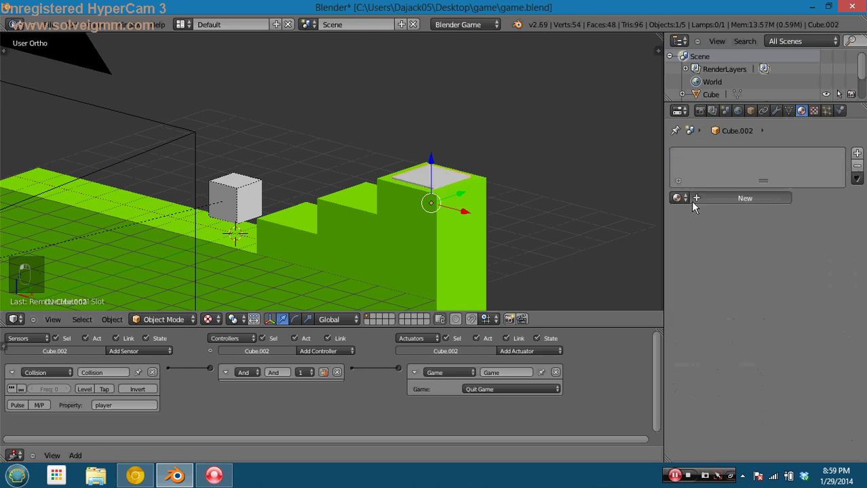
{"action": "left_click", "coordinate": [679, 198]}
{"action": "left_click", "coordinate": [690, 243]}
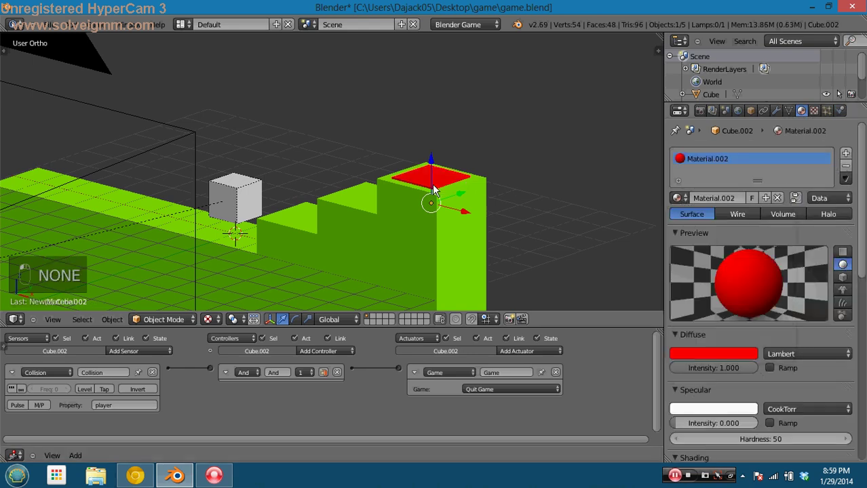
Save the project and playtest the game from the camera view, jumping the cube up the stairs to the red pad
{"action": "key", "text": "ctrl+s"}
{"action": "key", "text": "KP_0"}
{"action": "key", "text": "p"}
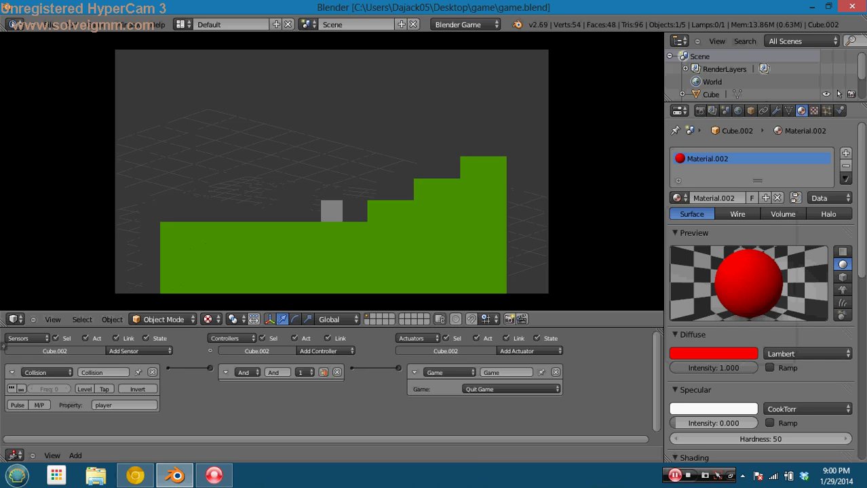
{"action": "key", "text": "Right"}
{"action": "key", "text": "space"}
{"action": "key", "text": "space"}
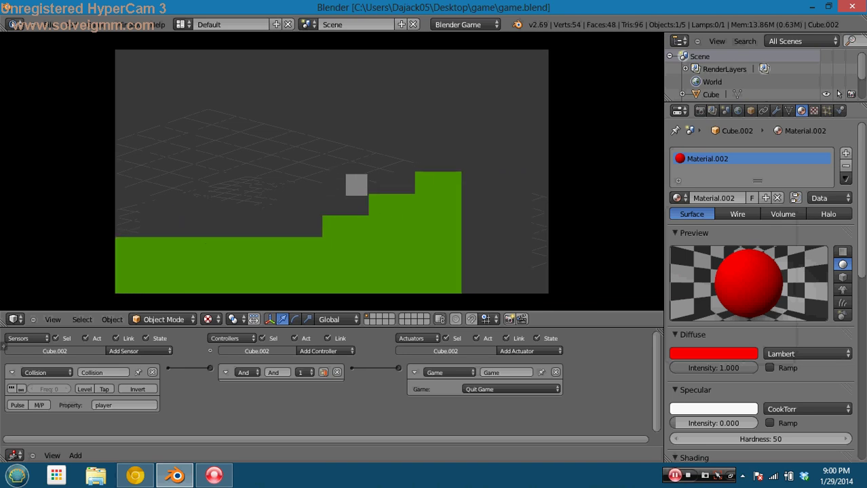
{"action": "key", "text": "space"}
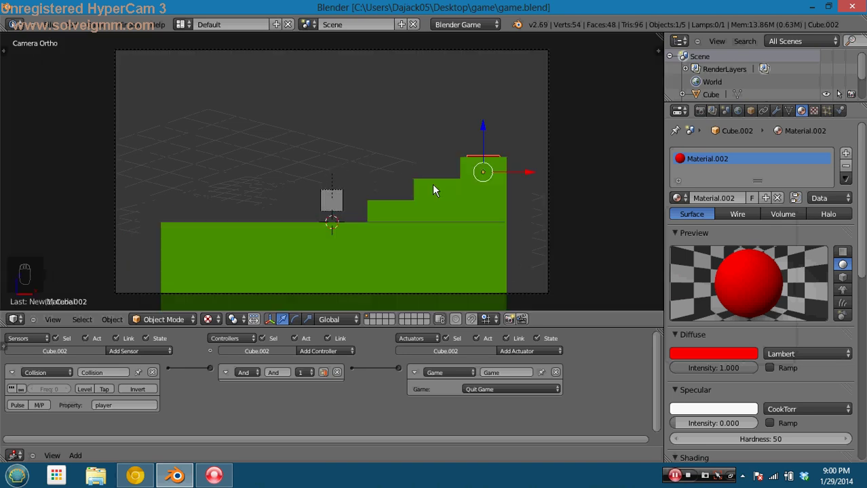
Open the green ground mesh for editing in the front orthographic view
{"action": "right_click", "coordinate": [388, 202]}
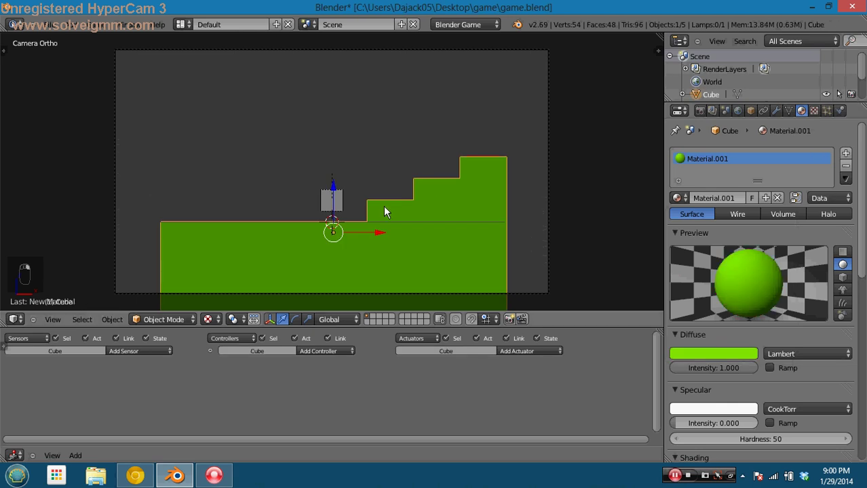
{"action": "key", "text": "KP_1"}
{"action": "key", "text": "KP_5"}
{"action": "key", "text": "KP_5"}
{"action": "key", "text": "KP_5"}
{"action": "key", "text": "Tab"}
{"action": "scroll", "coordinate": [383, 206], "scroll_direction": "down", "scroll_amount": 4}
{"action": "right_click", "coordinate": [384, 206]}
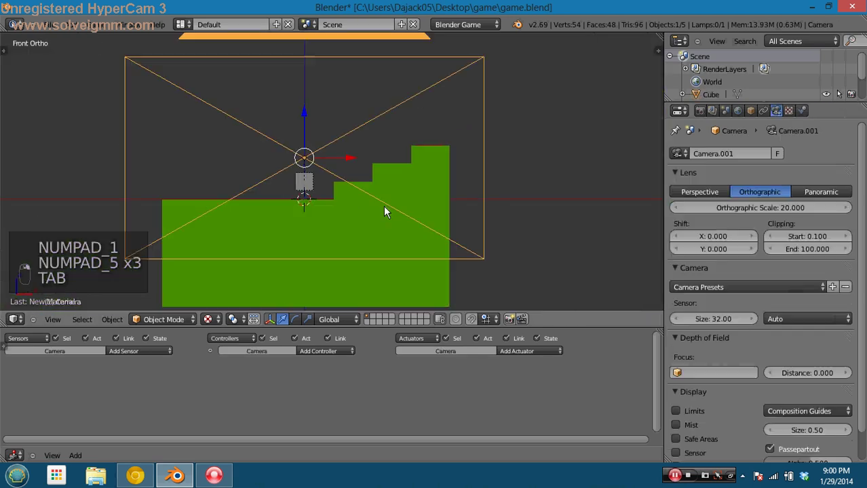
{"action": "key", "text": "Tab"}
{"action": "key", "text": "Tab"}
{"action": "key", "text": "Tab"}
{"action": "right_click", "coordinate": [367, 279]}
{"action": "key", "text": "Tab"}
{"action": "scroll", "coordinate": [390, 237], "scroll_direction": "down", "scroll_amount": 2}
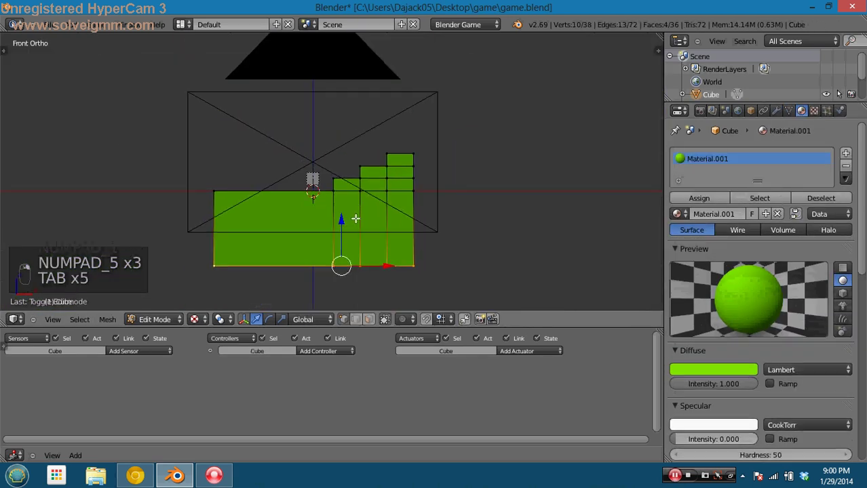
Select all the stair geometry of the ground through the mesh and move it along X, farther from the player cube
{"action": "key", "text": "z"}
{"action": "key", "text": "b"}
{"action": "left_click_drag", "start_coordinate": [332, 116], "coordinate": [441, 275]}
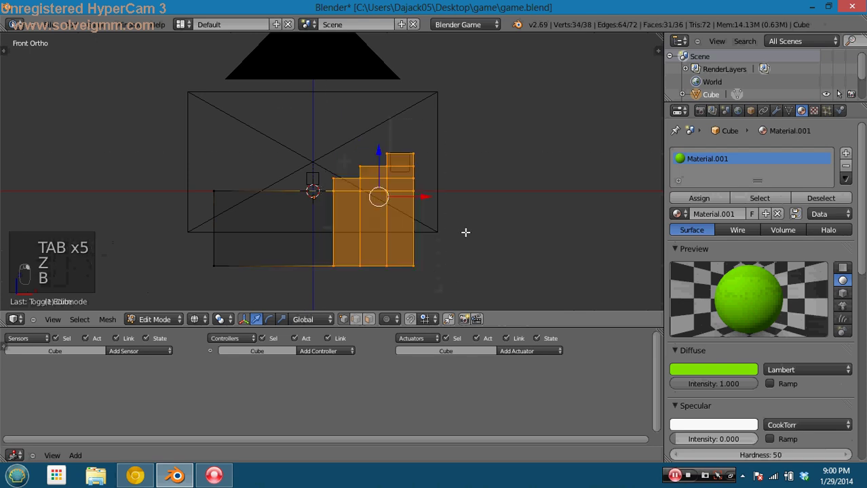
{"action": "middle_click_drag", "start_coordinate": [465, 233], "coordinate": [369, 228], "text": "shift"}
{"action": "scroll", "coordinate": [369, 229], "scroll_direction": "down", "scroll_amount": 1}
{"action": "left_click_drag", "start_coordinate": [361, 202], "coordinate": [428, 202]}
Move the red pad along X onto the top stair and return to the textured camera view
{"action": "key", "text": "Tab"}
{"action": "right_click", "coordinate": [329, 181]}
{"action": "left_click_drag", "start_coordinate": [332, 178], "coordinate": [443, 178]}
{"action": "key", "text": "Tab"}
{"action": "key", "text": "KP_0"}
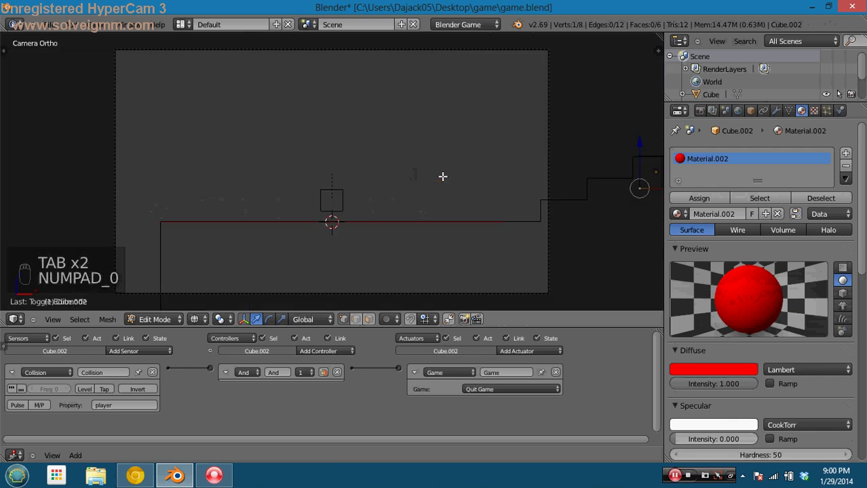
{"action": "key", "text": "Tab"}
{"action": "key", "text": "z"}
{"action": "key", "text": "alt+z"}
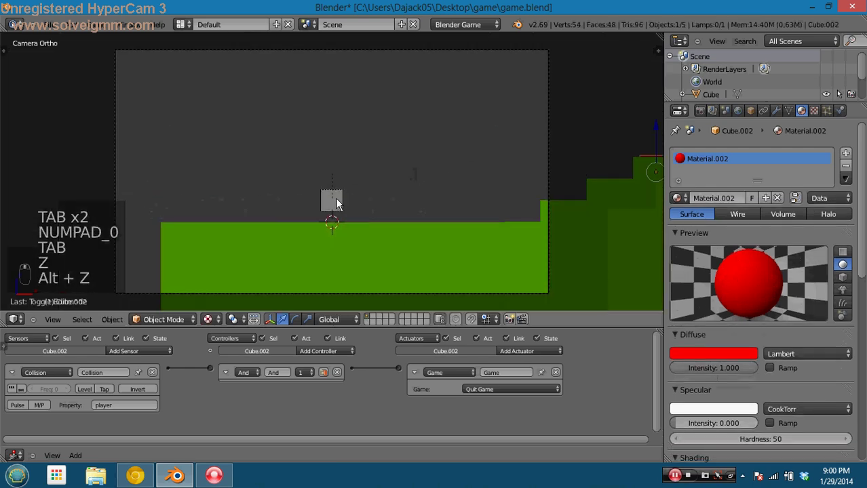
Add a cube scaled to half size and place it just above the ground between the player cube and the stairs
{"action": "right_click", "coordinate": [342, 199]}
{"action": "key", "text": "shift+a"}
{"action": "mouse_move", "coordinate": [358, 218]}
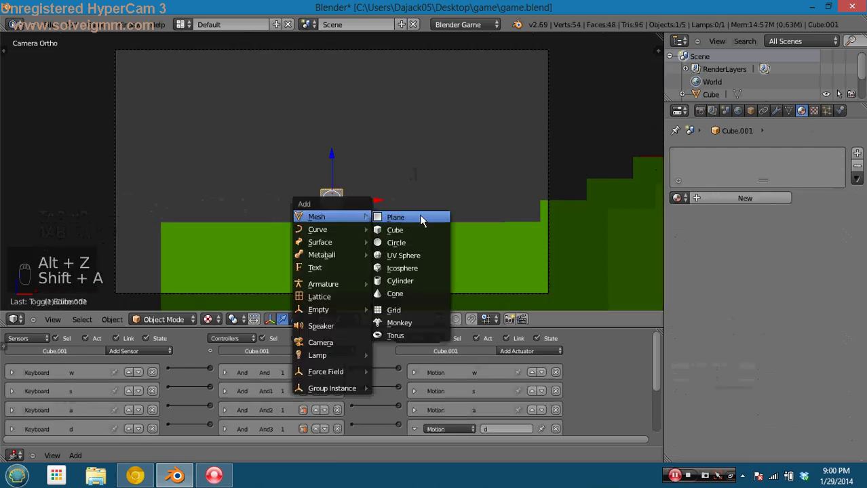
{"action": "left_click", "coordinate": [419, 230]}
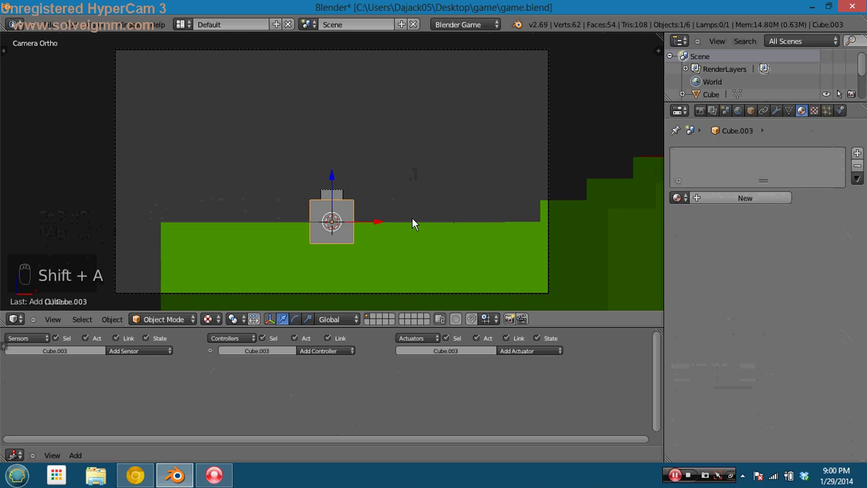
{"action": "key", "text": "period"}
{"action": "type", "text": "s5"}
{"action": "right_click", "coordinate": [412, 218]}
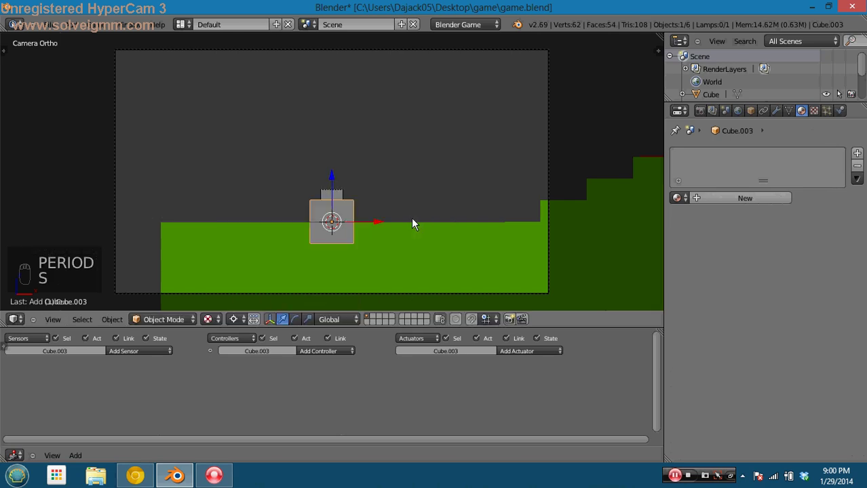
{"action": "type", "text": "s."}
{"action": "left_click", "coordinate": [411, 217]}
{"action": "key", "text": "g"}
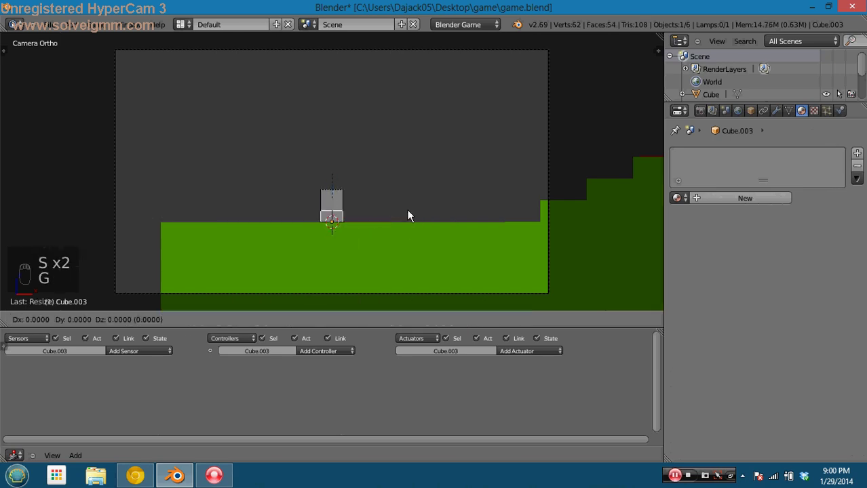
{"action": "left_click", "coordinate": [515, 196]}
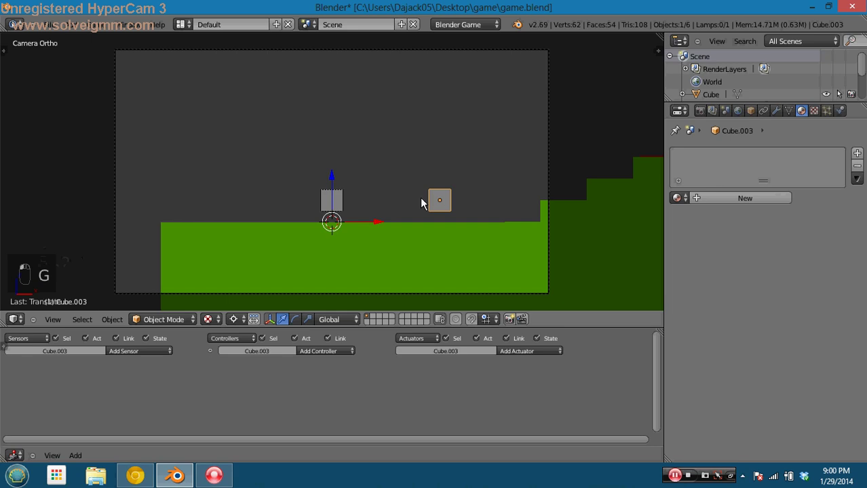
Create a new material on the player cube and name it player
{"action": "right_click", "coordinate": [335, 198]}
{"action": "left_click", "coordinate": [677, 197]}
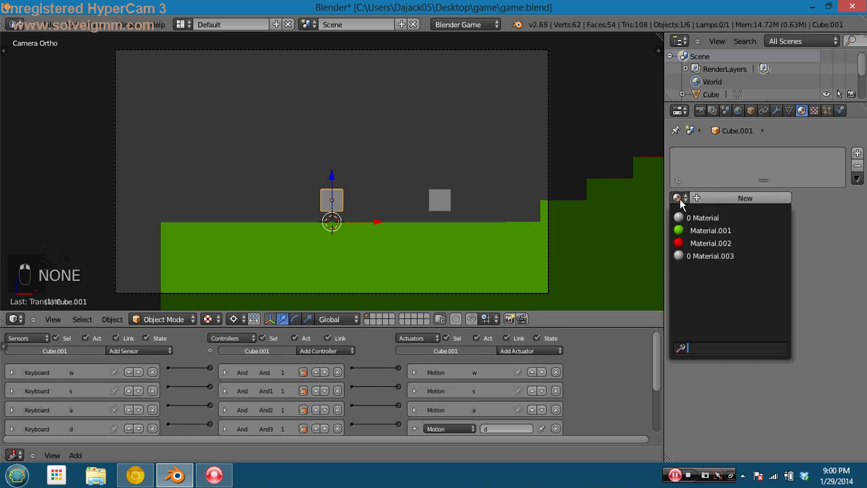
{"action": "left_click", "coordinate": [711, 201]}
{"action": "left_click", "coordinate": [714, 198]}
{"action": "type", "text": "player"}
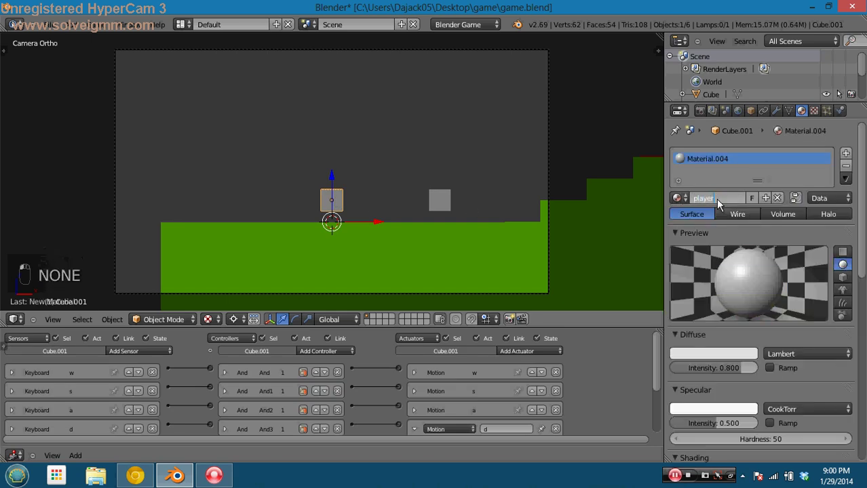
{"action": "key", "text": "Return"}
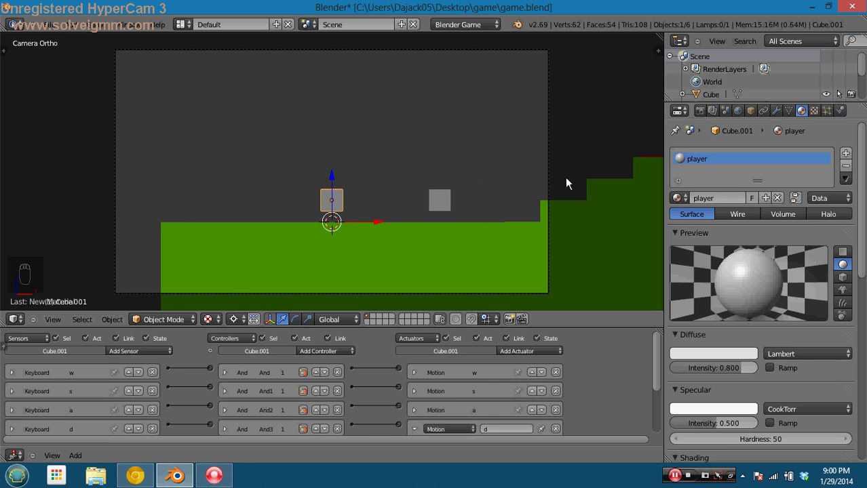
Give the player material diffuse intensity 1.000, specular intensity 0.000 and a cyan diffuse colour (R 0.000, G 0.800, B 0.746)
{"action": "left_click_drag", "start_coordinate": [719, 369], "coordinate": [802, 370]}
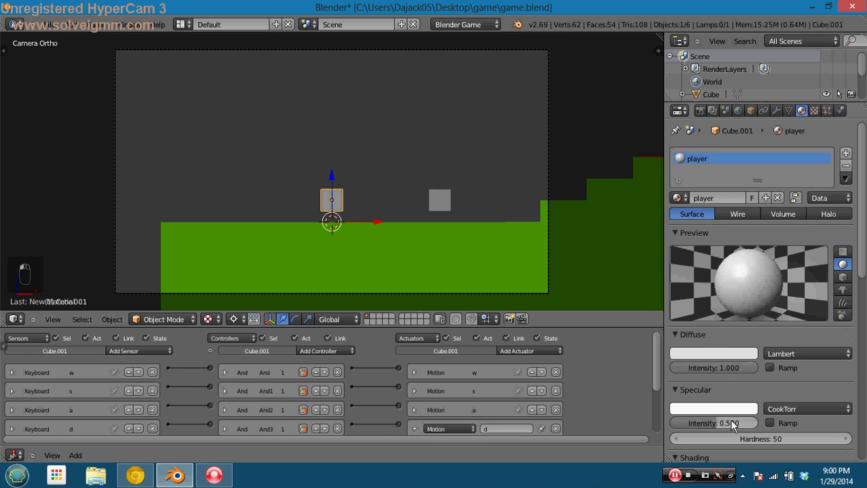
{"action": "left_click_drag", "start_coordinate": [718, 424], "coordinate": [618, 421]}
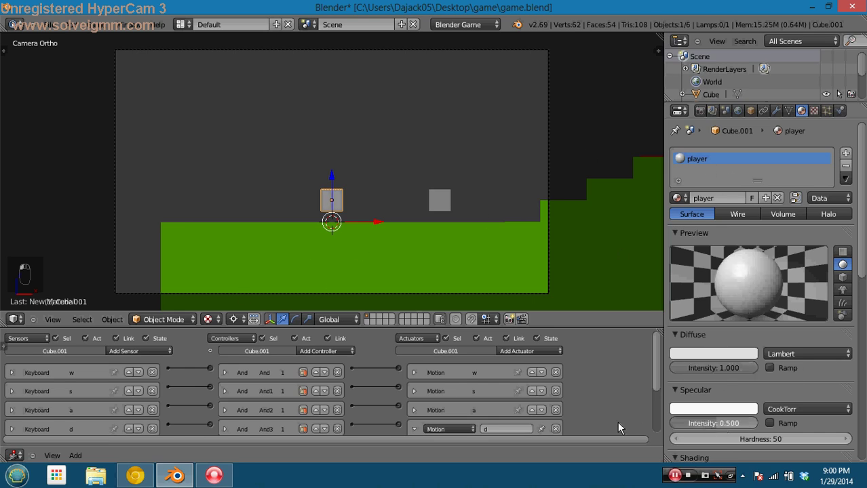
{"action": "left_click", "coordinate": [713, 354]}
{"action": "left_click_drag", "start_coordinate": [692, 233], "coordinate": [687, 176]}
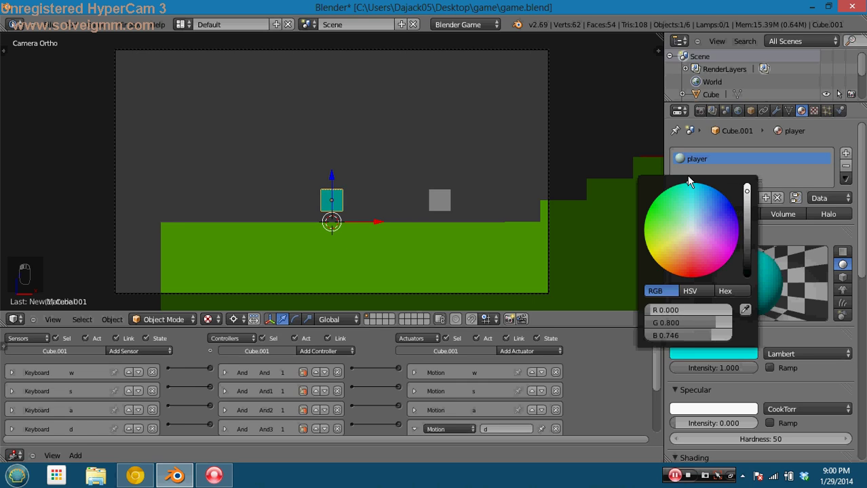
Create a magenta material on the new cube with diffuse intensity 1.000 and specular intensity 0.000
{"action": "right_click", "coordinate": [445, 195]}
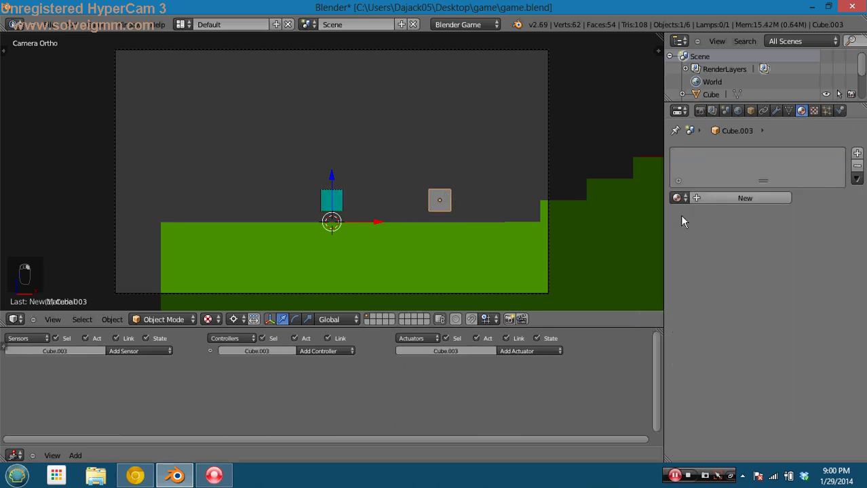
{"action": "left_click", "coordinate": [718, 196]}
{"action": "left_click", "coordinate": [728, 357]}
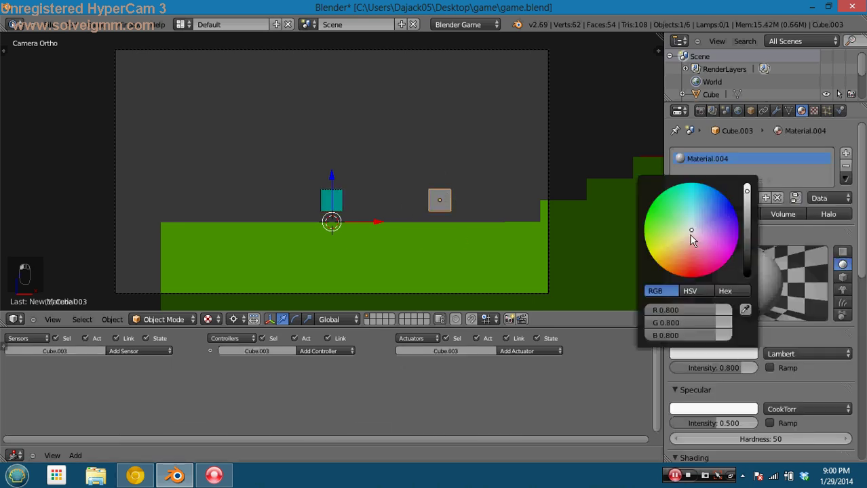
{"action": "left_click_drag", "start_coordinate": [692, 234], "coordinate": [762, 292]}
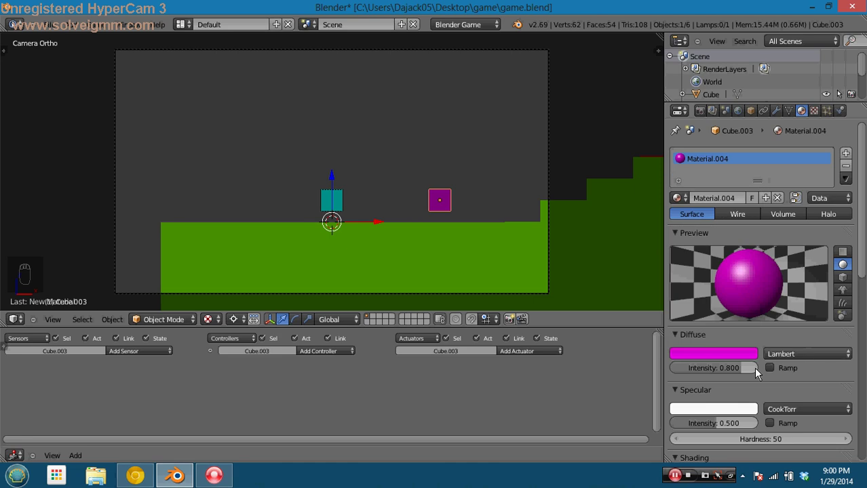
{"action": "left_click_drag", "start_coordinate": [754, 367], "coordinate": [830, 373]}
{"action": "left_click_drag", "start_coordinate": [731, 424], "coordinate": [519, 319]}
Playtest the game by jumping the player onto the magenta cube, and exit
{"action": "key", "text": "p"}
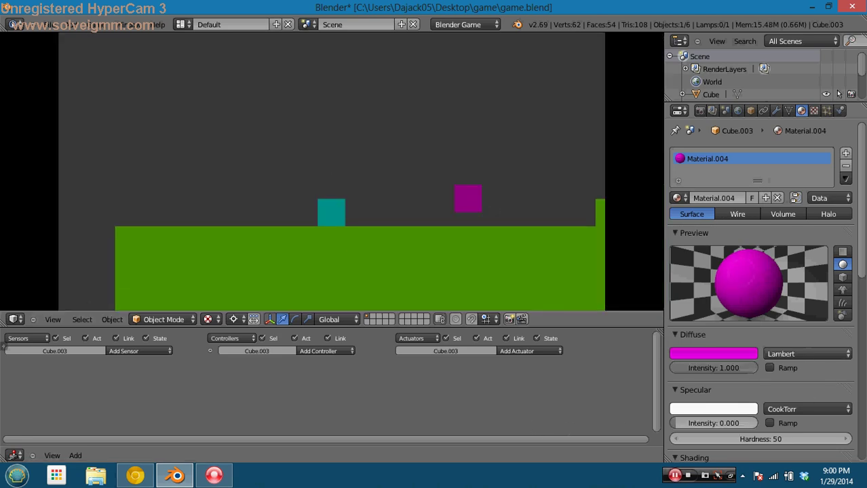
{"action": "key", "text": "space"}
{"action": "key", "text": "Right"}
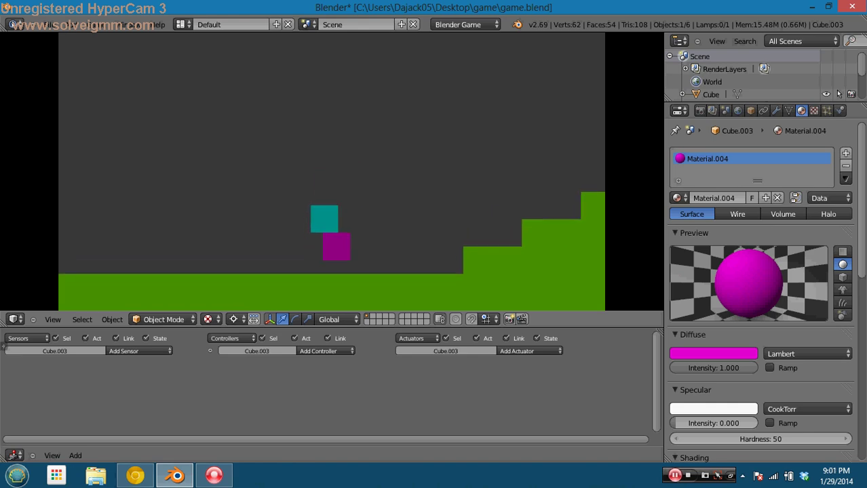
{"action": "key", "text": "Escape"}
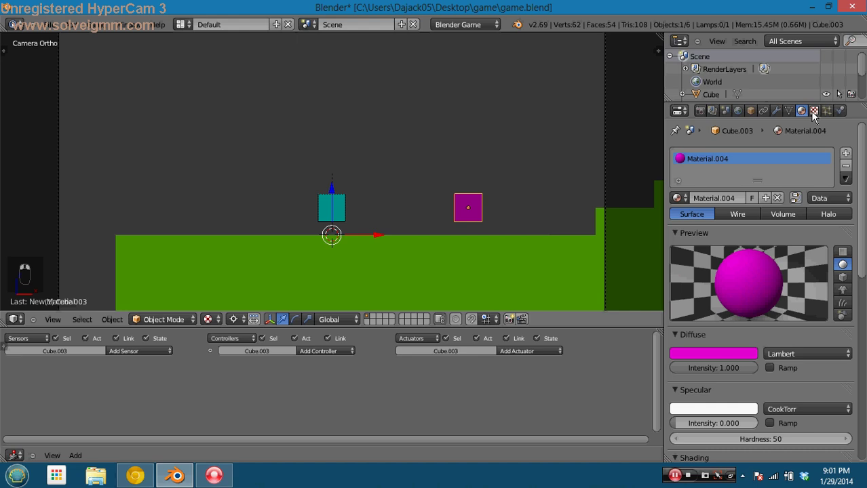
Set the magenta cube's physics type to Dynamic and enable Box collision bounds for it
{"action": "left_click", "coordinate": [839, 110]}
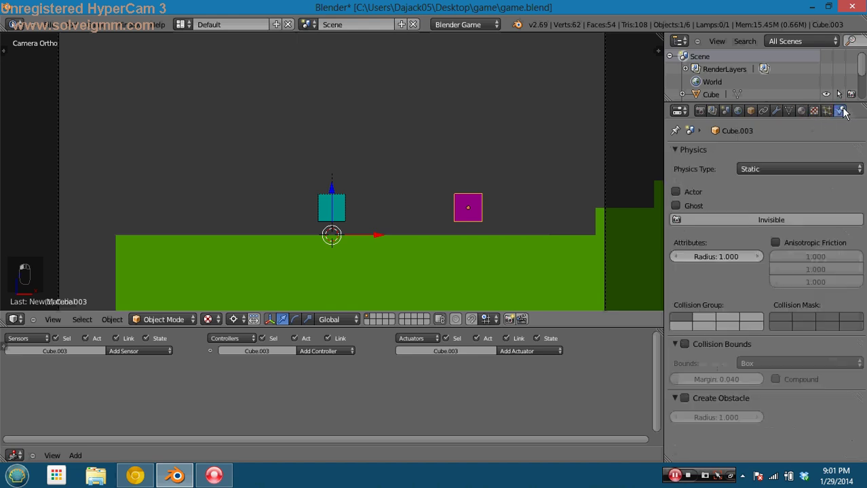
{"action": "left_click", "coordinate": [810, 168]}
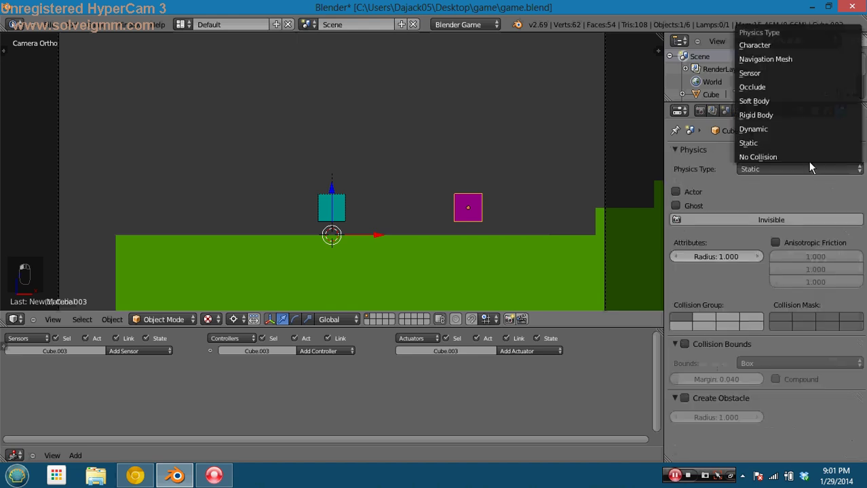
{"action": "left_click", "coordinate": [793, 128]}
{"action": "left_click", "coordinate": [676, 149]}
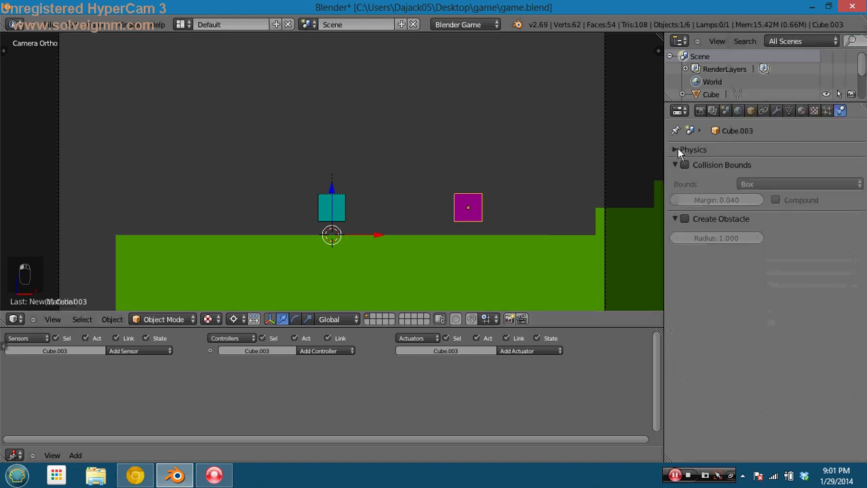
{"action": "left_click", "coordinate": [685, 165]}
Playtest the game by pushing the magenta cube both ways and jumping the player over it, and exit
{"action": "key", "text": "p"}
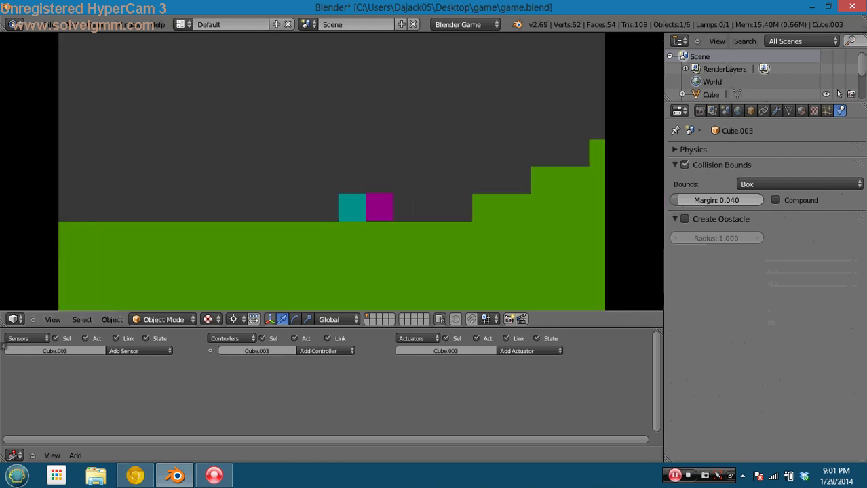
{"action": "key", "text": "Left"}
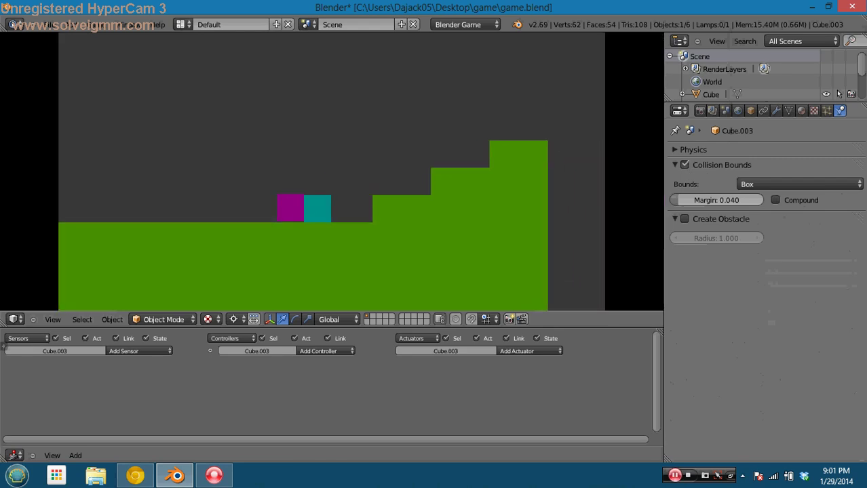
{"action": "key", "text": "space"}
{"action": "key", "text": "Right"}
{"action": "key", "text": "space"}
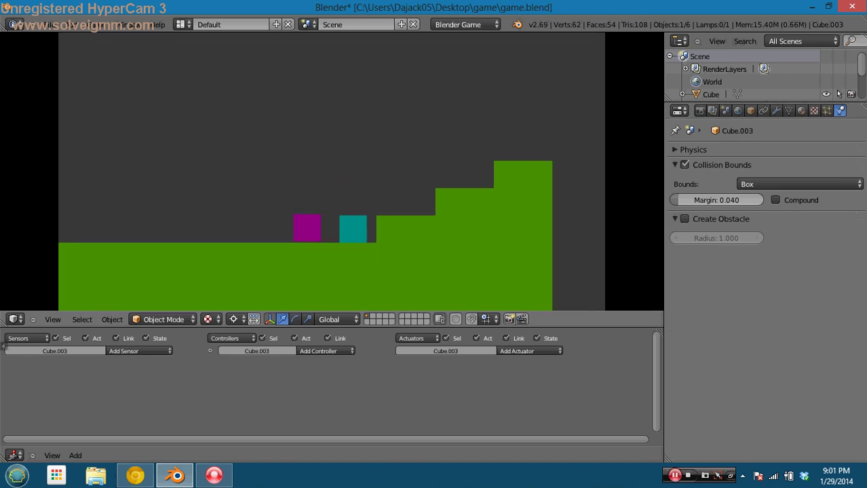
{"action": "key", "text": "Left"}
{"action": "key", "text": "space"}
{"action": "key", "text": "Right"}
{"action": "key", "text": "space"}
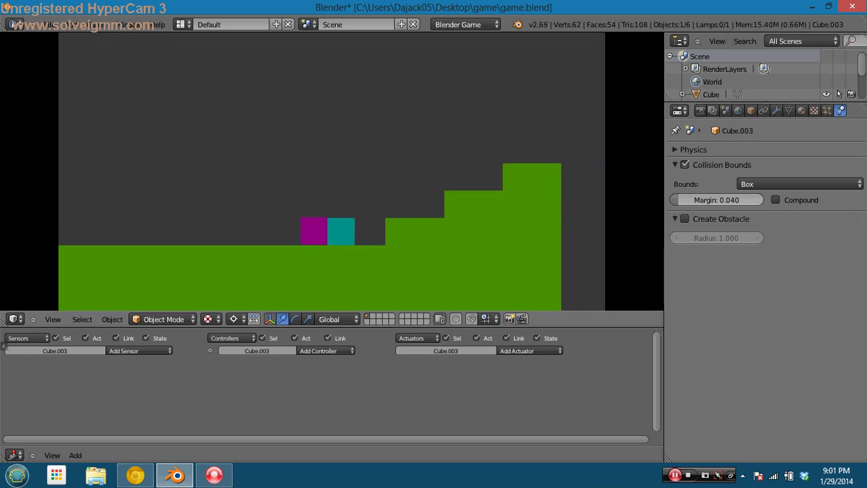
{"action": "key", "text": "Left"}
{"action": "key", "text": "space"}
{"action": "key", "text": "Right"}
{"action": "key", "text": "space"}
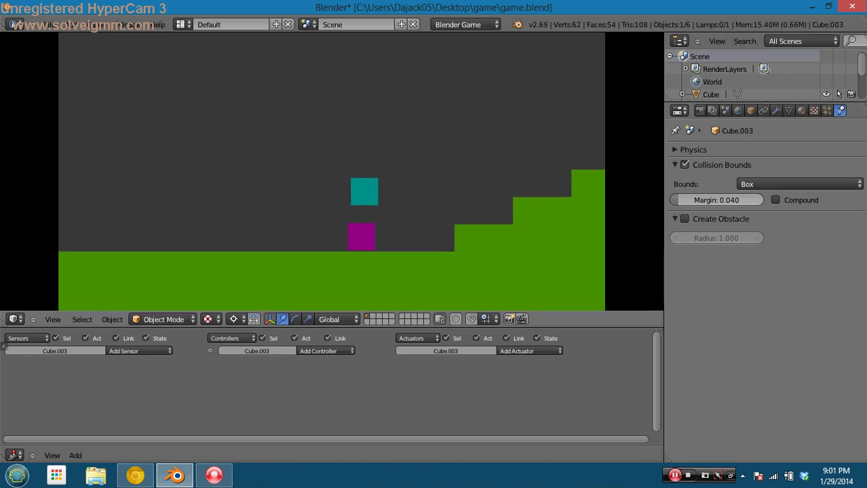
{"action": "key", "text": "Left"}
{"action": "key", "text": "space"}
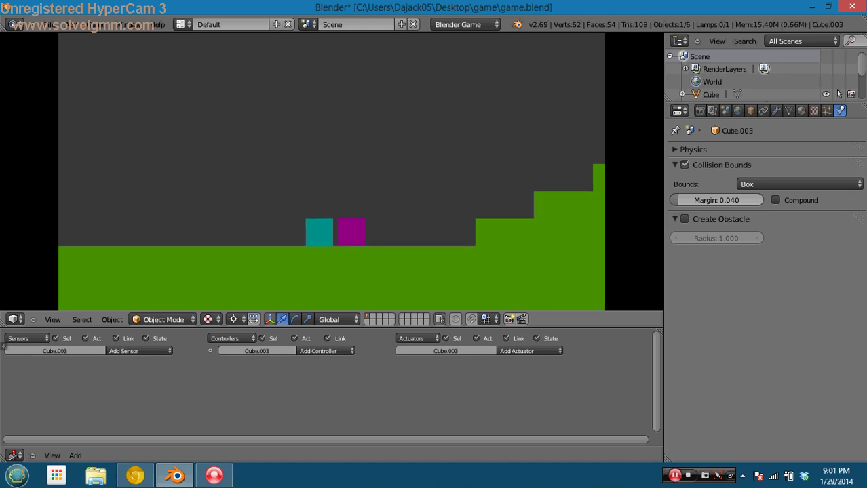
{"action": "key", "text": "Right"}
{"action": "key", "text": "space"}
{"action": "key", "text": "Left"}
{"action": "key", "text": "space"}
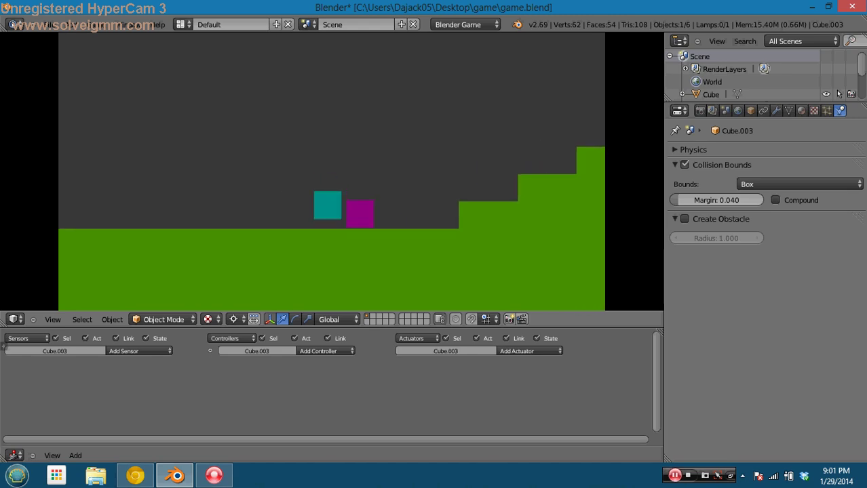
{"action": "key", "text": "Right"}
{"action": "key", "text": "Escape"}
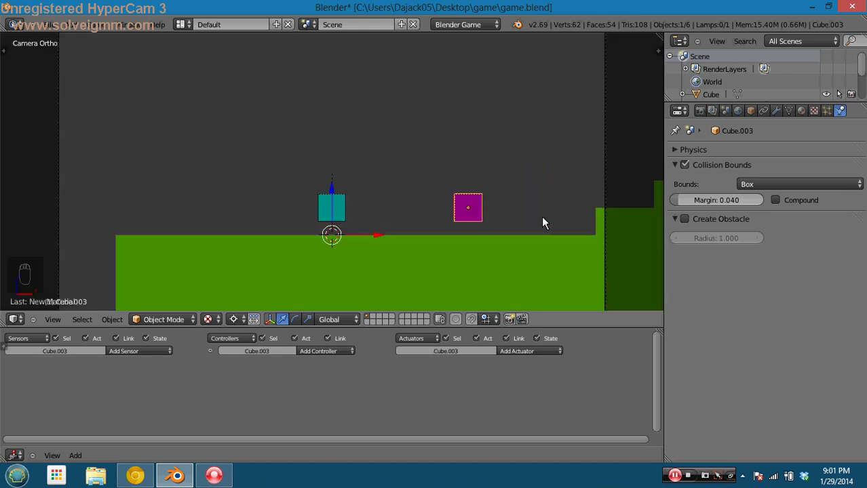
Move the magenta cube closer to the player and set its collision bounds to Sphere
{"action": "key", "text": "g"}
{"action": "left_click", "coordinate": [451, 200]}
{"action": "left_click", "coordinate": [757, 185]}
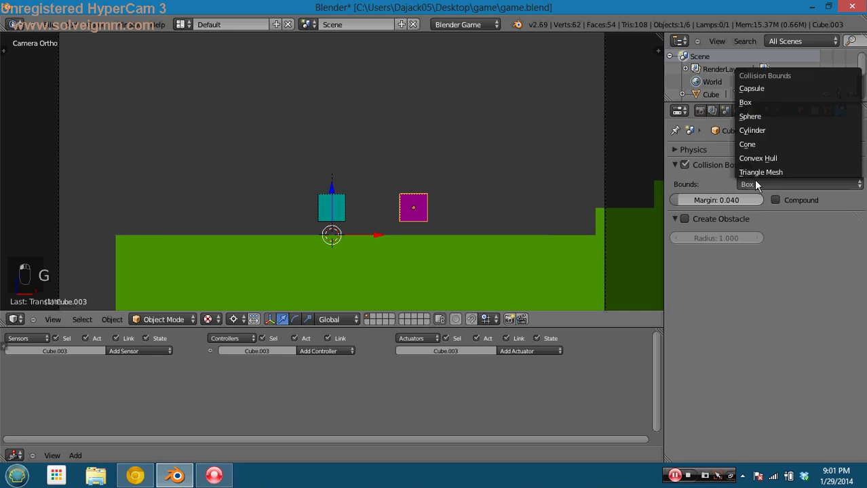
{"action": "left_click", "coordinate": [763, 114]}
Playtest pushing and jumping over the magenta cube with Sphere bounds, and exit
{"action": "key", "text": "p"}
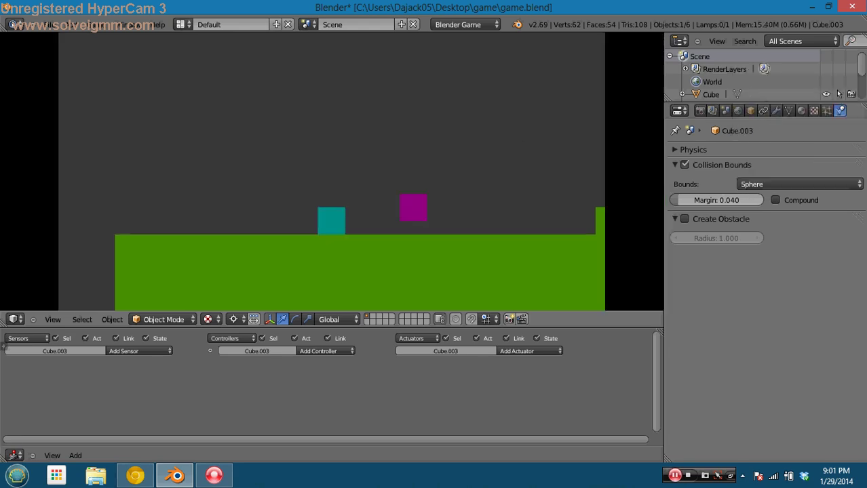
{"action": "key", "text": "Right"}
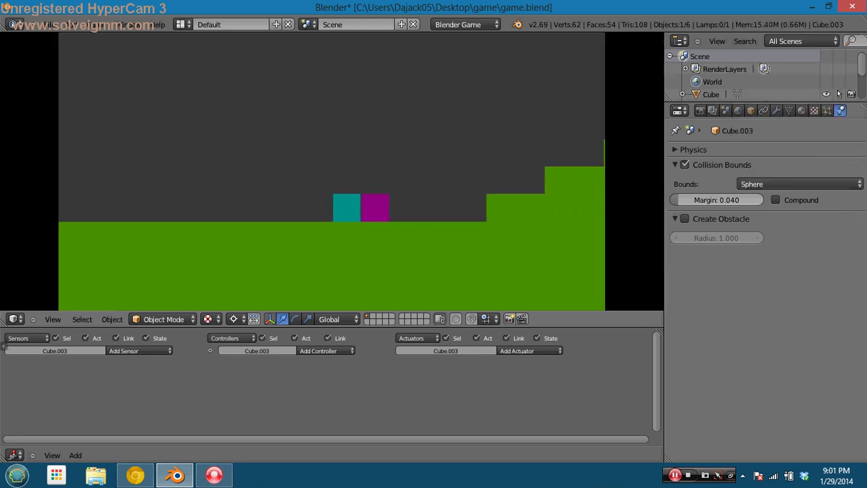
{"action": "key", "text": "Up"}
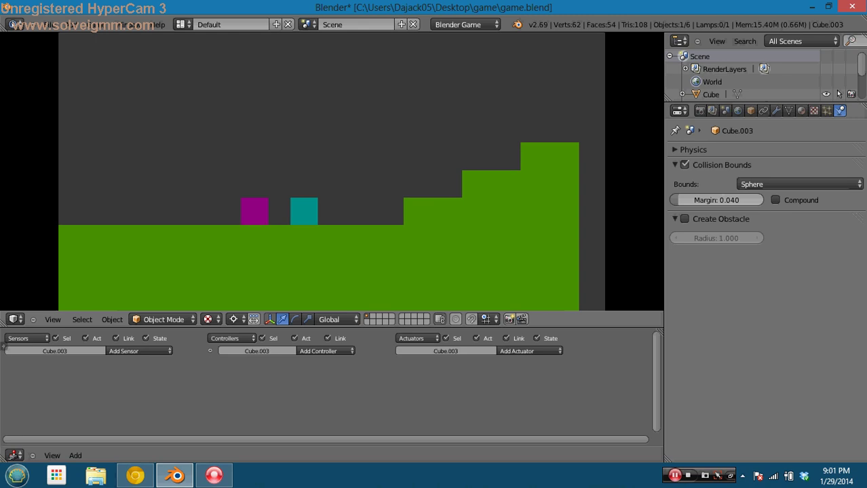
{"action": "key", "text": "Up"}
{"action": "key", "text": "Right"}
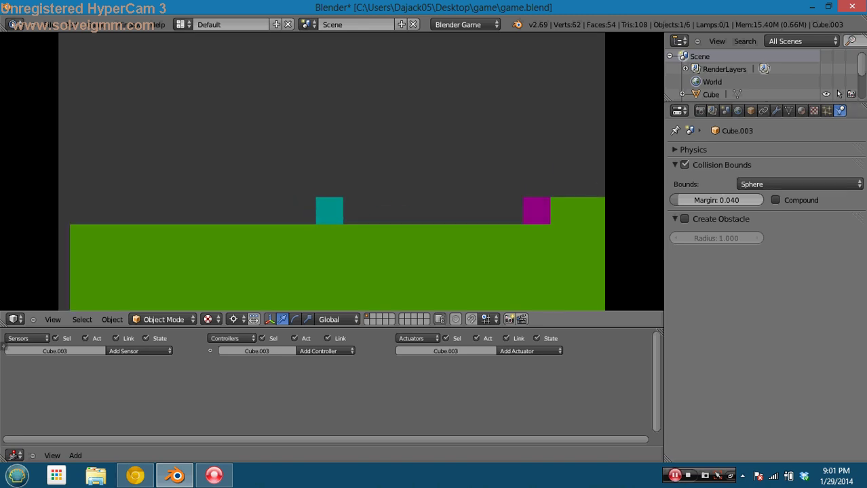
{"action": "key", "text": "Escape"}
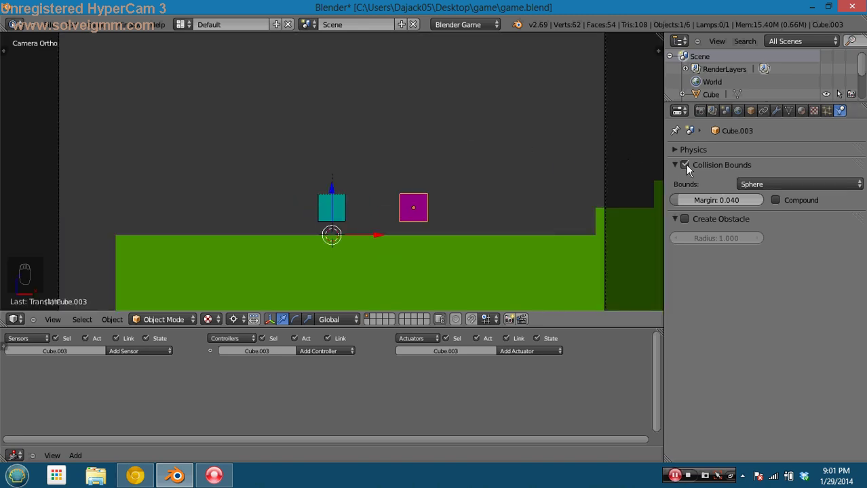
Set the magenta cube's collision bounds to Box and save the file over game.blend
{"action": "left_click", "coordinate": [764, 184]}
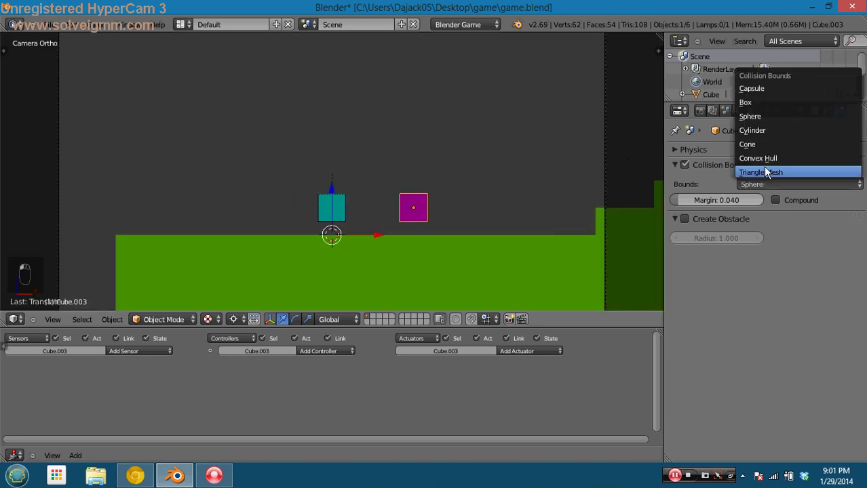
{"action": "left_click", "coordinate": [763, 104]}
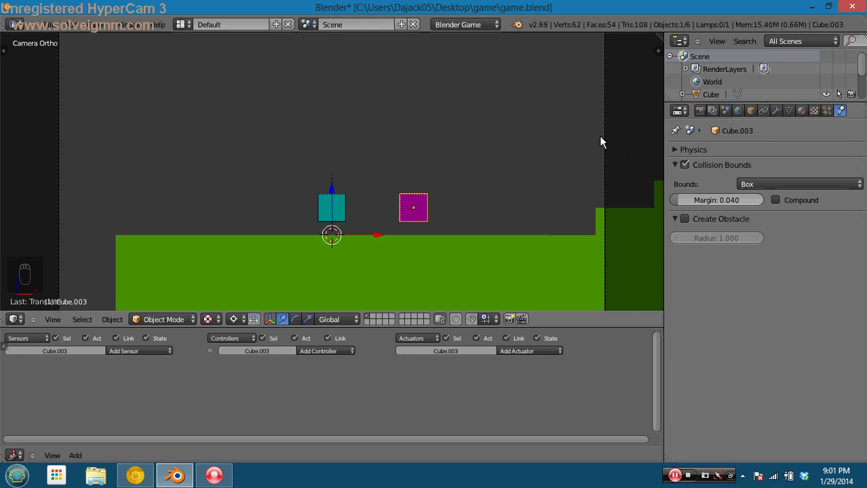
{"action": "key", "text": "ctrl+s"}
{"action": "left_click", "coordinate": [475, 142]}
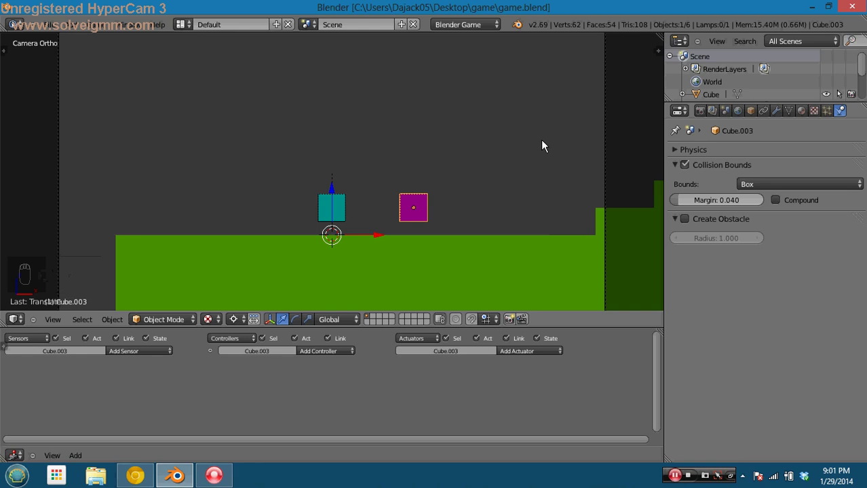
Add a cube mesh to the scene in front orthographic view
{"action": "right_click", "coordinate": [415, 209]}
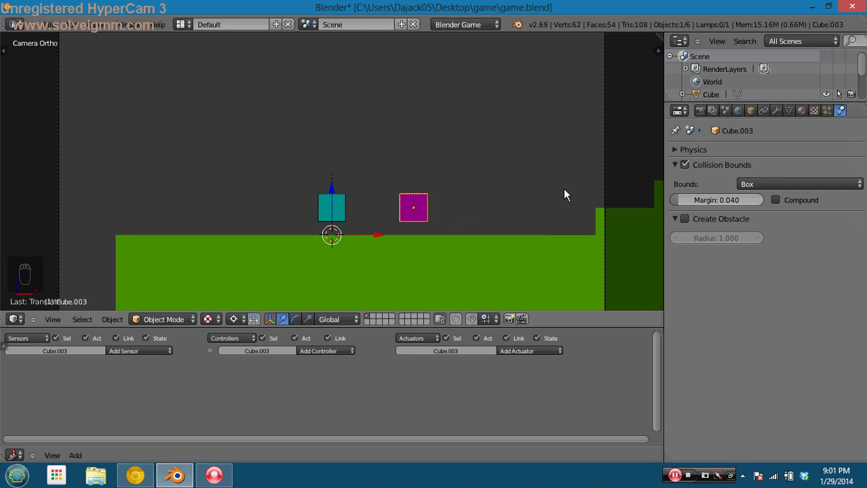
{"action": "scroll", "coordinate": [494, 217], "scroll_direction": "down", "scroll_amount": 3}
{"action": "key", "text": "KP_1"}
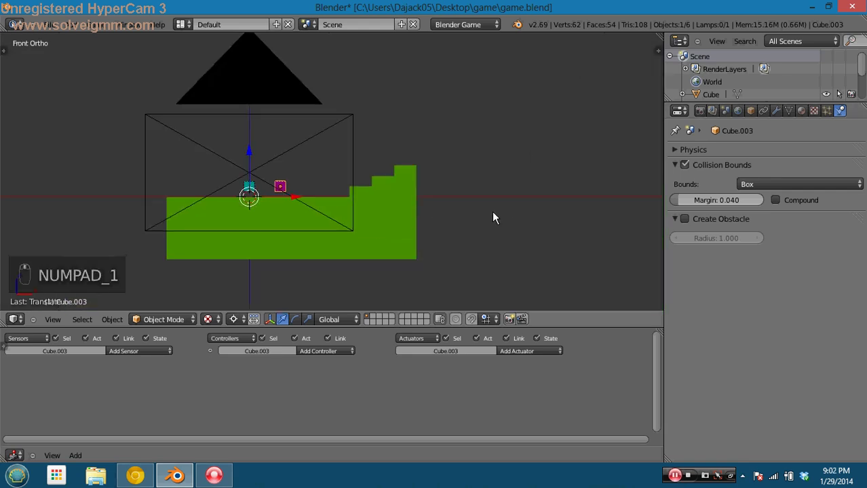
{"action": "key", "text": "KP_5"}
{"action": "key", "text": "KP_5"}
{"action": "key", "text": "ctrl+KP_Decimal"}
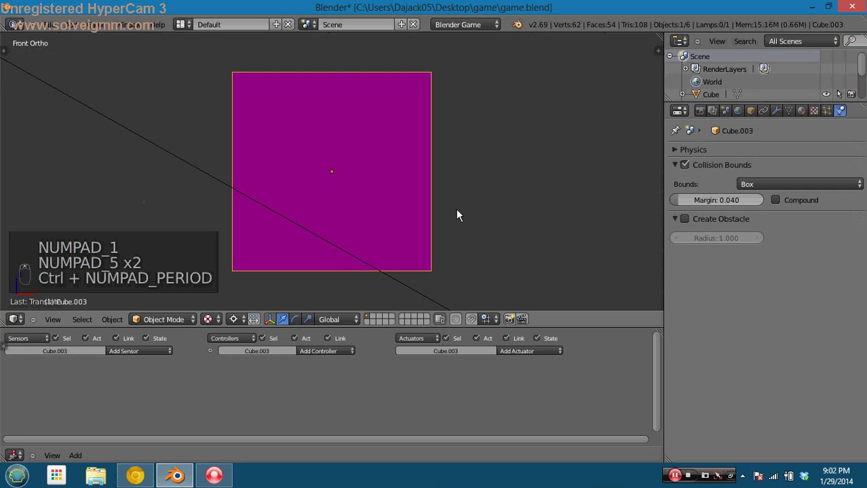
{"action": "scroll", "coordinate": [455, 216], "scroll_direction": "down", "scroll_amount": 4}
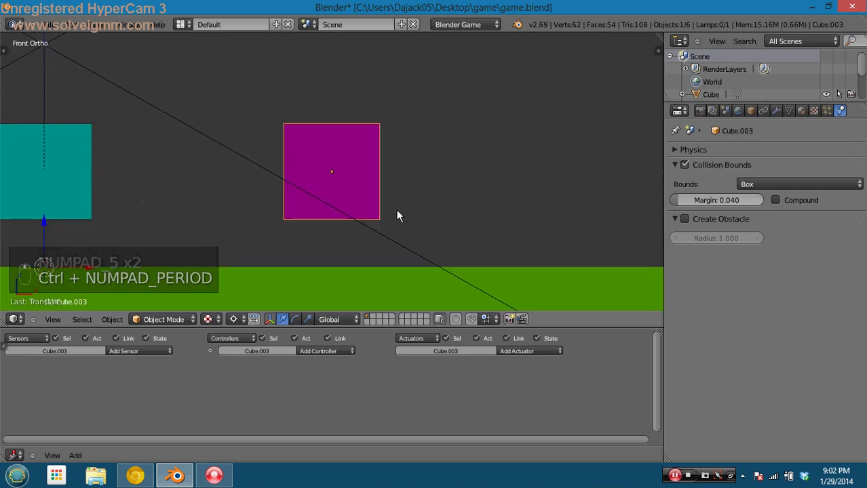
{"action": "key", "text": "shift+a"}
{"action": "mouse_move", "coordinate": [396, 211]}
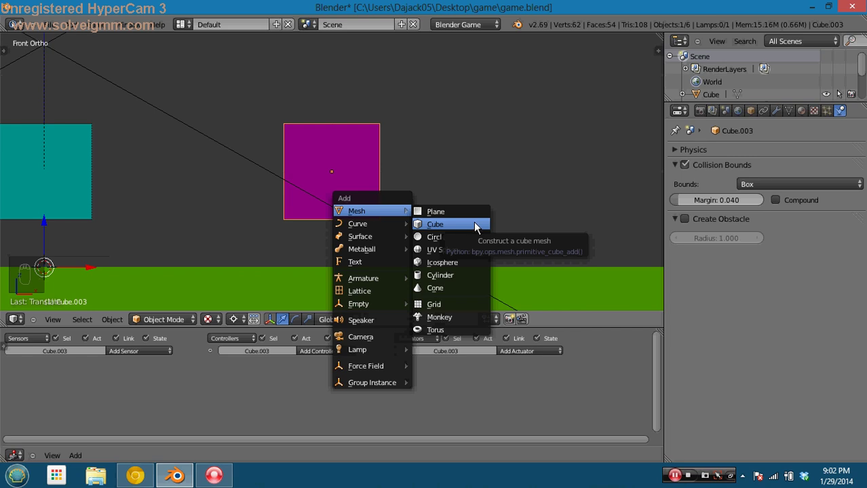
{"action": "left_click", "coordinate": [448, 224]}
Move the new cube toward the magenta cube and scale it down to a block smaller than the player
{"action": "key", "text": "g"}
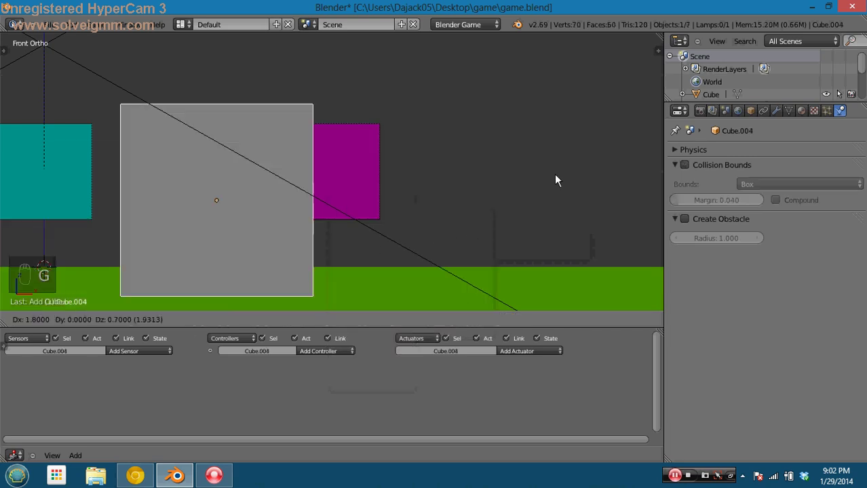
{"action": "left_click", "coordinate": [607, 139]}
{"action": "key", "text": "s"}
{"action": "left_click", "coordinate": [203, 241]}
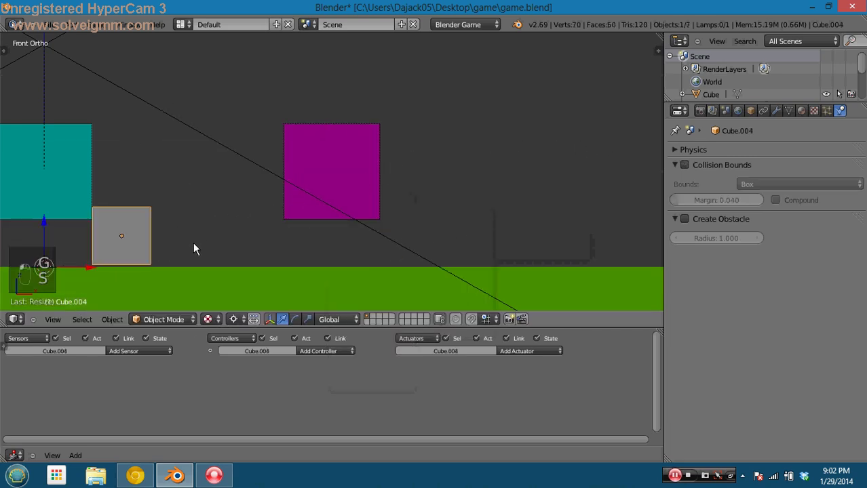
Switch the pivot to the object's own centre, centre the small cube on the magenta cube's top edge and snap it to the grid
{"action": "left_click", "coordinate": [208, 319]}
{"action": "left_click", "coordinate": [260, 266]}
{"action": "key", "text": "g"}
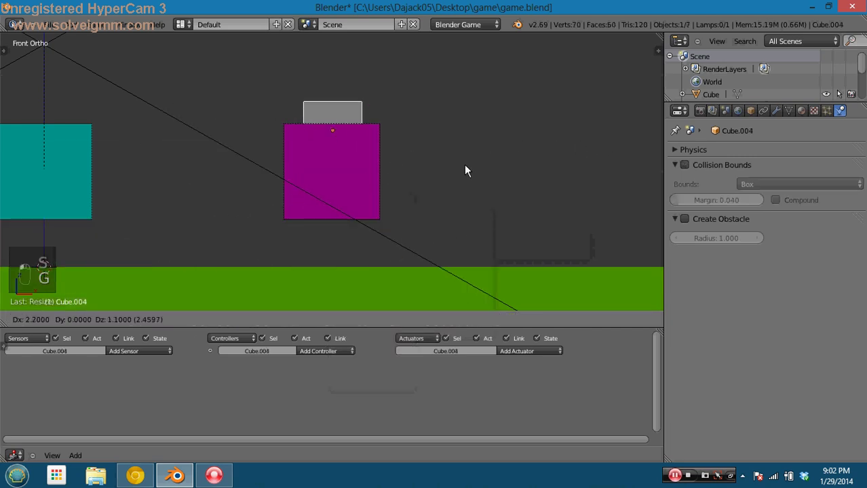
{"action": "left_click", "coordinate": [464, 151]}
{"action": "scroll", "coordinate": [458, 152], "scroll_direction": "up", "scroll_amount": 3}
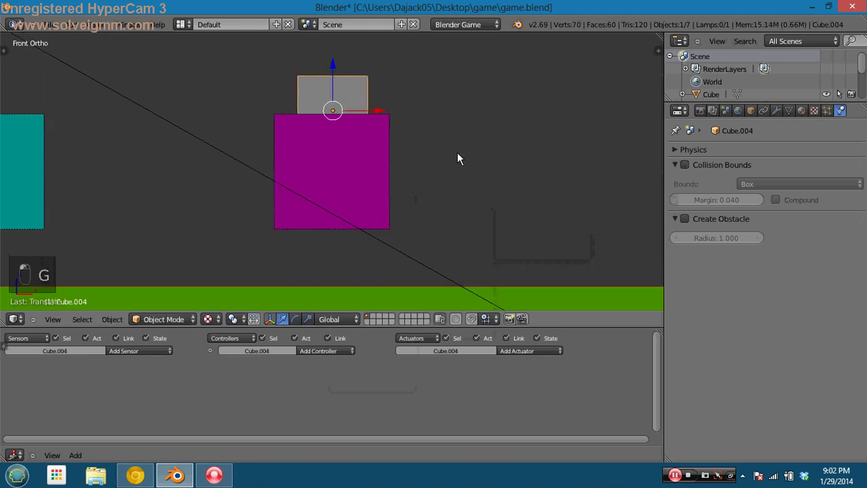
{"action": "key", "text": "z"}
{"action": "scroll", "coordinate": [442, 197], "scroll_direction": "up", "scroll_amount": 3}
{"action": "key", "text": "shift+s"}
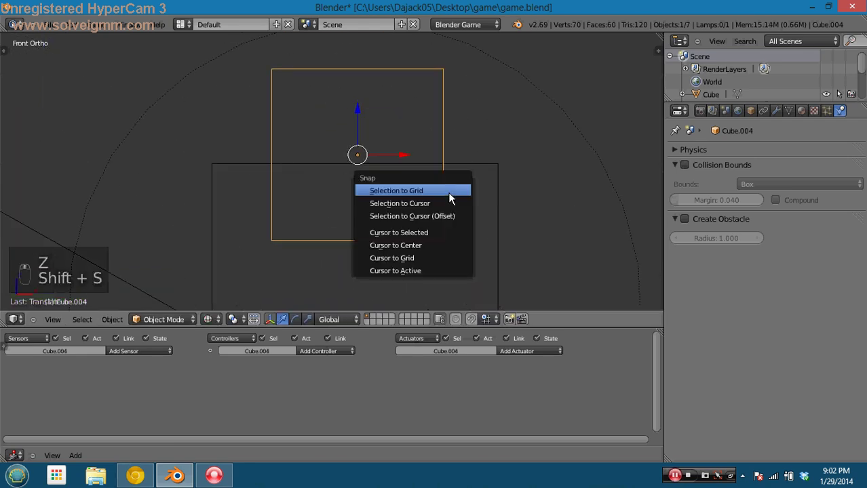
{"action": "left_click", "coordinate": [448, 193]}
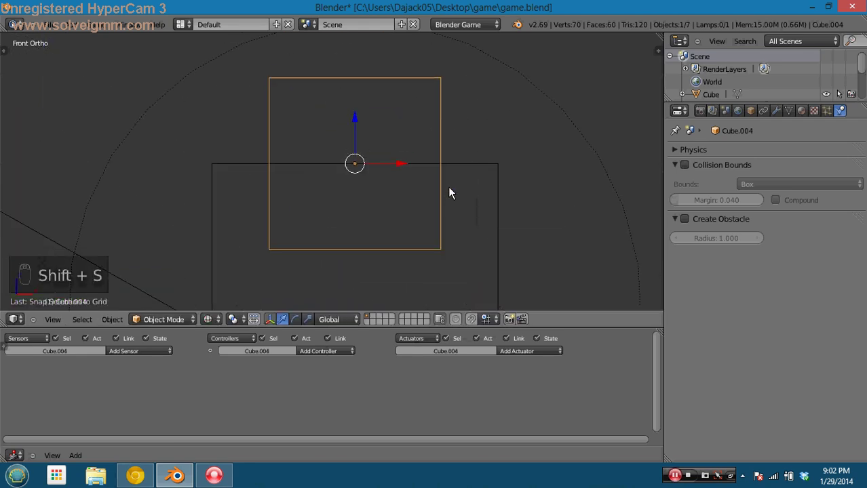
Scale the small cube to 0.3 along Z and lower it until only a thin strip protrudes above the magenta cube
{"action": "key", "text": "s"}
{"action": "key", "text": "z"}
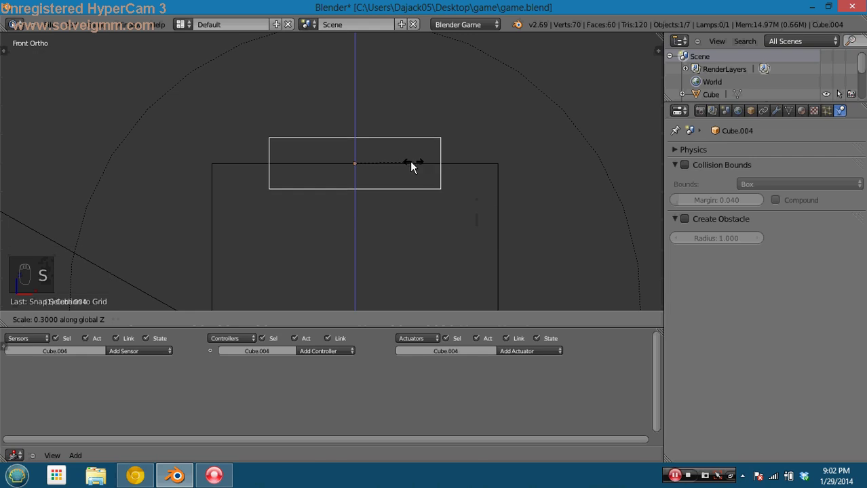
{"action": "left_click", "coordinate": [409, 165]}
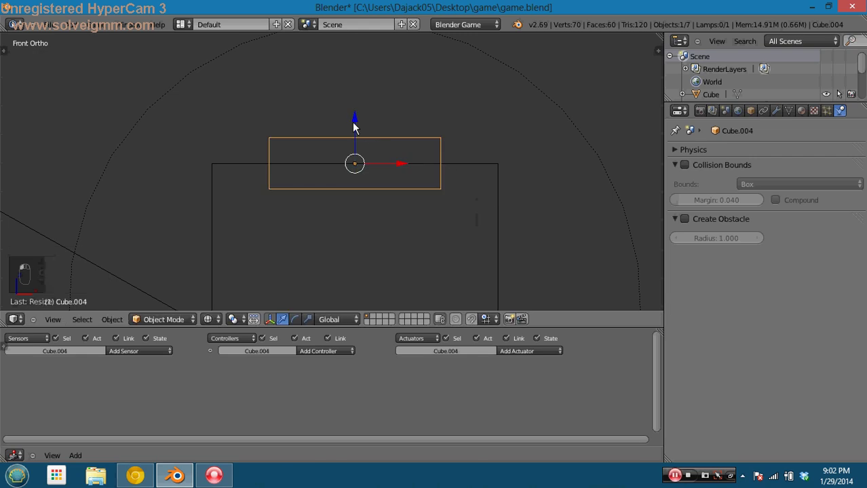
{"action": "scroll", "coordinate": [377, 136], "scroll_direction": "up", "scroll_amount": 4}
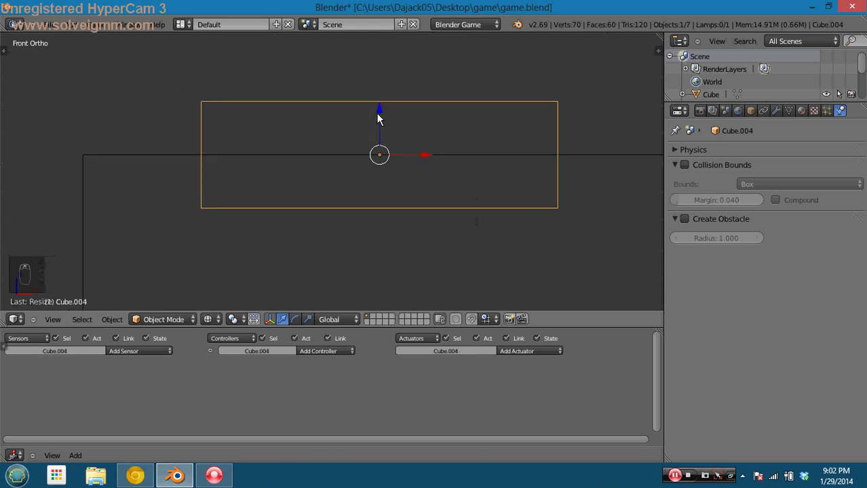
{"action": "left_click_drag", "start_coordinate": [379, 122], "coordinate": [378, 161]}
{"action": "key", "text": "z"}
{"action": "scroll", "coordinate": [378, 161], "scroll_direction": "down", "scroll_amount": 10}
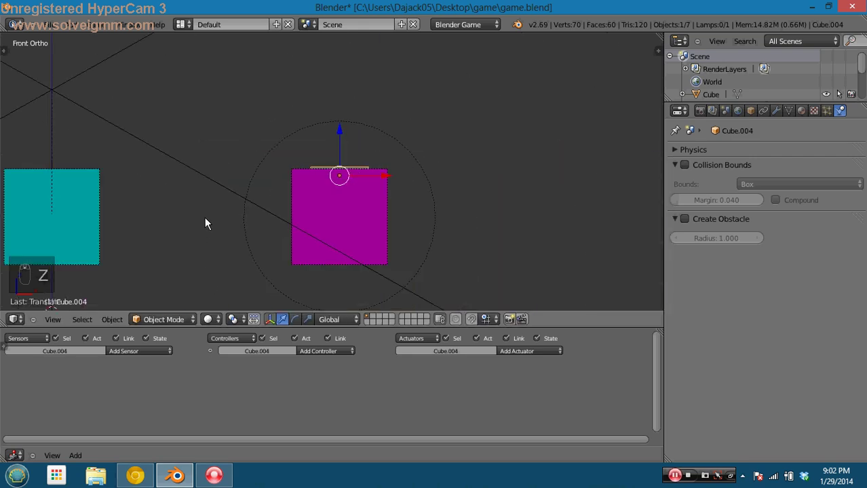
{"action": "scroll", "coordinate": [396, 156], "scroll_direction": "up", "scroll_amount": 6}
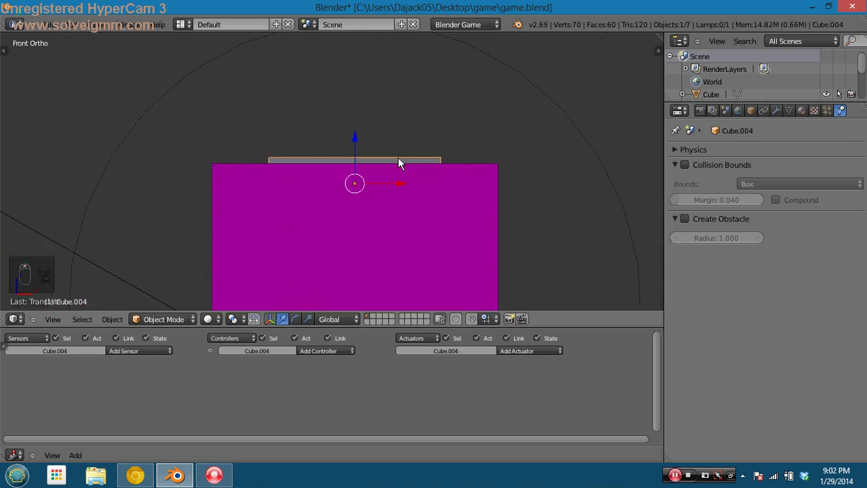
{"action": "scroll", "coordinate": [396, 157], "scroll_direction": "down", "scroll_amount": 4}
{"action": "scroll", "coordinate": [386, 170], "scroll_direction": "down", "scroll_amount": 3}
{"action": "scroll", "coordinate": [387, 168], "scroll_direction": "up", "scroll_amount": 4}
Parent the flat block to the magenta cube in wireframe view and briefly run the game
{"action": "key", "text": "z"}
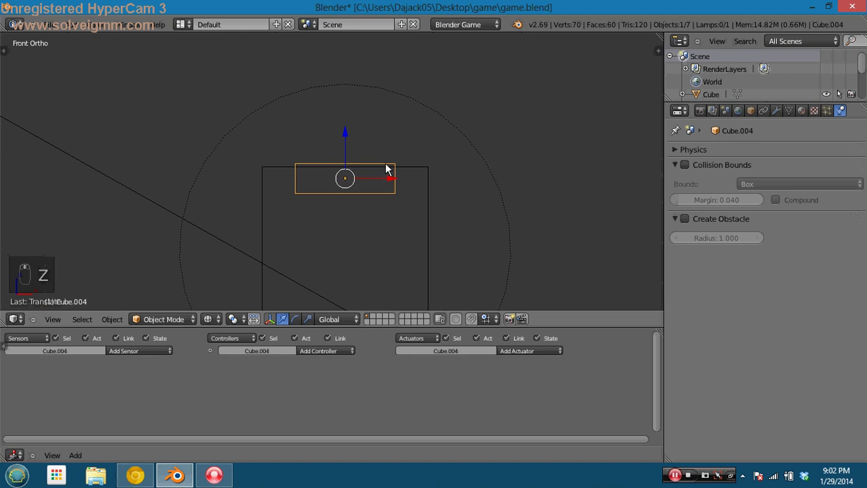
{"action": "scroll", "coordinate": [390, 170], "scroll_direction": "down", "scroll_amount": 2}
{"action": "right_click", "coordinate": [390, 169], "text": "shift"}
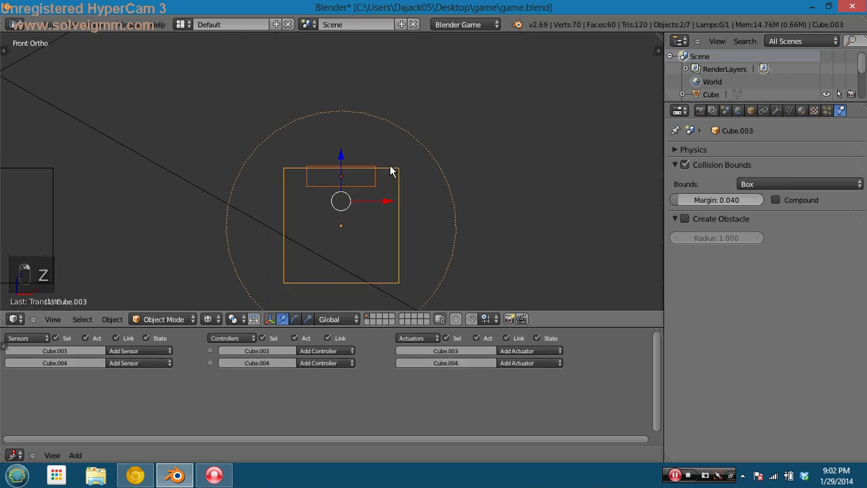
{"action": "key", "text": "ctrl+p"}
{"action": "left_click", "coordinate": [390, 171]}
{"action": "scroll", "coordinate": [392, 170], "scroll_direction": "down", "scroll_amount": 3}
{"action": "key", "text": "p"}
{"action": "key", "text": "Escape"}
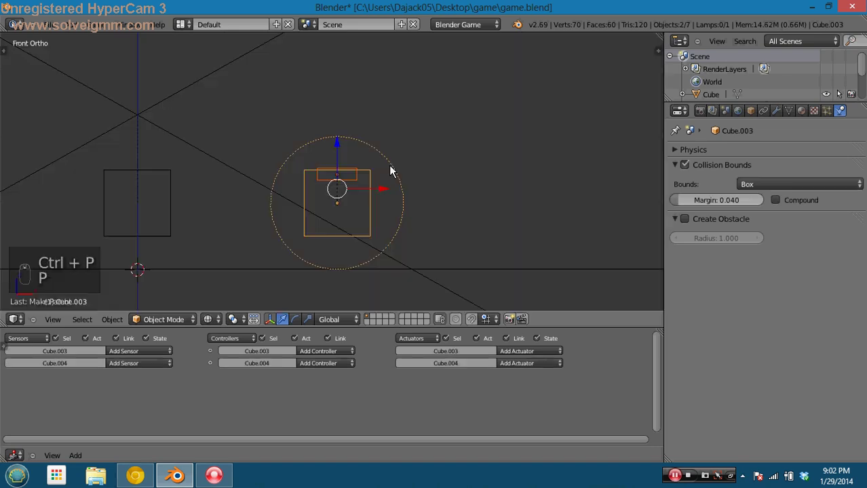
Enable Ghost in the flat block's physics settings and briefly run the game
{"action": "right_click", "coordinate": [359, 175]}
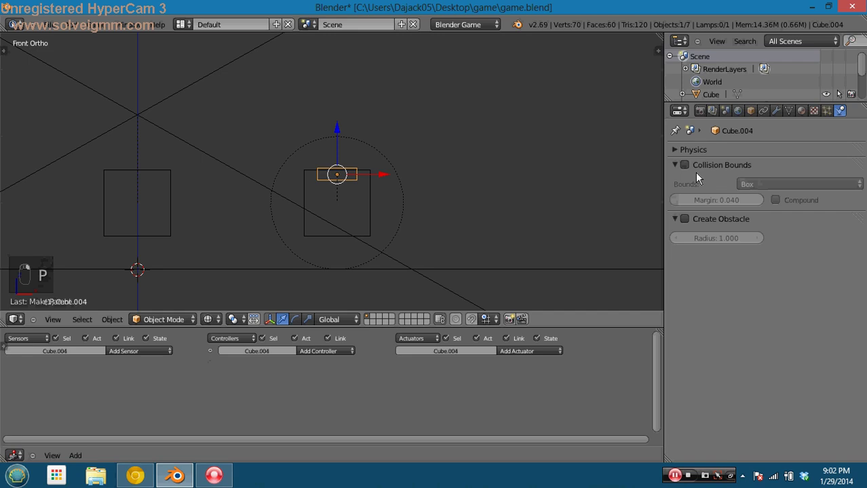
{"action": "left_click", "coordinate": [670, 166]}
{"action": "left_click", "coordinate": [672, 150]}
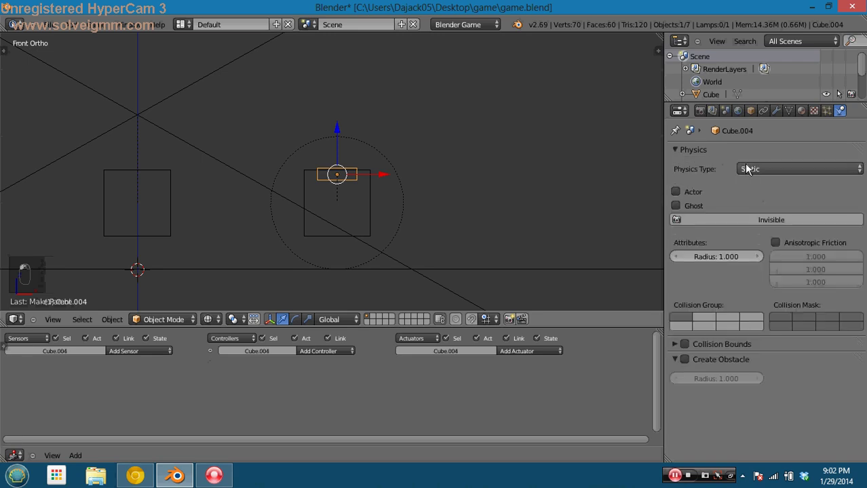
{"action": "left_click", "coordinate": [676, 205]}
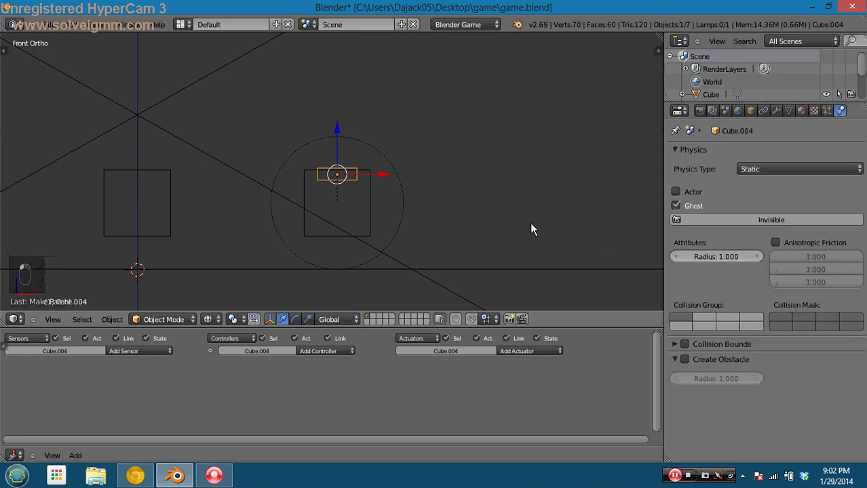
{"action": "key", "text": "p"}
{"action": "key", "text": "Escape"}
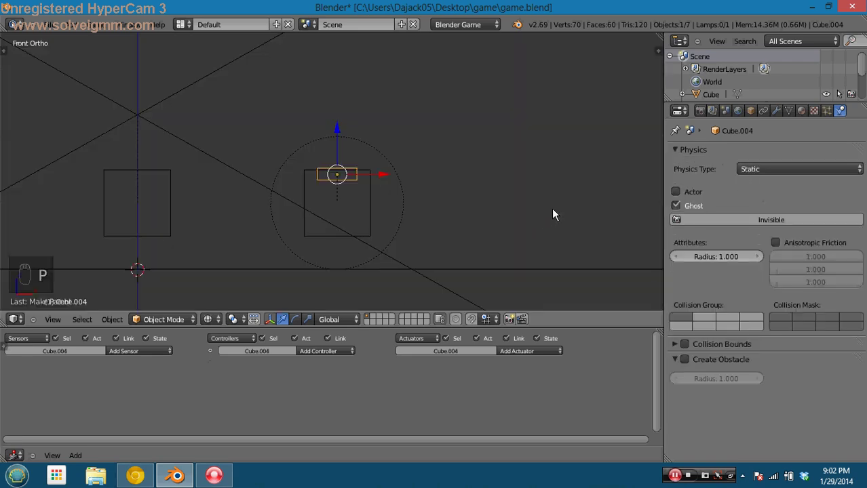
Play the game in textured camera view, moving and jumping the player on and off the magenta cube
{"action": "key", "text": "KP_0"}
{"action": "key", "text": "z"}
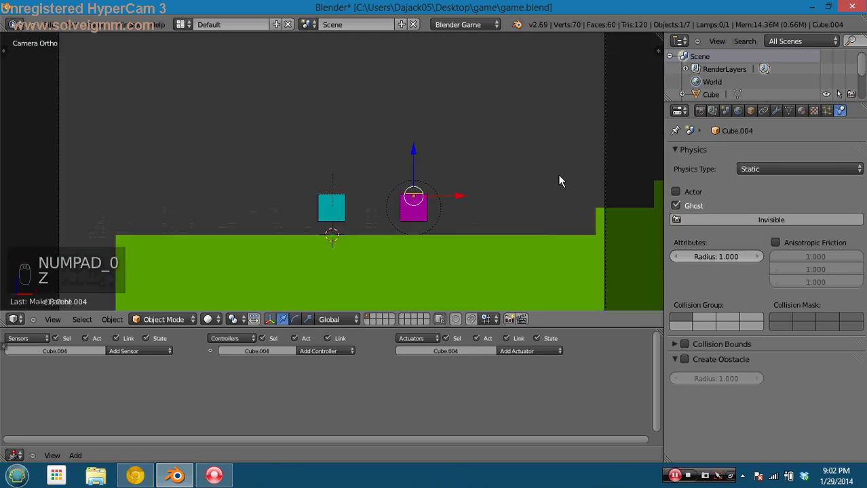
{"action": "key", "text": "alt+z"}
{"action": "key", "text": "p"}
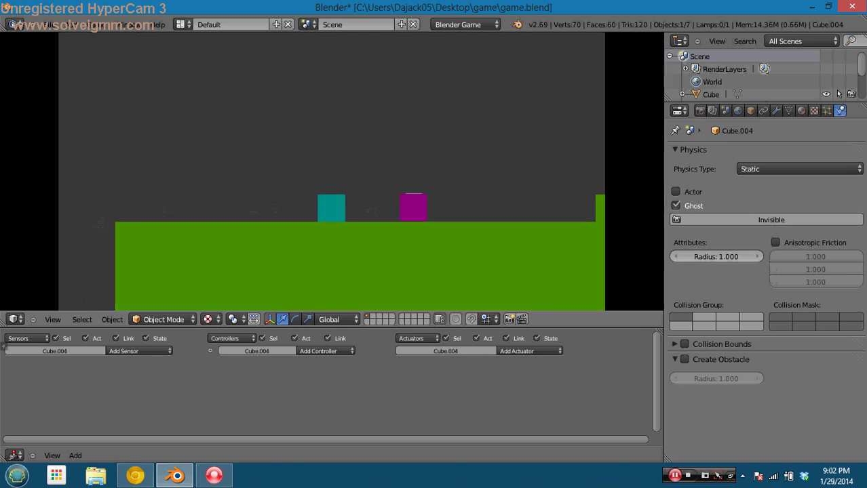
{"action": "key", "text": "Right"}
{"action": "key", "text": "space"}
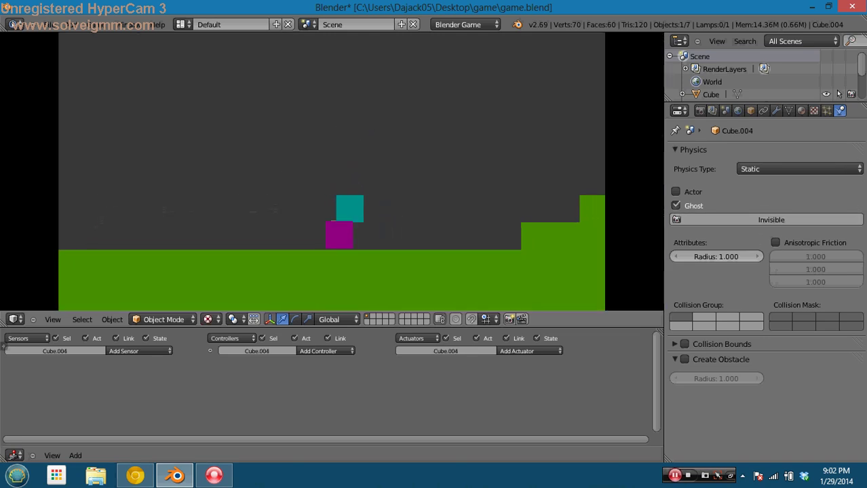
{"action": "key", "text": "Left"}
{"action": "key", "text": "Left"}
{"action": "key", "text": "space"}
{"action": "key", "text": "Right"}
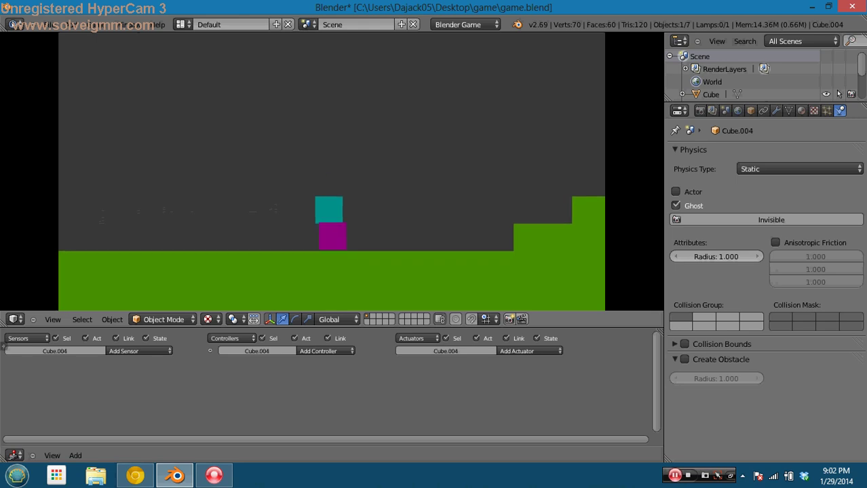
{"action": "key", "text": "space"}
{"action": "key", "text": "Left"}
{"action": "key", "text": "Escape"}
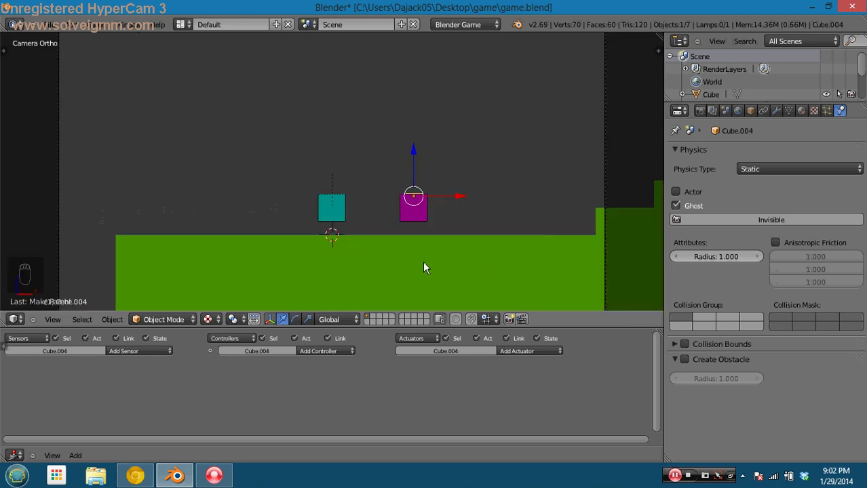
Inspect the magenta cube and the flat block in front wireframe view by selecting each in turn
{"action": "right_click", "coordinate": [415, 206]}
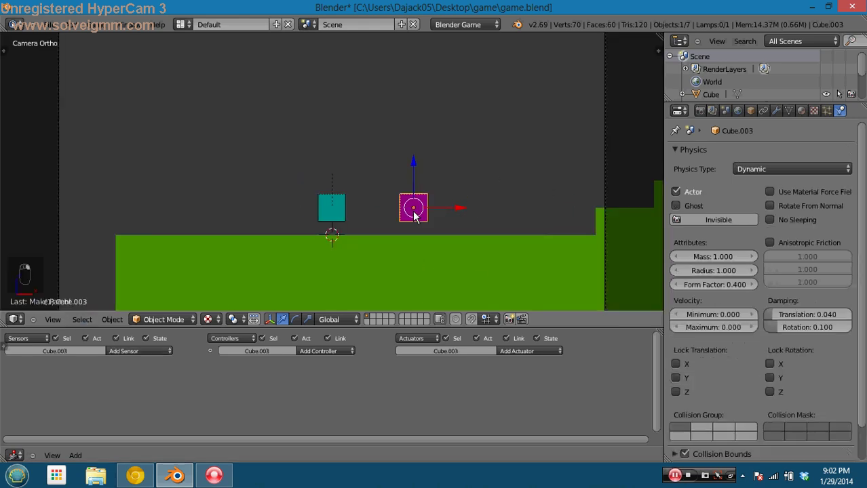
{"action": "key", "text": "z"}
{"action": "right_click", "coordinate": [418, 202], "text": "shift"}
{"action": "key", "text": "KP_1"}
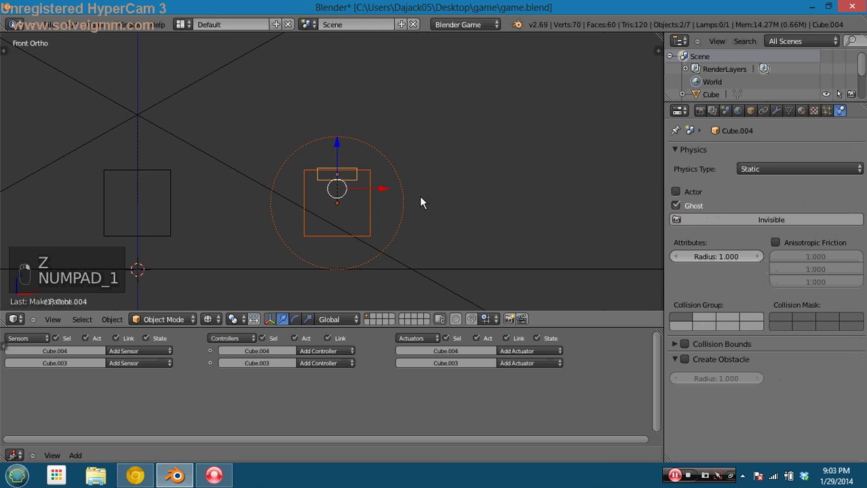
{"action": "right_click", "coordinate": [354, 177]}
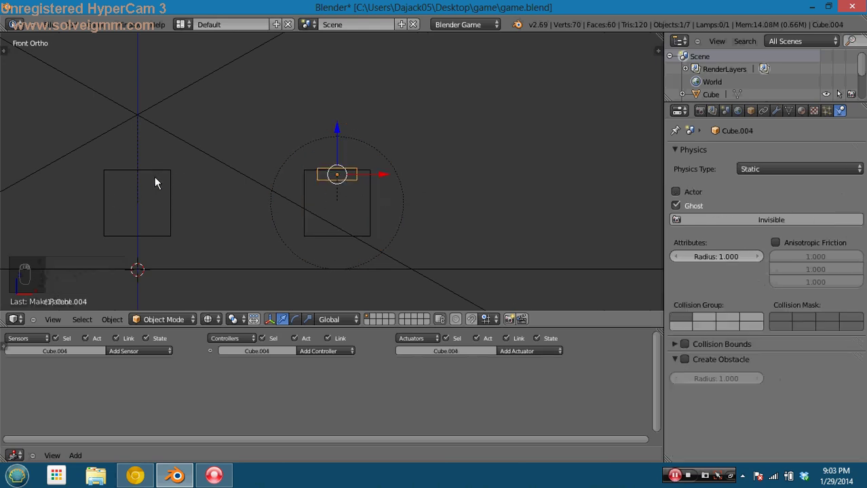
{"action": "right_click", "coordinate": [305, 176], "text": "shift"}
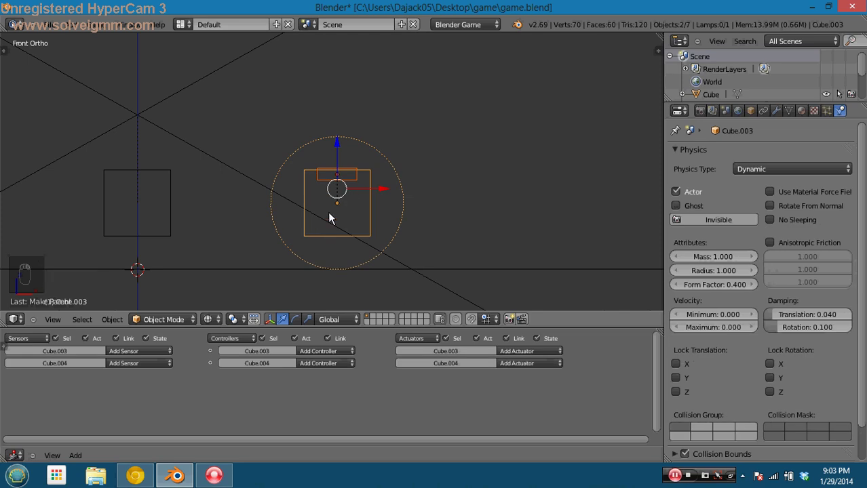
{"action": "right_click", "coordinate": [320, 177]}
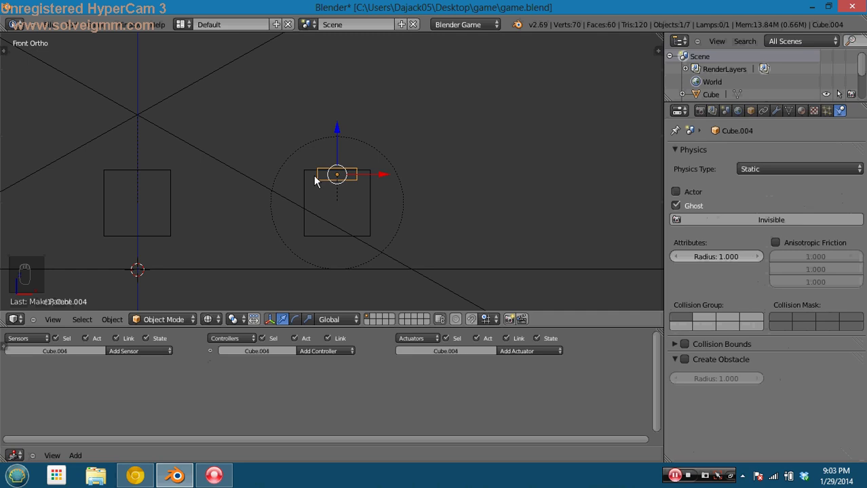
{"action": "right_click", "coordinate": [332, 204]}
{"action": "right_click", "coordinate": [370, 170]}
Add a Collision sensor to the flat block with the property "player"
{"action": "left_click", "coordinate": [128, 351]}
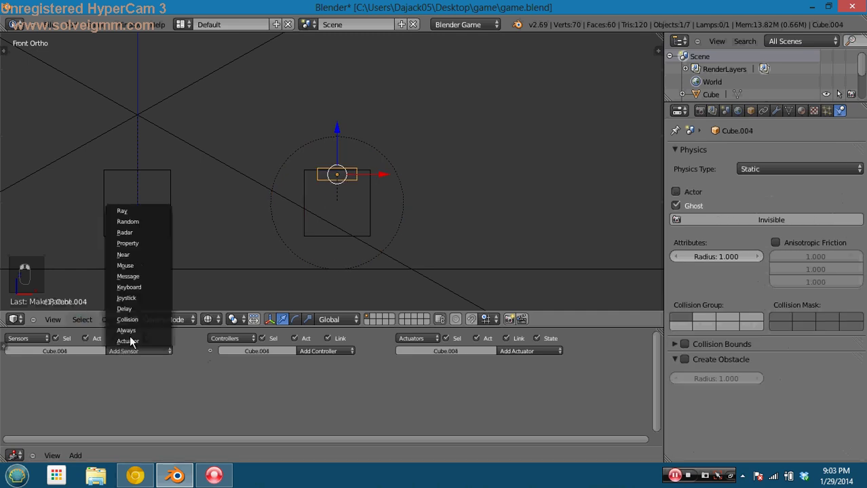
{"action": "left_click", "coordinate": [132, 320]}
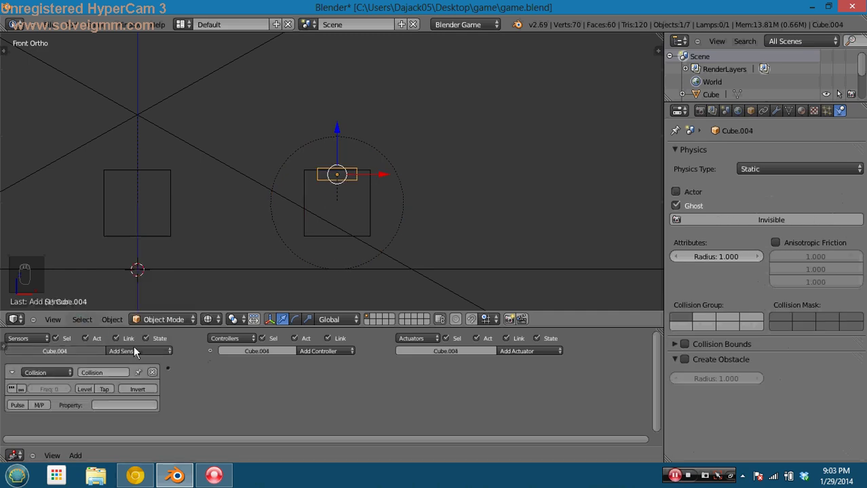
{"action": "left_click", "coordinate": [109, 404]}
{"action": "type", "text": "player"}
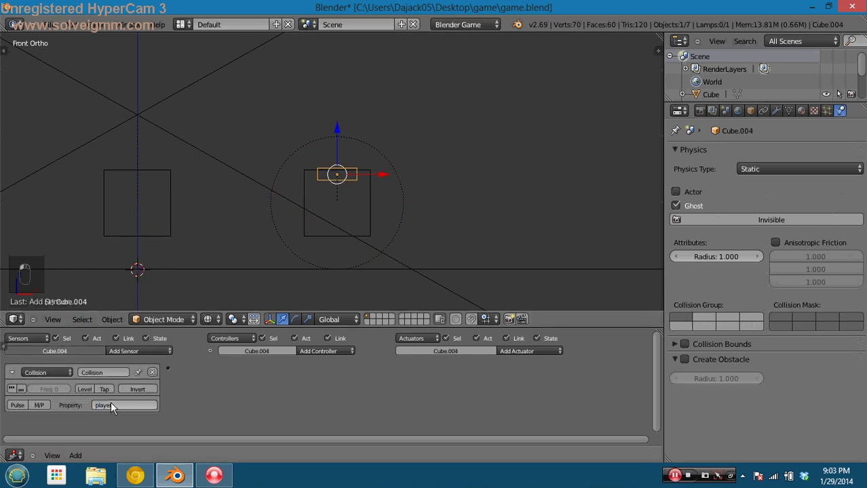
{"action": "key", "text": "Return"}
Add an Edit Object actuator set to End Object on the flat block, link it to the Collision sensor and test the game
{"action": "left_click", "coordinate": [549, 350]}
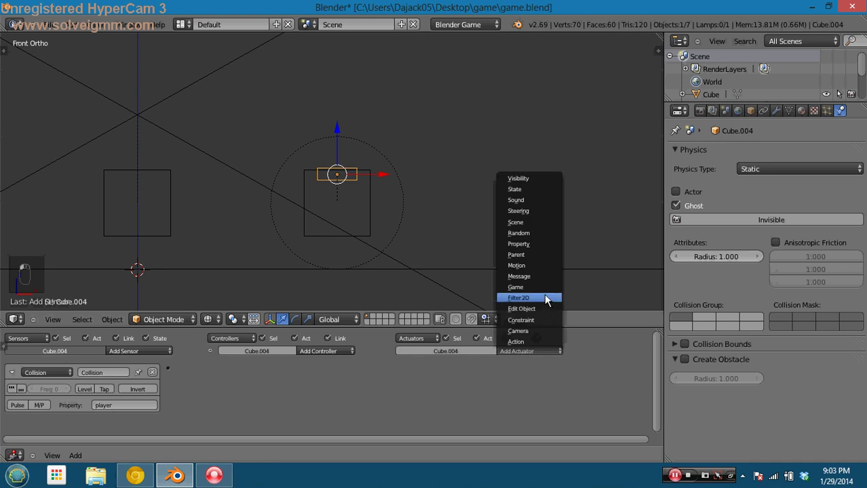
{"action": "left_click", "coordinate": [540, 309]}
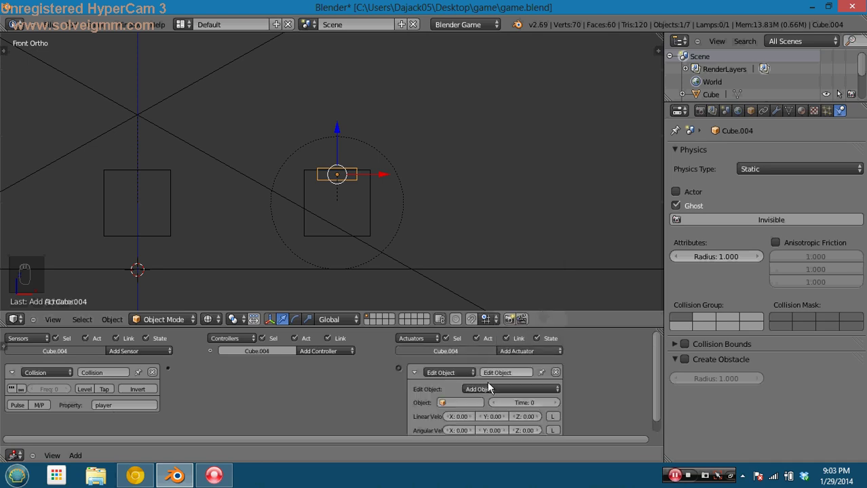
{"action": "left_click", "coordinate": [490, 389]}
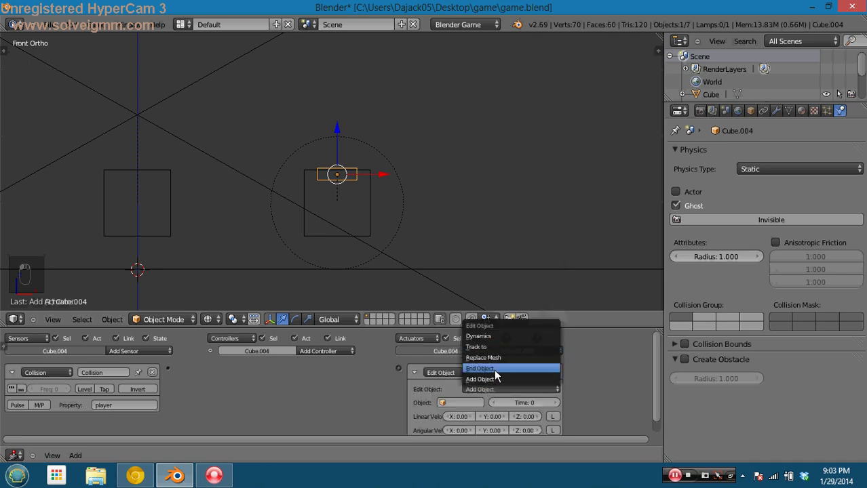
{"action": "left_click", "coordinate": [494, 369]}
{"action": "left_click_drag", "start_coordinate": [399, 369], "coordinate": [168, 368]}
{"action": "key", "text": "p"}
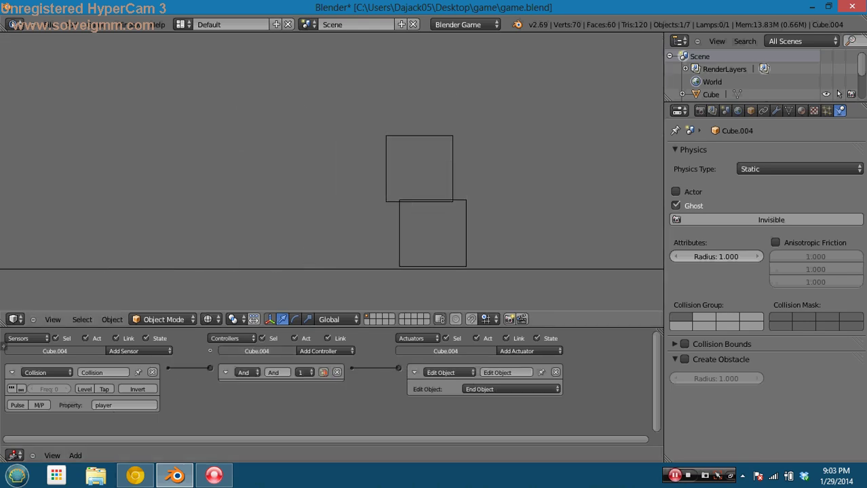
{"action": "key", "text": "Escape"}
Add an Edit Object actuator set to End Object on the magenta cube
{"action": "right_click", "coordinate": [379, 205]}
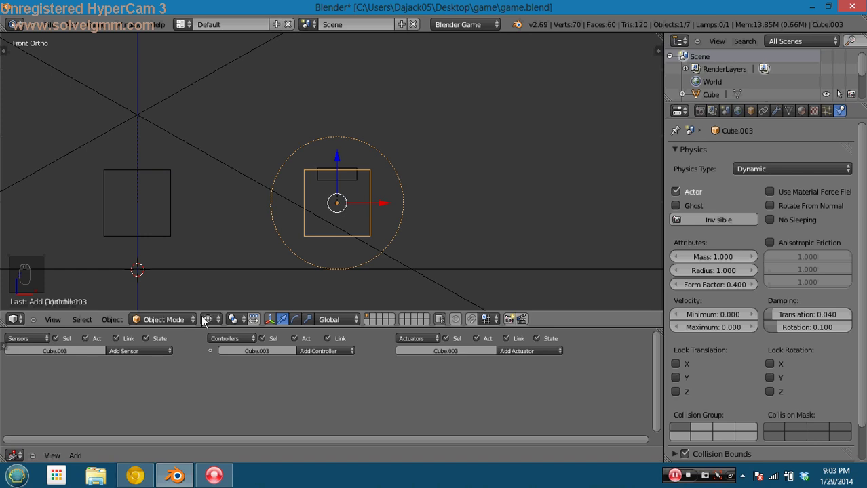
{"action": "left_click", "coordinate": [524, 351]}
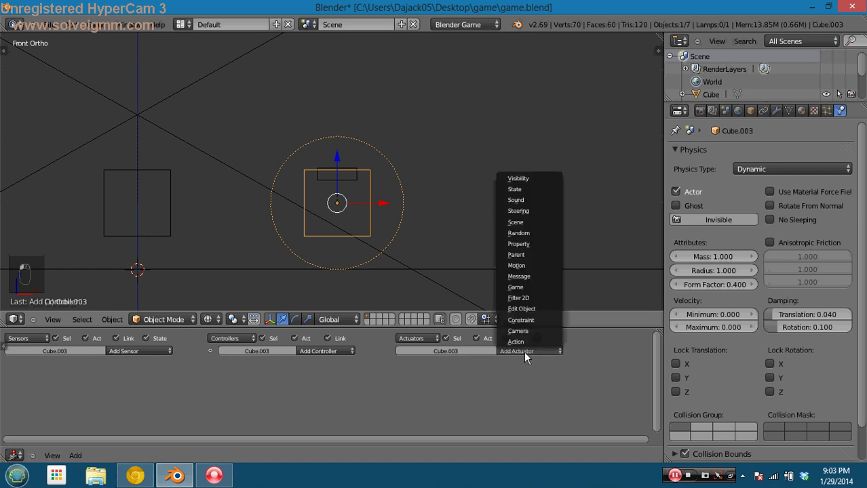
{"action": "left_click", "coordinate": [534, 309]}
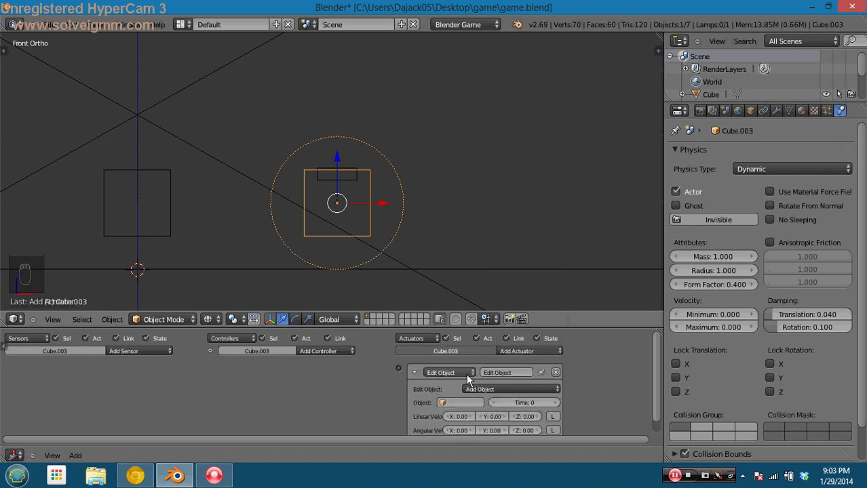
{"action": "left_click", "coordinate": [447, 373]}
{"action": "left_click", "coordinate": [468, 375]}
{"action": "left_click", "coordinate": [502, 389]}
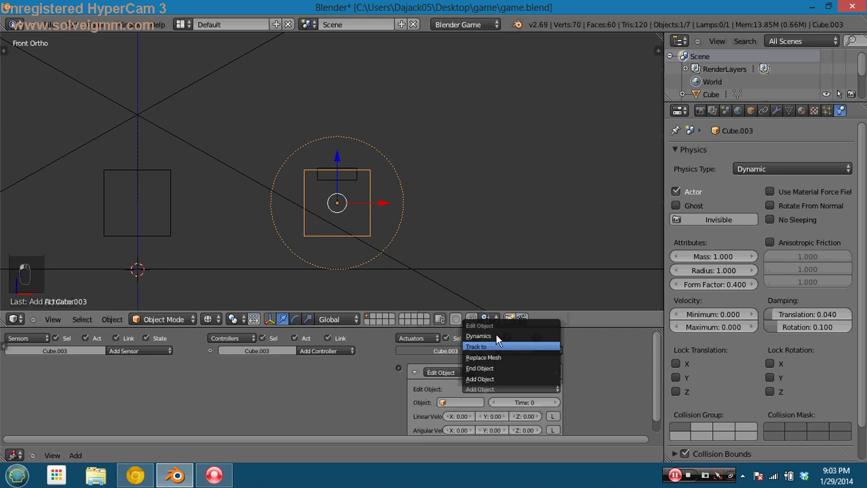
{"action": "left_click", "coordinate": [508, 369]}
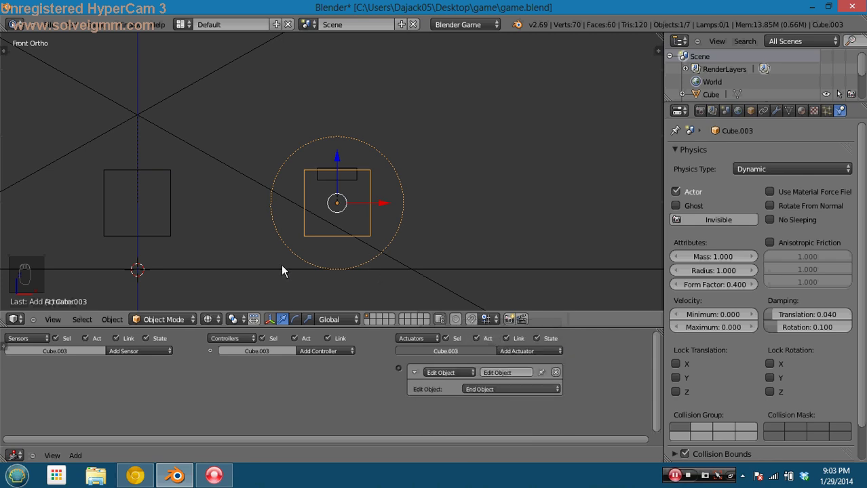
Select the magenta cube and flat block together and link the block's And controller to the cube's Edit Object actuator
{"action": "right_click", "coordinate": [337, 175]}
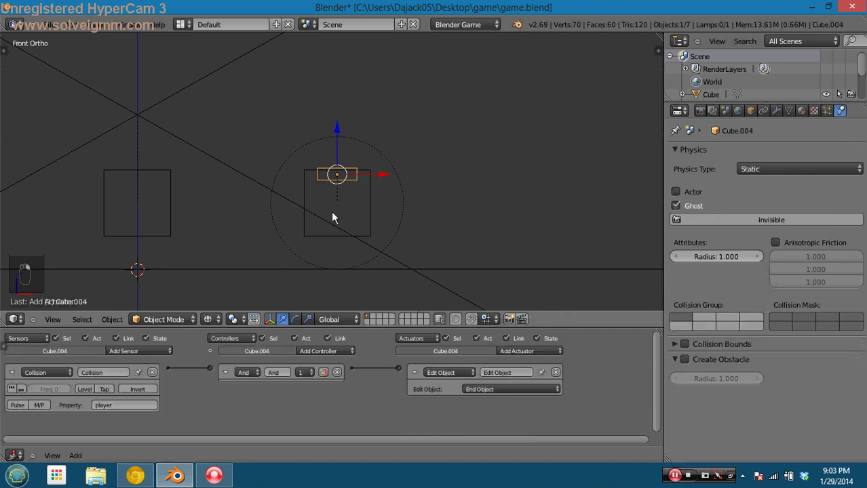
{"action": "right_click", "coordinate": [321, 227]}
{"action": "right_click", "coordinate": [322, 226]}
{"action": "right_click", "coordinate": [346, 179], "text": "shift"}
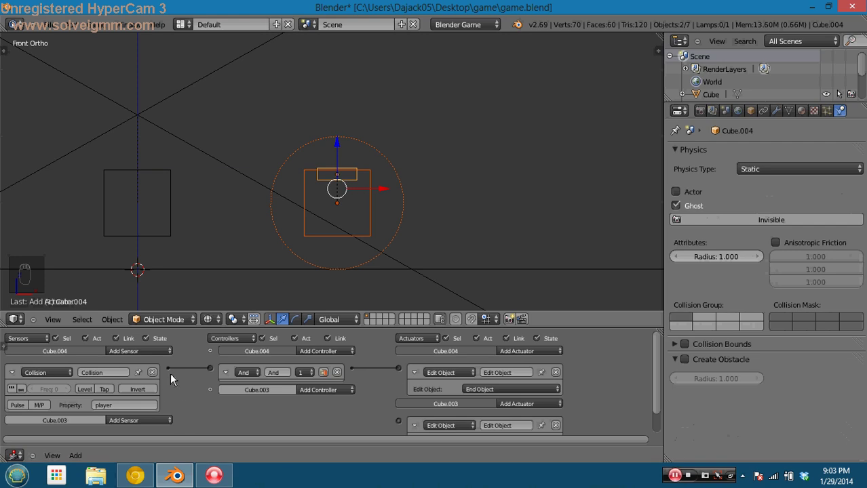
{"action": "left_click_drag", "start_coordinate": [351, 367], "coordinate": [365, 388]}
{"action": "left_click_drag", "start_coordinate": [398, 419], "coordinate": [400, 421]}
Check the logic links of the magenta cube and the flat block individually, and run a test of the game
{"action": "right_click", "coordinate": [373, 220]}
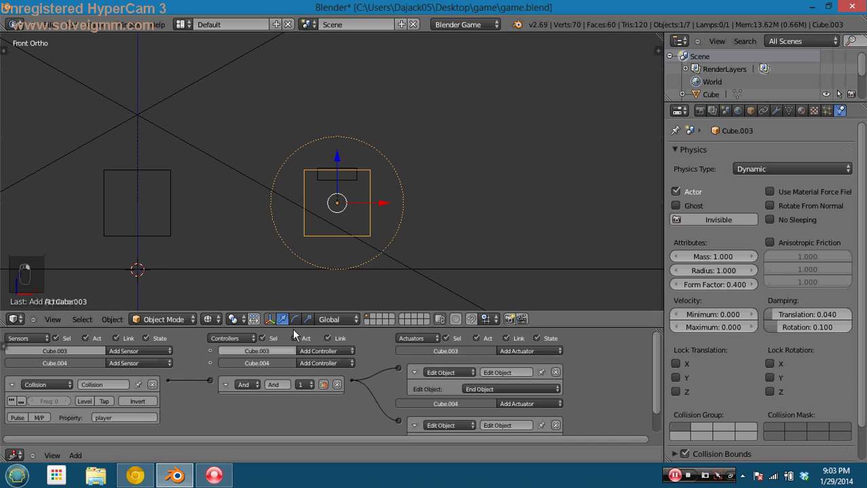
{"action": "right_click", "coordinate": [341, 184]}
{"action": "right_click", "coordinate": [371, 203]}
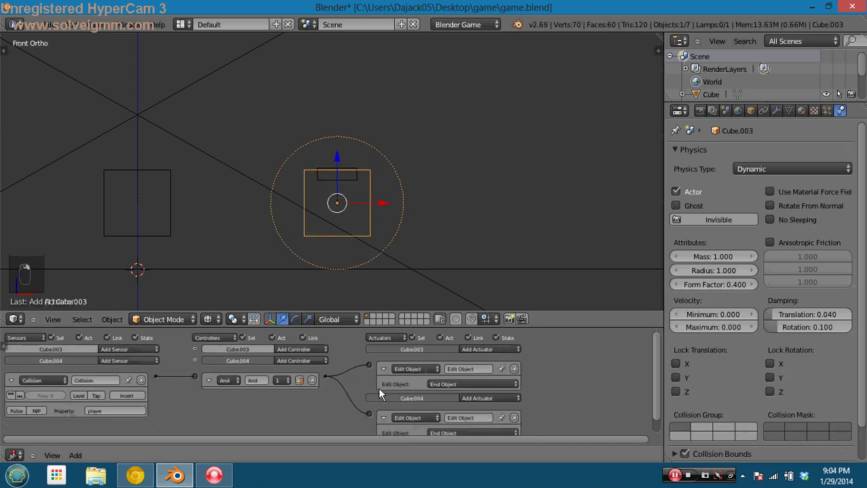
{"action": "right_click", "coordinate": [336, 179]}
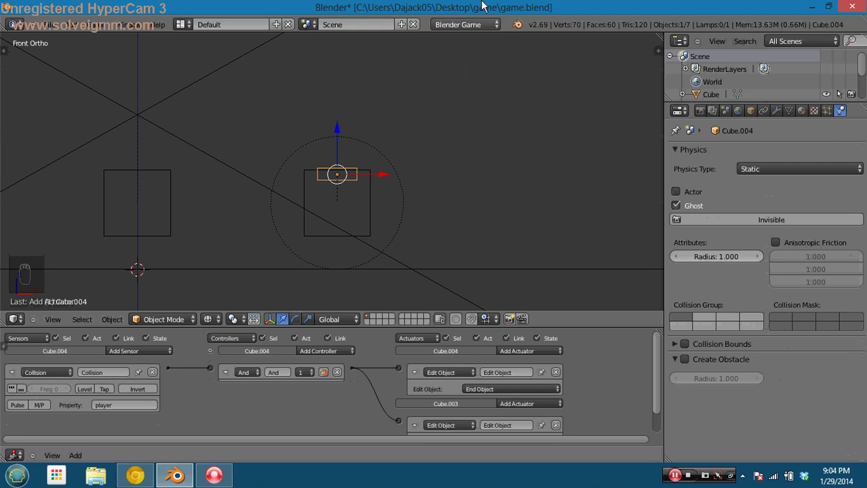
{"action": "key", "text": "p"}
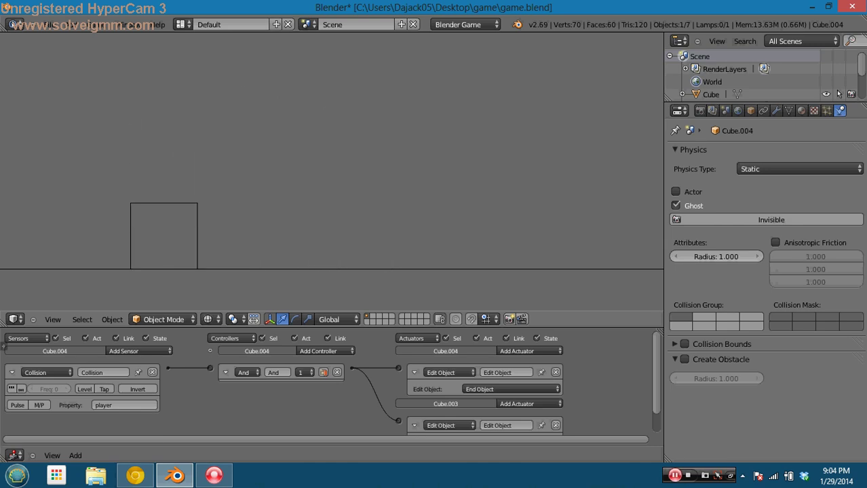
{"action": "key", "text": "Escape"}
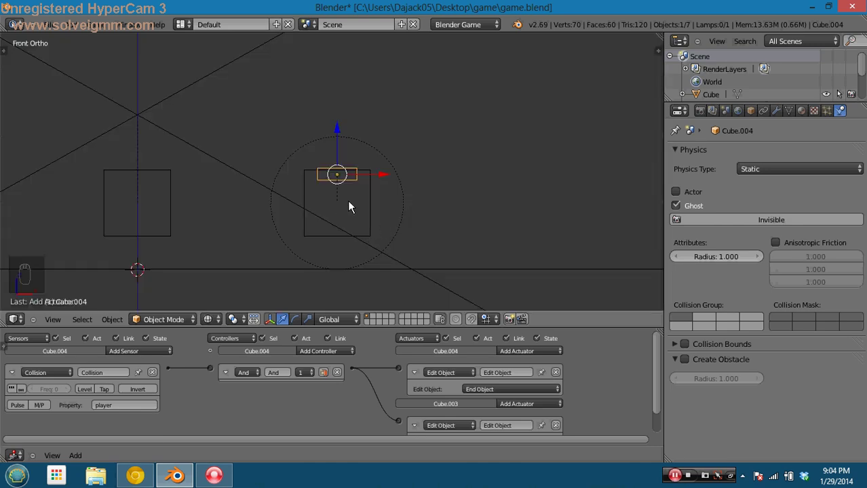
Save the file and make the flat block invisible in the game while keeping it a ghost
{"action": "key", "text": "ctrl+s"}
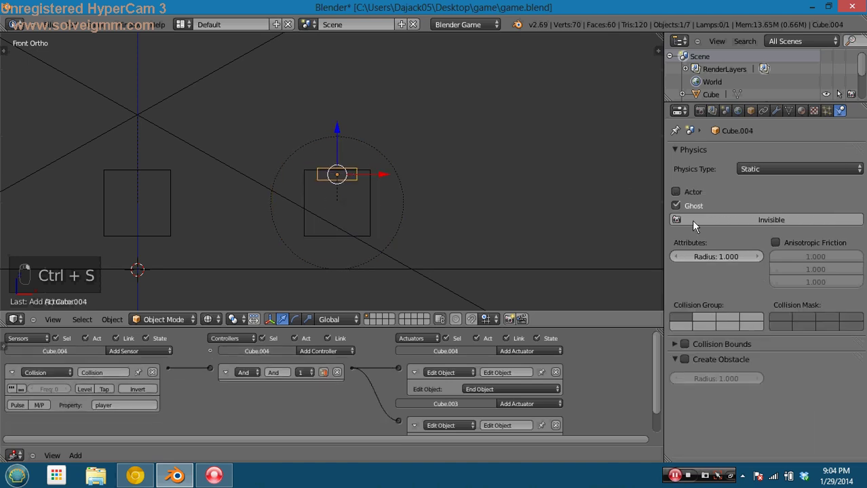
{"action": "left_click", "coordinate": [692, 206]}
{"action": "left_click", "coordinate": [686, 206]}
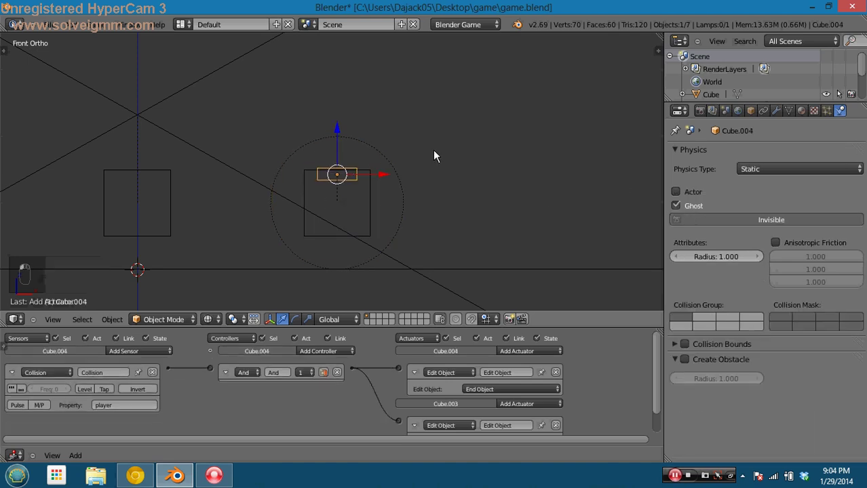
Duplicate the magenta cube together with its flat block five times, spreading the copies above the ground around the player in camera view
{"action": "key", "text": "KP_0"}
{"action": "key", "text": "z"}
{"action": "key", "text": "alt+z"}
{"action": "right_click", "coordinate": [414, 209]}
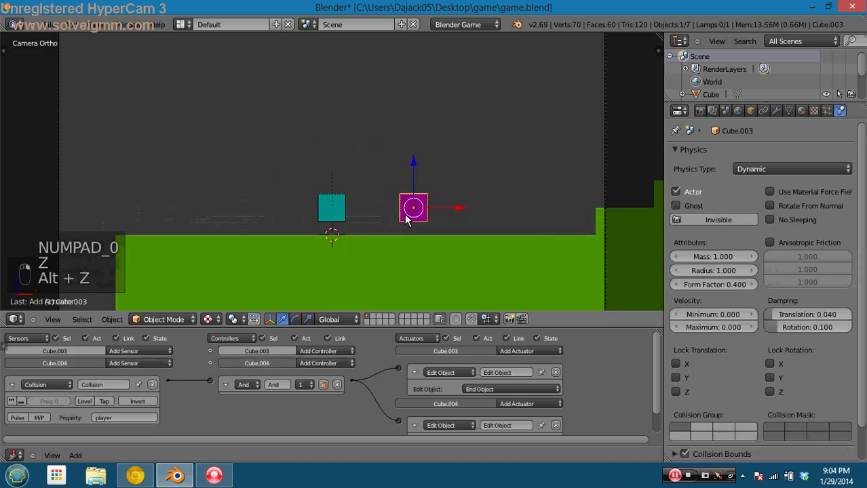
{"action": "key", "text": "z"}
{"action": "key", "text": "b"}
{"action": "left_click_drag", "start_coordinate": [399, 180], "coordinate": [436, 224]}
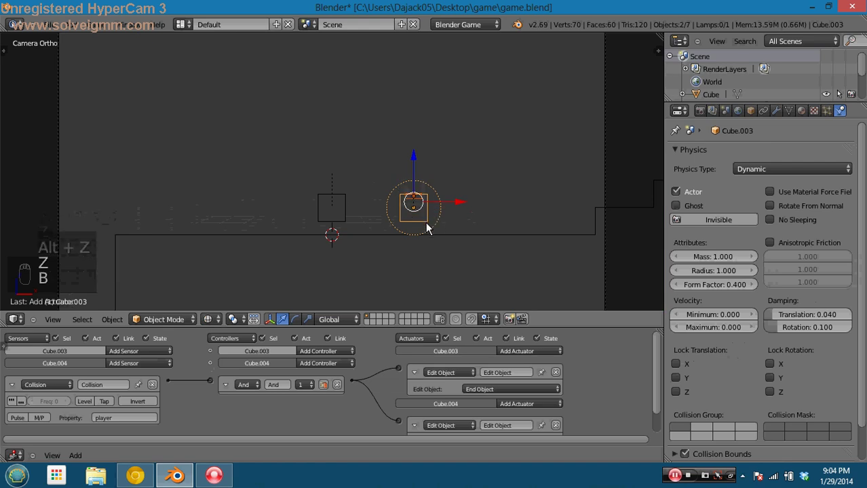
{"action": "key", "text": "shift+d"}
{"action": "left_click", "coordinate": [499, 219]}
{"action": "key", "text": "shift+d"}
{"action": "left_click", "coordinate": [419, 170]}
{"action": "key", "text": "shift+d"}
{"action": "left_click", "coordinate": [360, 170]}
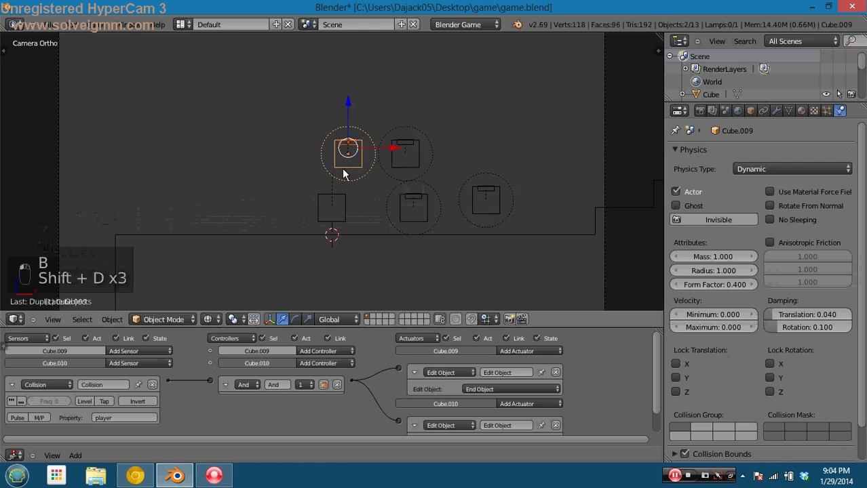
{"action": "key", "text": "shift+d"}
{"action": "left_click", "coordinate": [235, 195]}
{"action": "key", "text": "shift+d"}
{"action": "left_click", "coordinate": [294, 197]}
Test the game with solid shading by moving the player and jumping onto the magenta enemy cubes
{"action": "key", "text": "p"}
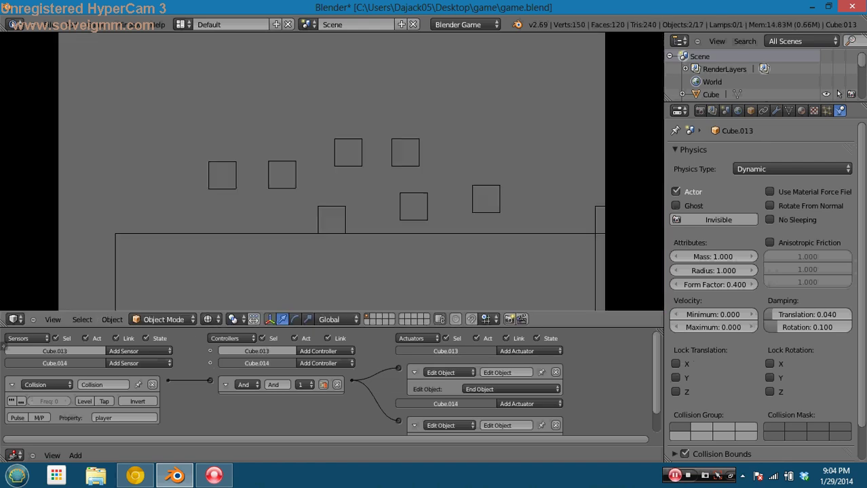
{"action": "key", "text": "Escape"}
{"action": "key", "text": "alt+z"}
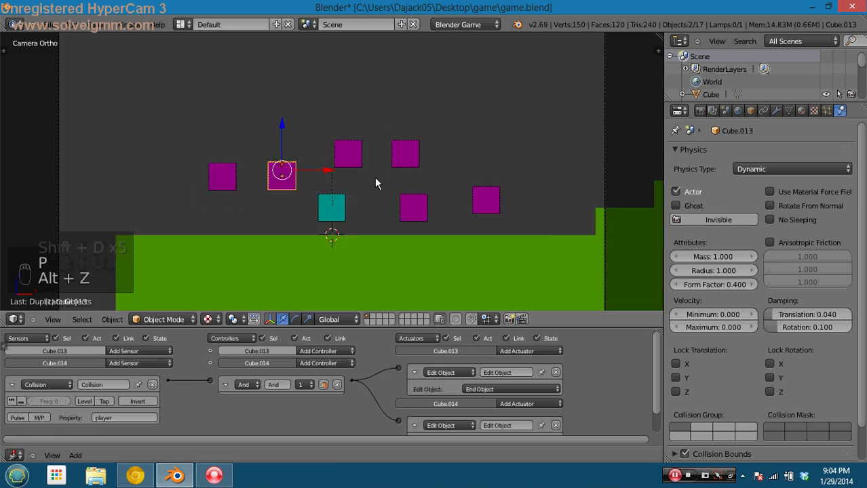
{"action": "key", "text": "p"}
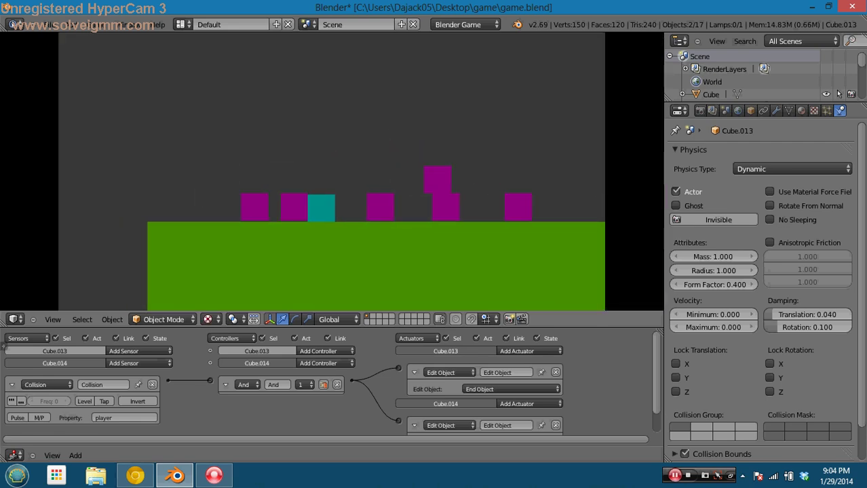
{"action": "key", "text": "Left"}
{"action": "key", "text": "space"}
{"action": "key", "text": "Left"}
{"action": "key", "text": "space"}
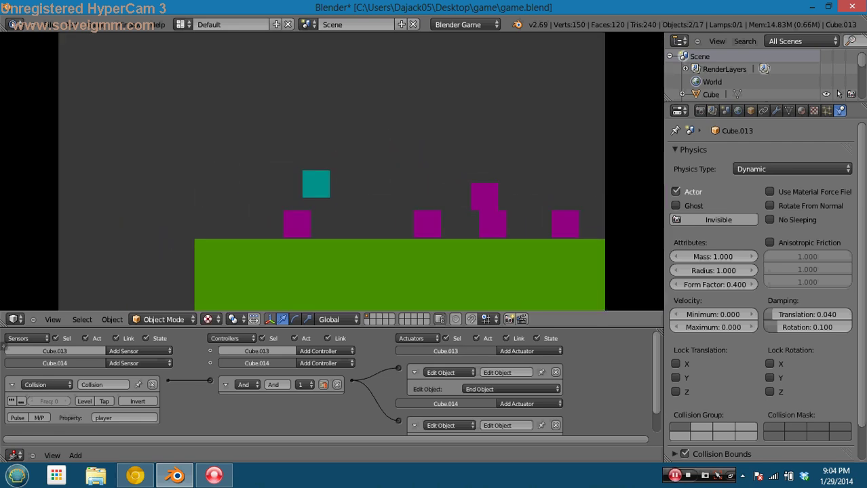
{"action": "key", "text": "Right"}
{"action": "key", "text": "space"}
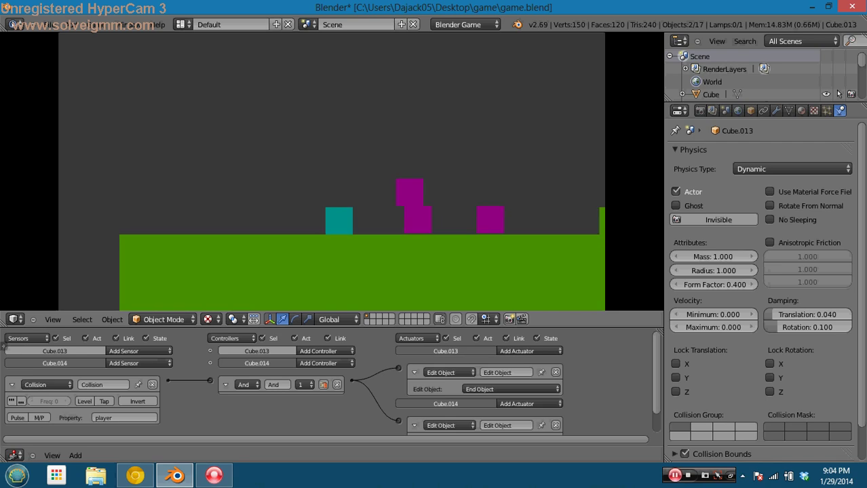
{"action": "key", "text": "Right"}
{"action": "key", "text": "space"}
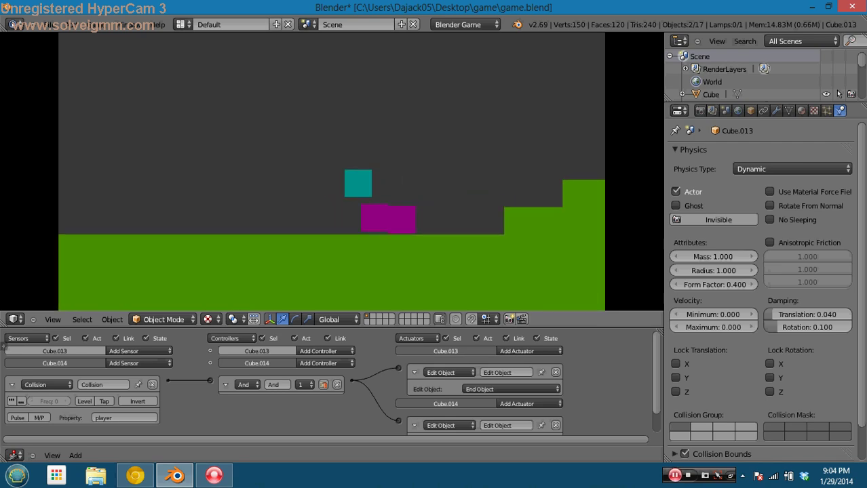
{"action": "key", "text": "space"}
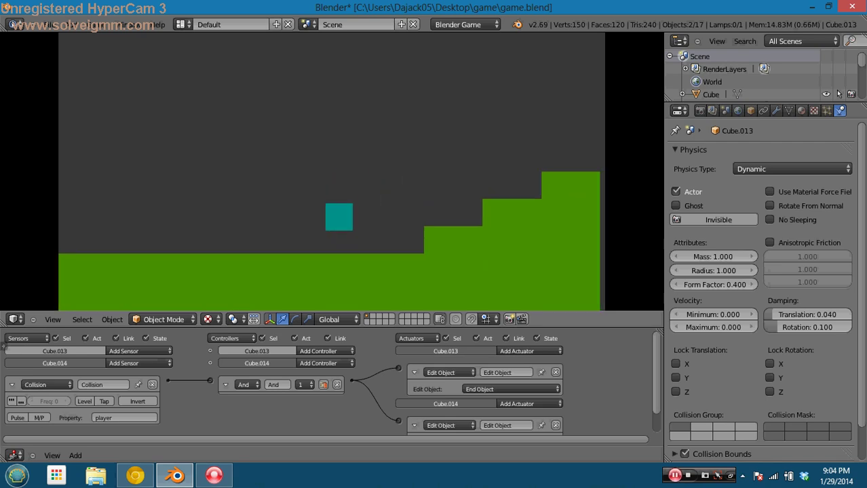
{"action": "key", "text": "Escape"}
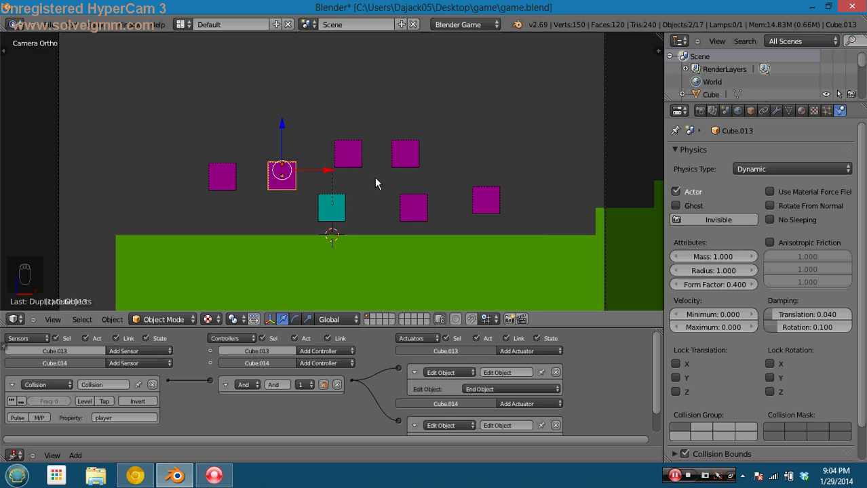
Add a game property named "health" to the cyan player cube
{"action": "key", "text": "KP_1"}
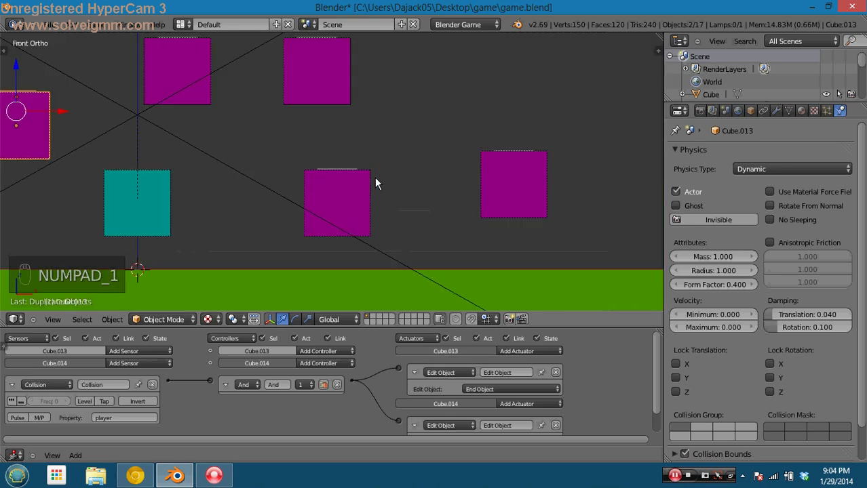
{"action": "key", "text": "KP_0"}
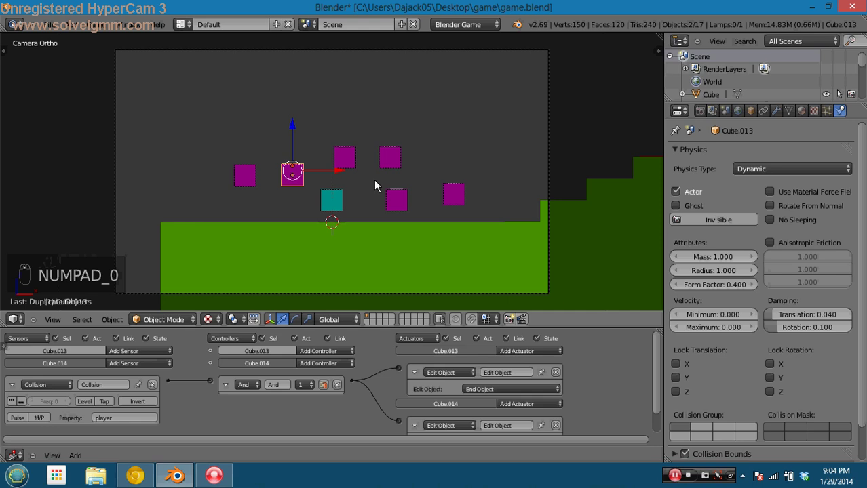
{"action": "right_click", "coordinate": [342, 215]}
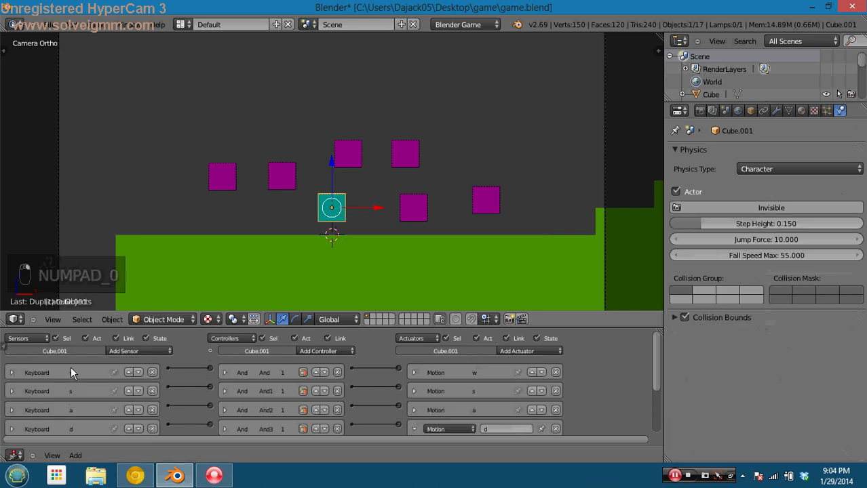
{"action": "left_click", "coordinate": [4, 351]}
{"action": "left_click", "coordinate": [82, 355]}
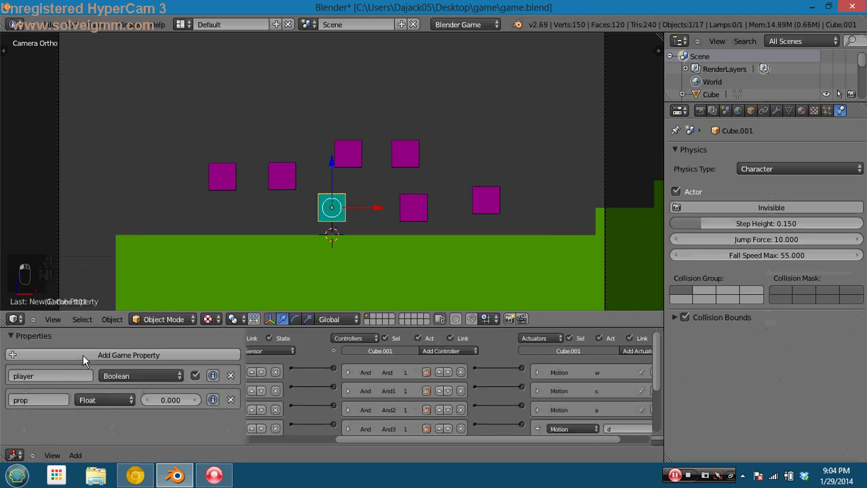
{"action": "left_click", "coordinate": [55, 401]}
{"action": "type", "text": "health"}
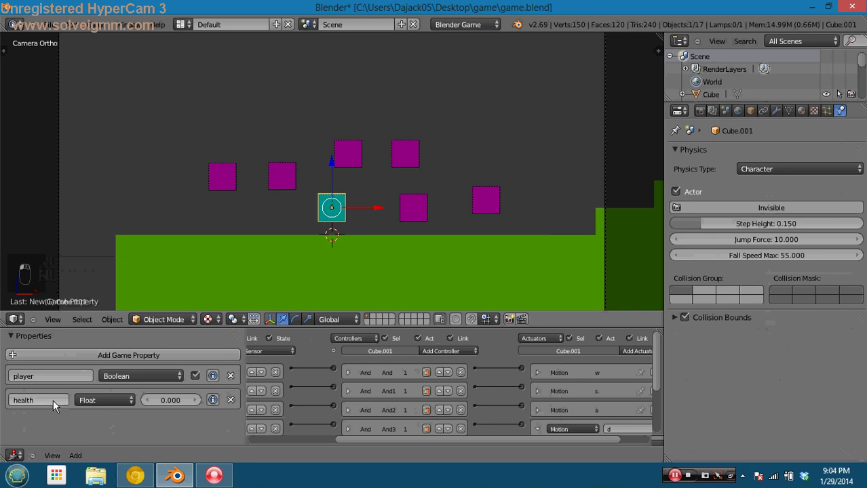
{"action": "key", "text": "Return"}
Set the health property's type to Integer and its value to 10
{"action": "left_click", "coordinate": [115, 398]}
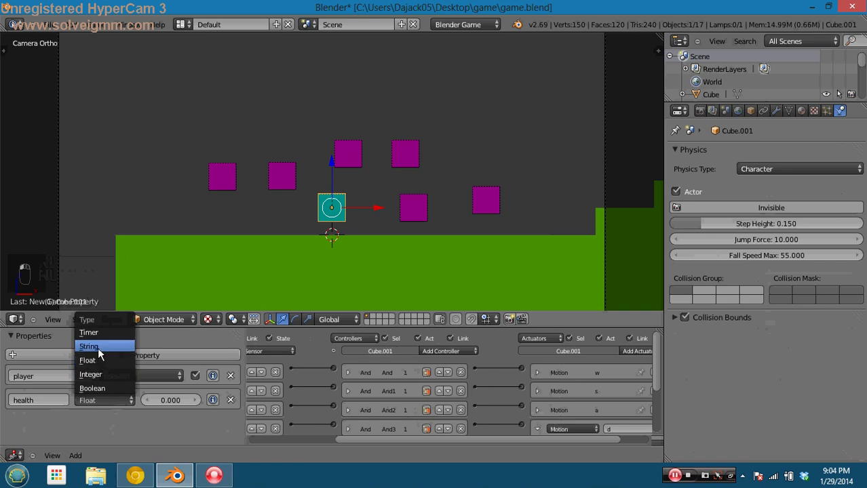
{"action": "left_click", "coordinate": [104, 376]}
{"action": "mouse_move", "coordinate": [196, 397]}
{"action": "left_mouse_down"}
{"action": "mouse_move", "coordinate": [4, 404]}
{"action": "mouse_move", "coordinate": [279, 403]}
{"action": "mouse_move", "coordinate": [191, 415]}
{"action": "left_mouse_up"}
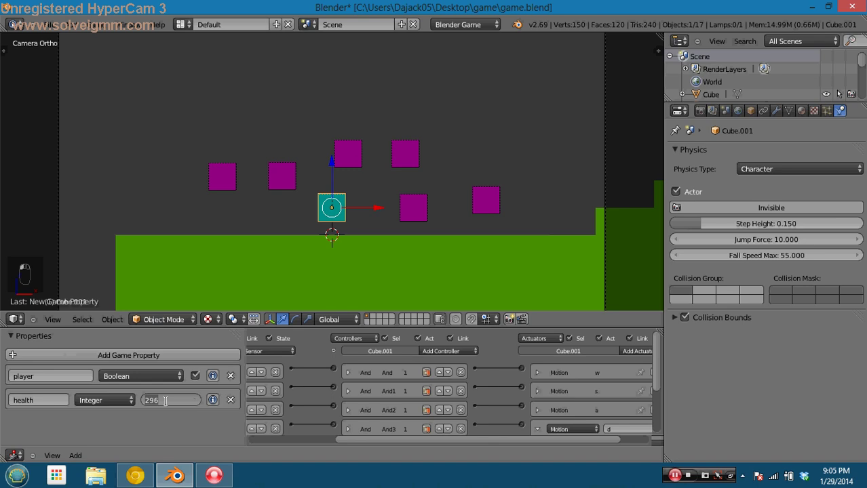
{"action": "type", "text": "10"}
{"action": "key", "text": "Return"}
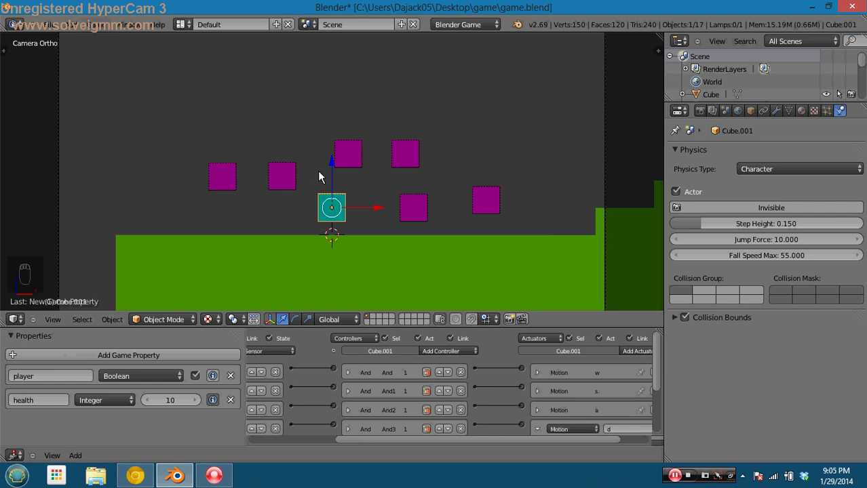
Enable Show Debug Properties and test the game to check the health display
{"action": "key", "text": "p"}
{"action": "key", "text": "Escape"}
{"action": "left_click", "coordinate": [100, 25]}
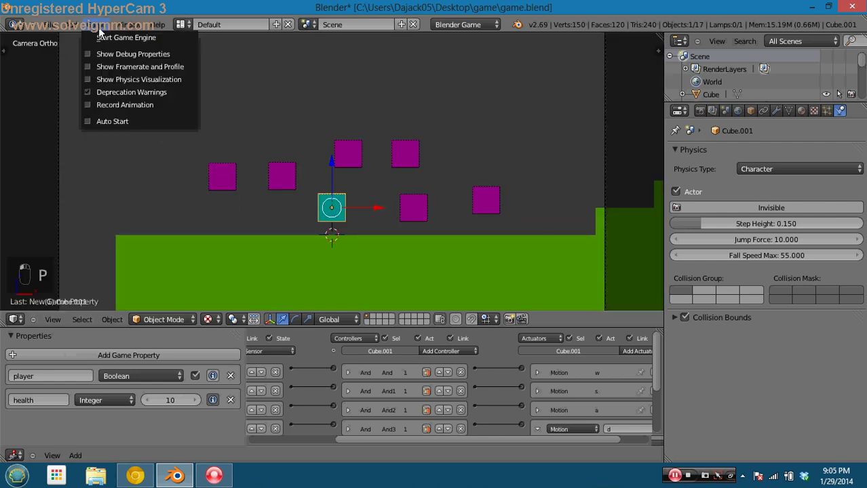
{"action": "left_click", "coordinate": [142, 55]}
{"action": "key", "text": "p"}
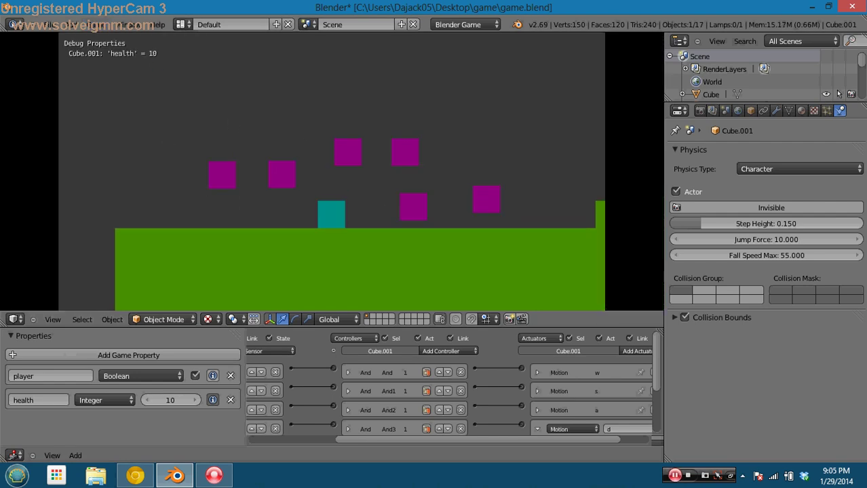
{"action": "key", "text": "a"}
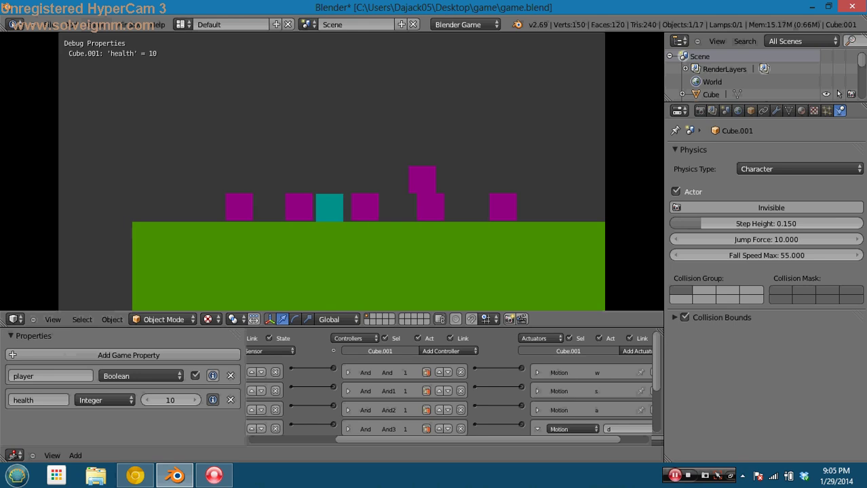
{"action": "key", "text": "w"}
{"action": "key", "text": "Escape"}
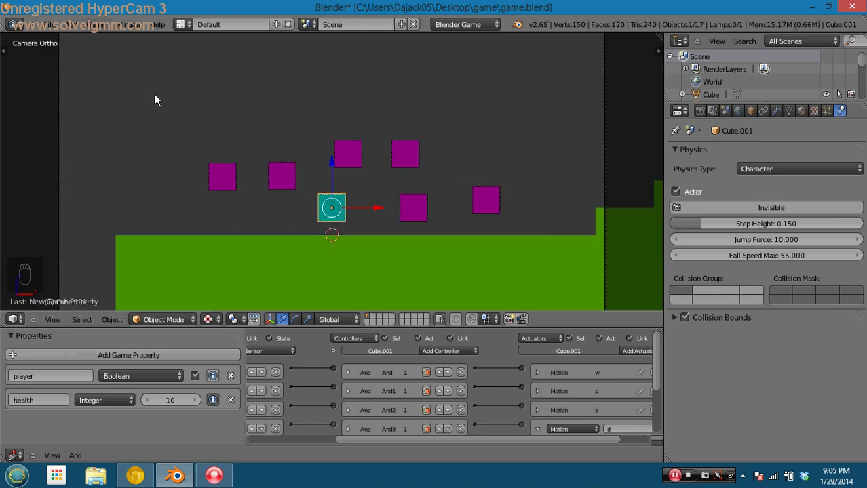
Rename the cyan player cube object to "player"
{"action": "left_click", "coordinate": [778, 111]}
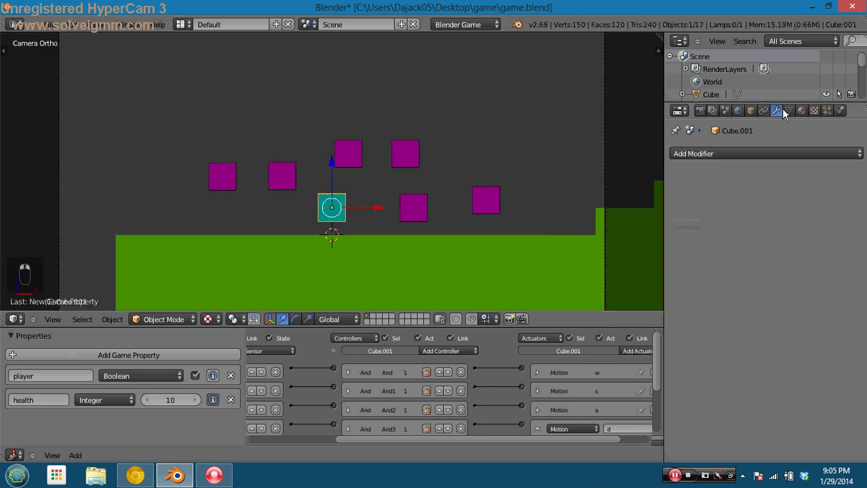
{"action": "left_click", "coordinate": [790, 111]}
{"action": "left_click", "coordinate": [763, 151]}
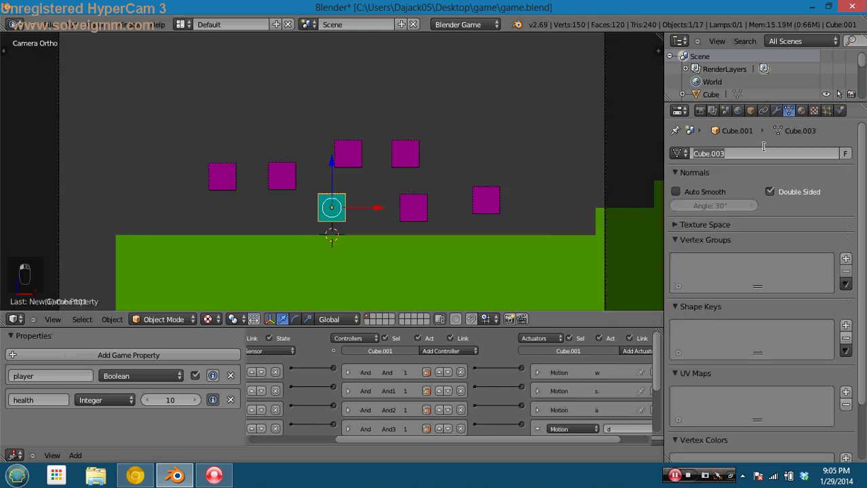
{"action": "left_click", "coordinate": [750, 111]}
{"action": "scroll", "coordinate": [723, 153], "scroll_direction": "up", "scroll_amount": 3}
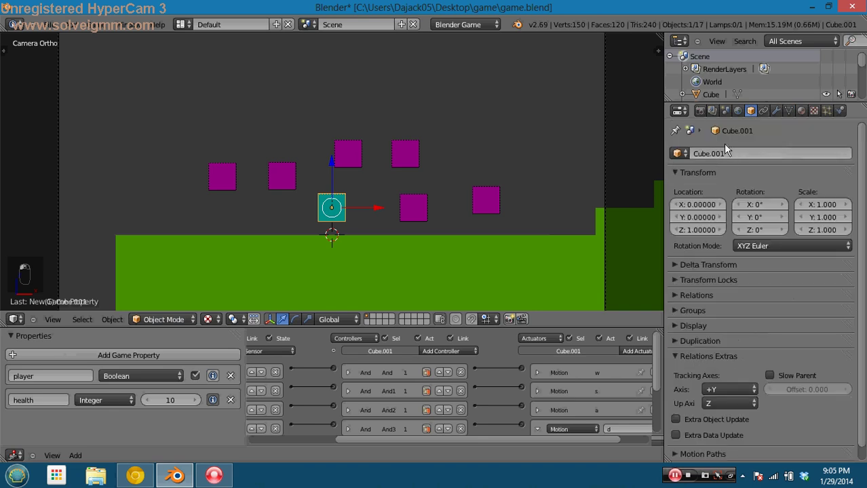
{"action": "left_click", "coordinate": [717, 153]}
{"action": "type", "text": "player"}
{"action": "key", "text": "Return"}
Test the game by jumping and moving the player among the enemy cubes with the health property displayed
{"action": "key", "text": "p"}
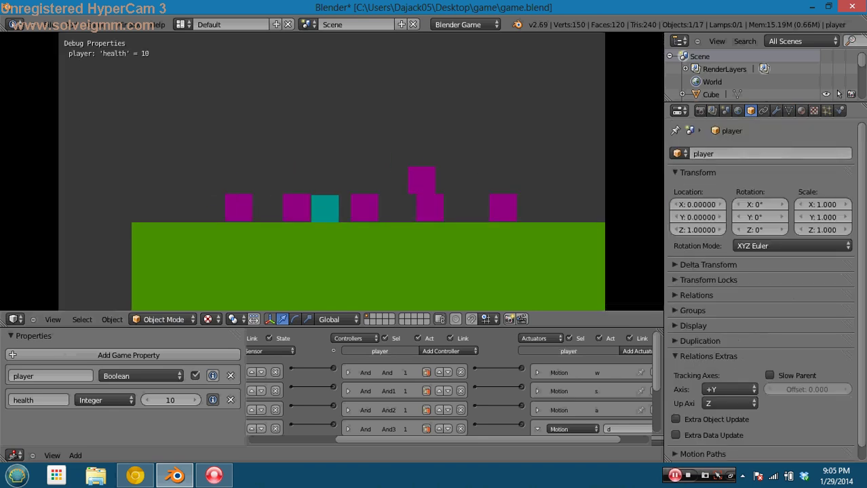
{"action": "key", "text": "w"}
{"action": "key", "text": "a"}
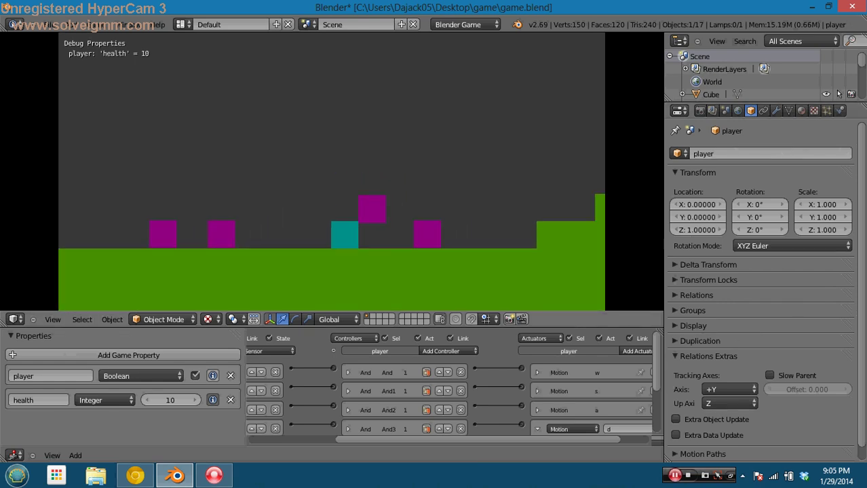
{"action": "key", "text": "w"}
{"action": "key", "text": "d"}
{"action": "key", "text": "w"}
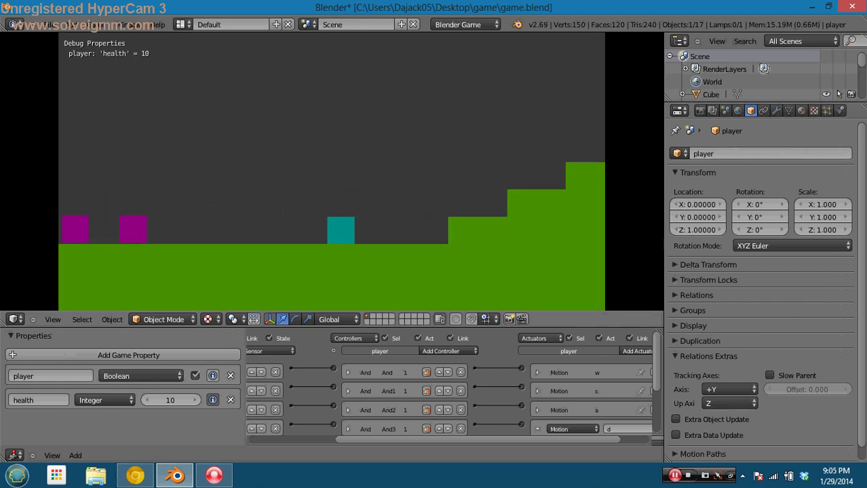
{"action": "key", "text": "Escape"}
Show the scene in wireframe from the front orthographic view and select enemy cube Cube.003
{"action": "left_click_drag", "start_coordinate": [244, 358], "coordinate": [155, 357]}
{"action": "key", "text": "KP_1"}
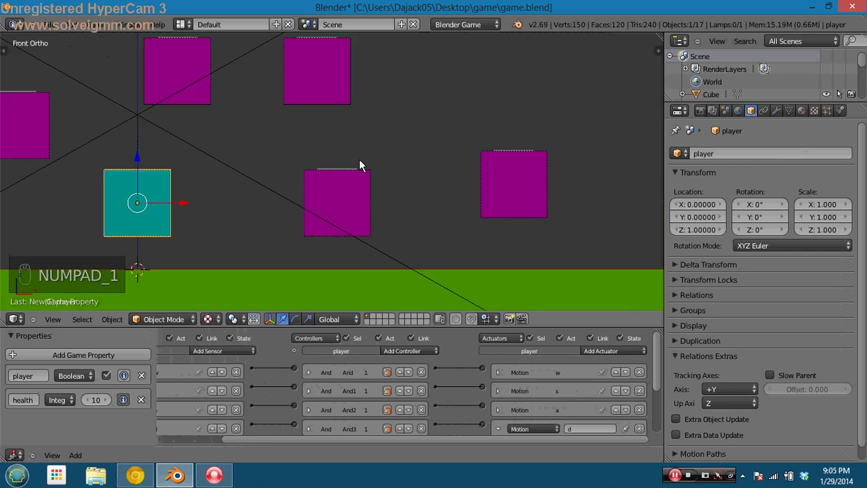
{"action": "key", "text": "KP_5"}
{"action": "key", "text": "KP_5"}
{"action": "key", "text": "KP_5"}
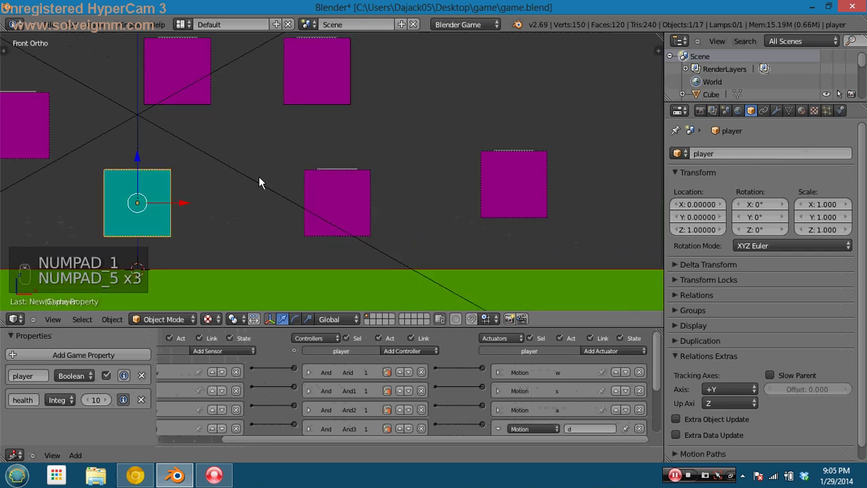
{"action": "key", "text": "z"}
{"action": "right_click", "coordinate": [273, 189]}
{"action": "right_click", "coordinate": [333, 198]}
{"action": "scroll", "coordinate": [285, 190], "scroll_direction": "down", "scroll_amount": 4}
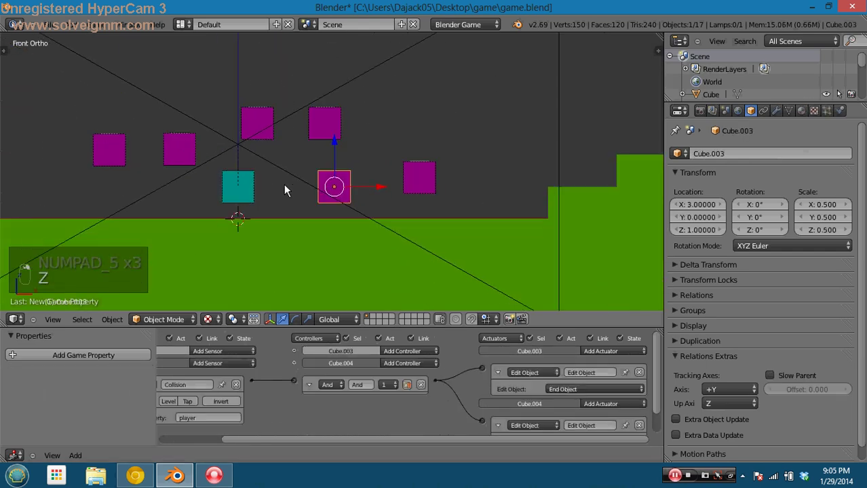
{"action": "middle_click_drag", "start_coordinate": [283, 184], "coordinate": [352, 196], "text": "shift"}
{"action": "key", "text": "z"}
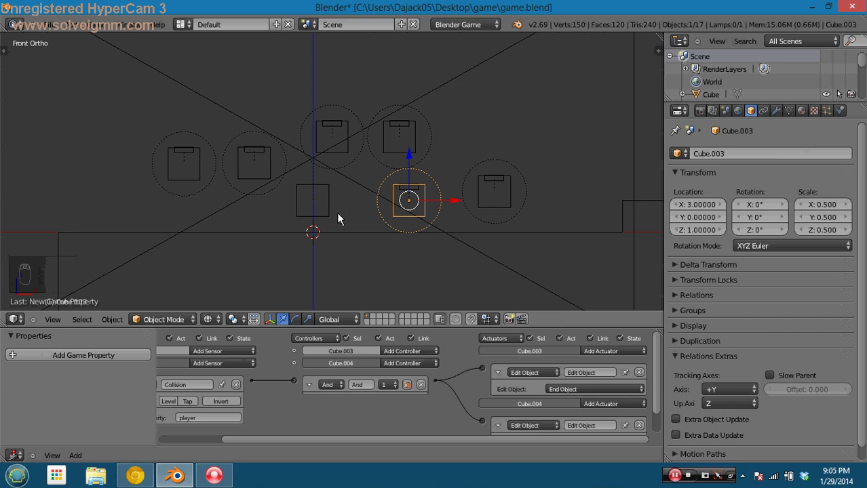
{"action": "scroll", "coordinate": [336, 212], "scroll_direction": "up", "scroll_amount": 1}
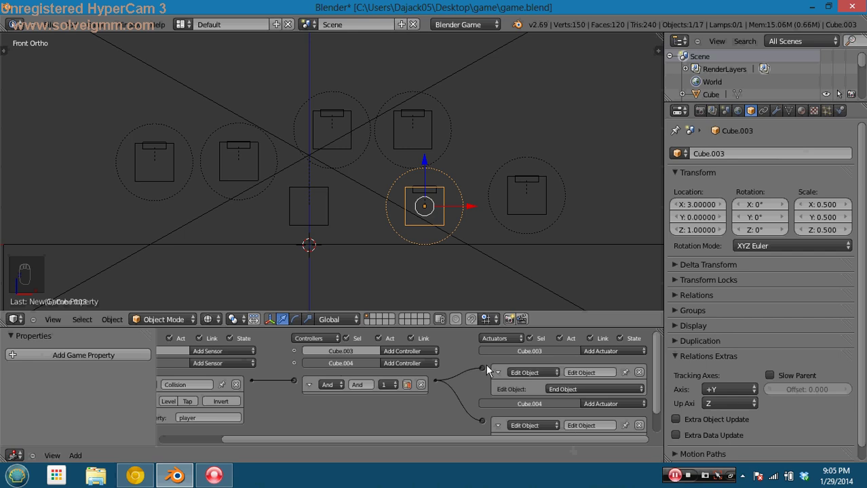
{"action": "right_click", "coordinate": [323, 207]}
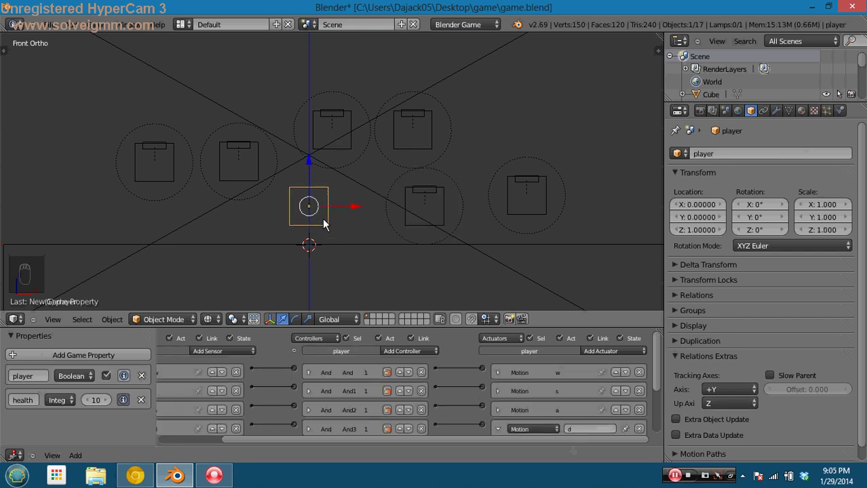
{"action": "scroll", "coordinate": [325, 219], "scroll_direction": "down", "scroll_amount": 1}
{"action": "middle_click_drag", "start_coordinate": [313, 229], "coordinate": [238, 217], "text": "shift"}
{"action": "key", "text": "g"}
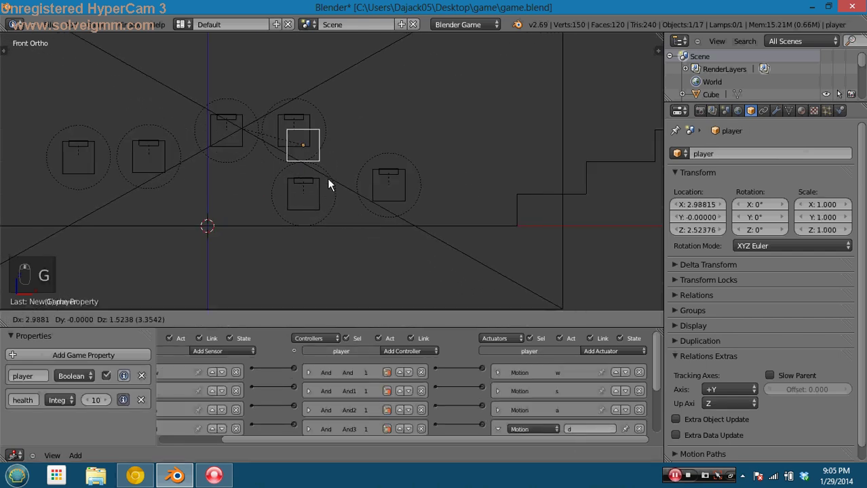
{"action": "right_click", "coordinate": [272, 194]}
{"action": "right_click", "coordinate": [309, 210]}
{"action": "key", "text": "g"}
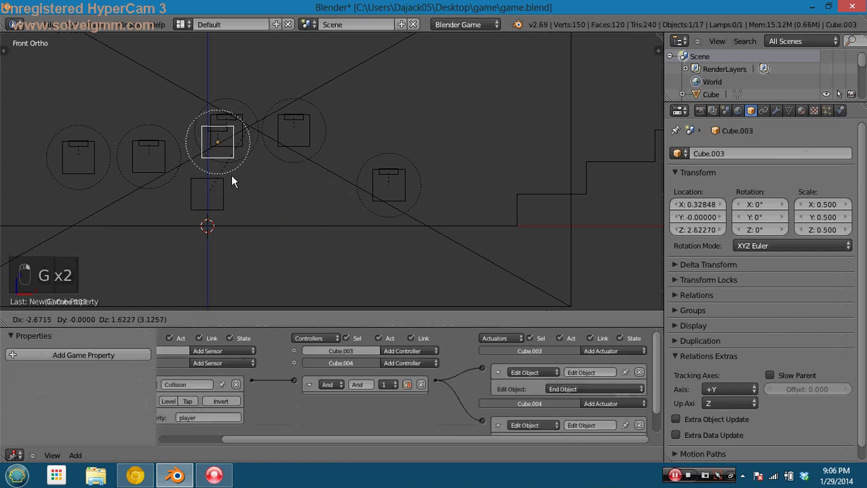
{"action": "right_click", "coordinate": [322, 178]}
Add a game property named "baddie" to enemy cube Cube.003 and copy the property's name
{"action": "scroll", "coordinate": [272, 196], "scroll_direction": "up", "scroll_amount": 3}
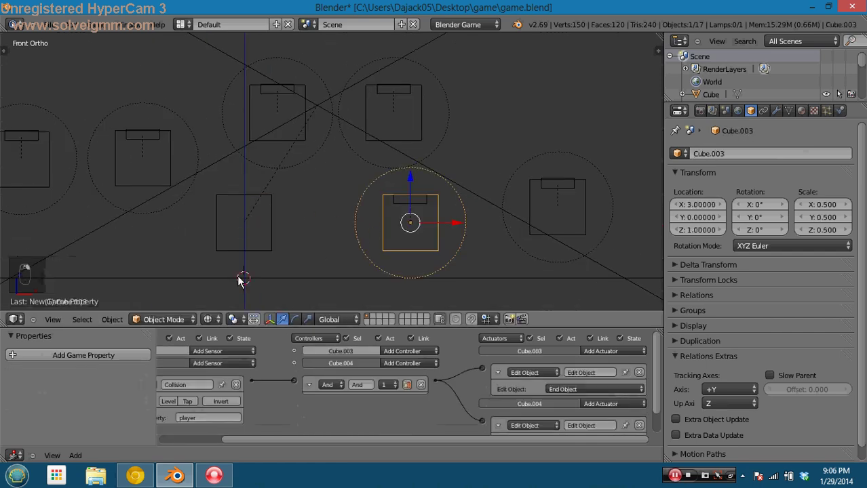
{"action": "left_click", "coordinate": [143, 354]}
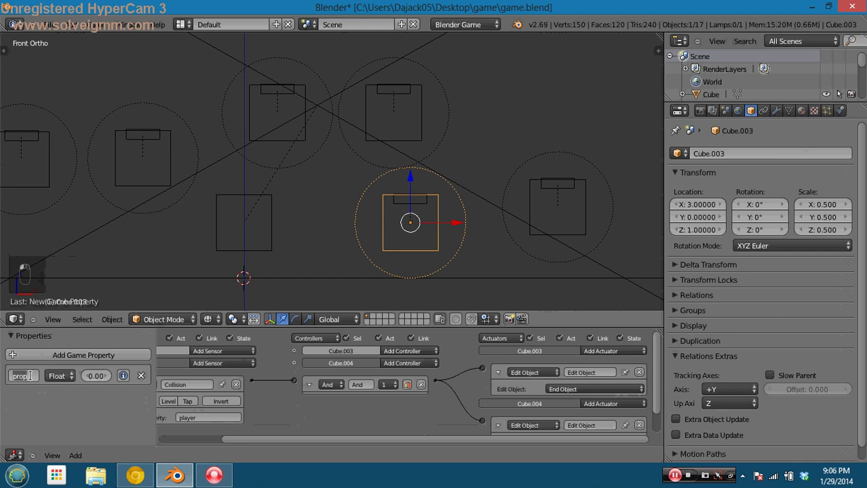
{"action": "type", "text": "baddie"}
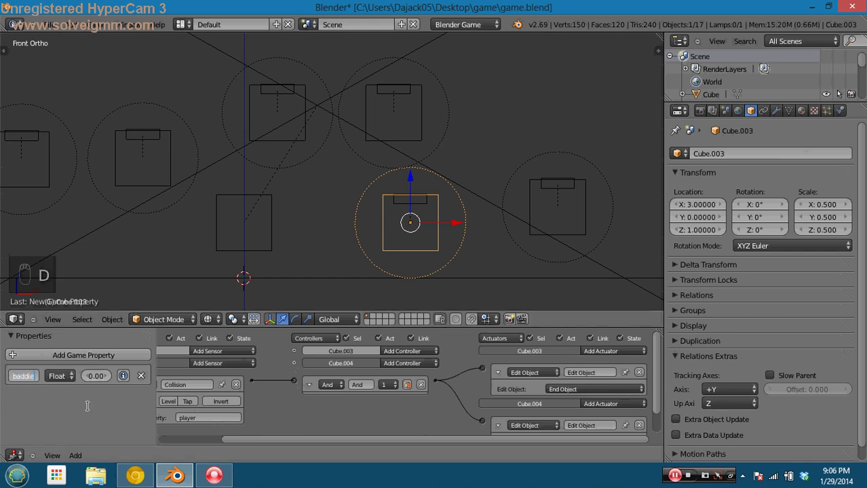
{"action": "left_click", "coordinate": [86, 405]}
{"action": "key", "text": "ctrl+c"}
Make the baddie property a Boolean set to true, and save over game.blend
{"action": "left_click", "coordinate": [58, 376]}
{"action": "left_click", "coordinate": [66, 365]}
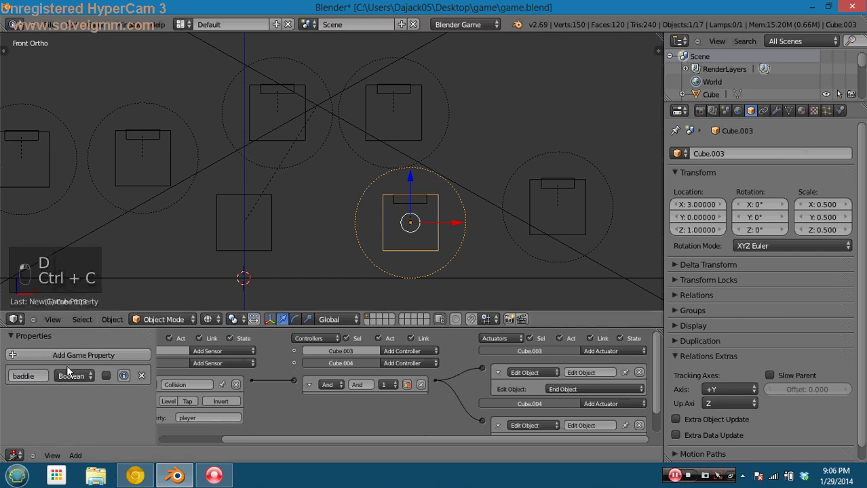
{"action": "left_click", "coordinate": [104, 376]}
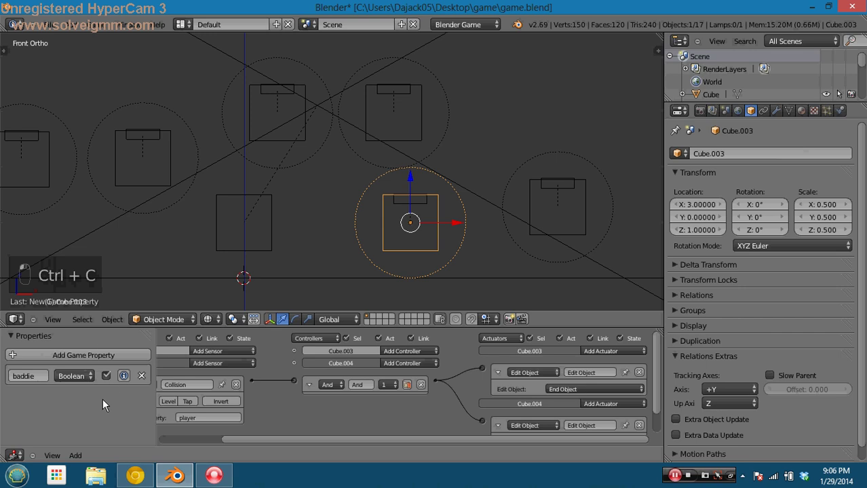
{"action": "key", "text": "ctrl+s"}
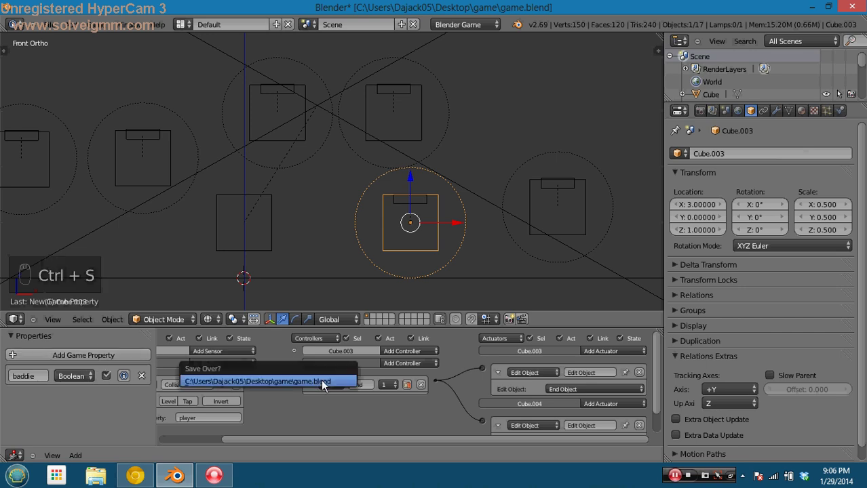
{"action": "left_click", "coordinate": [323, 383]}
Duplicate the thin trigger block atop Cube.003 and place the copy on the player cube's right side at X 0.5, Z 1.03
{"action": "right_click", "coordinate": [280, 234]}
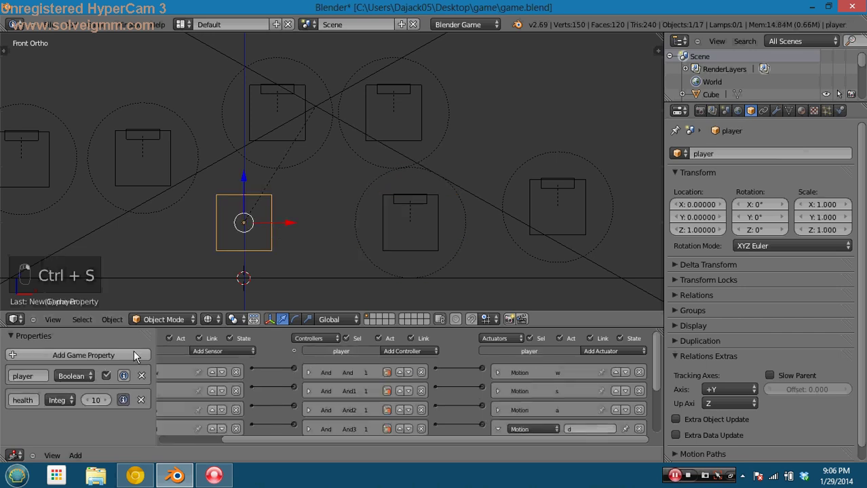
{"action": "right_click", "coordinate": [409, 203]}
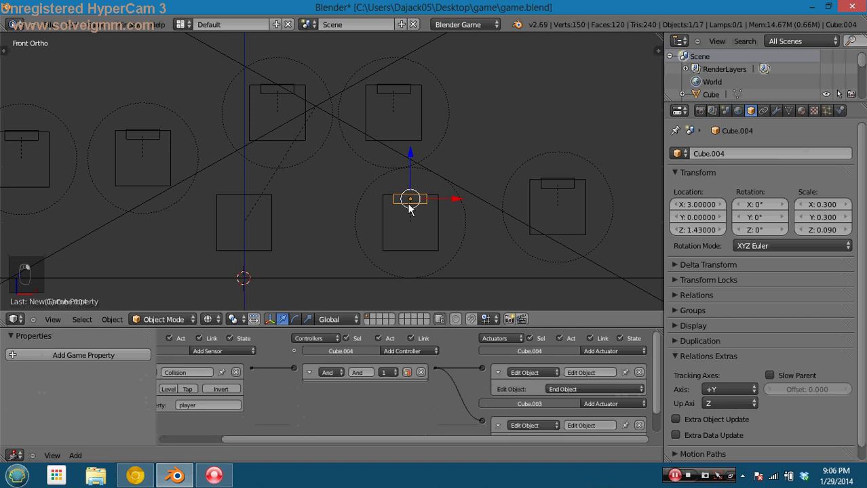
{"action": "key", "text": "shift+d"}
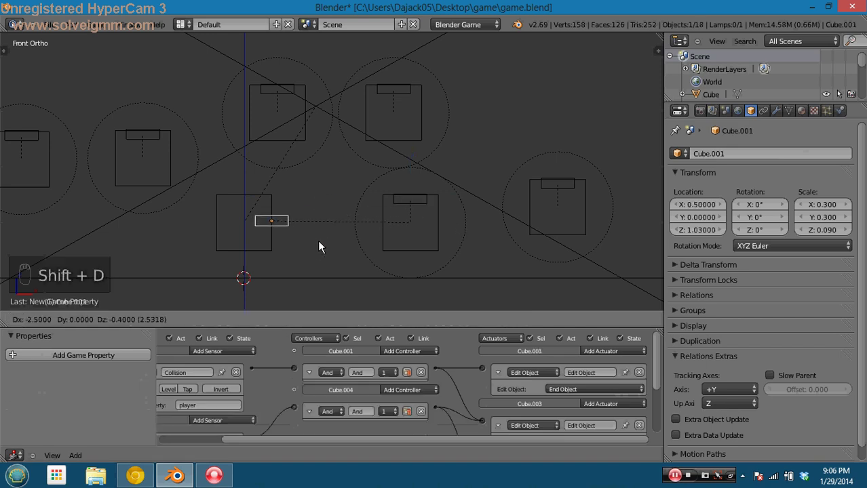
{"action": "left_click", "coordinate": [318, 247]}
Rotate the duplicated trigger block 90° so it stands upright against the player cube's side
{"action": "key", "text": "9"}
{"action": "key", "text": "0"}
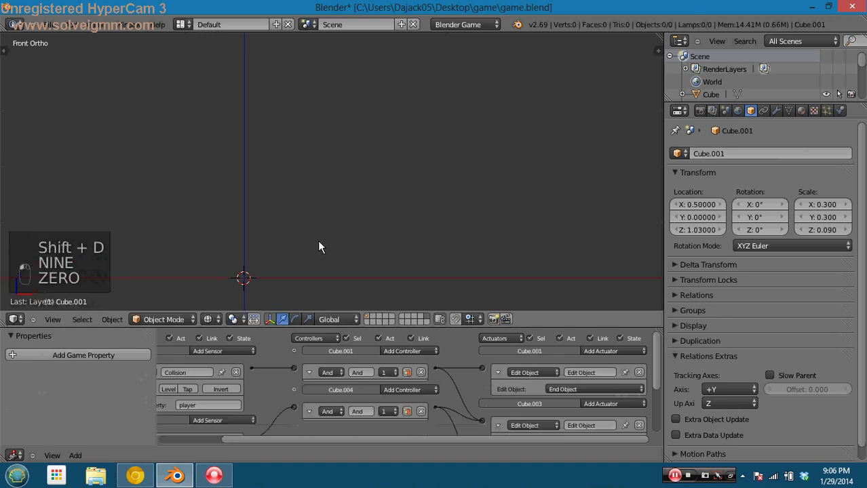
{"action": "key", "text": "1"}
{"action": "key", "text": "e"}
{"action": "key", "text": "e"}
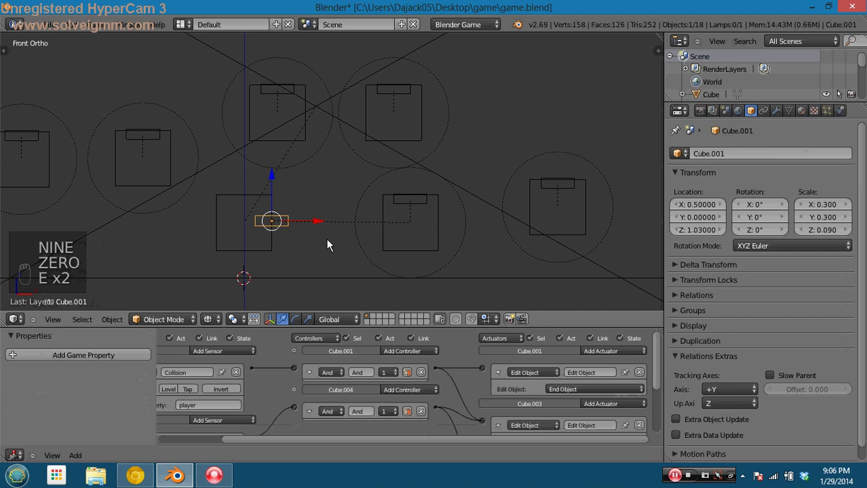
{"action": "type", "text": "r90"}
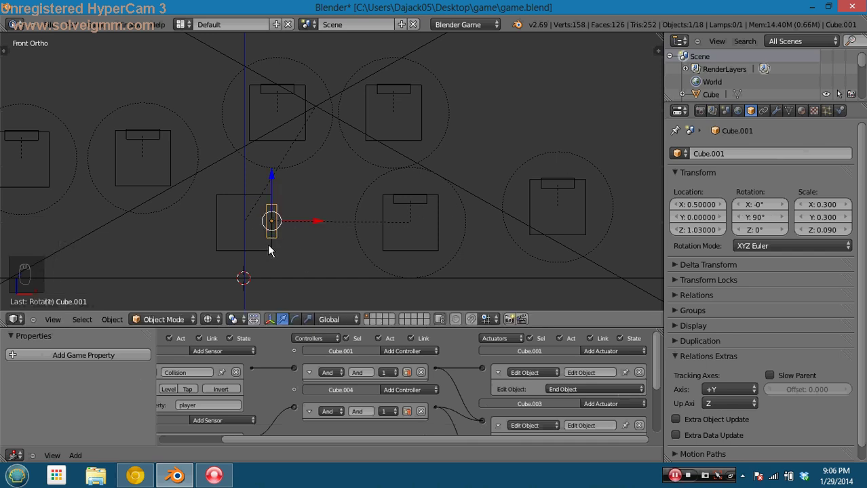
Parent the upright trigger block to the player cube
{"action": "right_click", "coordinate": [269, 247], "text": "shift"}
{"action": "key", "text": "ctrl+p"}
{"action": "left_click", "coordinate": [269, 247]}
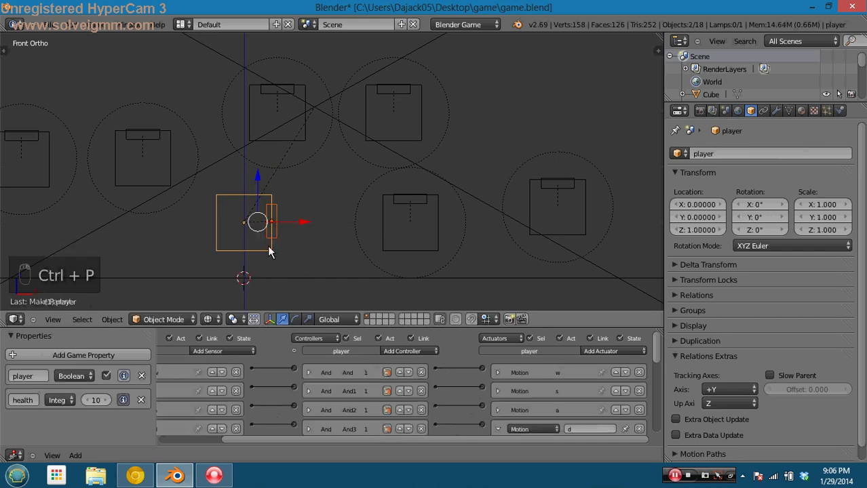
{"action": "key", "text": "g"}
{"action": "right_click", "coordinate": [263, 257]}
Remove the copied Collision sensor, And controller and Edit Object actuator from the player's trigger block
{"action": "right_click", "coordinate": [270, 235]}
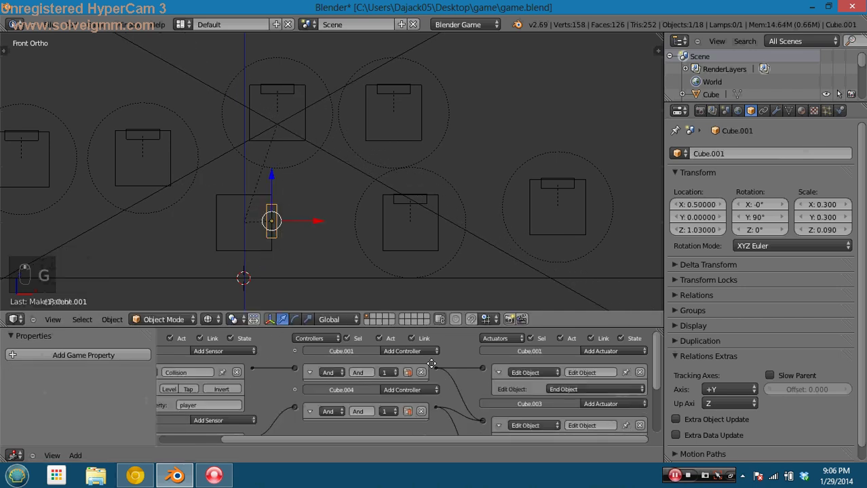
{"action": "middle_click_drag", "start_coordinate": [280, 366], "coordinate": [526, 337]}
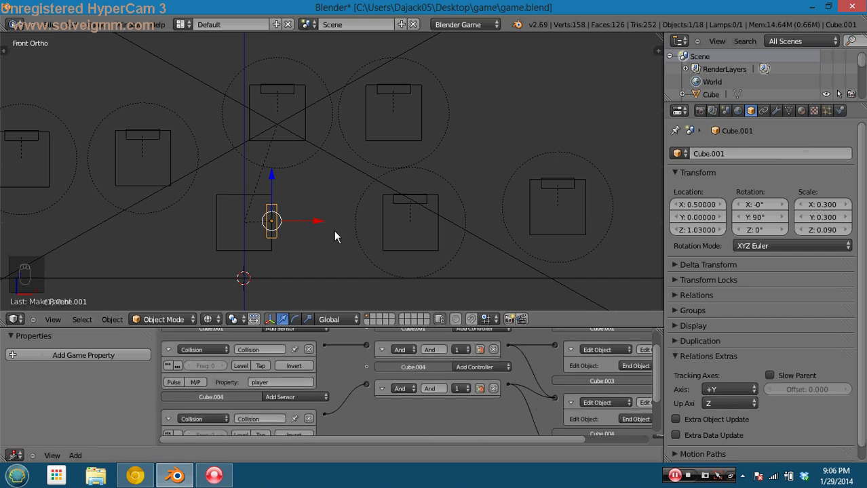
{"action": "right_click", "coordinate": [271, 242]}
{"action": "right_click", "coordinate": [277, 234]}
{"action": "scroll", "coordinate": [295, 356], "scroll_direction": "up", "scroll_amount": 2}
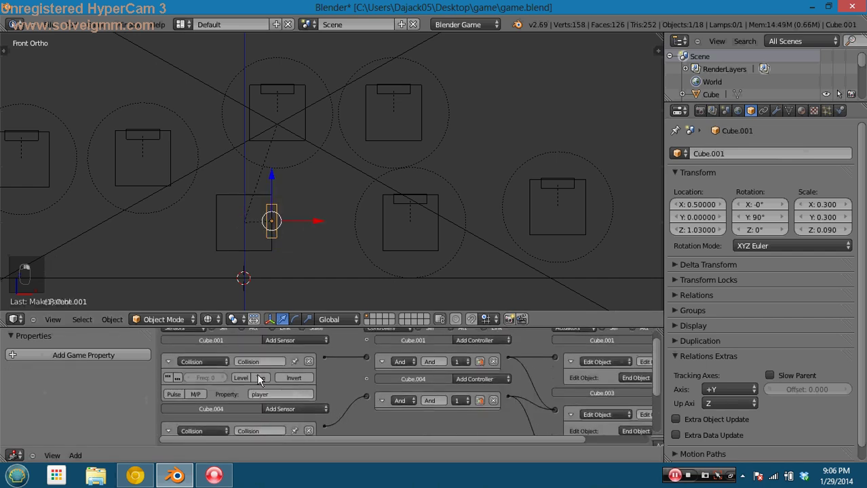
{"action": "left_click", "coordinate": [310, 361]}
{"action": "left_click", "coordinate": [310, 376]}
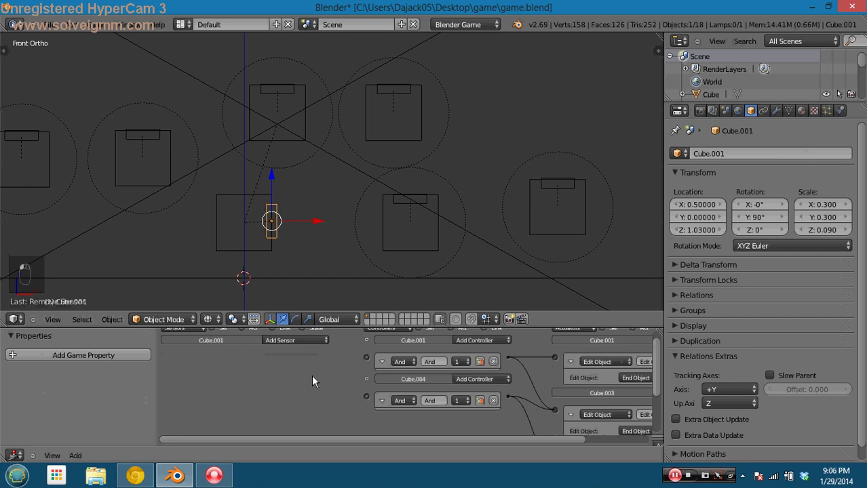
{"action": "left_click", "coordinate": [493, 363]}
{"action": "middle_click_drag", "start_coordinate": [540, 372], "coordinate": [444, 371]}
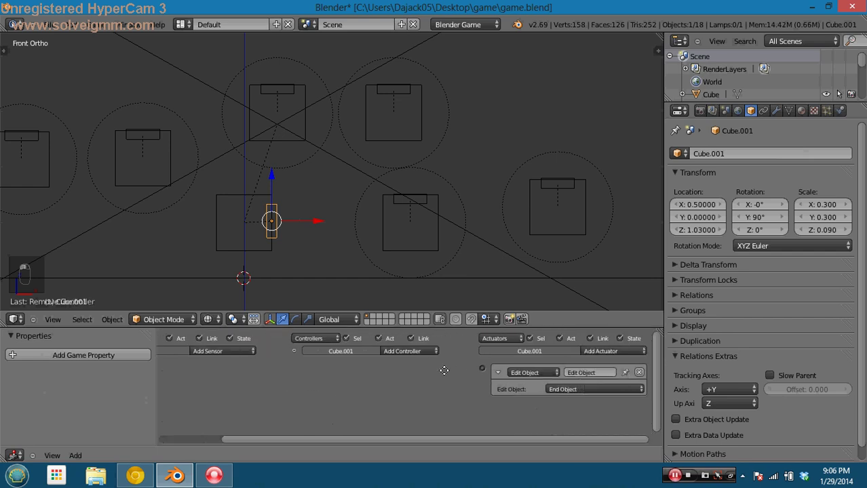
{"action": "left_click", "coordinate": [639, 372]}
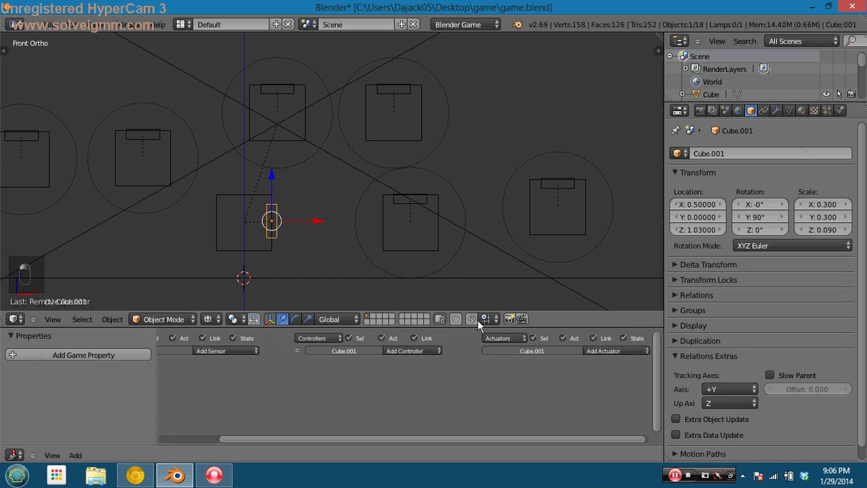
Add a Collision sensor to the player's trigger block and set its property to "baddie"
{"action": "right_click", "coordinate": [270, 246]}
{"action": "right_click", "coordinate": [274, 244]}
{"action": "right_click", "coordinate": [278, 246]}
{"action": "right_click", "coordinate": [277, 241]}
{"action": "left_click", "coordinate": [245, 351]}
{"action": "left_click", "coordinate": [224, 324]}
{"action": "middle_click_drag", "start_coordinate": [297, 390], "coordinate": [341, 390]}
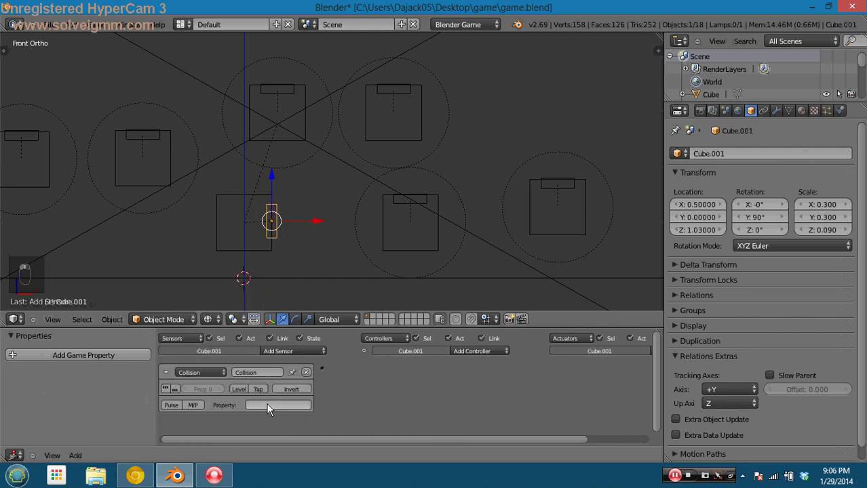
{"action": "key", "text": "ctrl+v"}
Add an And controller to the trigger block and connect the Collision sensor to it
{"action": "middle_click_drag", "start_coordinate": [275, 404], "coordinate": [209, 405]}
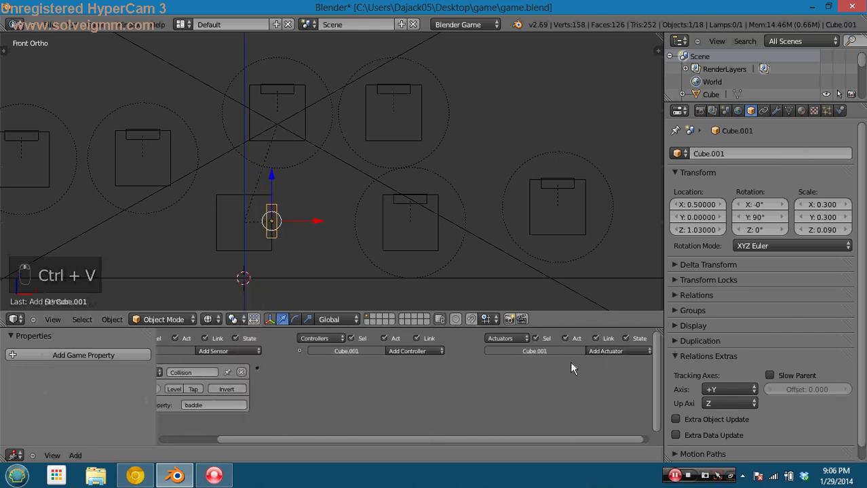
{"action": "left_click", "coordinate": [426, 351]}
{"action": "left_click", "coordinate": [423, 360]}
{"action": "left_click_drag", "start_coordinate": [268, 378], "coordinate": [257, 369]}
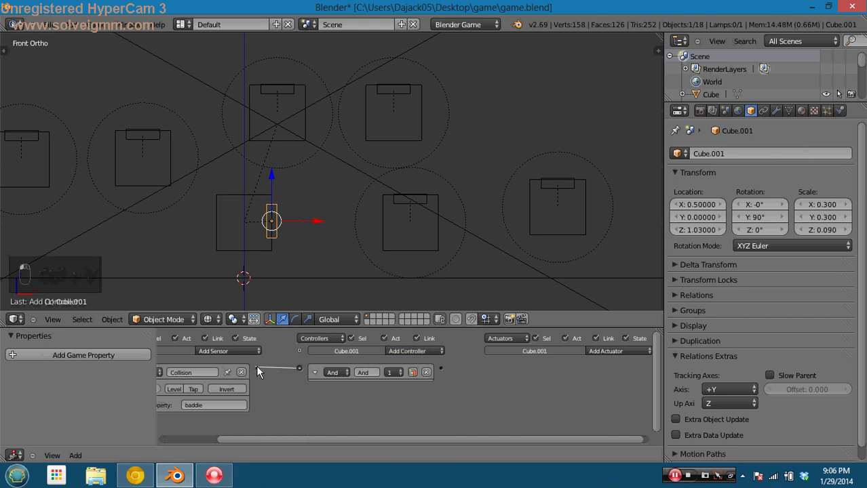
Select the player cube together with its trigger block and add a Property actuator to the player
{"action": "right_click", "coordinate": [261, 251]}
{"action": "middle_click_drag", "start_coordinate": [419, 392], "coordinate": [310, 286]}
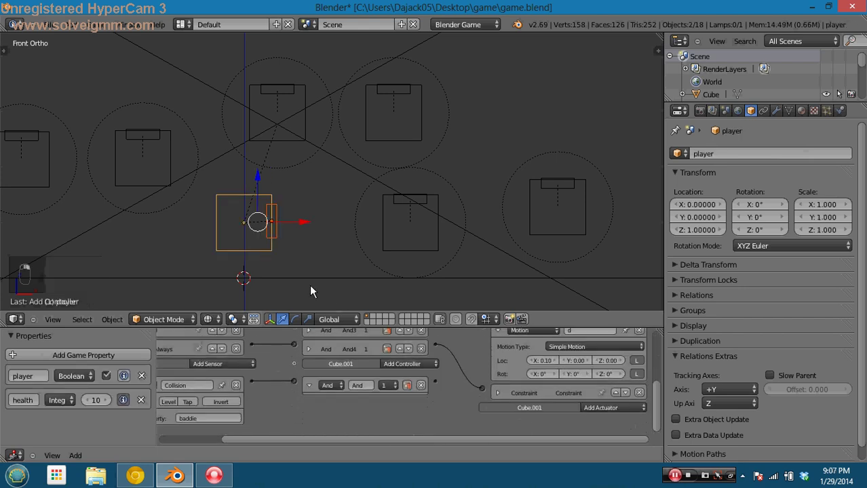
{"action": "scroll", "coordinate": [439, 422], "scroll_direction": "down", "scroll_amount": 3}
{"action": "left_click", "coordinate": [459, 359]}
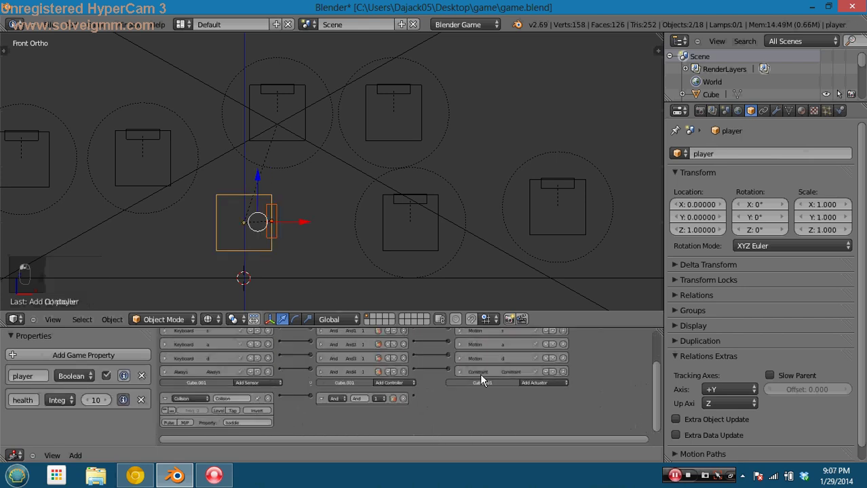
{"action": "scroll", "coordinate": [525, 377], "scroll_direction": "up", "scroll_amount": 4}
{"action": "left_click", "coordinate": [591, 350]}
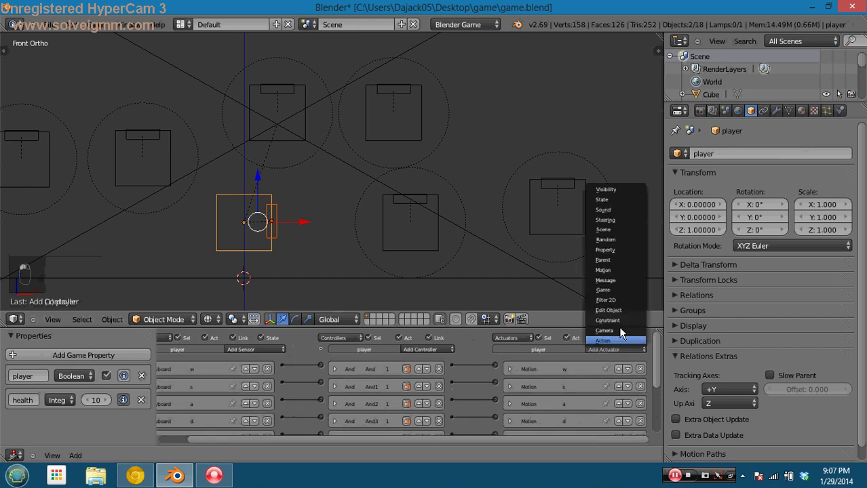
{"action": "left_click", "coordinate": [627, 252]}
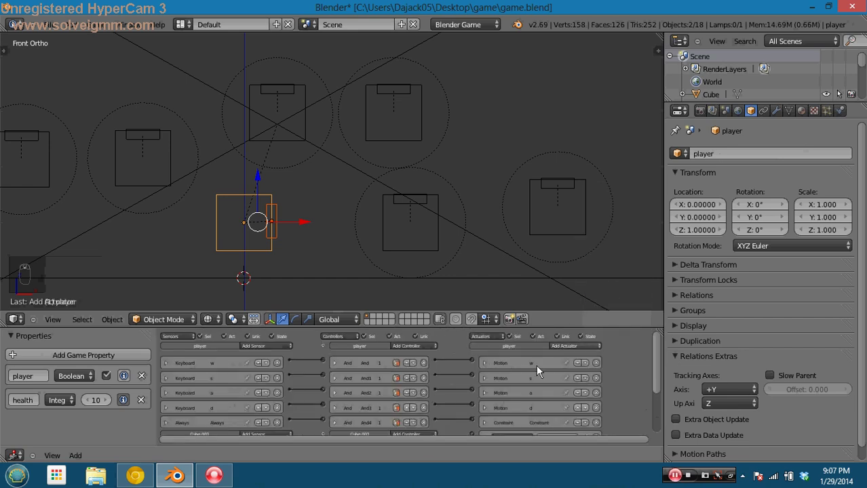
Set the player's Property actuator to Add -1 to "health" and connect it to the trigger block's And controller
{"action": "scroll", "coordinate": [536, 366], "scroll_direction": "down", "scroll_amount": 4}
{"action": "left_click", "coordinate": [568, 380]}
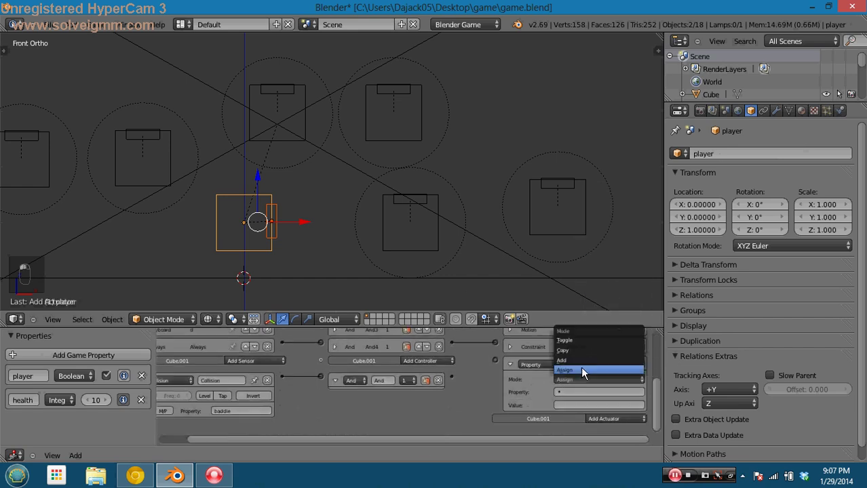
{"action": "left_click", "coordinate": [580, 361]}
{"action": "left_click", "coordinate": [580, 393]}
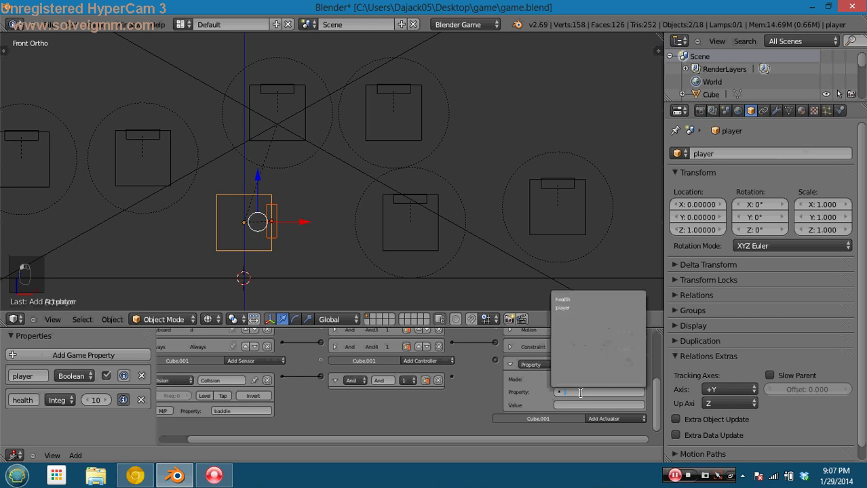
{"action": "left_click", "coordinate": [582, 301]}
{"action": "left_click", "coordinate": [578, 404]}
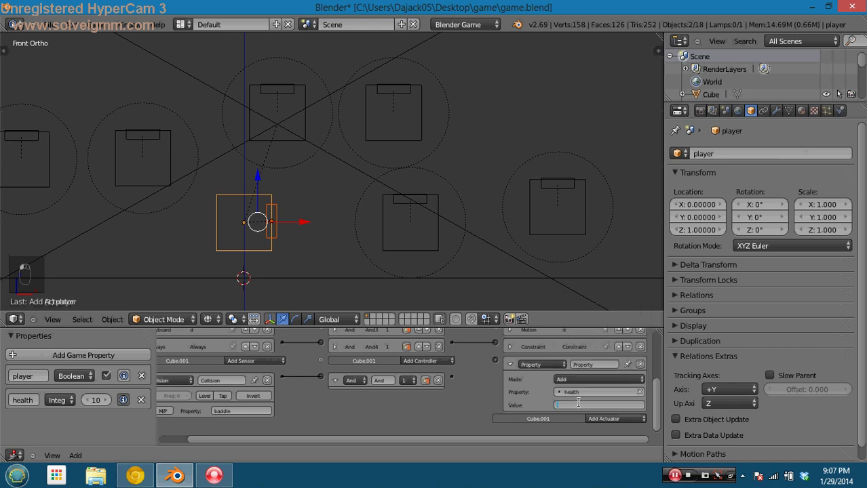
{"action": "type", "text": "-1"}
{"action": "key", "text": "Return"}
{"action": "left_click_drag", "start_coordinate": [497, 359], "coordinate": [453, 378]}
Run the game and move the player rightward into enemies to test the health loss, then stop it
{"action": "key", "text": "p"}
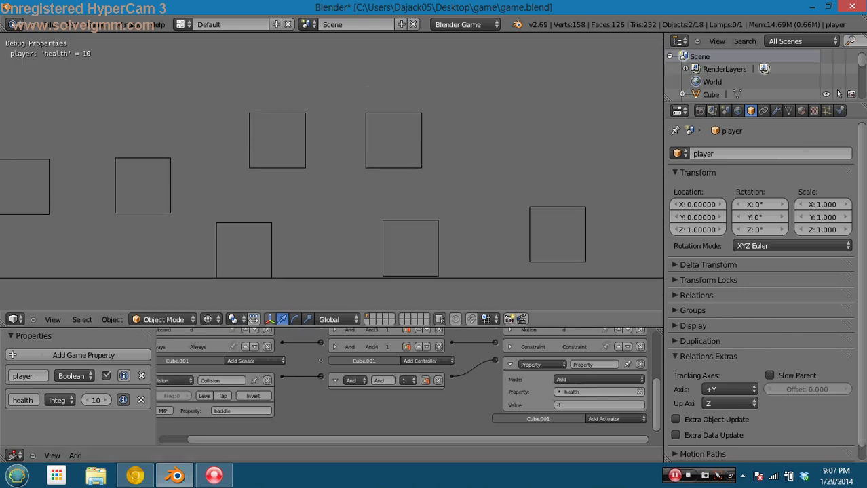
{"action": "key", "text": "d"}
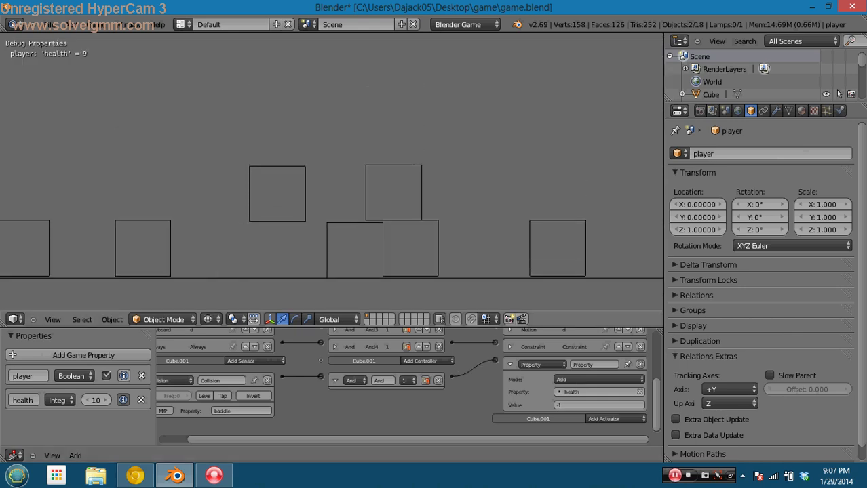
{"action": "key", "text": "d"}
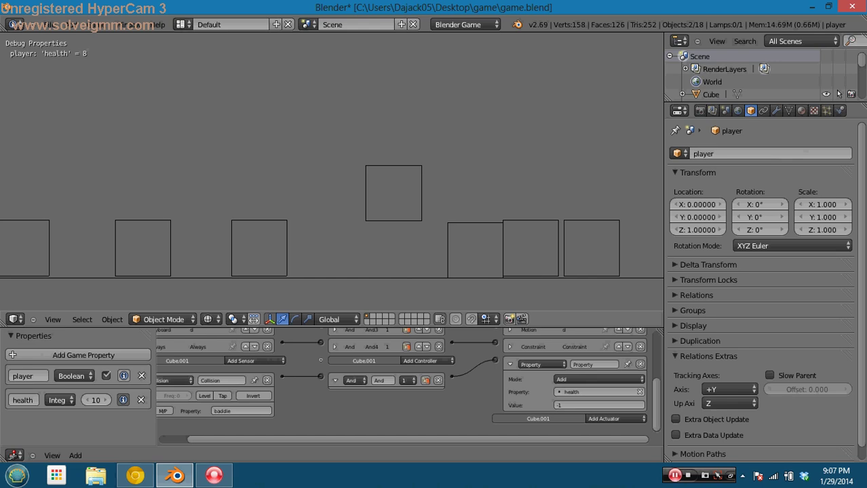
{"action": "key", "text": "d"}
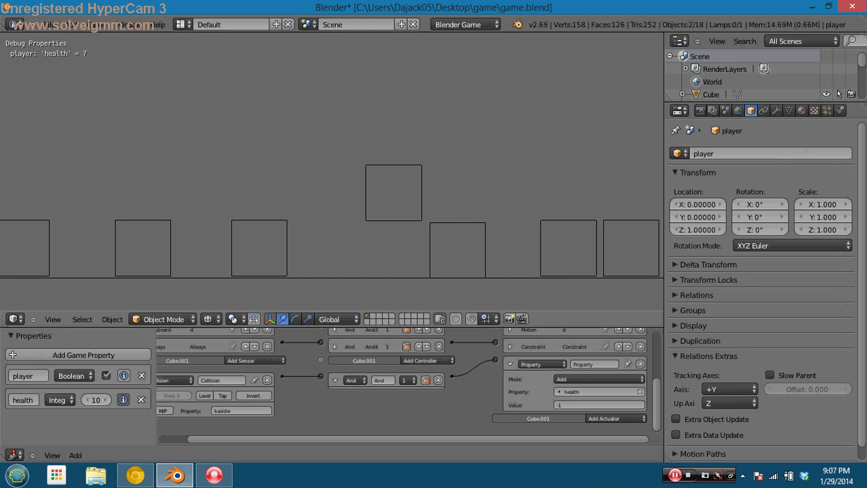
{"action": "key", "text": "d"}
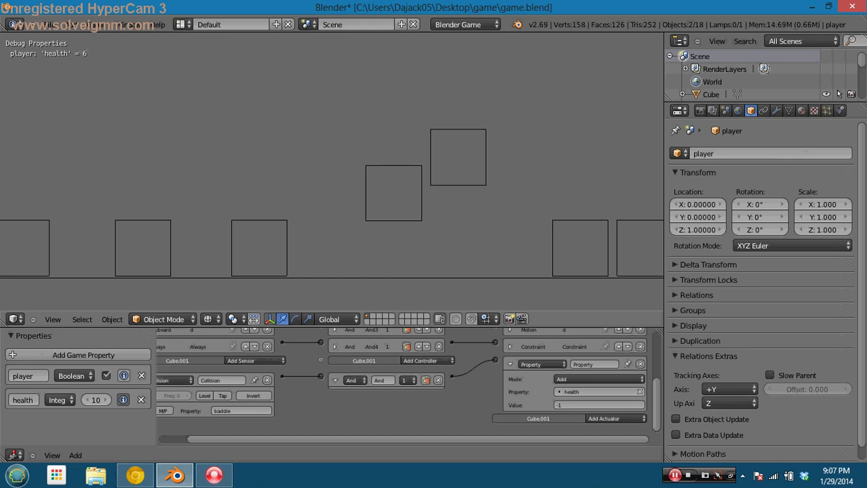
{"action": "key", "text": "d"}
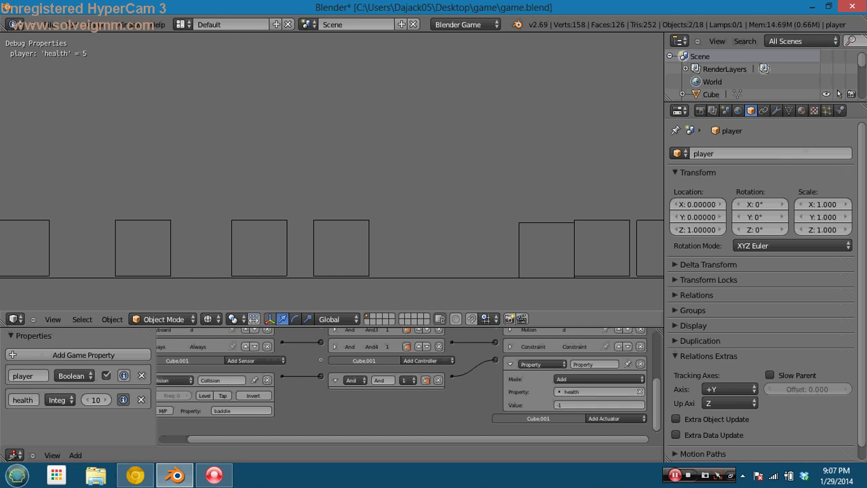
{"action": "key", "text": "Escape"}
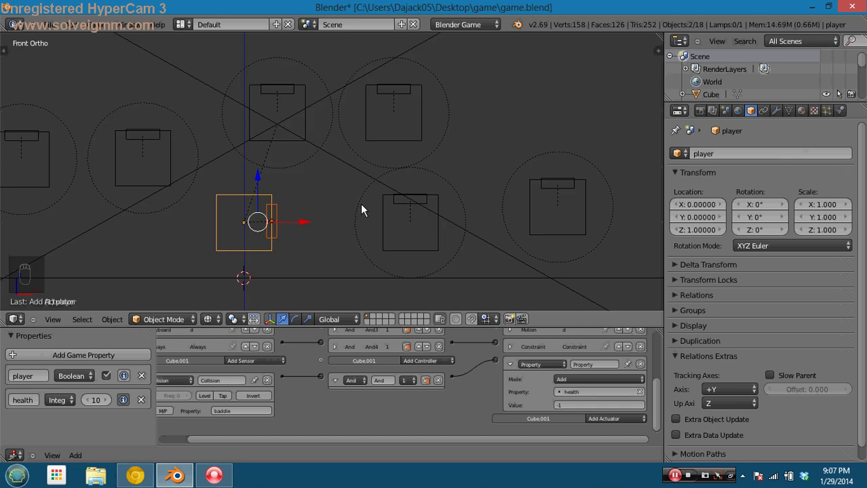
Duplicate the trigger block's mesh in Edit Mode and move the copy -1 along X to the player's opposite side
{"action": "right_click", "coordinate": [275, 228]}
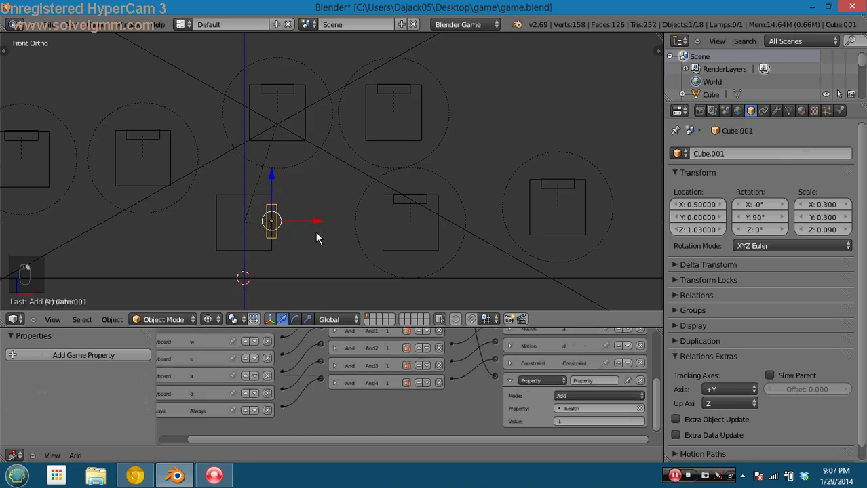
{"action": "key", "text": "Tab"}
{"action": "key", "text": "shift+d"}
{"action": "key", "text": "x"}
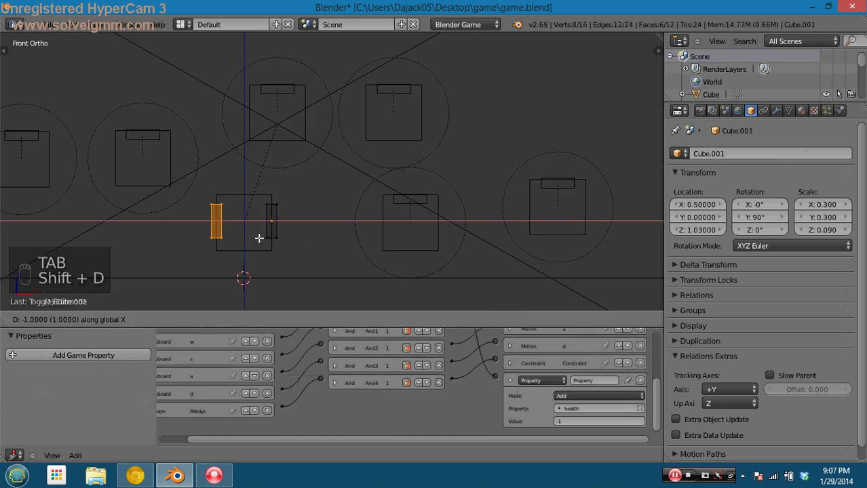
{"action": "left_click", "coordinate": [259, 237]}
{"action": "key", "text": "Tab"}
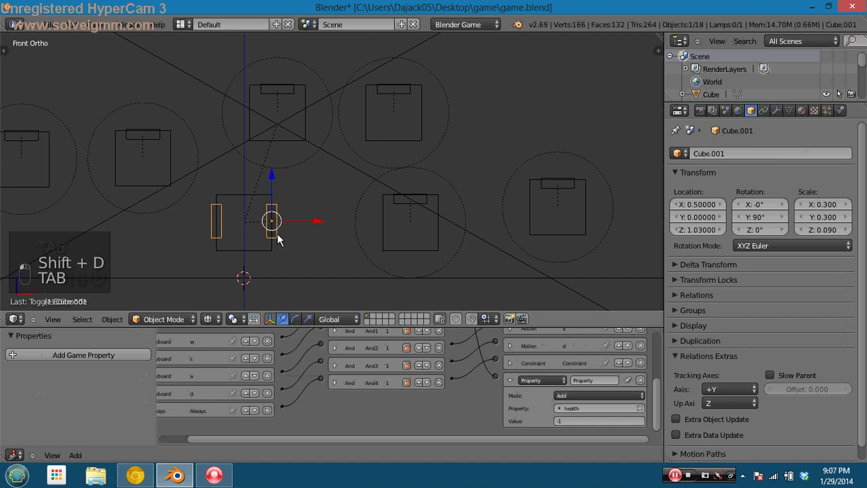
Set the two-sided trigger block's origin to its geometry
{"action": "key", "text": "t"}
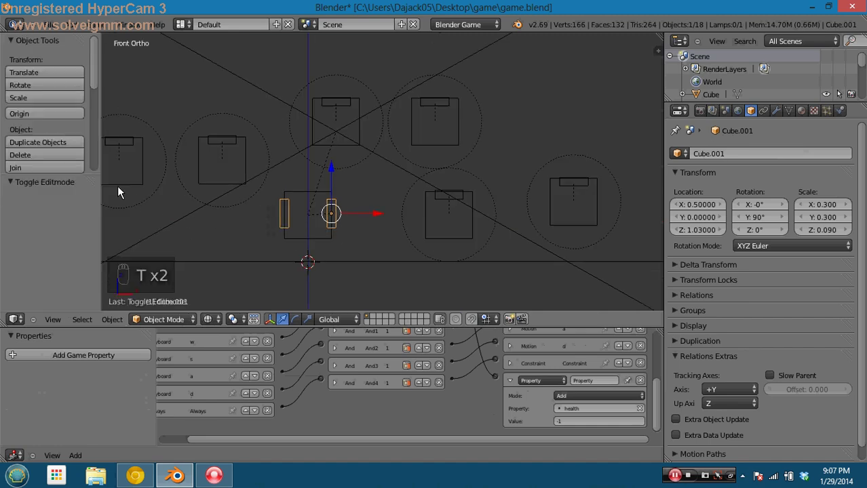
{"action": "left_click", "coordinate": [62, 115]}
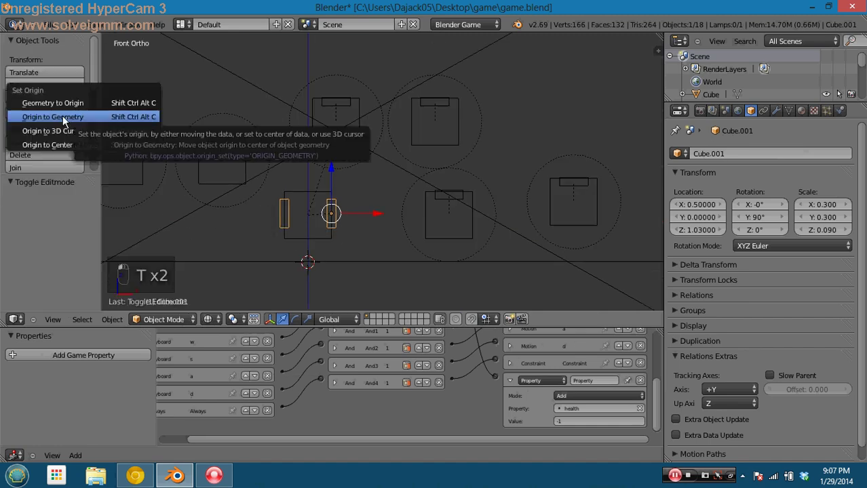
{"action": "left_click", "coordinate": [62, 117]}
{"action": "key", "text": "t"}
Enable Show Physics Visualization and run the game briefly to check the trigger's collision shapes
{"action": "left_click", "coordinate": [93, 25]}
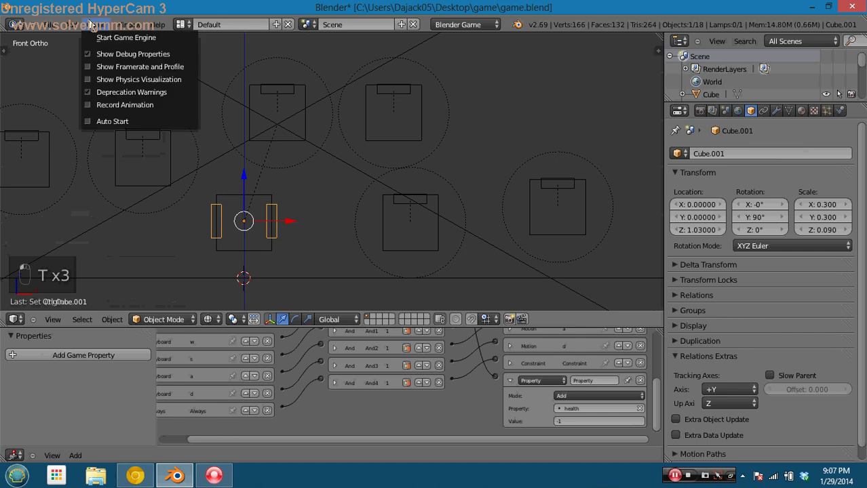
{"action": "left_click", "coordinate": [118, 81]}
{"action": "key", "text": "p"}
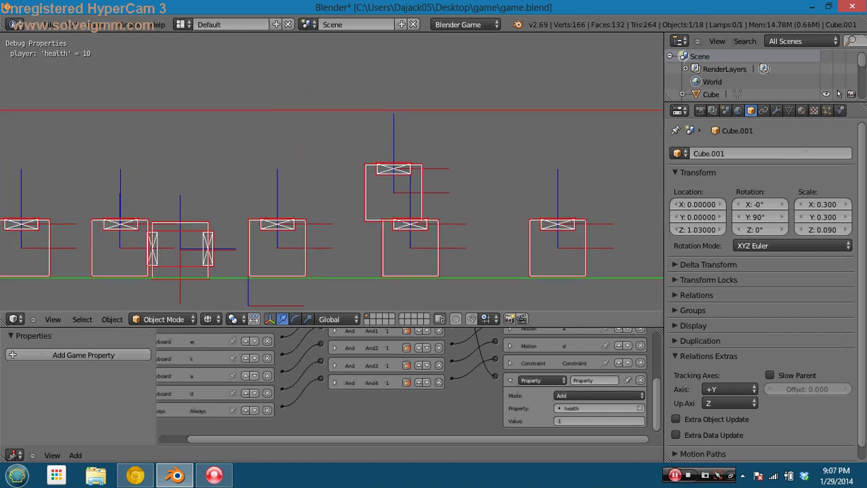
{"action": "key", "text": "Escape"}
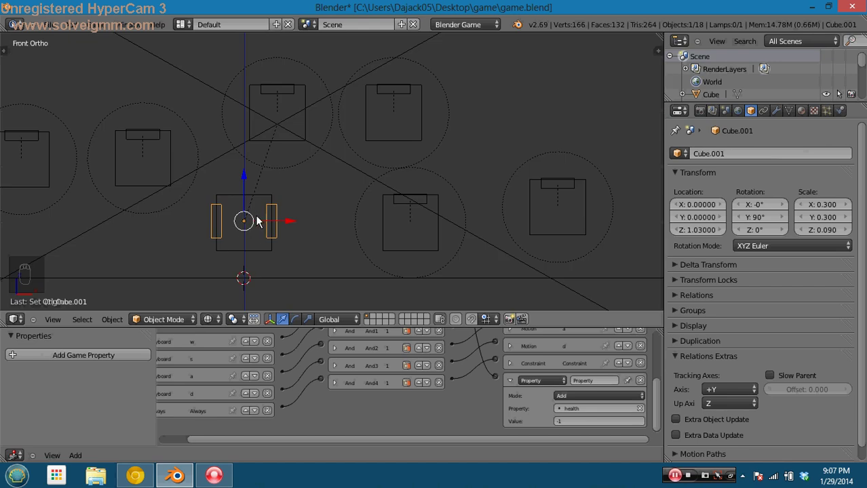
Enable Collision Bounds with Box bounds in the trigger block's physics settings
{"action": "left_click", "coordinate": [840, 111]}
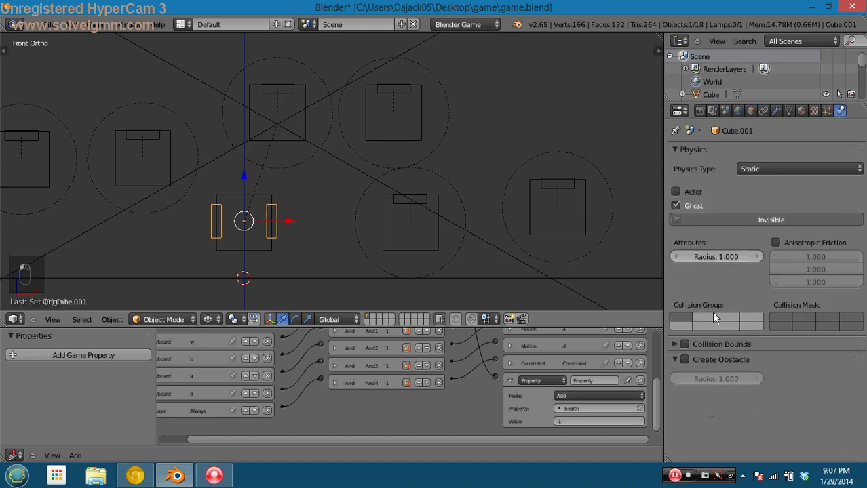
{"action": "left_click", "coordinate": [683, 344]}
{"action": "left_click", "coordinate": [674, 344]}
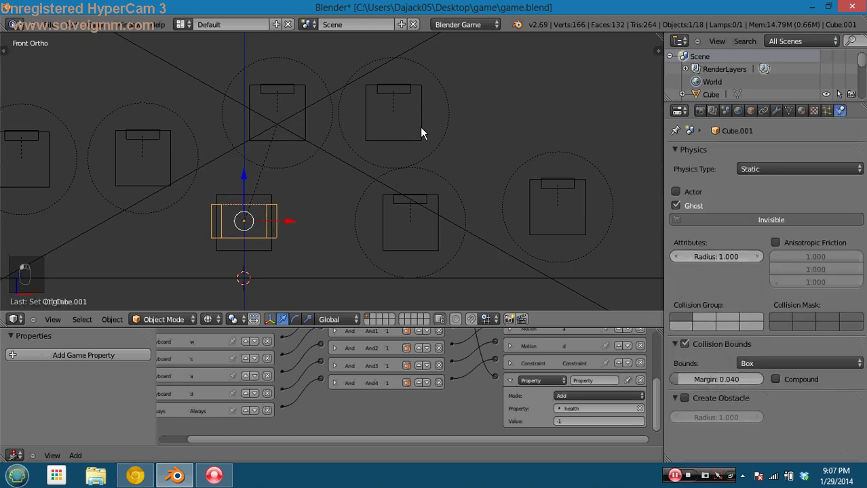
Run the game and move the player both ways into enemies to test the trigger's box bounds
{"action": "key", "text": "p"}
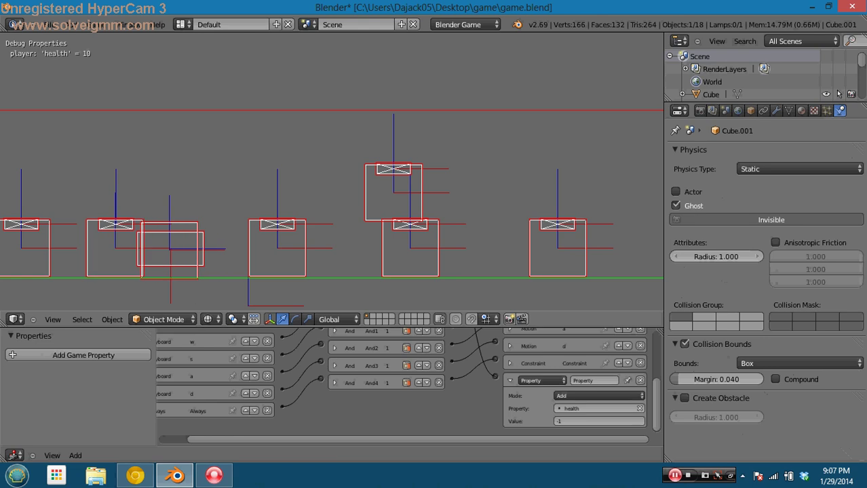
{"action": "key", "text": "d"}
{"action": "key", "text": "a"}
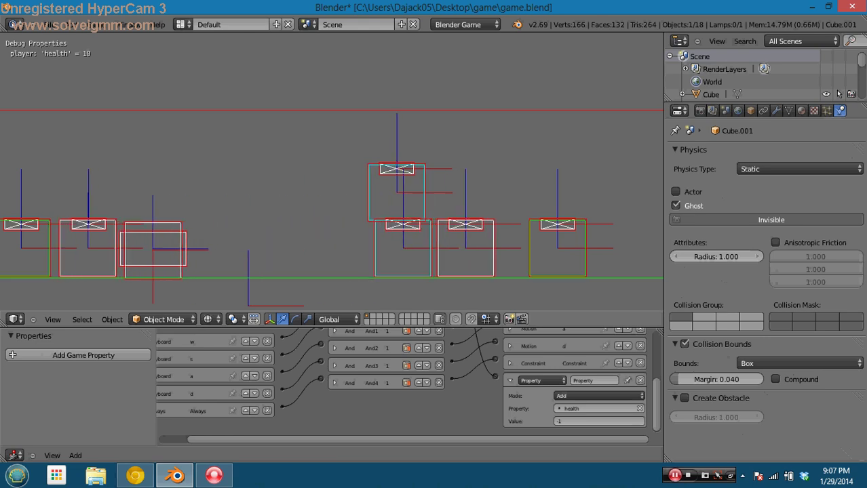
{"action": "key", "text": "d"}
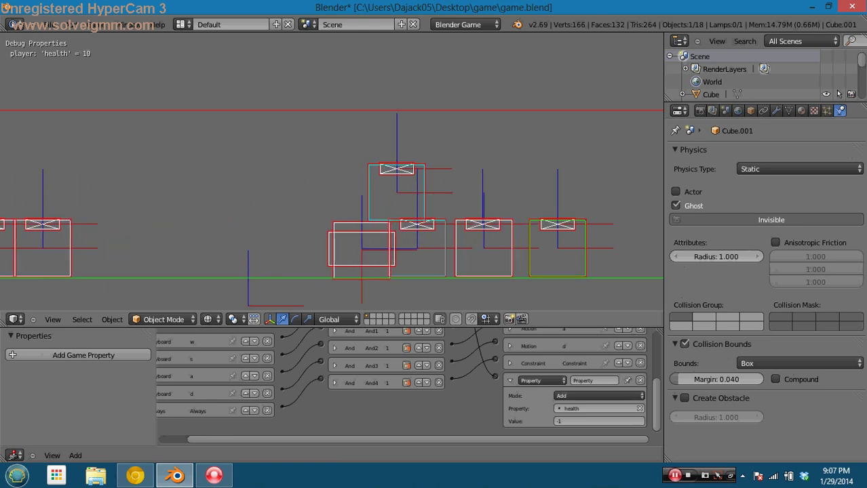
{"action": "key", "text": "Escape"}
Apply the trigger block's object transform and test enemy contact in the game
{"action": "key", "text": "ctrl+a"}
{"action": "left_click", "coordinate": [375, 129]}
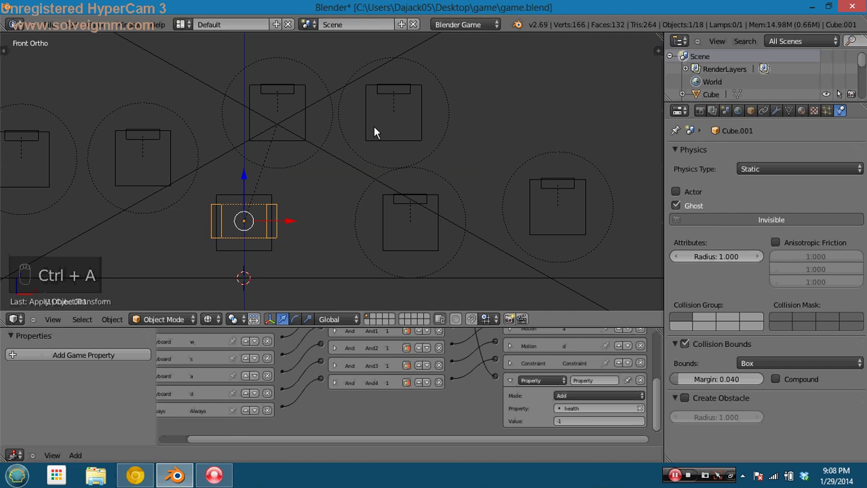
{"action": "key", "text": "p"}
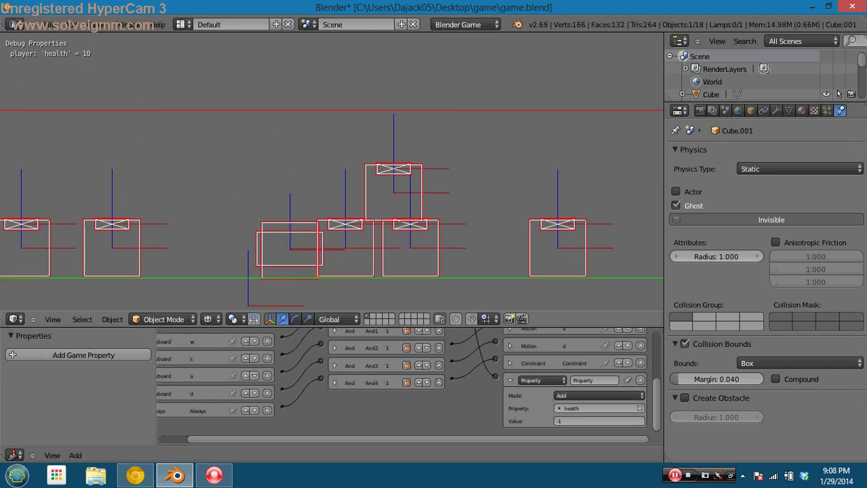
{"action": "key", "text": "Escape"}
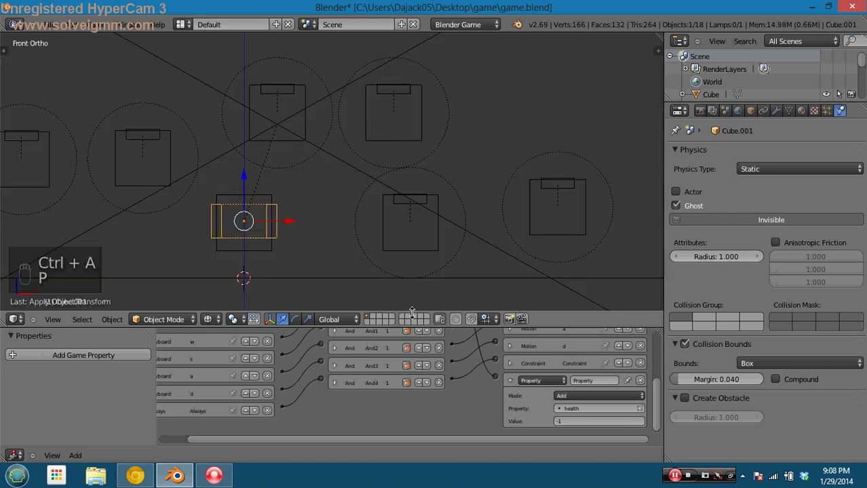
Enable Actor in the trigger block's physics settings and test enemy contact in the game
{"action": "left_click", "coordinate": [677, 193]}
{"action": "key", "text": "p"}
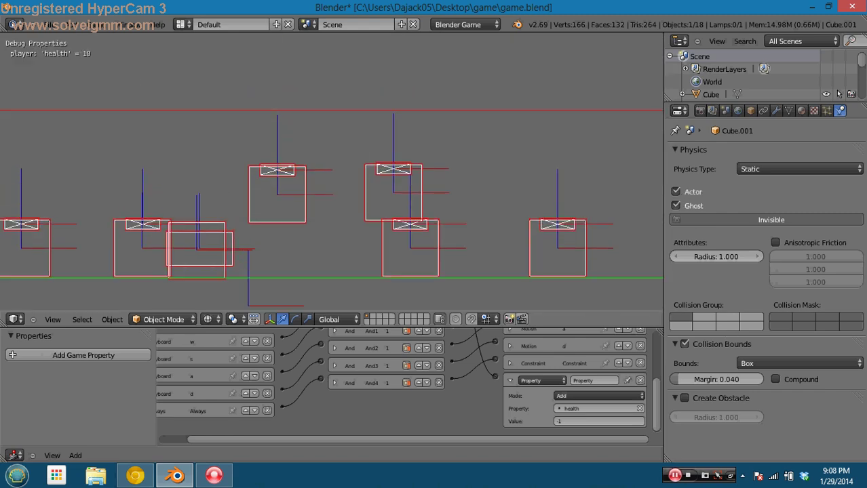
{"action": "key", "text": "Escape"}
Turn off the trigger block's Collision Bounds and delete the vertices of its duplicated second block
{"action": "left_click", "coordinate": [684, 344]}
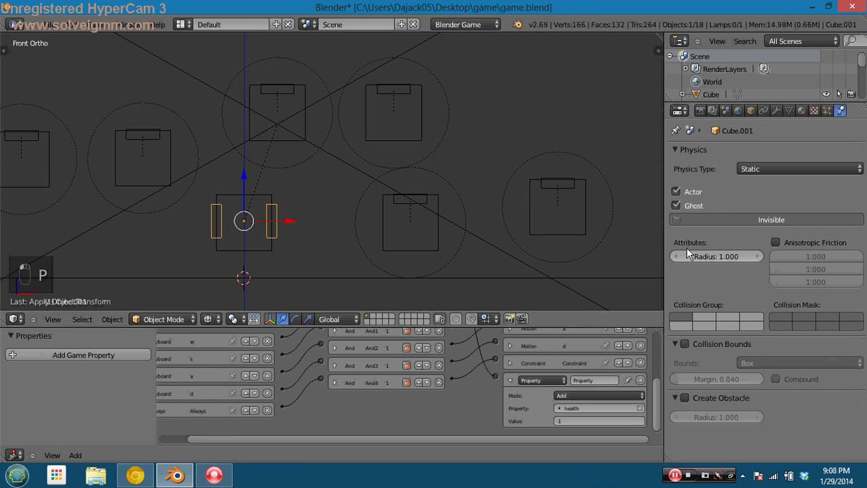
{"action": "key", "text": "Tab"}
{"action": "key", "text": "Delete"}
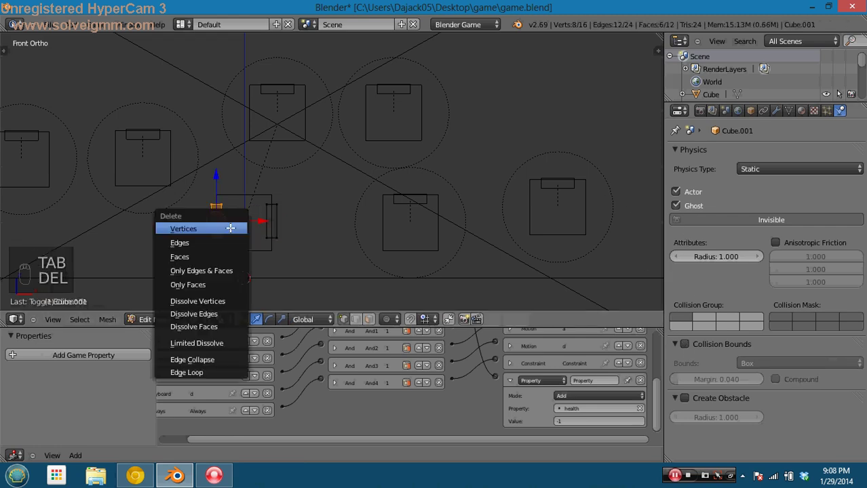
{"action": "left_click", "coordinate": [224, 226]}
{"action": "key", "text": "Tab"}
Set the origin of the remaining single trigger block to its geometry
{"action": "key", "text": "t"}
{"action": "left_click", "coordinate": [71, 116]}
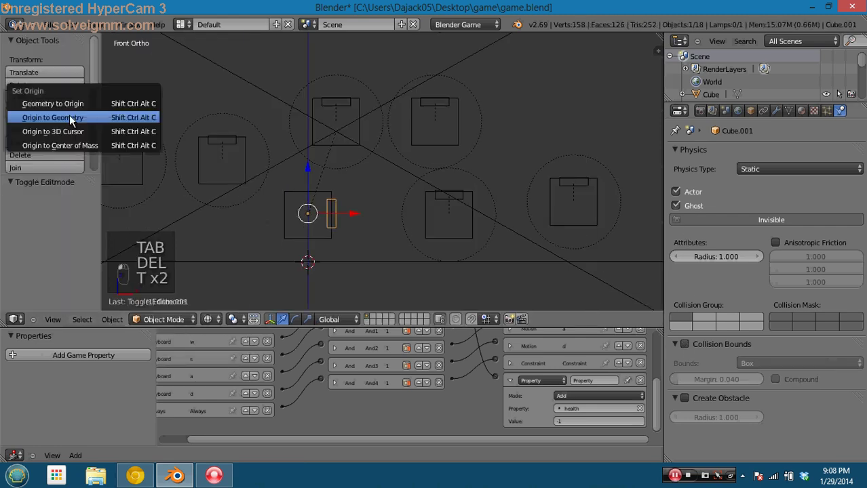
{"action": "left_click", "coordinate": [69, 115]}
{"action": "key", "text": "t"}
Test enemy contact in the game with the trigger block's Collision Bounds turned off
{"action": "key", "text": "Tab"}
{"action": "key", "text": "Tab"}
{"action": "key", "text": "p"}
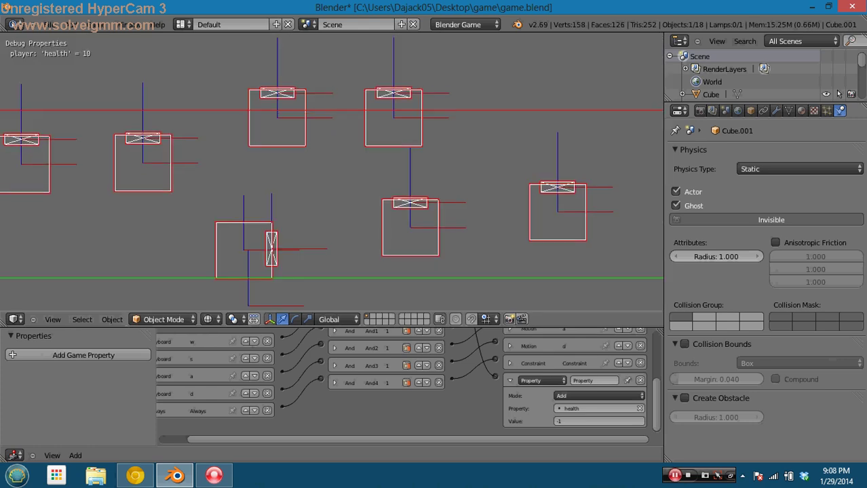
{"action": "key", "text": "d"}
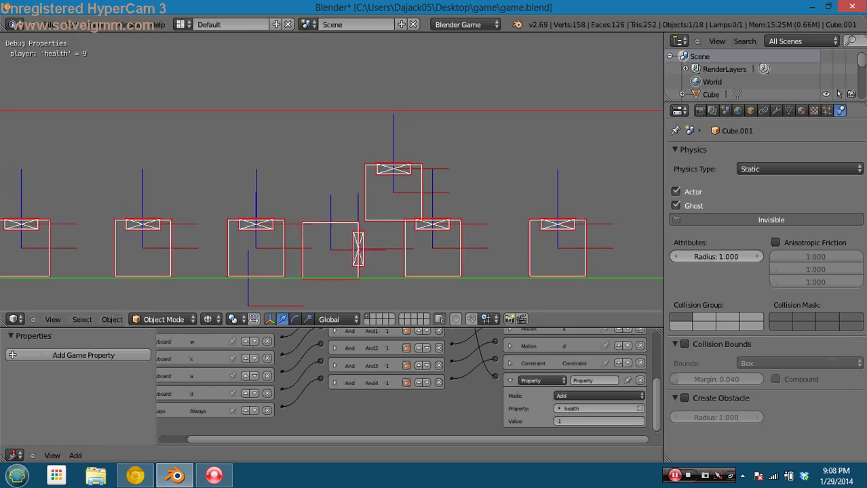
{"action": "key", "text": "Escape"}
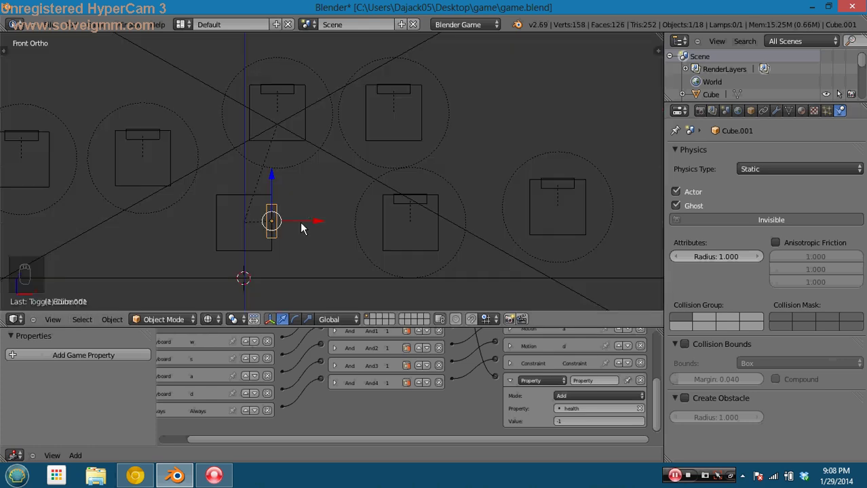
Enable Box Collision Bounds for the trigger block and test enemy contact in the game
{"action": "left_click", "coordinate": [685, 344]}
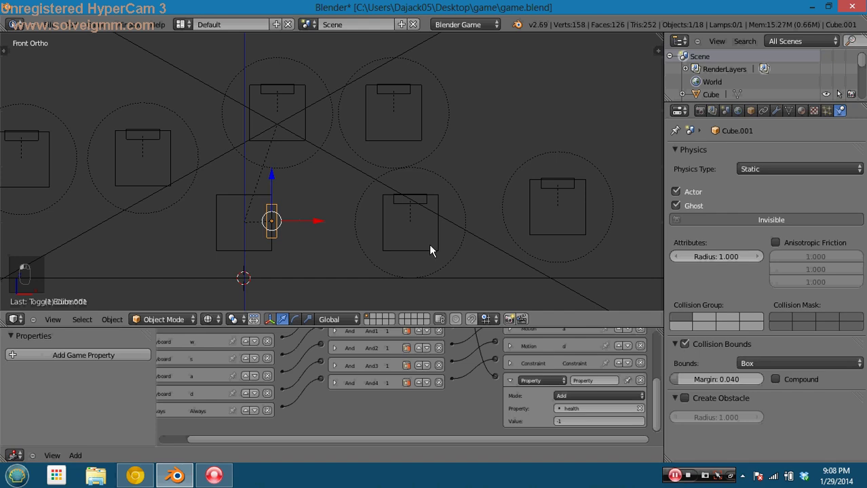
{"action": "key", "text": "p"}
{"action": "key", "text": "d"}
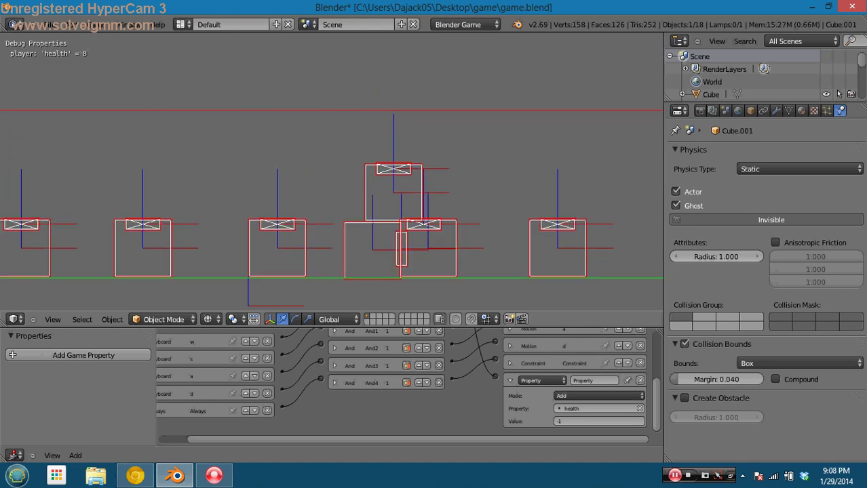
{"action": "key", "text": "Escape"}
Widen the trigger block's mesh across the player so it protrudes on both sides
{"action": "key", "text": "Tab"}
{"action": "right_click", "coordinate": [269, 203]}
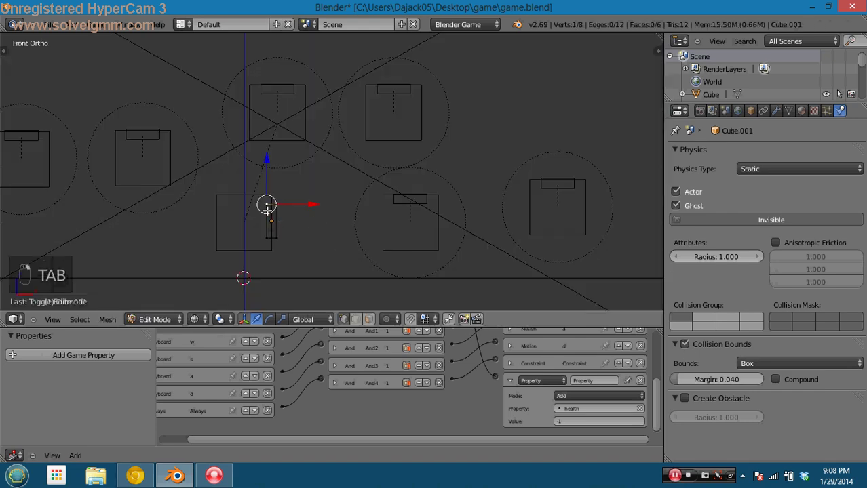
{"action": "key", "text": "b"}
{"action": "key", "text": "b"}
{"action": "left_click_drag", "start_coordinate": [310, 220], "coordinate": [254, 220]}
{"action": "key", "text": "Tab"}
Apply the widened trigger block's rotation and scale, and set its origin to its geometry
{"action": "key", "text": "ctrl+a"}
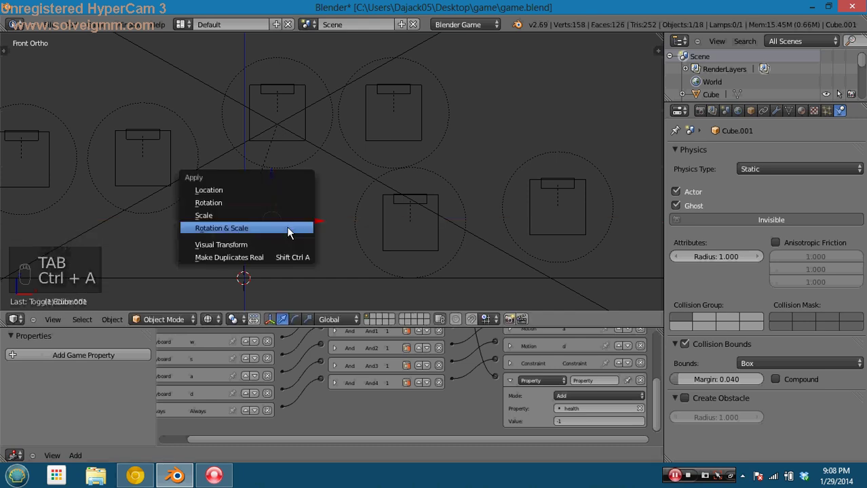
{"action": "left_click", "coordinate": [287, 228]}
{"action": "key", "text": "t"}
{"action": "left_click", "coordinate": [57, 111]}
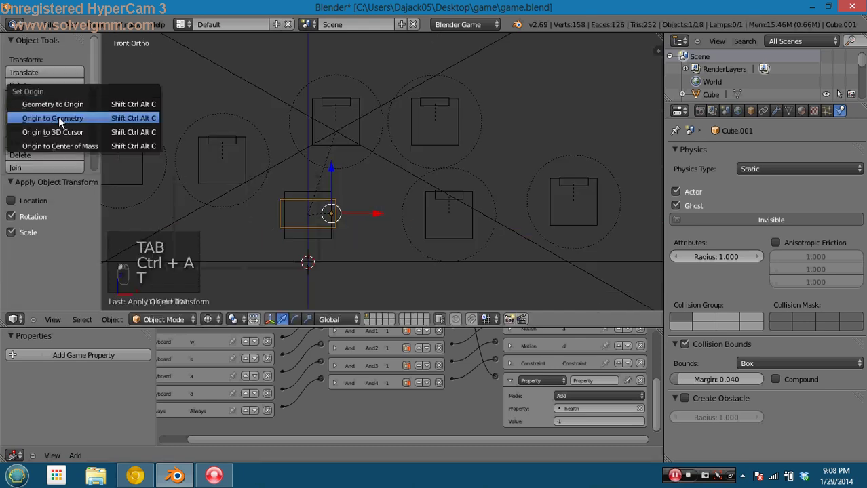
{"action": "left_click", "coordinate": [58, 116]}
{"action": "key", "text": "t"}
Test enemy contact on both sides of the player in the game with the widened trigger block
{"action": "key", "text": "p"}
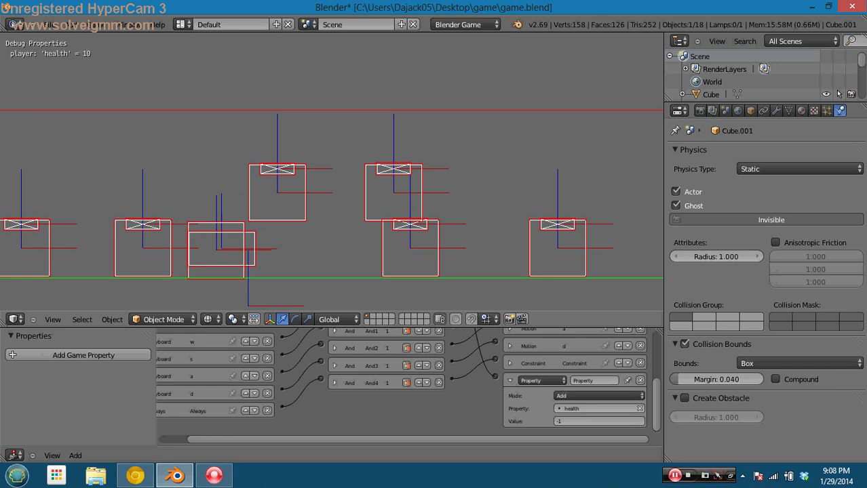
{"action": "key", "text": "d"}
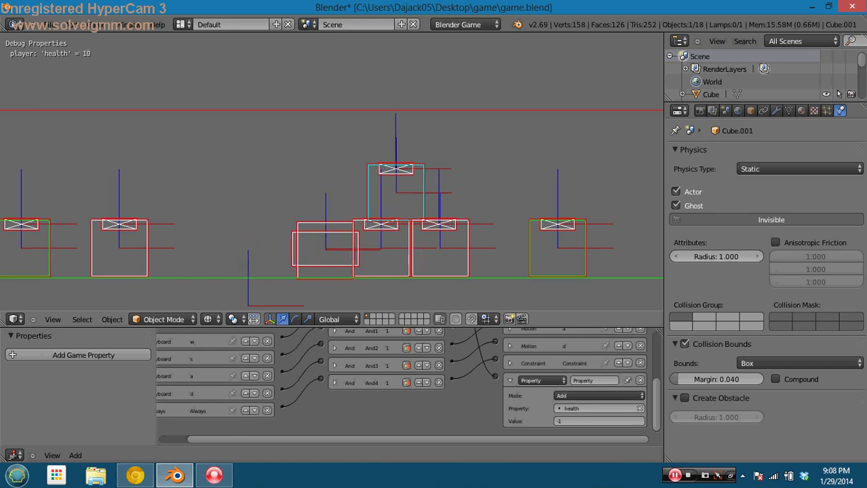
{"action": "key", "text": "a"}
{"action": "key", "text": "Escape"}
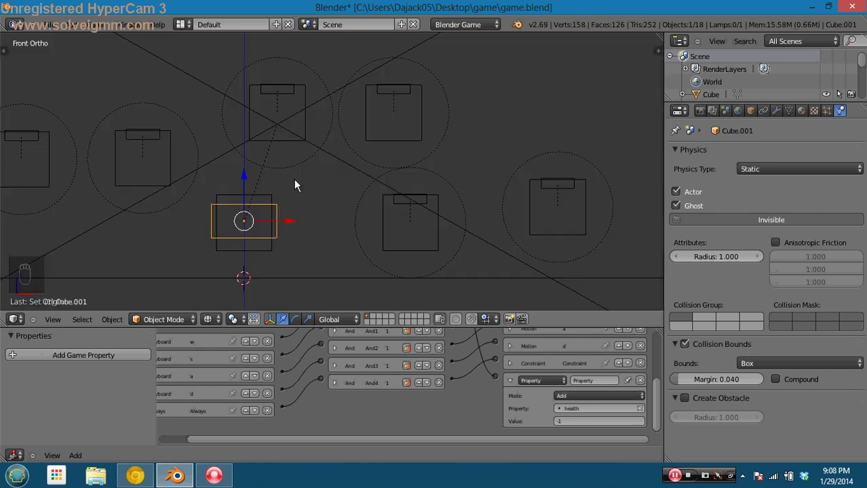
Undo the trigger block's origin change, applied transform and widening
{"action": "key", "text": "ctrl+z"}
{"action": "key", "text": "ctrl+z"}
{"action": "key", "text": "ctrl+z"}
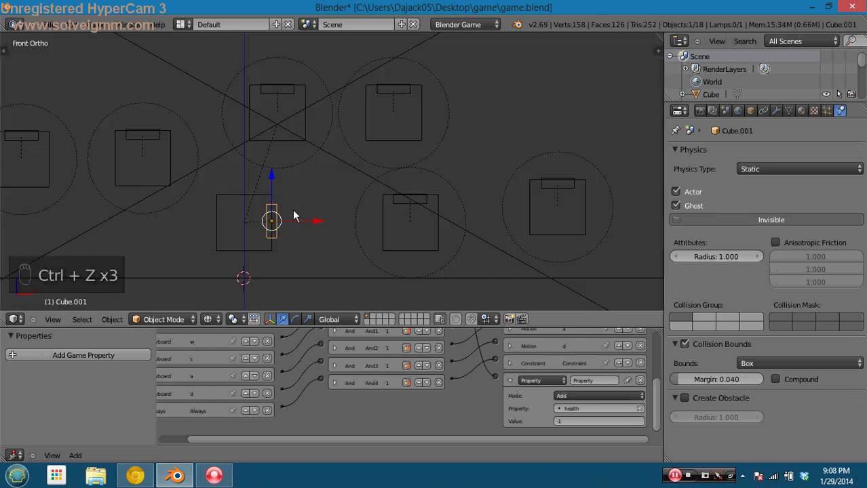
Duplicate the trigger block and place the copy -1 along global X, on the player's opposite side
{"action": "key", "text": "shift+d"}
{"action": "key", "text": "x"}
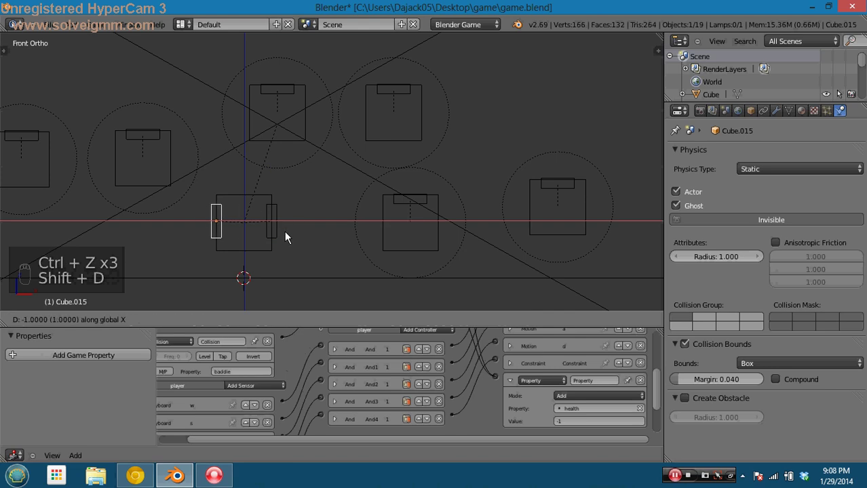
{"action": "left_click", "coordinate": [284, 231]}
Test enemy contact on both sides of the player in the game with the two trigger blocks
{"action": "key", "text": "p"}
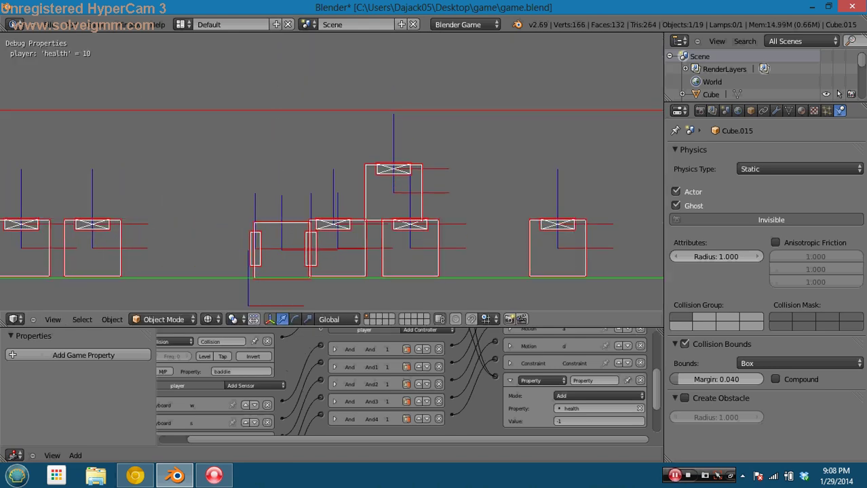
{"action": "key", "text": "a"}
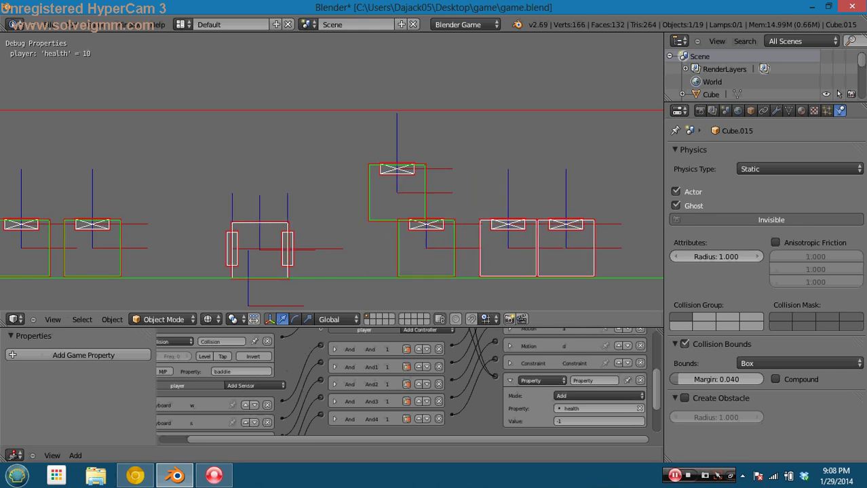
{"action": "key", "text": "d"}
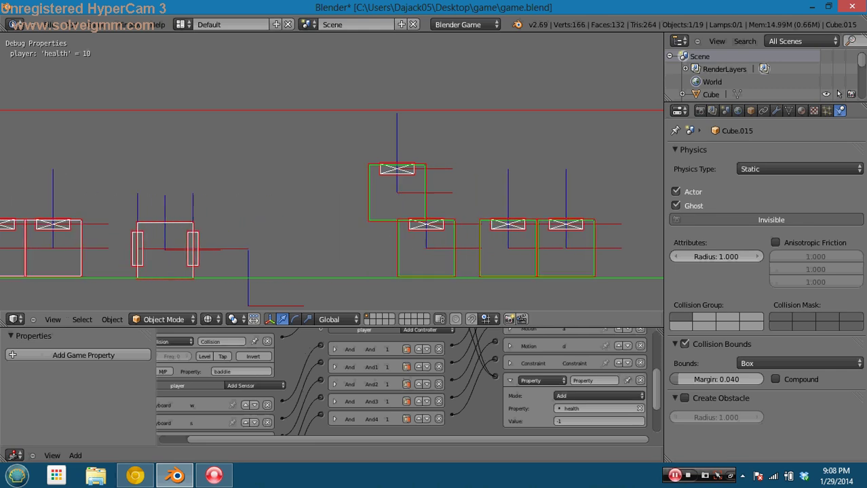
{"action": "key", "text": "Escape"}
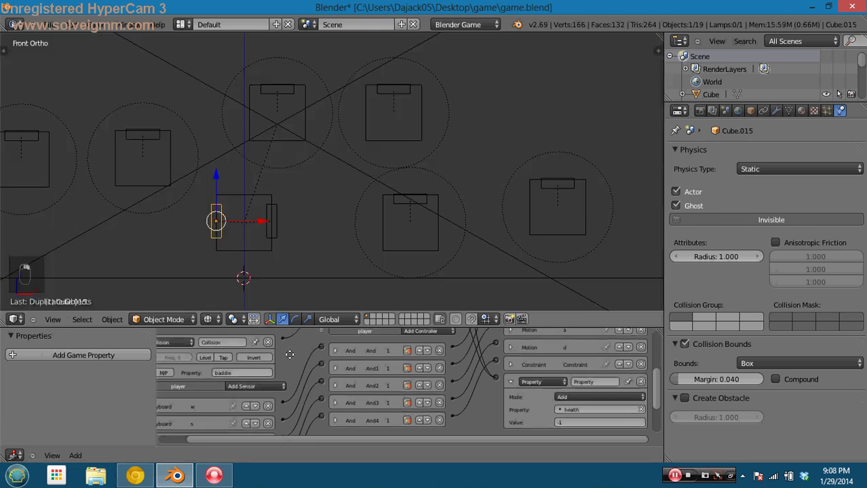
Collapse the Collision sensors of both trigger blocks and inspect their links to the player's logic
{"action": "middle_click_drag", "start_coordinate": [316, 349], "coordinate": [346, 385]}
{"action": "middle_click_drag", "start_coordinate": [261, 362], "coordinate": [266, 392]}
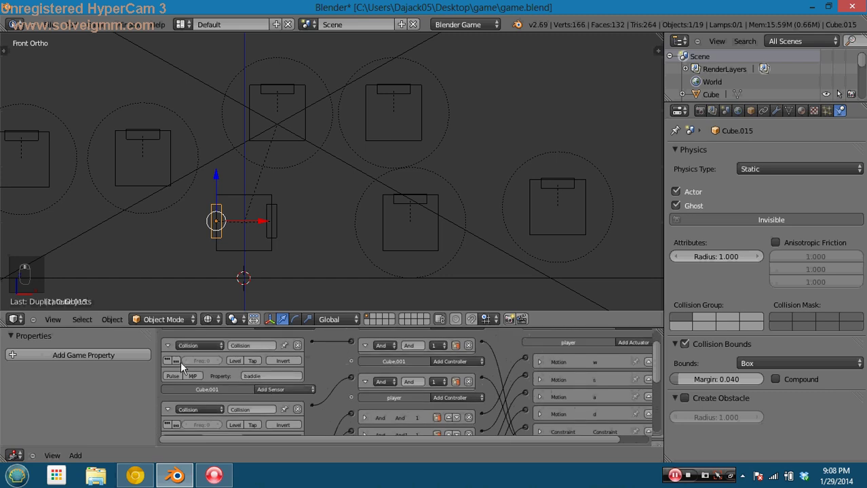
{"action": "left_click", "coordinate": [169, 346]}
{"action": "left_click", "coordinate": [167, 379]}
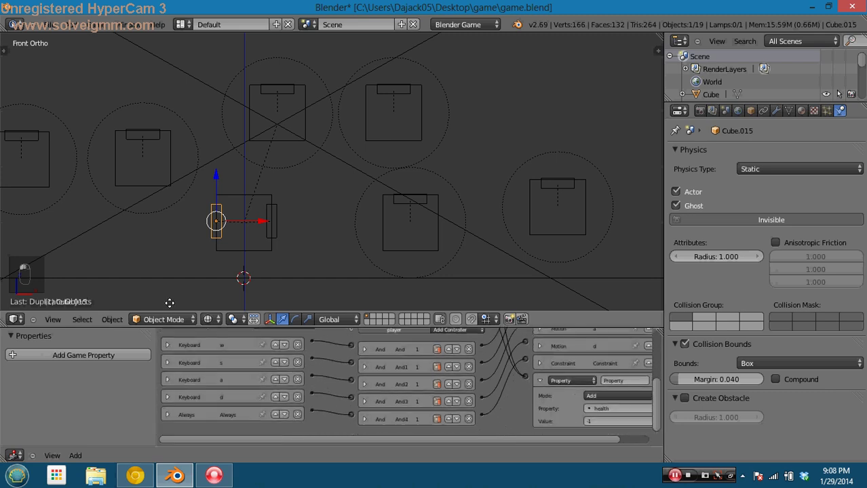
{"action": "middle_click_drag", "start_coordinate": [327, 372], "coordinate": [345, 360]}
{"action": "middle_click_drag", "start_coordinate": [426, 352], "coordinate": [414, 272]}
{"action": "middle_click_drag", "start_coordinate": [531, 414], "coordinate": [509, 421]}
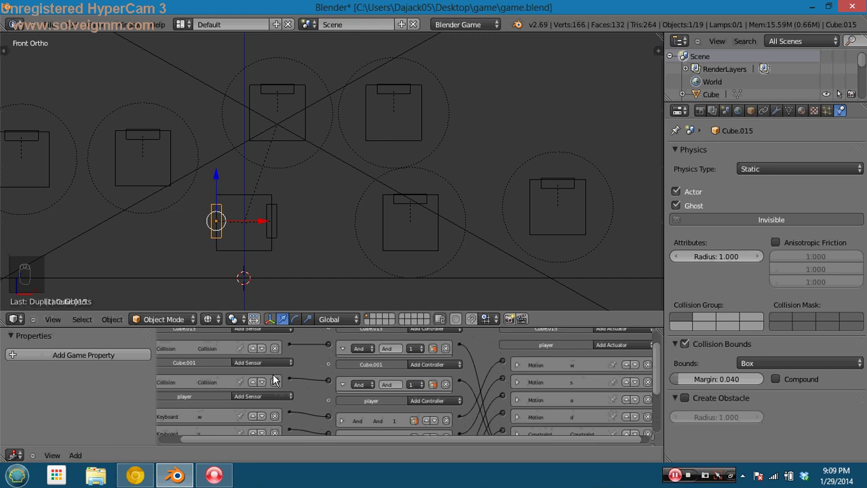
{"action": "middle_click_drag", "start_coordinate": [275, 382], "coordinate": [291, 306]}
{"action": "middle_click_drag", "start_coordinate": [344, 278], "coordinate": [348, 356]}
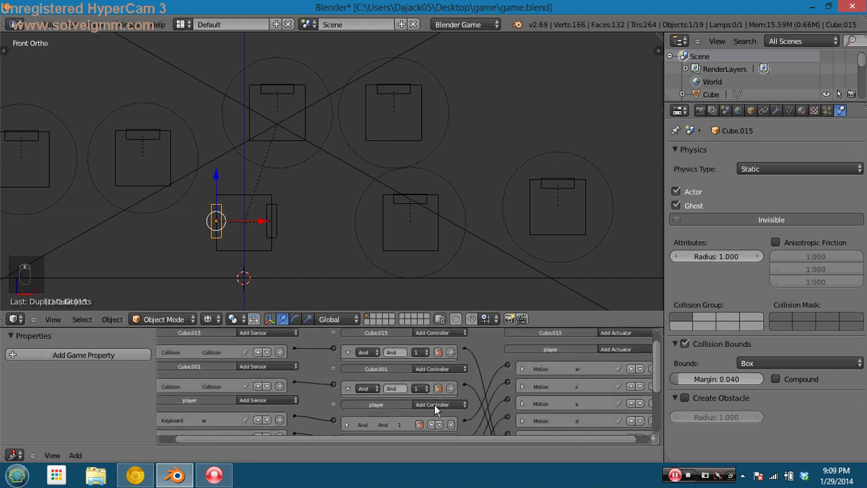
Add a controller to the player, link it to the health Property actuator and change its type to Or
{"action": "left_click", "coordinate": [434, 404]}
{"action": "left_click", "coordinate": [432, 397]}
{"action": "middle_click_drag", "start_coordinate": [432, 404], "coordinate": [419, 332]}
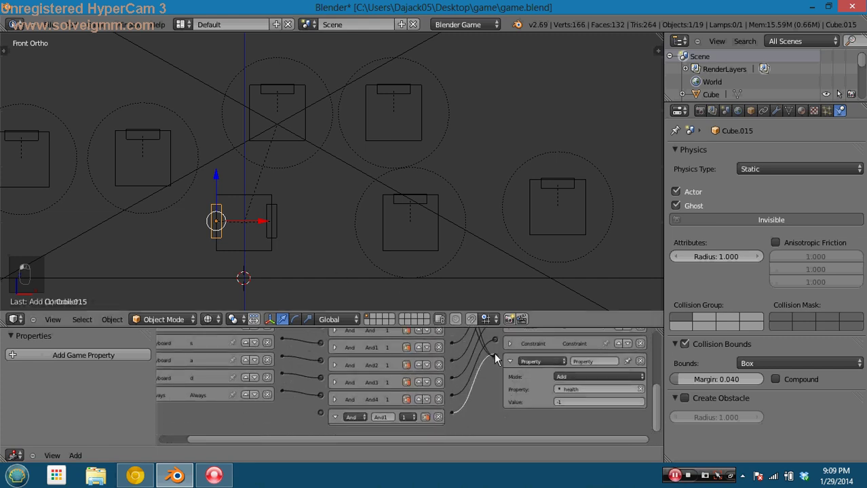
{"action": "left_click", "coordinate": [357, 418]}
{"action": "left_click", "coordinate": [365, 399]}
Move the Or controller above all of the player's other controllers
{"action": "left_click", "coordinate": [426, 399]}
{"action": "left_click", "coordinate": [427, 383]}
{"action": "left_click", "coordinate": [427, 366]}
{"action": "left_click", "coordinate": [426, 348]}
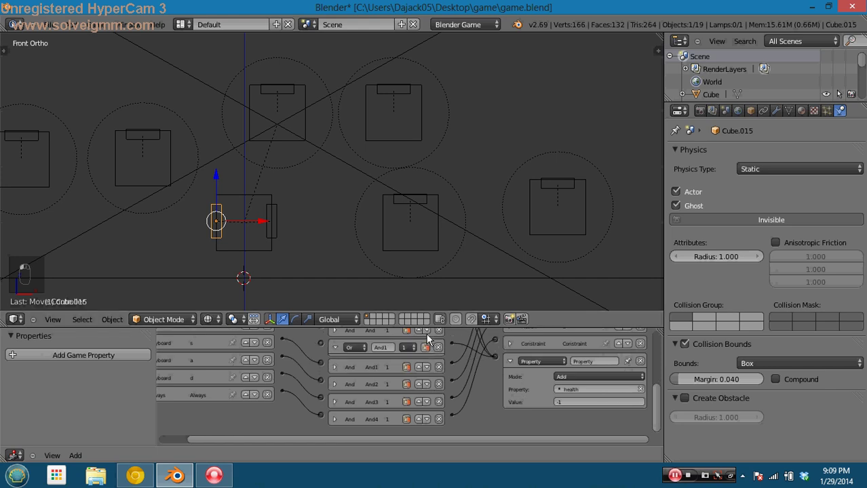
{"action": "left_click", "coordinate": [426, 332]}
{"action": "middle_click_drag", "start_coordinate": [426, 332], "coordinate": [426, 423]}
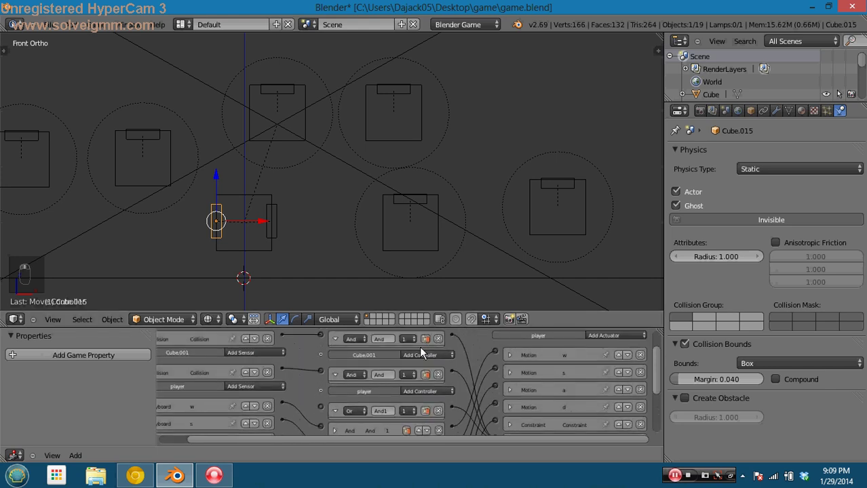
Remove the And controllers from both trigger blocks and select the two blocks together with the player
{"action": "left_click", "coordinate": [438, 340]}
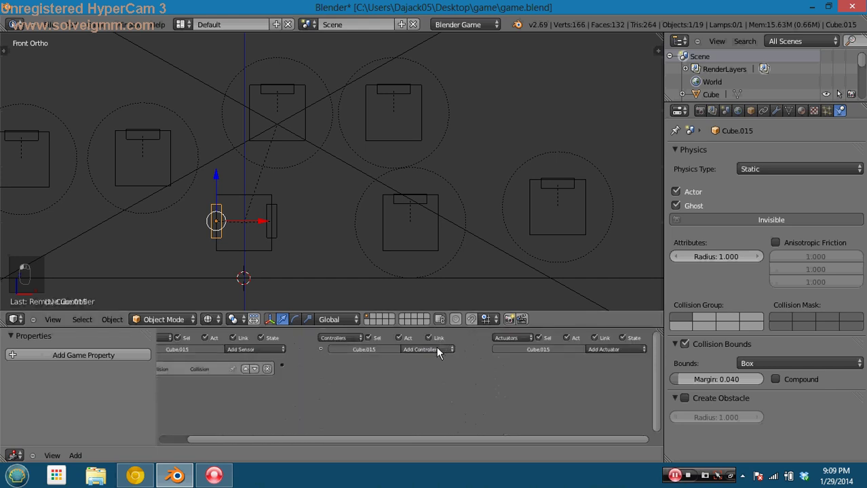
{"action": "right_click", "coordinate": [268, 231]}
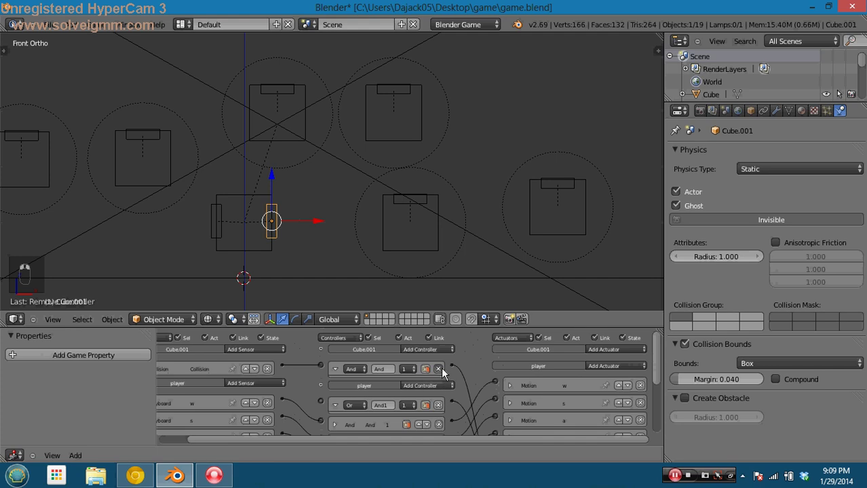
{"action": "right_click", "coordinate": [215, 219], "text": "shift"}
{"action": "right_click", "coordinate": [224, 196], "text": "shift"}
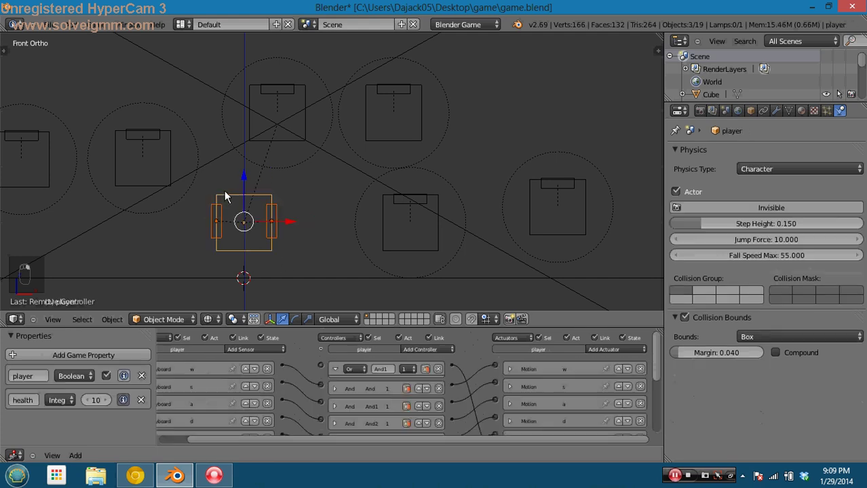
Link both trigger blocks' Collision sensors to the player's Or controller and test enemy contact in the game
{"action": "scroll", "coordinate": [317, 337], "scroll_direction": "down", "scroll_amount": 4}
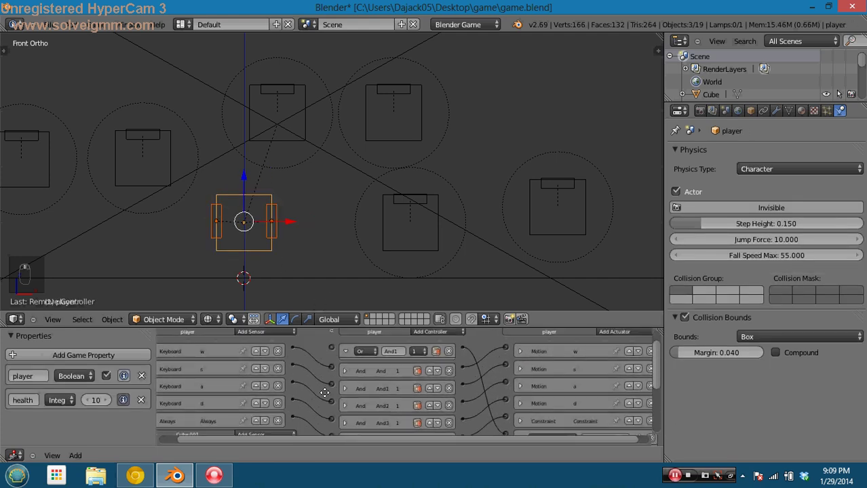
{"action": "scroll", "coordinate": [327, 353], "scroll_direction": "up", "scroll_amount": 2}
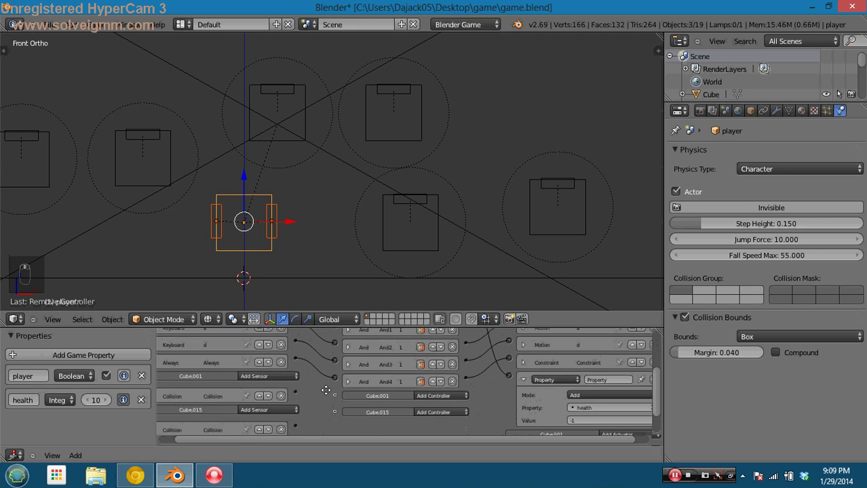
{"action": "scroll", "coordinate": [333, 395], "scroll_direction": "down", "scroll_amount": 3, "text": "ctrl"}
{"action": "scroll", "coordinate": [306, 392], "scroll_direction": "up", "scroll_amount": 1}
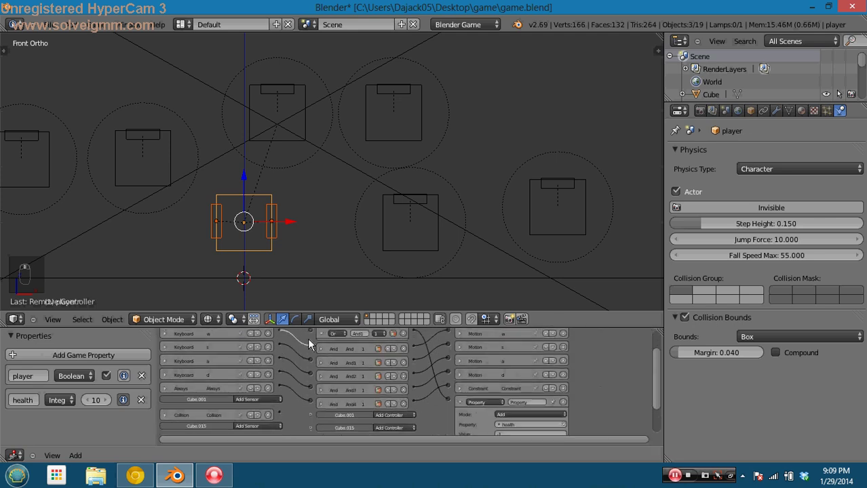
{"action": "left_click_drag", "start_coordinate": [310, 341], "coordinate": [308, 334]}
{"action": "mouse_move", "coordinate": [282, 409]}
{"action": "left_mouse_down"}
{"action": "mouse_move", "coordinate": [309, 329]}
{"action": "mouse_move", "coordinate": [293, 429]}
{"action": "mouse_move", "coordinate": [281, 437]}
{"action": "mouse_move", "coordinate": [296, 411]}
{"action": "left_mouse_up"}
{"action": "middle_click_drag", "start_coordinate": [297, 411], "coordinate": [293, 407]}
{"action": "left_click_drag", "start_coordinate": [278, 434], "coordinate": [308, 324]}
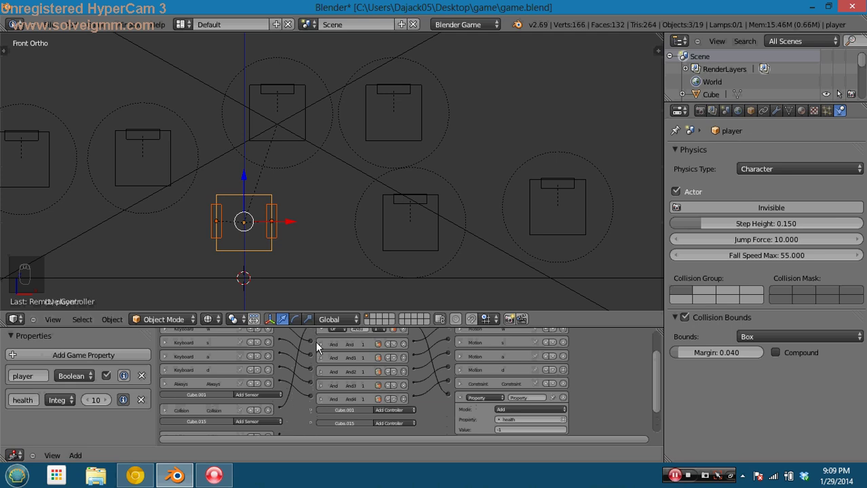
{"action": "scroll", "coordinate": [315, 342], "scroll_direction": "down", "scroll_amount": 1}
{"action": "left_click_drag", "start_coordinate": [271, 408], "coordinate": [298, 335]}
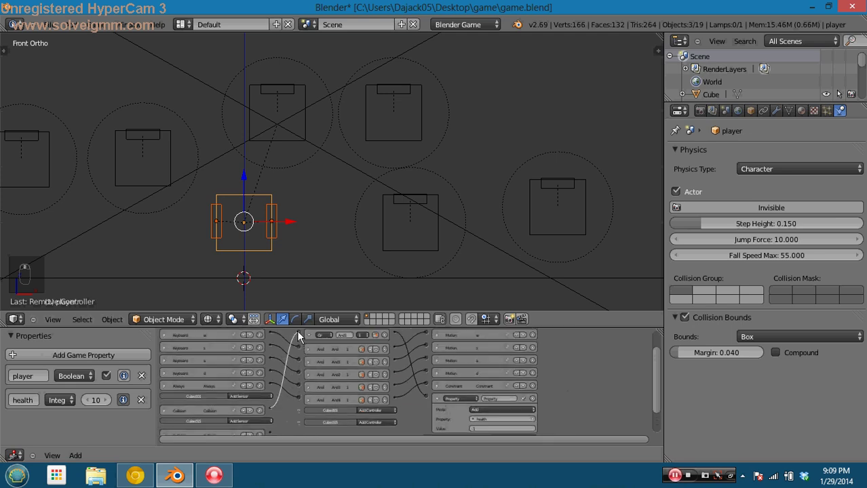
{"action": "left_click_drag", "start_coordinate": [276, 428], "coordinate": [272, 434]}
{"action": "key", "text": "p"}
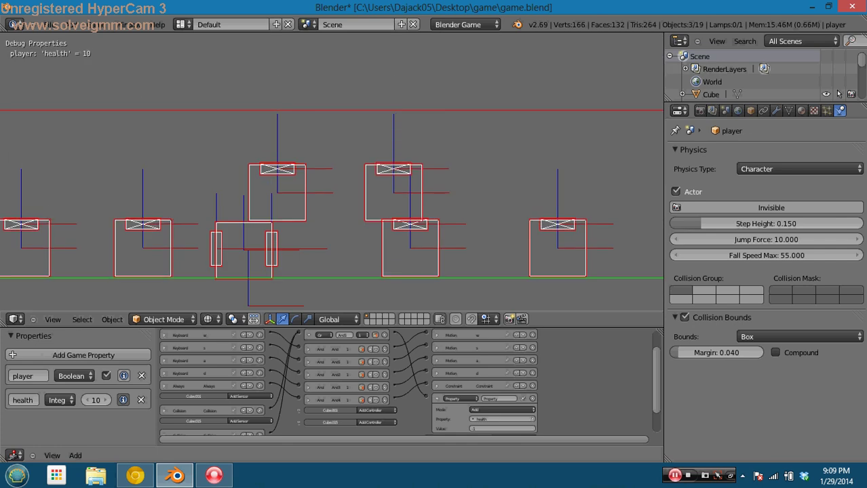
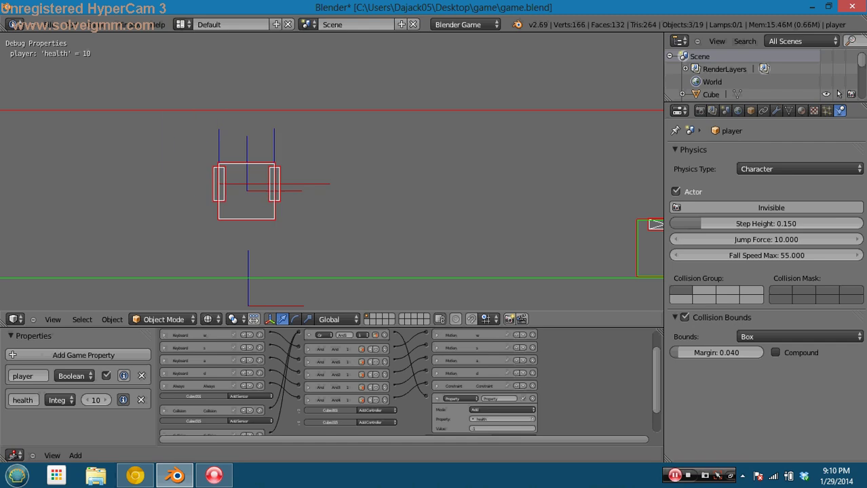
{"action": "key", "text": "Escape"}
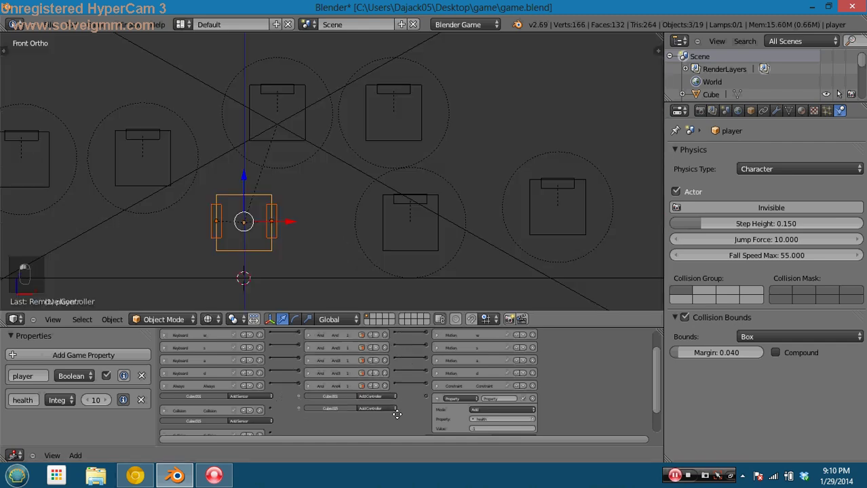
Link Cube.001's Collision sensor through a new And controller to the player's health Property actuator and test moving the player in the game
{"action": "scroll", "coordinate": [396, 393], "scroll_direction": "down", "scroll_amount": 2}
{"action": "scroll", "coordinate": [334, 405], "scroll_direction": "up", "scroll_amount": 3}
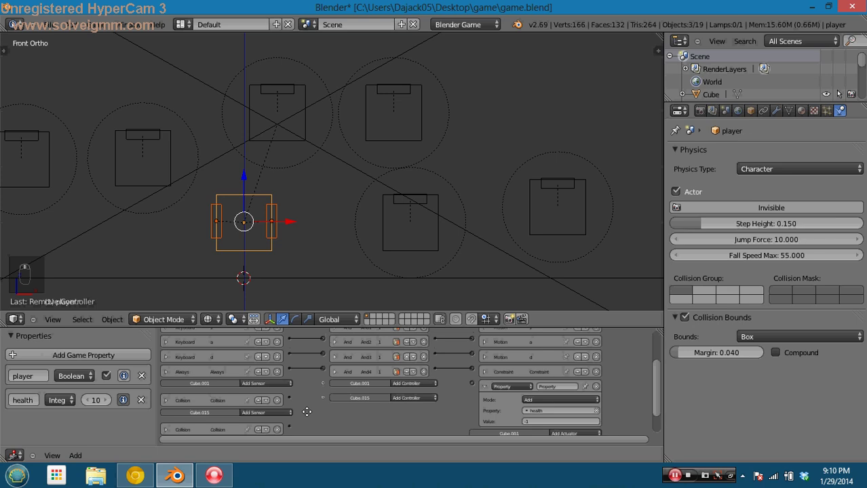
{"action": "left_click_drag", "start_coordinate": [289, 398], "coordinate": [323, 397]}
{"action": "left_click", "coordinate": [407, 398]}
{"action": "left_click", "coordinate": [412, 391]}
{"action": "left_click_drag", "start_coordinate": [435, 397], "coordinate": [473, 383]}
{"action": "key", "text": "p"}
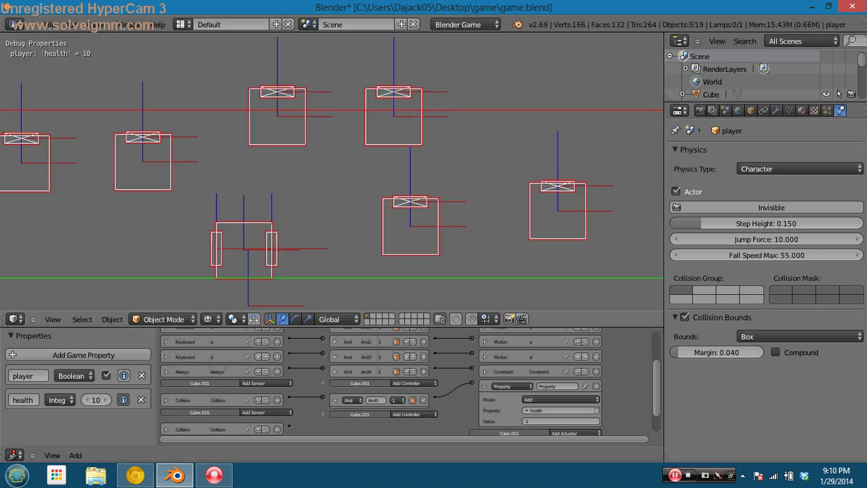
{"action": "key", "text": "d"}
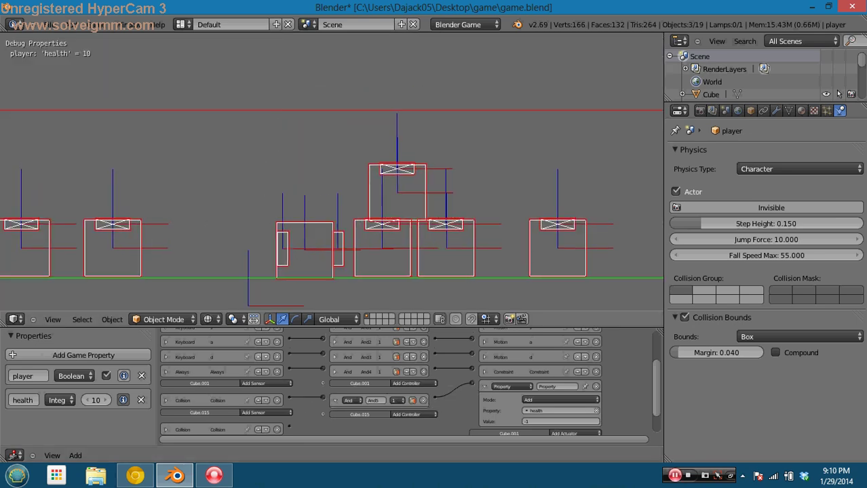
{"action": "key", "text": "Escape"}
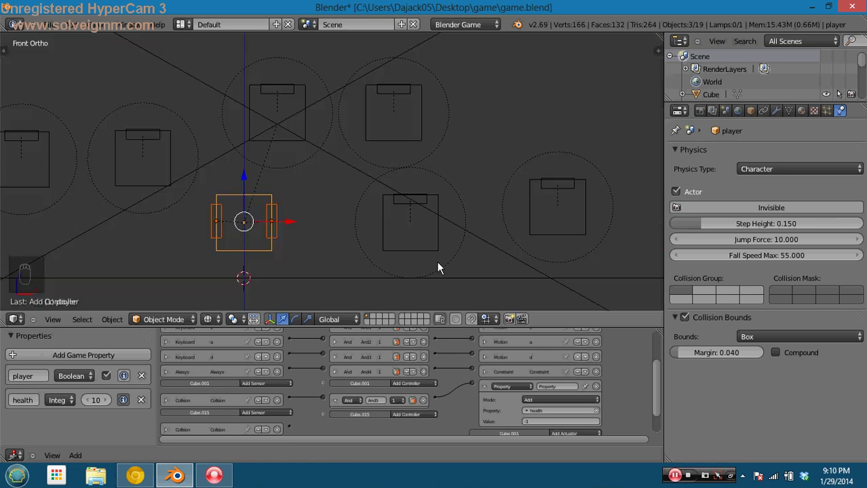
Turn off Collision Bounds for the trigger block on the player's right side and test it against the enemies in the game
{"action": "right_click", "coordinate": [278, 238]}
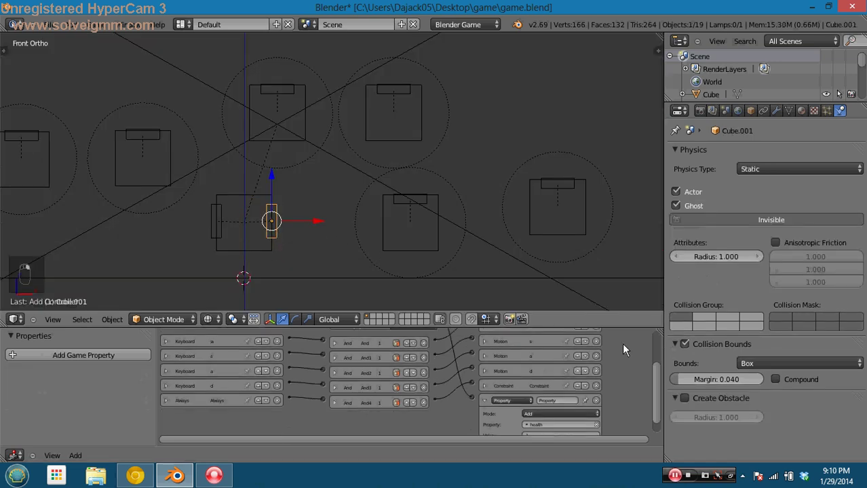
{"action": "left_click", "coordinate": [685, 344]}
{"action": "key", "text": "p"}
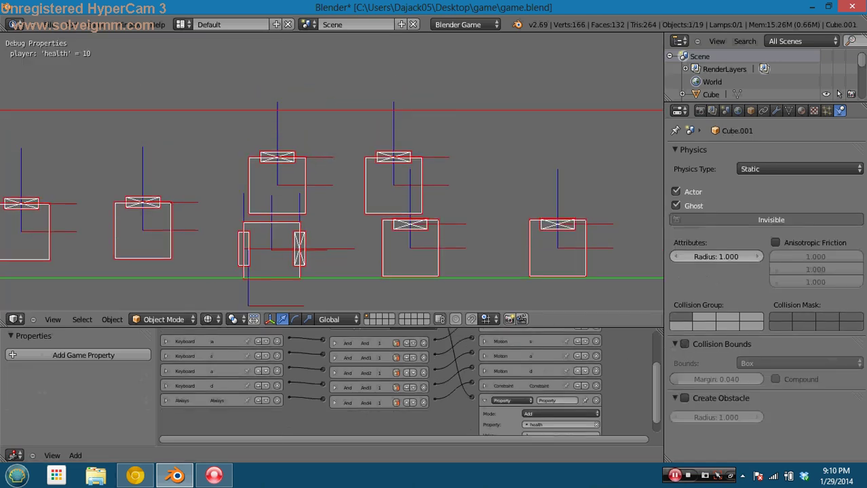
{"action": "key", "text": "d"}
{"action": "key", "text": "a"}
{"action": "key", "text": "d"}
{"action": "key", "text": "a"}
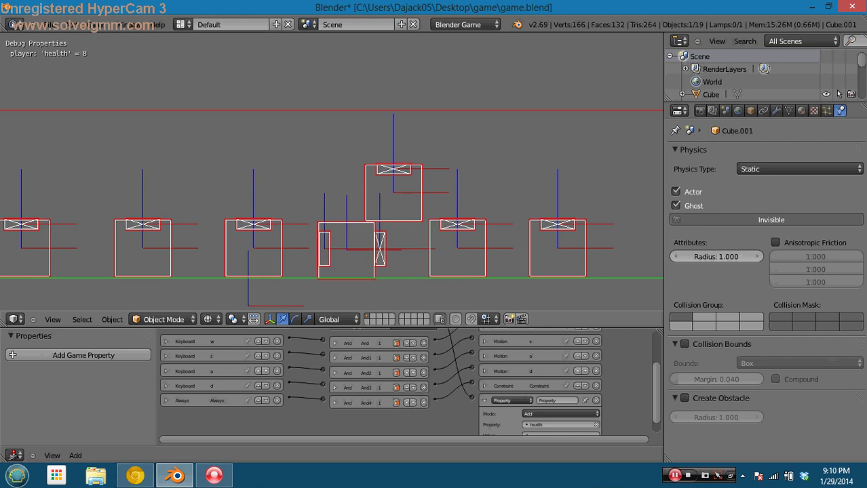
{"action": "key", "text": "Escape"}
Turn off Collision Bounds for the trigger block on the player's left side and run the game briefly
{"action": "right_click", "coordinate": [217, 224]}
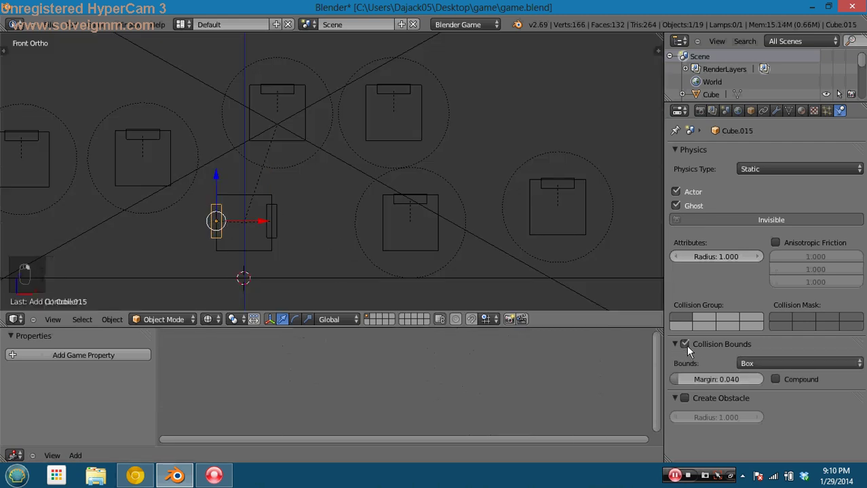
{"action": "left_click", "coordinate": [683, 345]}
{"action": "key", "text": "p"}
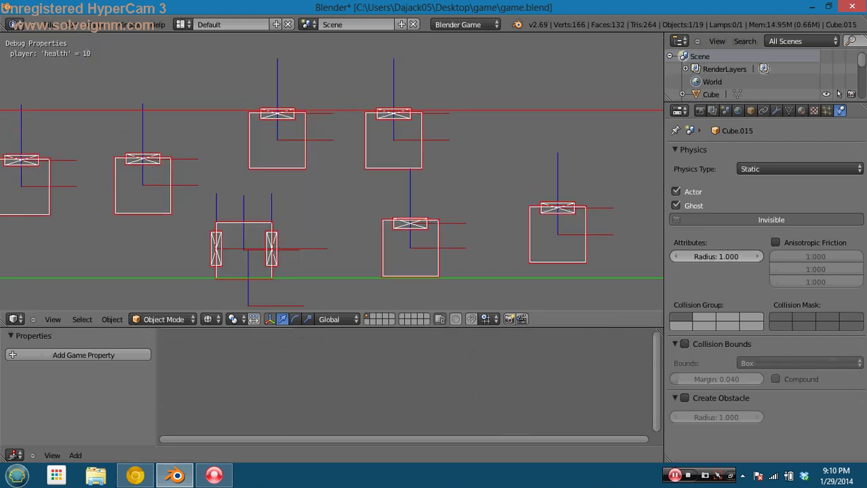
{"action": "key", "text": "Escape"}
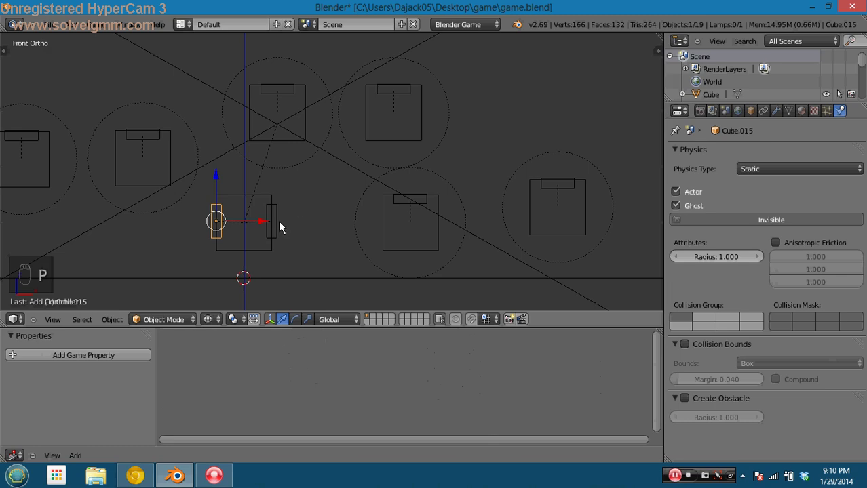
Delete the trigger block on the player's left side
{"action": "right_click", "coordinate": [260, 232]}
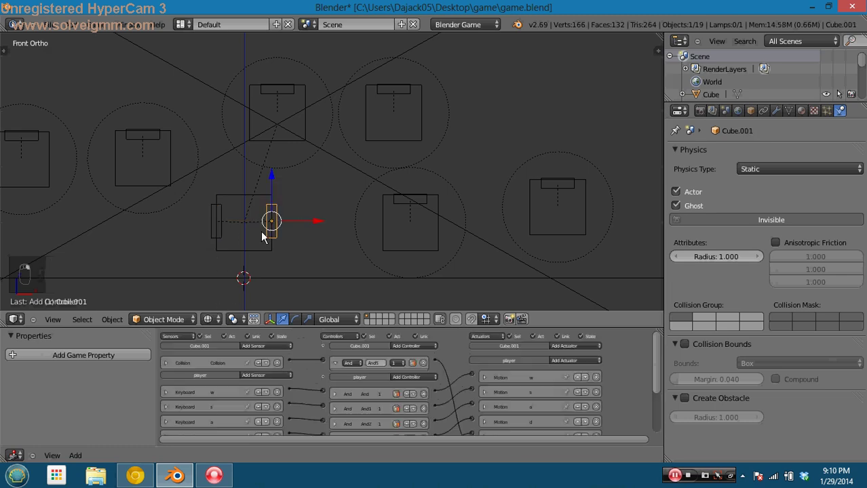
{"action": "middle_click_drag", "start_coordinate": [304, 395], "coordinate": [305, 388]}
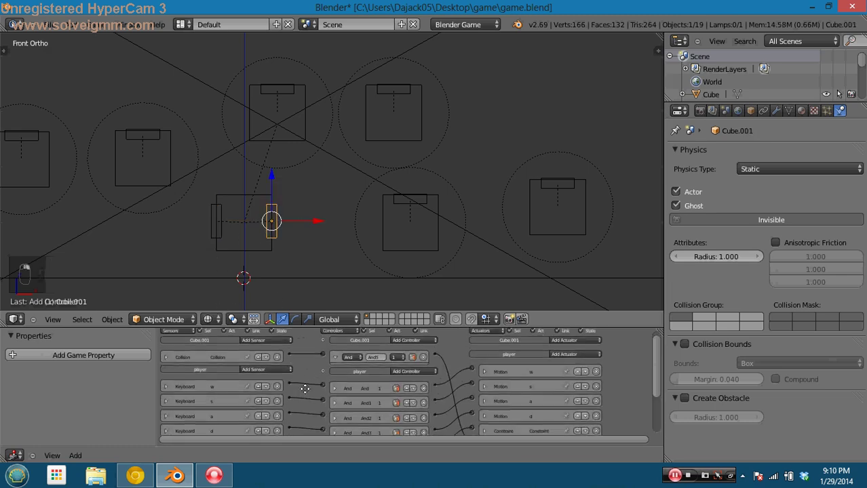
{"action": "right_click", "coordinate": [227, 236]}
{"action": "key", "text": "Delete"}
Stretch the remaining trigger block along X in Edit Mode so it spans the player and protrudes on both sides
{"action": "right_click", "coordinate": [270, 230]}
{"action": "key", "text": "Tab"}
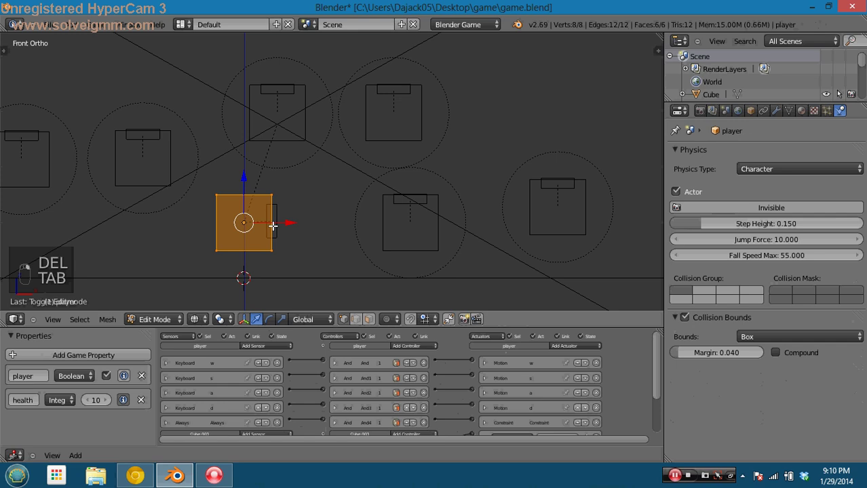
{"action": "key", "text": "Tab"}
{"action": "key", "text": "Tab"}
{"action": "right_click", "coordinate": [271, 224]}
{"action": "key", "text": "Tab"}
{"action": "right_click", "coordinate": [270, 212]}
{"action": "key", "text": "Tab"}
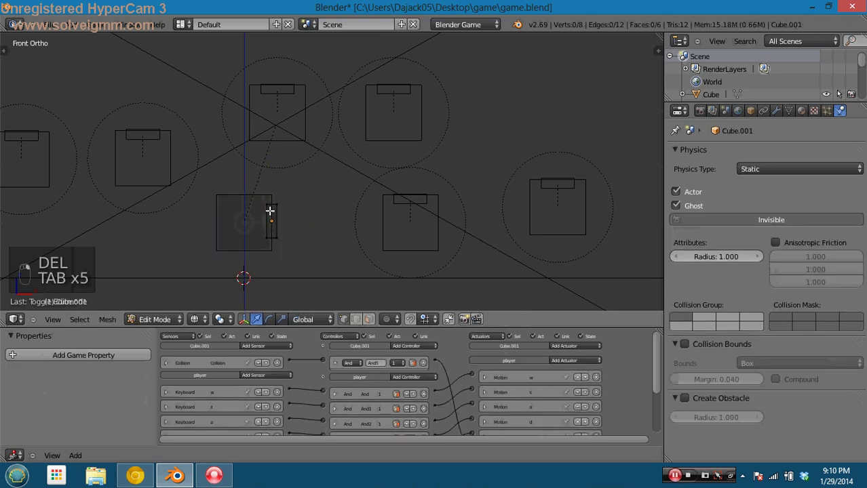
{"action": "left_click_drag", "start_coordinate": [271, 247], "coordinate": [272, 247]}
{"action": "key", "text": "g"}
{"action": "key", "text": "x"}
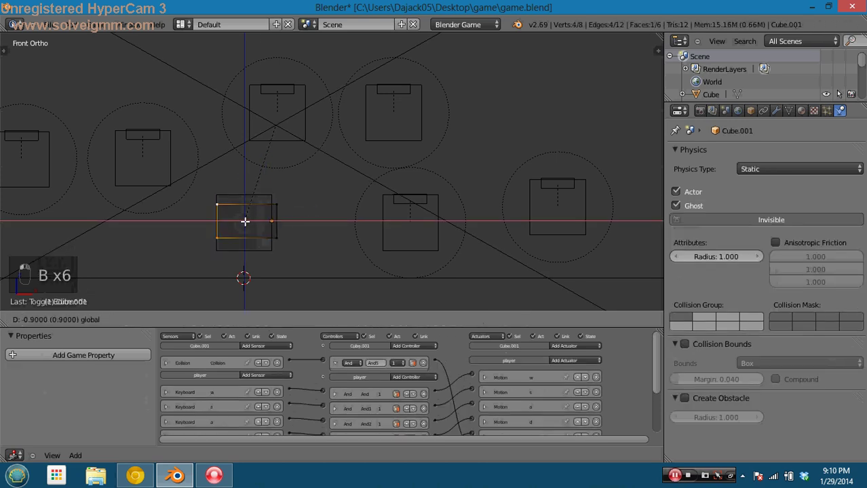
{"action": "left_click", "coordinate": [241, 221]}
{"action": "key", "text": "Tab"}
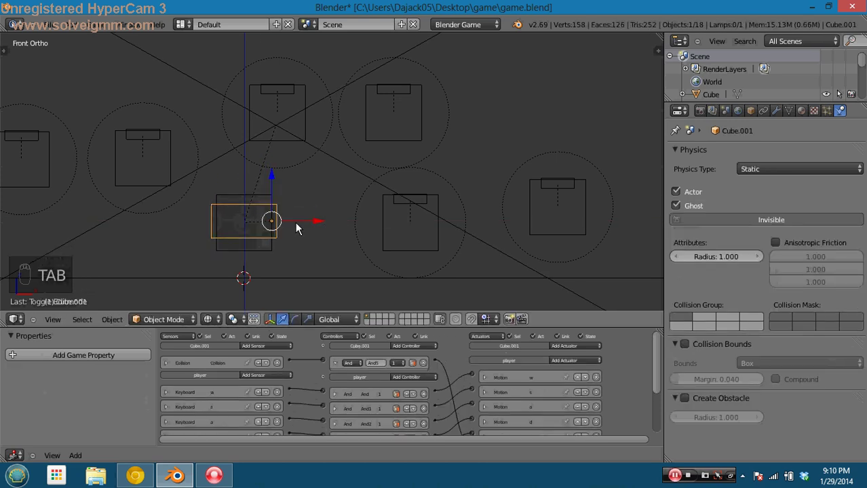
Test the stretched trigger block by moving the player both ways against enemies in the game
{"action": "key", "text": "p"}
{"action": "key", "text": "a"}
{"action": "key", "text": "d"}
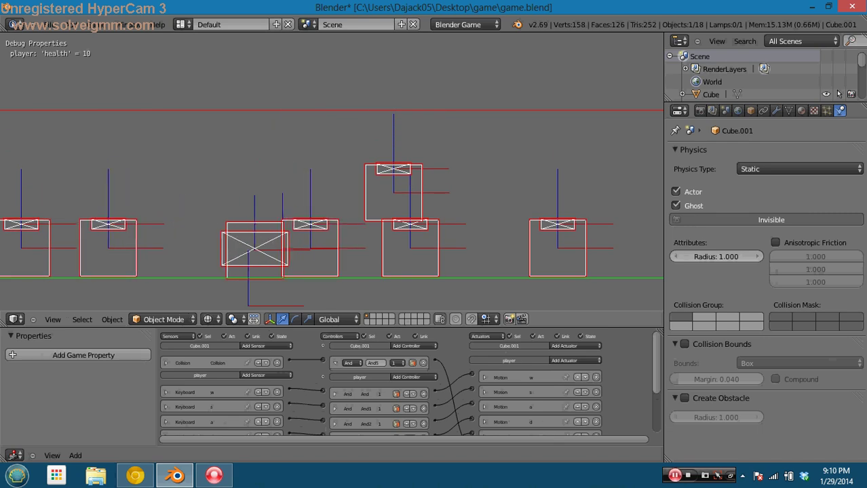
{"action": "key", "text": "Escape"}
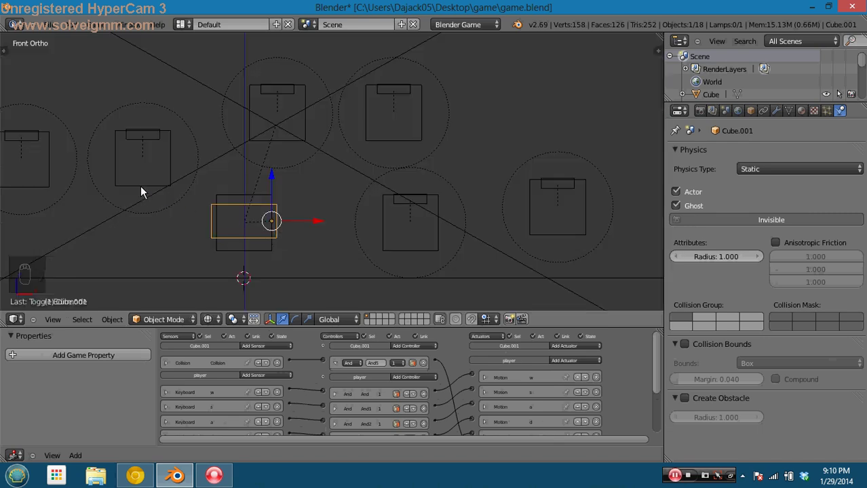
Set the stretched trigger block's origin to the centre of its geometry and run the game to check it
{"action": "key", "text": "Tab"}
{"action": "key", "text": "Tab"}
{"action": "key", "text": "t"}
{"action": "key", "text": "t"}
{"action": "key", "text": "t"}
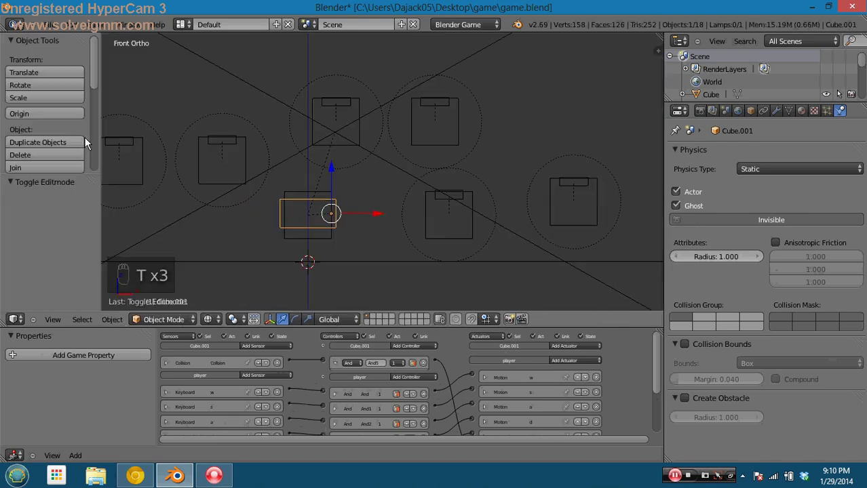
{"action": "left_click", "coordinate": [50, 114]}
{"action": "left_click", "coordinate": [52, 114]}
{"action": "key", "text": "t"}
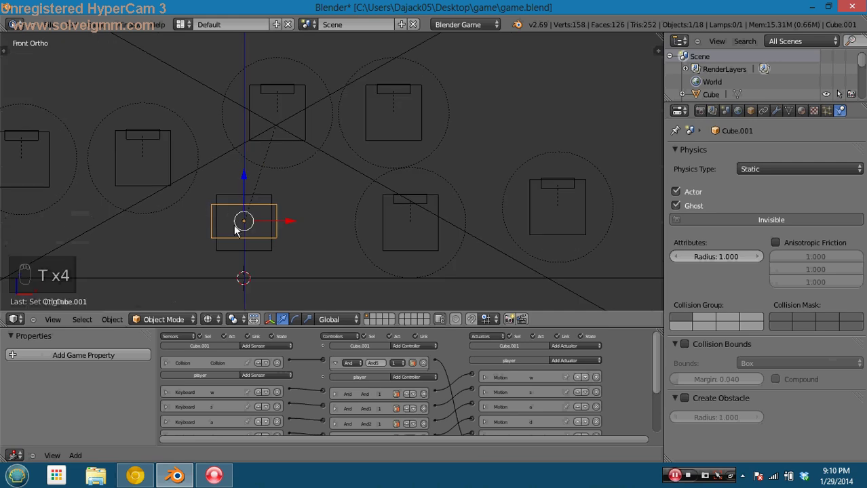
{"action": "key", "text": "p"}
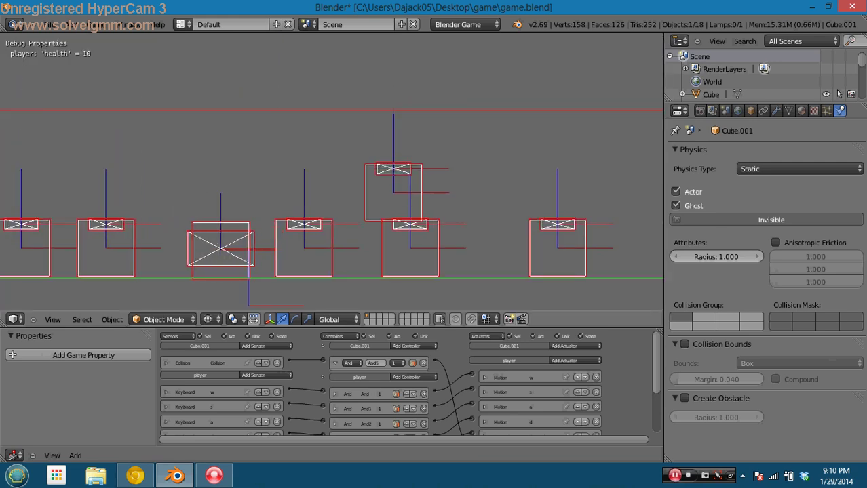
{"action": "key", "text": "Escape"}
Undo the stretching of the trigger block's mesh and return to Object Mode
{"action": "key", "text": "Tab"}
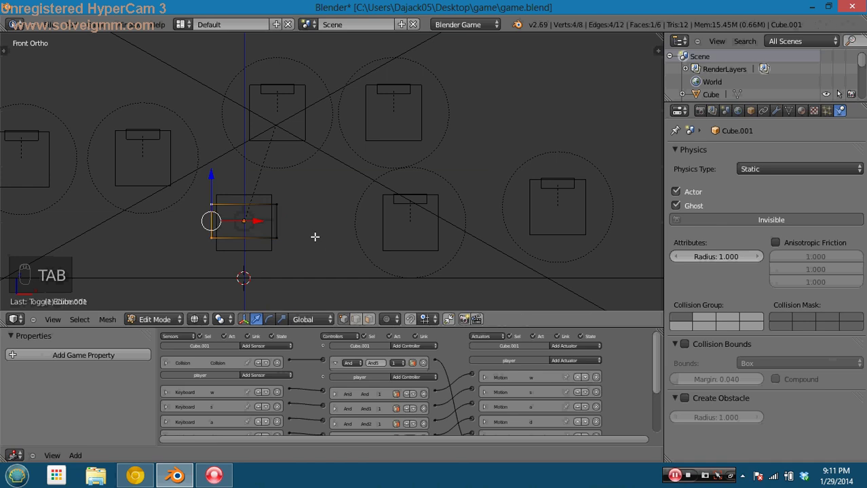
{"action": "key", "text": "ctrl+z"}
{"action": "key", "text": "ctrl+z"}
{"action": "key", "text": "ctrl+z"}
{"action": "key", "text": "ctrl+z"}
{"action": "key", "text": "ctrl+z"}
{"action": "key", "text": "Tab"}
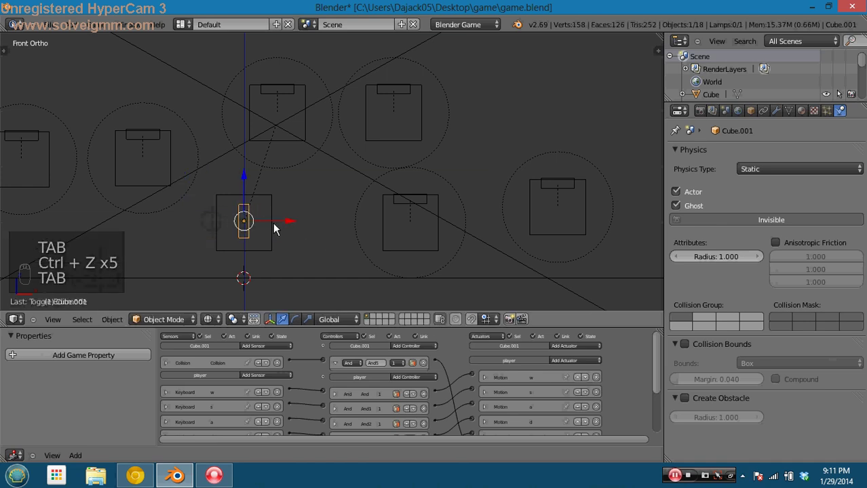
Move the narrow trigger block along X to the player's right edge and test enemy contact in the game
{"action": "left_click_drag", "start_coordinate": [274, 221], "coordinate": [303, 222]}
{"action": "key", "text": "p"}
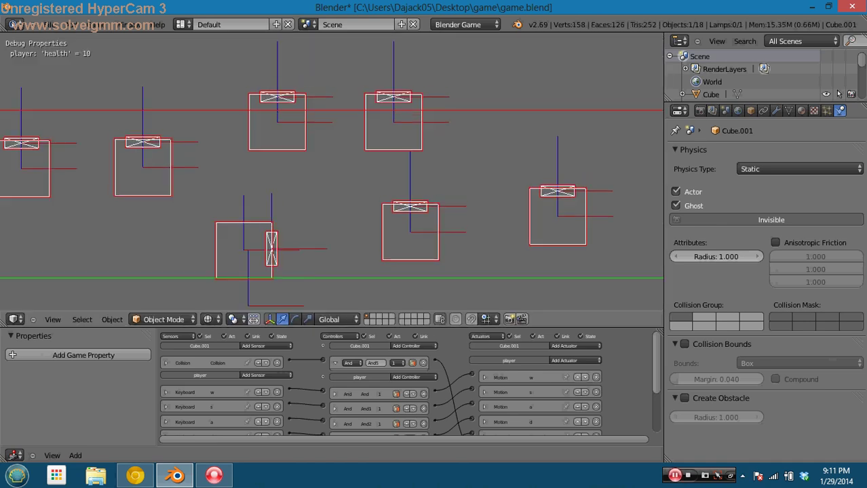
{"action": "key", "text": "d"}
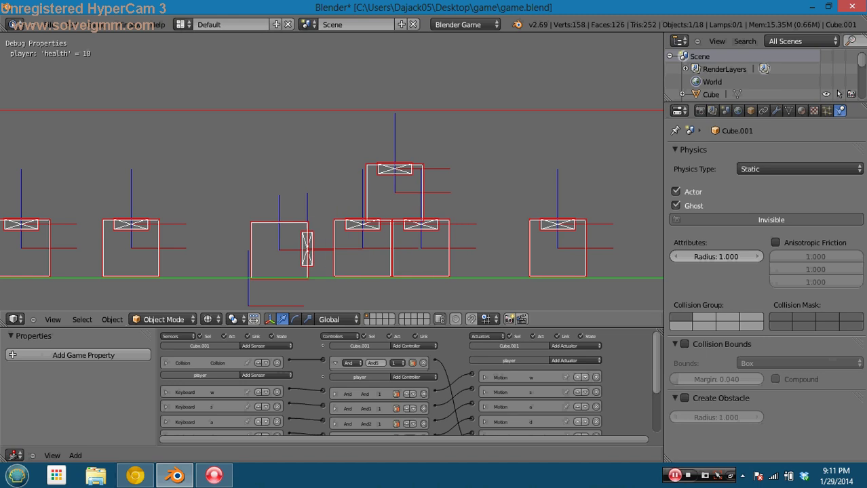
{"action": "key", "text": "Escape"}
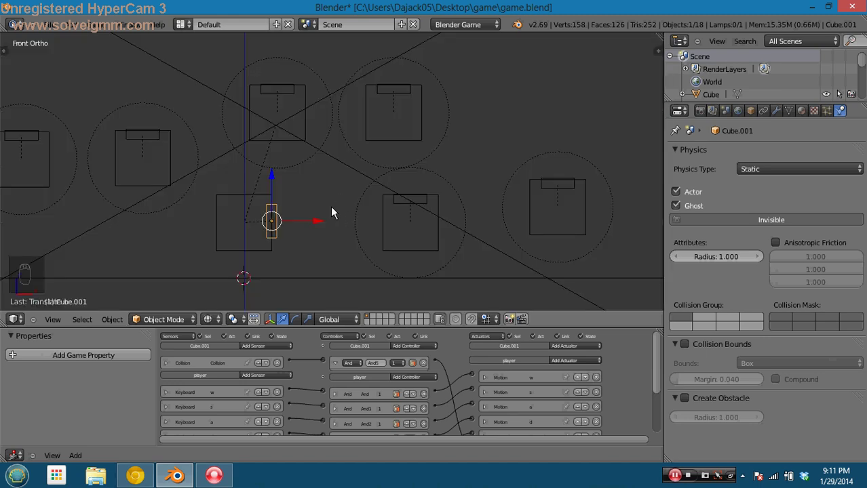
Undo the recent changes to the trigger block, going back seven operations
{"action": "key", "text": "ctrl+z"}
{"action": "key", "text": "ctrl+z"}
{"action": "key", "text": "ctrl+z"}
{"action": "key", "text": "ctrl+z"}
{"action": "key", "text": "ctrl+z"}
{"action": "key", "text": "ctrl+z"}
{"action": "key", "text": "ctrl+z"}
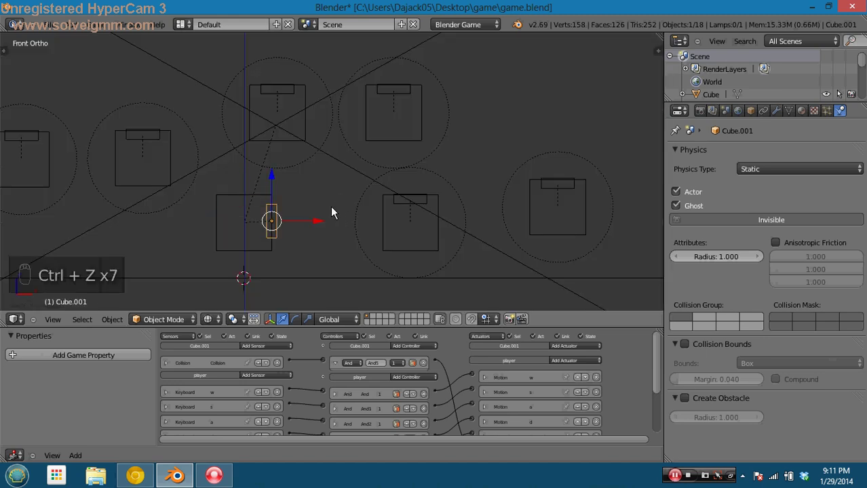
Test moving the player with its single side trigger block into the enemies in the game and save the file
{"action": "key", "text": "p"}
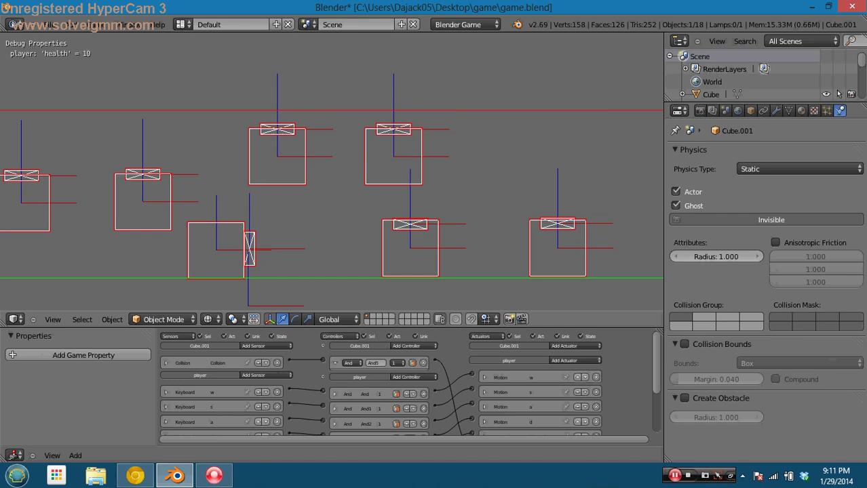
{"action": "key", "text": "d"}
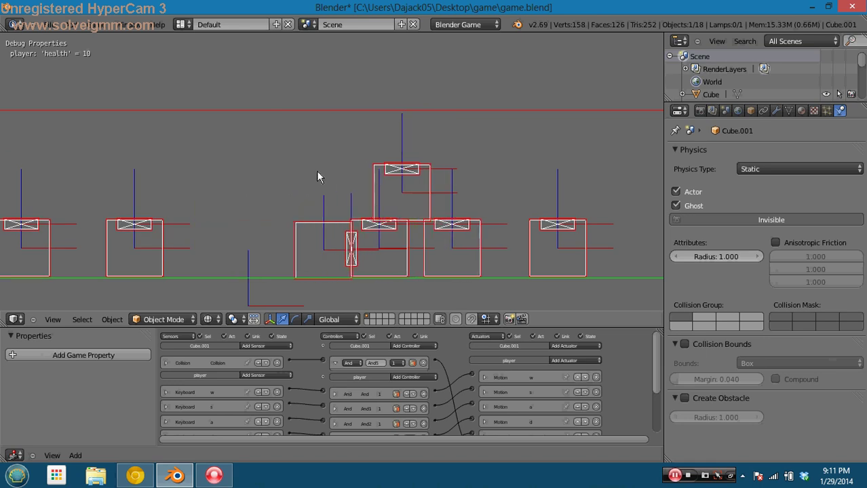
{"action": "key", "text": "Escape"}
{"action": "key", "text": "ctrl+s"}
Review the trigger block's logic links and expand its Collision sensor to check the property it detects
{"action": "right_click", "coordinate": [278, 211]}
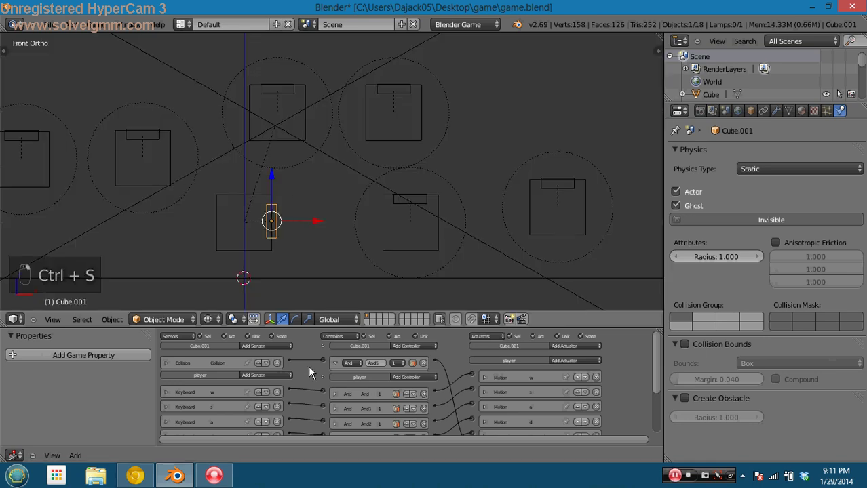
{"action": "scroll", "coordinate": [441, 377], "scroll_direction": "down", "scroll_amount": 4}
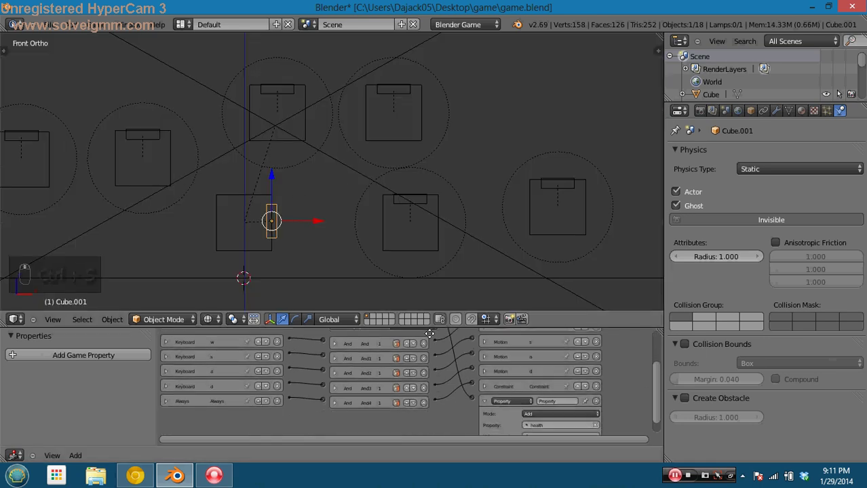
{"action": "scroll", "coordinate": [434, 401], "scroll_direction": "up", "scroll_amount": 4}
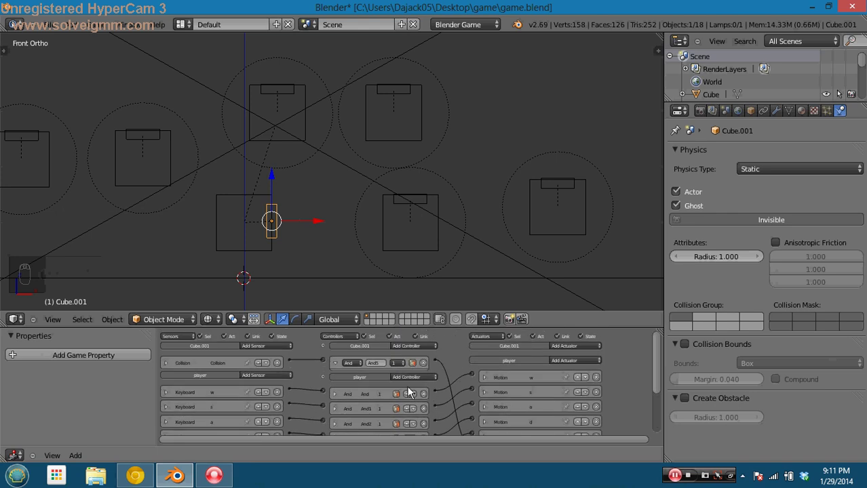
{"action": "left_click", "coordinate": [164, 363]}
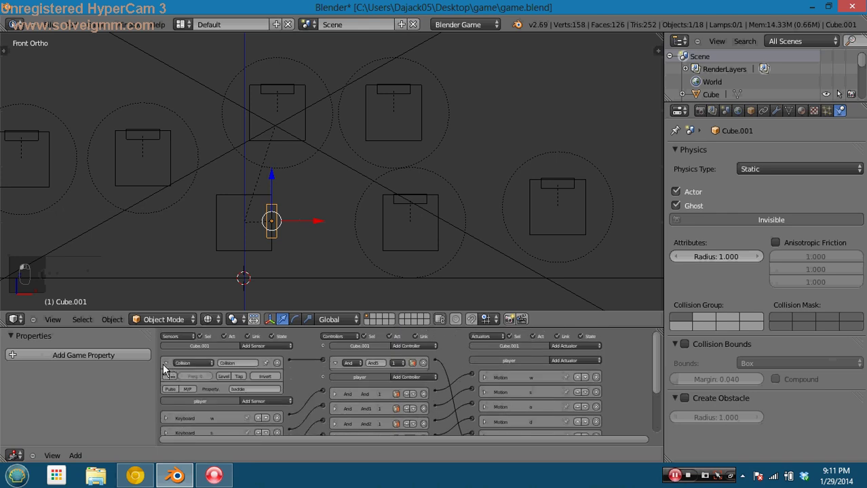
Apply the object transform to the nearest enemy on the player's right side, Cube.003
{"action": "right_click", "coordinate": [384, 271]}
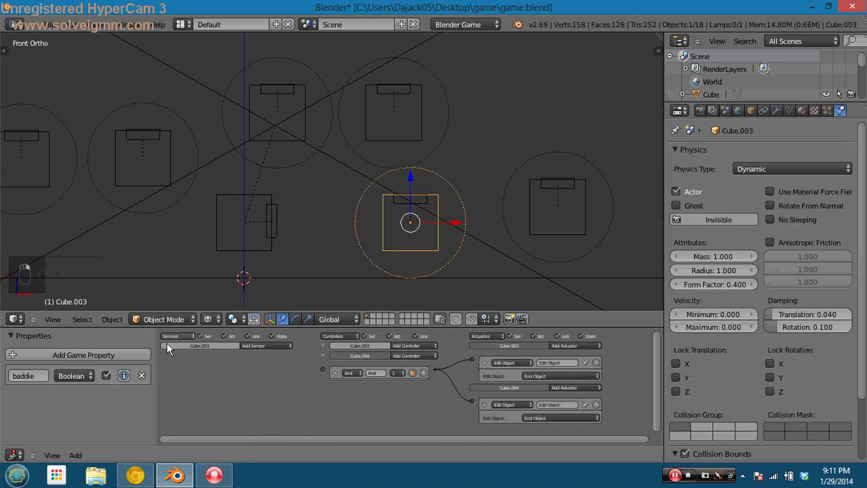
{"action": "key", "text": "ctrl+a"}
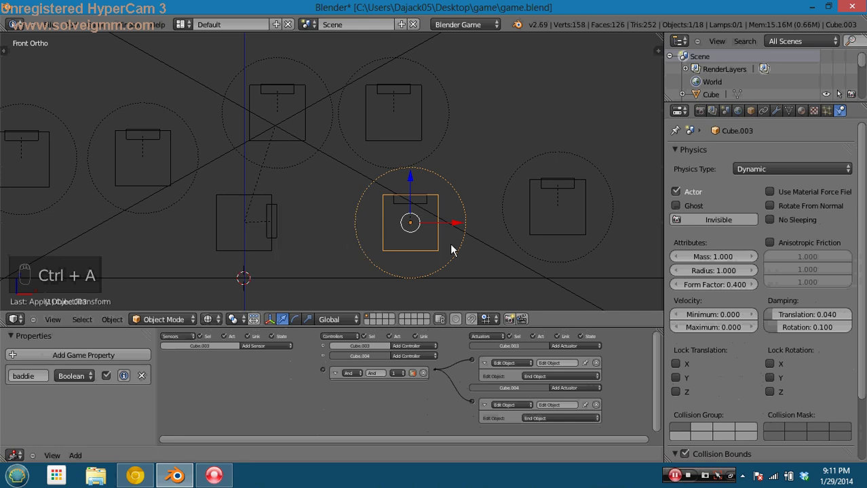
Copy the enemy's baddie property name into the Collision sensor of the player's side trigger block as the property it detects
{"action": "key", "text": "ctrl+c"}
{"action": "key", "text": "ctrl+c"}
{"action": "right_click", "coordinate": [225, 253]}
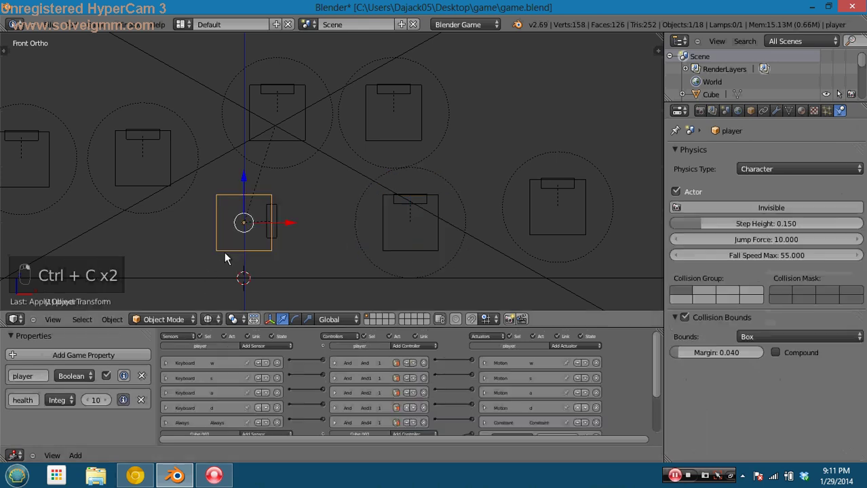
{"action": "right_click", "coordinate": [271, 228]}
{"action": "key", "text": "ctrl+v"}
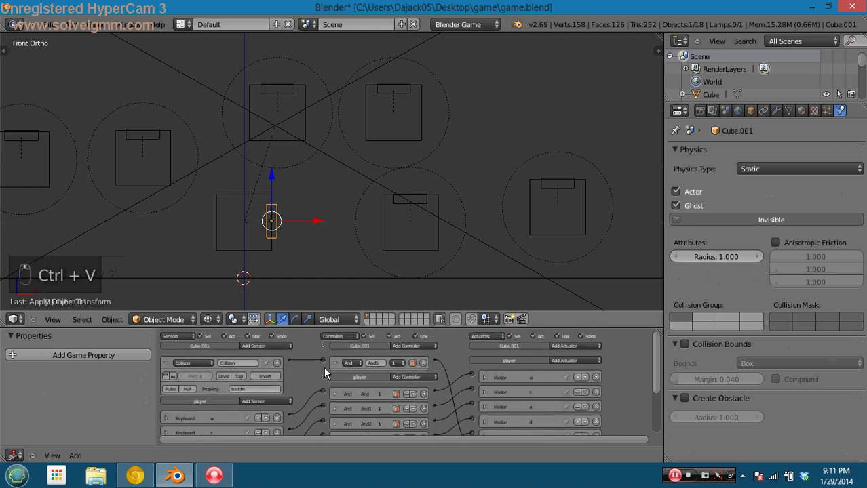
Run the game twice, moving the player right into the enemies to test the health loss from the side trigger block
{"action": "key", "text": "p"}
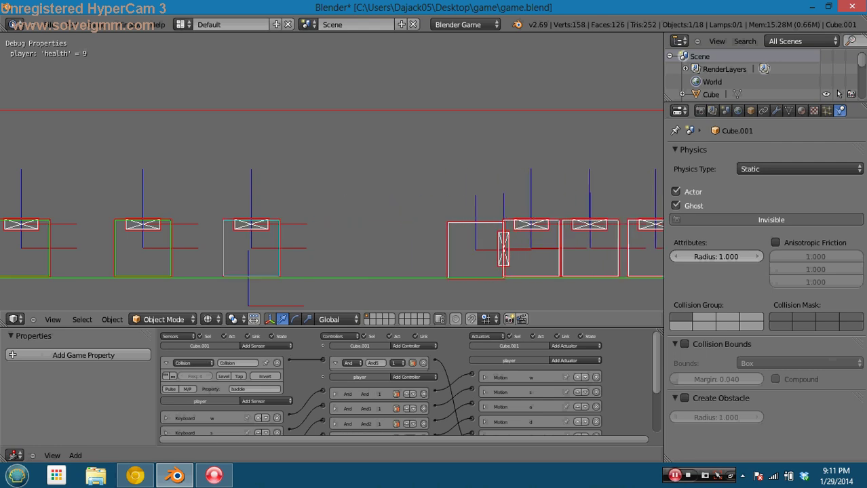
{"action": "key", "text": "d"}
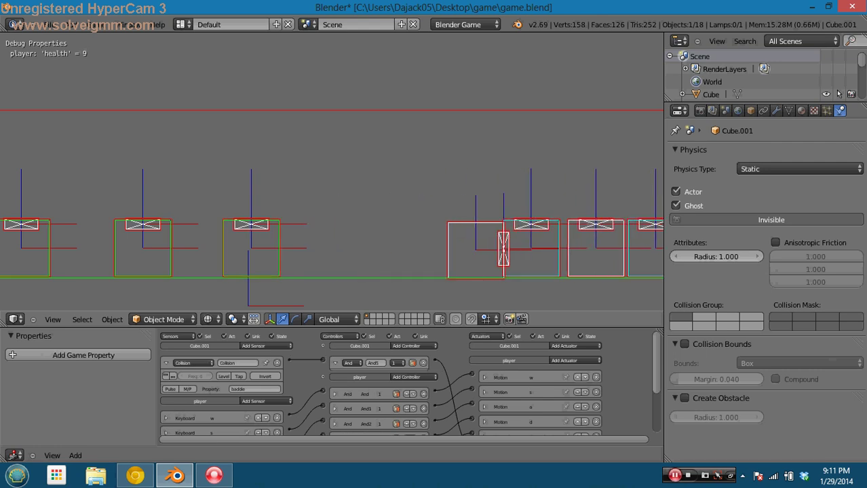
{"action": "key", "text": "Escape"}
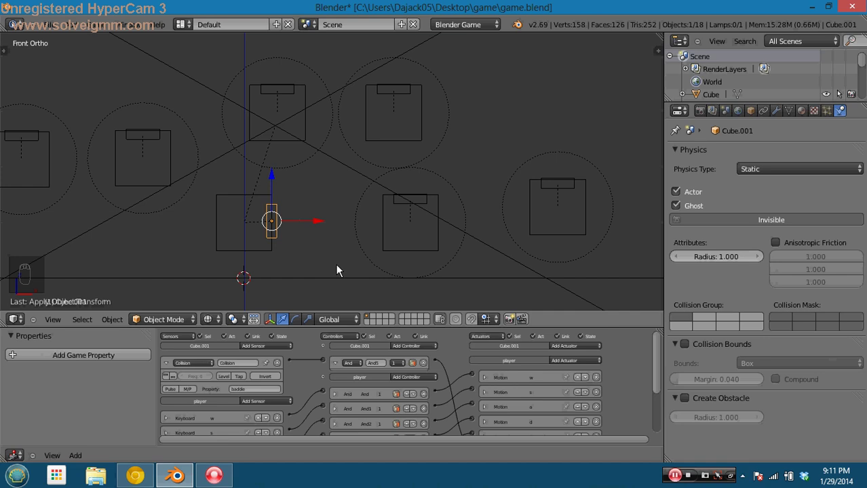
{"action": "key", "text": "p"}
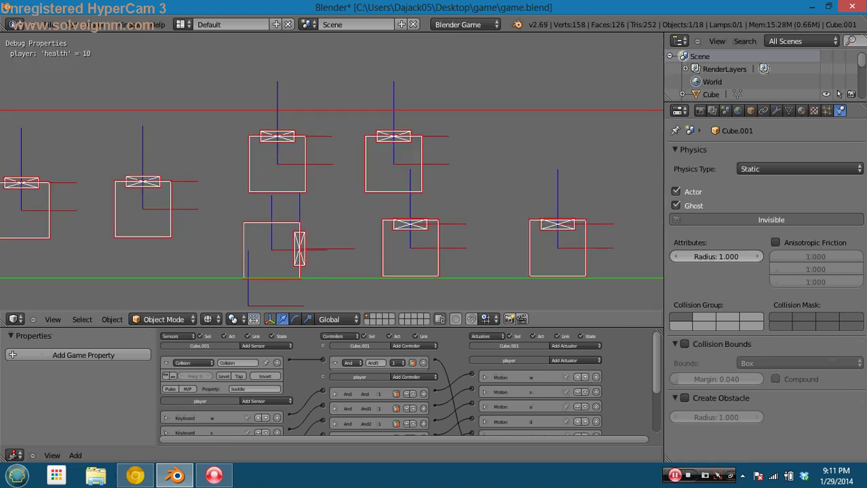
{"action": "key", "text": "d"}
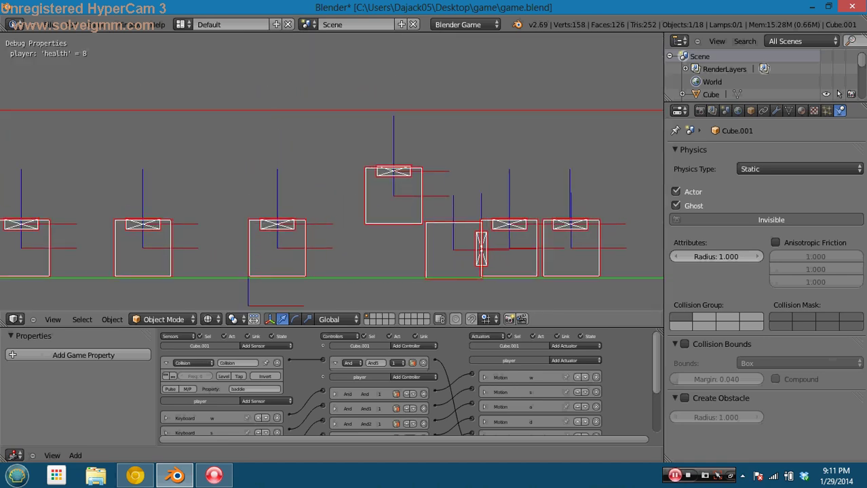
{"action": "key", "text": "d"}
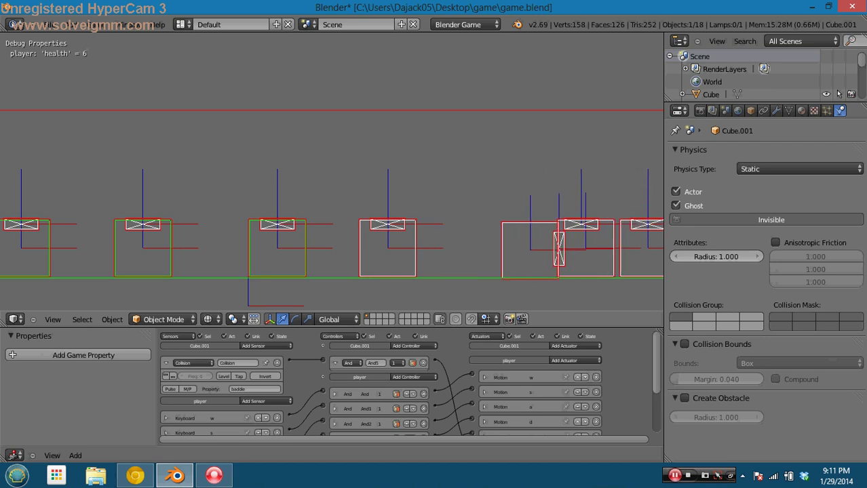
{"action": "key", "text": "Escape"}
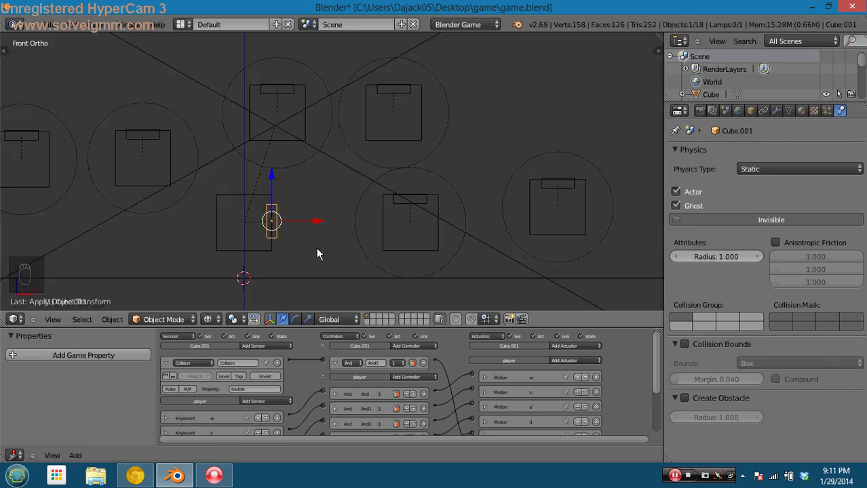
Duplicate the side trigger block along the X axis and place the copy on the player's left edge
{"action": "key", "text": "shift+d"}
{"action": "key", "text": "x"}
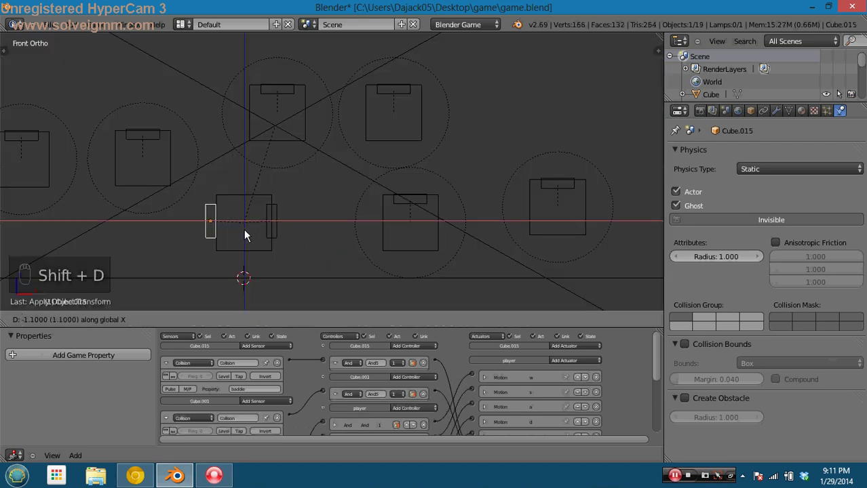
{"action": "left_click", "coordinate": [245, 229]}
Test the game with trigger blocks on both sides by moving the player left and right into the enemies
{"action": "key", "text": "p"}
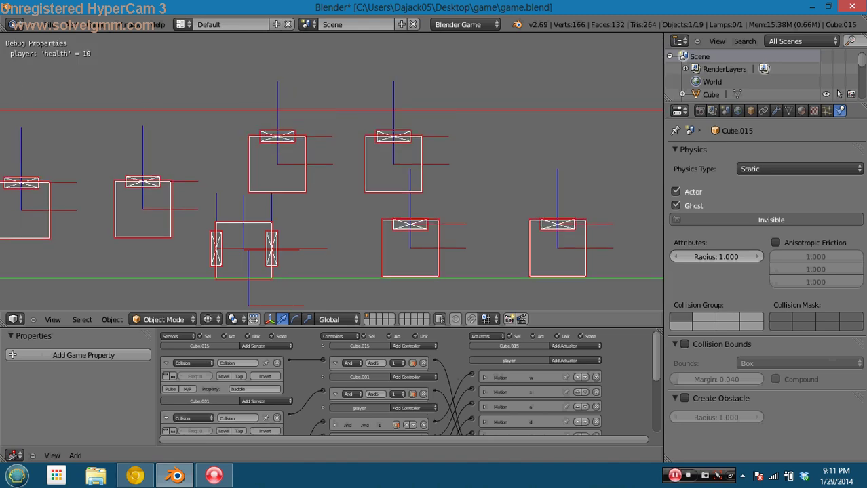
{"action": "key", "text": "a"}
{"action": "key", "text": "d"}
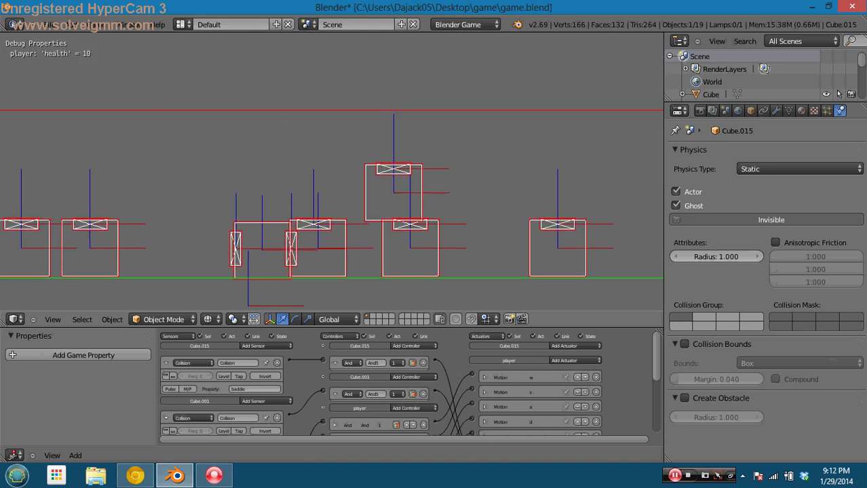
{"action": "key", "text": "a"}
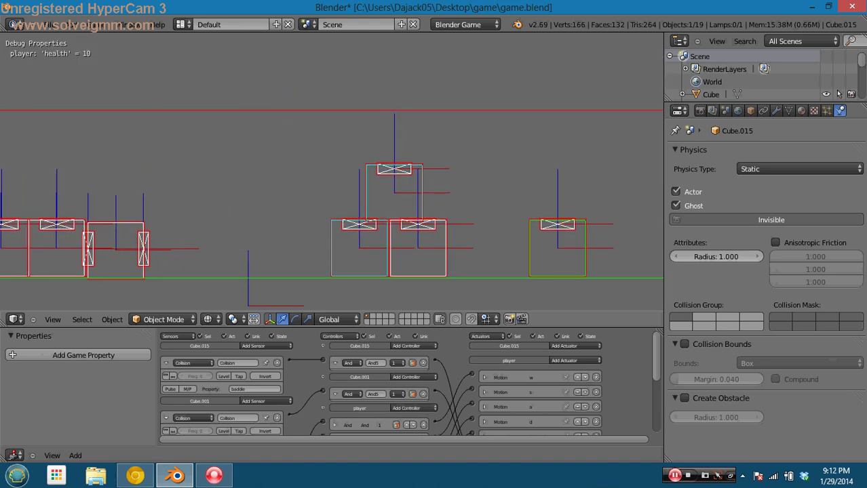
{"action": "key", "text": "d"}
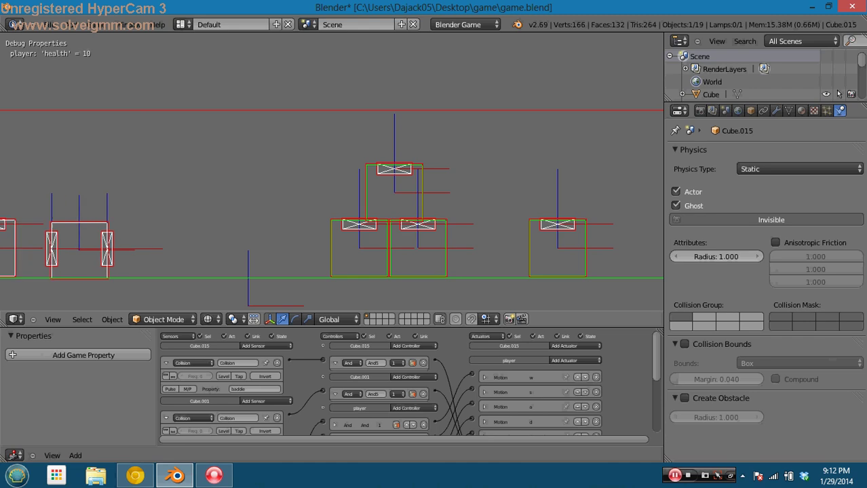
{"action": "key", "text": "d"}
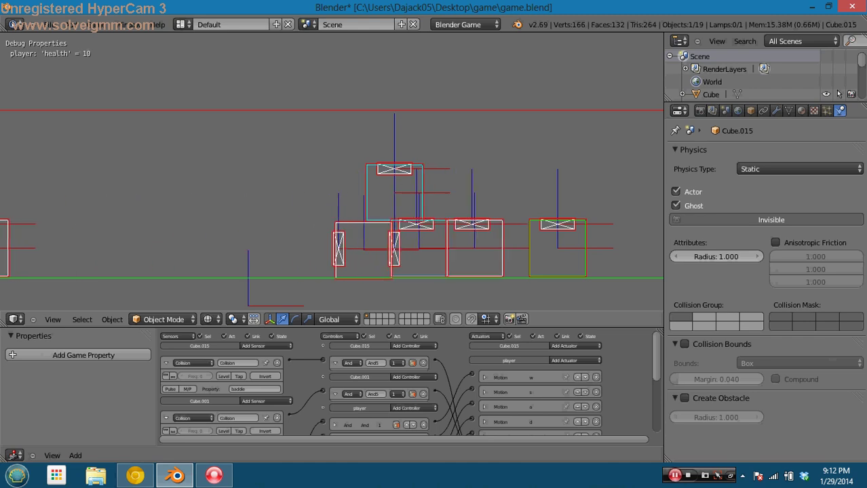
{"action": "key", "text": "d"}
{"action": "key", "text": "Escape"}
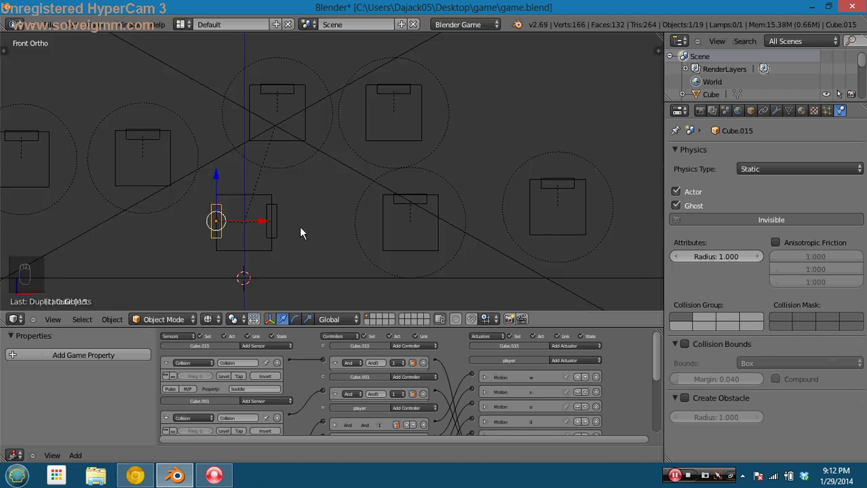
Delete the two thin collision boxes on either side of the player cube
{"action": "right_click", "coordinate": [230, 215], "text": "shift"}
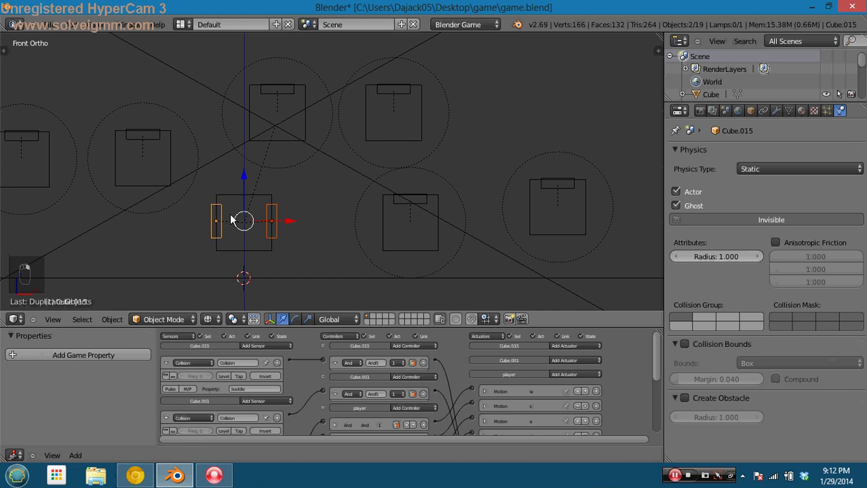
{"action": "key", "text": "Delete"}
{"action": "left_click", "coordinate": [230, 216]}
Add a new cube mesh and move it up so it is centred on the player
{"action": "right_click", "coordinate": [226, 219]}
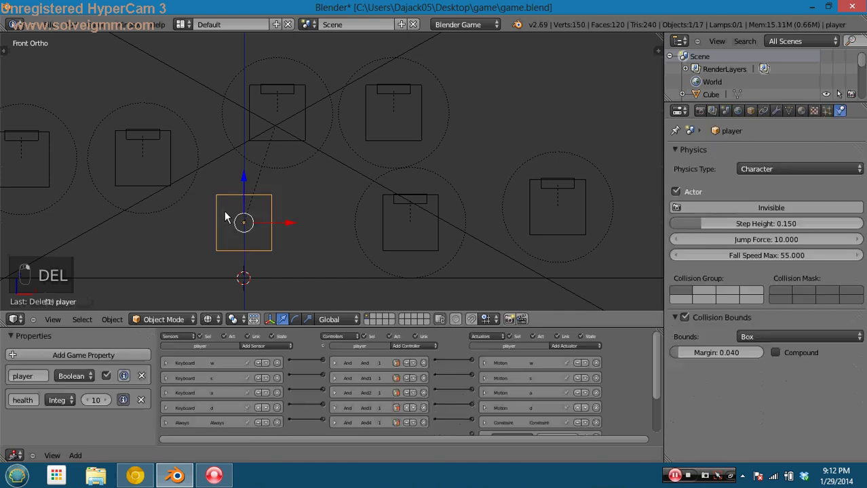
{"action": "key", "text": "a"}
{"action": "key", "text": "shift+a"}
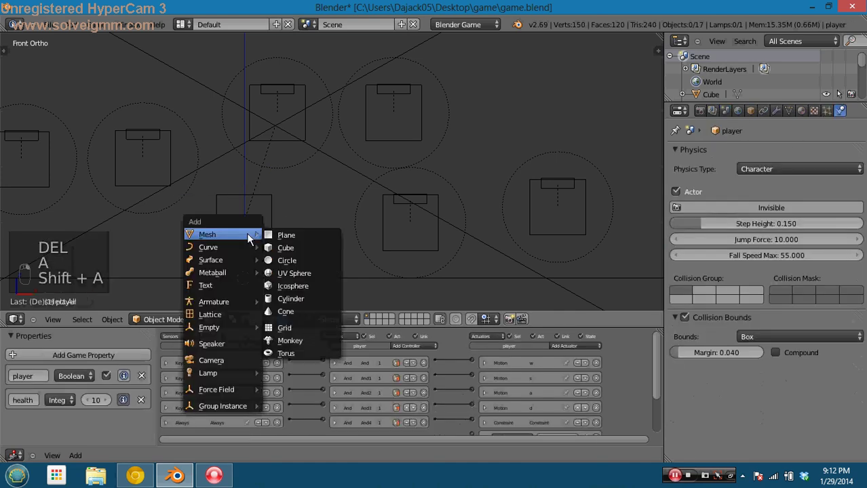
{"action": "left_click", "coordinate": [285, 247]}
{"action": "key", "text": "g"}
{"action": "left_click", "coordinate": [281, 232]}
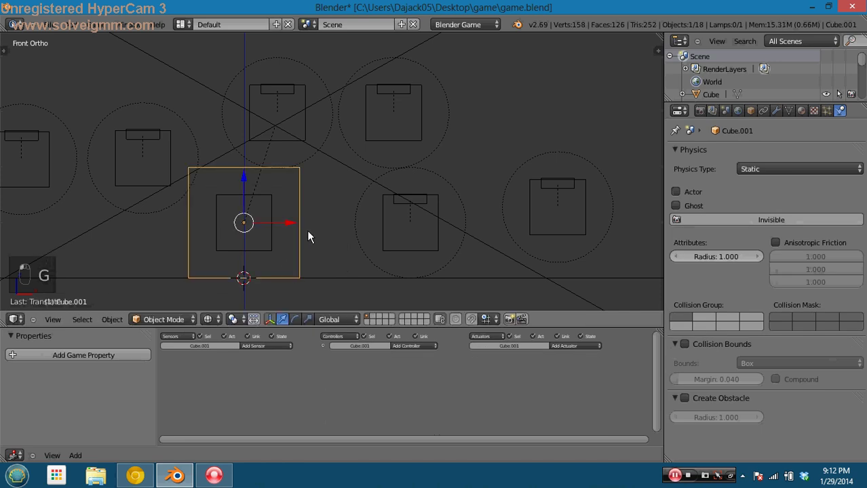
Scale the new cube down until it is slightly larger than the player cube
{"action": "key", "text": "s"}
{"action": "left_click", "coordinate": [300, 221]}
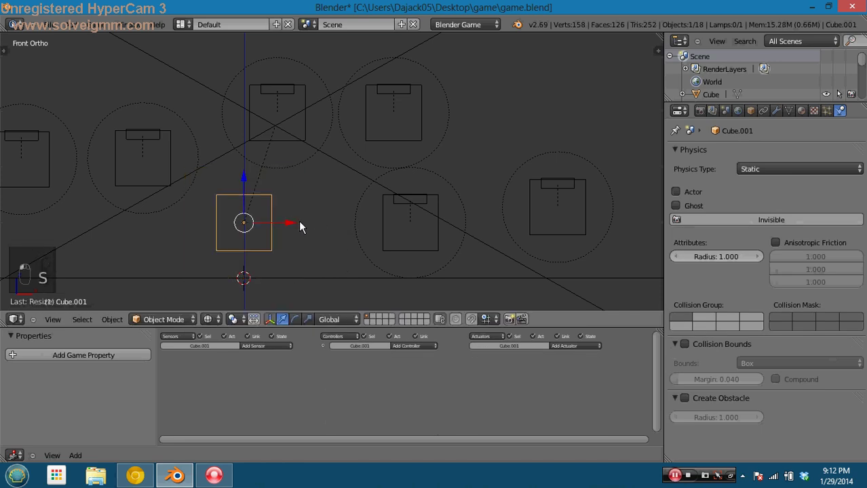
{"action": "key", "text": "s"}
{"action": "left_click", "coordinate": [302, 225]}
{"action": "scroll", "coordinate": [300, 225], "scroll_direction": "up", "scroll_amount": 3}
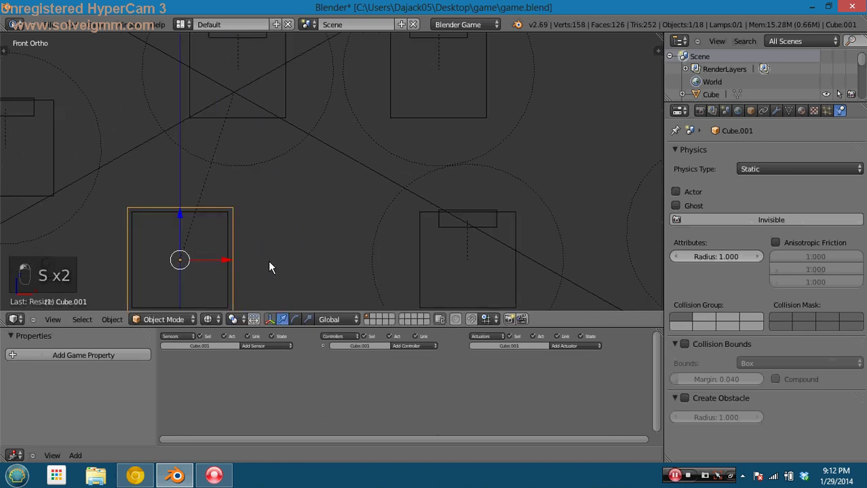
Enter Edit Mode on the new cube and box-select its four bottom vertices
{"action": "middle_click_drag", "start_coordinate": [268, 260], "coordinate": [356, 189], "text": "shift"}
{"action": "scroll", "coordinate": [356, 189], "scroll_direction": "up", "scroll_amount": 3}
{"action": "key", "text": "Tab"}
{"action": "middle_click_drag", "start_coordinate": [182, 283], "coordinate": [218, 248], "text": "shift"}
{"action": "right_click", "coordinate": [170, 248]}
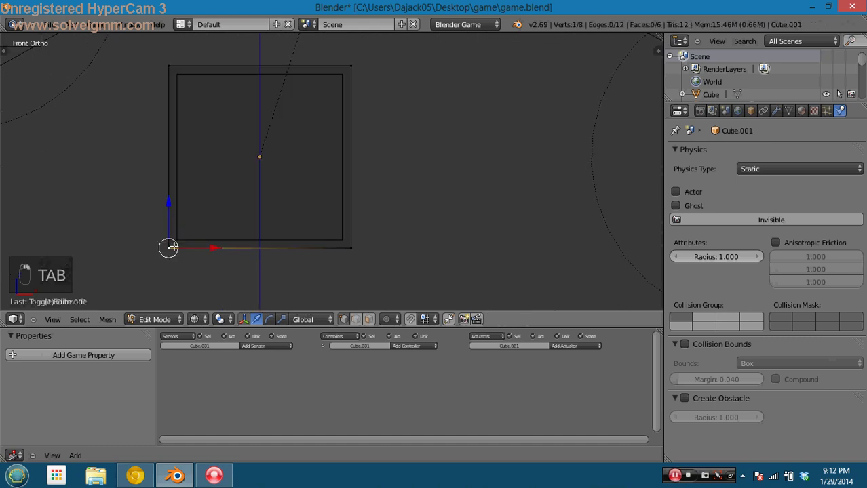
{"action": "key", "text": "b"}
{"action": "key", "text": "b"}
{"action": "left_click_drag", "start_coordinate": [133, 232], "coordinate": [368, 277]}
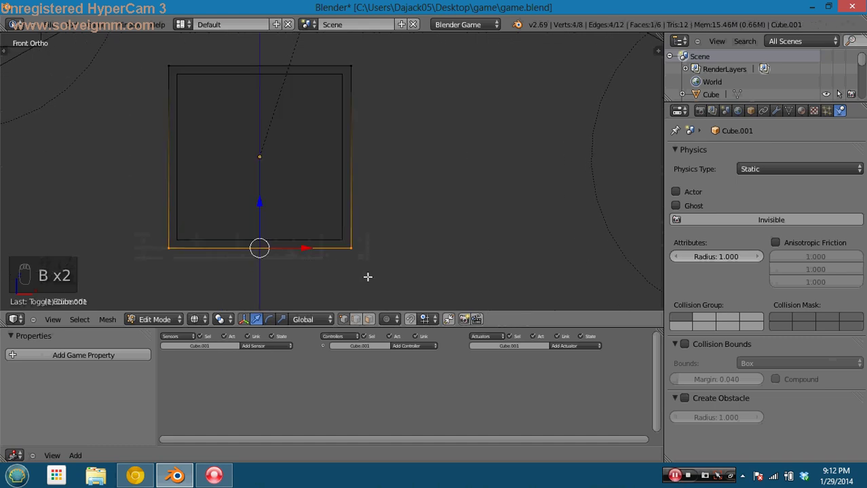
Switch to face selection, delete the new cube's front, back and bottom faces, and return to Object Mode
{"action": "right_click", "coordinate": [260, 159]}
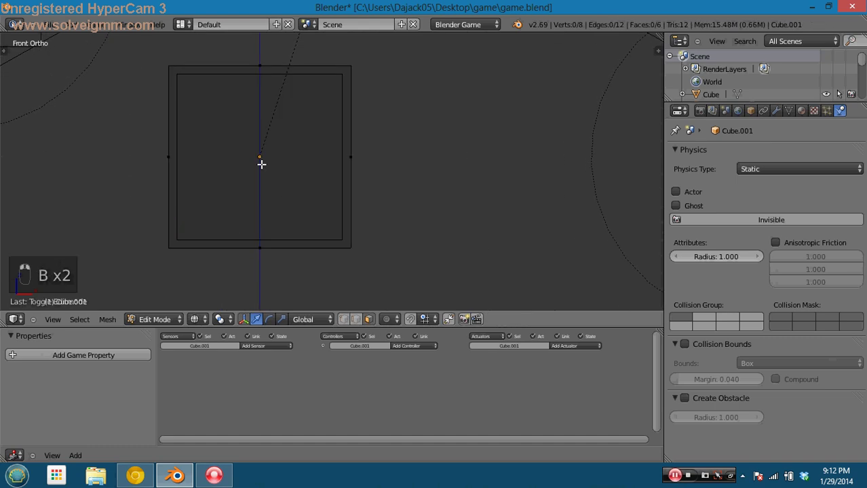
{"action": "key", "text": "z"}
{"action": "key", "text": "z"}
{"action": "key", "text": "z"}
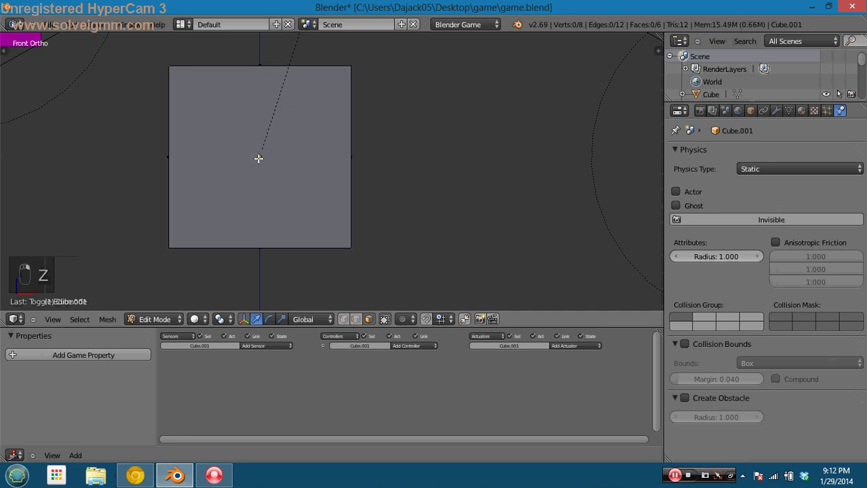
{"action": "key", "text": "b"}
{"action": "left_click_drag", "start_coordinate": [251, 148], "coordinate": [289, 180]}
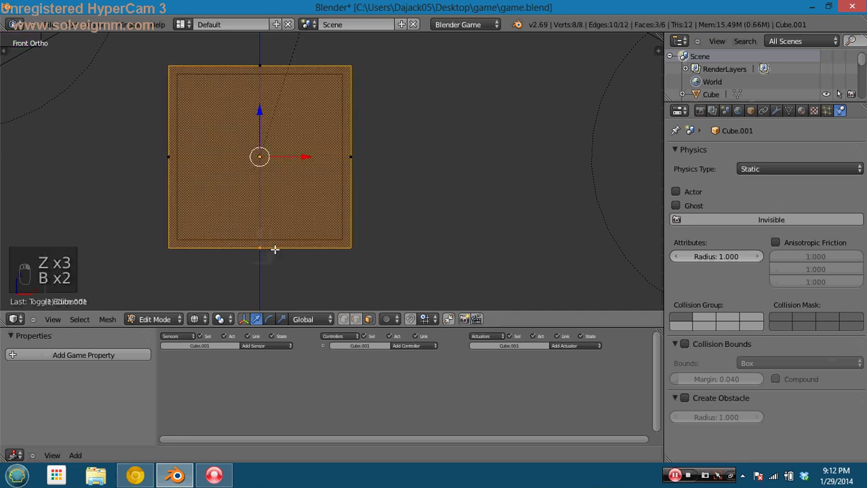
{"action": "key", "text": "Delete"}
{"action": "left_click", "coordinate": [279, 273]}
{"action": "scroll", "coordinate": [315, 186], "scroll_direction": "down", "scroll_amount": 2}
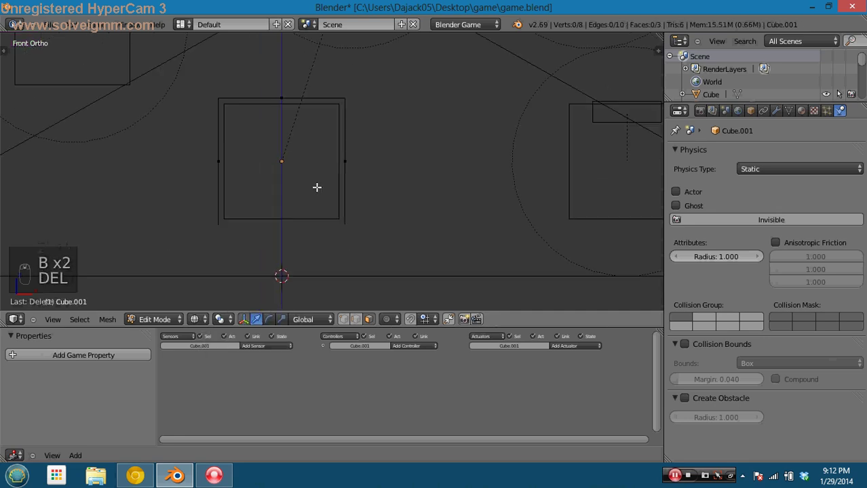
{"action": "key", "text": "z"}
{"action": "mouse_move", "coordinate": [315, 186]}
{"action": "middle_mouse_down"}
{"action": "mouse_move", "coordinate": [294, 178]}
{"action": "mouse_move", "coordinate": [286, 185]}
{"action": "mouse_move", "coordinate": [306, 181]}
{"action": "middle_mouse_up"}
{"action": "key", "text": "Tab"}
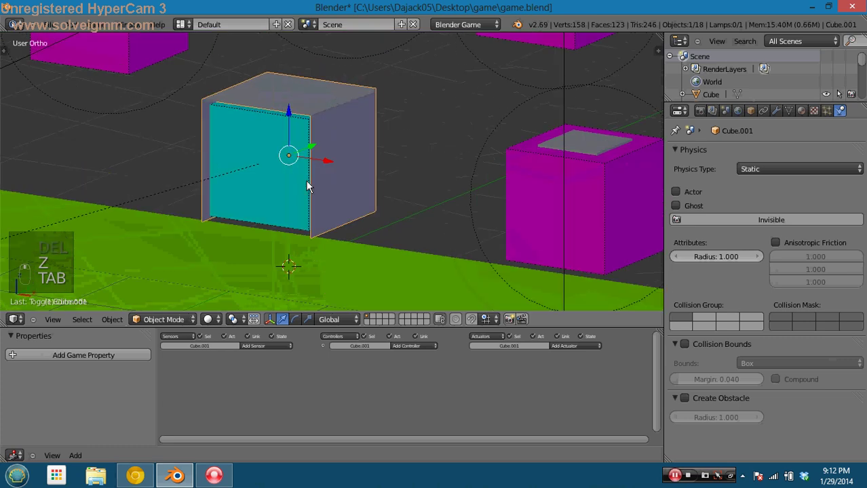
Show the scene in textured shading and test-run the game with the open cube around the player
{"action": "key", "text": "KP_1"}
{"action": "key", "text": "z"}
{"action": "scroll", "coordinate": [303, 180], "scroll_direction": "down", "scroll_amount": 2}
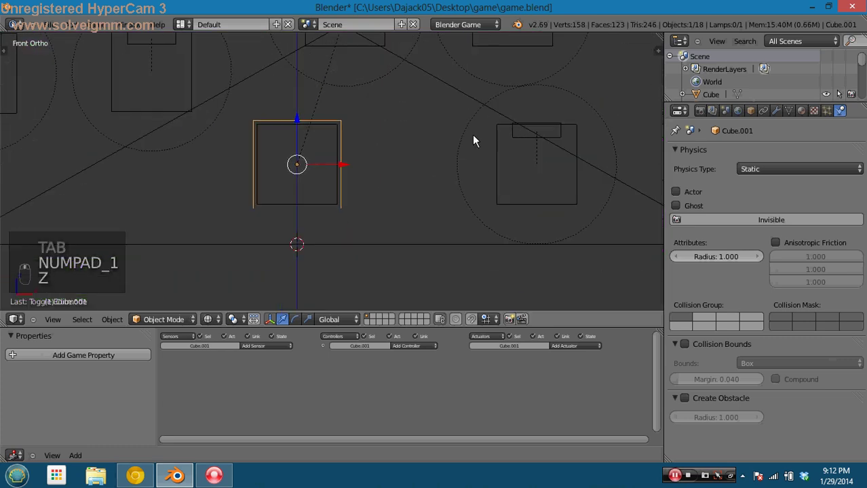
{"action": "key", "text": "z"}
{"action": "key", "text": "alt+z"}
{"action": "middle_click_drag", "start_coordinate": [340, 159], "coordinate": [337, 167]}
{"action": "scroll", "coordinate": [337, 167], "scroll_direction": "down", "scroll_amount": 3}
{"action": "key", "text": "p"}
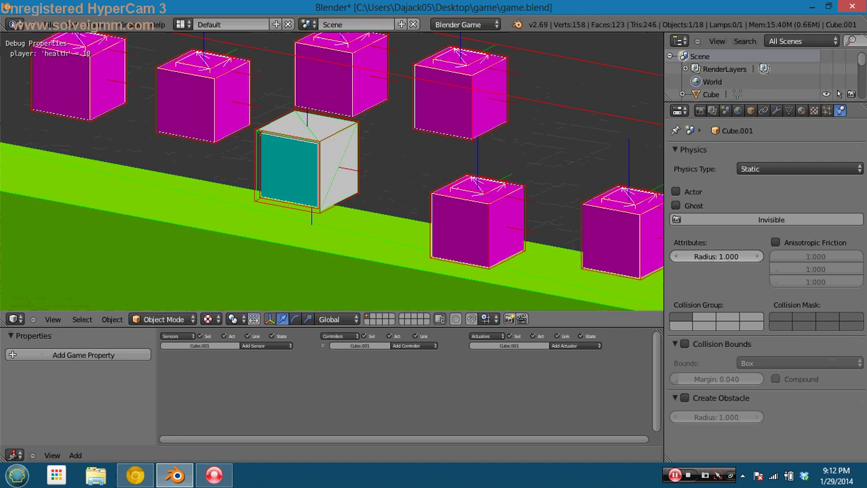
{"action": "key", "text": "Escape"}
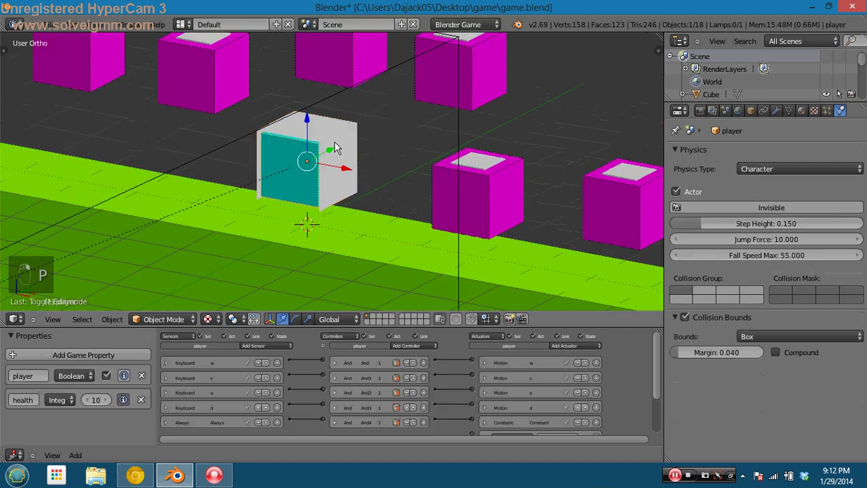
Enable collision bounds for the open cube and set the bounds type to Convex Hull
{"action": "key", "text": "z"}
{"action": "right_click", "coordinate": [336, 139]}
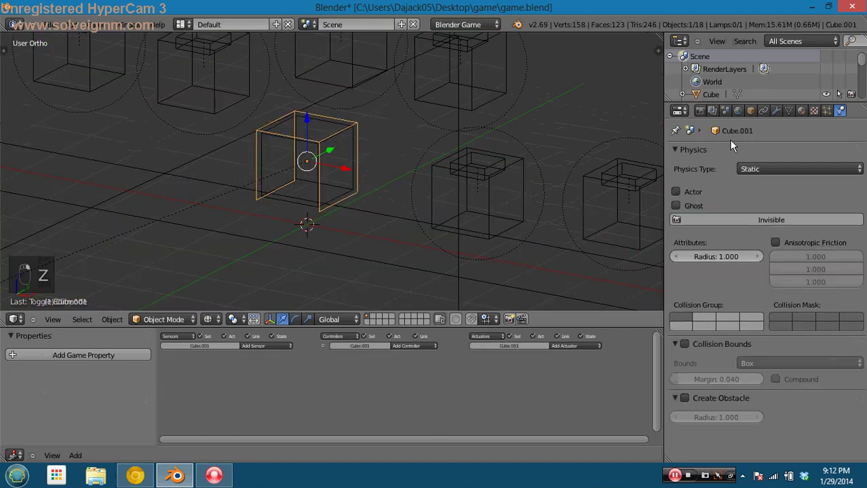
{"action": "left_click", "coordinate": [685, 344]}
{"action": "left_click", "coordinate": [771, 363]}
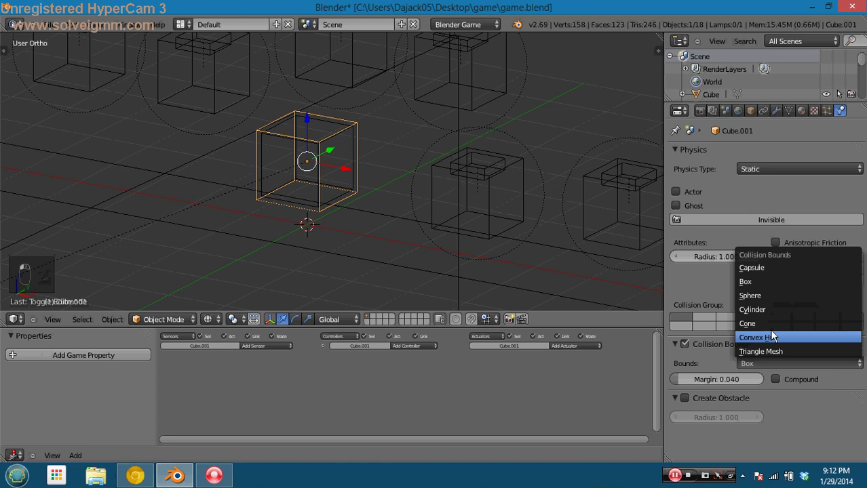
{"action": "left_click", "coordinate": [770, 331]}
Test-run the game with the Convex Hull bounds in wireframe and in textured shading
{"action": "key", "text": "p"}
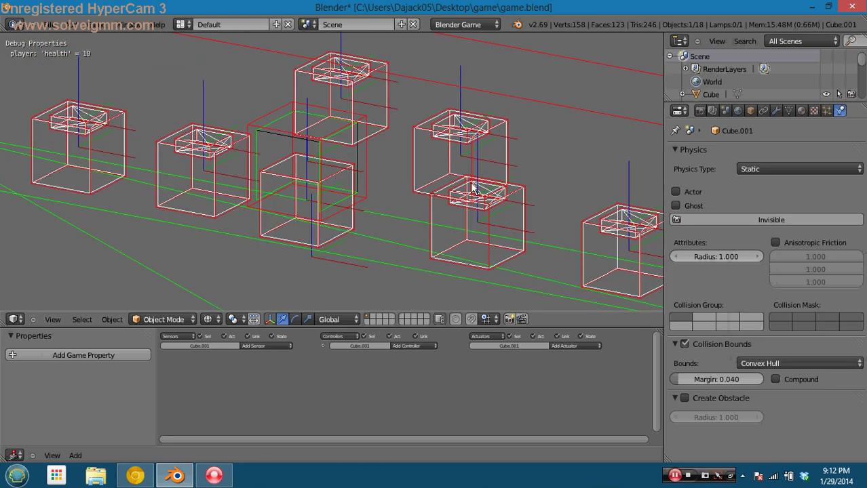
{"action": "key", "text": "Escape"}
{"action": "key", "text": "z"}
{"action": "key", "text": "alt+z"}
{"action": "key", "text": "p"}
{"action": "key", "text": "Escape"}
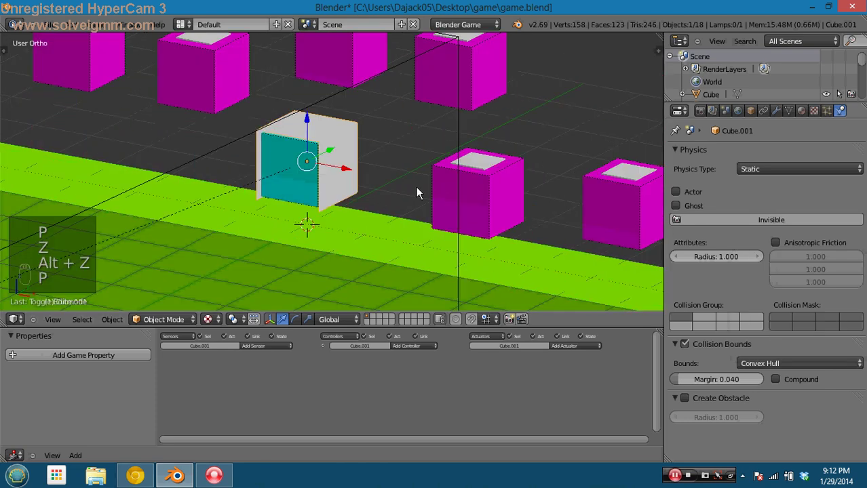
Change the open cube's collision bounds to Triangle Mesh and test-run the game
{"action": "key", "text": "z"}
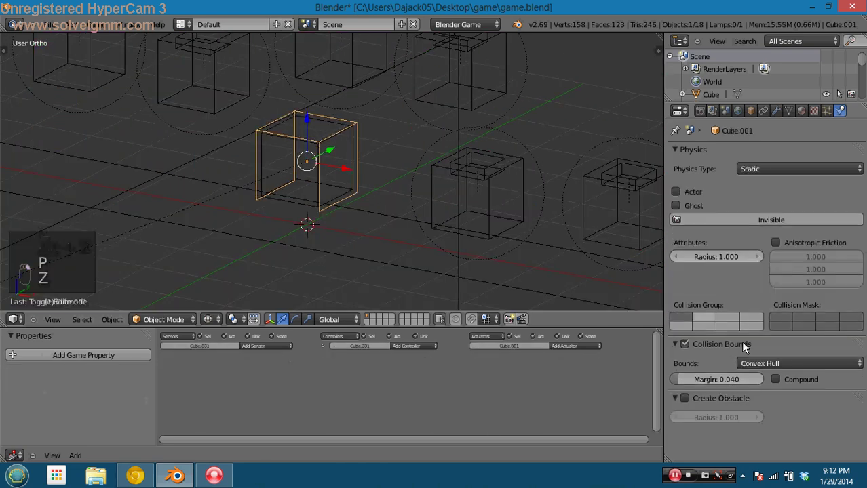
{"action": "left_click", "coordinate": [745, 363]}
{"action": "left_click", "coordinate": [761, 351]}
{"action": "key", "text": "z"}
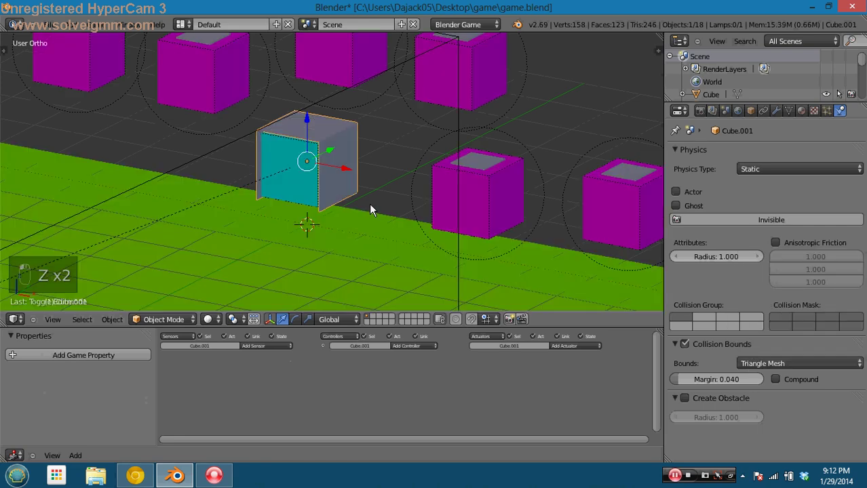
{"action": "key", "text": "alt+z"}
{"action": "key", "text": "p"}
{"action": "key", "text": "Escape"}
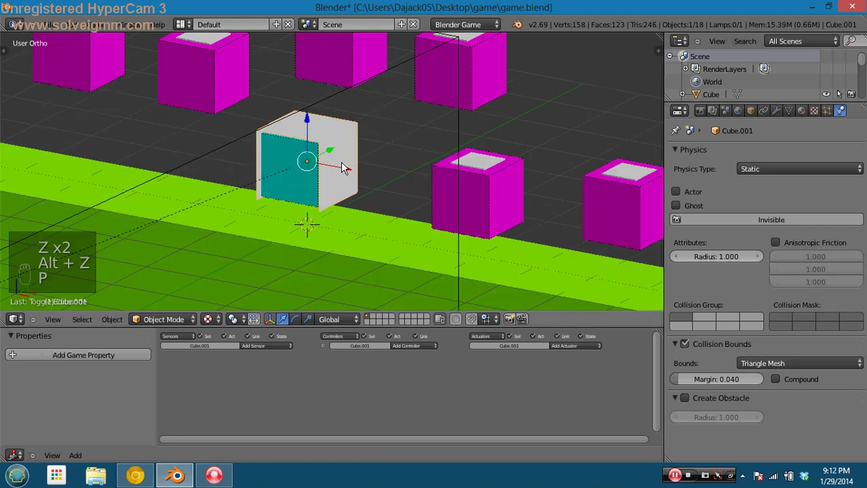
Turn on Ghost and Actor in the open cube's physics settings and test-run the game
{"action": "left_click", "coordinate": [676, 205]}
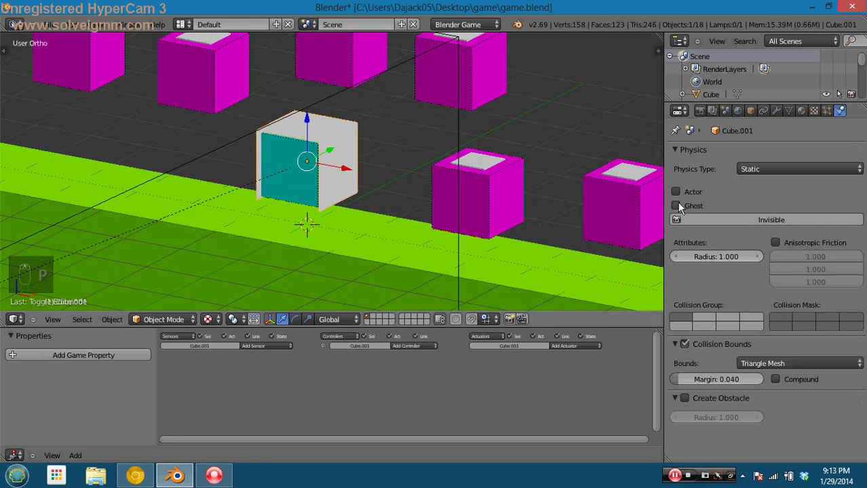
{"action": "left_click", "coordinate": [677, 192]}
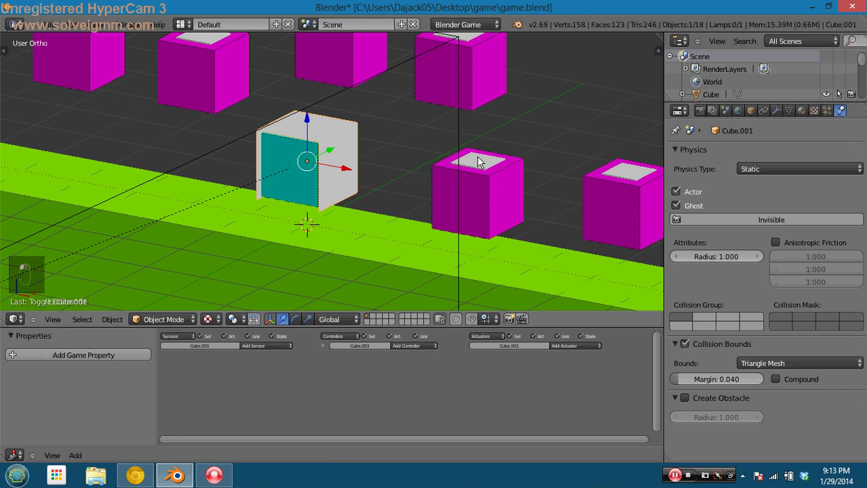
{"action": "key", "text": "p"}
{"action": "key", "text": "Escape"}
Parent the open cube to the player using the Object option
{"action": "key", "text": "KP_1"}
{"action": "key", "text": "z"}
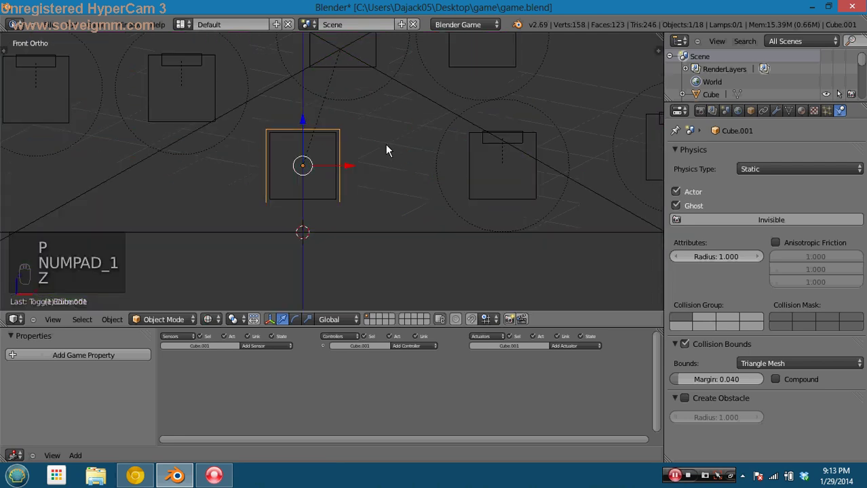
{"action": "right_click", "coordinate": [336, 128], "text": "shift"}
{"action": "right_click", "coordinate": [333, 143], "text": "shift"}
{"action": "key", "text": "ctrl+p"}
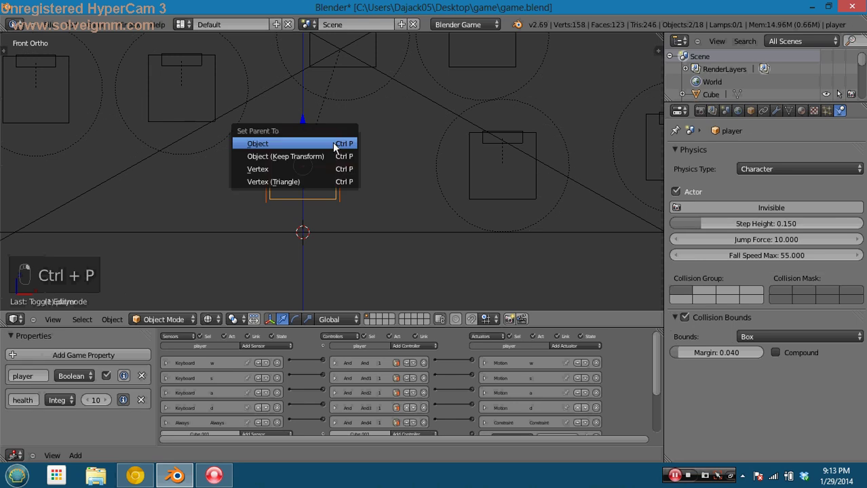
{"action": "left_click", "coordinate": [333, 143]}
Add a Collision sensor to the open cube that reacts to the property "baddie"
{"action": "right_click", "coordinate": [338, 138]}
{"action": "left_click", "coordinate": [263, 345]}
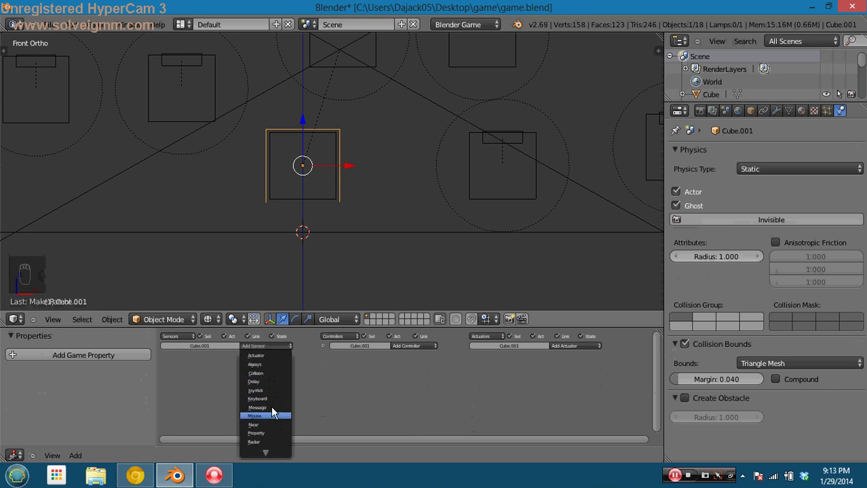
{"action": "left_click", "coordinate": [269, 374]}
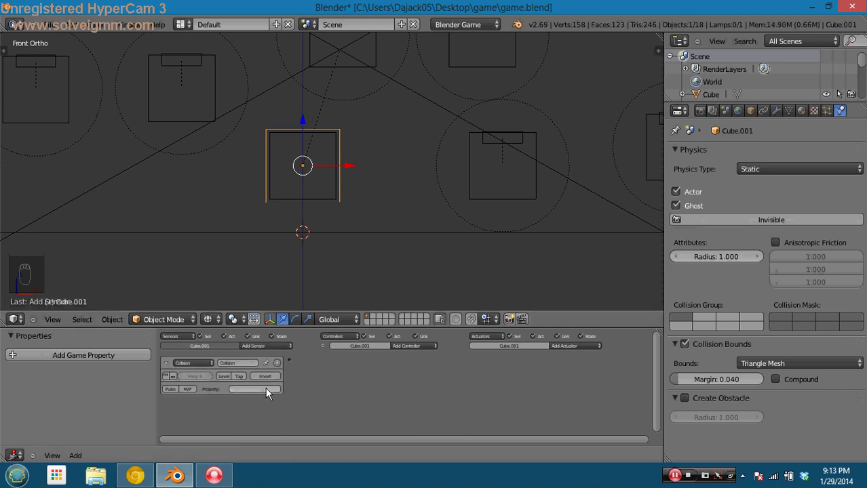
{"action": "type", "text": "baddie"}
Add an And controller to the open cube and link it to the player's Property actuator that adds -1 to health
{"action": "left_click", "coordinate": [563, 346]}
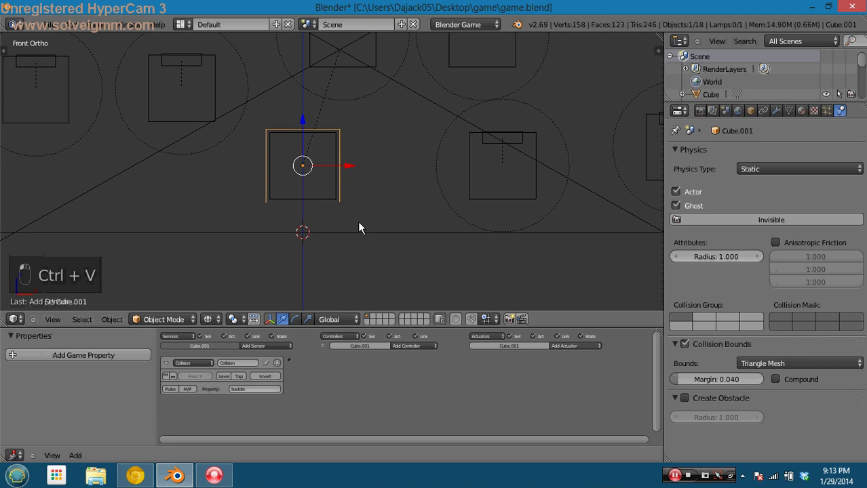
{"action": "right_click", "coordinate": [316, 213], "text": "shift"}
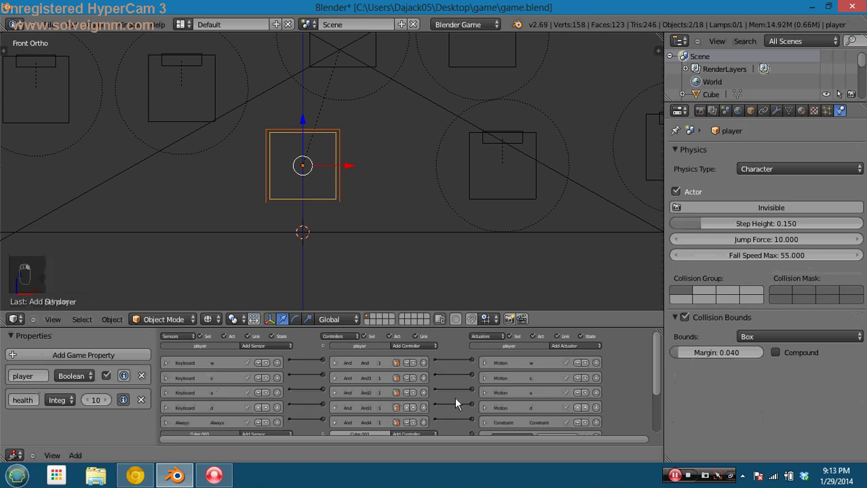
{"action": "scroll", "coordinate": [441, 380], "scroll_direction": "down", "scroll_amount": 4}
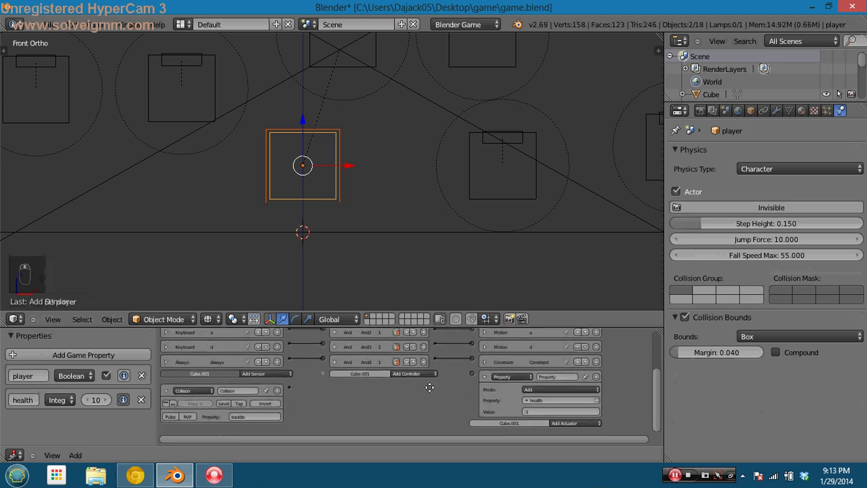
{"action": "left_click", "coordinate": [429, 374]}
{"action": "left_click", "coordinate": [428, 382]}
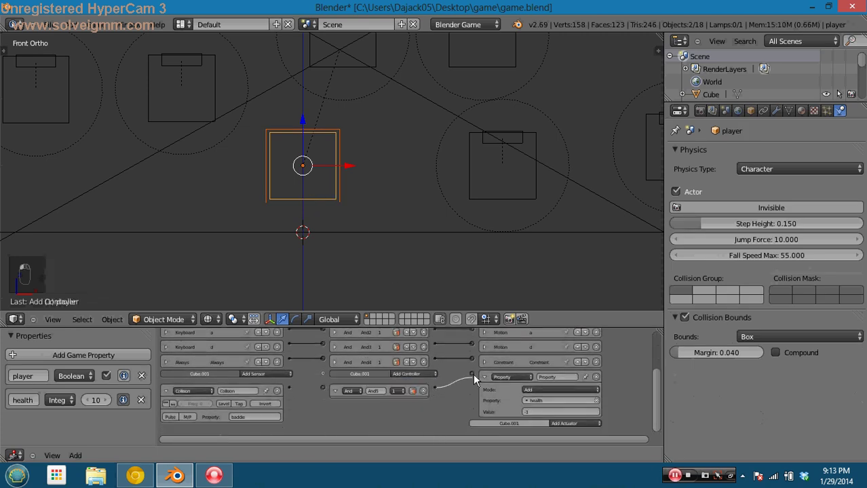
{"action": "left_click_drag", "start_coordinate": [473, 374], "coordinate": [473, 374]}
Delete the enemy cube just above the player and test-run the game
{"action": "scroll", "coordinate": [327, 250], "scroll_direction": "down", "scroll_amount": 4}
{"action": "right_click", "coordinate": [329, 147]}
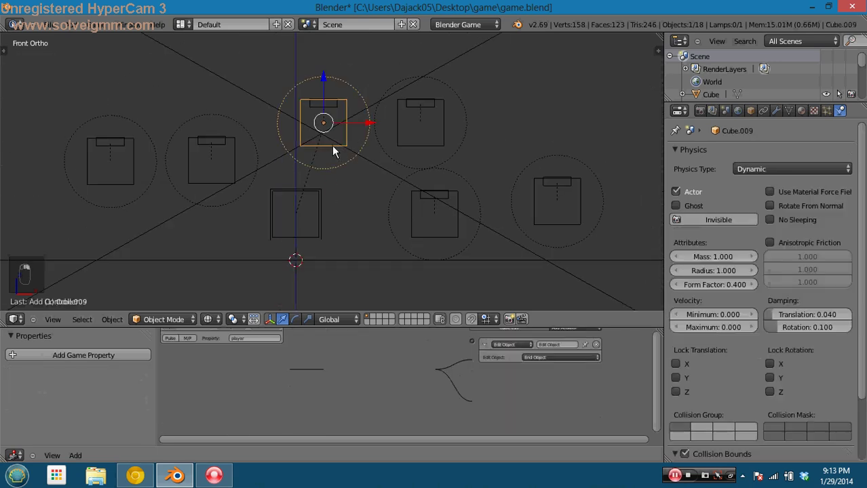
{"action": "key", "text": "Delete"}
{"action": "key", "text": "p"}
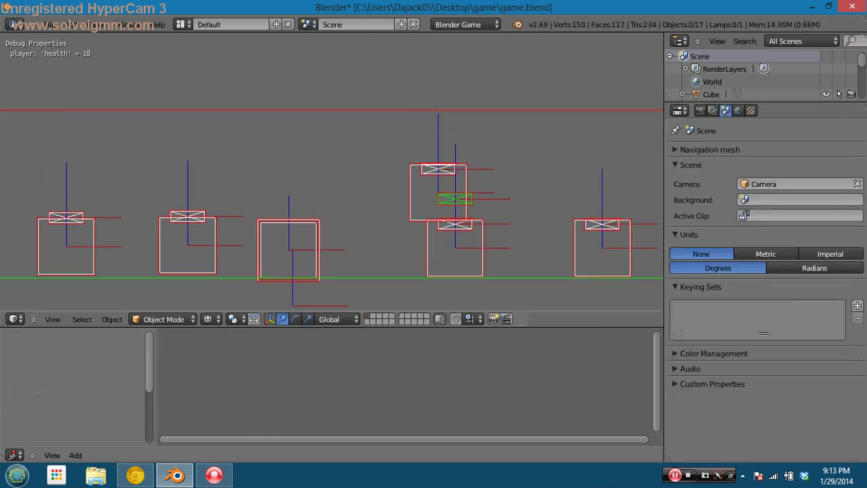
Test the player's side and jumping contact with the baddie cubes in the running game, and end the game
{"action": "key", "text": "Right"}
{"action": "key", "text": "Left"}
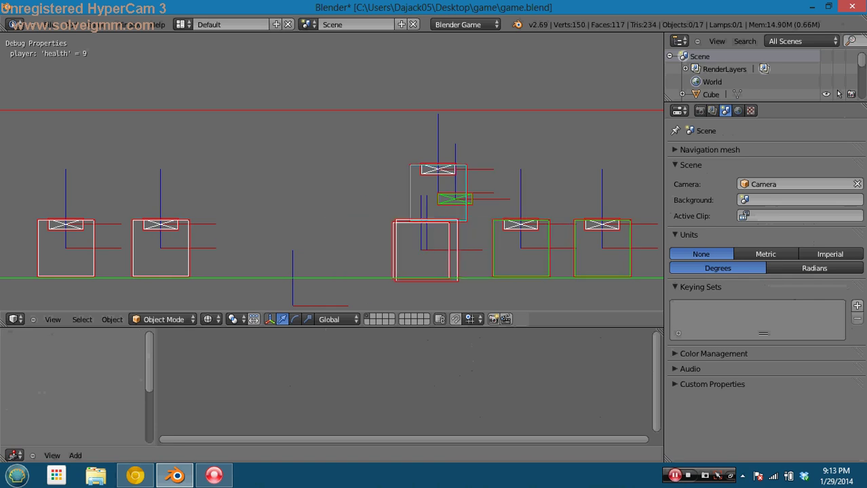
{"action": "key", "text": "Right"}
{"action": "key", "text": "Left"}
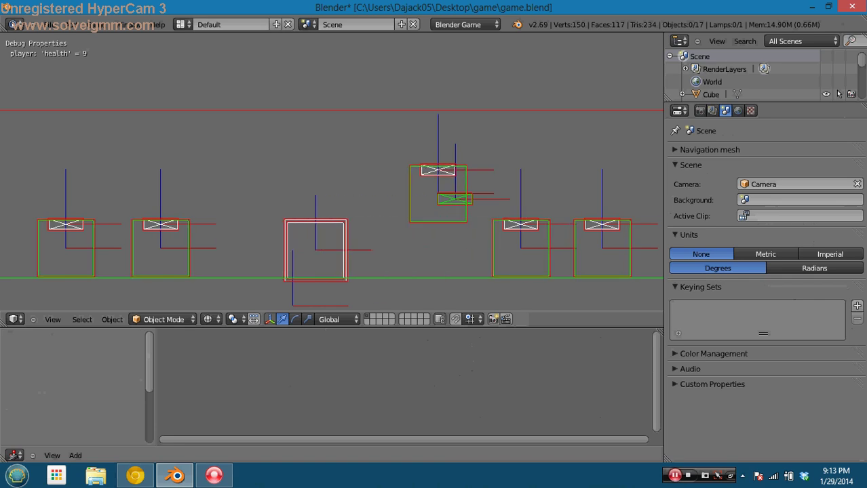
{"action": "key", "text": "Left"}
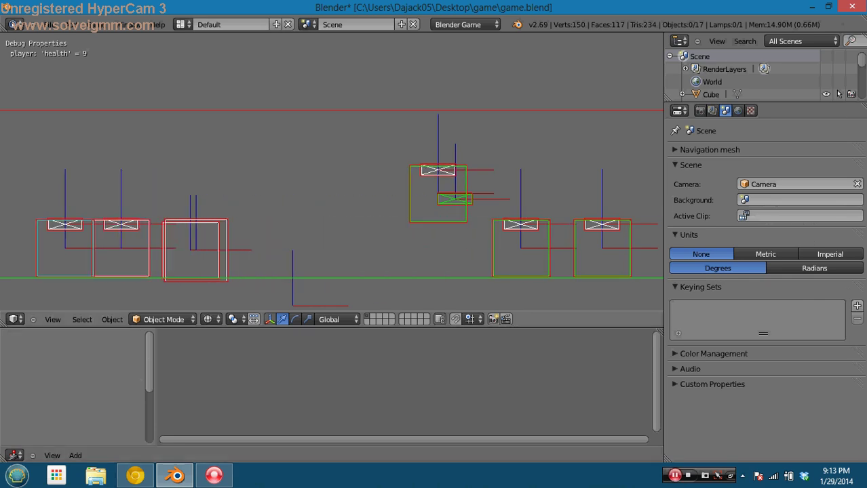
{"action": "key", "text": "Right"}
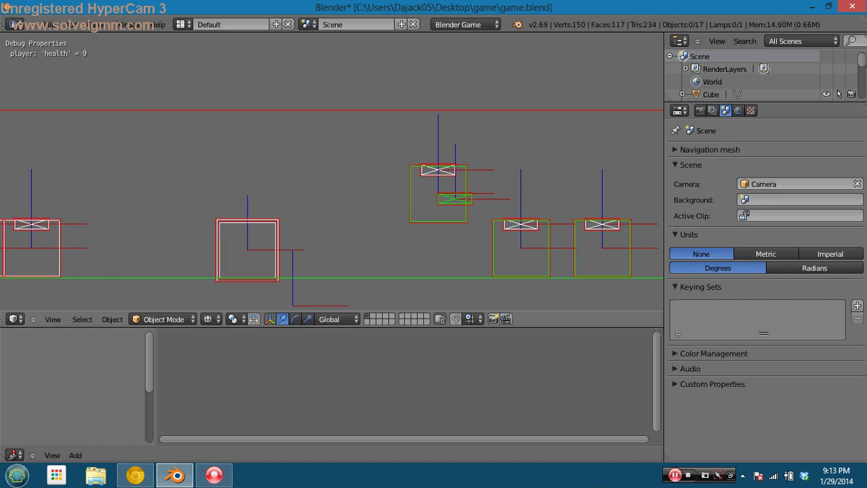
{"action": "key", "text": "Left"}
{"action": "key", "text": "Right"}
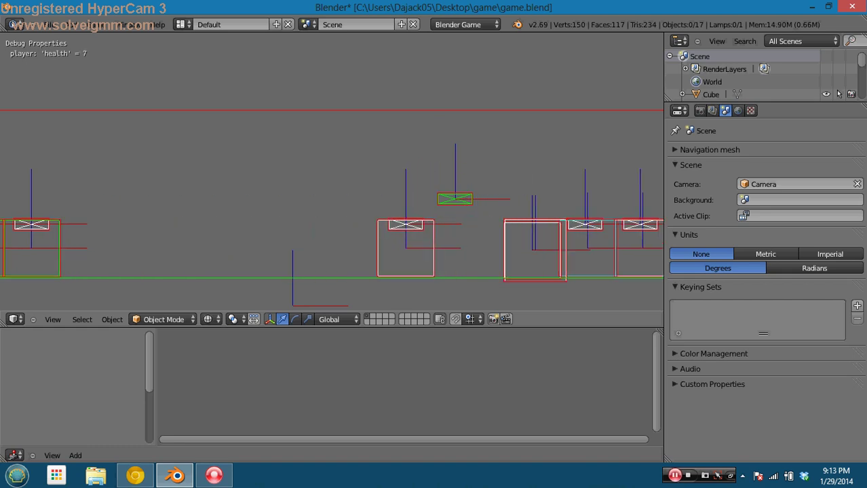
{"action": "key", "text": "Left"}
{"action": "key", "text": "Right"}
{"action": "key", "text": "Left"}
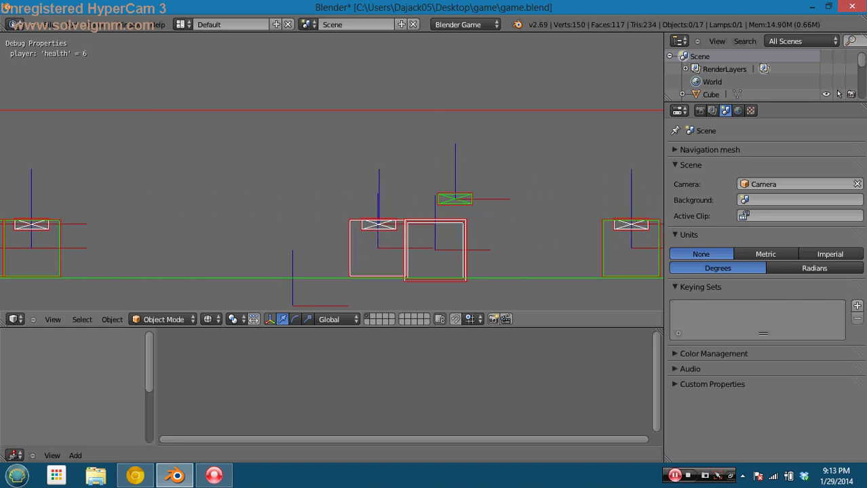
{"action": "key", "text": "Right"}
{"action": "key", "text": "Up"}
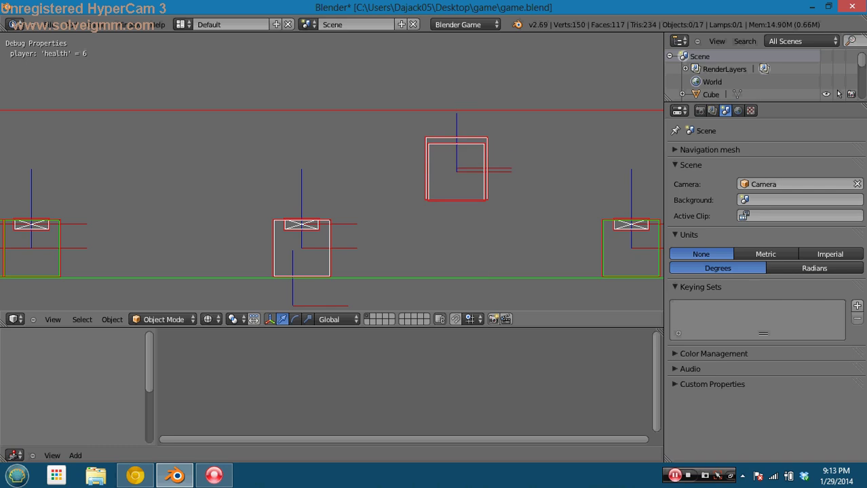
{"action": "key", "text": "Left"}
{"action": "key", "text": "Left"}
{"action": "key", "text": "Right"}
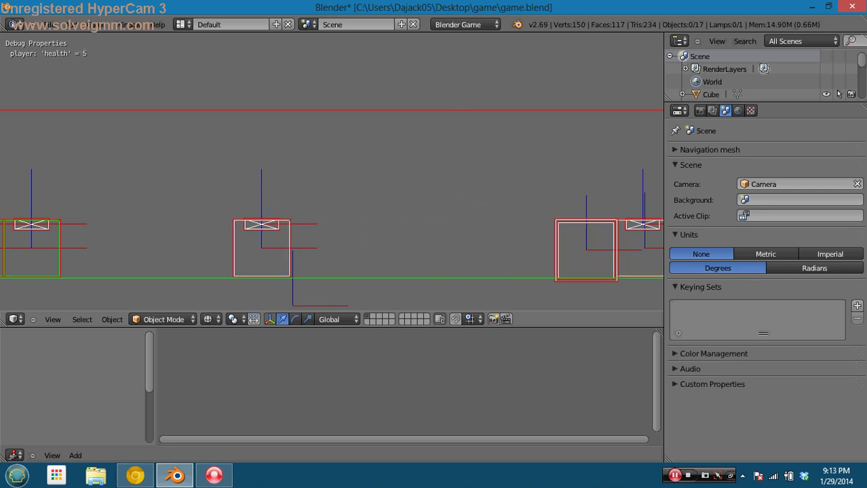
{"action": "key", "text": "Escape"}
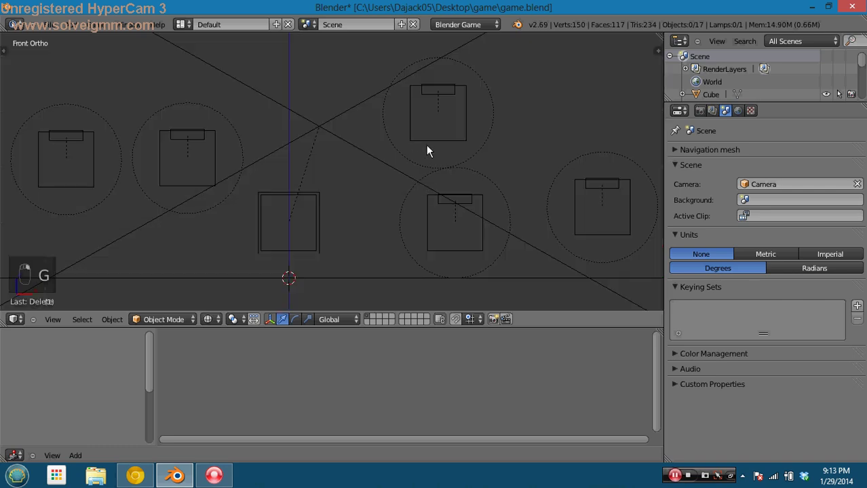
Move the enemy cube on the player's right closer, so it sits just beside the open cube
{"action": "right_click", "coordinate": [427, 146]}
{"action": "key", "text": "g"}
{"action": "right_click", "coordinate": [433, 107]}
{"action": "right_click", "coordinate": [428, 243]}
{"action": "key", "text": "g"}
{"action": "right_click", "coordinate": [426, 236]}
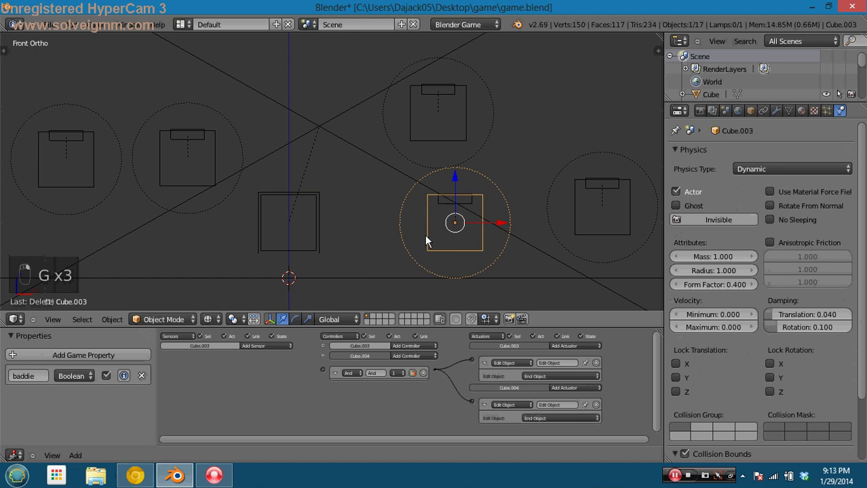
{"action": "key", "text": "g"}
{"action": "left_click", "coordinate": [353, 231]}
Delete the stray small ghost box left behind where the moved enemy cube stood
{"action": "right_click", "coordinate": [441, 200]}
{"action": "key", "text": "Delete"}
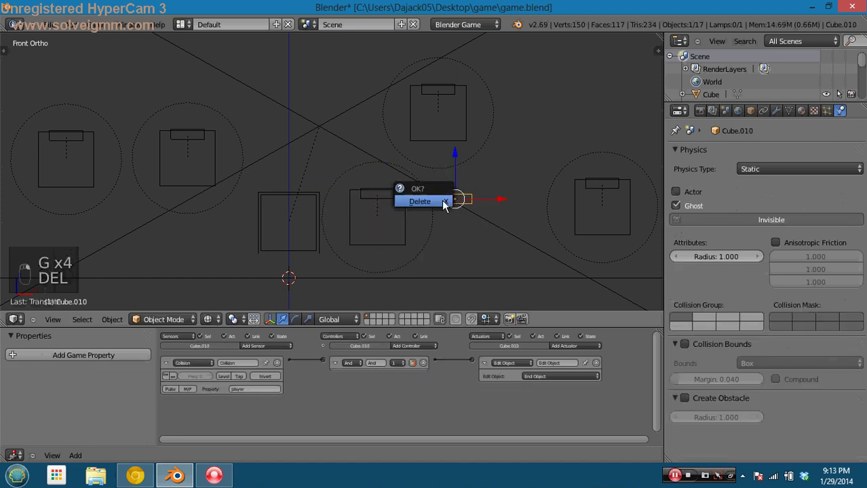
{"action": "left_click", "coordinate": [442, 201]}
Check which enemy has the "baddie" property and delete the four other enemy cubes with their top boxes
{"action": "right_click", "coordinate": [404, 209]}
{"action": "right_click", "coordinate": [225, 168]}
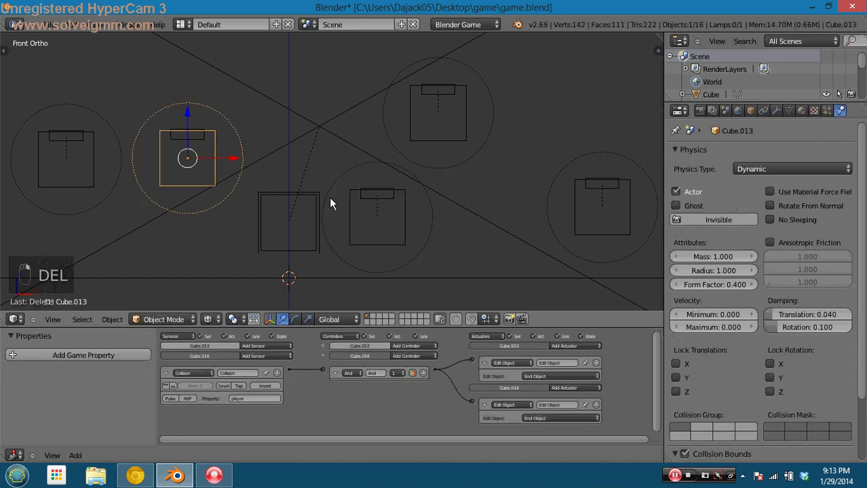
{"action": "right_click", "coordinate": [355, 204]}
{"action": "right_click", "coordinate": [343, 230]}
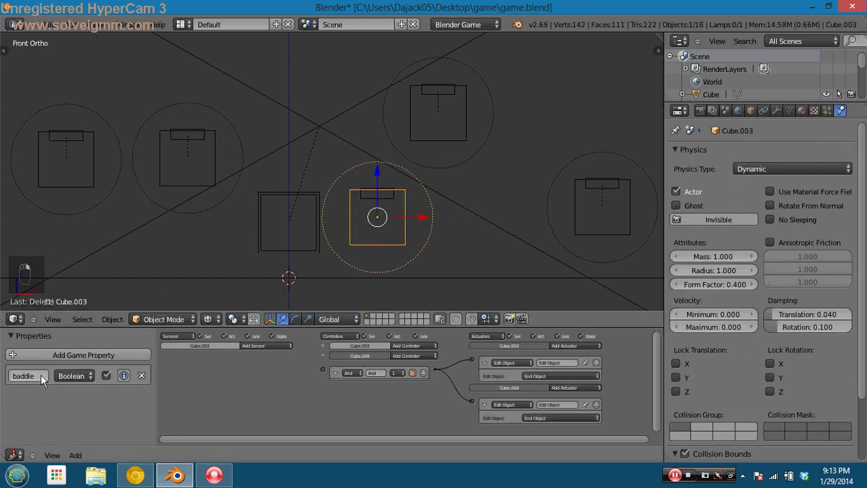
{"action": "scroll", "coordinate": [238, 136], "scroll_direction": "down", "scroll_amount": 3}
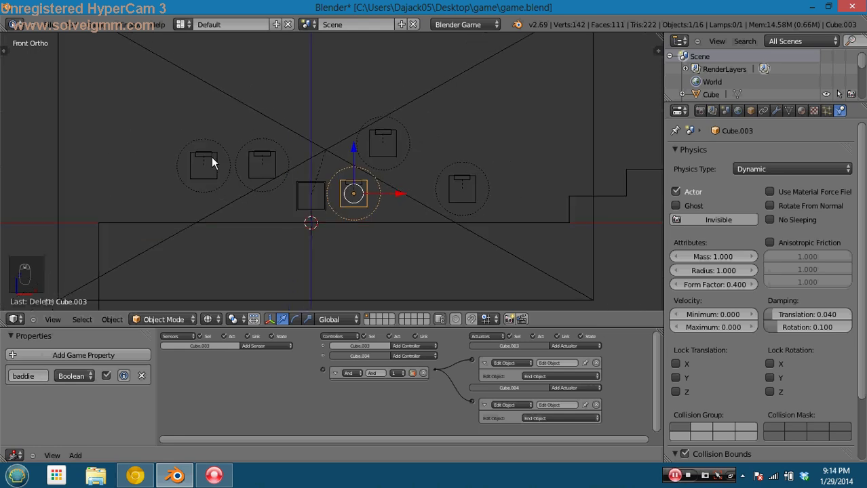
{"action": "right_click", "coordinate": [226, 169]}
{"action": "left_click_drag", "start_coordinate": [212, 145], "coordinate": [267, 175]}
{"action": "key", "text": "b"}
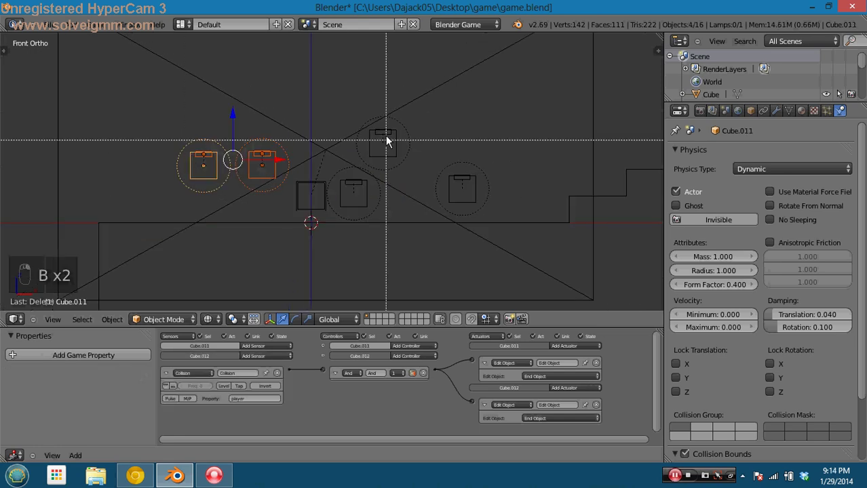
{"action": "left_click_drag", "start_coordinate": [380, 144], "coordinate": [424, 145]}
{"action": "key", "text": "Delete"}
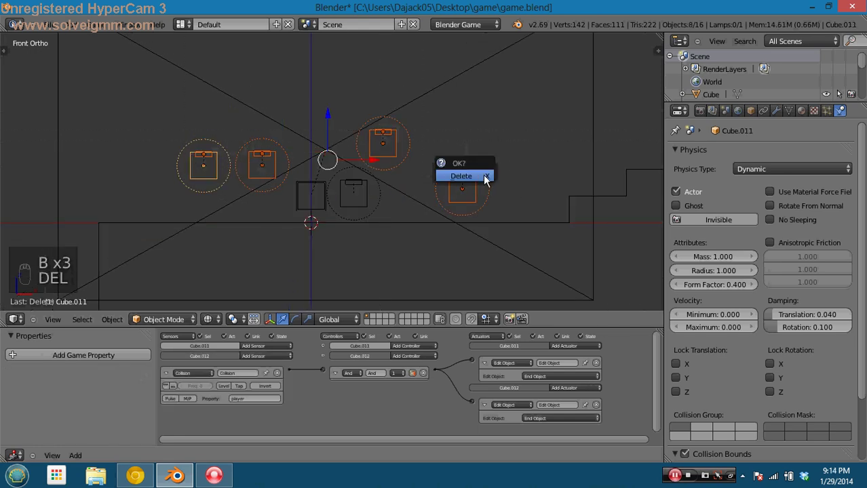
{"action": "left_click", "coordinate": [475, 177]}
Duplicate the remaining baddie cube with its top box four times, placing one copy right of the player and three left, one of them higher
{"action": "scroll", "coordinate": [321, 220], "scroll_direction": "up", "scroll_amount": 4}
{"action": "right_click", "coordinate": [348, 238]}
{"action": "scroll", "coordinate": [349, 241], "scroll_direction": "down", "scroll_amount": 3}
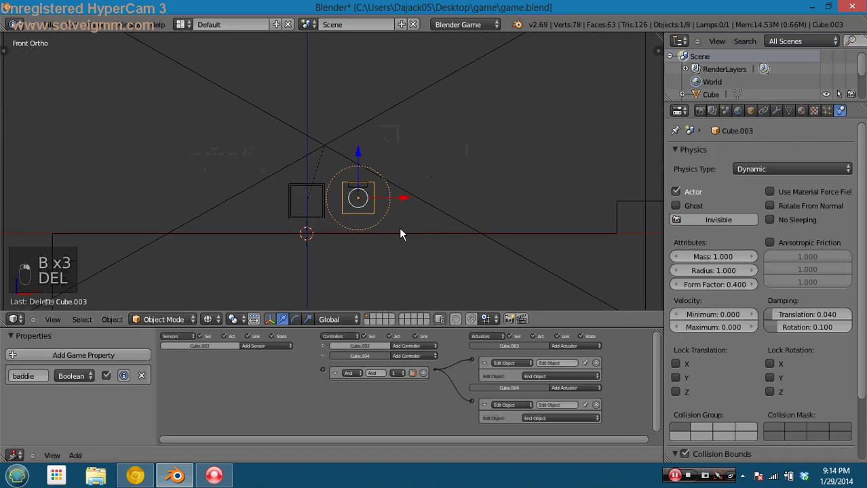
{"action": "right_click", "coordinate": [365, 198]}
{"action": "key", "text": "shift+d"}
{"action": "left_click", "coordinate": [458, 203]}
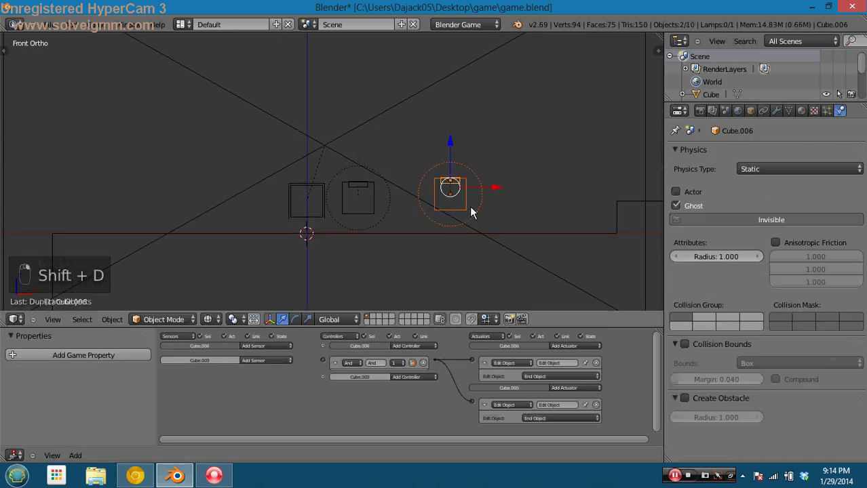
{"action": "key", "text": "shift+d"}
{"action": "left_click", "coordinate": [218, 184]}
{"action": "key", "text": "shift+d"}
{"action": "left_click", "coordinate": [126, 195]}
{"action": "key", "text": "shift+d"}
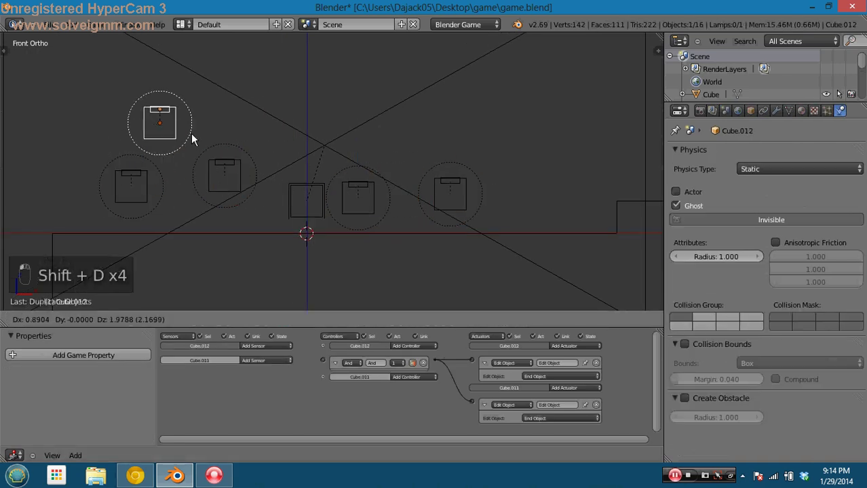
{"action": "left_click", "coordinate": [190, 132]}
Run the game, move the player against and onto the duplicated baddies to test health loss, and end the game
{"action": "key", "text": "p"}
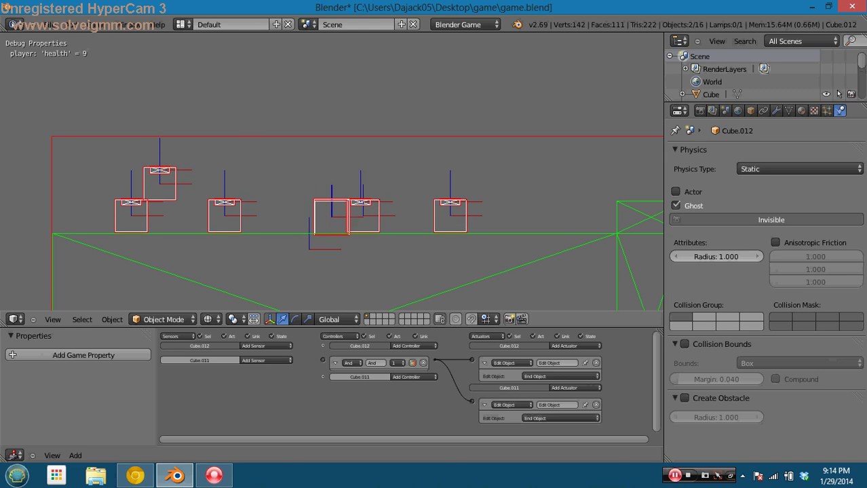
{"action": "key", "text": "Left"}
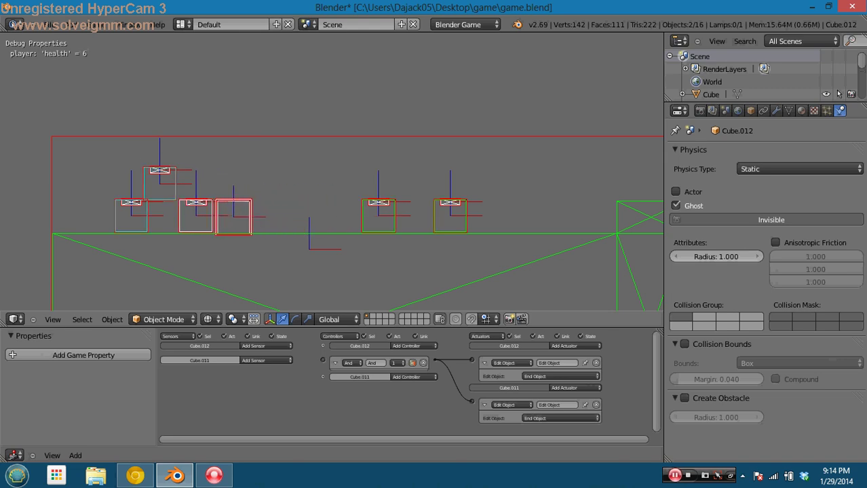
{"action": "key", "text": "Left"}
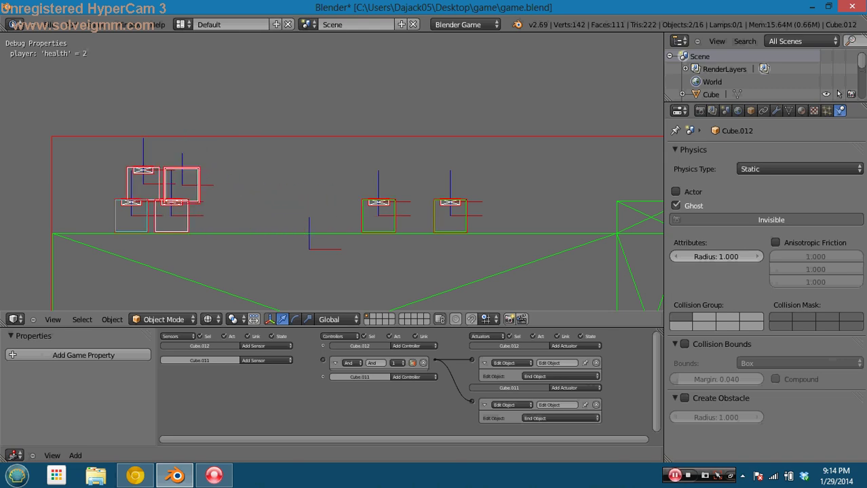
{"action": "key", "text": "space"}
{"action": "key", "text": "Left"}
{"action": "key", "text": "Right"}
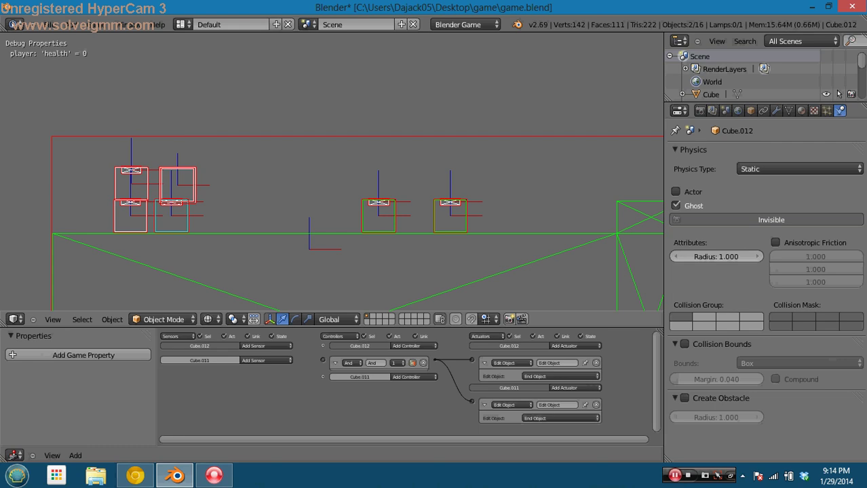
{"action": "key", "text": "space"}
{"action": "key", "text": "Left"}
{"action": "key", "text": "space"}
{"action": "key", "text": "Right"}
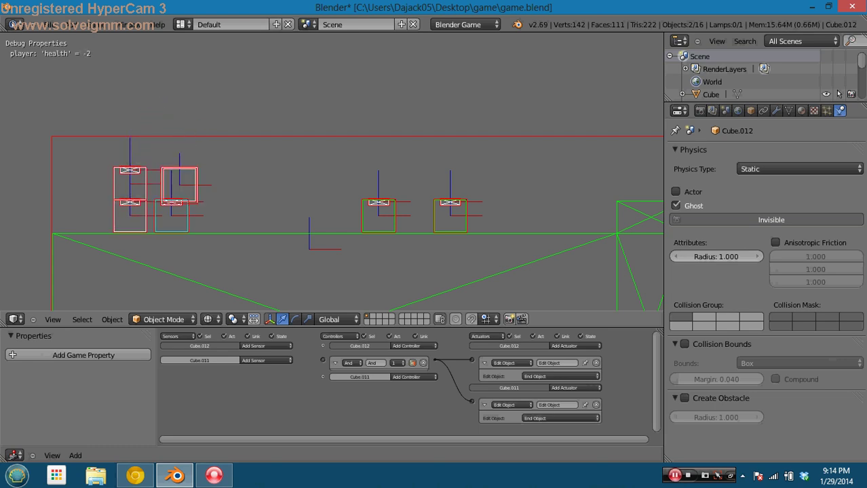
{"action": "key", "text": "Escape"}
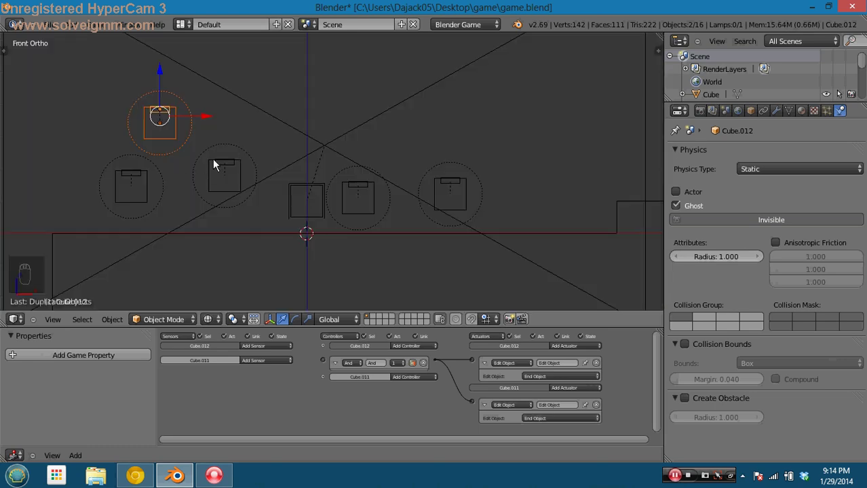
Raise the bottom vertices of the open cube around the player so its sides end above the player's base
{"action": "scroll", "coordinate": [304, 224], "scroll_direction": "up", "scroll_amount": 3}
{"action": "right_click", "coordinate": [313, 214]}
{"action": "right_click", "coordinate": [313, 216]}
{"action": "key", "text": "Tab"}
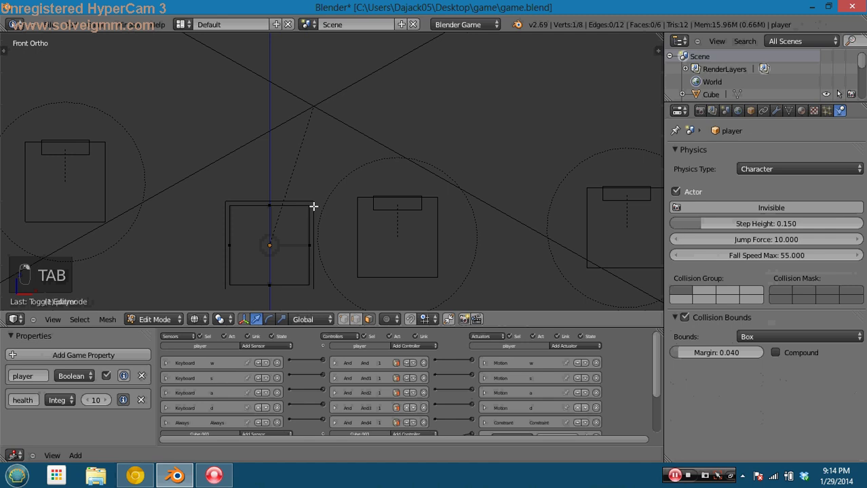
{"action": "key", "text": "Tab"}
{"action": "right_click", "coordinate": [314, 212]}
{"action": "key", "text": "Tab"}
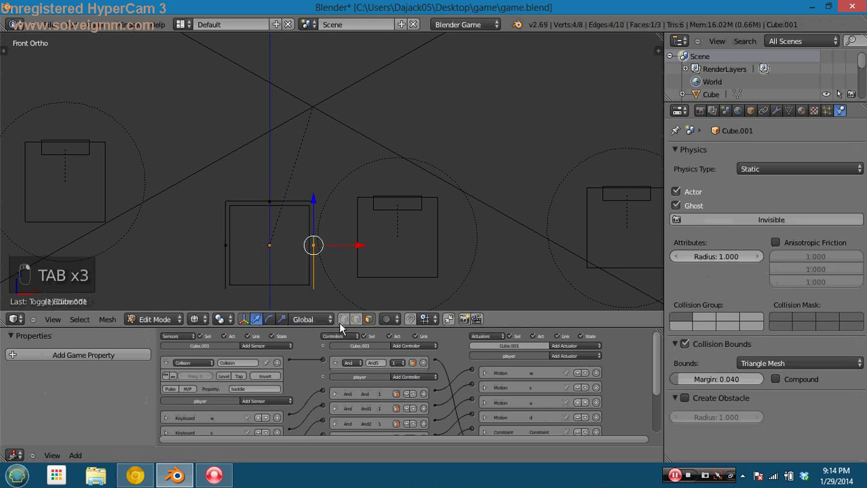
{"action": "key", "text": "b"}
{"action": "key", "text": "b"}
{"action": "key", "text": "b"}
{"action": "key", "text": "b"}
{"action": "left_click_drag", "start_coordinate": [333, 273], "coordinate": [218, 297]}
{"action": "key", "text": "g"}
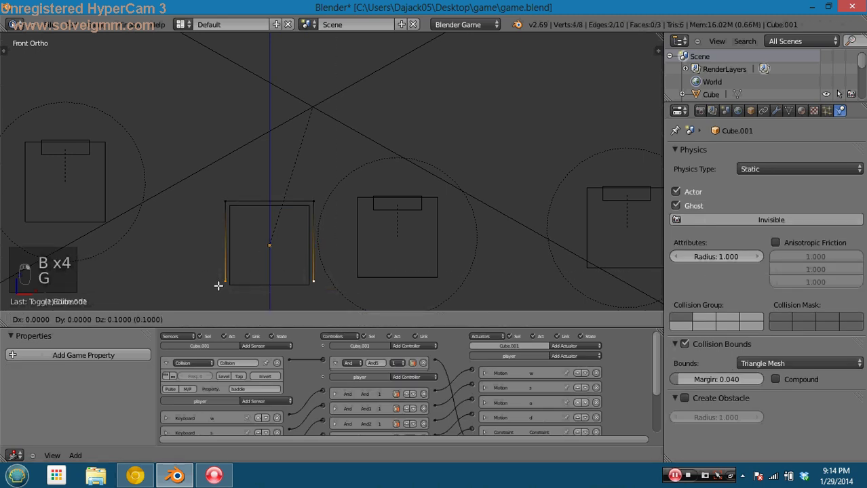
{"action": "left_click", "coordinate": [293, 287]}
{"action": "key", "text": "Tab"}
Save over game.blend and test-run the game by landing the player on top of the nearest baddie
{"action": "scroll", "coordinate": [297, 285], "scroll_direction": "down", "scroll_amount": 2}
{"action": "key", "text": "ctrl+s"}
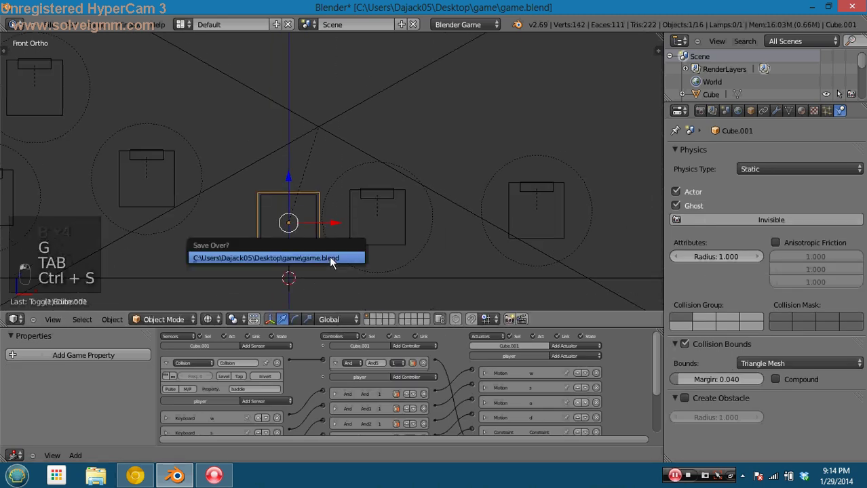
{"action": "left_click", "coordinate": [329, 255]}
{"action": "key", "text": "p"}
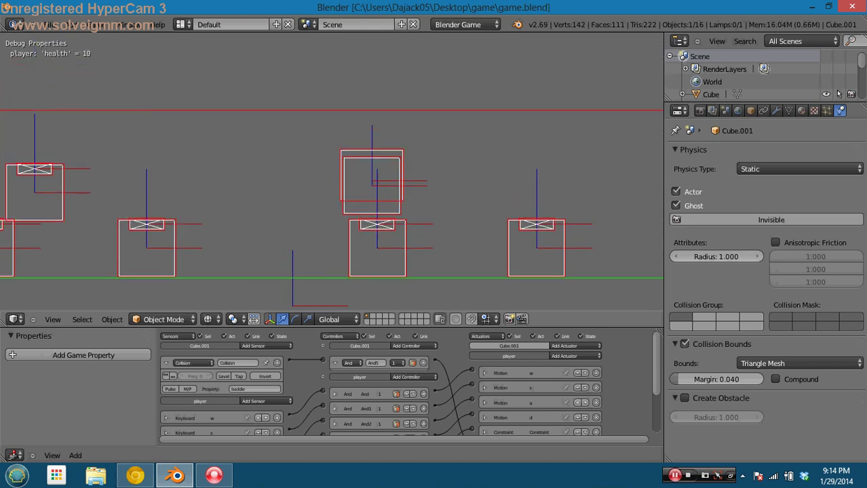
{"action": "key", "text": "d"}
{"action": "key", "text": "a"}
{"action": "key", "text": "space"}
{"action": "key", "text": "d"}
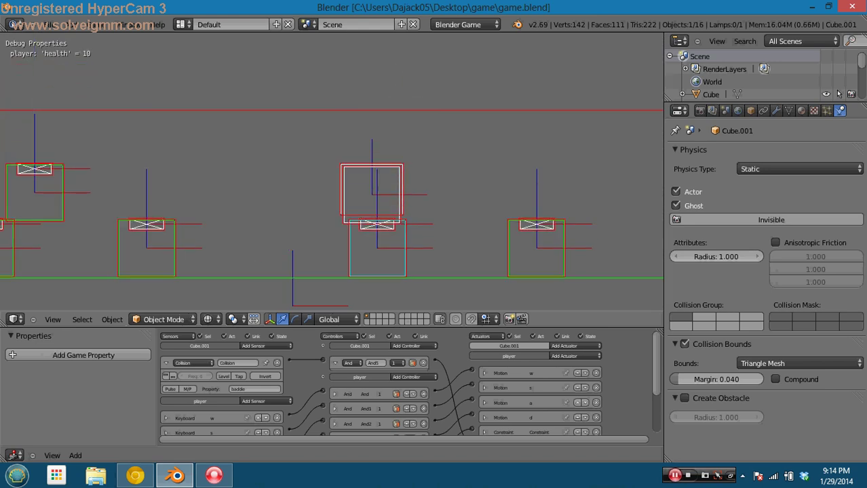
{"action": "key", "text": "space"}
{"action": "key", "text": "d"}
{"action": "key", "text": "a"}
{"action": "key", "text": "Escape"}
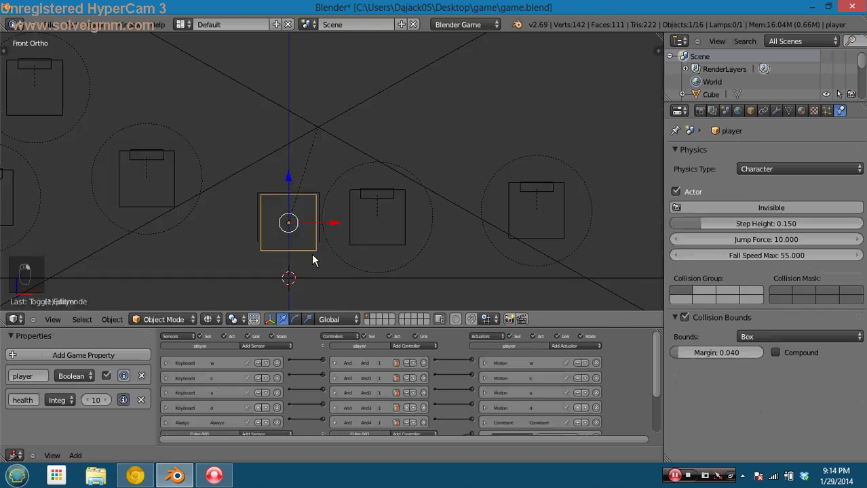
Select the baddies and their top boxes in turn to check which sensors their logic bricks contain
{"action": "key", "text": "ctrl+s"}
{"action": "right_click", "coordinate": [358, 202]}
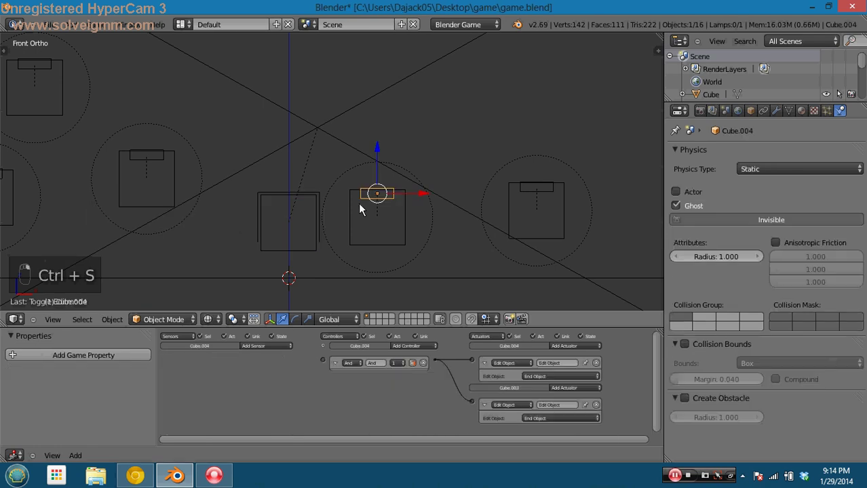
{"action": "right_click", "coordinate": [378, 244]}
{"action": "right_click", "coordinate": [377, 243]}
{"action": "right_click", "coordinate": [533, 189]}
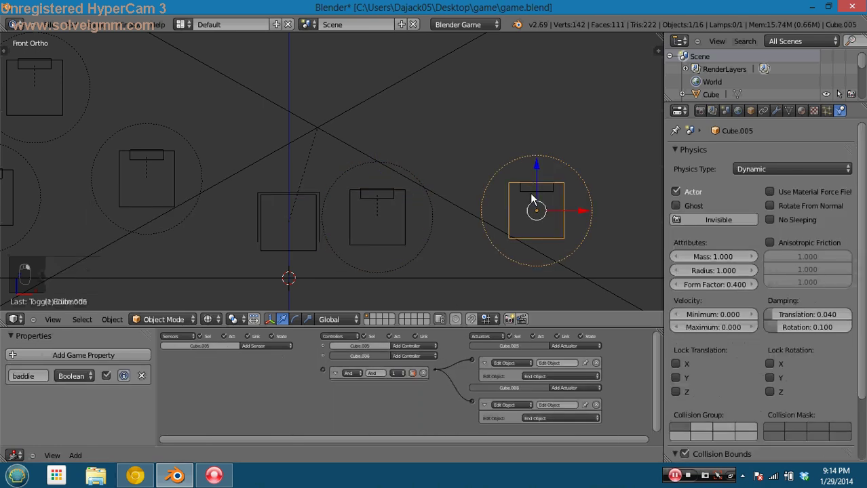
{"action": "right_click", "coordinate": [531, 195]}
{"action": "right_click", "coordinate": [384, 199]}
{"action": "right_click", "coordinate": [383, 198]}
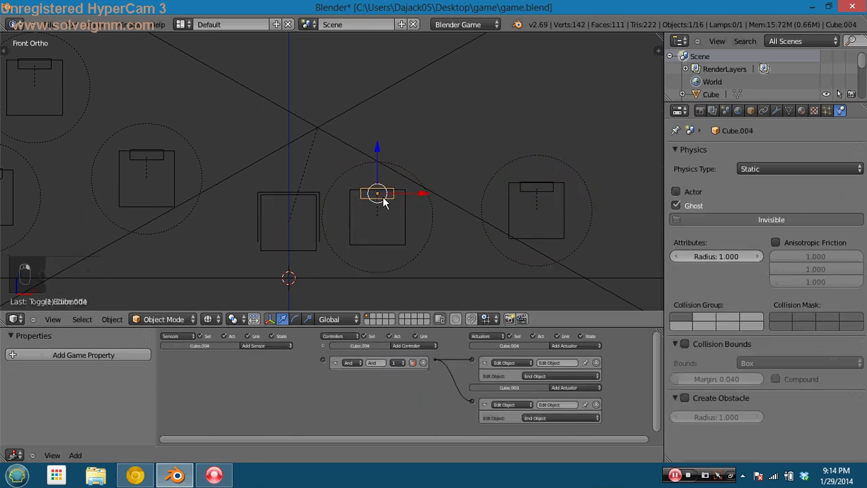
{"action": "right_click", "coordinate": [152, 195]}
{"action": "right_click", "coordinate": [152, 195]}
Delete the four duplicated baddies with their top boxes, keeping only the baddie next to the player
{"action": "scroll", "coordinate": [105, 136], "scroll_direction": "down", "scroll_amount": 3}
{"action": "key", "text": "b"}
{"action": "left_click_drag", "start_coordinate": [94, 111], "coordinate": [219, 182]}
{"action": "key", "text": "b"}
{"action": "left_click_drag", "start_coordinate": [420, 148], "coordinate": [468, 182]}
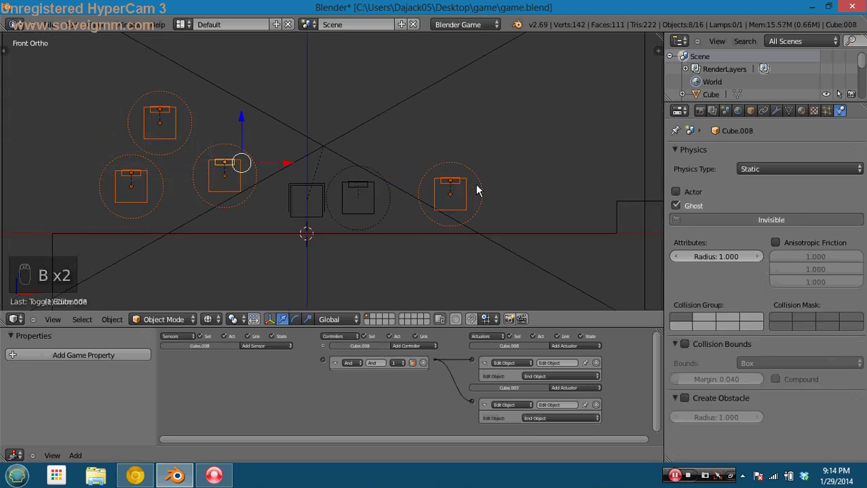
{"action": "key", "text": "Delete"}
Make two linked duplicates of the baddie and its top box, one 3 units right and one 10 units left of that and 1 unit higher
{"action": "right_click", "coordinate": [360, 192]}
{"action": "scroll", "coordinate": [370, 191], "scroll_direction": "up", "scroll_amount": 3}
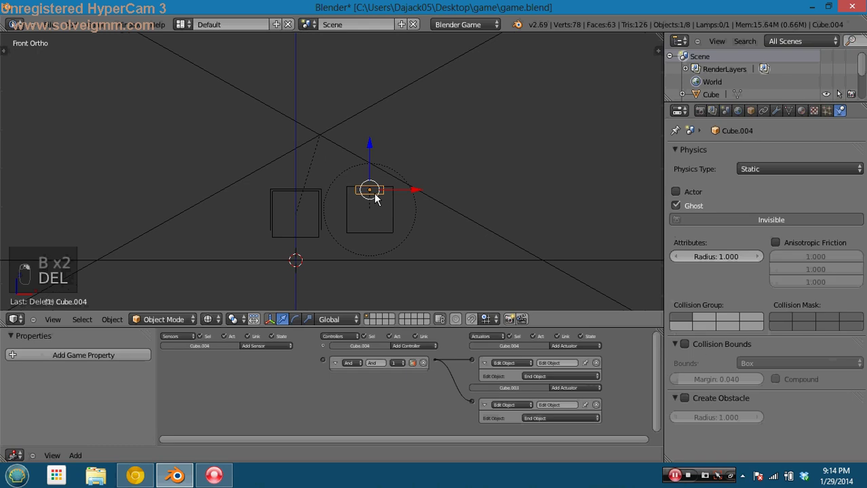
{"action": "left_click", "coordinate": [270, 345]}
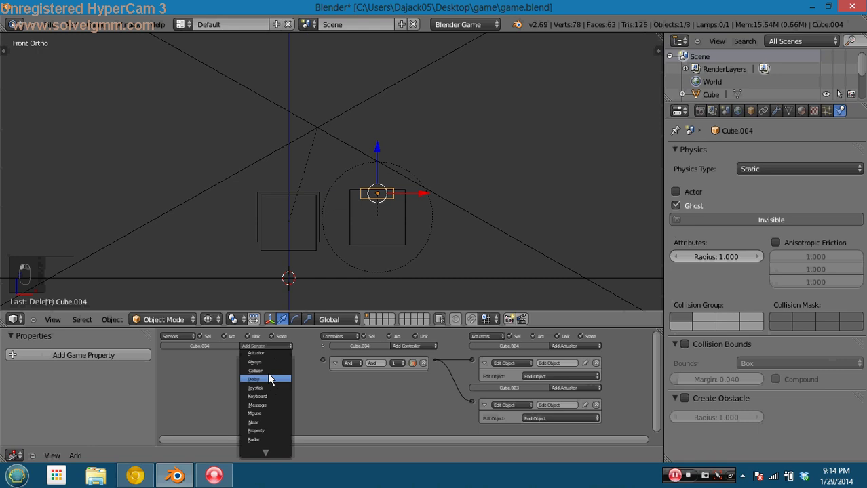
{"action": "right_click", "coordinate": [377, 218]}
{"action": "right_click", "coordinate": [377, 199], "text": "shift"}
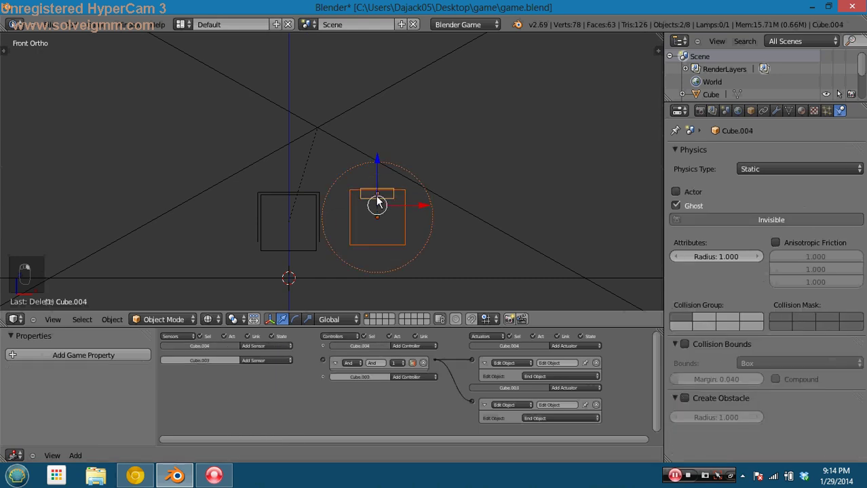
{"action": "scroll", "coordinate": [378, 210], "scroll_direction": "down", "scroll_amount": 2}
{"action": "key", "text": "alt+d"}
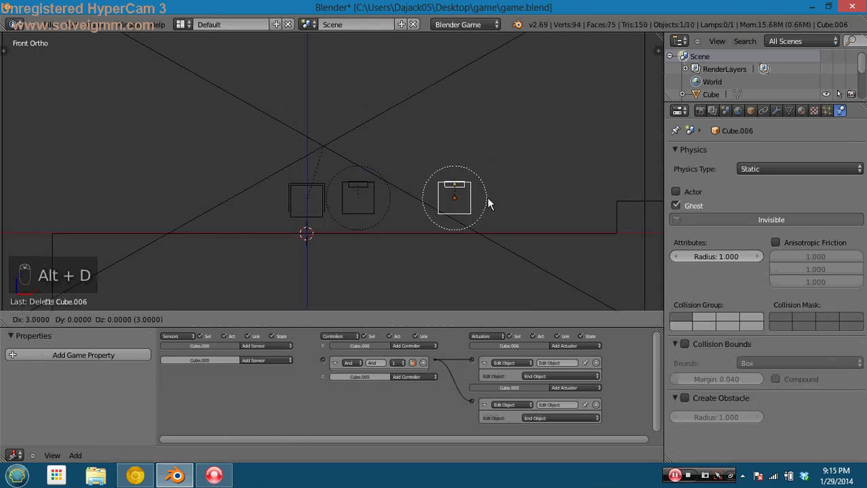
{"action": "left_click", "coordinate": [479, 205]}
{"action": "key", "text": "alt+d"}
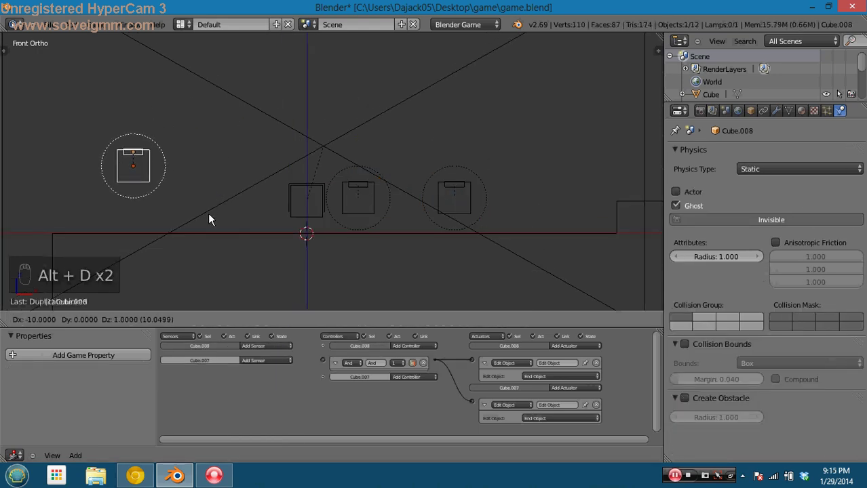
{"action": "left_click", "coordinate": [209, 214]}
Try pulling one vertex of the farthest copy's top box upward in Edit Mode, and undo the mesh change
{"action": "scroll", "coordinate": [140, 159], "scroll_direction": "up", "scroll_amount": 2}
{"action": "key", "text": "Tab"}
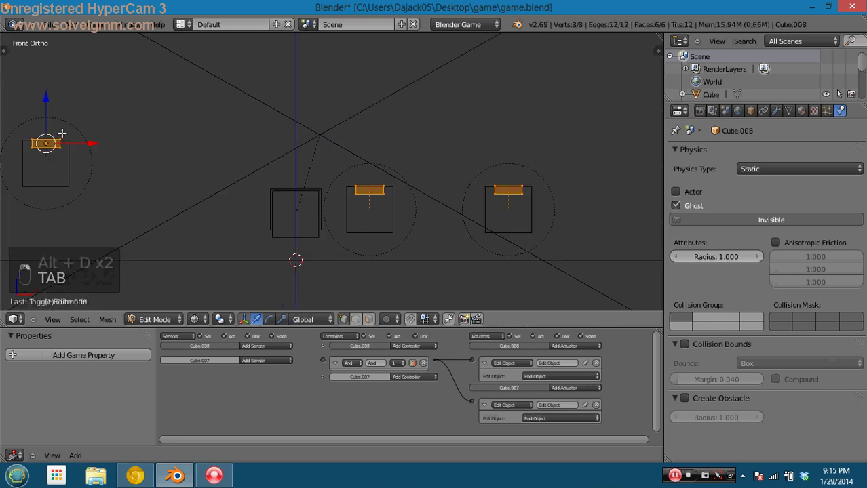
{"action": "key", "text": "g"}
{"action": "key", "text": "Tab"}
{"action": "key", "text": "Tab"}
{"action": "key", "text": "ctrl+z"}
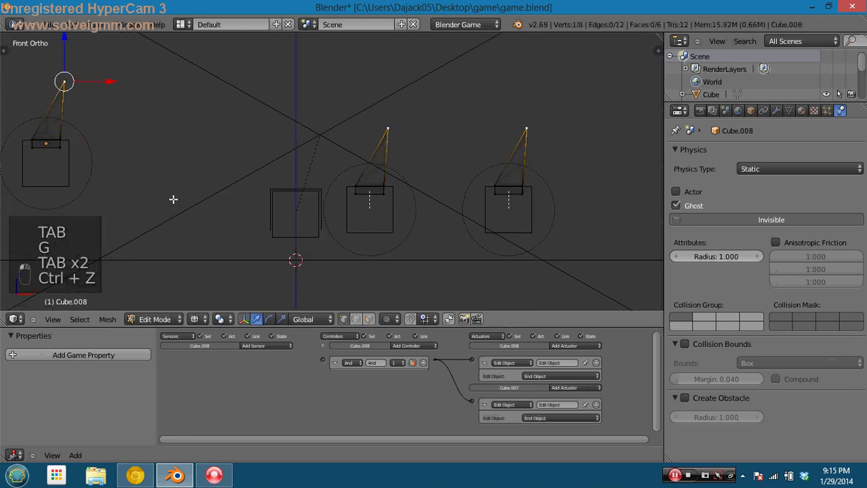
{"action": "key", "text": "ctrl+z"}
{"action": "key", "text": "ctrl+z"}
{"action": "key", "text": "Tab"}
Add a Collision sensor with the property player to the original baddie's top box and link it to the And controller
{"action": "right_click", "coordinate": [366, 204]}
{"action": "right_click", "coordinate": [359, 197]}
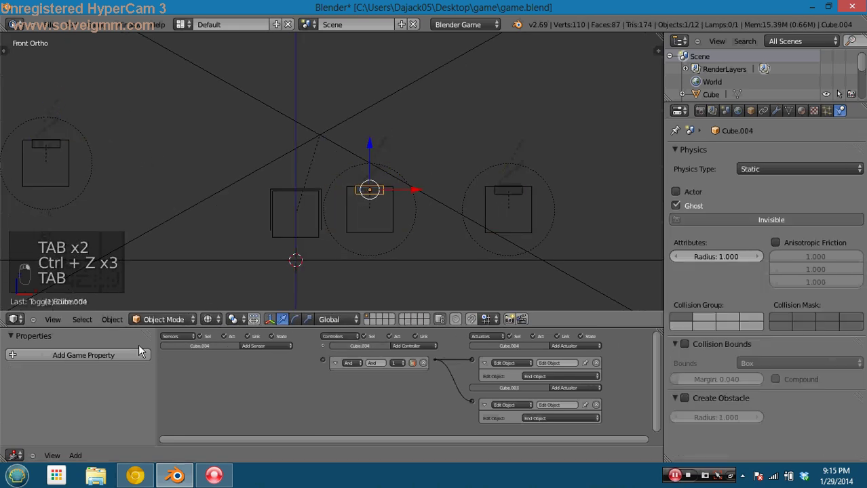
{"action": "left_click", "coordinate": [255, 346]}
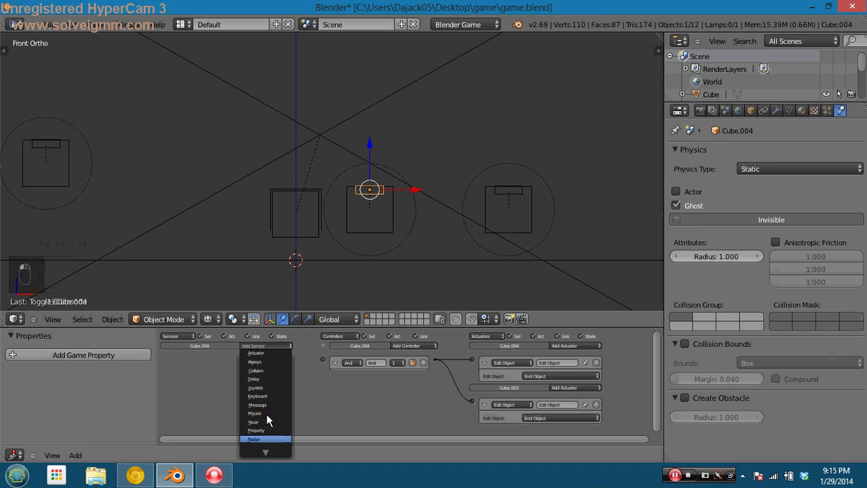
{"action": "scroll", "coordinate": [267, 419], "scroll_direction": "down", "scroll_amount": 3}
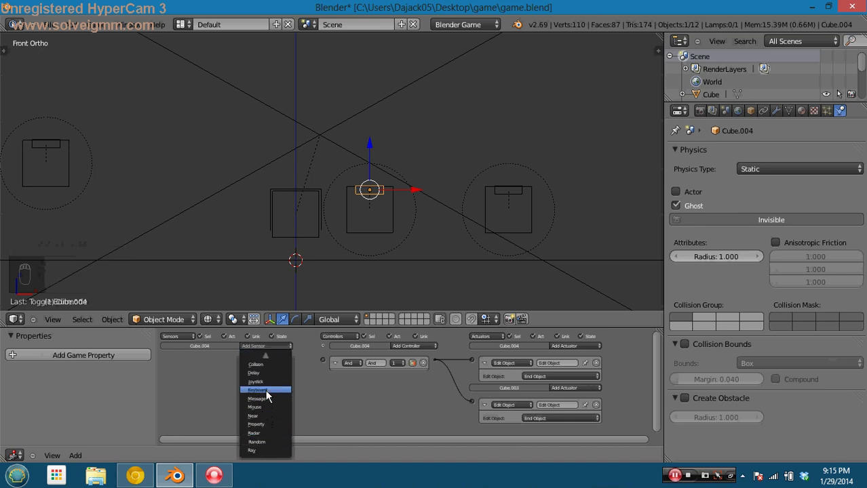
{"action": "left_click", "coordinate": [256, 366]}
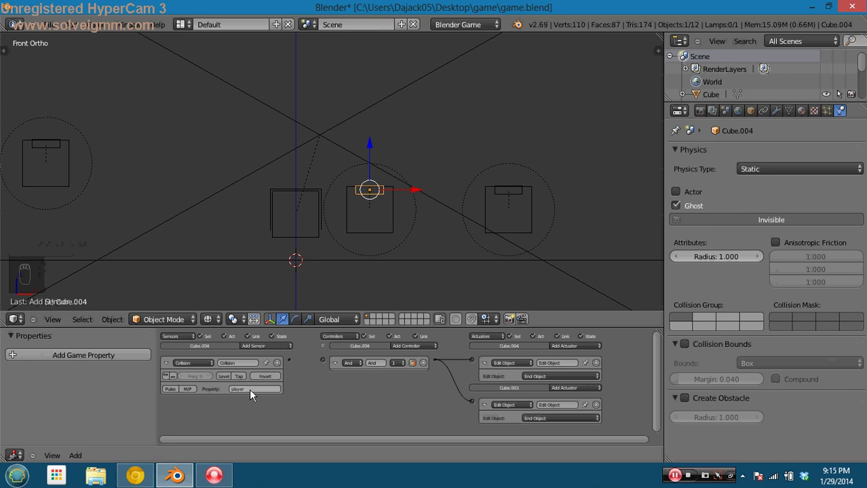
{"action": "key", "text": "Return"}
Check the duplicated top boxes for a sensor and test-run the game by landing the player on the right-hand copy
{"action": "right_click", "coordinate": [499, 195]}
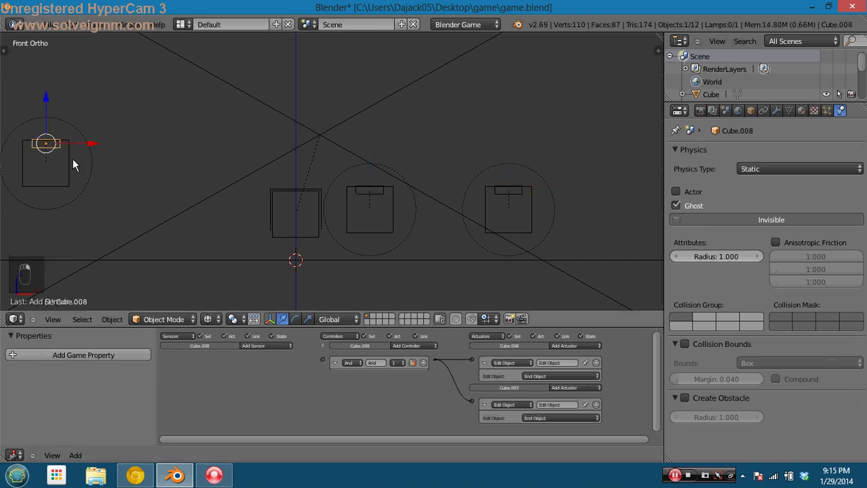
{"action": "key", "text": "p"}
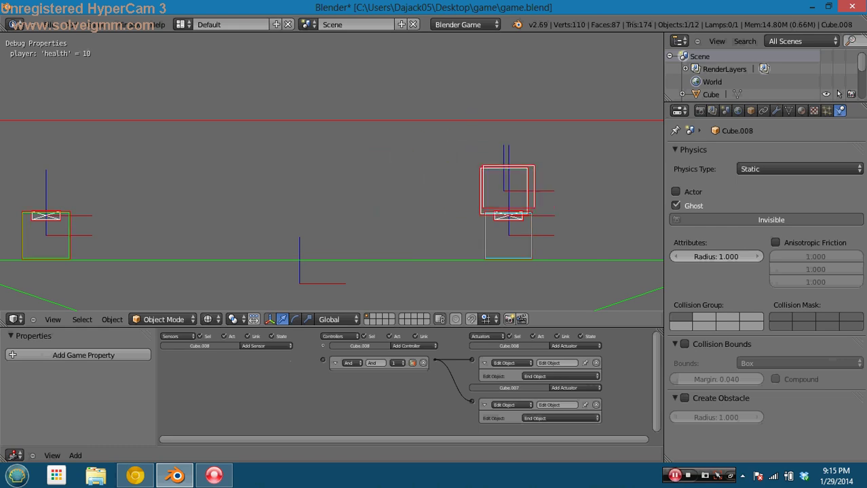
{"action": "key", "text": "Escape"}
Delete the two linked baddie copies and their top boxes on either side of the original pair
{"action": "scroll", "coordinate": [72, 125], "scroll_direction": "down", "scroll_amount": 1}
{"action": "right_click", "coordinate": [72, 124]}
{"action": "key", "text": "b"}
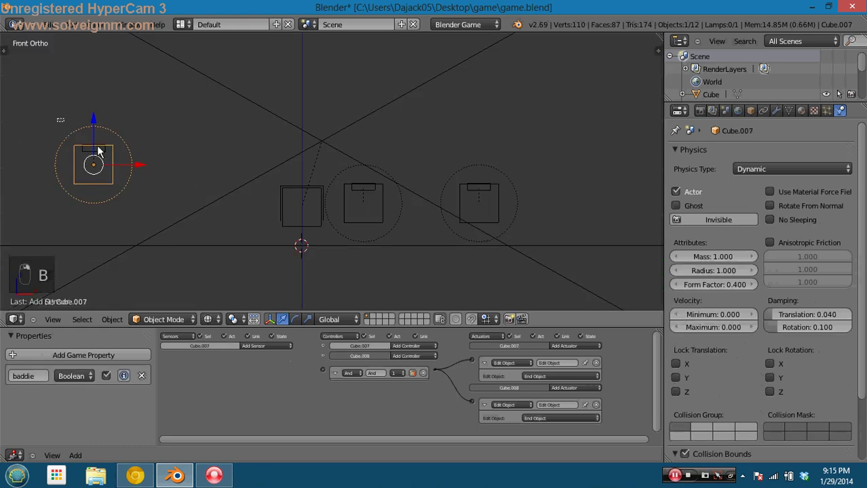
{"action": "left_click_drag", "start_coordinate": [57, 118], "coordinate": [133, 188]}
{"action": "key", "text": "b"}
{"action": "left_click_drag", "start_coordinate": [447, 158], "coordinate": [508, 191]}
{"action": "key", "text": "Delete"}
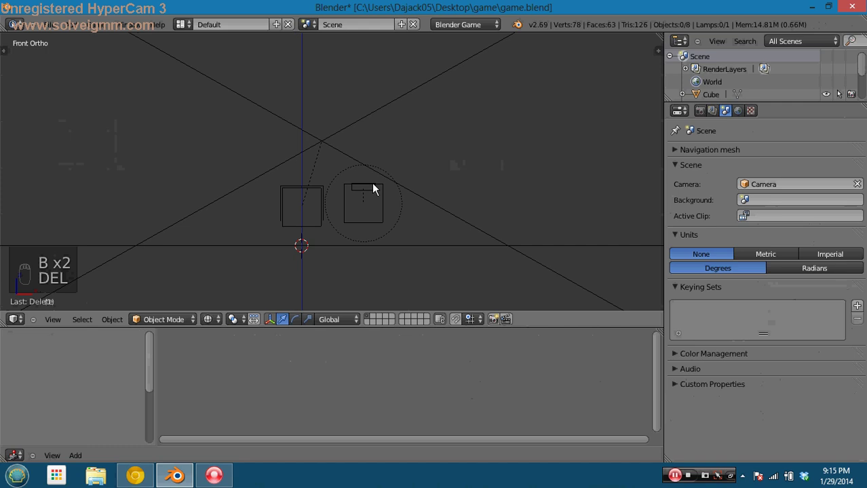
Select the remaining baddie with its top box and place two linked duplicates left of the player
{"action": "right_click", "coordinate": [374, 204]}
{"action": "right_click", "coordinate": [365, 191]}
{"action": "right_click", "coordinate": [377, 194]}
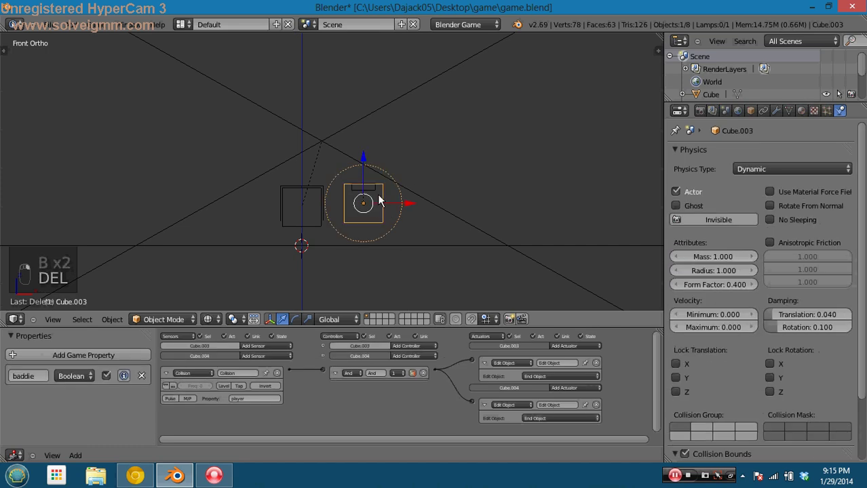
{"action": "right_click", "coordinate": [363, 186], "text": "shift"}
{"action": "right_click", "coordinate": [343, 191]}
{"action": "right_click", "coordinate": [344, 197], "text": "shift"}
{"action": "right_click", "coordinate": [358, 187]}
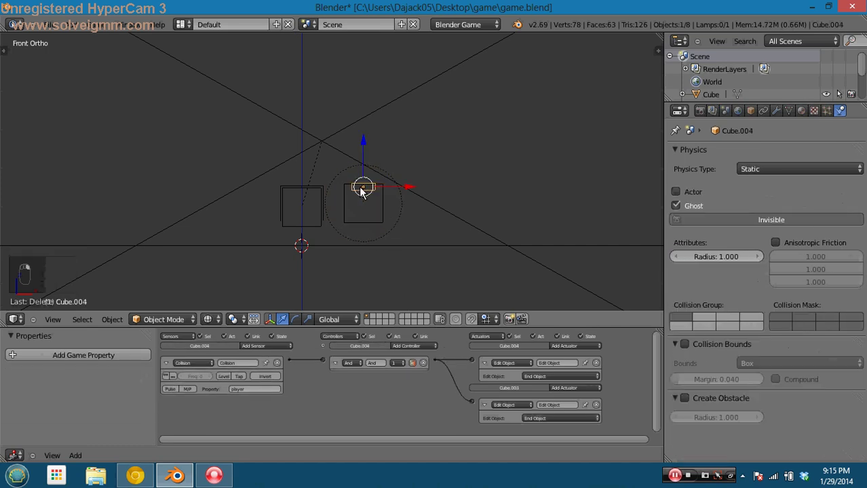
{"action": "right_click", "coordinate": [344, 197], "text": "shift"}
{"action": "scroll", "coordinate": [344, 196], "scroll_direction": "down", "scroll_amount": 1}
{"action": "key", "text": "alt+d"}
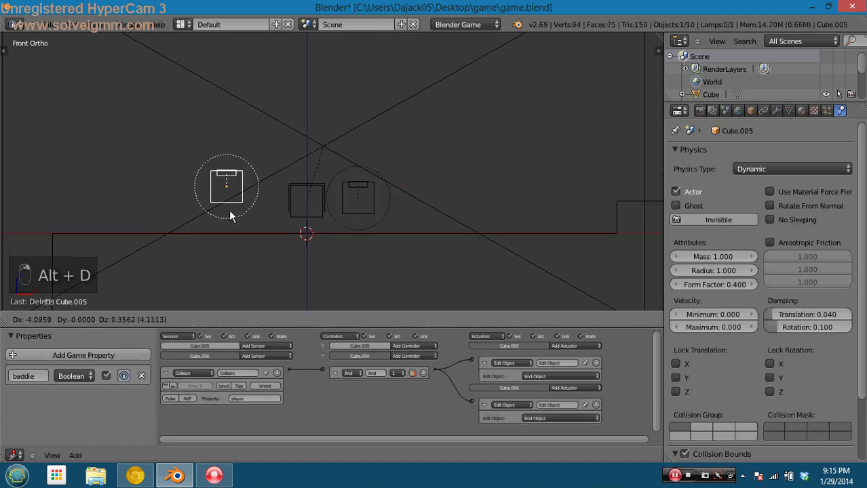
{"action": "left_click", "coordinate": [217, 213]}
{"action": "key", "text": "alt+d"}
{"action": "left_click", "coordinate": [135, 200]}
Place three more linked duplicates, one right of the original baddie, one above it, and one above the right-hand copy
{"action": "key", "text": "alt+d"}
{"action": "left_click", "coordinate": [476, 197]}
{"action": "key", "text": "alt+d"}
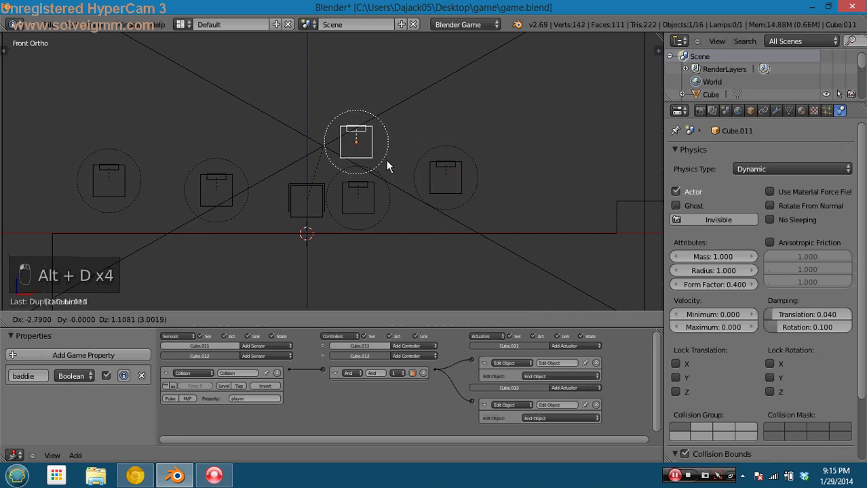
{"action": "left_click", "coordinate": [386, 161]}
{"action": "key", "text": "alt+d"}
{"action": "left_click", "coordinate": [473, 146]}
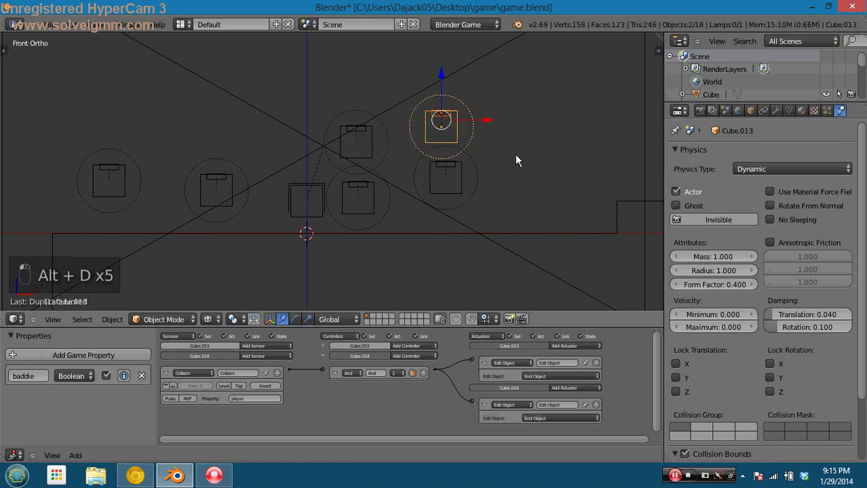
Move the two right-hand baddie copies down beside each other near the foot of the stairs
{"action": "middle_click_drag", "start_coordinate": [515, 154], "coordinate": [366, 169], "text": "shift"}
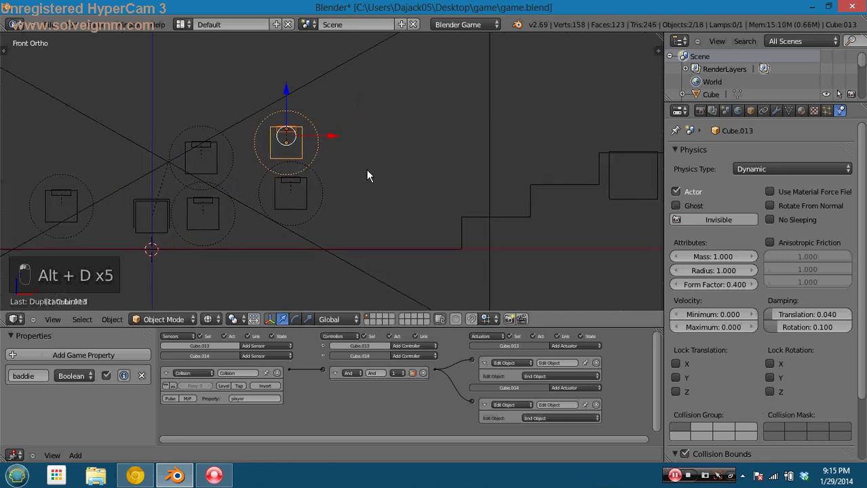
{"action": "right_click", "coordinate": [292, 193]}
{"action": "key", "text": "g"}
{"action": "left_click", "coordinate": [439, 237]}
{"action": "right_click", "coordinate": [306, 161]}
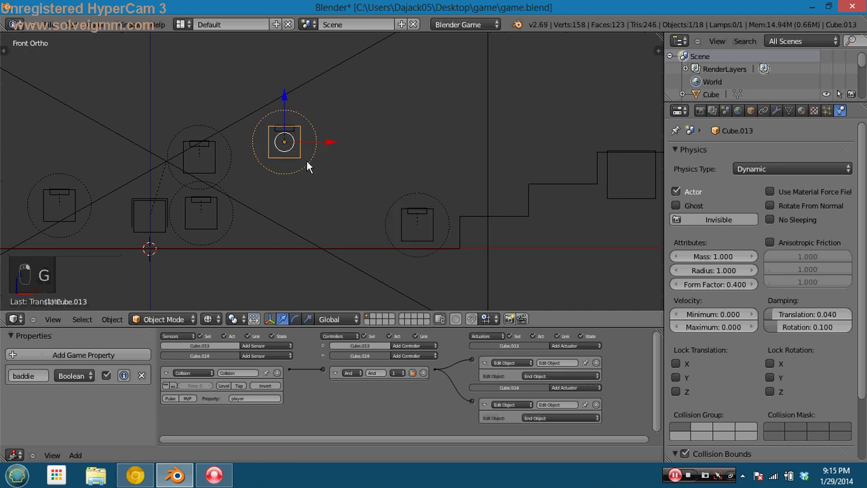
{"action": "key", "text": "g"}
{"action": "left_click", "coordinate": [368, 251]}
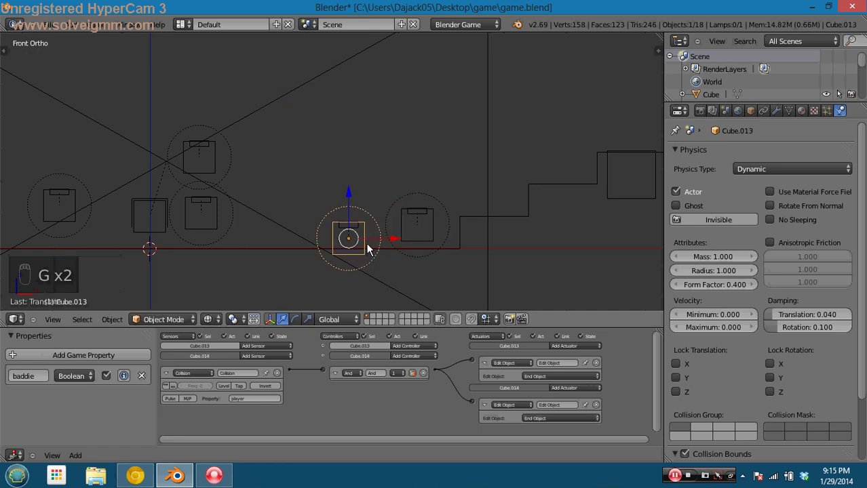
Snap both baddies near the stairs to the grid
{"action": "key", "text": "shift+s"}
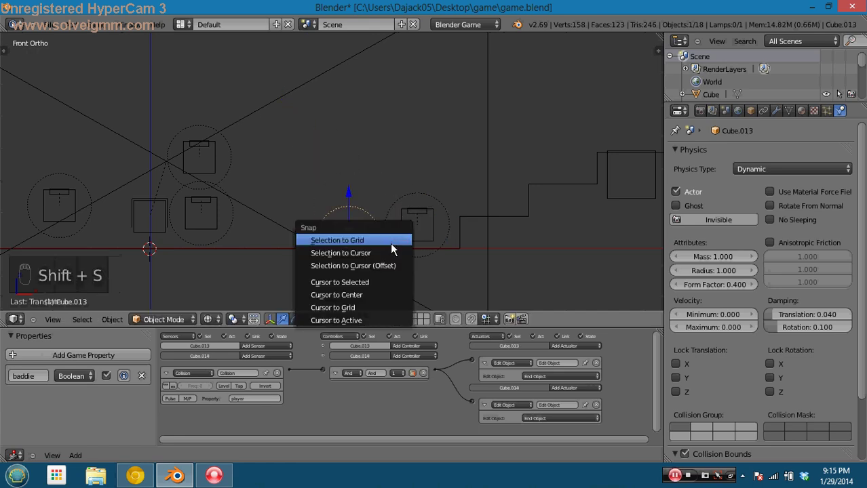
{"action": "left_click", "coordinate": [390, 241]}
{"action": "right_click", "coordinate": [404, 234]}
{"action": "key", "text": "shift+s"}
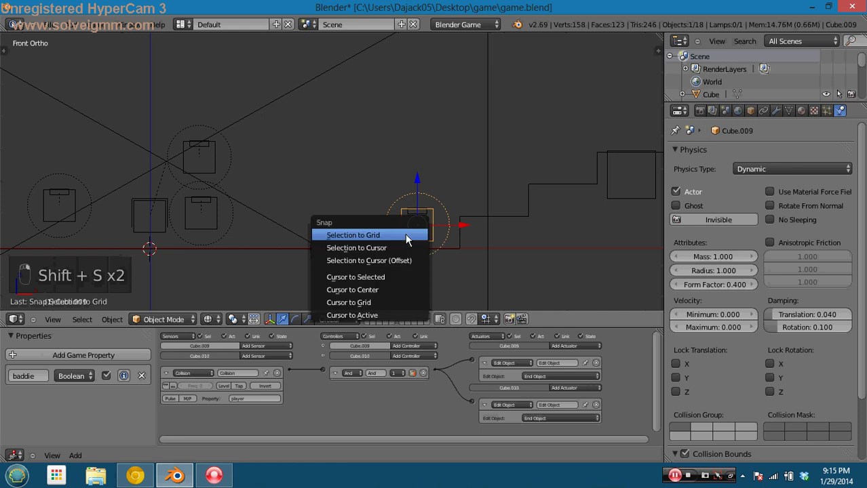
{"action": "left_click", "coordinate": [405, 230]}
Raise the left of the two snapped baddies by 1 unit so it stands on the floor
{"action": "right_click", "coordinate": [372, 248]}
{"action": "right_click", "coordinate": [367, 238]}
{"action": "key", "text": "g"}
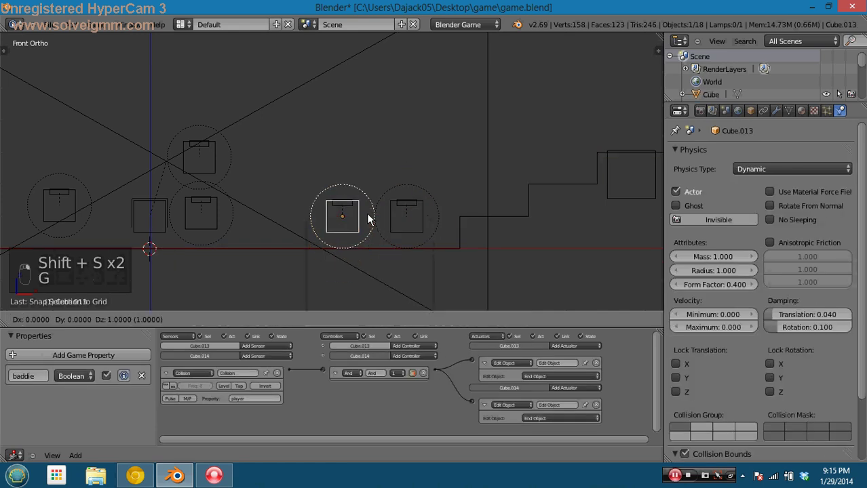
{"action": "left_click", "coordinate": [371, 234]}
Duplicate that baddie cube without its top box and center the copy just above the gap between the two floor baddies
{"action": "key", "text": "shift+d"}
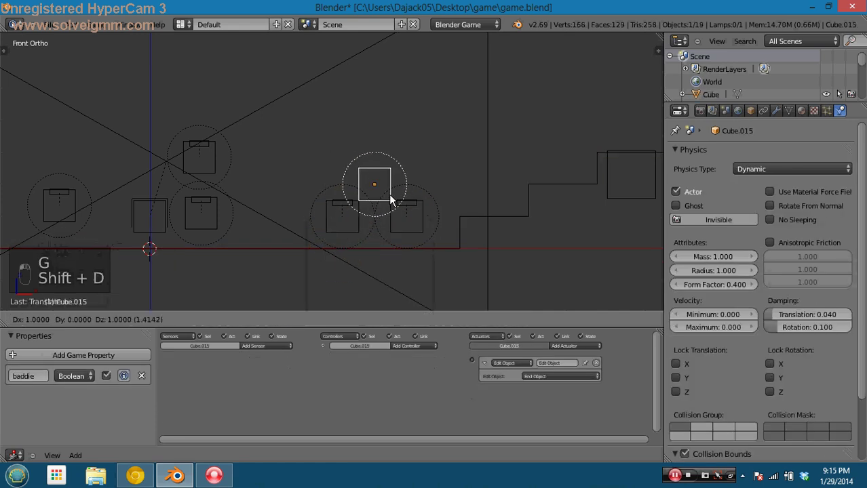
{"action": "left_click", "coordinate": [387, 194]}
{"action": "key", "text": "KP_Decimal"}
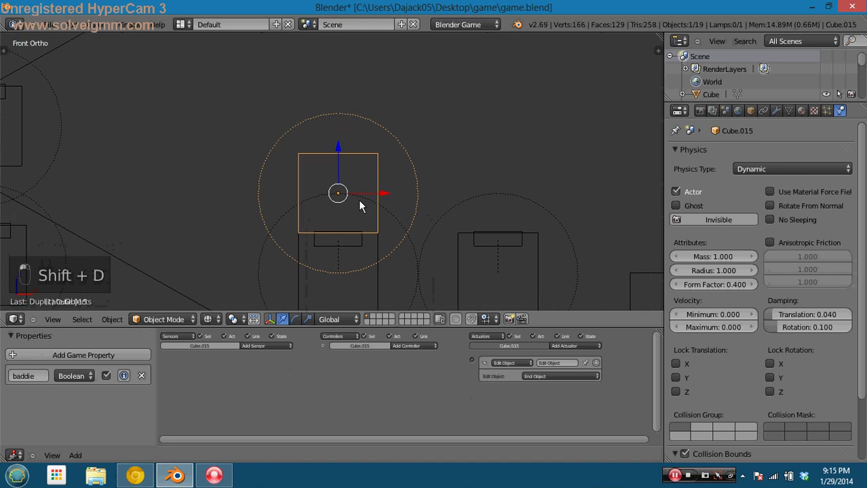
{"action": "key", "text": "g"}
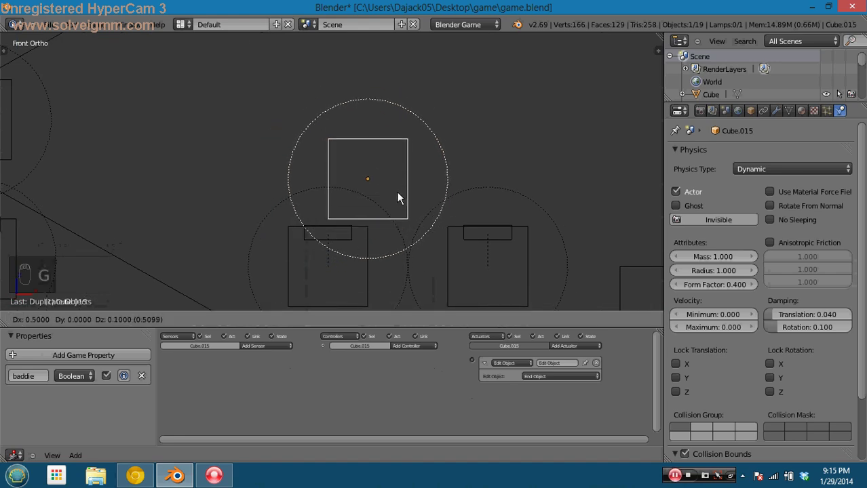
{"action": "left_click", "coordinate": [397, 194]}
Duplicate the raised baddie cube once more, leaving the copy at the same position
{"action": "scroll", "coordinate": [393, 195], "scroll_direction": "down", "scroll_amount": 3}
{"action": "key", "text": "shift+d"}
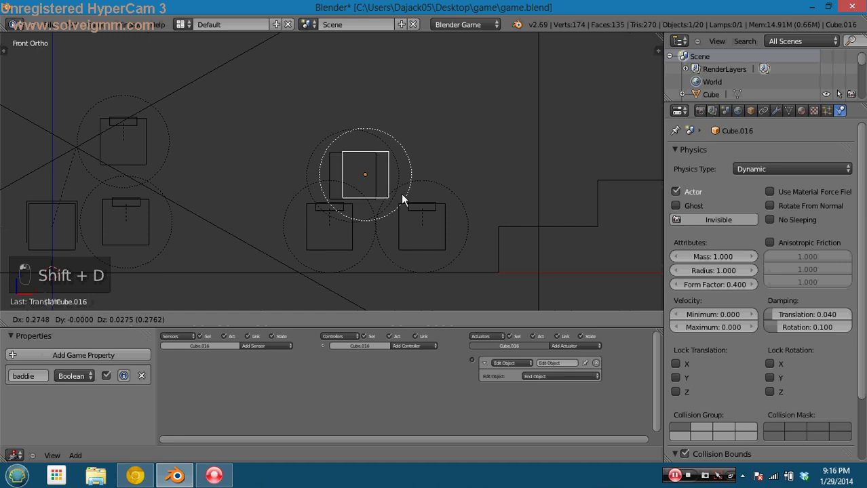
{"action": "right_click", "coordinate": [437, 193]}
{"action": "scroll", "coordinate": [437, 193], "scroll_direction": "down", "scroll_amount": 2}
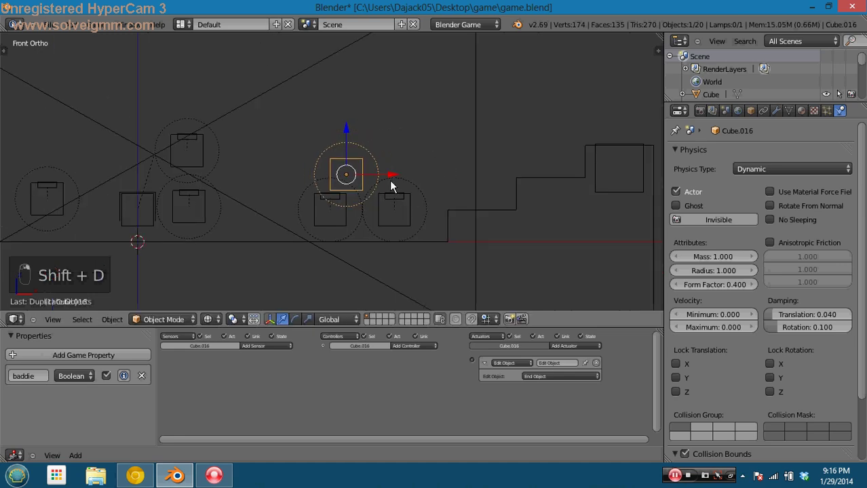
Move the copied cube sideways so it sits directly beside the first raised cube
{"action": "left_click_drag", "start_coordinate": [389, 181], "coordinate": [416, 188]}
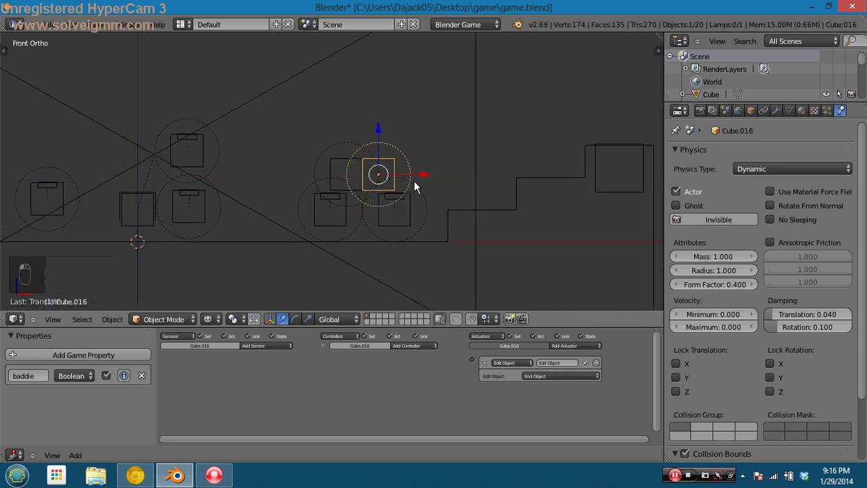
{"action": "key", "text": "p"}
{"action": "key", "text": "Escape"}
Delete the two raised baddie cubes that have no top boxes
{"action": "scroll", "coordinate": [346, 200], "scroll_direction": "up", "scroll_amount": 3}
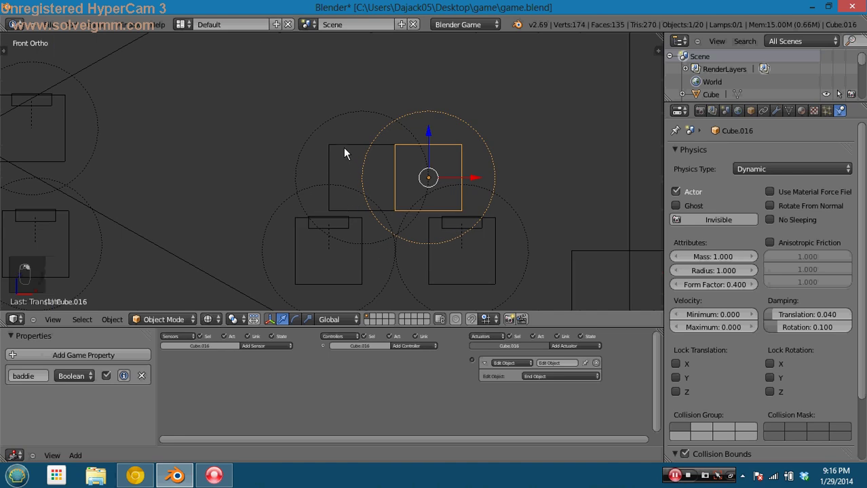
{"action": "key", "text": "Delete"}
{"action": "left_click", "coordinate": [343, 147]}
{"action": "right_click", "coordinate": [343, 147]}
{"action": "key", "text": "Delete"}
{"action": "left_click", "coordinate": [344, 147]}
Make a linked duplicate of the left floor baddie near the stairs, including its top box, offset 0.5 in X and 1.1 in Z
{"action": "right_click", "coordinate": [340, 221]}
{"action": "right_click", "coordinate": [340, 220], "text": "shift"}
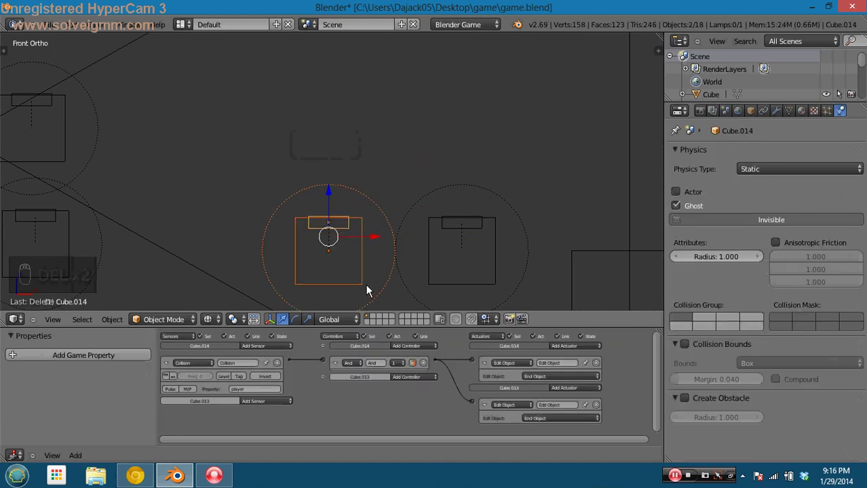
{"action": "key", "text": "alt+d"}
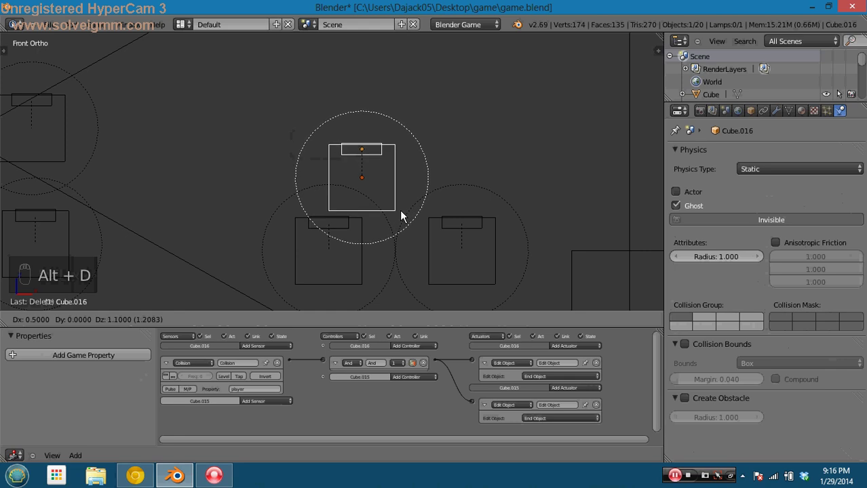
{"action": "left_click", "coordinate": [401, 215]}
Duplicate the raised baddie with its top box alongside itself, then center a linked duplicate above the two as the pyramid's peak
{"action": "key", "text": "shift+d"}
{"action": "left_click", "coordinate": [463, 217]}
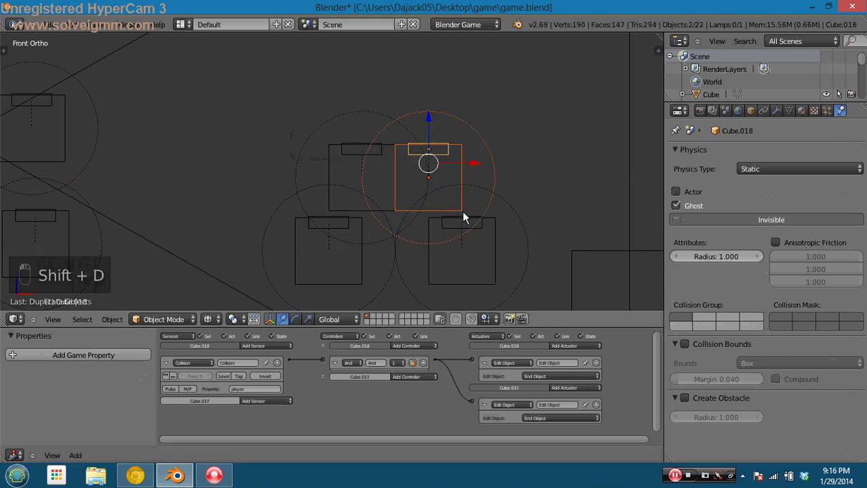
{"action": "key", "text": "alt+d"}
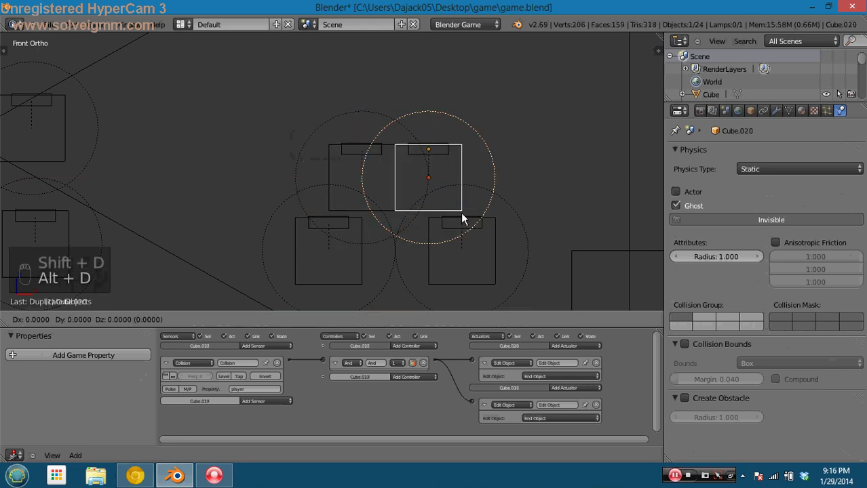
{"action": "left_click", "coordinate": [415, 165]}
{"action": "scroll", "coordinate": [417, 167], "scroll_direction": "down", "scroll_amount": 5}
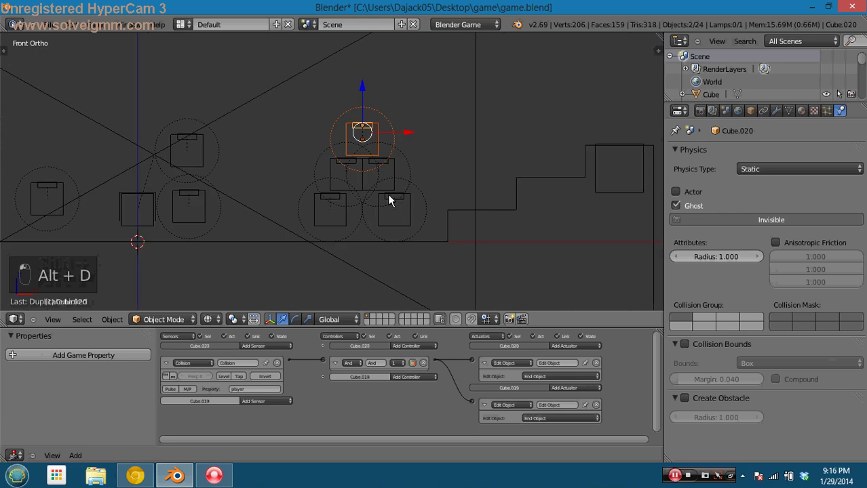
Switch the viewport to the camera view with textured shading and start the game
{"action": "key", "text": "p"}
{"action": "key", "text": "Escape"}
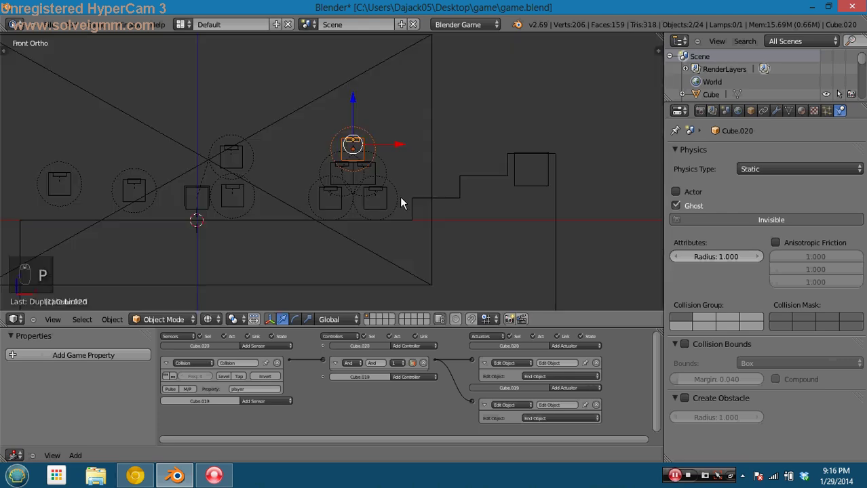
{"action": "key", "text": "KP_0"}
{"action": "key", "text": "z"}
{"action": "key", "text": "alt+z"}
{"action": "key", "text": "p"}
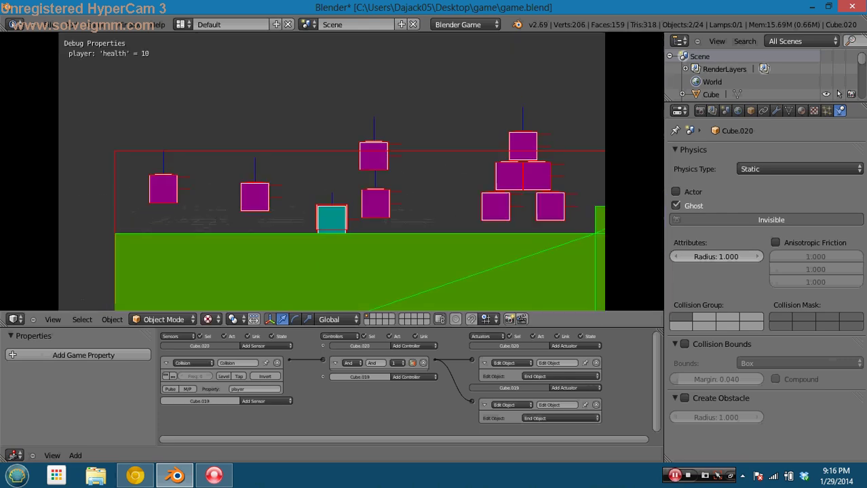
Test the game by jumping the player onto the single baddies and the stacked pair before heading toward the pyramid
{"action": "key", "text": "Left"}
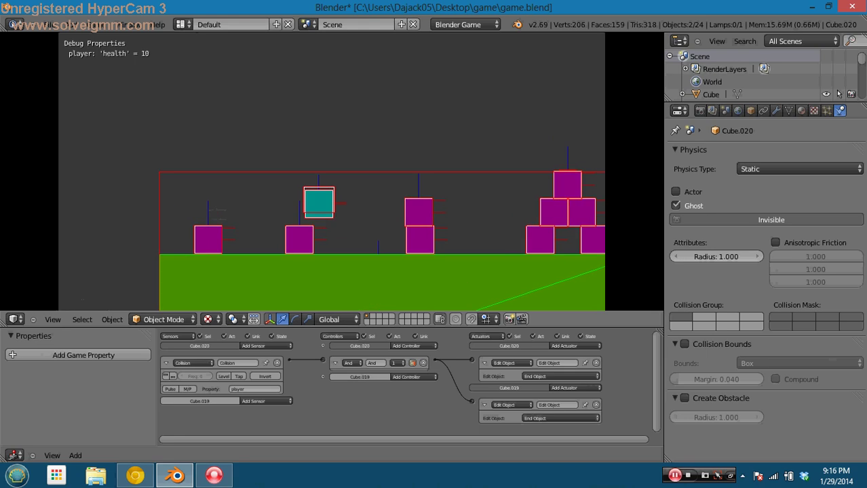
{"action": "key", "text": "space"}
{"action": "key", "text": "Right"}
{"action": "key", "text": "Right"}
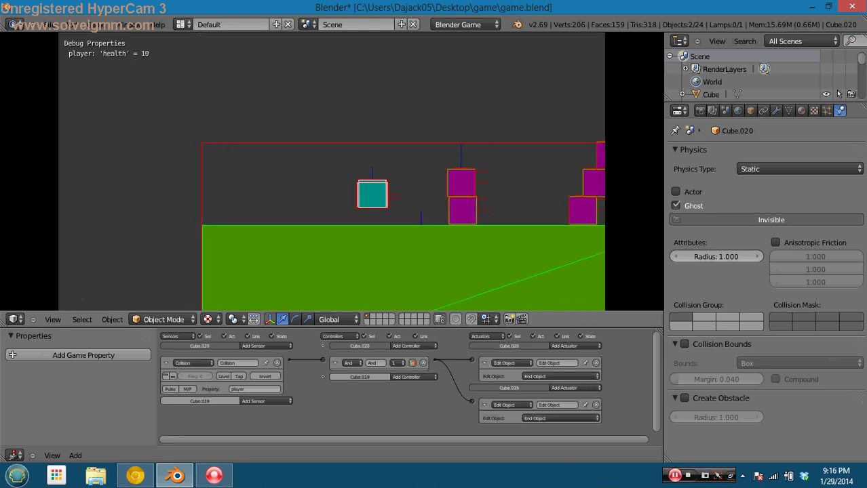
{"action": "key", "text": "Left"}
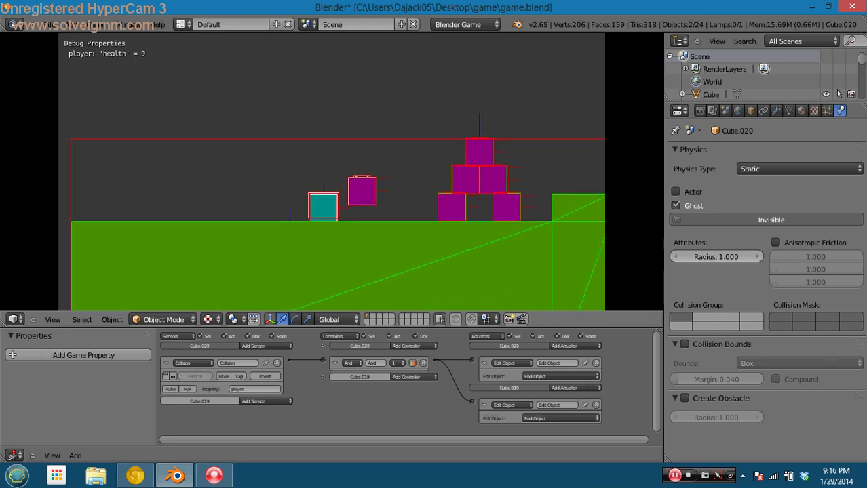
{"action": "key", "text": "space"}
{"action": "key", "text": "Right"}
{"action": "key", "text": "space"}
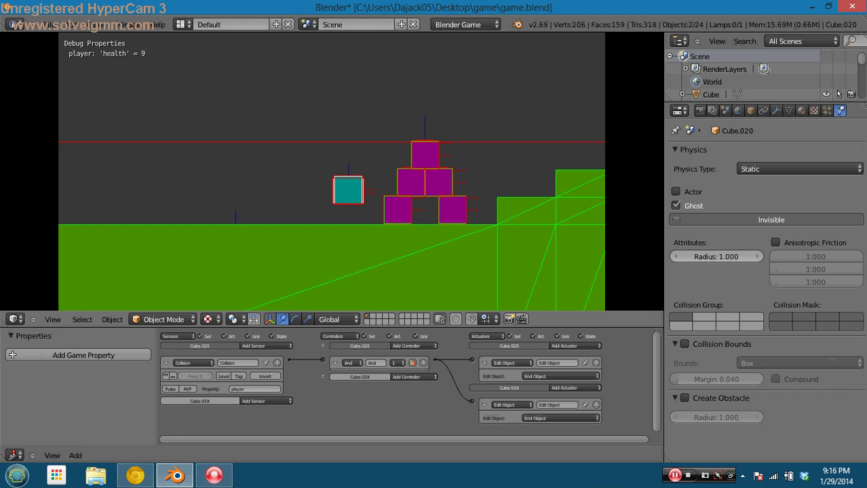
Test the baddie pyramid by touching and landing on its baddies, climb the stairs to the top, and stop the game
{"action": "key", "text": "Left"}
{"action": "key", "text": "space"}
{"action": "key", "text": "Right"}
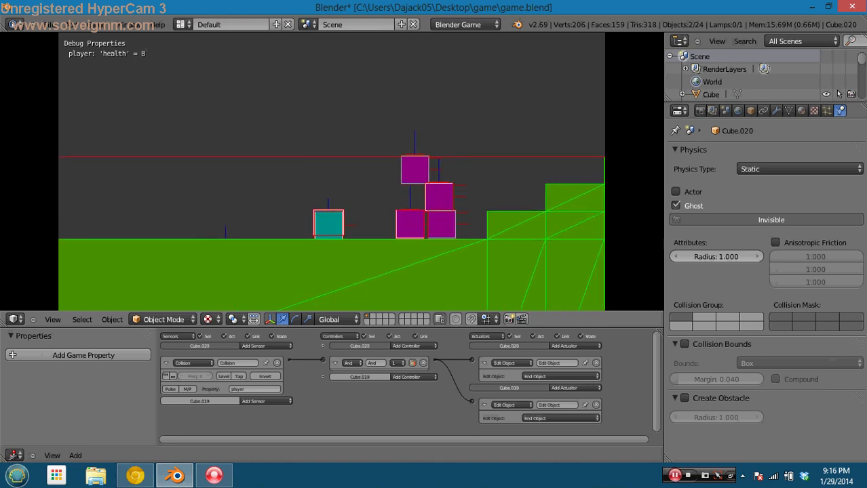
{"action": "key", "text": "space"}
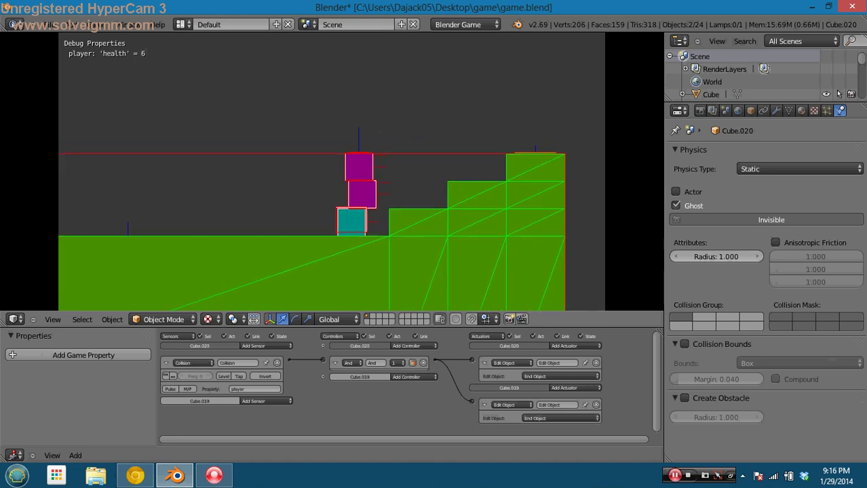
{"action": "key", "text": "Left"}
{"action": "key", "text": "Right"}
{"action": "key", "text": "space"}
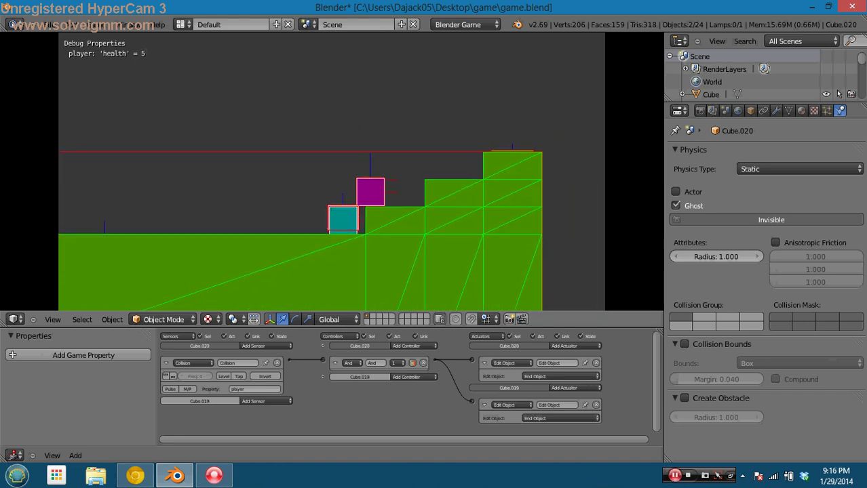
{"action": "key", "text": "Left"}
{"action": "key", "text": "Right"}
{"action": "key", "text": "space"}
{"action": "key", "text": "Right"}
{"action": "key", "text": "space"}
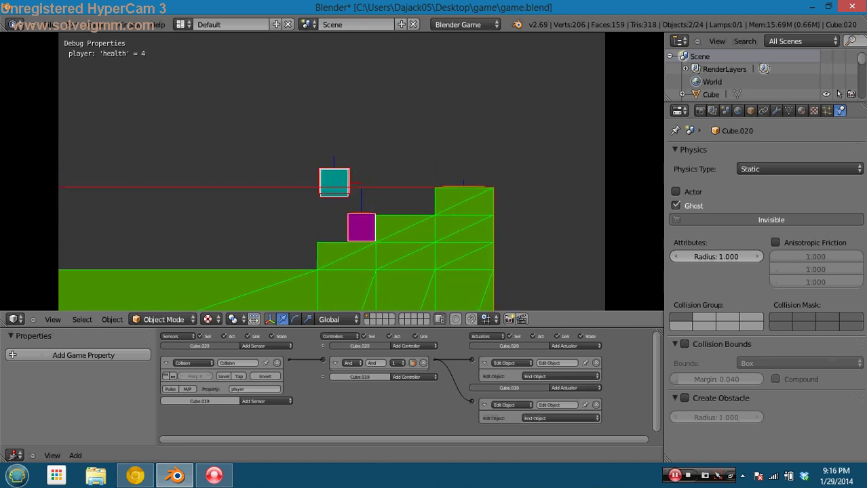
{"action": "key", "text": "space"}
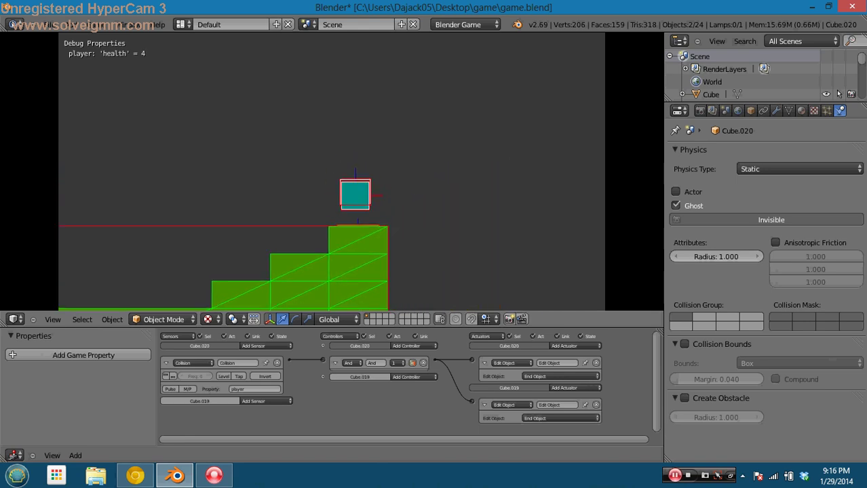
{"action": "key", "text": "Escape"}
Save the file and delete every baddie and its top box except the floor baddie next to the player
{"action": "key", "text": "ctrl+s"}
{"action": "right_click", "coordinate": [546, 175]}
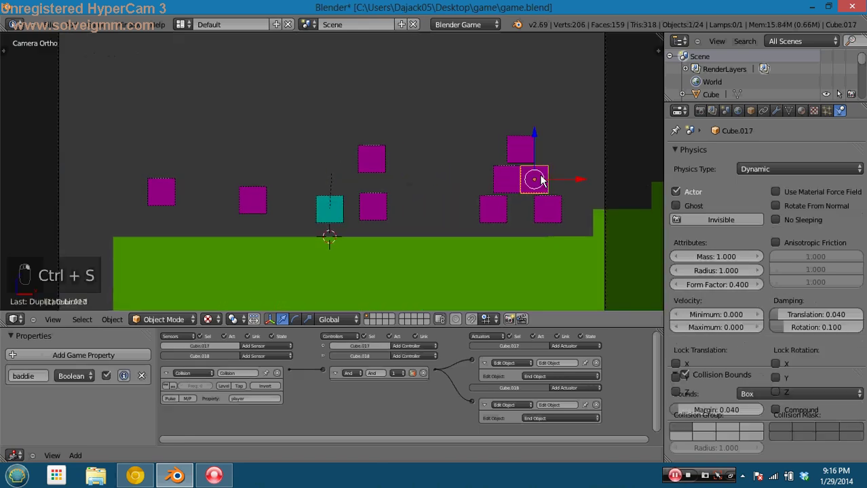
{"action": "key", "text": "z"}
{"action": "key", "text": "b"}
{"action": "left_click_drag", "start_coordinate": [578, 174], "coordinate": [384, 120]}
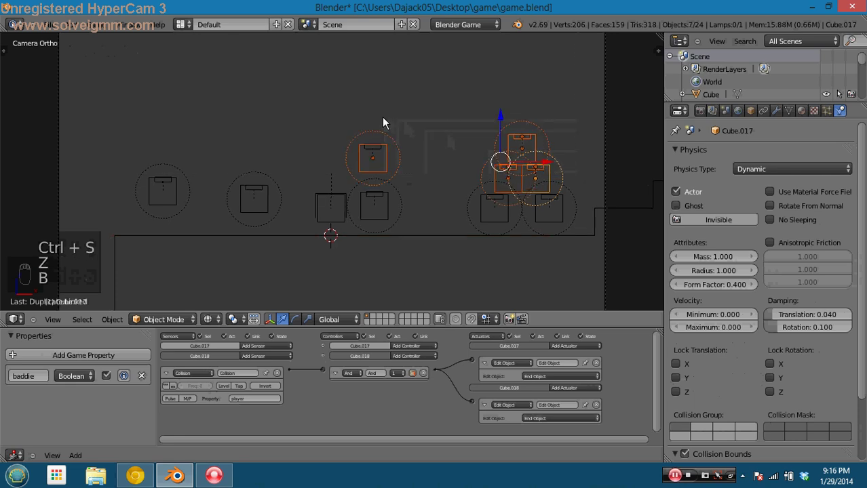
{"action": "key", "text": "b"}
{"action": "right_click", "coordinate": [377, 150], "text": "shift"}
{"action": "key", "text": "b"}
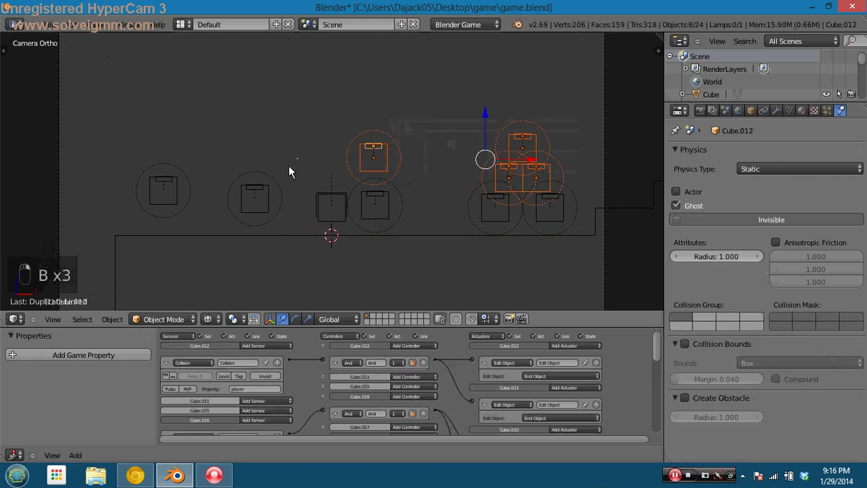
{"action": "left_click_drag", "start_coordinate": [289, 167], "coordinate": [133, 199]}
{"action": "key", "text": "b"}
{"action": "left_click_drag", "start_coordinate": [449, 171], "coordinate": [556, 203]}
{"action": "key", "text": "Delete"}
{"action": "left_click", "coordinate": [569, 207]}
{"action": "right_click", "coordinate": [340, 213]}
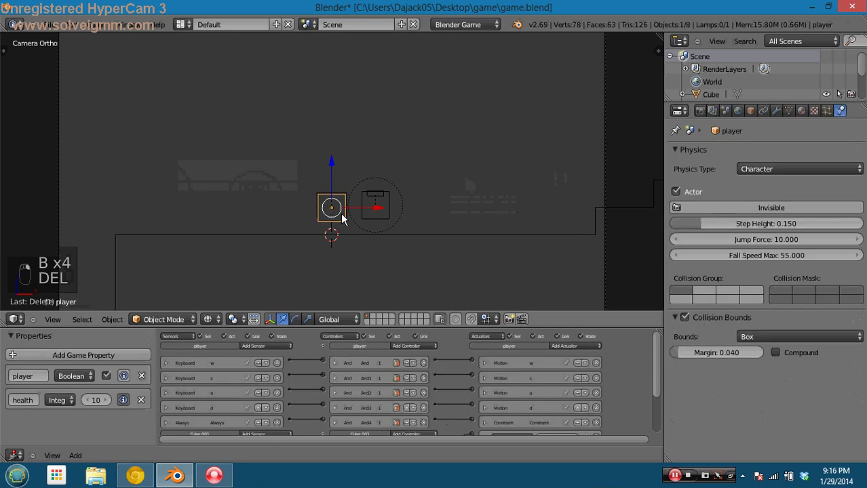
{"action": "key", "text": "g"}
{"action": "left_click", "coordinate": [371, 219]}
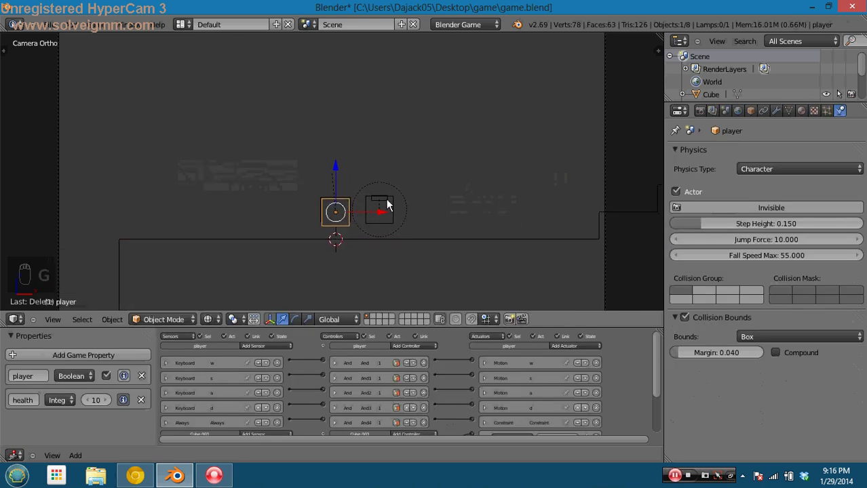
{"action": "key", "text": "alt+a"}
{"action": "key", "text": "Escape"}
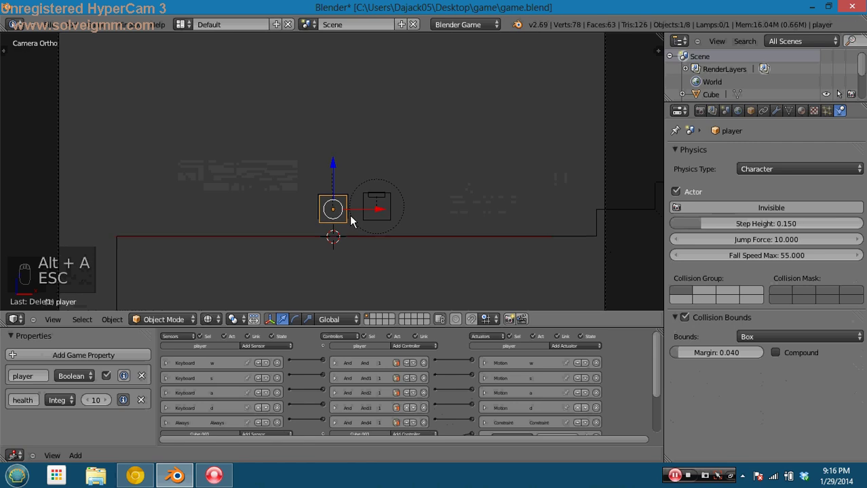
Select the remaining baddie cube, show it in the front view, and save over game.blend
{"action": "right_click", "coordinate": [399, 179]}
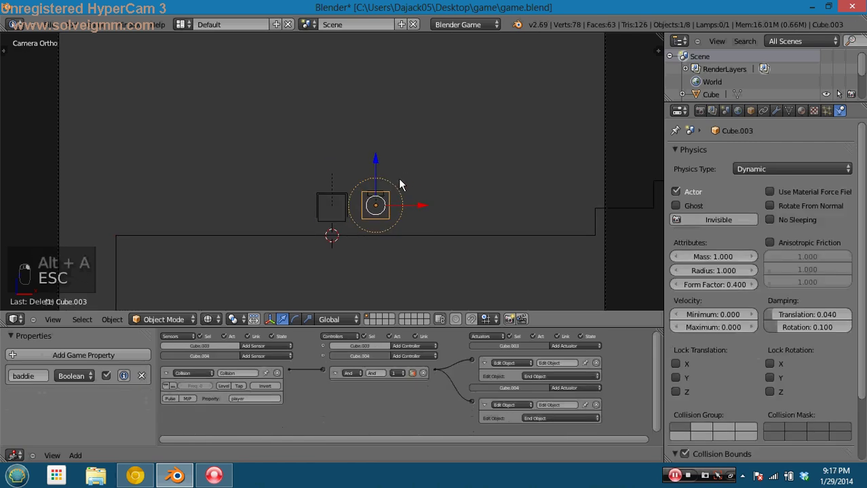
{"action": "key", "text": "KP_1"}
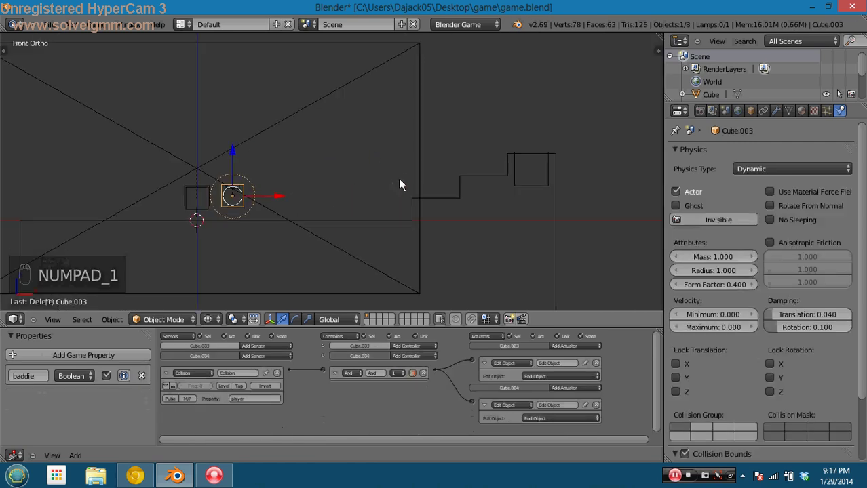
{"action": "middle_click_drag", "start_coordinate": [282, 187], "coordinate": [380, 150], "text": "shift"}
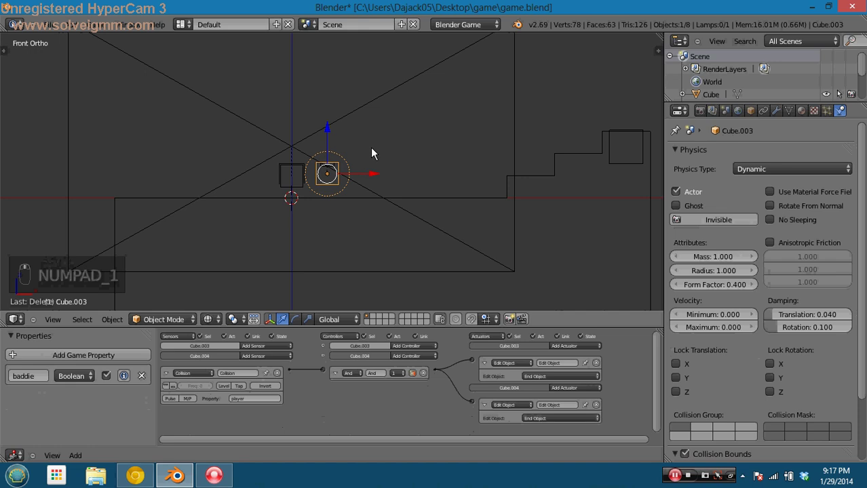
{"action": "scroll", "coordinate": [372, 153], "scroll_direction": "up", "scroll_amount": 3}
{"action": "scroll", "coordinate": [359, 156], "scroll_direction": "up", "scroll_amount": 3}
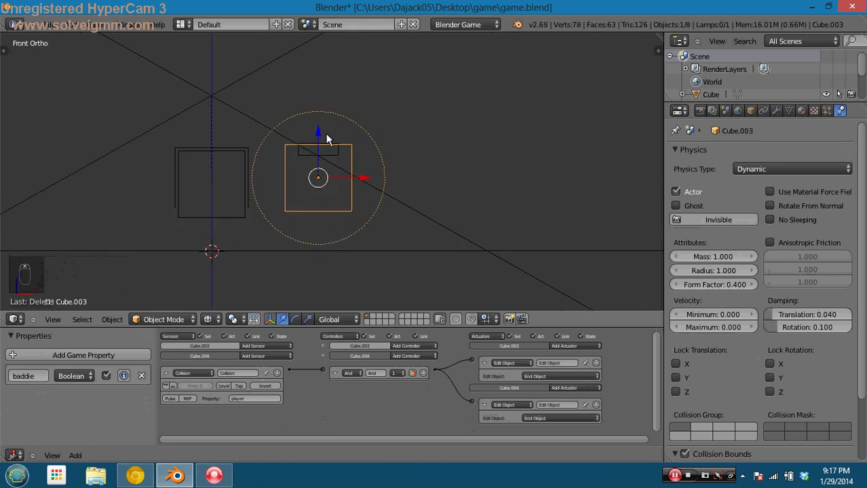
{"action": "scroll", "coordinate": [326, 133], "scroll_direction": "down", "scroll_amount": 1}
{"action": "key", "text": "ctrl+s"}
{"action": "left_click", "coordinate": [326, 130]}
Select the collision shell around the player and briefly run the game from the camera view
{"action": "right_click", "coordinate": [257, 151]}
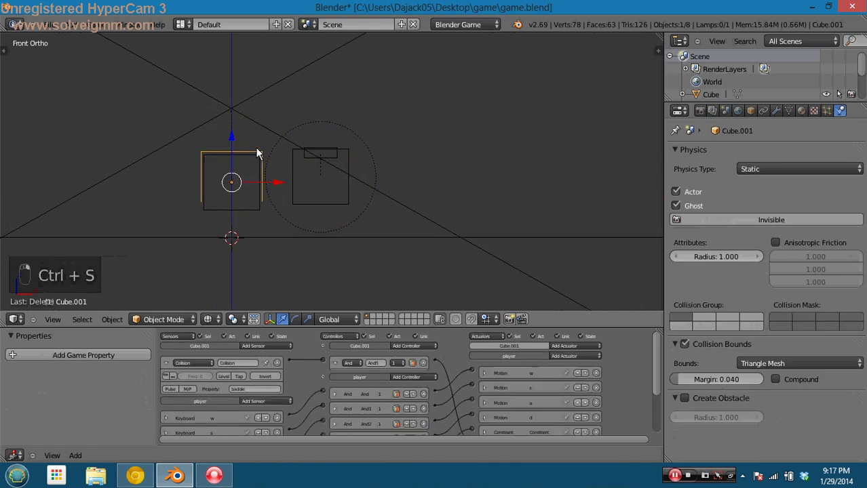
{"action": "key", "text": "KP_0"}
{"action": "key", "text": "p"}
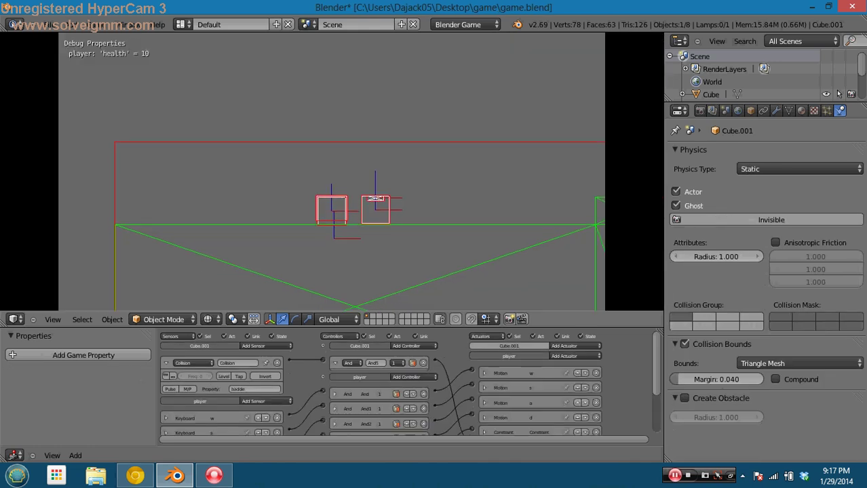
{"action": "key", "text": "Escape"}
Restore textured shading, turn off Show Physics Visualization, and briefly run the game to check its look
{"action": "key", "text": "alt+z"}
{"action": "left_click", "coordinate": [97, 25]}
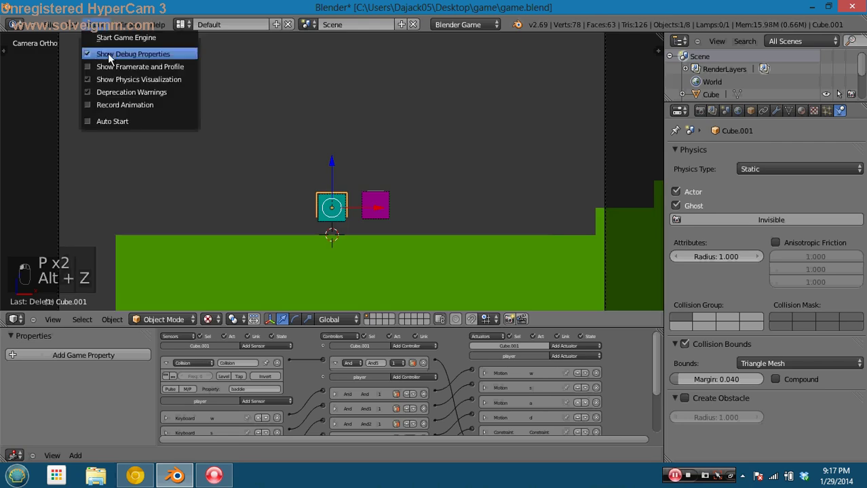
{"action": "left_click", "coordinate": [119, 80]}
{"action": "key", "text": "p"}
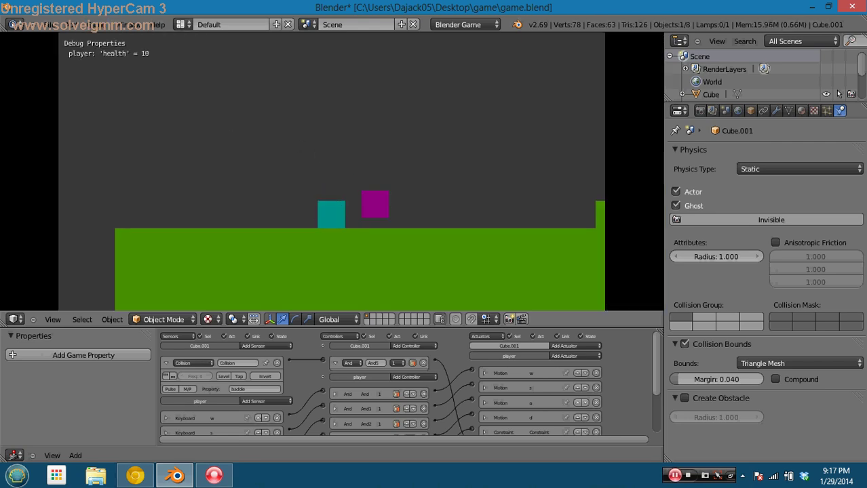
{"action": "key", "text": "Escape"}
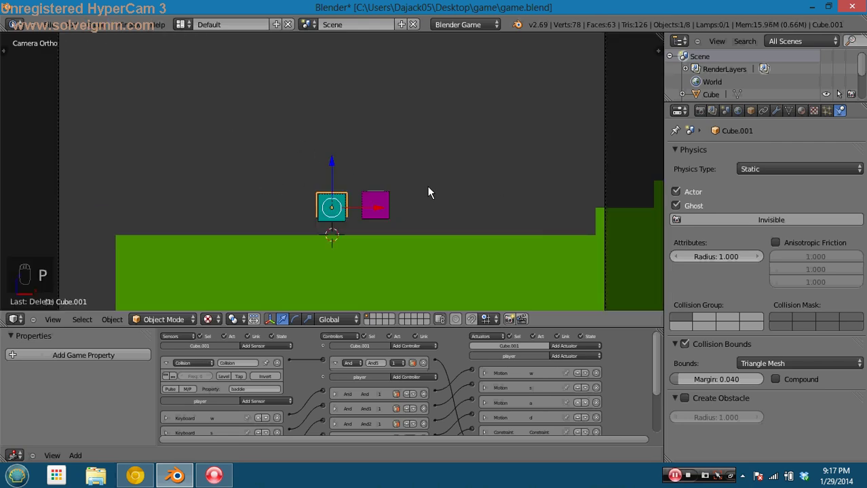
{"action": "key", "text": "r"}
{"action": "key", "text": "r"}
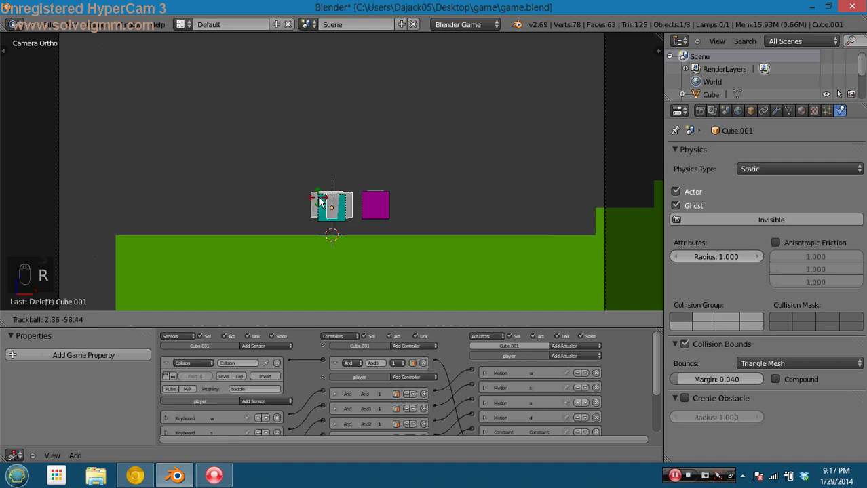
{"action": "right_click", "coordinate": [320, 198]}
Cancel the rotation of the player's collision shell and save over game.blend
{"action": "left_click", "coordinate": [787, 214]}
{"action": "key", "text": "ctrl+s"}
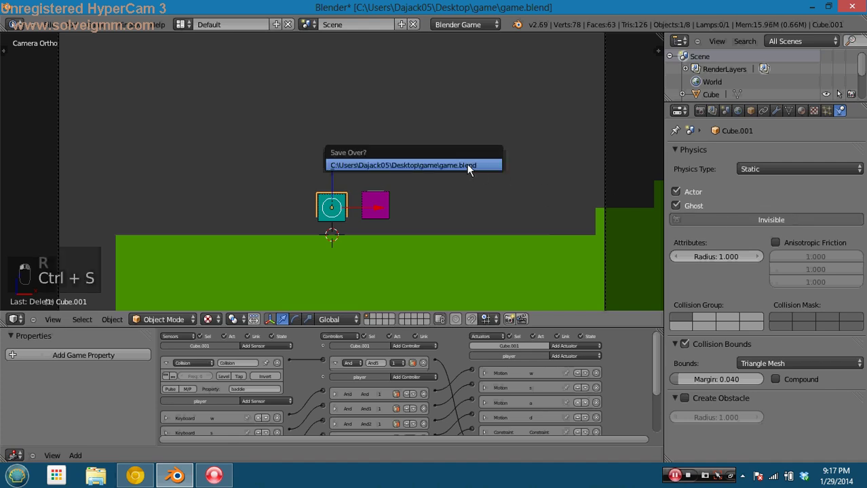
{"action": "left_click", "coordinate": [467, 164]}
Select the baddie cube, test-run the game from the top view, and return to the camera view
{"action": "right_click", "coordinate": [387, 202]}
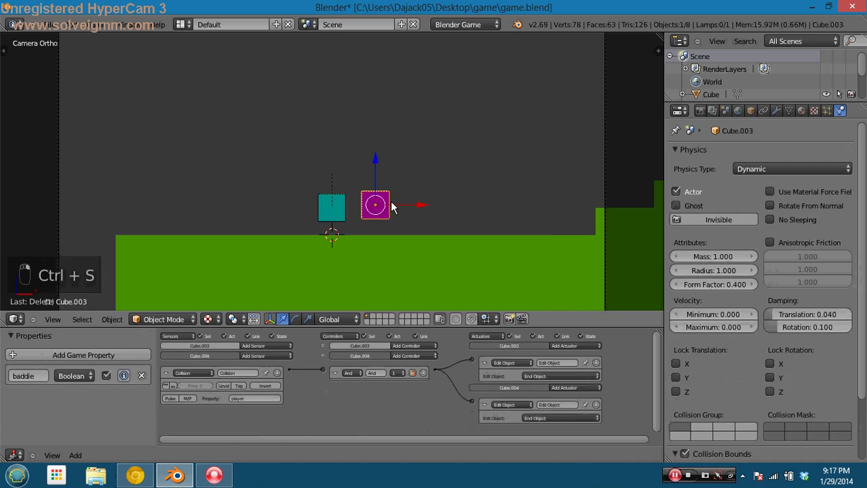
{"action": "key", "text": "KP_7"}
{"action": "scroll", "coordinate": [407, 202], "scroll_direction": "down", "scroll_amount": 2}
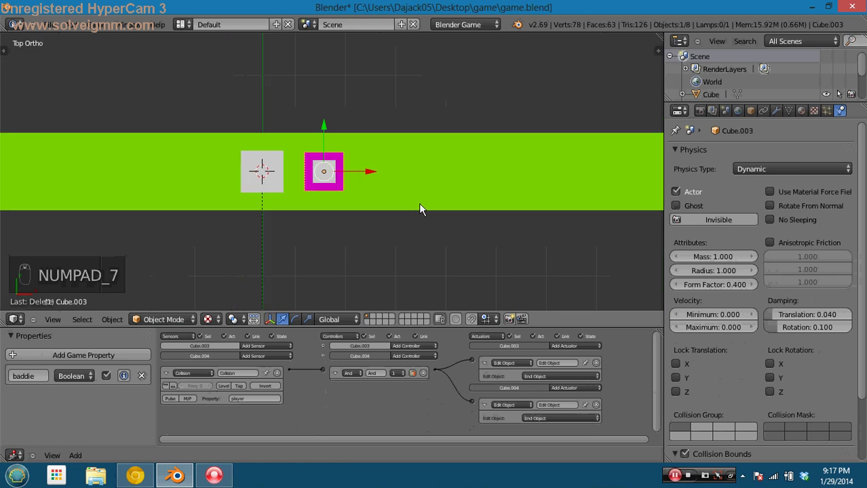
{"action": "scroll", "coordinate": [426, 180], "scroll_direction": "down", "scroll_amount": 3}
{"action": "key", "text": "p"}
{"action": "key", "text": "Right"}
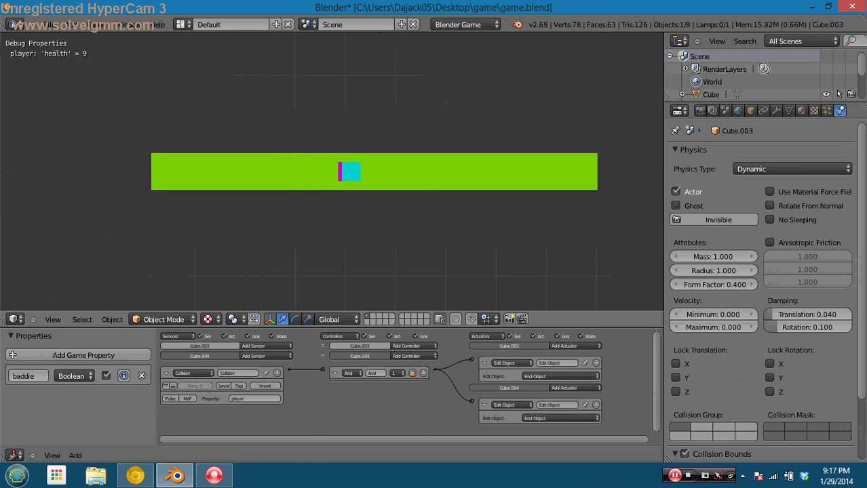
{"action": "key", "text": "Escape"}
{"action": "key", "text": "KP_1"}
{"action": "key", "text": "KP_0"}
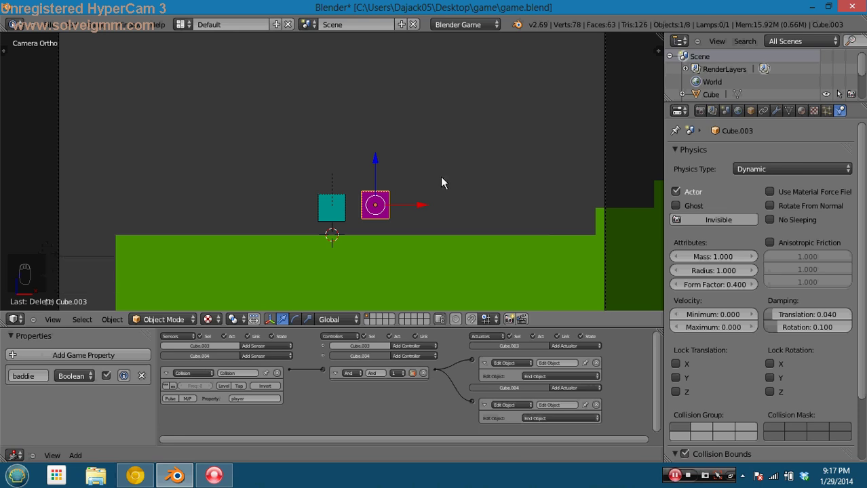
Save the file, move the baddie along X away from the player, and save over game.blend again
{"action": "scroll", "coordinate": [440, 176], "scroll_direction": "down", "scroll_amount": 2}
{"action": "scroll", "coordinate": [442, 182], "scroll_direction": "up", "scroll_amount": 1}
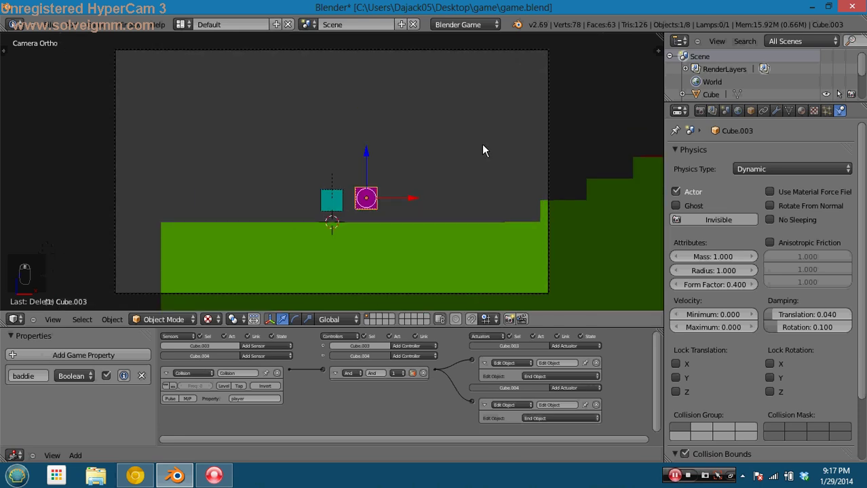
{"action": "key", "text": "ctrl+s"}
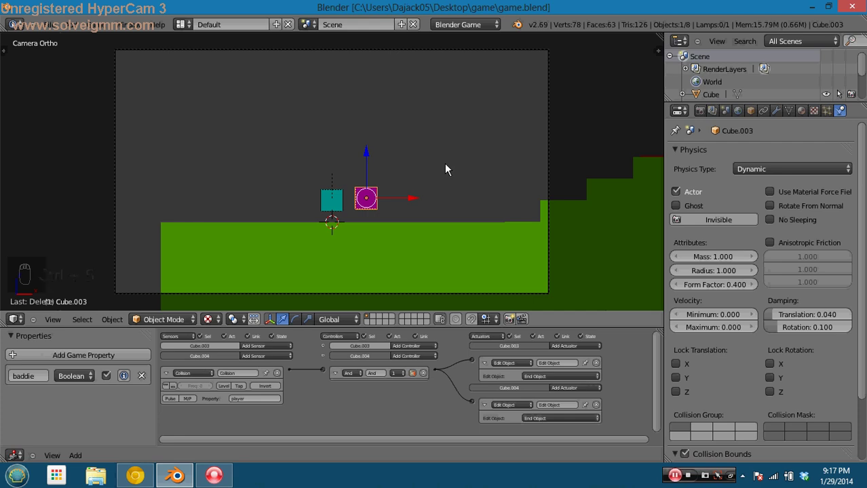
{"action": "key", "text": "g"}
{"action": "key", "text": "x"}
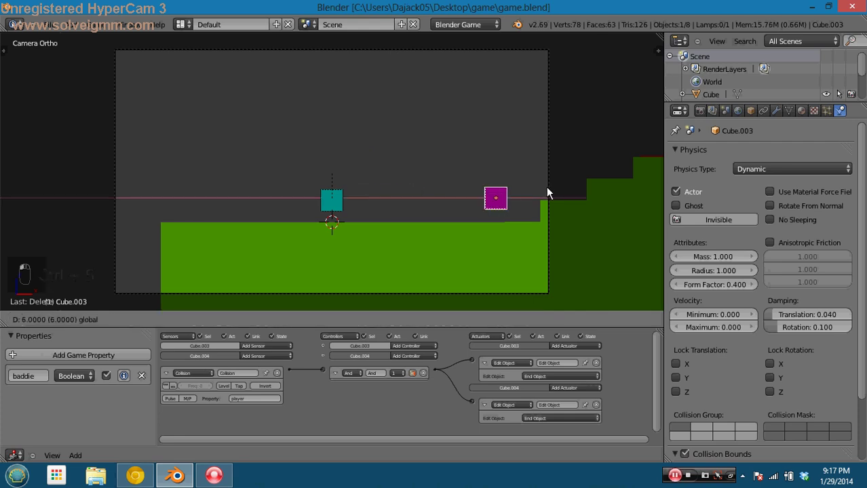
{"action": "left_click", "coordinate": [486, 189]}
{"action": "key", "text": "ctrl+s"}
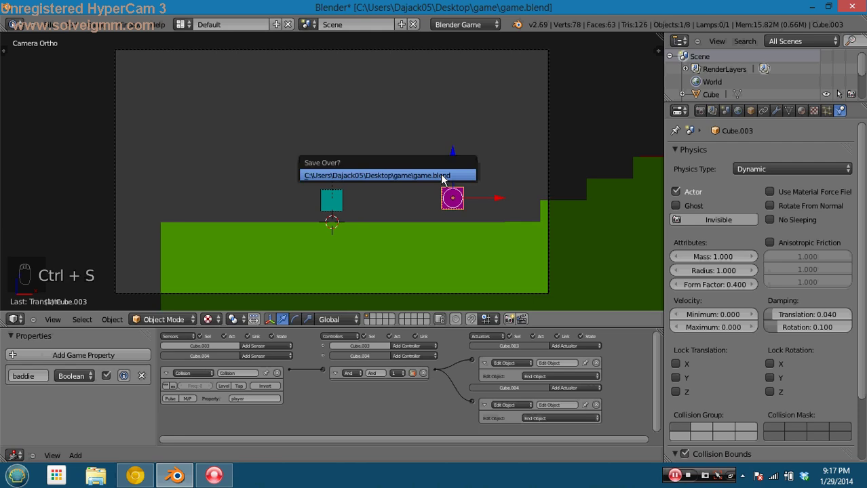
{"action": "left_click", "coordinate": [443, 179]}
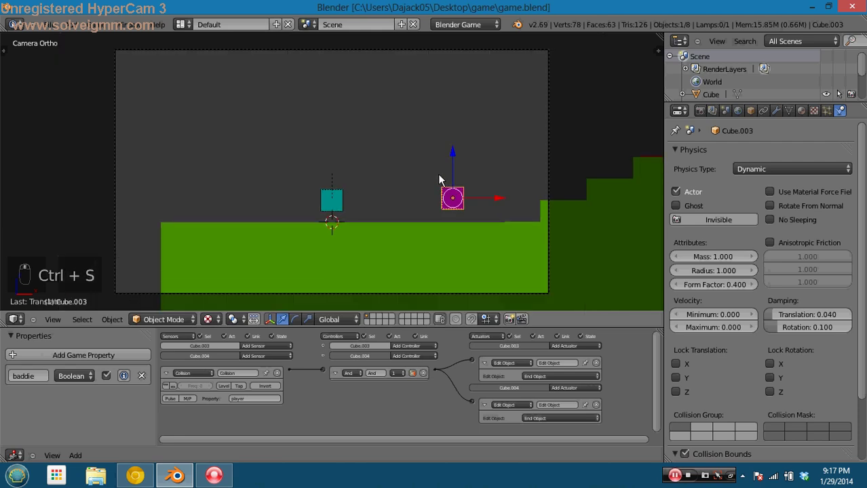
Add a cube and scale it down to the size of the player cube
{"action": "key", "text": "shift+a"}
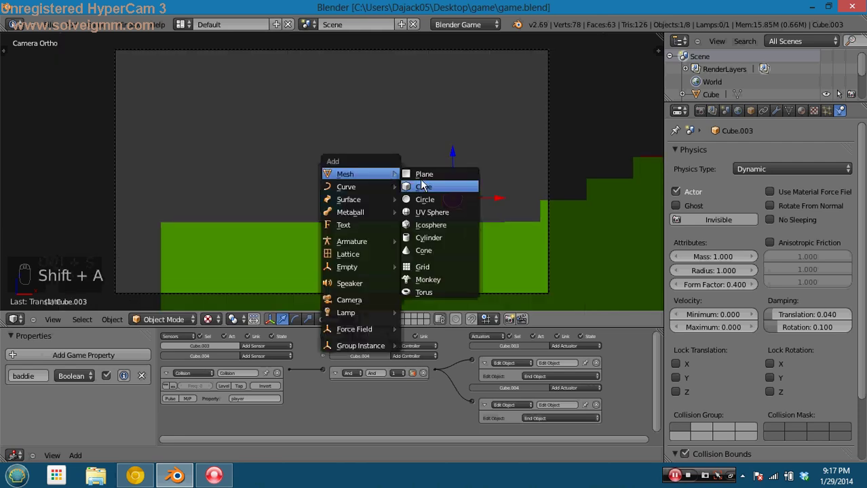
{"action": "left_click", "coordinate": [417, 187]}
{"action": "key", "text": "s"}
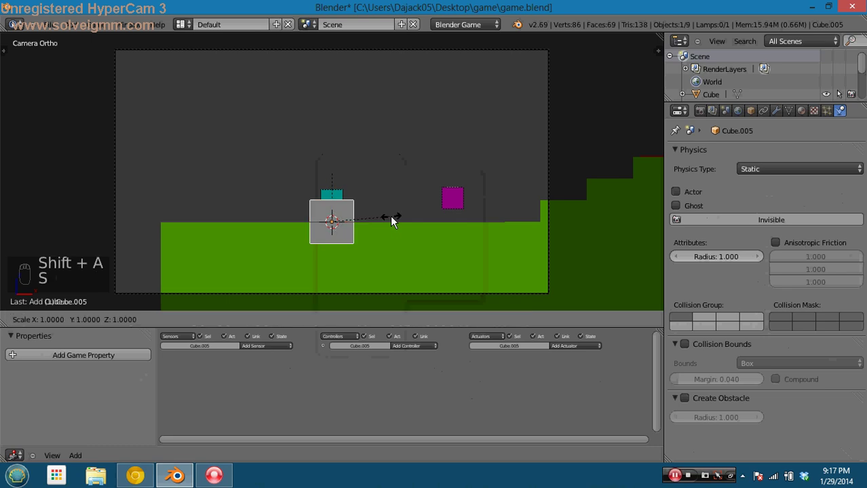
{"action": "left_click", "coordinate": [392, 217]}
{"action": "scroll", "coordinate": [377, 242], "scroll_direction": "up", "scroll_amount": 2}
Move the new cube up 3 units, then along X to float between the player and the baddie
{"action": "key", "text": "g"}
{"action": "key", "text": "z"}
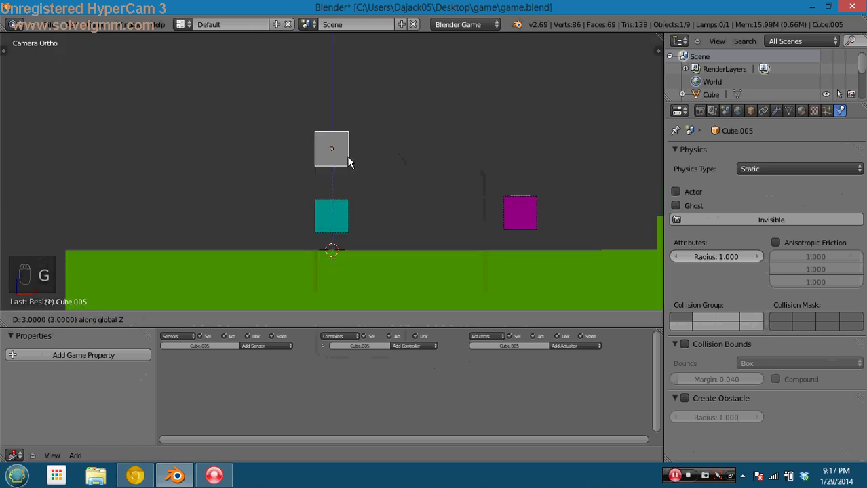
{"action": "left_click", "coordinate": [347, 156]}
{"action": "key", "text": "g"}
{"action": "key", "text": "x"}
{"action": "left_click", "coordinate": [413, 156]}
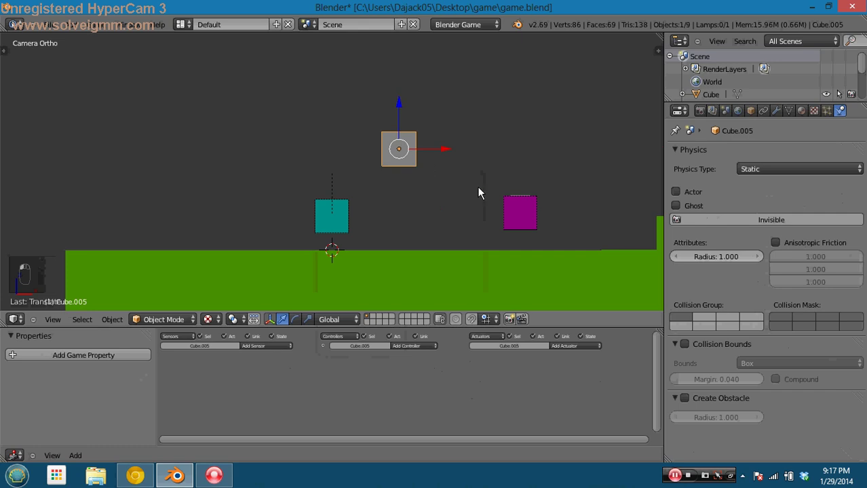
Add a Bevel modifier to the floating cube
{"action": "left_click", "coordinate": [777, 111]}
{"action": "left_click", "coordinate": [753, 154]}
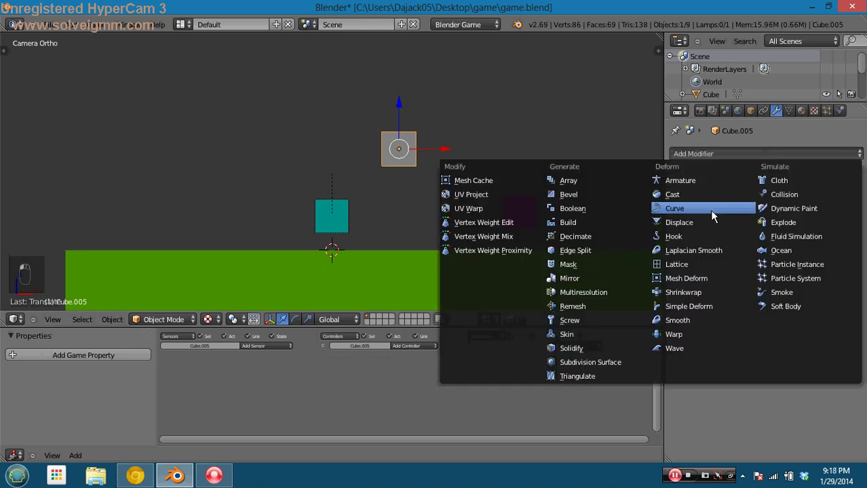
{"action": "left_click", "coordinate": [608, 194]}
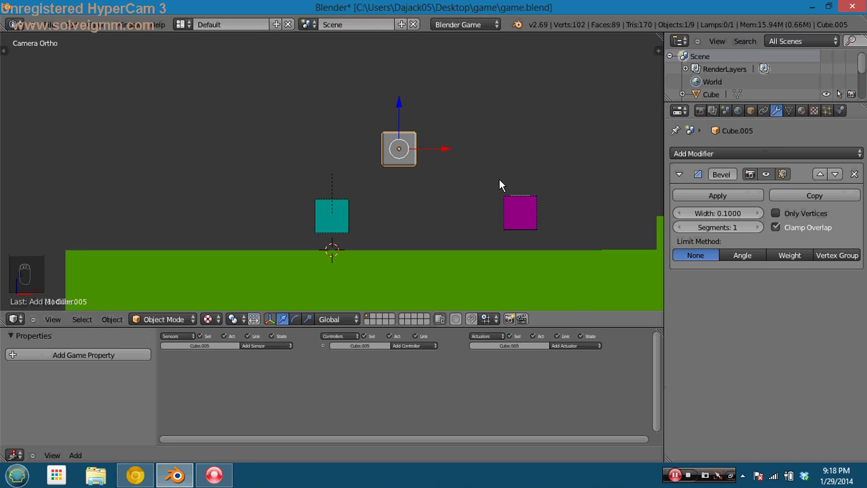
Centre the floating cube in the front view and apply its rotation and scale
{"action": "key", "text": "ctrl+KP_Decimal"}
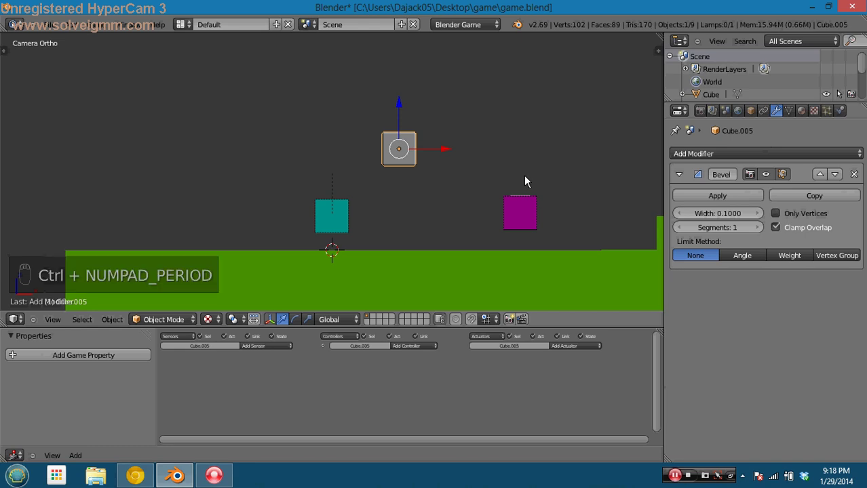
{"action": "key", "text": "KP_1"}
{"action": "key", "text": "ctrl+KP_Decimal"}
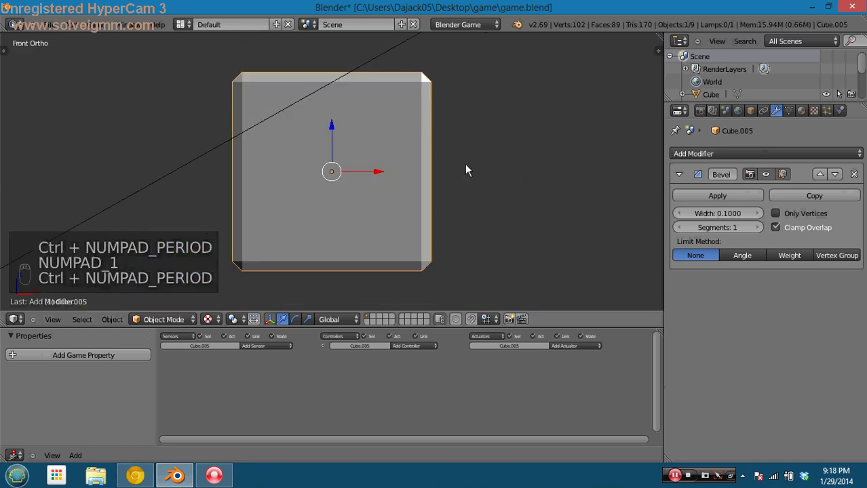
{"action": "key", "text": "ctrl+a"}
{"action": "key", "text": "ctrl+a"}
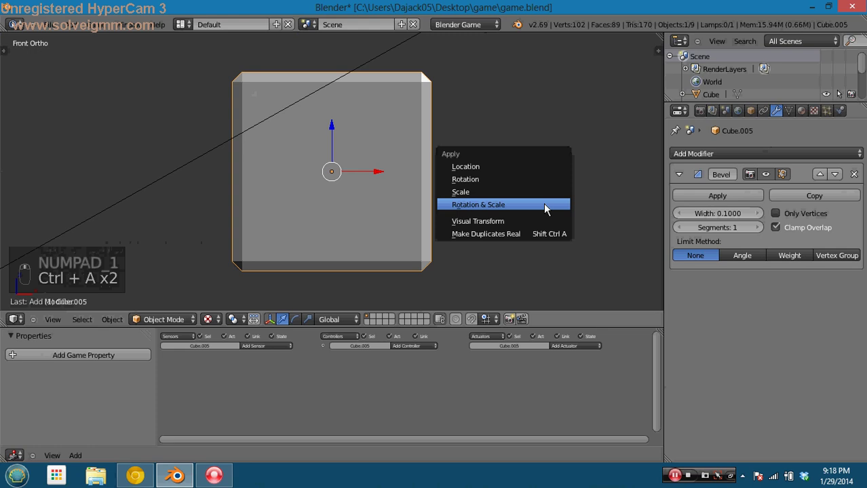
{"action": "left_click", "coordinate": [544, 206]}
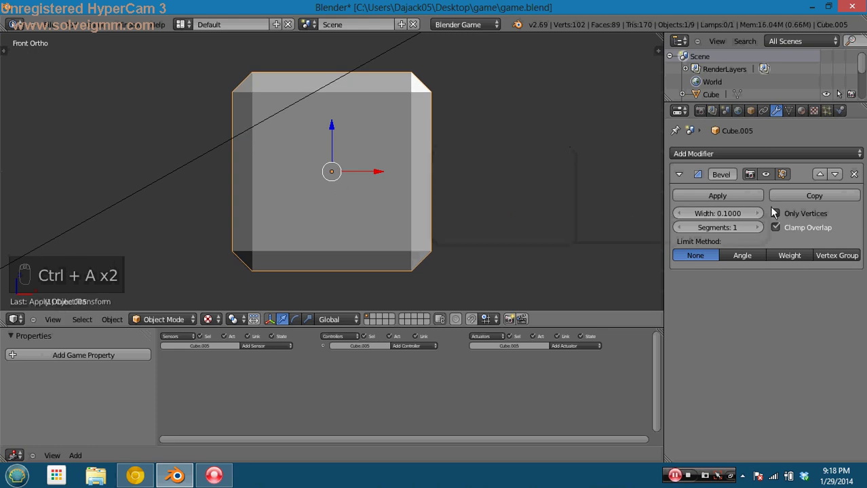
Apply the Bevel modifier and check the cube's resulting mesh in Edit Mode
{"action": "left_click", "coordinate": [718, 196]}
{"action": "key", "text": "Tab"}
{"action": "key", "text": "Tab"}
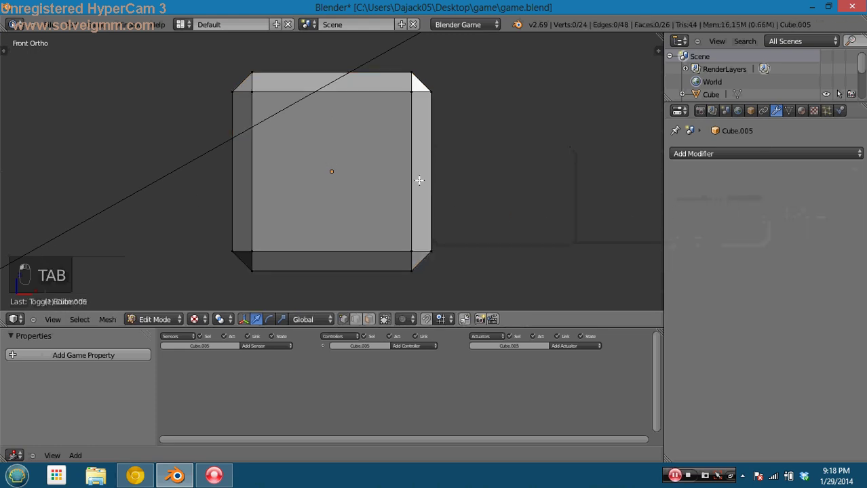
{"action": "middle_click_drag", "start_coordinate": [386, 158], "coordinate": [469, 139]}
{"action": "key", "text": "KP_1"}
Give the beveled cube a new golden yellow material (R 0.800, G 0.486, B 0.000) with diffuse intensity 1.000 and specular intensity 0.085
{"action": "left_click", "coordinate": [801, 111]}
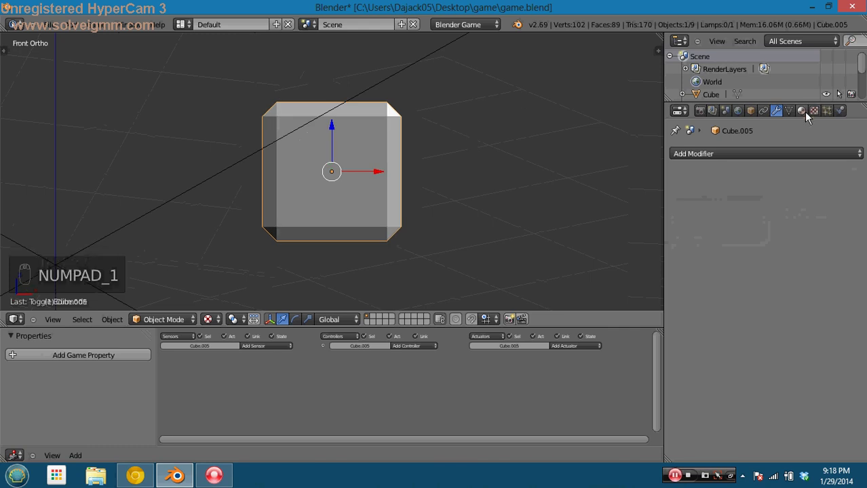
{"action": "left_click", "coordinate": [740, 198]}
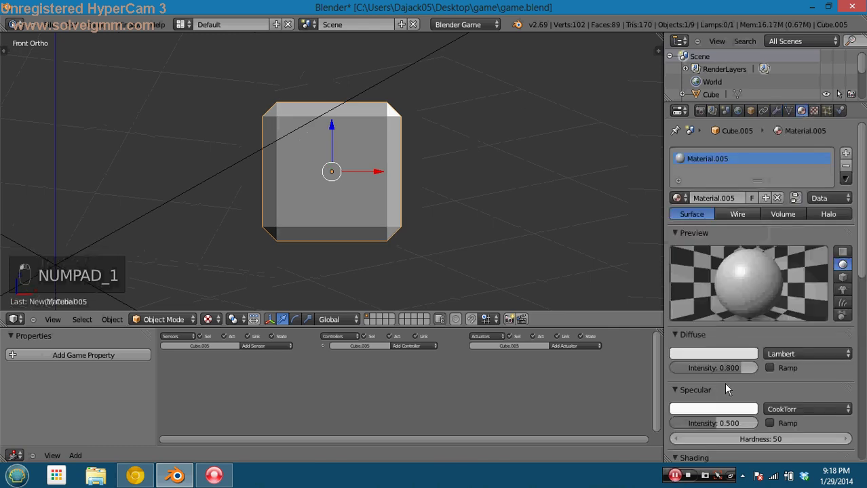
{"action": "left_click_drag", "start_coordinate": [720, 368], "coordinate": [796, 369]}
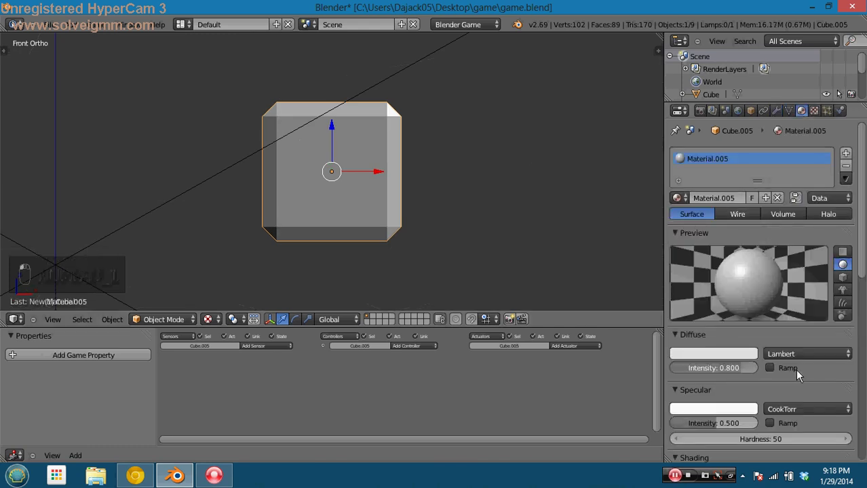
{"action": "left_click", "coordinate": [722, 356]}
{"action": "mouse_move", "coordinate": [665, 252]}
{"action": "left_mouse_down"}
{"action": "mouse_move", "coordinate": [629, 272]}
{"action": "mouse_move", "coordinate": [622, 260]}
{"action": "left_mouse_up"}
{"action": "left_click_drag", "start_coordinate": [654, 290], "coordinate": [658, 292]}
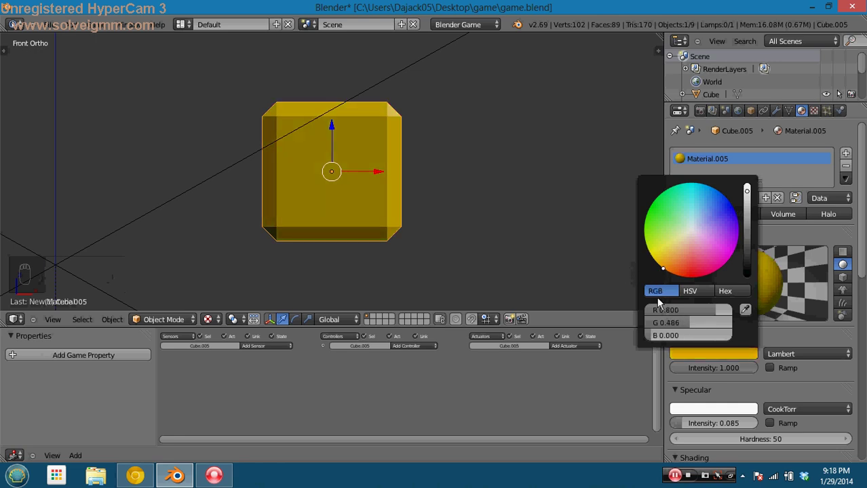
{"action": "left_click", "coordinate": [678, 367]}
Run the game from the camera view and make the player jump around and against the yellow cube
{"action": "scroll", "coordinate": [356, 169], "scroll_direction": "down", "scroll_amount": 5}
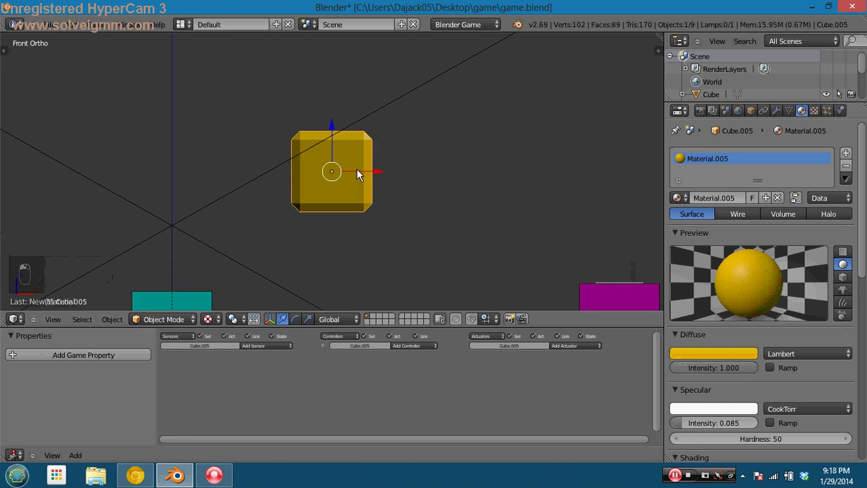
{"action": "key", "text": "KP_0"}
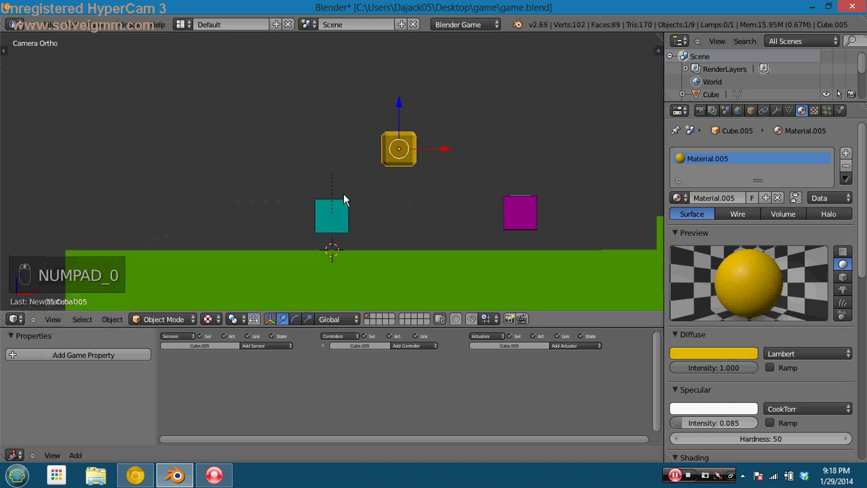
{"action": "key", "text": "p"}
{"action": "key", "text": "Up"}
{"action": "key", "text": "Left"}
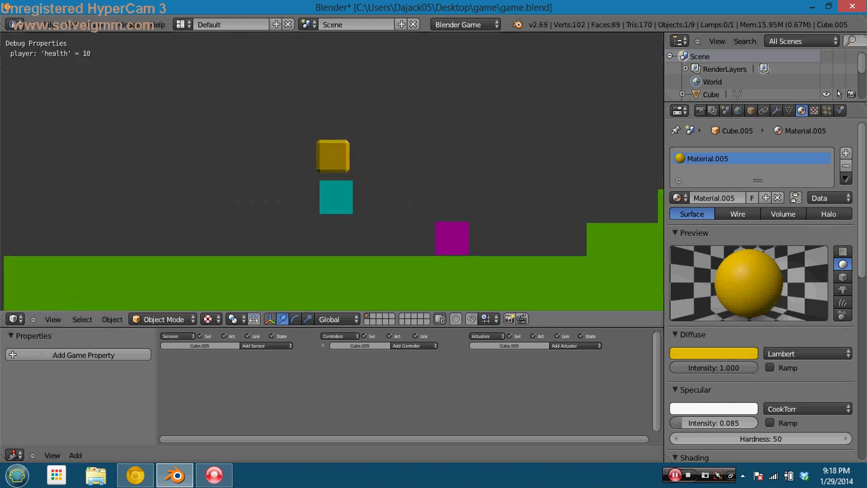
{"action": "key", "text": "Up"}
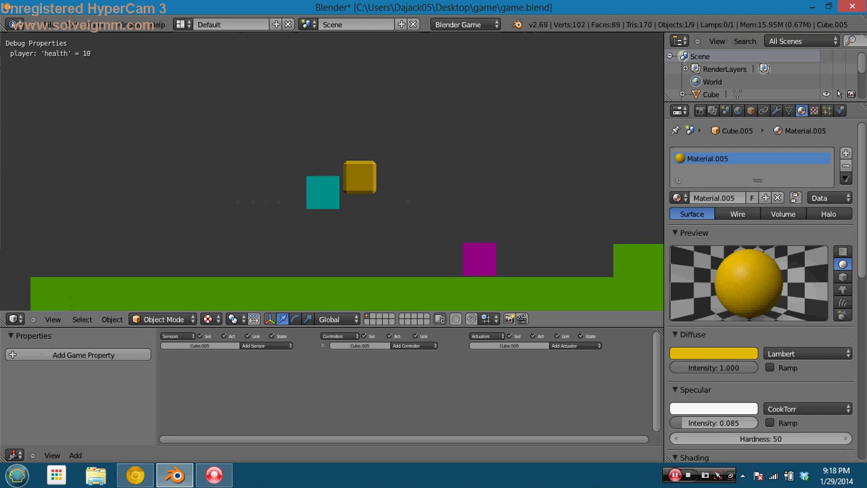
{"action": "key", "text": "Right"}
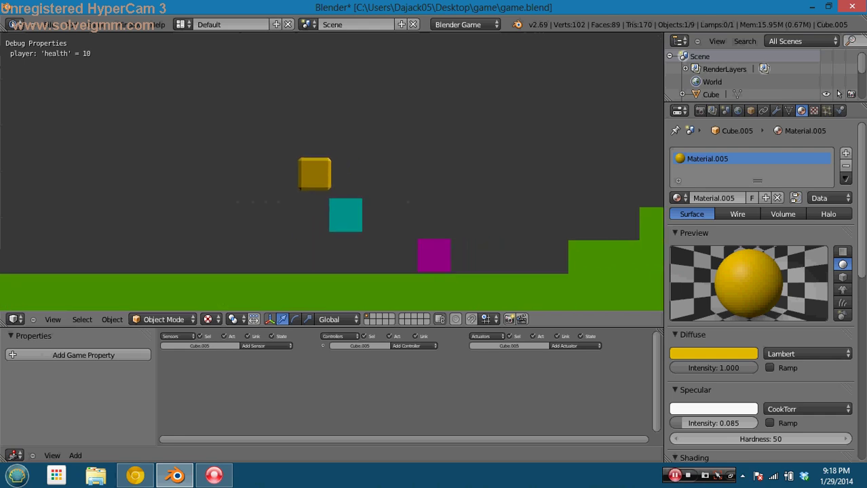
{"action": "key", "text": "Left"}
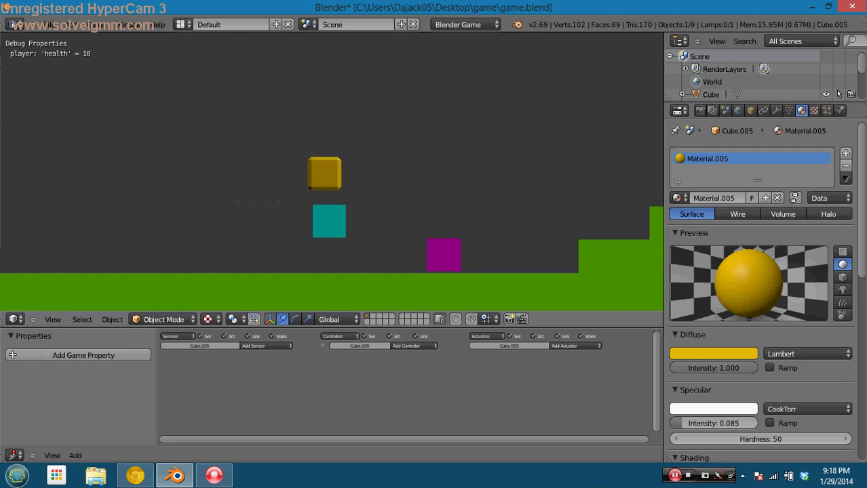
{"action": "key", "text": "Up"}
{"action": "key", "text": "Right"}
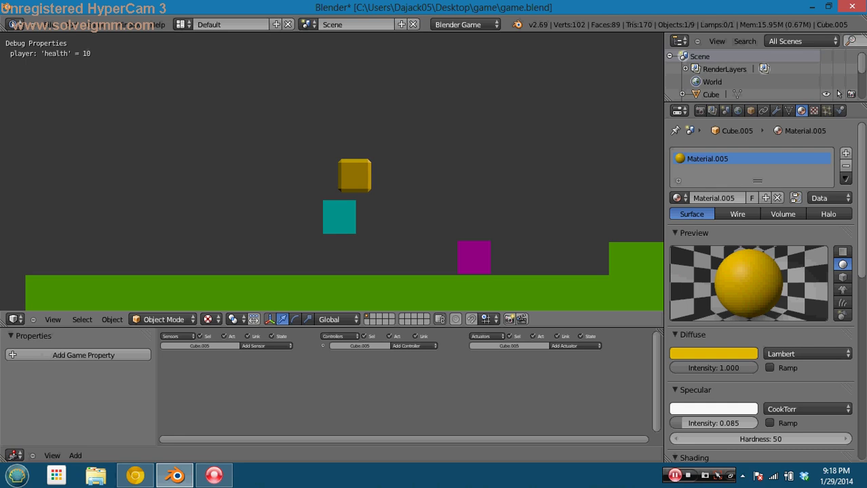
{"action": "key", "text": "Left"}
{"action": "key", "text": "Up"}
{"action": "key", "text": "Right"}
{"action": "key", "text": "Right"}
{"action": "key", "text": "Up"}
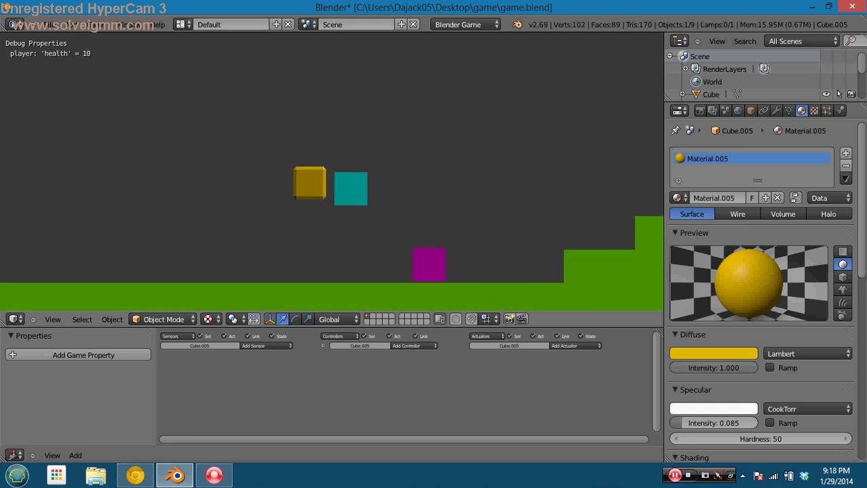
{"action": "key", "text": "Left"}
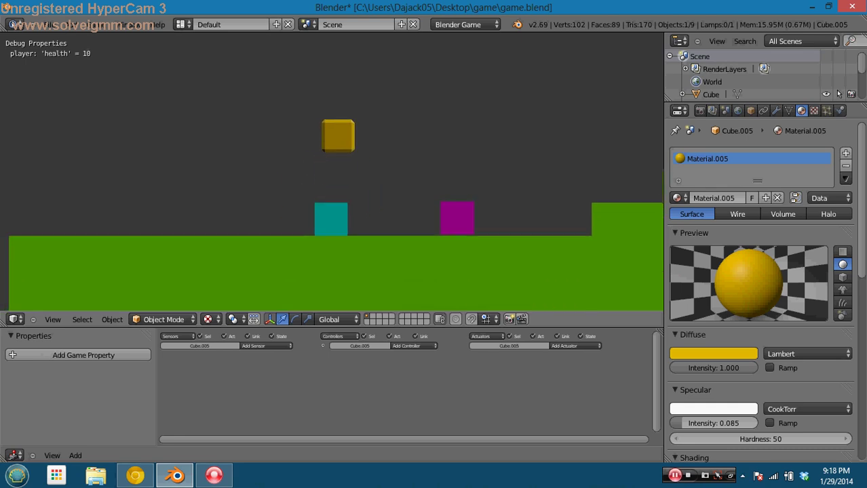
{"action": "key", "text": "Left"}
{"action": "key", "text": "Up"}
{"action": "key", "text": "Escape"}
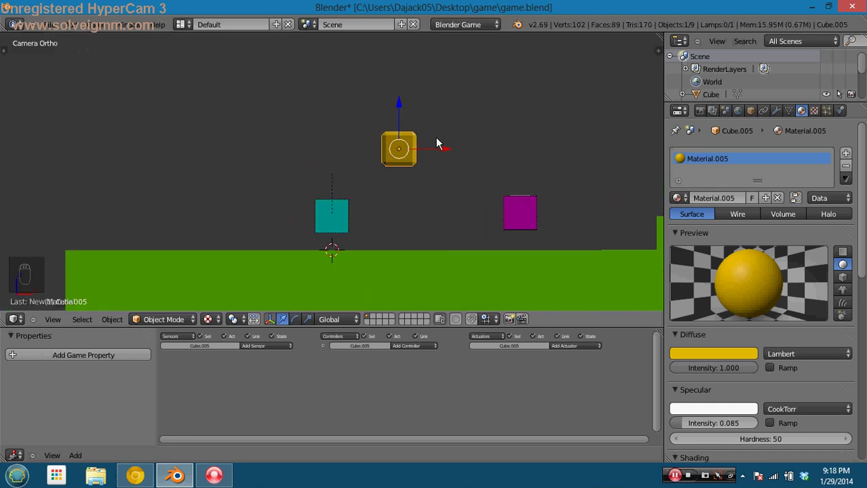
Try the yellow cube slightly higher in the front view and run the game briefly
{"action": "key", "text": "g"}
{"action": "key", "text": "z"}
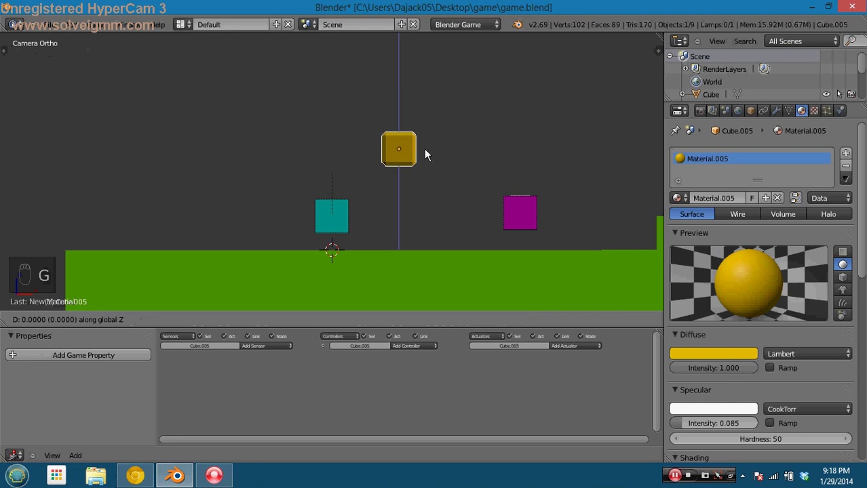
{"action": "left_click", "coordinate": [424, 148]}
{"action": "key", "text": "KP_1"}
{"action": "key", "text": "g"}
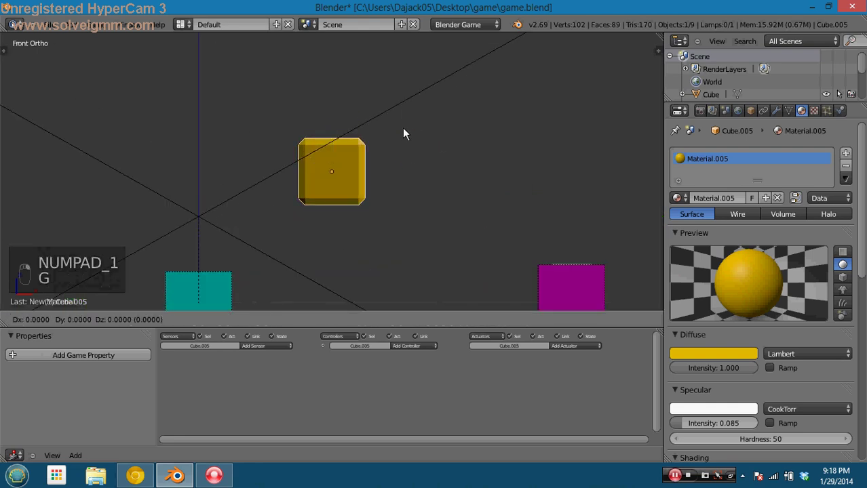
{"action": "left_click", "coordinate": [402, 124]}
{"action": "key", "text": "p"}
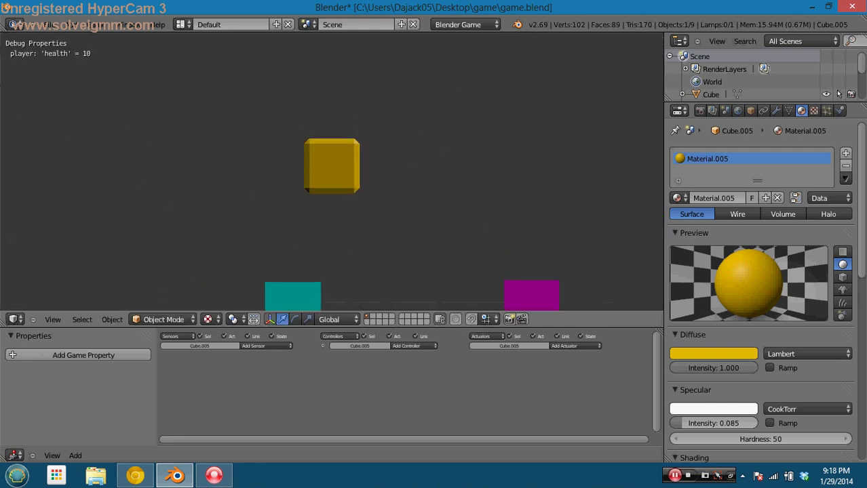
{"action": "key", "text": "Escape"}
Raise the yellow cube by 0.1 and run the game to test the player's jump up to it
{"action": "key", "text": "g"}
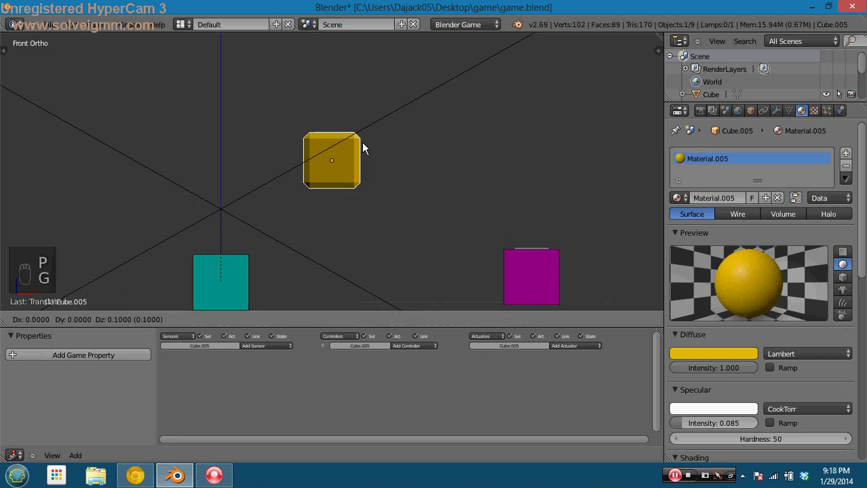
{"action": "left_click", "coordinate": [362, 142]}
{"action": "key", "text": "p"}
{"action": "key", "text": "Right"}
{"action": "key", "text": "Up"}
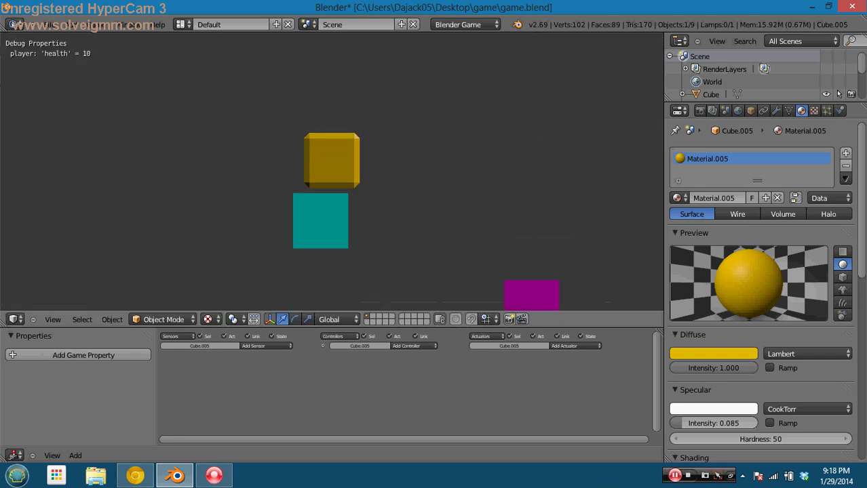
{"action": "key", "text": "Escape"}
Raise the yellow cube by a further 0.2 and play-test the jump beneath it
{"action": "key", "text": "g"}
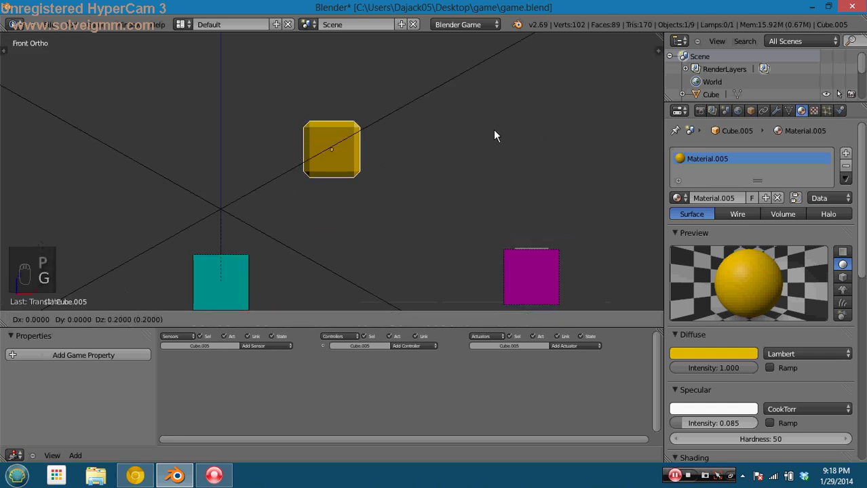
{"action": "left_click", "coordinate": [493, 130]}
{"action": "key", "text": "p"}
{"action": "key", "text": "Right"}
{"action": "key", "text": "Up"}
{"action": "key", "text": "Left"}
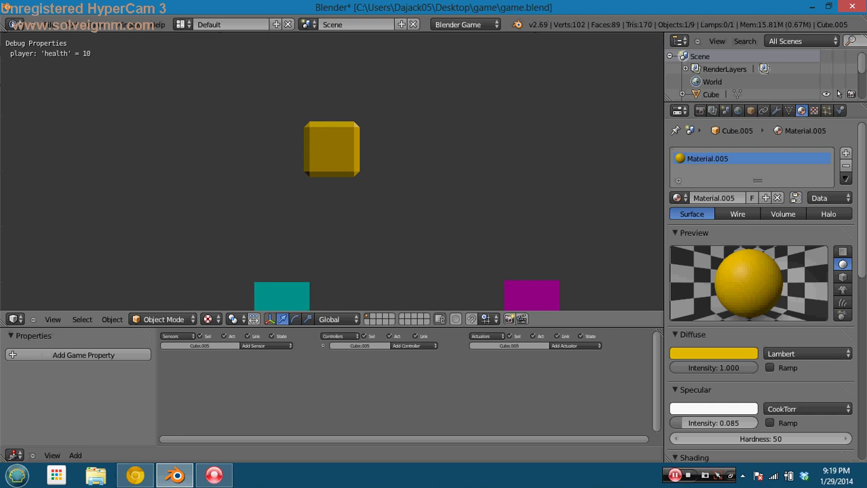
{"action": "key", "text": "Escape"}
Lower the yellow cube slightly and make the player jump at it repeatedly in the game
{"action": "key", "text": "g"}
{"action": "left_click", "coordinate": [437, 139]}
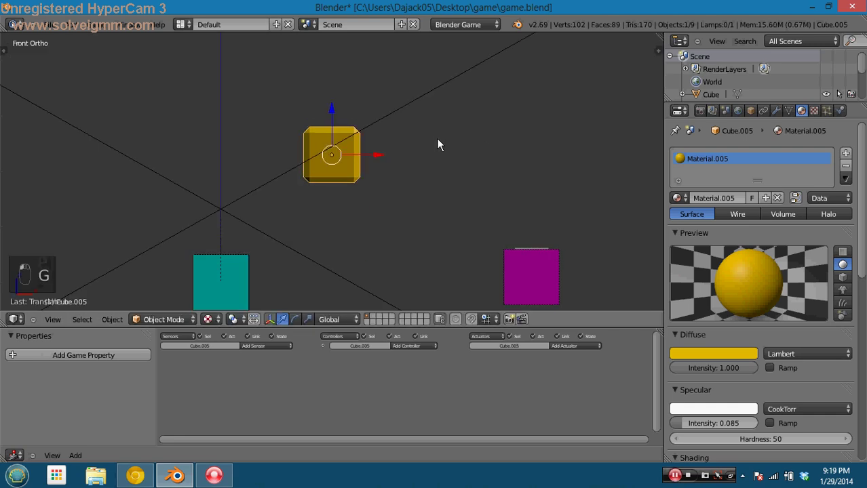
{"action": "key", "text": "p"}
{"action": "key", "text": "Right"}
{"action": "key", "text": "Up"}
{"action": "key", "text": "Left"}
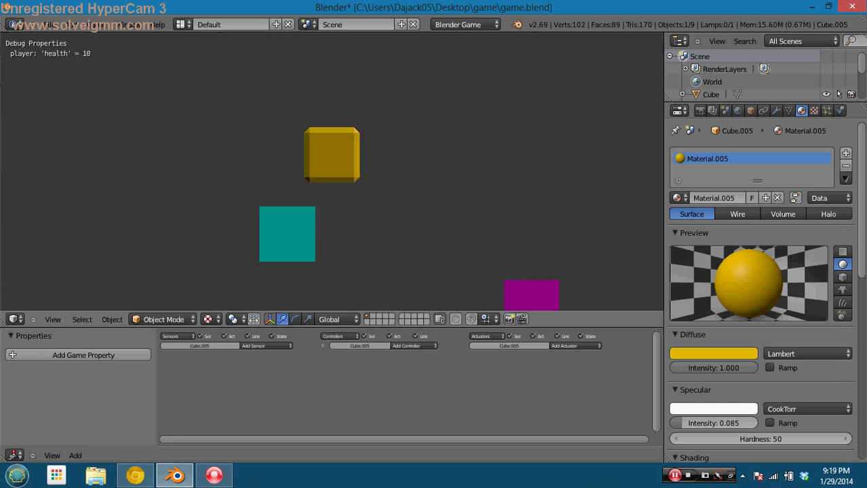
{"action": "key", "text": "Right"}
{"action": "key", "text": "Up"}
{"action": "key", "text": "Left"}
{"action": "key", "text": "Escape"}
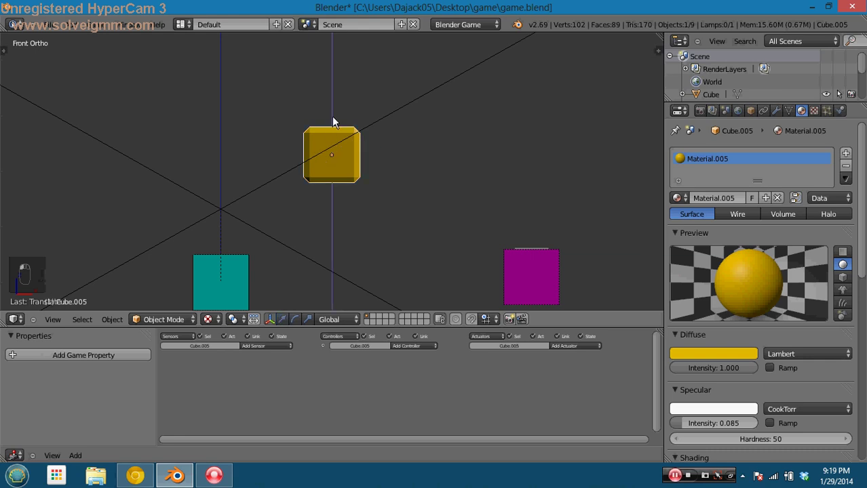
Bring the yellow cube back down along Z to its original height and check it from the camera view
{"action": "key", "text": "ctrl+space"}
{"action": "key", "text": "KP_0"}
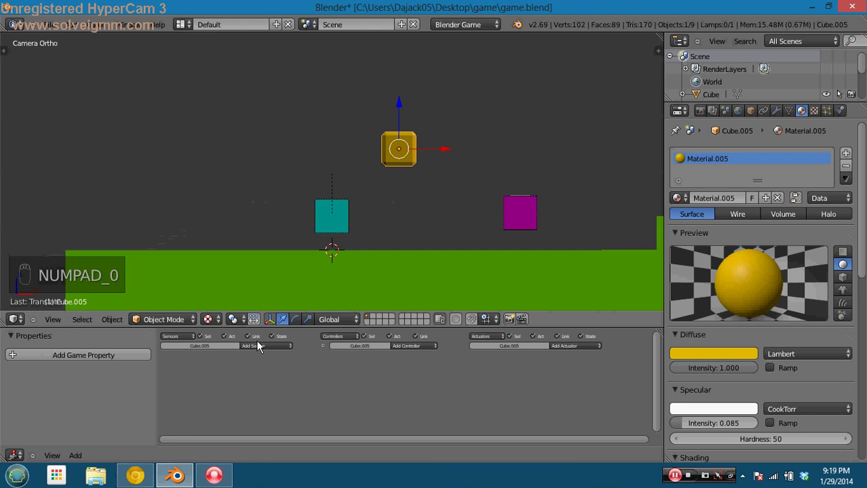
{"action": "key", "text": "KP_1"}
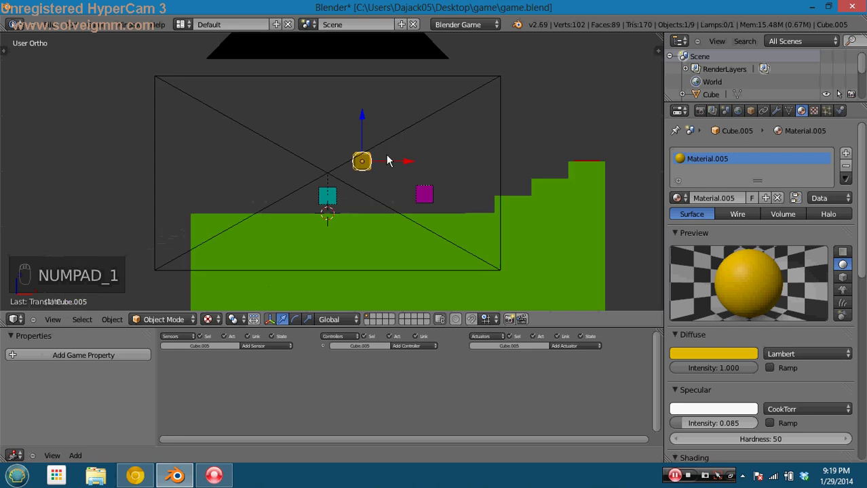
Add a new cube mesh in the wireframe front view and centre it over the lower edge of the yellow block
{"action": "key", "text": "KP_5"}
{"action": "key", "text": "KP_5"}
{"action": "key", "text": "KP_5"}
{"action": "key", "text": "z"}
{"action": "key", "text": "z"}
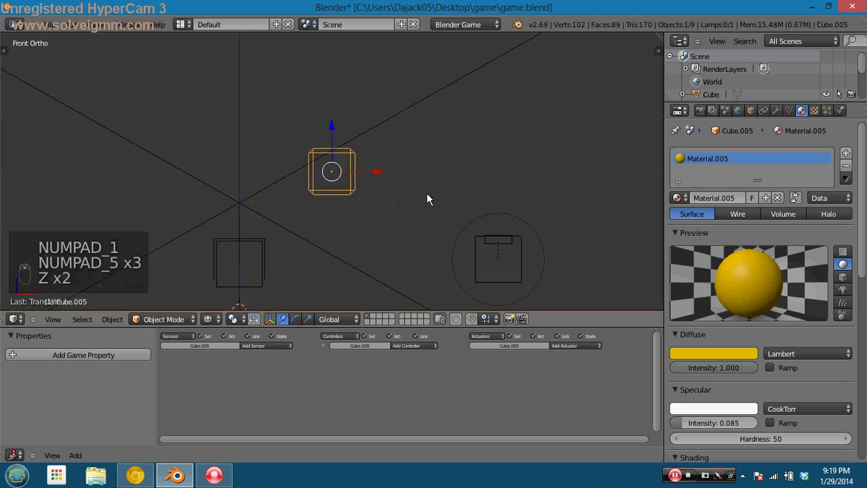
{"action": "scroll", "coordinate": [426, 193], "scroll_direction": "up", "scroll_amount": 2}
{"action": "key", "text": "a"}
{"action": "right_click", "coordinate": [354, 200]}
{"action": "key", "text": "a"}
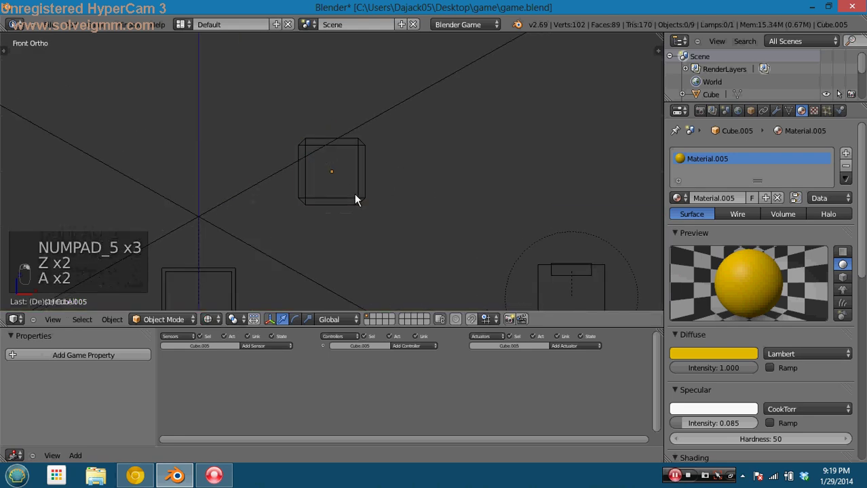
{"action": "key", "text": "shift+a"}
{"action": "mouse_move", "coordinate": [348, 186]}
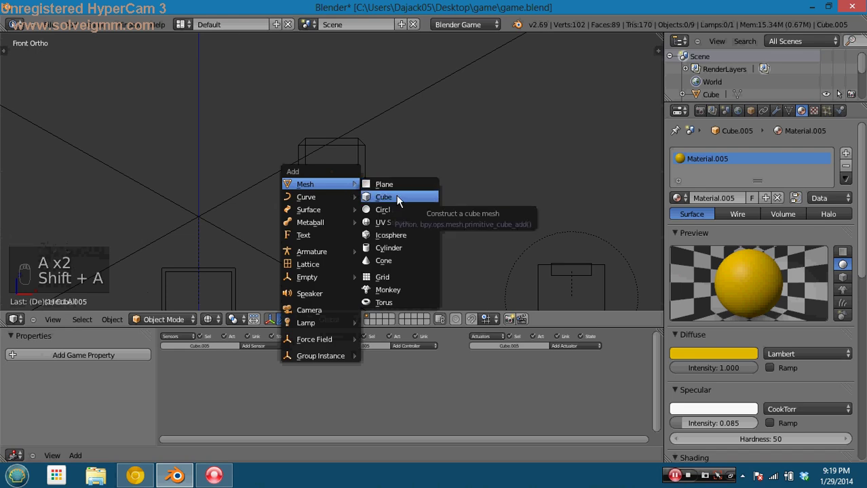
{"action": "left_click", "coordinate": [397, 195]}
{"action": "key", "text": "g"}
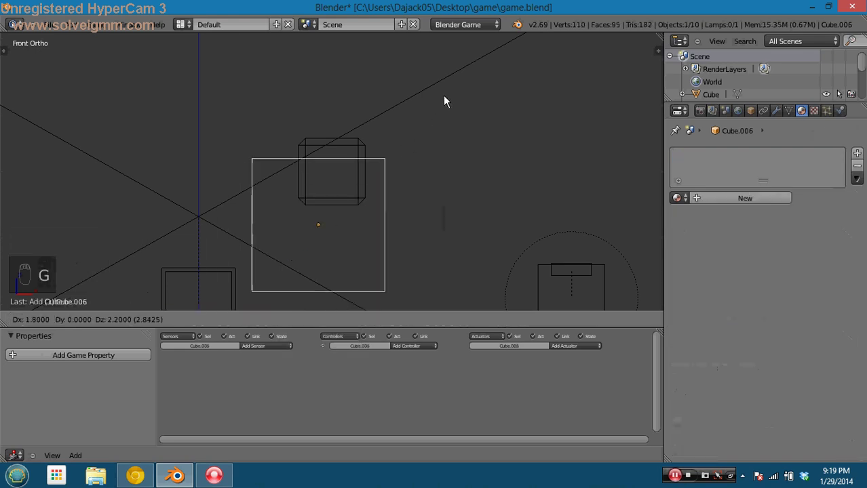
{"action": "left_click", "coordinate": [458, 77]}
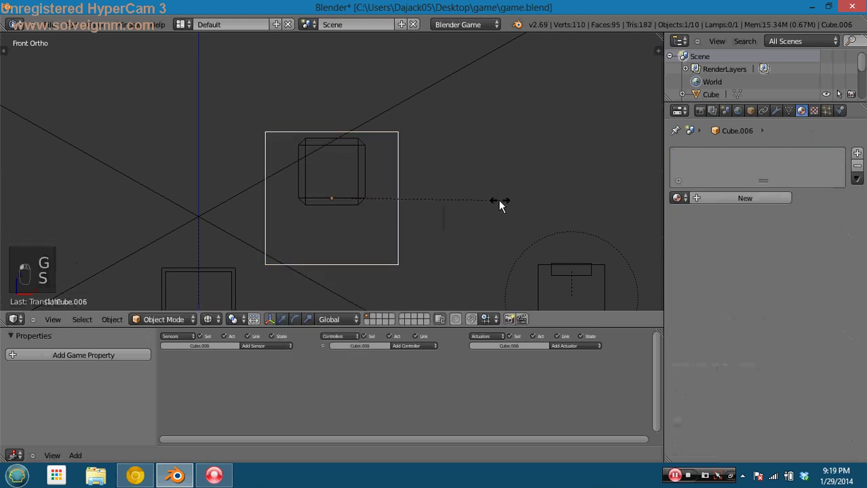
Scale the new cube down to the width of the yellow block's flat face and flatten it along Z
{"action": "key", "text": "s"}
{"action": "left_click", "coordinate": [406, 200]}
{"action": "key", "text": "s"}
{"action": "key", "text": "z"}
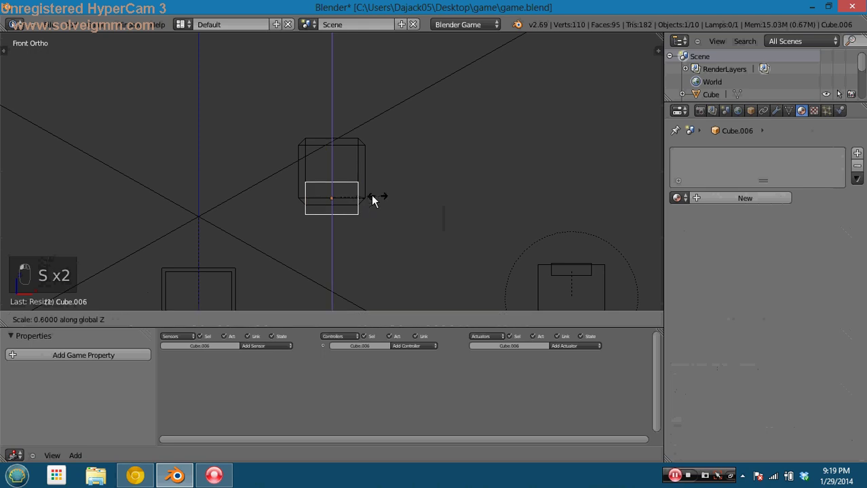
{"action": "left_click", "coordinate": [363, 190]}
Flatten the new box further along Z by a factor of about 0.74 so it barely protrudes below the block
{"action": "key", "text": "z"}
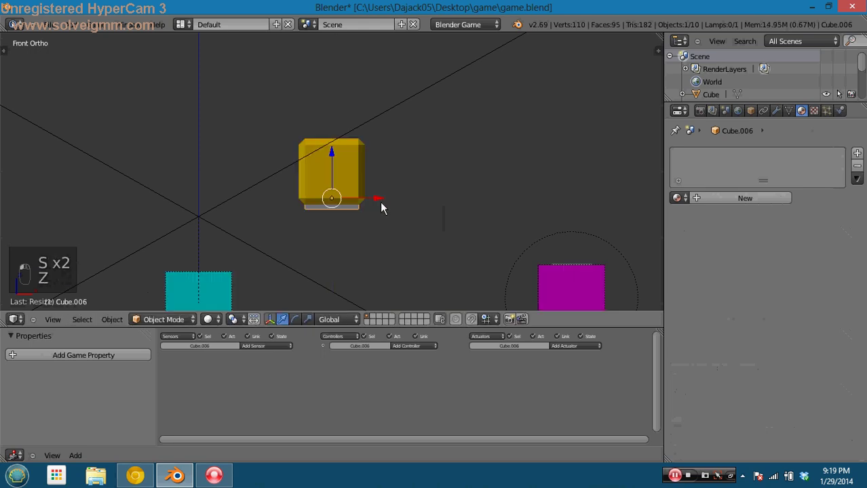
{"action": "scroll", "coordinate": [382, 203], "scroll_direction": "up", "scroll_amount": 8}
{"action": "key", "text": "z"}
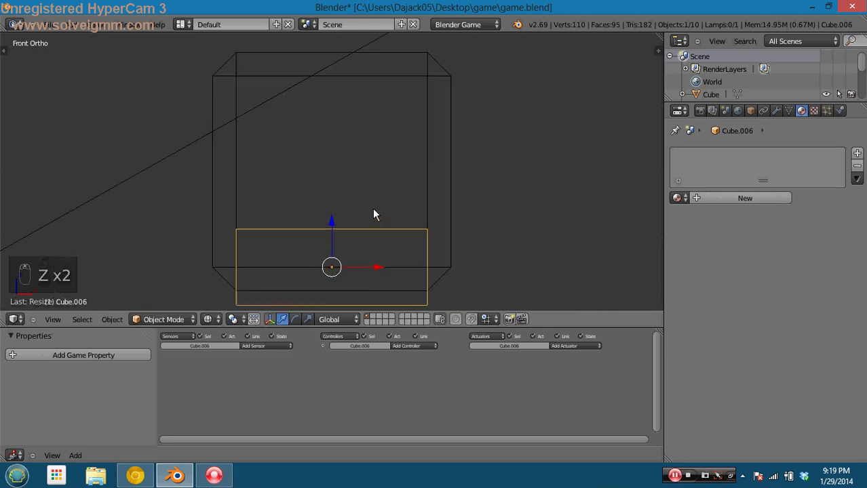
{"action": "key", "text": "s"}
{"action": "key", "text": "z"}
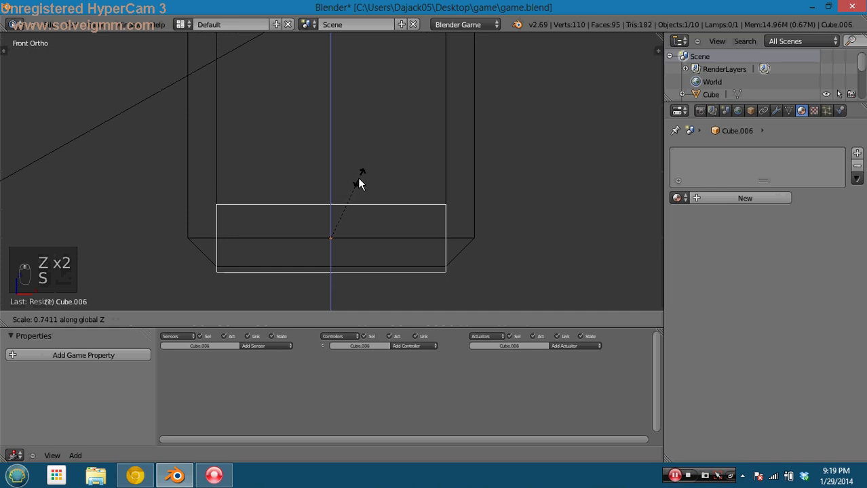
{"action": "left_click", "coordinate": [360, 183]}
Scale the flat box along X to match the full width of the yellow block
{"action": "key", "text": "s"}
{"action": "key", "text": "x"}
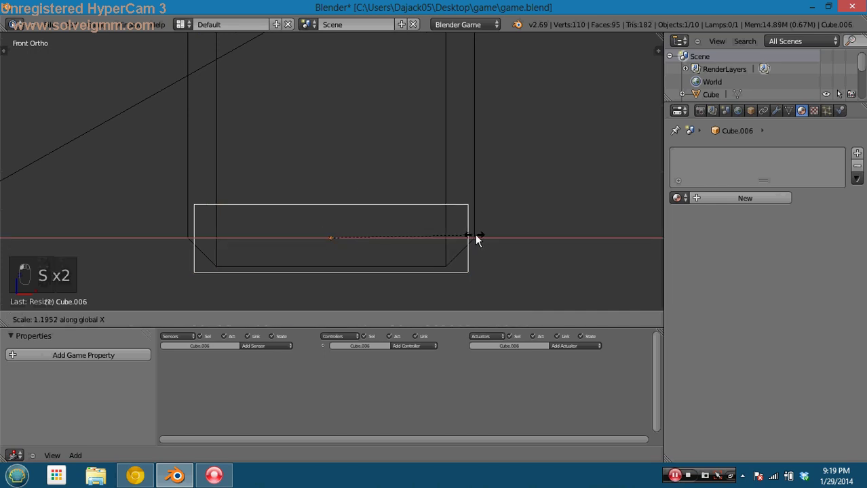
{"action": "left_click", "coordinate": [482, 237]}
{"action": "key", "text": "s"}
{"action": "key", "text": "x"}
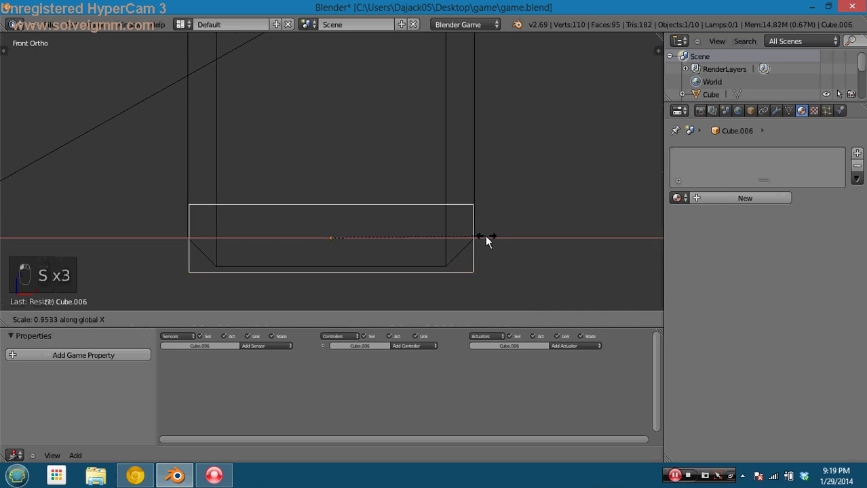
{"action": "left_click", "coordinate": [483, 237]}
Examine how the flat box sits under the yellow block from an angle and from the front and right sides
{"action": "key", "text": "z"}
{"action": "scroll", "coordinate": [453, 258], "scroll_direction": "down", "scroll_amount": 6}
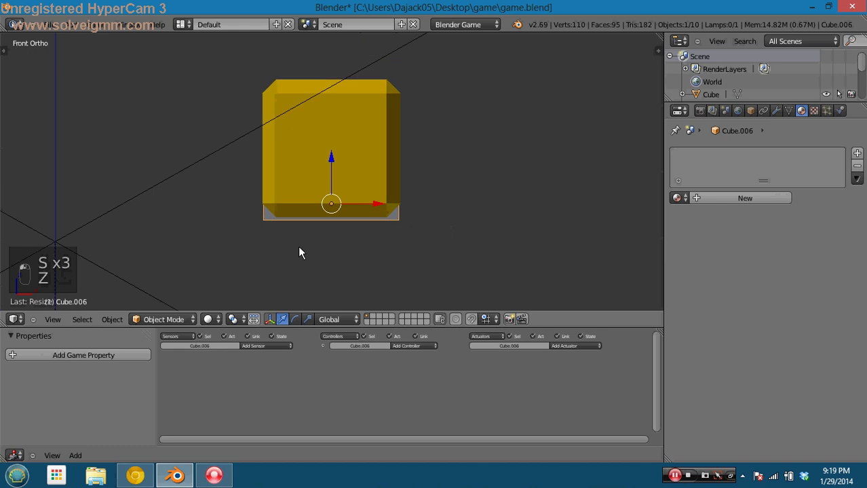
{"action": "middle_click_drag", "start_coordinate": [275, 240], "coordinate": [369, 165]}
{"action": "key", "text": "KP_1"}
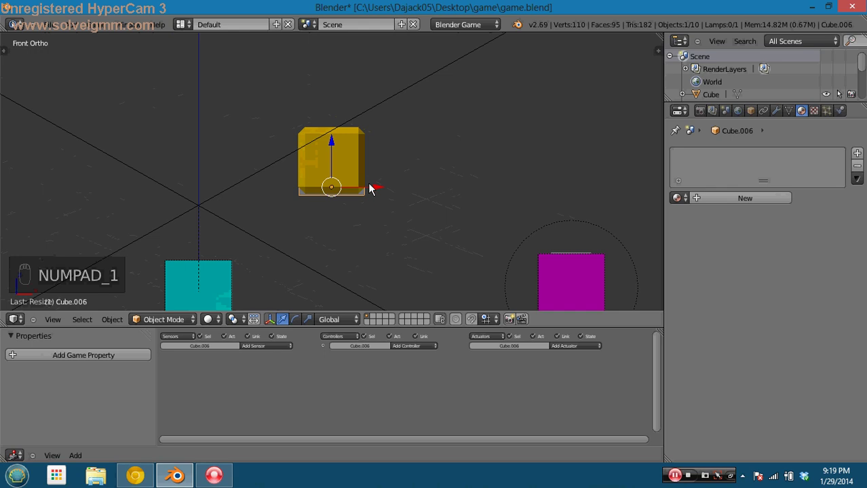
{"action": "scroll", "coordinate": [375, 190], "scroll_direction": "up", "scroll_amount": 3}
{"action": "key", "text": "z"}
{"action": "key", "text": "KP_3"}
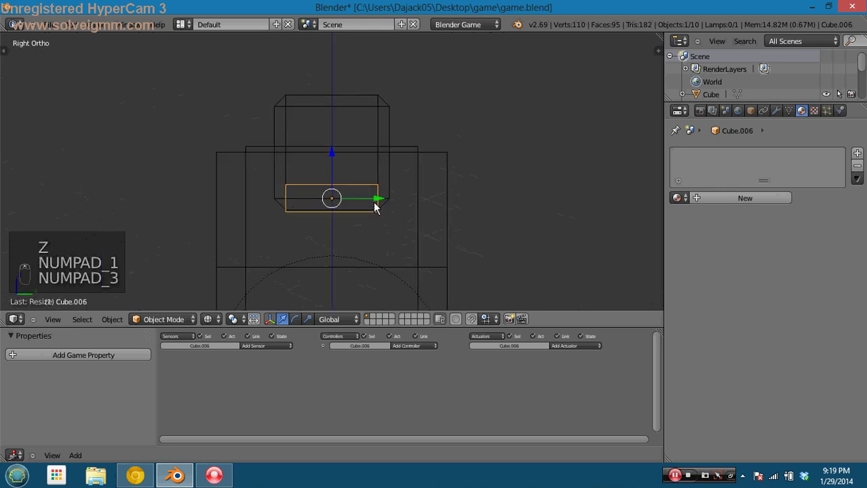
{"action": "key", "text": "KP_1"}
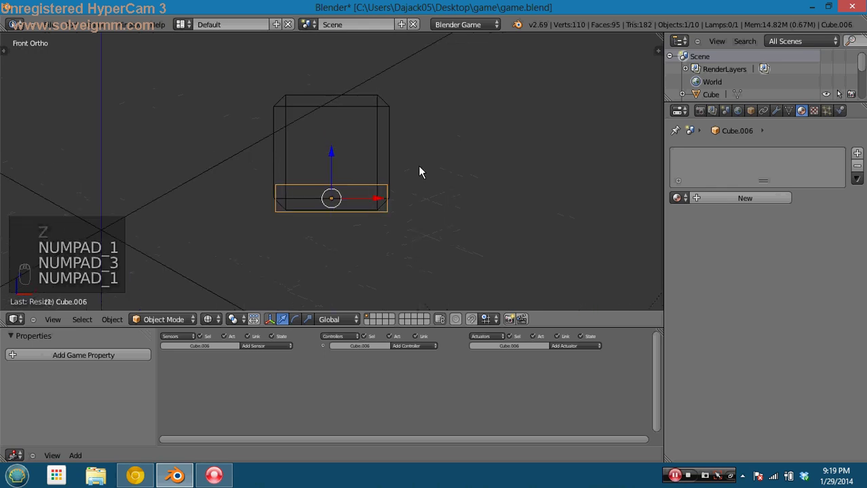
Make the flat box a Ghost and Invisible in its physics settings, and enable Collision Bounds with Box bounds
{"action": "left_click", "coordinate": [677, 198]}
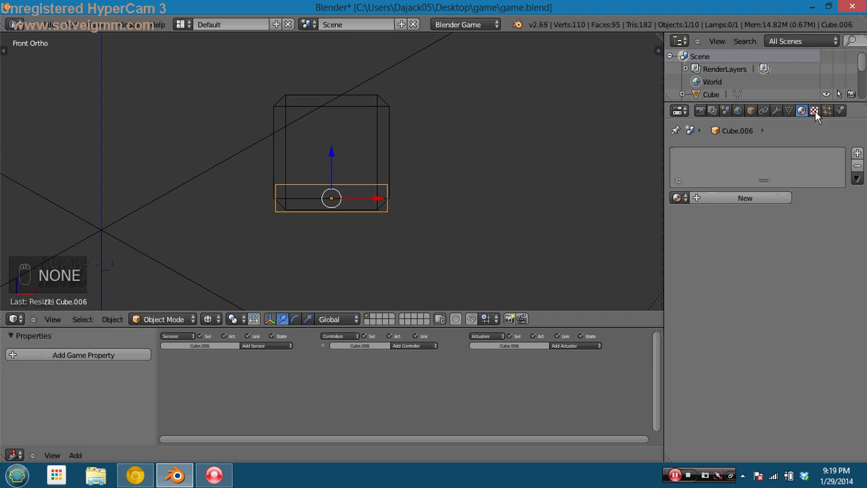
{"action": "left_click", "coordinate": [840, 110]}
{"action": "left_click", "coordinate": [687, 207]}
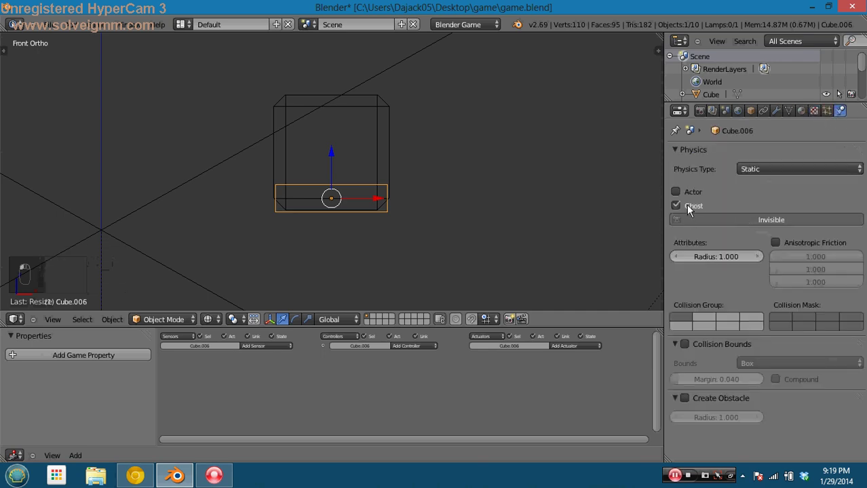
{"action": "left_click", "coordinate": [776, 169]}
{"action": "left_click", "coordinate": [685, 344]}
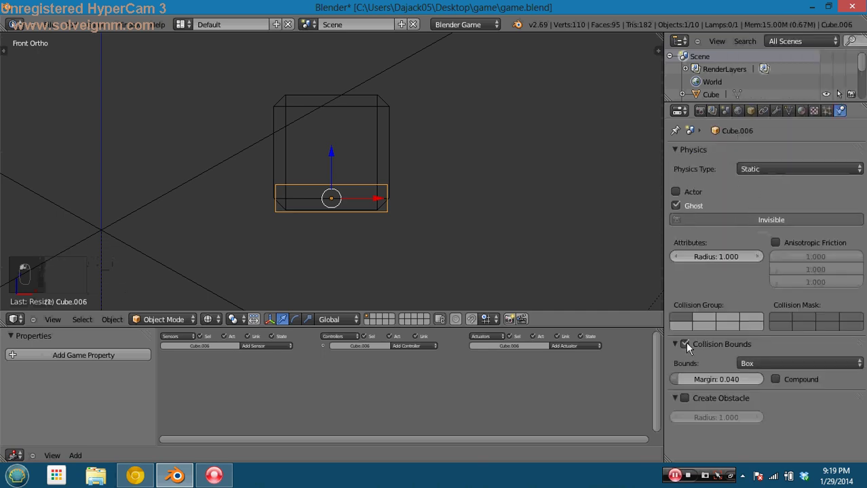
Run the game with the flat box hidden, turn off its Invisible setting, and run the game again
{"action": "key", "text": "KP_0"}
{"action": "key", "text": "p"}
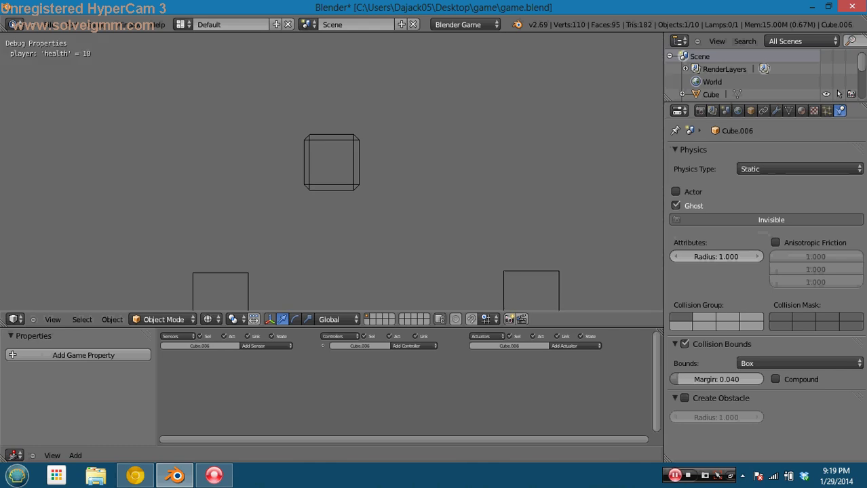
{"action": "key", "text": "Escape"}
{"action": "key", "text": "p"}
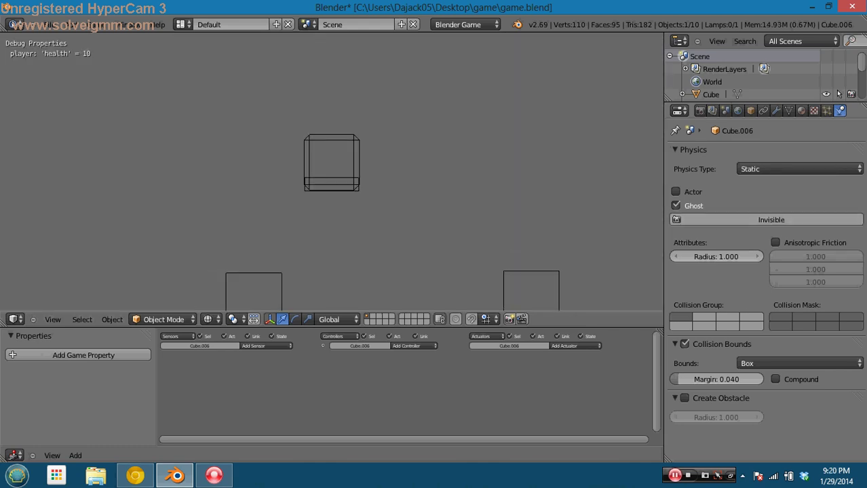
{"action": "key", "text": "Escape"}
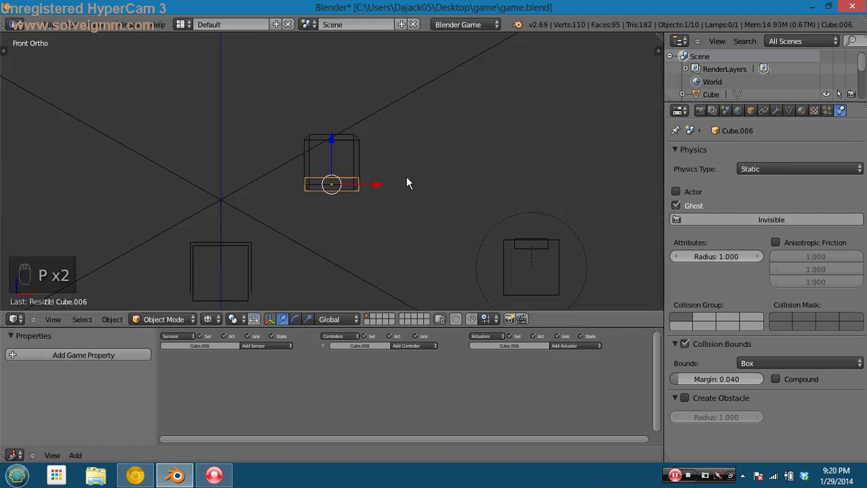
Enable Ghost physics on the yellow block and start the game to test jumping at it
{"action": "right_click", "coordinate": [357, 166]}
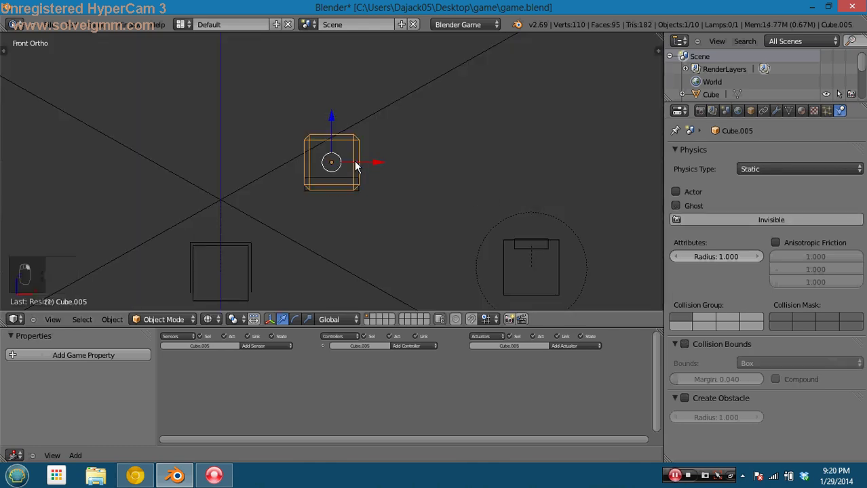
{"action": "left_click", "coordinate": [719, 207]}
{"action": "key", "text": "p"}
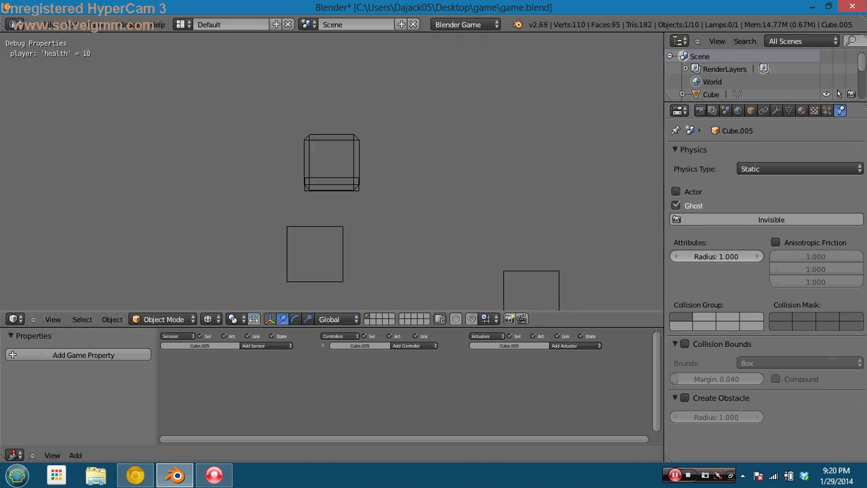
Stop the game and save the file with the flat box under the yellow block selected
{"action": "key", "text": "Escape"}
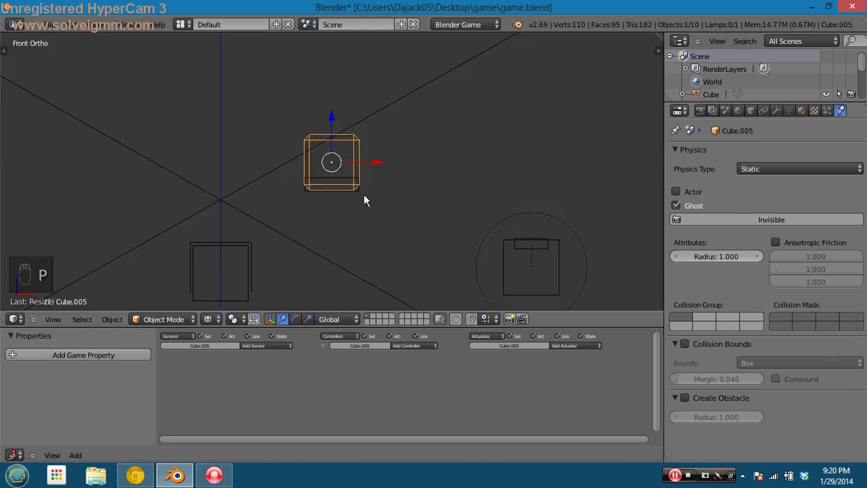
{"action": "right_click", "coordinate": [357, 193]}
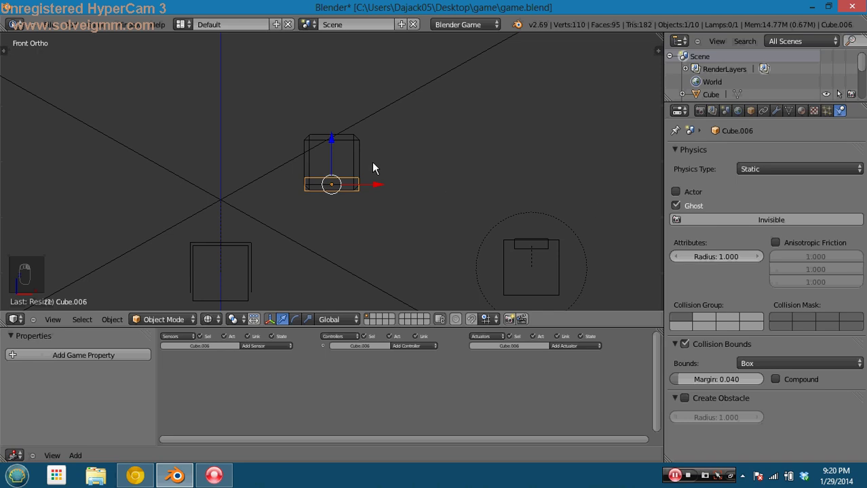
{"action": "right_click", "coordinate": [358, 155]}
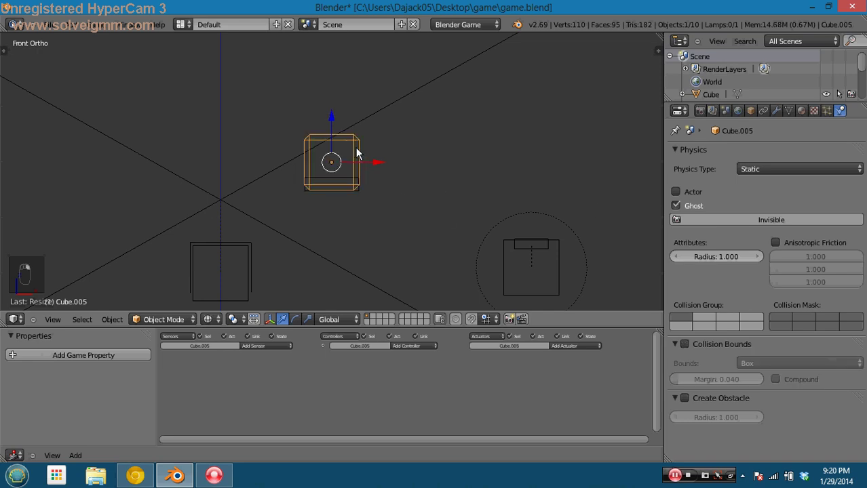
{"action": "right_click", "coordinate": [360, 192]}
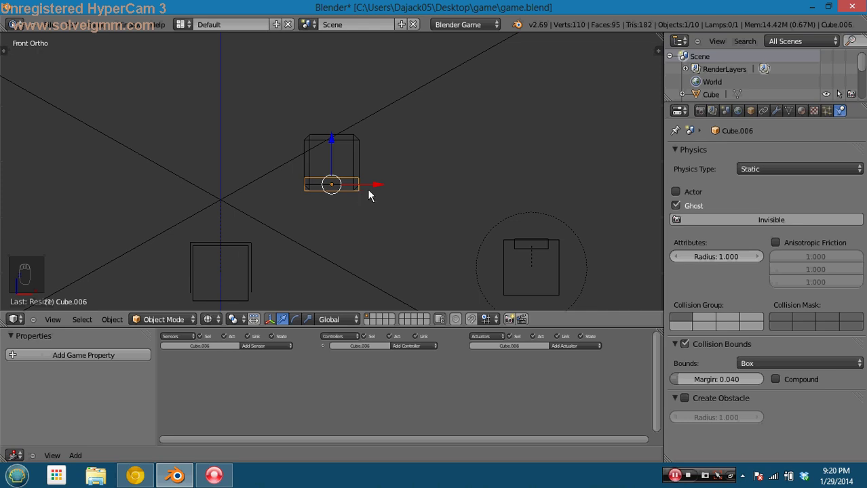
{"action": "middle_click_drag", "start_coordinate": [390, 190], "coordinate": [364, 179], "text": "shift"}
{"action": "key", "text": "ctrl+s"}
{"action": "scroll", "coordinate": [375, 192], "scroll_direction": "down", "scroll_amount": 2}
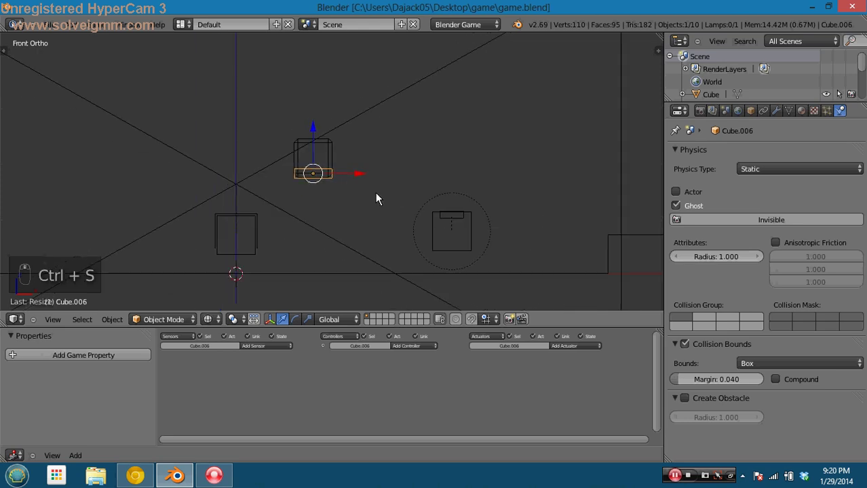
Show only layer 2, reset the 3D cursor to the origin and centre the view on it
{"action": "scroll", "coordinate": [375, 192], "scroll_direction": "up", "scroll_amount": 2}
{"action": "key", "text": "2"}
{"action": "key", "text": "3"}
{"action": "key", "text": "1"}
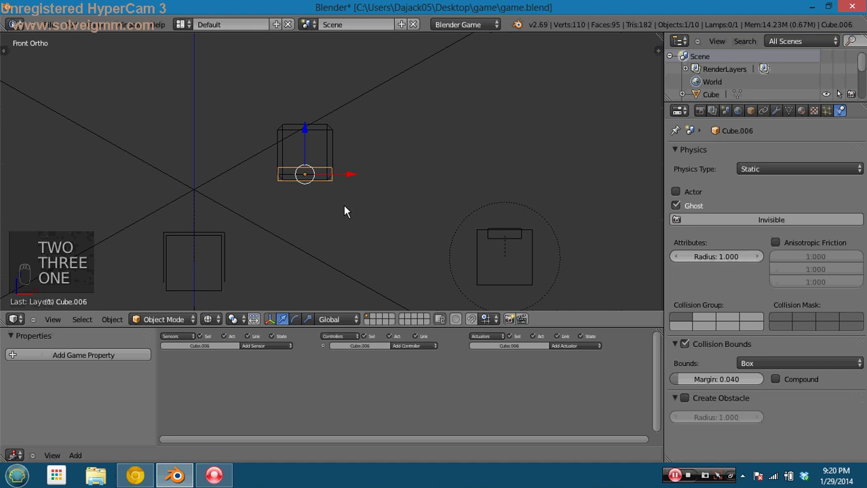
{"action": "key", "text": "2"}
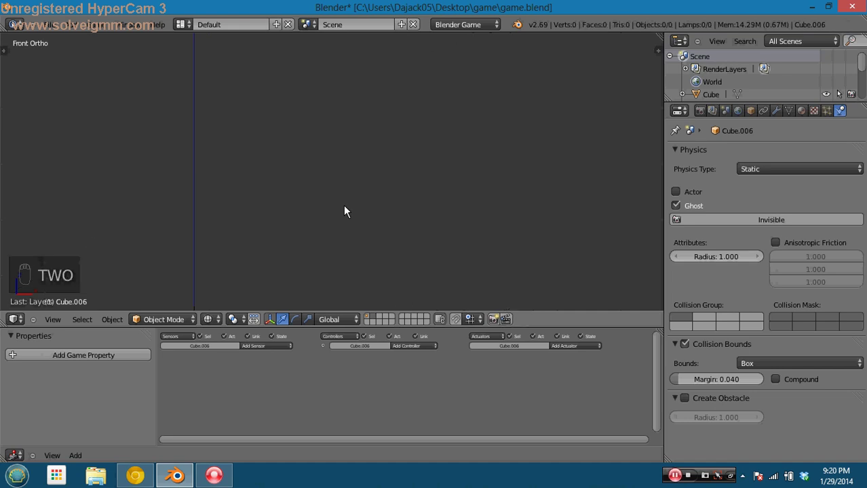
{"action": "key", "text": "shift+c"}
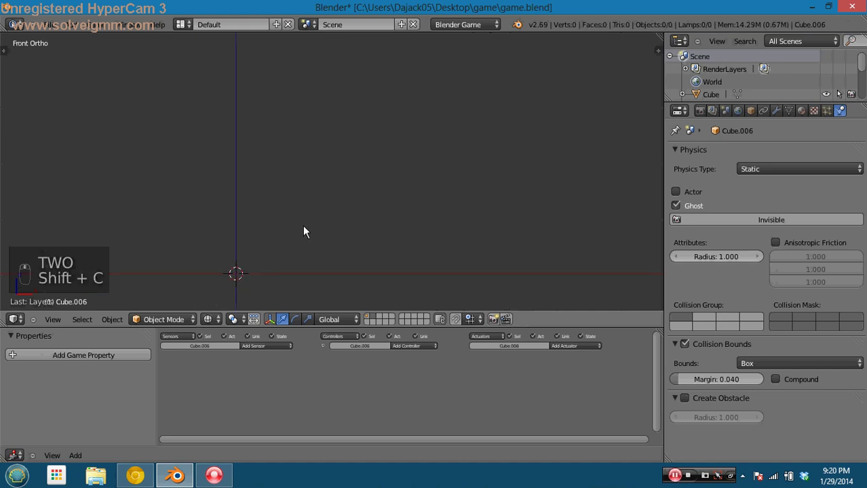
{"action": "key", "text": "ctrl+KP_Decimal"}
{"action": "key", "text": "2"}
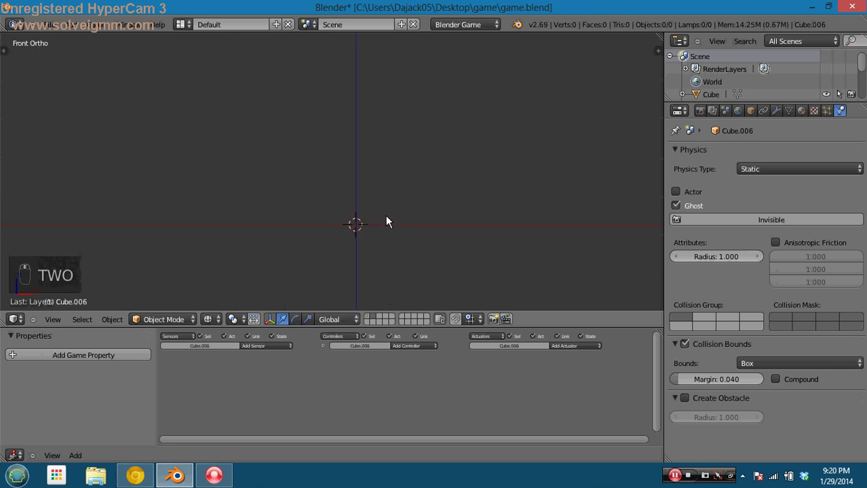
Add a mesh circle at the origin and set its vertex count to 12
{"action": "key", "text": "shift+a"}
{"action": "mouse_move", "coordinate": [386, 217]}
{"action": "left_click", "coordinate": [458, 242]}
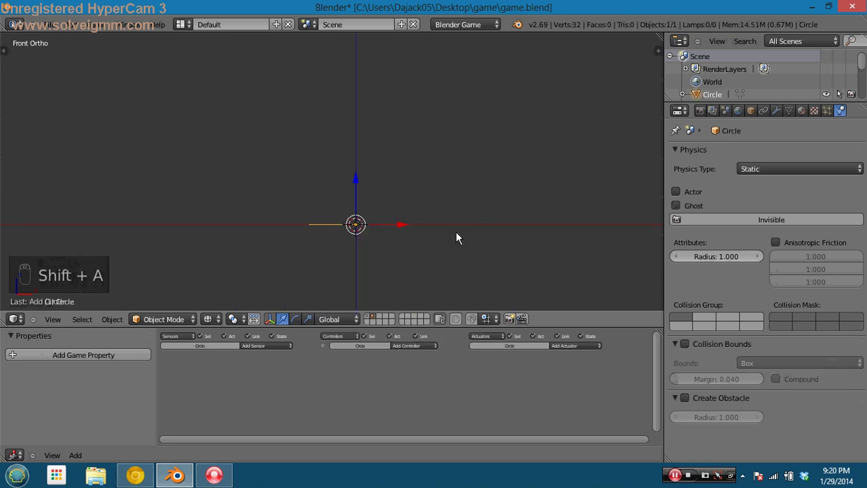
{"action": "key", "text": "t"}
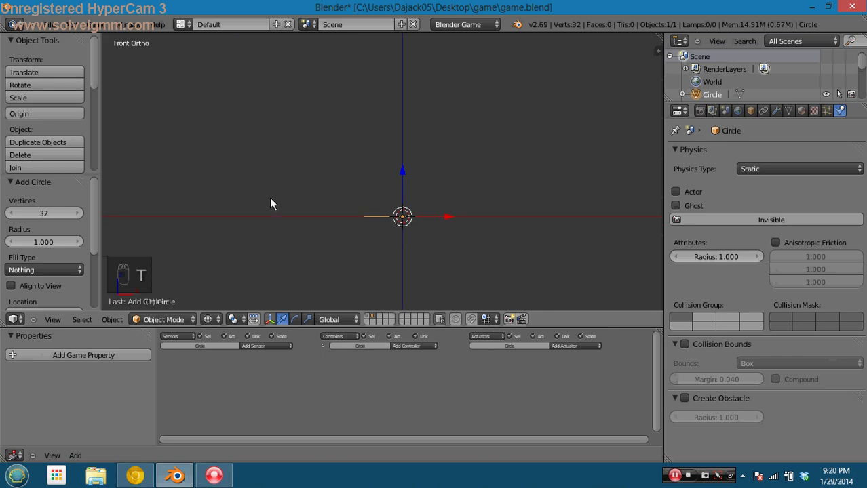
{"action": "left_click", "coordinate": [34, 214]}
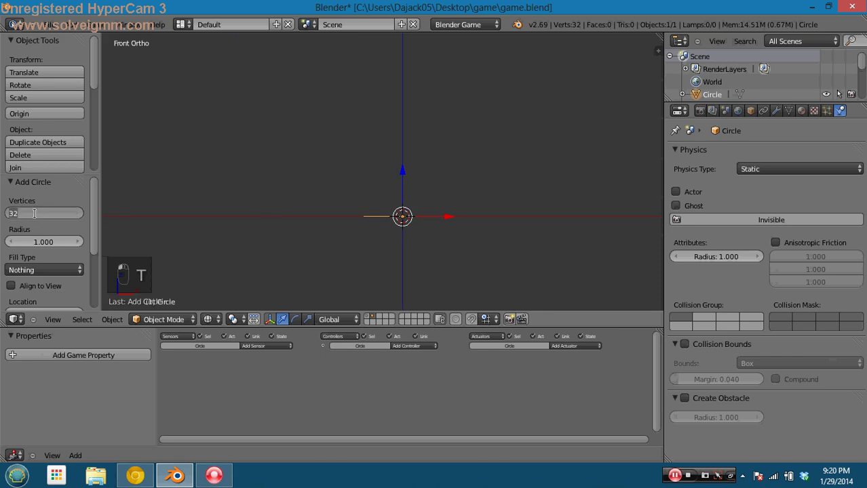
{"action": "type", "text": "12"}
{"action": "key", "text": "Return"}
{"action": "key", "text": "KP_7"}
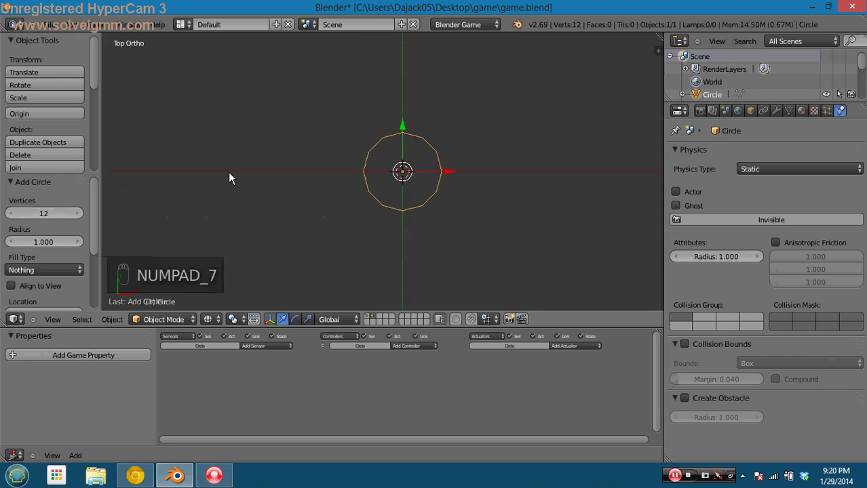
Fill the circle by extruding its whole outline and scaling the extruded edges to 0 at the centre
{"action": "scroll", "coordinate": [416, 164], "scroll_direction": "up", "scroll_amount": 4}
{"action": "key", "text": "t"}
{"action": "key", "text": "Tab"}
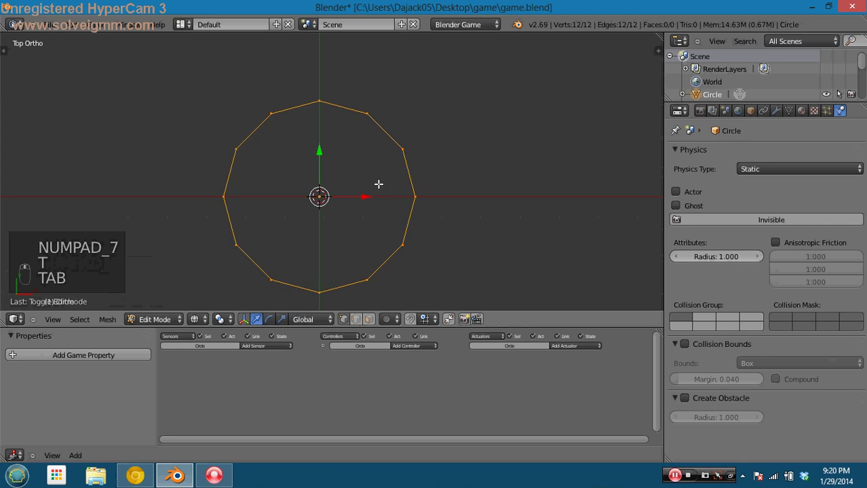
{"action": "key", "text": "a"}
{"action": "key", "text": "a"}
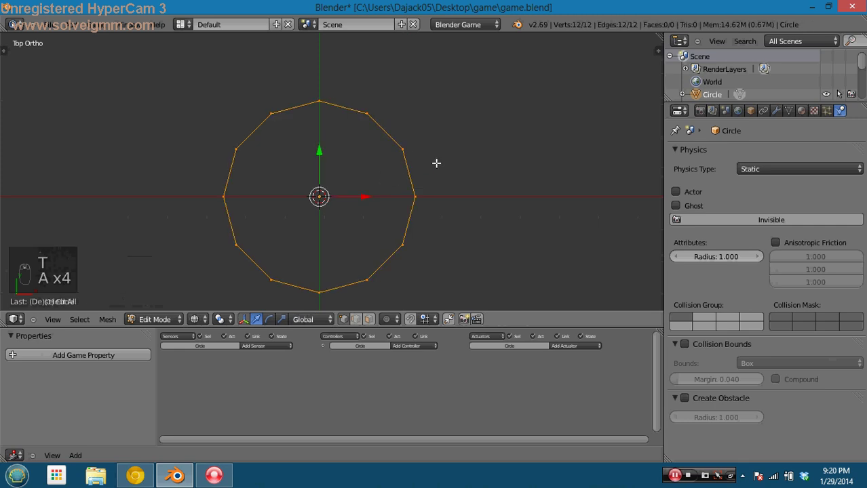
{"action": "middle_click_drag", "start_coordinate": [422, 179], "coordinate": [441, 171], "text": "shift"}
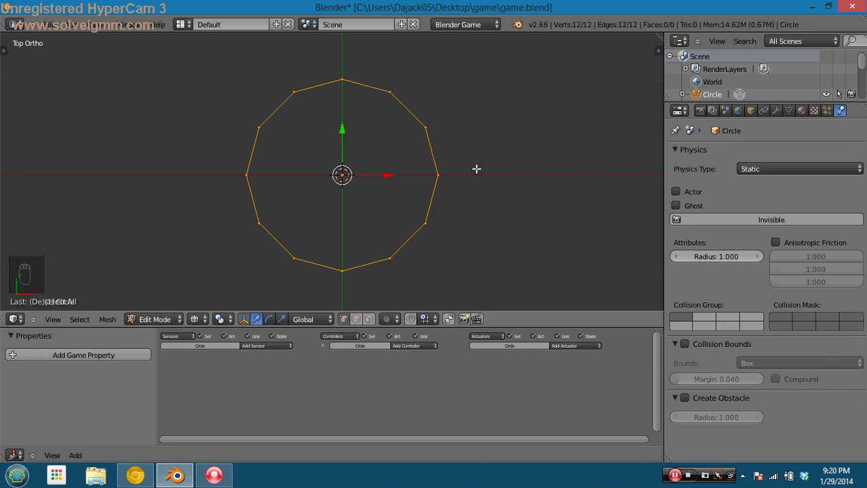
{"action": "key", "text": "e"}
{"action": "key", "text": "s"}
{"action": "key", "text": "0"}
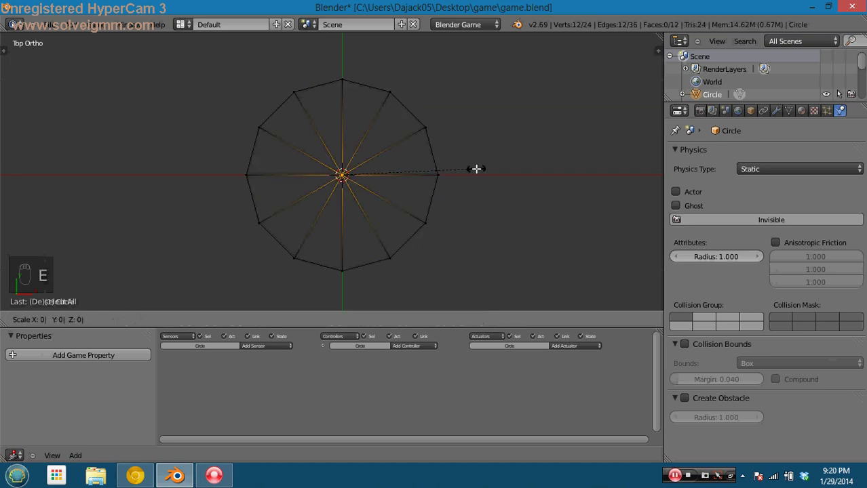
{"action": "left_click", "coordinate": [477, 169]}
{"action": "key", "text": "z"}
{"action": "mouse_move", "coordinate": [476, 169]}
{"action": "middle_mouse_down"}
{"action": "mouse_move", "coordinate": [432, 160]}
{"action": "mouse_move", "coordinate": [406, 170]}
{"action": "mouse_move", "coordinate": [415, 193]}
{"action": "middle_mouse_up"}
{"action": "key", "text": "Tab"}
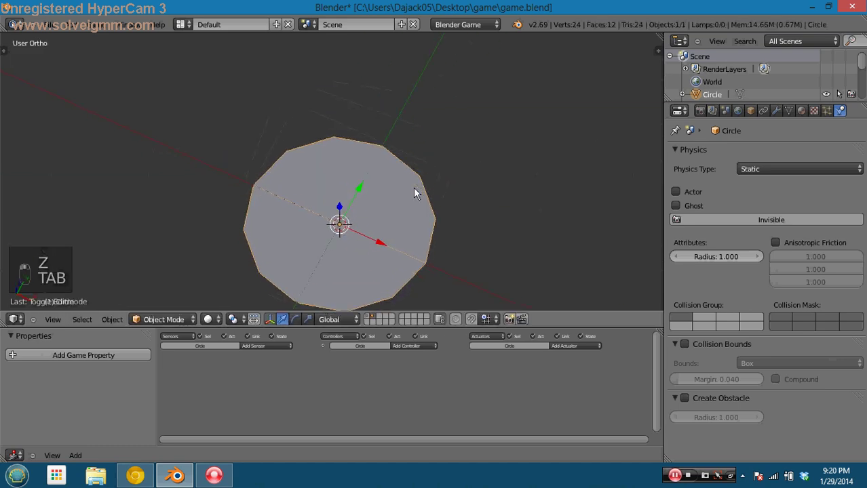
Extrude the disc's outer edge loop and scale it by 1.2 to form a surrounding rim
{"action": "key", "text": "KP_1"}
{"action": "key", "text": "KP_7"}
{"action": "key", "text": "Tab"}
{"action": "key", "text": "z"}
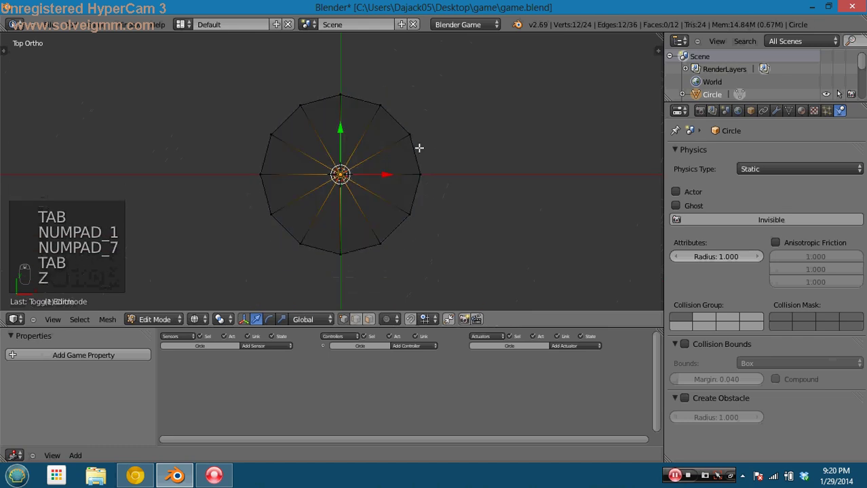
{"action": "key", "text": "a"}
{"action": "right_click", "coordinate": [409, 129], "text": "alt"}
{"action": "key", "text": "e"}
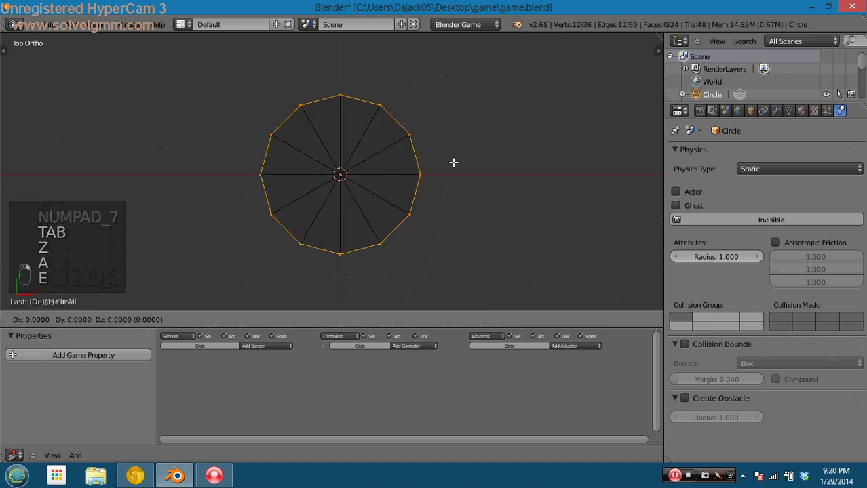
{"action": "right_click", "coordinate": [453, 162]}
{"action": "key", "text": "s"}
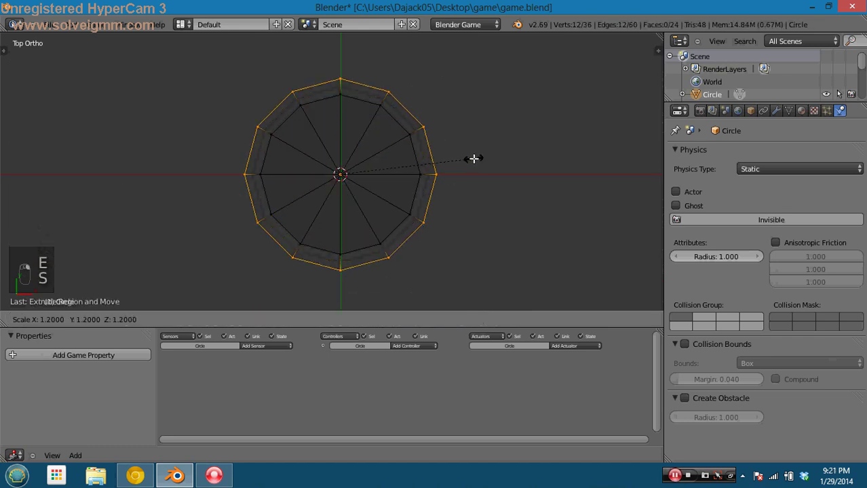
{"action": "left_click", "coordinate": [473, 158]}
{"action": "key", "text": "a"}
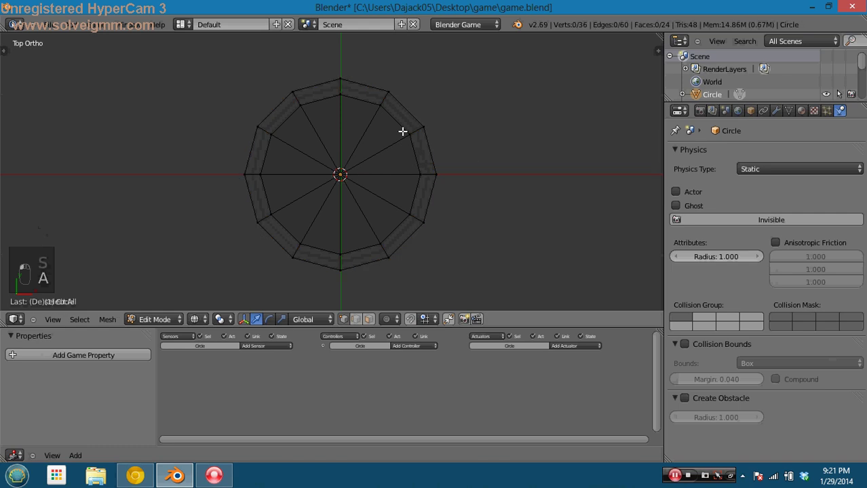
Extrude the entire disc upward by about 0.5 to give it thickness
{"action": "key", "text": "a"}
{"action": "key", "text": "KP_1"}
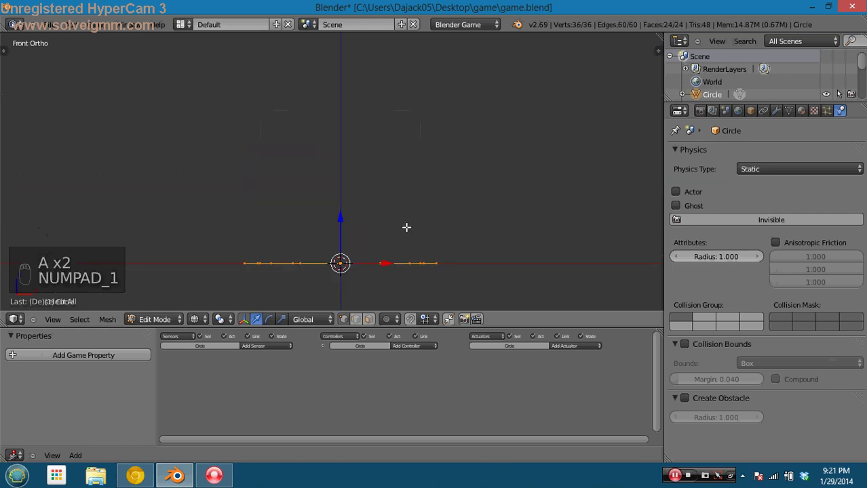
{"action": "key", "text": "e"}
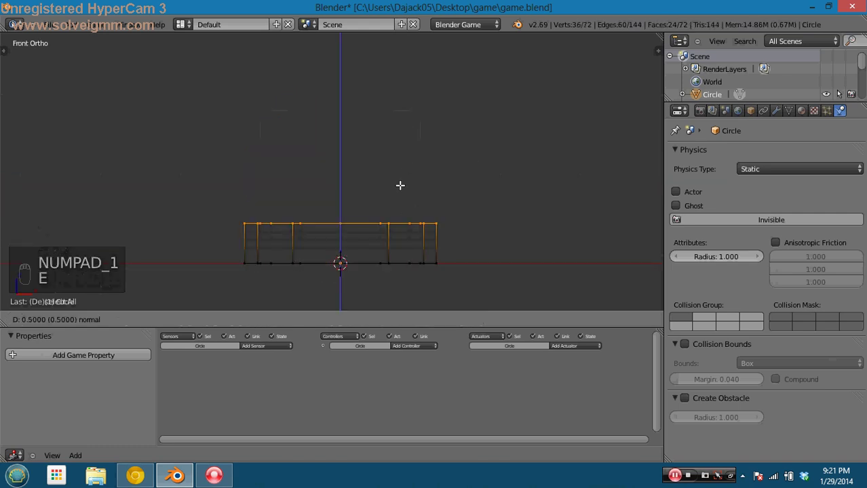
{"action": "left_click", "coordinate": [397, 185]}
{"action": "key", "text": "z"}
{"action": "middle_click_drag", "start_coordinate": [397, 184], "coordinate": [385, 260]}
{"action": "key", "text": "Tab"}
{"action": "scroll", "coordinate": [386, 216], "scroll_direction": "up", "scroll_amount": 1}
{"action": "key", "text": "Tab"}
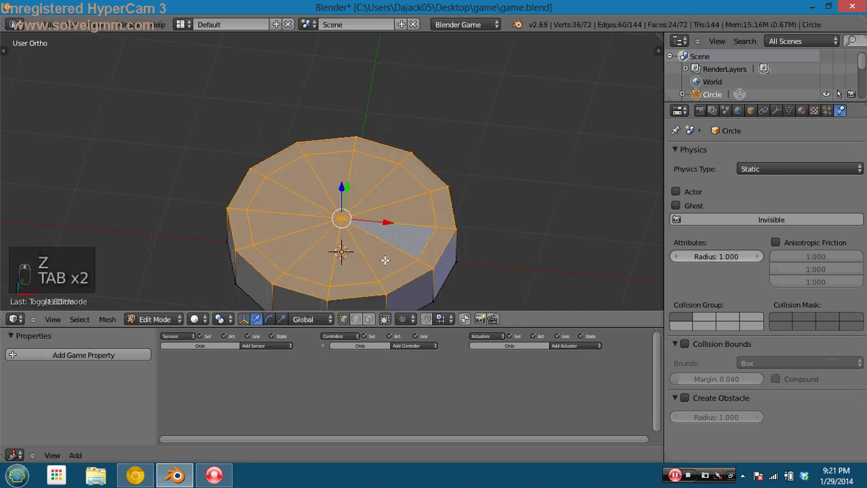
Select all the inner wedge faces inside the rim on both the upper and lower sides of the disc
{"action": "left_click", "coordinate": [367, 323]}
{"action": "right_click", "coordinate": [342, 250]}
{"action": "key", "text": "b"}
{"action": "left_click_drag", "start_coordinate": [314, 199], "coordinate": [365, 232]}
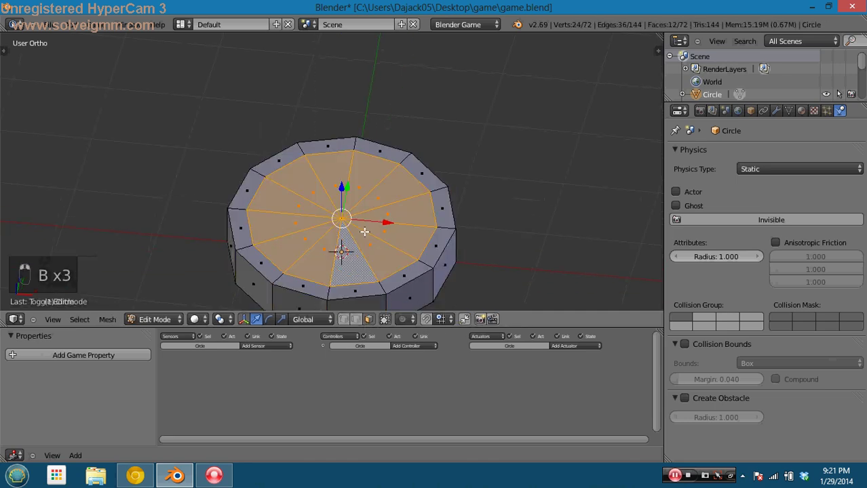
{"action": "middle_click_drag", "start_coordinate": [347, 217], "coordinate": [342, 156]}
{"action": "key", "text": "b"}
{"action": "left_click_drag", "start_coordinate": [294, 248], "coordinate": [384, 293]}
{"action": "key", "text": "KP_1"}
{"action": "key", "text": "z"}
{"action": "scroll", "coordinate": [367, 166], "scroll_direction": "up", "scroll_amount": 3}
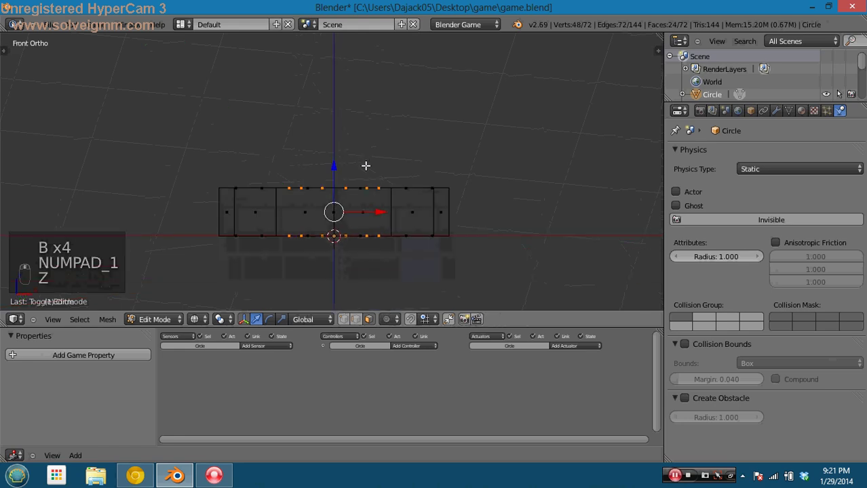
Extrude the selected inner faces and scale them inward along Z to recess both sides of the disc
{"action": "key", "text": "e"}
{"action": "key", "text": "s"}
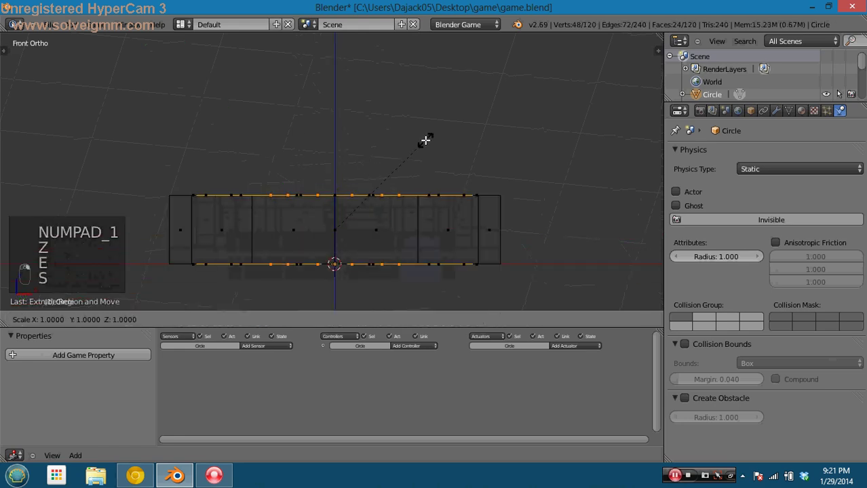
{"action": "key", "text": "z"}
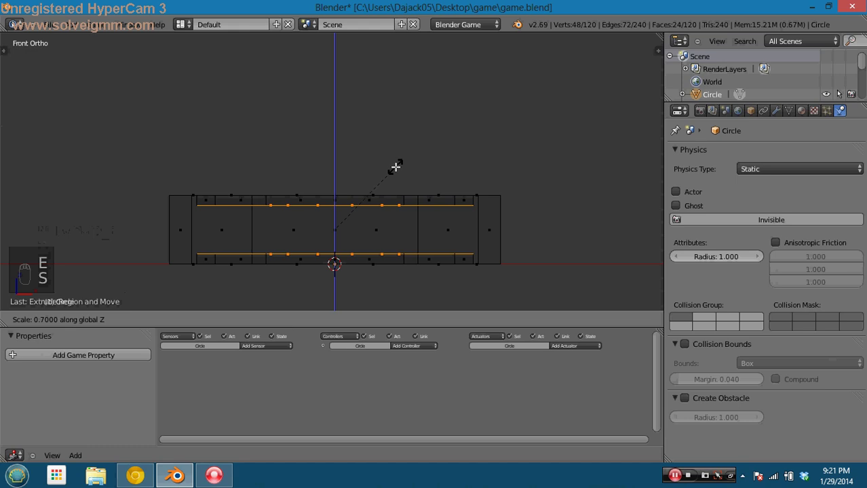
{"action": "left_click", "coordinate": [388, 175]}
{"action": "key", "text": "z"}
{"action": "key", "text": "Tab"}
{"action": "mouse_move", "coordinate": [391, 171]}
{"action": "middle_mouse_down"}
{"action": "mouse_move", "coordinate": [381, 183]}
{"action": "mouse_move", "coordinate": [376, 177]}
{"action": "mouse_move", "coordinate": [385, 243]}
{"action": "mouse_move", "coordinate": [392, 191]}
{"action": "middle_mouse_up"}
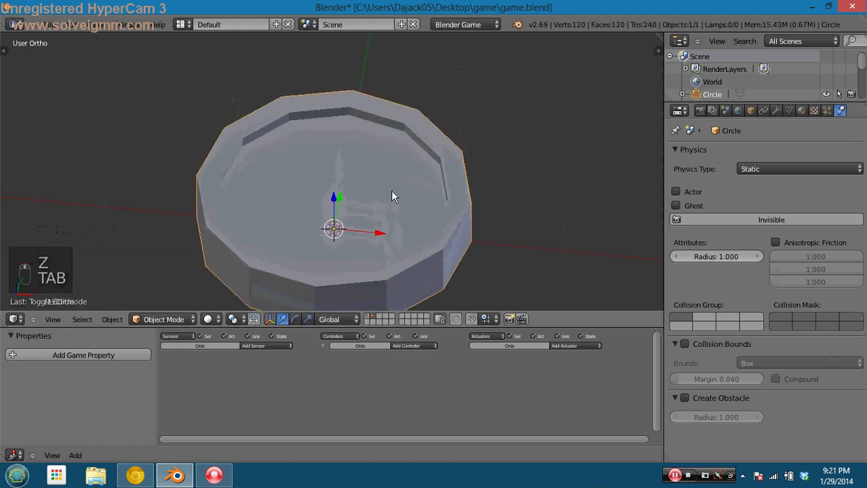
Deepen both recesses by scaling the inner faces closer together along Z, and inspect the disc
{"action": "key", "text": "KP_1"}
{"action": "key", "text": "z"}
{"action": "key", "text": "Tab"}
{"action": "key", "text": "s"}
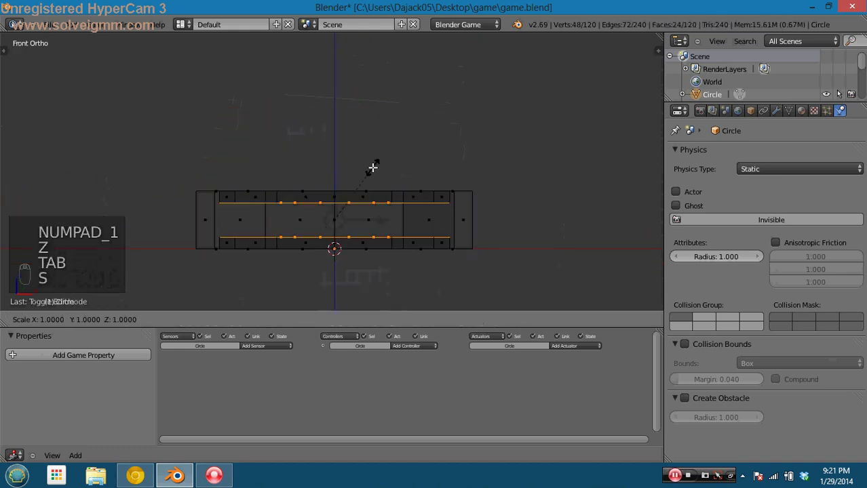
{"action": "key", "text": "z"}
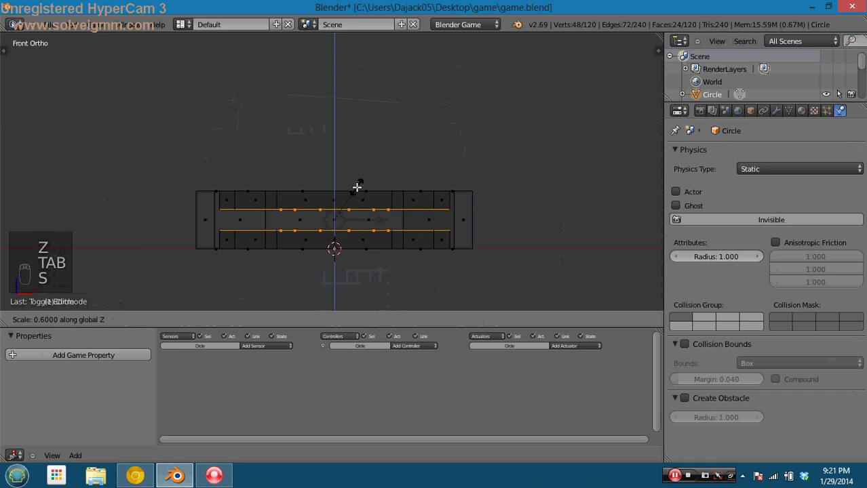
{"action": "left_click", "coordinate": [351, 195]}
{"action": "key", "text": "Tab"}
{"action": "key", "text": "z"}
{"action": "mouse_move", "coordinate": [377, 152]}
{"action": "middle_mouse_down"}
{"action": "mouse_move", "coordinate": [385, 190]}
{"action": "mouse_move", "coordinate": [413, 154]}
{"action": "mouse_move", "coordinate": [413, 172]}
{"action": "middle_mouse_up"}
{"action": "key", "text": "KP_1"}
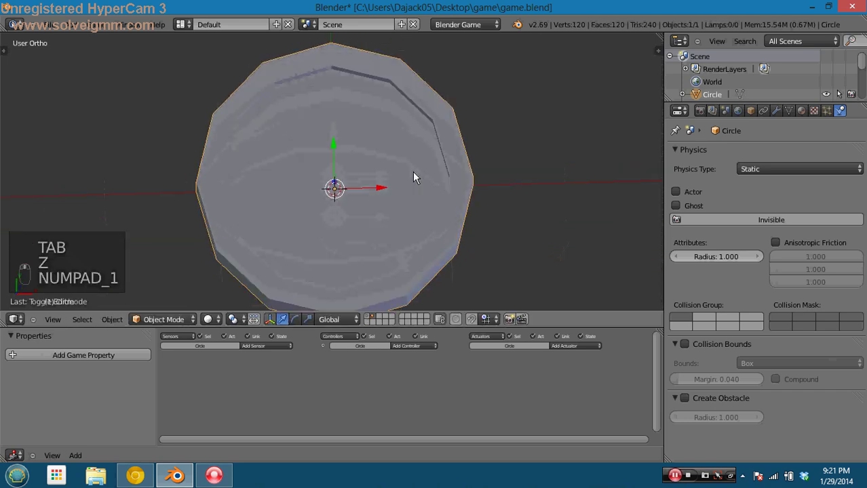
{"action": "key", "text": "KP_7"}
{"action": "key", "text": "r"}
{"action": "key", "text": "r"}
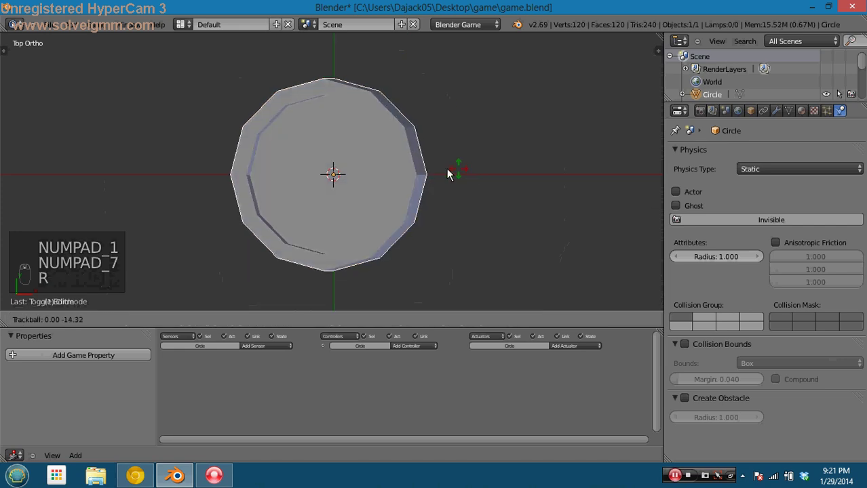
{"action": "right_click", "coordinate": [278, 158]}
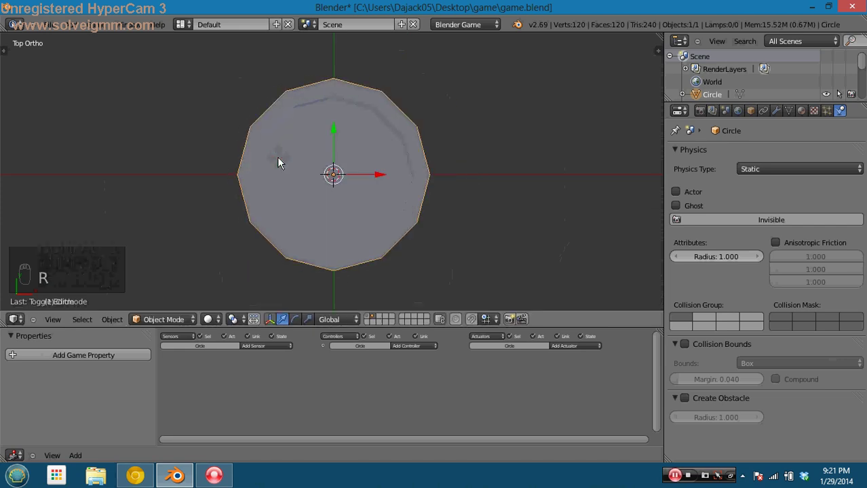
Set the disc's origin to the centre of its geometry and check the pivot with a trial rotation
{"action": "key", "text": "t"}
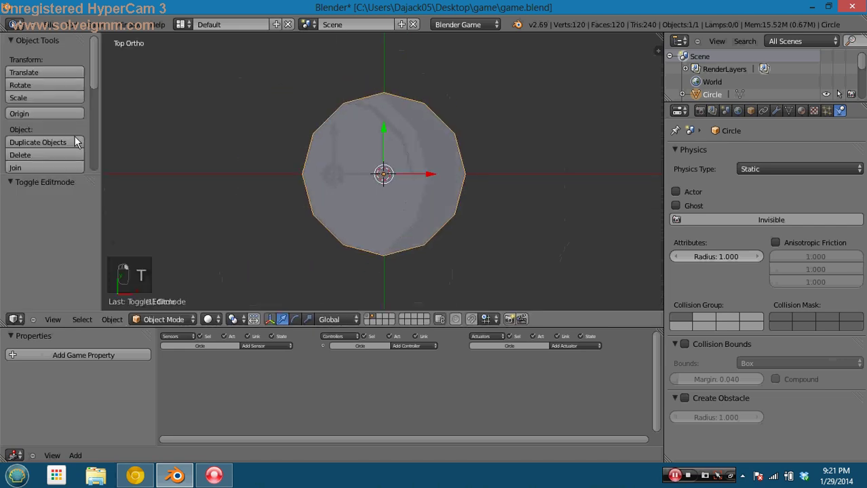
{"action": "left_click", "coordinate": [47, 113]}
{"action": "left_click", "coordinate": [49, 116]}
{"action": "key", "text": "t"}
{"action": "key", "text": "r"}
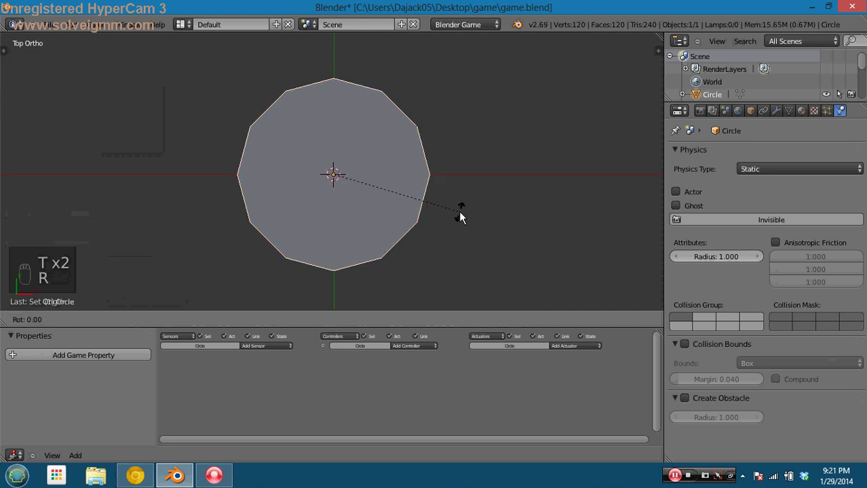
{"action": "key", "text": "r"}
{"action": "right_click", "coordinate": [391, 173]}
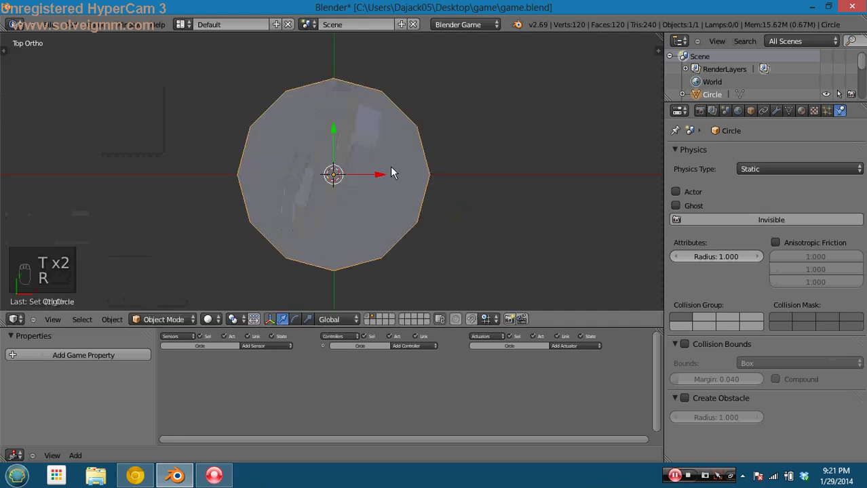
Add a new material to the disc and give it a golden-yellow diffuse colour of about R 0.8, G 0.42, B 0
{"action": "left_click", "coordinate": [805, 111]}
{"action": "left_click", "coordinate": [746, 197]}
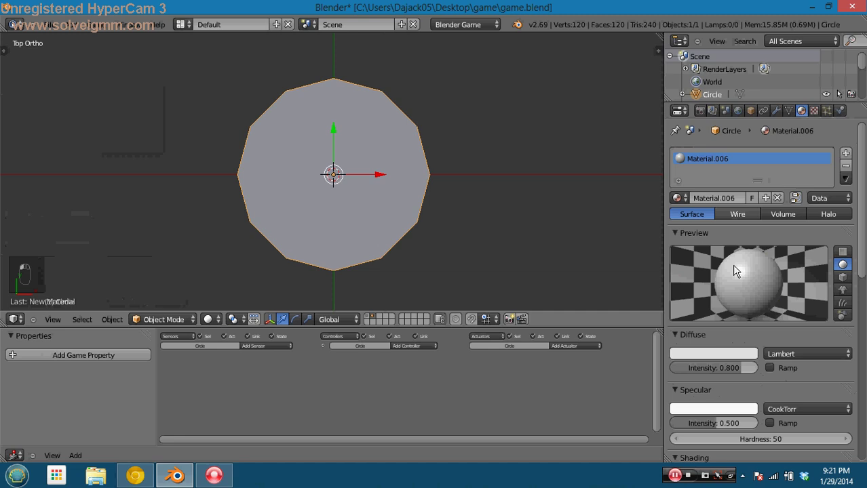
{"action": "left_click", "coordinate": [716, 354]}
{"action": "left_click_drag", "start_coordinate": [658, 249], "coordinate": [648, 300]}
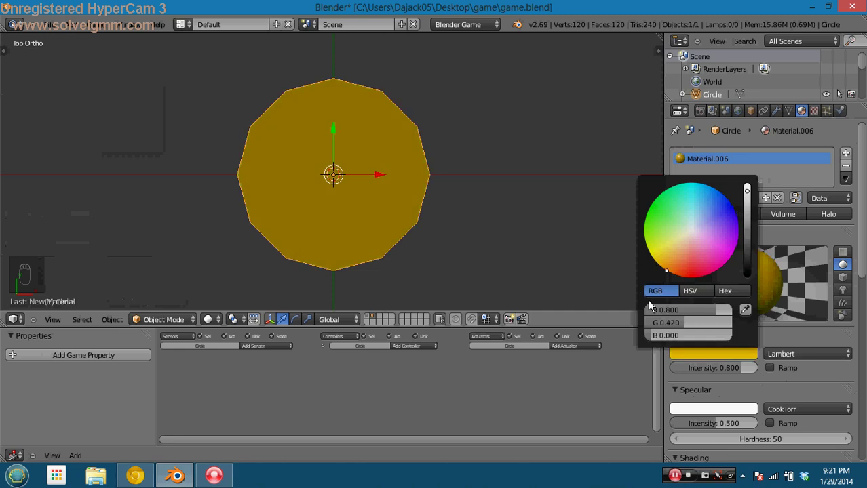
Set both the diffuse and specular intensity of the disc's material to 1.0
{"action": "left_click", "coordinate": [721, 369]}
{"action": "key", "text": "Return"}
{"action": "left_click_drag", "start_coordinate": [746, 368], "coordinate": [781, 370]}
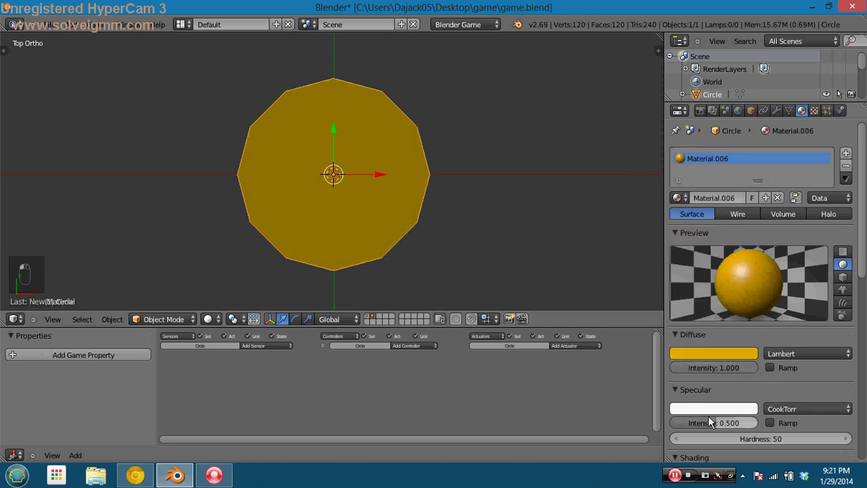
{"action": "left_click_drag", "start_coordinate": [712, 423], "coordinate": [814, 426]}
{"action": "key", "text": "r"}
{"action": "key", "text": "r"}
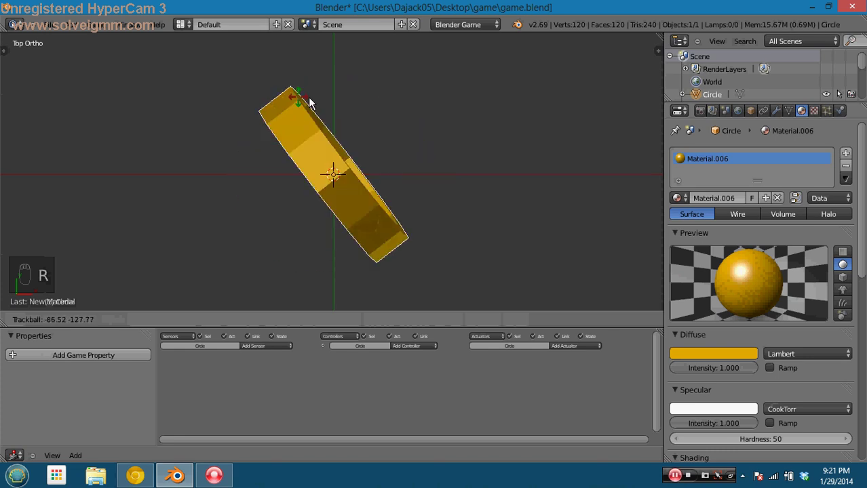
{"action": "right_click", "coordinate": [333, 121]}
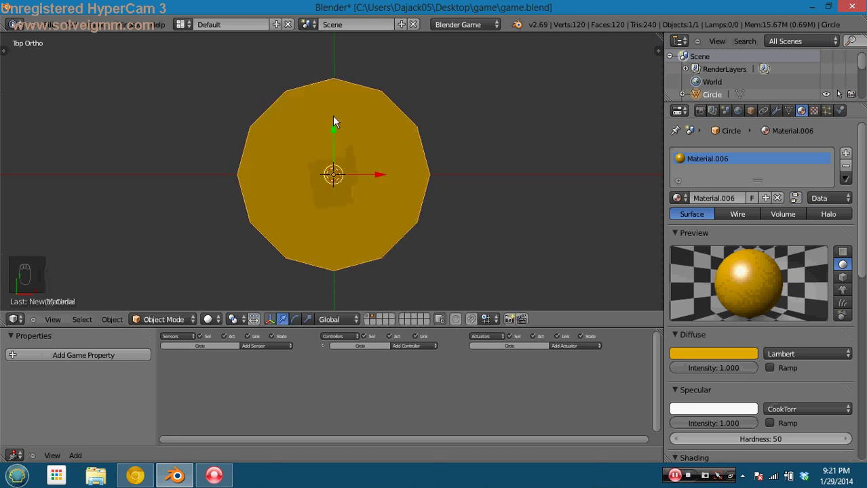
Scale the gold disc down to about 70 percent of its size and apply its object transform
{"action": "key", "text": "s"}
{"action": "left_click", "coordinate": [359, 135]}
{"action": "key", "text": "ctrl+a"}
{"action": "left_click", "coordinate": [359, 134]}
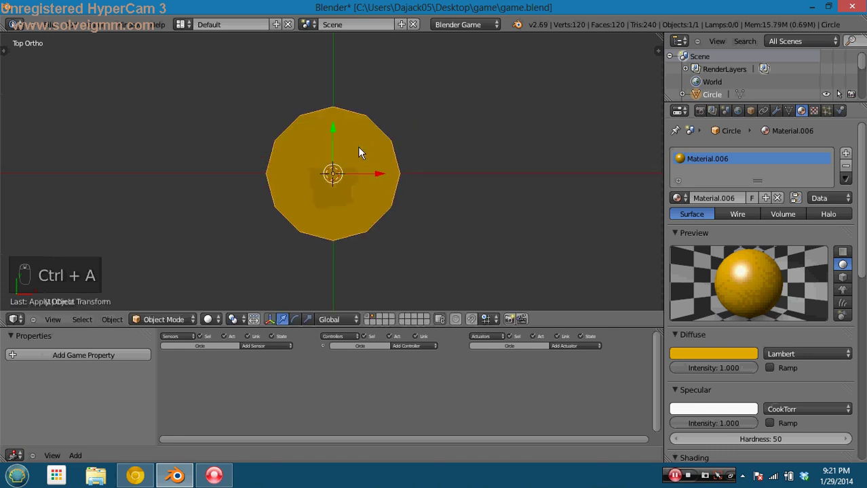
Clear the disc's location and stand it upright facing the front view, checking it in a short game run
{"action": "key", "text": "KP_1"}
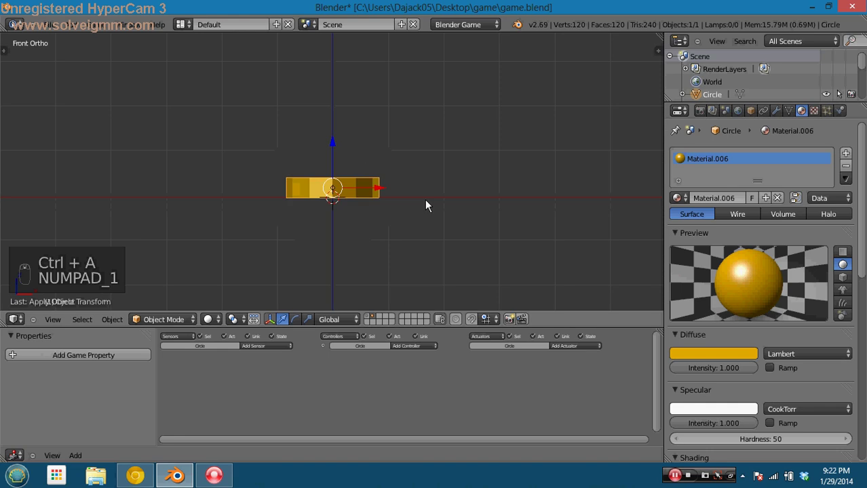
{"action": "key", "text": "alt+g"}
{"action": "key", "text": "r"}
{"action": "key", "text": "r"}
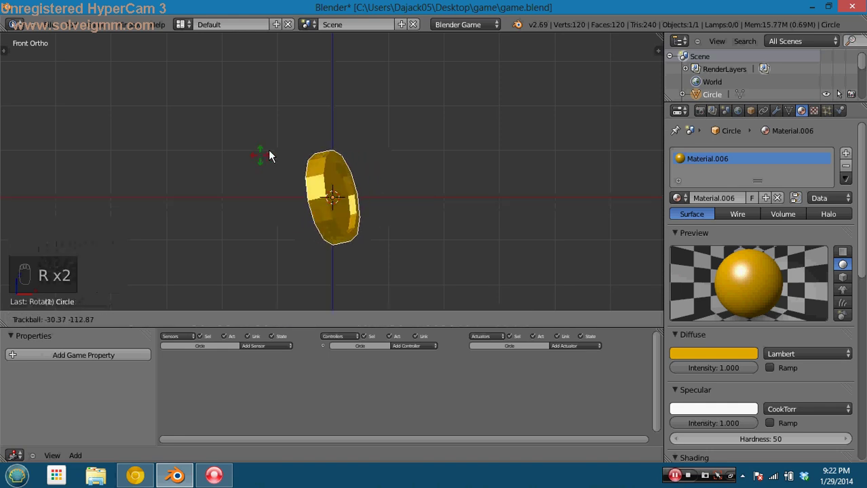
{"action": "right_click", "coordinate": [380, 193]}
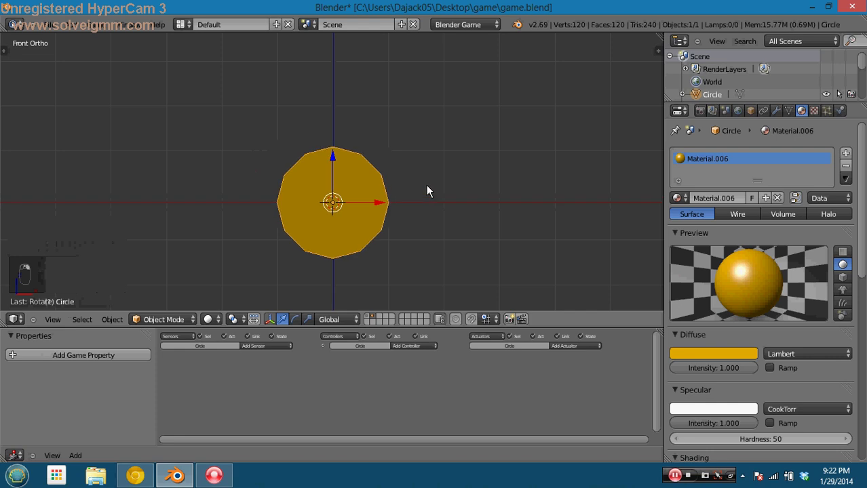
{"action": "key", "text": "p"}
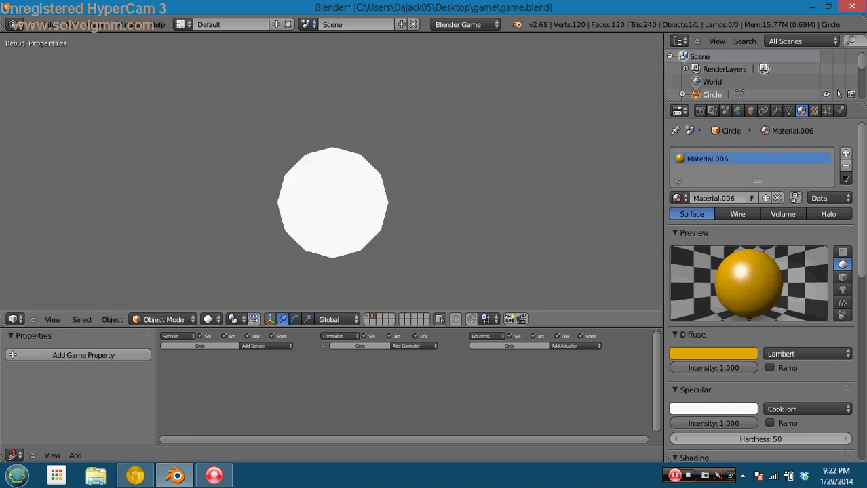
{"action": "key", "text": "Escape"}
Show layer 1 together with layer 2 and raise the disc along Z until it floats above the cyan player cube
{"action": "key", "text": "shift+1"}
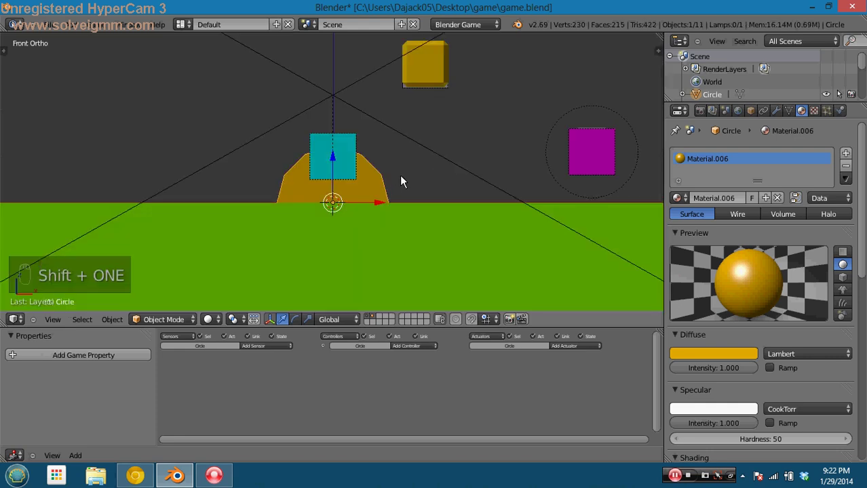
{"action": "key", "text": "g"}
{"action": "key", "text": "z"}
{"action": "left_click", "coordinate": [388, 84]}
{"action": "middle_click_drag", "start_coordinate": [408, 106], "coordinate": [414, 168], "text": "shift"}
{"action": "key", "text": "g"}
{"action": "key", "text": "z"}
{"action": "left_click", "coordinate": [406, 92]}
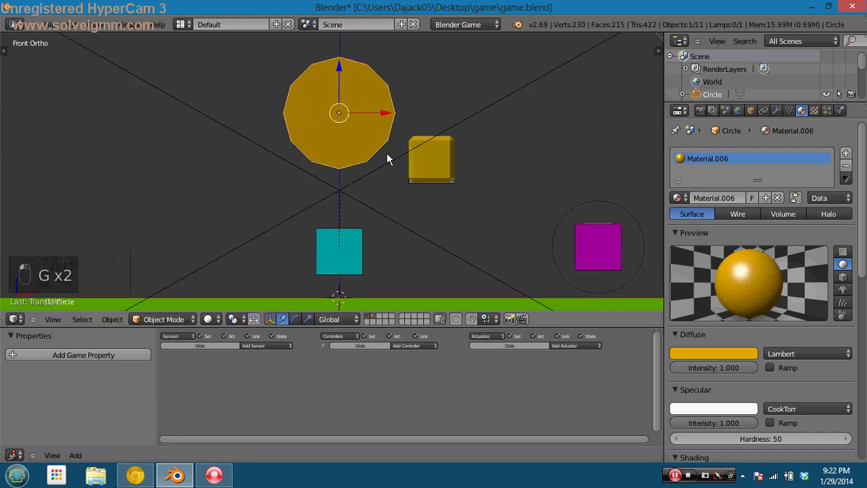
Switch to the camera view with textured shading and run the game to check the scene's colours
{"action": "key", "text": "KP_0"}
{"action": "key", "text": "p"}
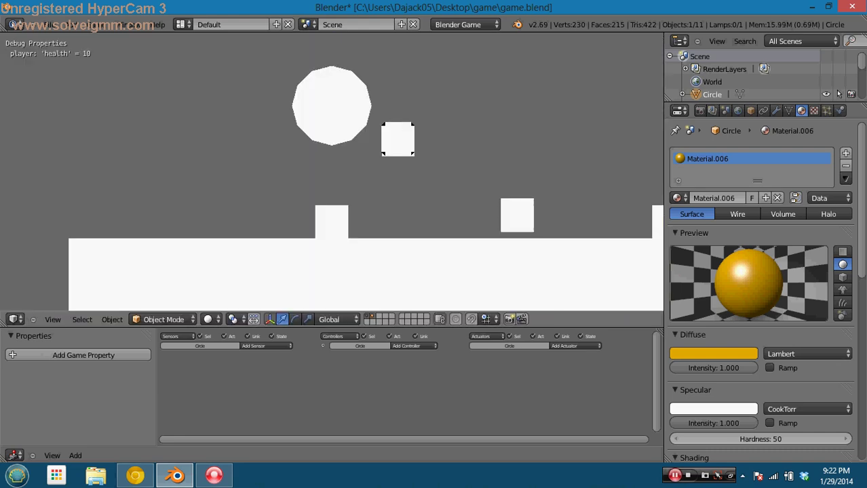
{"action": "key", "text": "Escape"}
{"action": "key", "text": "alt+z"}
{"action": "key", "text": "p"}
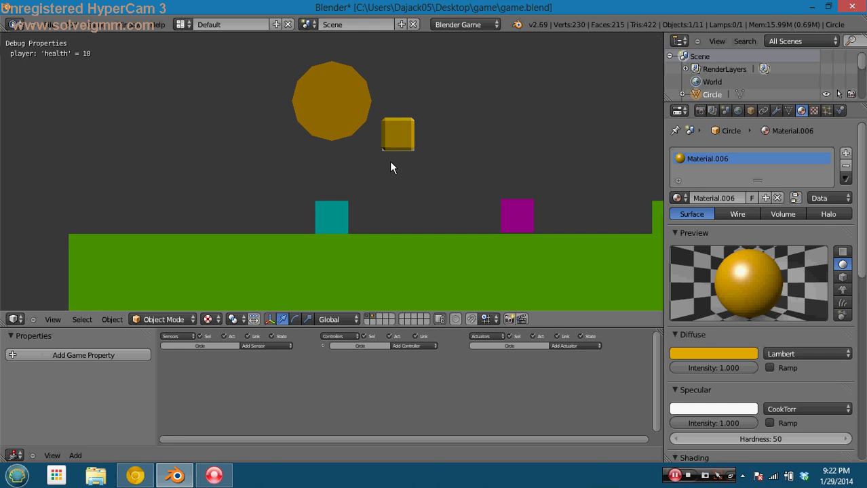
{"action": "key", "text": "Escape"}
Add an Always sensor and a Simple Motion actuator to the disc's game logic
{"action": "left_click", "coordinate": [272, 344]}
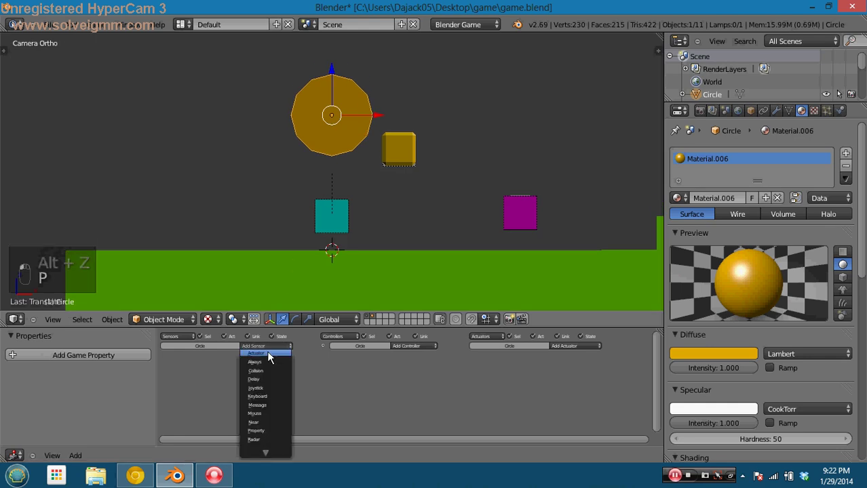
{"action": "left_click", "coordinate": [267, 357]}
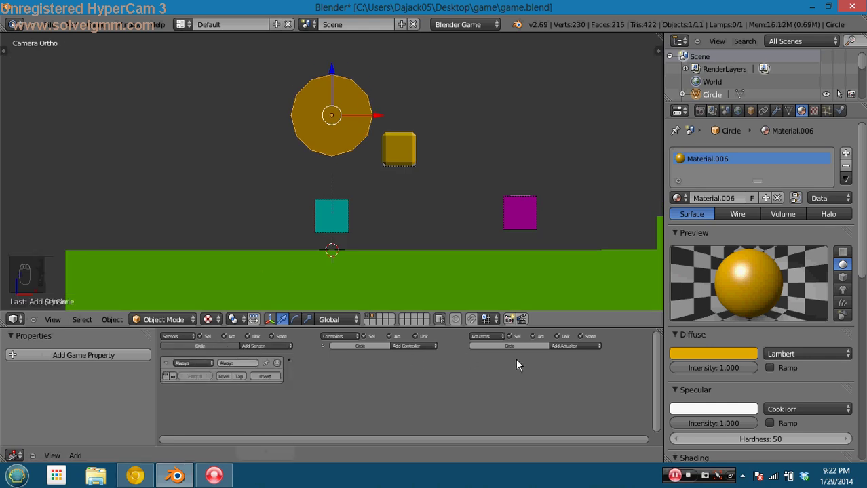
{"action": "left_click", "coordinate": [572, 347]}
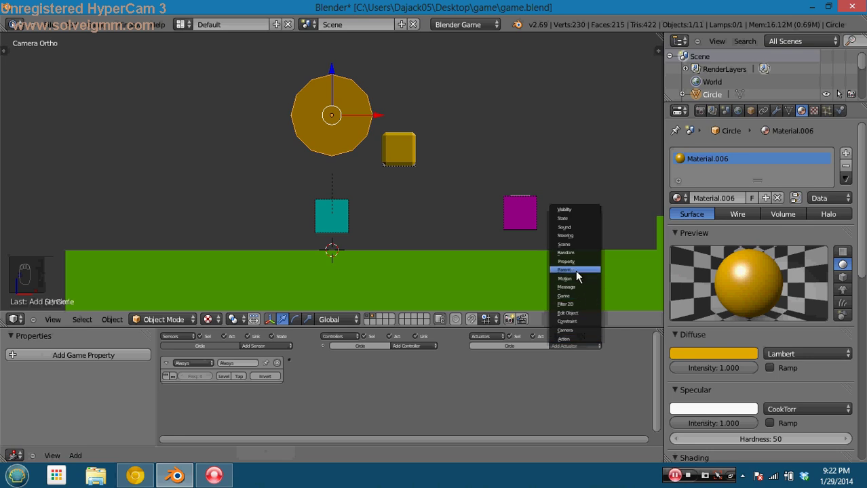
{"action": "left_click", "coordinate": [575, 272]}
{"action": "left_click", "coordinate": [566, 344]}
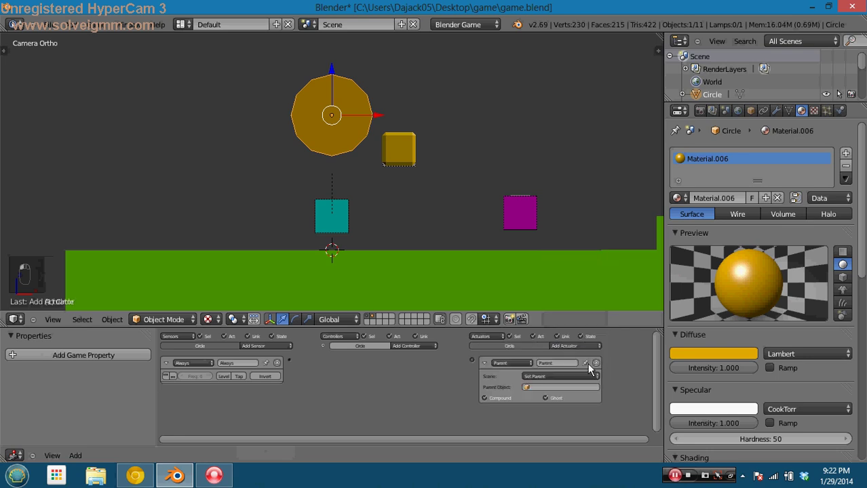
{"action": "left_click", "coordinate": [510, 364]}
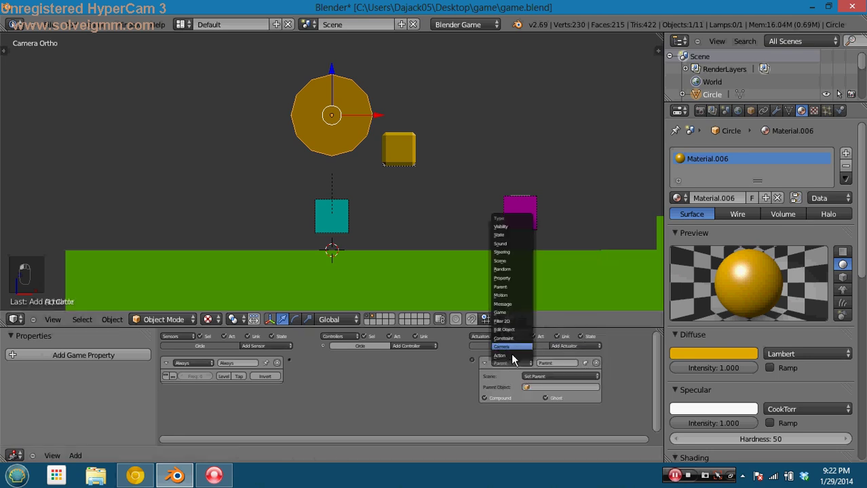
{"action": "left_click", "coordinate": [513, 297]}
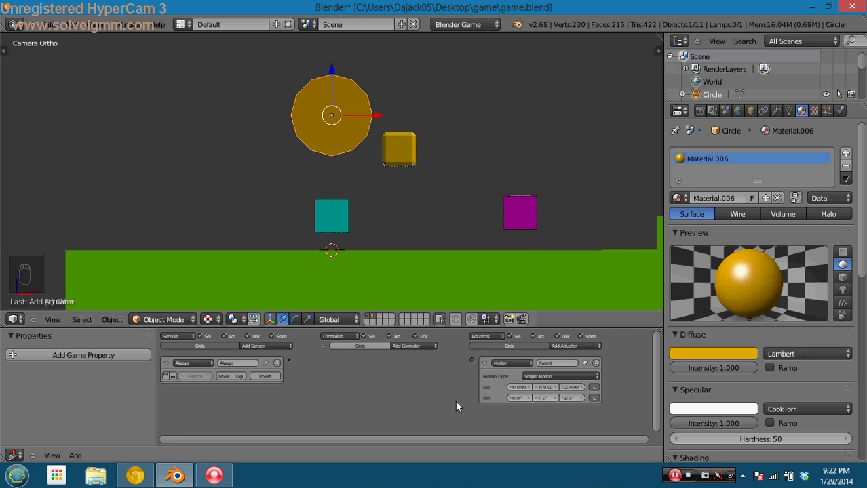
Set the disc's Motion actuator to a Z rotation of 1° and test it in the game
{"action": "scroll", "coordinate": [439, 395], "scroll_direction": "up", "scroll_amount": 4}
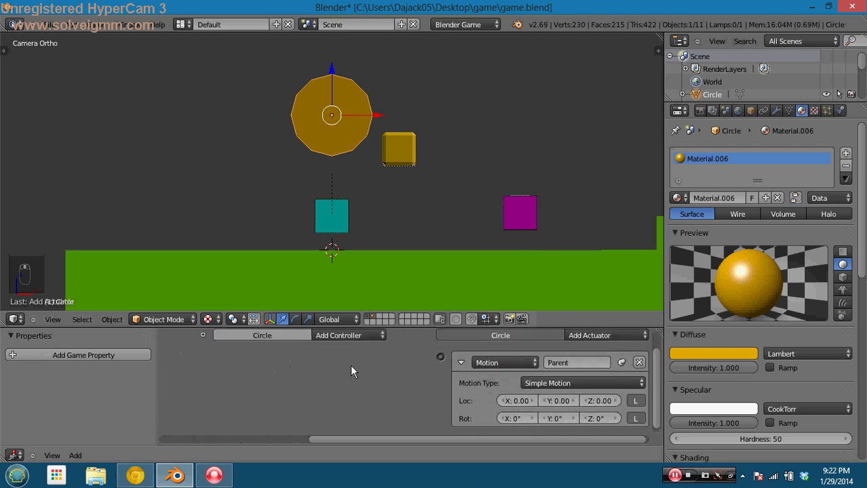
{"action": "key", "text": "Home"}
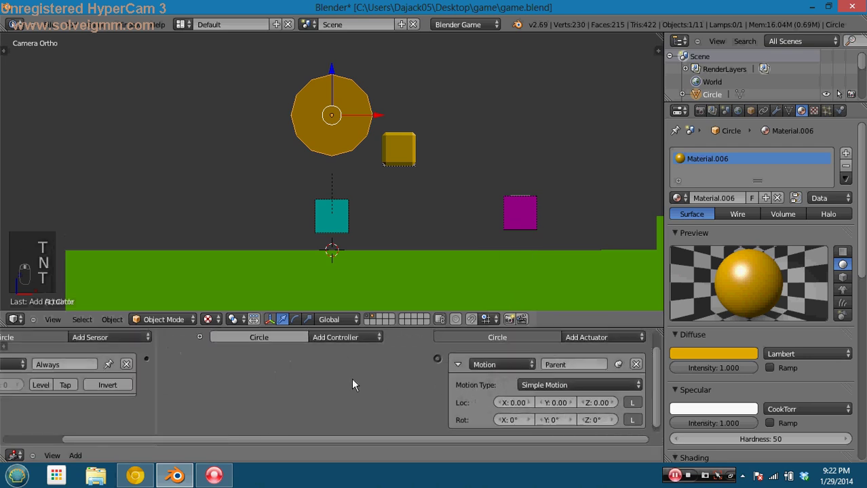
{"action": "left_click", "coordinate": [612, 420]}
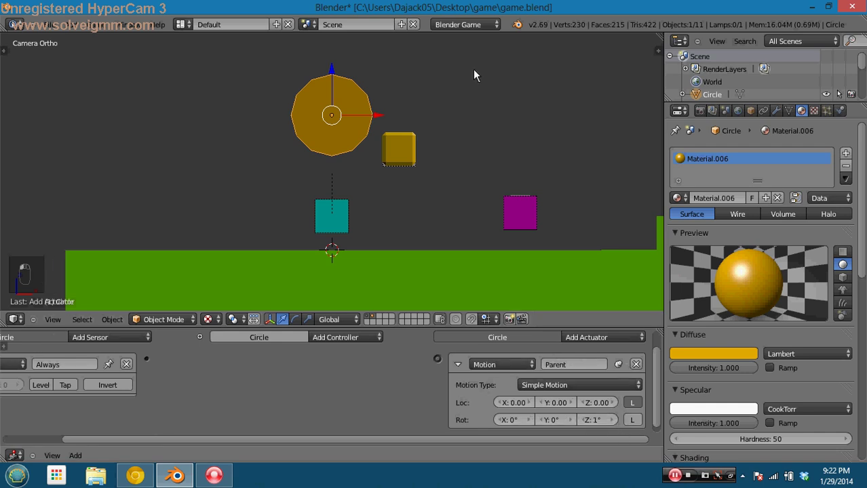
{"action": "key", "text": "p"}
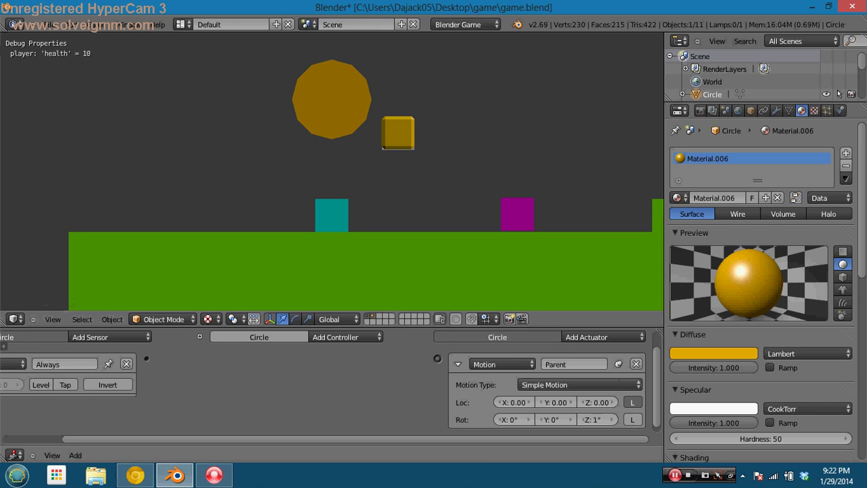
{"action": "key", "text": "Escape"}
Link the Always sensor to the Motion actuator through an And controller and run the game to check the spin
{"action": "left_click_drag", "start_coordinate": [147, 359], "coordinate": [437, 359]}
{"action": "key", "text": "p"}
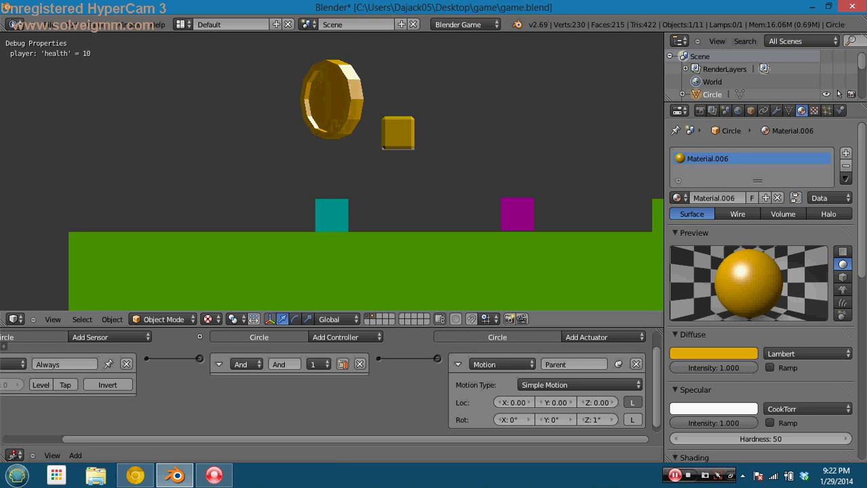
{"action": "key", "text": "Escape"}
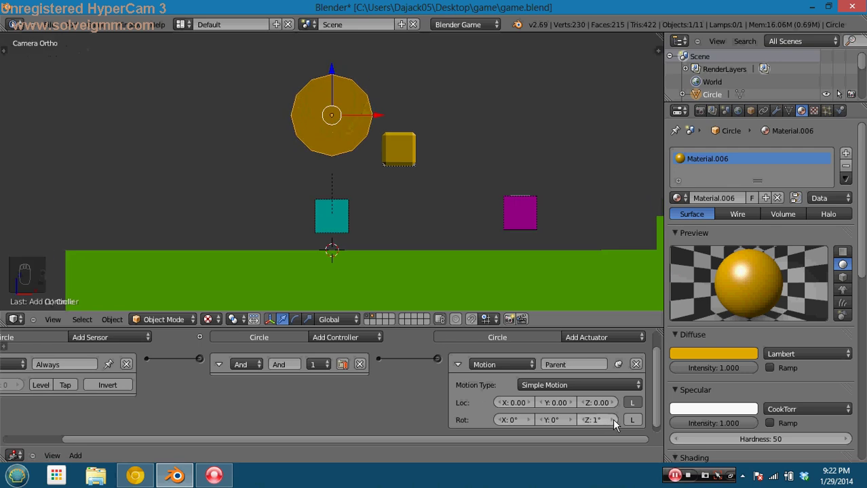
Speed up the disc's spin by setting its Z rotation to 5°, and test it in the game
{"action": "left_click", "coordinate": [614, 420]}
{"action": "left_click", "coordinate": [614, 420]}
{"action": "left_click", "coordinate": [614, 420]}
{"action": "left_click", "coordinate": [614, 420]}
{"action": "key", "text": "p"}
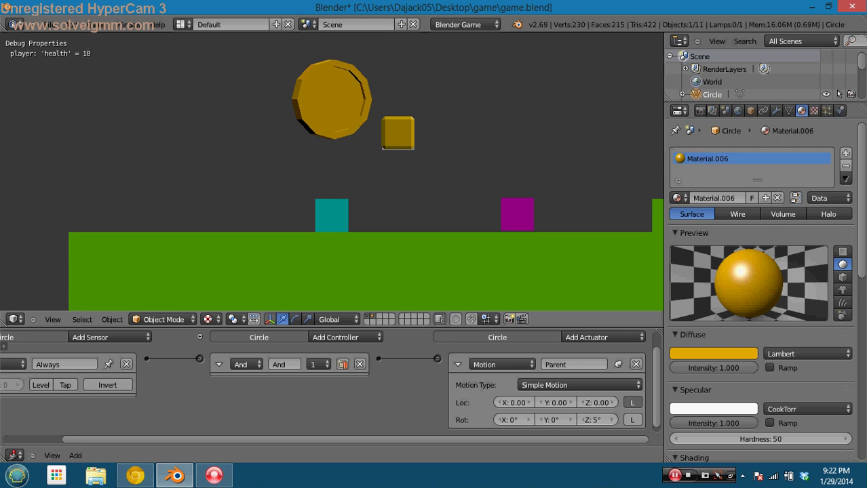
{"action": "key", "text": "Escape"}
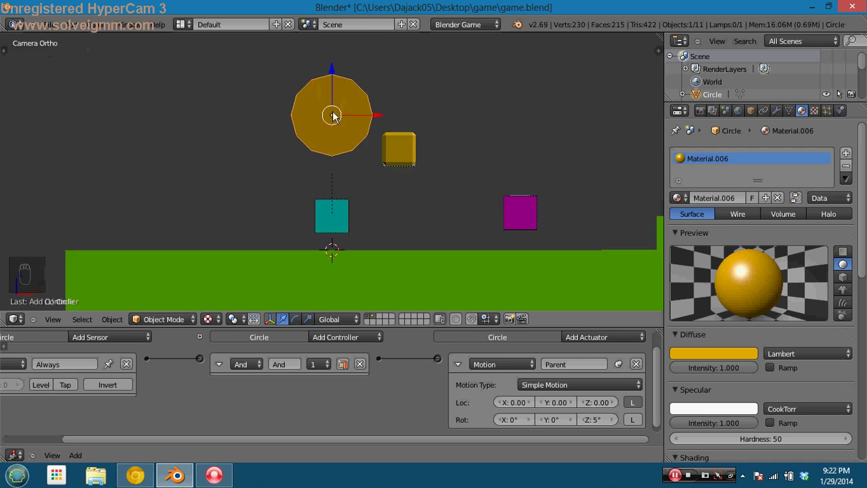
Apply smooth shading to the disc and run the game to check how it looks
{"action": "key", "text": "t"}
{"action": "scroll", "coordinate": [54, 179], "scroll_direction": "down", "scroll_amount": 5}
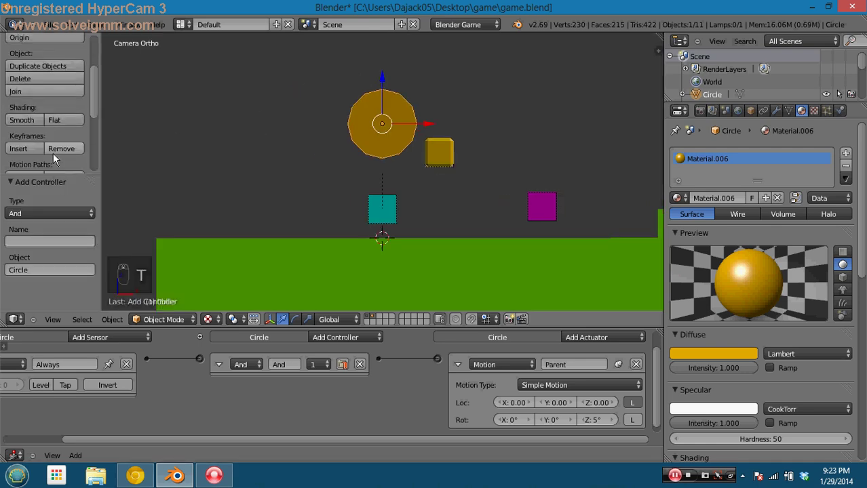
{"action": "left_click", "coordinate": [28, 117]}
{"action": "key", "text": "t"}
{"action": "key", "text": "p"}
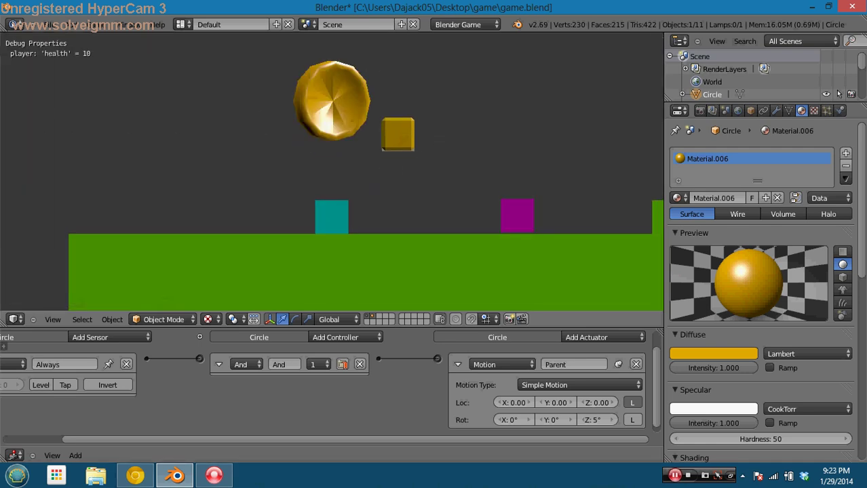
{"action": "key", "text": "Escape"}
Test-move the vertices at the disc's centre in vertex selection mode, cancelling each move, to check for duplicates
{"action": "scroll", "coordinate": [390, 138], "scroll_direction": "up", "scroll_amount": 2}
{"action": "key", "text": "Tab"}
{"action": "scroll", "coordinate": [366, 115], "scroll_direction": "up", "scroll_amount": 2}
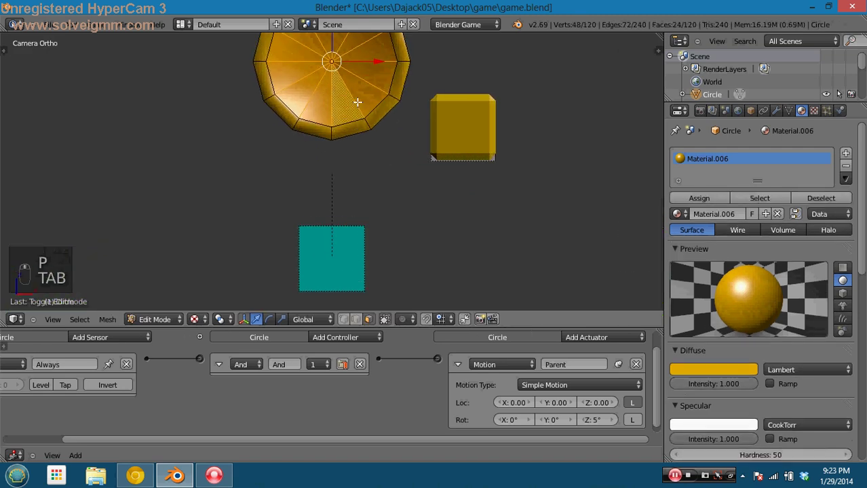
{"action": "right_click", "coordinate": [353, 68]}
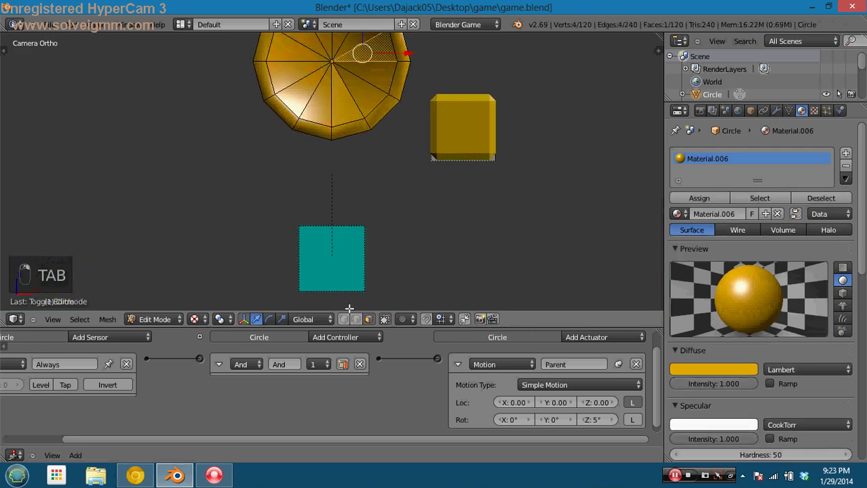
{"action": "left_click", "coordinate": [344, 319]}
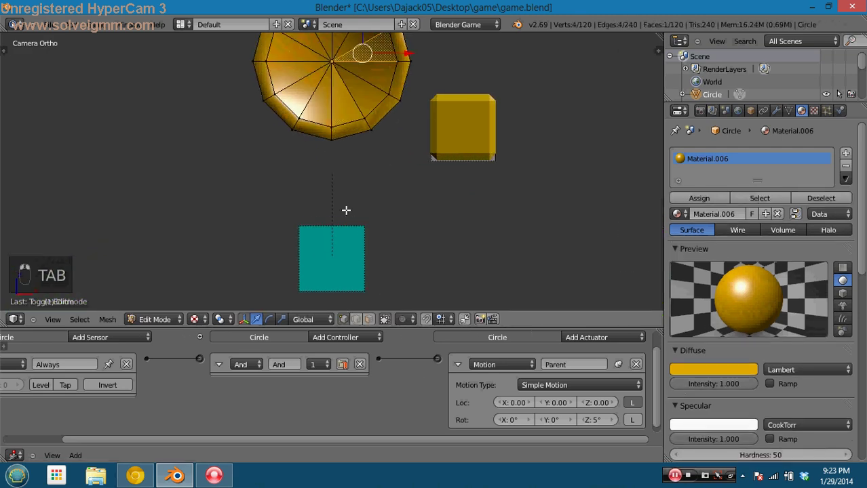
{"action": "right_click", "coordinate": [333, 59]}
{"action": "key", "text": "g"}
{"action": "right_click", "coordinate": [327, 70]}
{"action": "key", "text": "g"}
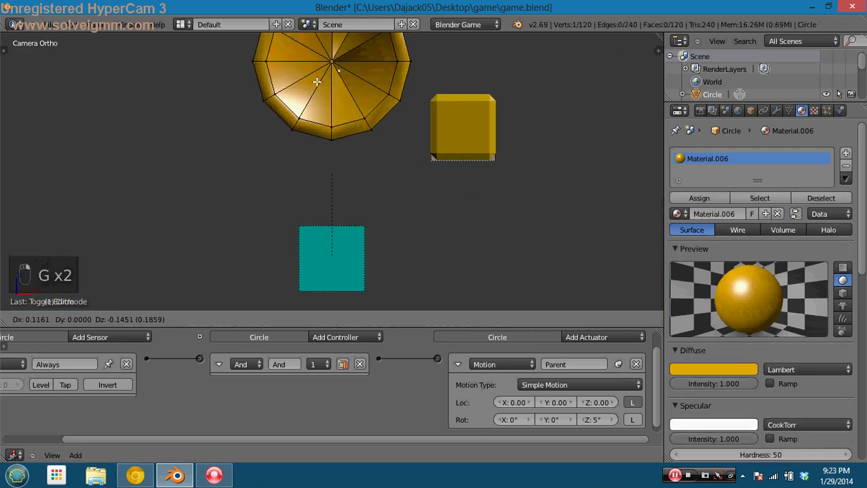
{"action": "right_click", "coordinate": [371, 84]}
{"action": "scroll", "coordinate": [334, 93], "scroll_direction": "down", "scroll_amount": 1}
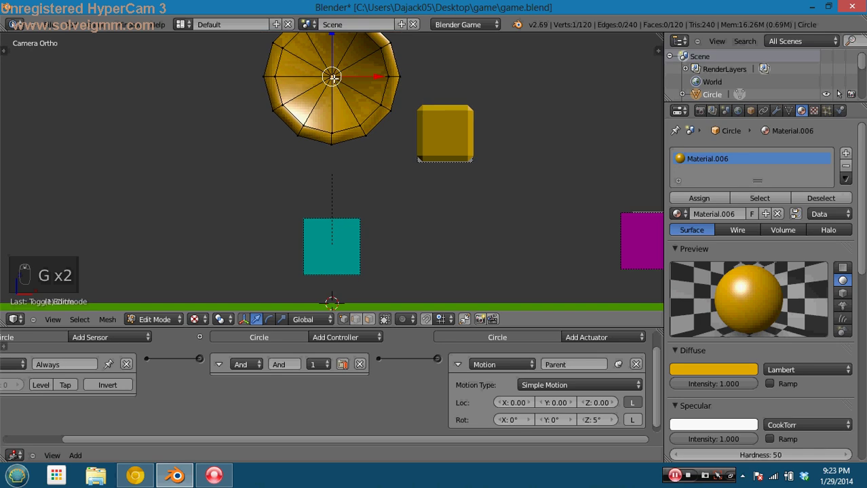
Select the disc's whole mesh and remove its doubled vertices, then return to Object Mode
{"action": "key", "text": "a"}
{"action": "key", "text": "a"}
{"action": "key", "text": "a"}
{"action": "key", "text": "w"}
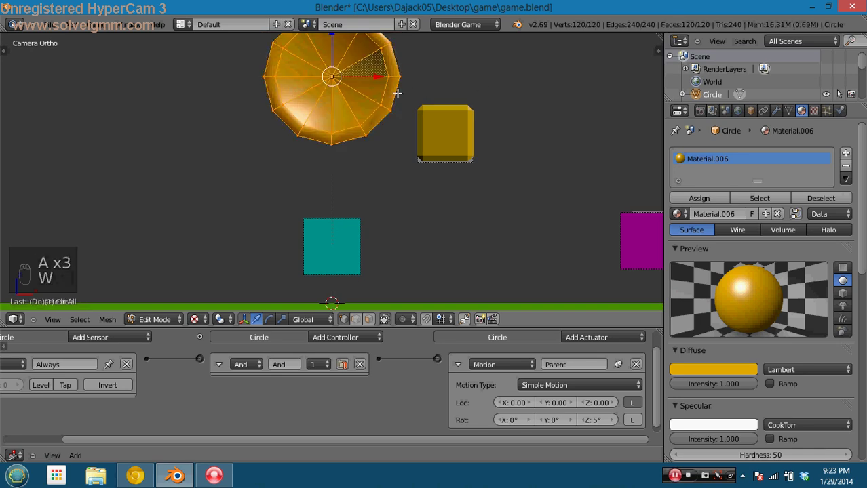
{"action": "key", "text": "w"}
{"action": "left_click", "coordinate": [384, 149]}
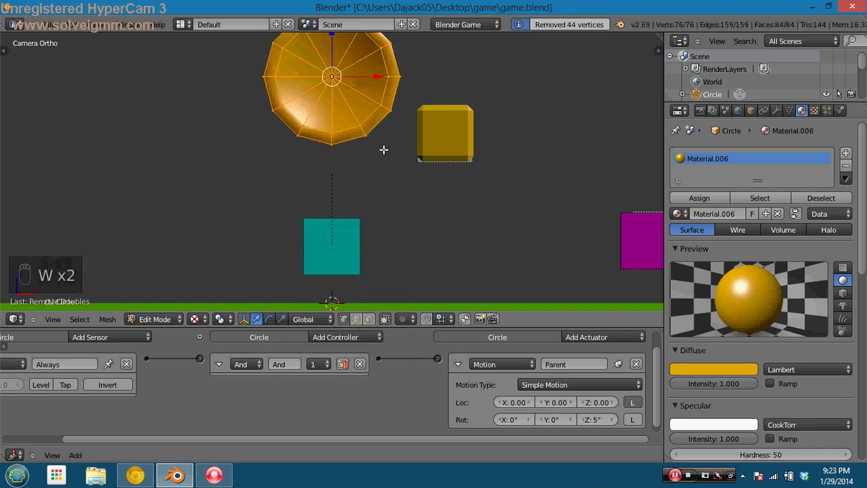
{"action": "key", "text": "Tab"}
Preview the disc's shading by rotating it freely and about the global Z axis without keeping the rotation
{"action": "key", "text": "r"}
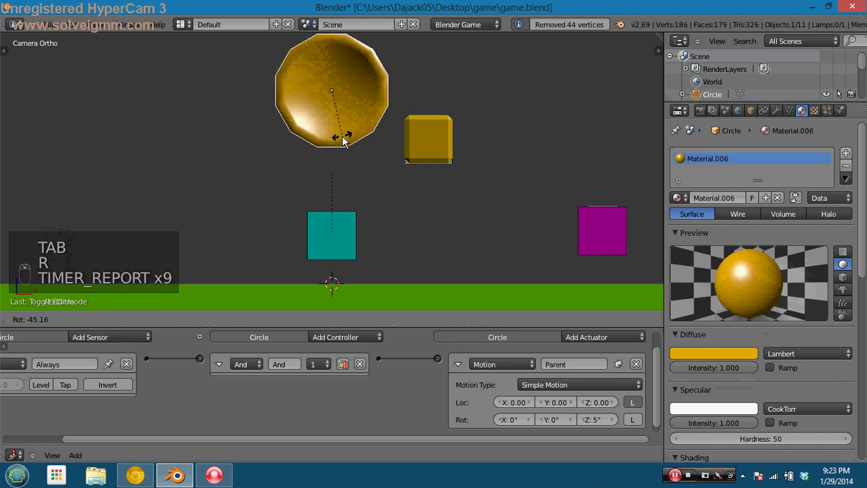
{"action": "right_click", "coordinate": [395, 102]}
{"action": "key", "text": "r"}
{"action": "key", "text": "z"}
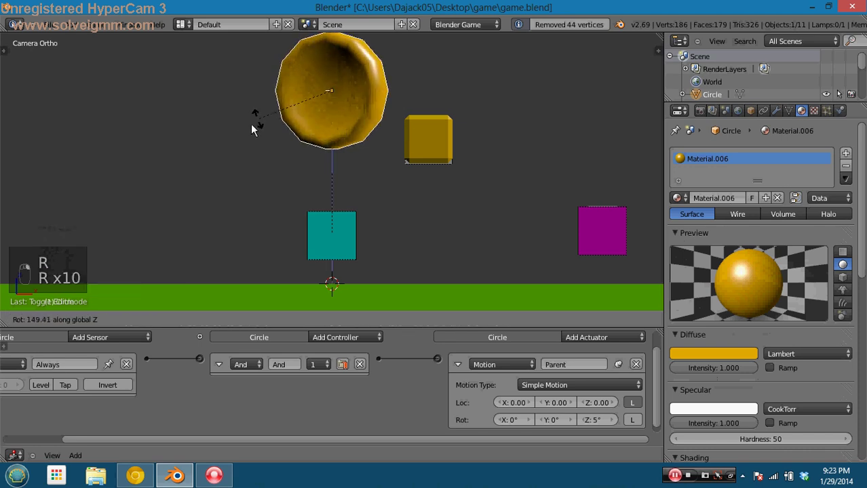
{"action": "left_click", "coordinate": [375, 95]}
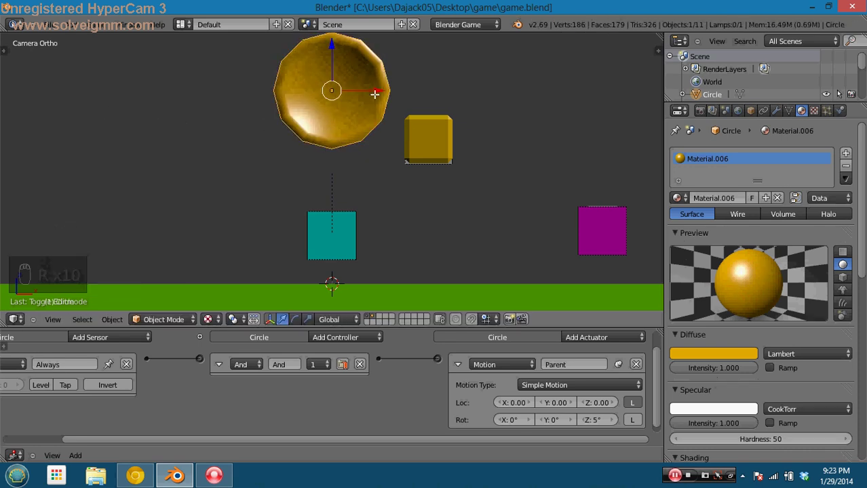
{"action": "key", "text": "Tab"}
{"action": "key", "text": "Tab"}
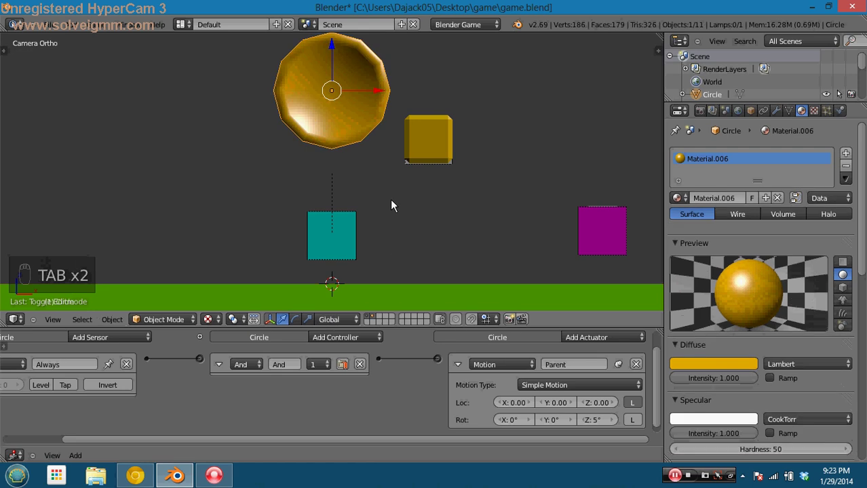
Run the game from the camera view to check the cleaned-up coin while it spins
{"action": "middle_click_drag", "start_coordinate": [391, 199], "coordinate": [361, 172]}
{"action": "key", "text": "Tab"}
{"action": "key", "text": "KP_0"}
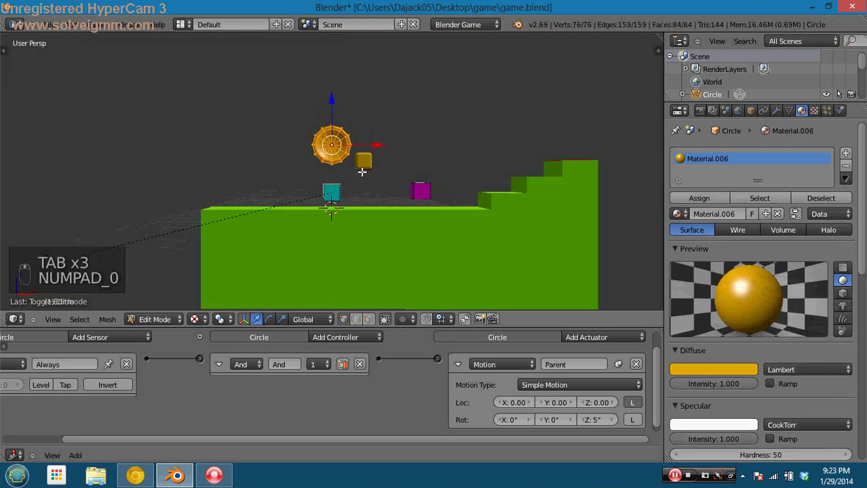
{"action": "key", "text": "Tab"}
{"action": "key", "text": "p"}
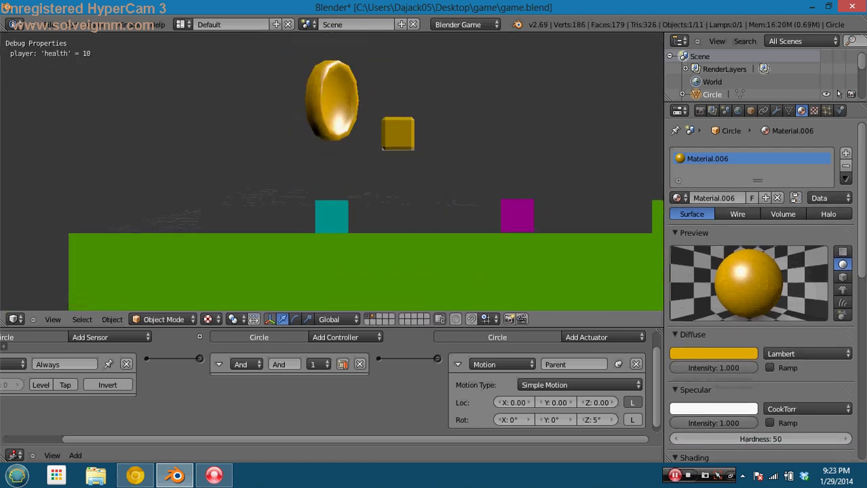
{"action": "key", "text": "Escape"}
{"action": "key", "text": "Tab"}
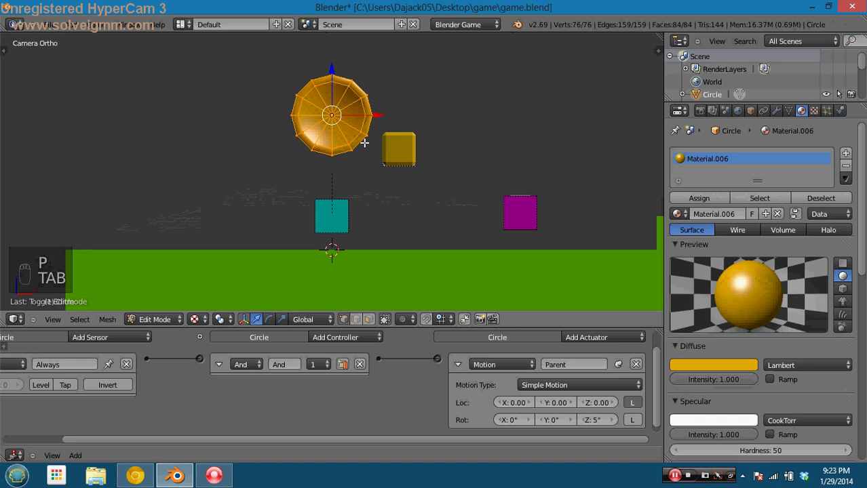
{"action": "key", "text": "Tab"}
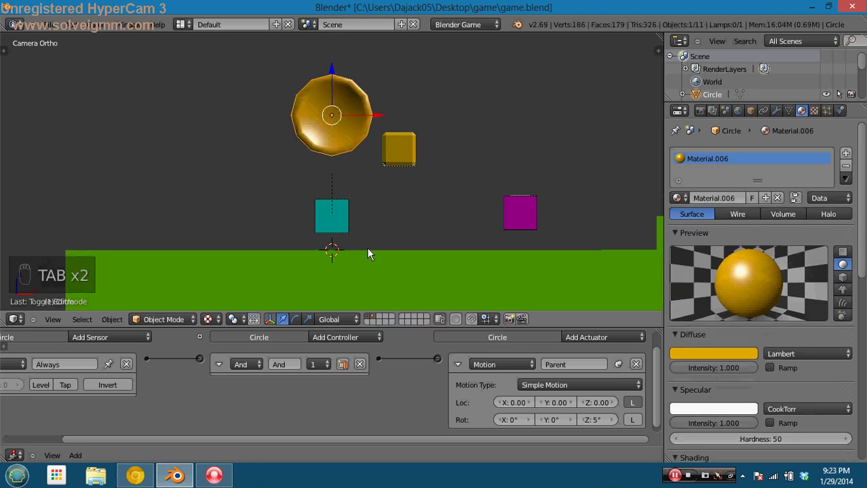
Isolate the coin in local view and run the game to inspect its shading up close
{"action": "key", "text": "KP_Divide"}
{"action": "middle_click_drag", "start_coordinate": [412, 223], "coordinate": [350, 240]}
{"action": "key", "text": "p"}
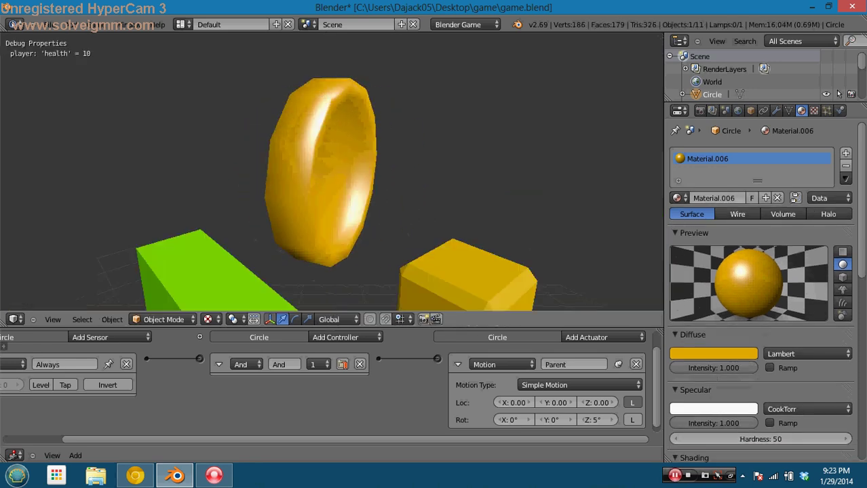
{"action": "key", "text": "Escape"}
Select the coin's entire mesh and apply flat shading to it
{"action": "key", "text": "Tab"}
{"action": "key", "text": "Tab"}
{"action": "key", "text": "Tab"}
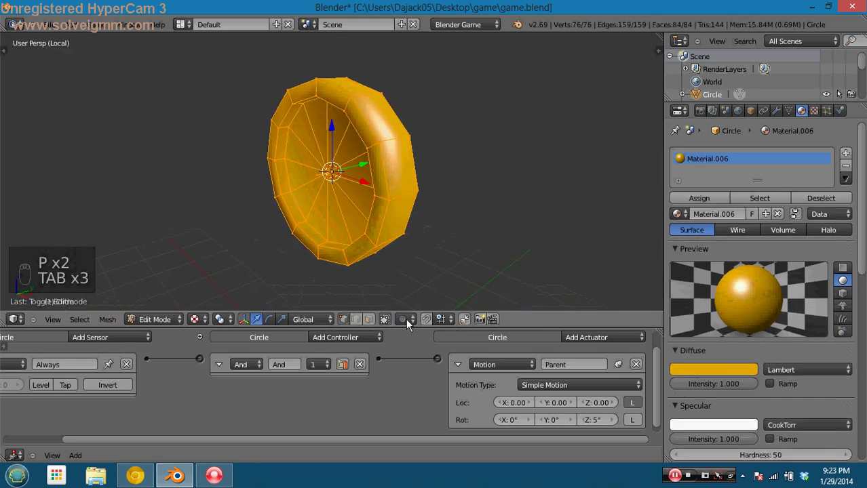
{"action": "key", "text": "a"}
{"action": "key", "text": "a"}
{"action": "key", "text": "a"}
{"action": "key", "text": "a"}
{"action": "key", "text": "a"}
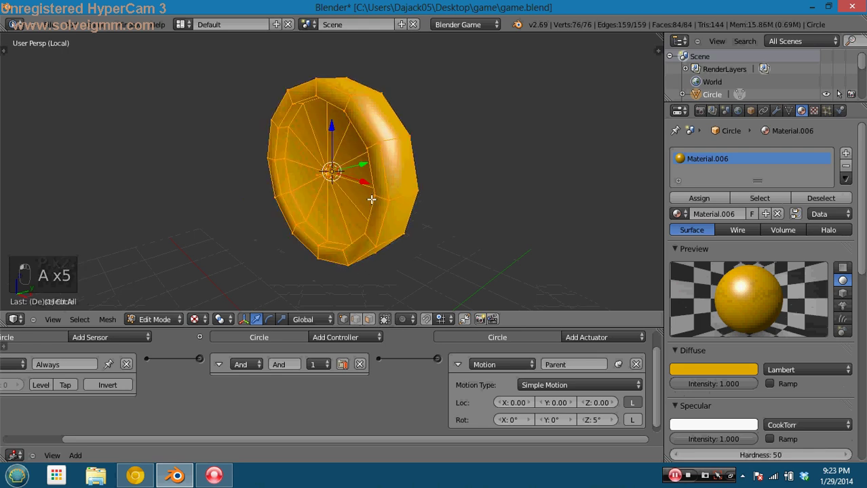
{"action": "key", "text": "t"}
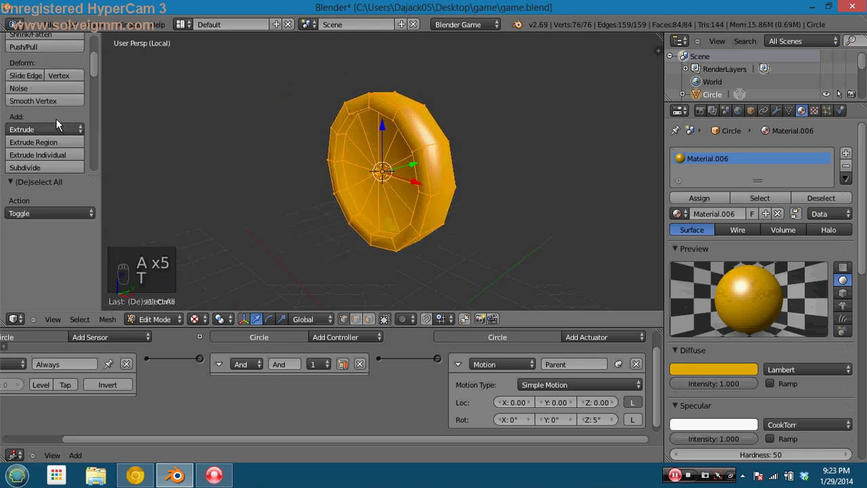
{"action": "scroll", "coordinate": [55, 119], "scroll_direction": "down", "scroll_amount": 8}
{"action": "scroll", "coordinate": [56, 124], "scroll_direction": "down", "scroll_amount": 3}
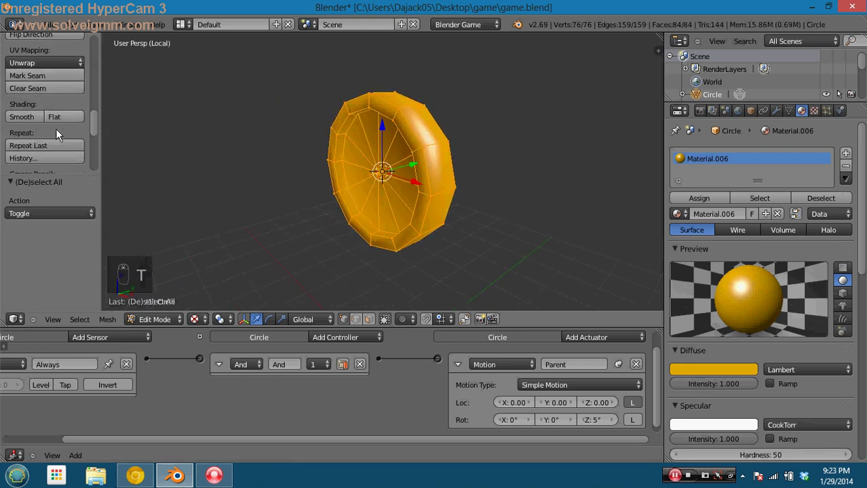
{"action": "left_click", "coordinate": [57, 116]}
{"action": "key", "text": "Tab"}
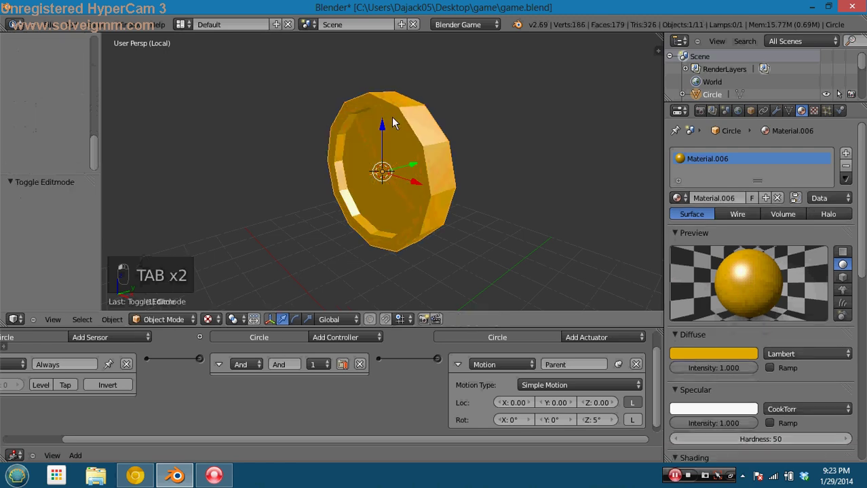
Apply smooth shading only to the coin's outer edge and the inner rim walls on both faces, and test it in the game
{"action": "key", "text": "Tab"}
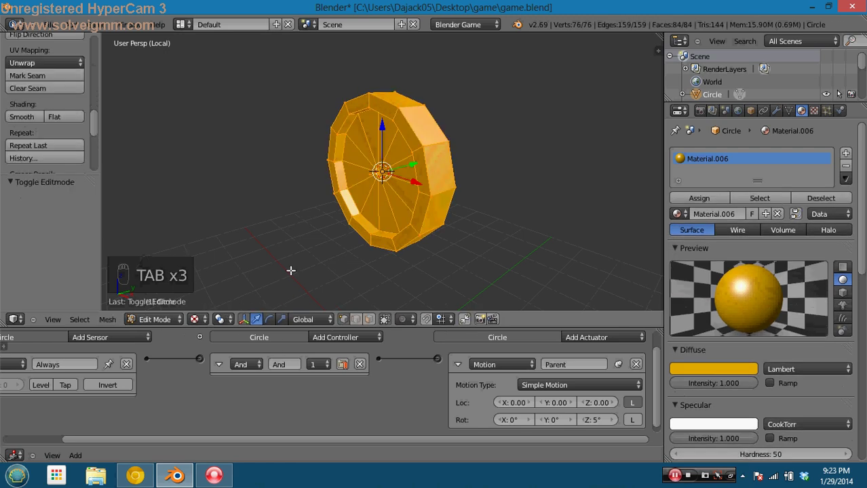
{"action": "key", "text": "a"}
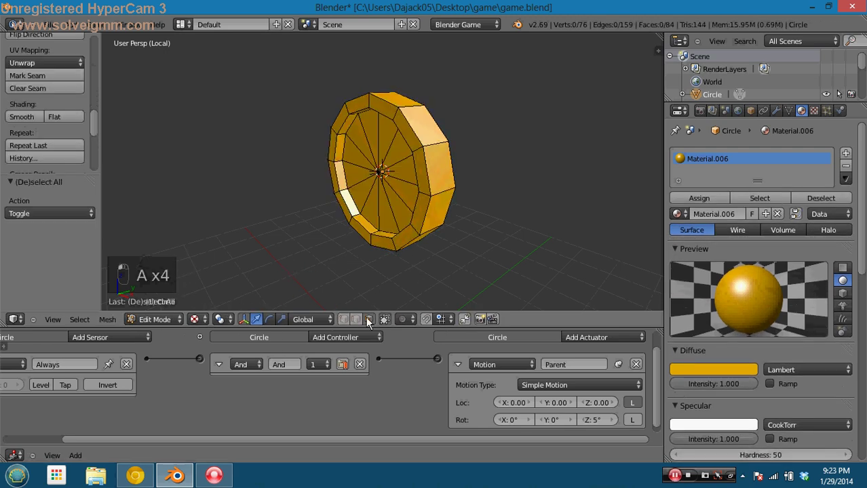
{"action": "right_click", "coordinate": [438, 138], "text": "alt"}
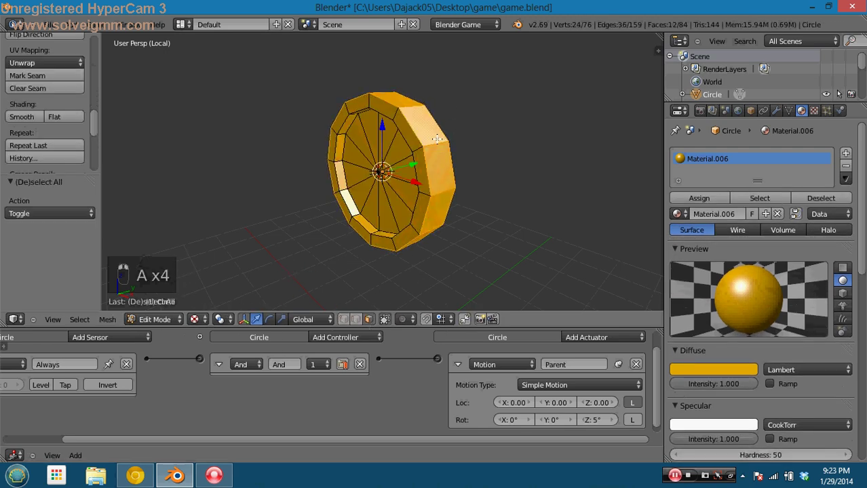
{"action": "right_click", "coordinate": [341, 139], "text": "alt+shift"}
{"action": "middle_click_drag", "start_coordinate": [485, 149], "coordinate": [404, 141]}
{"action": "right_click", "coordinate": [409, 131], "text": "alt+shift"}
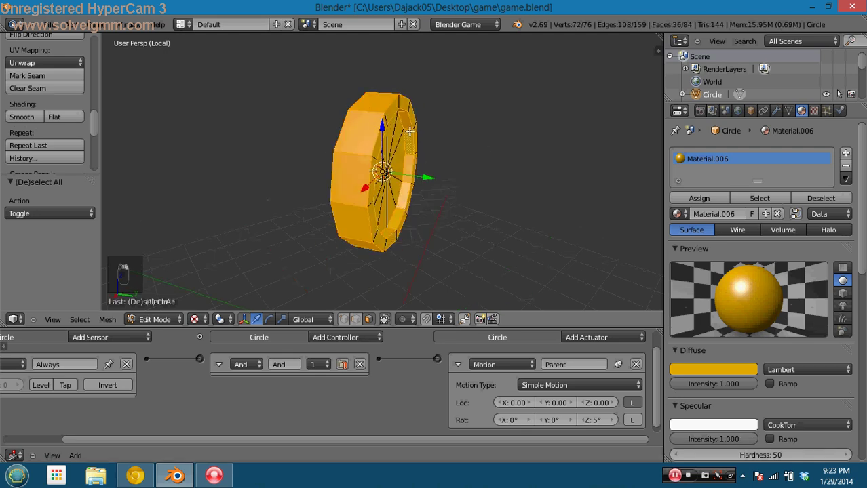
{"action": "left_click", "coordinate": [32, 119]}
{"action": "key", "text": "Tab"}
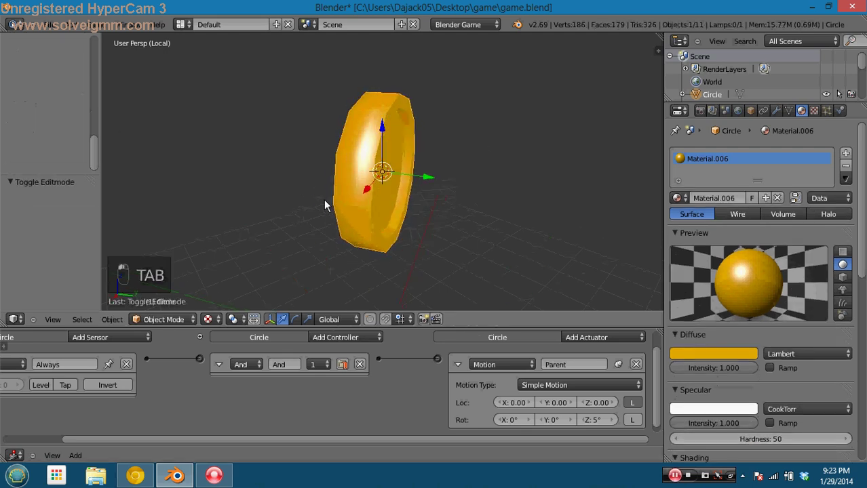
{"action": "middle_click_drag", "start_coordinate": [324, 200], "coordinate": [405, 186]}
{"action": "key", "text": "p"}
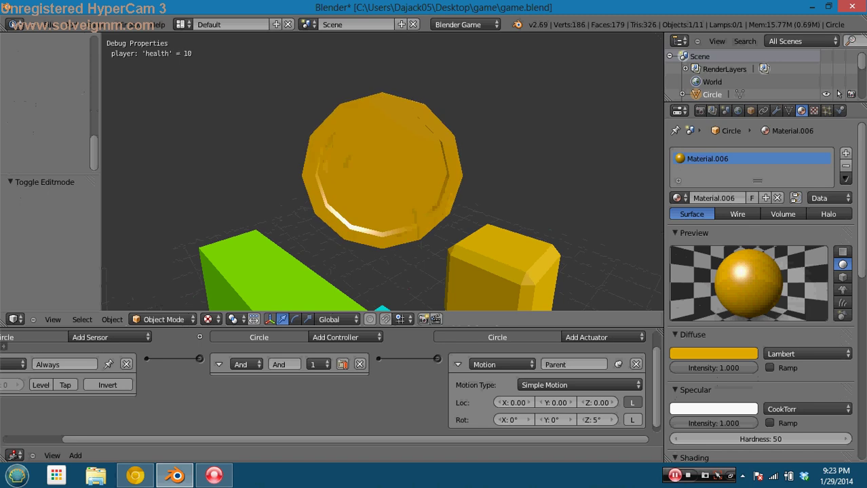
{"action": "key", "text": "Escape"}
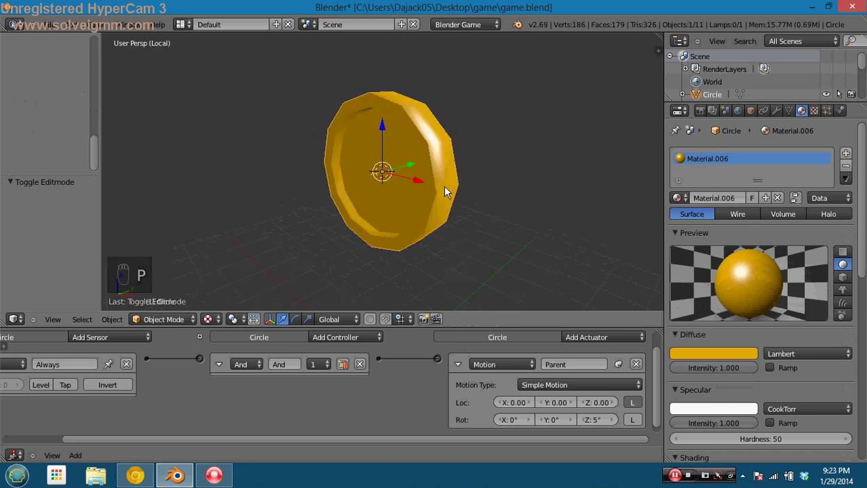
Select all of the coin's faces and return them to flat shading
{"action": "key", "text": "Tab"}
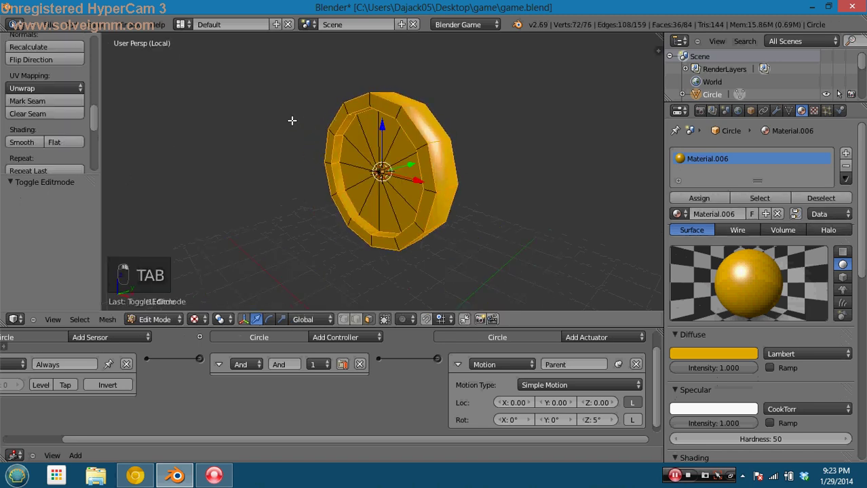
{"action": "key", "text": "a"}
{"action": "key", "text": "a"}
{"action": "key", "text": "a"}
{"action": "key", "text": "a"}
{"action": "key", "text": "Tab"}
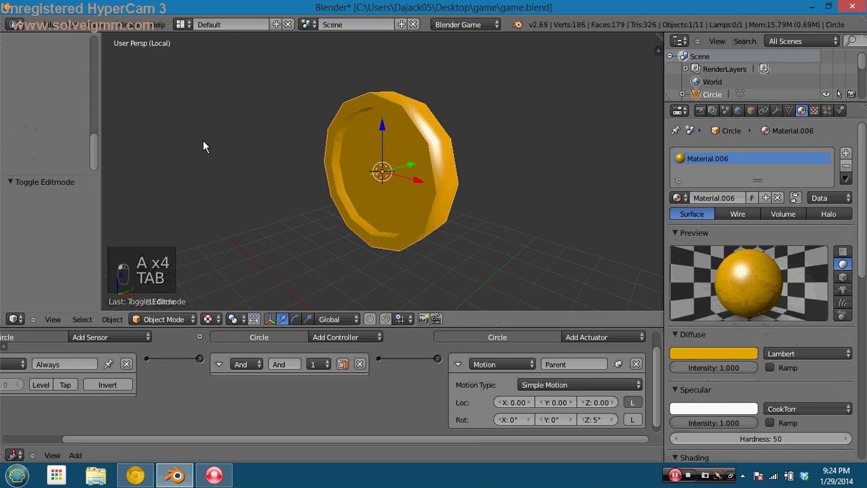
{"action": "key", "text": "Tab"}
{"action": "key", "text": "Tab"}
{"action": "middle_click_drag", "start_coordinate": [306, 194], "coordinate": [277, 213]}
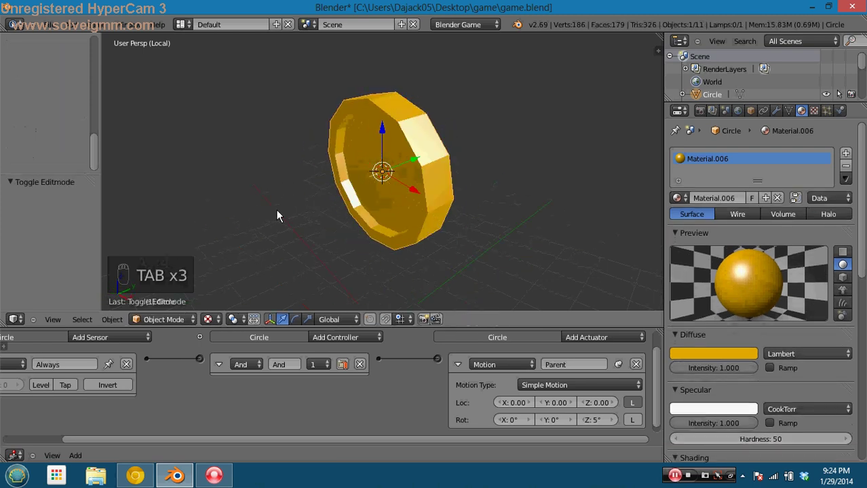
Leave the coin's local view for the full scene in camera view and set the viewport to solid shading
{"action": "key", "text": "KP_0"}
{"action": "key", "text": "KP_2"}
{"action": "key", "text": "KP_0"}
{"action": "key", "text": "z"}
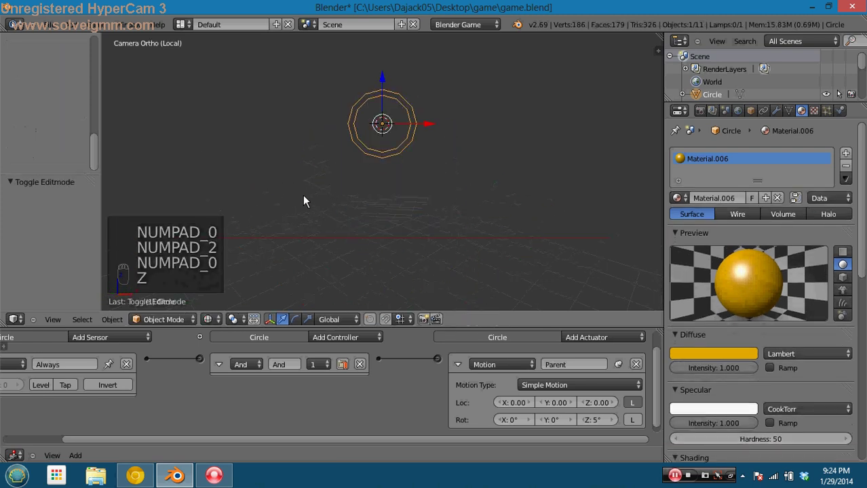
{"action": "key", "text": "alt+z"}
{"action": "key", "text": "KP_0"}
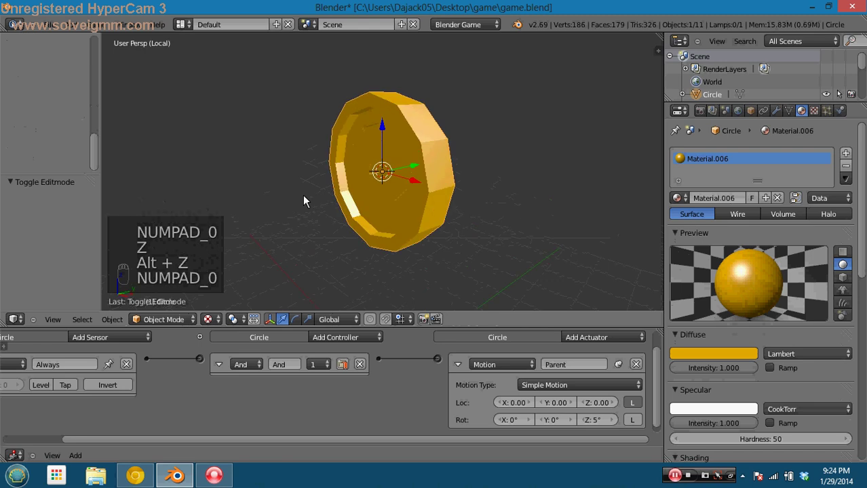
{"action": "key", "text": "KP_Divide"}
{"action": "key", "text": "KP_0"}
{"action": "key", "text": "KP_0"}
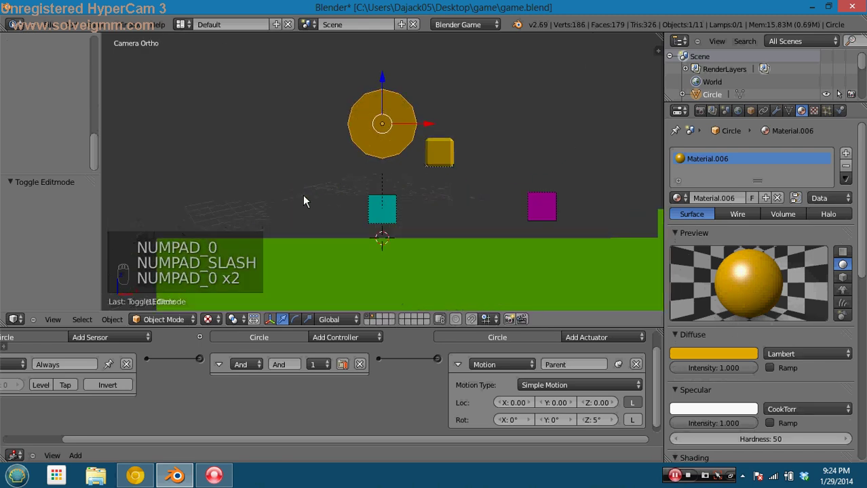
{"action": "key", "text": "z"}
{"action": "key", "text": "z"}
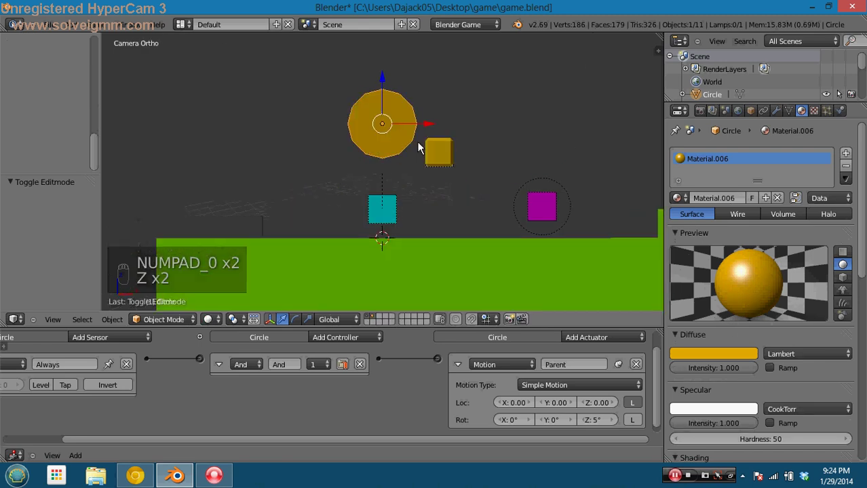
Scale the coin by 0.5 twice in a row to shrink it for the game scene
{"action": "key", "text": "s"}
{"action": "left_click", "coordinate": [416, 141]}
{"action": "key", "text": "s"}
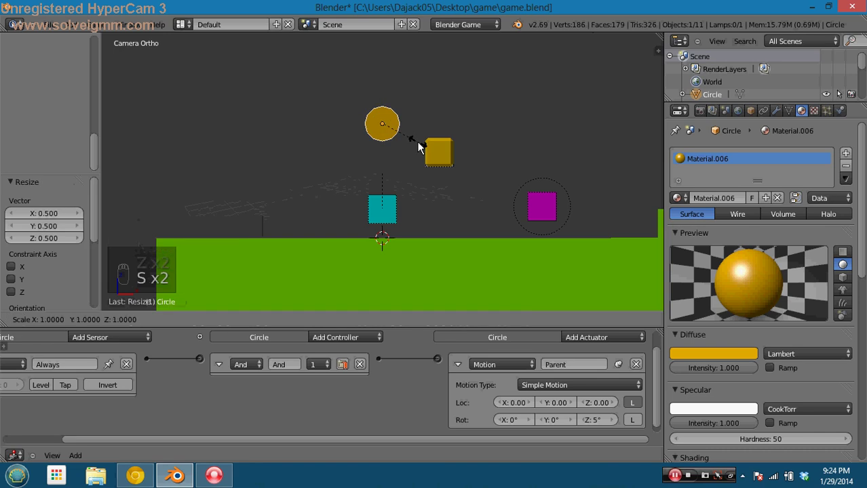
{"action": "key", "text": "5"}
{"action": "key", "text": "Return"}
{"action": "key", "text": "ctrl+z"}
{"action": "key", "text": "s"}
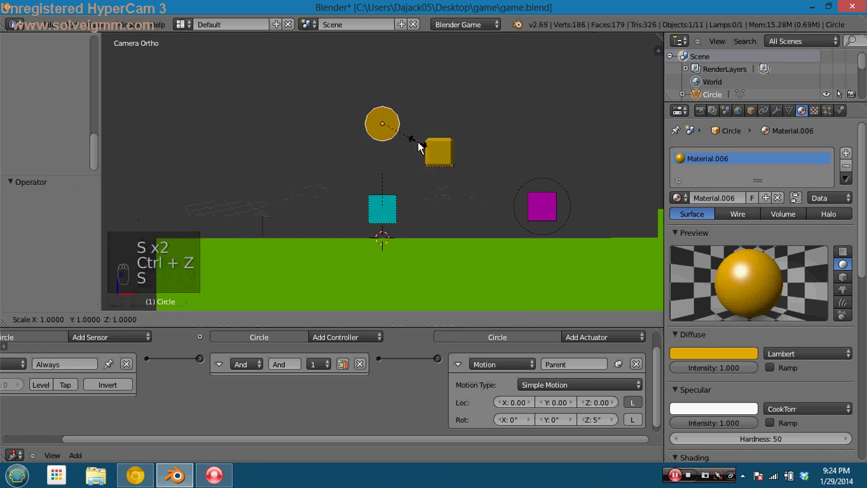
{"action": "key", "text": "period"}
{"action": "key", "text": "5"}
{"action": "key", "text": "Return"}
{"action": "middle_click_drag", "start_coordinate": [418, 148], "coordinate": [412, 147], "text": "shift"}
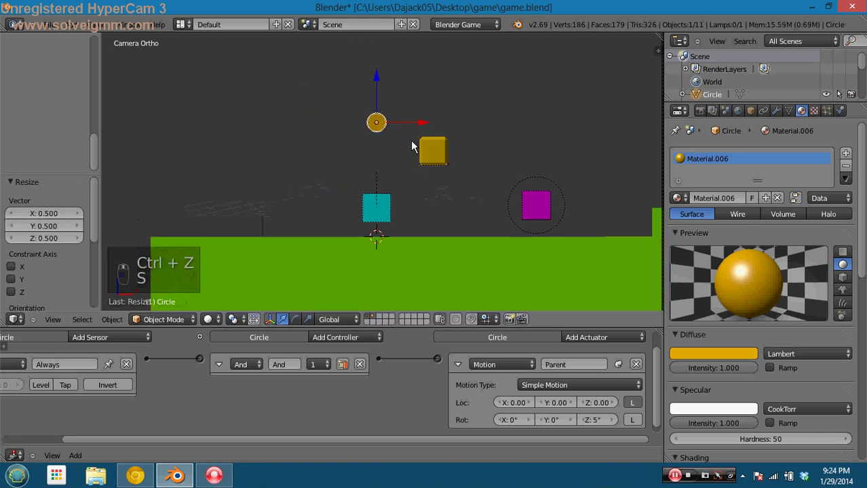
Move the coin directly on top of the floating yellow block and test it in the game
{"action": "key", "text": "shift+space"}
{"action": "key", "text": "t"}
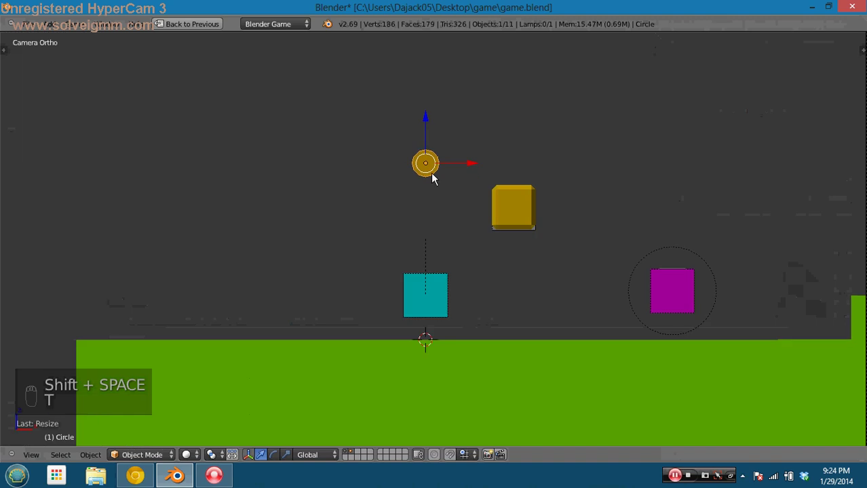
{"action": "key", "text": "shift+space"}
{"action": "key", "text": "g"}
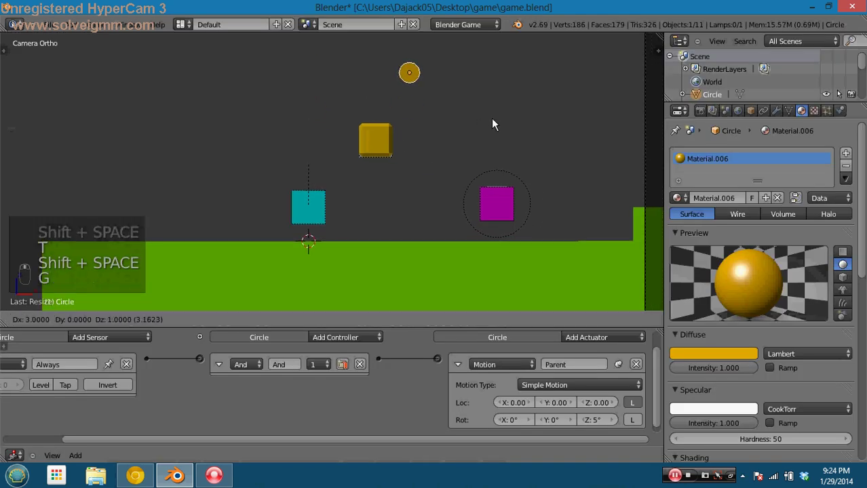
{"action": "left_click", "coordinate": [457, 132]}
{"action": "key", "text": "p"}
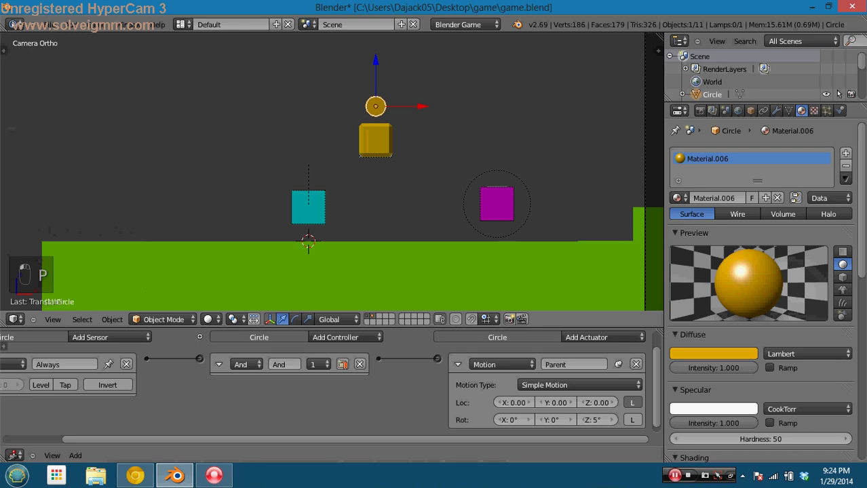
{"action": "key", "text": "Escape"}
Show all layers and recalculate the normals of the coin's entire mesh to face outward
{"action": "key", "text": "grave"}
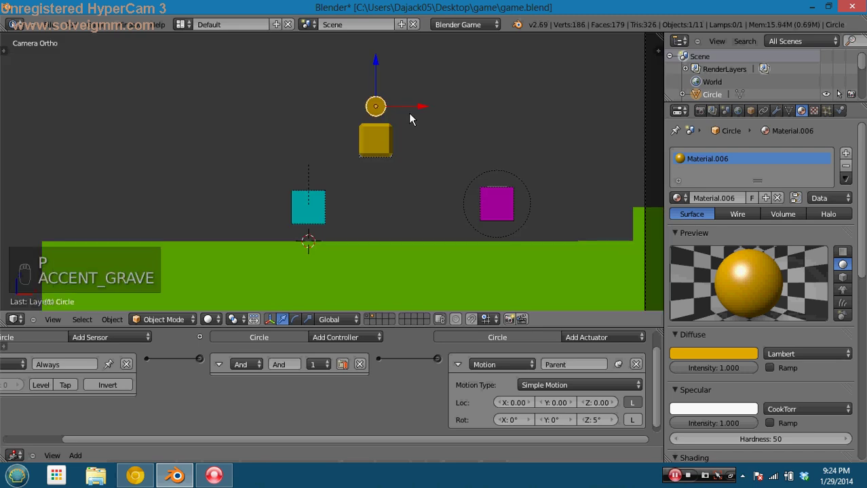
{"action": "key", "text": "Tab"}
{"action": "key", "text": "a"}
{"action": "key", "text": "a"}
{"action": "key", "text": "a"}
{"action": "key", "text": "a"}
{"action": "key", "text": "ctrl+n"}
{"action": "key", "text": "Tab"}
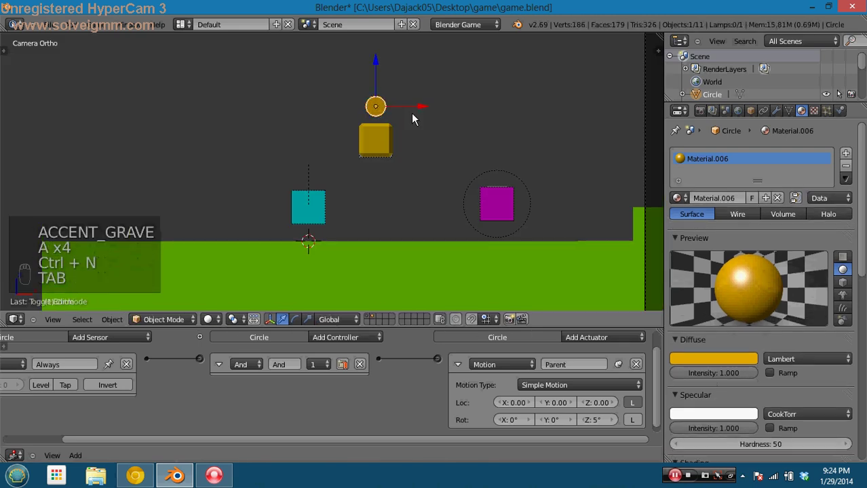
Set the viewport to textured shading and run the game both before and after the change
{"action": "key", "text": "p"}
{"action": "key", "text": "Escape"}
{"action": "key", "text": "alt+z"}
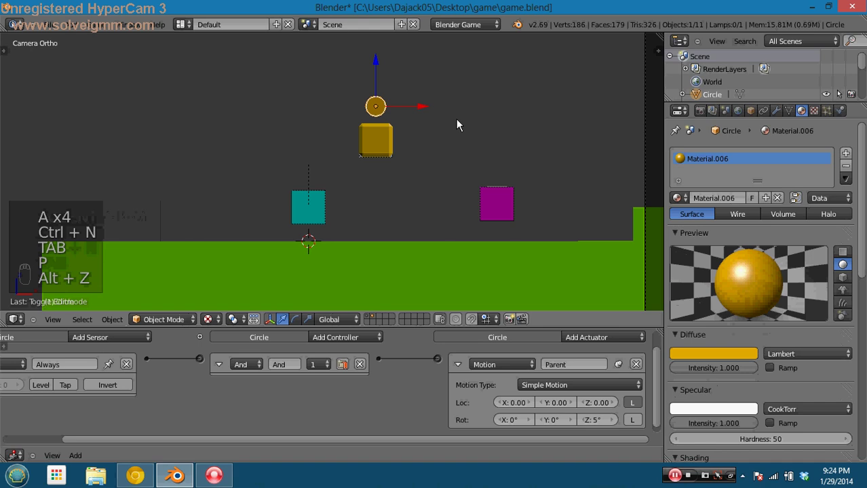
{"action": "key", "text": "p"}
{"action": "key", "text": "Escape"}
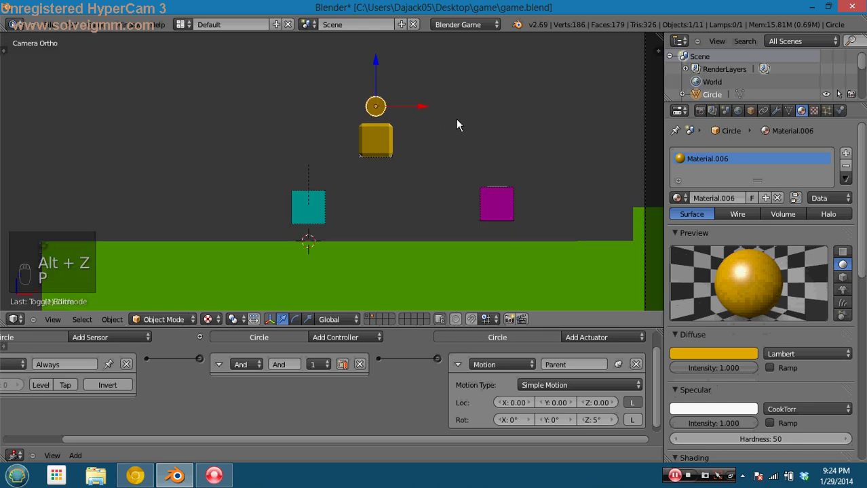
Give the coin a movable physics type with mass, enable Box collision bounds for it, and test it in the game
{"action": "left_click", "coordinate": [840, 110]}
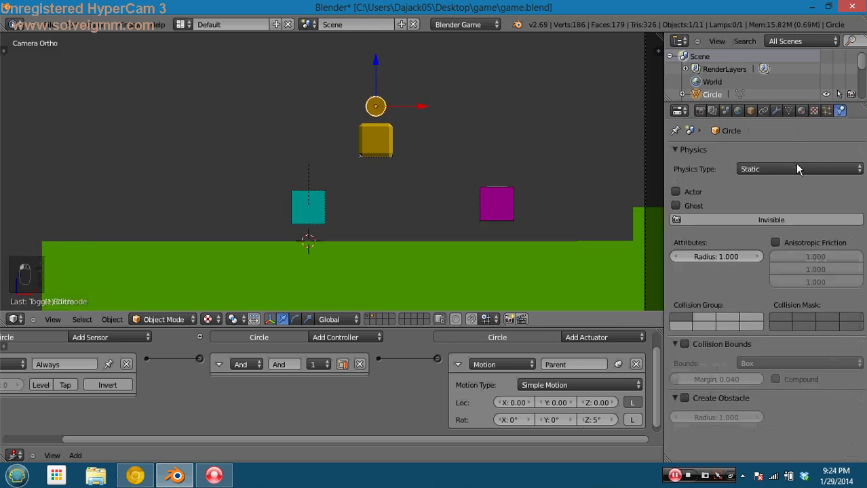
{"action": "left_click", "coordinate": [795, 167]}
{"action": "left_click", "coordinate": [795, 130]}
{"action": "scroll", "coordinate": [707, 270], "scroll_direction": "down", "scroll_amount": 3}
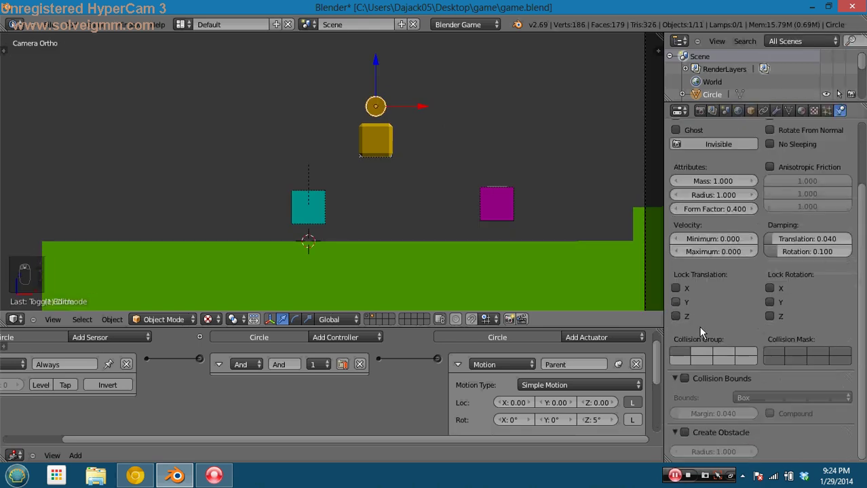
{"action": "left_click", "coordinate": [685, 378]}
{"action": "left_click", "coordinate": [743, 398]}
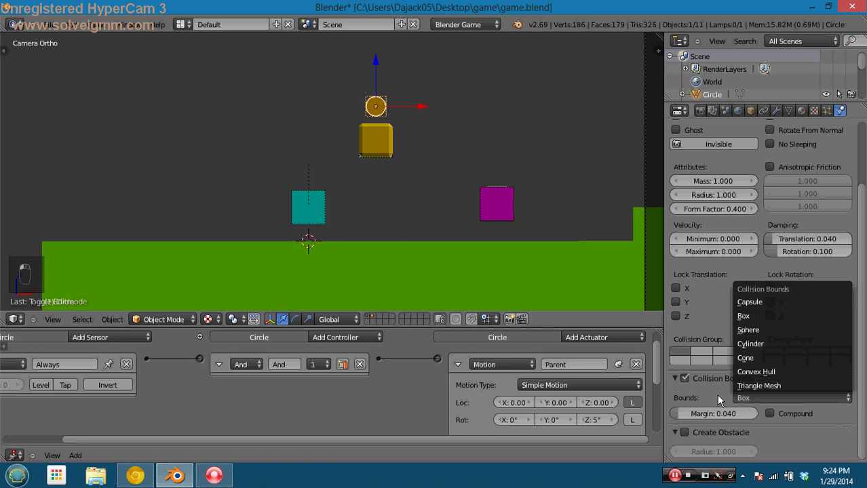
{"action": "key", "text": "p"}
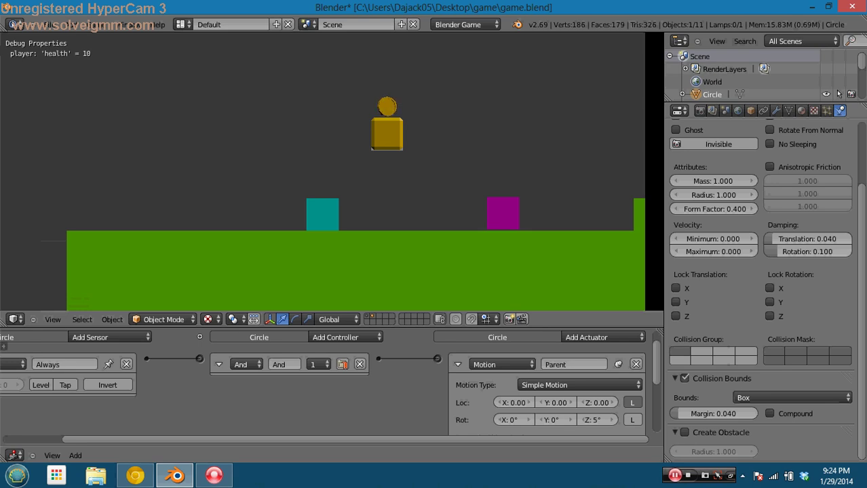
{"action": "key", "text": "Escape"}
Duplicate the coin six times and scatter the copies in the air around the block, the player and the enemy
{"action": "key", "text": "shift+d"}
{"action": "left_click", "coordinate": [450, 132]}
{"action": "key", "text": "shift+d"}
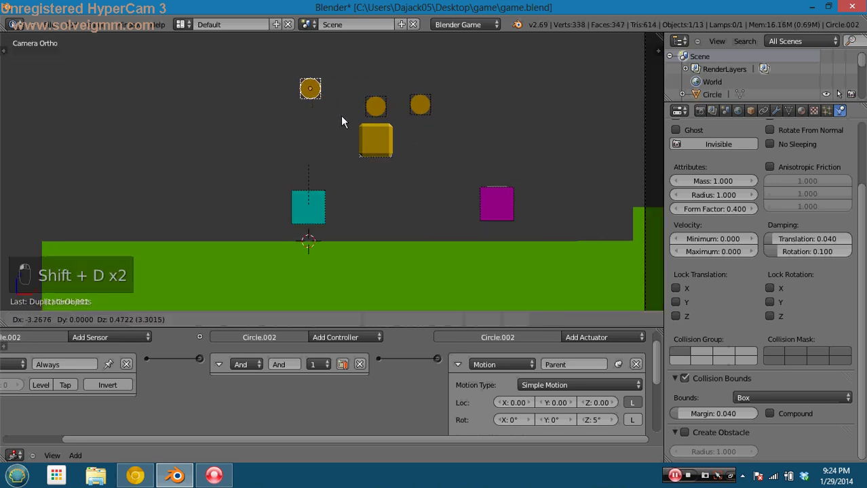
{"action": "left_click", "coordinate": [340, 115]}
{"action": "key", "text": "shift+d"}
{"action": "left_click", "coordinate": [263, 144]}
{"action": "key", "text": "shift+d"}
{"action": "left_click", "coordinate": [311, 179]}
{"action": "key", "text": "shift+d"}
{"action": "left_click", "coordinate": [181, 172]}
{"action": "key", "text": "shift+d"}
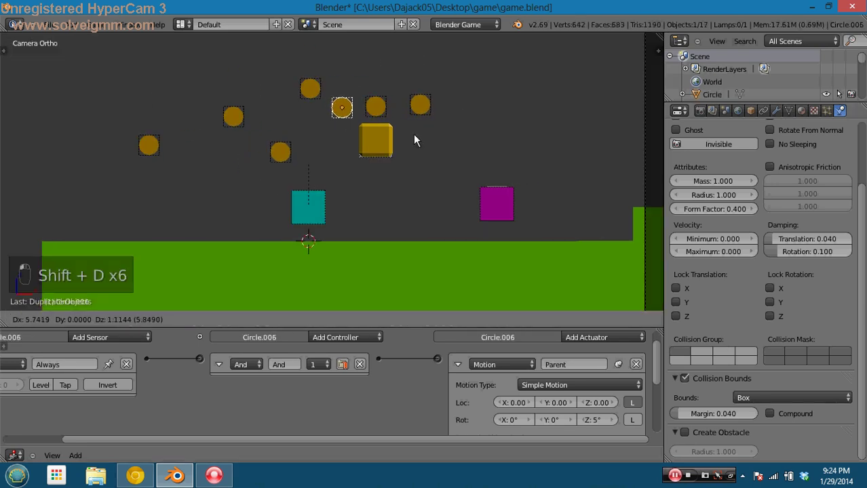
{"action": "left_click", "coordinate": [511, 176]}
Run the game and move and jump the player among the coins to test their collisions
{"action": "key", "text": "p"}
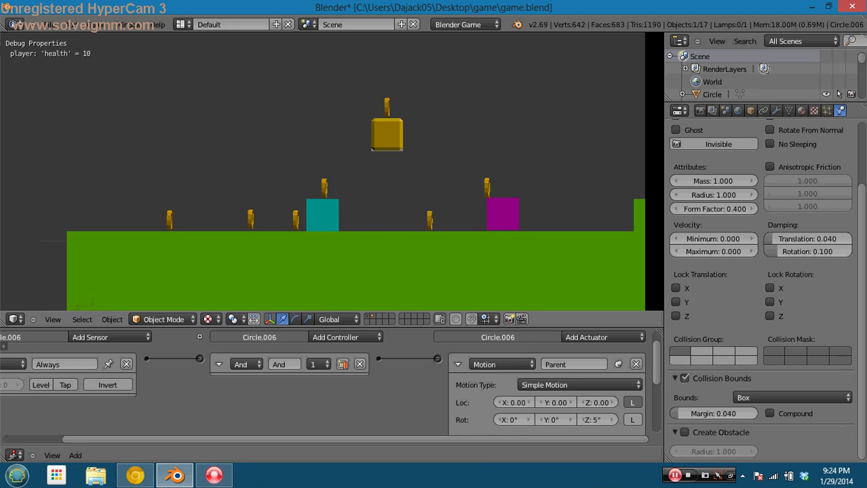
{"action": "key", "text": "Left"}
{"action": "key", "text": "Right"}
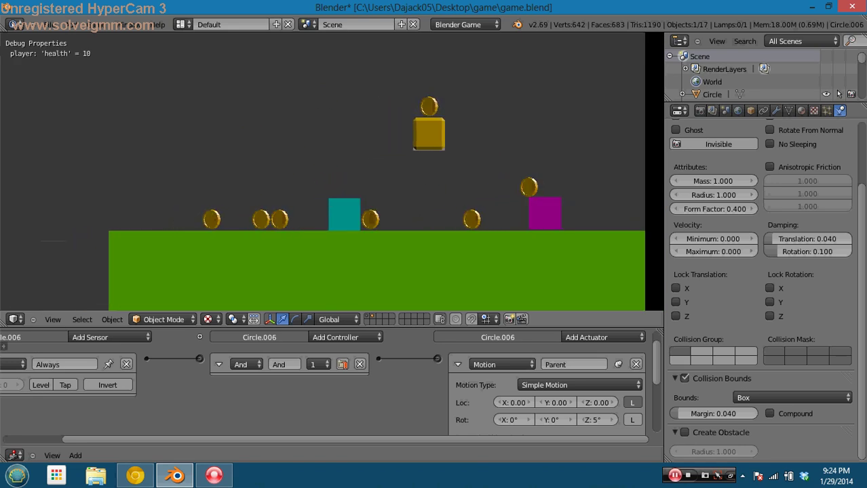
{"action": "key", "text": "Right"}
{"action": "key", "text": "Right"}
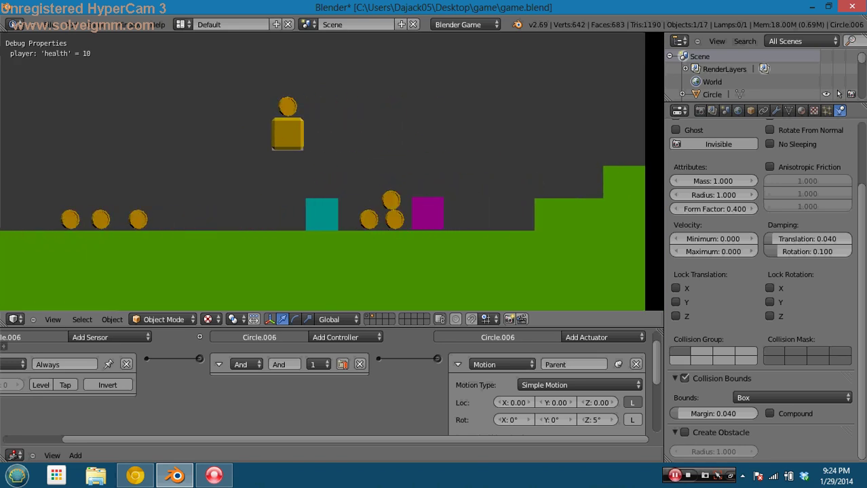
{"action": "key", "text": "Up"}
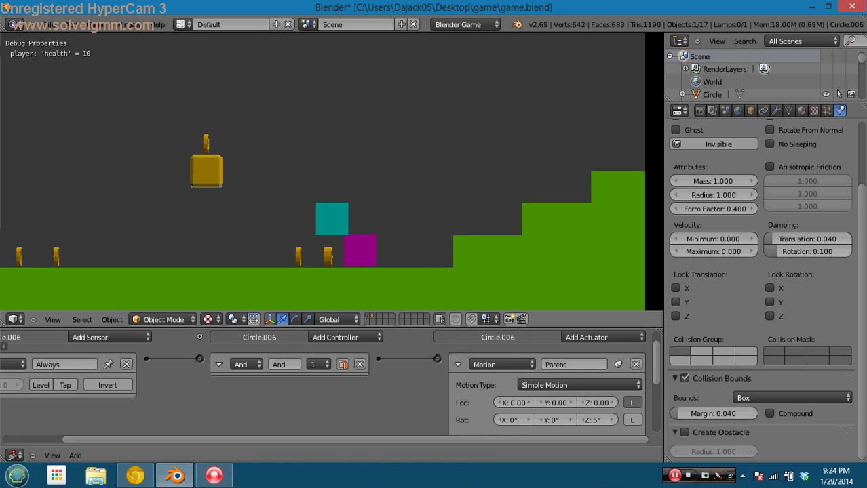
{"action": "key", "text": "Left"}
{"action": "key", "text": "Escape"}
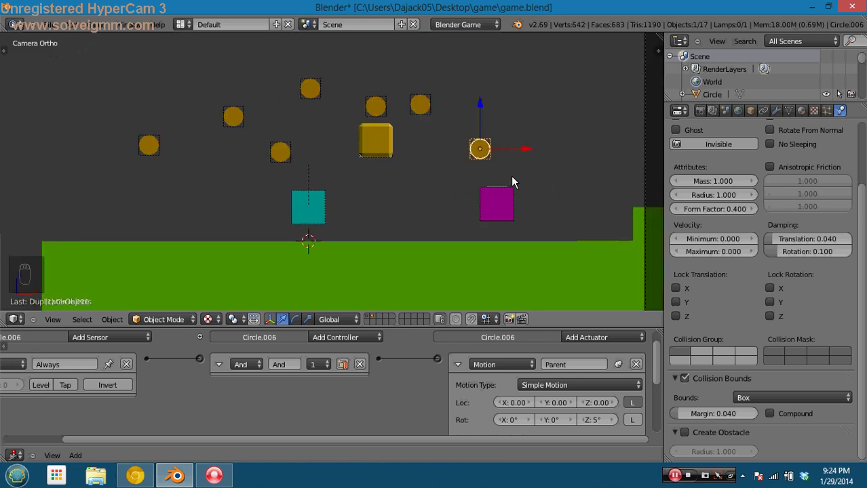
Delete the six duplicated coins, keeping only the original above the yellow block
{"action": "left_click", "coordinate": [421, 105], "text": "shift"}
{"action": "left_click", "coordinate": [280, 152], "text": "shift"}
{"action": "left_click", "coordinate": [234, 117], "text": "shift"}
{"action": "left_click", "coordinate": [310, 88], "text": "shift"}
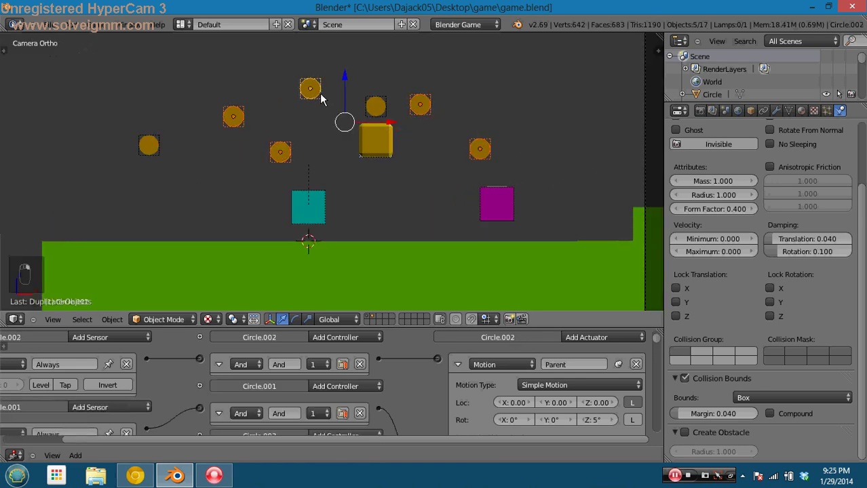
{"action": "left_click", "coordinate": [141, 150], "text": "shift"}
{"action": "key", "text": "Delete"}
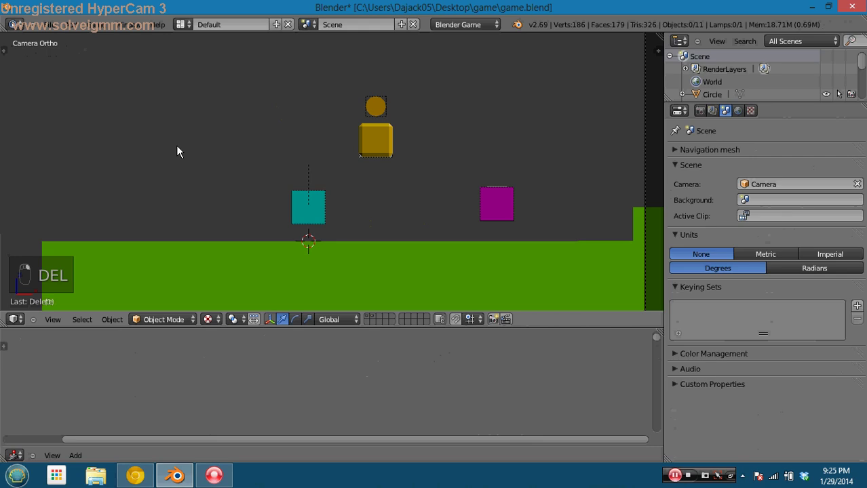
Show only the original coin's layer 2 in wireframe, apply the coin's object transform, and run the game briefly
{"action": "left_click", "coordinate": [378, 117]}
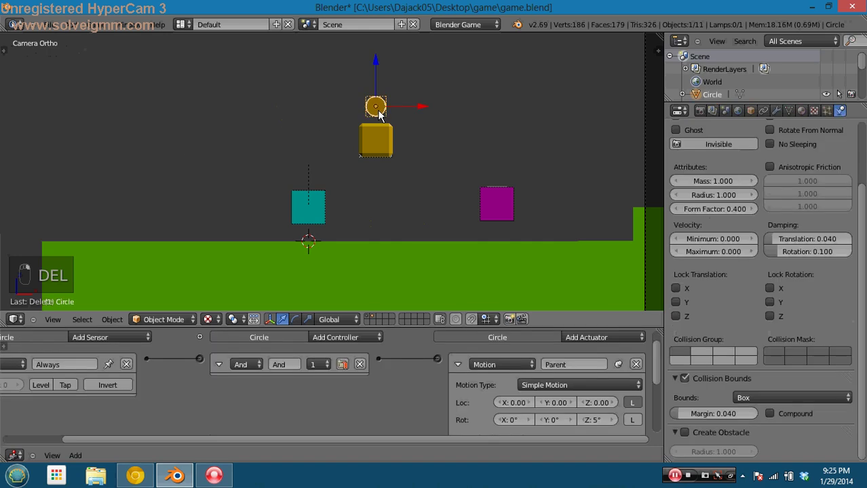
{"action": "key", "text": "2"}
{"action": "key", "text": "1"}
{"action": "key", "text": "2"}
{"action": "key", "text": "z"}
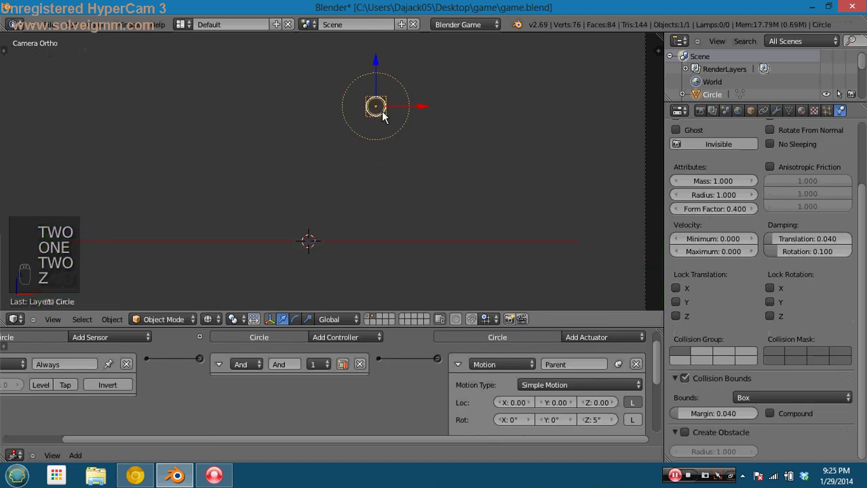
{"action": "key", "text": "ctrl+a"}
{"action": "left_click", "coordinate": [381, 111]}
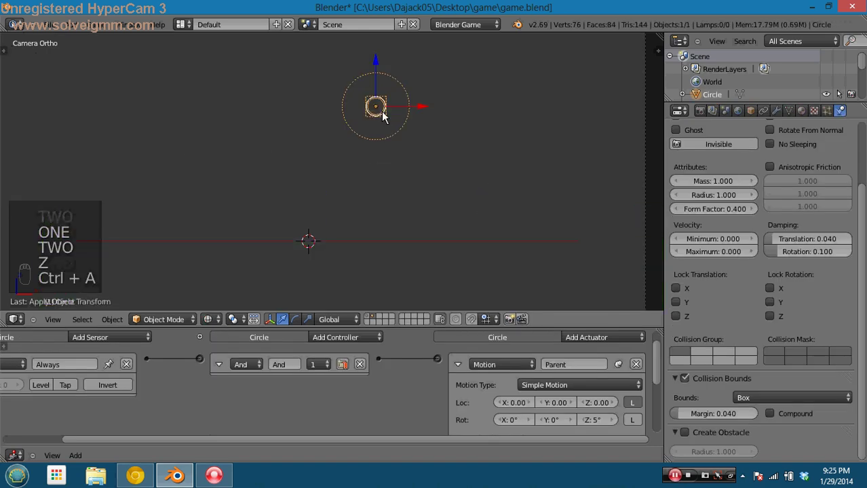
{"action": "key", "text": "p"}
{"action": "key", "text": "Escape"}
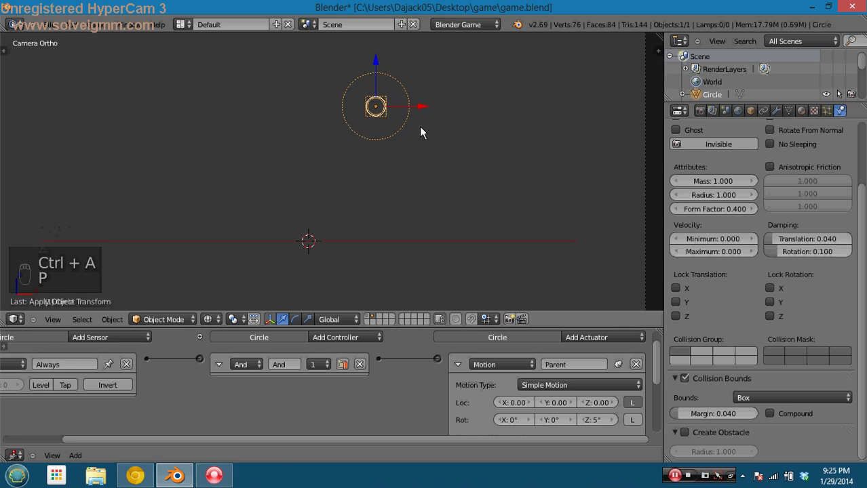
Add a Boolean game property named coin to the coin object
{"action": "key", "text": "KP_1"}
{"action": "key", "text": "KP_5"}
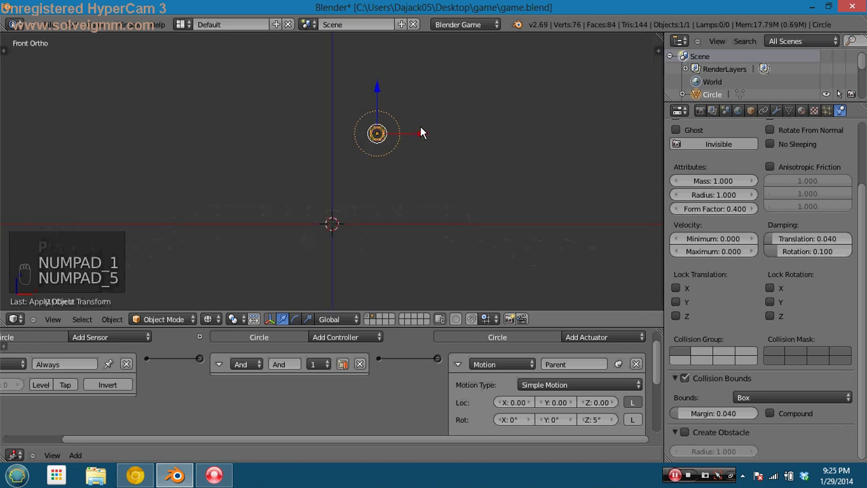
{"action": "scroll", "coordinate": [420, 128], "scroll_direction": "up", "scroll_amount": 2}
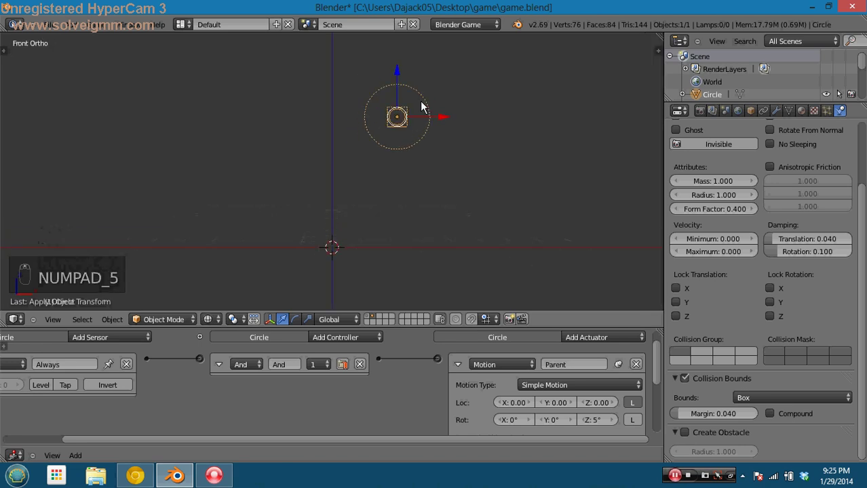
{"action": "middle_click_drag", "start_coordinate": [398, 109], "coordinate": [369, 124], "text": "shift"}
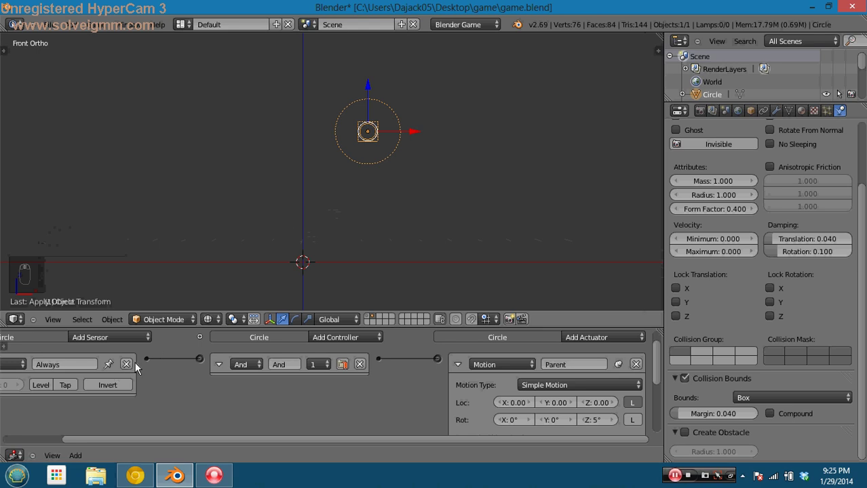
{"action": "key", "text": "t"}
{"action": "key", "text": "t"}
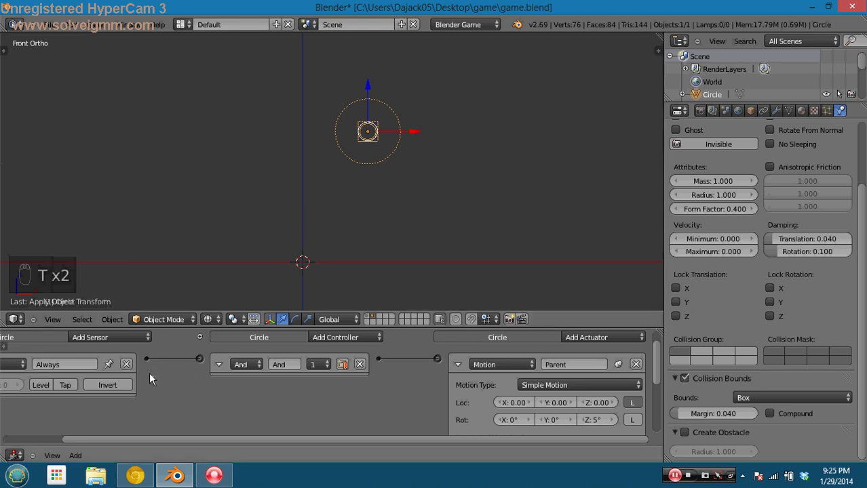
{"action": "key", "text": "n"}
{"action": "left_click", "coordinate": [66, 355]}
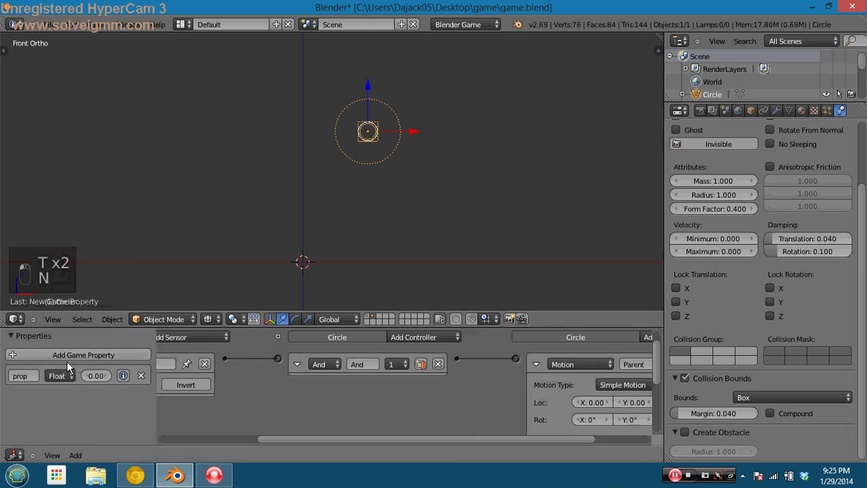
{"action": "left_click", "coordinate": [26, 378]}
{"action": "type", "text": "coin"}
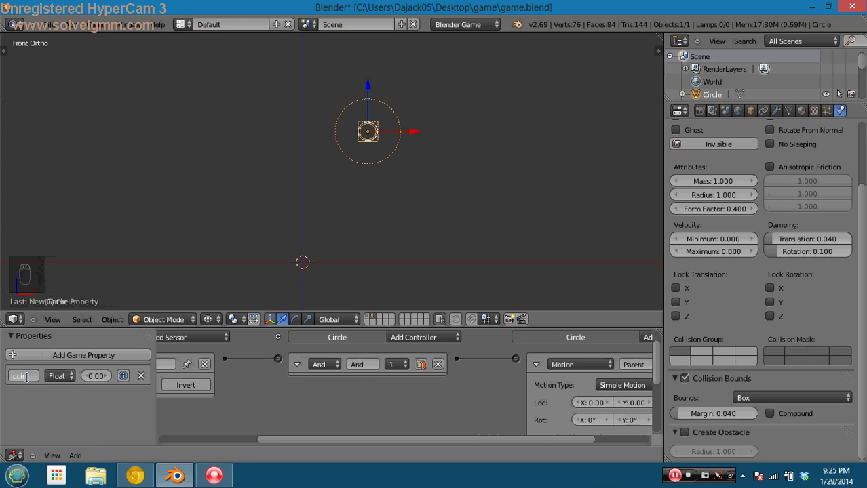
{"action": "key", "text": "Return"}
{"action": "left_click", "coordinate": [57, 376]}
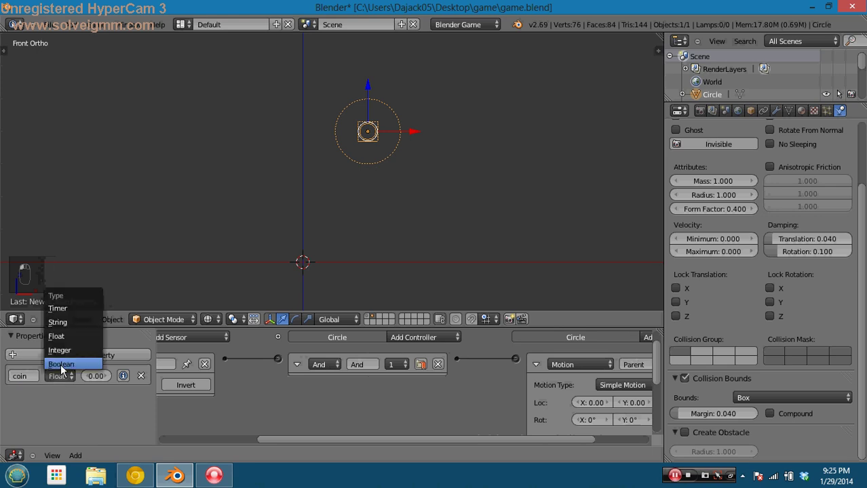
{"action": "left_click", "coordinate": [61, 365]}
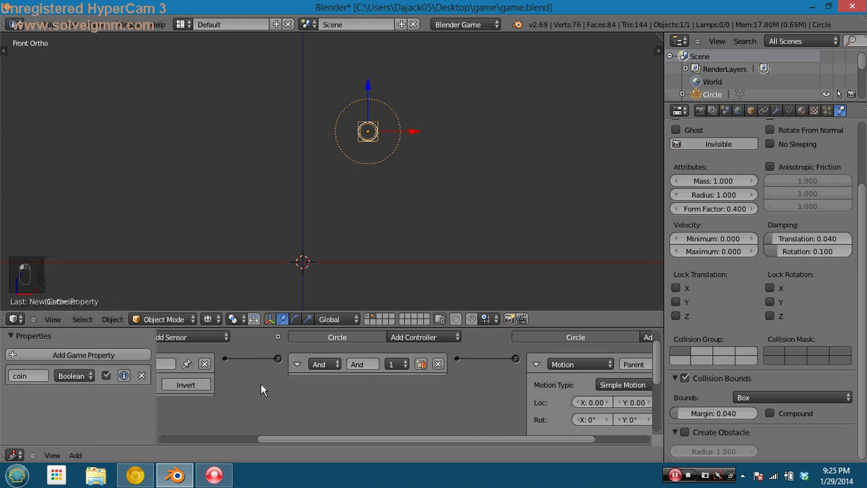
Save the file, show only layer 1, and select the Cube.001 collision box surrounding the player
{"action": "key", "text": "t"}
{"action": "key", "text": "n"}
{"action": "key", "text": "ctrl+s"}
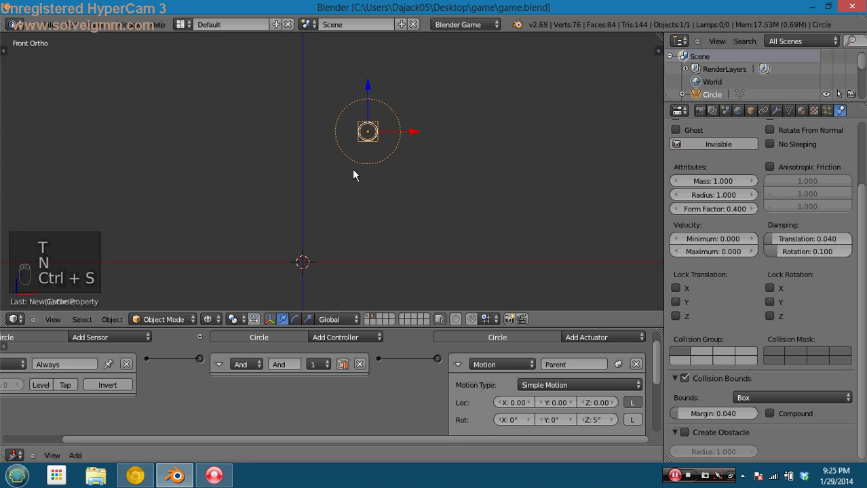
{"action": "key", "text": "1"}
{"action": "right_click", "coordinate": [319, 238]}
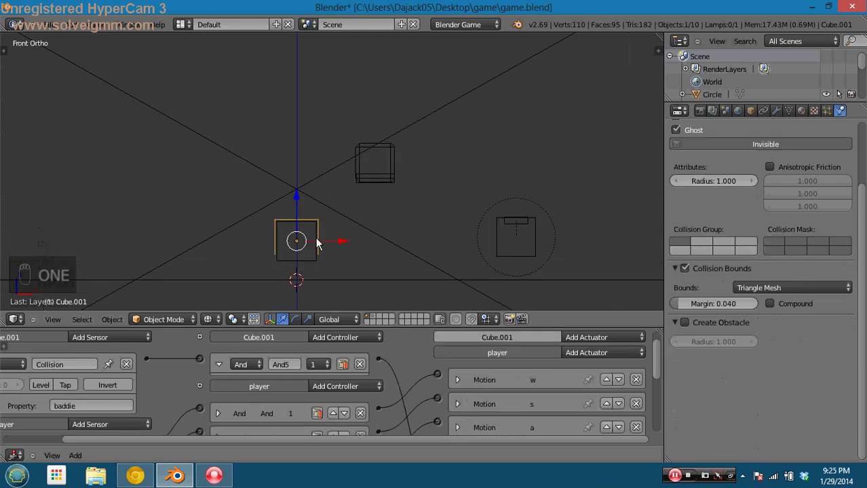
{"action": "right_click", "coordinate": [316, 245]}
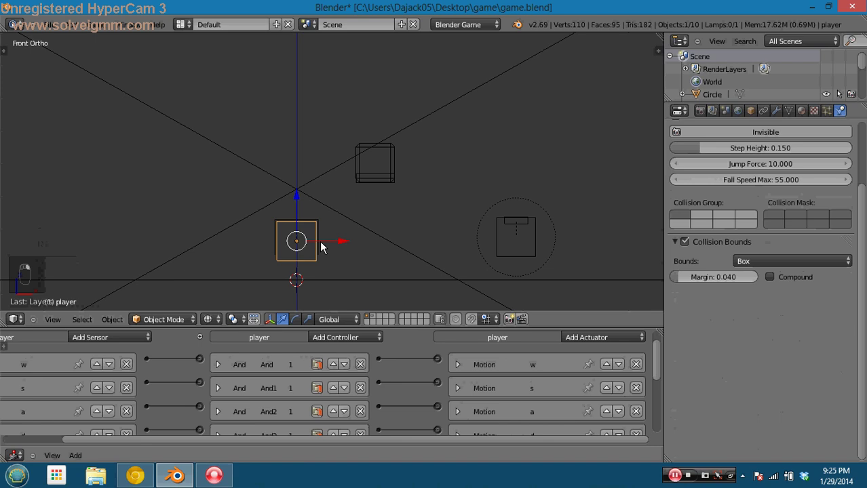
{"action": "right_click", "coordinate": [327, 239]}
{"action": "scroll", "coordinate": [189, 373], "scroll_direction": "down", "scroll_amount": 3}
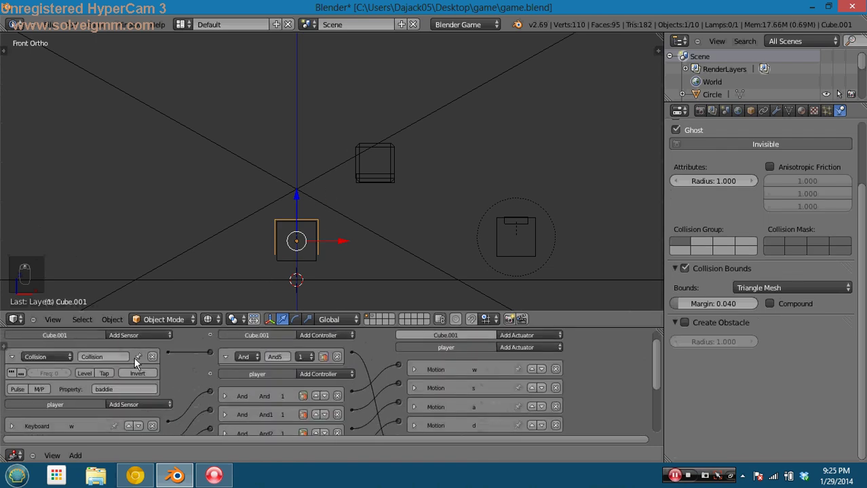
Add a second Collision sensor to Cube.001 that reacts to the property coin
{"action": "left_click", "coordinate": [11, 357]}
{"action": "left_click", "coordinate": [129, 334]}
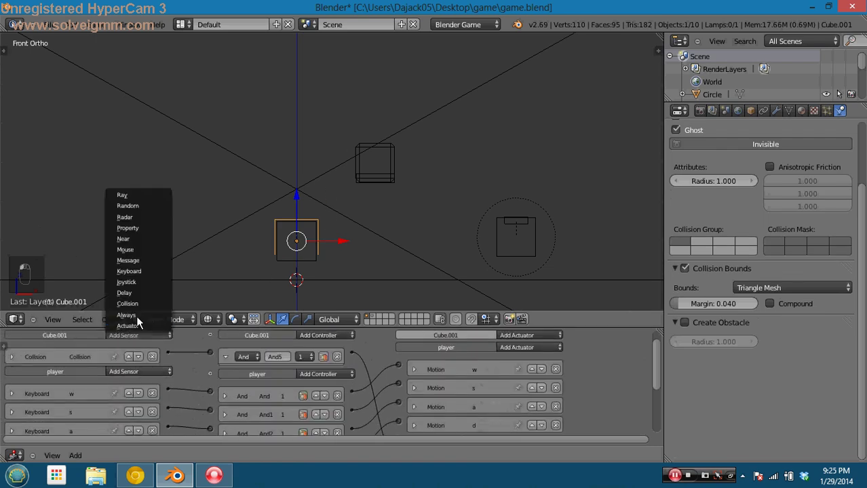
{"action": "left_click", "coordinate": [147, 302]}
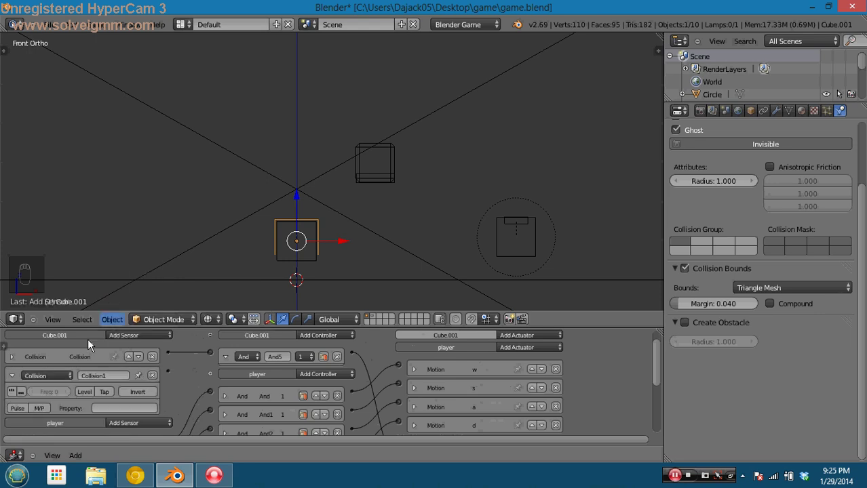
{"action": "left_click", "coordinate": [126, 407]}
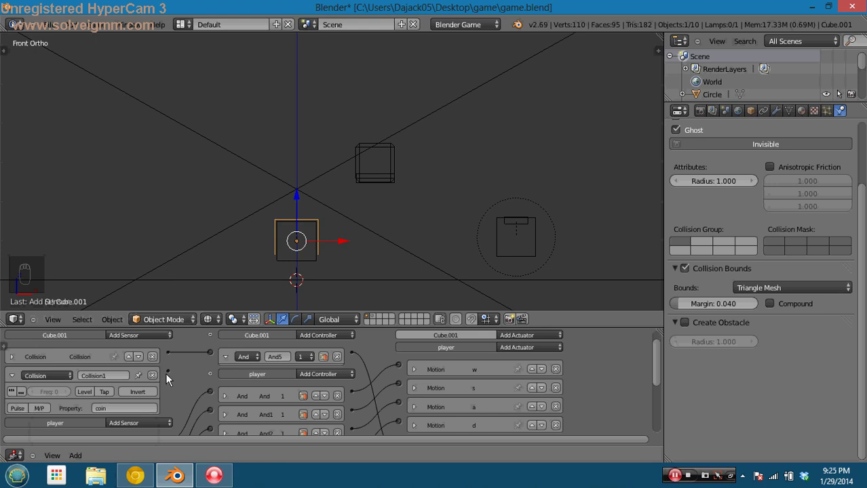
Add an And controller to Cube.001 and connect the coin Collision sensor to it
{"action": "left_click", "coordinate": [315, 338]}
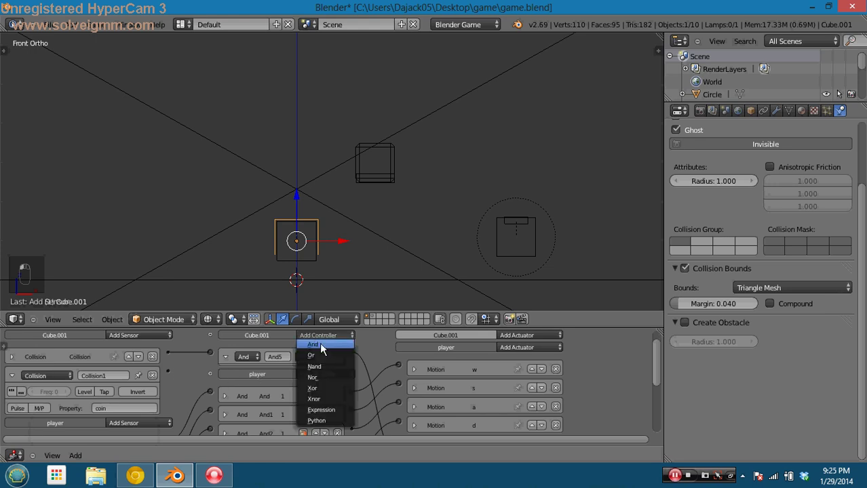
{"action": "left_click", "coordinate": [326, 343]}
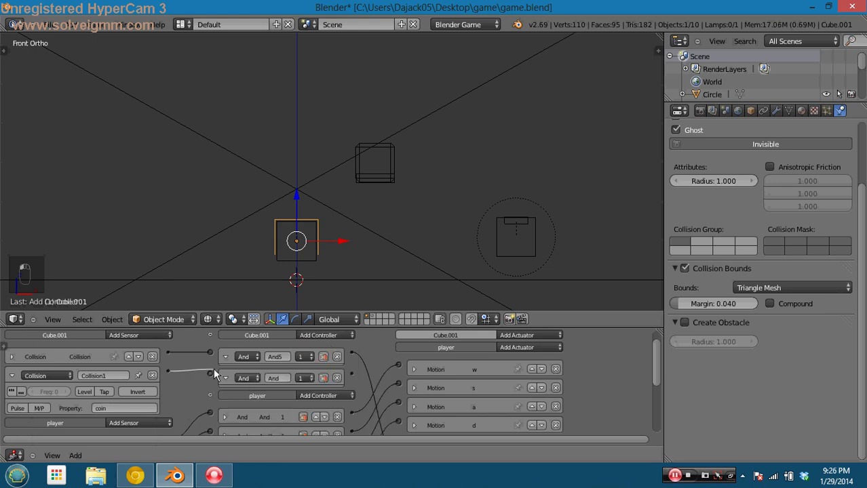
{"action": "left_click_drag", "start_coordinate": [214, 369], "coordinate": [211, 374]}
Add a Property actuator to the player and set its mode to Add
{"action": "left_click", "coordinate": [522, 347]}
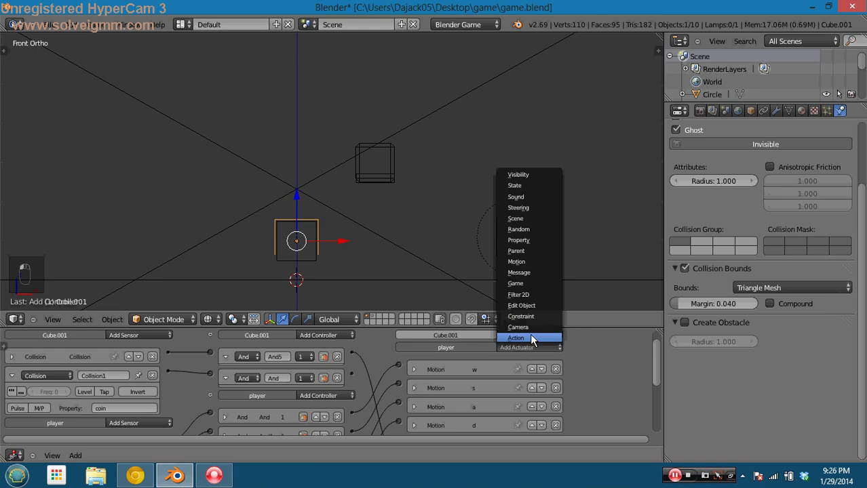
{"action": "left_click", "coordinate": [523, 241]}
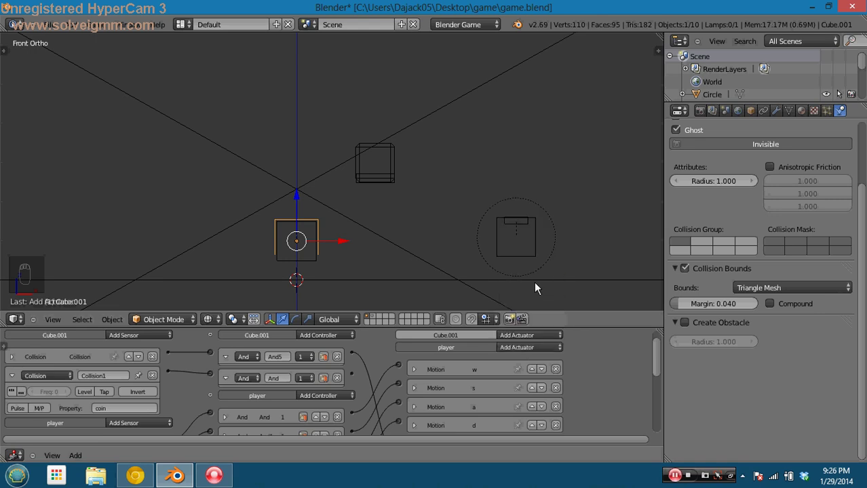
{"action": "scroll", "coordinate": [564, 369], "scroll_direction": "down", "scroll_amount": 6}
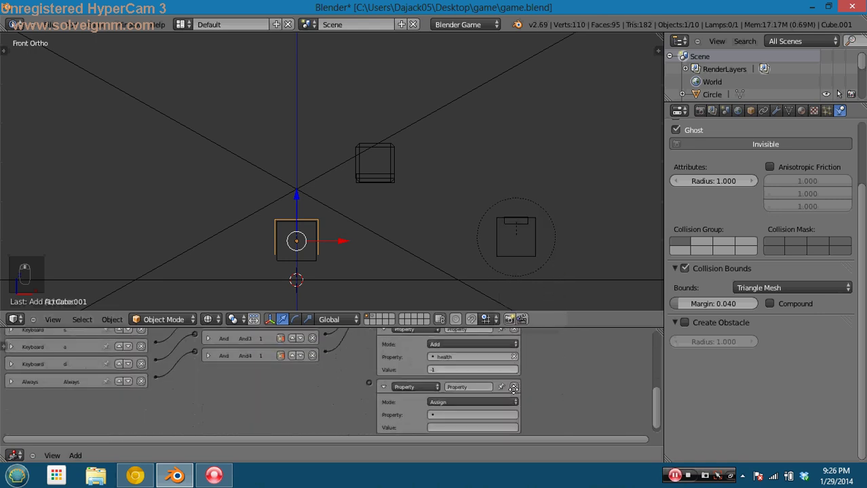
{"action": "scroll", "coordinate": [474, 366], "scroll_direction": "up", "scroll_amount": 2}
{"action": "left_click", "coordinate": [387, 354]}
{"action": "left_click", "coordinate": [412, 381]}
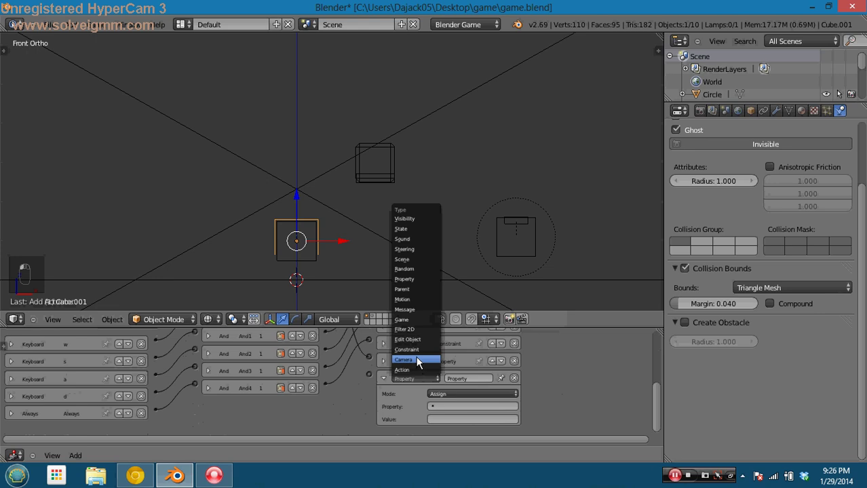
{"action": "left_click", "coordinate": [452, 397]}
{"action": "left_click", "coordinate": [456, 375]}
{"action": "left_click", "coordinate": [455, 407]}
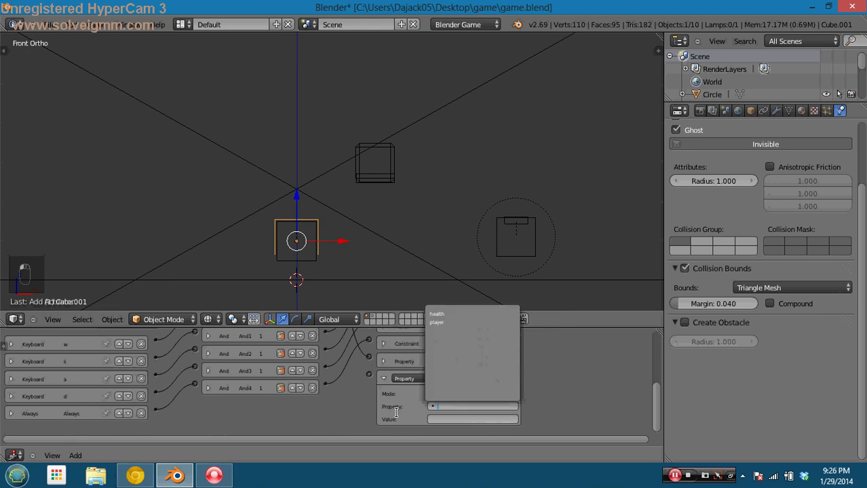
Add an Integer game property named coins to the player and save the file
{"action": "left_click", "coordinate": [6, 346]}
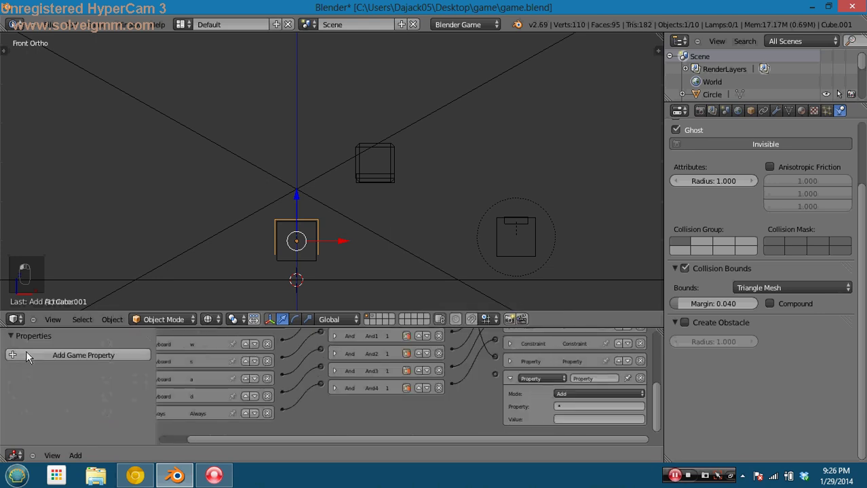
{"action": "left_click", "coordinate": [26, 353]}
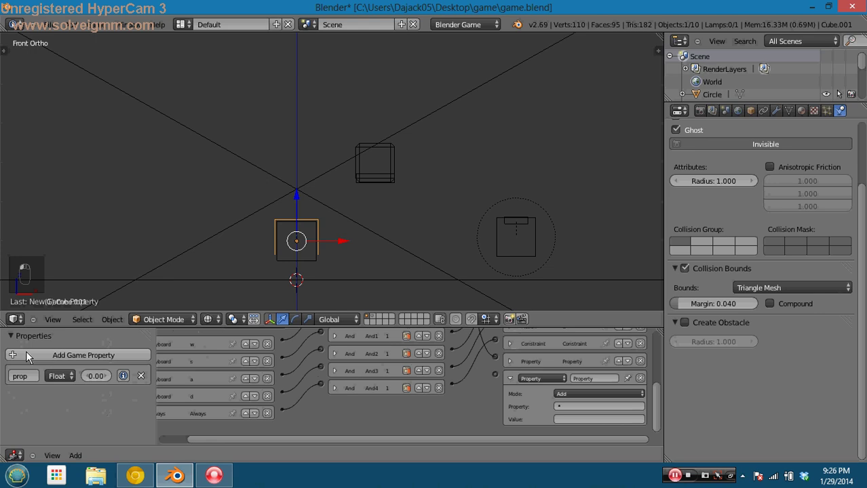
{"action": "right_click", "coordinate": [293, 257]}
{"action": "left_click", "coordinate": [28, 426]}
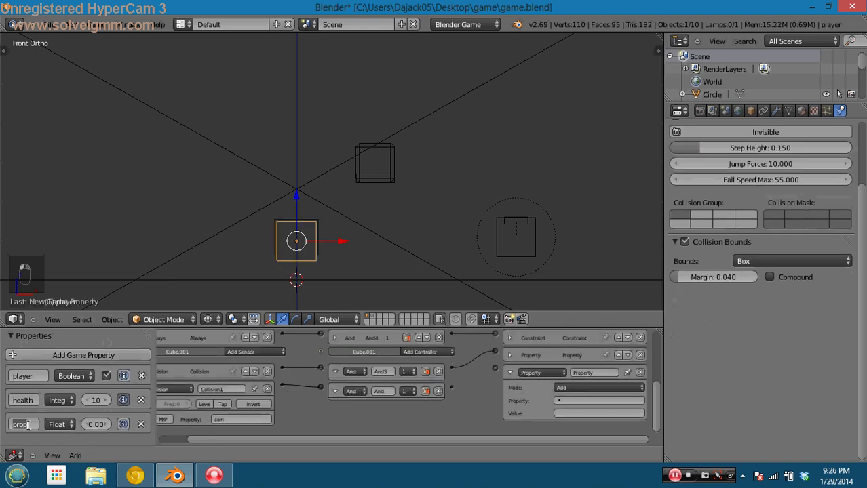
{"action": "type", "text": "coins"}
{"action": "left_click", "coordinate": [65, 424]}
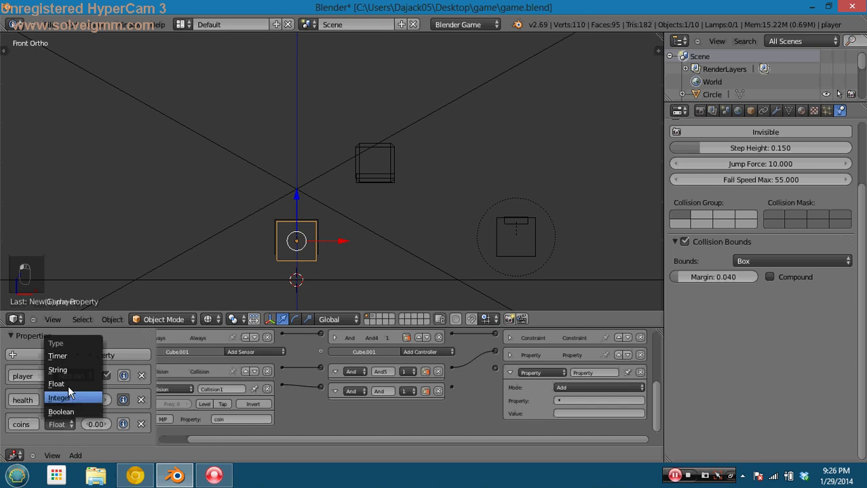
{"action": "left_click", "coordinate": [80, 398]}
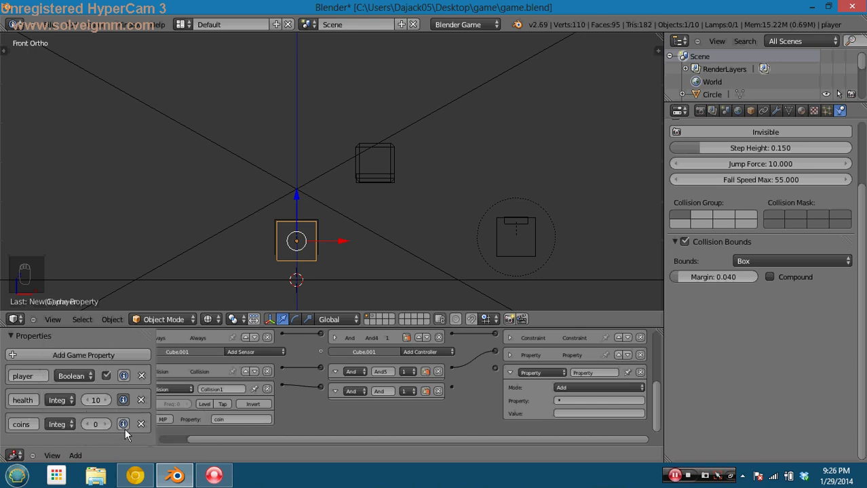
{"action": "key", "text": "ctrl+s"}
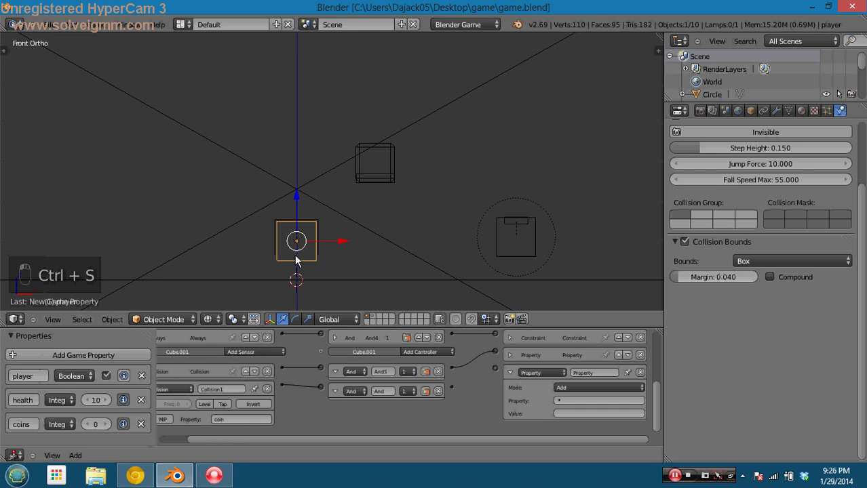
Set the new Property actuator to change coins by a value of 1
{"action": "right_click", "coordinate": [318, 234]}
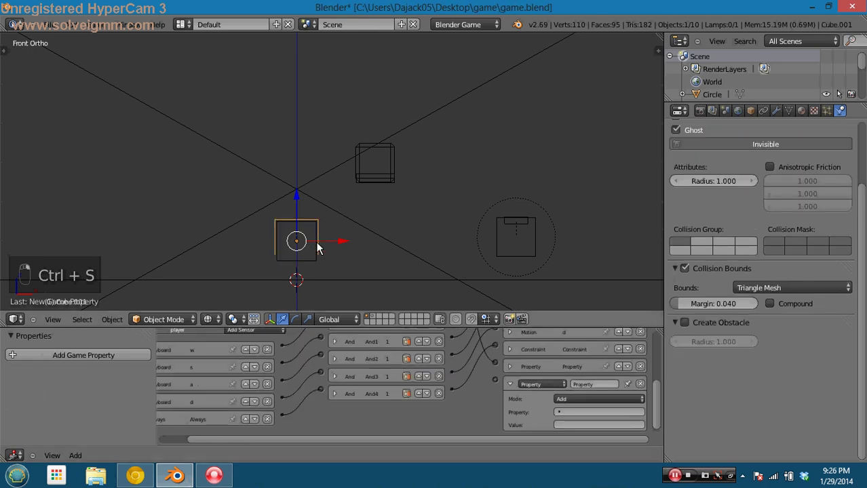
{"action": "left_click", "coordinate": [583, 412]}
{"action": "left_click", "coordinate": [585, 318]}
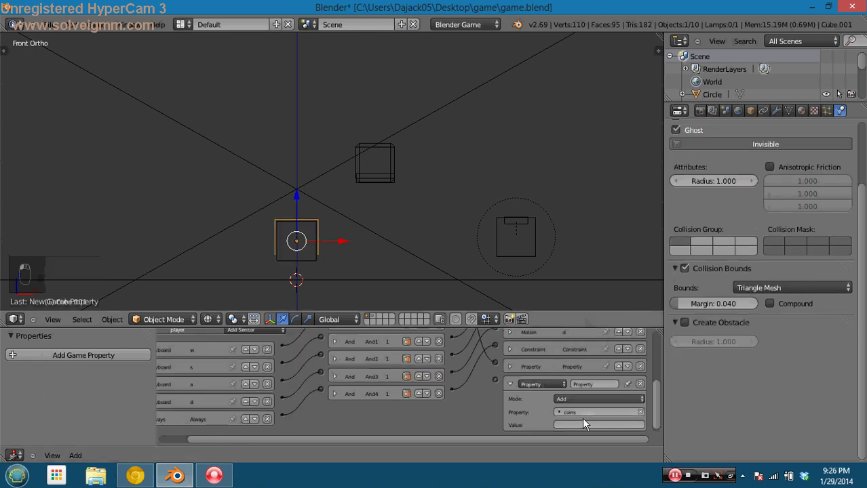
{"action": "left_click", "coordinate": [582, 425]}
{"action": "type", "text": "1"}
{"action": "key", "text": "Return"}
Switch the view to textured shading, save the file, and show layer 2 together with layer 1
{"action": "key", "text": "z"}
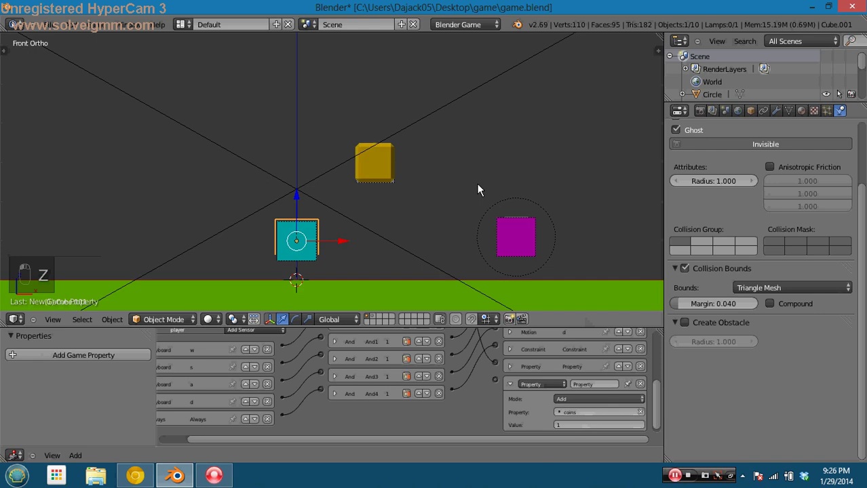
{"action": "key", "text": "z"}
{"action": "key", "text": "alt+z"}
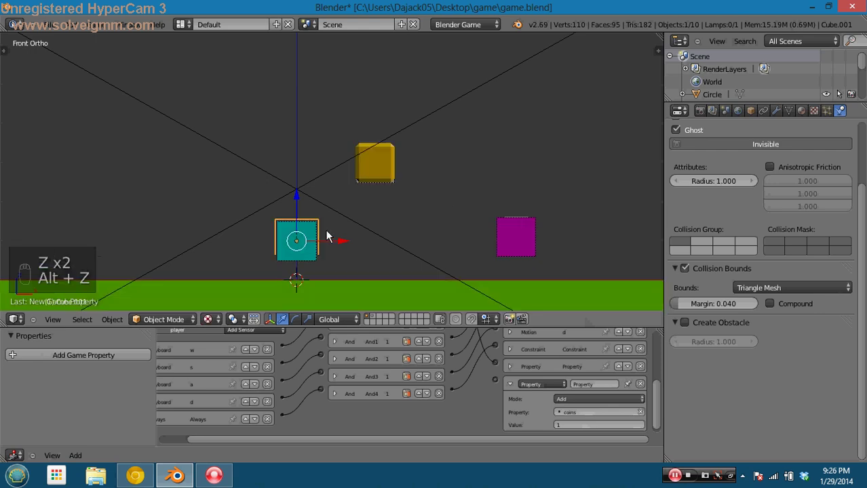
{"action": "key", "text": "ctrl+s"}
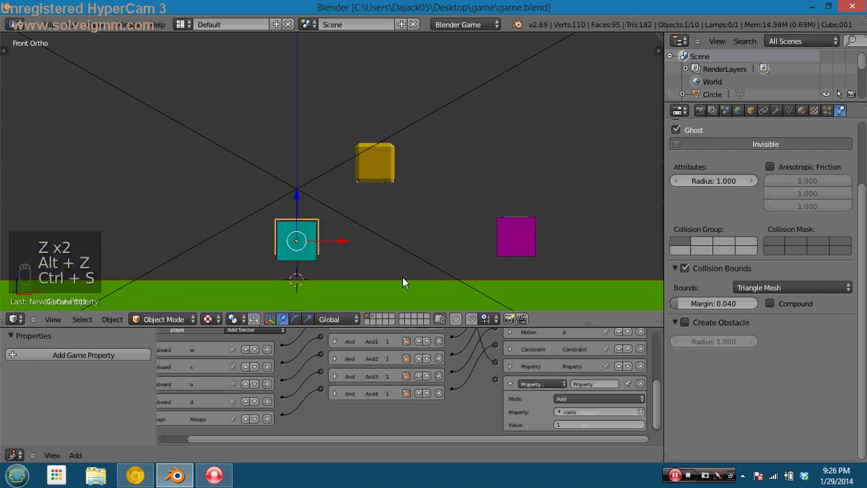
{"action": "key", "text": "shift+2"}
Move the coin to just left of the player and duplicate it twice to form a row of three coins
{"action": "right_click", "coordinate": [375, 126]}
{"action": "key", "text": "g"}
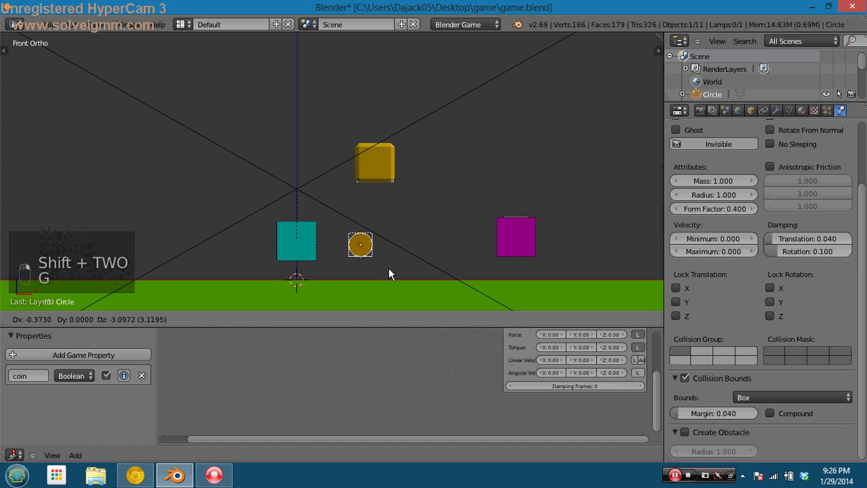
{"action": "left_click", "coordinate": [258, 264]}
{"action": "key", "text": "shift+d"}
{"action": "left_click", "coordinate": [194, 255]}
{"action": "key", "text": "shift+d"}
{"action": "left_click", "coordinate": [153, 255]}
Run the game and move the player to test its collisions with the row of coins
{"action": "key", "text": "p"}
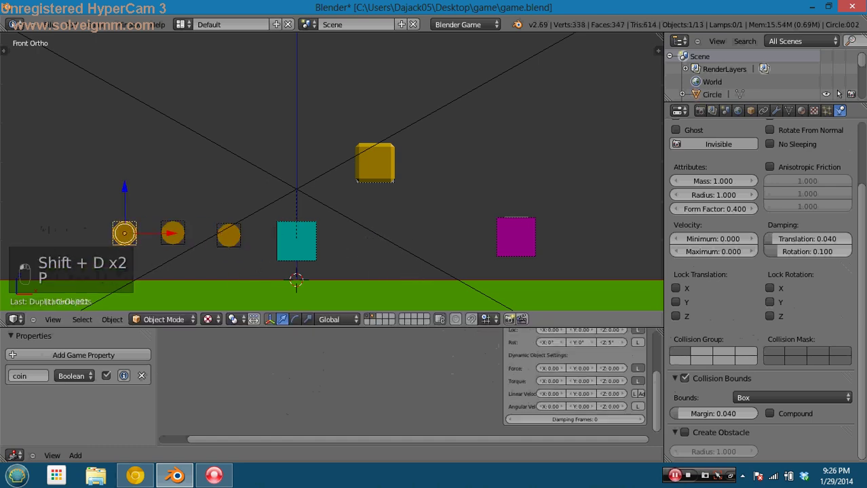
{"action": "key", "text": "Left"}
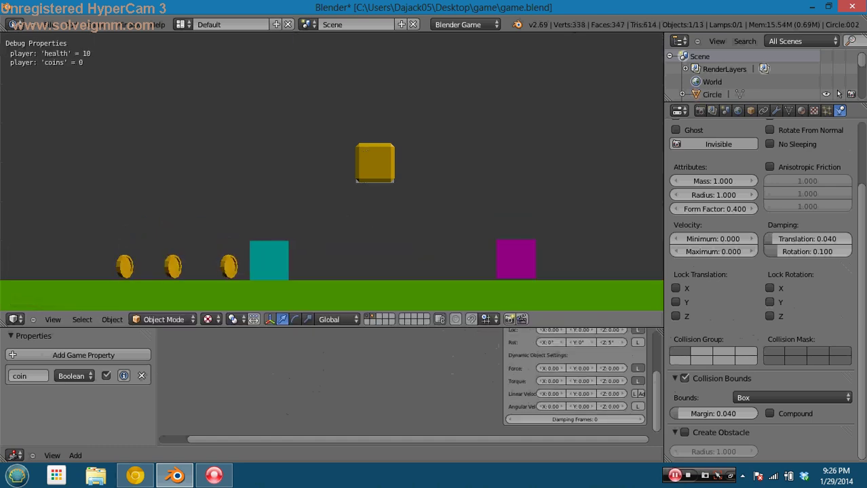
{"action": "key", "text": "Right"}
{"action": "key", "text": "Escape"}
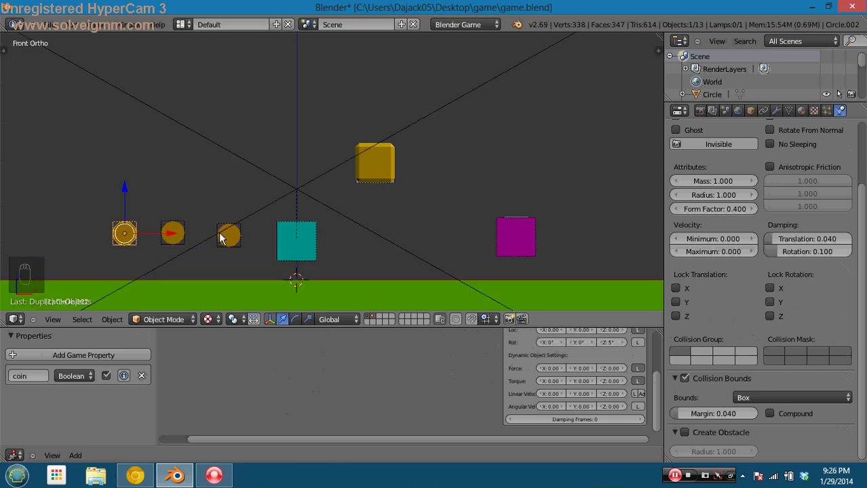
Compare the physics and logic settings of the nearest coin, the player, and the Cube.001 collision box
{"action": "right_click", "coordinate": [227, 239]}
{"action": "scroll", "coordinate": [699, 200], "scroll_direction": "up", "scroll_amount": 3}
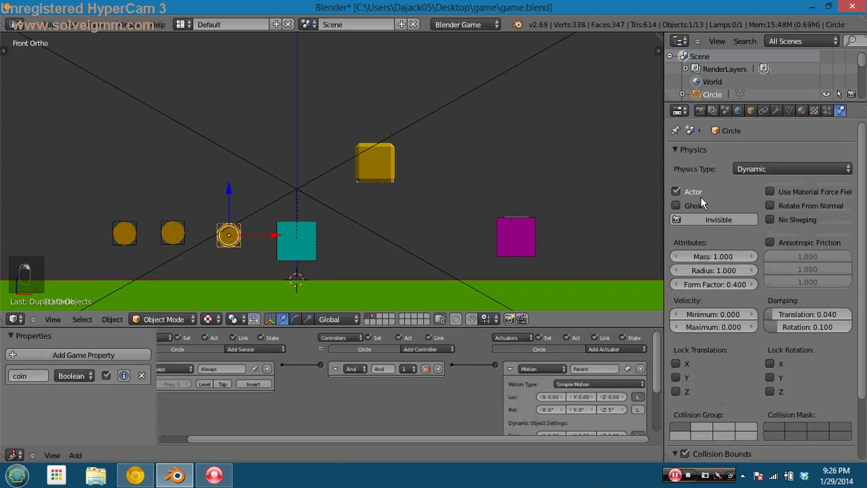
{"action": "right_click", "coordinate": [306, 238]}
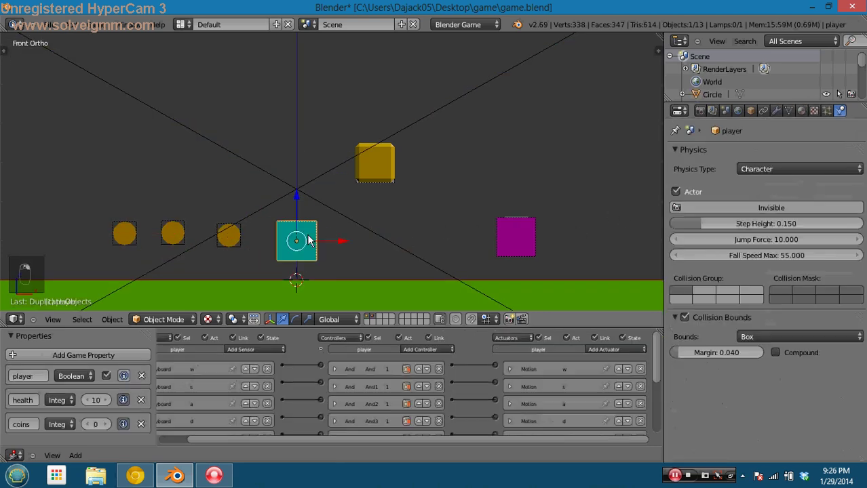
{"action": "right_click", "coordinate": [229, 238]}
{"action": "key", "text": "ctrl+c"}
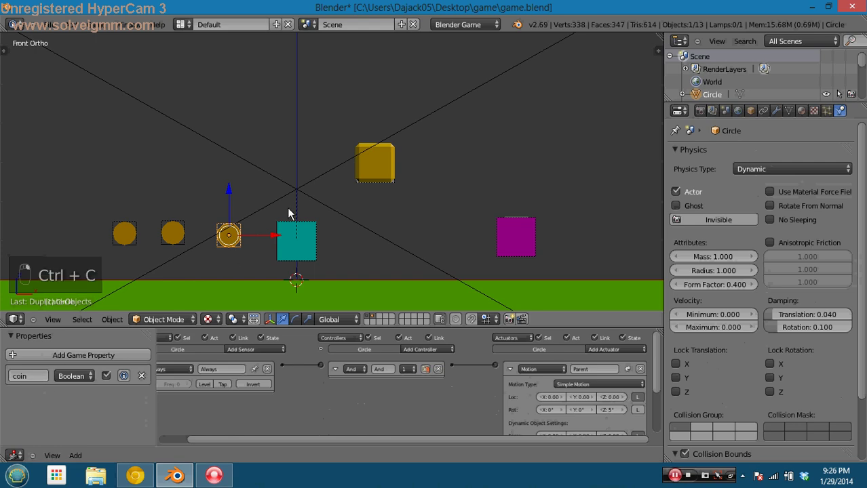
{"action": "right_click", "coordinate": [287, 228]}
{"action": "right_click", "coordinate": [279, 228]}
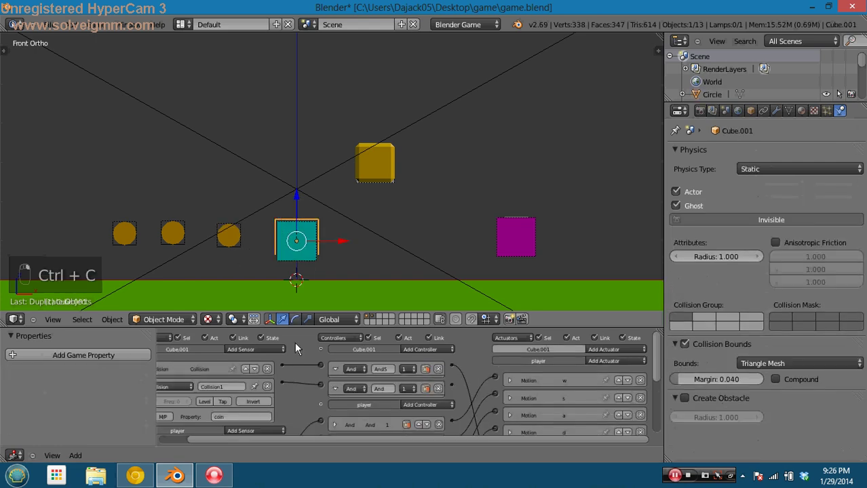
{"action": "middle_click_drag", "start_coordinate": [294, 349], "coordinate": [324, 341]}
{"action": "key", "text": "ctrl+v"}
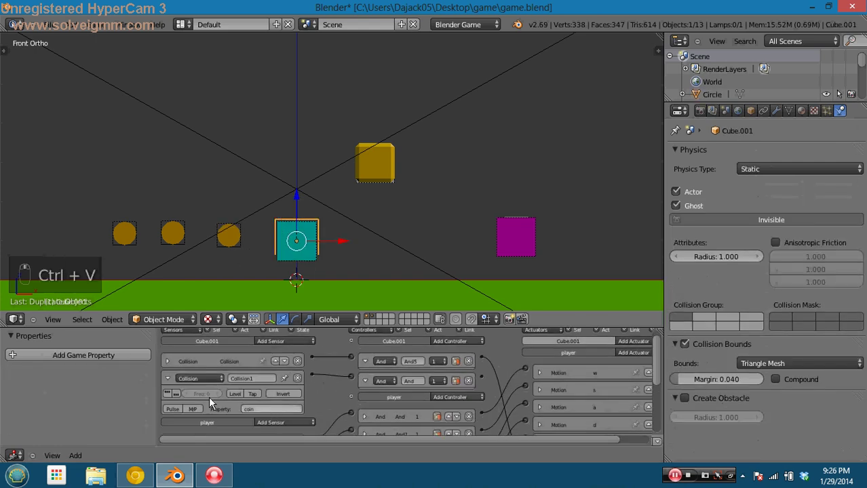
Collapse the coin Collision sensor on Cube.001 and move the player's health Property actuator above the Constraint actuator
{"action": "left_click", "coordinate": [167, 362]}
{"action": "left_click", "coordinate": [168, 361]}
{"action": "left_click", "coordinate": [168, 378]}
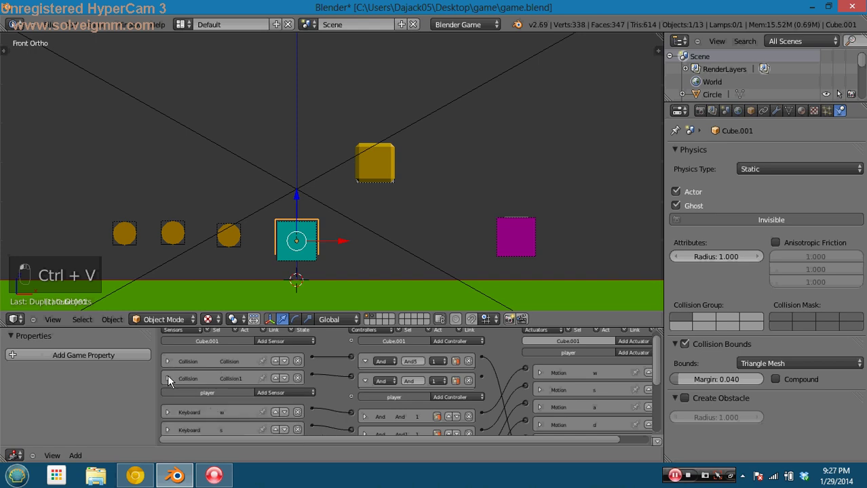
{"action": "middle_click_drag", "start_coordinate": [466, 367], "coordinate": [436, 362]}
{"action": "middle_click_drag", "start_coordinate": [523, 360], "coordinate": [481, 352]}
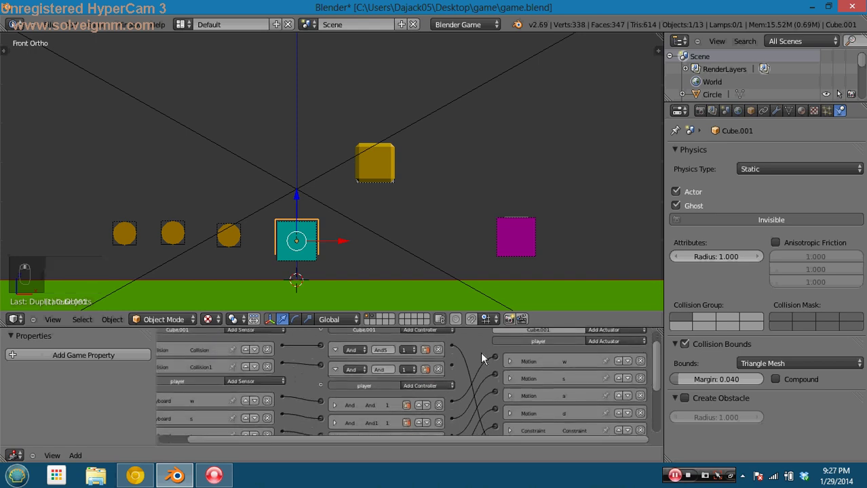
{"action": "scroll", "coordinate": [482, 359], "scroll_direction": "down", "scroll_amount": 2}
{"action": "left_click", "coordinate": [618, 417]}
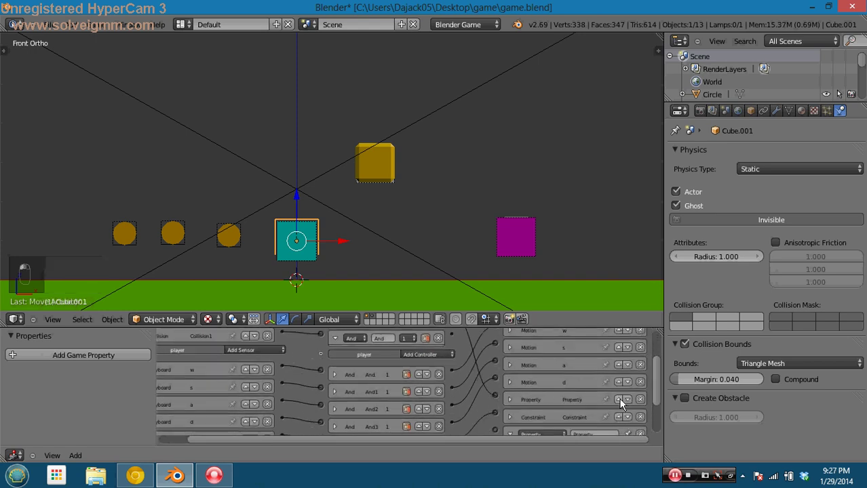
Move the player's upper Property actuator above the w, s, a and d Motion actuators
{"action": "left_click", "coordinate": [619, 398]}
{"action": "left_click", "coordinate": [617, 382]}
{"action": "left_click", "coordinate": [618, 365]}
{"action": "left_click", "coordinate": [618, 348]}
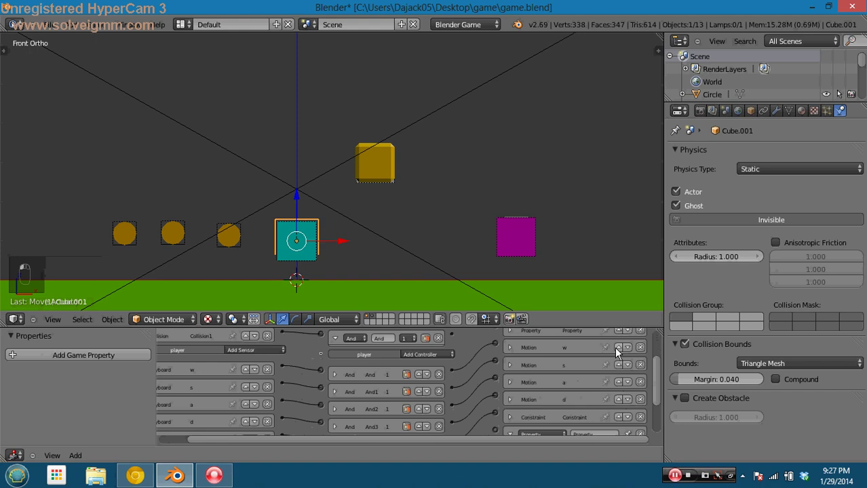
{"action": "scroll", "coordinate": [585, 357], "scroll_direction": "up", "scroll_amount": 4}
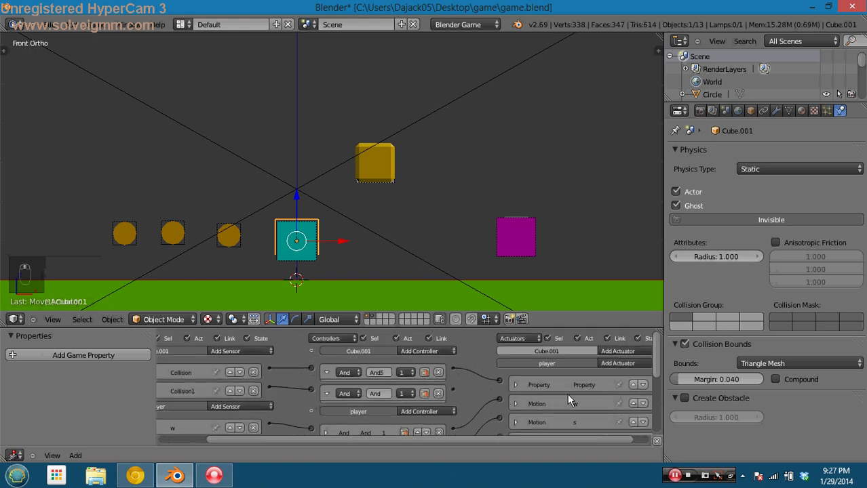
Collapse the player's last Property actuator and move the Constraint actuator up above the w Motion actuator
{"action": "scroll", "coordinate": [514, 382], "scroll_direction": "down", "scroll_amount": 5}
{"action": "left_click", "coordinate": [498, 389]}
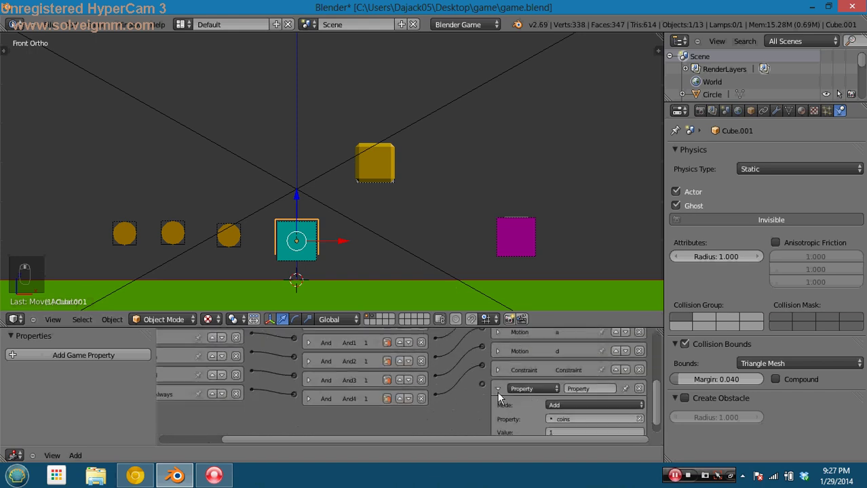
{"action": "left_click", "coordinate": [498, 390]}
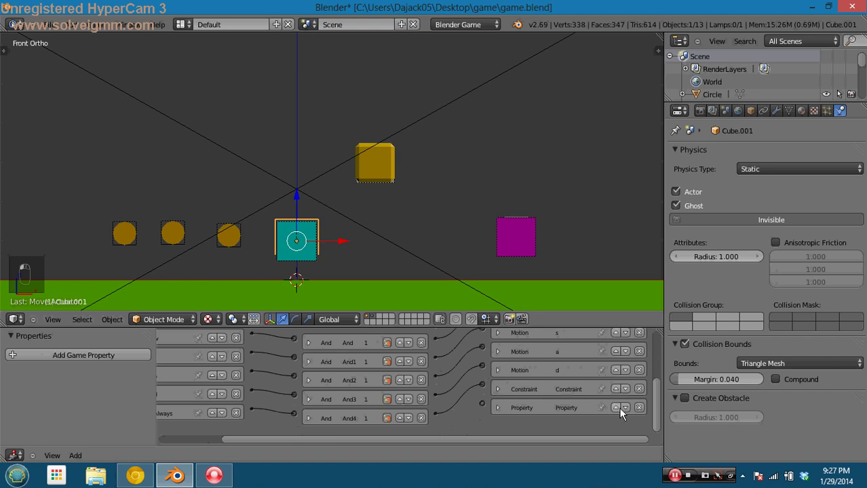
{"action": "left_click", "coordinate": [616, 390]}
{"action": "left_click", "coordinate": [616, 370]}
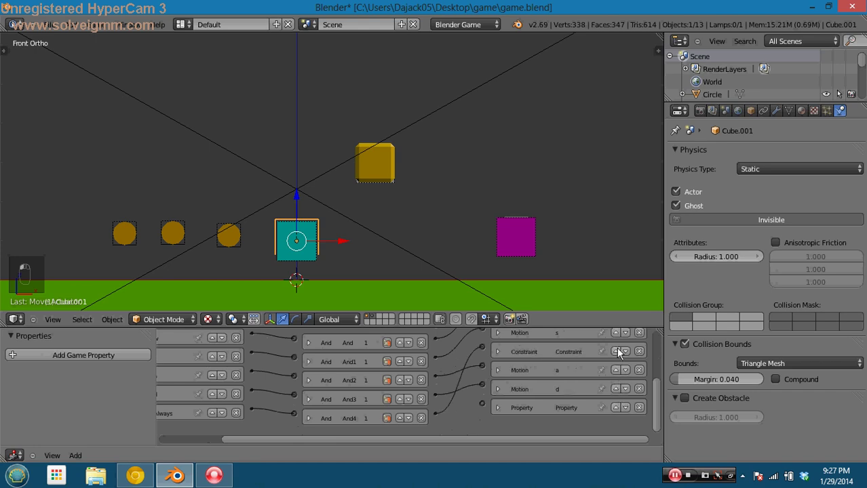
{"action": "left_click", "coordinate": [616, 351]}
{"action": "left_click", "coordinate": [615, 332]}
{"action": "scroll", "coordinate": [487, 374], "scroll_direction": "up", "scroll_amount": 3}
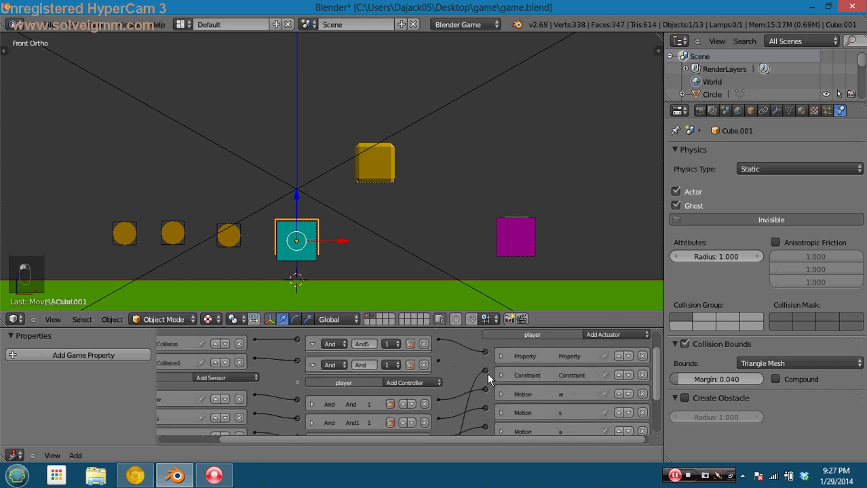
Return the Constraint actuator to its place between the d Motion actuator and the last Property actuator
{"action": "scroll", "coordinate": [501, 375], "scroll_direction": "down", "scroll_amount": 3}
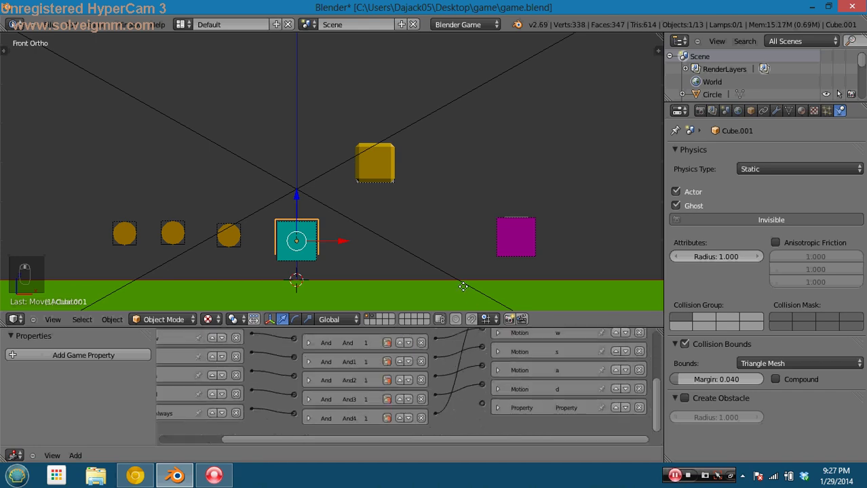
{"action": "scroll", "coordinate": [504, 377], "scroll_direction": "up", "scroll_amount": 3}
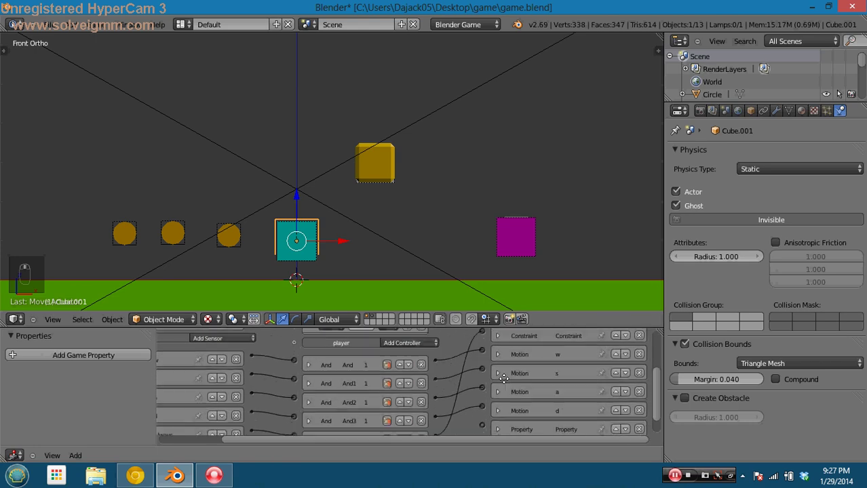
{"action": "left_click", "coordinate": [626, 337]}
{"action": "left_click", "coordinate": [625, 355]}
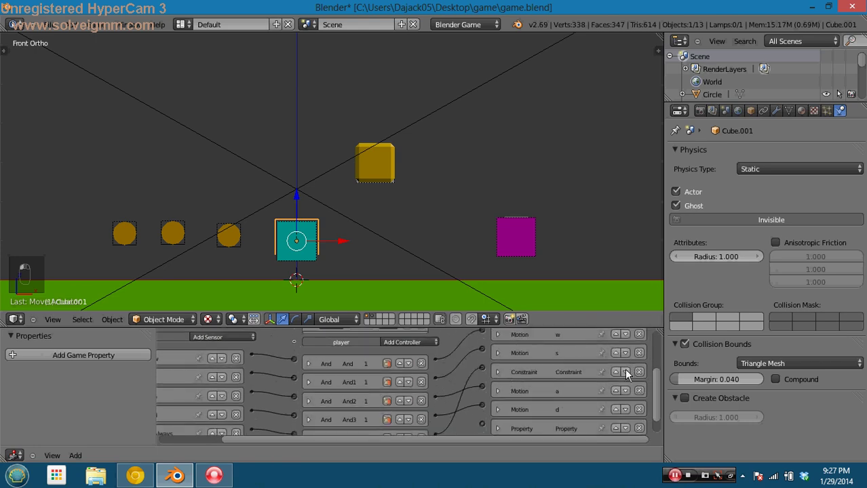
{"action": "left_click", "coordinate": [625, 372]}
{"action": "left_click", "coordinate": [625, 391]}
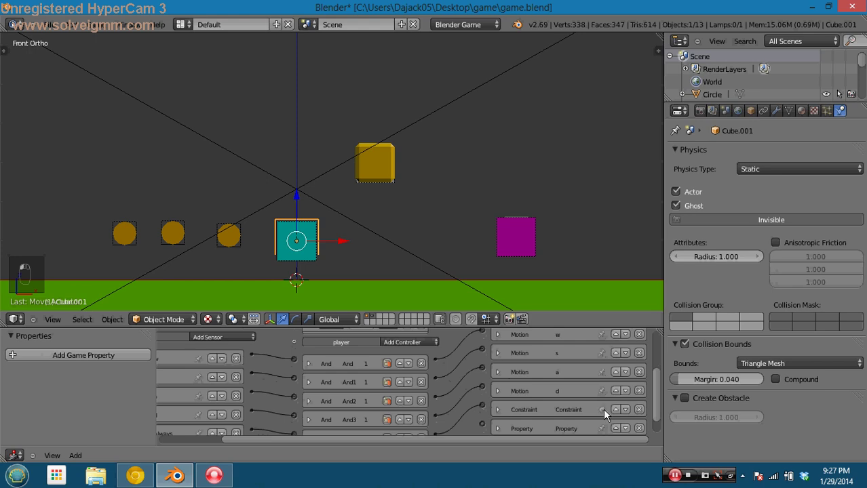
{"action": "left_click", "coordinate": [614, 409]}
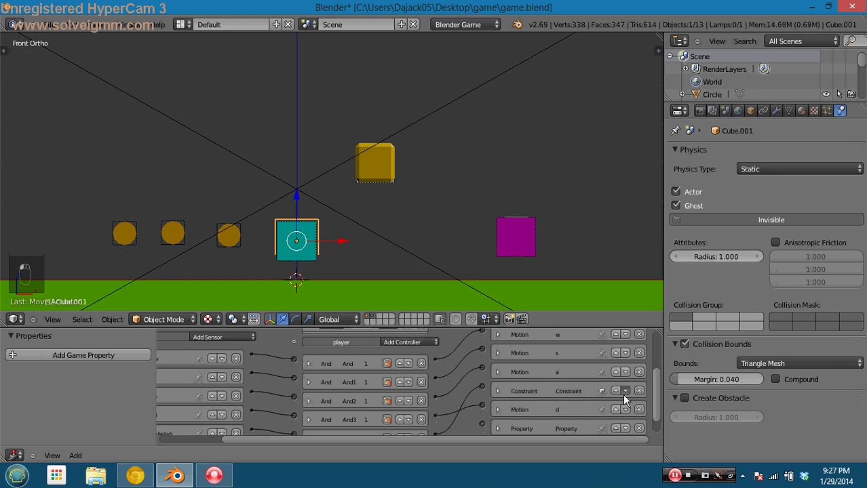
{"action": "left_click", "coordinate": [624, 392]}
{"action": "left_click", "coordinate": [499, 410]}
{"action": "left_click", "coordinate": [497, 410]}
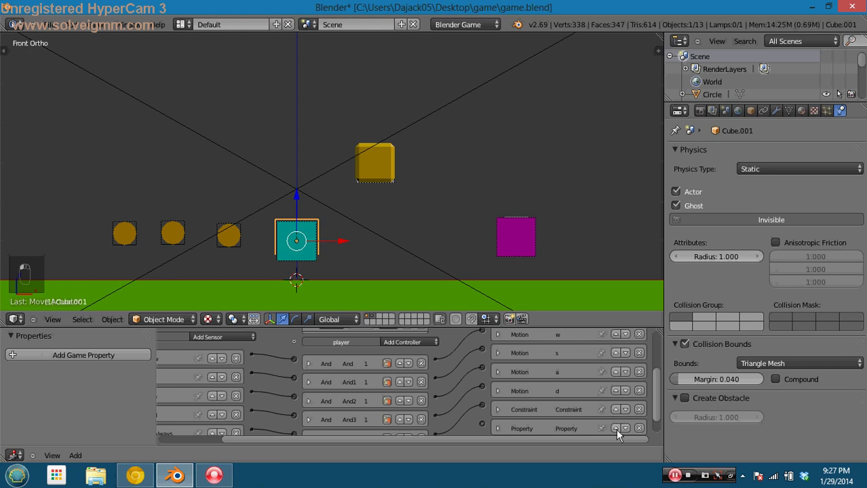
Expand the player's coins Property actuator and link Cube.001's second And controller, fed by the Collision1 sensor, to it
{"action": "scroll", "coordinate": [617, 424], "scroll_direction": "down", "scroll_amount": 1}
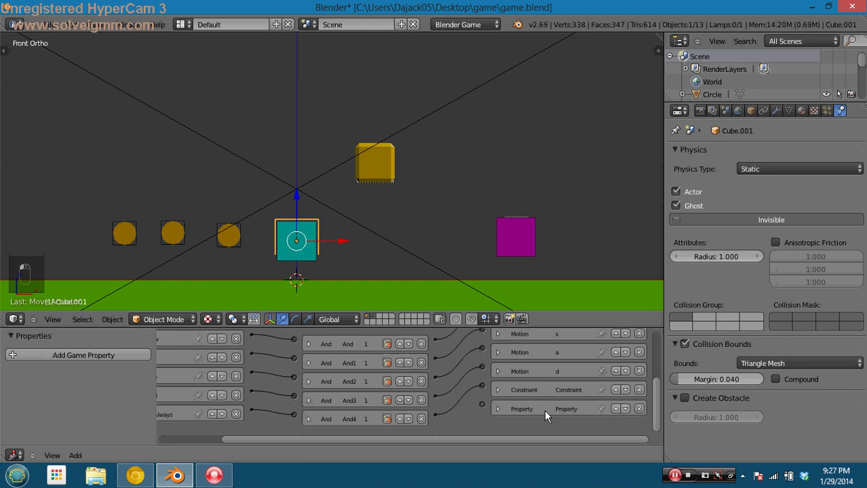
{"action": "left_click", "coordinate": [498, 409]}
{"action": "key", "text": "Home"}
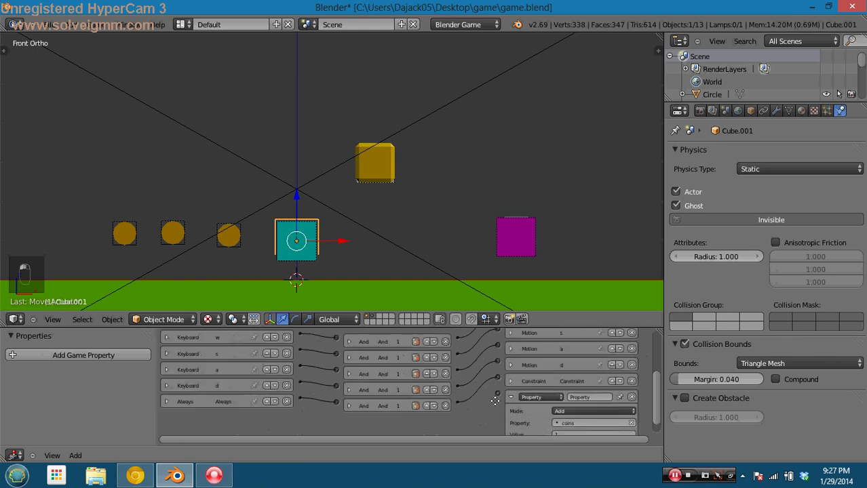
{"action": "scroll", "coordinate": [493, 406], "scroll_direction": "up", "scroll_amount": 2}
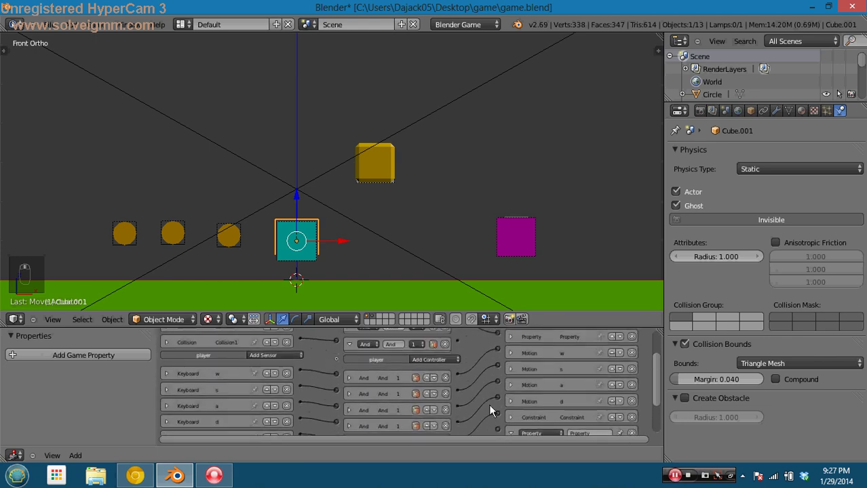
{"action": "left_click_drag", "start_coordinate": [458, 342], "coordinate": [498, 432]}
Run the game, move the player into the coins to test the coin counter, and end the test
{"action": "key", "text": "p"}
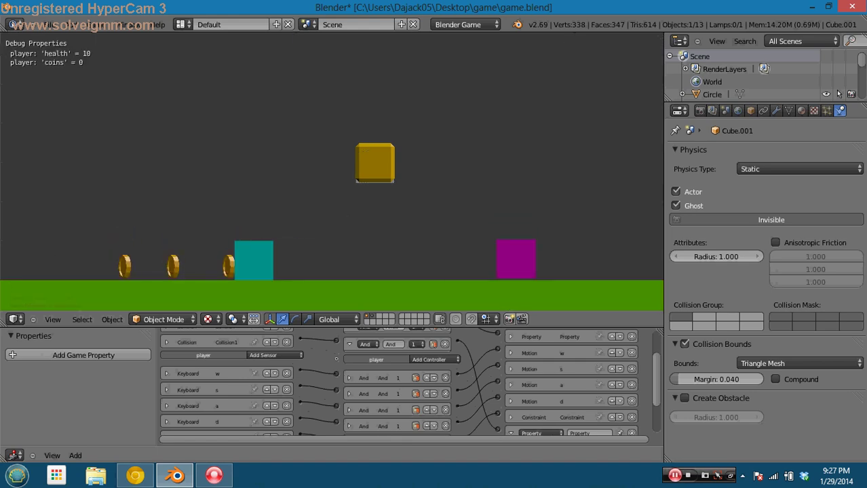
{"action": "key", "text": "a"}
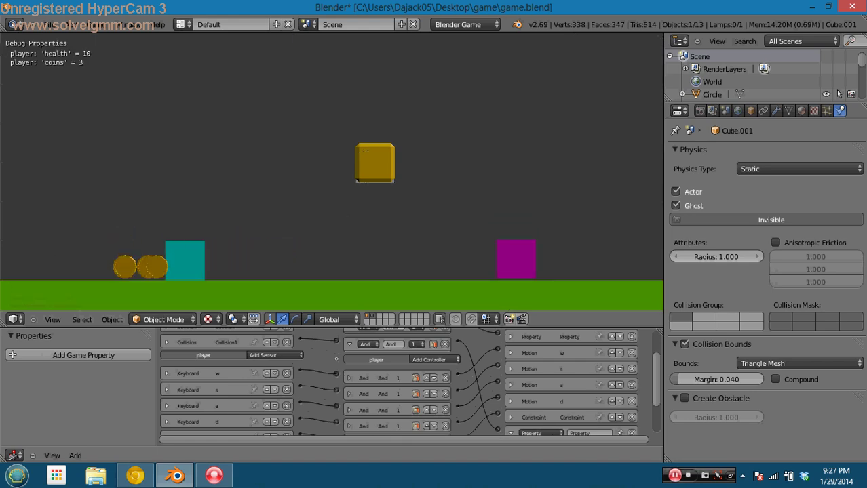
{"action": "key", "text": "a"}
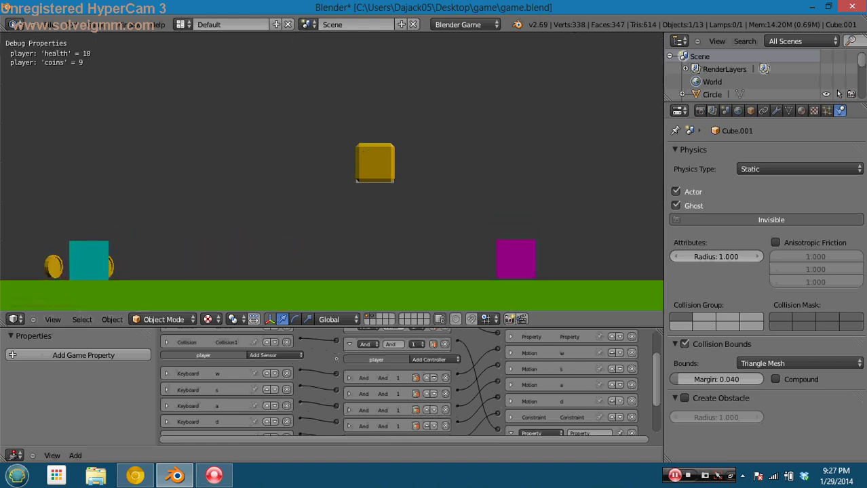
{"action": "key", "text": "a"}
{"action": "key", "text": "Escape"}
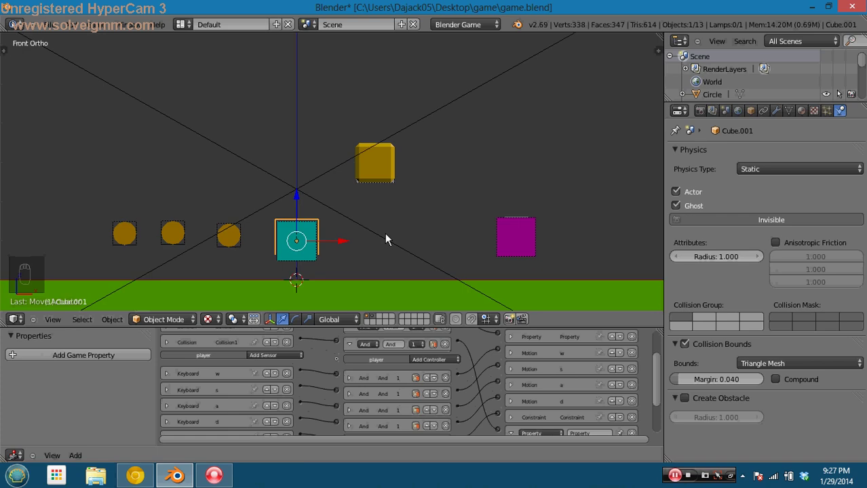
Select the coin nearest the player and save the game file
{"action": "right_click", "coordinate": [238, 235]}
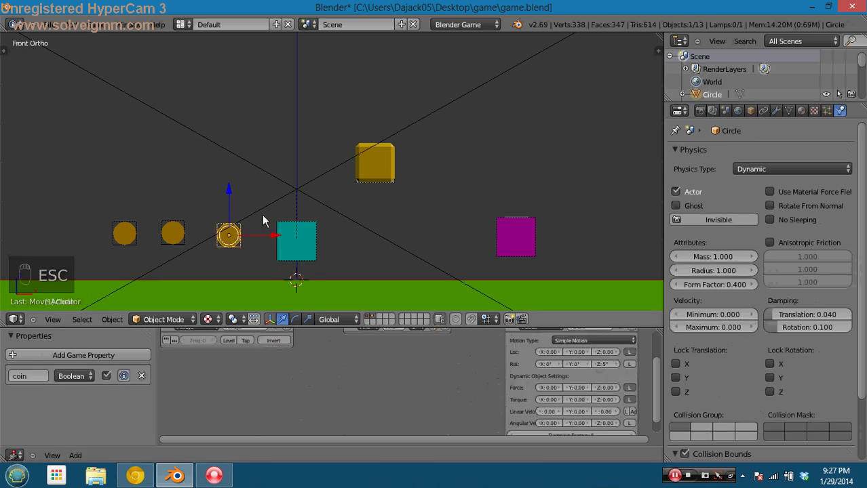
{"action": "key", "text": "ctrl+s"}
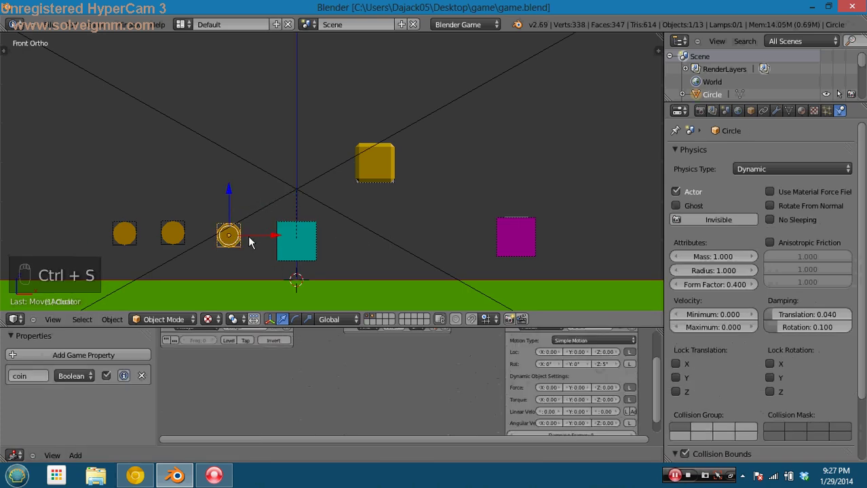
{"action": "right_click", "coordinate": [278, 237]}
{"action": "right_click", "coordinate": [235, 242]}
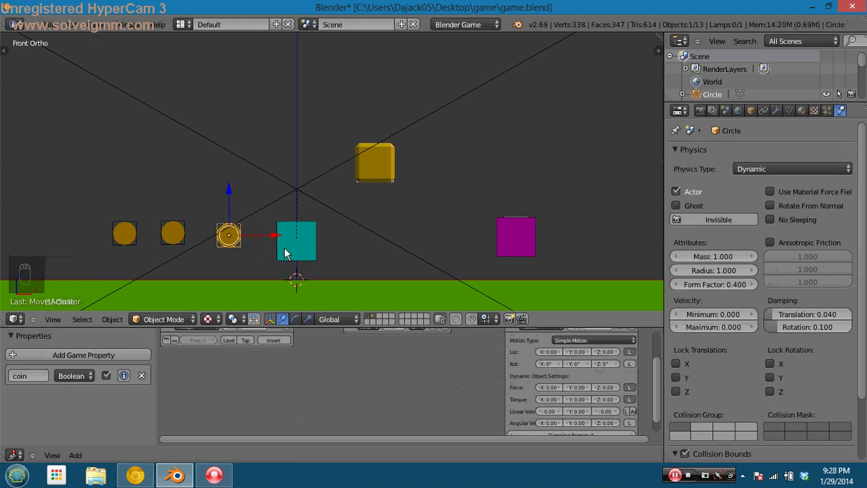
Add a game property named shield to Cube.001, make it Boolean and enable its value
{"action": "right_click", "coordinate": [283, 248]}
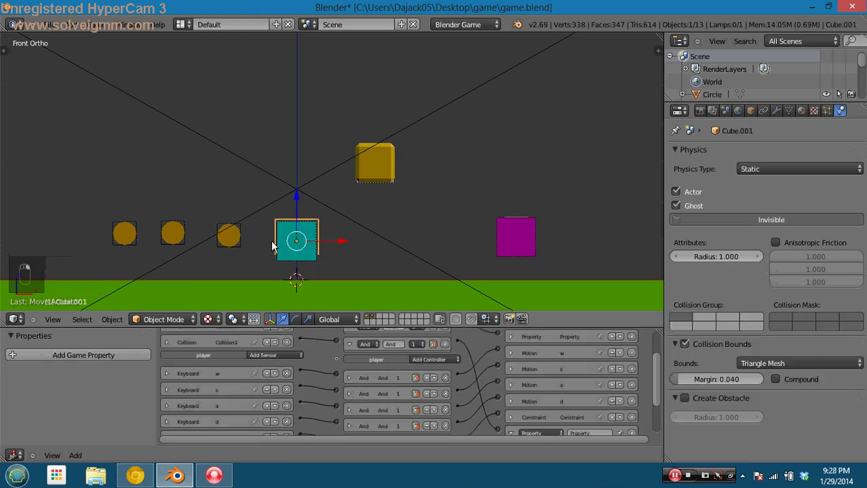
{"action": "left_click", "coordinate": [83, 354]}
{"action": "left_click", "coordinate": [28, 376]}
{"action": "type", "text": "player"}
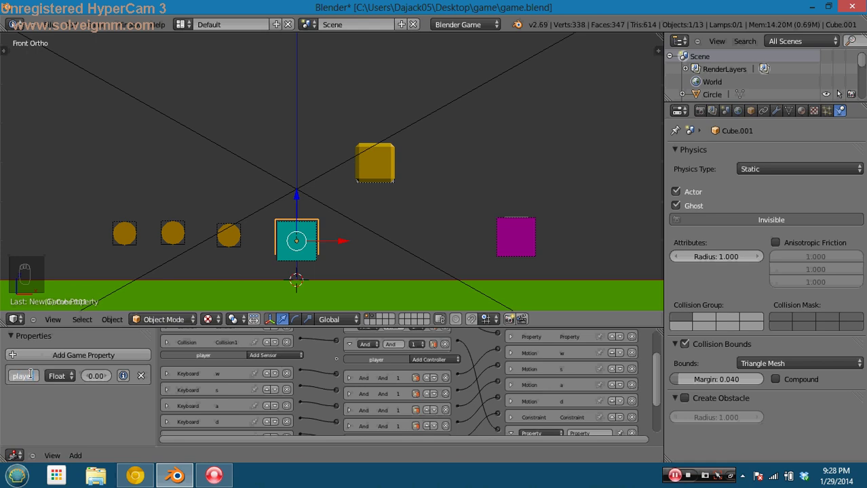
{"action": "key", "text": "BackSpace"}
{"action": "key", "text": "BackSpace"}
{"action": "key", "text": "BackSpace"}
{"action": "key", "text": "BackSpace"}
{"action": "key", "text": "BackSpace"}
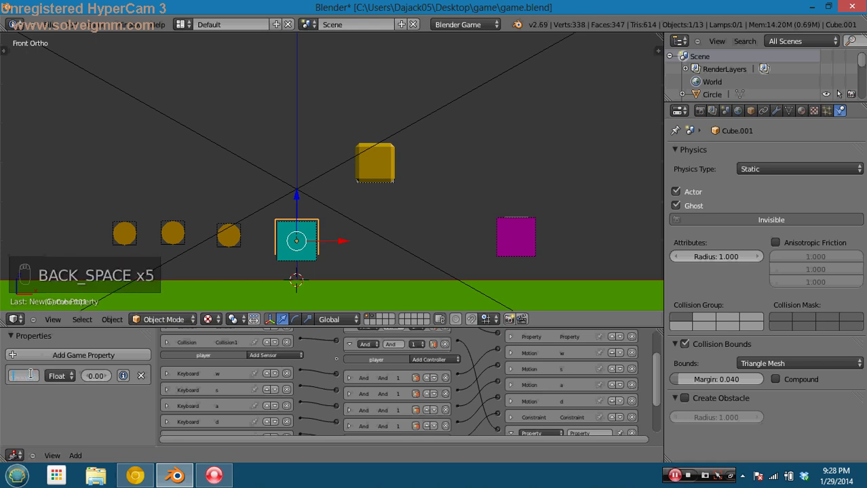
{"action": "type", "text": "shiel"}
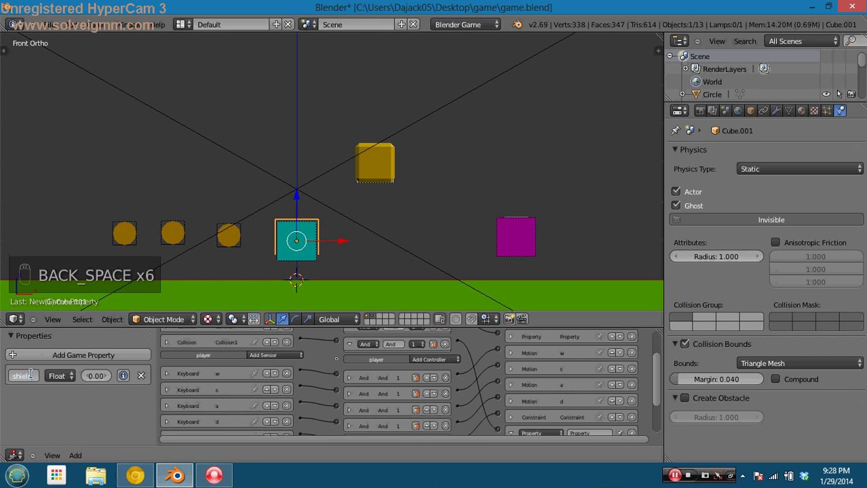
{"action": "type", "text": "d"}
{"action": "key", "text": "Return"}
{"action": "left_click", "coordinate": [61, 376]}
{"action": "left_click", "coordinate": [60, 360]}
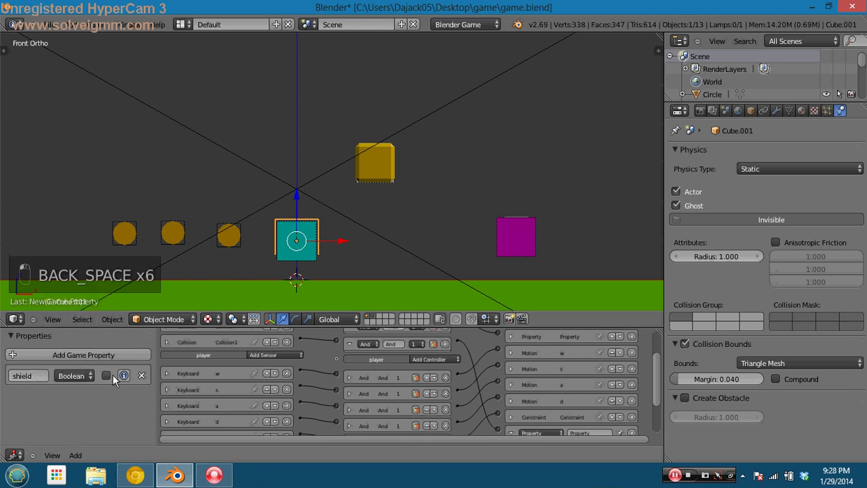
Save the game file with the new shield property included
{"action": "right_click", "coordinate": [310, 227]}
{"action": "right_click", "coordinate": [276, 231]}
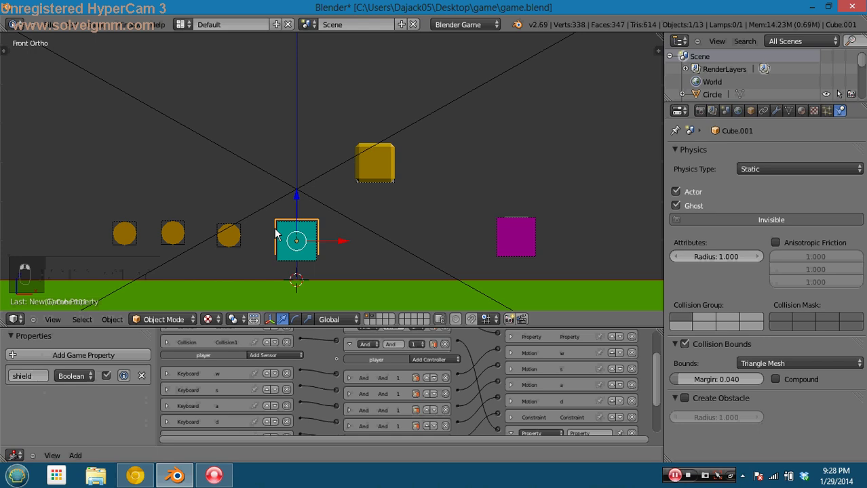
{"action": "right_click", "coordinate": [236, 241]}
{"action": "key", "text": "ctrl+s"}
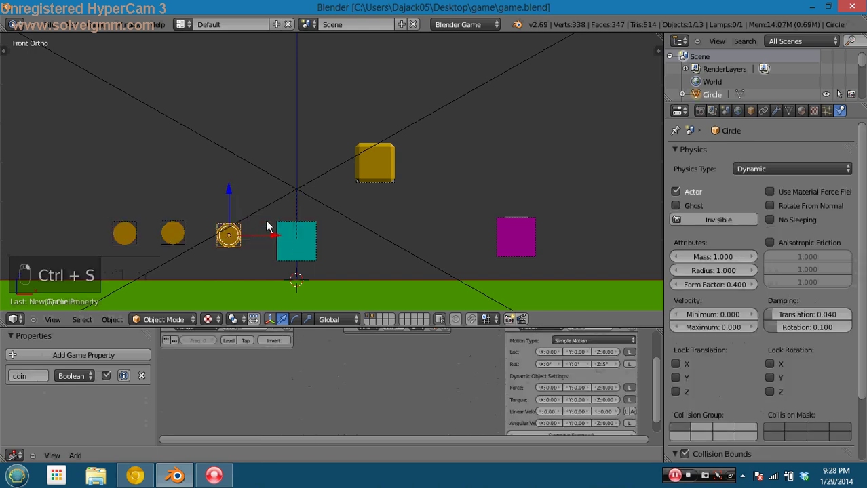
Examine the properties and logic of the magenta baddie, Cube.001 and the player, switching the viewport to wireframe
{"action": "right_click", "coordinate": [511, 244]}
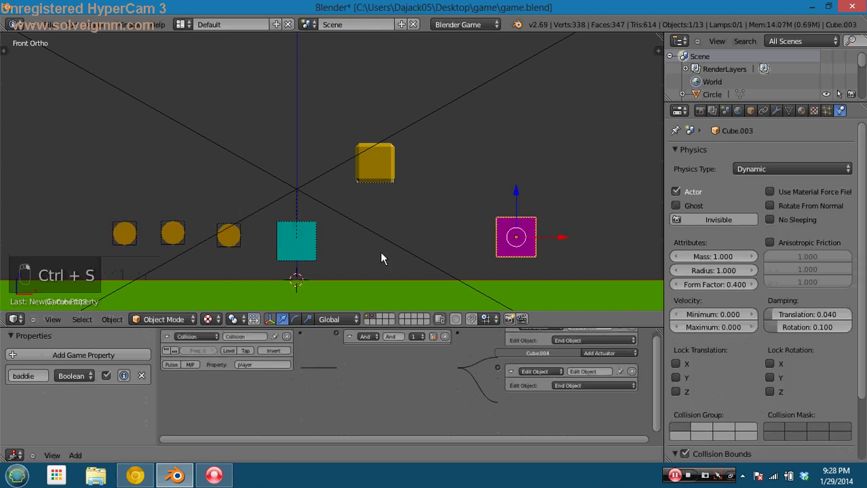
{"action": "key", "text": "z"}
{"action": "right_click", "coordinate": [310, 257]}
{"action": "right_click", "coordinate": [319, 242]}
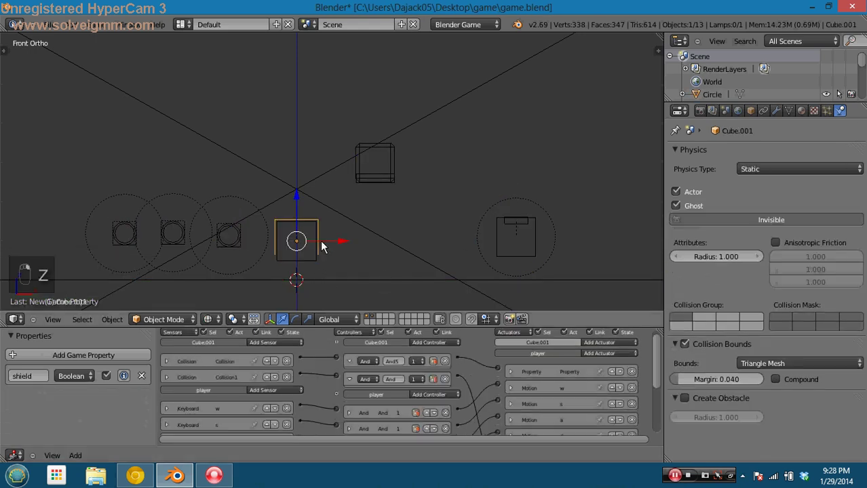
{"action": "key", "text": "z"}
{"action": "right_click", "coordinate": [317, 226]}
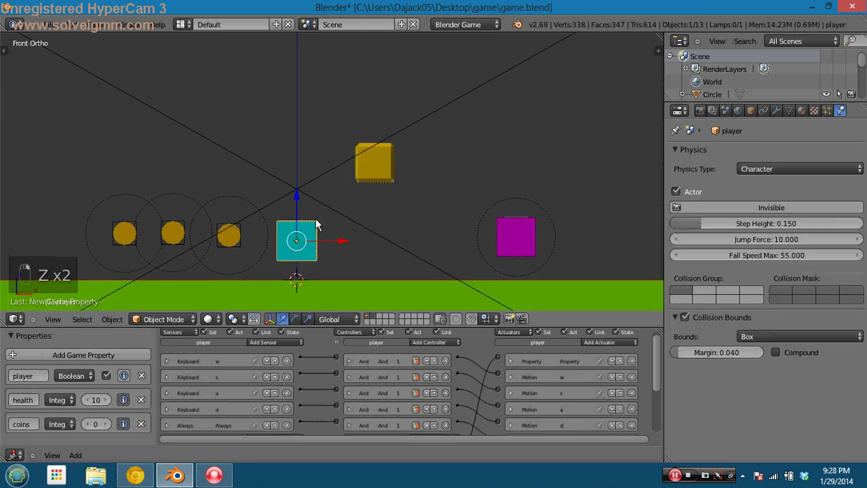
{"action": "right_click", "coordinate": [317, 226]}
{"action": "right_click", "coordinate": [319, 227]}
{"action": "right_click", "coordinate": [319, 227]}
{"action": "key", "text": "z"}
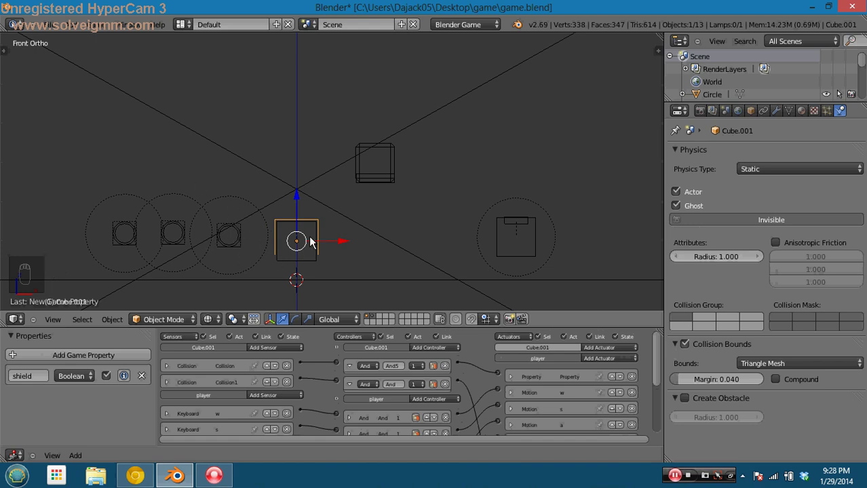
Compare the logic bricks of the coin nearest the player with those of the Cube.001 shield
{"action": "right_click", "coordinate": [286, 261]}
{"action": "right_click", "coordinate": [273, 234]}
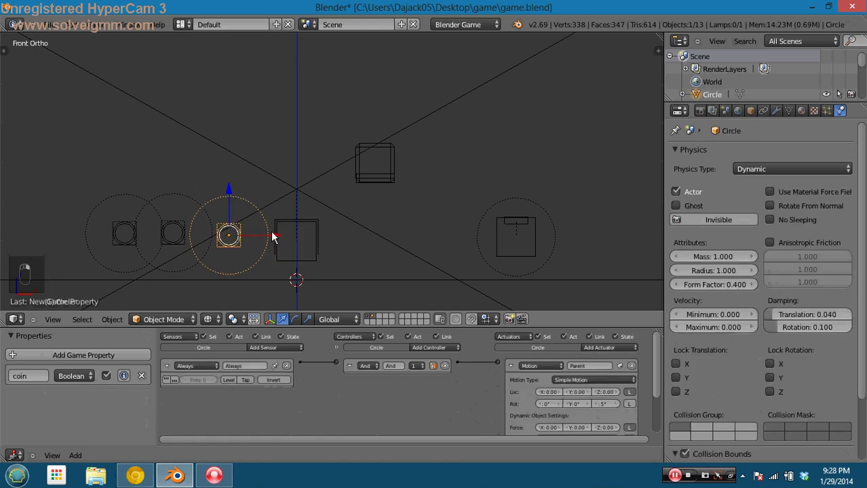
{"action": "right_click", "coordinate": [305, 241]}
{"action": "right_click", "coordinate": [226, 265]}
{"action": "right_click", "coordinate": [277, 239]}
{"action": "right_click", "coordinate": [259, 237]}
{"action": "right_click", "coordinate": [275, 232]}
{"action": "right_click", "coordinate": [235, 234]}
{"action": "right_click", "coordinate": [235, 234]}
{"action": "right_click", "coordinate": [288, 241]}
{"action": "right_click", "coordinate": [271, 233]}
{"action": "right_click", "coordinate": [271, 232]}
{"action": "right_click", "coordinate": [272, 231]}
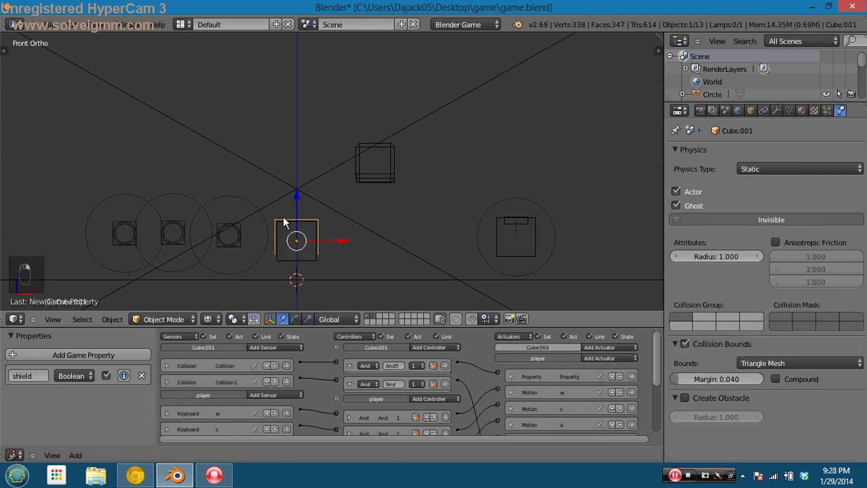
Add a Collision sensor for the shield property to the coin nearest the player and collapse the coin's existing logic bricks
{"action": "right_click", "coordinate": [244, 250]}
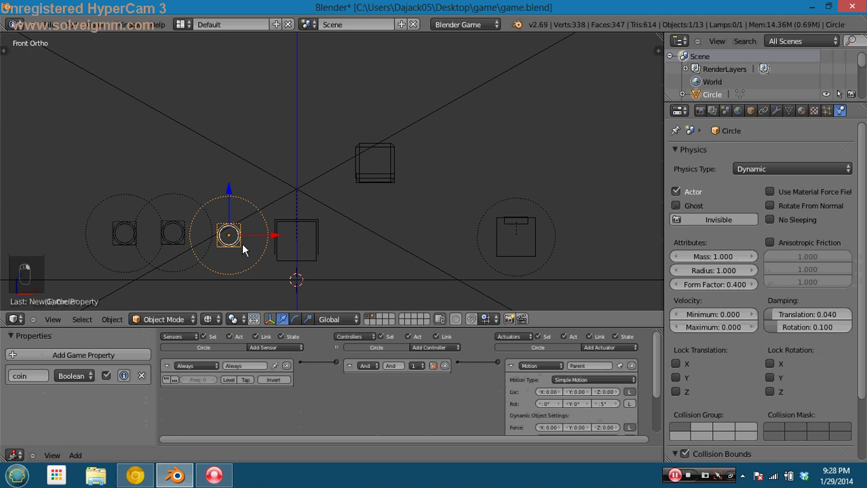
{"action": "left_click", "coordinate": [270, 346]}
{"action": "left_click", "coordinate": [285, 310]}
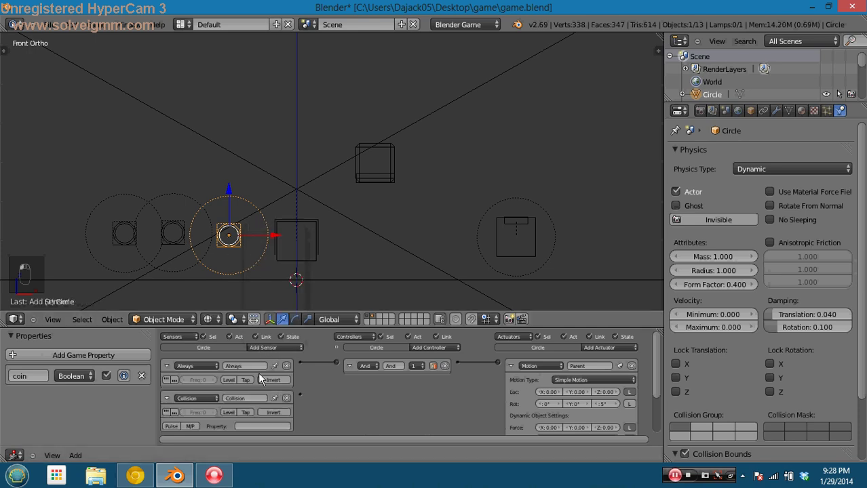
{"action": "left_click", "coordinate": [268, 426]}
{"action": "type", "text": "shield"}
{"action": "key", "text": "Return"}
{"action": "left_click", "coordinate": [511, 366]}
{"action": "left_click", "coordinate": [349, 365]}
{"action": "left_click", "coordinate": [167, 366]}
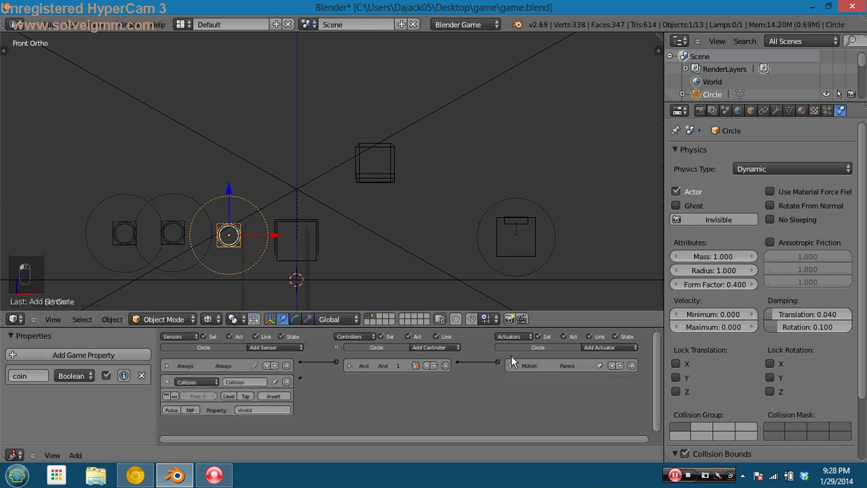
Add an Edit Object actuator set to End Object, link it to the coin's Collision sensor and test-run the game
{"action": "left_click", "coordinate": [612, 346]}
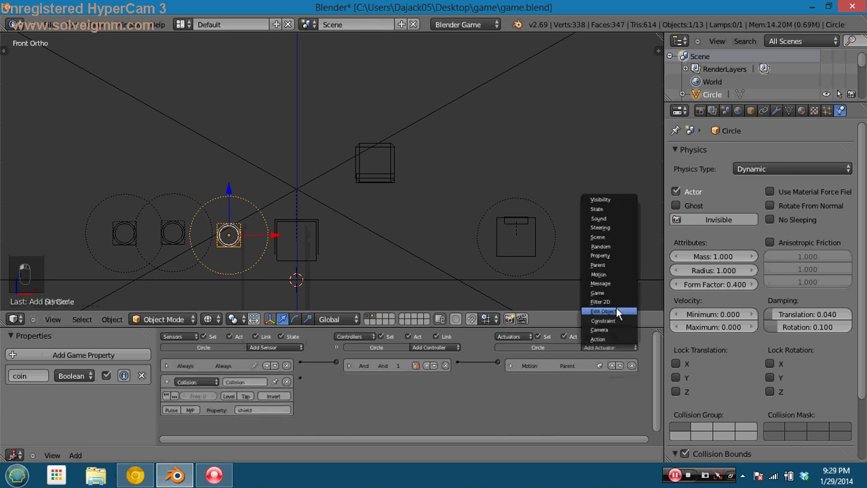
{"action": "left_click", "coordinate": [616, 309]}
{"action": "left_click", "coordinate": [567, 396]}
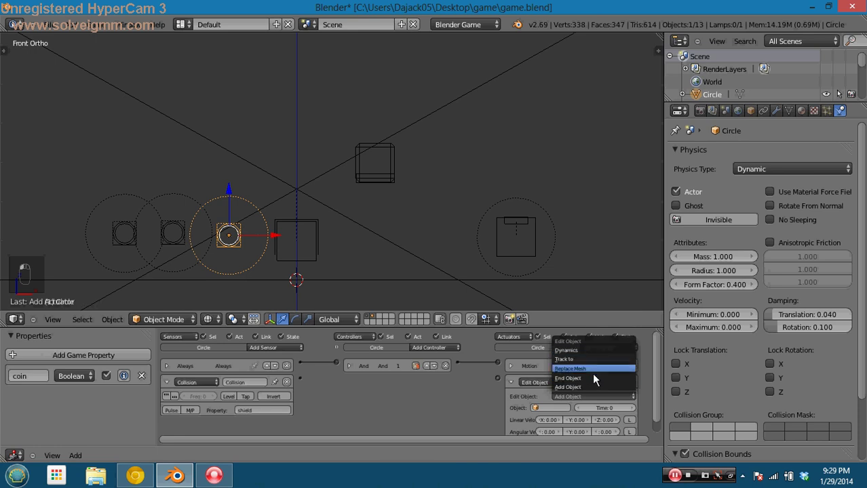
{"action": "left_click", "coordinate": [559, 378]}
{"action": "left_click_drag", "start_coordinate": [498, 379], "coordinate": [300, 378]}
{"action": "key", "text": "p"}
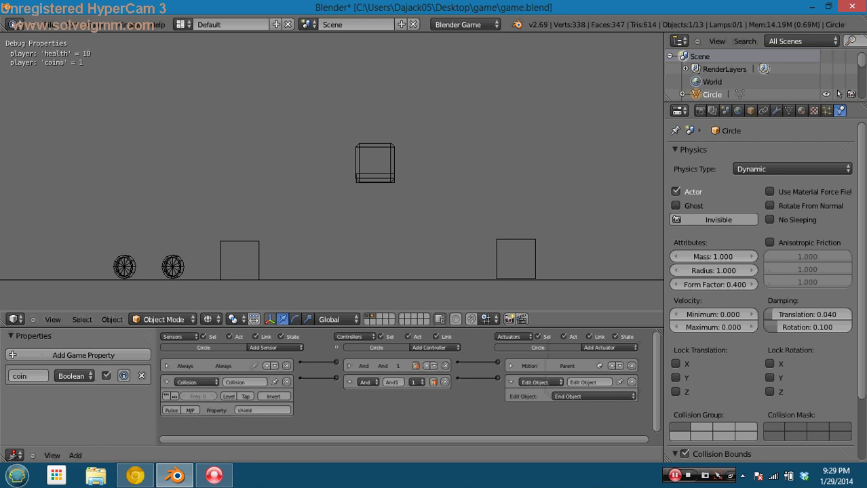
{"action": "key", "text": "Escape"}
Delete the two coins farthest from the player
{"action": "right_click", "coordinate": [178, 230]}
{"action": "right_click", "coordinate": [141, 217]}
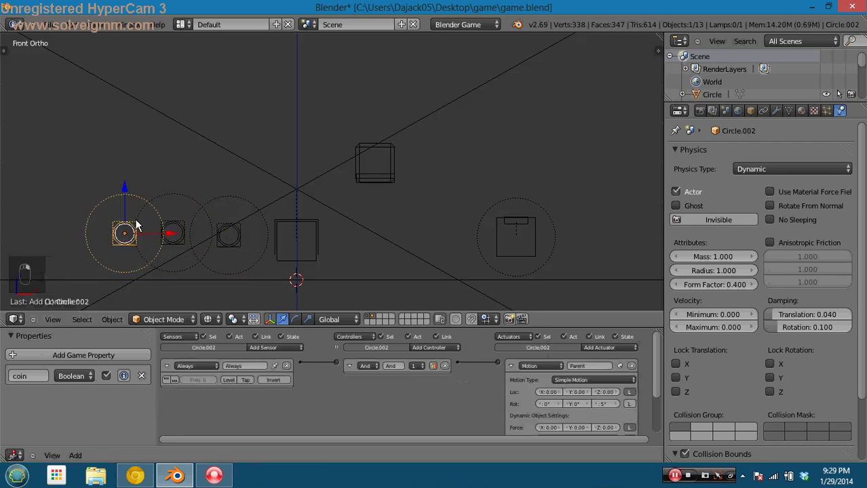
{"action": "right_click", "coordinate": [167, 200], "text": "shift"}
{"action": "key", "text": "Delete"}
Duplicate the remaining coin three times, placing two copies further left of it and one above it
{"action": "right_click", "coordinate": [218, 238]}
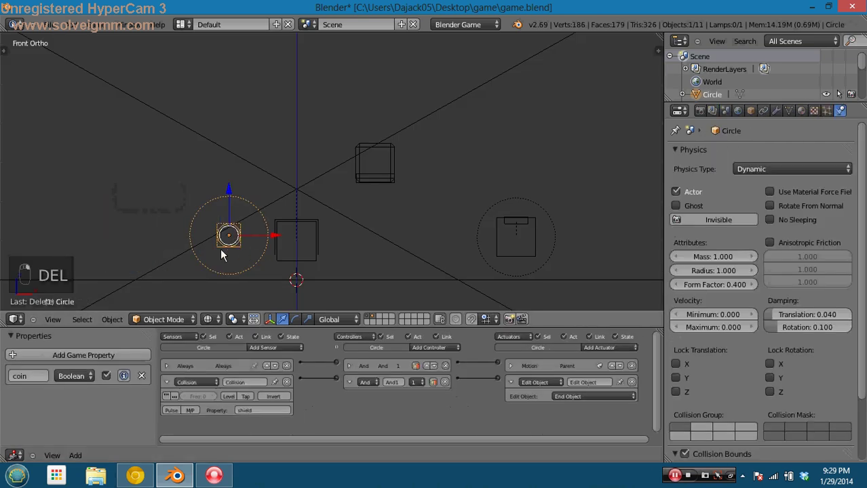
{"action": "key", "text": "shift+d"}
{"action": "left_click", "coordinate": [156, 235]}
{"action": "key", "text": "shift+d"}
{"action": "left_click", "coordinate": [99, 229]}
{"action": "key", "text": "shift+d"}
{"action": "left_click", "coordinate": [225, 201]}
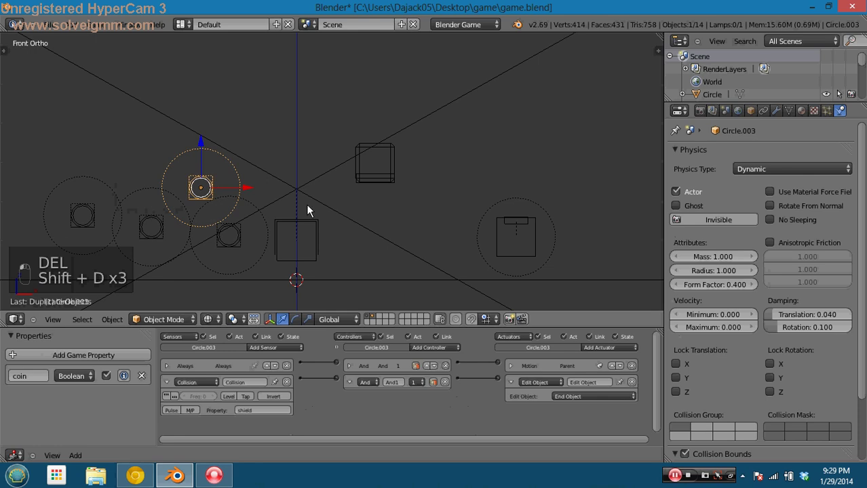
Play the game twice, moving and jumping the player through the duplicated coins to check that they are collected
{"action": "key", "text": "p"}
{"action": "key", "text": "Left"}
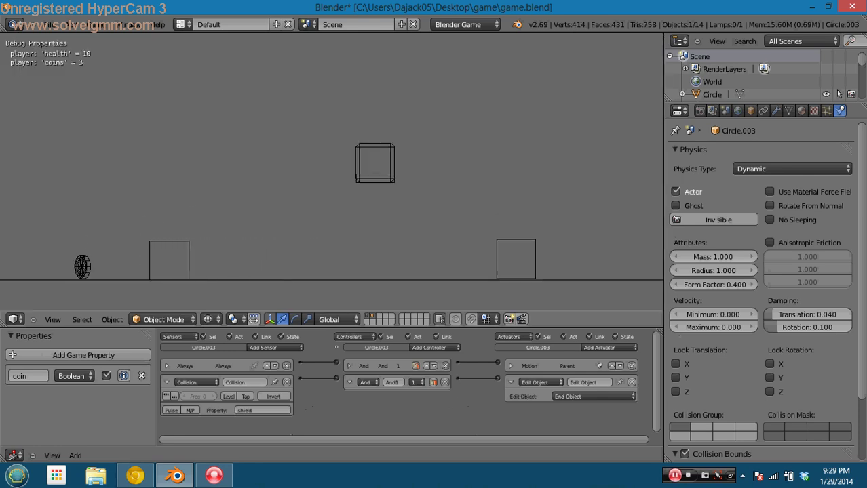
{"action": "key", "text": "Escape"}
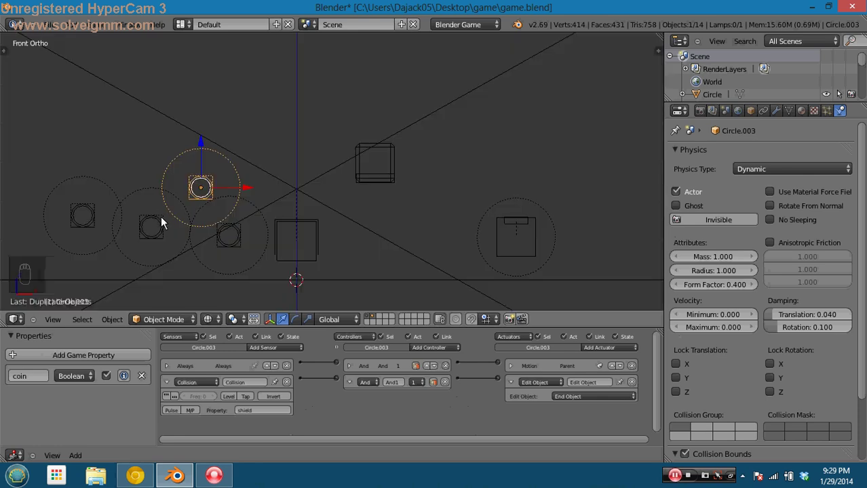
{"action": "key", "text": "p"}
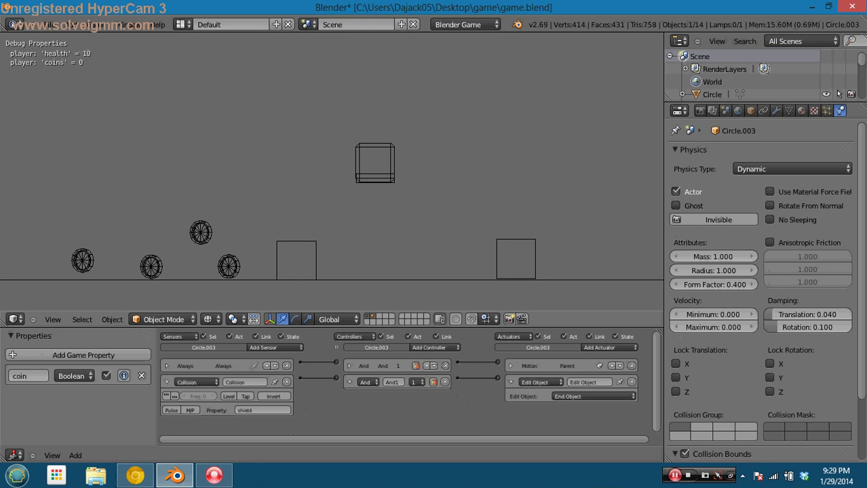
{"action": "key", "text": "Left"}
{"action": "key", "text": "space"}
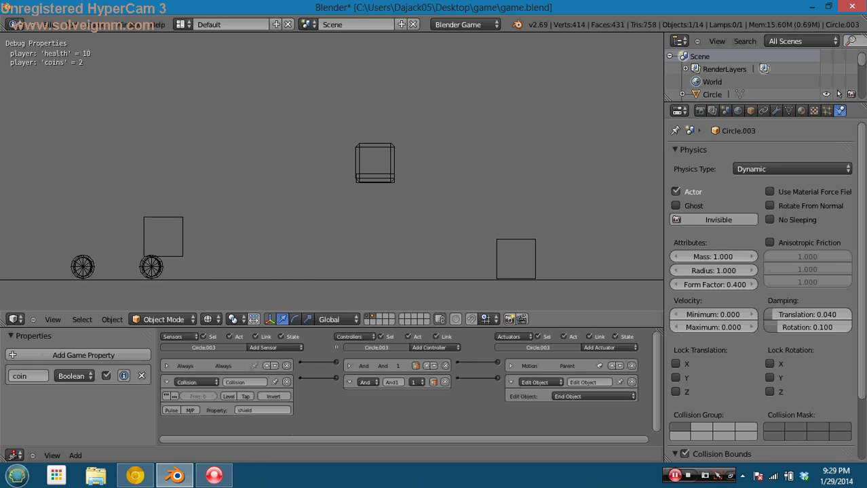
{"action": "key", "text": "Left"}
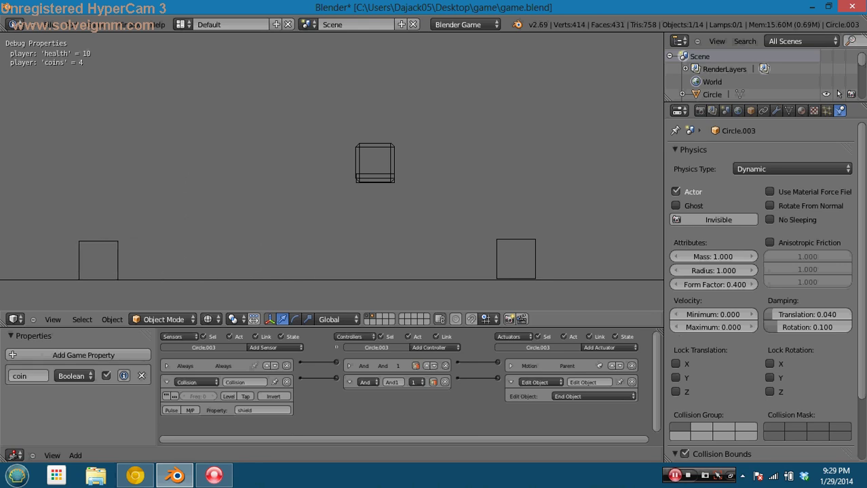
{"action": "key", "text": "Escape"}
Select the player and save the game file over the existing one
{"action": "right_click", "coordinate": [296, 252]}
{"action": "key", "text": "ctrl+s"}
{"action": "left_click", "coordinate": [299, 250]}
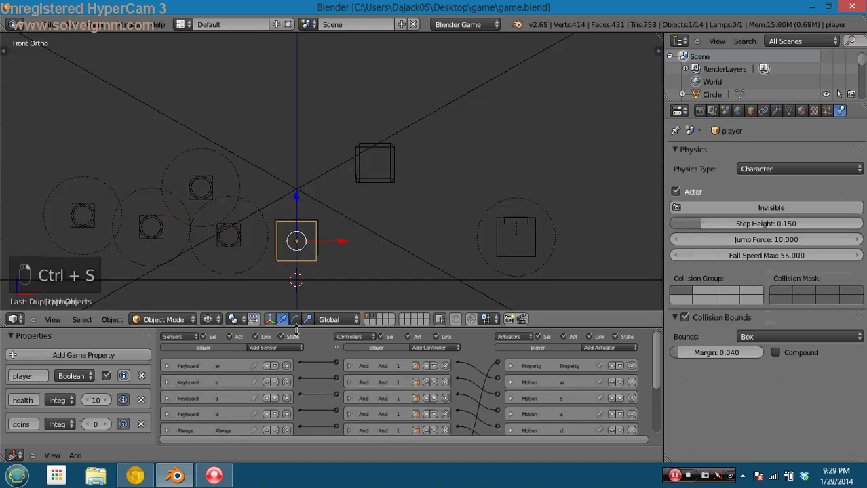
Add a Collision sensor to the player, check Cube.001's Collision1 sensor for reference, and enter cain as the new sensor's property
{"action": "left_click", "coordinate": [284, 346]}
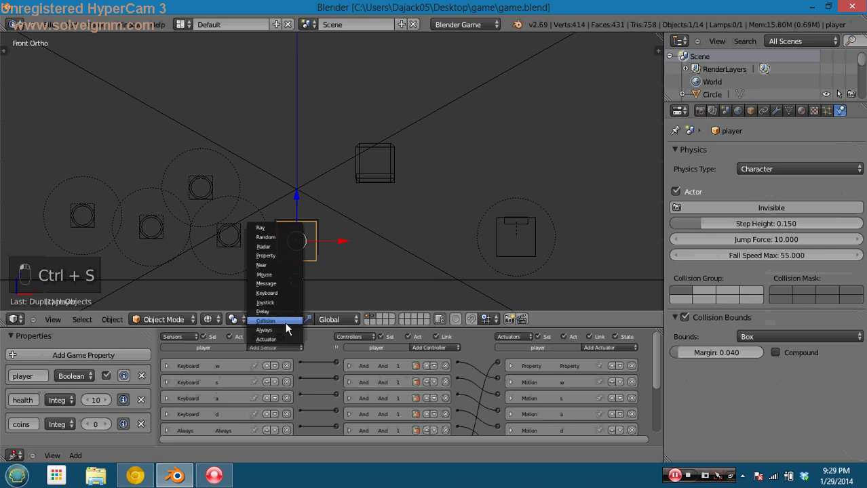
{"action": "left_click", "coordinate": [286, 325]}
{"action": "scroll", "coordinate": [290, 380], "scroll_direction": "down", "scroll_amount": 5}
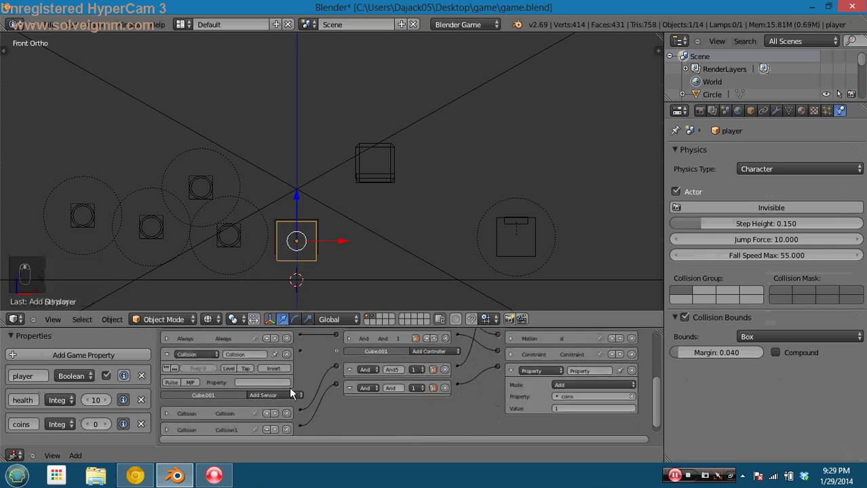
{"action": "scroll", "coordinate": [291, 380], "scroll_direction": "down", "scroll_amount": 1}
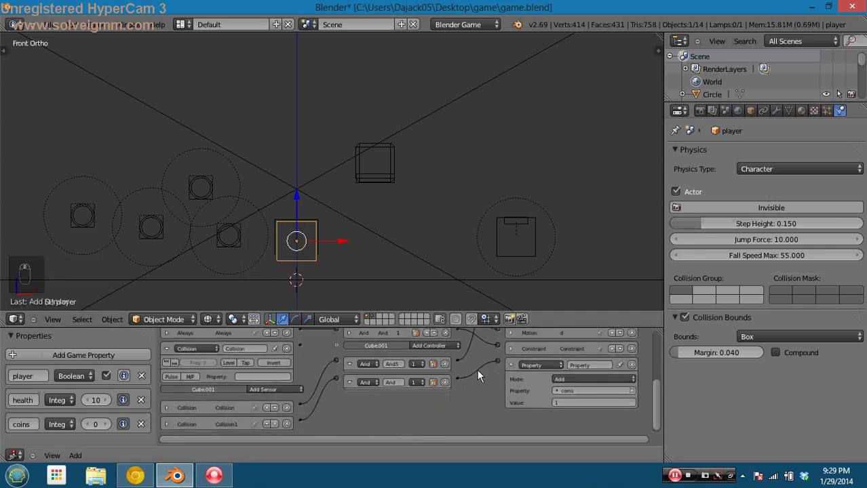
{"action": "scroll", "coordinate": [426, 423], "scroll_direction": "down", "scroll_amount": 1}
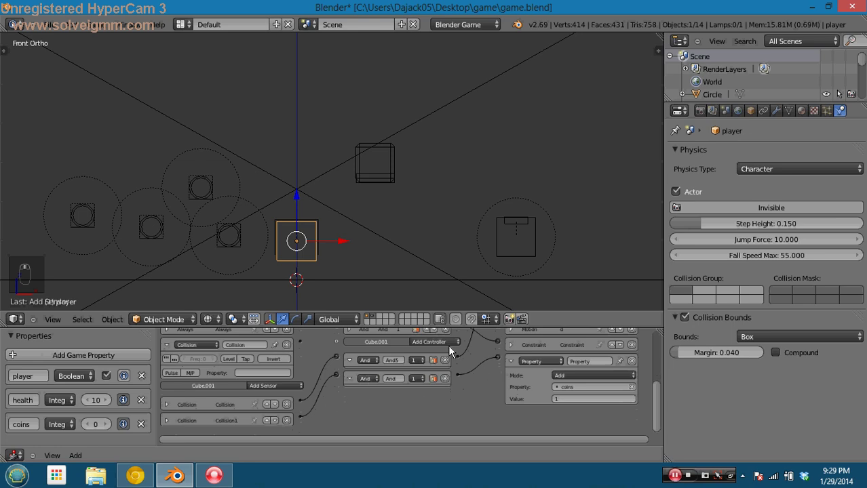
{"action": "left_click", "coordinate": [165, 422]}
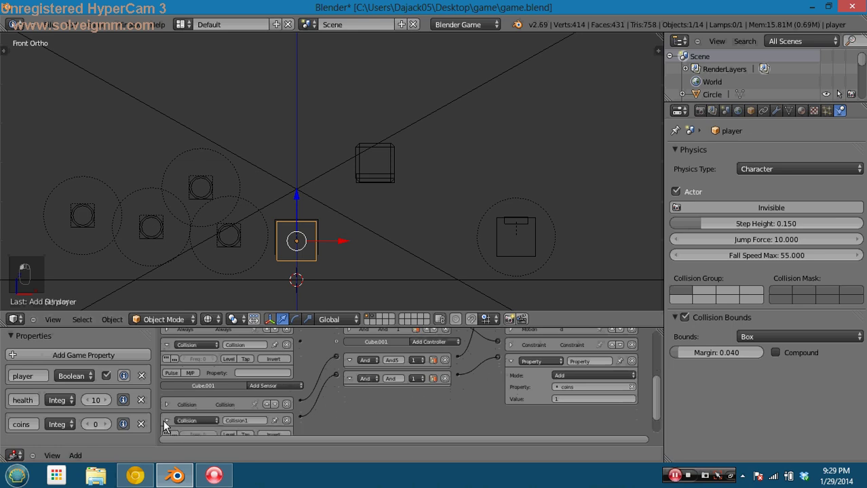
{"action": "middle_click_drag", "start_coordinate": [195, 431], "coordinate": [220, 405]}
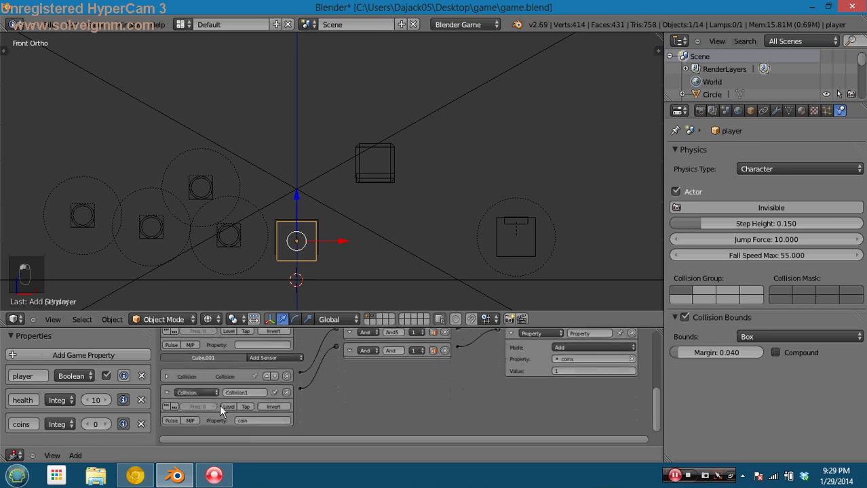
{"action": "left_click", "coordinate": [166, 391]}
{"action": "scroll", "coordinate": [224, 395], "scroll_direction": "up", "scroll_amount": 4}
{"action": "left_click", "coordinate": [255, 404]}
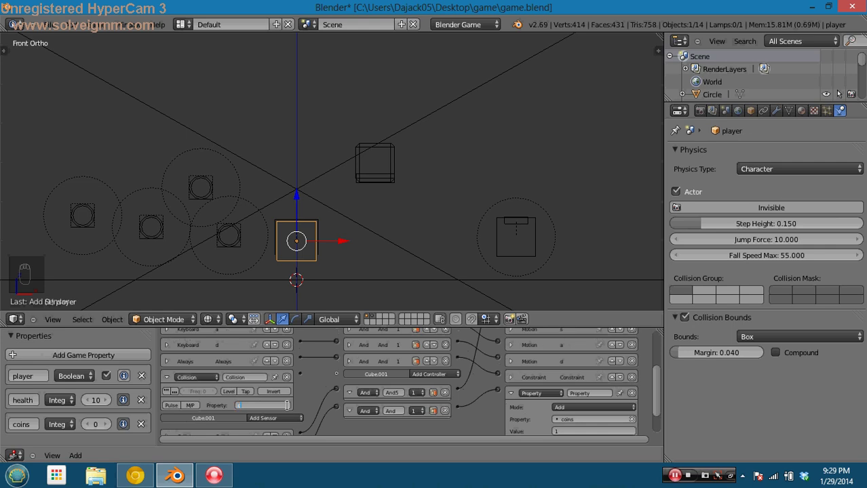
{"action": "key", "text": "Return"}
Link the player's Collision sensor to Cube.001's coin-counting And controller and change that controller's type to Or
{"action": "left_click_drag", "start_coordinate": [306, 397], "coordinate": [326, 413]}
{"action": "left_click_drag", "start_coordinate": [300, 382], "coordinate": [298, 371]}
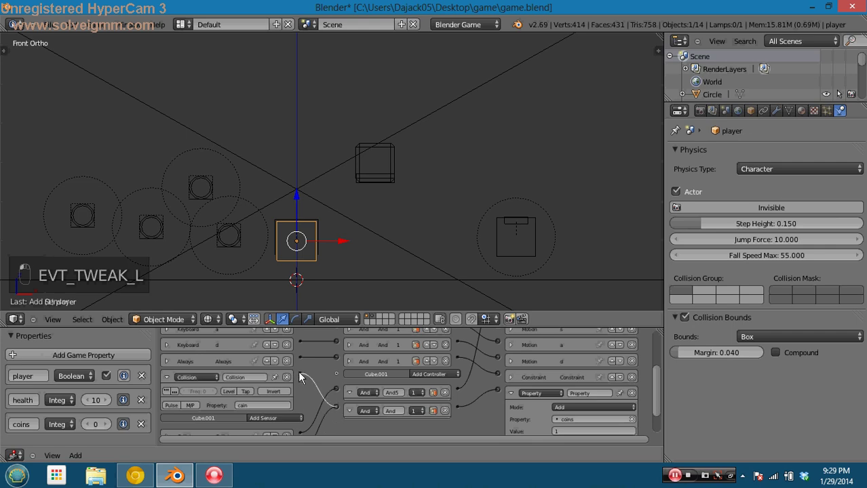
{"action": "left_click", "coordinate": [366, 411]}
{"action": "left_click", "coordinate": [369, 397]}
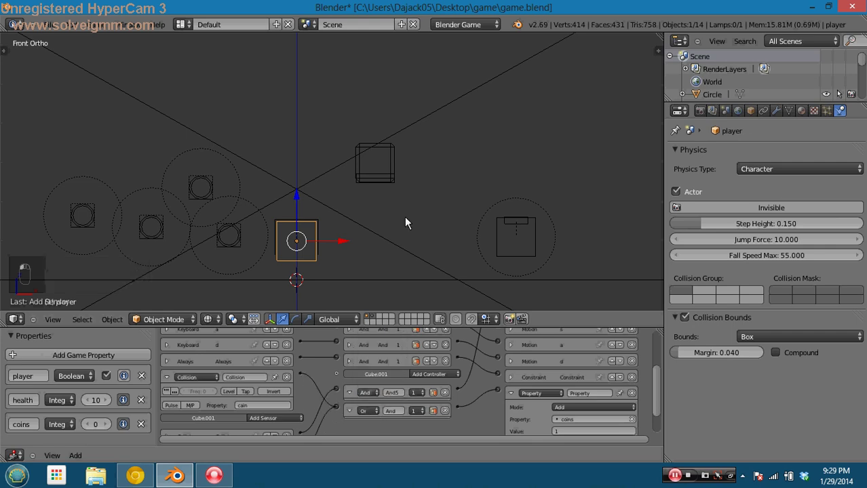
Play the game and jump the player onto the coins to test collection from above
{"action": "key", "text": "p"}
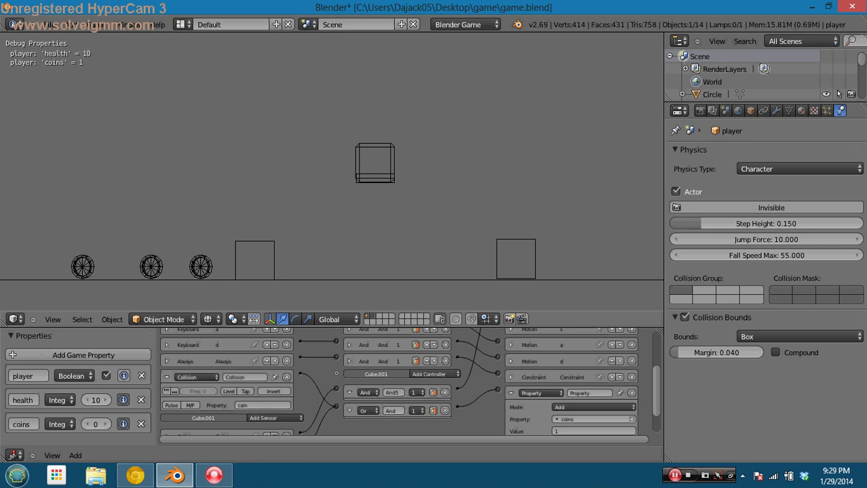
{"action": "key", "text": "space"}
{"action": "key", "text": "a"}
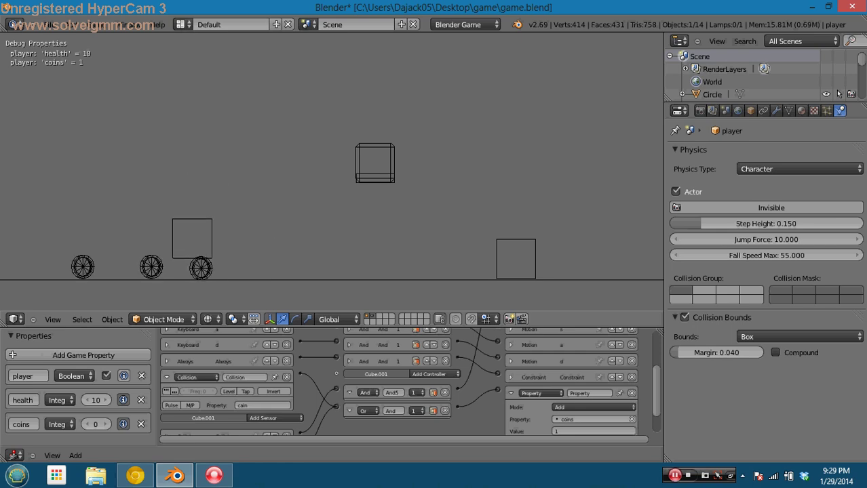
{"action": "key", "text": "space"}
{"action": "key", "text": "space"}
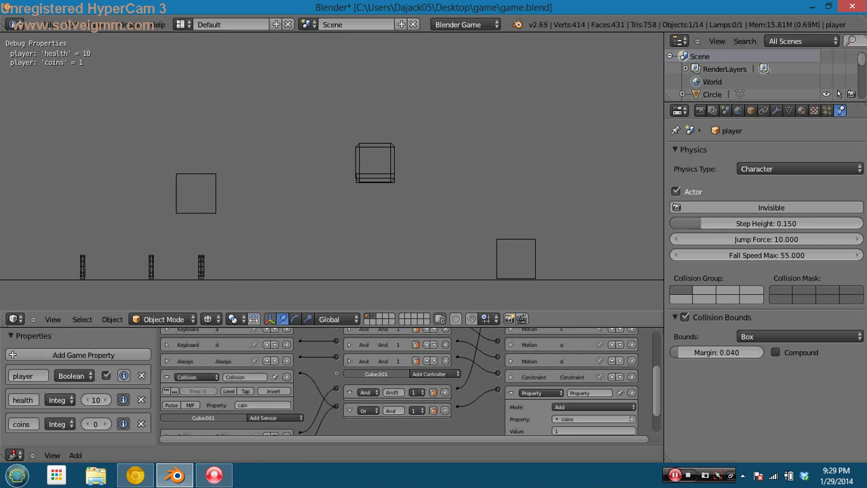
{"action": "key", "text": "space"}
{"action": "key", "text": "Escape"}
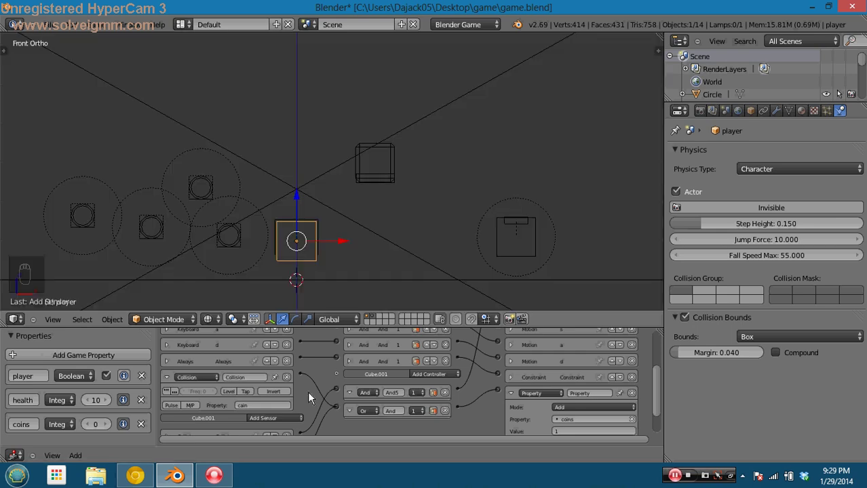
Correct the property of the player's Collision sensor to coin
{"action": "scroll", "coordinate": [298, 393], "scroll_direction": "down", "scroll_amount": 1}
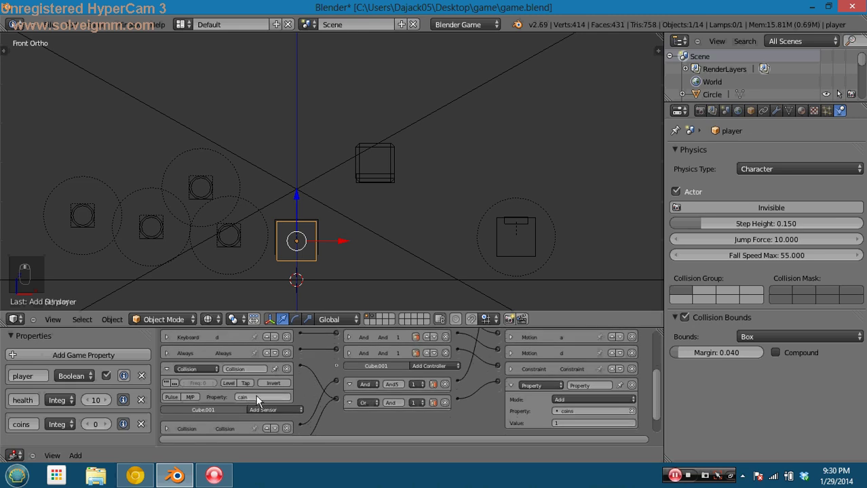
{"action": "left_click", "coordinate": [257, 398]}
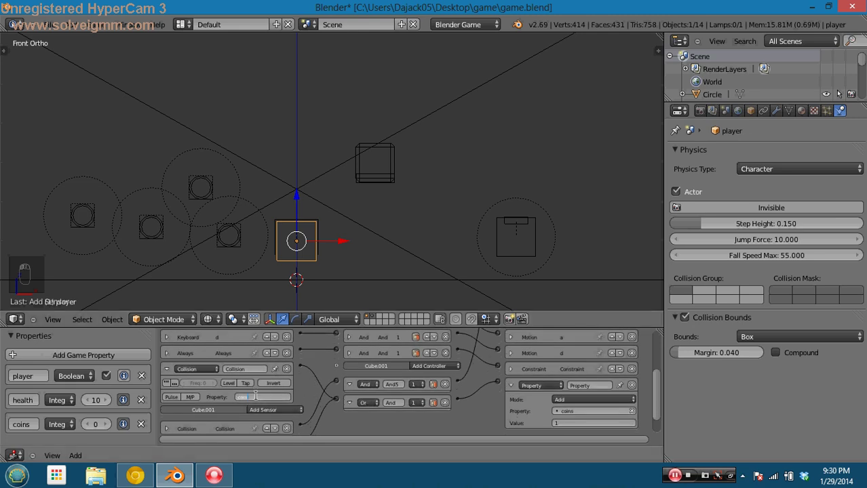
{"action": "key", "text": "Return"}
Play the game again, moving the player both ways and jumping over the coins to test the corrected sensor
{"action": "key", "text": "p"}
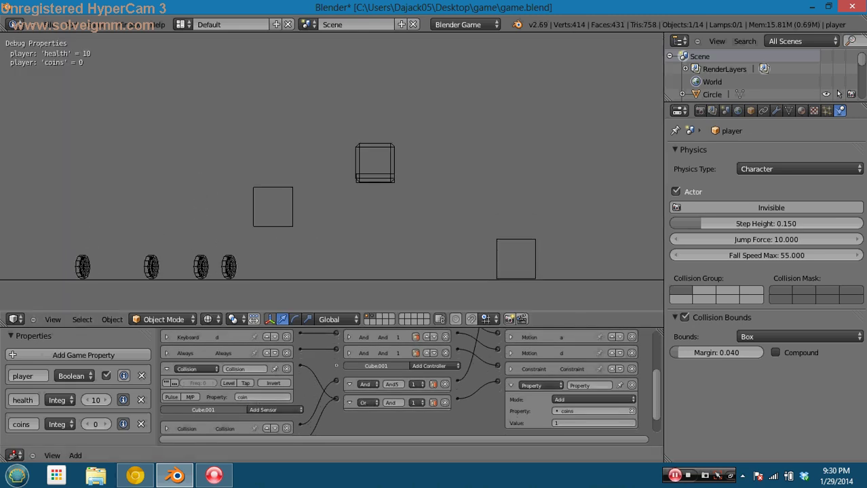
{"action": "key", "text": "a"}
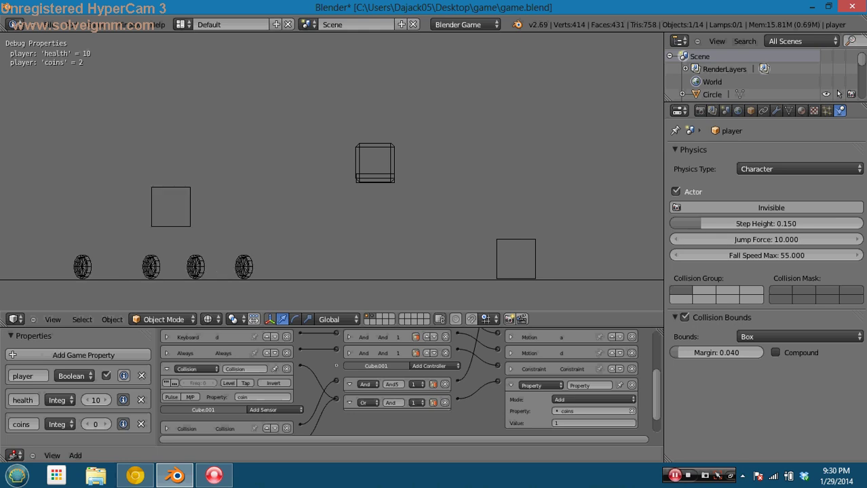
{"action": "key", "text": "d"}
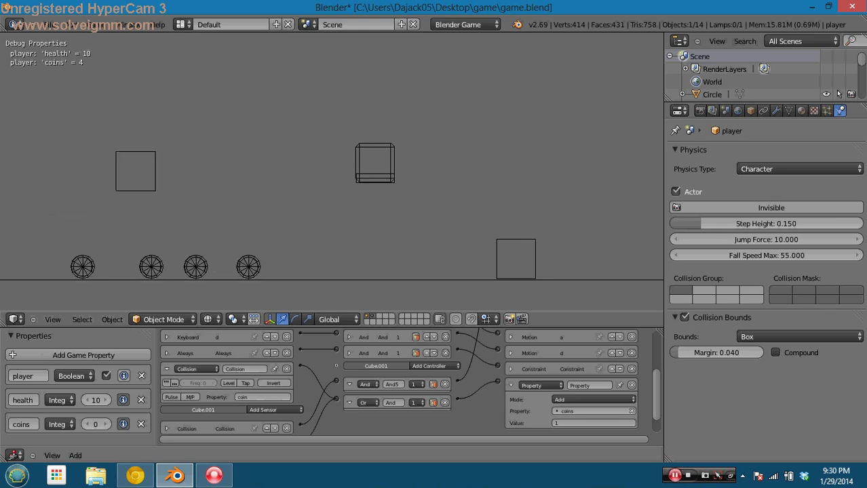
{"action": "key", "text": "d"}
{"action": "key", "text": "space"}
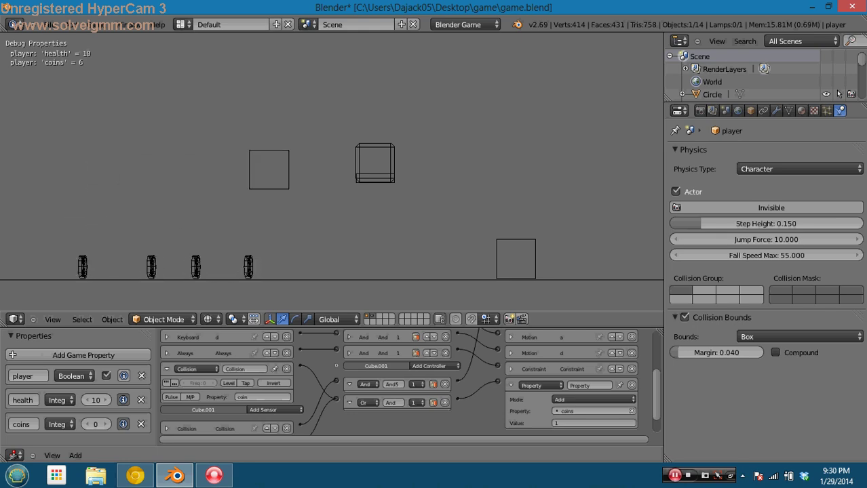
{"action": "key", "text": "a"}
{"action": "key", "text": "Escape"}
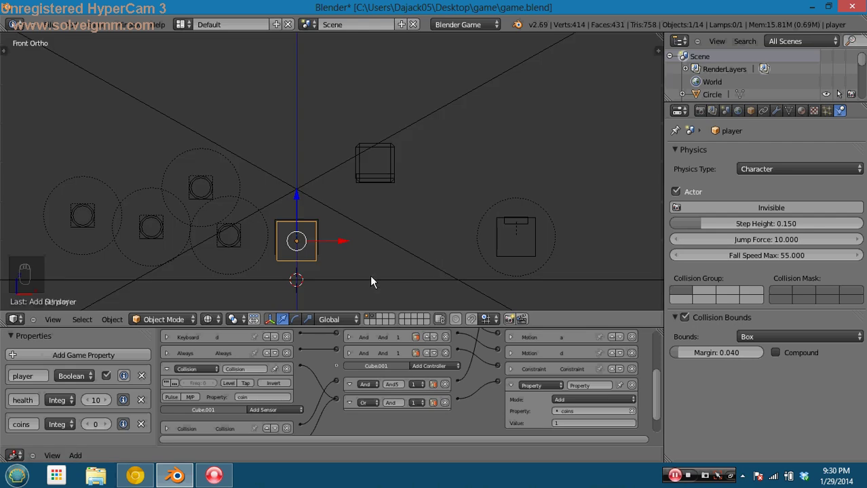
Give the coin nearest the player a second Collision sensor with property player, linked to its End Object controller, and change that controller to Or
{"action": "right_click", "coordinate": [253, 249]}
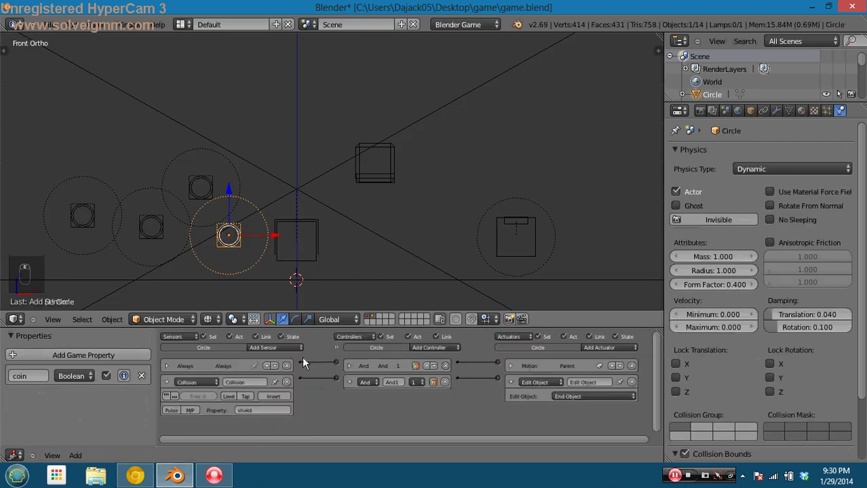
{"action": "left_click", "coordinate": [295, 348]}
{"action": "left_click", "coordinate": [277, 348]}
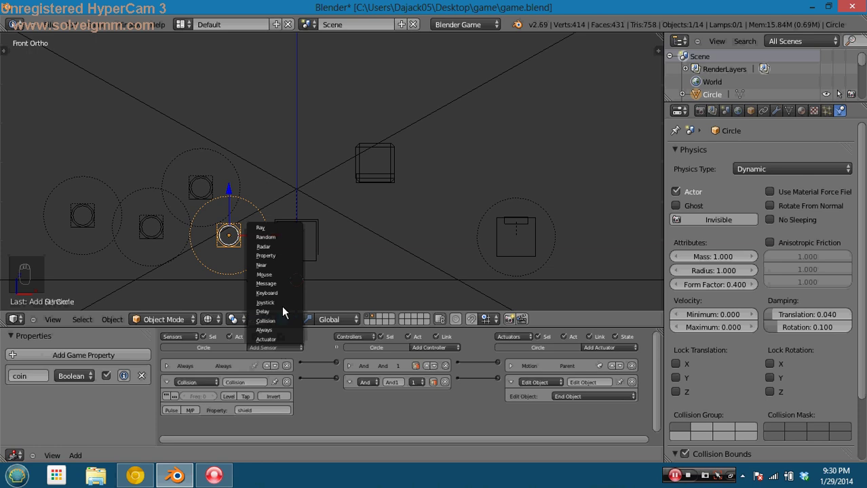
{"action": "left_click", "coordinate": [281, 319]}
{"action": "middle_click_drag", "start_coordinate": [262, 411], "coordinate": [302, 366]}
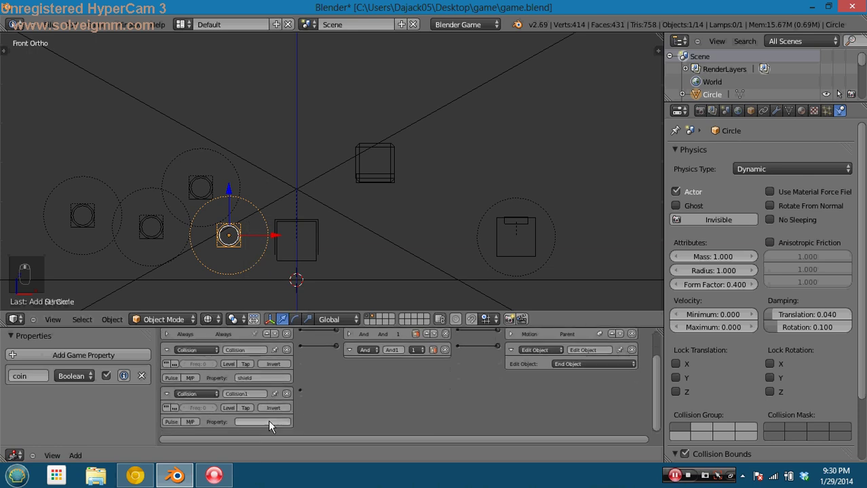
{"action": "left_click", "coordinate": [267, 421]}
{"action": "left_click", "coordinate": [365, 350]}
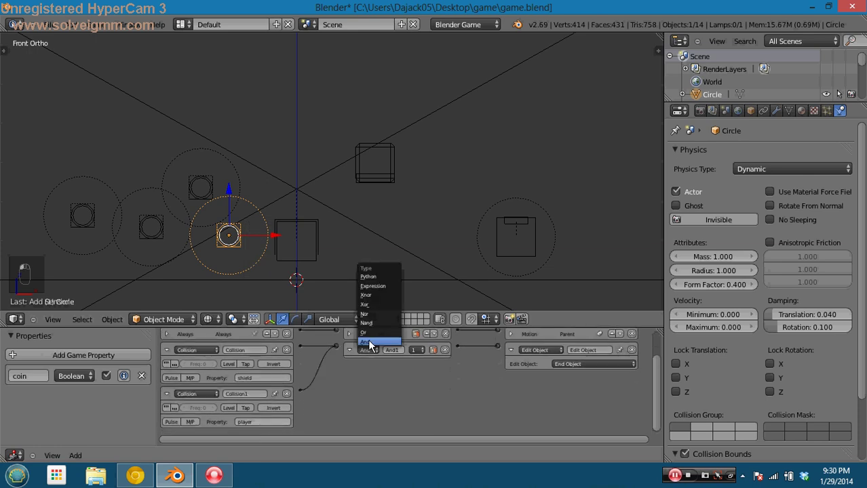
{"action": "left_click", "coordinate": [373, 332]}
Play the game to test collecting the updated coin, and recheck the player property of its second Collision sensor
{"action": "key", "text": "p"}
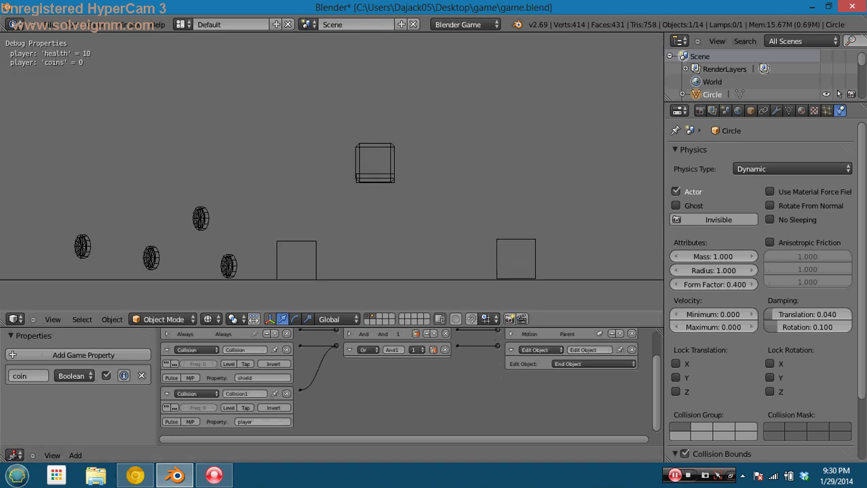
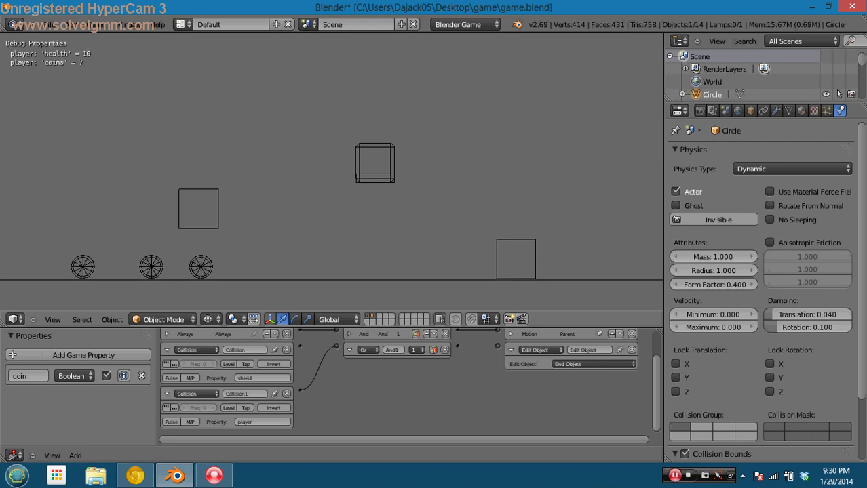
{"action": "key", "text": "Escape"}
{"action": "mouse_move", "coordinate": [330, 391]}
{"action": "middle_mouse_down"}
{"action": "mouse_move", "coordinate": [333, 406]}
{"action": "mouse_move", "coordinate": [339, 394]}
{"action": "middle_mouse_up"}
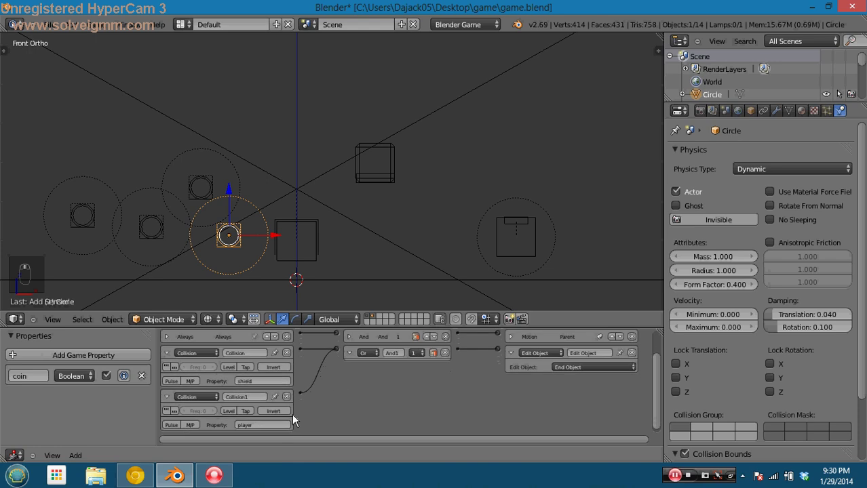
{"action": "left_click", "coordinate": [272, 427]}
{"action": "key", "text": "Return"}
{"action": "right_click", "coordinate": [285, 253]}
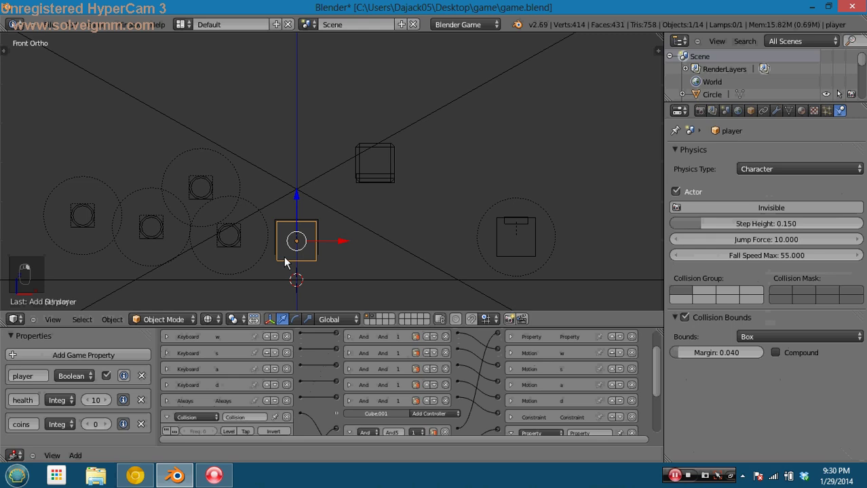
{"action": "key", "text": "ctrl+c"}
{"action": "key", "text": "ctrl+v"}
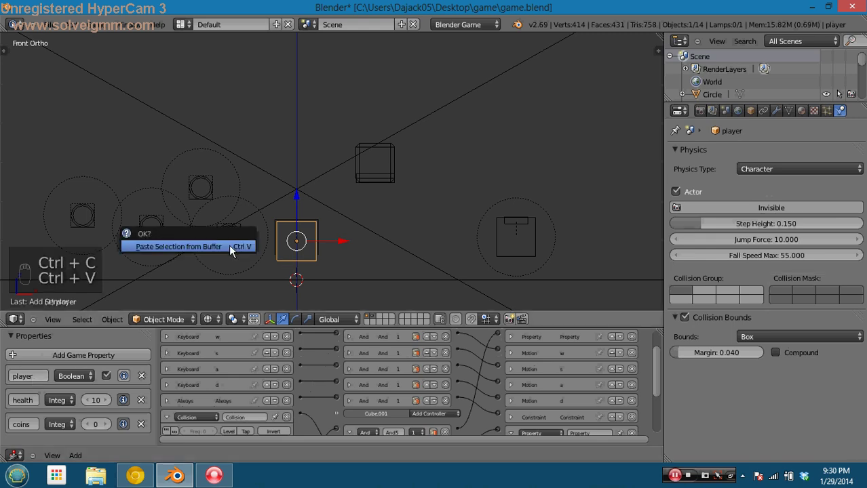
Delete the three outdated coins farther from the player, keeping only the updated one
{"action": "right_click", "coordinate": [197, 190]}
{"action": "right_click", "coordinate": [153, 221], "text": "shift"}
{"action": "right_click", "coordinate": [87, 215], "text": "shift"}
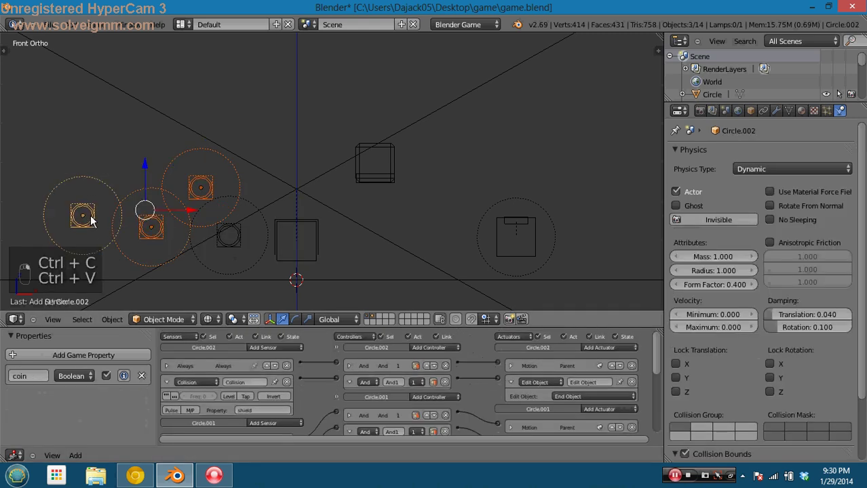
{"action": "key", "text": "Delete"}
Duplicate the updated coin three times, placing the copies at different heights on the side away from the player
{"action": "right_click", "coordinate": [228, 235]}
{"action": "key", "text": "shift+d"}
{"action": "left_click", "coordinate": [184, 259]}
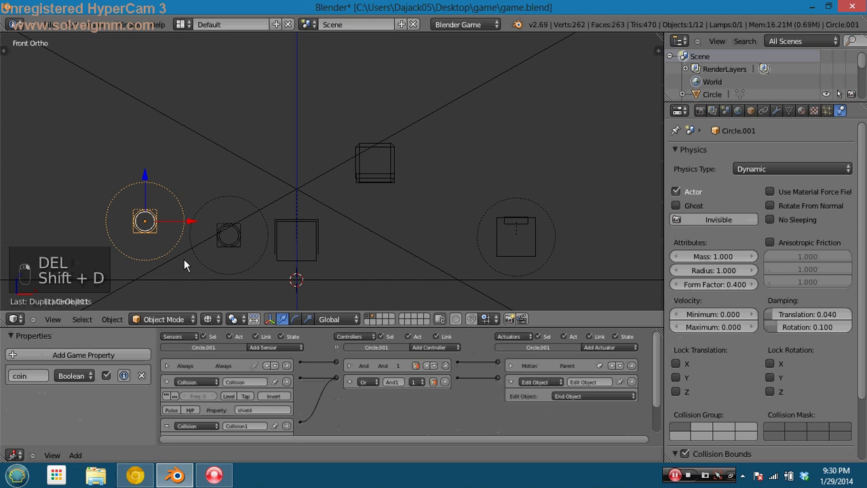
{"action": "key", "text": "shift+d"}
{"action": "left_click", "coordinate": [116, 257]}
{"action": "key", "text": "shift+d"}
{"action": "left_click", "coordinate": [170, 204]}
Play the game, moving and jumping the player through all four coins to test collection and counting
{"action": "key", "text": "p"}
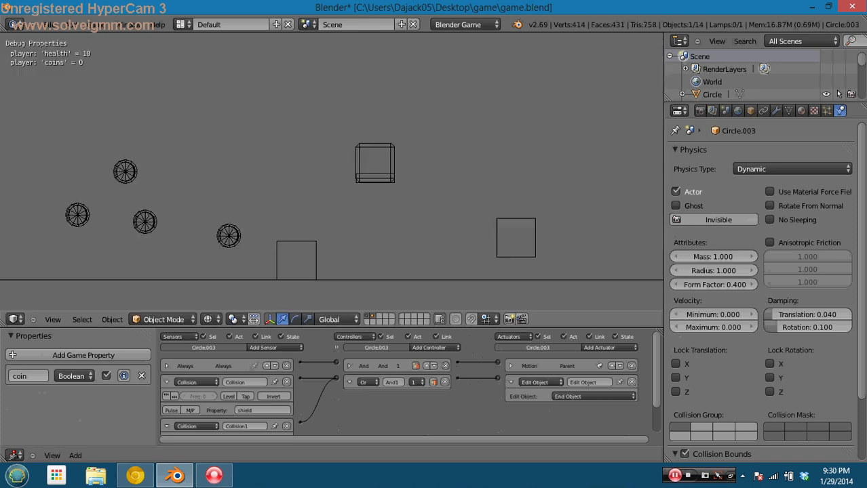
{"action": "key", "text": "Left"}
{"action": "key", "text": "space"}
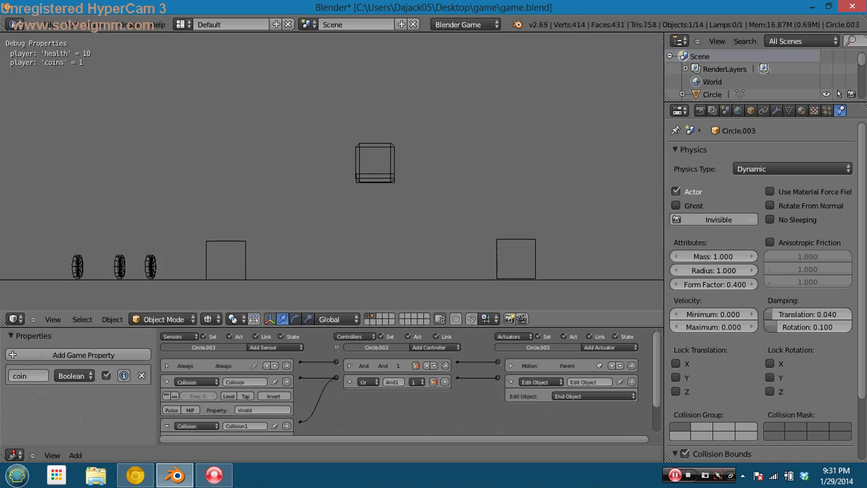
{"action": "key", "text": "space"}
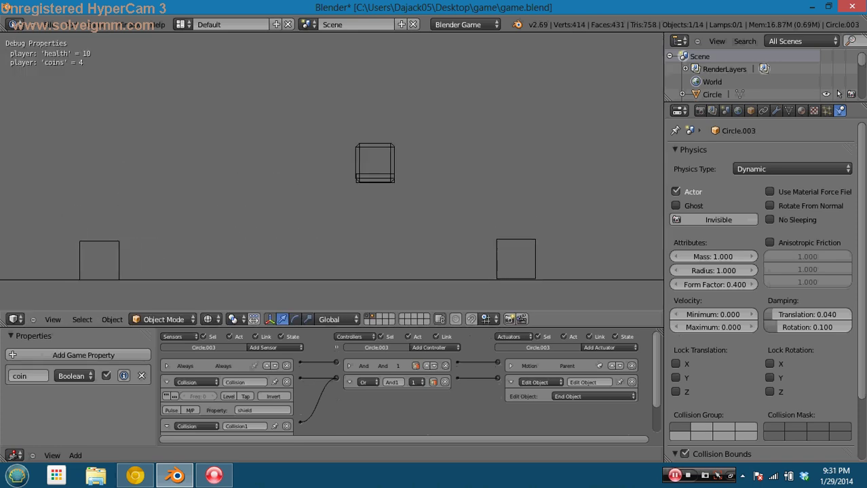
{"action": "key", "text": "Escape"}
Delete the three duplicated coins
{"action": "right_click", "coordinate": [151, 216], "text": "shift"}
{"action": "right_click", "coordinate": [91, 216], "text": "shift"}
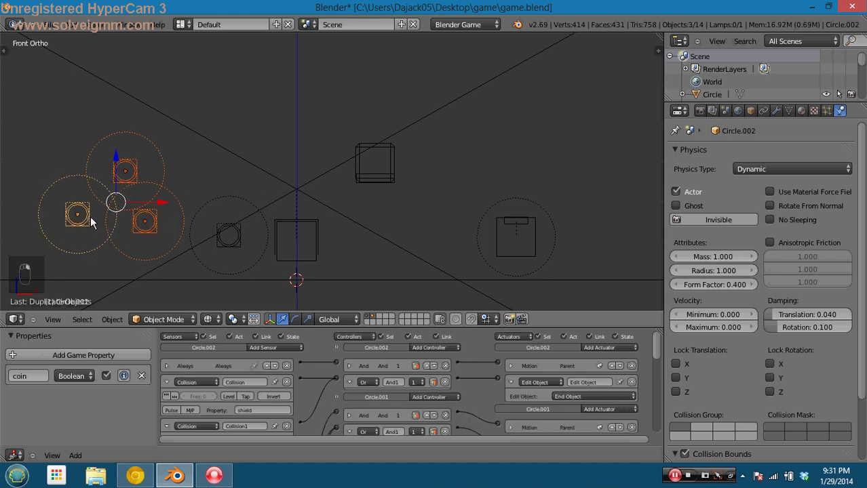
{"action": "key", "text": "Delete"}
Move the remaining coin to layer 2, clear its location to the origin, and return to layer 1
{"action": "right_click", "coordinate": [184, 217]}
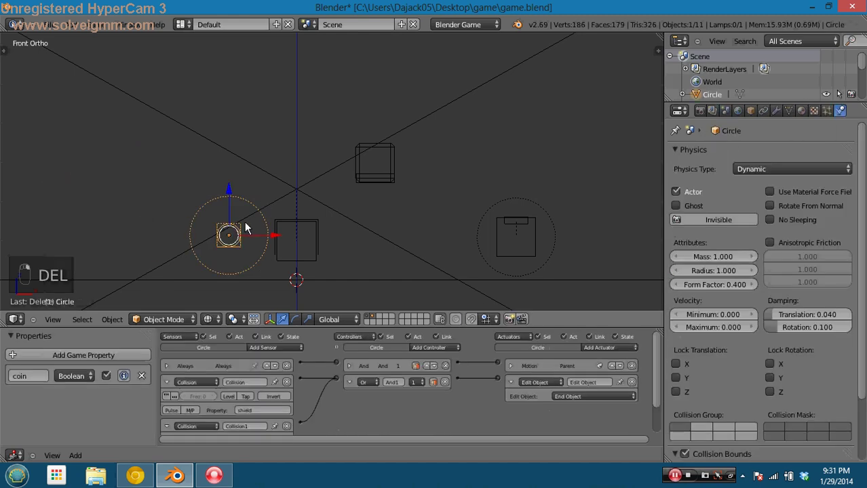
{"action": "key", "text": "m"}
{"action": "key", "text": "2"}
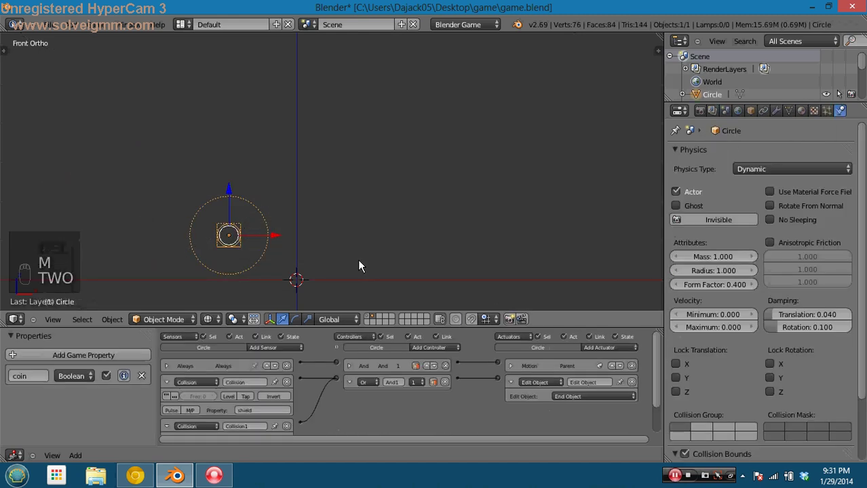
{"action": "key", "text": "alt+g"}
{"action": "key", "text": "1"}
{"action": "key", "text": "grave"}
{"action": "key", "text": "1"}
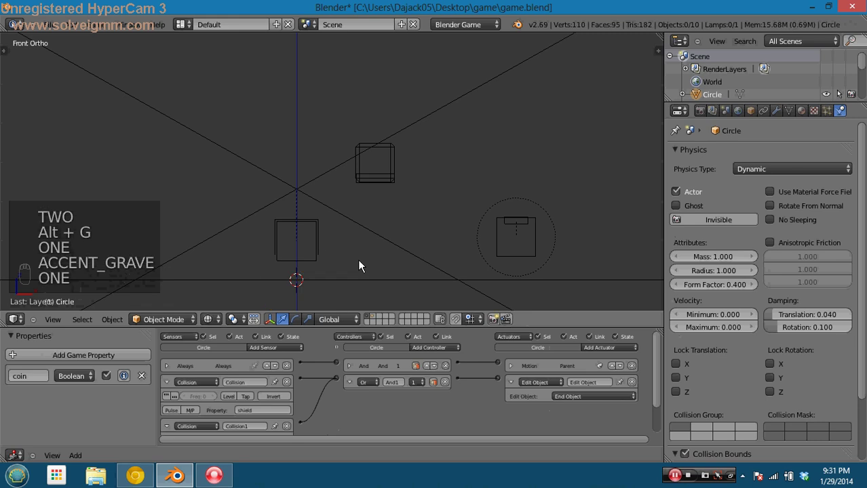
Play the game briefly without coins on the layer, and save over the existing game.blend file
{"action": "key", "text": "p"}
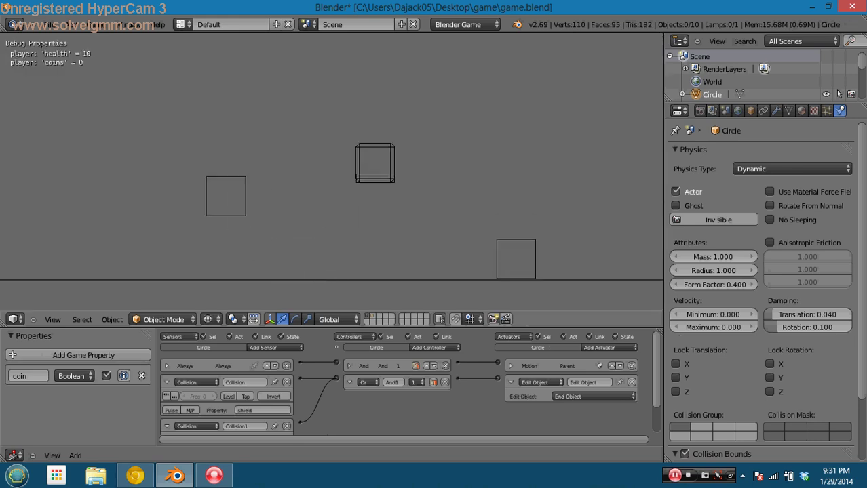
{"action": "key", "text": "Escape"}
{"action": "key", "text": "ctrl+o"}
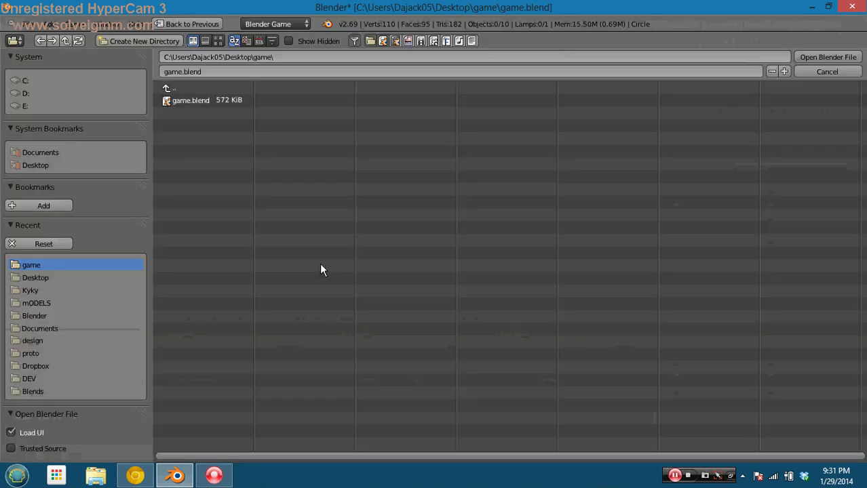
{"action": "key", "text": "F1"}
{"action": "key", "text": "ctrl+s"}
{"action": "left_click", "coordinate": [341, 216]}
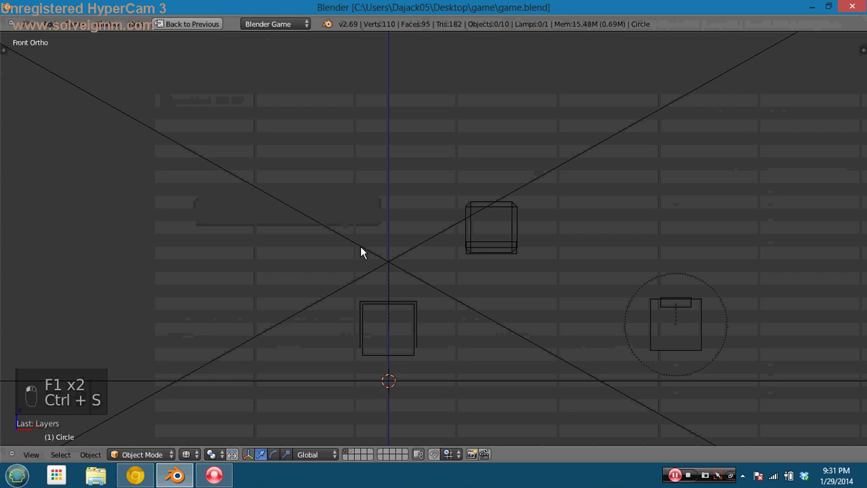
Show layer 2 and examine the stored coin at the origin in front view
{"action": "key", "text": "2"}
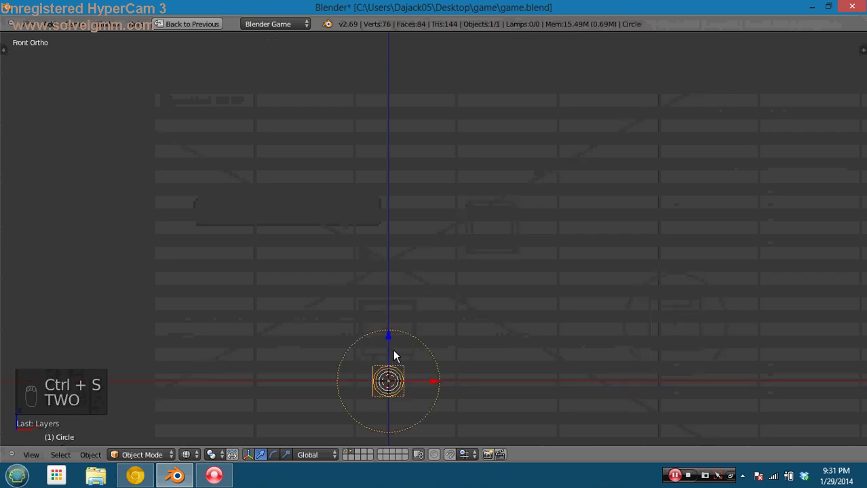
{"action": "key", "text": "z"}
{"action": "key", "text": "z"}
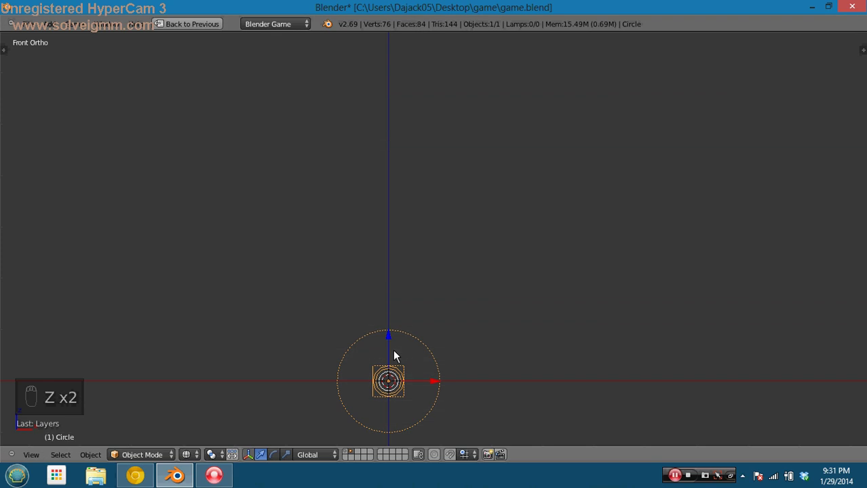
{"action": "key", "text": "KP_1"}
{"action": "key", "text": "Escape"}
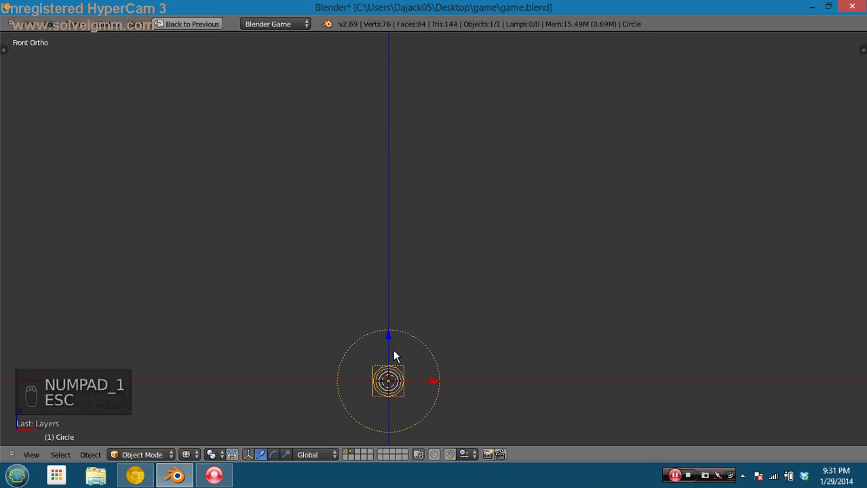
{"action": "scroll", "coordinate": [394, 350], "scroll_direction": "down", "scroll_amount": 1}
{"action": "scroll", "coordinate": [401, 353], "scroll_direction": "up", "scroll_amount": 1}
{"action": "middle_click_drag", "start_coordinate": [421, 350], "coordinate": [396, 328], "text": "shift"}
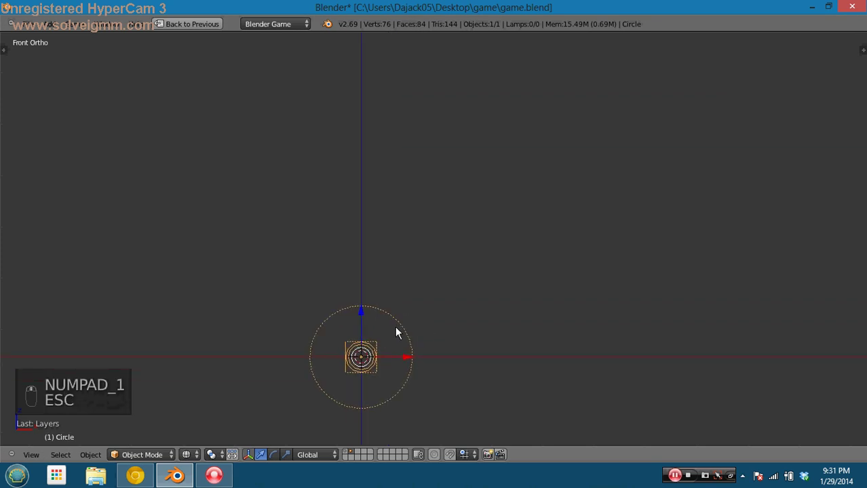
Return to layer 1 in the maximized 3D view and examine the thin block at the base of the floating cube
{"action": "key", "text": "1"}
{"action": "key", "text": "KP_Divide"}
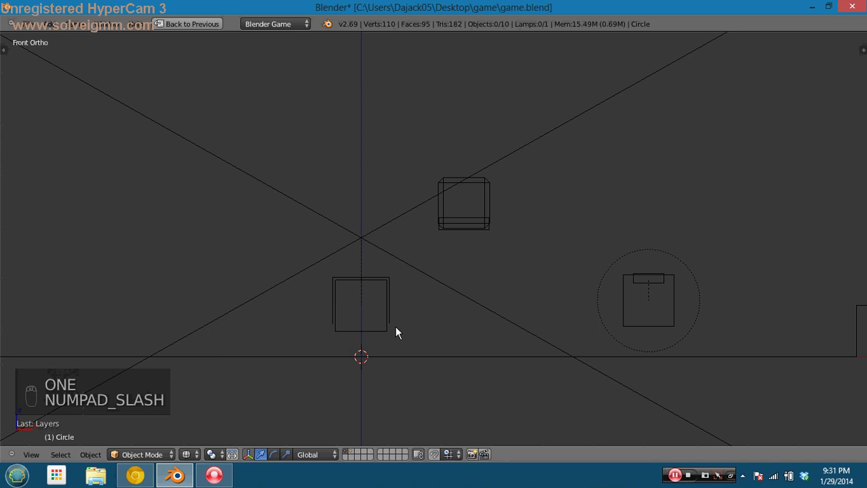
{"action": "key", "text": "KP_Divide"}
{"action": "key", "text": "shift+space"}
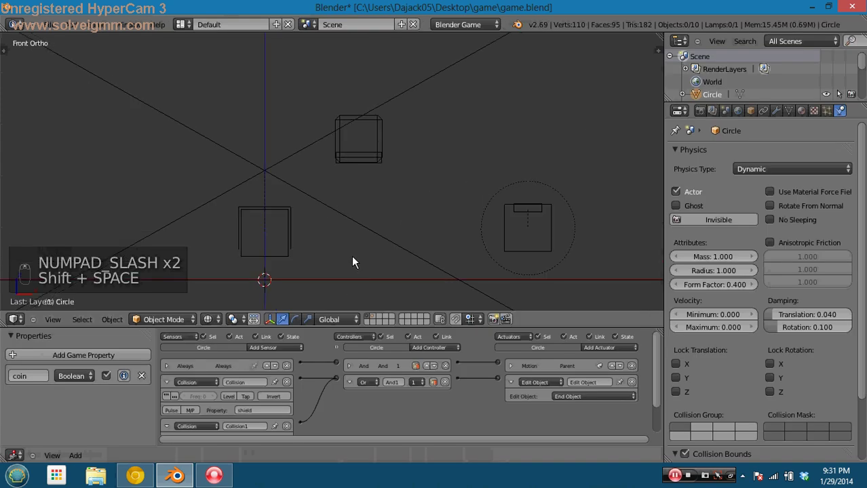
{"action": "key", "text": "shift+space"}
{"action": "middle_click_drag", "start_coordinate": [449, 254], "coordinate": [416, 225], "text": "shift"}
{"action": "scroll", "coordinate": [445, 225], "scroll_direction": "up", "scroll_amount": 1}
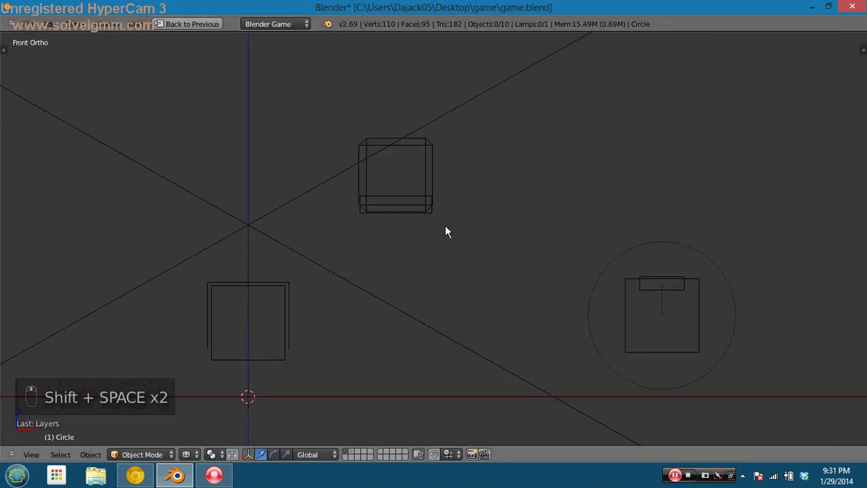
{"action": "right_click", "coordinate": [433, 214]}
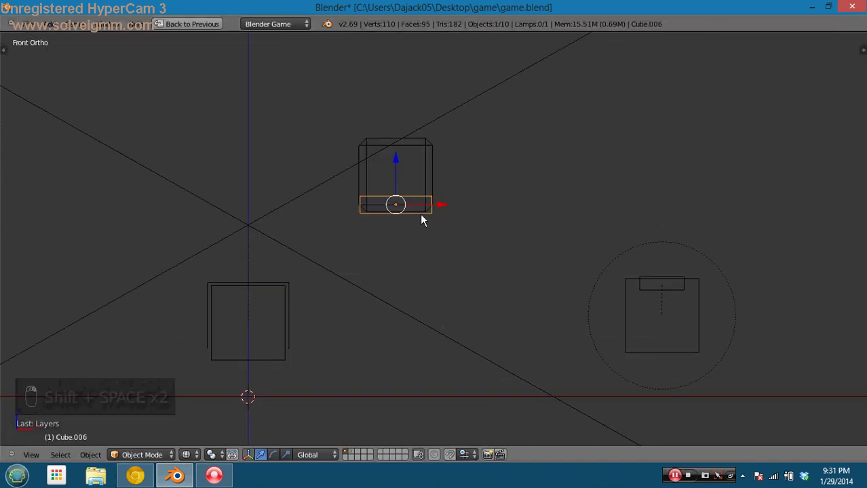
{"action": "middle_click_drag", "start_coordinate": [420, 214], "coordinate": [395, 251], "text": "shift"}
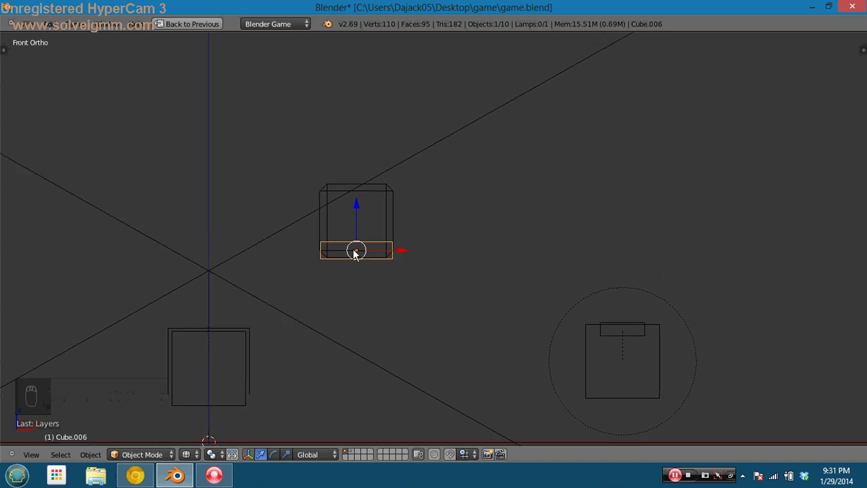
Add a plain-axes empty and place it at the centre of the floating cube
{"action": "key", "text": "shift+a"}
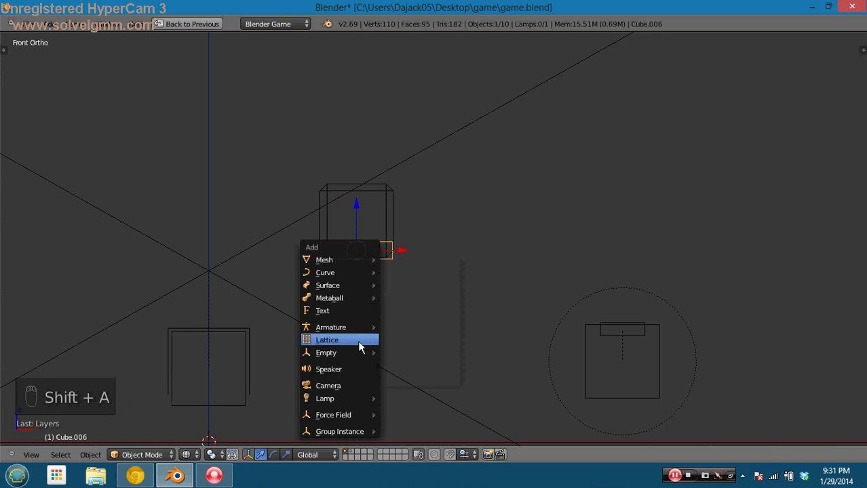
{"action": "mouse_move", "coordinate": [360, 353]}
{"action": "left_click", "coordinate": [431, 255]}
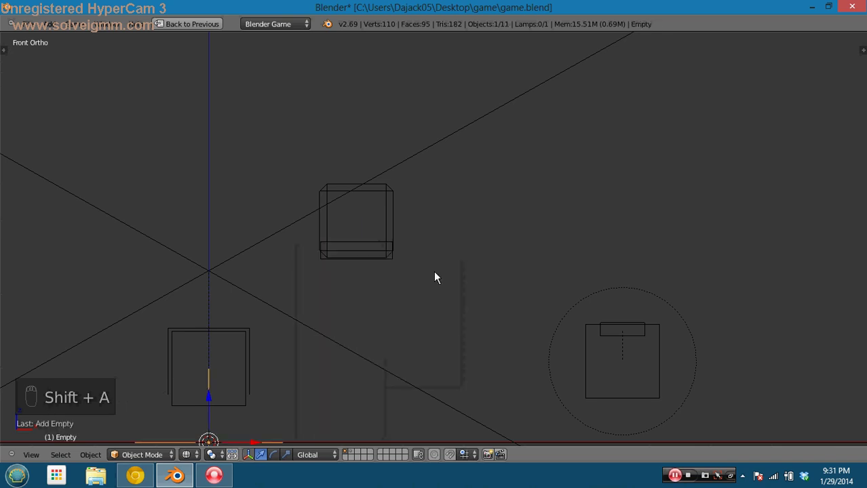
{"action": "key", "text": "g"}
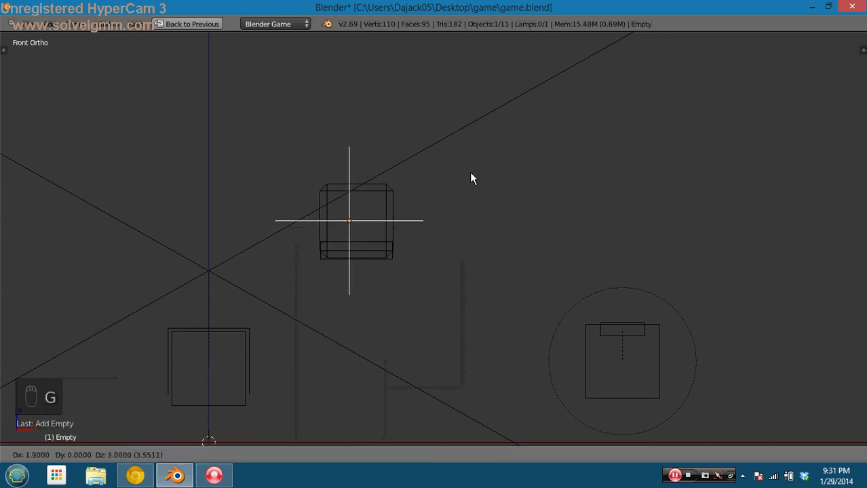
{"action": "left_click", "coordinate": [474, 174]}
Move the empty straight up along the Z axis, above the floating cube
{"action": "key", "text": "g"}
{"action": "key", "text": "z"}
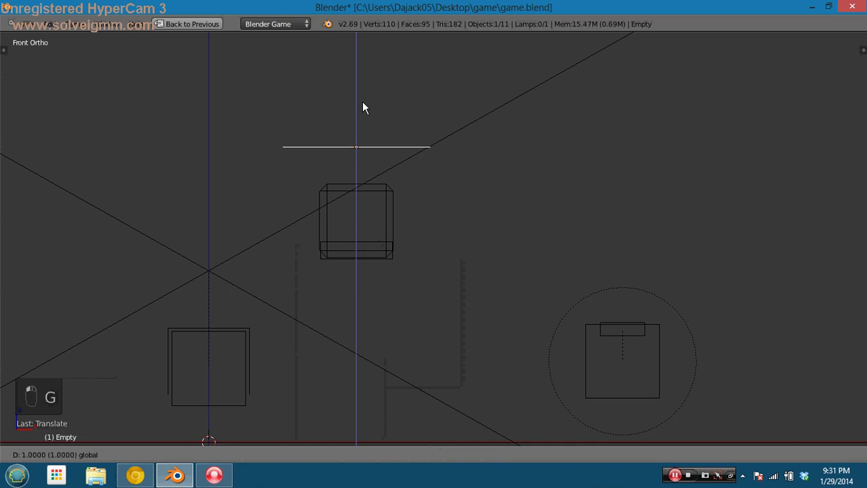
{"action": "left_click", "coordinate": [363, 29]}
Scale the empty by 0.1, apply its object transform and restore the full editor layout
{"action": "type", "text": "s0.1"}
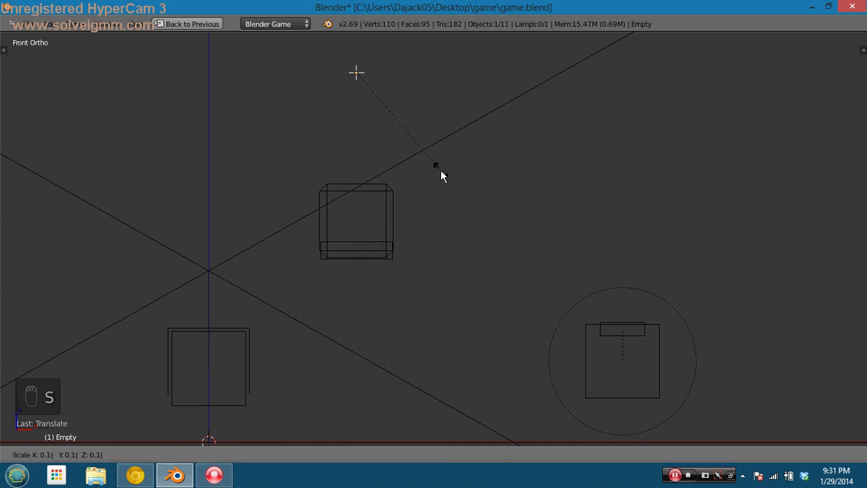
{"action": "left_click", "coordinate": [441, 172]}
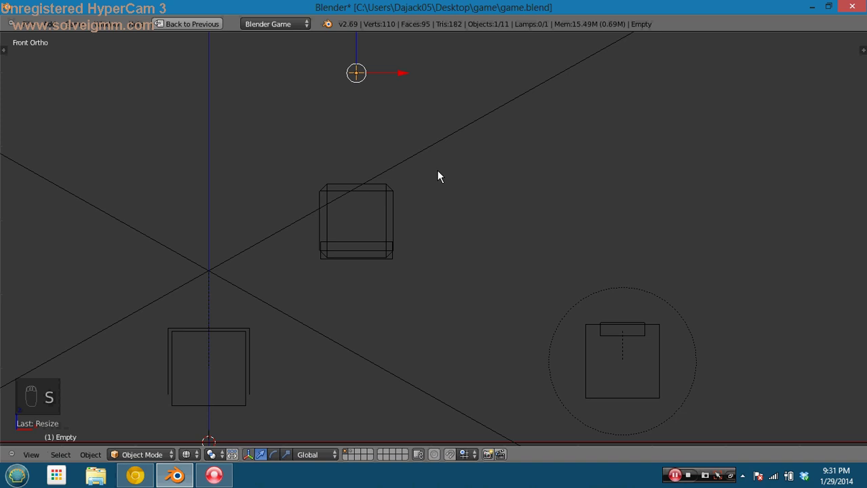
{"action": "key", "text": "s"}
{"action": "left_click", "coordinate": [439, 173]}
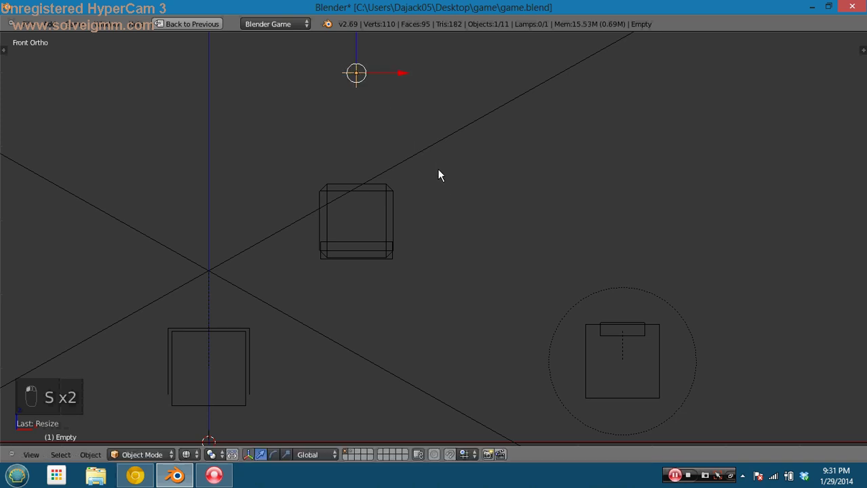
{"action": "key", "text": "ctrl+a"}
{"action": "left_click", "coordinate": [437, 171]}
{"action": "key", "text": "shift+space"}
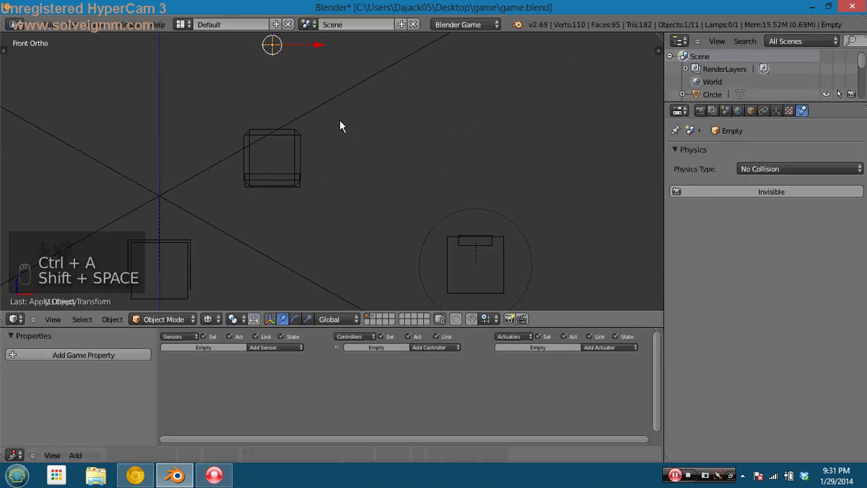
{"action": "scroll", "coordinate": [349, 137], "scroll_direction": "up", "scroll_amount": 2, "text": "shift"}
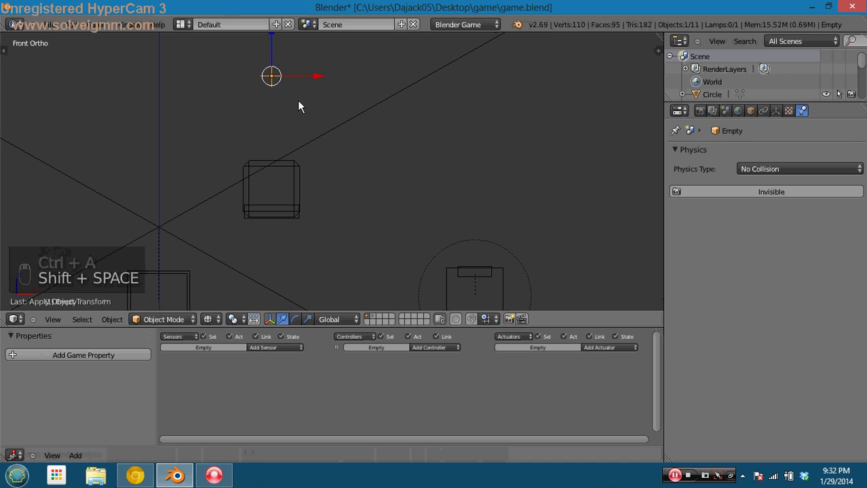
{"action": "key", "text": "g"}
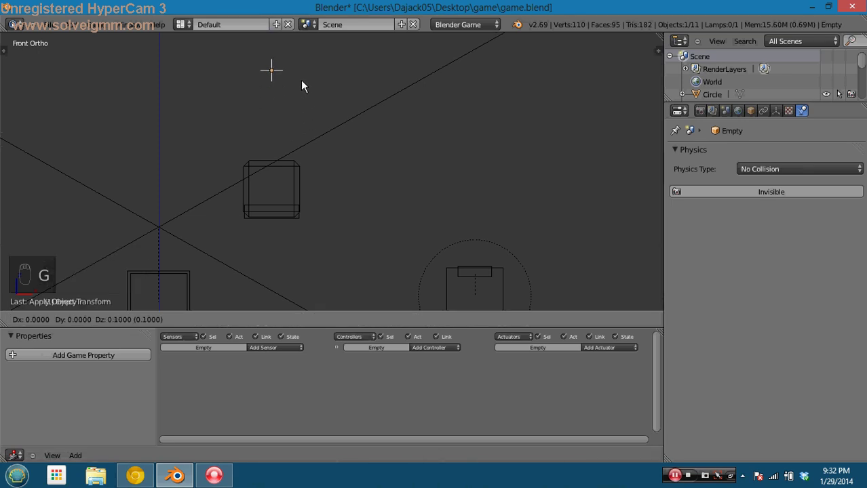
{"action": "left_click", "coordinate": [301, 82]}
{"action": "right_click", "coordinate": [290, 208]}
{"action": "right_click", "coordinate": [299, 164]}
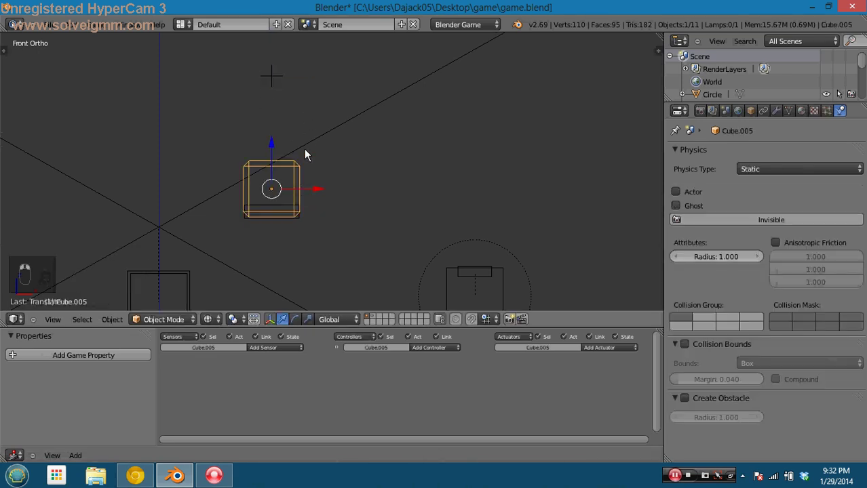
{"action": "key", "text": "g"}
{"action": "key", "text": "Escape"}
{"action": "key", "text": "g"}
{"action": "right_click", "coordinate": [299, 207]}
{"action": "right_click", "coordinate": [299, 216]}
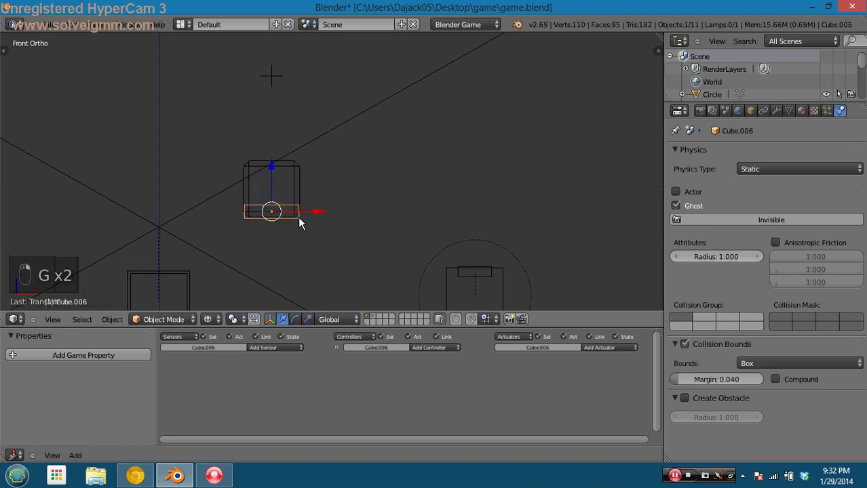
{"action": "right_click", "coordinate": [271, 78], "text": "shift"}
{"action": "key", "text": "g"}
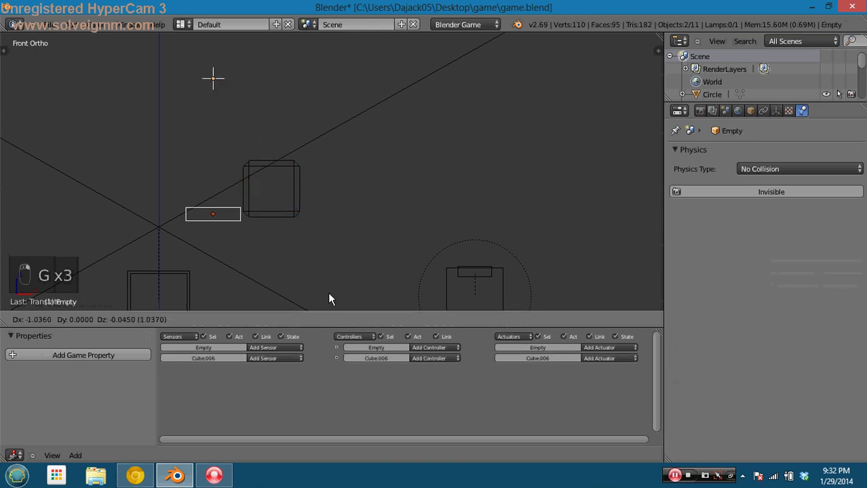
{"action": "key", "text": "Escape"}
{"action": "right_click", "coordinate": [296, 161]}
{"action": "key", "text": "g"}
{"action": "key", "text": "Escape"}
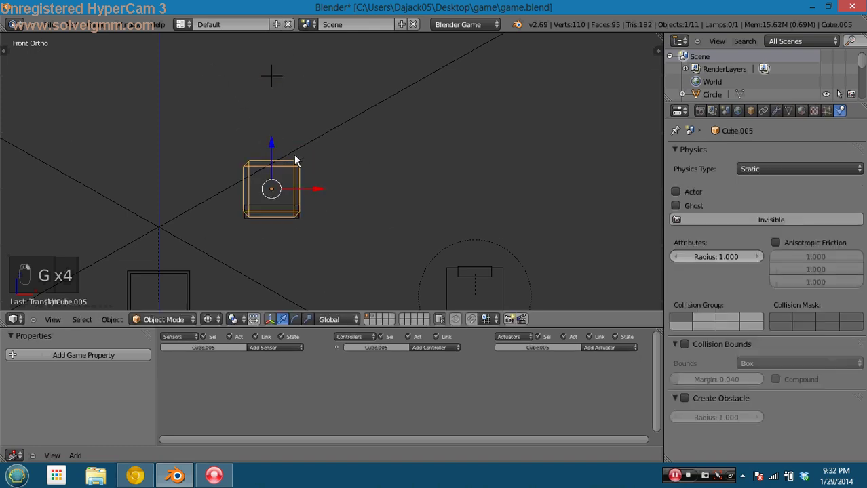
Select the empty together with the cube's thin base block and give the block a Collision sensor for the property shield
{"action": "right_click", "coordinate": [300, 216]}
{"action": "right_click", "coordinate": [273, 77]}
{"action": "right_click", "coordinate": [297, 216], "text": "shift"}
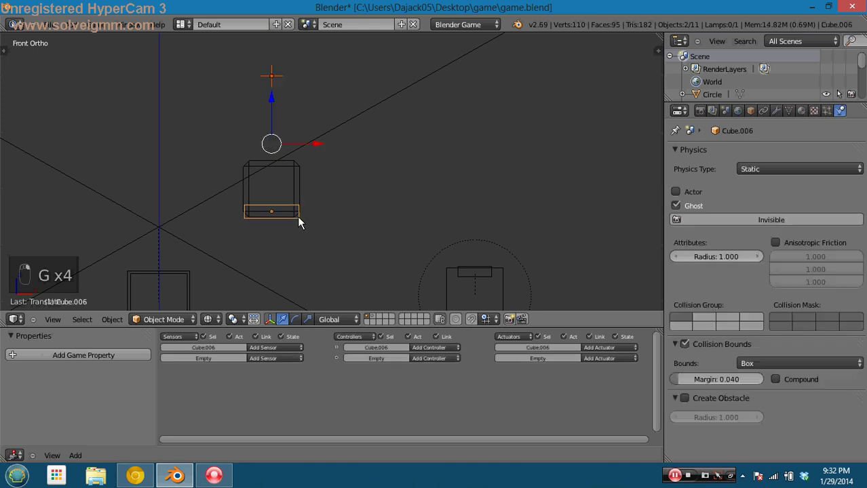
{"action": "left_click", "coordinate": [279, 349]}
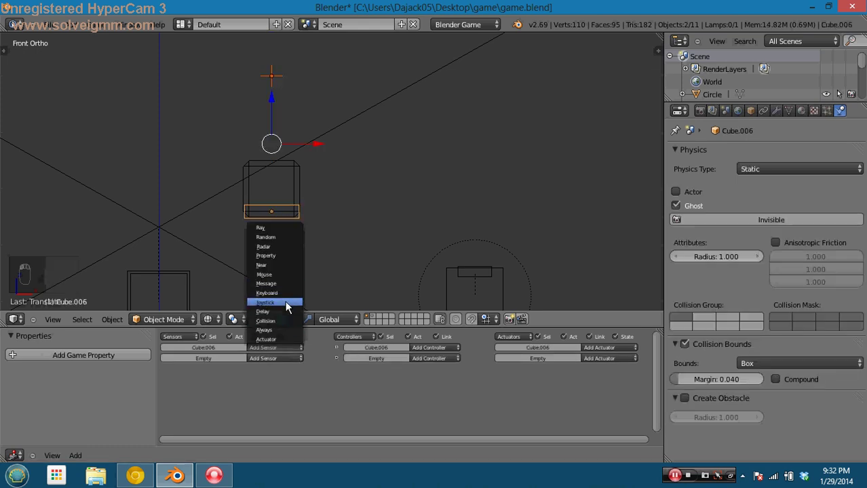
{"action": "left_click", "coordinate": [284, 322]}
{"action": "left_click", "coordinate": [250, 394]}
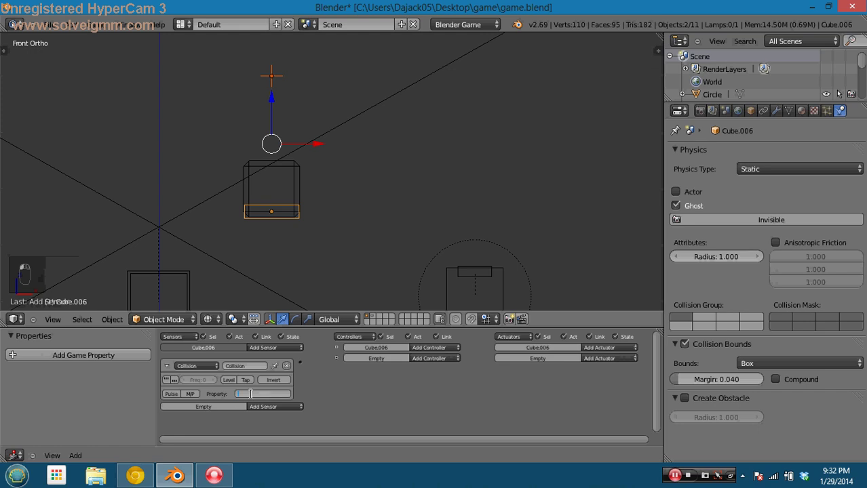
{"action": "type", "text": "shield"}
{"action": "key", "text": "Return"}
Link the block's Collision sensor through an And controller to a Game actuator set to Quit Game
{"action": "left_click", "coordinate": [450, 344]}
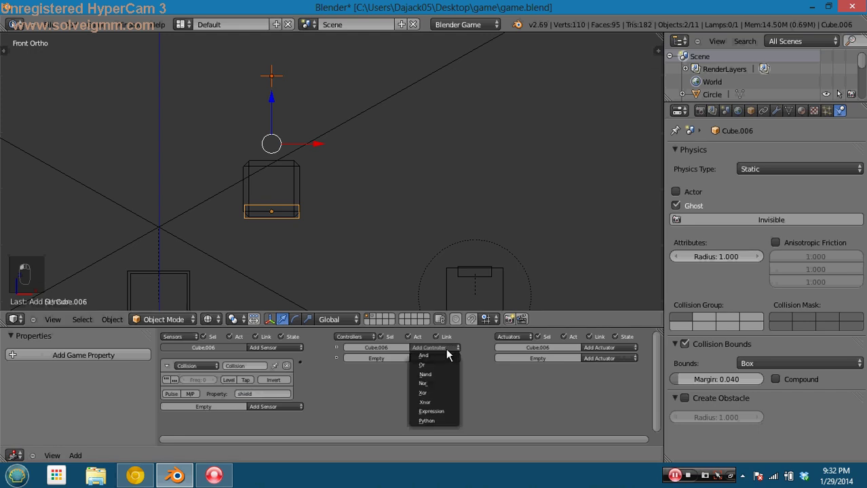
{"action": "left_click", "coordinate": [434, 356]}
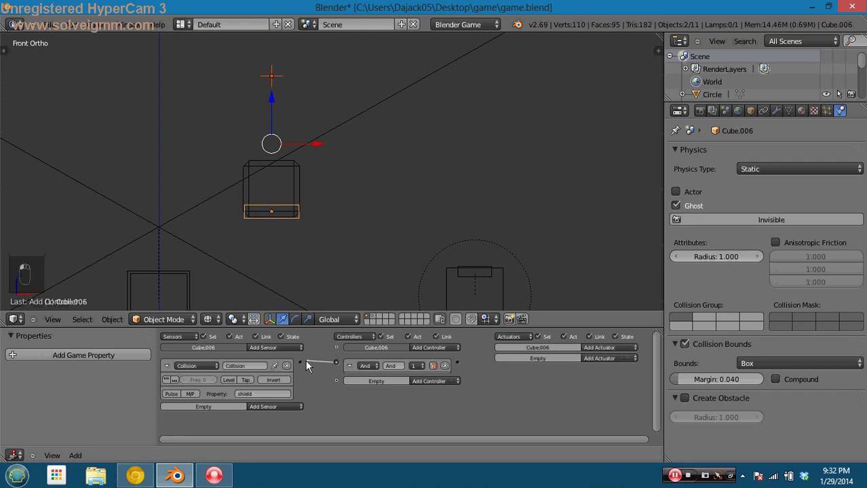
{"action": "left_click_drag", "start_coordinate": [305, 366], "coordinate": [301, 362]}
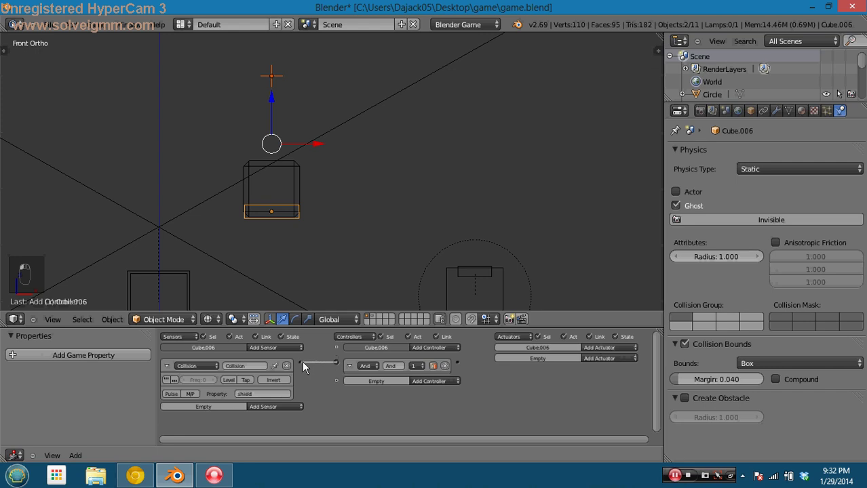
{"action": "left_click", "coordinate": [595, 358]}
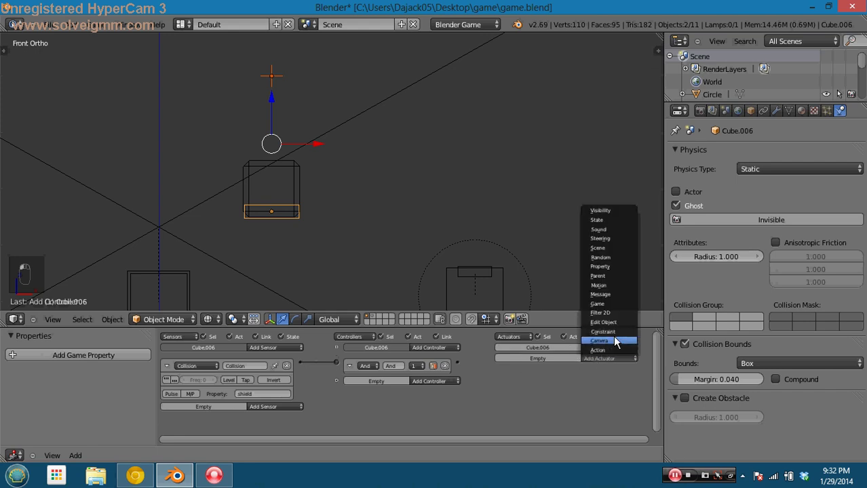
{"action": "left_click", "coordinate": [609, 305]}
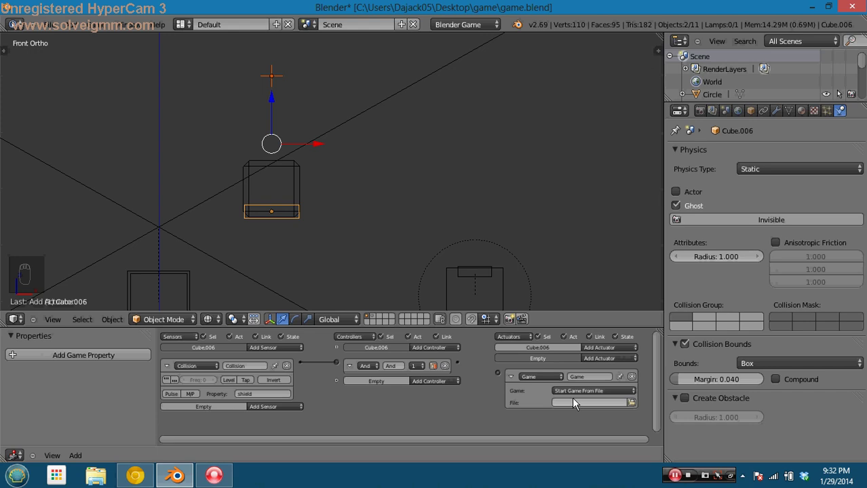
{"action": "left_click", "coordinate": [571, 392]}
{"action": "left_click", "coordinate": [574, 363]}
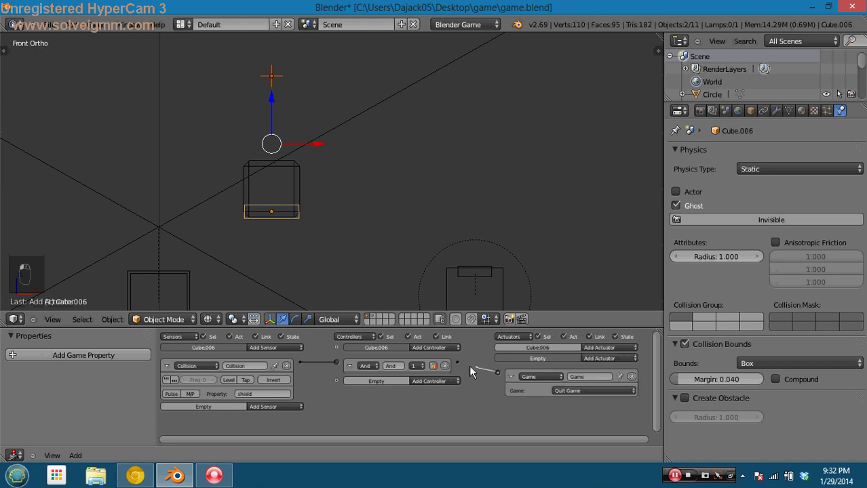
Play the game to test the thin block's collision logic, and save over the existing file
{"action": "key", "text": "p"}
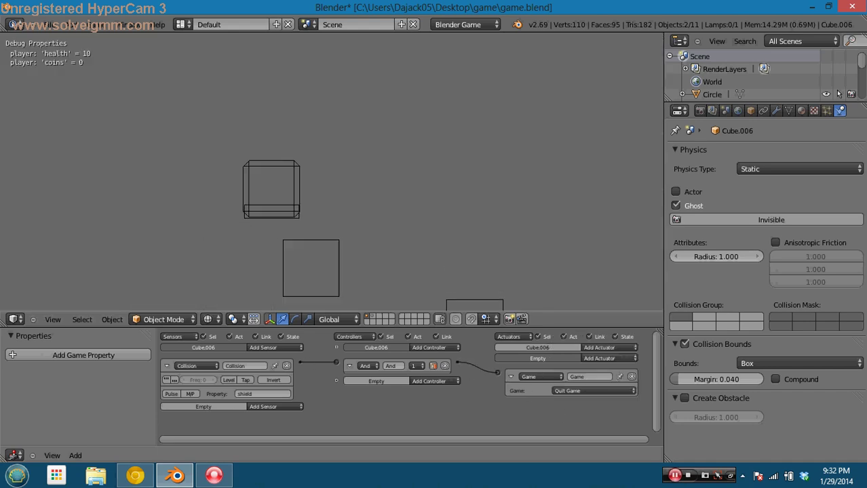
{"action": "key", "text": "Escape"}
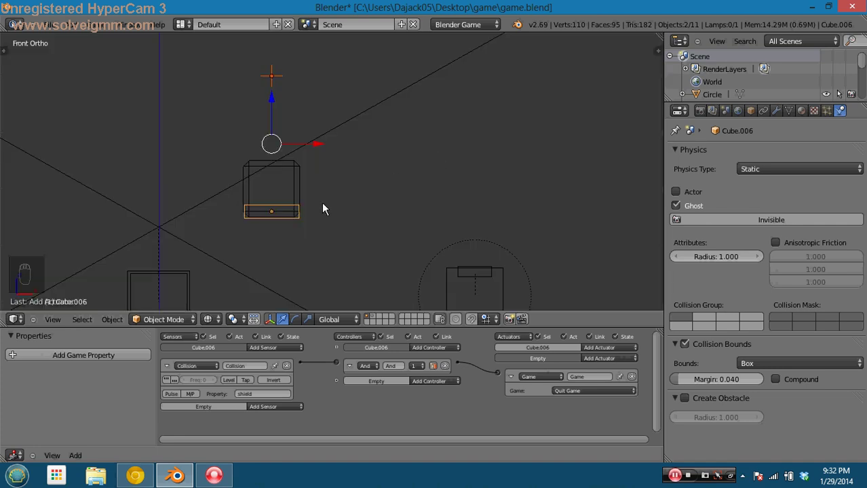
{"action": "key", "text": "ctrl+s"}
{"action": "left_click", "coordinate": [322, 203]}
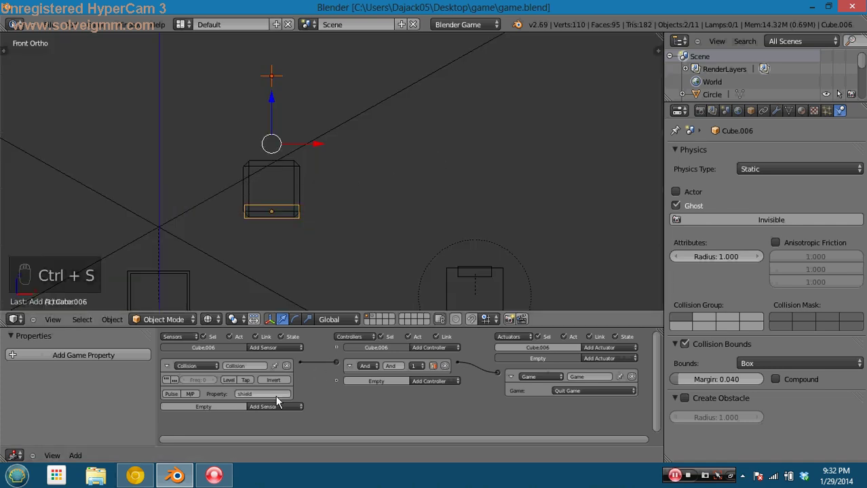
Copy the shield object's property name into the thin block's Collision sensor and save the file
{"action": "right_click", "coordinate": [152, 274]}
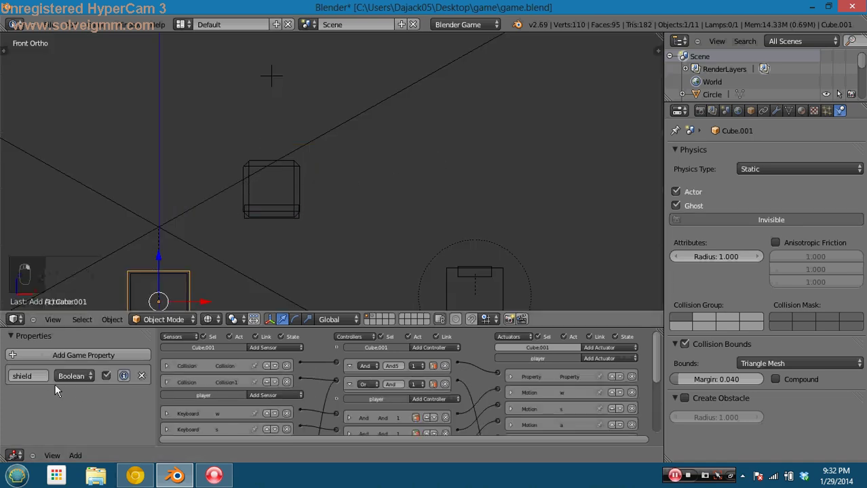
{"action": "key", "text": "ctrl+c"}
{"action": "right_click", "coordinate": [297, 215]}
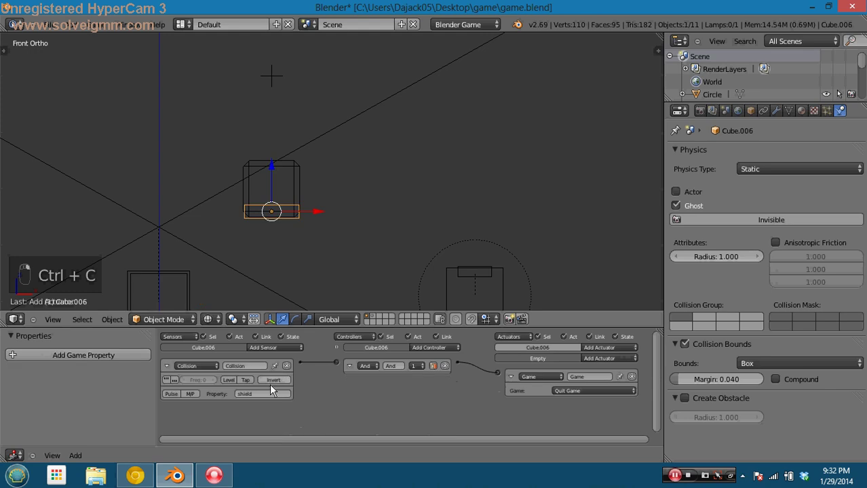
{"action": "key", "text": "ctrl+v"}
{"action": "key", "text": "ctrl+s"}
{"action": "left_click", "coordinate": [326, 246]}
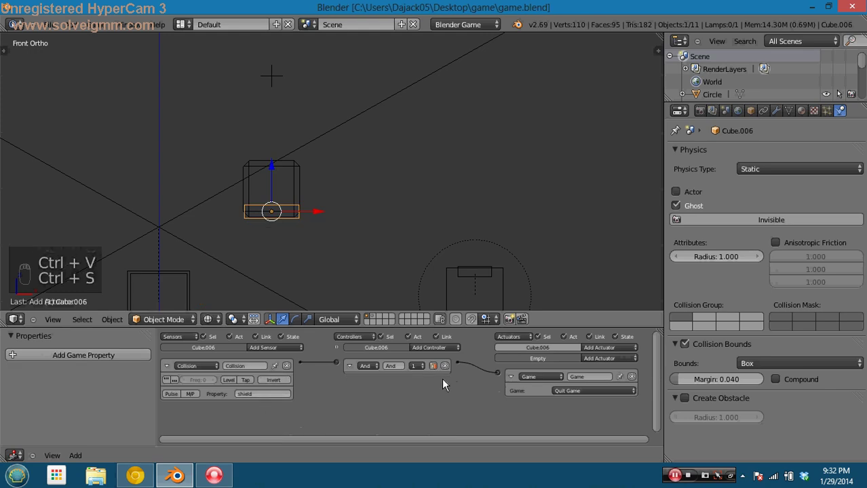
Try enabling Actor in the thin block's physics and play the game to test it
{"action": "scroll", "coordinate": [395, 196], "scroll_direction": "down", "scroll_amount": 2}
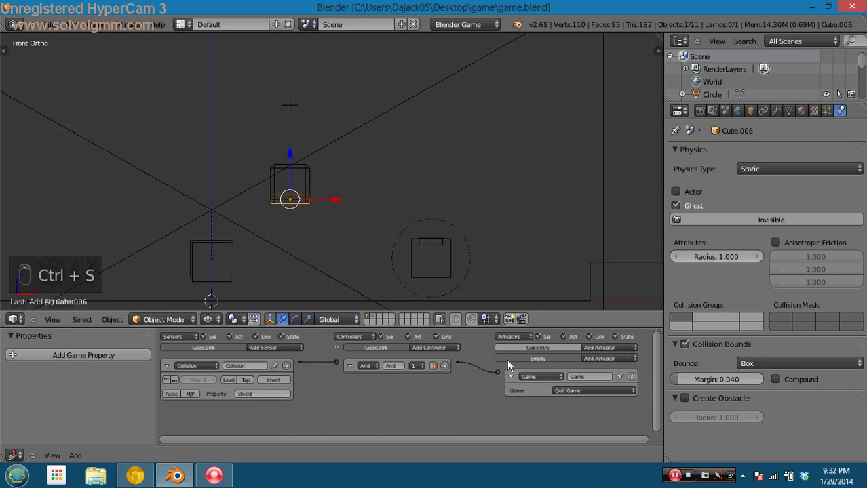
{"action": "left_click", "coordinate": [548, 377]}
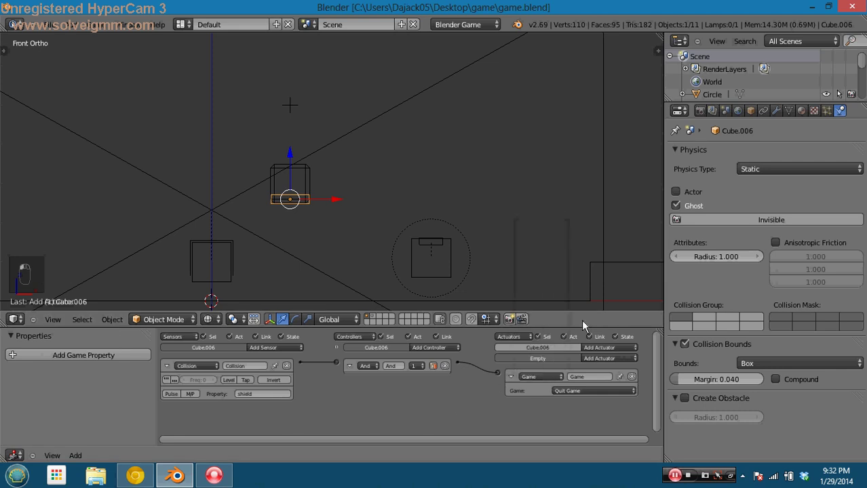
{"action": "right_click", "coordinate": [310, 203]}
{"action": "right_click", "coordinate": [309, 202]}
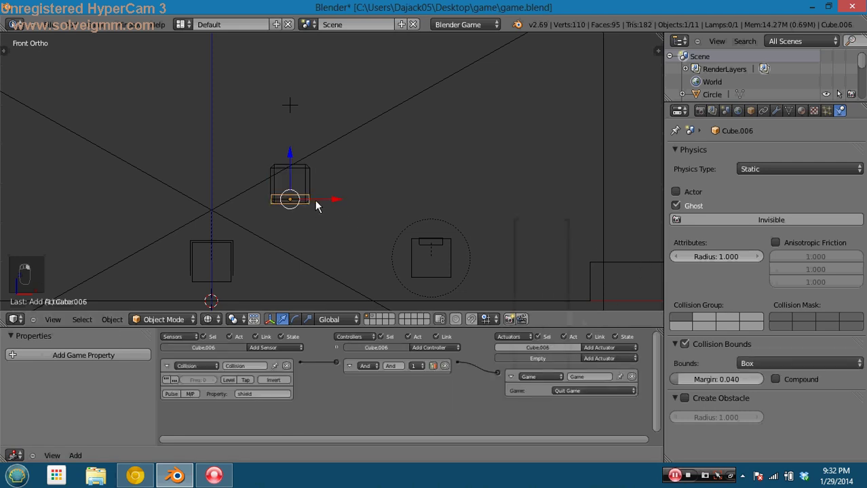
{"action": "left_click", "coordinate": [675, 193]}
{"action": "key", "text": "p"}
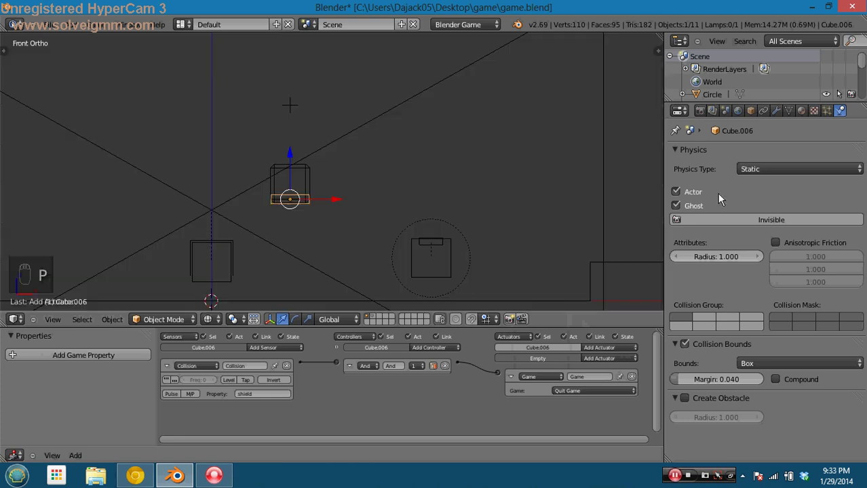
Switch the thin block's sensor type to Always and play the game to test the Quit Game actuator
{"action": "left_click", "coordinate": [201, 366]}
{"action": "left_click", "coordinate": [200, 358]}
{"action": "left_click", "coordinate": [199, 366]}
{"action": "left_click", "coordinate": [197, 347]}
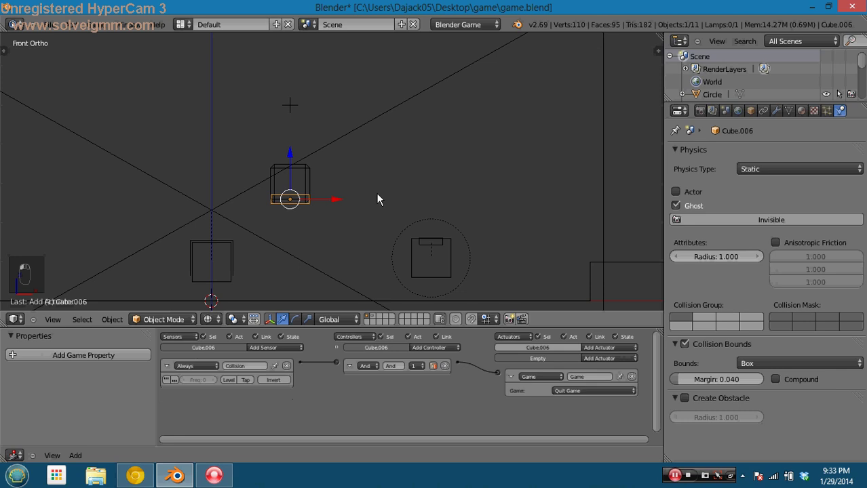
{"action": "key", "text": "p"}
{"action": "key", "text": "Escape"}
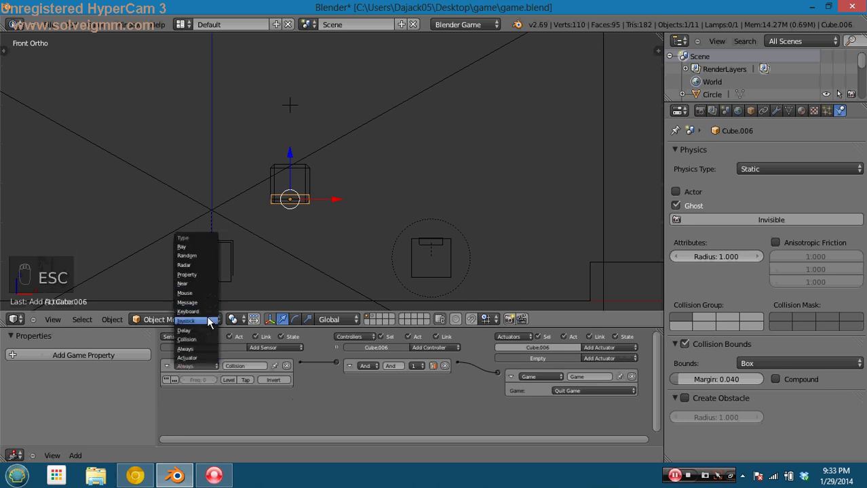
Set the thin block's sensor back to Collision with property shield and play-test by moving the player
{"action": "left_click", "coordinate": [210, 340]}
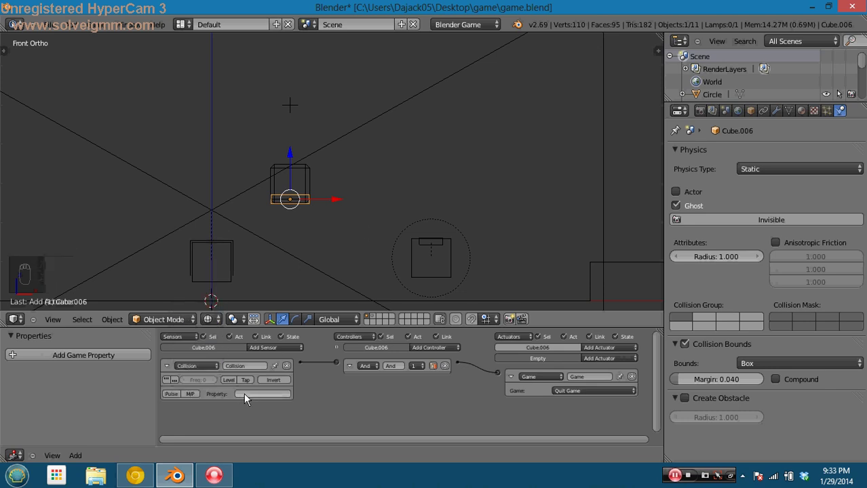
{"action": "key", "text": "ctrl+v"}
{"action": "key", "text": "p"}
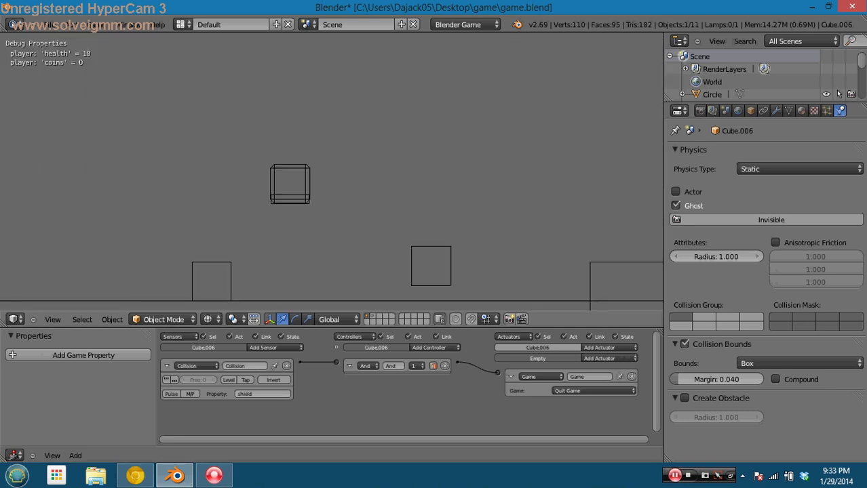
{"action": "key", "text": "Right"}
{"action": "key", "text": "Up"}
{"action": "key", "text": "Escape"}
{"action": "scroll", "coordinate": [320, 259], "scroll_direction": "up", "scroll_amount": 8}
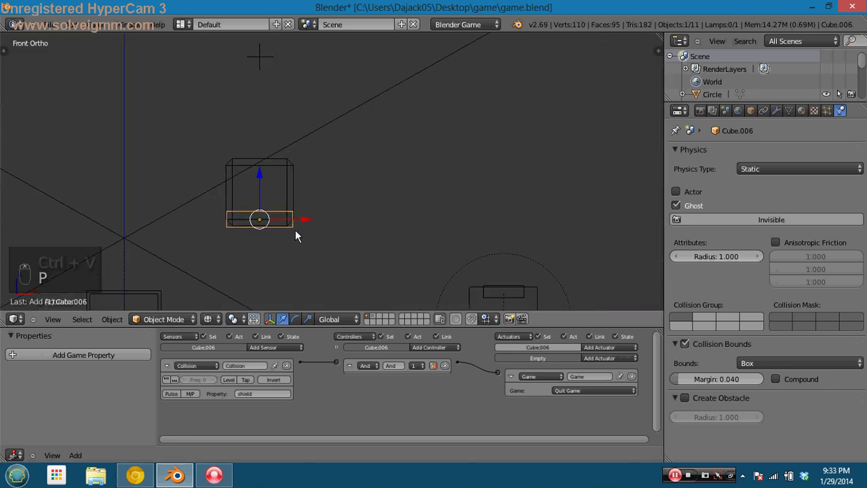
Try lowering the thin block along Z slightly below the floating box's underside and play-test a jump into it
{"action": "middle_click_drag", "start_coordinate": [285, 190], "coordinate": [392, 174], "text": "shift"}
{"action": "scroll", "coordinate": [327, 190], "scroll_direction": "up", "scroll_amount": 2}
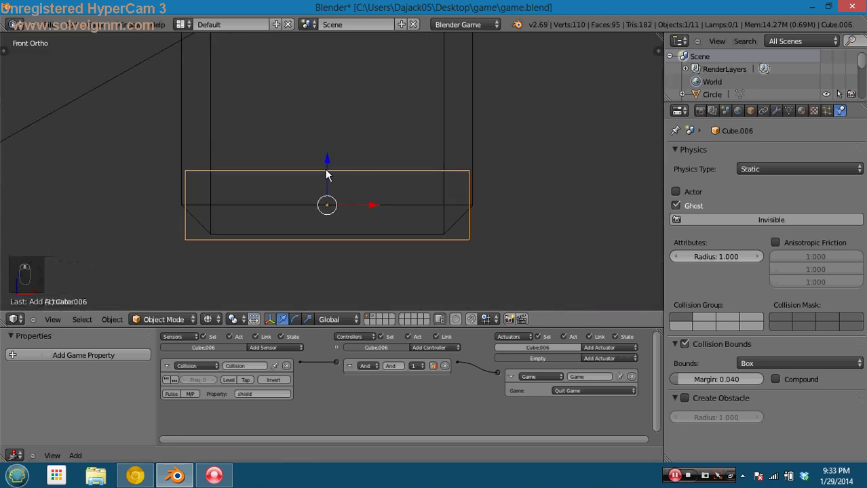
{"action": "key", "text": "g"}
{"action": "key", "text": "z"}
{"action": "left_click", "coordinate": [325, 192]}
{"action": "scroll", "coordinate": [374, 203], "scroll_direction": "down", "scroll_amount": 5}
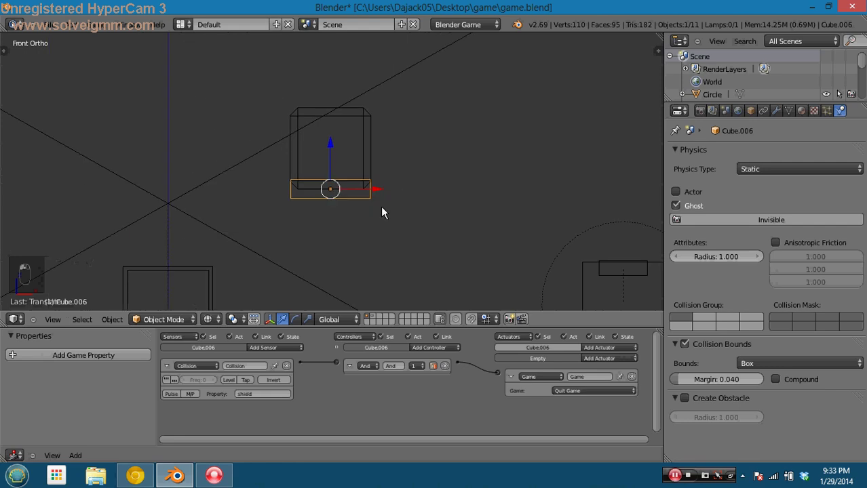
{"action": "key", "text": "p"}
{"action": "key", "text": "Right"}
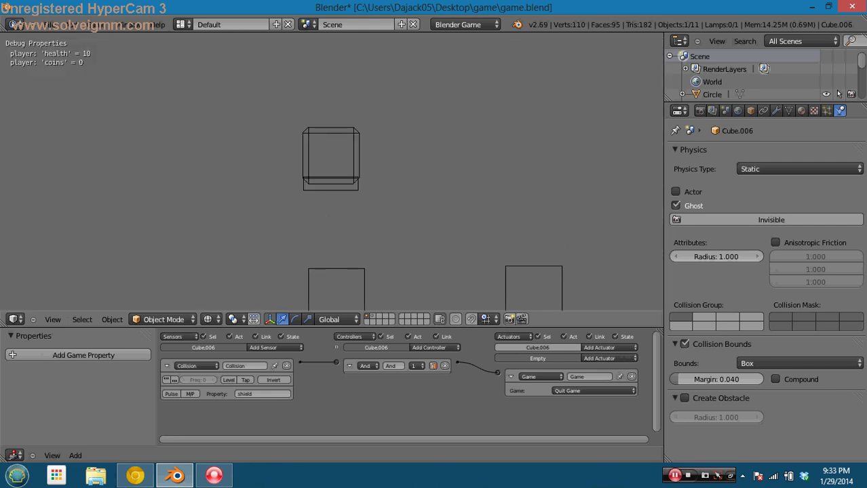
{"action": "key", "text": "space"}
{"action": "key", "text": "Escape"}
Raise the thin block along Z back into the floating box's base and save the file
{"action": "scroll", "coordinate": [382, 217], "scroll_direction": "up", "scroll_amount": 6}
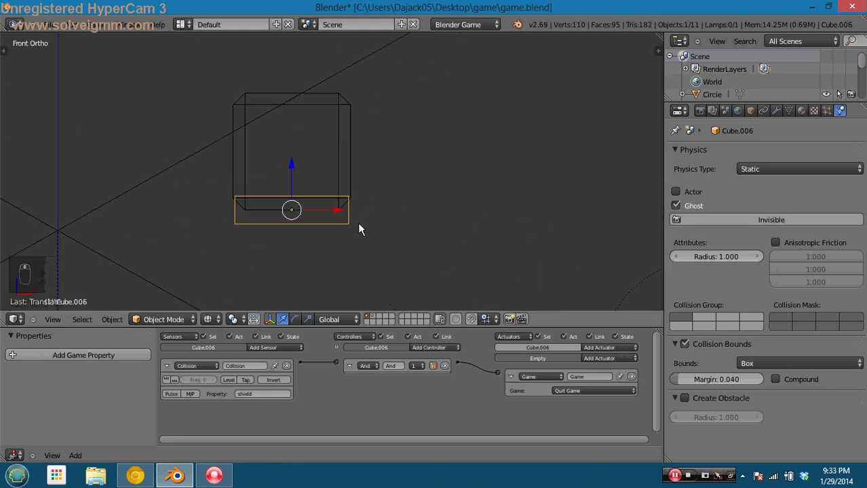
{"action": "key", "text": "g"}
{"action": "key", "text": "z"}
{"action": "left_click", "coordinate": [268, 192]}
{"action": "scroll", "coordinate": [318, 197], "scroll_direction": "down", "scroll_amount": 3}
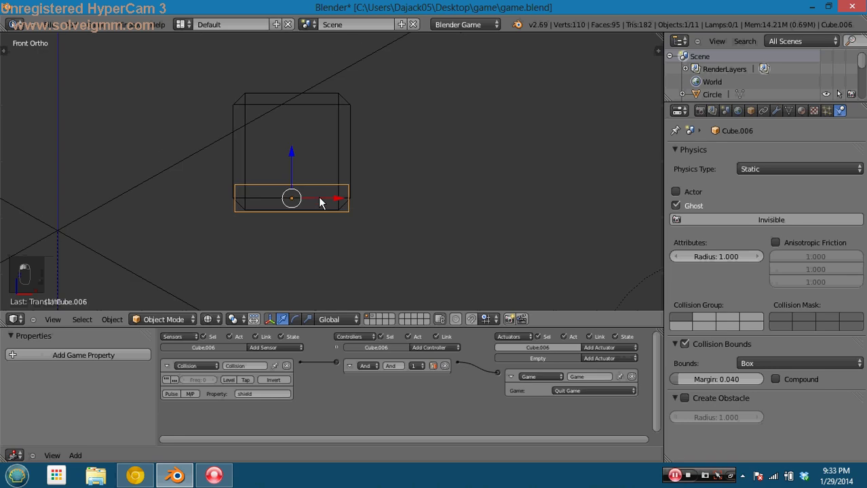
{"action": "key", "text": "ctrl+s"}
{"action": "scroll", "coordinate": [387, 223], "scroll_direction": "down", "scroll_amount": 3}
{"action": "scroll", "coordinate": [387, 230], "scroll_direction": "down", "scroll_amount": 2}
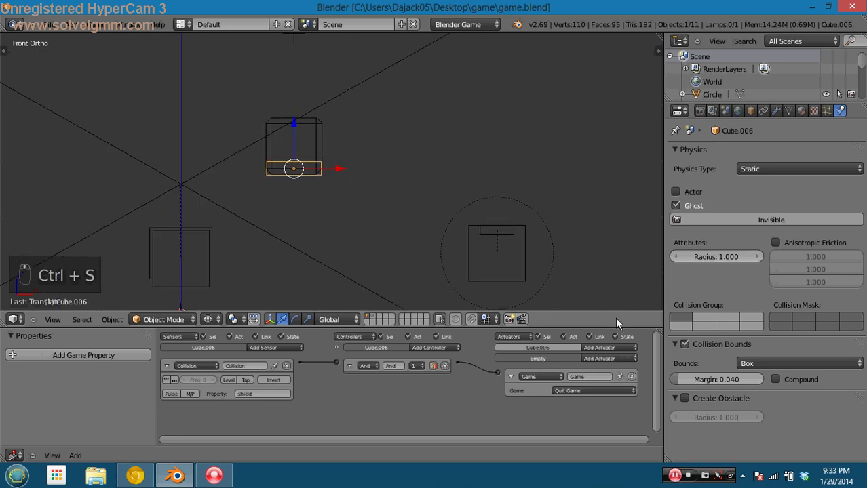
Try playing the game with the thin block's Collision Bounds disabled, and re-enable them
{"action": "left_click", "coordinate": [694, 340]}
{"action": "key", "text": "p"}
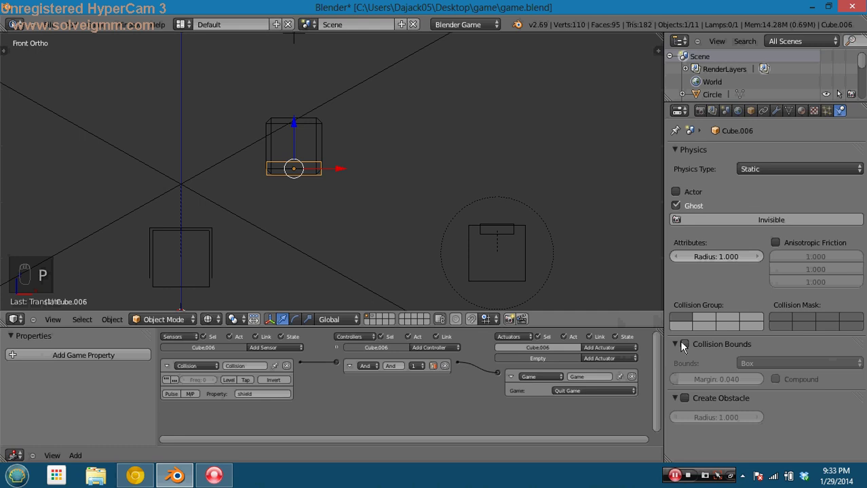
{"action": "left_click", "coordinate": [684, 345]}
Try moving the thin block well below the floating box and play-test it from the front and side views
{"action": "key", "text": "g"}
{"action": "left_click", "coordinate": [401, 247]}
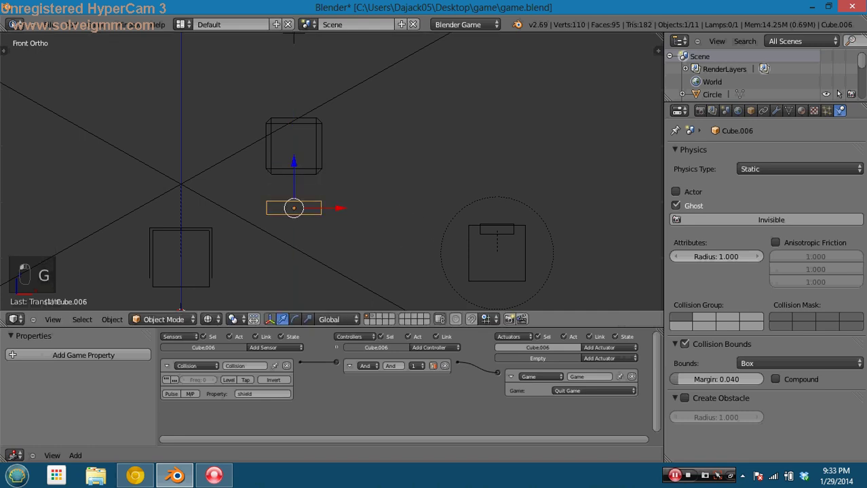
{"action": "key", "text": "p"}
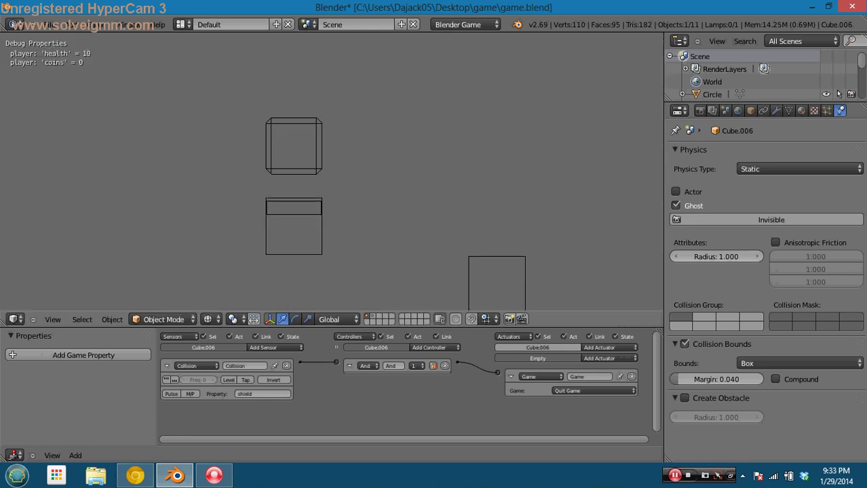
{"action": "key", "text": "KP_3"}
{"action": "key", "text": "p"}
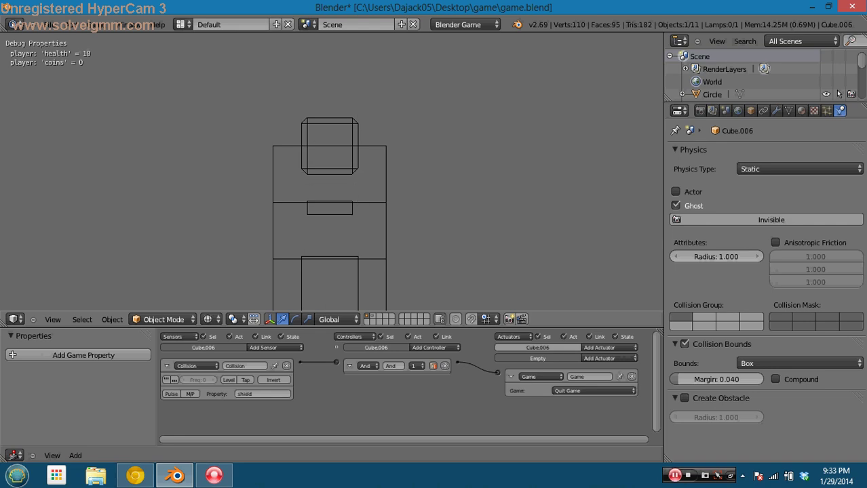
{"action": "key", "text": "KP_1"}
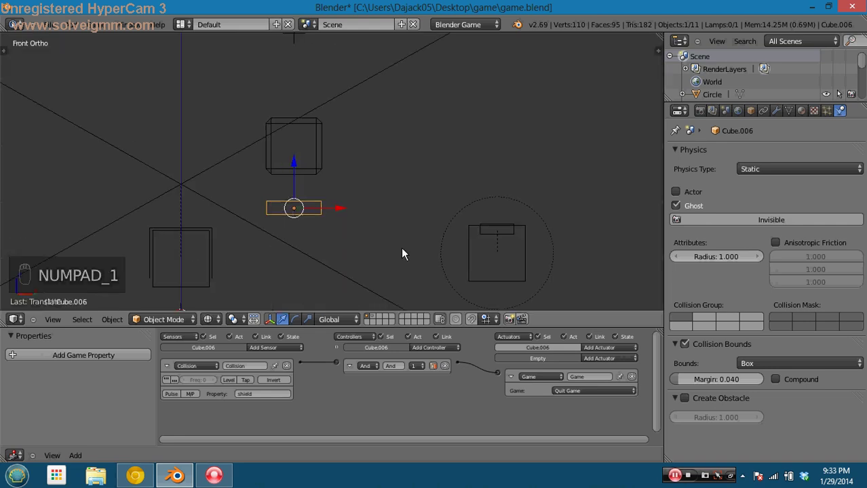
Change the thin block's physics type to Sensor and play-test the collision with the player
{"action": "left_click", "coordinate": [762, 170]}
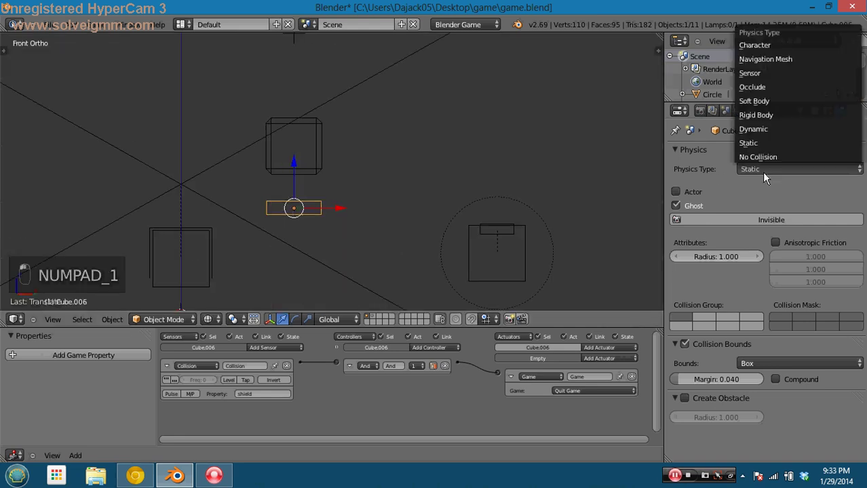
{"action": "left_click", "coordinate": [770, 74]}
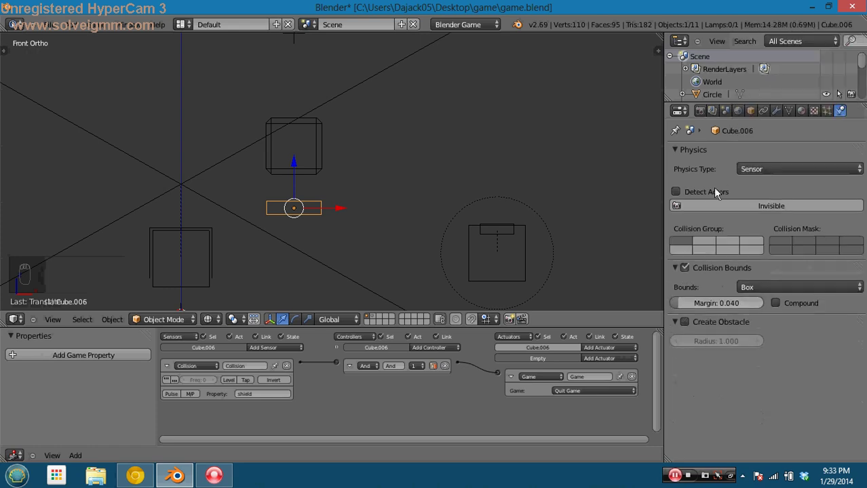
{"action": "key", "text": "p"}
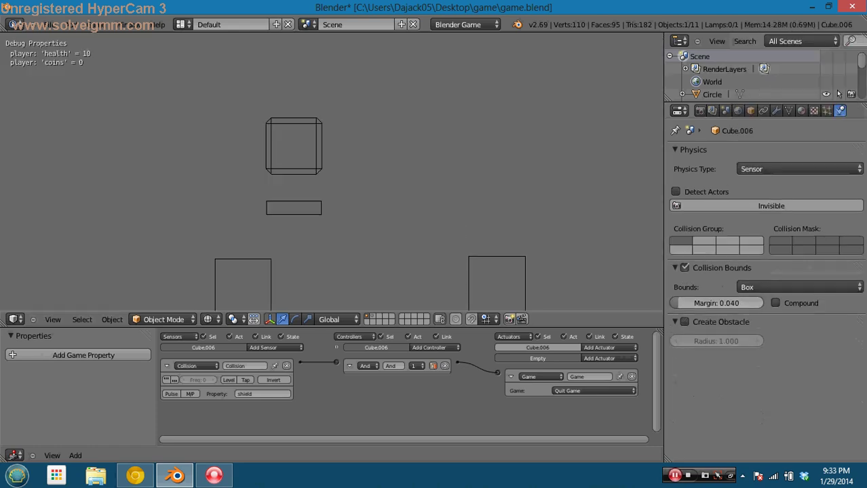
{"action": "key", "text": "Escape"}
{"action": "key", "text": "Escape"}
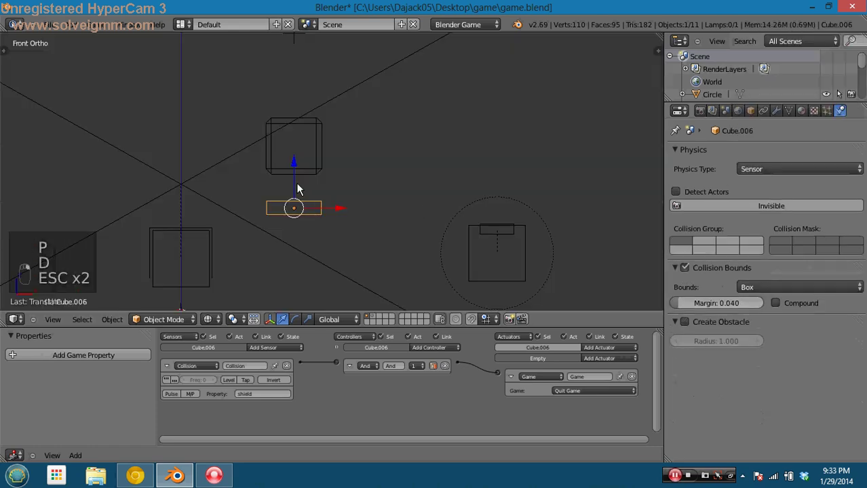
Move the thin block back up to the floating box's base, play-test it and save the file
{"action": "left_click_drag", "start_coordinate": [298, 190], "coordinate": [292, 144]}
{"action": "scroll", "coordinate": [292, 160], "scroll_direction": "up", "scroll_amount": 6}
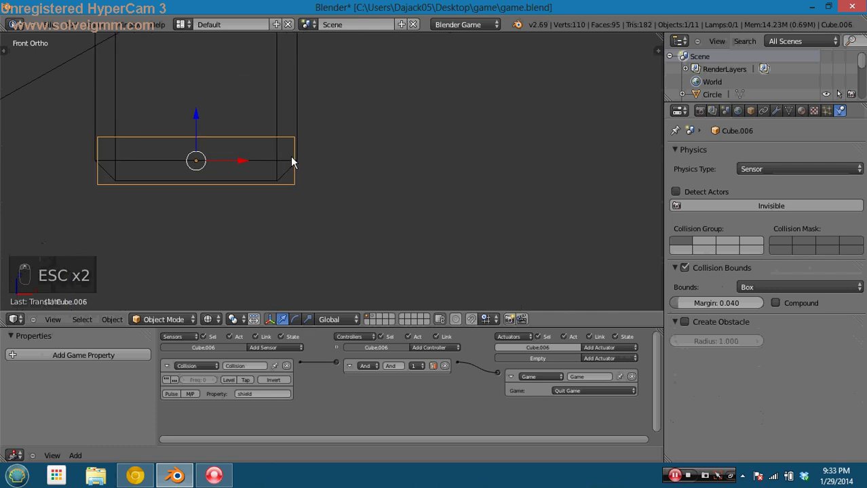
{"action": "scroll", "coordinate": [291, 162], "scroll_direction": "down", "scroll_amount": 6}
{"action": "key", "text": "p"}
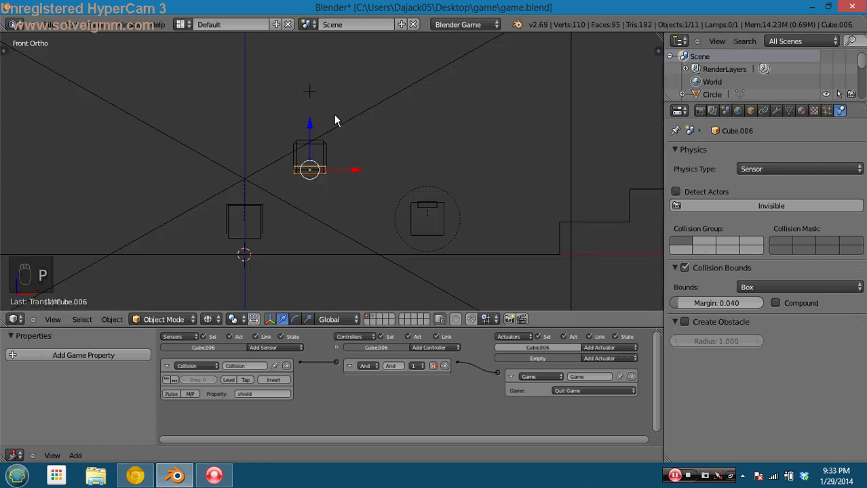
{"action": "right_click", "coordinate": [314, 100]}
{"action": "key", "text": "ctrl+s"}
{"action": "right_click", "coordinate": [319, 163]}
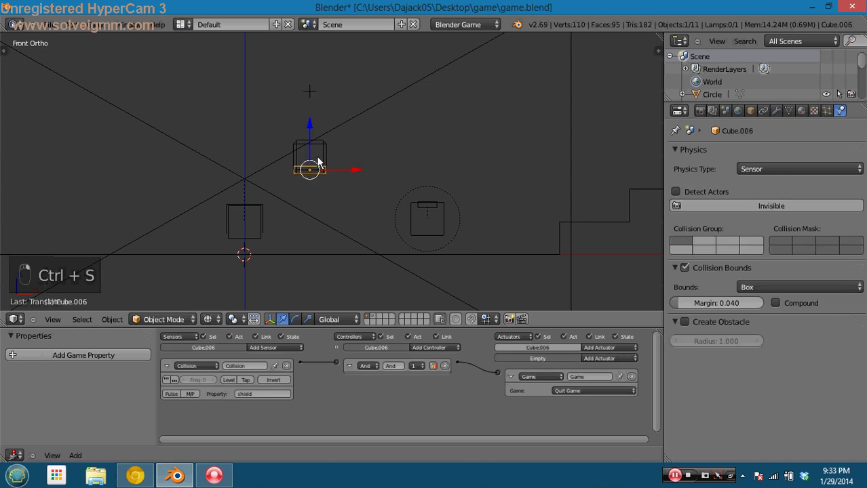
Change the thin block's Game actuator to an Edit Object actuator set to Add Object
{"action": "left_click", "coordinate": [525, 376]}
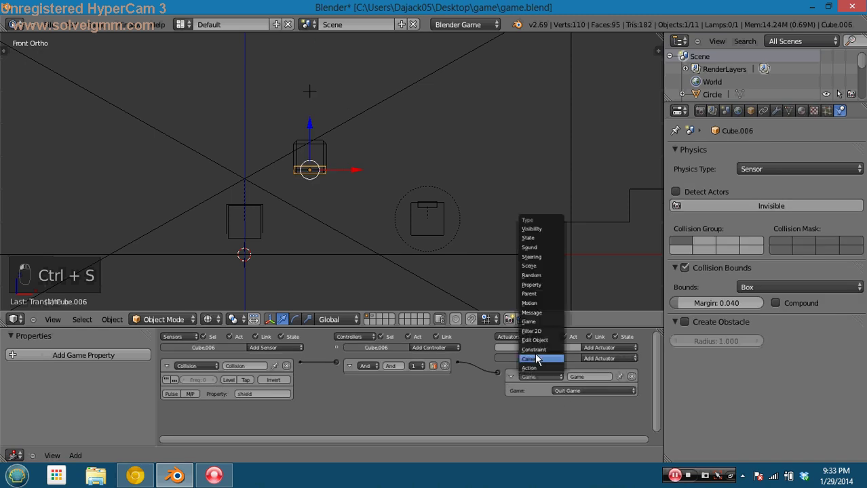
{"action": "left_click", "coordinate": [547, 341]}
{"action": "left_click", "coordinate": [596, 391]}
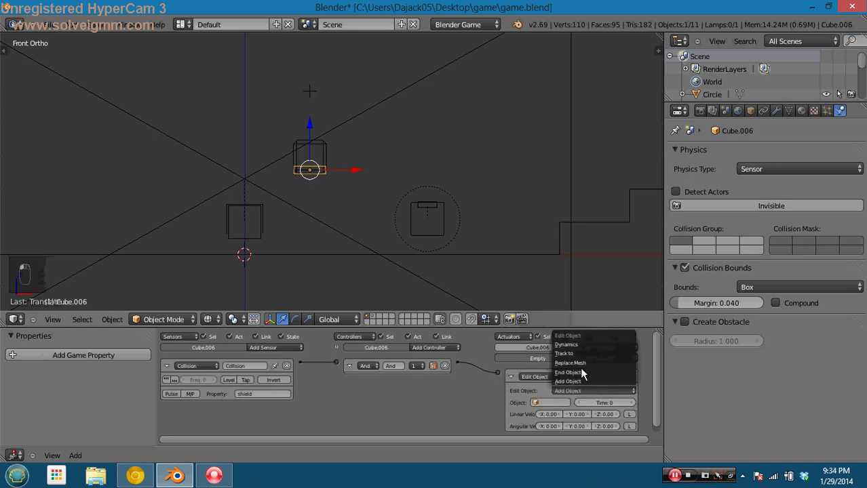
{"action": "left_click", "coordinate": [584, 381]}
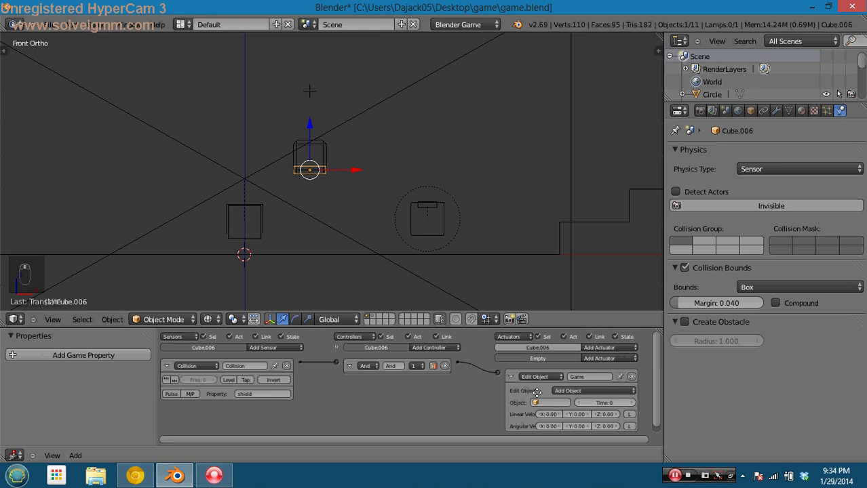
{"action": "scroll", "coordinate": [542, 398], "scroll_direction": "down", "scroll_amount": 1}
{"action": "left_click", "coordinate": [540, 395]}
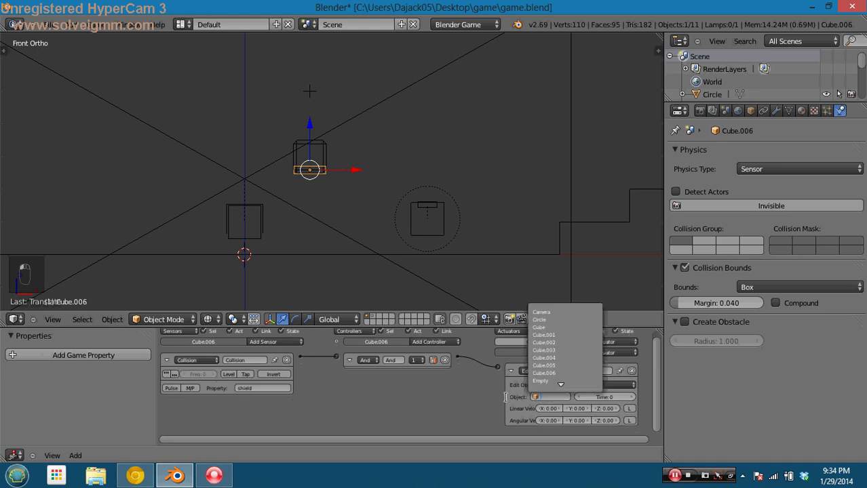
Rename the coin object on the second layer to coin-proto and save the file
{"action": "left_click", "coordinate": [372, 319]}
{"action": "right_click", "coordinate": [268, 258]}
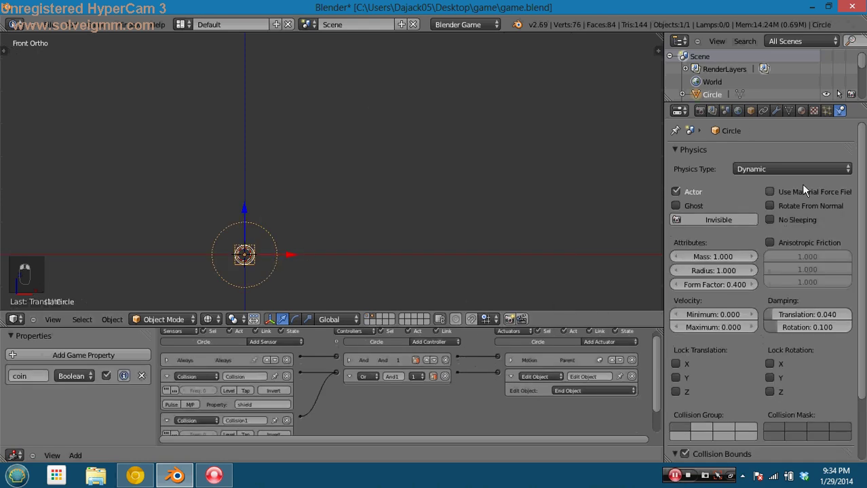
{"action": "left_click", "coordinate": [789, 111]}
{"action": "left_click", "coordinate": [750, 110]}
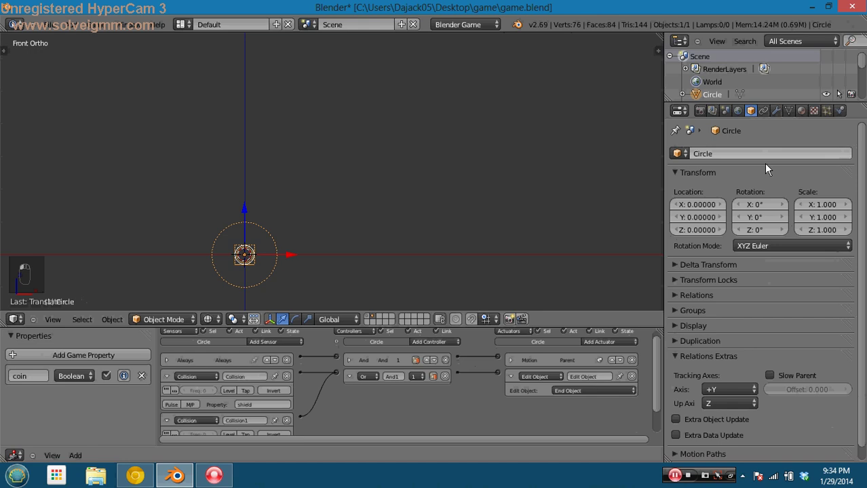
{"action": "left_click", "coordinate": [757, 154]}
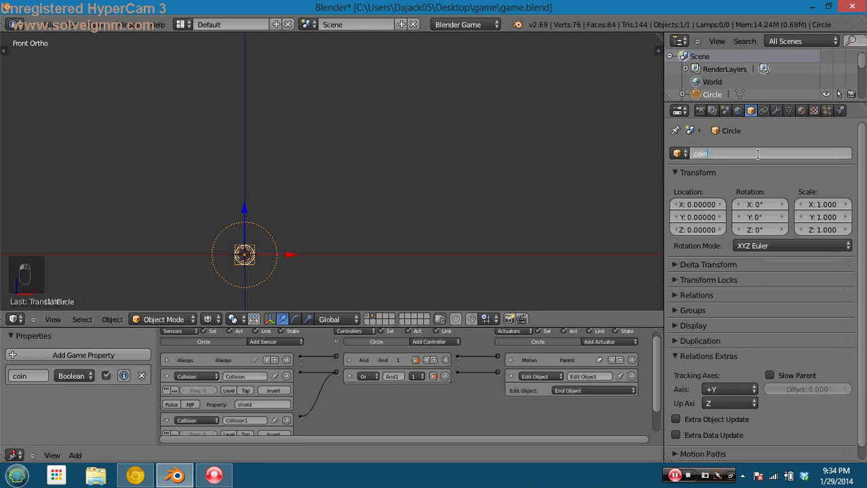
{"action": "key", "text": "Return"}
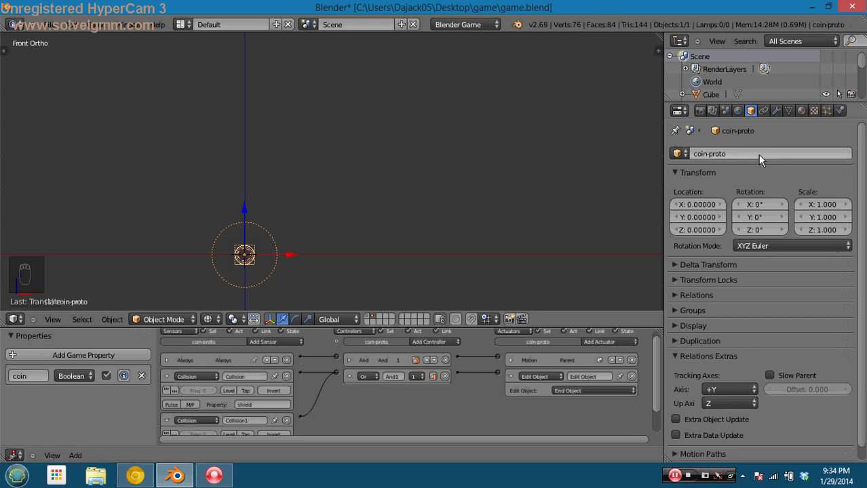
{"action": "key", "text": "ctrl+s"}
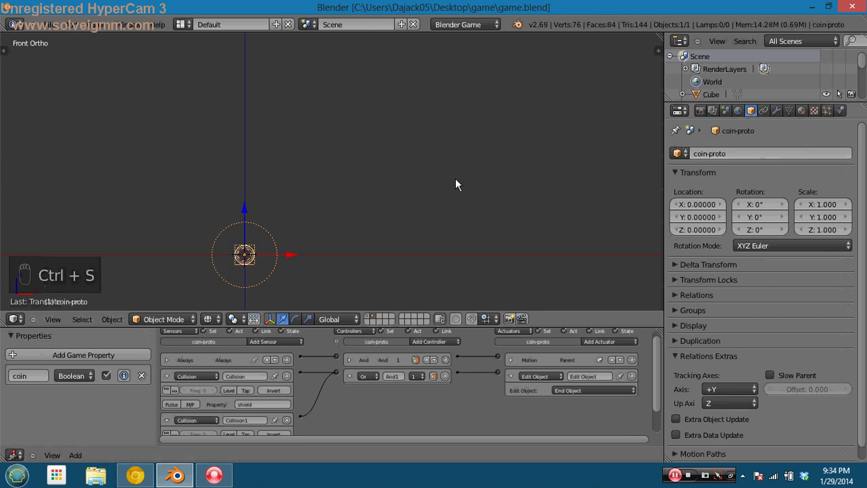
Set coin-proto as the object spawned by the thin block's Add Object actuator and play-test it
{"action": "left_click", "coordinate": [366, 317]}
{"action": "right_click", "coordinate": [315, 155]}
{"action": "right_click", "coordinate": [324, 170]}
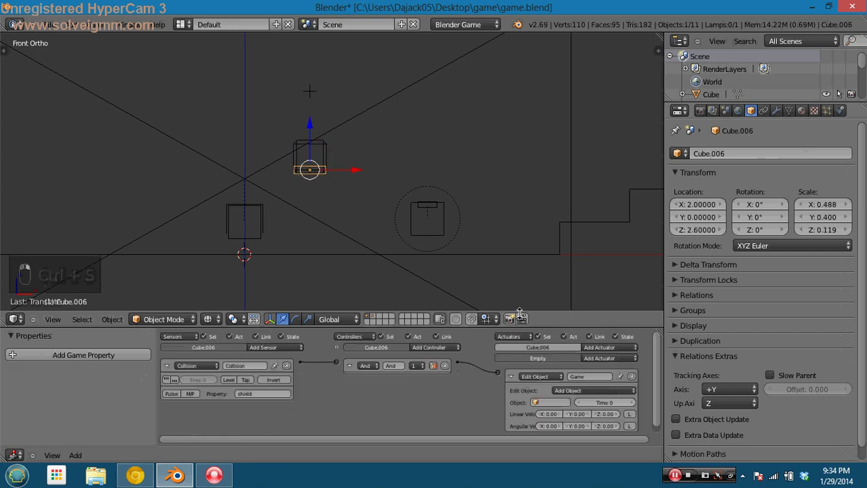
{"action": "left_click", "coordinate": [537, 402]}
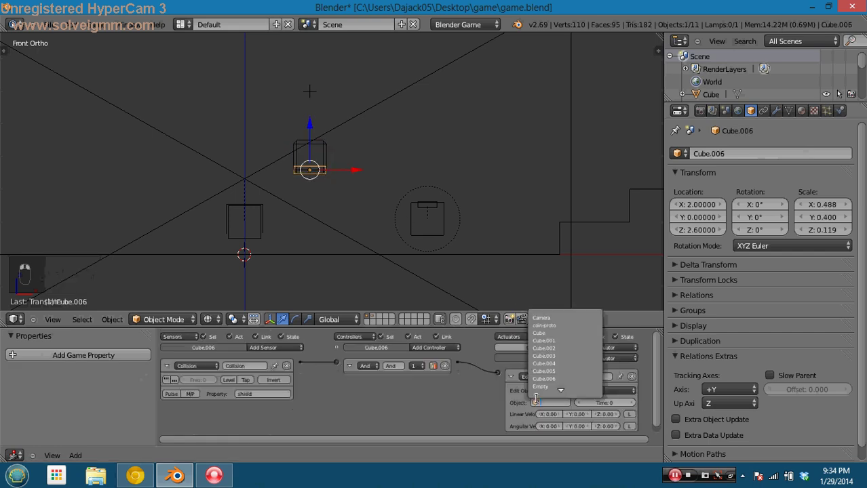
{"action": "left_click", "coordinate": [572, 325]}
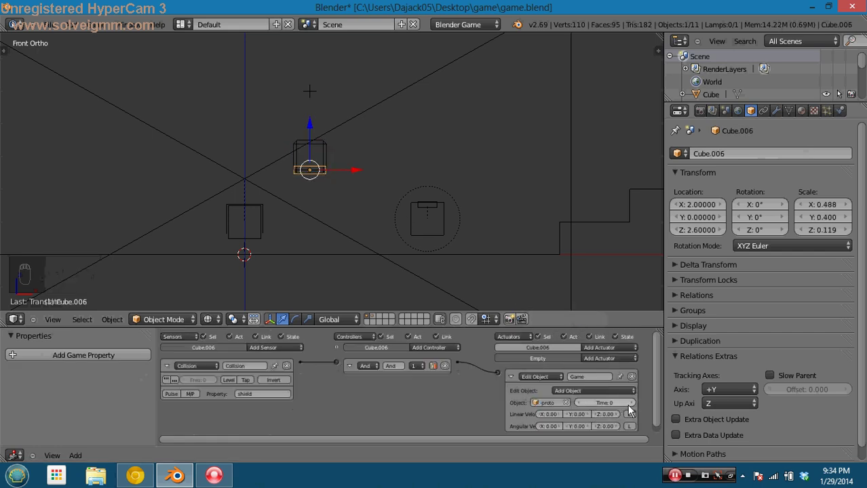
{"action": "key", "text": "p"}
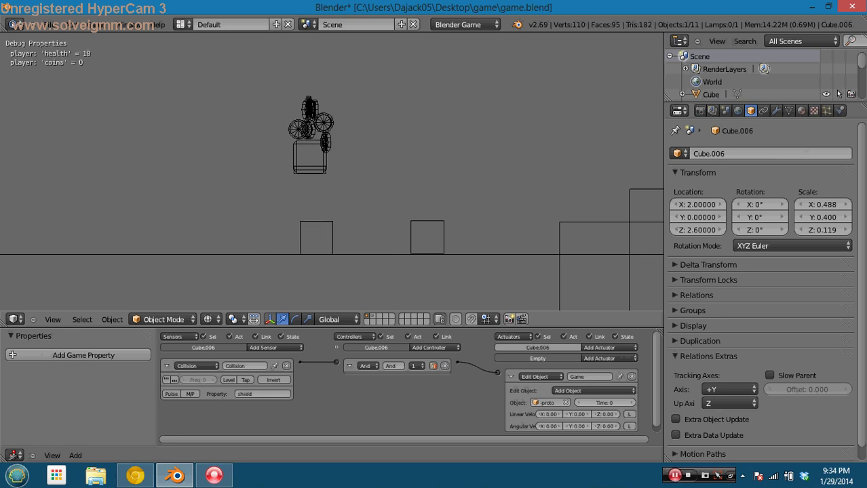
{"action": "key", "text": "Escape"}
Lower the thin block along Z to about 2.535 and play-test by jumping the player into it
{"action": "scroll", "coordinate": [274, 144], "scroll_direction": "up", "scroll_amount": 6}
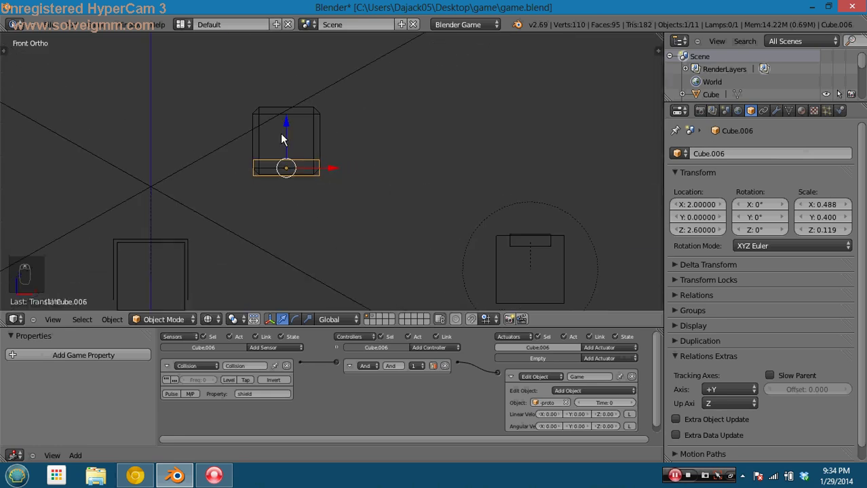
{"action": "scroll", "coordinate": [273, 144], "scroll_direction": "up", "scroll_amount": 4}
{"action": "key", "text": "g"}
{"action": "key", "text": "z"}
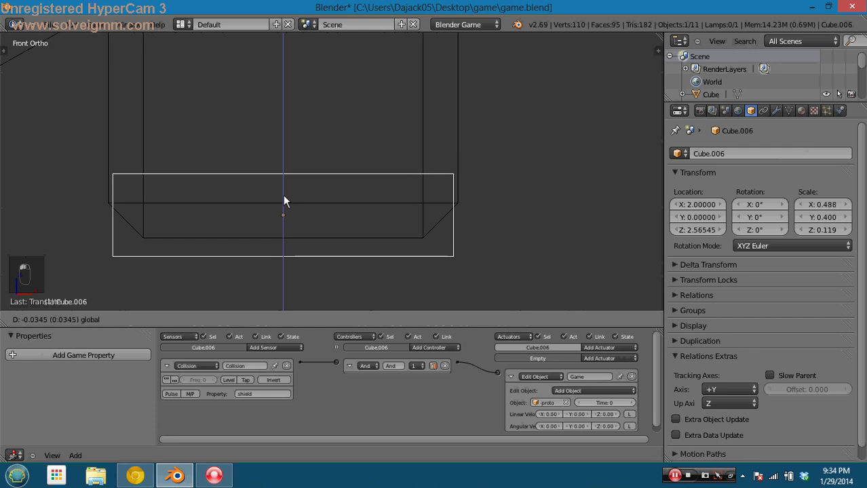
{"action": "left_click", "coordinate": [284, 202]}
{"action": "scroll", "coordinate": [369, 202], "scroll_direction": "down", "scroll_amount": 5}
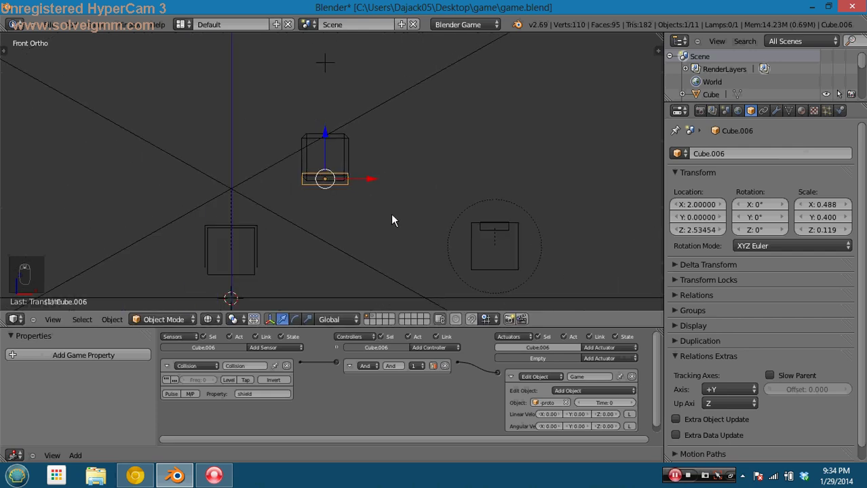
{"action": "key", "text": "p"}
{"action": "key", "text": "Right"}
{"action": "key", "text": "space"}
{"action": "key", "text": "space"}
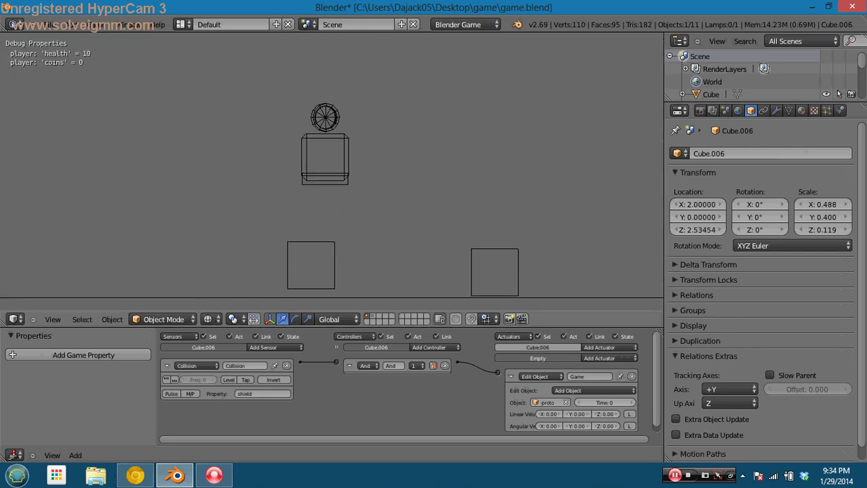
Play-test in wireframe by repeatedly jumping the player into the thin block to spawn coins, and end the game
{"action": "key", "text": "space"}
{"action": "key", "text": "space"}
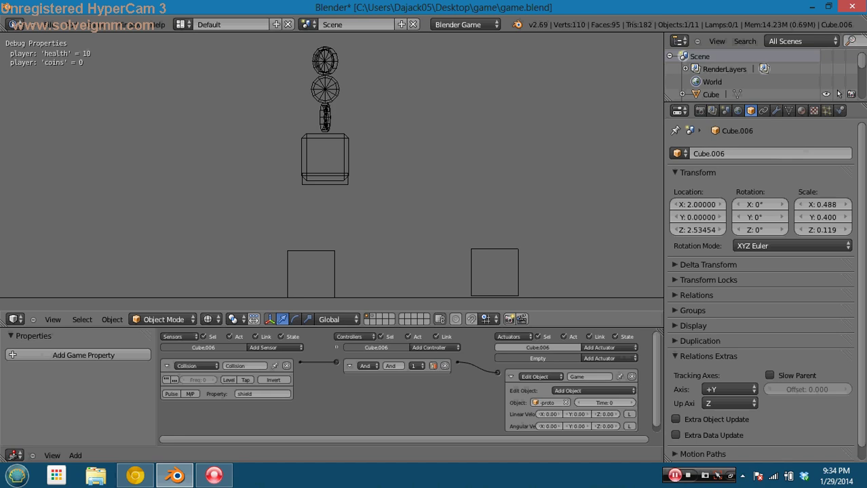
{"action": "key", "text": "space"}
{"action": "key", "text": "space"}
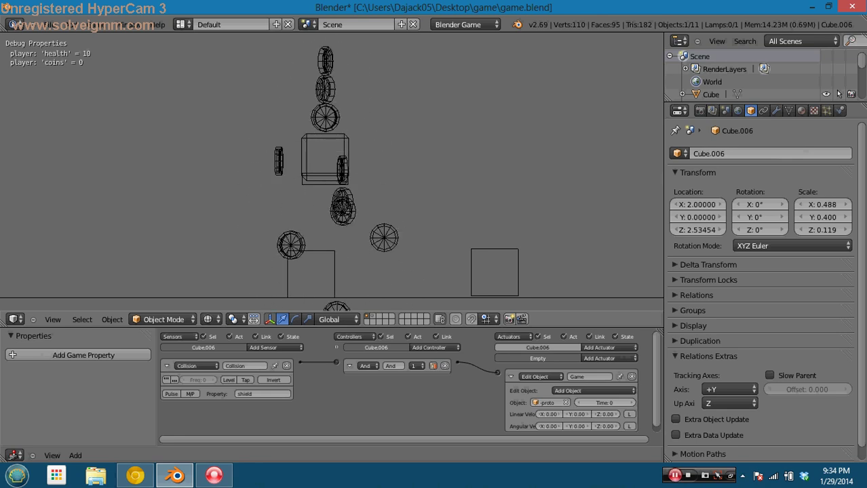
{"action": "key", "text": "Right"}
{"action": "key", "text": "Escape"}
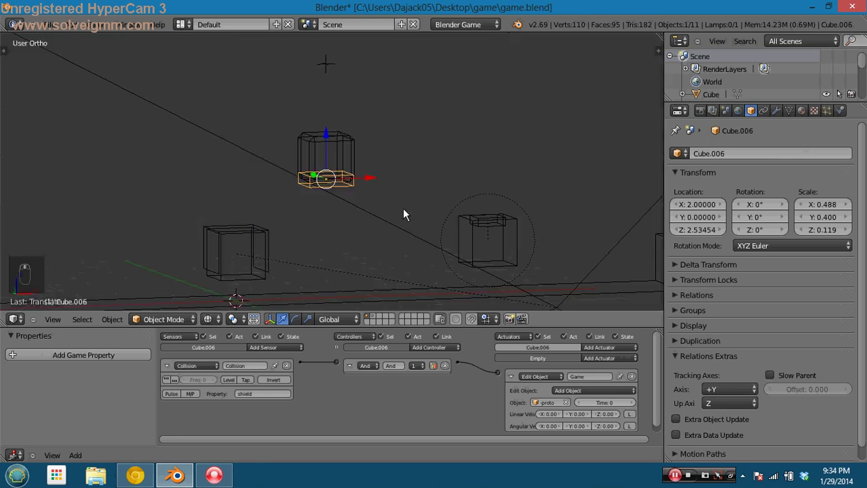
Play-test in a shaded perspective view, spawning coins from the floating box and collecting them with the player
{"action": "key", "text": "alt+z"}
{"action": "scroll", "coordinate": [380, 208], "scroll_direction": "down", "scroll_amount": 4}
{"action": "key", "text": "KP_5"}
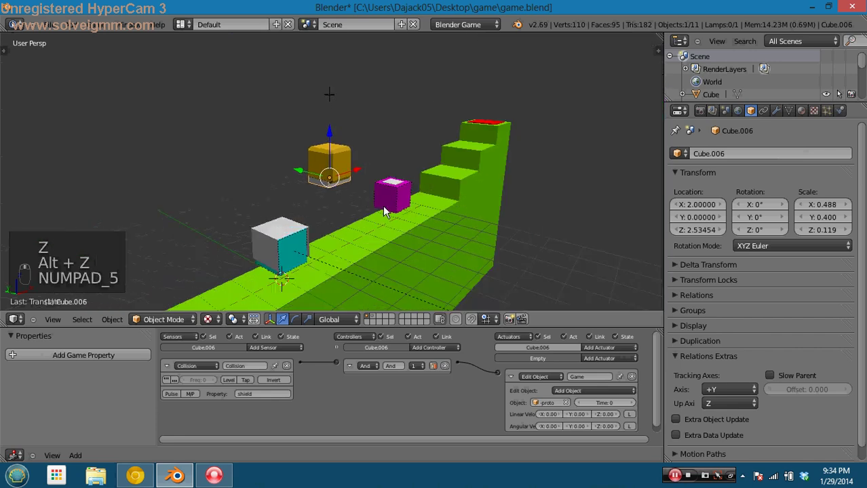
{"action": "key", "text": "p"}
{"action": "key", "text": "Right"}
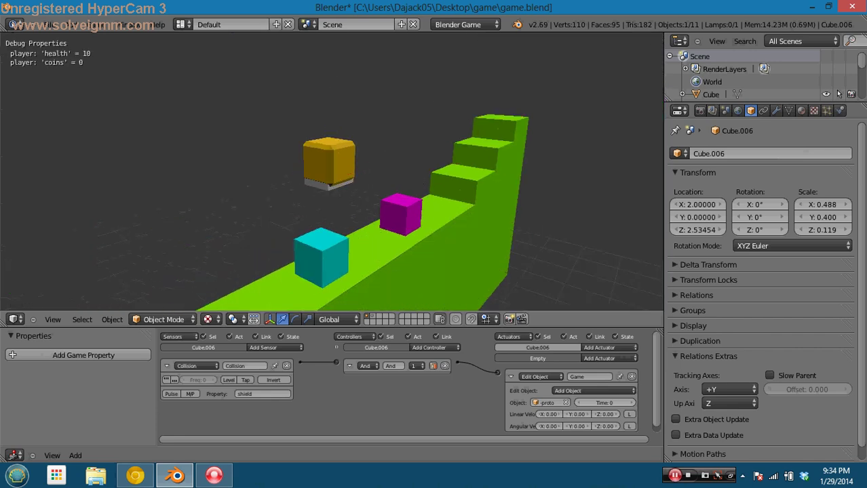
{"action": "key", "text": "Up"}
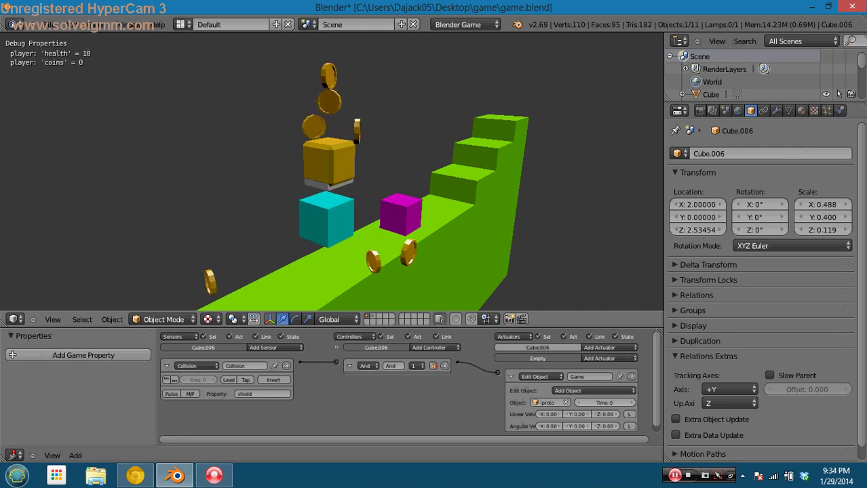
{"action": "key", "text": "Left"}
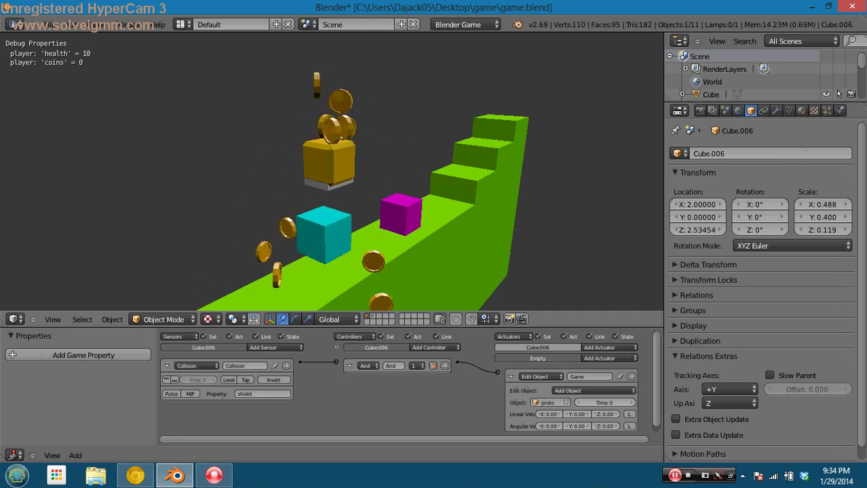
{"action": "key", "text": "Right"}
{"action": "key", "text": "Left"}
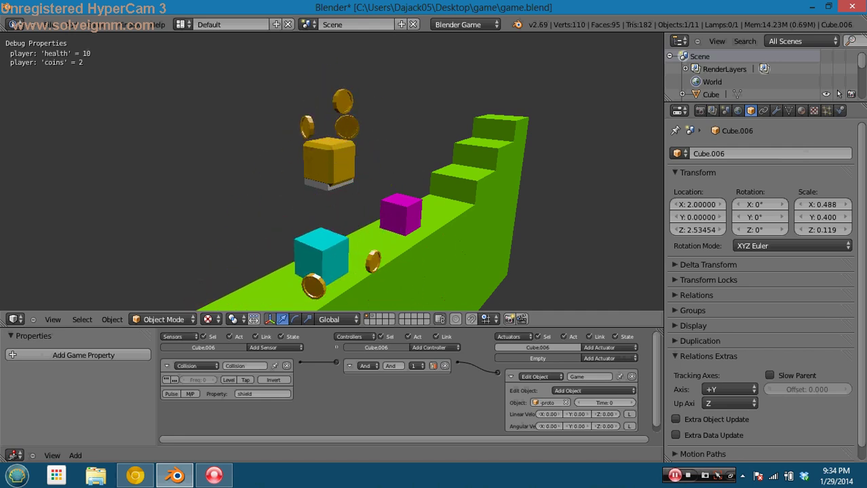
{"action": "key", "text": "Escape"}
Play-test the coin spawning again in a front orthographic wireframe view and end the game
{"action": "key", "text": "KP_1"}
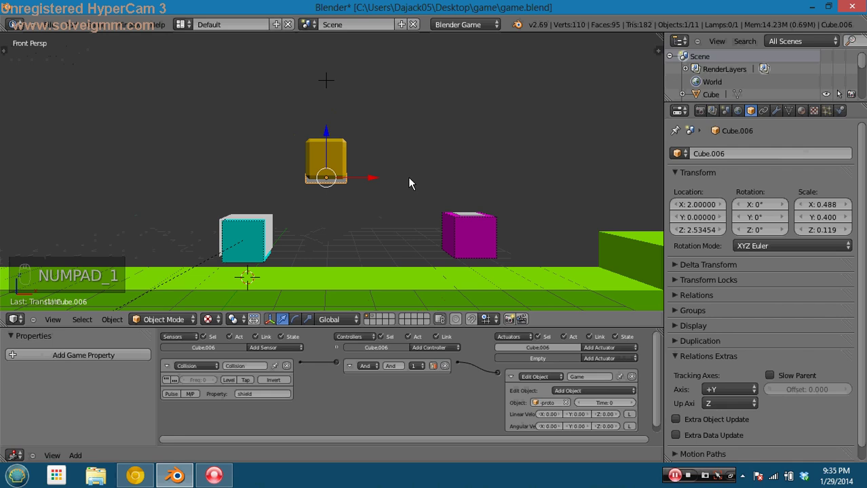
{"action": "key", "text": "KP_5"}
{"action": "key", "text": "KP_4"}
{"action": "key", "text": "KP_5"}
{"action": "key", "text": "KP_1"}
{"action": "key", "text": "z"}
{"action": "key", "text": "KP_5"}
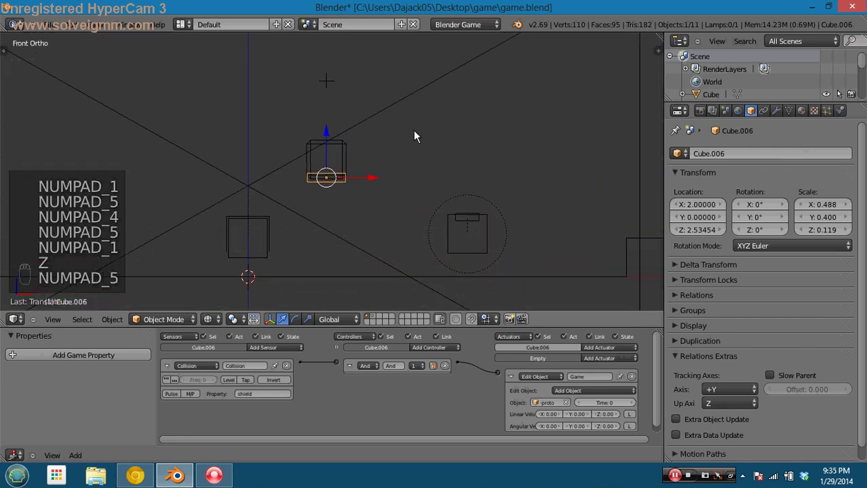
{"action": "key", "text": "p"}
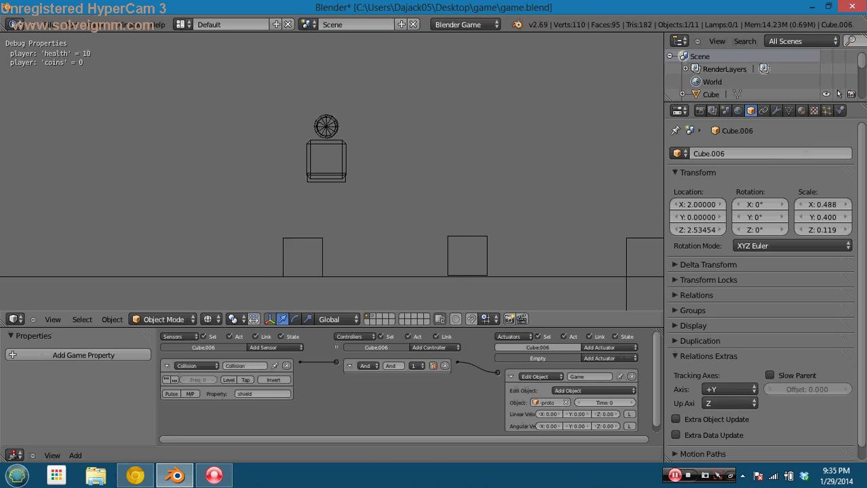
{"action": "key", "text": "Escape"}
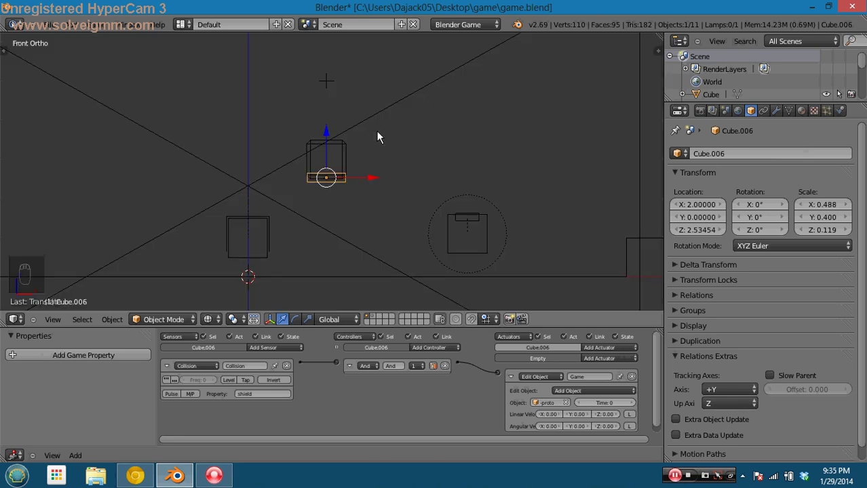
Select the Empty above the floating box and set its Add Object actuator's X linear velocity to 1.10
{"action": "right_click", "coordinate": [333, 90]}
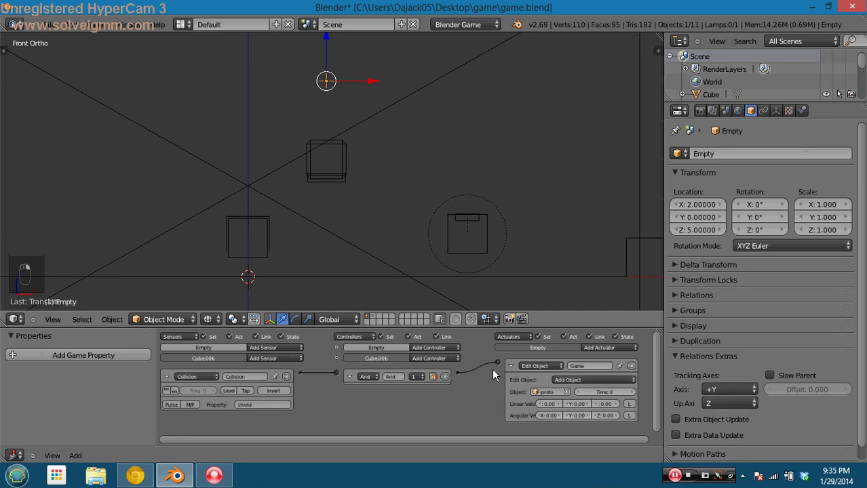
{"action": "scroll", "coordinate": [476, 406], "scroll_direction": "up", "scroll_amount": 5}
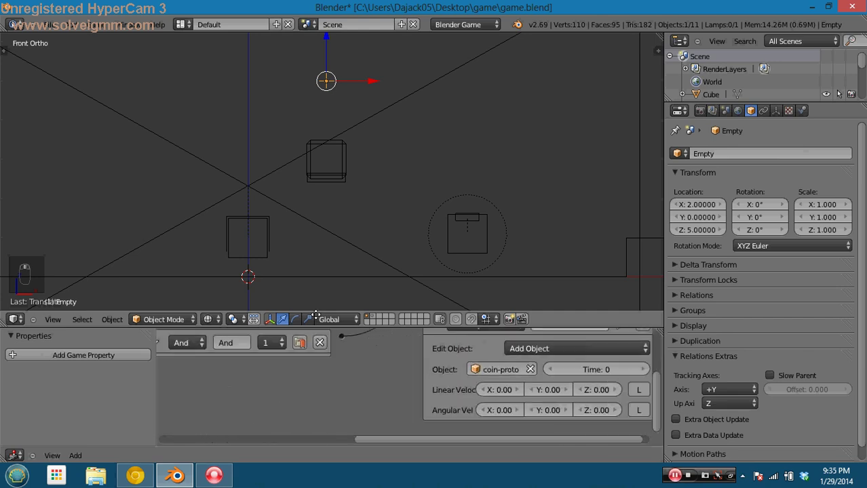
{"action": "middle_click_drag", "start_coordinate": [393, 392], "coordinate": [387, 398]}
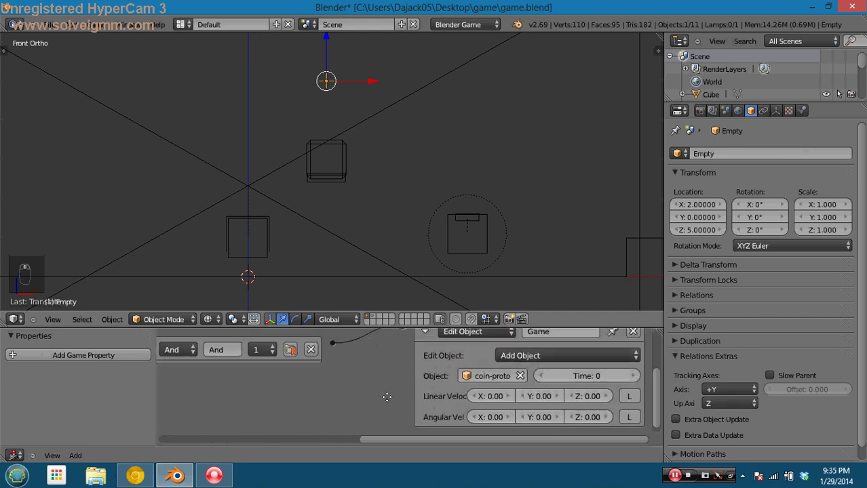
{"action": "left_click", "coordinate": [510, 396]}
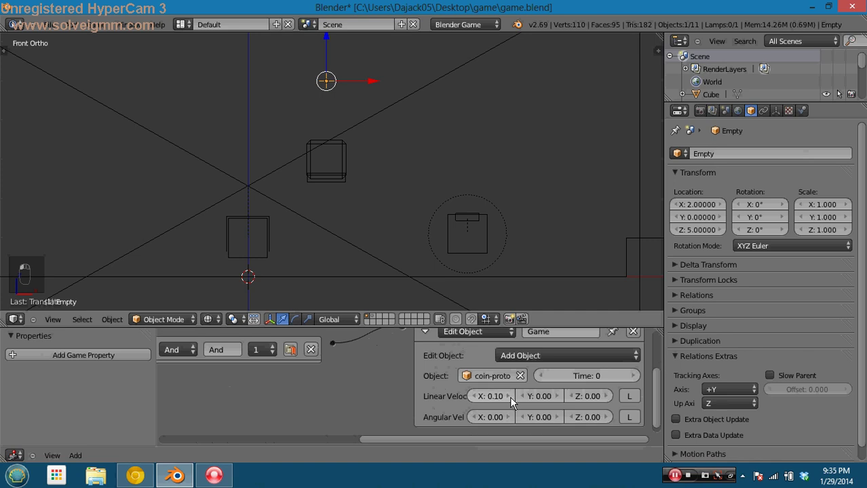
{"action": "left_click", "coordinate": [510, 396]}
{"action": "left_click", "coordinate": [509, 396]}
{"action": "left_click", "coordinate": [510, 396]}
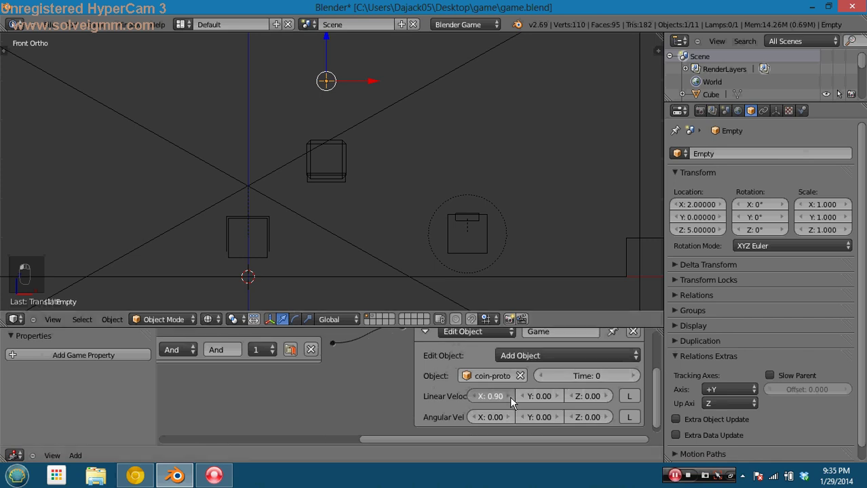
{"action": "left_click", "coordinate": [510, 396]}
Play-test the new coin velocity by jumping the player into the floating box's thin block several times
{"action": "key", "text": "p"}
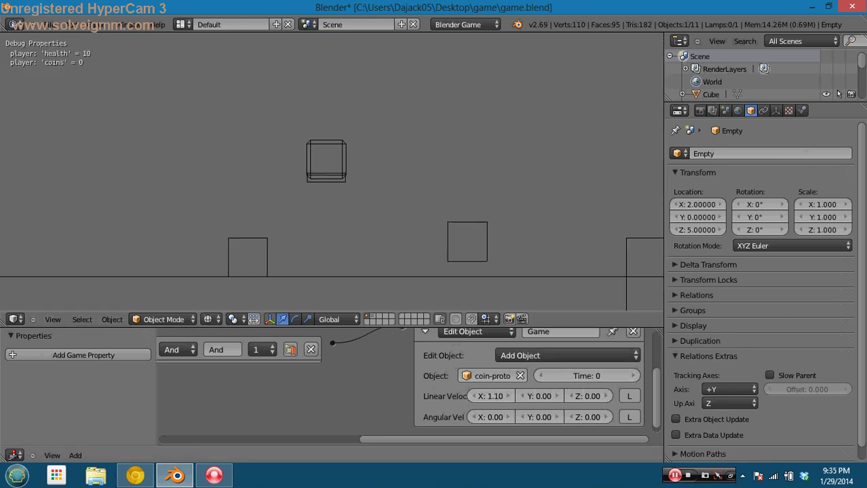
{"action": "key", "text": "space"}
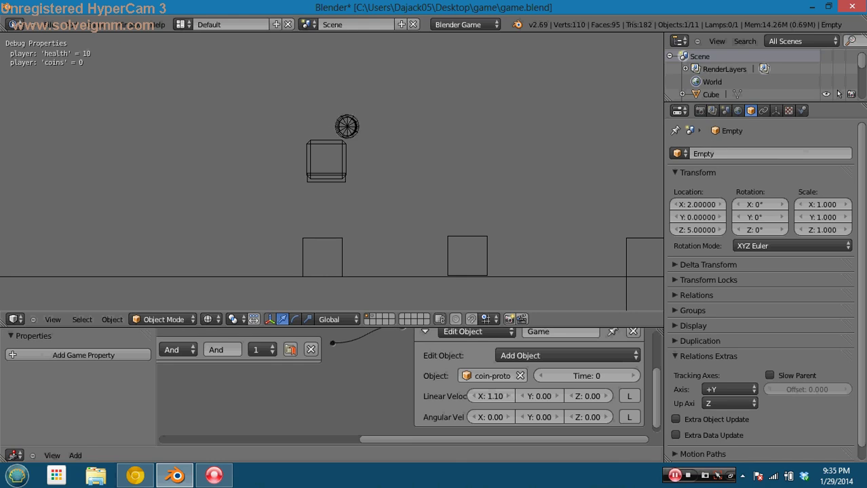
{"action": "key", "text": "space"}
{"action": "key", "text": "space"}
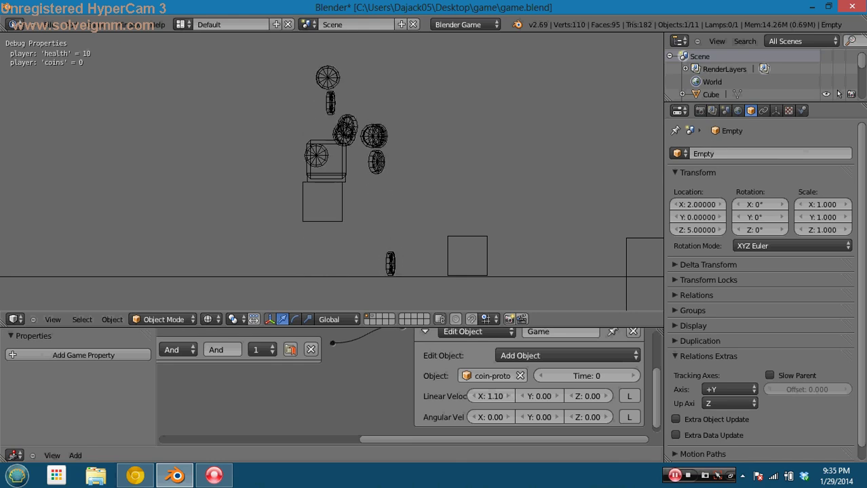
{"action": "key", "text": "Right"}
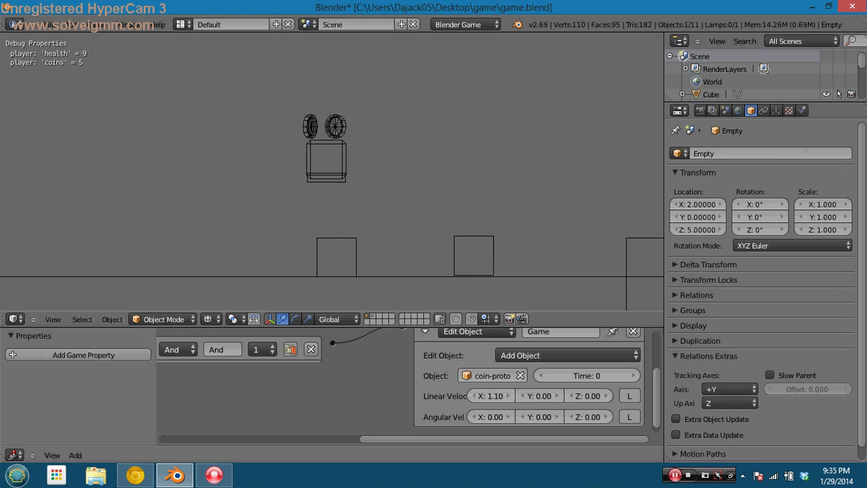
Set the Empty's Add Object X linear velocity to 2.00 and play-test it by jumping into the floating box
{"action": "key", "text": "Escape"}
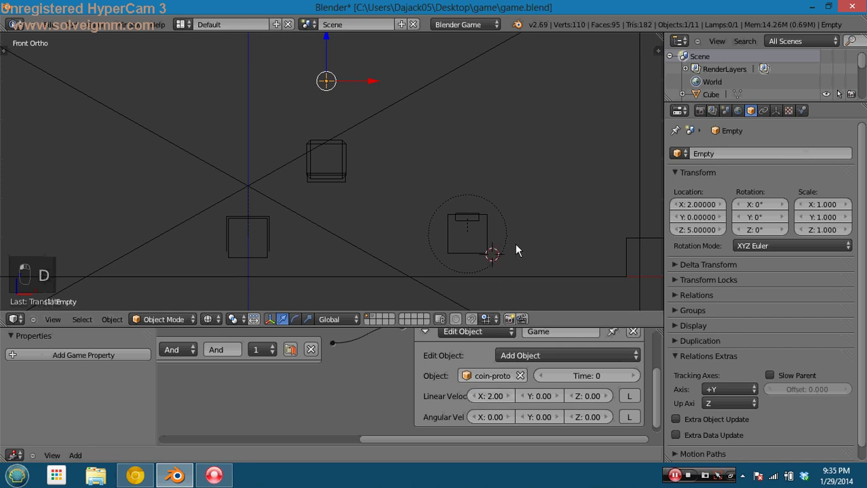
{"action": "key", "text": "p"}
{"action": "key", "text": "Right"}
{"action": "key", "text": "space"}
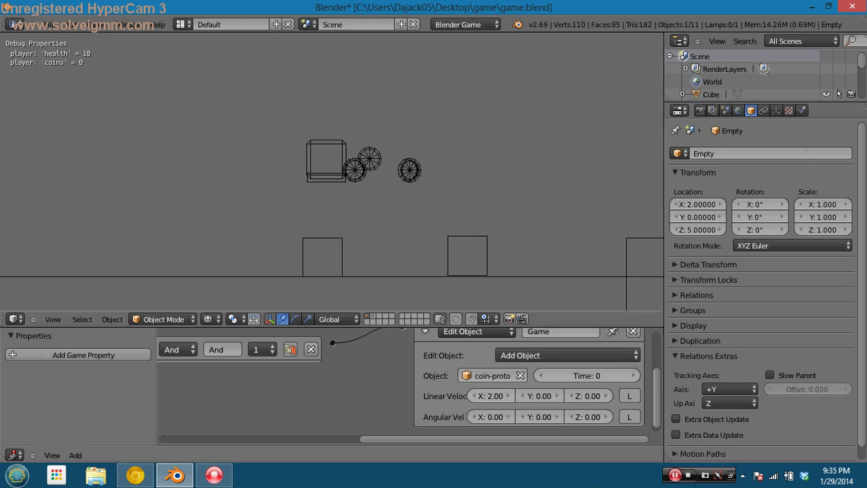
{"action": "key", "text": "Right"}
{"action": "key", "text": "space"}
{"action": "key", "text": "Left"}
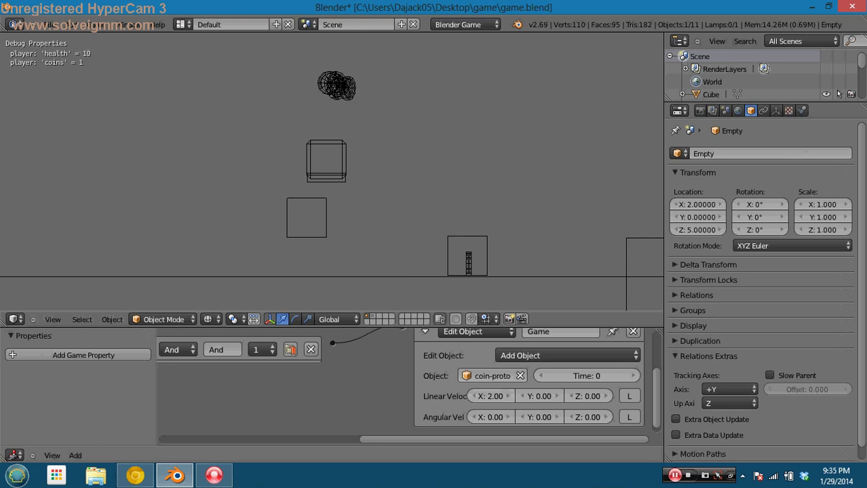
{"action": "key", "text": "Escape"}
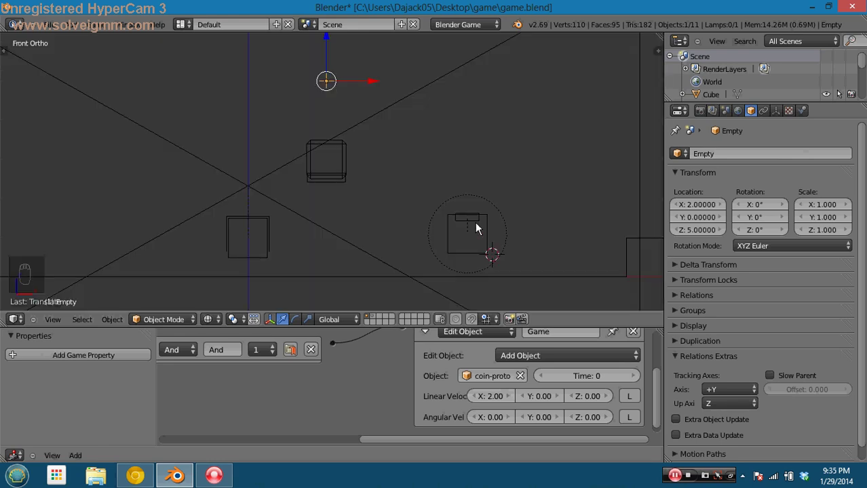
Save the file and select coin-proto on the second layer
{"action": "key", "text": "ctrl+s"}
{"action": "left_click", "coordinate": [425, 160]}
{"action": "key", "text": "2"}
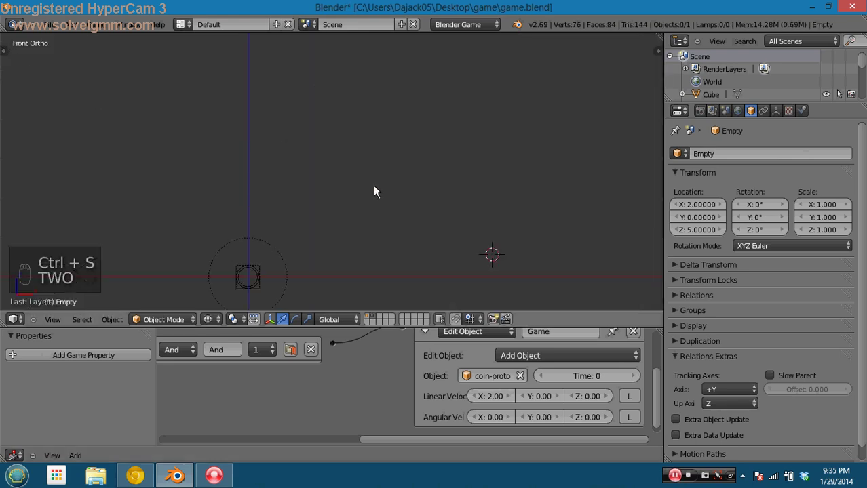
{"action": "scroll", "coordinate": [416, 360], "scroll_direction": "down", "scroll_amount": 2}
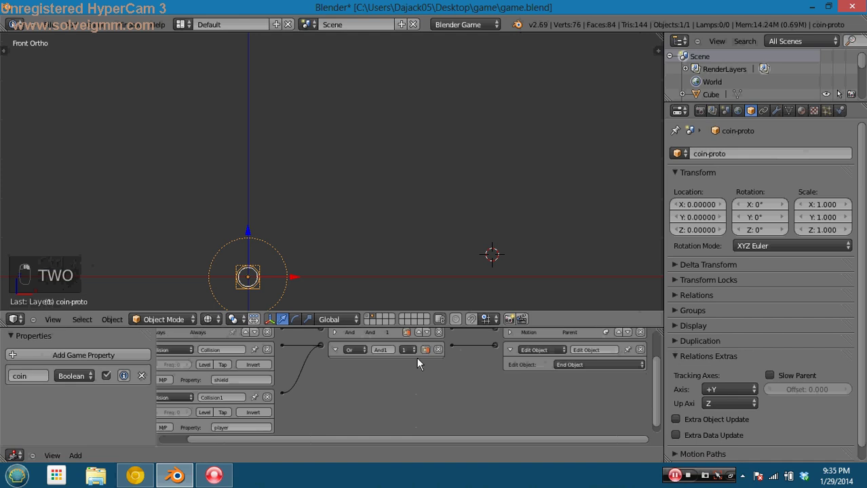
Collapse coin-proto's Edit Object actuator, Or controller and both Collision sensors in the logic setup
{"action": "left_click", "coordinate": [508, 350]}
{"action": "middle_click_drag", "start_coordinate": [358, 364], "coordinate": [388, 395]}
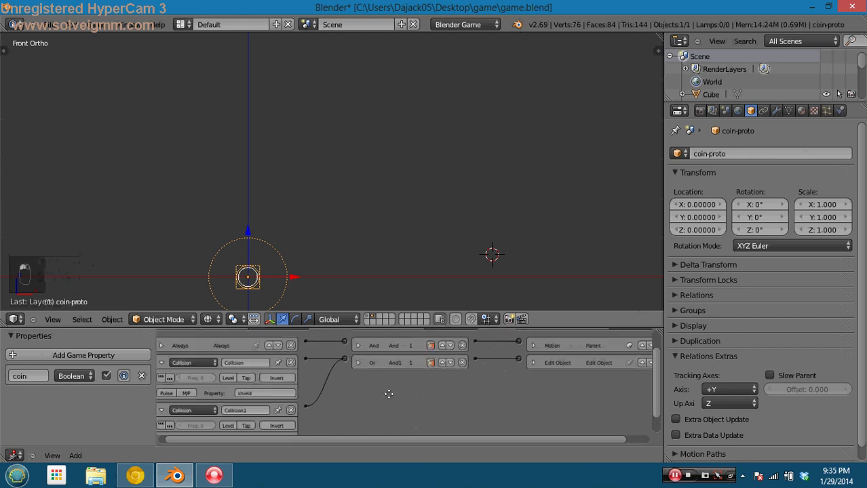
{"action": "left_click", "coordinate": [168, 381]}
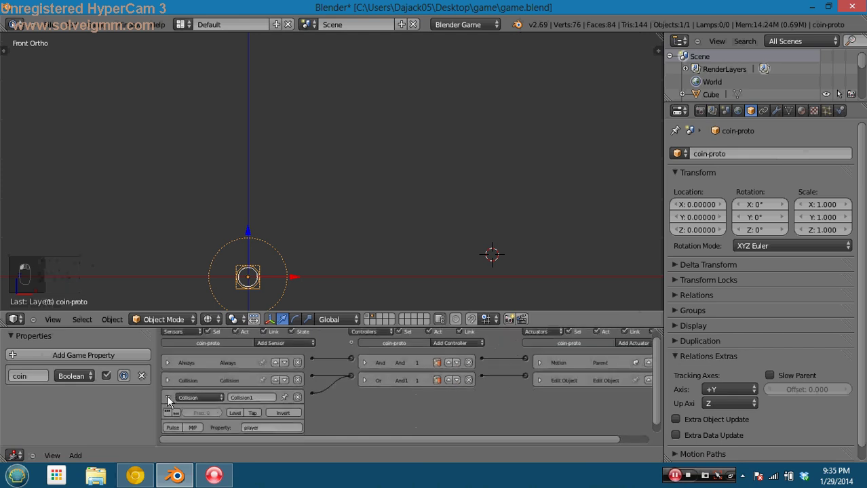
{"action": "left_click", "coordinate": [167, 398]}
{"action": "middle_click_drag", "start_coordinate": [468, 385], "coordinate": [399, 394]}
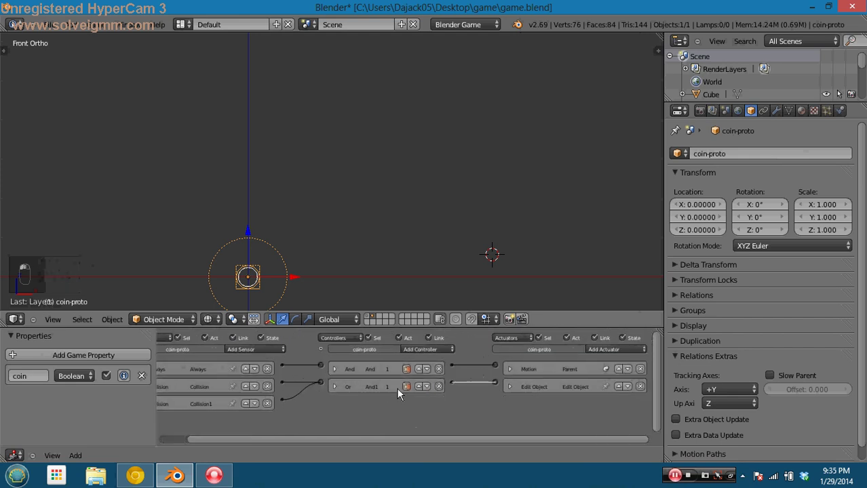
Add a Constraint actuator to coin-proto, link it to the And controller driven by the Always sensor, and collapse it
{"action": "left_click", "coordinate": [614, 350]}
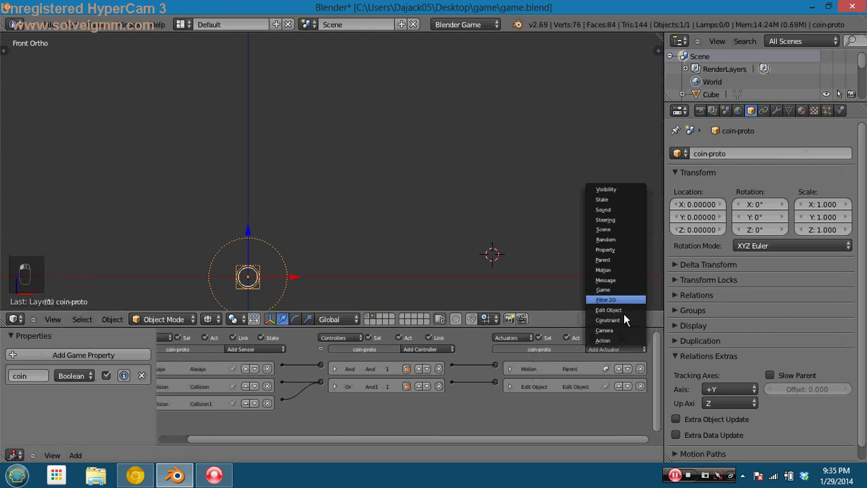
{"action": "left_click", "coordinate": [622, 320]}
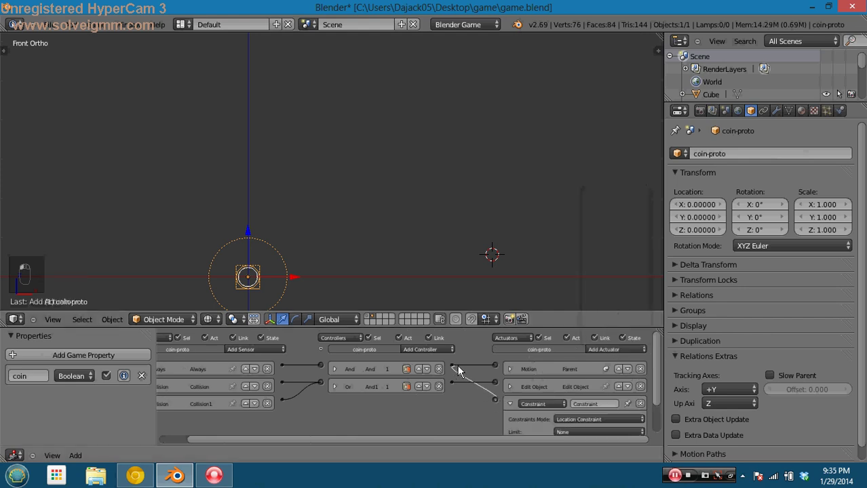
{"action": "left_click", "coordinate": [618, 386]}
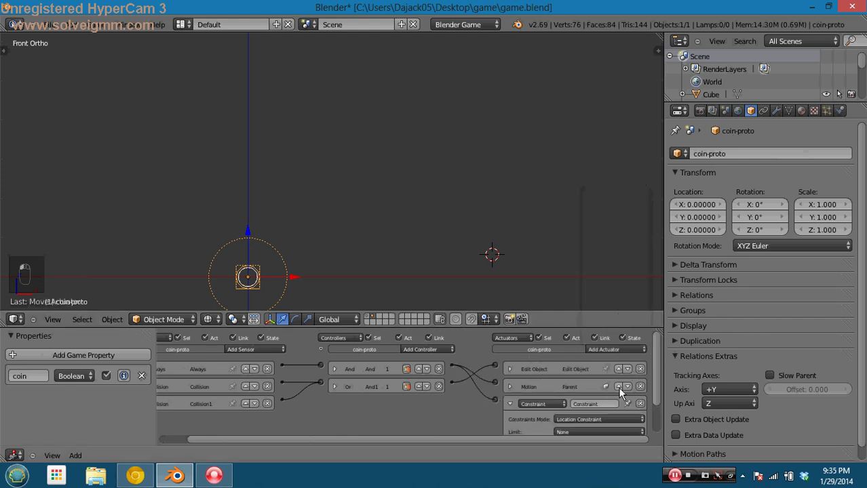
{"action": "left_click", "coordinate": [620, 386]}
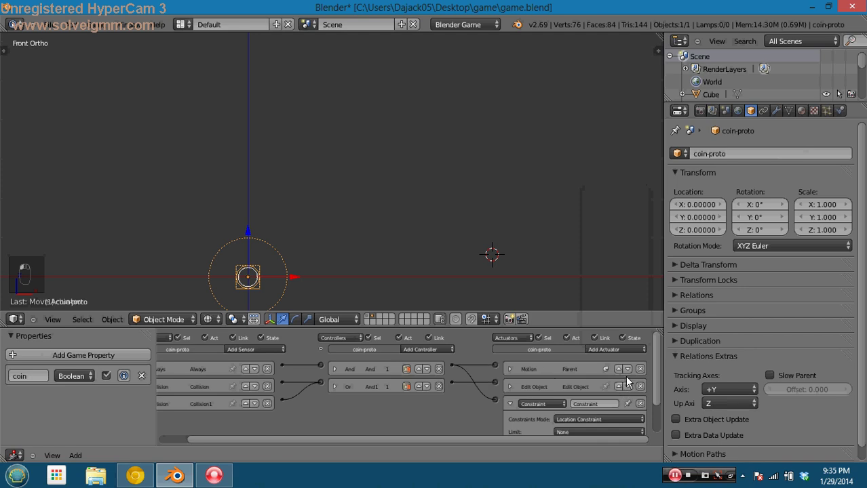
{"action": "left_click", "coordinate": [534, 404]}
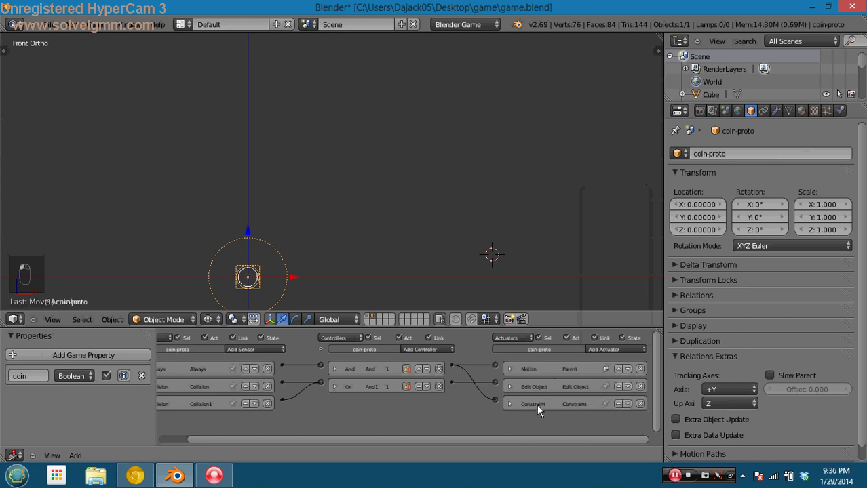
Place coin-proto's Constraint actuator above Edit Object, expand it and set its limit to Loc Y
{"action": "left_click", "coordinate": [510, 387]}
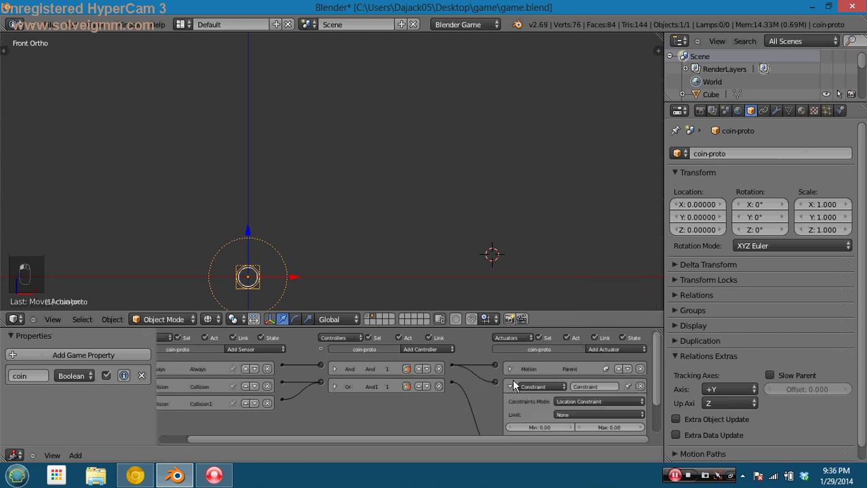
{"action": "scroll", "coordinate": [532, 414], "scroll_direction": "down", "scroll_amount": 1}
{"action": "left_click", "coordinate": [572, 395]}
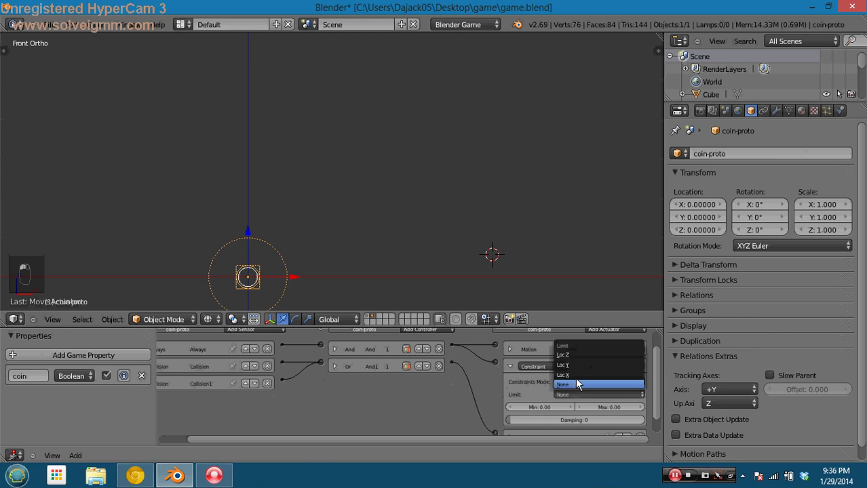
{"action": "left_click", "coordinate": [579, 366]}
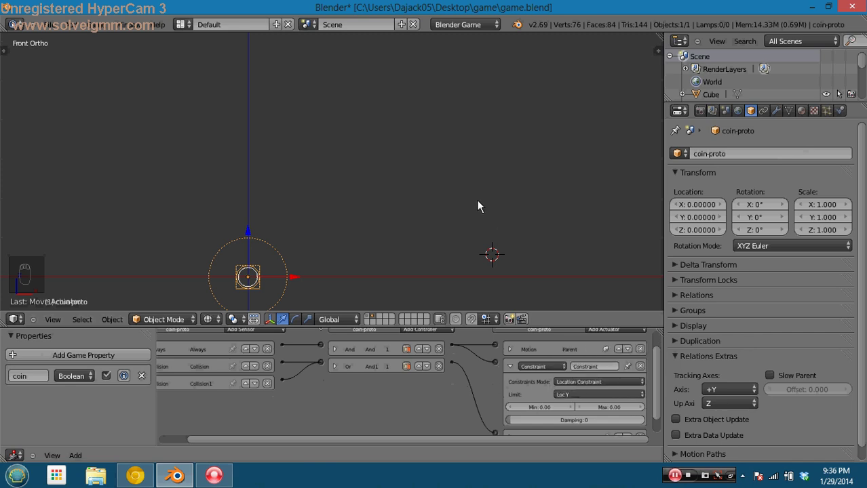
Move coin-proto about 2.82 along the Y axis, run the game briefly, and clear the coin's location
{"action": "middle_click_drag", "start_coordinate": [434, 205], "coordinate": [310, 229]}
{"action": "key", "text": "g"}
{"action": "key", "text": "y"}
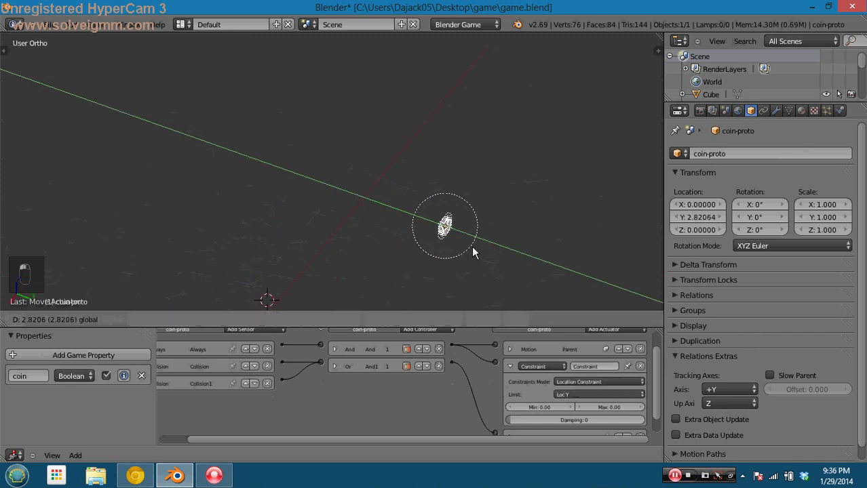
{"action": "left_click", "coordinate": [473, 248]}
{"action": "key", "text": "p"}
{"action": "key", "text": "Escape"}
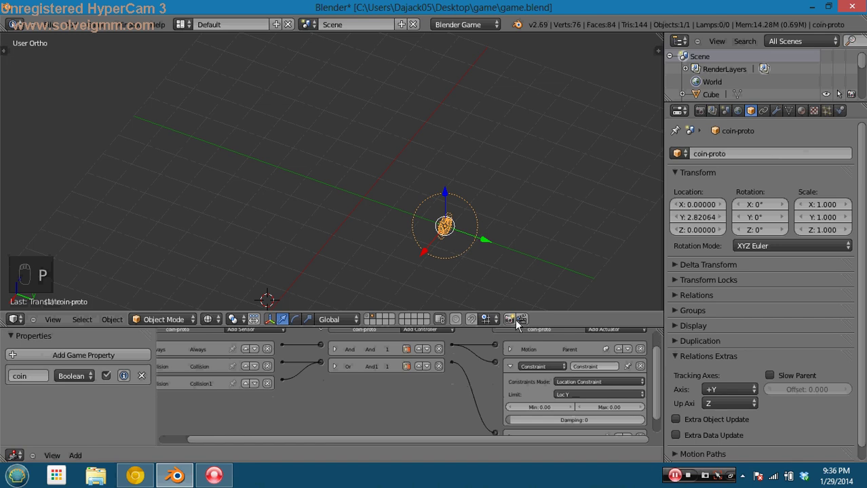
{"action": "key", "text": "alt+g"}
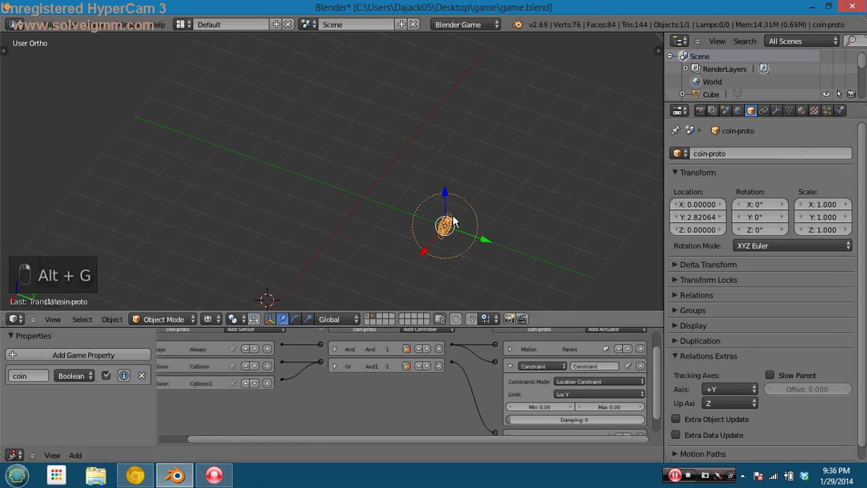
{"action": "key", "text": "alt+g"}
Show the first layer in front view and play-test the coins by jumping into the floating box
{"action": "key", "text": "1"}
{"action": "key", "text": "KP_1"}
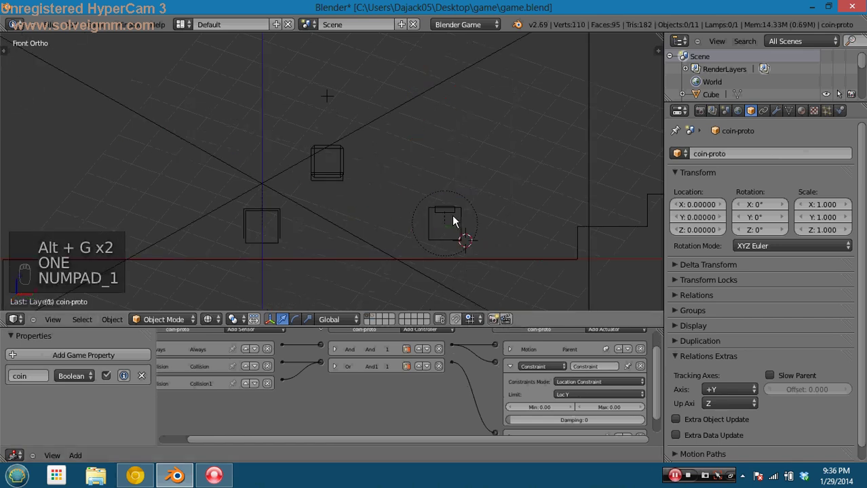
{"action": "key", "text": "p"}
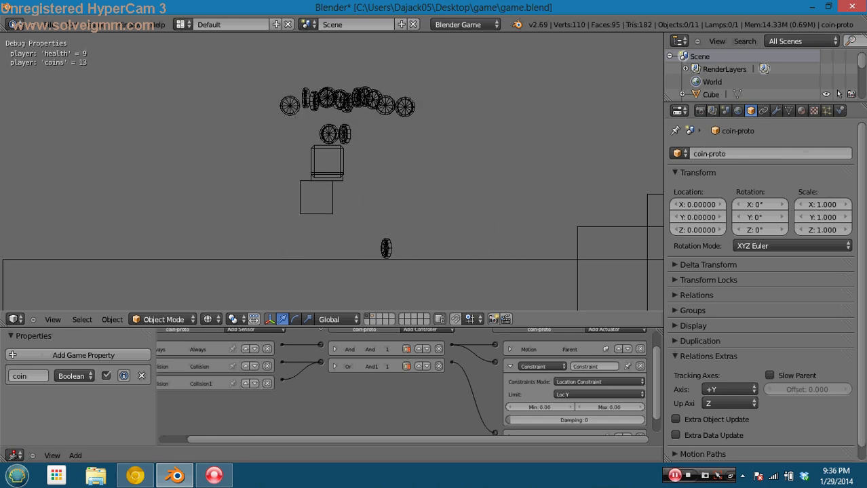
{"action": "key", "text": "Right"}
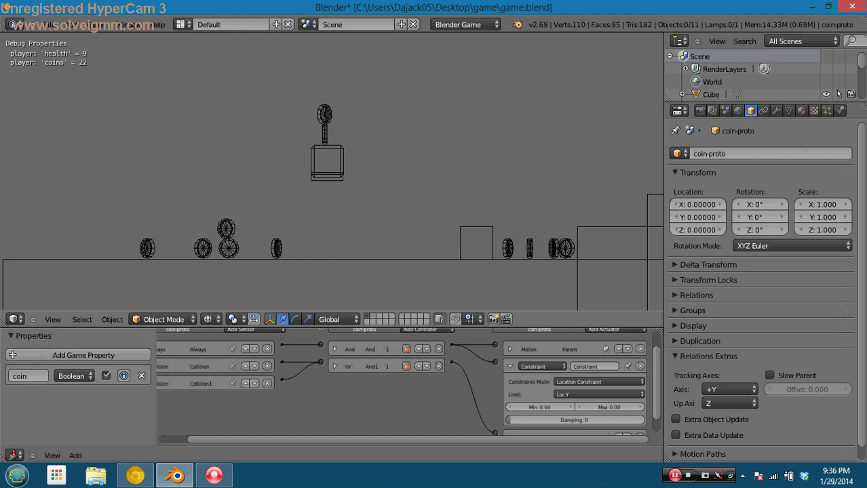
{"action": "key", "text": "Left"}
{"action": "key", "text": "space"}
{"action": "key", "text": "Left"}
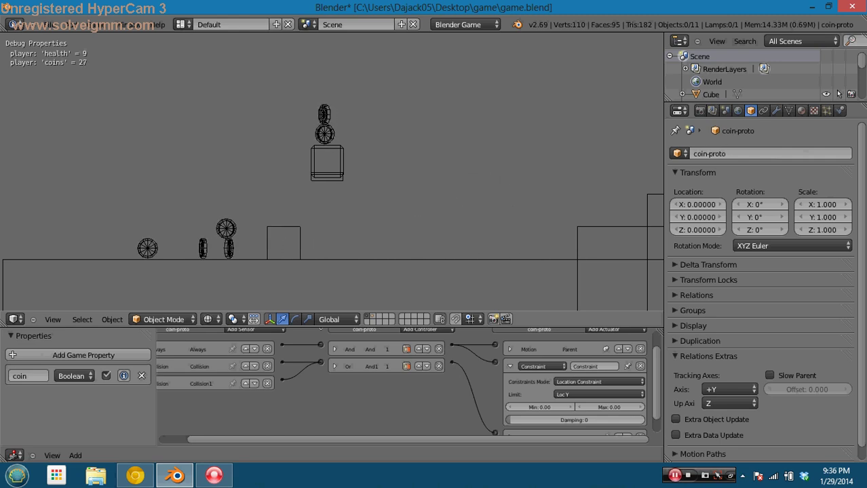
{"action": "key", "text": "space"}
{"action": "key", "text": "Escape"}
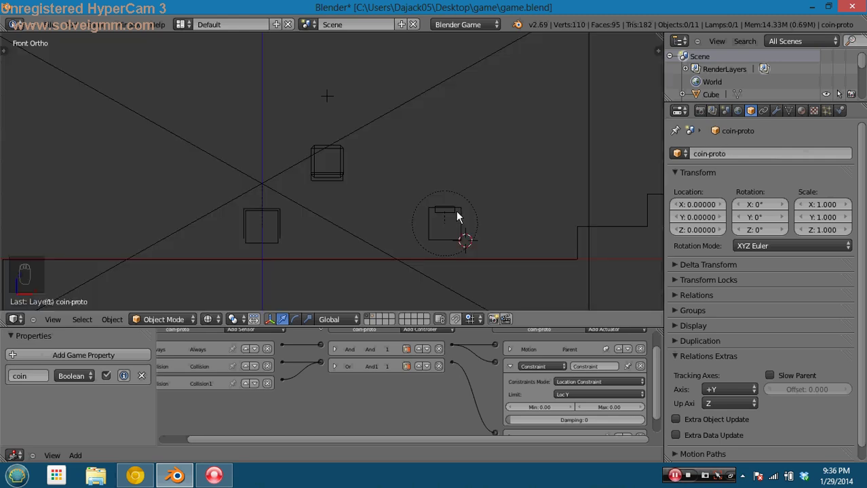
Play-test the game in textured camera view, repeatedly hitting the floating box and collecting the spawned coins
{"action": "key", "text": "KP_0"}
{"action": "key", "text": "z"}
{"action": "key", "text": "alt+z"}
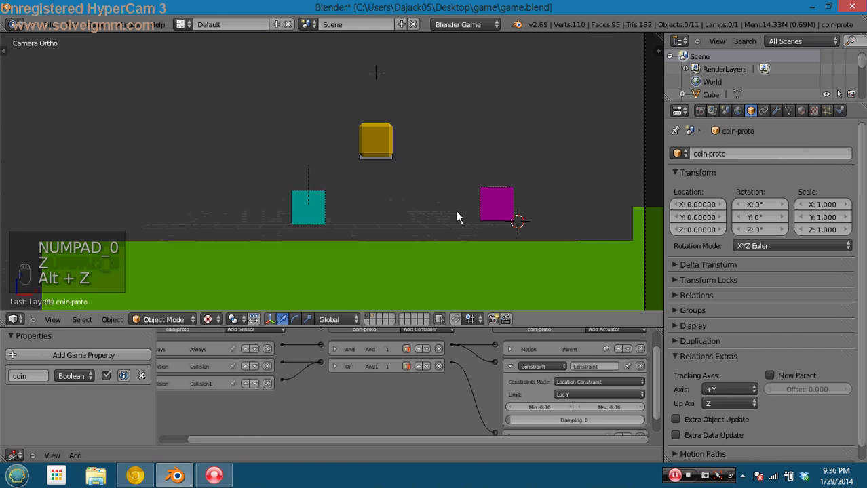
{"action": "key", "text": "p"}
{"action": "key", "text": "Right"}
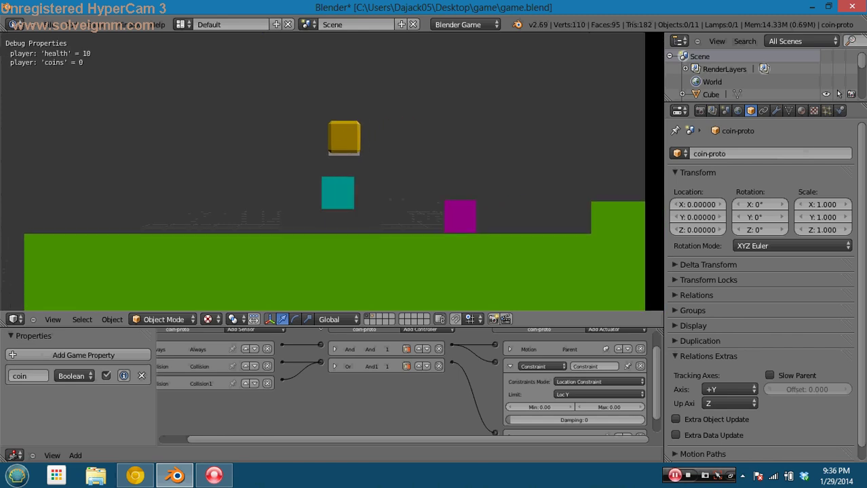
{"action": "key", "text": "Right"}
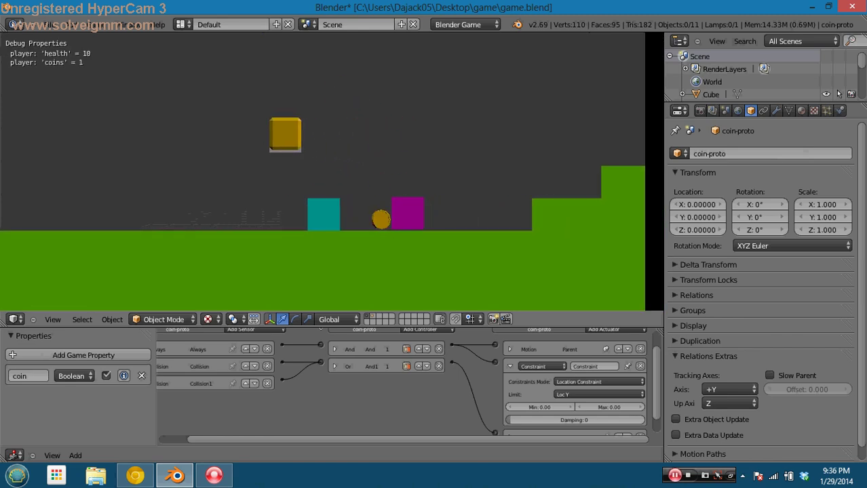
{"action": "key", "text": "Up"}
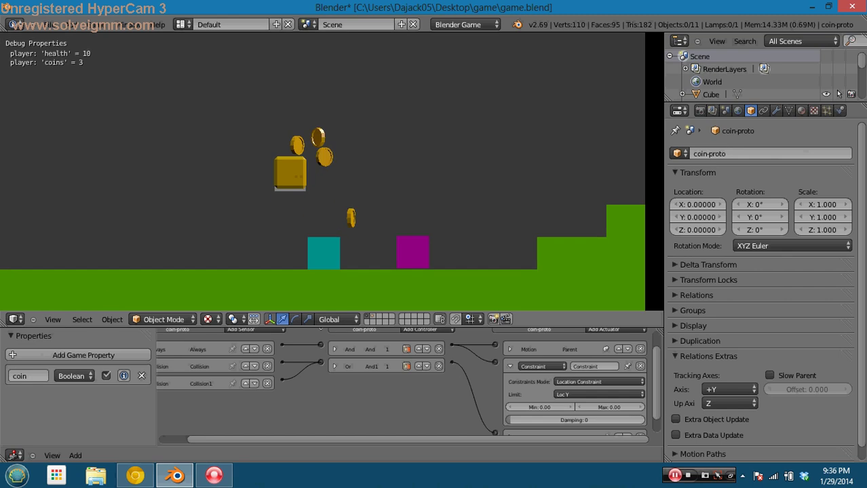
{"action": "key", "text": "Left"}
{"action": "key", "text": "Up"}
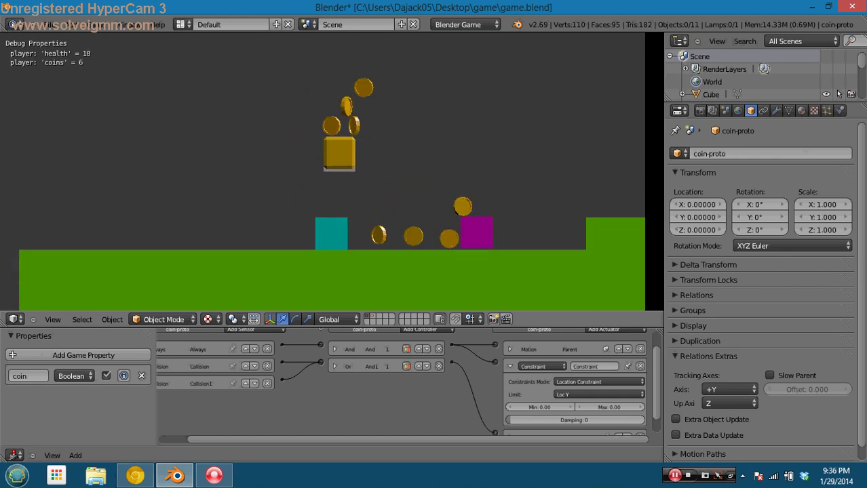
{"action": "key", "text": "Right"}
{"action": "key", "text": "Up"}
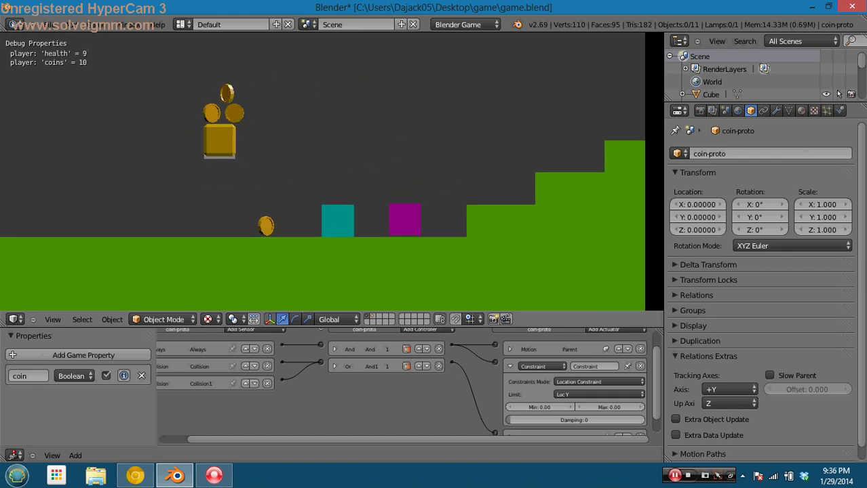
{"action": "key", "text": "Left"}
{"action": "key", "text": "Up"}
{"action": "key", "text": "Right"}
{"action": "key", "text": "Left"}
{"action": "key", "text": "Up"}
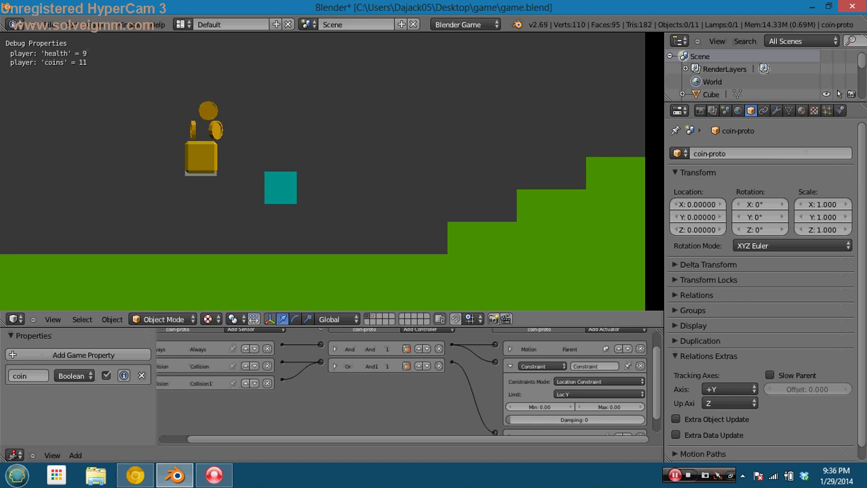
{"action": "key", "text": "Left"}
{"action": "key", "text": "Up"}
{"action": "key", "text": "Left"}
{"action": "key", "text": "Up"}
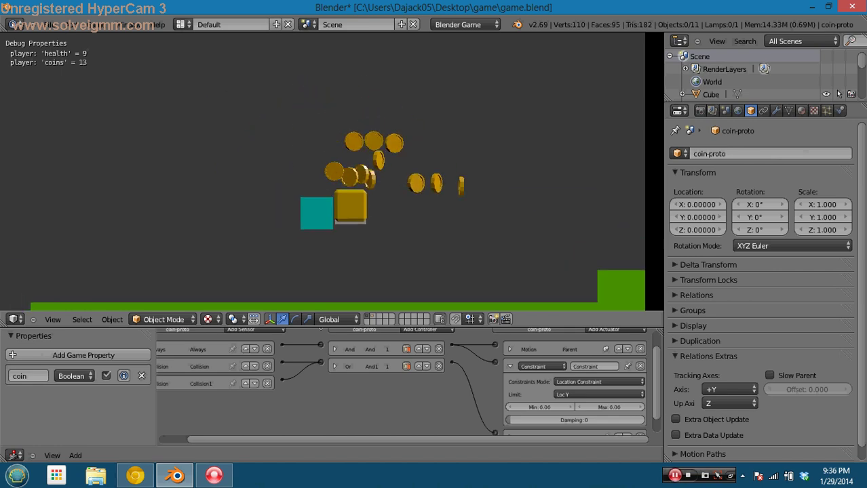
{"action": "key", "text": "Right"}
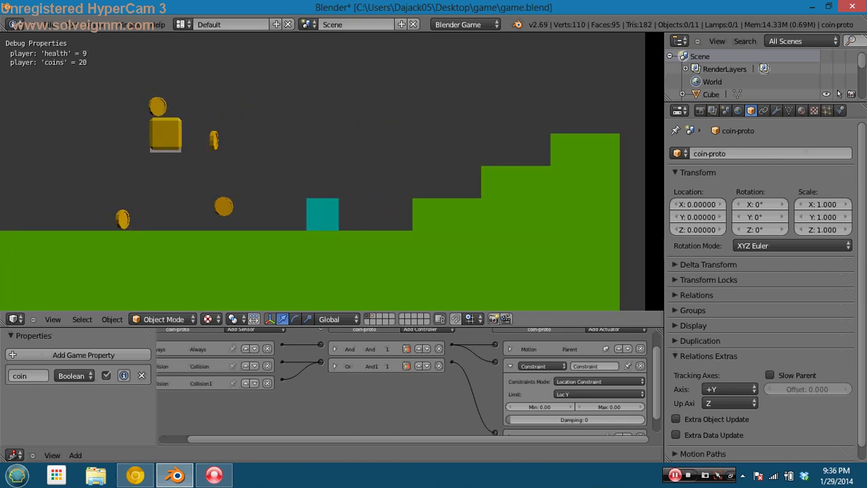
{"action": "key", "text": "Left"}
{"action": "key", "text": "Up"}
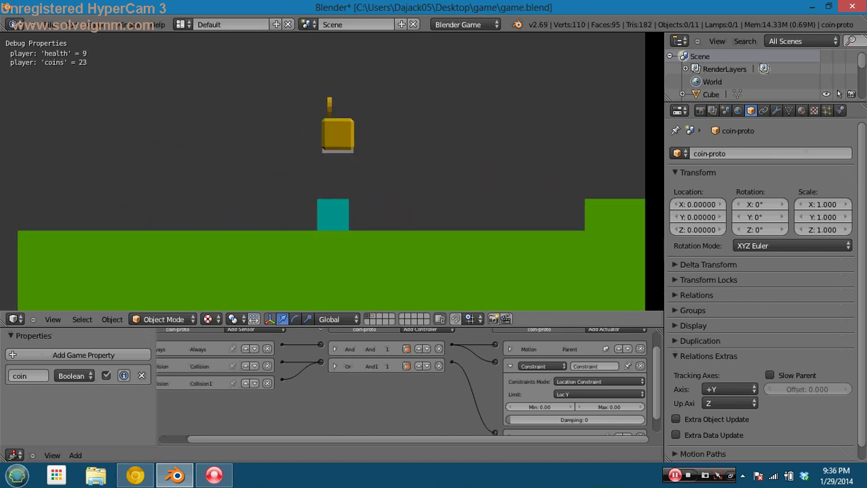
{"action": "key", "text": "Escape"}
Save the file and lower the Empty above the floating box to Z 4.0, using wireframe front orthographic view
{"action": "key", "text": "ctrl+s"}
{"action": "right_click", "coordinate": [376, 87]}
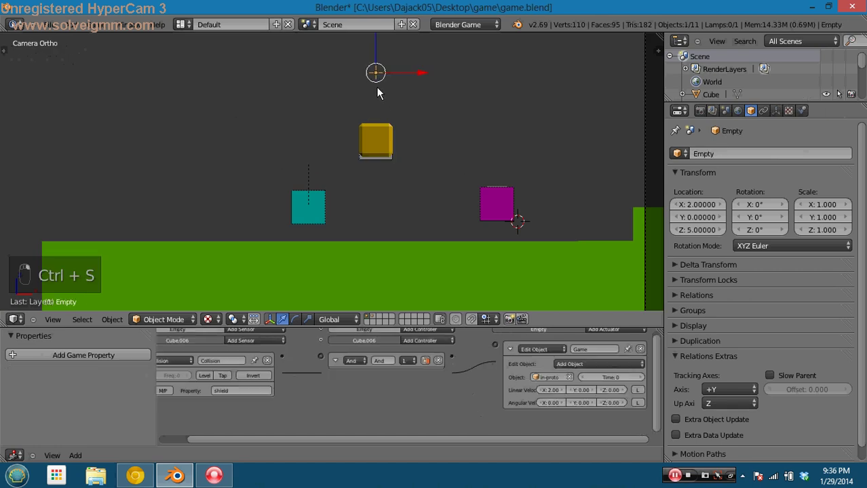
{"action": "key", "text": "z"}
{"action": "key", "text": "g"}
{"action": "left_click", "coordinate": [434, 135]}
{"action": "key", "text": "KP_1"}
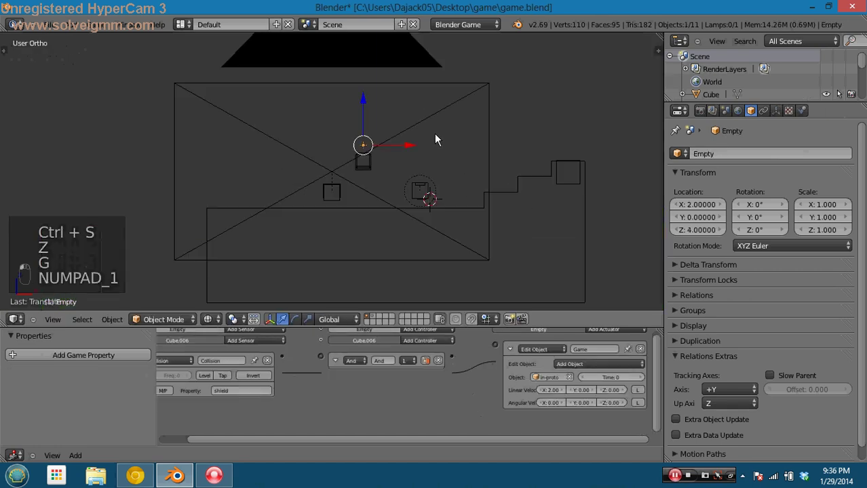
{"action": "key", "text": "KP_5"}
{"action": "key", "text": "KP_5"}
{"action": "key", "text": "KP_5"}
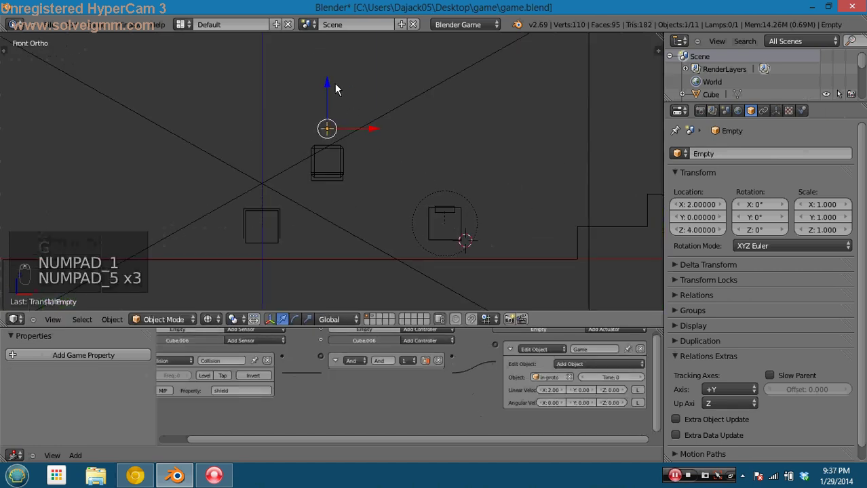
Lower the Empty along Z to 3.5 at the box's upper edge and play-test the coin spawning
{"action": "scroll", "coordinate": [329, 91], "scroll_direction": "up", "scroll_amount": 5}
{"action": "scroll", "coordinate": [337, 139], "scroll_direction": "up", "scroll_amount": 2}
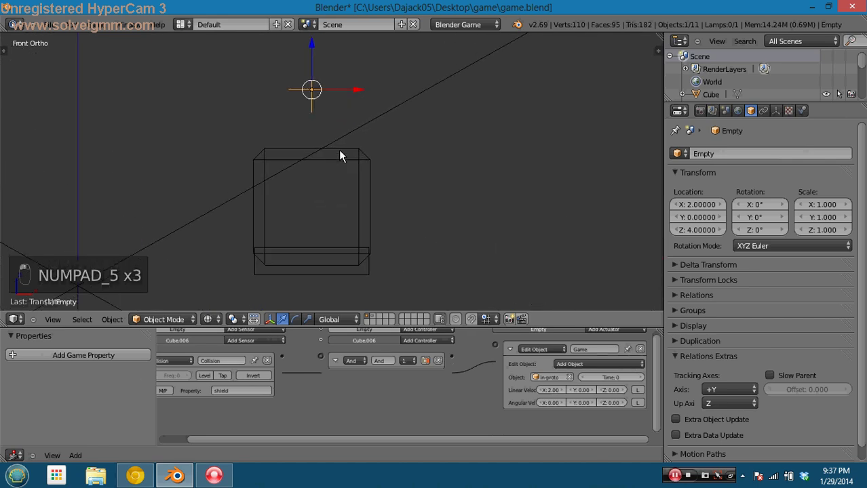
{"action": "key", "text": "g"}
{"action": "key", "text": "z"}
{"action": "left_click", "coordinate": [345, 209]}
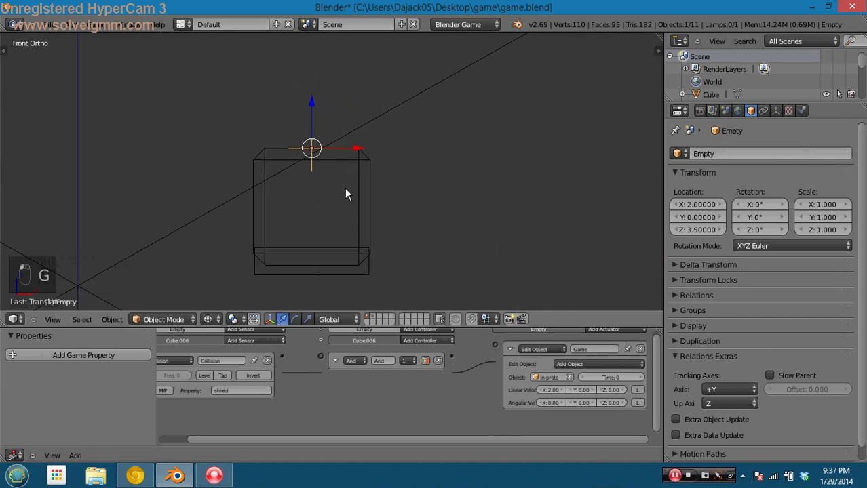
{"action": "scroll", "coordinate": [346, 188], "scroll_direction": "down", "scroll_amount": 7}
{"action": "key", "text": "p"}
{"action": "key", "text": "space"}
{"action": "key", "text": "space"}
{"action": "key", "text": "space"}
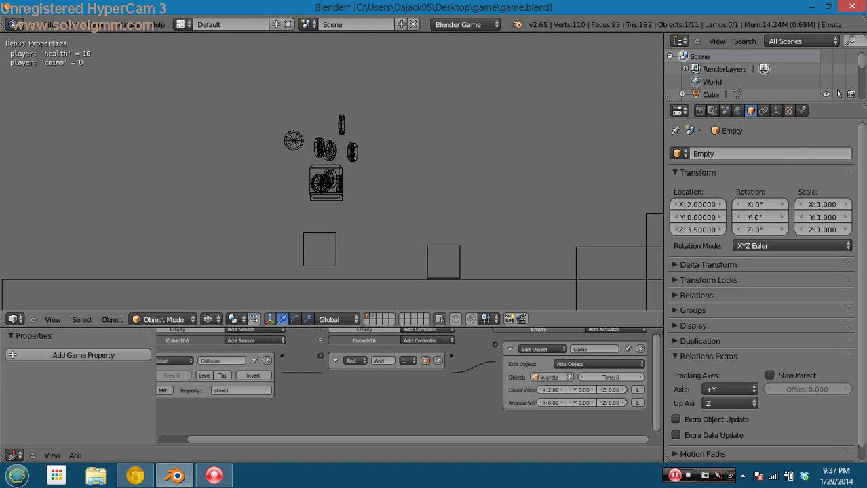
{"action": "key", "text": "Escape"}
Raise the Empty to Z 3.8 and play-test it by jumping into the floating box
{"action": "scroll", "coordinate": [332, 145], "scroll_direction": "up", "scroll_amount": 5}
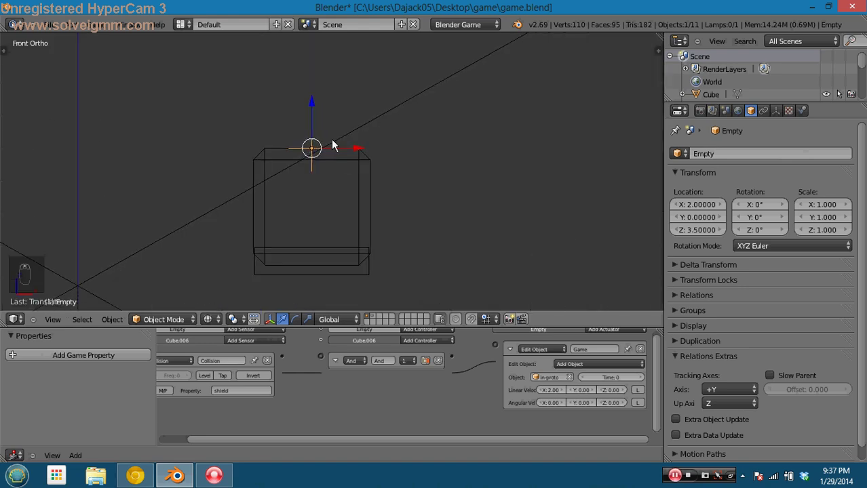
{"action": "left_click_drag", "start_coordinate": [312, 120], "coordinate": [319, 95]}
{"action": "scroll", "coordinate": [354, 112], "scroll_direction": "down", "scroll_amount": 5}
{"action": "key", "text": "p"}
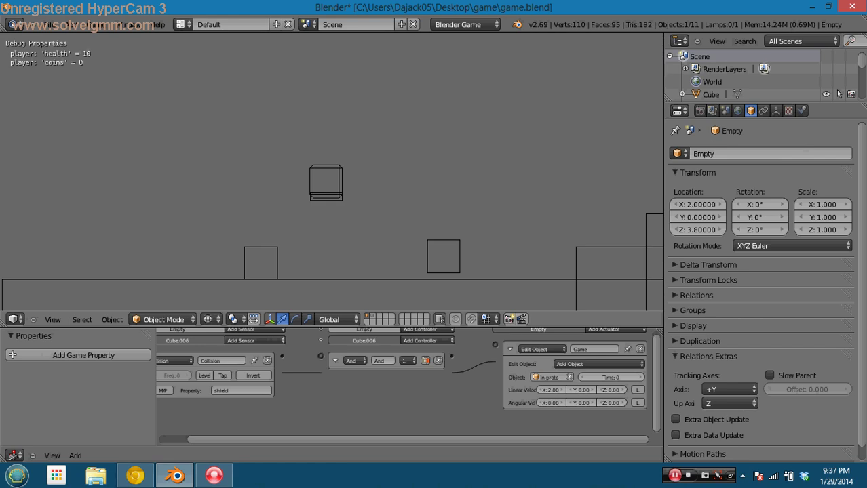
{"action": "key", "text": "Right"}
{"action": "key", "text": "space"}
{"action": "key", "text": "space"}
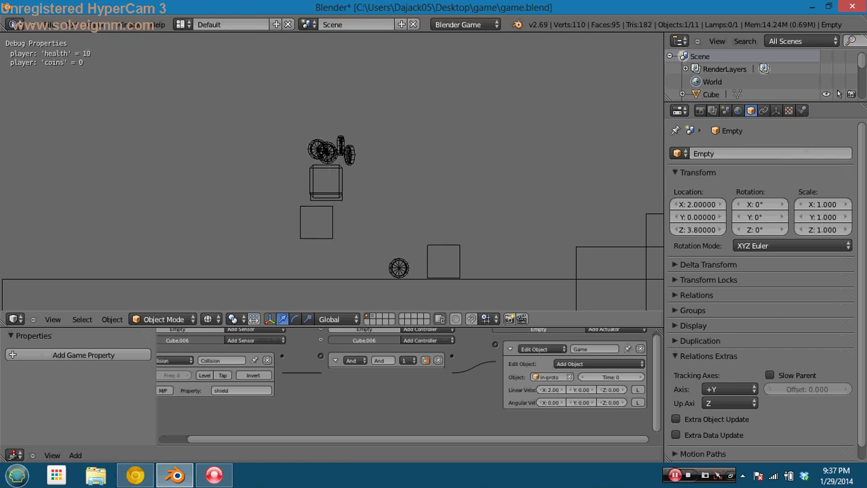
{"action": "key", "text": "space"}
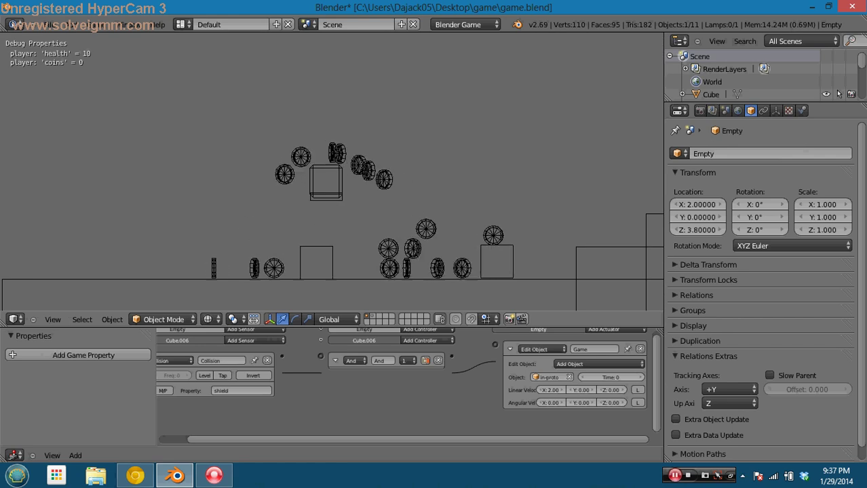
{"action": "key", "text": "Escape"}
Show the second layer together with the first and move coin-proto onto the top of the floating box at X 2.0, Z 3.8
{"action": "scroll", "coordinate": [339, 173], "scroll_direction": "up", "scroll_amount": 5}
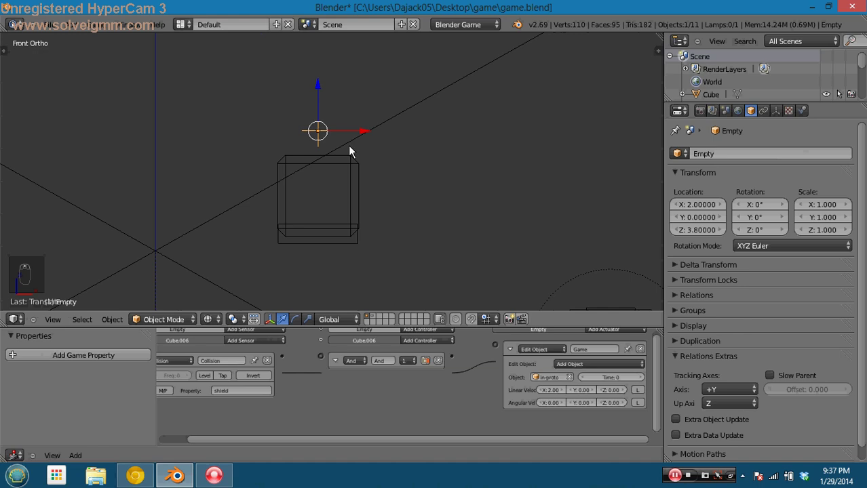
{"action": "scroll", "coordinate": [339, 190], "scroll_direction": "down", "scroll_amount": 6}
{"action": "key", "text": "shift+2"}
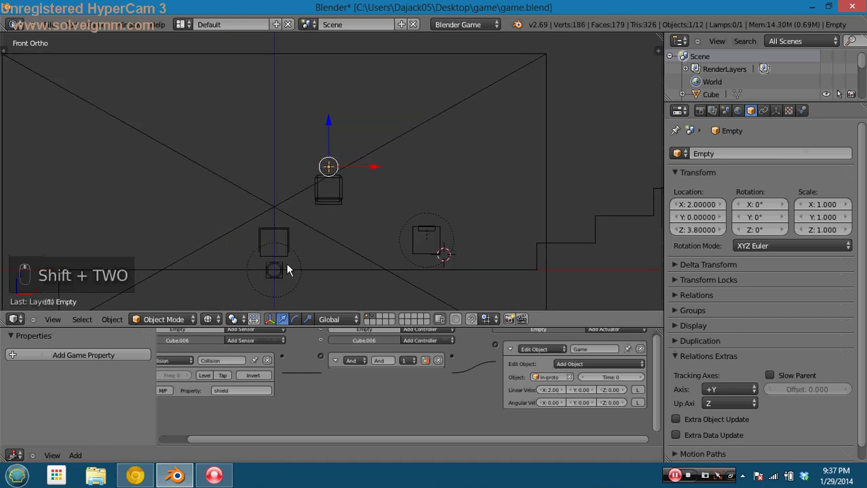
{"action": "right_click", "coordinate": [281, 275]}
{"action": "key", "text": "g"}
{"action": "left_click", "coordinate": [336, 173]}
{"action": "scroll", "coordinate": [336, 173], "scroll_direction": "up", "scroll_amount": 4}
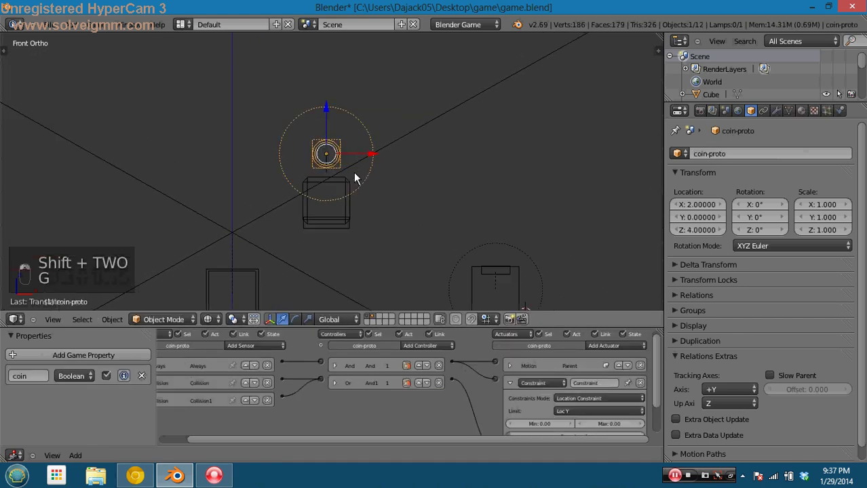
{"action": "scroll", "coordinate": [323, 154], "scroll_direction": "up", "scroll_amount": 2}
{"action": "key", "text": "g"}
{"action": "left_click", "coordinate": [332, 193]}
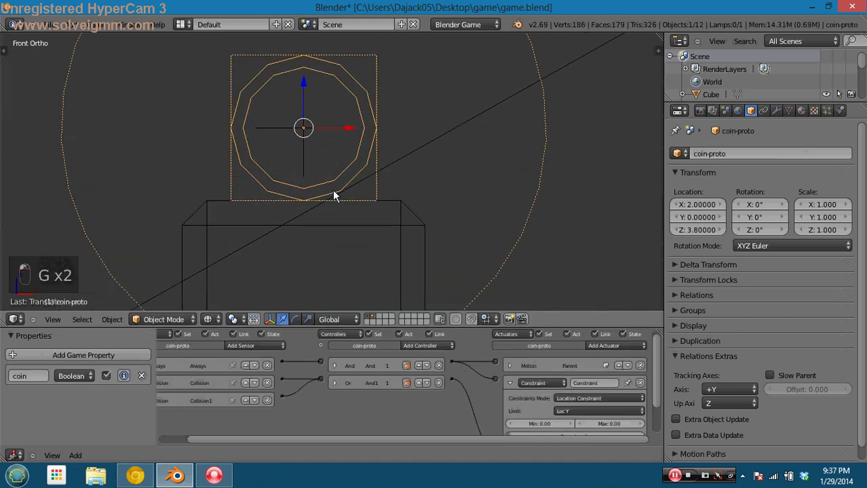
Clear coin-proto's location back to the origin and show only the first layer
{"action": "scroll", "coordinate": [308, 205], "scroll_direction": "down", "scroll_amount": 1}
{"action": "scroll", "coordinate": [313, 201], "scroll_direction": "down", "scroll_amount": 3}
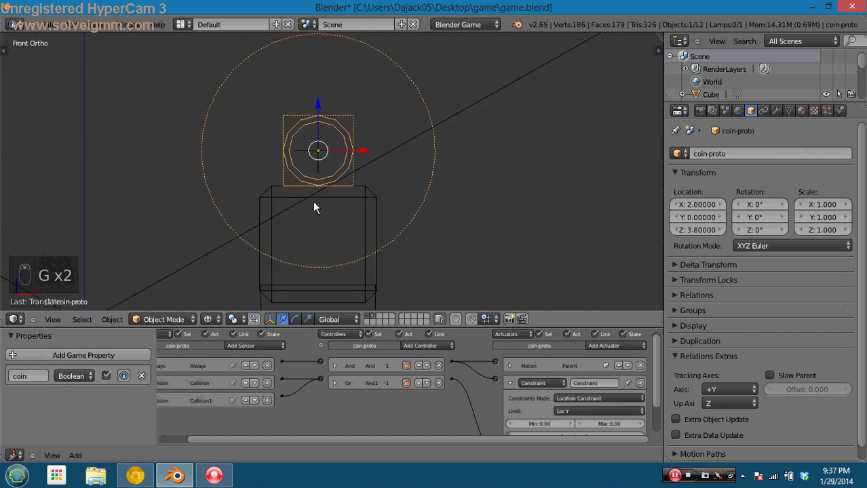
{"action": "scroll", "coordinate": [346, 157], "scroll_direction": "down", "scroll_amount": 5}
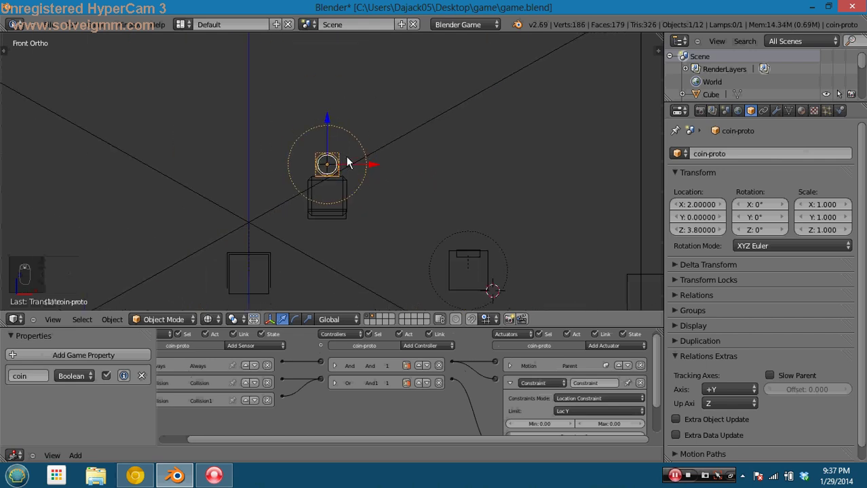
{"action": "key", "text": "alt+g"}
{"action": "key", "text": "1"}
{"action": "scroll", "coordinate": [346, 157], "scroll_direction": "up", "scroll_amount": 3}
Select the Empty above the floating box and set its Add Object actuator's Z linear velocity to 5
{"action": "right_click", "coordinate": [317, 165]}
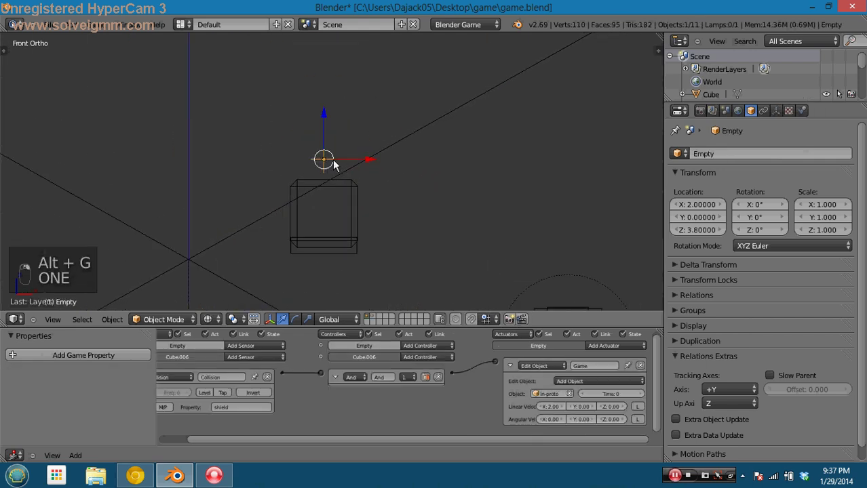
{"action": "scroll", "coordinate": [523, 415], "scroll_direction": "up", "scroll_amount": 1}
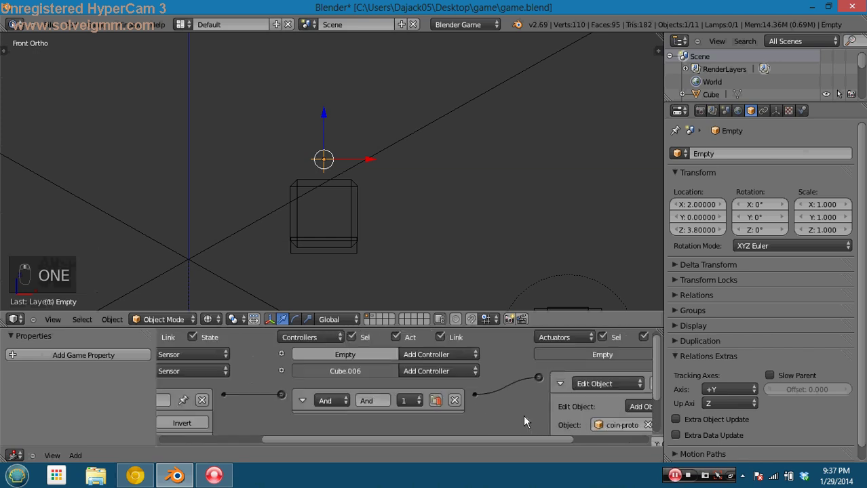
{"action": "scroll", "coordinate": [421, 370], "scroll_direction": "up", "scroll_amount": 2}
{"action": "left_click", "coordinate": [597, 394]}
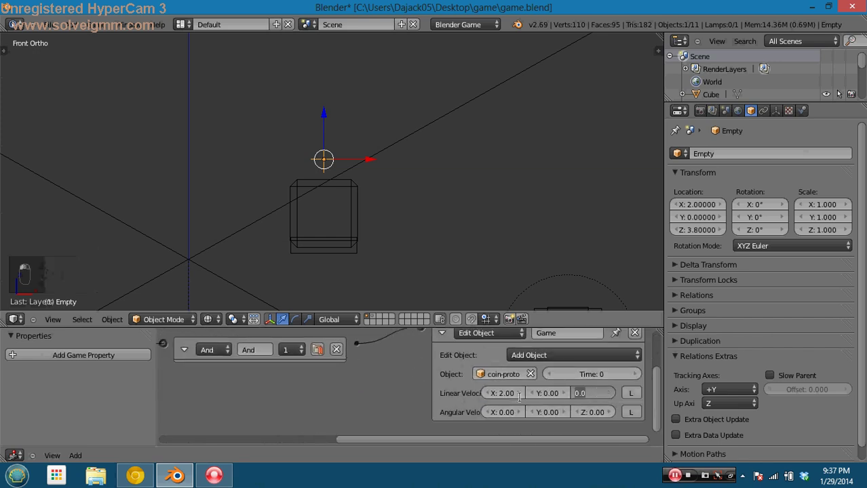
{"action": "type", "text": "5"}
{"action": "key", "text": "Return"}
Play-test the game by moving under the floating box and jumping into it several times, and end the test
{"action": "key", "text": "p"}
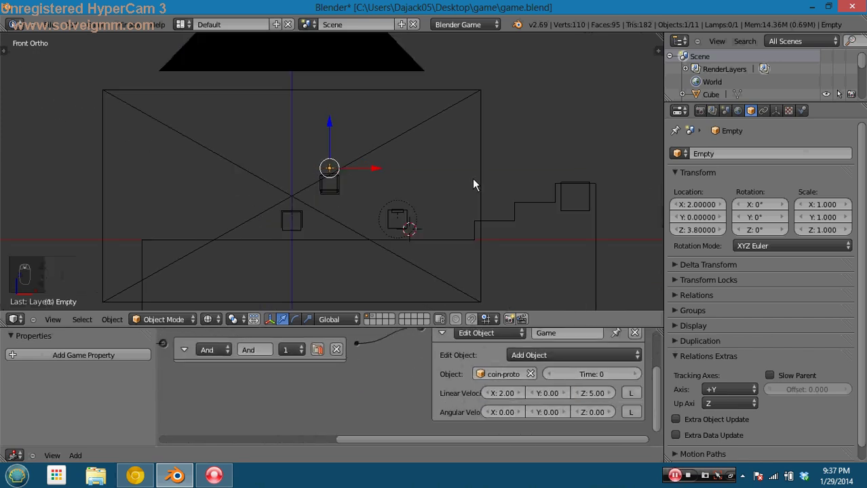
{"action": "key", "text": "Right"}
{"action": "key", "text": "space"}
{"action": "key", "text": "Right"}
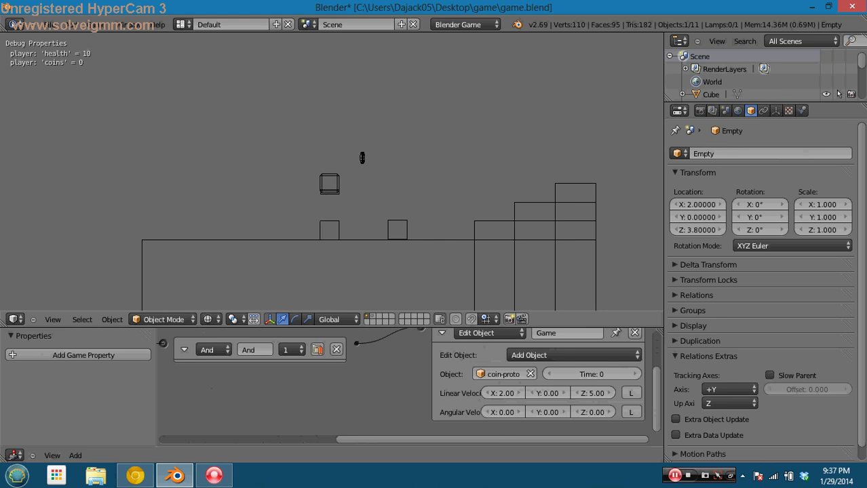
{"action": "key", "text": "space"}
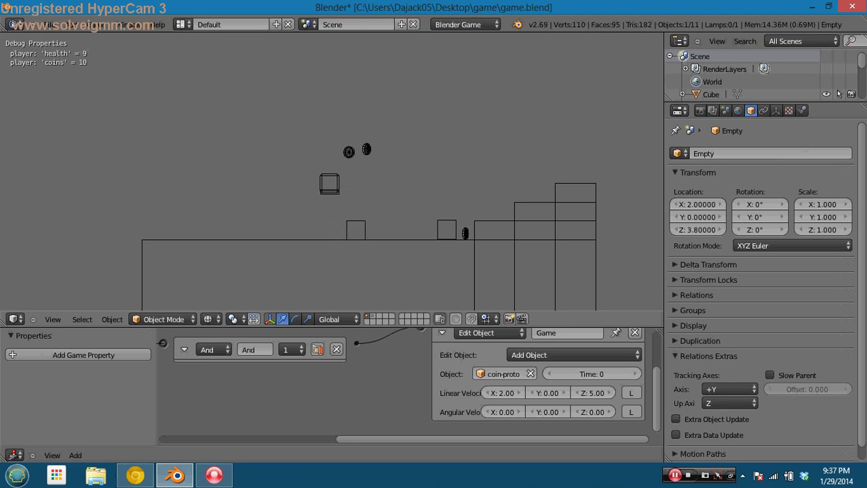
{"action": "key", "text": "Escape"}
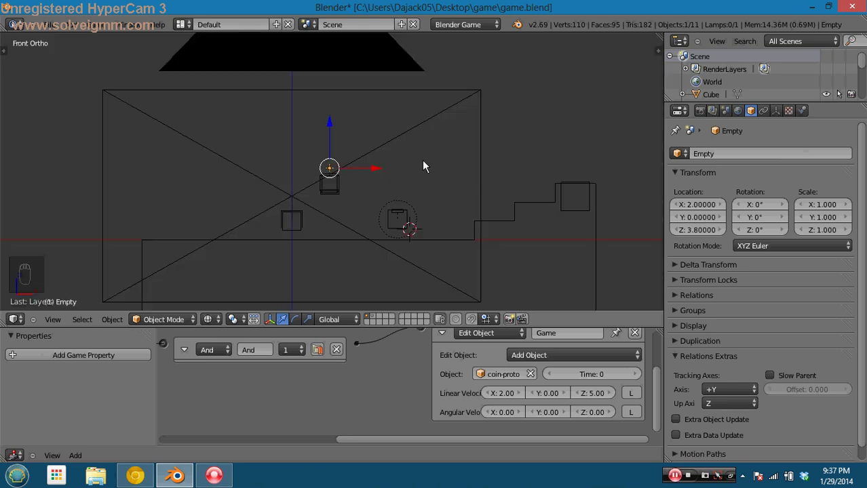
Select the floating box's base, Cube.006, and save the file
{"action": "scroll", "coordinate": [346, 187], "scroll_direction": "up", "scroll_amount": 3}
{"action": "right_click", "coordinate": [340, 237]}
{"action": "key", "text": "ctrl+s"}
{"action": "left_click", "coordinate": [341, 243]}
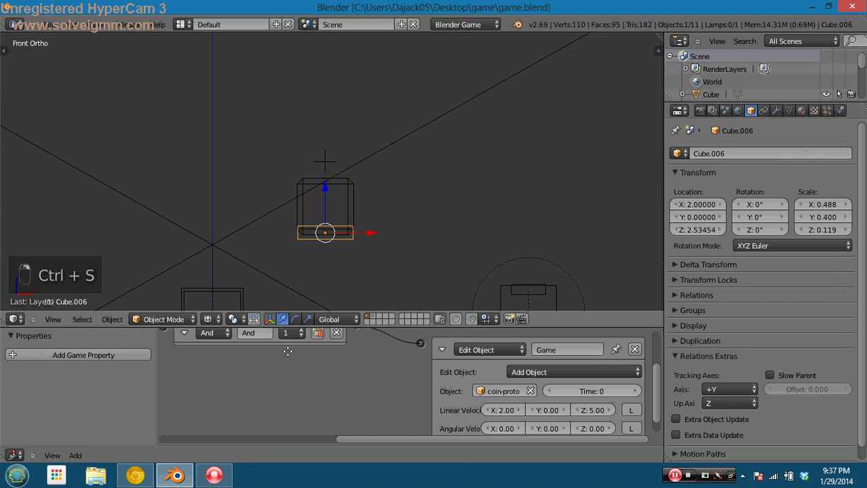
Enable true-level pulsing on the base's Collision sensor with frequency 50 and play-test the coin spawning
{"action": "middle_click_drag", "start_coordinate": [340, 392], "coordinate": [479, 373]}
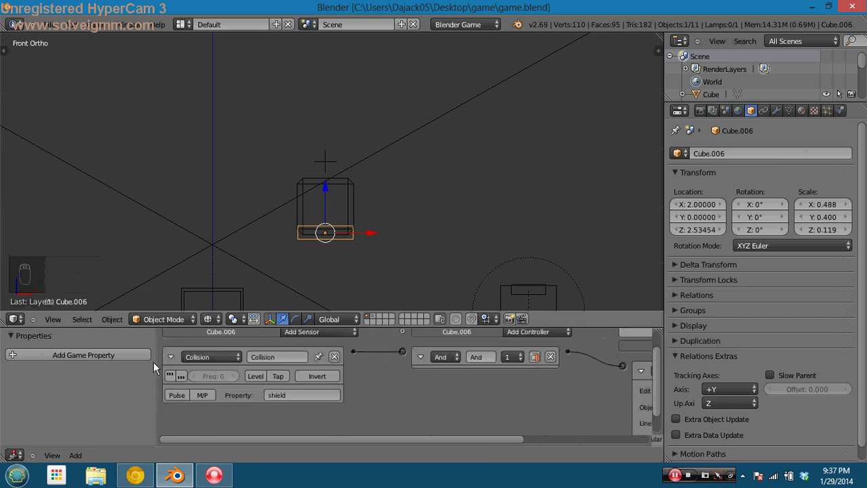
{"action": "left_click", "coordinate": [168, 376]}
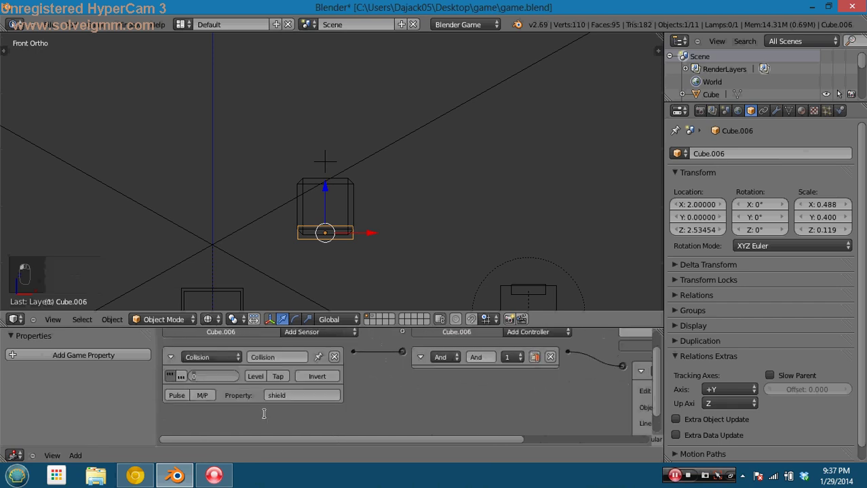
{"action": "left_click", "coordinate": [220, 376]}
{"action": "type", "text": "50"}
{"action": "key", "text": "Return"}
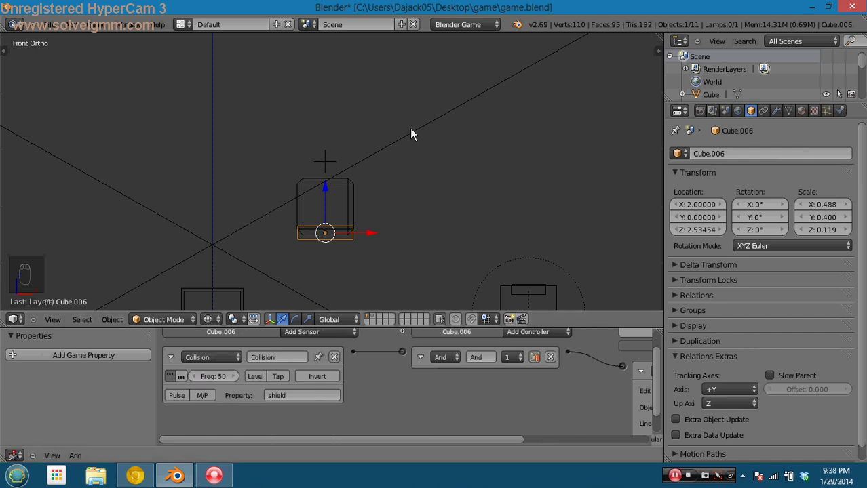
{"action": "scroll", "coordinate": [410, 128], "scroll_direction": "down", "scroll_amount": 2}
{"action": "middle_click_drag", "start_coordinate": [412, 201], "coordinate": [386, 178], "text": "shift"}
{"action": "key", "text": "p"}
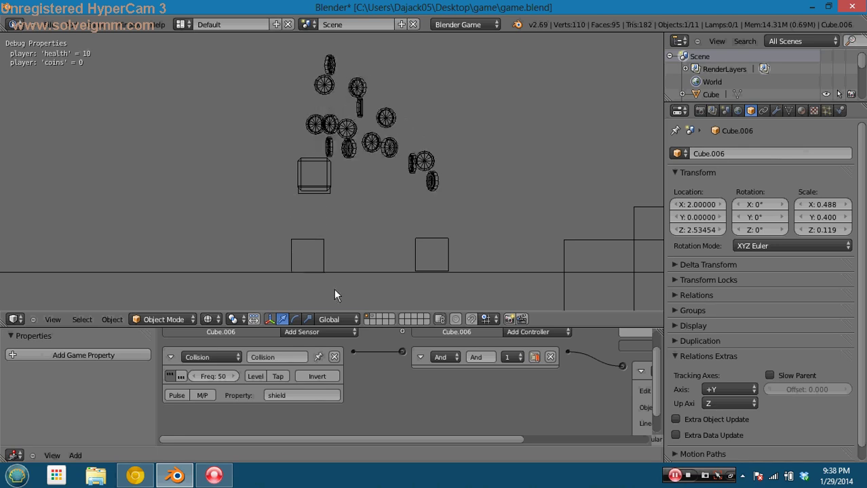
{"action": "key", "text": "Escape"}
Set the Collision sensor's pulse frequency to 100 and play-test the game
{"action": "left_click", "coordinate": [221, 376]}
{"action": "type", "text": "10"}
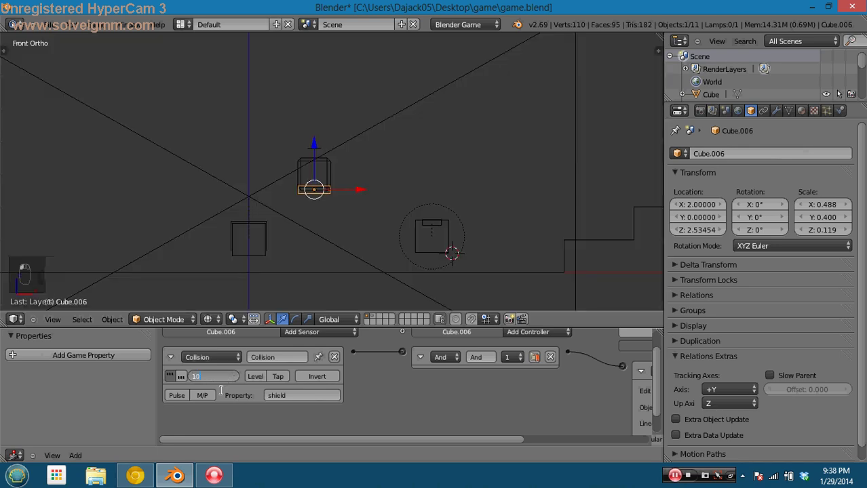
{"action": "type", "text": "0"}
{"action": "type", "text": "p"}
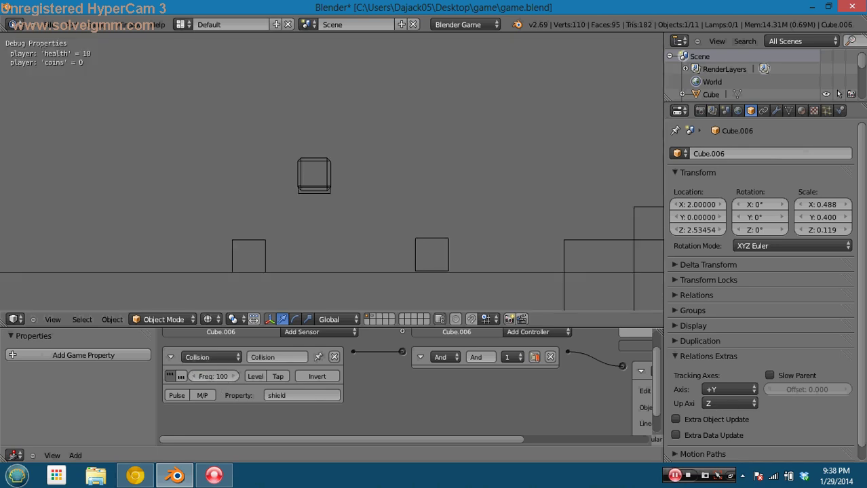
{"action": "key", "text": "Escape"}
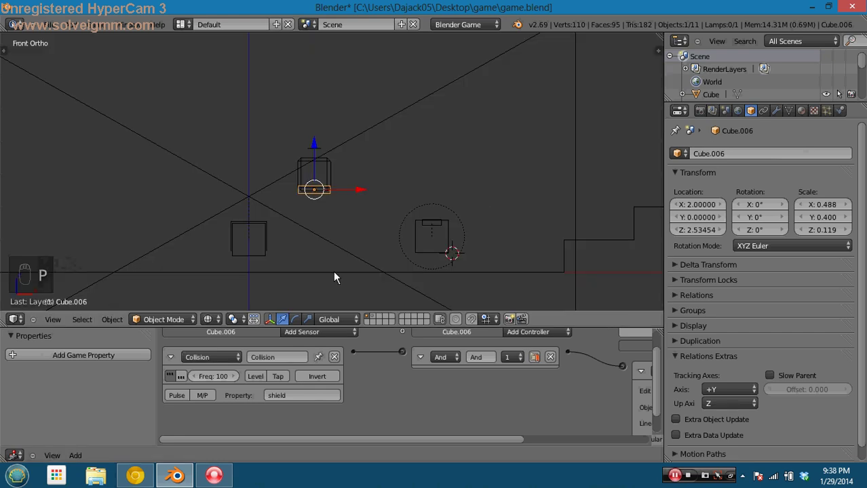
Turn off true-level pulsing on the base's Collision sensor and save the file
{"action": "left_click", "coordinate": [173, 377]}
{"action": "key", "text": "ctrl+s"}
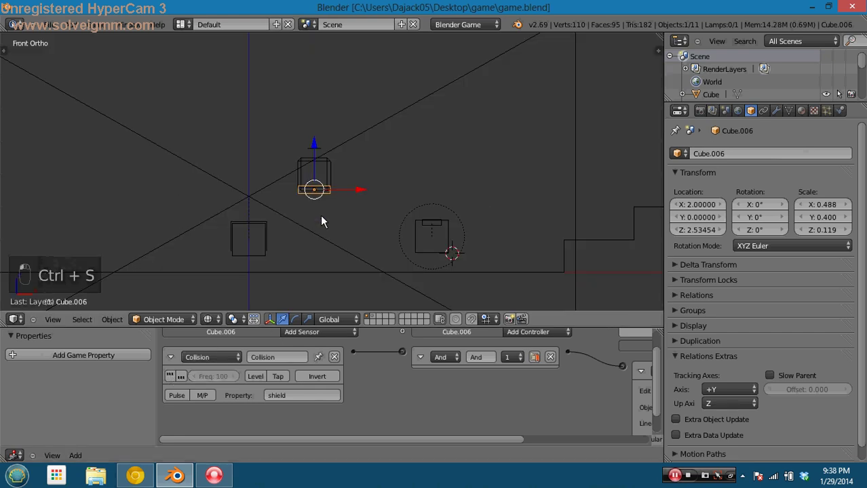
{"action": "left_click", "coordinate": [246, 232]}
{"action": "key", "text": "ctrl+s"}
Select the player cube and open its physics settings
{"action": "left_click", "coordinate": [323, 191]}
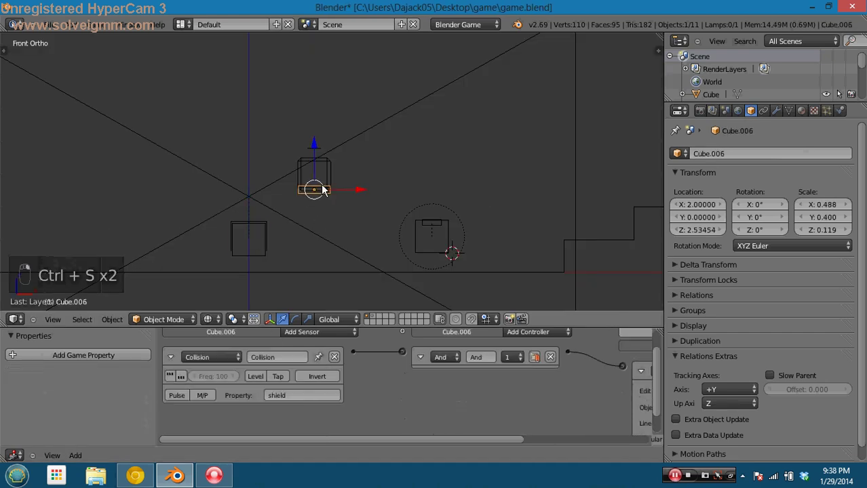
{"action": "left_click", "coordinate": [326, 187]}
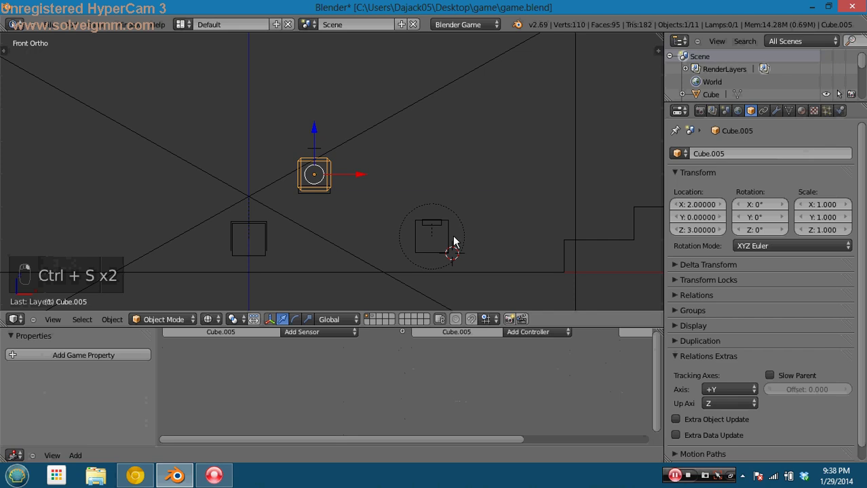
{"action": "left_click", "coordinate": [261, 260]}
{"action": "left_click", "coordinate": [840, 111]}
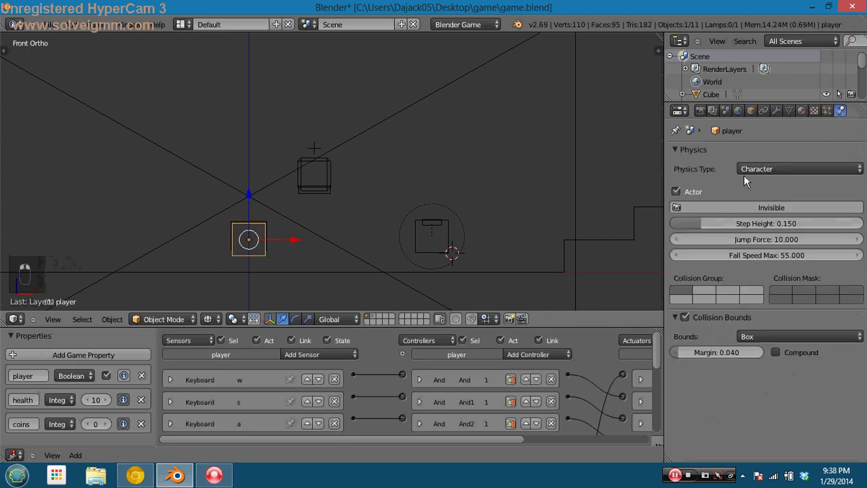
Reset the 3D cursor to the origin and view the scene through the camera, maximizing and restoring the viewport
{"action": "left_click", "coordinate": [659, 181]}
{"action": "key", "text": "shift+x"}
{"action": "key", "text": "shift+c"}
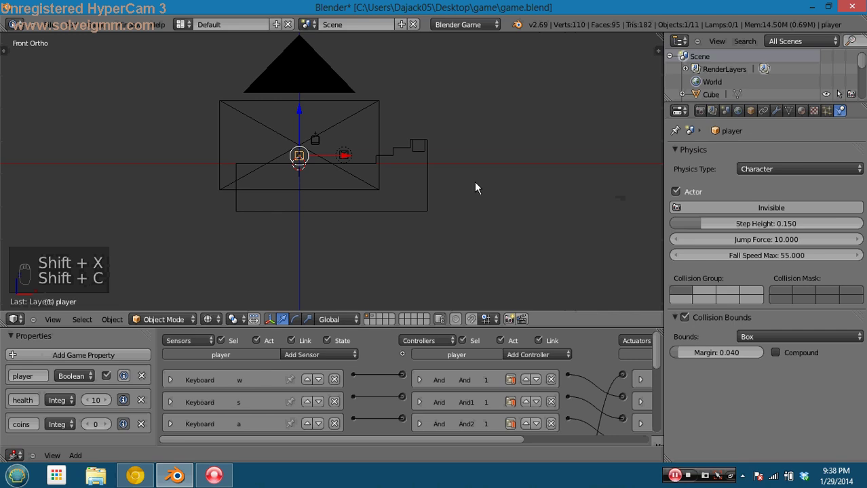
{"action": "key", "text": "KP_0"}
{"action": "key", "text": "shift+space"}
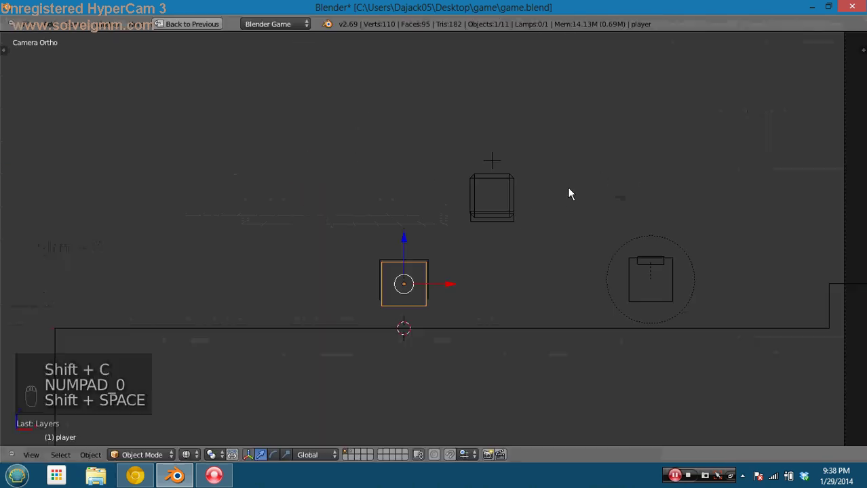
{"action": "key", "text": "shift+space"}
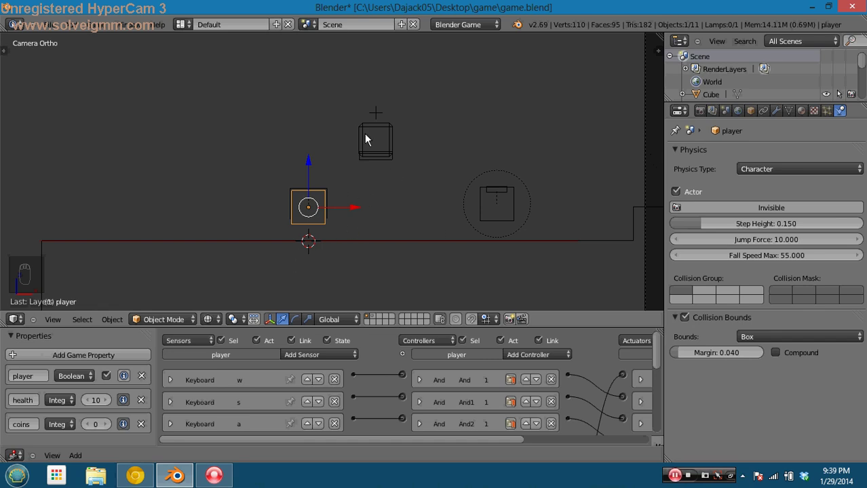
Switch to Chrome and search Google for "blender character physics jump"
{"action": "left_click", "coordinate": [140, 472]}
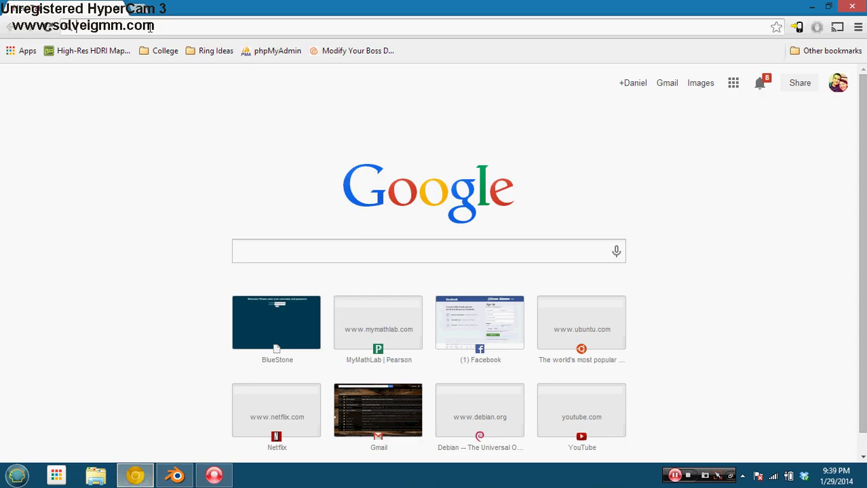
{"action": "type", "text": "blender c"}
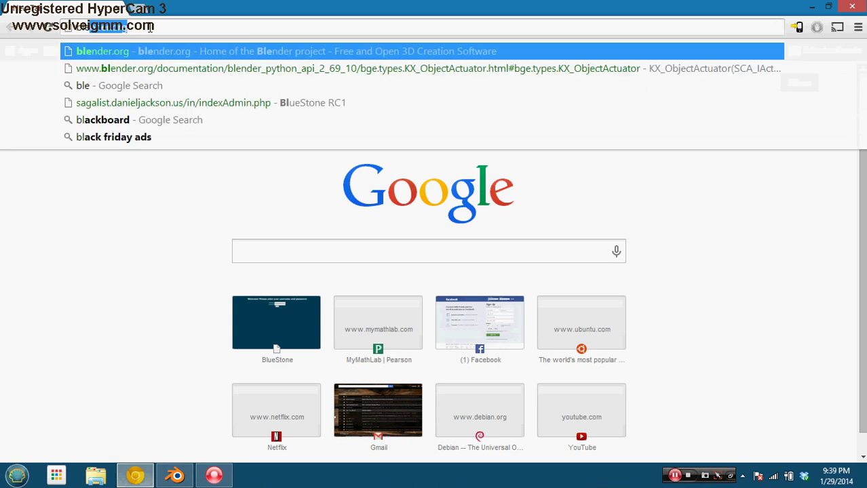
{"action": "type", "text": "harac"}
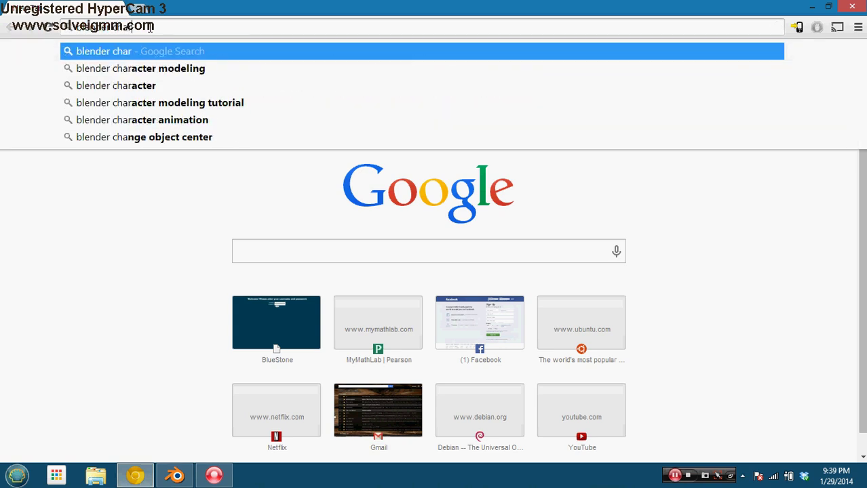
{"action": "key", "text": "Down"}
{"action": "key", "text": "Down"}
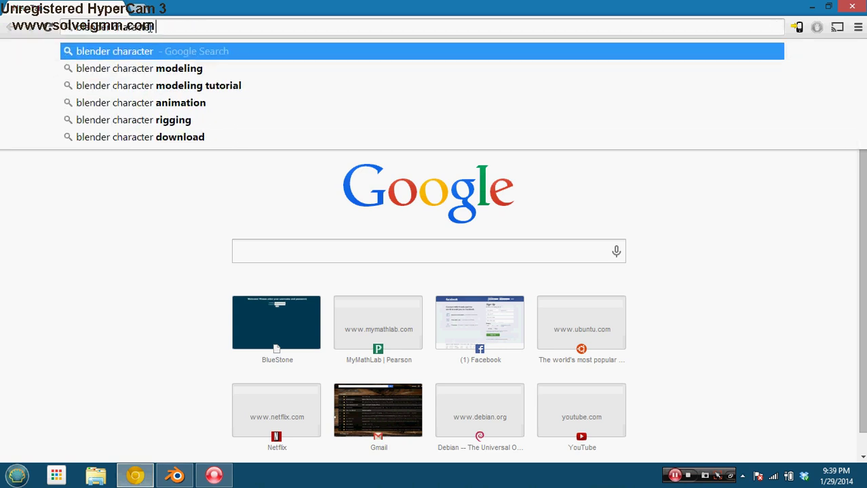
{"action": "type", "text": "physics "}
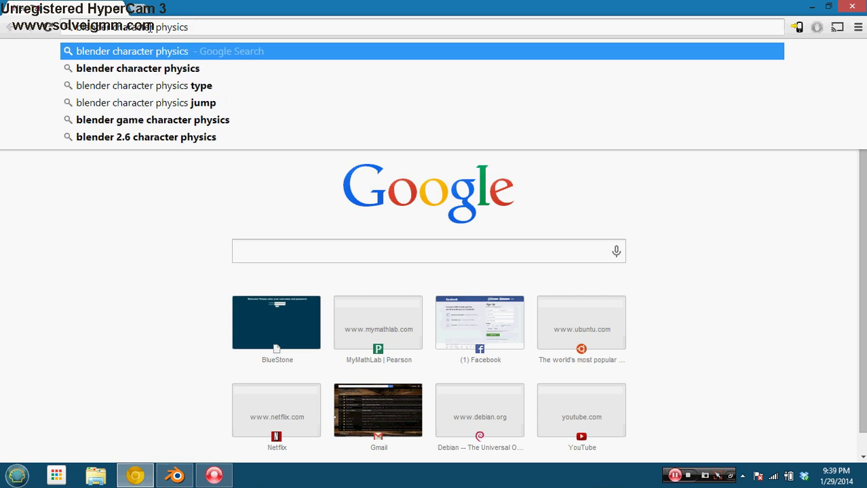
{"action": "type", "text": "jump"}
{"action": "key", "text": "Return"}
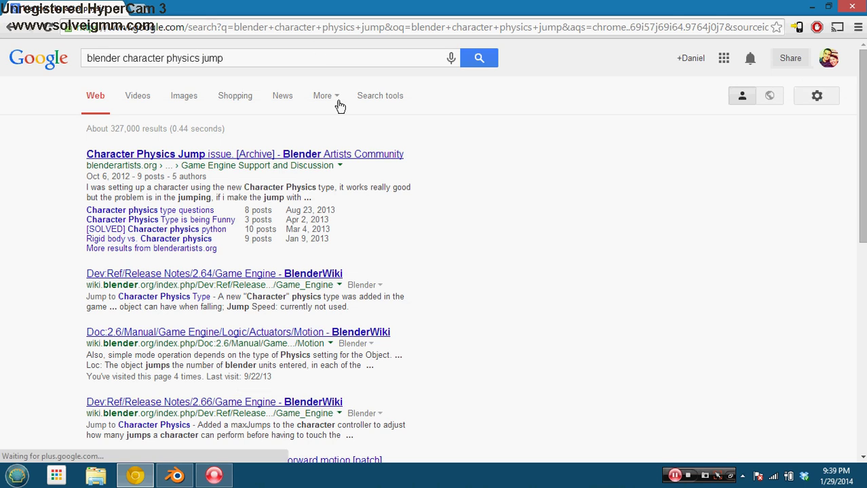
Read the Blender Artists archive thread "Character Physics Jump issue" and return to the search results
{"action": "left_click", "coordinate": [229, 156]}
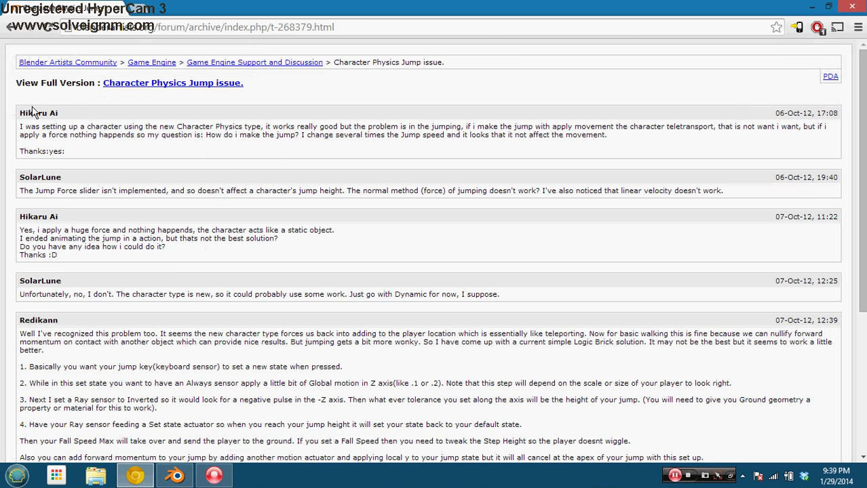
{"action": "left_click", "coordinate": [10, 30]}
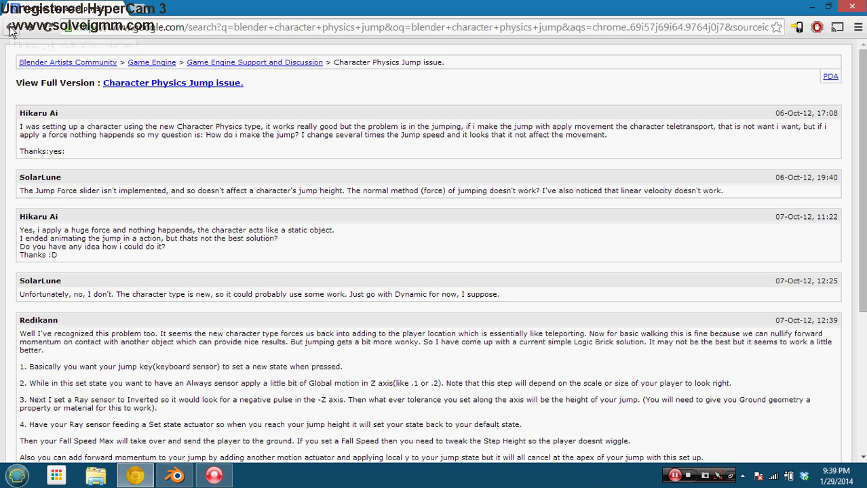
Open the 2.64 Game Engine release notes and the Wikibooks "Platformer: Physics Fixes" result in new tabs
{"action": "scroll", "coordinate": [55, 150], "scroll_direction": "down", "scroll_amount": 2}
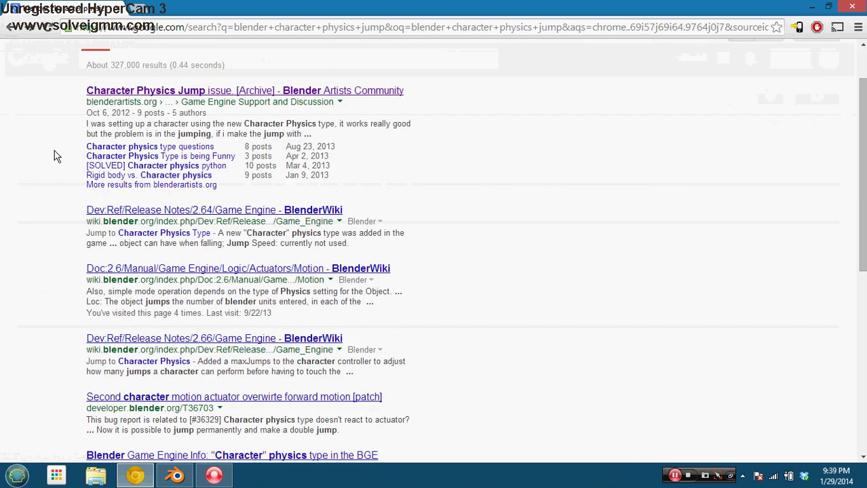
{"action": "scroll", "coordinate": [57, 156], "scroll_direction": "down", "scroll_amount": 1}
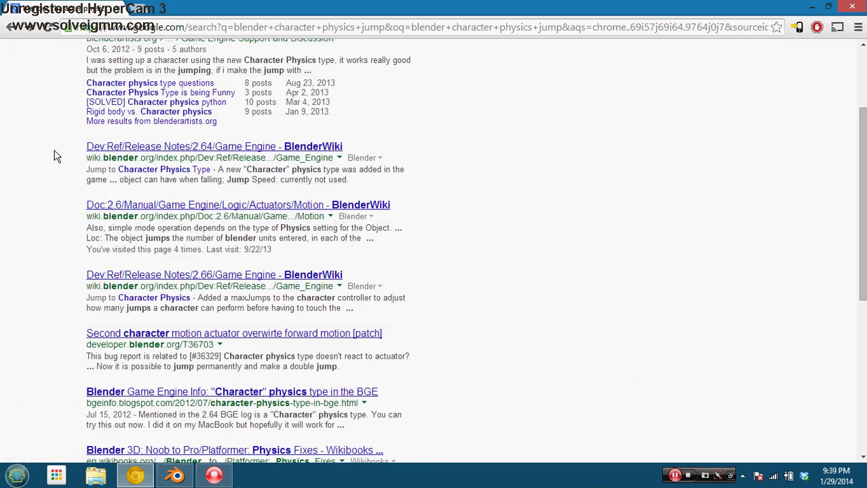
{"action": "right_click", "coordinate": [129, 156]}
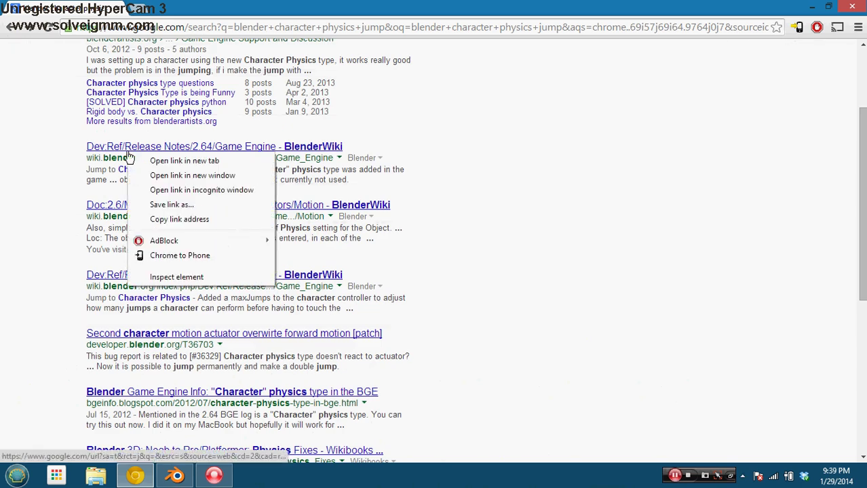
{"action": "left_click", "coordinate": [137, 160]}
{"action": "scroll", "coordinate": [93, 182], "scroll_direction": "down", "scroll_amount": 1}
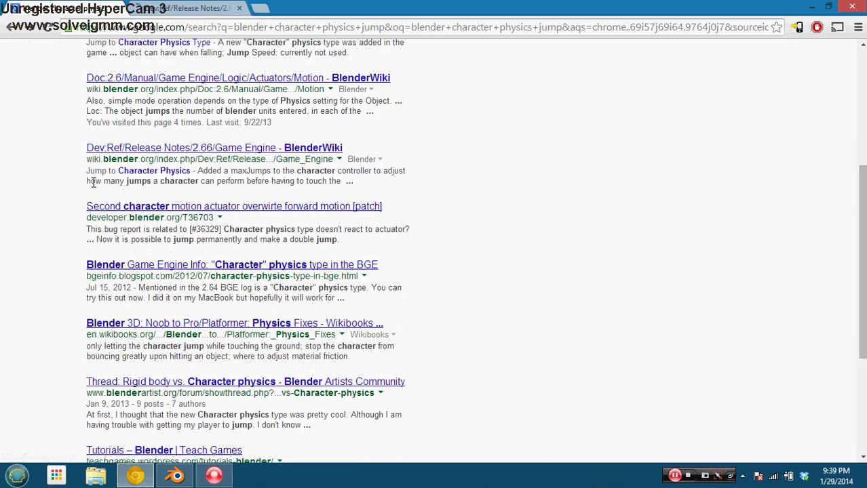
{"action": "scroll", "coordinate": [92, 182], "scroll_direction": "down", "scroll_amount": 1}
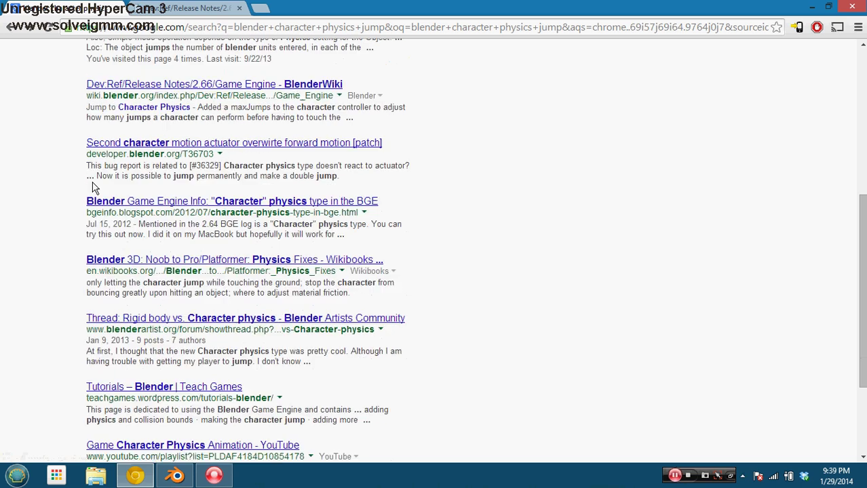
{"action": "scroll", "coordinate": [93, 187], "scroll_direction": "down", "scroll_amount": 1}
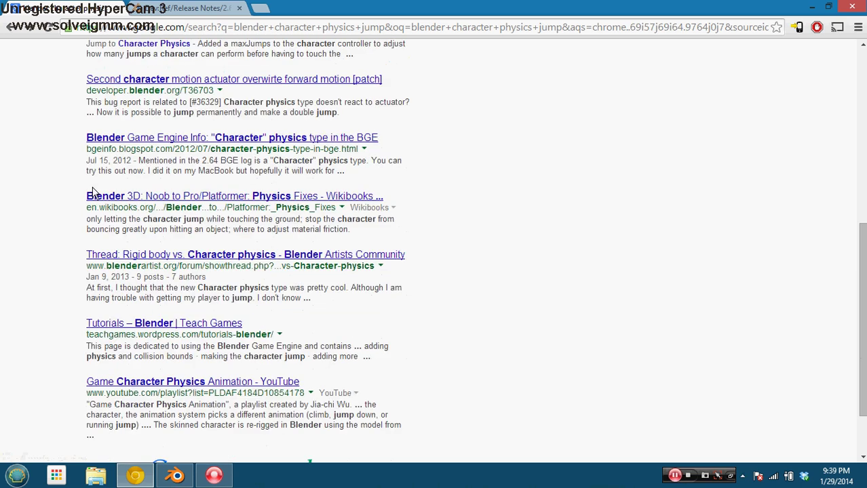
{"action": "right_click", "coordinate": [192, 198]}
{"action": "left_click", "coordinate": [200, 201]}
Examine the Character Physics Type section of the Blender 2.64 Game Engine release notes for its jump settings
{"action": "key", "text": "ctrl+Tab"}
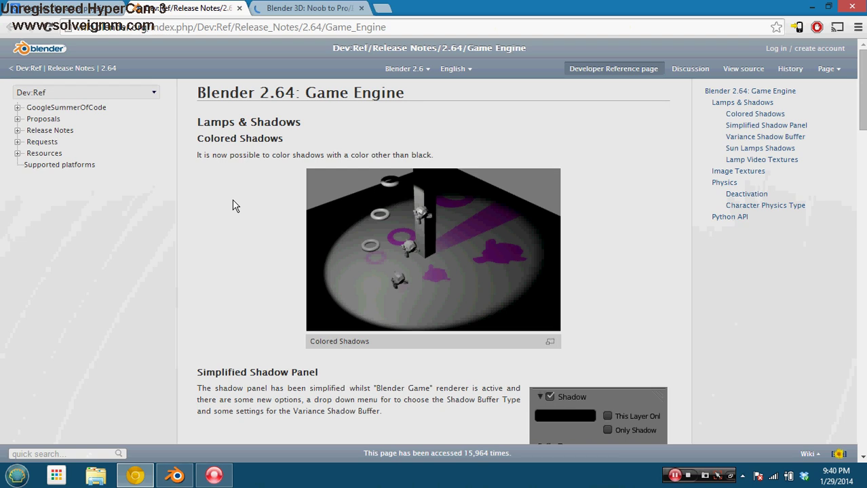
{"action": "scroll", "coordinate": [232, 199], "scroll_direction": "down", "scroll_amount": 4}
{"action": "scroll", "coordinate": [231, 197], "scroll_direction": "down", "scroll_amount": 2}
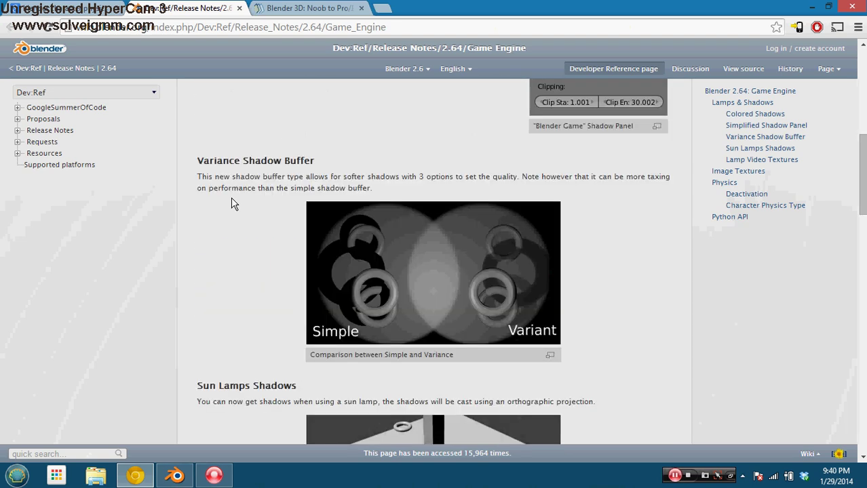
{"action": "scroll", "coordinate": [231, 197], "scroll_direction": "down", "scroll_amount": 2}
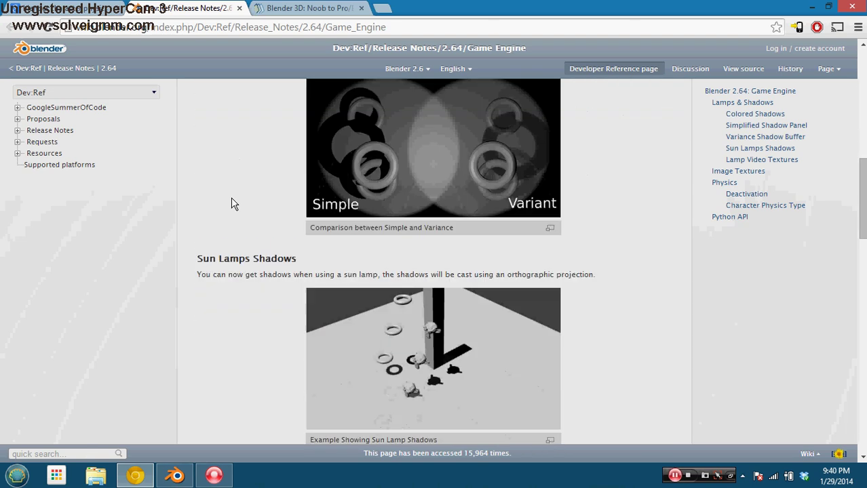
{"action": "scroll", "coordinate": [230, 198], "scroll_direction": "down", "scroll_amount": 6}
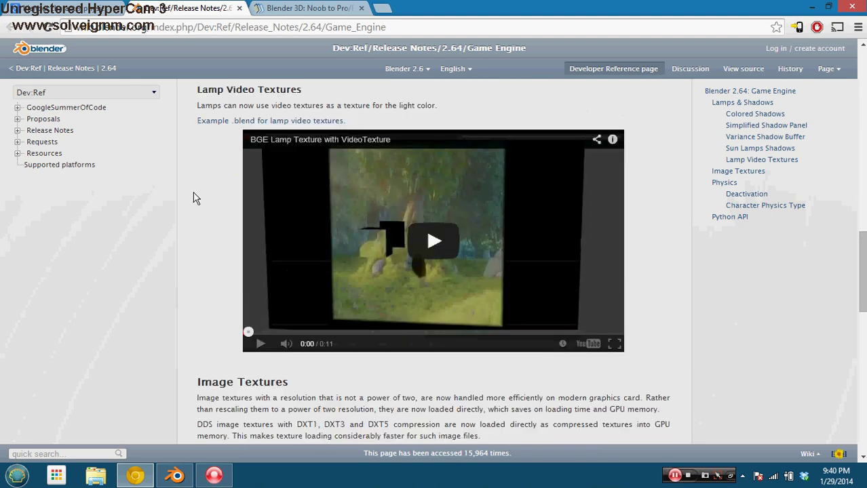
{"action": "scroll", "coordinate": [194, 197], "scroll_direction": "up", "scroll_amount": 1}
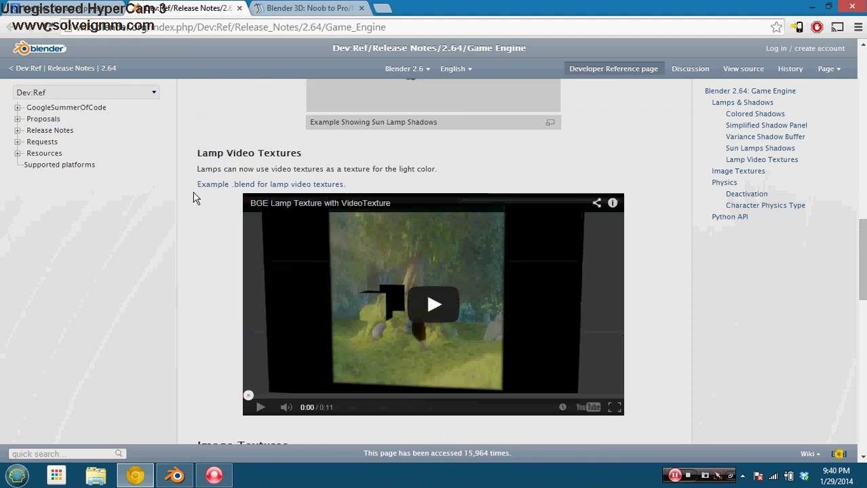
{"action": "scroll", "coordinate": [200, 214], "scroll_direction": "down", "scroll_amount": 5}
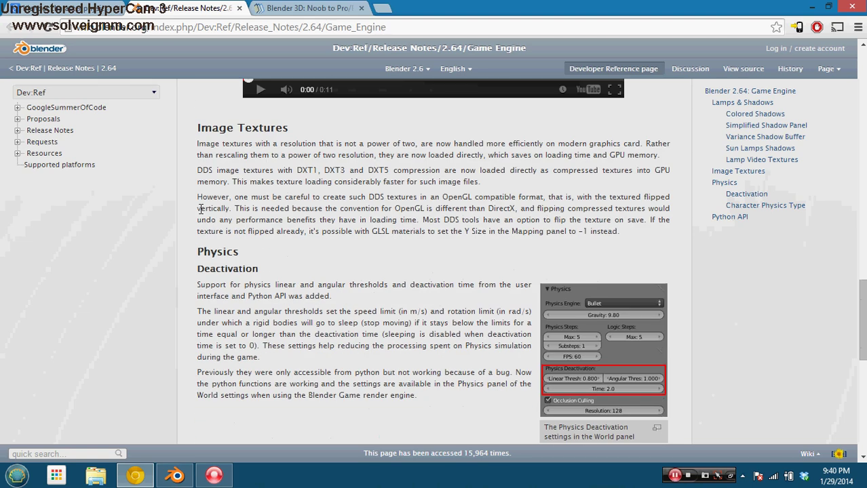
{"action": "scroll", "coordinate": [200, 209], "scroll_direction": "down", "scroll_amount": 6}
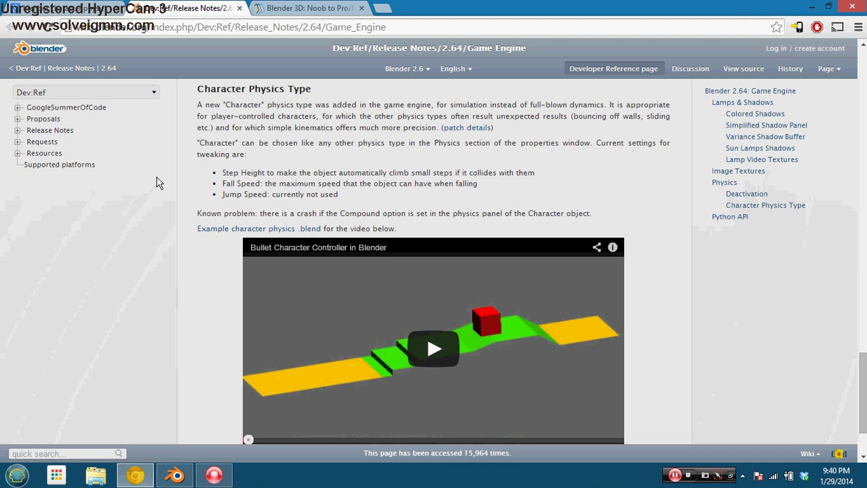
{"action": "scroll", "coordinate": [199, 199], "scroll_direction": "down", "scroll_amount": 3}
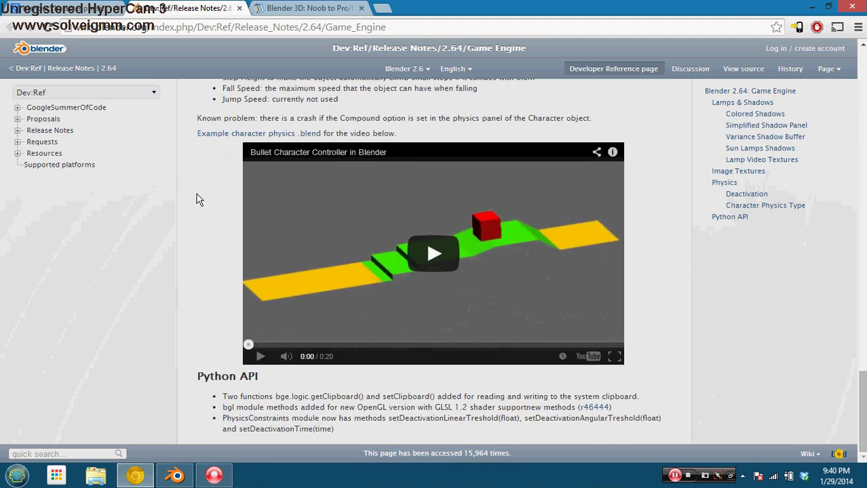
{"action": "scroll", "coordinate": [198, 200], "scroll_direction": "up", "scroll_amount": 8}
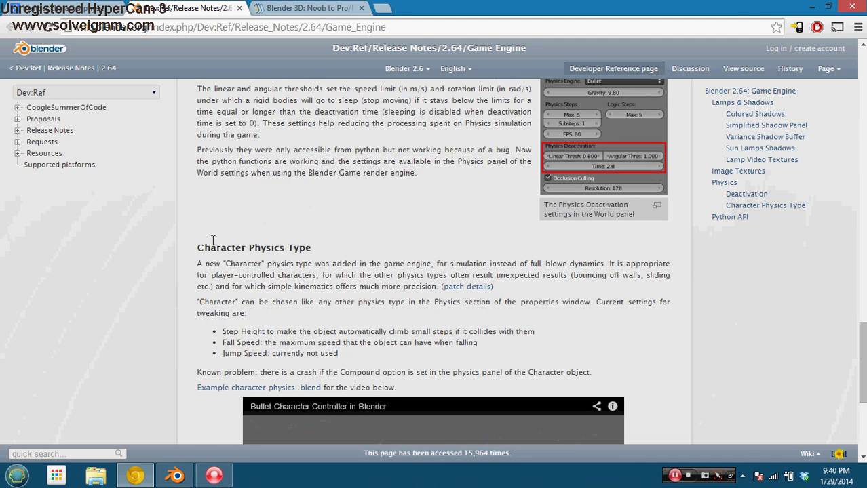
{"action": "scroll", "coordinate": [213, 240], "scroll_direction": "down", "scroll_amount": 2}
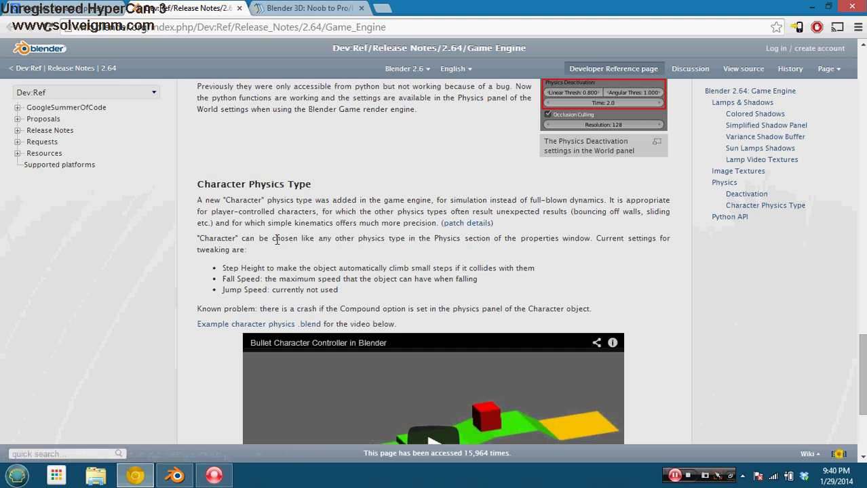
{"action": "scroll", "coordinate": [277, 239], "scroll_direction": "up", "scroll_amount": 3}
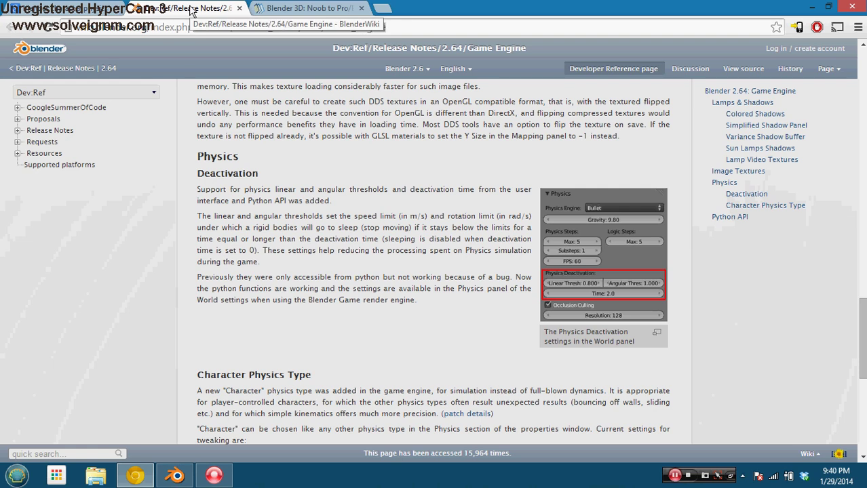
Skim the Wikibooks Physics Fixes page for jump advice, recheck the release notes, and close both pages
{"action": "left_click", "coordinate": [295, 9]}
{"action": "scroll", "coordinate": [824, 91], "scroll_direction": "down", "scroll_amount": 3}
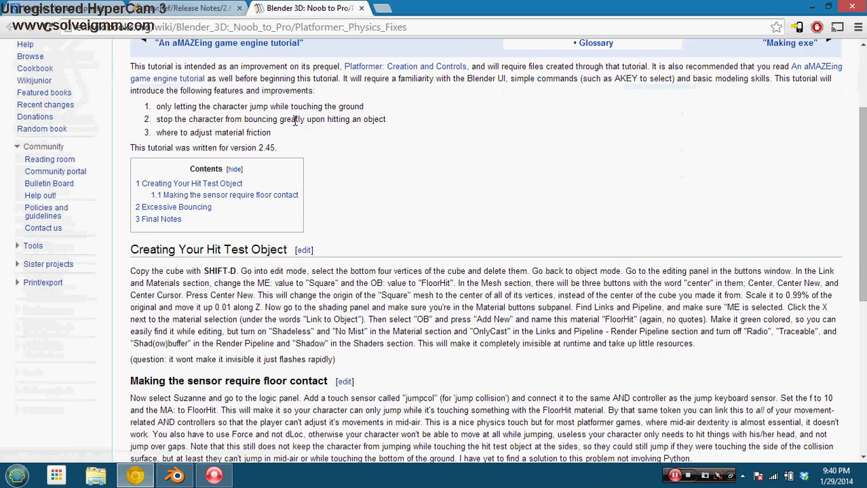
{"action": "scroll", "coordinate": [306, 100], "scroll_direction": "down", "scroll_amount": 5}
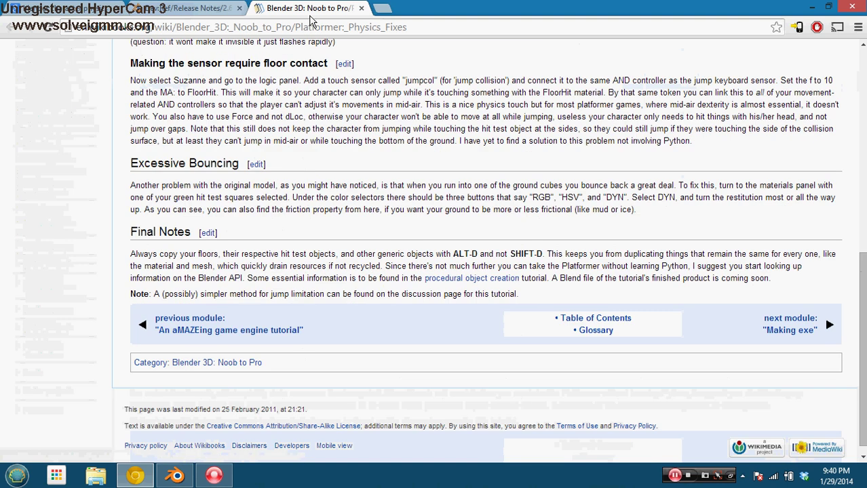
{"action": "left_click", "coordinate": [362, 9]}
{"action": "scroll", "coordinate": [347, 203], "scroll_direction": "down", "scroll_amount": 6}
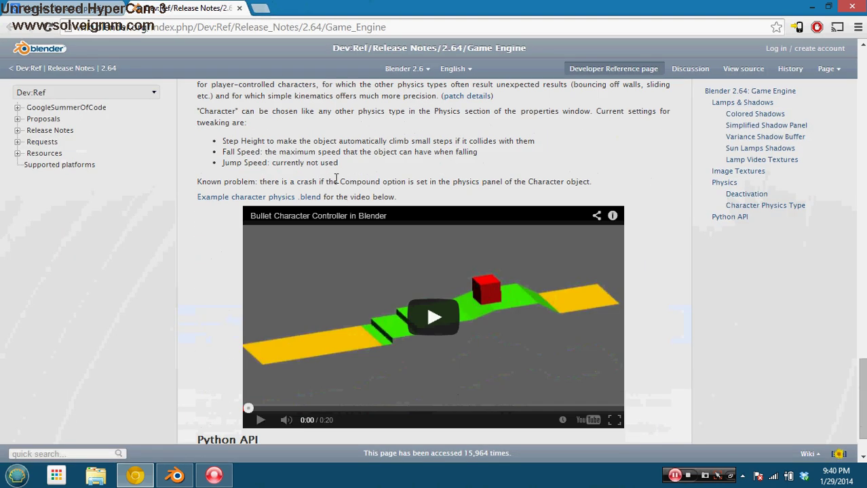
{"action": "left_click", "coordinate": [239, 9]}
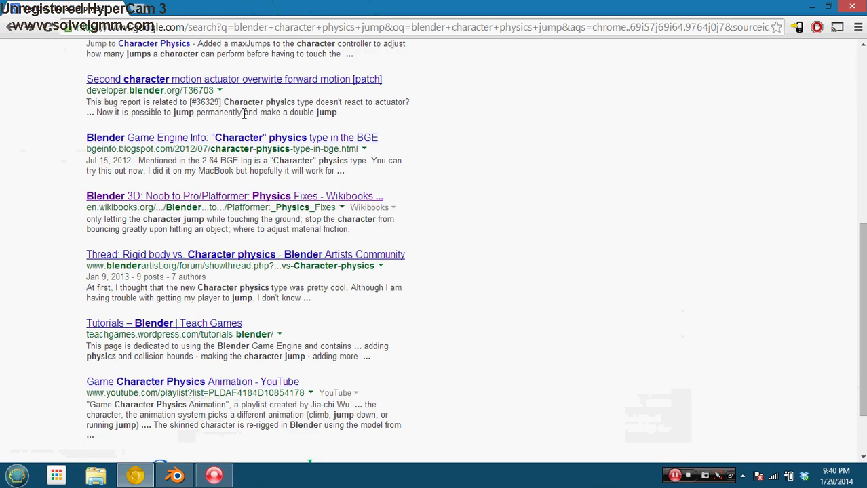
Switch back to Blender and save the project over game.blend
{"action": "left_click", "coordinate": [175, 476]}
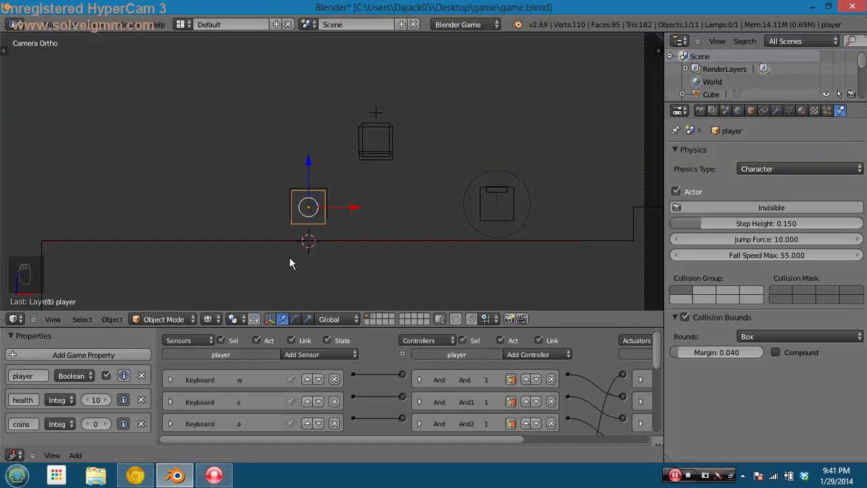
{"action": "middle_click_drag", "start_coordinate": [337, 205], "coordinate": [358, 204]}
{"action": "key", "text": "ctrl+s"}
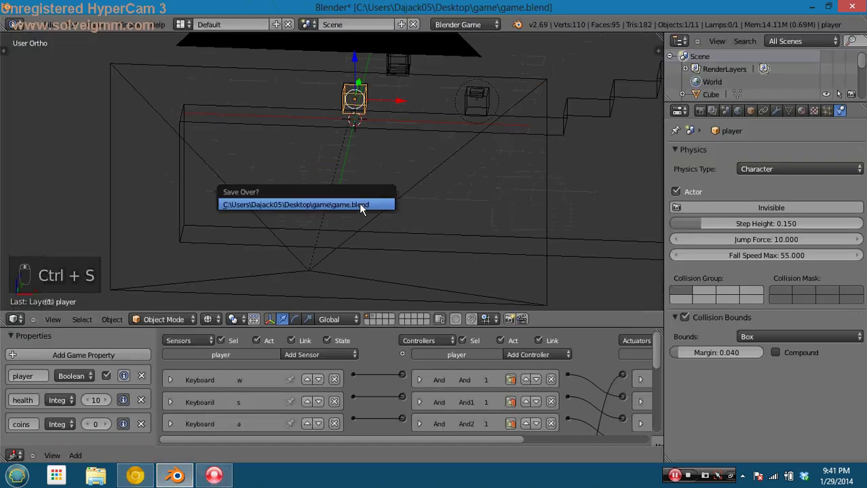
{"action": "left_click", "coordinate": [359, 203]}
Switch the 3D viewport from wireframe to textured shading and view the level at an angle
{"action": "middle_click_drag", "start_coordinate": [416, 235], "coordinate": [418, 228]}
{"action": "key", "text": "z"}
{"action": "key", "text": "alt+z"}
{"action": "scroll", "coordinate": [349, 234], "scroll_direction": "up", "scroll_amount": 3}
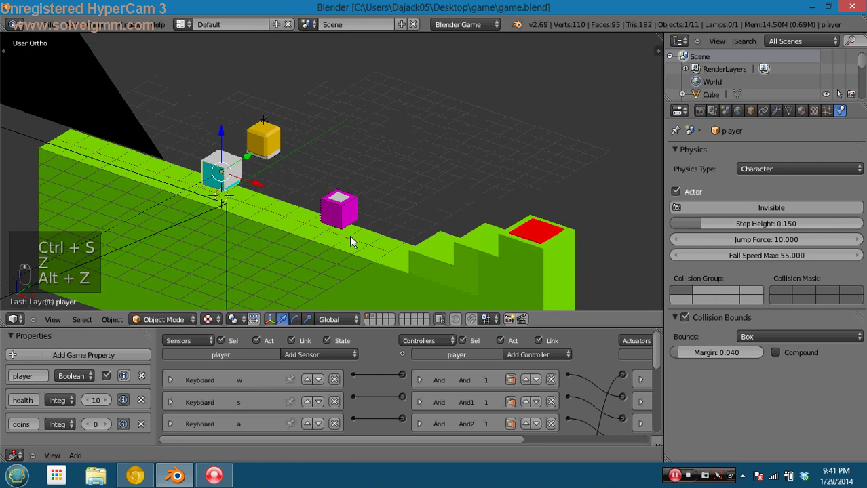
Reveal the hidden objects, select the Hemi lamp and move it to layer 2
{"action": "scroll", "coordinate": [247, 121], "scroll_direction": "down", "scroll_amount": 4}
{"action": "key", "text": "alt+h"}
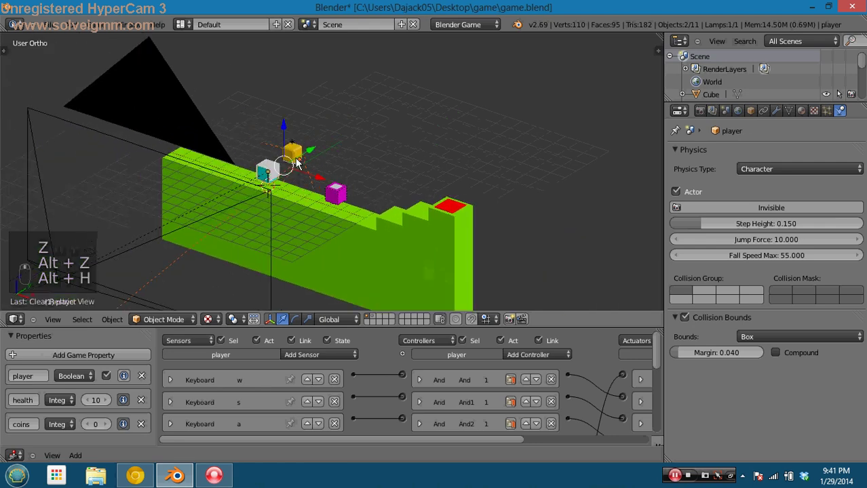
{"action": "right_click", "coordinate": [285, 150]}
{"action": "right_click", "coordinate": [301, 170]}
{"action": "scroll", "coordinate": [377, 211], "scroll_direction": "up", "scroll_amount": 5}
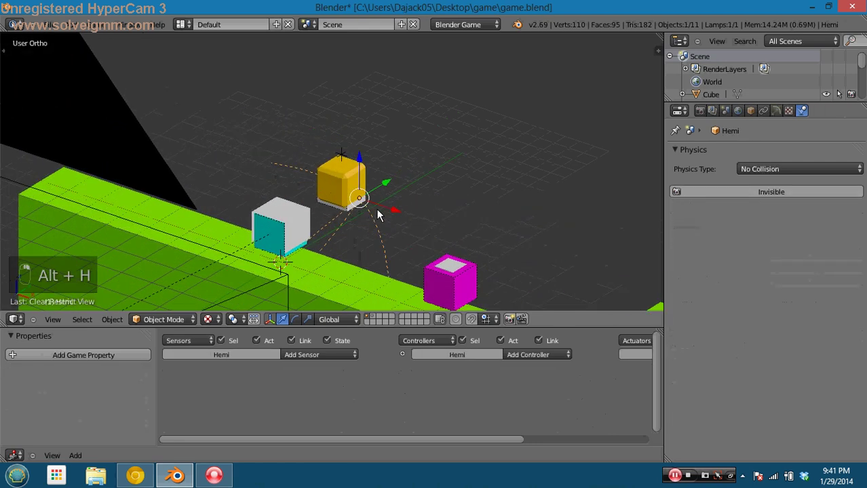
{"action": "key", "text": "m"}
{"action": "key", "text": "2"}
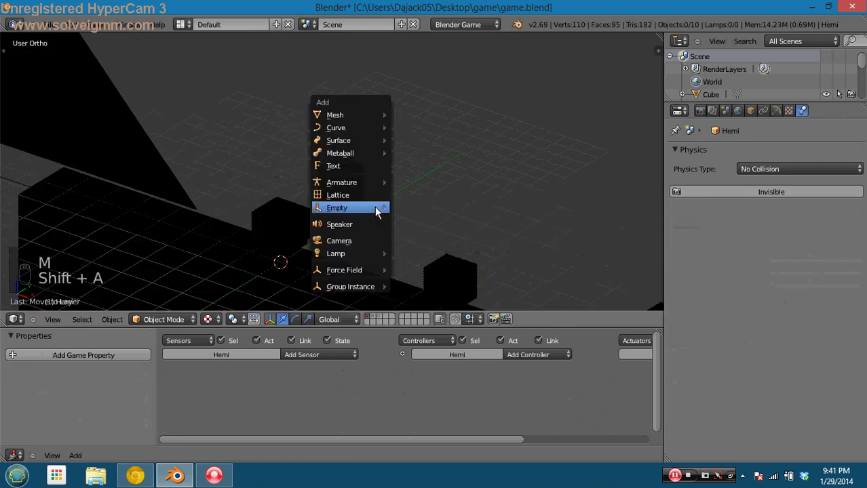
Add a Sun lamp at the 3D cursor and raise it 6 units along the global Z axis
{"action": "key", "text": "shift+a"}
{"action": "mouse_move", "coordinate": [382, 212]}
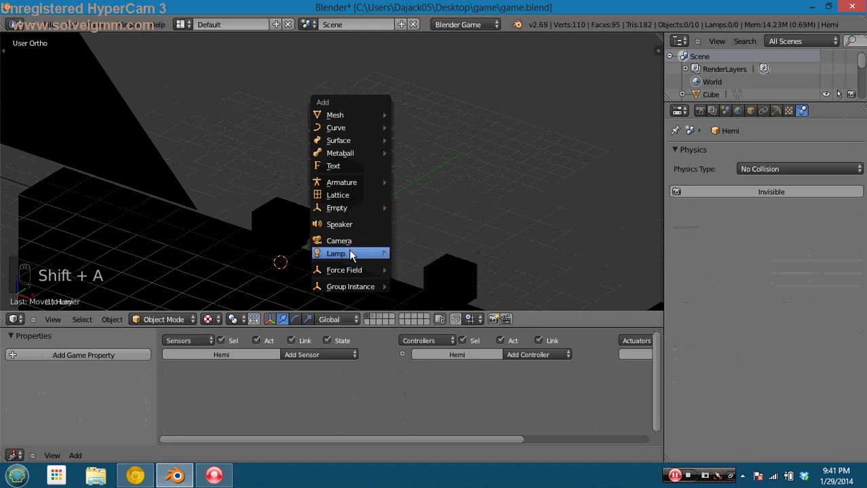
{"action": "mouse_move", "coordinate": [369, 254]}
{"action": "left_click", "coordinate": [412, 267]}
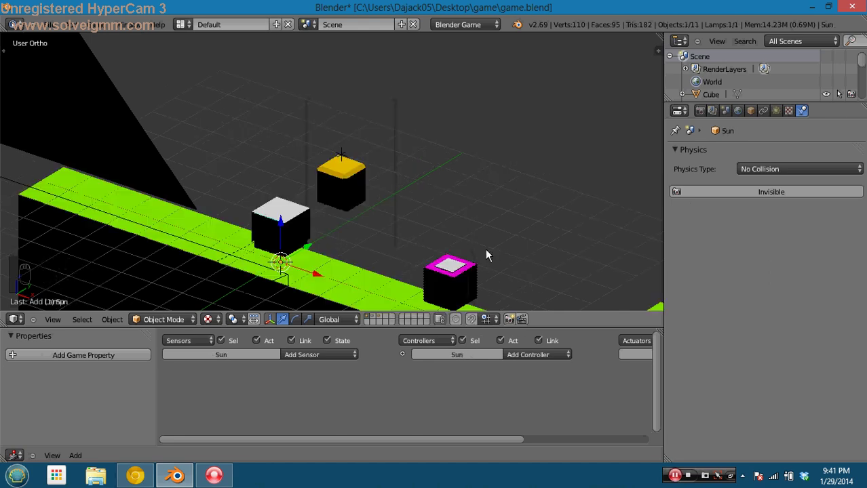
{"action": "key", "text": "g"}
{"action": "key", "text": "z"}
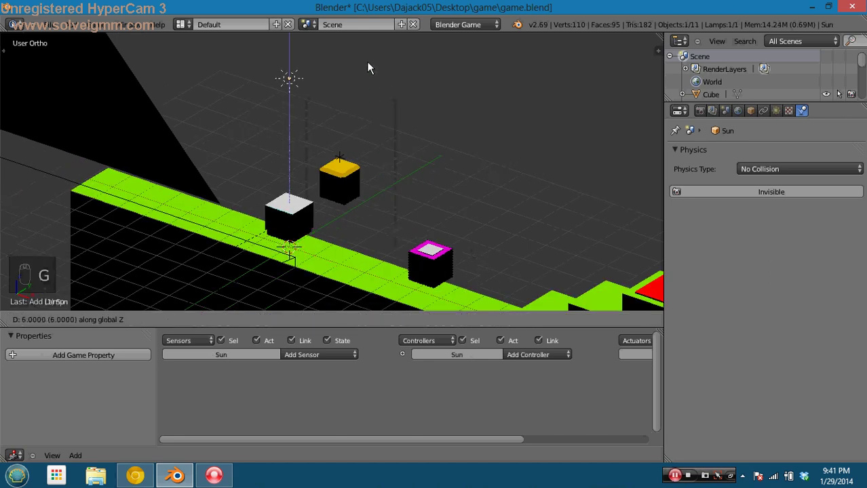
{"action": "left_click", "coordinate": [367, 63]}
Enable shadows in the Sun lamp's settings
{"action": "left_click", "coordinate": [776, 111]}
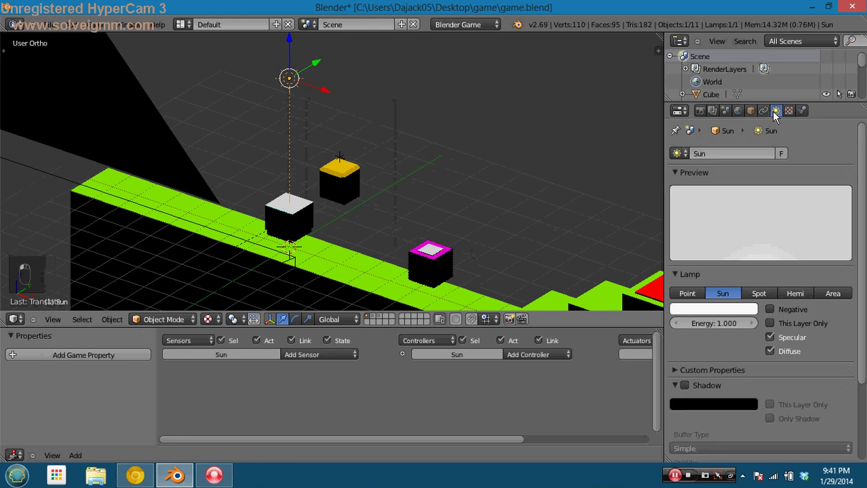
{"action": "scroll", "coordinate": [726, 291], "scroll_direction": "down", "scroll_amount": 3}
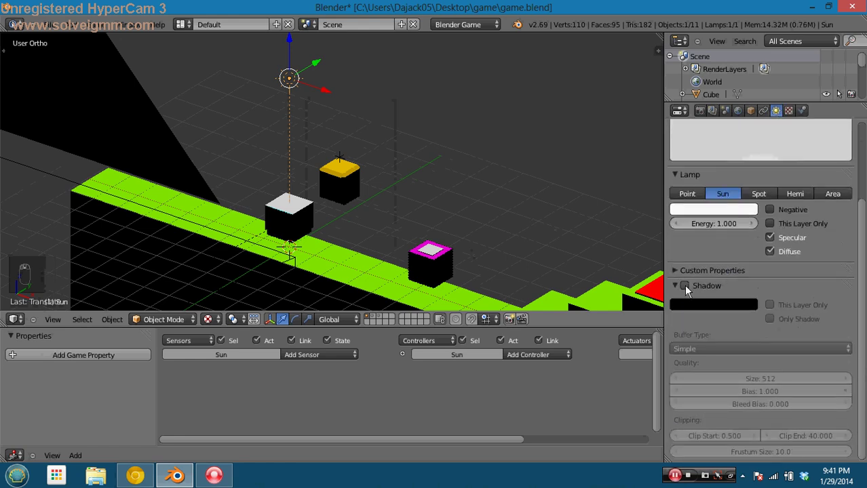
{"action": "left_click", "coordinate": [684, 286]}
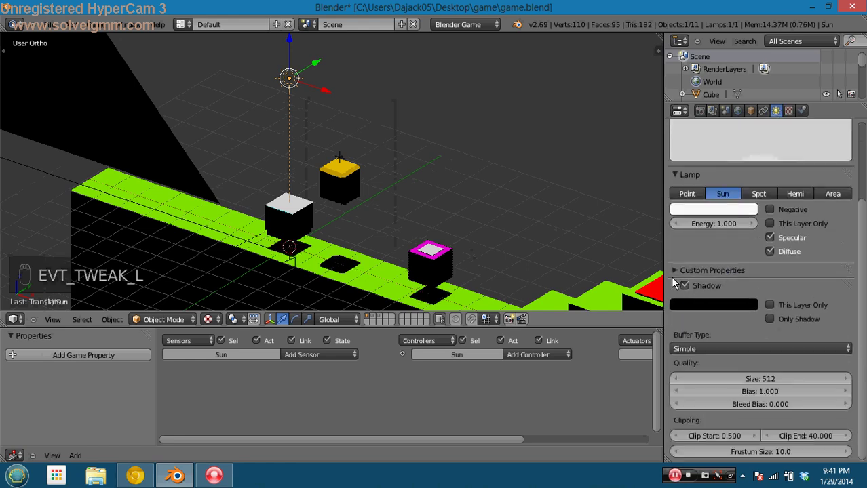
{"action": "scroll", "coordinate": [467, 218], "scroll_direction": "down", "scroll_amount": 2}
{"action": "scroll", "coordinate": [466, 216], "scroll_direction": "up", "scroll_amount": 1}
{"action": "key", "text": "r"}
{"action": "key", "text": "r"}
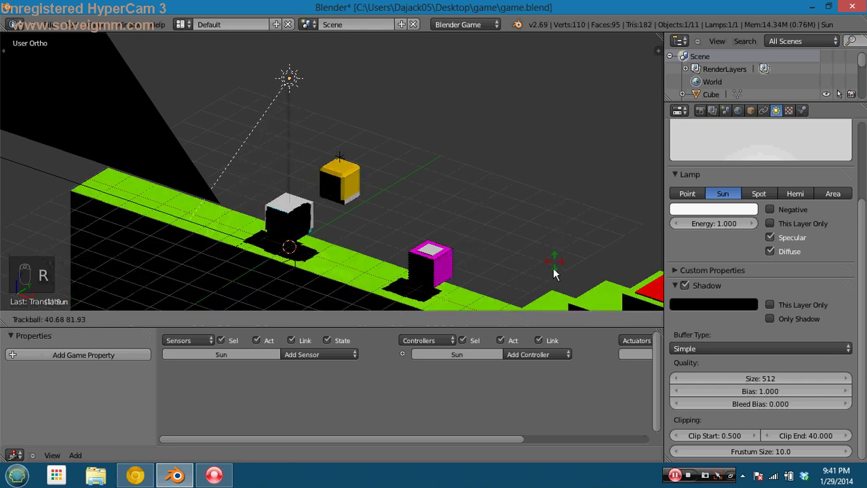
{"action": "right_click", "coordinate": [459, 198]}
{"action": "key", "text": "r"}
{"action": "key", "text": "x"}
{"action": "right_click", "coordinate": [459, 197]}
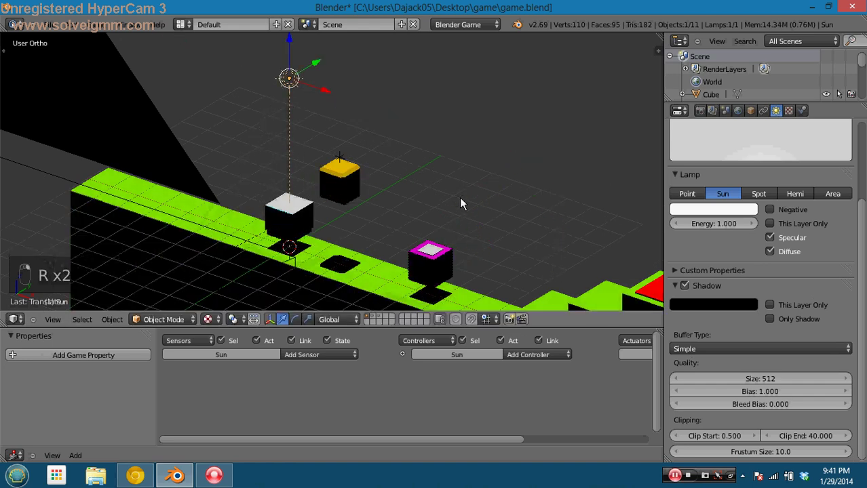
Rotate the Sun lamp about the global Y axis so that its light strikes the level at an angle
{"action": "key", "text": "r"}
{"action": "key", "text": "y"}
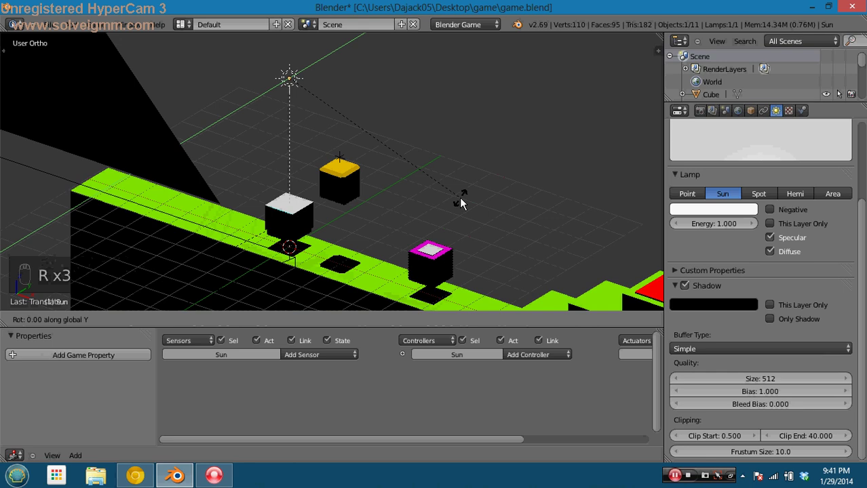
{"action": "left_click", "coordinate": [459, 197]}
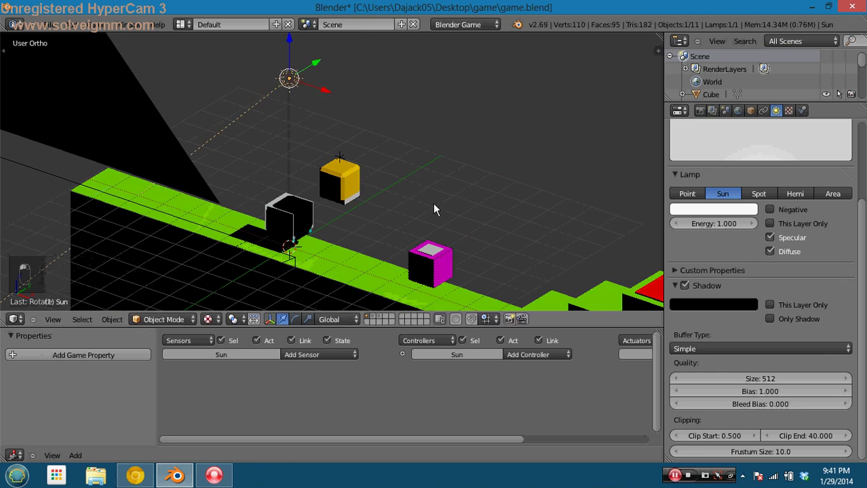
Playtest the level under the angled sunlight, moving and jumping the player around the coin box and purple enemy
{"action": "key", "text": "p"}
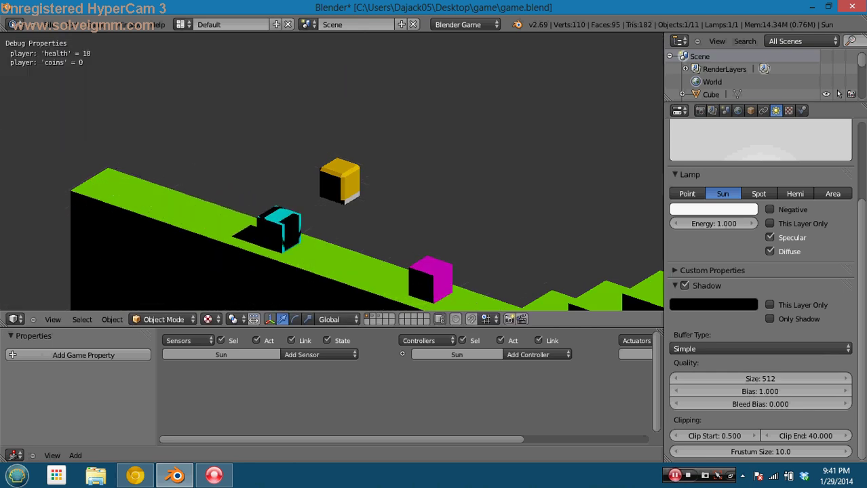
{"action": "key", "text": "Right"}
{"action": "key", "text": "space"}
{"action": "key", "text": "space"}
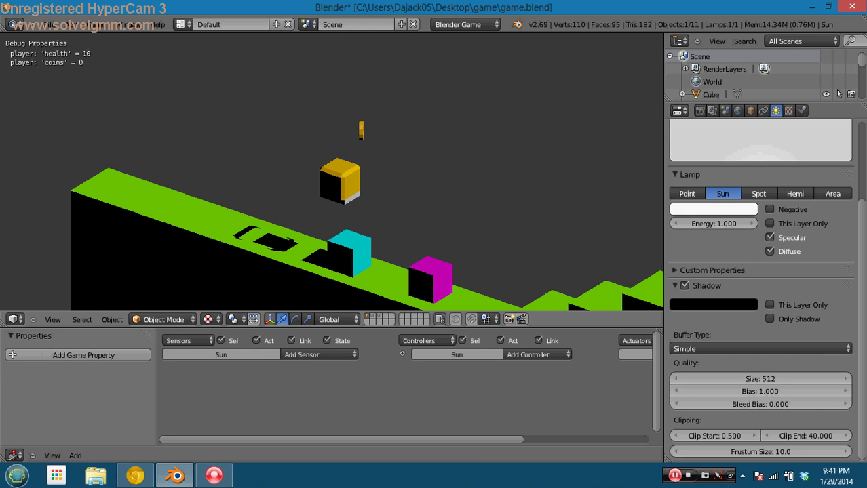
{"action": "key", "text": "Right"}
{"action": "key", "text": "Left"}
{"action": "key", "text": "Right"}
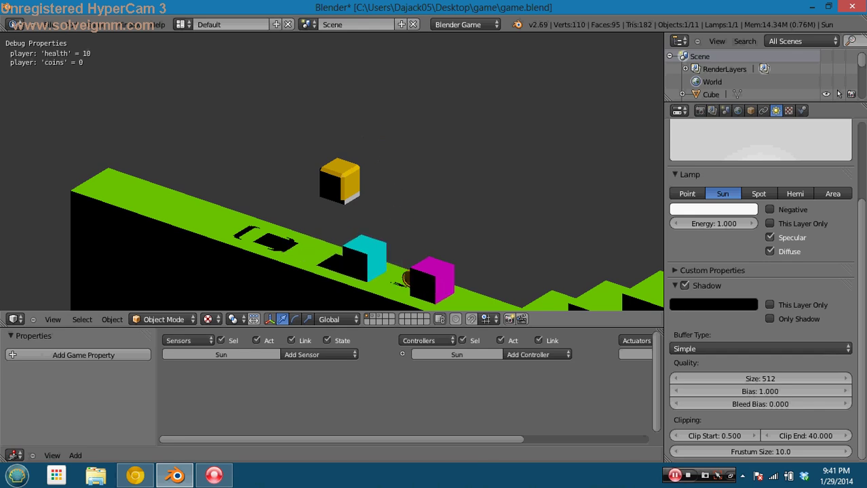
{"action": "key", "text": "Right"}
{"action": "key", "text": "space"}
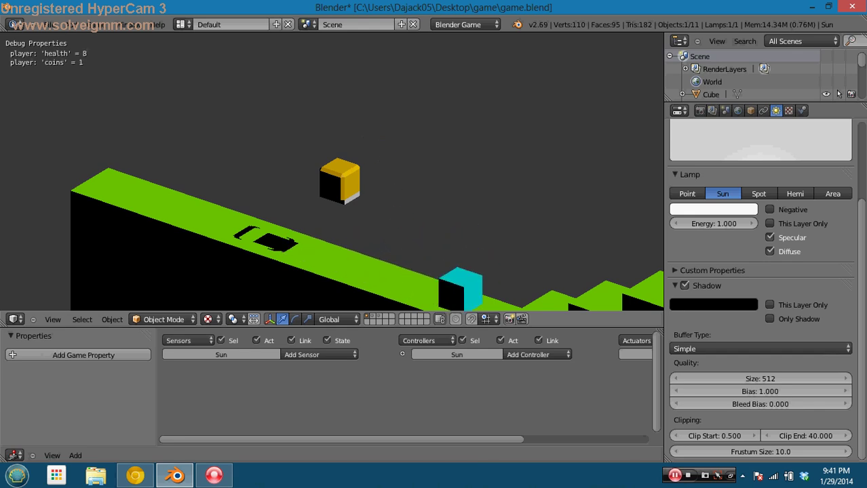
{"action": "key", "text": "Left"}
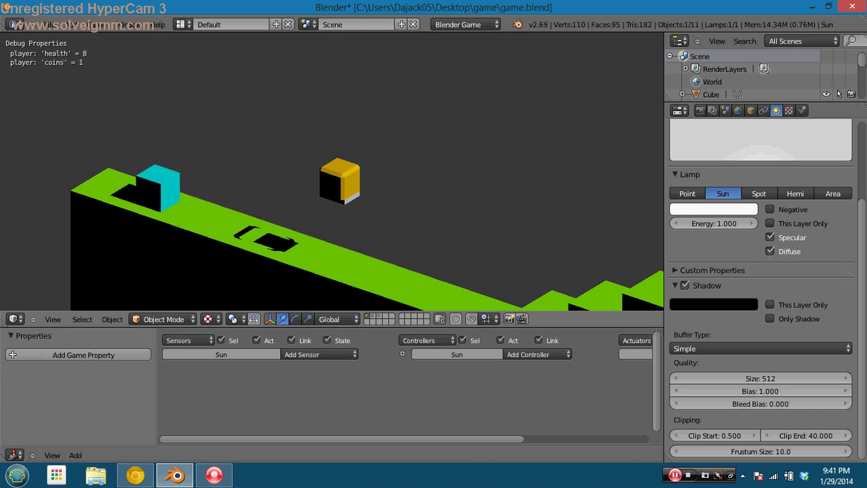
{"action": "key", "text": "Escape"}
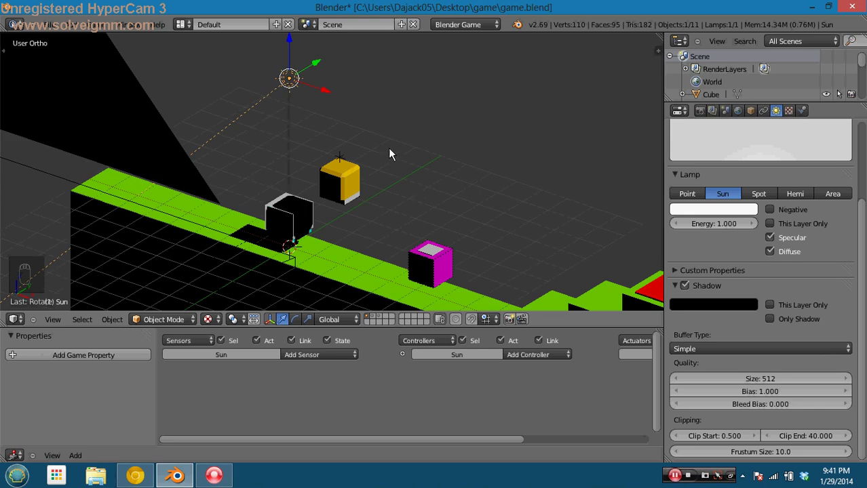
Delete the Sun lamp and move the Hemi lamp from layer 3 back to layer 1
{"action": "key", "text": "Delete"}
{"action": "left_click", "coordinate": [367, 149]}
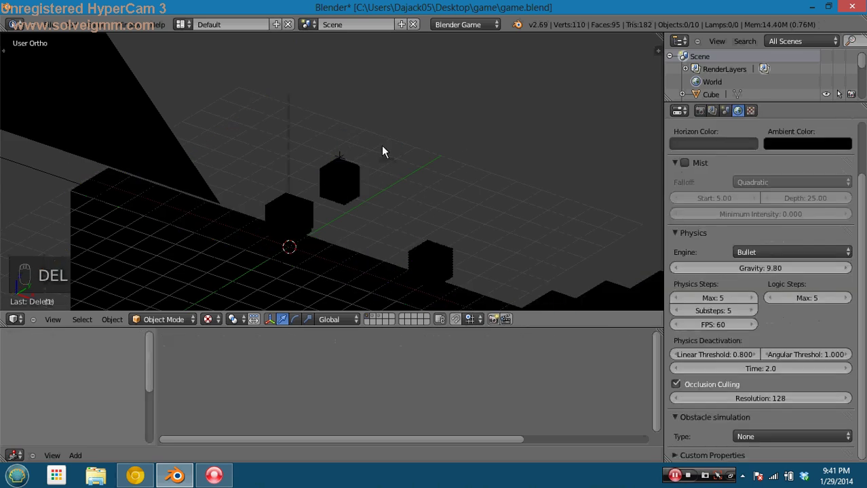
{"action": "key", "text": "3"}
{"action": "key", "text": "m"}
{"action": "right_click", "coordinate": [336, 199]}
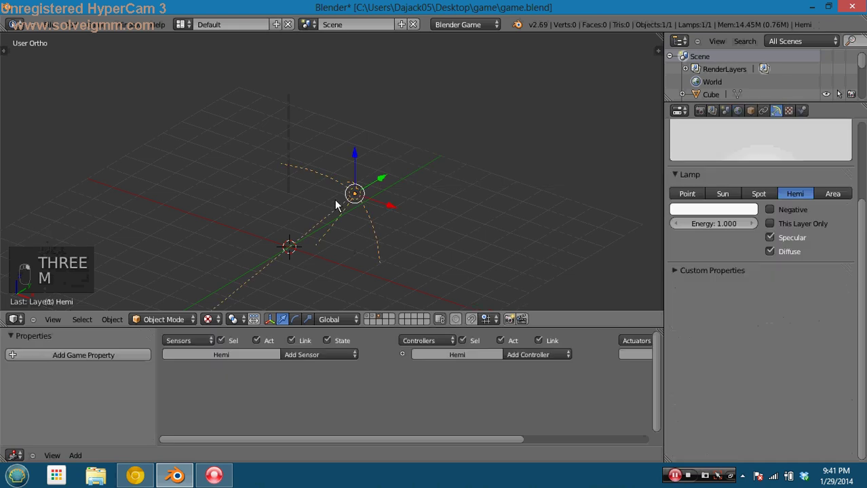
{"action": "key", "text": "m"}
{"action": "left_click", "coordinate": [445, 223]}
{"action": "key", "text": "1"}
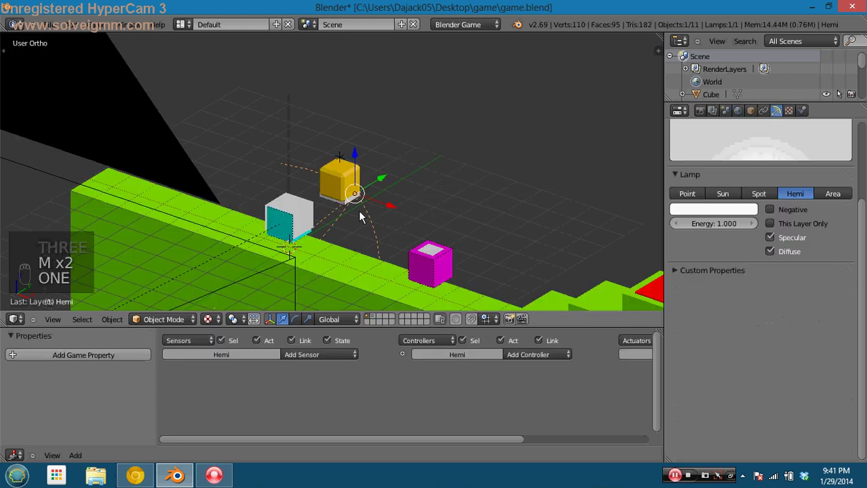
Hide the Hemi lamp and save the file with the viewport in camera view
{"action": "key", "text": "g"}
{"action": "right_click", "coordinate": [360, 217]}
{"action": "key", "text": "h"}
{"action": "key", "text": "KP_0"}
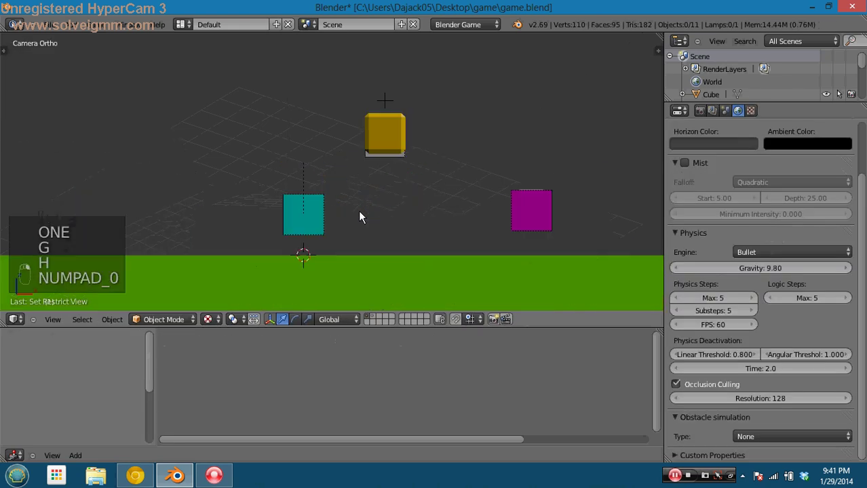
{"action": "key", "text": "ctrl+s"}
Make the thin sensor strip under the gold coin box invisible in its physics settings, and check the strip on the purple box
{"action": "scroll", "coordinate": [479, 173], "scroll_direction": "down", "scroll_amount": 1}
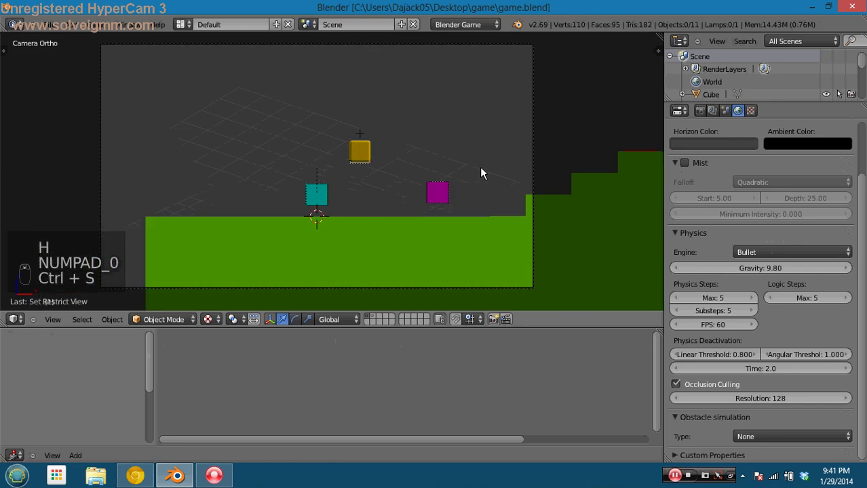
{"action": "right_click", "coordinate": [523, 134]}
{"action": "scroll", "coordinate": [441, 156], "scroll_direction": "up", "scroll_amount": 2}
{"action": "right_click", "coordinate": [391, 161]}
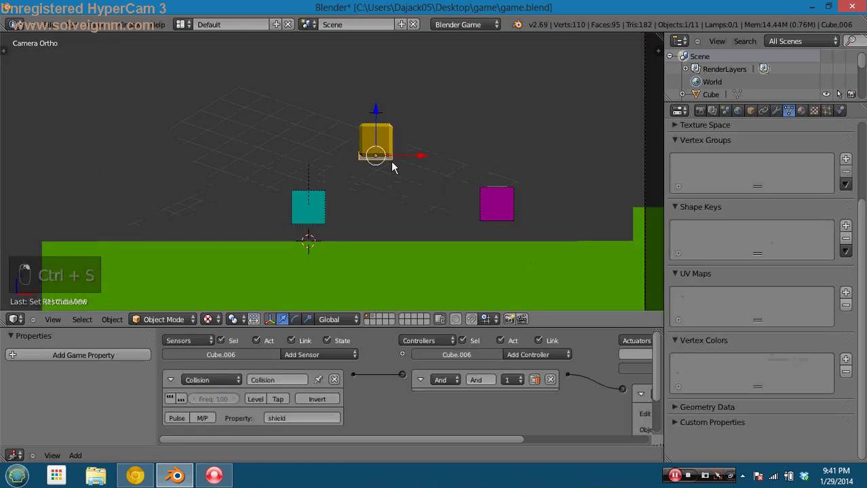
{"action": "key", "text": "z"}
{"action": "left_click", "coordinate": [840, 110]}
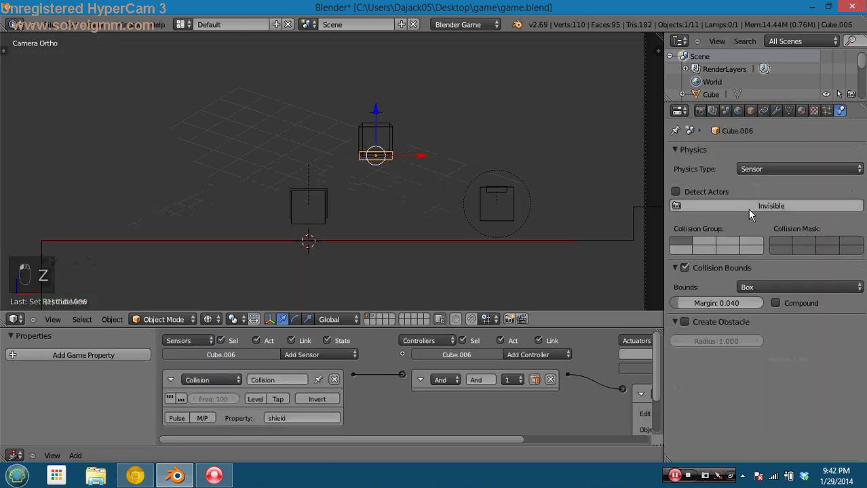
{"action": "right_click", "coordinate": [497, 192]}
{"action": "key", "text": "alt+z"}
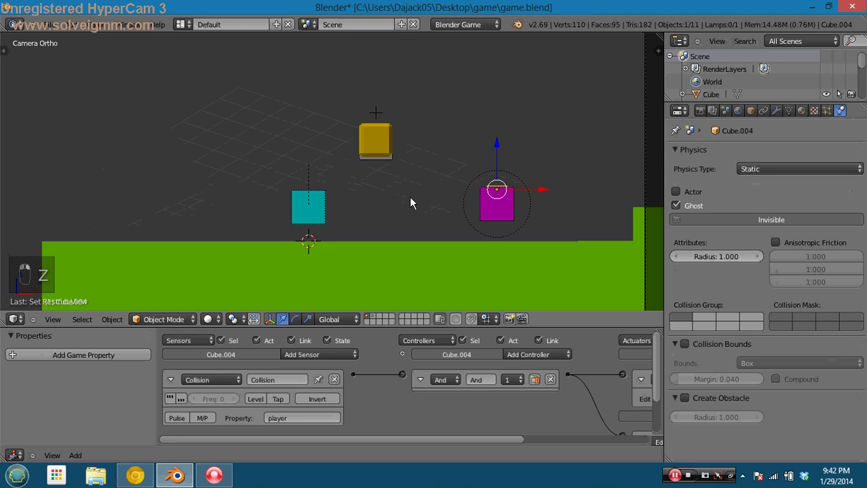
Playtest the level from the camera view, spawning and collecting coins and running into the purple enemy
{"action": "key", "text": "p"}
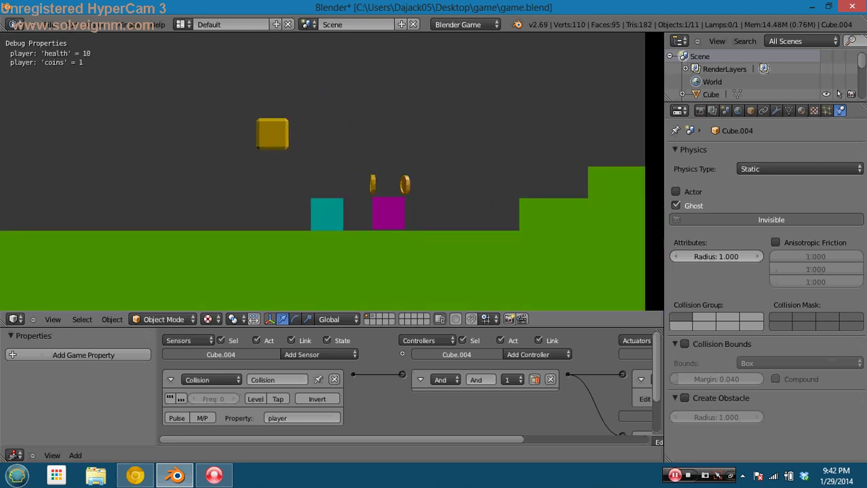
{"action": "key", "text": "Right"}
{"action": "key", "text": "space"}
{"action": "key", "text": "Left"}
{"action": "key", "text": "space"}
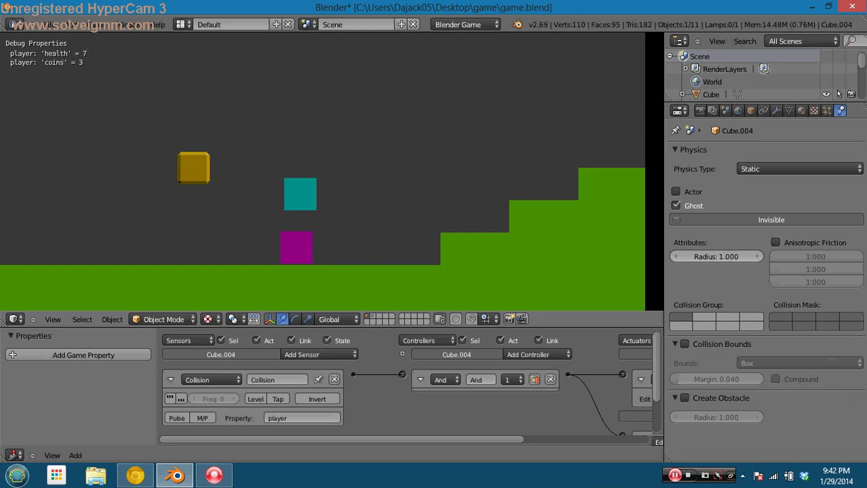
{"action": "key", "text": "space"}
{"action": "key", "text": "Escape"}
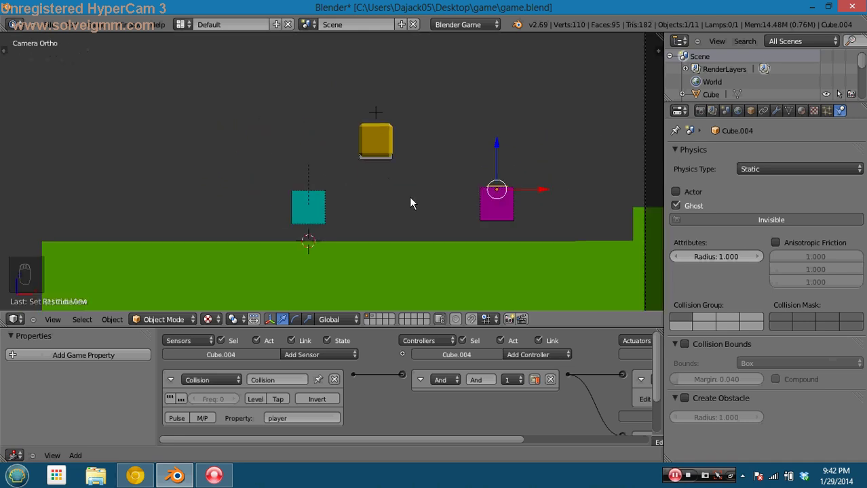
Save the file and change the level camera's lens type to Perspective
{"action": "scroll", "coordinate": [409, 197], "scroll_direction": "down", "scroll_amount": 2}
{"action": "right_click", "coordinate": [528, 157]}
{"action": "key", "text": "ctrl+s"}
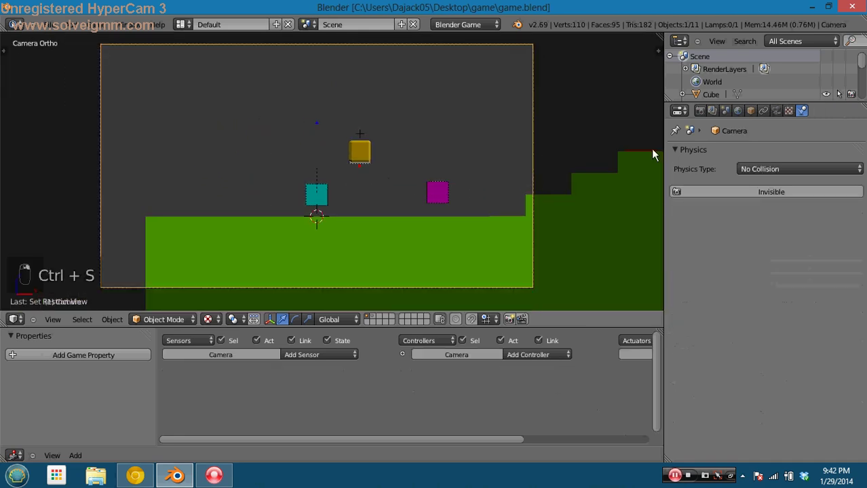
{"action": "left_click", "coordinate": [776, 110]}
{"action": "scroll", "coordinate": [775, 169], "scroll_direction": "up", "scroll_amount": 4}
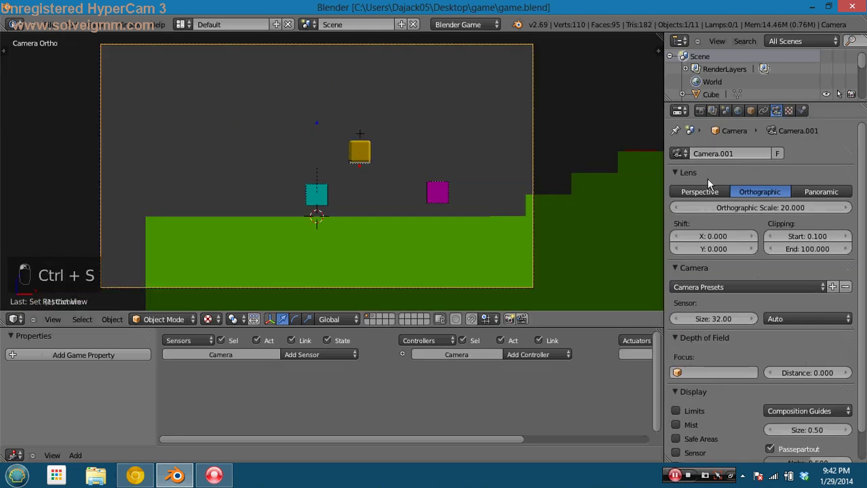
{"action": "left_click", "coordinate": [700, 192]}
{"action": "key", "text": "g"}
{"action": "right_click", "coordinate": [468, 243]}
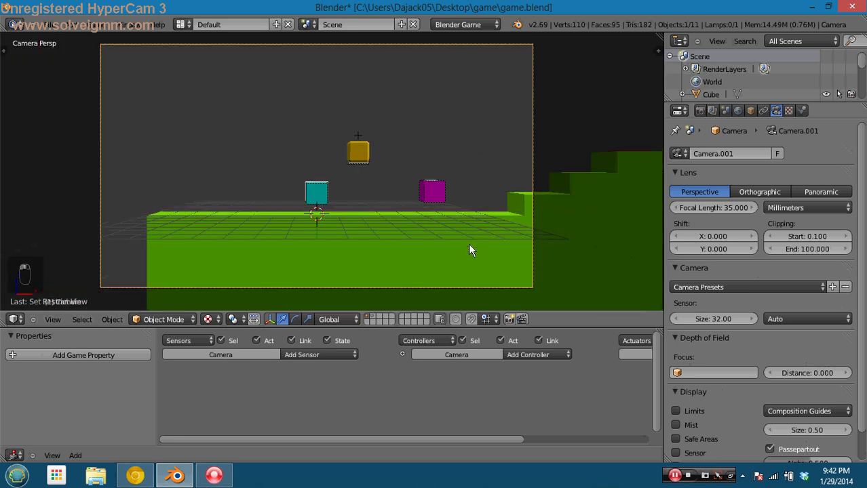
Playtest the level in a maximized viewport with the perspective camera, moving the player past the enemy and up the green steps
{"action": "key", "text": "g"}
{"action": "key", "text": "shift+space"}
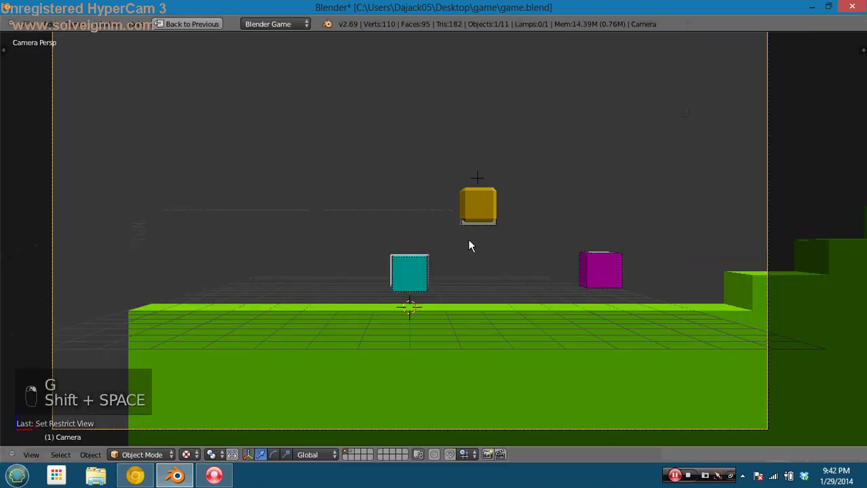
{"action": "key", "text": "p"}
{"action": "key", "text": "Left"}
{"action": "key", "text": "Right"}
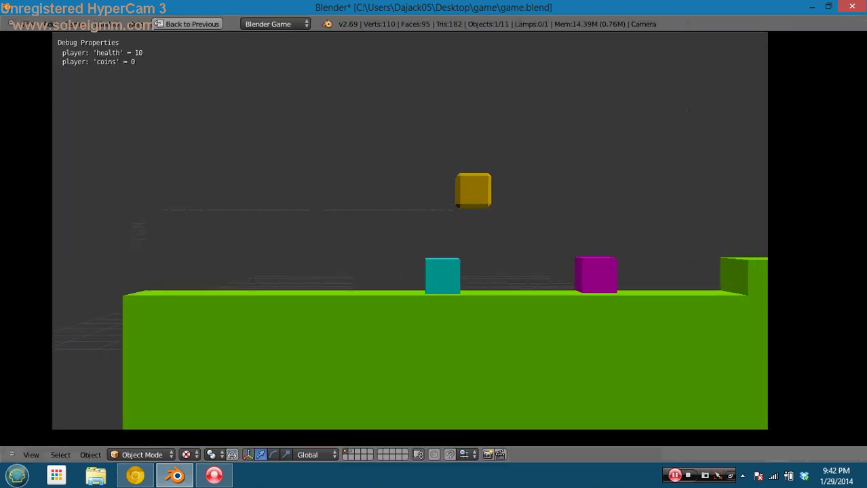
{"action": "key", "text": "Left"}
{"action": "key", "text": "Right"}
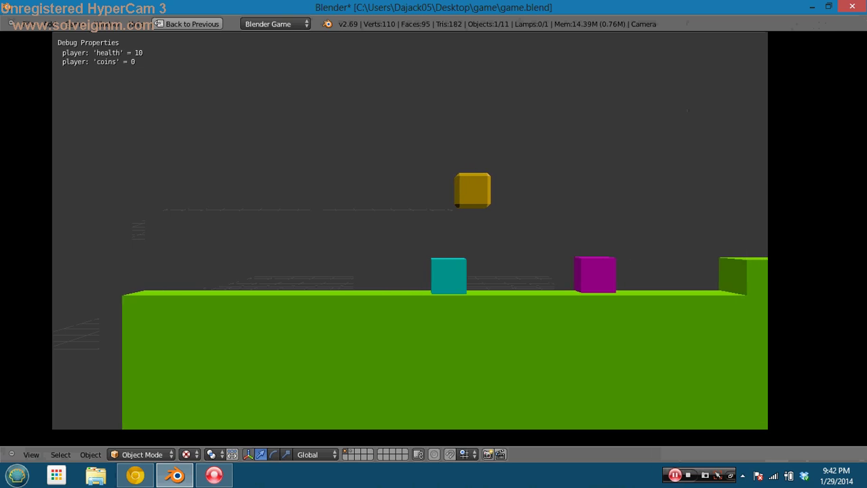
{"action": "key", "text": "Up"}
{"action": "key", "text": "Right"}
{"action": "key", "text": "Up"}
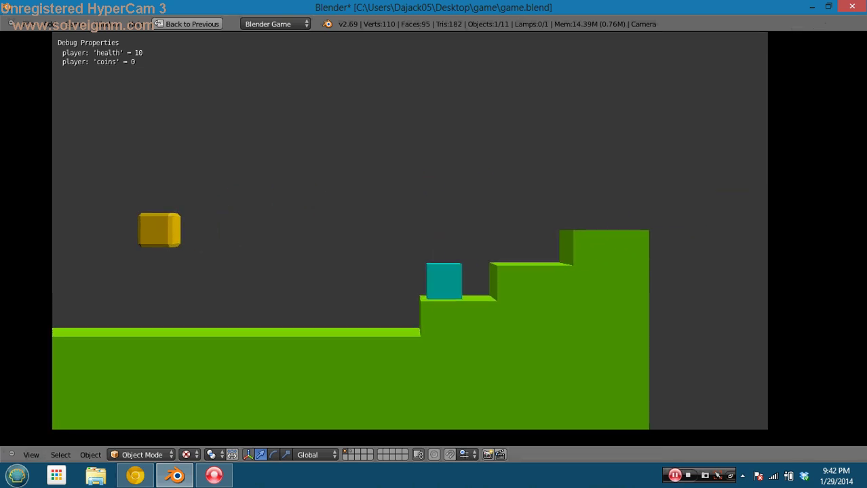
{"action": "key", "text": "Up"}
{"action": "key", "text": "Left"}
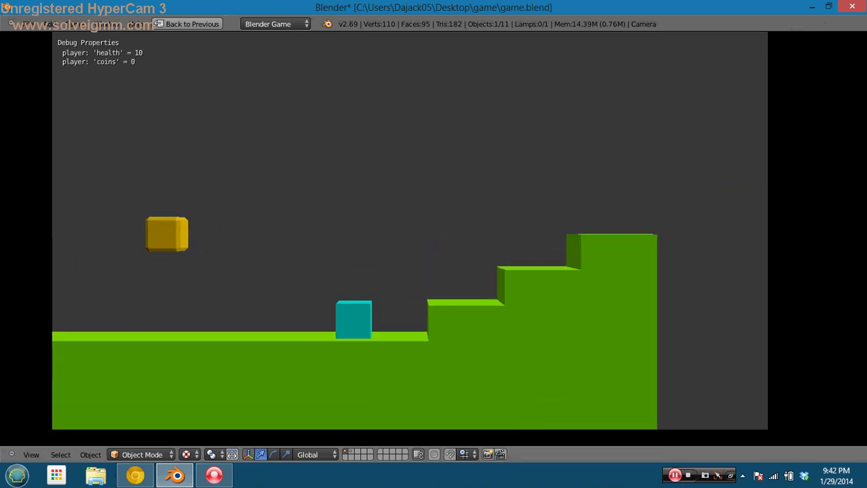
Hit the gold box to spawn coins, collect them, return to the steps and end the playtest
{"action": "key", "text": "Up"}
{"action": "key", "text": "Up"}
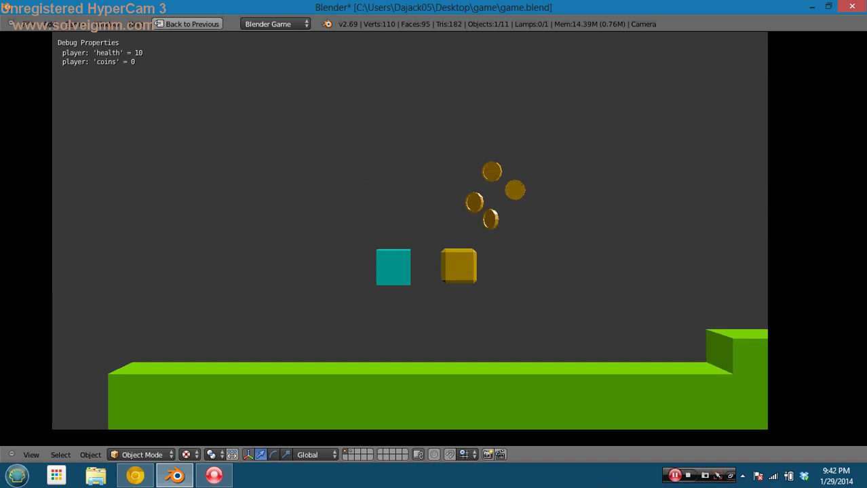
{"action": "key", "text": "Right"}
{"action": "key", "text": "Up"}
{"action": "key", "text": "Left"}
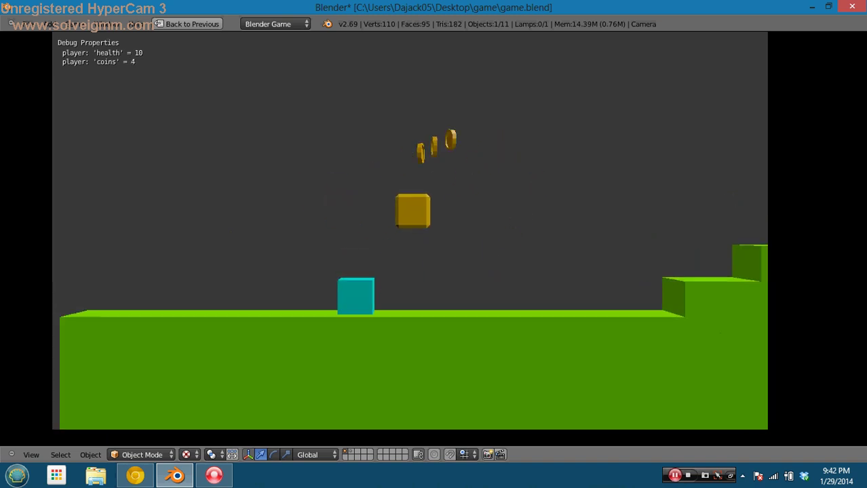
{"action": "key", "text": "Right"}
{"action": "key", "text": "Up"}
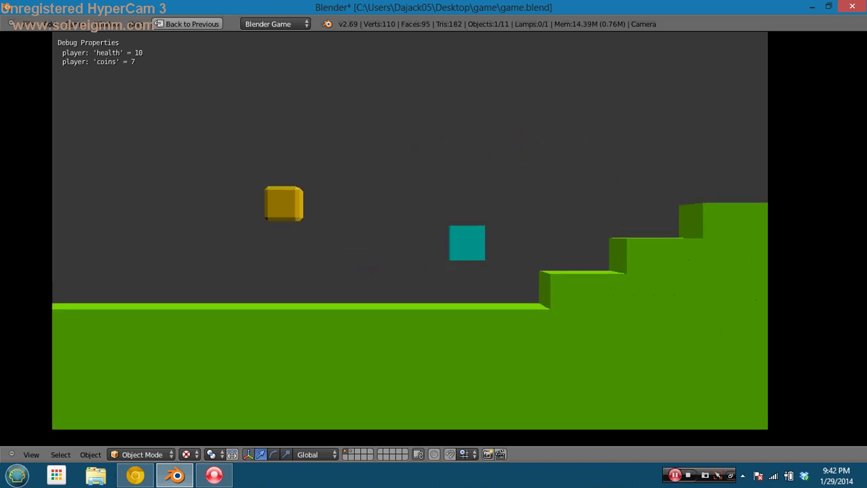
{"action": "key", "text": "Up"}
{"action": "key", "text": "Up"}
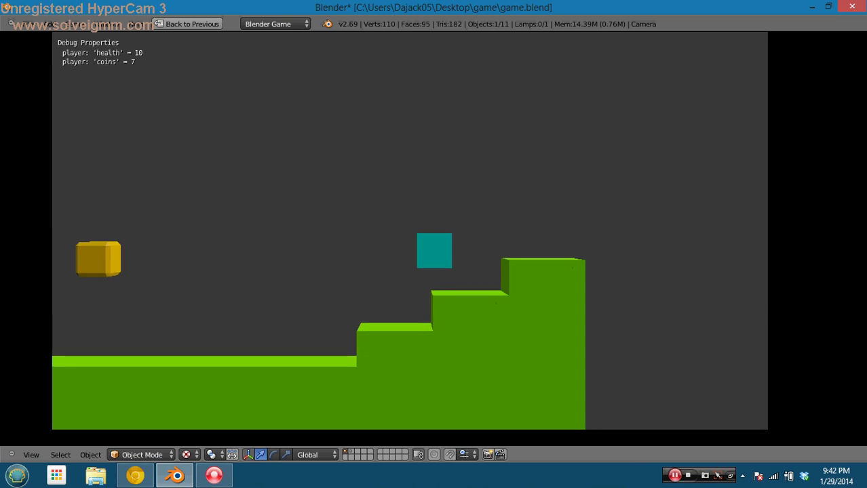
{"action": "key", "text": "Escape"}
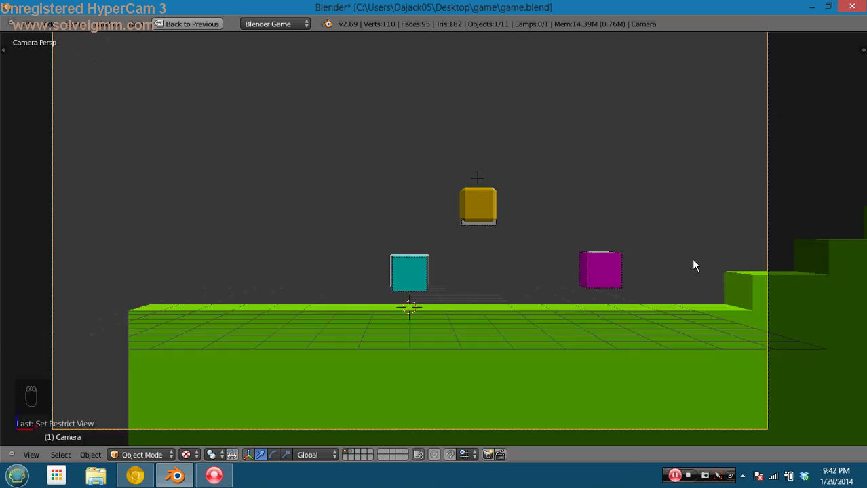
Restore the full editor layout and save over game.blend
{"action": "key", "text": "shift+space"}
{"action": "key", "text": "ctrl+s"}
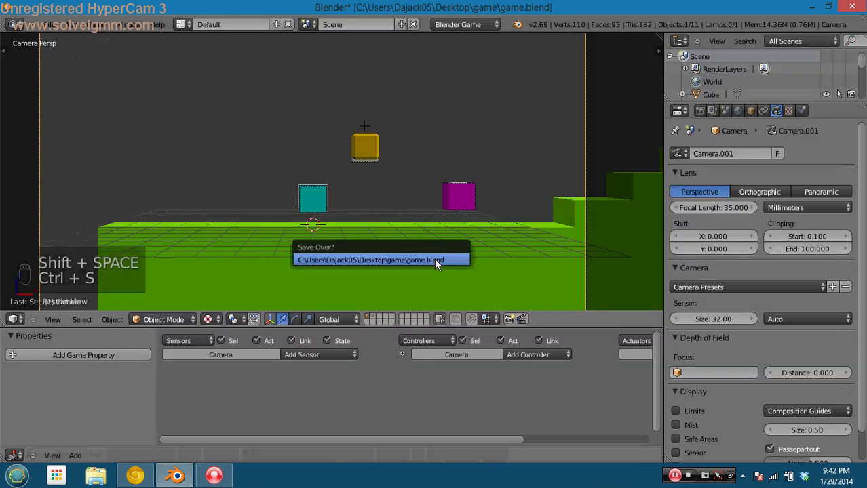
{"action": "left_click", "coordinate": [435, 260]}
Try the Orthographic lens type on the level camera and return it to Perspective
{"action": "left_click", "coordinate": [734, 192]}
{"action": "left_click", "coordinate": [700, 191]}
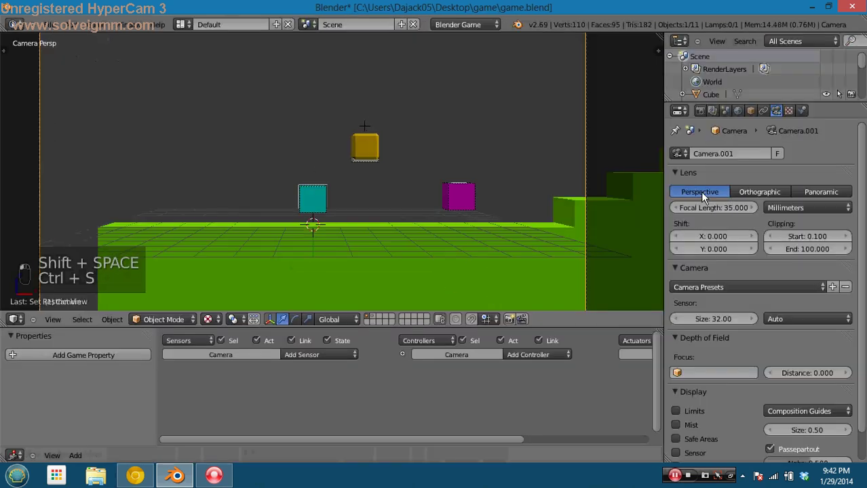
{"action": "left_click", "coordinate": [749, 195]}
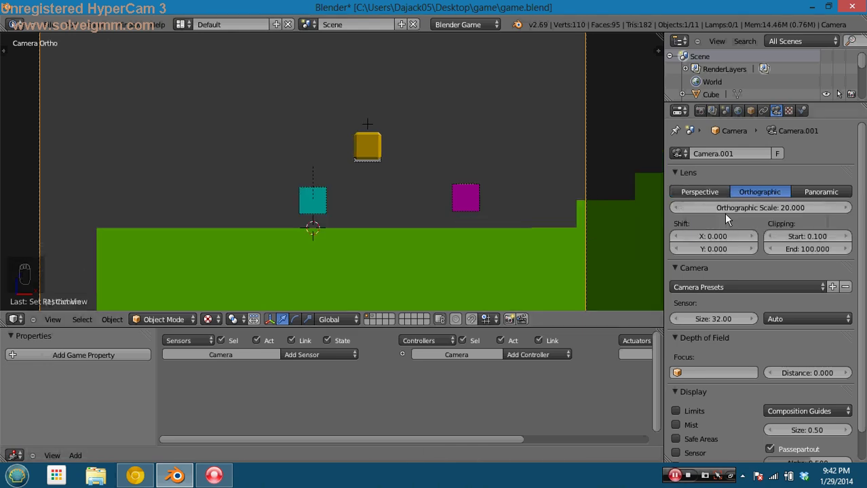
{"action": "left_click", "coordinate": [712, 195]}
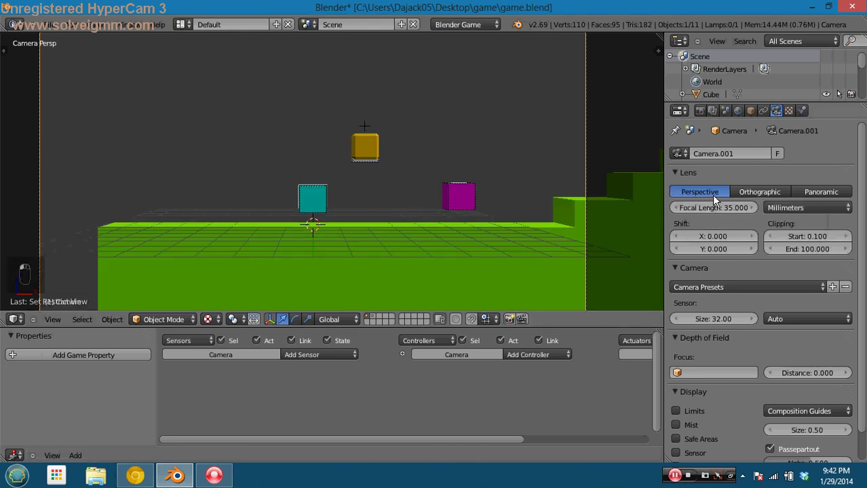
Try the Canon 1D and Canon 7D presets on the level camera, ending with the Blender preset
{"action": "left_click", "coordinate": [723, 287]}
{"action": "left_click", "coordinate": [722, 236]}
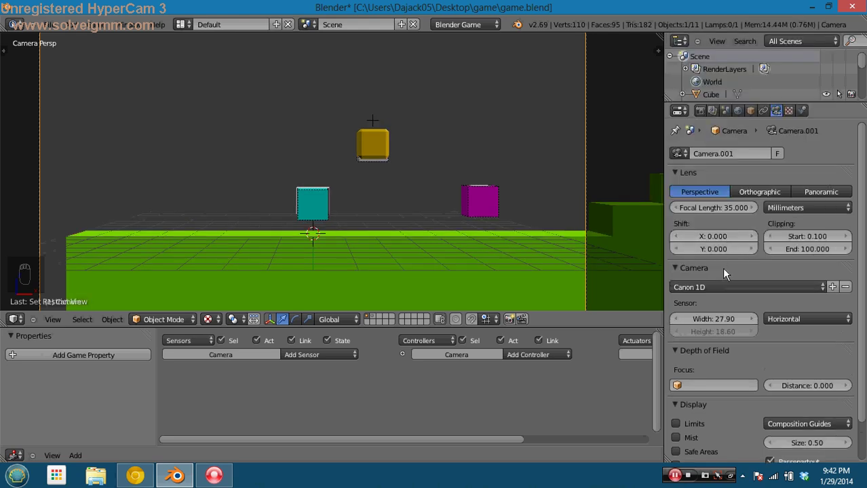
{"action": "left_click", "coordinate": [721, 287]}
{"action": "left_click", "coordinate": [719, 147]}
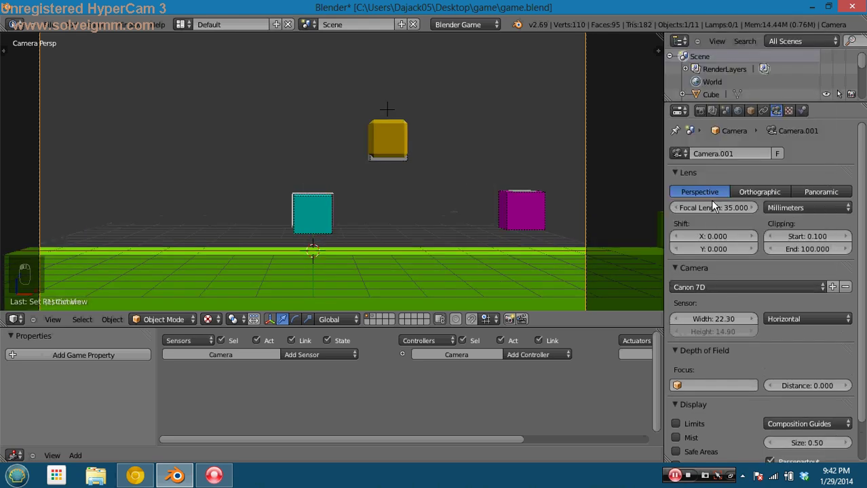
{"action": "left_click", "coordinate": [710, 287]}
{"action": "left_click", "coordinate": [705, 263]}
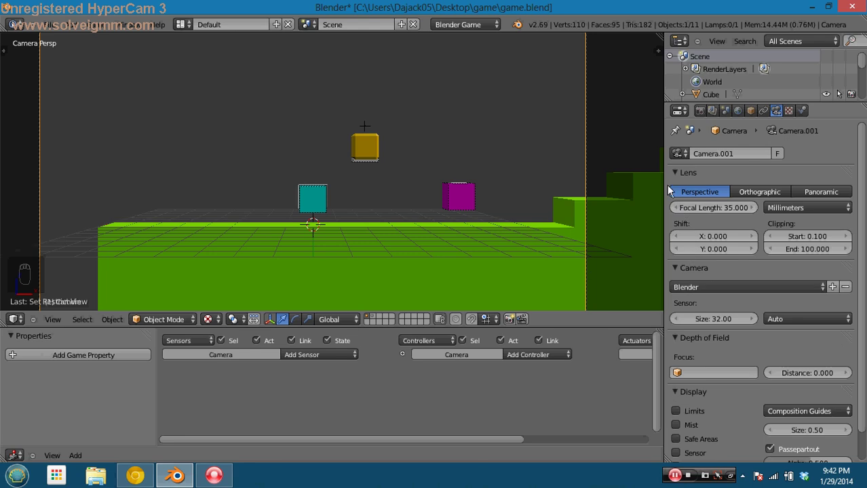
Change the level camera's lens type to Orthographic and save the file, with the viewport maximized
{"action": "left_click", "coordinate": [752, 192]}
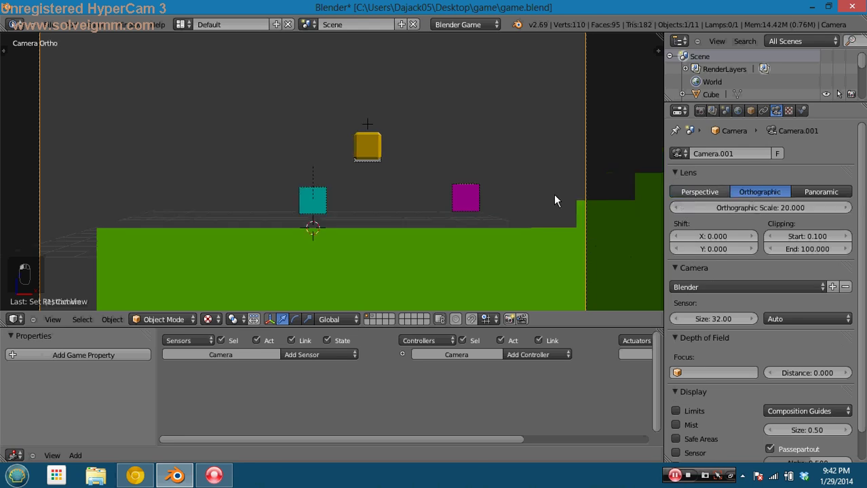
{"action": "key", "text": "ctrl+s"}
{"action": "left_click", "coordinate": [455, 195]}
{"action": "key", "text": "shift+space"}
{"action": "key", "text": "ctrl+s"}
{"action": "left_click", "coordinate": [495, 217]}
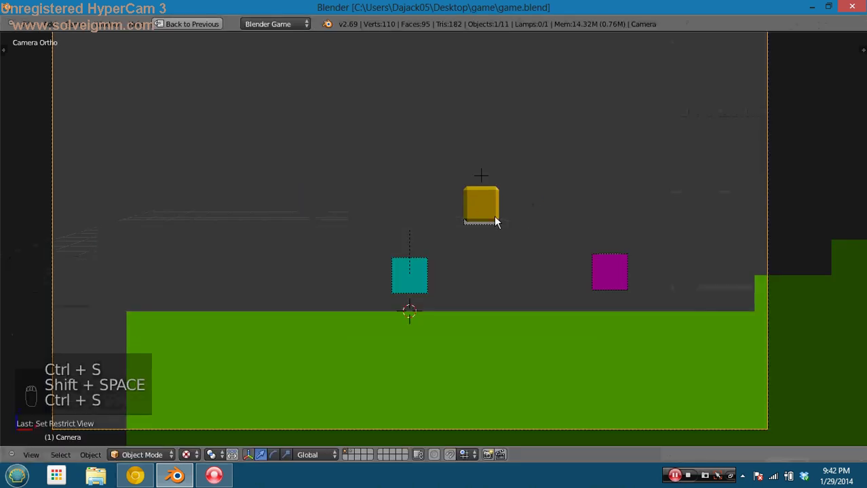
Playtest the level with the orthographic camera, hitting the gold box for a coin and running into the purple enemy
{"action": "key", "text": "p"}
{"action": "key", "text": "Right"}
{"action": "key", "text": "space"}
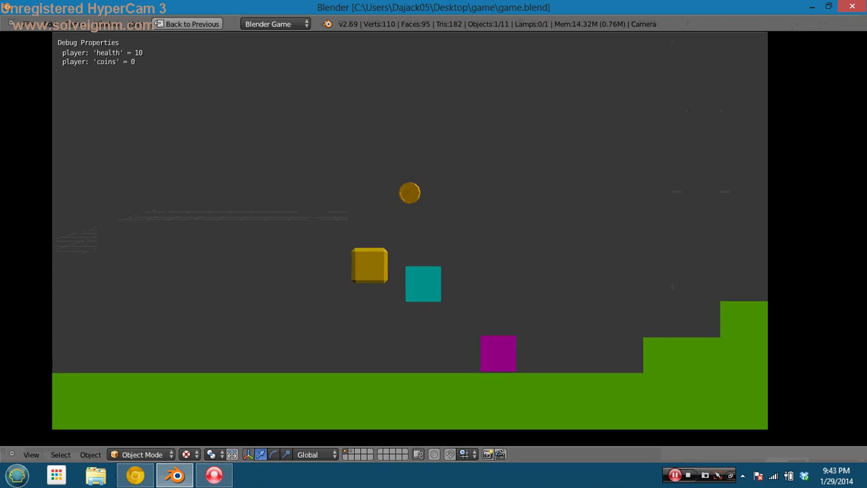
{"action": "key", "text": "Right"}
{"action": "key", "text": "Right"}
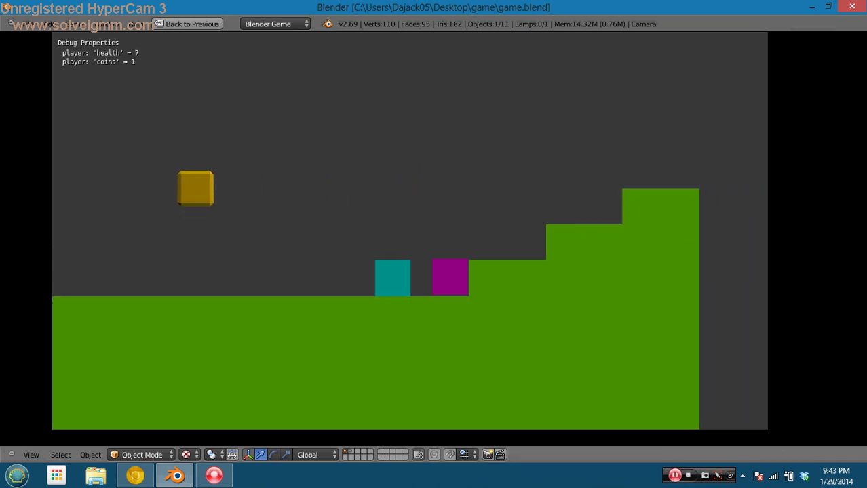
{"action": "key", "text": "Right"}
{"action": "key", "text": "space"}
{"action": "key", "text": "space"}
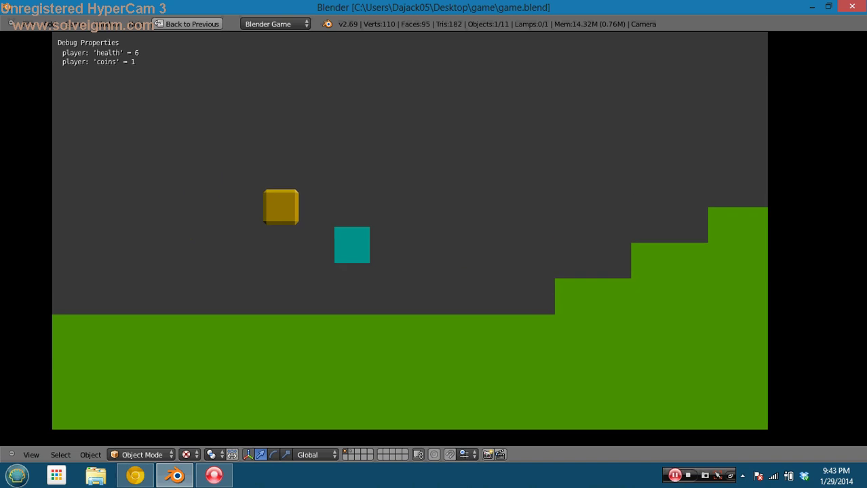
{"action": "key", "text": "Right"}
{"action": "key", "text": "Escape"}
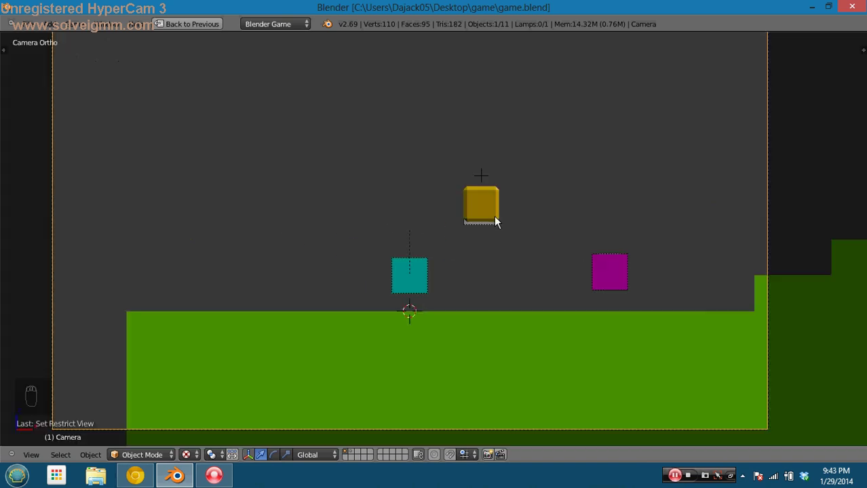
Restore the editor layout, select the purple enemy cube and collapse its Collision sensor and Edit Object actuators
{"action": "key", "text": "shift+space"}
{"action": "key", "text": "ctrl+s"}
{"action": "left_click", "coordinate": [464, 201]}
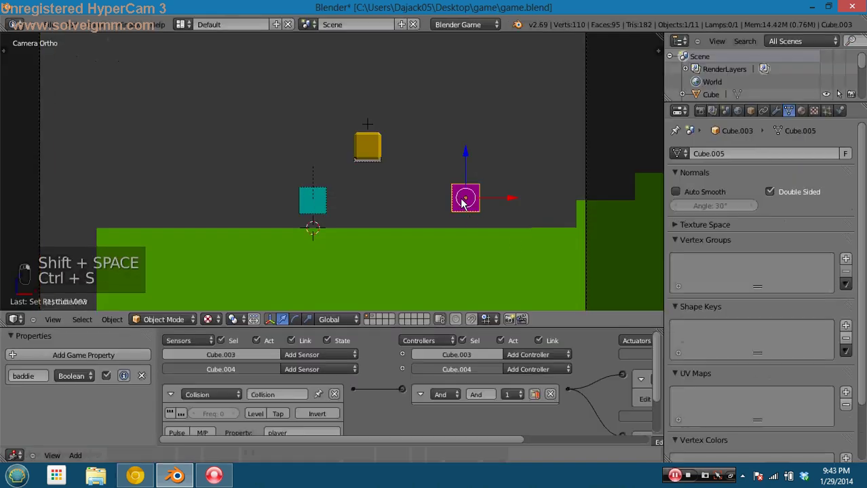
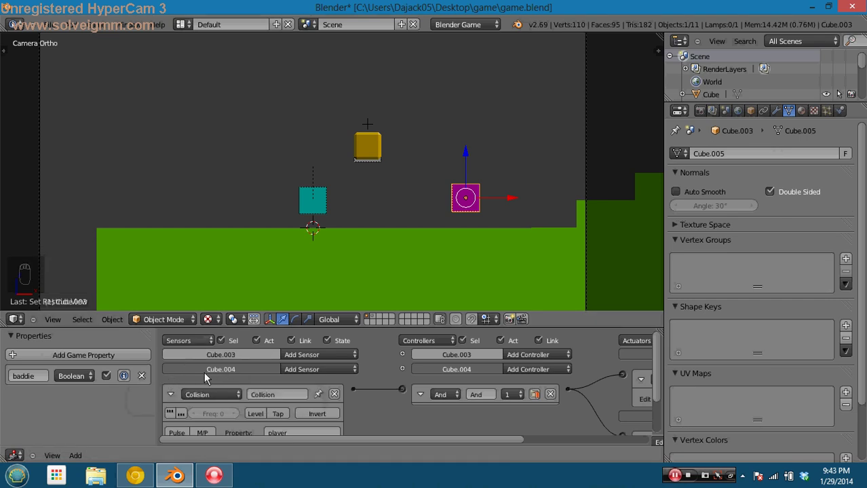
{"action": "left_click", "coordinate": [171, 394]}
{"action": "scroll", "coordinate": [269, 424], "scroll_direction": "right", "scroll_amount": 3}
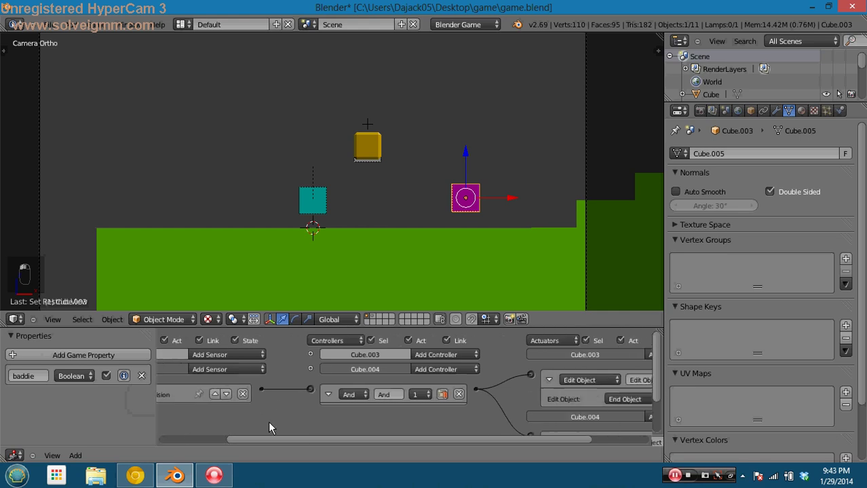
{"action": "left_click", "coordinate": [542, 380]}
{"action": "middle_click_drag", "start_coordinate": [524, 376], "coordinate": [500, 354]}
{"action": "left_click", "coordinate": [519, 398]}
{"action": "middle_click_drag", "start_coordinate": [392, 396], "coordinate": [503, 409]}
{"action": "scroll", "coordinate": [417, 405], "scroll_direction": "down", "scroll_amount": 2}
Add an Always sensor to Cube.004, the enemy's companion object
{"action": "left_click", "coordinate": [297, 364]}
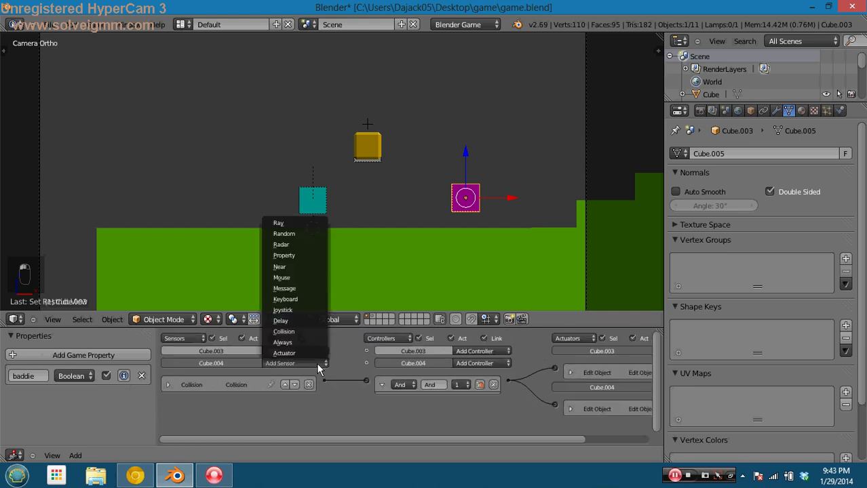
{"action": "left_click", "coordinate": [310, 344]}
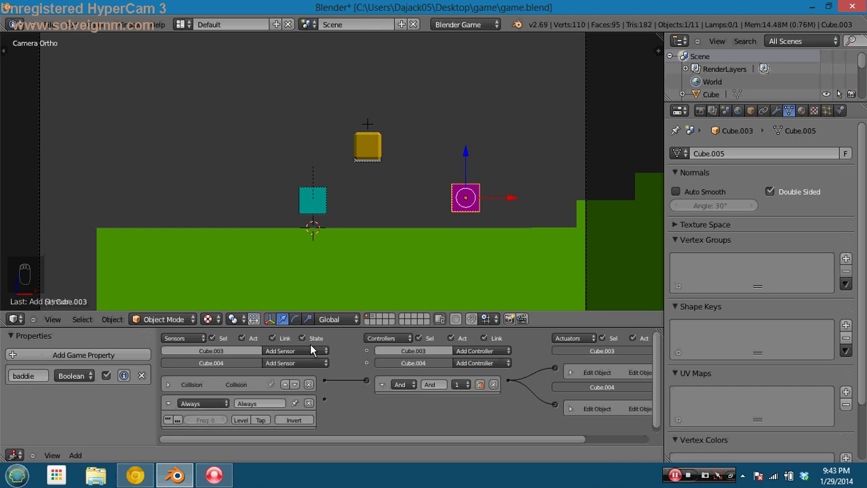
{"action": "middle_click_drag", "start_coordinate": [455, 423], "coordinate": [361, 407]}
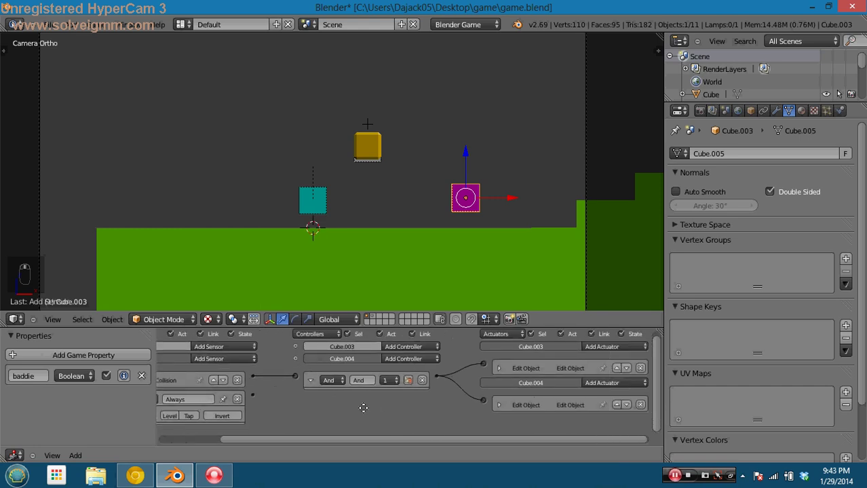
Add an Edit Object actuator to Cube.004 and set it to Track to
{"action": "left_click", "coordinate": [601, 382]}
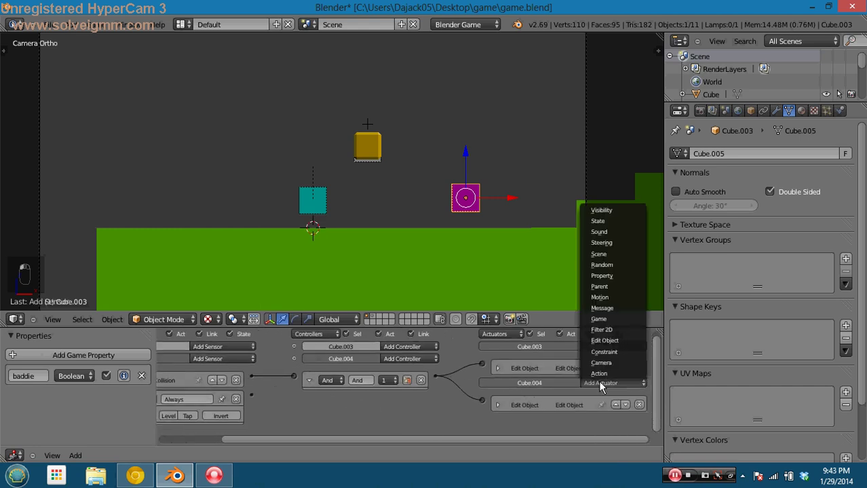
{"action": "left_click", "coordinate": [618, 341]}
{"action": "scroll", "coordinate": [479, 401], "scroll_direction": "down", "scroll_amount": 3}
{"action": "left_click", "coordinate": [561, 391]}
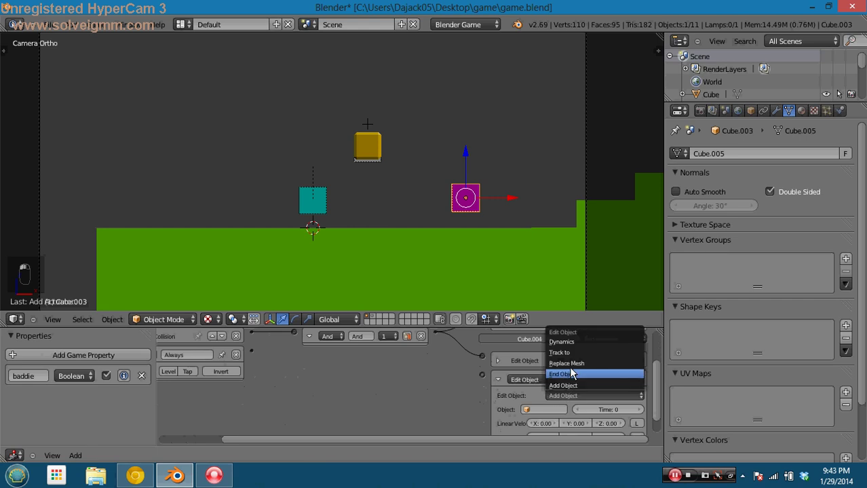
{"action": "left_click", "coordinate": [559, 352]}
{"action": "left_click_drag", "start_coordinate": [503, 391], "coordinate": [274, 365]}
{"action": "middle_click_drag", "start_coordinate": [274, 365], "coordinate": [303, 399]}
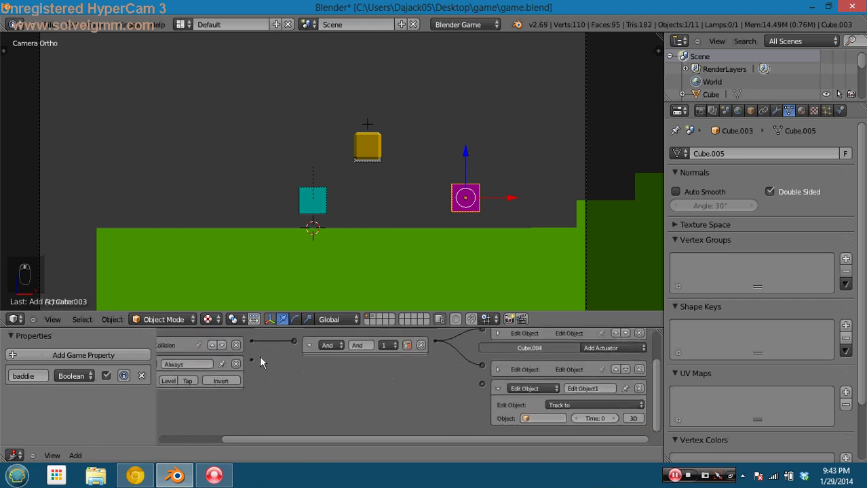
{"action": "middle_click_drag", "start_coordinate": [260, 355], "coordinate": [280, 396]}
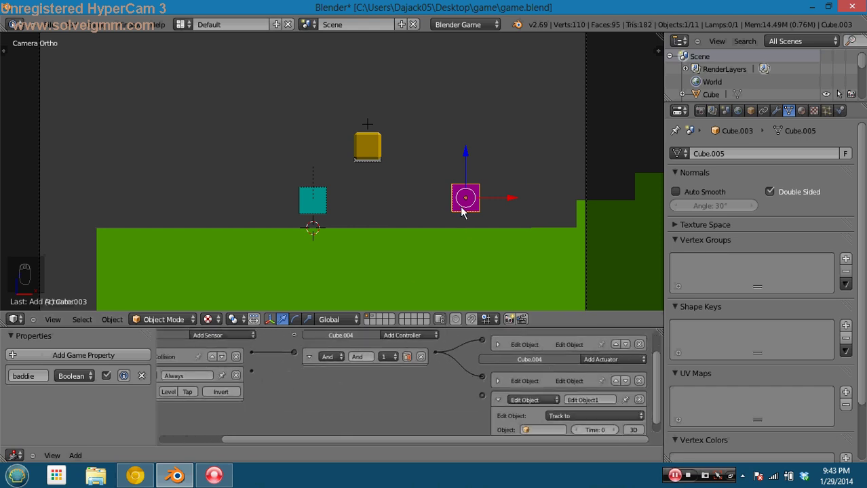
Check which object owns the Track to actuator and remove it from Cube.004
{"action": "right_click", "coordinate": [462, 184]}
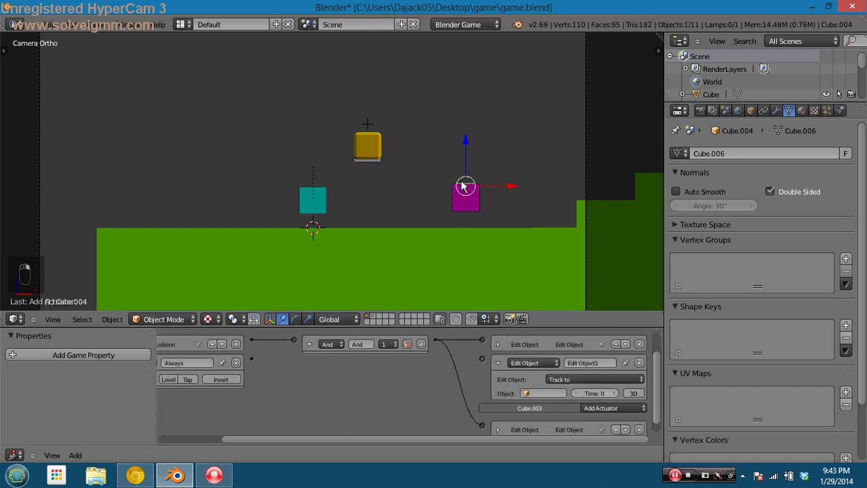
{"action": "right_click", "coordinate": [464, 206]}
{"action": "middle_click_drag", "start_coordinate": [476, 357], "coordinate": [432, 417]}
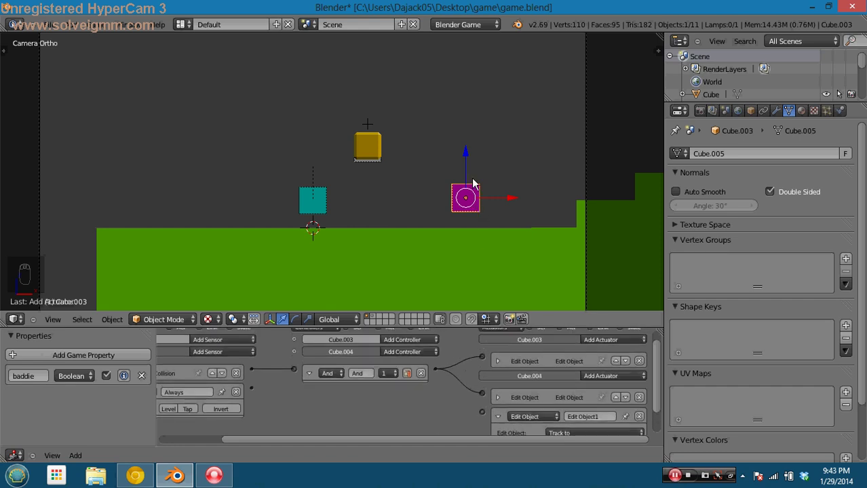
{"action": "left_click", "coordinate": [752, 111]}
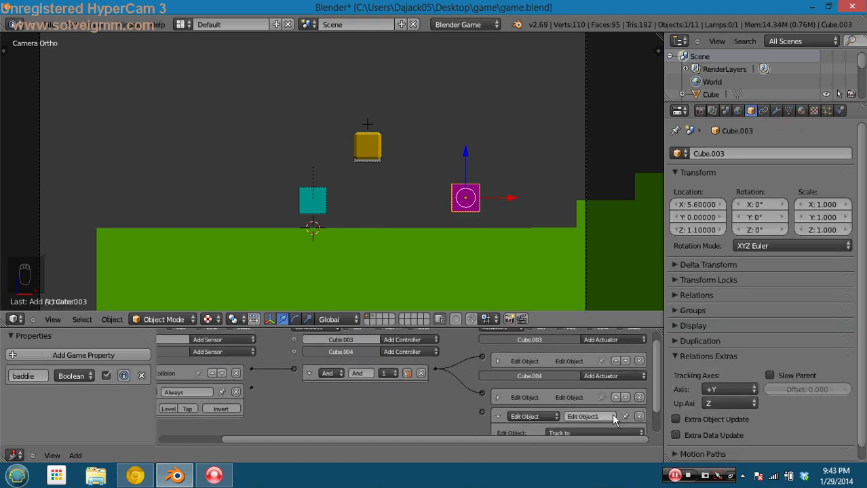
{"action": "left_click", "coordinate": [638, 417]}
Add an Edit Object actuator to Cube.003 and link it to the Always sensor through a new And controller
{"action": "left_click", "coordinate": [620, 346]}
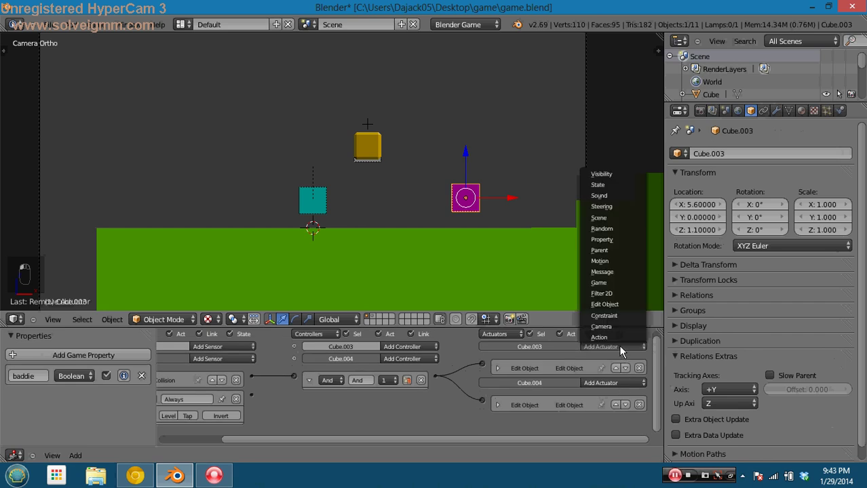
{"action": "left_click", "coordinate": [616, 305]}
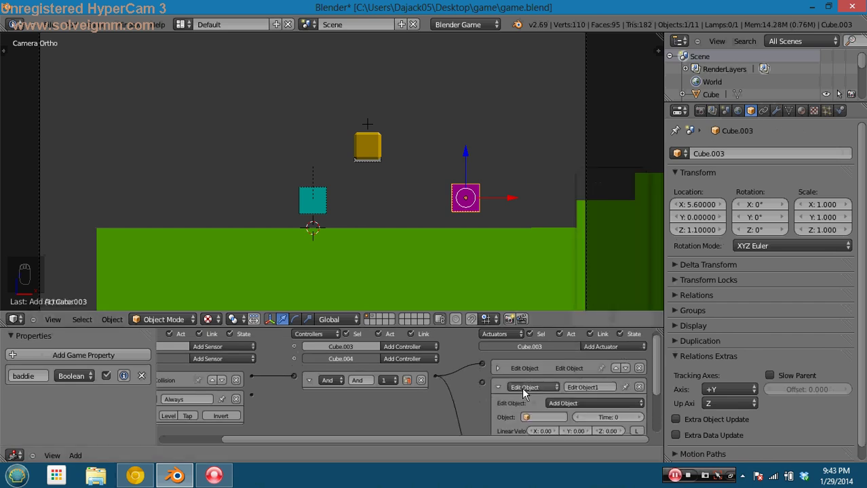
{"action": "left_click_drag", "start_coordinate": [312, 425], "coordinate": [470, 380]}
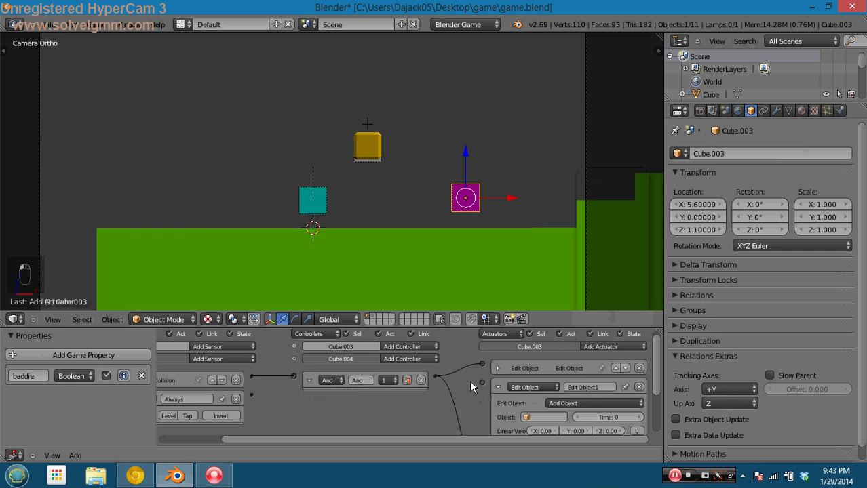
{"action": "left_click", "coordinate": [400, 358]}
{"action": "left_click", "coordinate": [402, 370]}
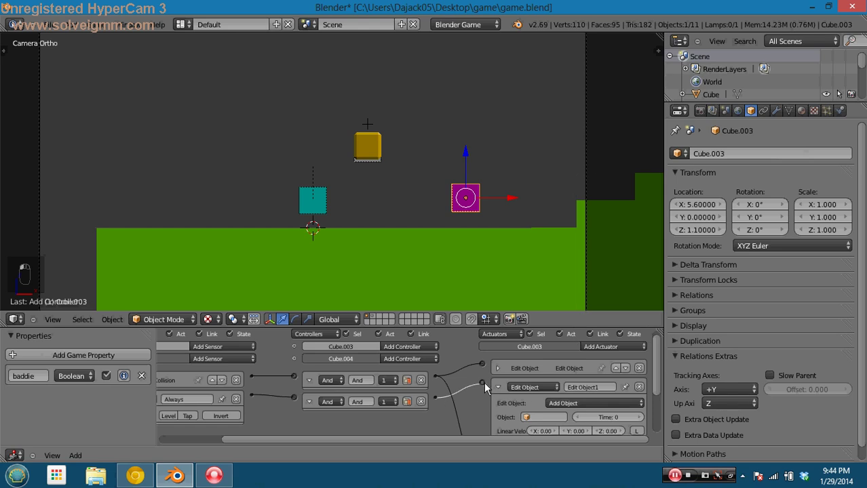
Set Cube.003's new Edit Object actuator to Track to with player as the target object
{"action": "left_click", "coordinate": [555, 404]}
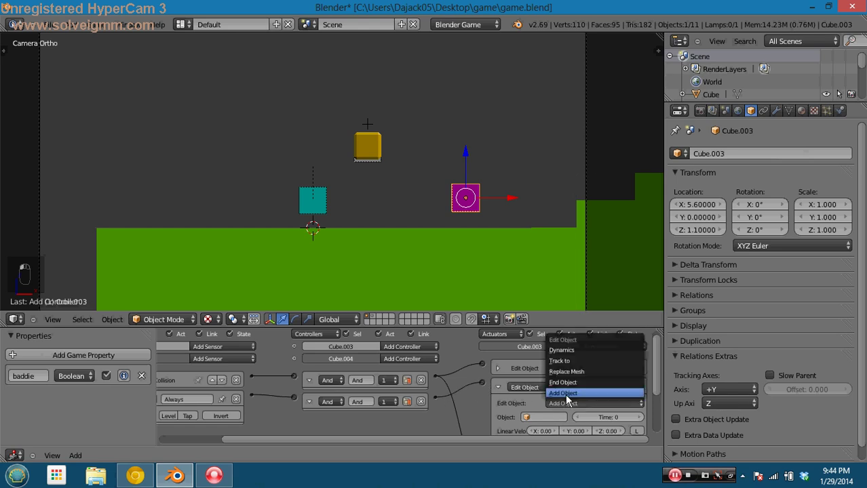
{"action": "left_click", "coordinate": [571, 362]}
{"action": "scroll", "coordinate": [509, 387], "scroll_direction": "down", "scroll_amount": 1}
{"action": "left_click", "coordinate": [539, 403]}
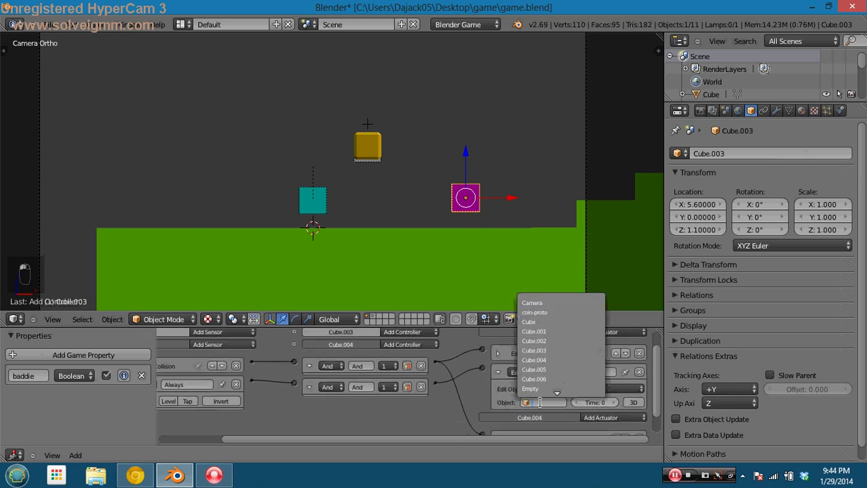
{"action": "type", "text": "pl"}
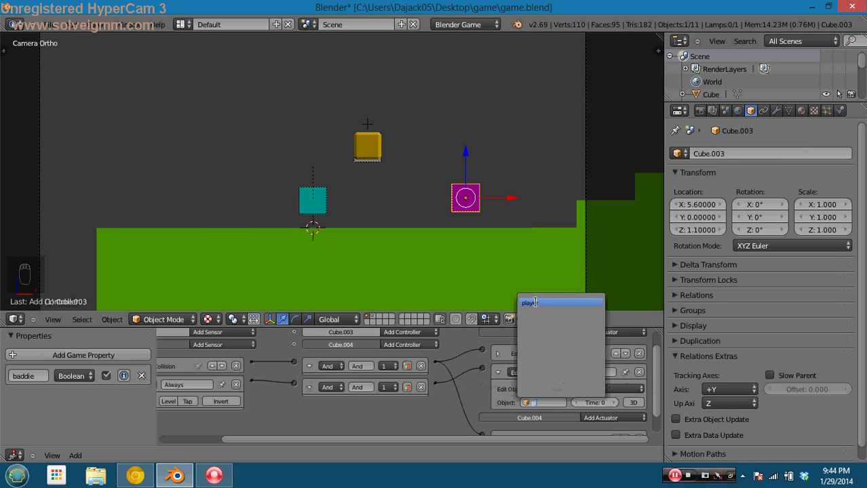
{"action": "left_click", "coordinate": [536, 303]}
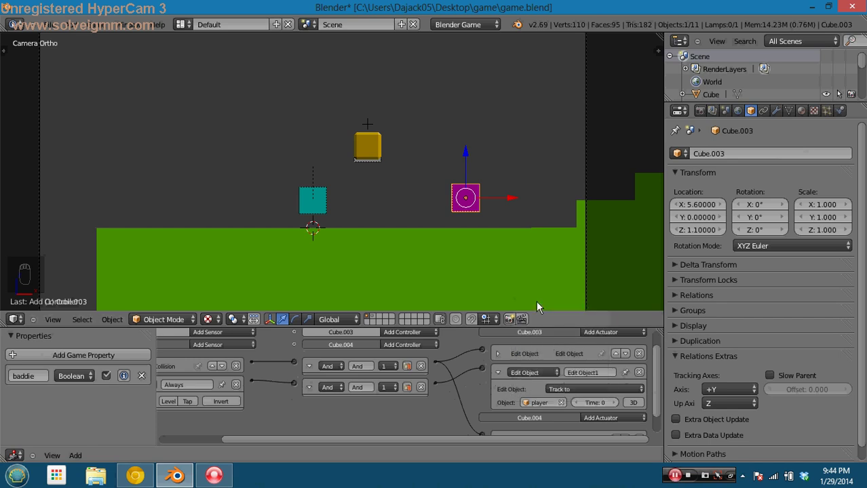
Playtest the enemy's tracking by moving the player to both sides of it and jumping, and end the game
{"action": "key", "text": "p"}
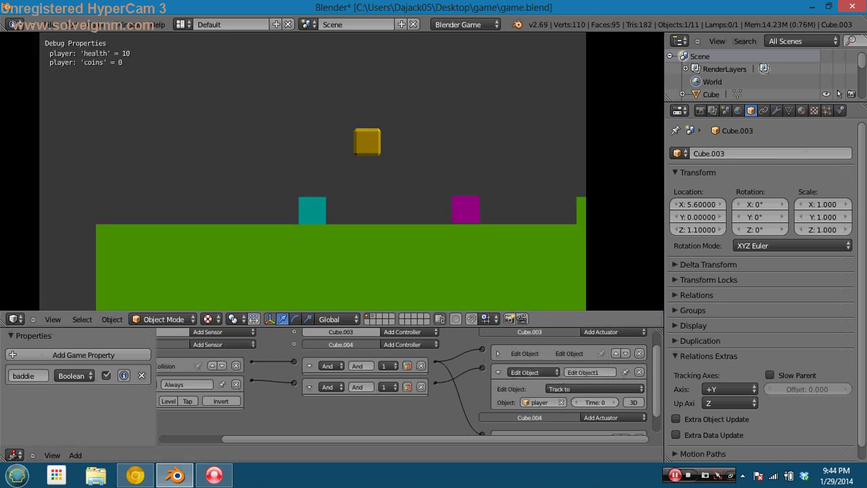
{"action": "key", "text": "Right"}
{"action": "key", "text": "space"}
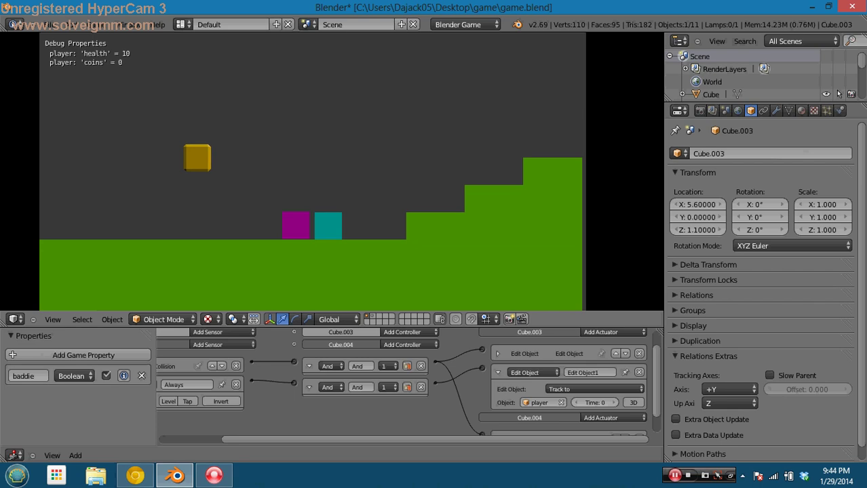
{"action": "key", "text": "Left"}
{"action": "key", "text": "space"}
{"action": "key", "text": "Escape"}
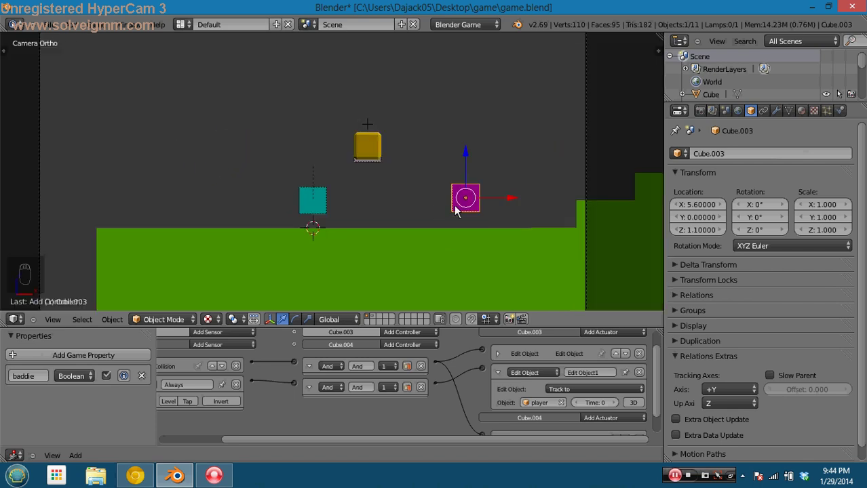
Switch the viewport to wireframe display around the enemy cube
{"action": "scroll", "coordinate": [507, 229], "scroll_direction": "up", "scroll_amount": 2}
{"action": "scroll", "coordinate": [502, 222], "scroll_direction": "up", "scroll_amount": 2}
{"action": "key", "text": "z"}
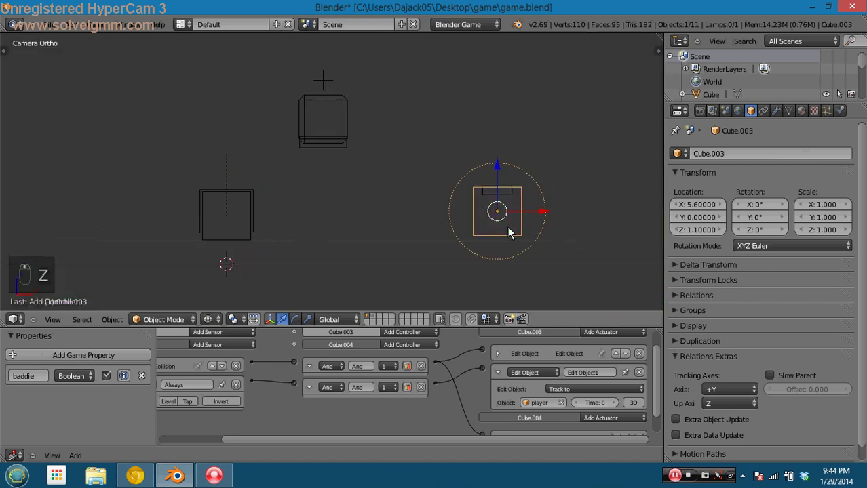
Extrude the side face of the baddie cube facing the player by about 0.75 and scale it down into a tapered nose
{"action": "key", "text": "Tab"}
{"action": "right_click", "coordinate": [474, 214]}
{"action": "key", "text": "e"}
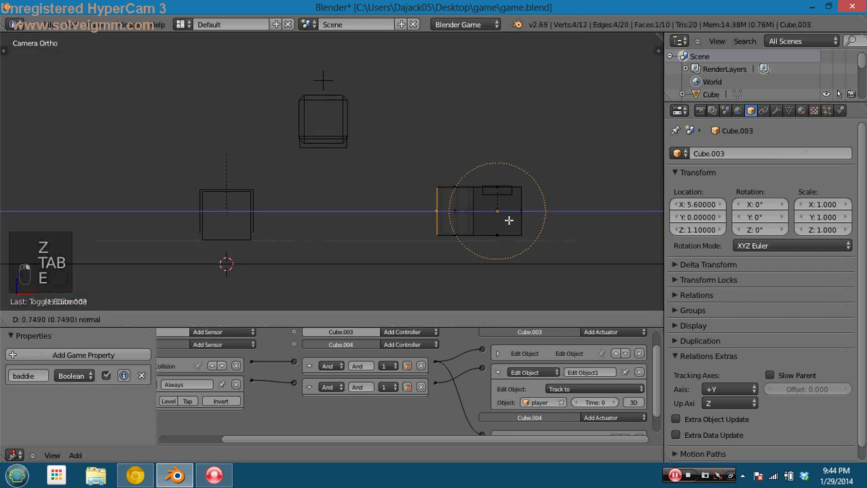
{"action": "left_click", "coordinate": [509, 218]}
{"action": "key", "text": "s"}
{"action": "left_click", "coordinate": [515, 217]}
{"action": "key", "text": "s"}
{"action": "left_click", "coordinate": [503, 216]}
{"action": "scroll", "coordinate": [503, 216], "scroll_direction": "down", "scroll_amount": 2}
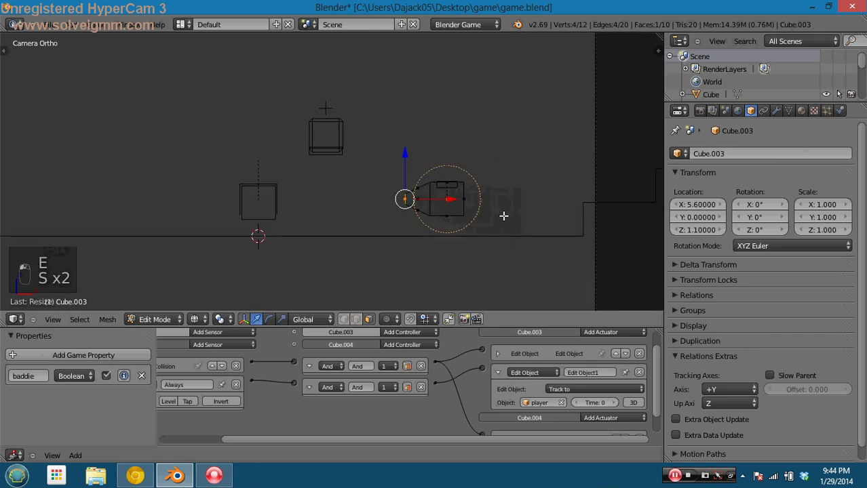
Leave mesh editing and test-run the game to check which way the baddie's nose points
{"action": "key", "text": "p"}
{"action": "key", "text": "Tab"}
{"action": "key", "text": "Tab"}
{"action": "key", "text": "Tab"}
{"action": "key", "text": "Tab"}
{"action": "key", "text": "Tab"}
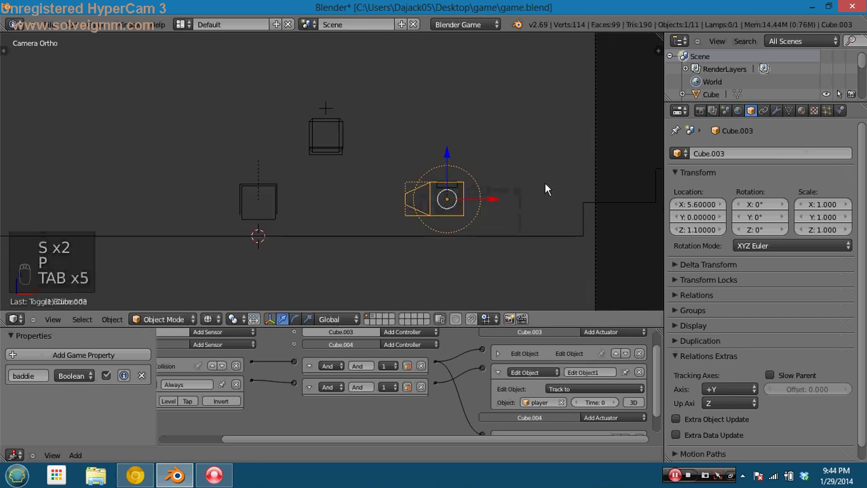
{"action": "key", "text": "p"}
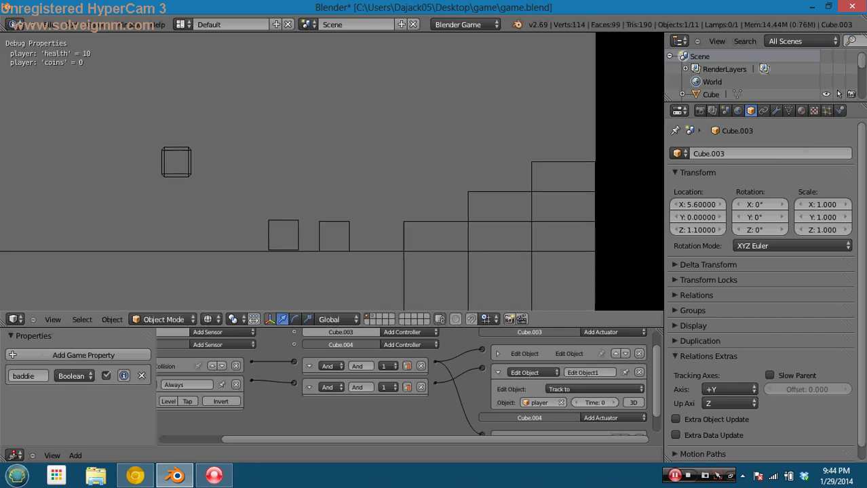
{"action": "key", "text": "Escape"}
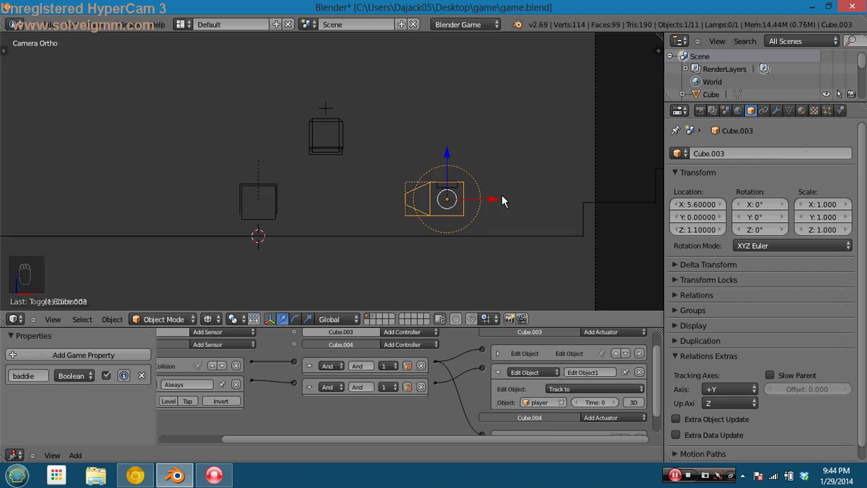
Apply the baddie's object transform and run the game again to check how the baddie tracks the player
{"action": "key", "text": "ctrl+a"}
{"action": "left_click", "coordinate": [501, 195]}
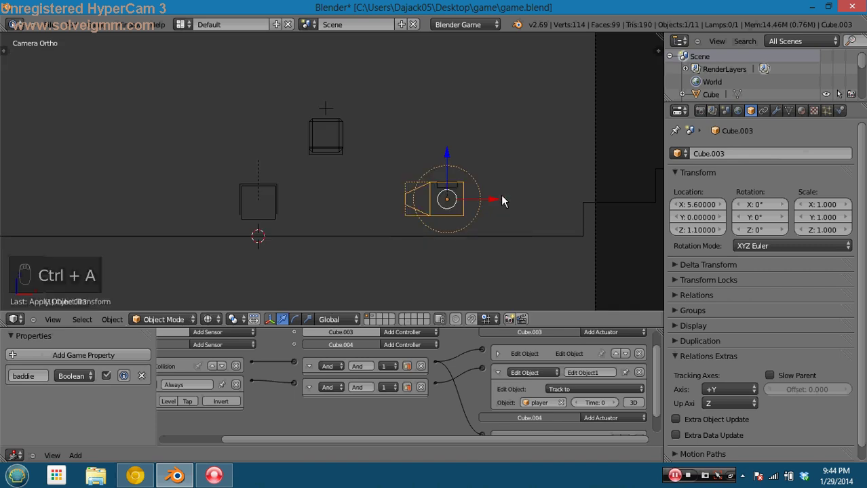
{"action": "key", "text": "Tab"}
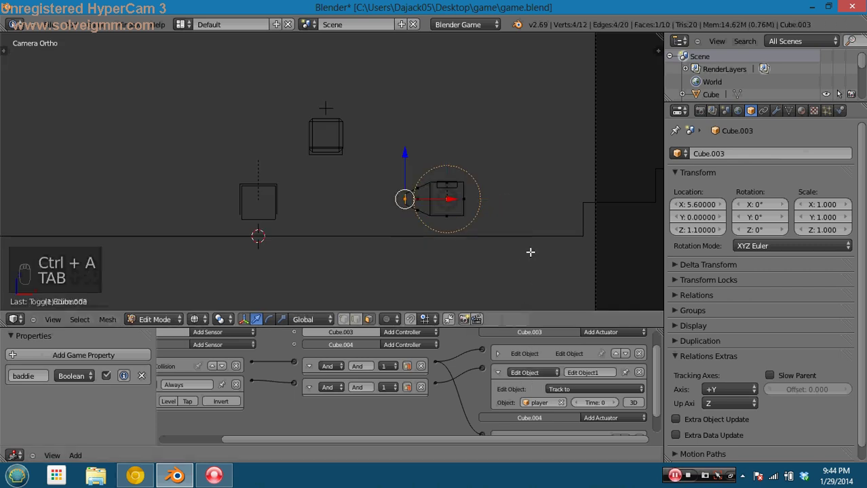
{"action": "key", "text": "Tab"}
{"action": "key", "text": "p"}
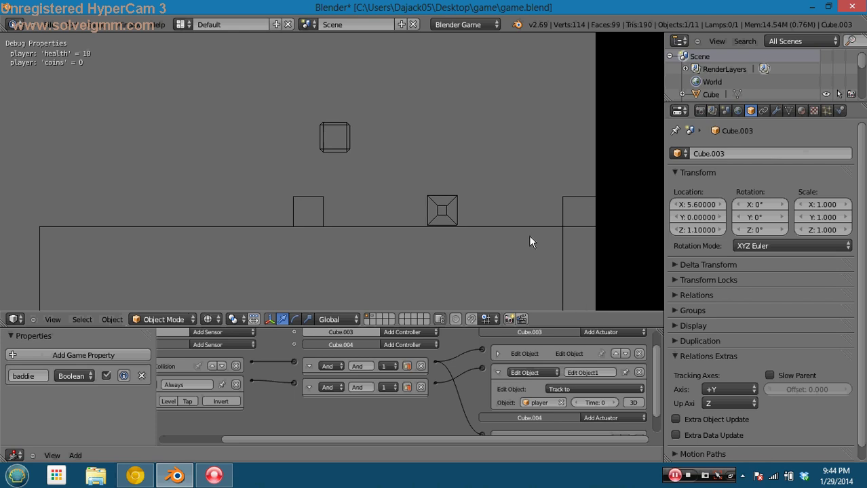
{"action": "key", "text": "Escape"}
Try to rotate the whole baddie mesh about the Z axis
{"action": "key", "text": "Tab"}
{"action": "key", "text": "a"}
{"action": "key", "text": "a"}
{"action": "key", "text": "a"}
{"action": "key", "text": "a"}
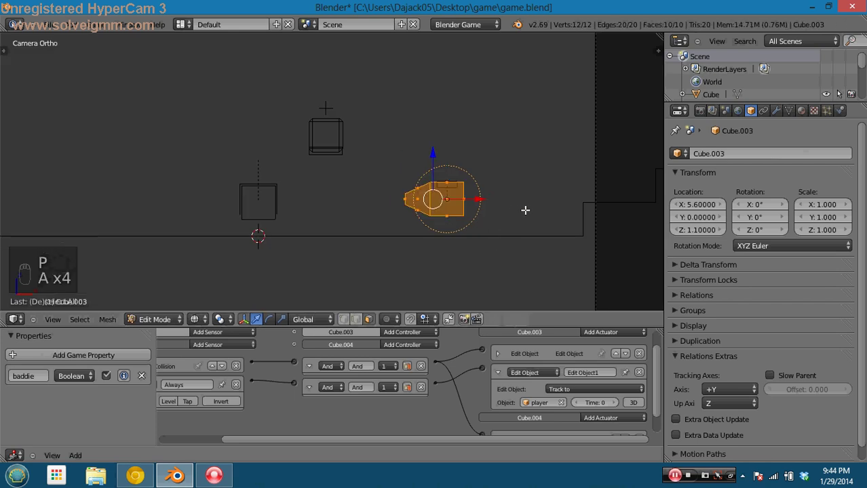
{"action": "key", "text": "r"}
{"action": "key", "text": "z"}
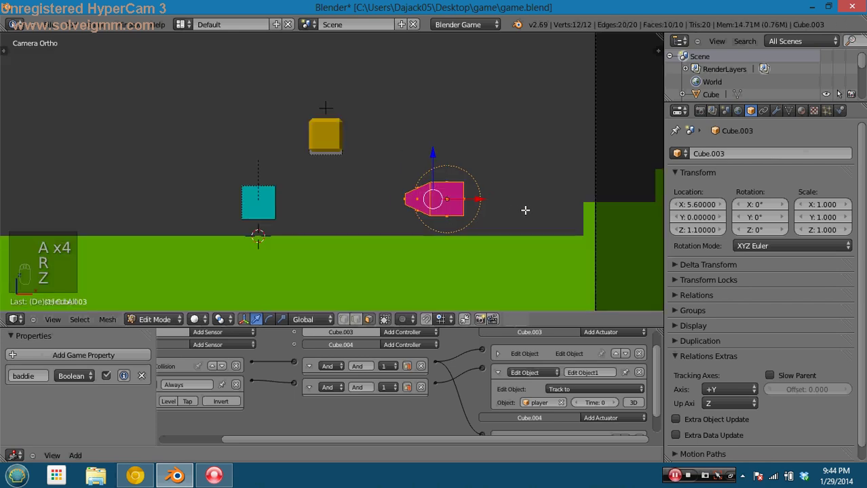
Set the pivot point to the 3D cursor and snap the cursor to the middle of the baddie's cube body
{"action": "left_click", "coordinate": [219, 319]}
{"action": "left_click", "coordinate": [243, 295]}
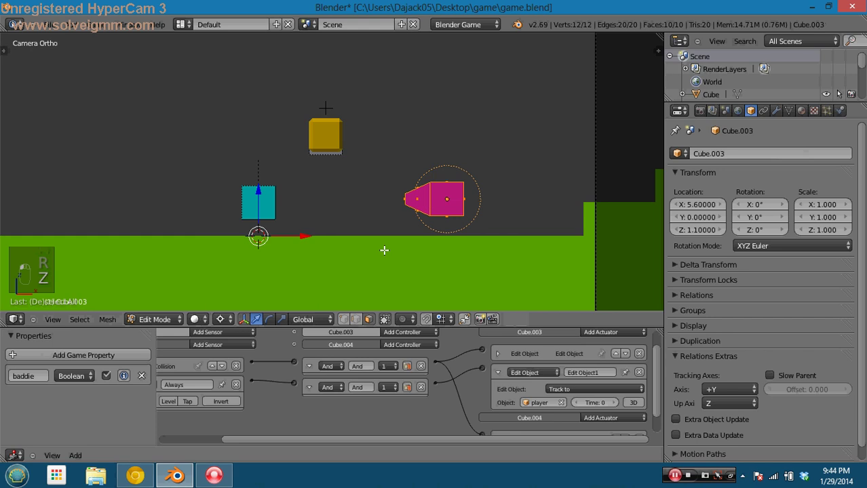
{"action": "key", "text": "z"}
{"action": "right_click", "coordinate": [446, 199]}
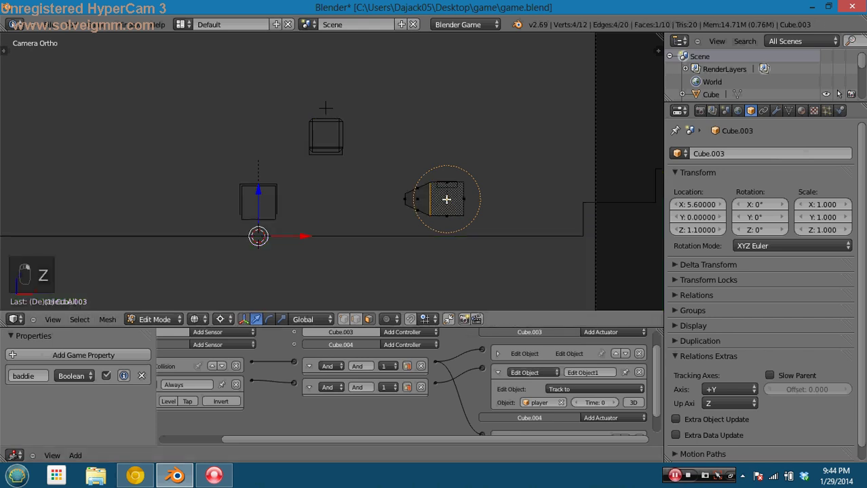
{"action": "key", "text": "shift+s"}
{"action": "left_click", "coordinate": [441, 242]}
Rotate the entire baddie mesh 90 degrees about the Z axis and return to Object Mode
{"action": "key", "text": "a"}
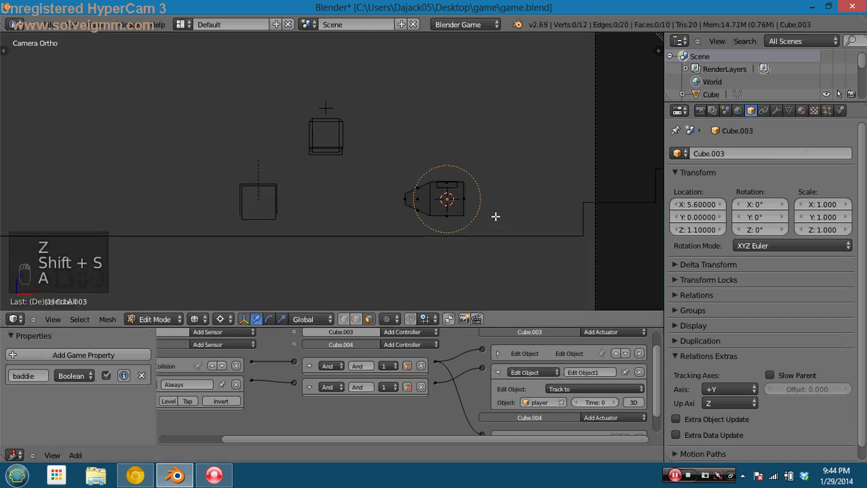
{"action": "key", "text": "a"}
{"action": "key", "text": "a"}
{"action": "key", "text": "z"}
{"action": "key", "text": "r"}
{"action": "key", "text": "z"}
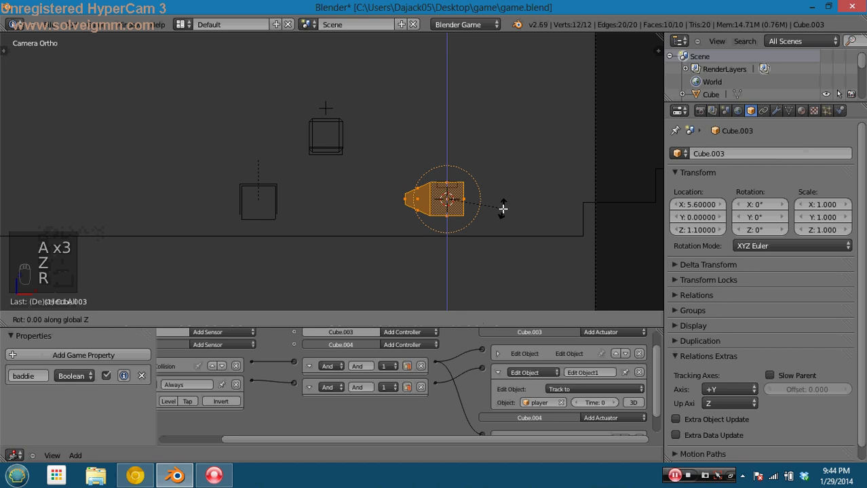
{"action": "key", "text": "9"}
{"action": "key", "text": "0"}
{"action": "key", "text": "Return"}
{"action": "key", "text": "Tab"}
Examine the baddie's orientation from the solid-shaded top view and run the game there briefly
{"action": "key", "text": "z"}
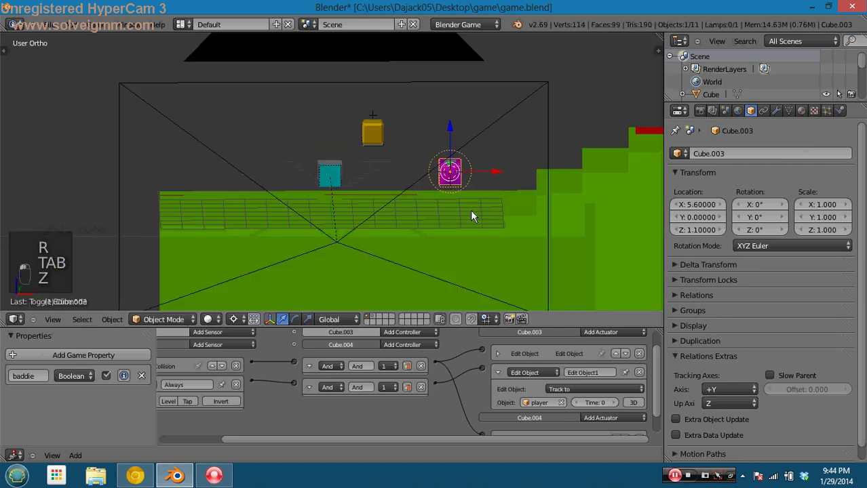
{"action": "key", "text": "KP_7"}
{"action": "key", "text": "Tab"}
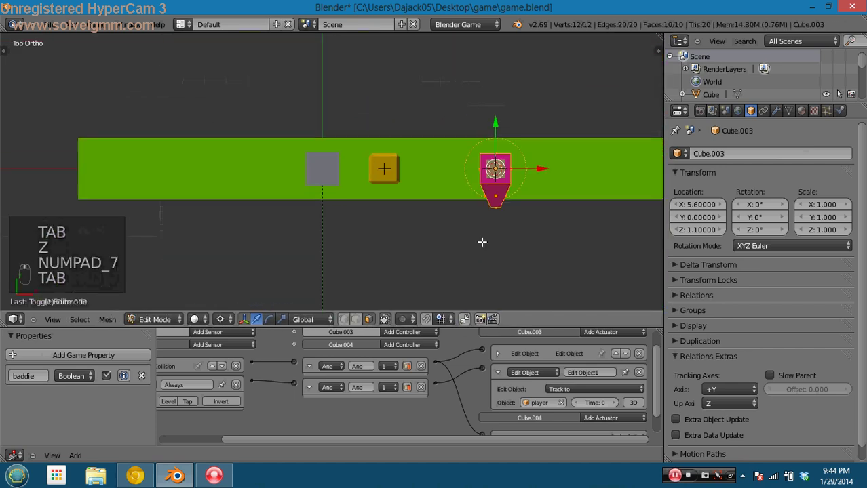
{"action": "key", "text": "Tab"}
{"action": "key", "text": "p"}
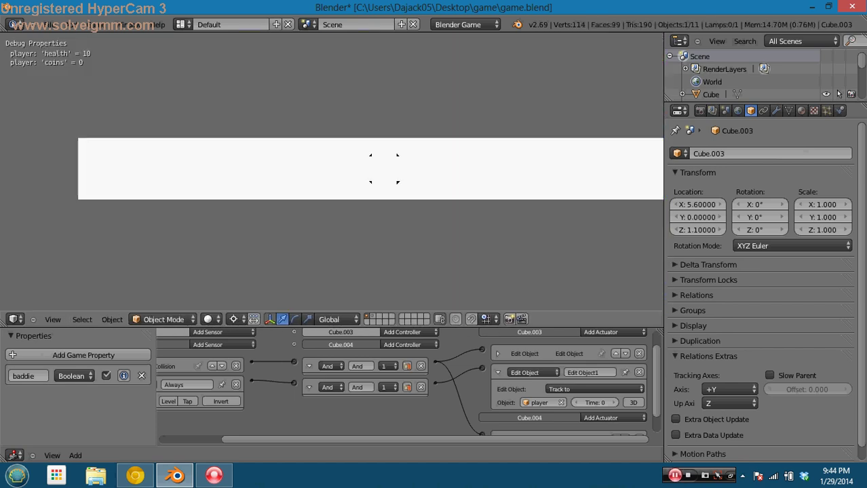
{"action": "key", "text": "Escape"}
Test-run the game in the wireframe top view, moving the player right and left near the baddie
{"action": "key", "text": "x"}
{"action": "key", "text": "z"}
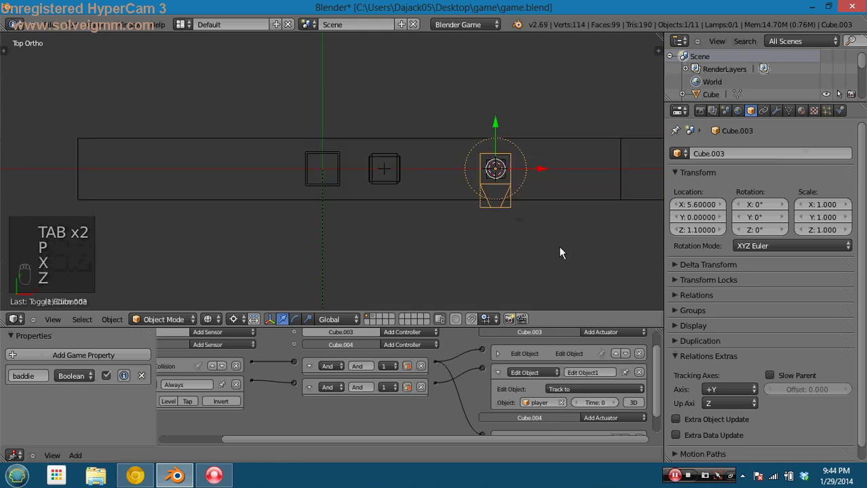
{"action": "key", "text": "p"}
{"action": "key", "text": "Right"}
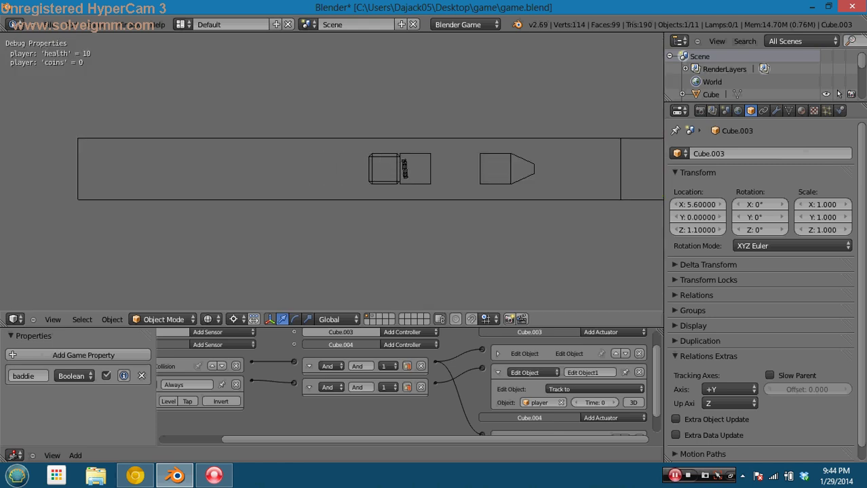
{"action": "key", "text": "Right"}
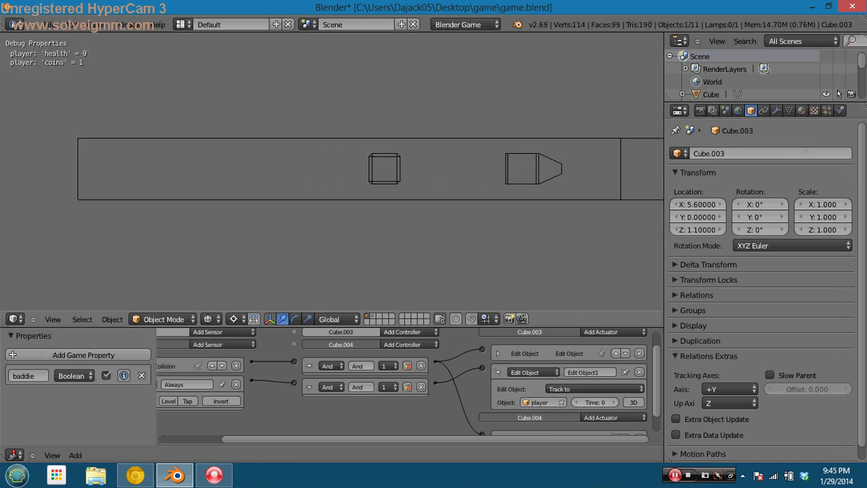
{"action": "key", "text": "Left"}
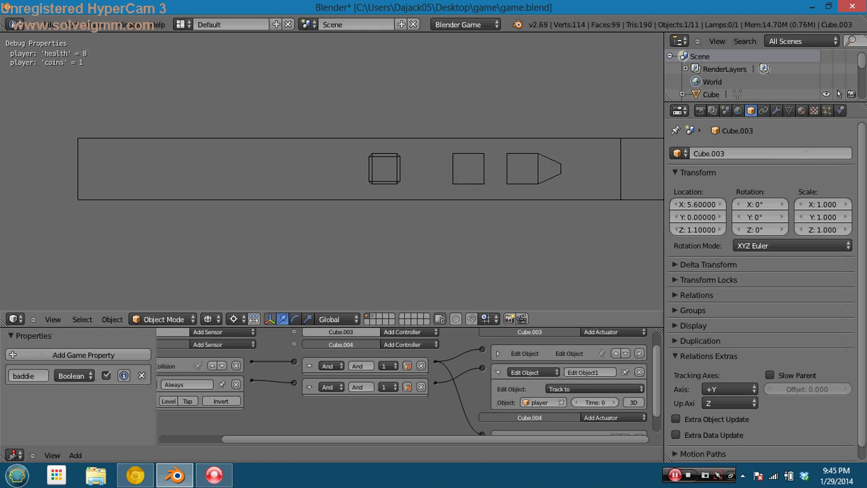
{"action": "key", "text": "Escape"}
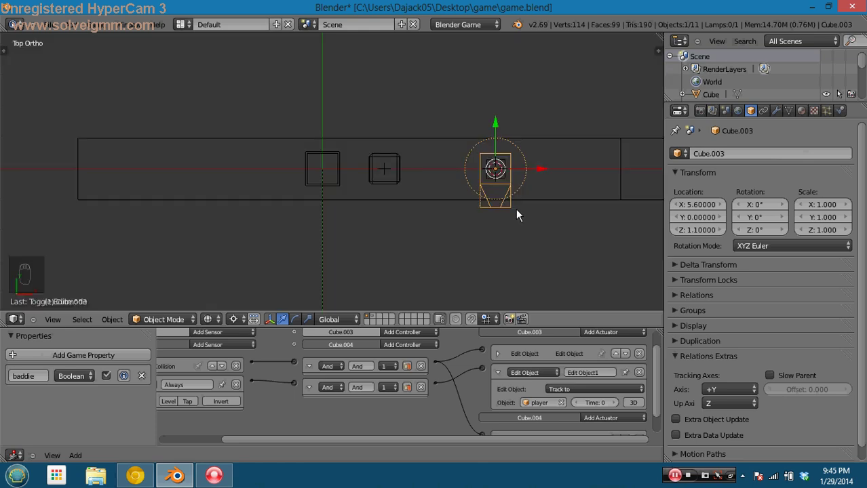
Try to rotate the whole baddie mesh 180 degrees in the top view
{"action": "key", "text": "Tab"}
{"action": "key", "text": "a"}
{"action": "key", "text": "a"}
{"action": "key", "text": "a"}
{"action": "key", "text": "a"}
{"action": "key", "text": "r"}
{"action": "key", "text": "1"}
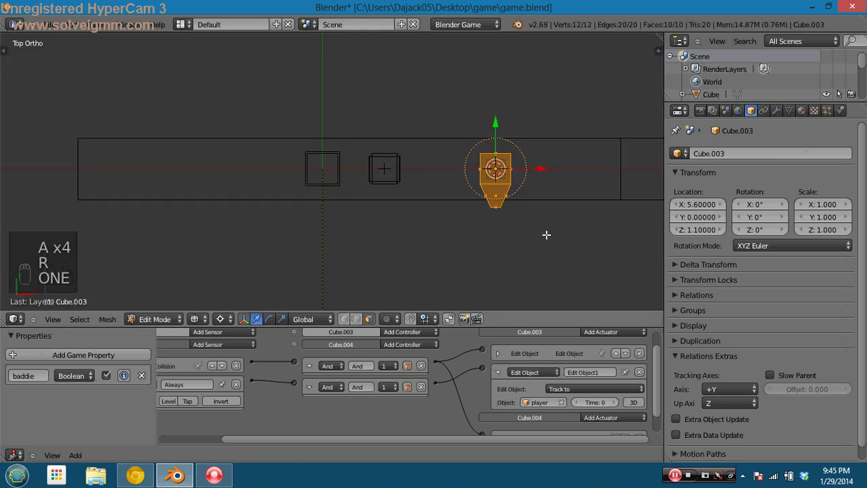
{"action": "key", "text": "8"}
{"action": "key", "text": "0"}
{"action": "key", "text": "a"}
{"action": "key", "text": "a"}
{"action": "key", "text": "a"}
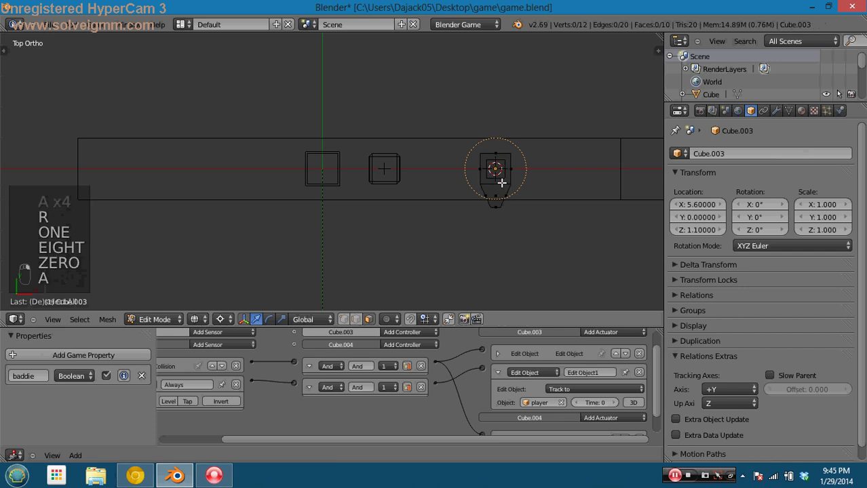
{"action": "key", "text": "r"}
{"action": "key", "text": "1"}
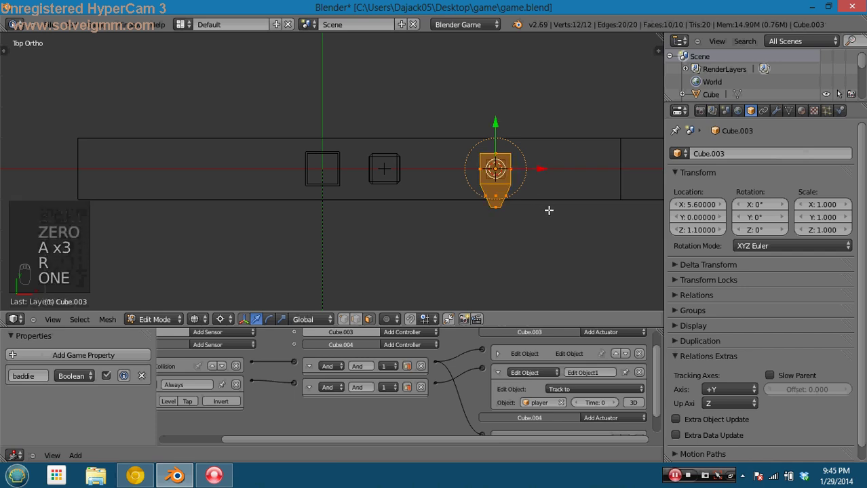
{"action": "key", "text": "8"}
{"action": "key", "text": "0"}
{"action": "key", "text": "z"}
{"action": "key", "text": "z"}
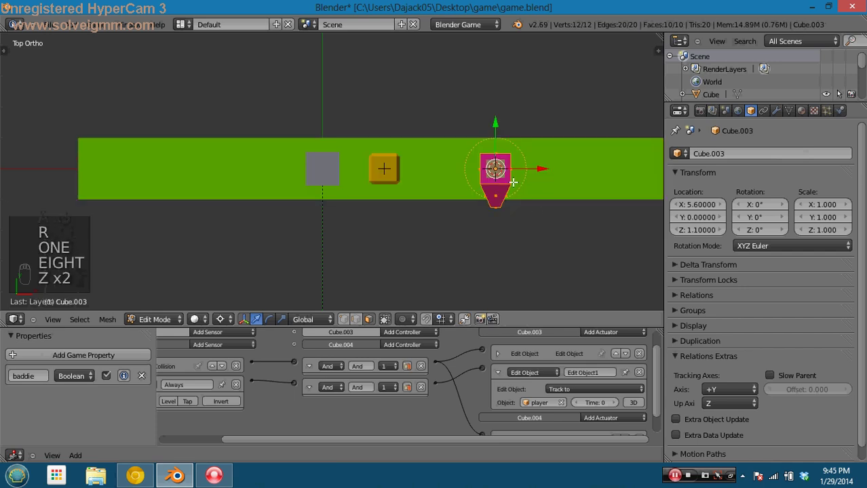
Try to rotate the whole baddie mesh from an angled view
{"action": "middle_click_drag", "start_coordinate": [519, 213], "coordinate": [485, 202]}
{"action": "key", "text": "a"}
{"action": "key", "text": "a"}
{"action": "key", "text": "a"}
{"action": "key", "text": "r"}
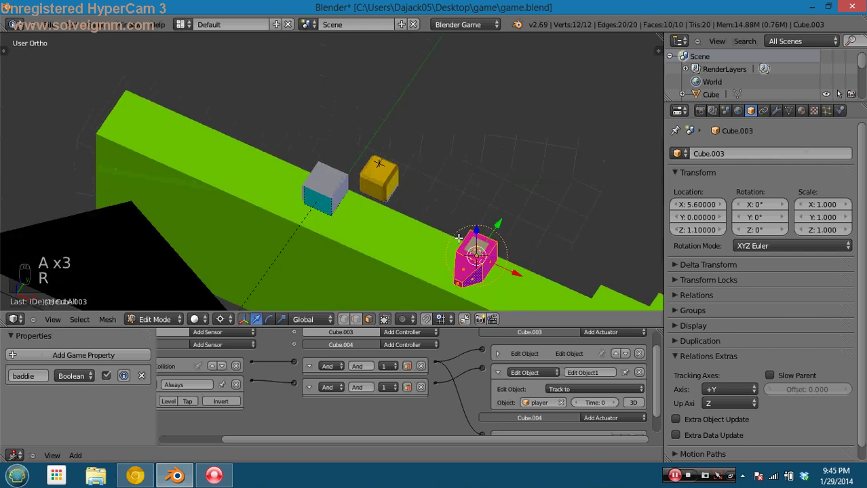
{"action": "key", "text": "h"}
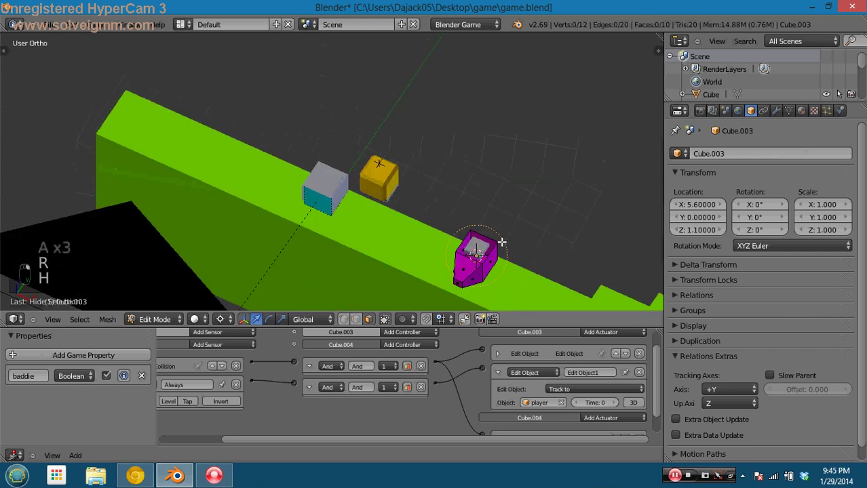
{"action": "key", "text": "alt+h"}
{"action": "key", "text": "g"}
{"action": "right_click", "coordinate": [511, 242]}
{"action": "key", "text": "a"}
{"action": "key", "text": "a"}
{"action": "key", "text": "a"}
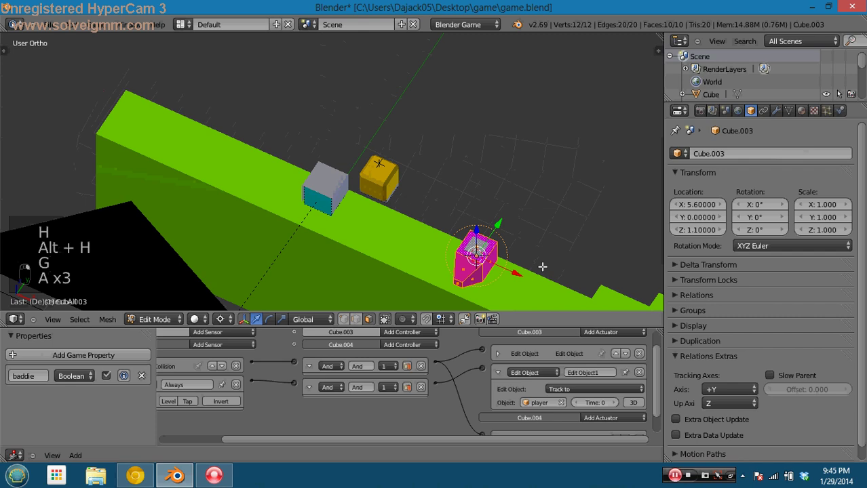
{"action": "key", "text": "r"}
{"action": "middle_click_drag", "start_coordinate": [509, 260], "coordinate": [428, 221]}
{"action": "middle_click_drag", "start_coordinate": [400, 250], "coordinate": [478, 237]}
Rotate the whole baddie mesh about the Z axis so its nose points the opposite way, and save over game.blend
{"action": "key", "text": "KP_1"}
{"action": "key", "text": "KP_0"}
{"action": "key", "text": "KP_0"}
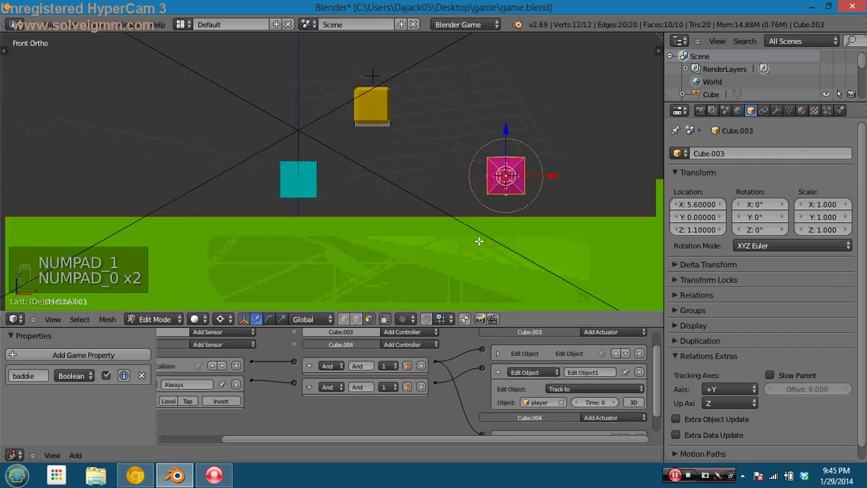
{"action": "key", "text": "r"}
{"action": "key", "text": "r"}
{"action": "key", "text": "z"}
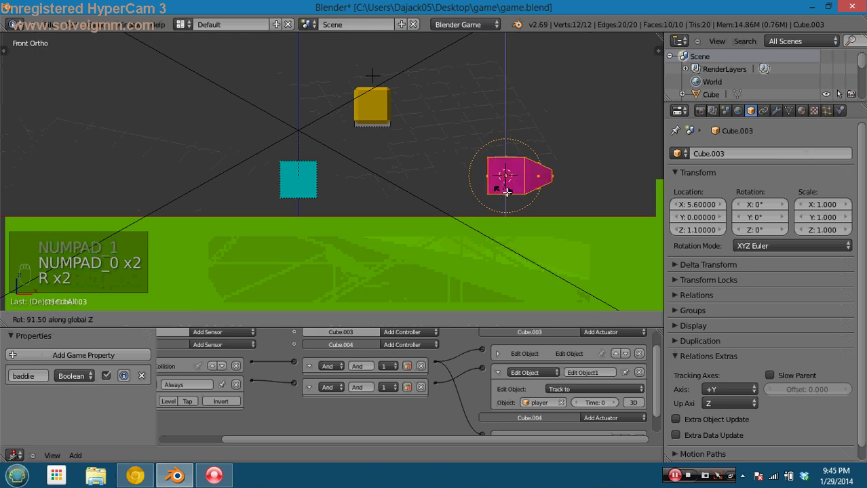
{"action": "right_click", "coordinate": [506, 192]}
{"action": "key", "text": "Tab"}
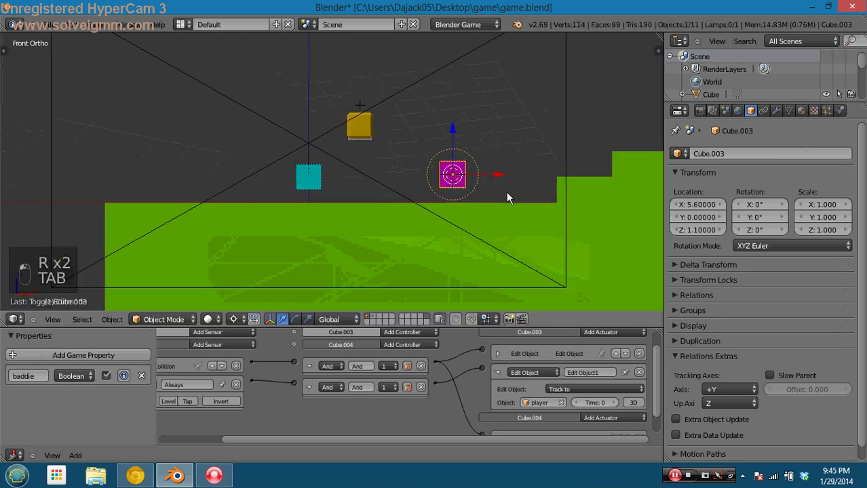
{"action": "key", "text": "ctrl+s"}
{"action": "left_click", "coordinate": [506, 192]}
Test-run the game from the front view, moving the player to either side of the baddie to check its facing
{"action": "key", "text": "p"}
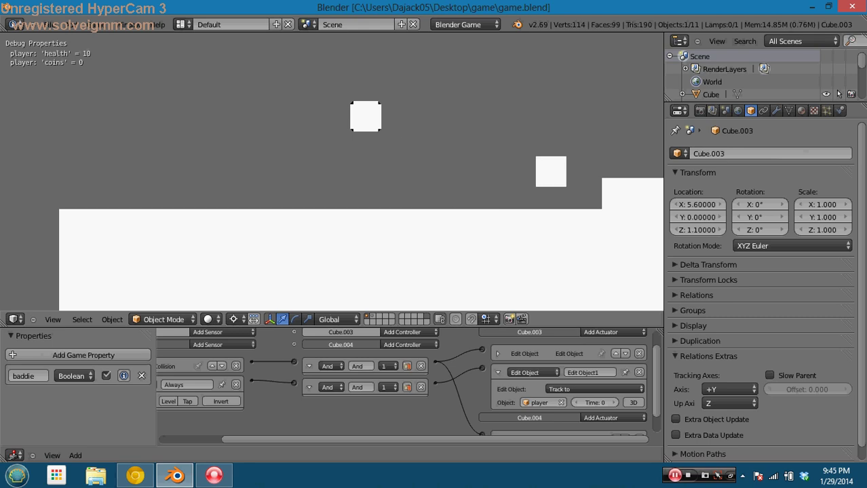
{"action": "key", "text": "Escape"}
{"action": "key", "text": "p"}
{"action": "key", "text": "Left"}
{"action": "key", "text": "Right"}
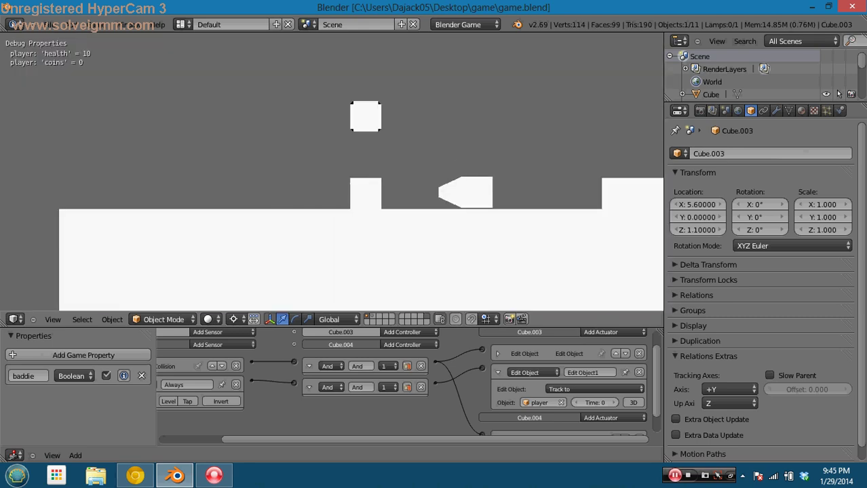
{"action": "key", "text": "Right"}
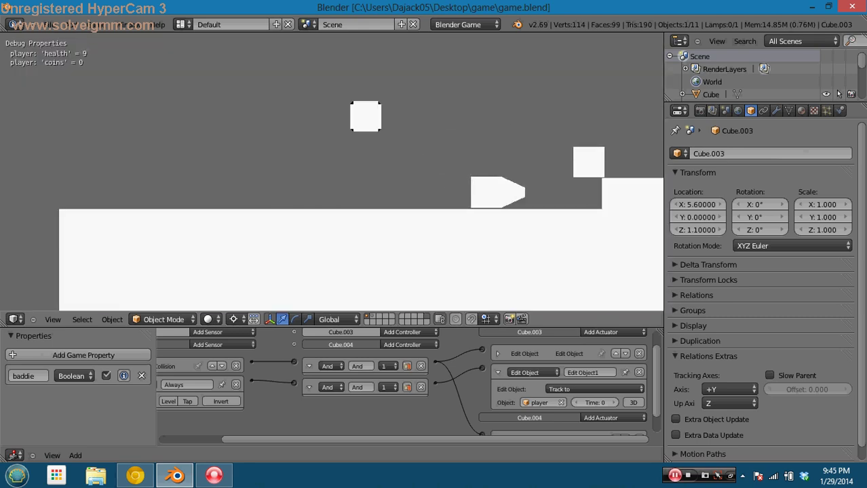
Move the player back and forth past the baddie in the running game to check its tracking, and end the test run
{"action": "key", "text": "Left"}
{"action": "key", "text": "Right"}
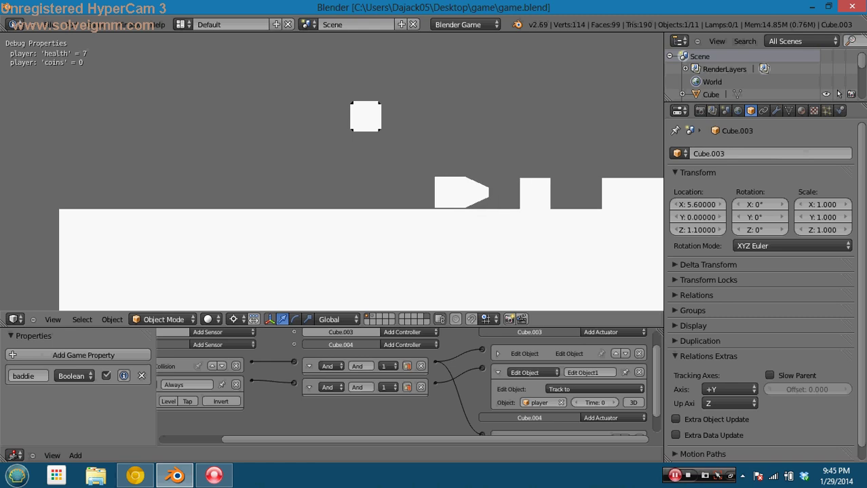
{"action": "key", "text": "Left"}
{"action": "key", "text": "Left"}
{"action": "key", "text": "Right"}
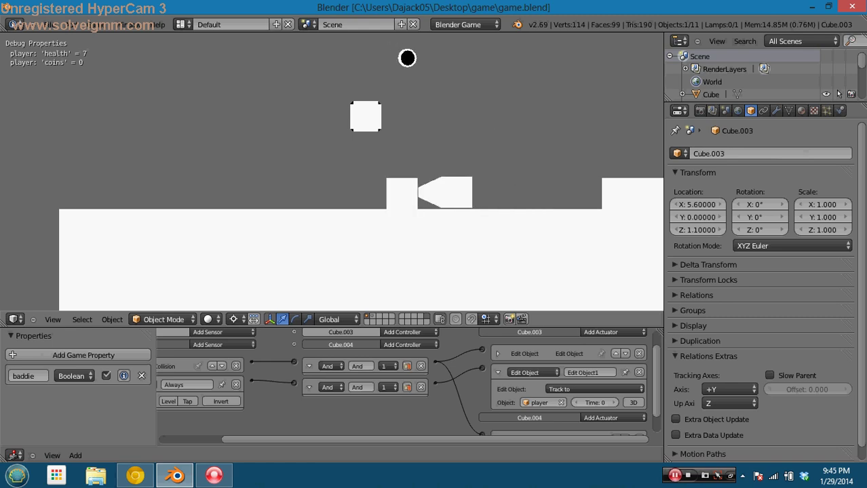
{"action": "key", "text": "Left"}
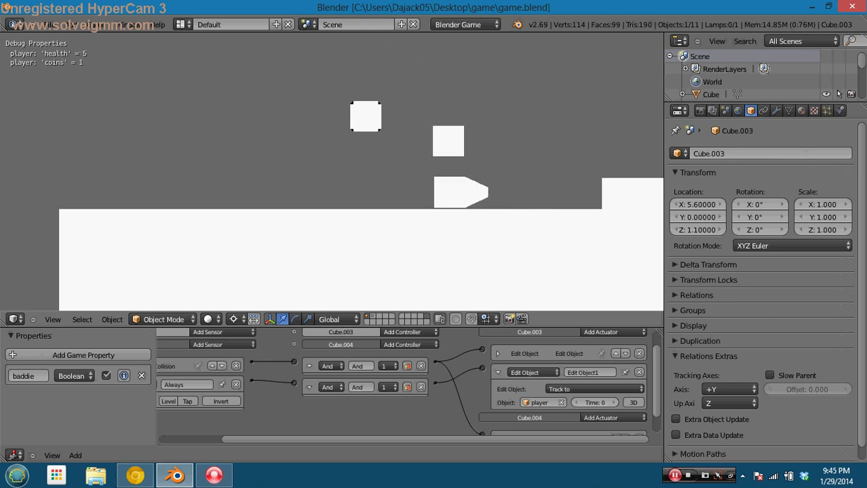
{"action": "key", "text": "Escape"}
In the wireframe side view of the baddie mesh, select the whole nose section and shift it back along Y toward the cube's centre
{"action": "key", "text": "Tab"}
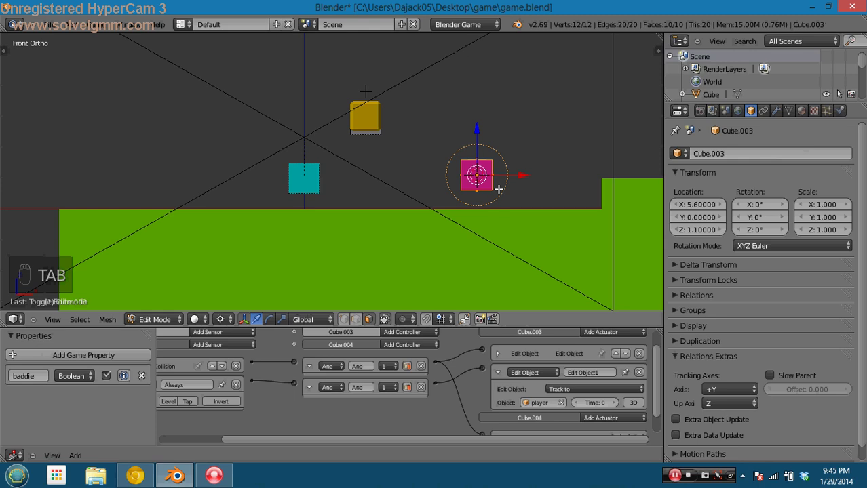
{"action": "key", "text": "KP_7"}
{"action": "key", "text": "KP_1"}
{"action": "key", "text": "KP_3"}
{"action": "key", "text": "z"}
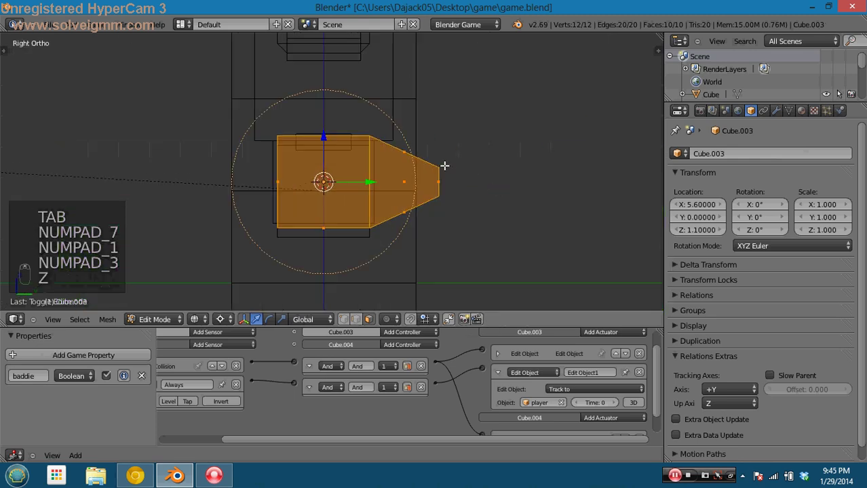
{"action": "scroll", "coordinate": [414, 168], "scroll_direction": "up", "scroll_amount": 3}
{"action": "right_click", "coordinate": [414, 168]}
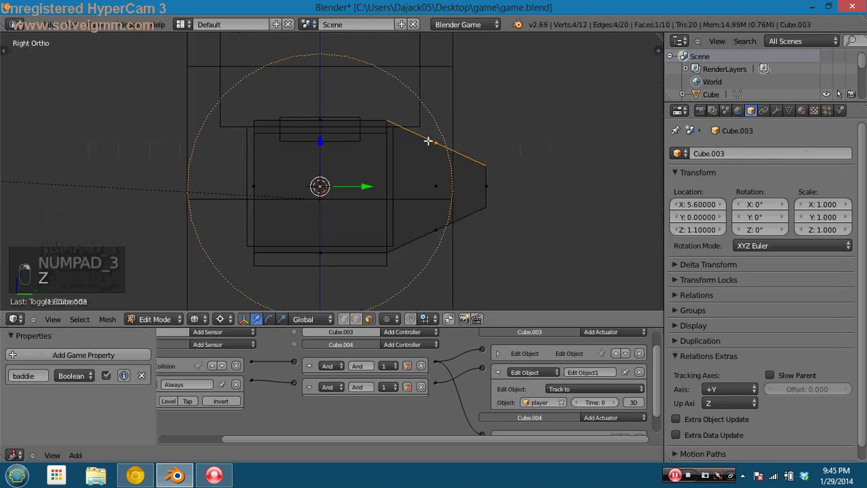
{"action": "key", "text": "b"}
{"action": "left_click_drag", "start_coordinate": [412, 122], "coordinate": [518, 250]}
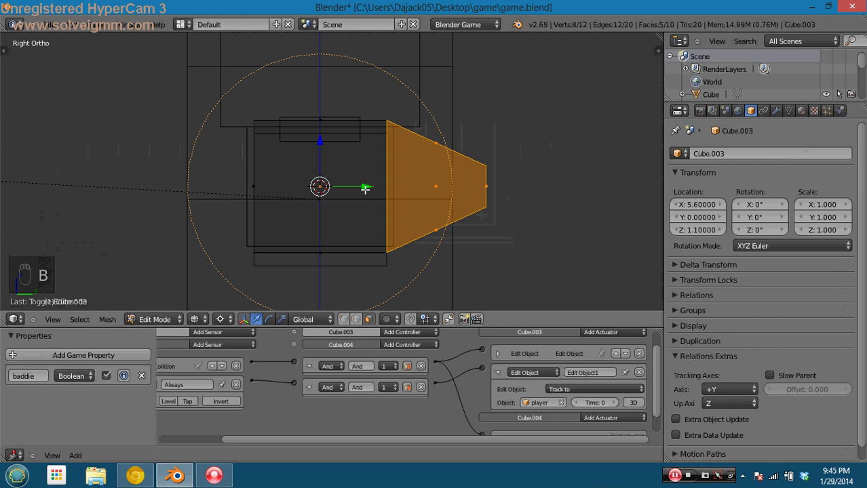
{"action": "left_click_drag", "start_coordinate": [365, 190], "coordinate": [319, 186]}
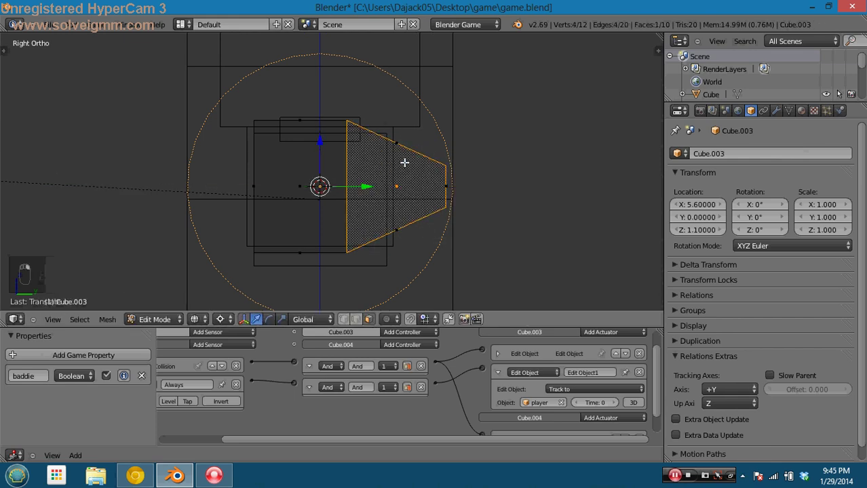
Shorten the baddie's nose by moving its tip face 0.3 units back along Y, and leave mesh editing
{"action": "right_click", "coordinate": [447, 183]}
{"action": "key", "text": "g"}
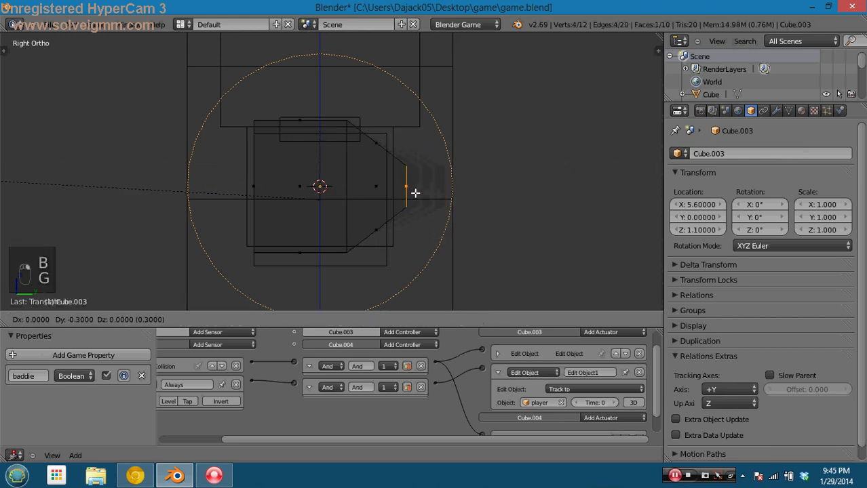
{"action": "left_click", "coordinate": [406, 195]}
{"action": "key", "text": "Tab"}
Switch to the camera view with textured shading and test-run the game, moving and jumping the player near the baddie
{"action": "scroll", "coordinate": [378, 211], "scroll_direction": "down", "scroll_amount": 3}
{"action": "key", "text": "KP_0"}
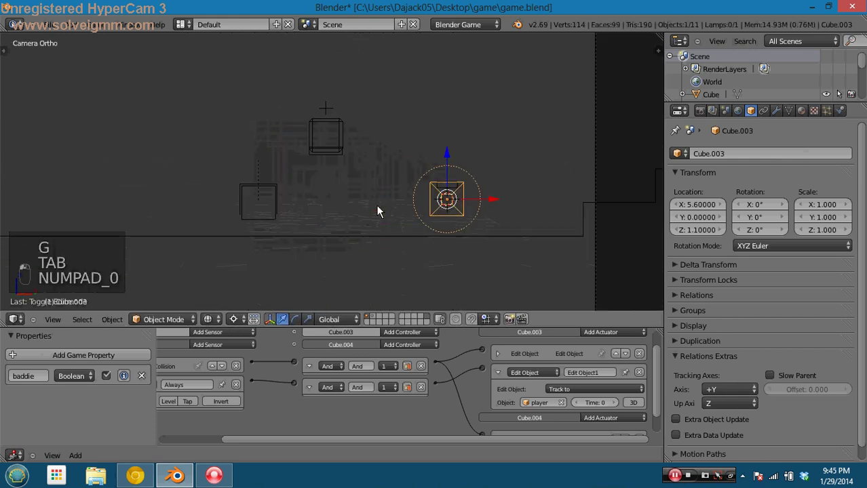
{"action": "key", "text": "z"}
{"action": "key", "text": "alt+z"}
{"action": "key", "text": "p"}
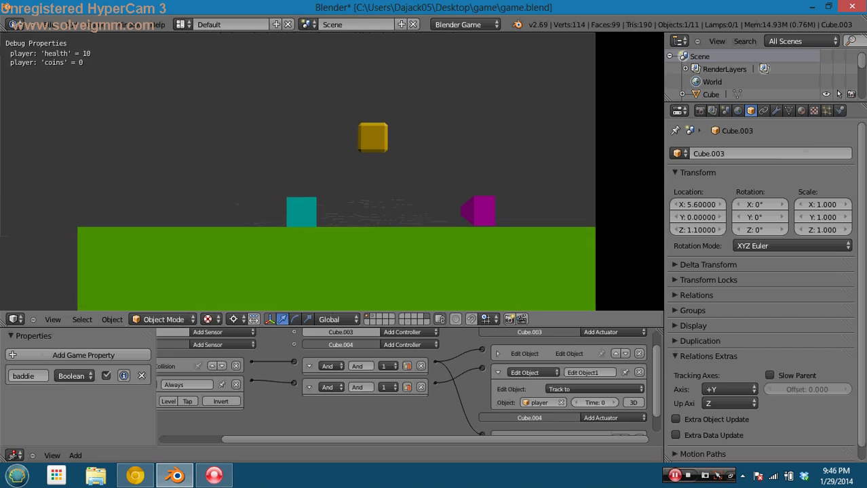
{"action": "key", "text": "Right"}
{"action": "key", "text": "Up"}
{"action": "key", "text": "Escape"}
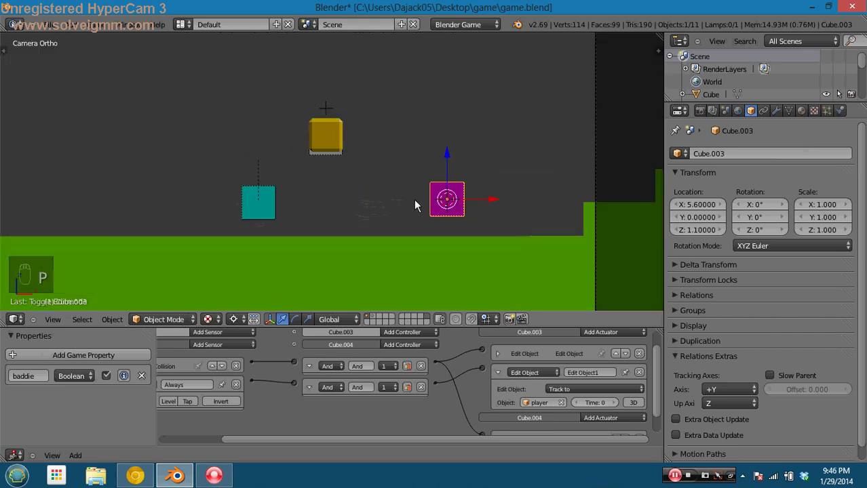
Select the camera and reset the 3D cursor to the scene origin
{"action": "scroll", "coordinate": [414, 199], "scroll_direction": "down", "scroll_amount": 2}
{"action": "right_click", "coordinate": [388, 292]}
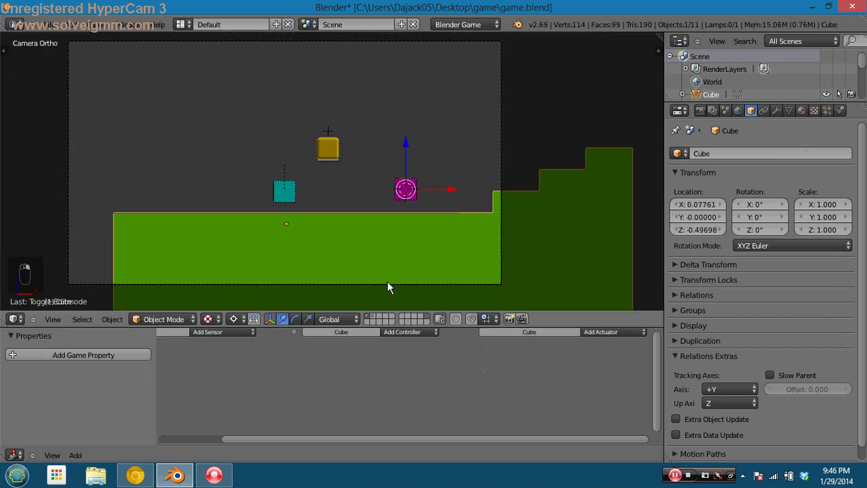
{"action": "right_click", "coordinate": [387, 282]}
{"action": "key", "text": "ctrl+KP_Decimal"}
{"action": "scroll", "coordinate": [377, 270], "scroll_direction": "up", "scroll_amount": 3}
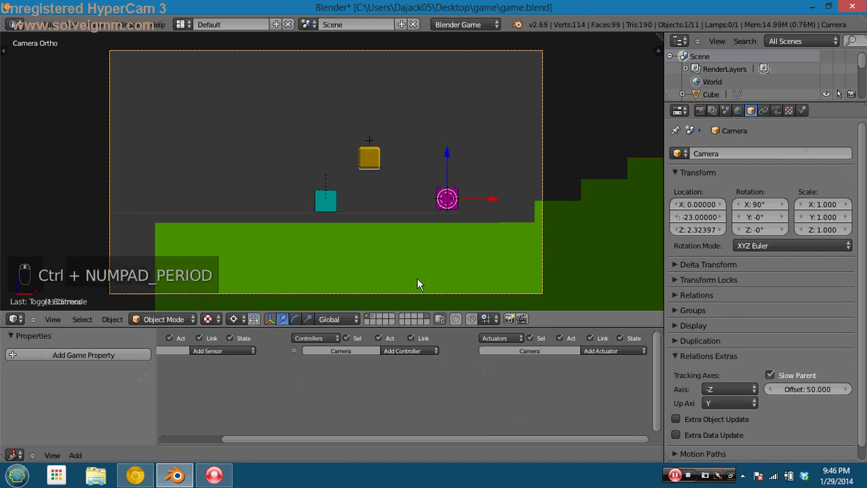
{"action": "key", "text": "alt+c"}
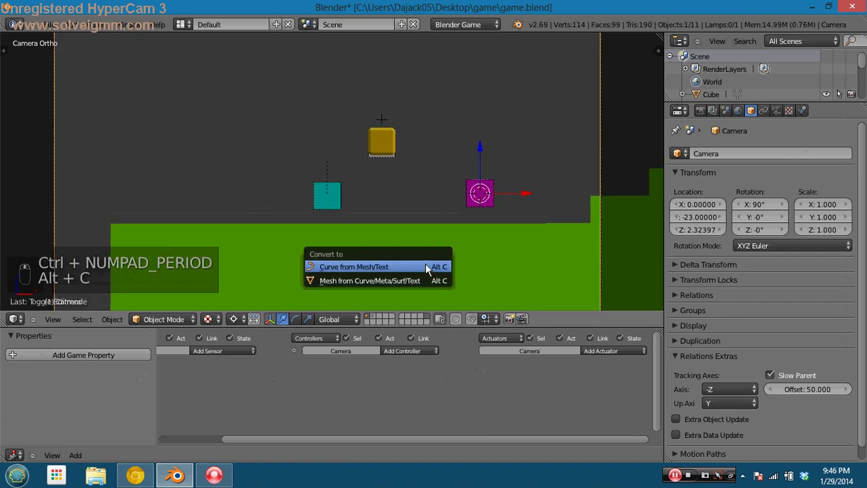
{"action": "key", "text": "shift+c"}
{"action": "key", "text": "KP_0"}
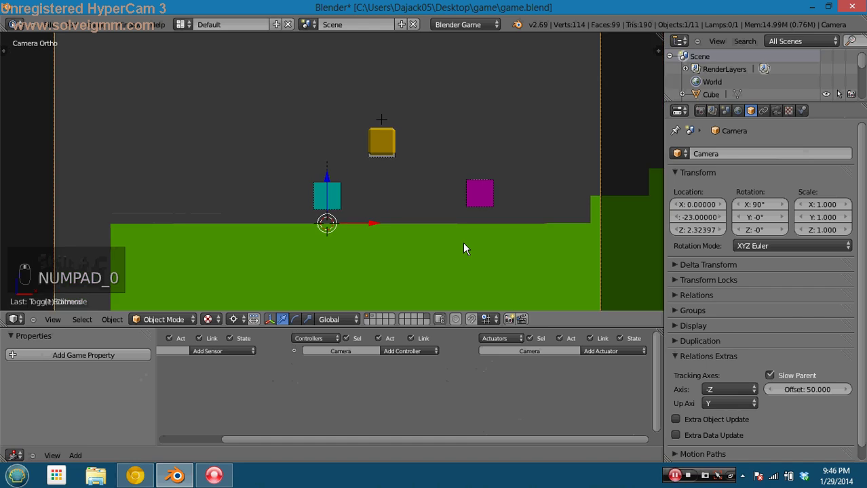
Briefly test-run the game in the camera view, and save the file with the baddie selected
{"action": "key", "text": "p"}
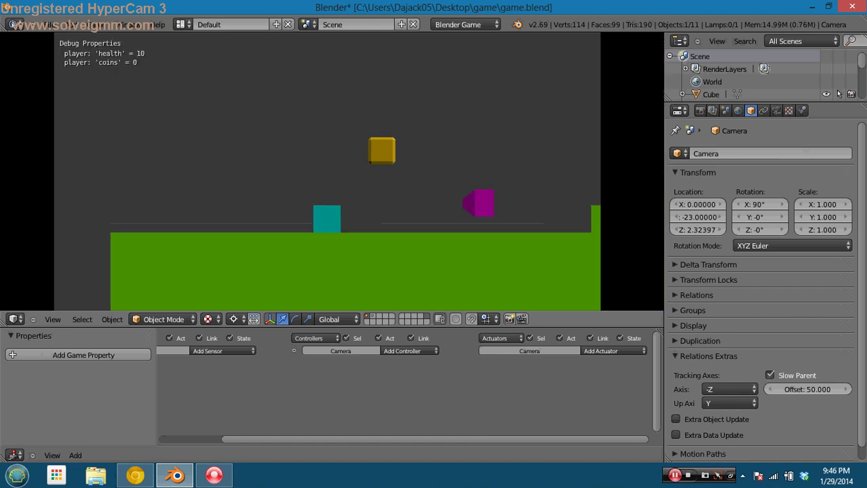
{"action": "key", "text": "Escape"}
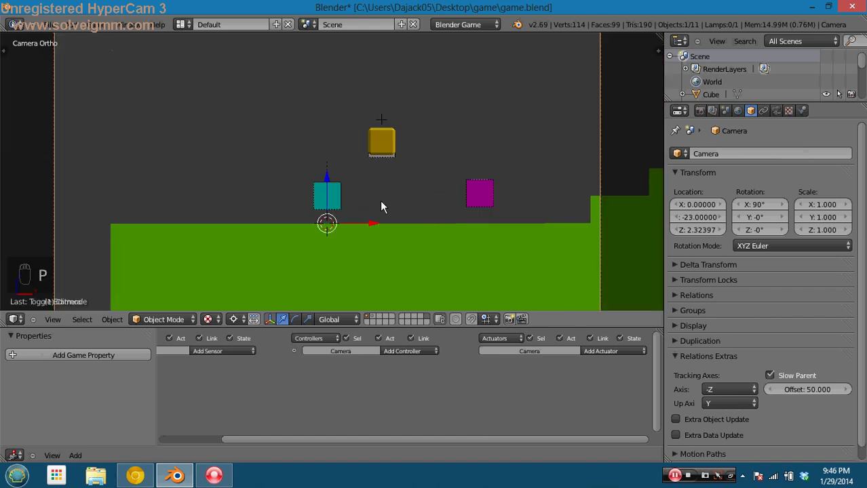
{"action": "right_click", "coordinate": [493, 195]}
{"action": "key", "text": "ctrl+s"}
Rename the baddie's Track to actuator to "look at player", and collapse it along with the Always sensor
{"action": "scroll", "coordinate": [475, 402], "scroll_direction": "down", "scroll_amount": 3}
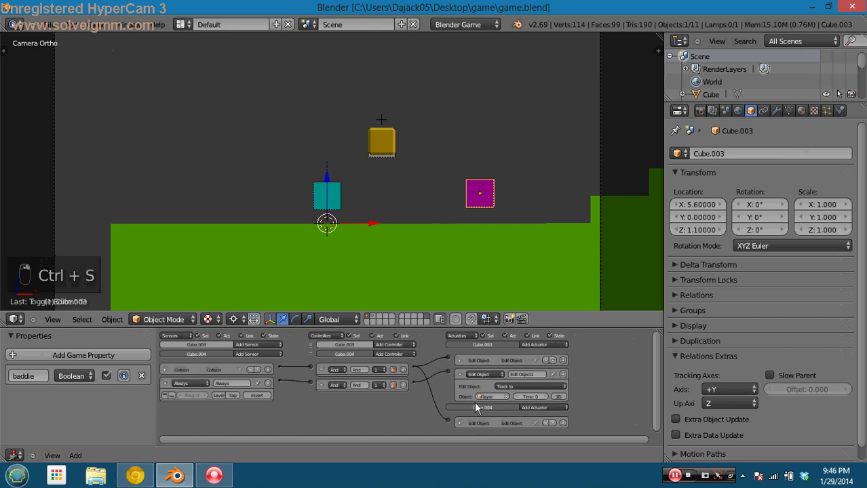
{"action": "left_click", "coordinate": [169, 394]}
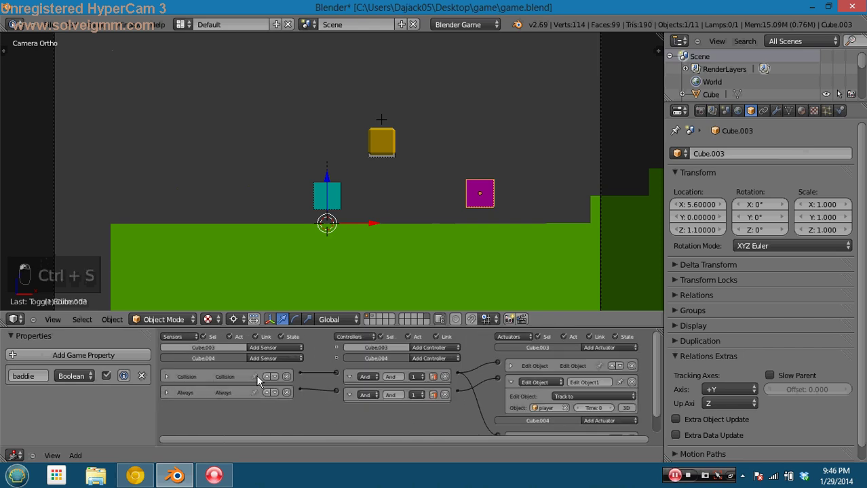
{"action": "left_click", "coordinate": [588, 381]}
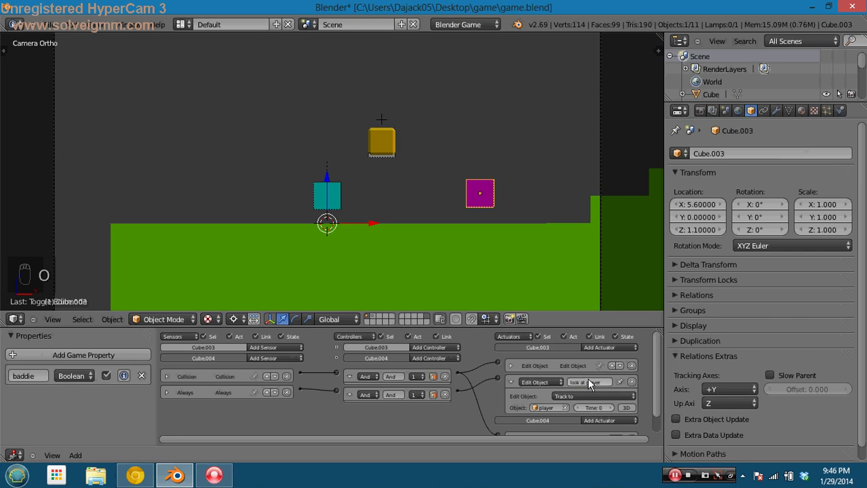
{"action": "left_click", "coordinate": [511, 382]}
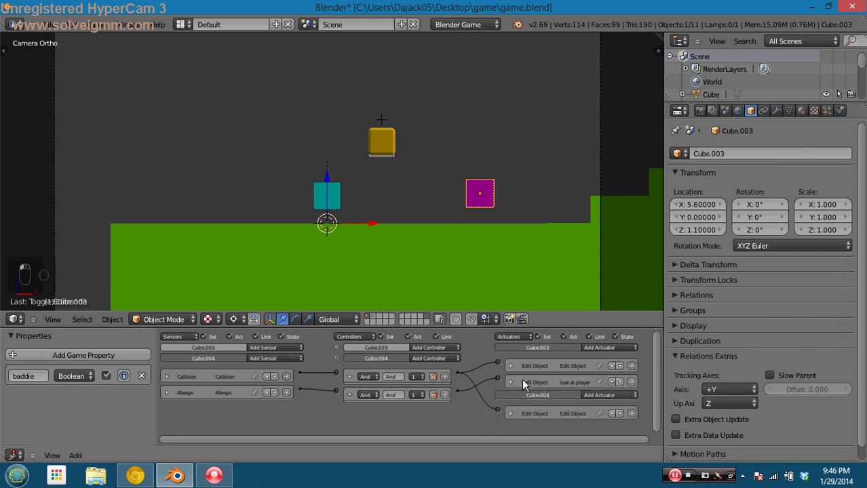
Add a Motion actuator to the baddie and link it to the And controller driven by the Always sensor
{"action": "left_click", "coordinate": [621, 344]}
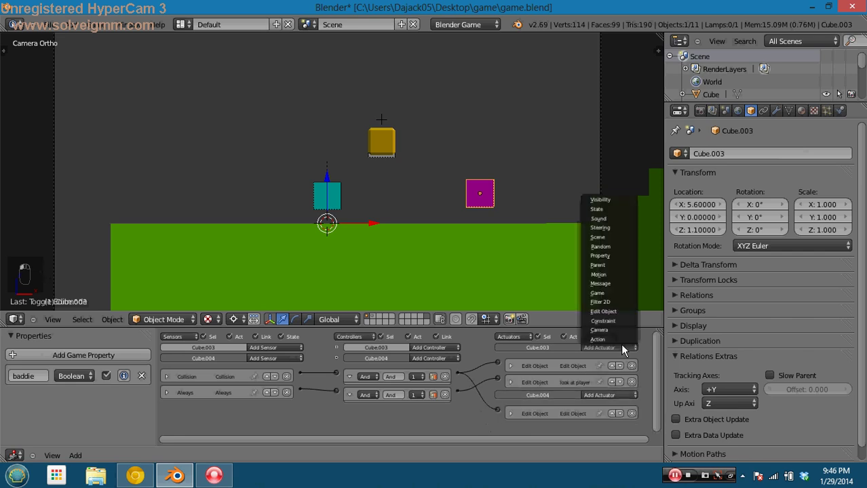
{"action": "left_click", "coordinate": [614, 274]}
{"action": "middle_click_drag", "start_coordinate": [484, 396], "coordinate": [494, 396]}
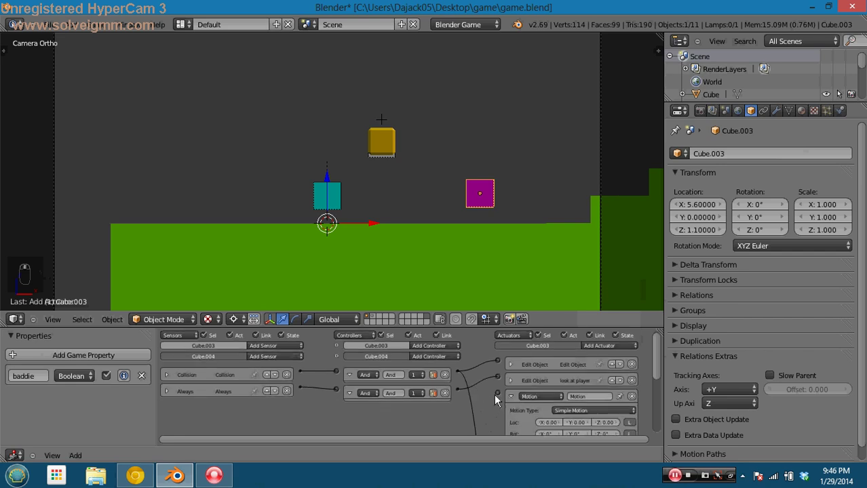
{"action": "left_click_drag", "start_coordinate": [496, 393], "coordinate": [458, 387]}
{"action": "mouse_move", "coordinate": [494, 404]}
{"action": "middle_mouse_down"}
{"action": "mouse_move", "coordinate": [481, 384]}
{"action": "mouse_move", "coordinate": [486, 390]}
{"action": "middle_mouse_up"}
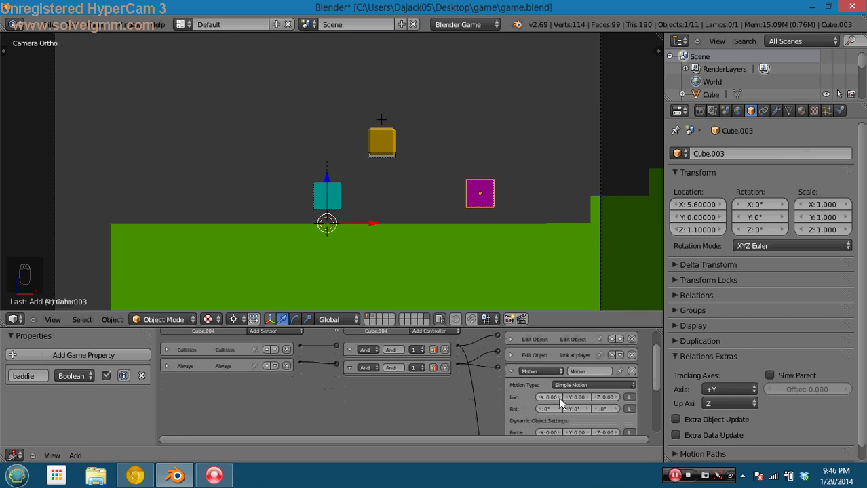
Try a Motion actuator location of 0.10 on X and on Y, test-running the game with each
{"action": "left_click", "coordinate": [559, 397]}
{"action": "key", "text": "p"}
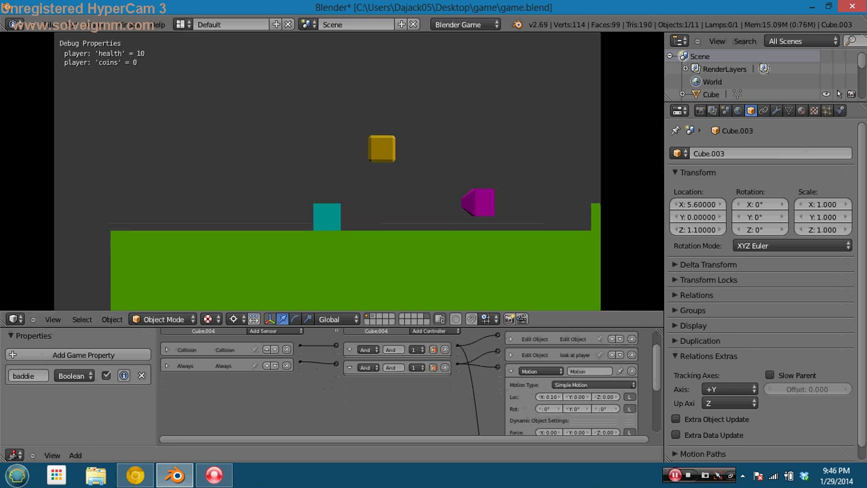
{"action": "key", "text": "Escape"}
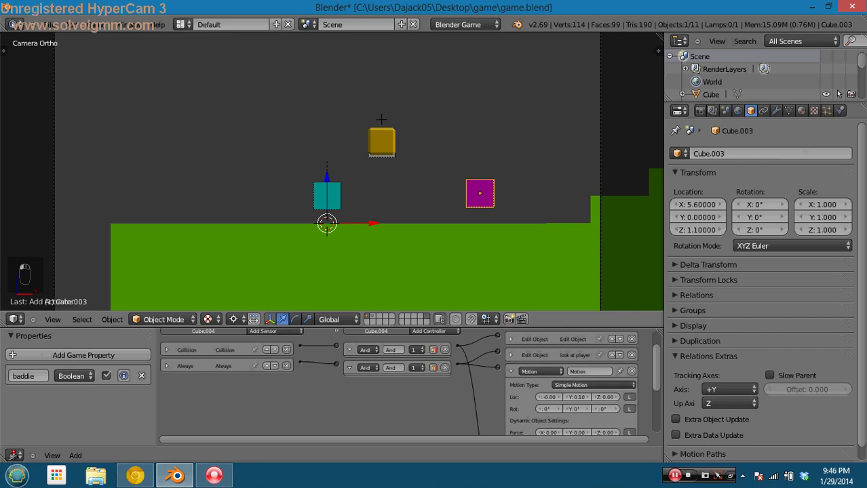
{"action": "key", "text": "p"}
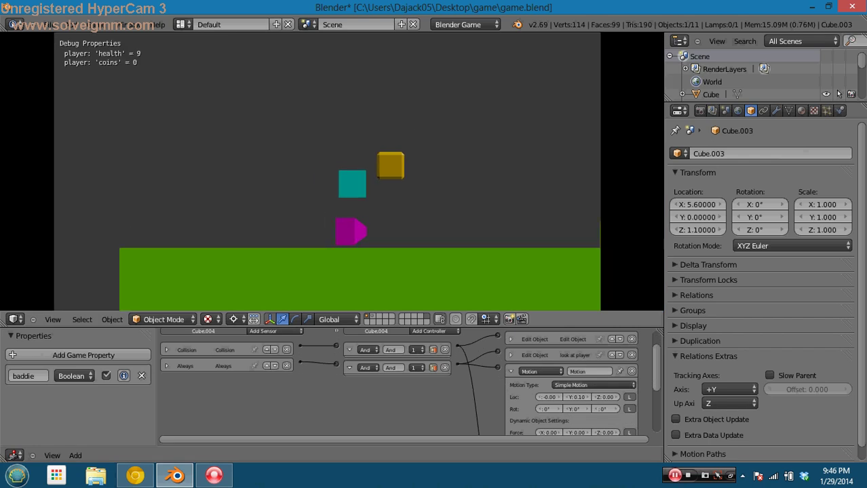
{"action": "key", "text": "Escape"}
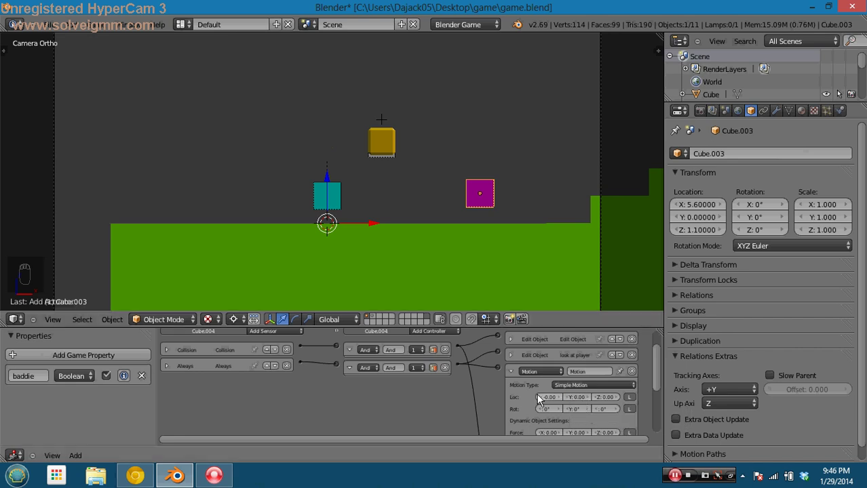
Set the baddie's Motion actuator Y location to 0.01
{"action": "scroll", "coordinate": [507, 397], "scroll_direction": "down", "scroll_amount": 2}
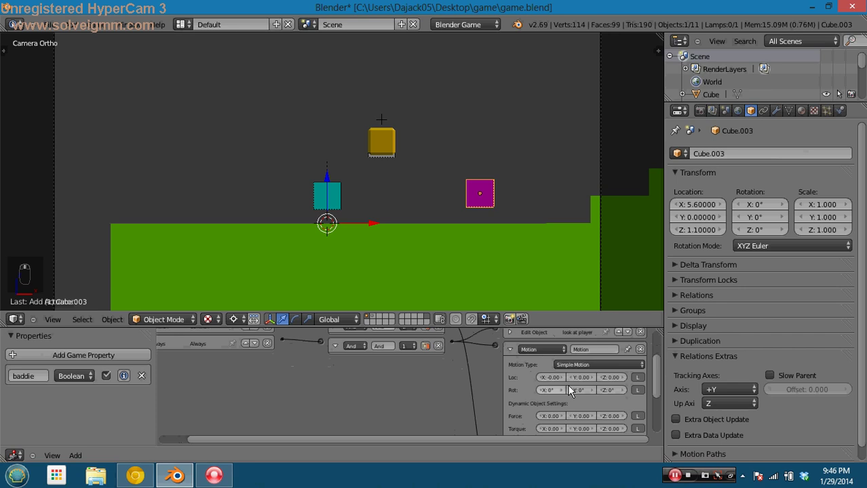
{"action": "left_click", "coordinate": [578, 380]}
{"action": "key", "text": "Insert"}
{"action": "key", "text": "Insert"}
{"action": "key", "text": "Insert"}
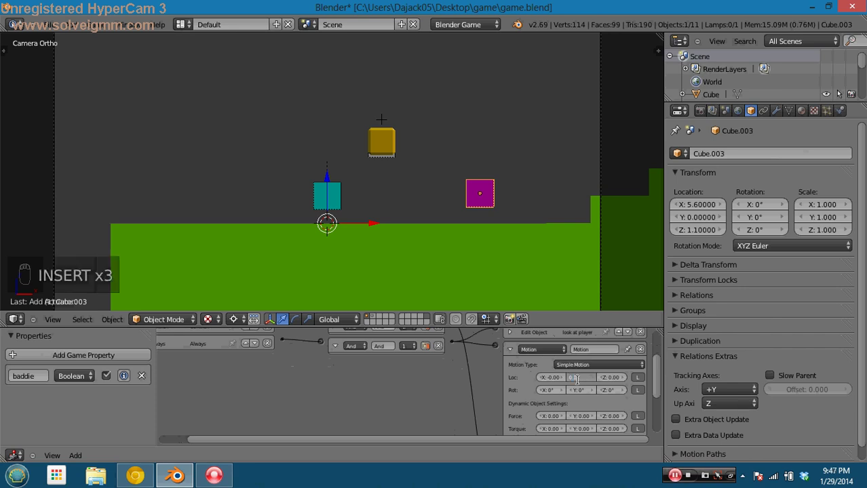
{"action": "key", "text": "BackSpace"}
{"action": "key", "text": "BackSpace"}
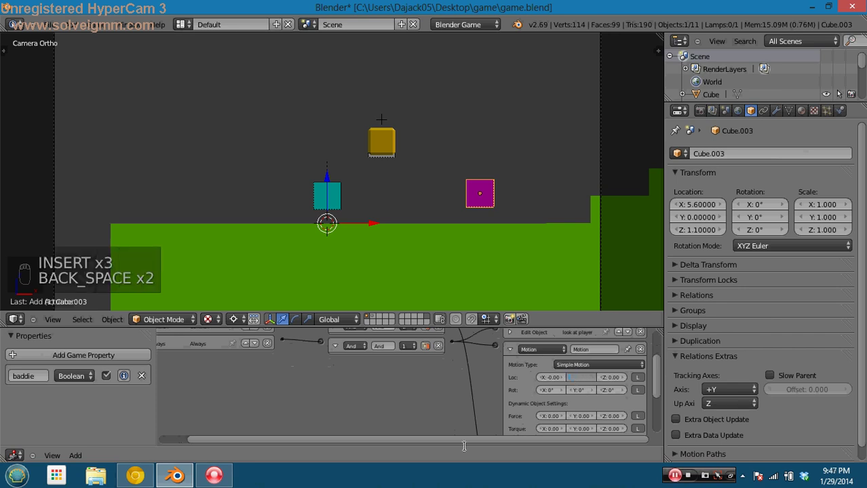
{"action": "type", "text": "0.01"}
{"action": "key", "text": "Return"}
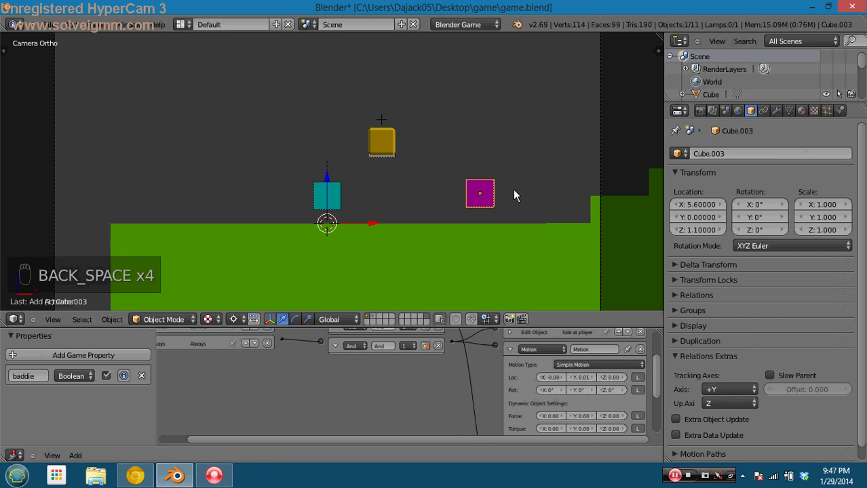
Test-run the game, moving the player back and forth to check how fast the baddie follows
{"action": "key", "text": "p"}
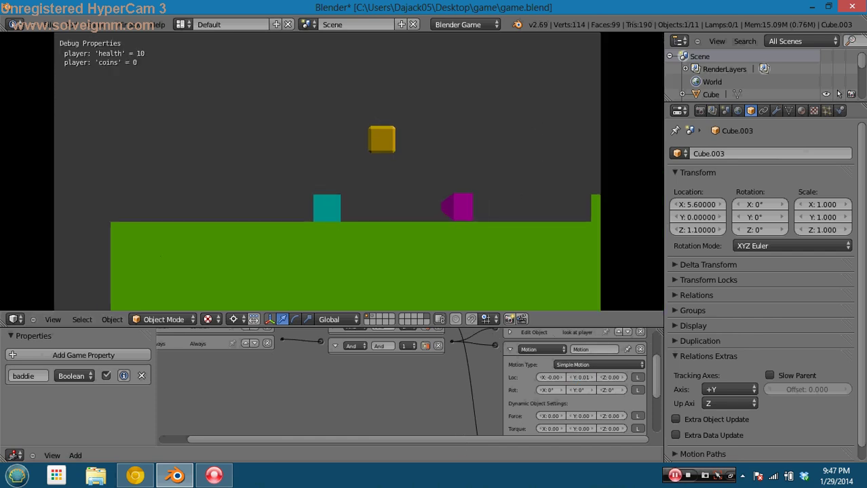
{"action": "key", "text": "Right"}
{"action": "key", "text": "Left"}
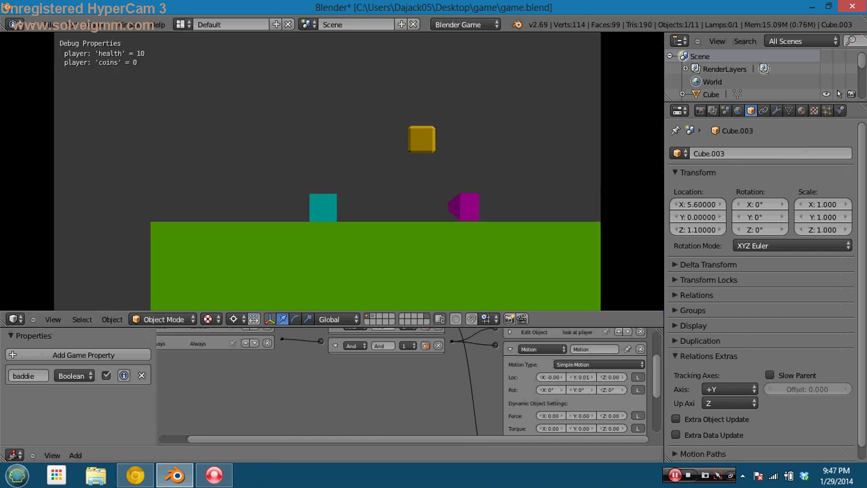
{"action": "key", "text": "Left"}
{"action": "key", "text": "Right"}
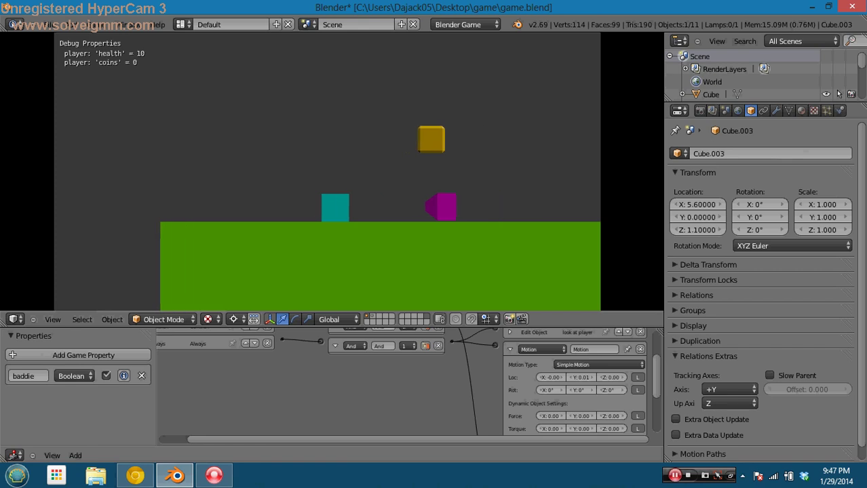
{"action": "key", "text": "Left"}
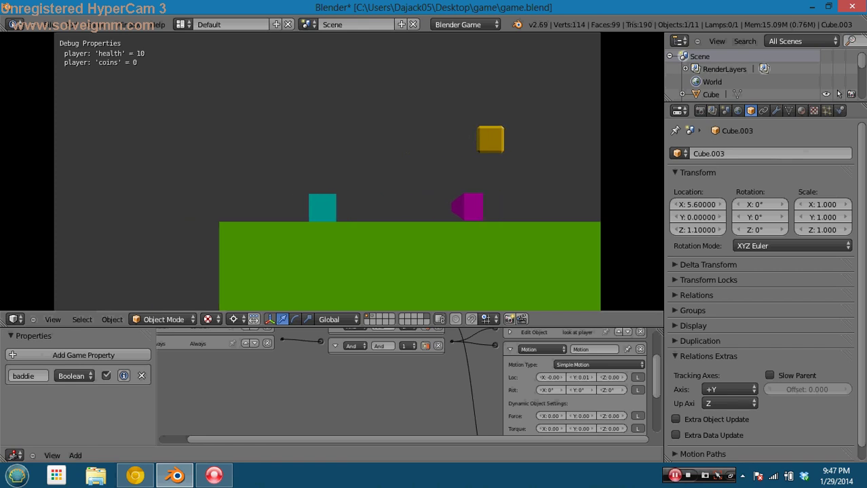
{"action": "key", "text": "Right"}
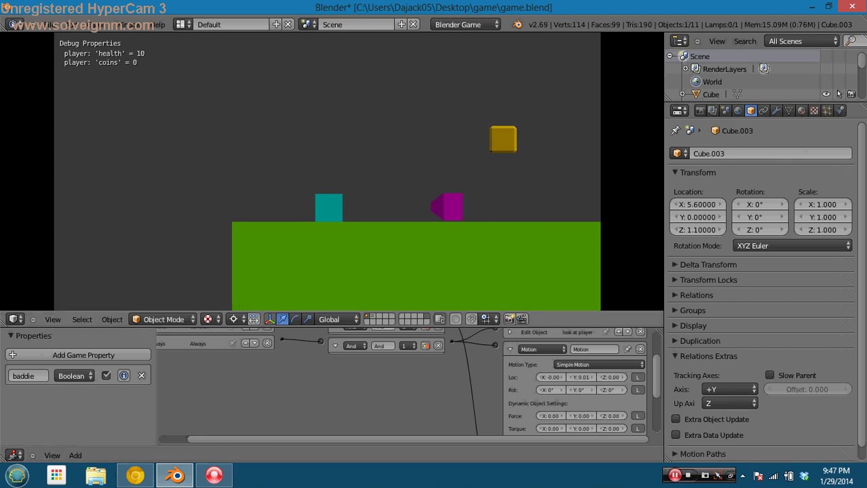
{"action": "key", "text": "Left"}
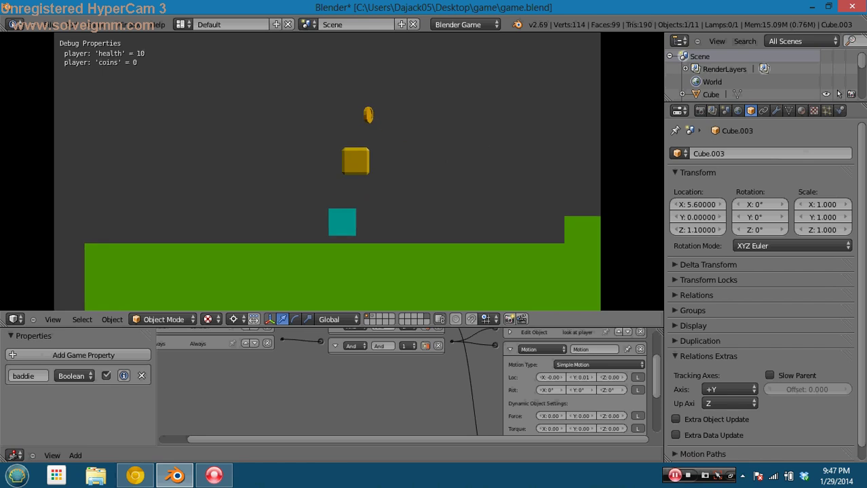
{"action": "key", "text": "Escape"}
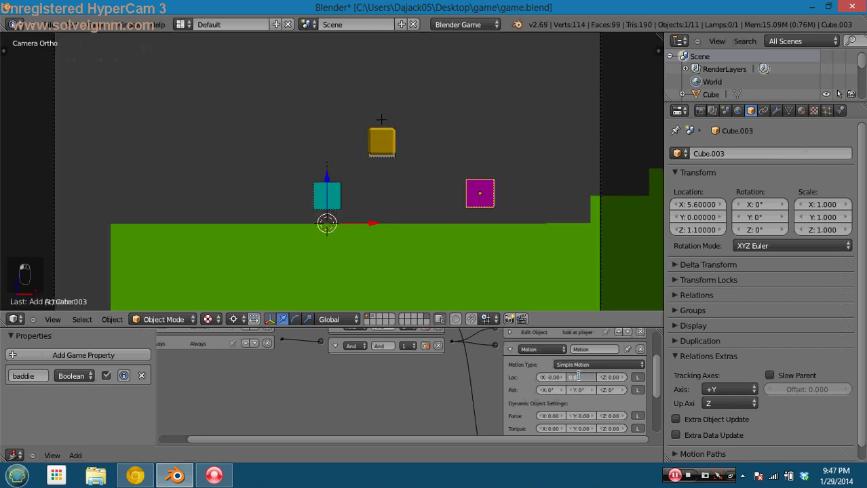
Set the baddie's Motion actuator Y location to 0.03 and test-run the game, moving and jumping the player around the baddie
{"action": "key", "text": "p"}
{"action": "key", "text": "Left"}
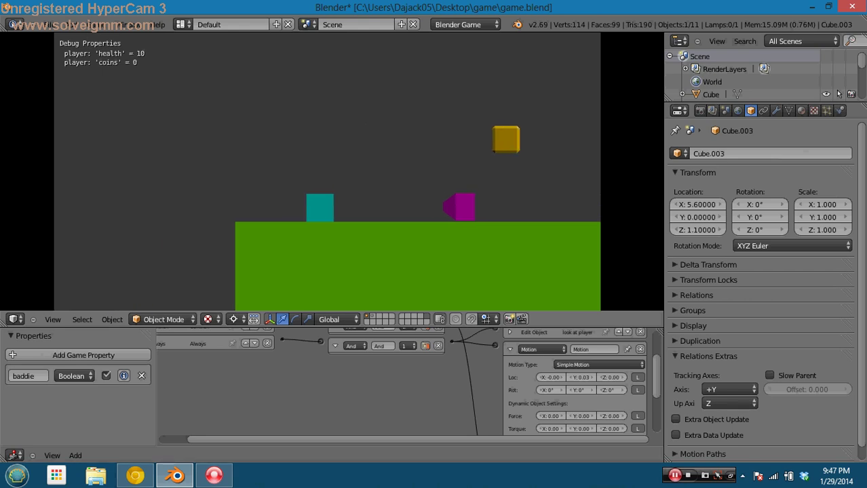
{"action": "key", "text": "Left"}
{"action": "key", "text": "Right"}
{"action": "key", "text": "Up"}
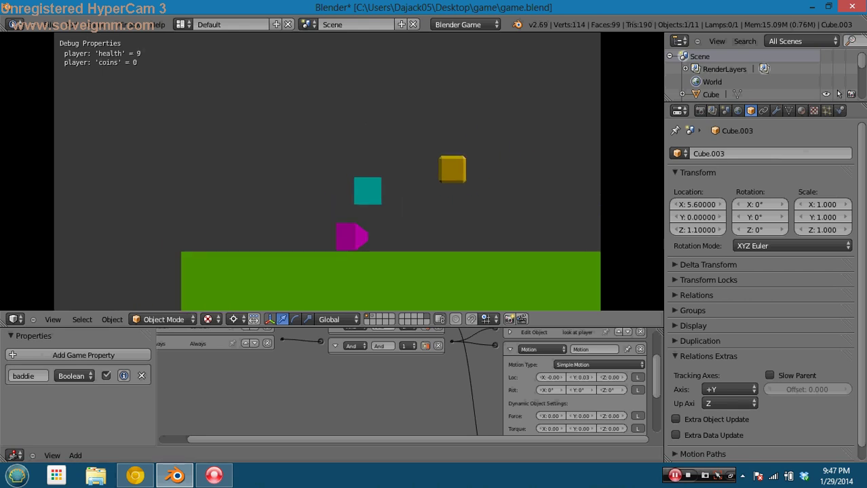
{"action": "key", "text": "Right"}
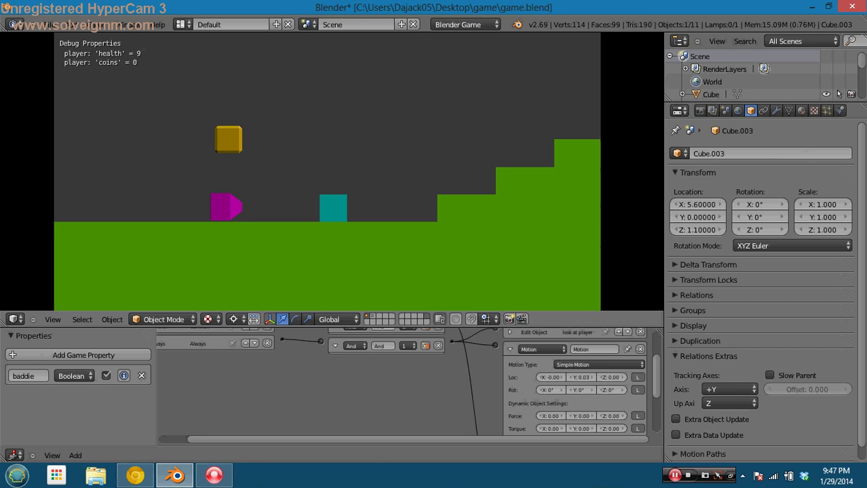
{"action": "key", "text": "Left"}
{"action": "key", "text": "Up"}
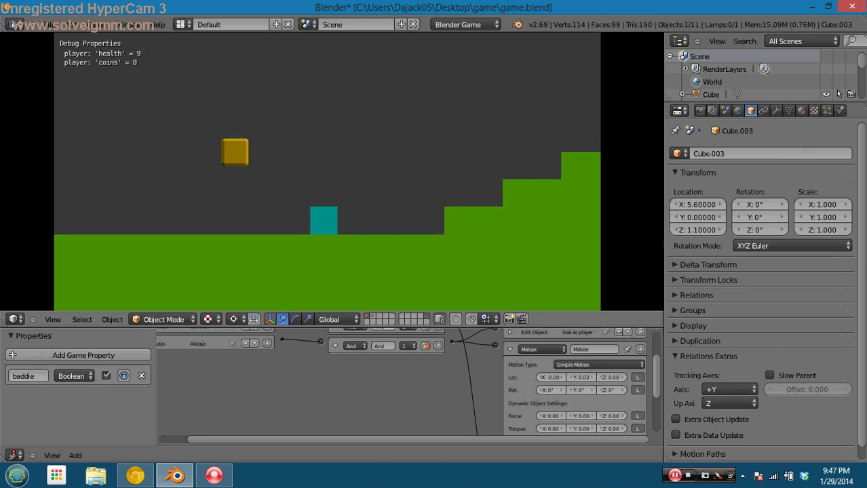
{"action": "key", "text": "Escape"}
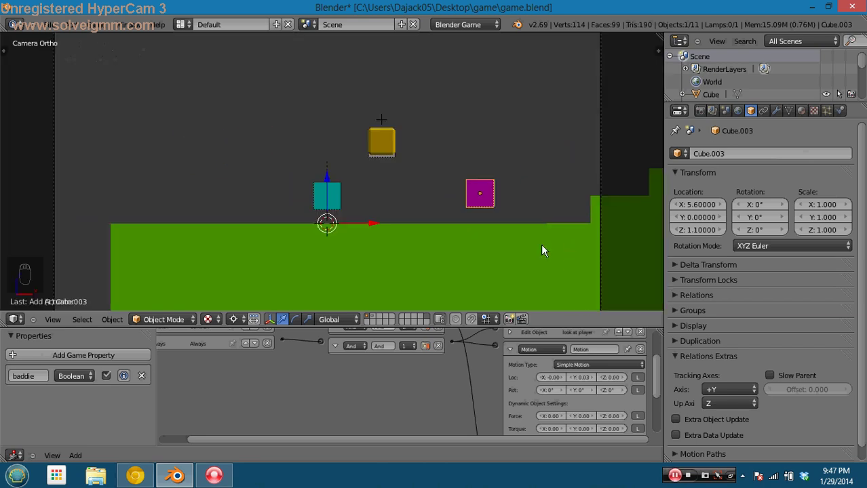
Try duplicating only the baddie's body cube five times, placing the copies in the air on both sides of the player
{"action": "scroll", "coordinate": [542, 250], "scroll_direction": "down", "scroll_amount": 3}
{"action": "key", "text": "shift+d"}
{"action": "left_click", "coordinate": [456, 210]}
{"action": "key", "text": "shift+d"}
{"action": "left_click", "coordinate": [423, 176]}
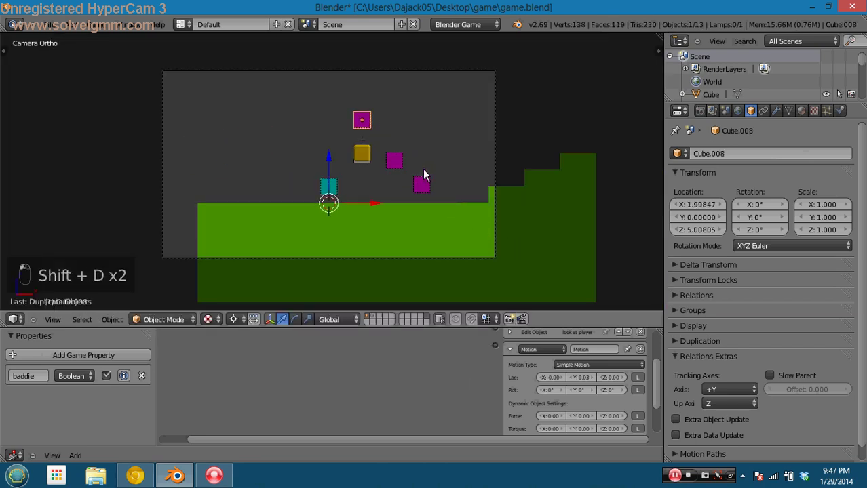
{"action": "key", "text": "shift+d"}
{"action": "left_click", "coordinate": [285, 188]}
{"action": "key", "text": "shift+d"}
{"action": "left_click", "coordinate": [331, 193]}
{"action": "key", "text": "shift+d"}
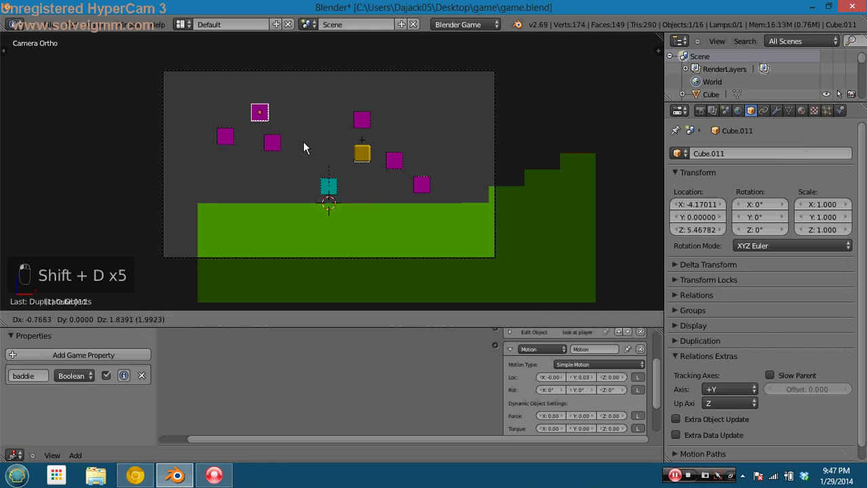
{"action": "left_click", "coordinate": [285, 127]}
Test-run the game with the noseless baddie copies, moving and jumping the player, and save the file
{"action": "key", "text": "p"}
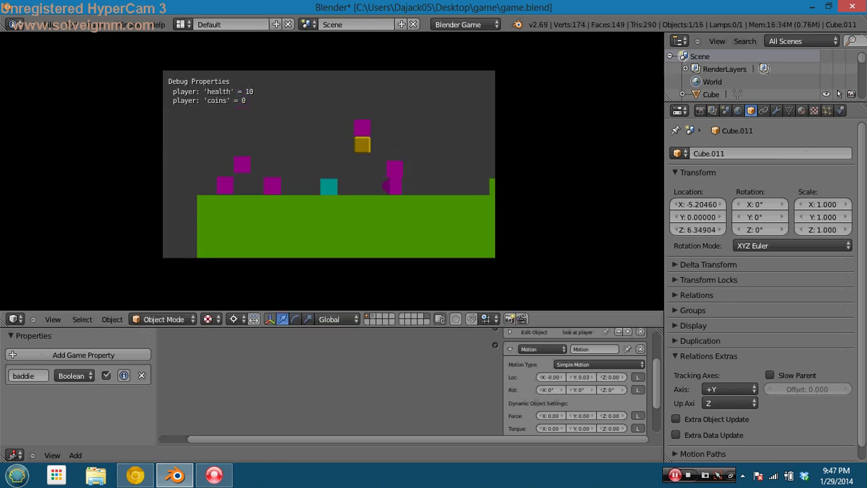
{"action": "key", "text": "Left"}
{"action": "key", "text": "Left"}
{"action": "key", "text": "Right"}
{"action": "key", "text": "space"}
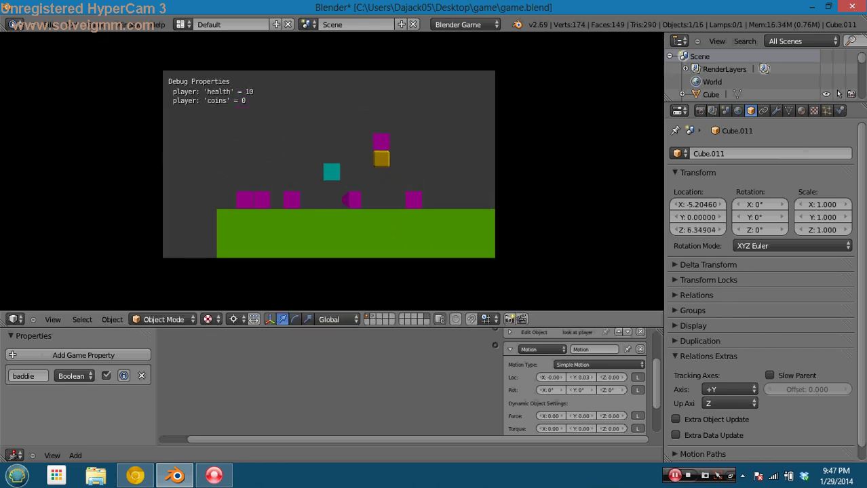
{"action": "key", "text": "Escape"}
{"action": "key", "text": "ctrl+s"}
Switch the viewport to wireframe and delete the five noseless baddie copies, keeping the original baddie
{"action": "left_click", "coordinate": [437, 224]}
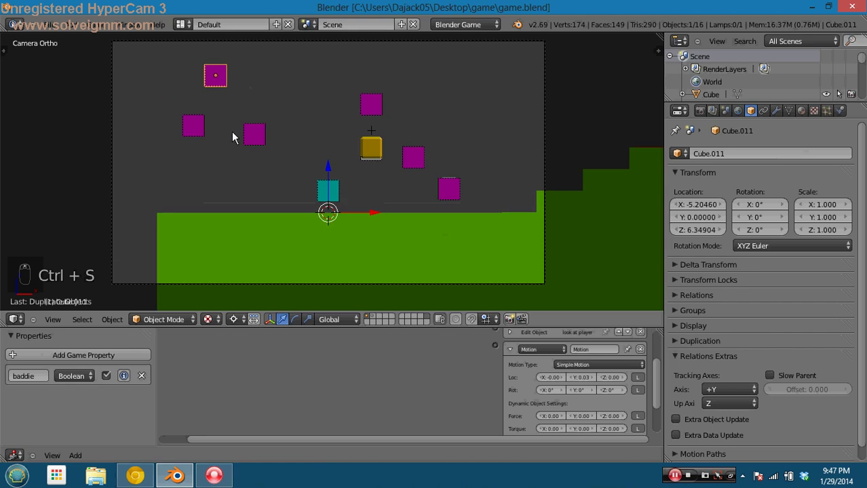
{"action": "right_click", "coordinate": [199, 130]}
{"action": "right_click", "coordinate": [253, 135]}
{"action": "key", "text": "z"}
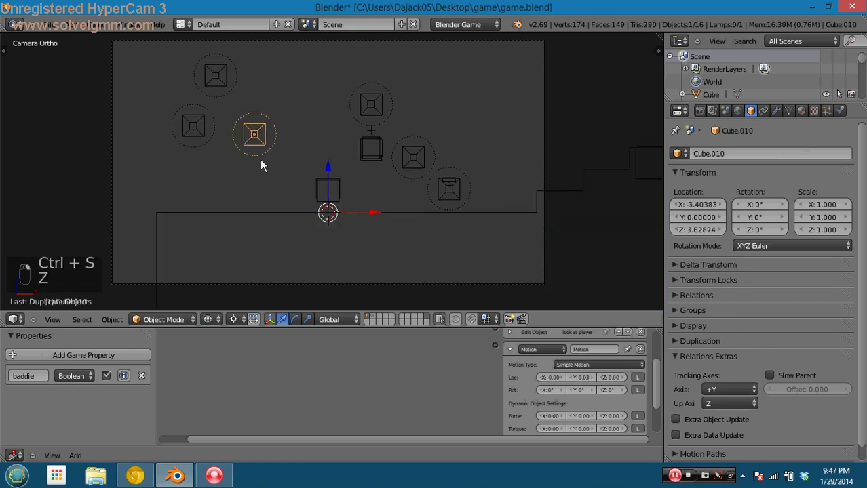
{"action": "key", "text": "b"}
{"action": "left_click_drag", "start_coordinate": [180, 64], "coordinate": [227, 139]}
{"action": "key", "text": "b"}
{"action": "left_click_drag", "start_coordinate": [338, 81], "coordinate": [374, 96]}
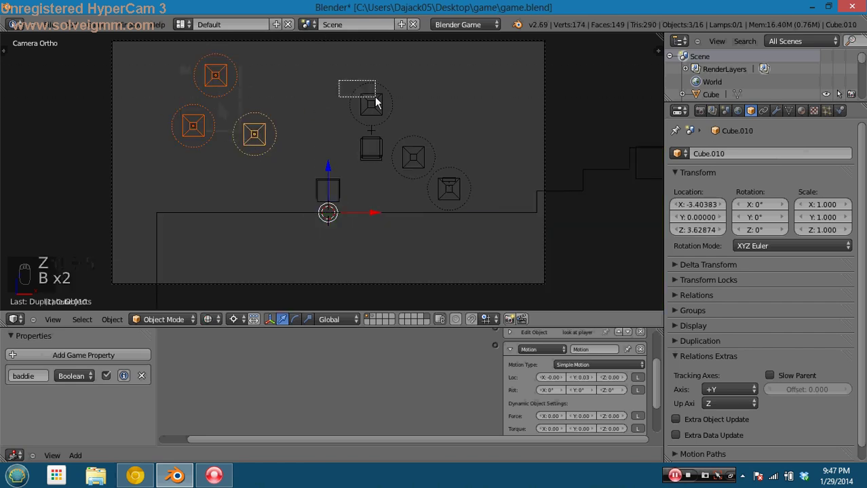
{"action": "key", "text": "Delete"}
{"action": "left_click", "coordinate": [397, 107]}
{"action": "right_click", "coordinate": [413, 158]}
{"action": "key", "text": "Delete"}
{"action": "left_click", "coordinate": [415, 160]}
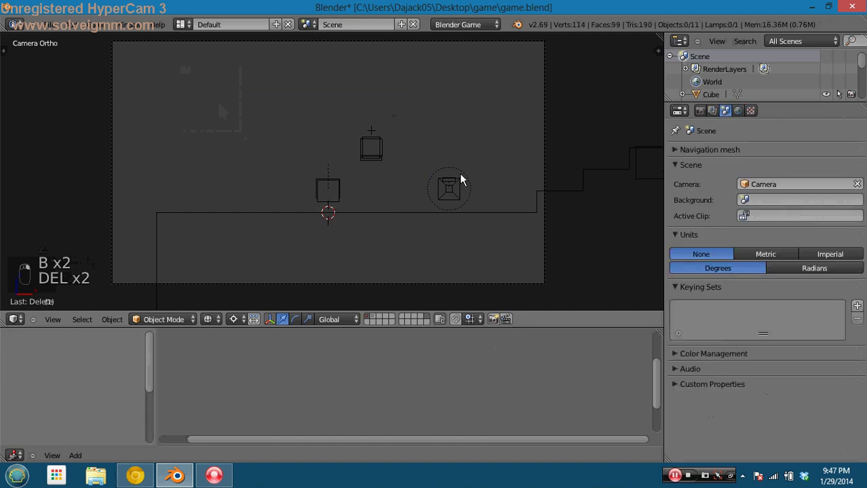
Duplicate the baddie together with its nose five times, placing the copies above and beside the player, and test-run the game
{"action": "right_click", "coordinate": [456, 188]}
{"action": "middle_click_drag", "start_coordinate": [275, 355], "coordinate": [321, 401]}
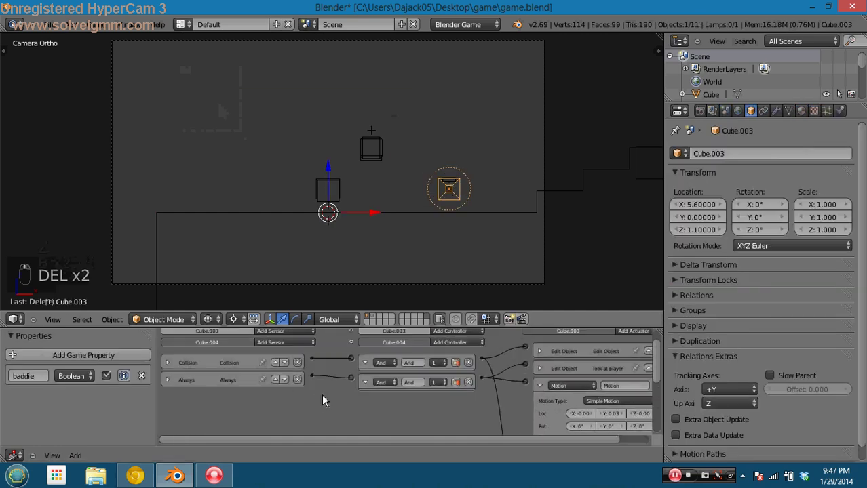
{"action": "key", "text": "b"}
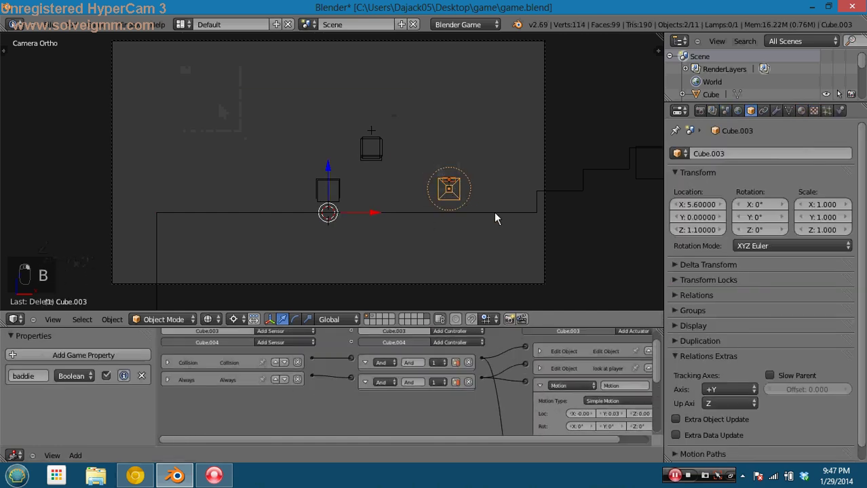
{"action": "key", "text": "shift+d"}
{"action": "left_click", "coordinate": [325, 129]}
{"action": "key", "text": "shift+d"}
{"action": "left_click", "coordinate": [229, 148]}
{"action": "key", "text": "shift+d"}
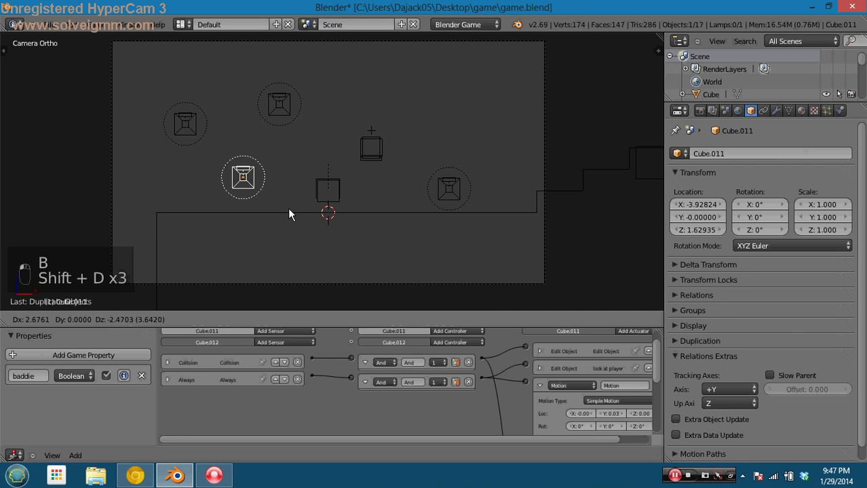
{"action": "left_click", "coordinate": [288, 213]}
{"action": "key", "text": "shift+d"}
{"action": "left_click", "coordinate": [234, 106]}
{"action": "key", "text": "shift+d"}
{"action": "left_click", "coordinate": [213, 219]}
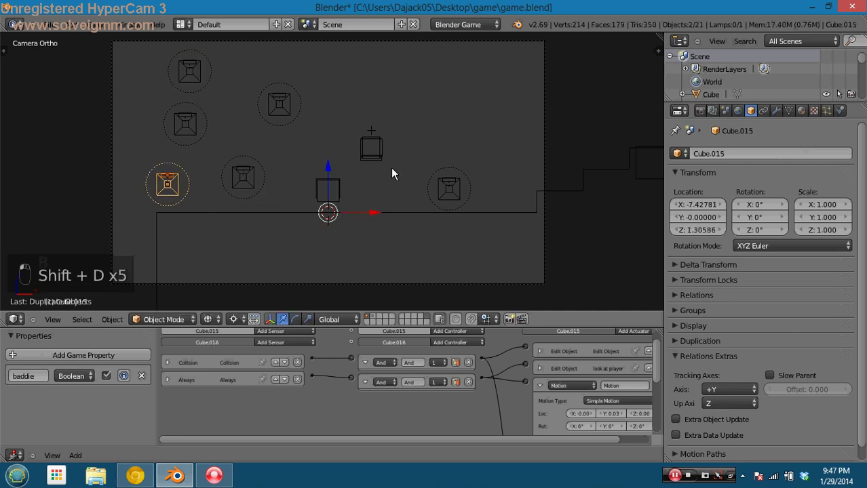
{"action": "key", "text": "p"}
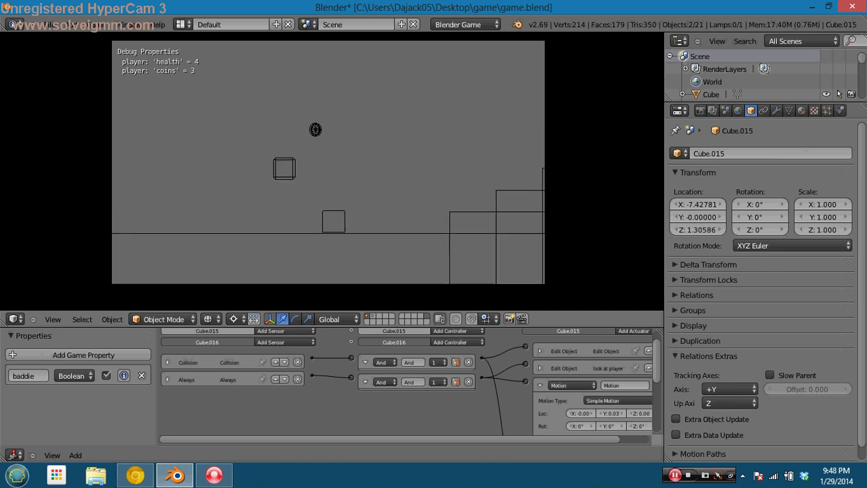
{"action": "key", "text": "Escape"}
Return the viewport to textured shading and save the file
{"action": "key", "text": "z"}
{"action": "key", "text": "alt+z"}
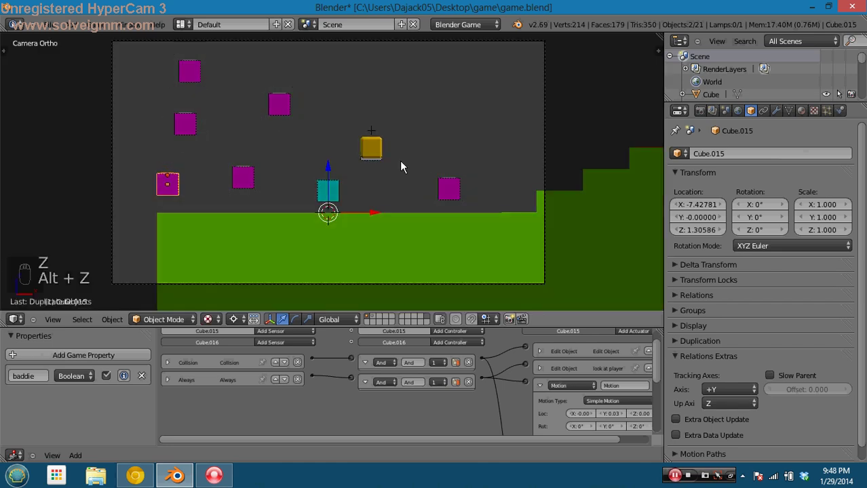
{"action": "key", "text": "ctrl+s"}
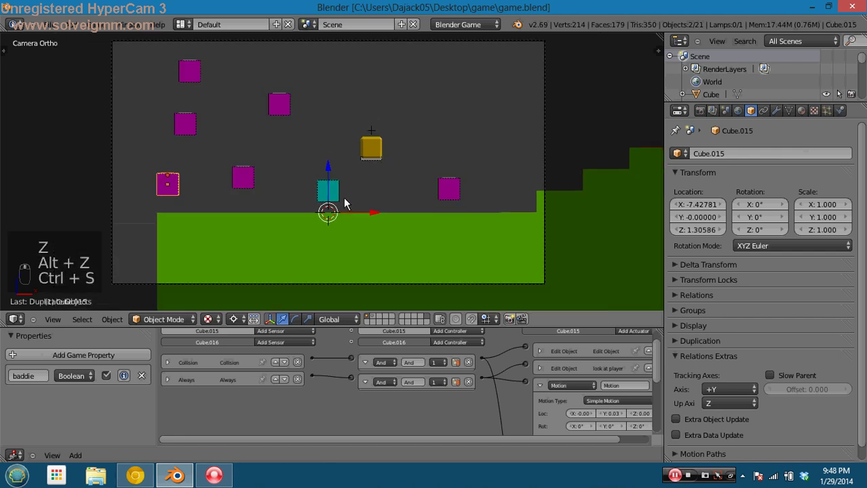
Save the file and maximize the player's logic bricks with the properties hidden, collapsing the coin Collision sensor
{"action": "scroll", "coordinate": [343, 198], "scroll_direction": "up", "scroll_amount": 1}
{"action": "right_click", "coordinate": [338, 203]}
{"action": "key", "text": "ctrl+s"}
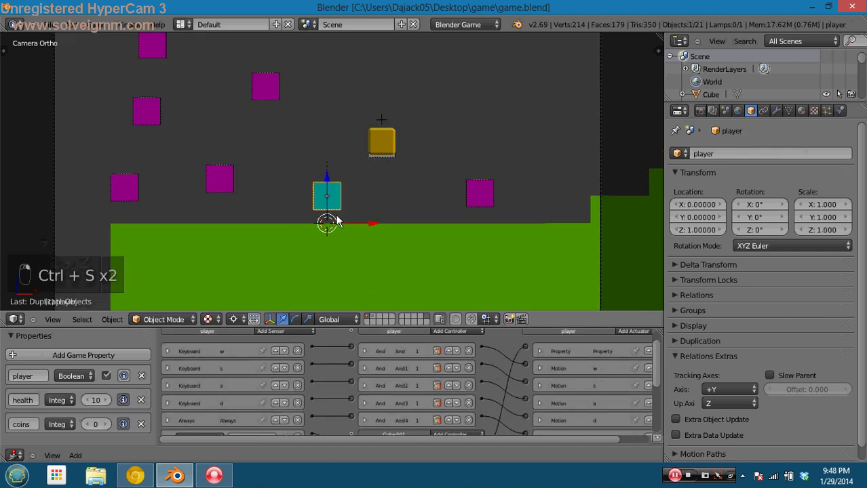
{"action": "key", "text": "ctrl+Up"}
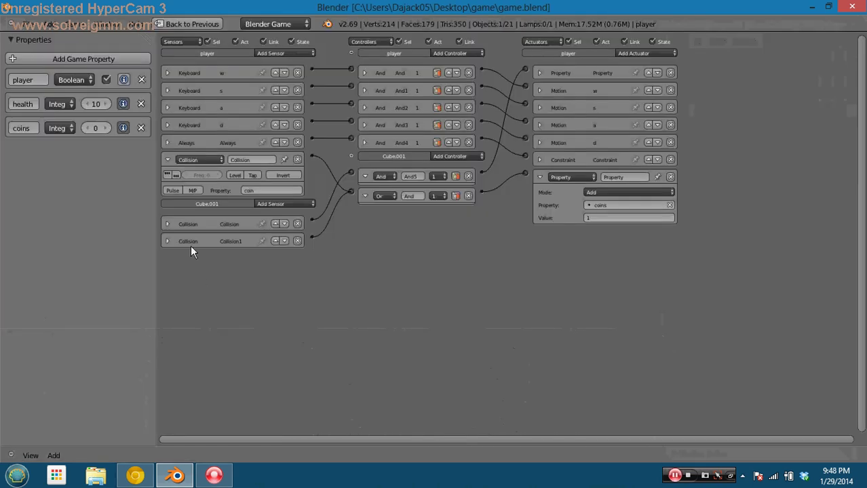
{"action": "key", "text": "n"}
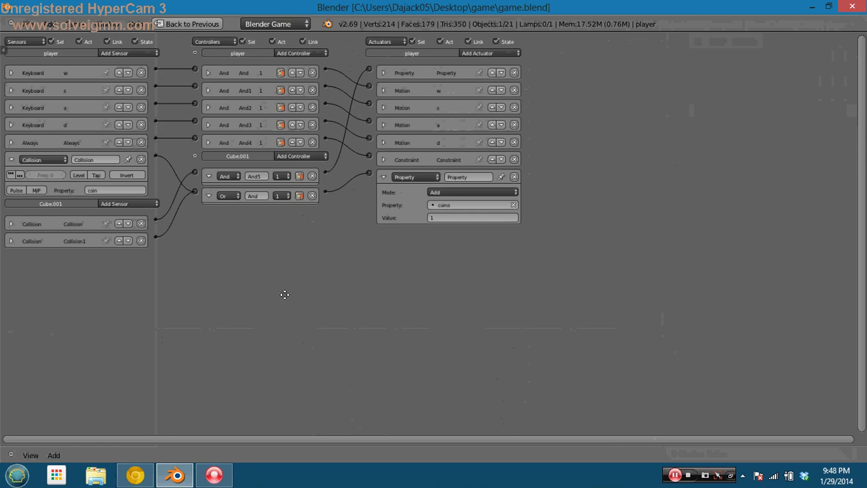
{"action": "left_click", "coordinate": [10, 160]}
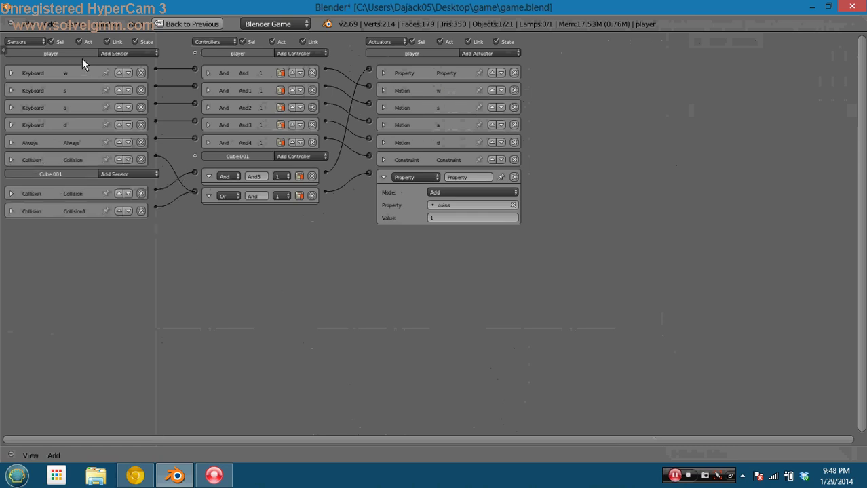
Add a Property sensor to the player that checks whether the property player is Equal to 0
{"action": "left_click", "coordinate": [116, 55]}
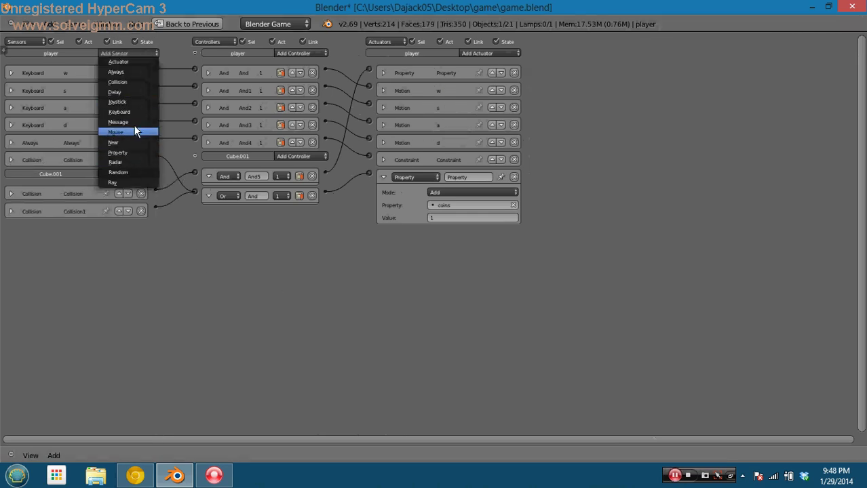
{"action": "left_click", "coordinate": [134, 152]}
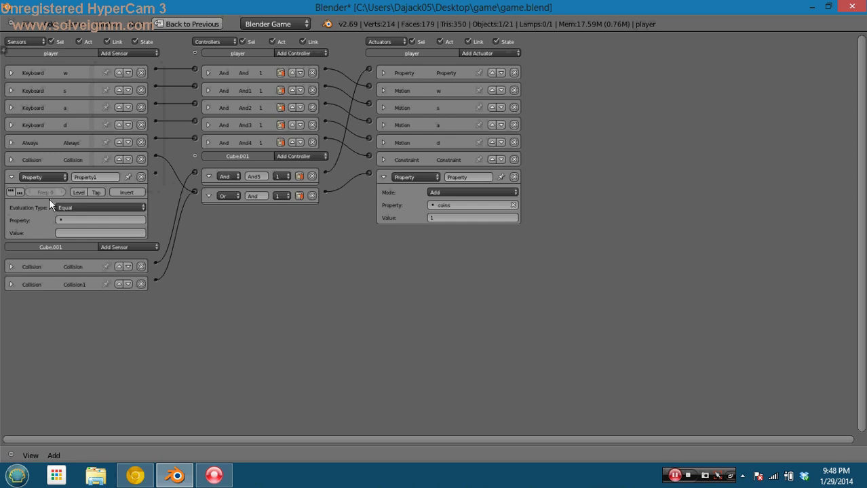
{"action": "left_click", "coordinate": [78, 218]}
{"action": "left_click", "coordinate": [87, 250]}
{"action": "left_click", "coordinate": [96, 218]}
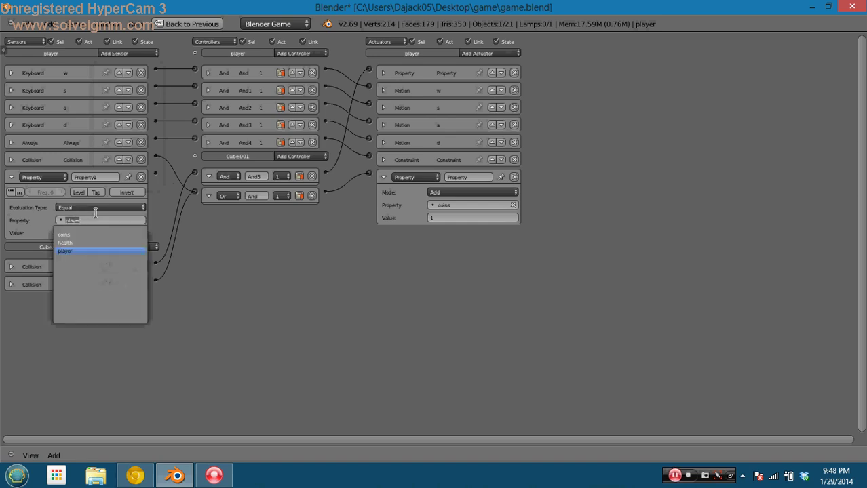
{"action": "left_click", "coordinate": [96, 209]}
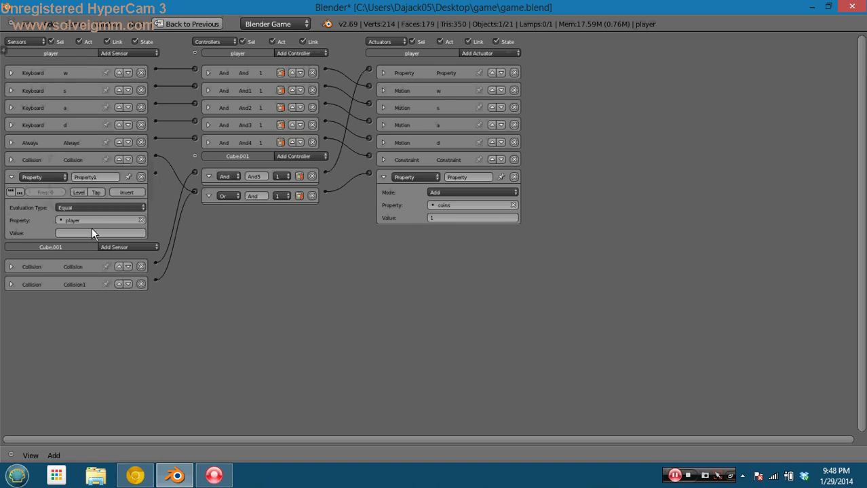
{"action": "left_click", "coordinate": [92, 233]}
{"action": "left_click", "coordinate": [311, 156]}
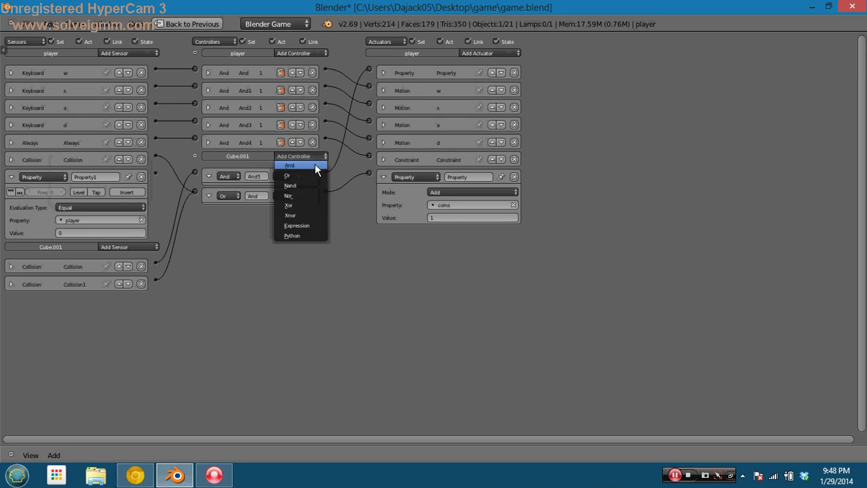
{"action": "left_click", "coordinate": [281, 167]}
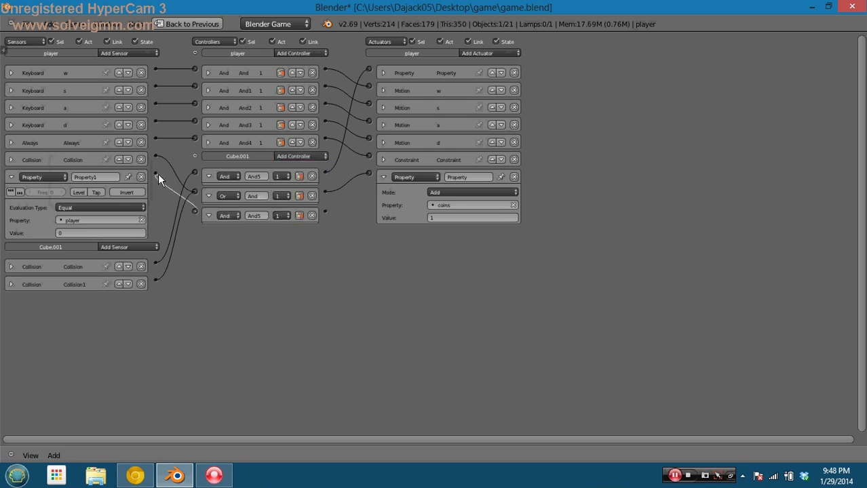
{"action": "left_click", "coordinate": [312, 216]}
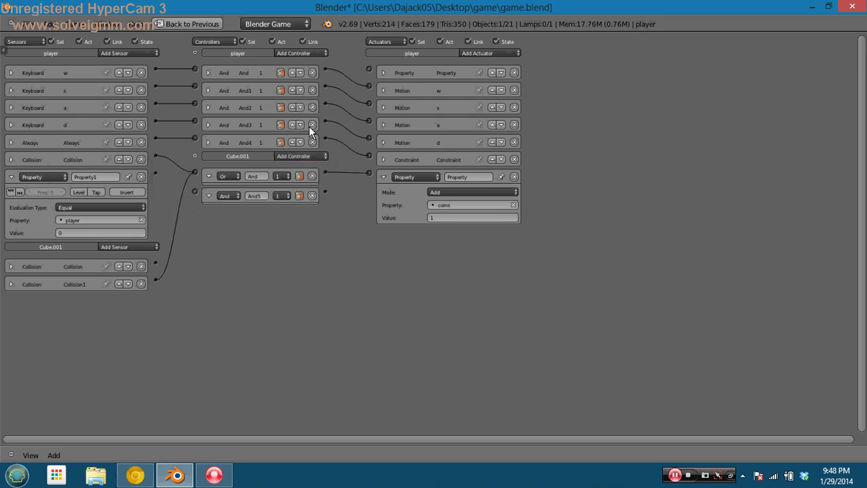
Add an And controller to the player and link the new Property sensor to it
{"action": "left_click", "coordinate": [310, 53]}
{"action": "left_click", "coordinate": [310, 66]}
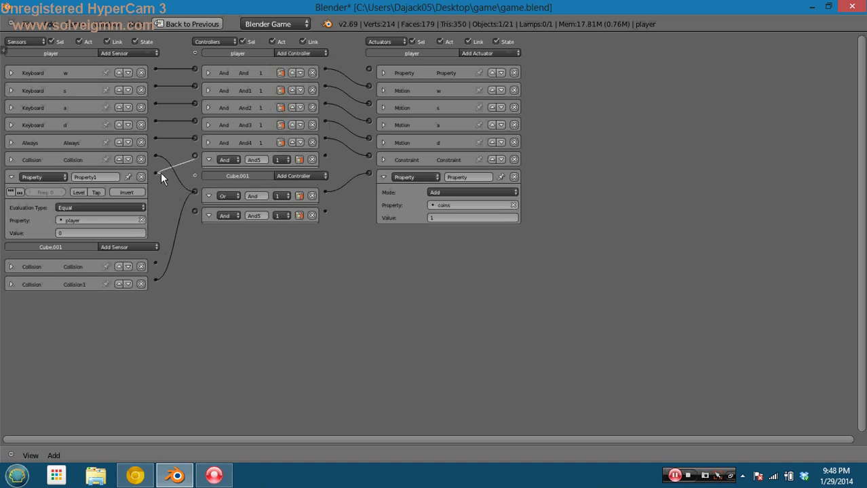
{"action": "left_click_drag", "start_coordinate": [161, 173], "coordinate": [157, 174]}
{"action": "left_click", "coordinate": [502, 56]}
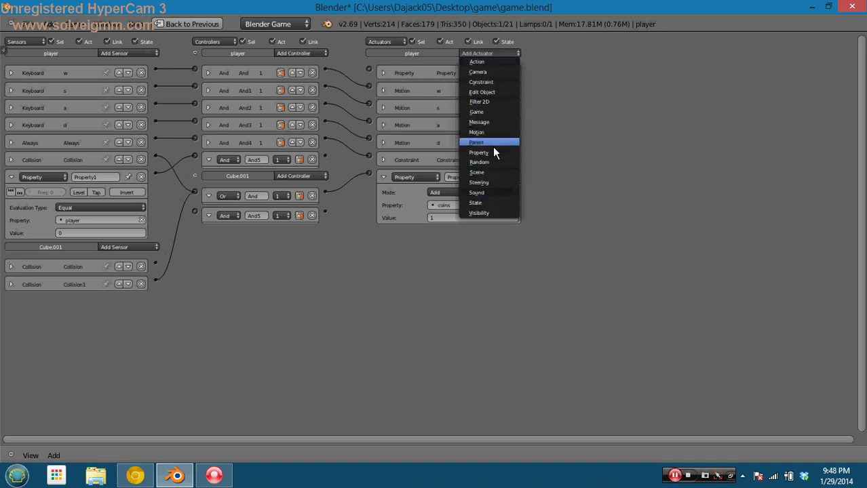
{"action": "left_click", "coordinate": [483, 122]}
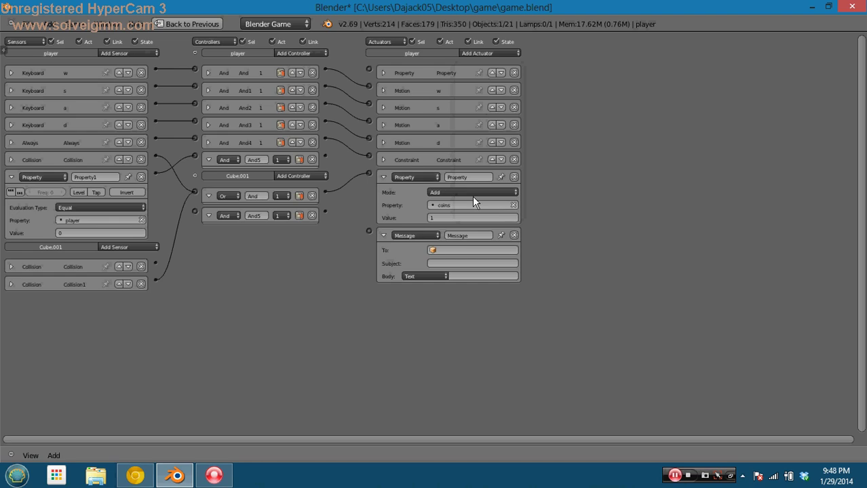
{"action": "left_click", "coordinate": [519, 230]}
Add a Game actuator set to Quit Game, link it to the player's And controller, and remove the unlinked And controller from Cube.001
{"action": "left_click", "coordinate": [505, 54]}
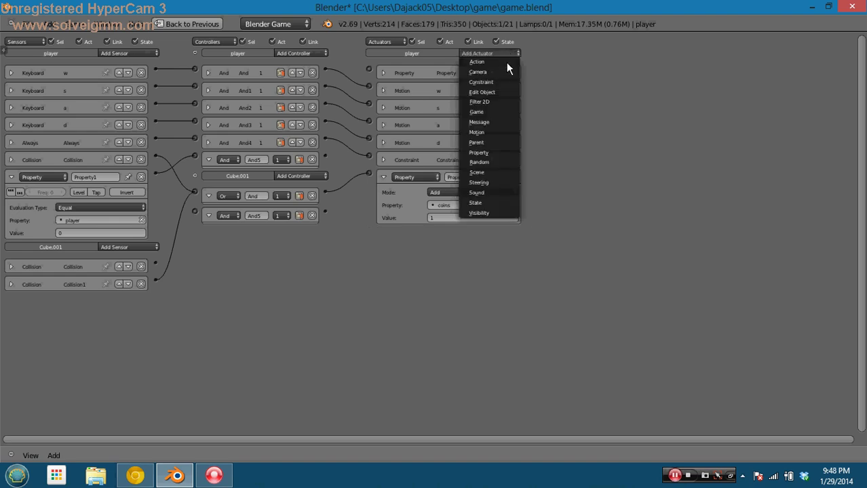
{"action": "left_click", "coordinate": [504, 111]}
{"action": "left_click_drag", "start_coordinate": [368, 231], "coordinate": [325, 156]}
{"action": "left_click", "coordinate": [444, 249]}
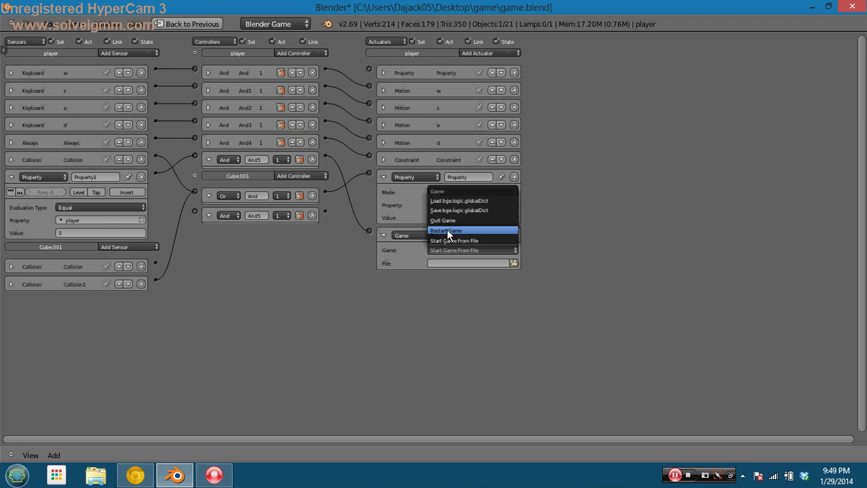
{"action": "left_click", "coordinate": [443, 219]}
{"action": "left_click", "coordinate": [312, 215]}
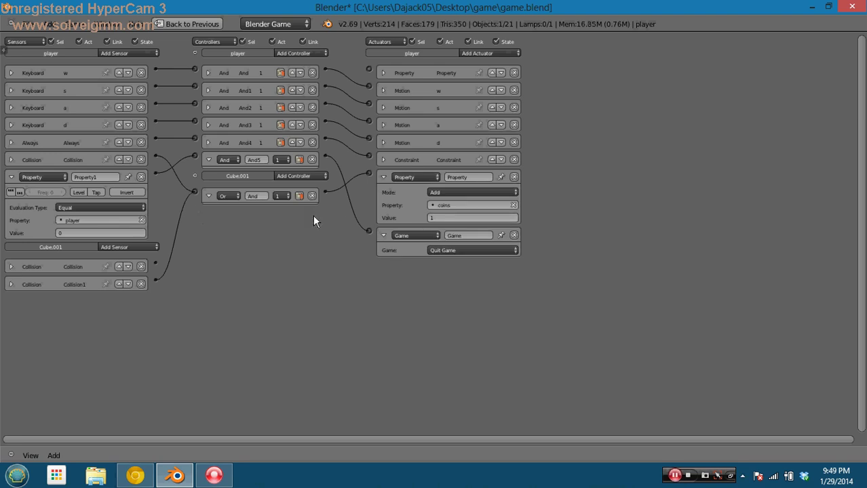
Restore the full screen layout and save the file
{"action": "key", "text": "shift+space"}
{"action": "key", "text": "ctrl+s"}
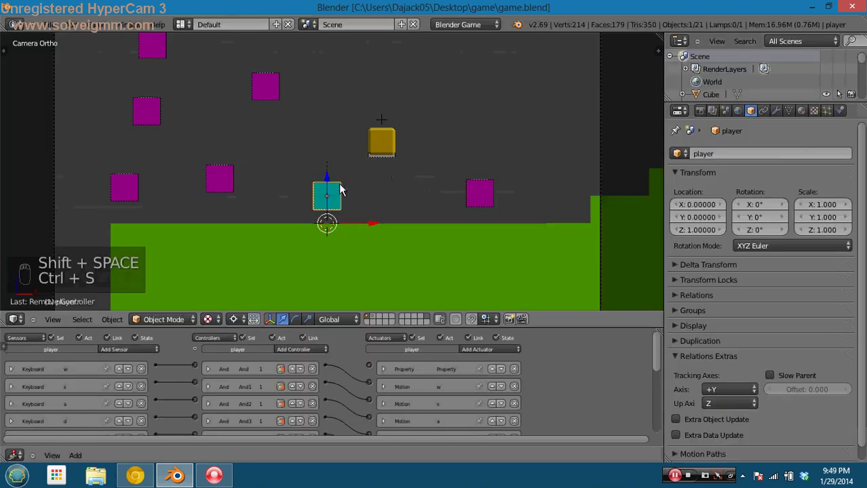
Test-run the game, moving the player back and forth and jumping on the baddies, and stop the game
{"action": "key", "text": "p"}
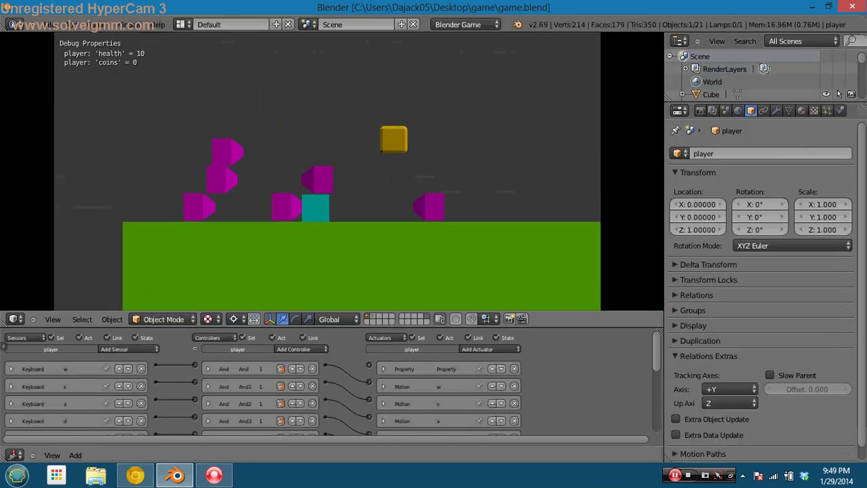
{"action": "key", "text": "d"}
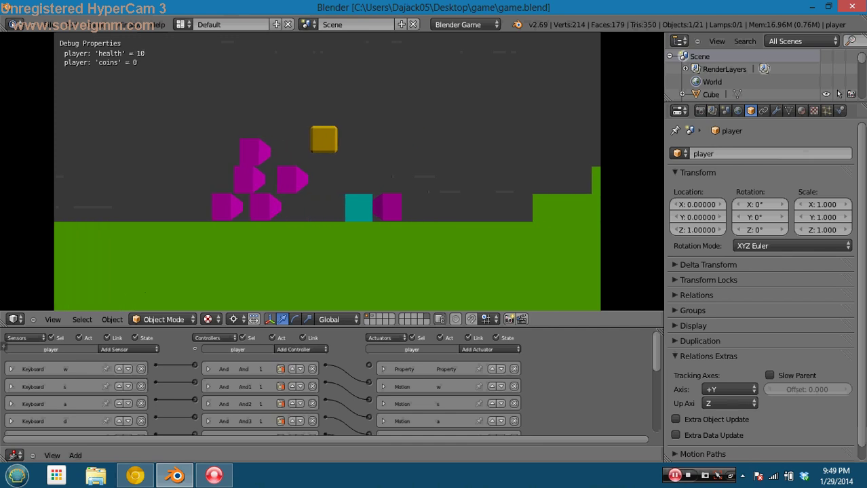
{"action": "key", "text": "a"}
{"action": "key", "text": "d"}
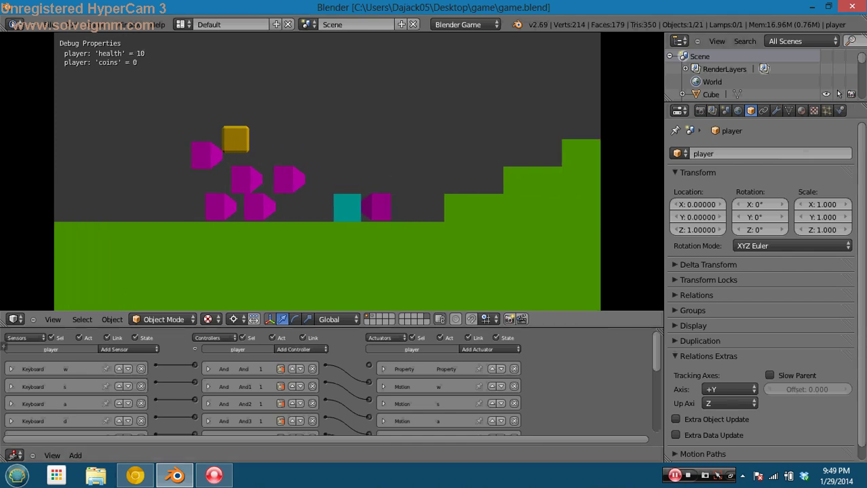
{"action": "key", "text": "space"}
{"action": "key", "text": "a"}
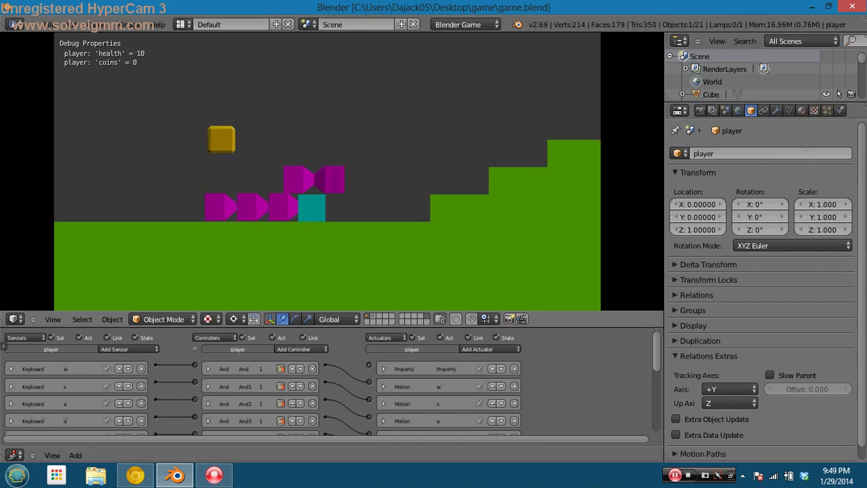
{"action": "key", "text": "d"}
{"action": "key", "text": "space"}
{"action": "key", "text": "a"}
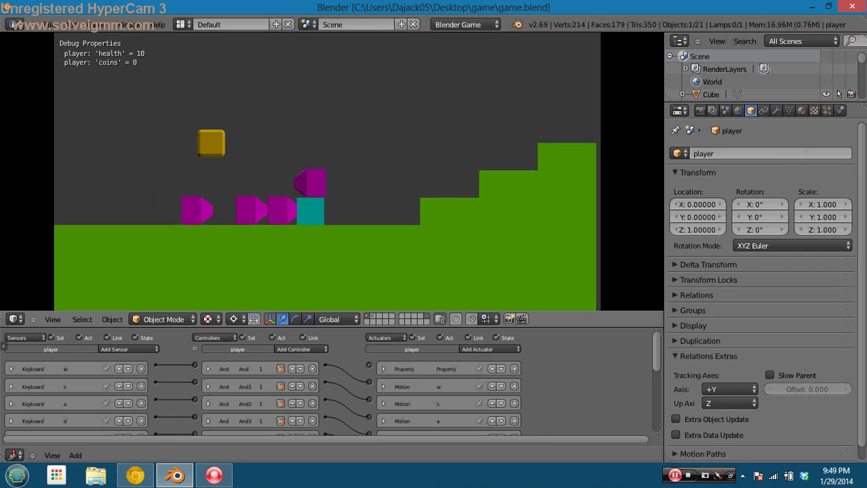
{"action": "key", "text": "d"}
{"action": "key", "text": "space"}
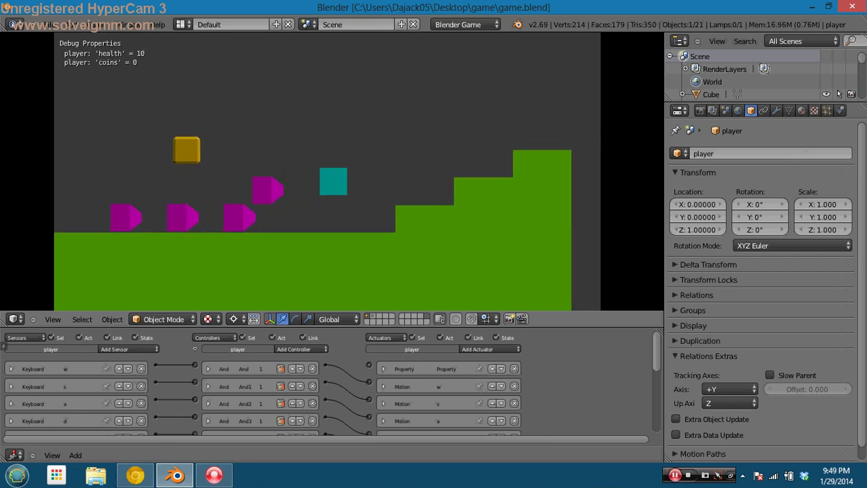
{"action": "key", "text": "a"}
{"action": "key", "text": "d"}
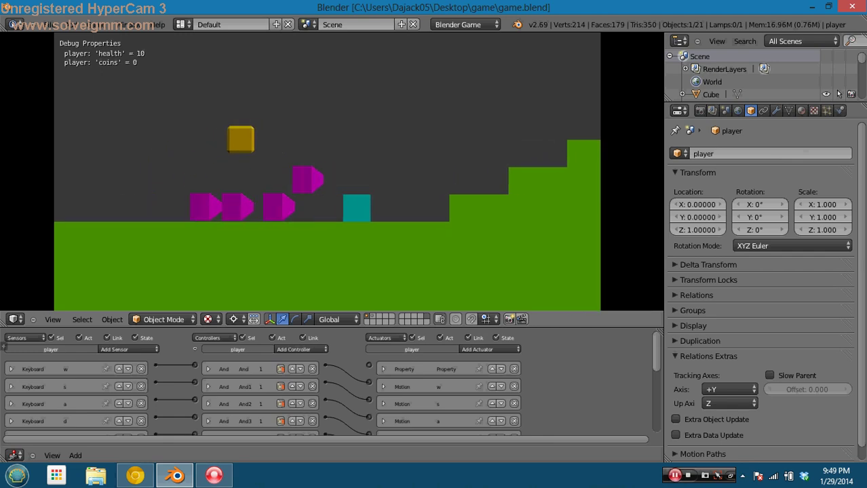
{"action": "key", "text": "space"}
{"action": "key", "text": "a"}
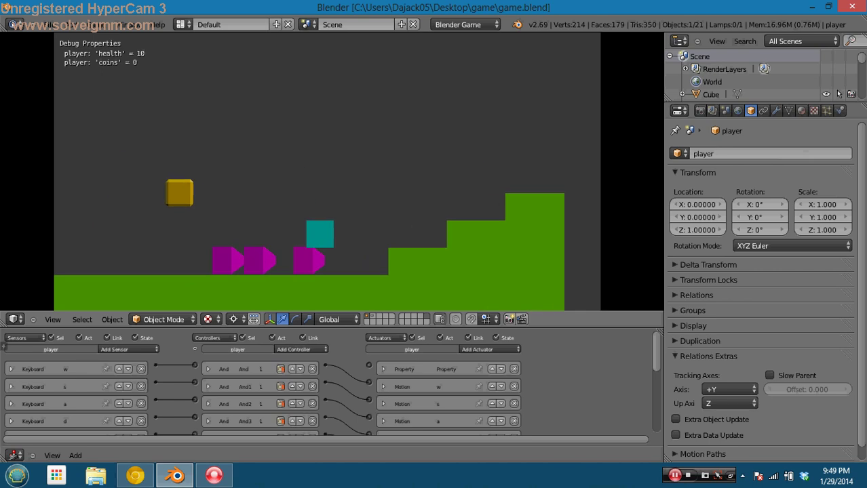
{"action": "key", "text": "space"}
{"action": "key", "text": "d"}
{"action": "key", "text": "space"}
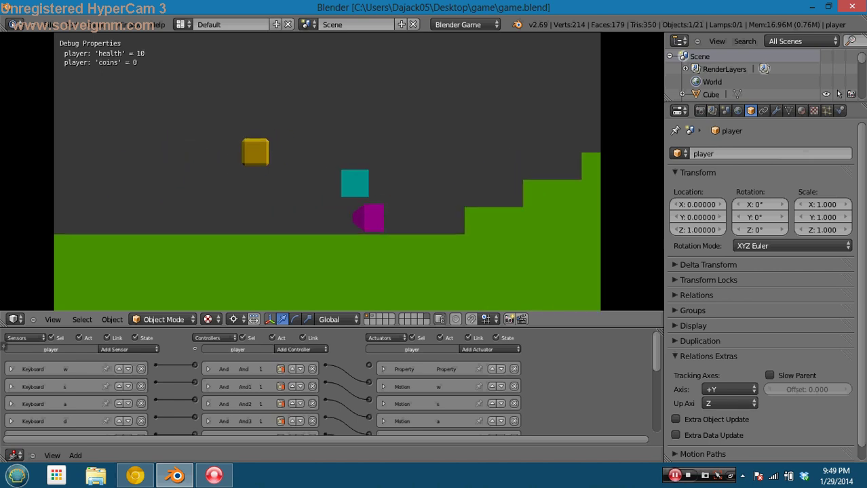
{"action": "key", "text": "a"}
{"action": "key", "text": "space"}
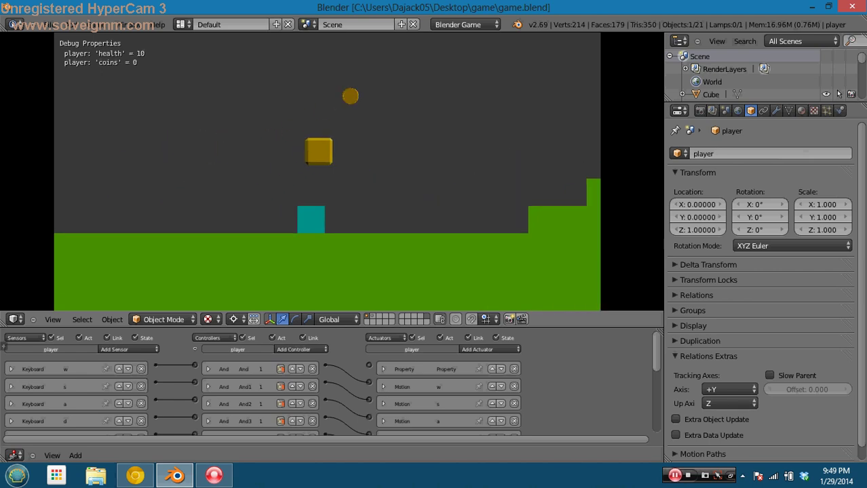
{"action": "key", "text": "d"}
{"action": "key", "text": "space"}
{"action": "key", "text": "Escape"}
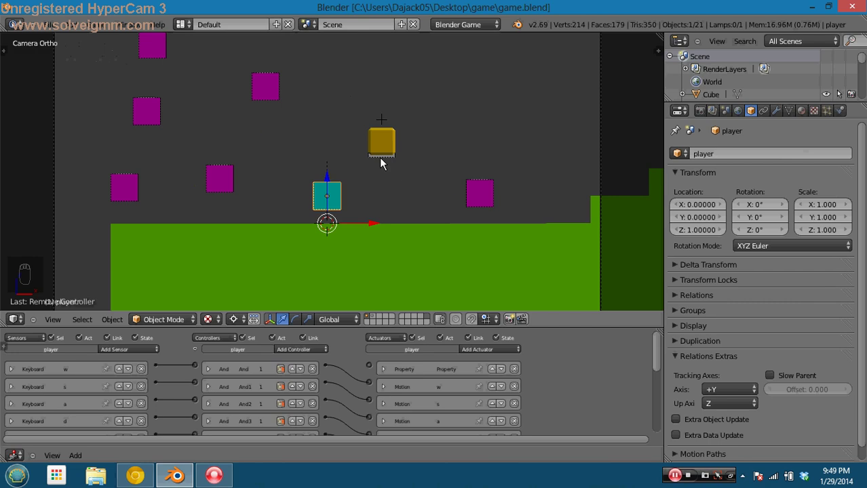
Save the file, switch the viewport to wireframe and test-run the game briefly in that mode
{"action": "key", "text": "ctrl+s"}
{"action": "key", "text": "z"}
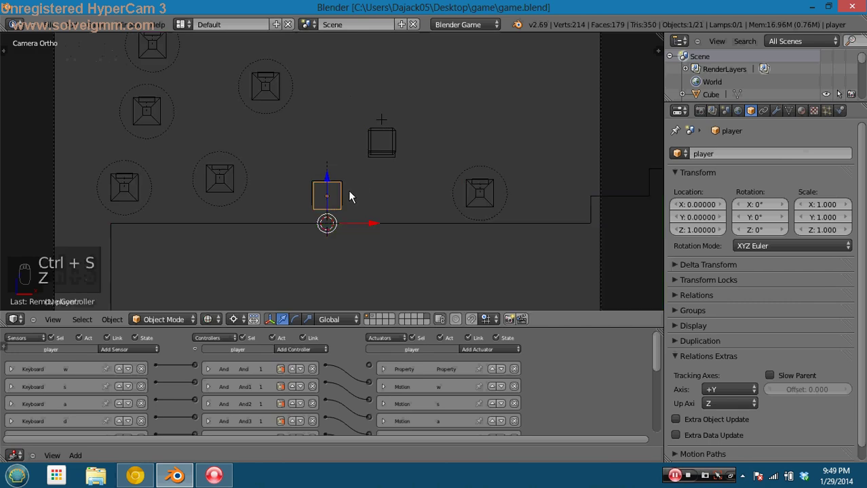
{"action": "key", "text": "ctrl+s"}
{"action": "left_click", "coordinate": [465, 199]}
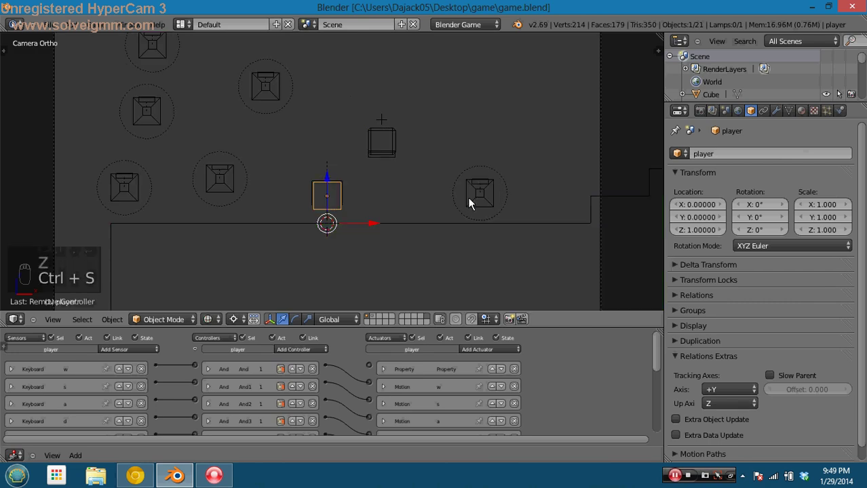
{"action": "key", "text": "p"}
{"action": "key", "text": "a"}
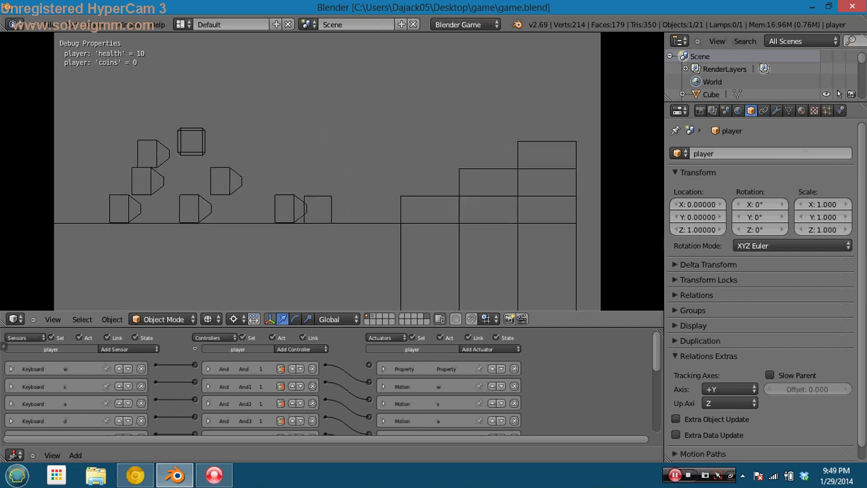
{"action": "key", "text": "Escape"}
Box-select the five baddie copies with their noses and delete them, keeping the original baddie
{"action": "left_click", "coordinate": [477, 199]}
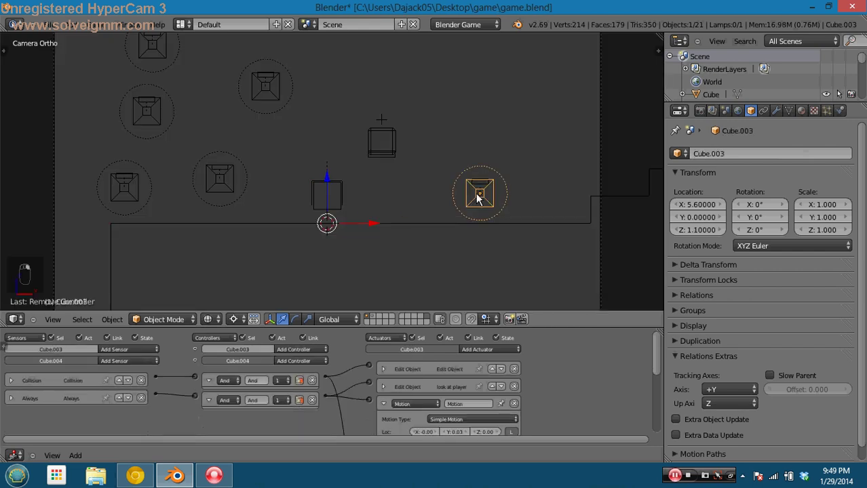
{"action": "left_click", "coordinate": [190, 198]}
{"action": "scroll", "coordinate": [234, 169], "scroll_direction": "down", "scroll_amount": 2}
{"action": "key", "text": "b"}
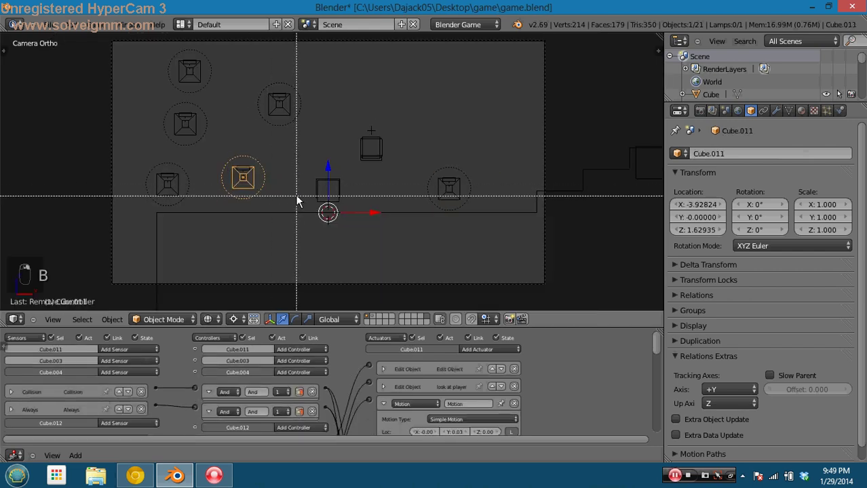
{"action": "left_click_drag", "start_coordinate": [296, 200], "coordinate": [150, 65]}
{"action": "key", "text": "Delete"}
Delete all the mesh geometry of the remaining baddie in Edit Mode and return to Object Mode
{"action": "right_click", "coordinate": [427, 194]}
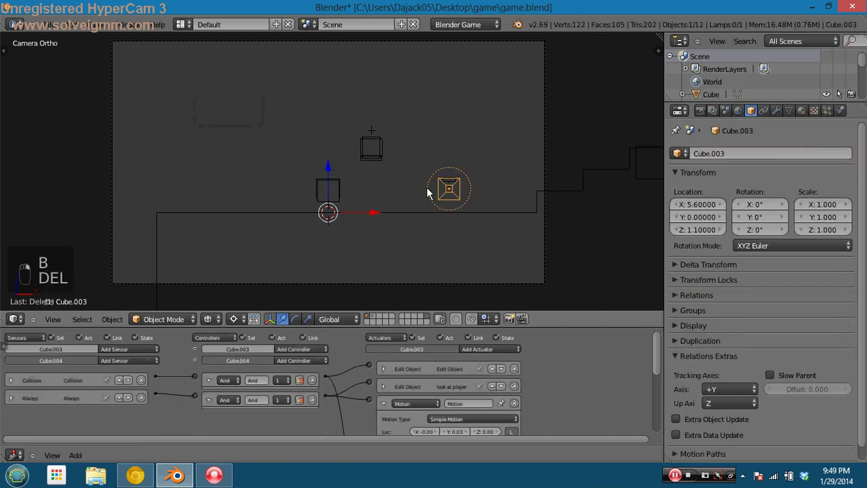
{"action": "key", "text": "Tab"}
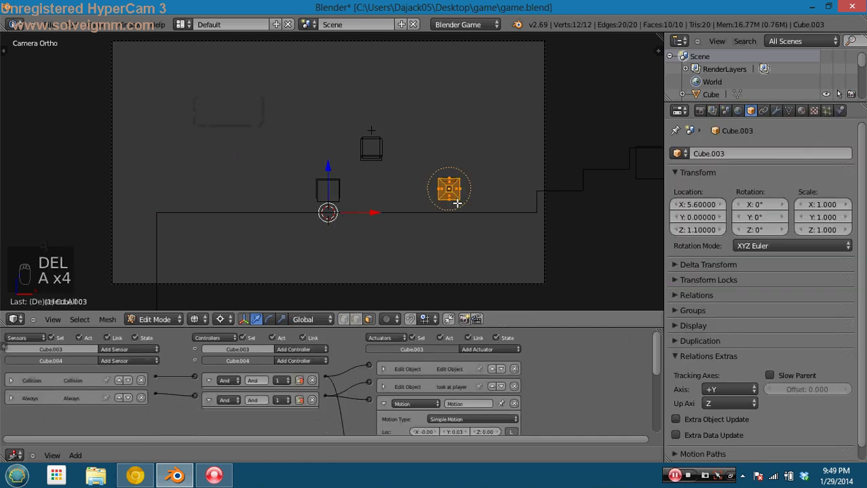
{"action": "left_click", "coordinate": [456, 202]}
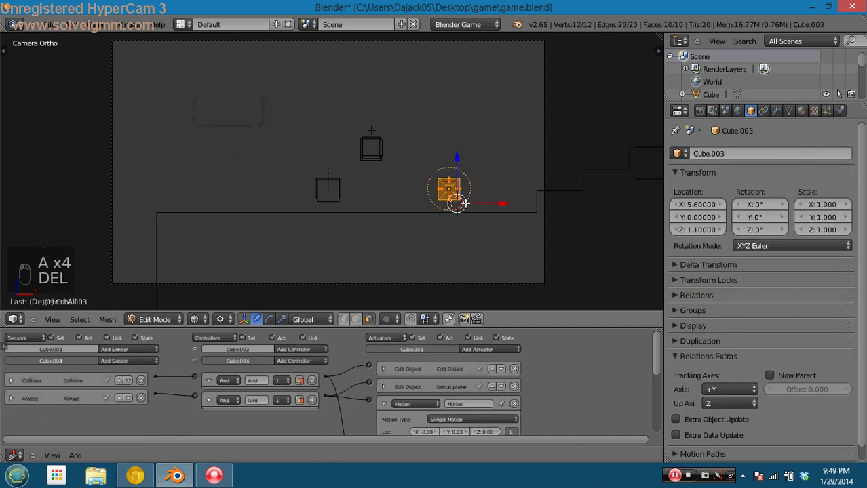
{"action": "key", "text": "Delete"}
{"action": "key", "text": "Tab"}
Show the viewport's tool shelf, then start rotating the emptied baddie object and cancel the rotation
{"action": "key", "text": "t"}
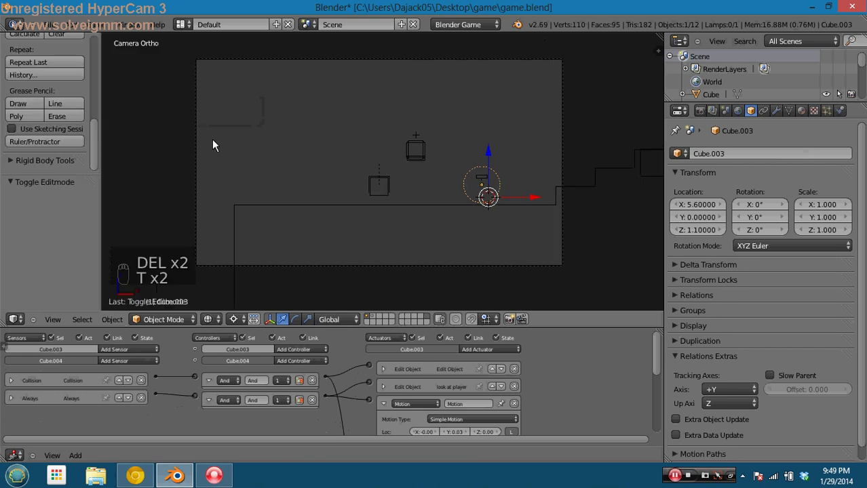
{"action": "key", "text": "r"}
{"action": "right_click", "coordinate": [294, 167]}
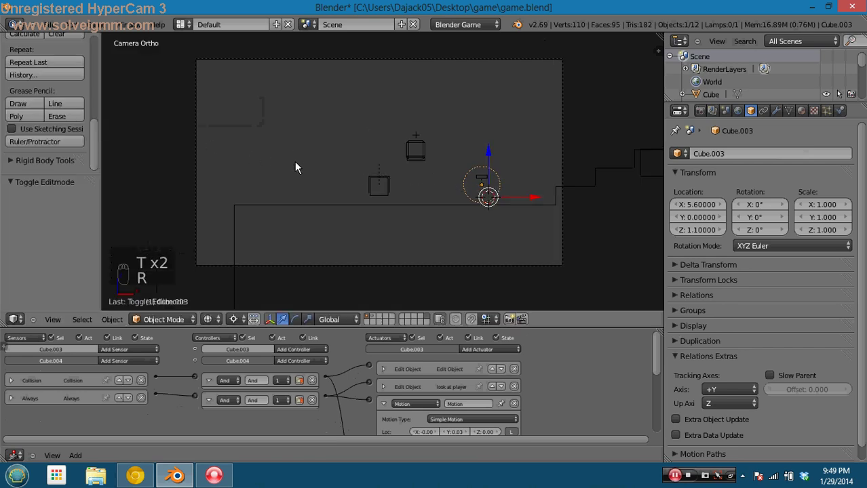
Hide the viewport's tool shelf and snap the 3D cursor to the emptied baddie object
{"action": "key", "text": "t"}
{"action": "key", "text": "shift+s"}
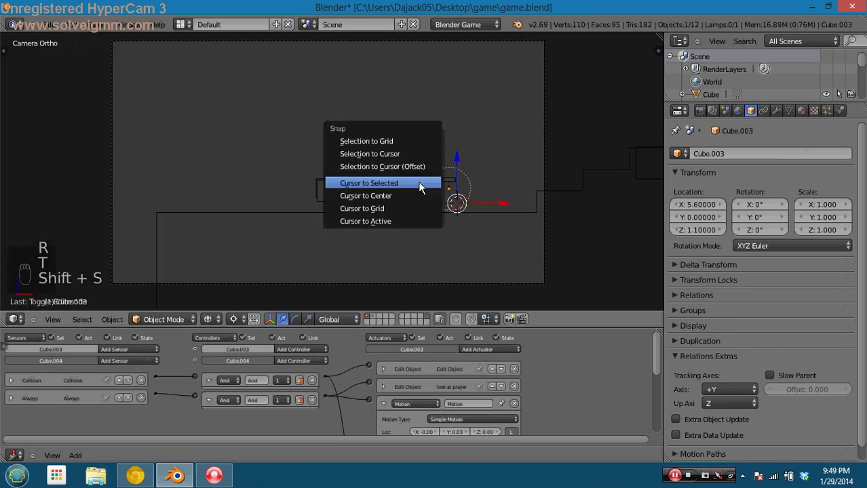
{"action": "left_click", "coordinate": [419, 184]}
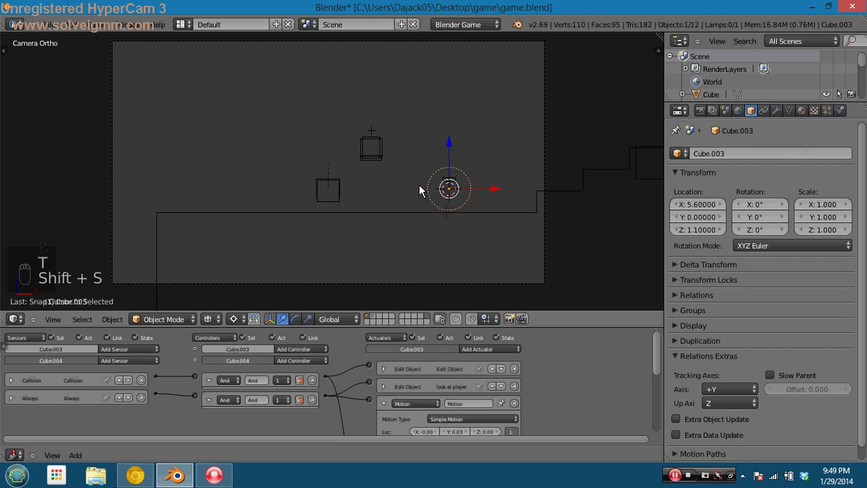
Add a new cube mesh to the baddie in Edit Mode, scale it down to about the player's size and return to Object Mode
{"action": "key", "text": "Tab"}
{"action": "key", "text": "Tab"}
{"action": "scroll", "coordinate": [518, 201], "scroll_direction": "up", "scroll_amount": 1}
{"action": "key", "text": "Tab"}
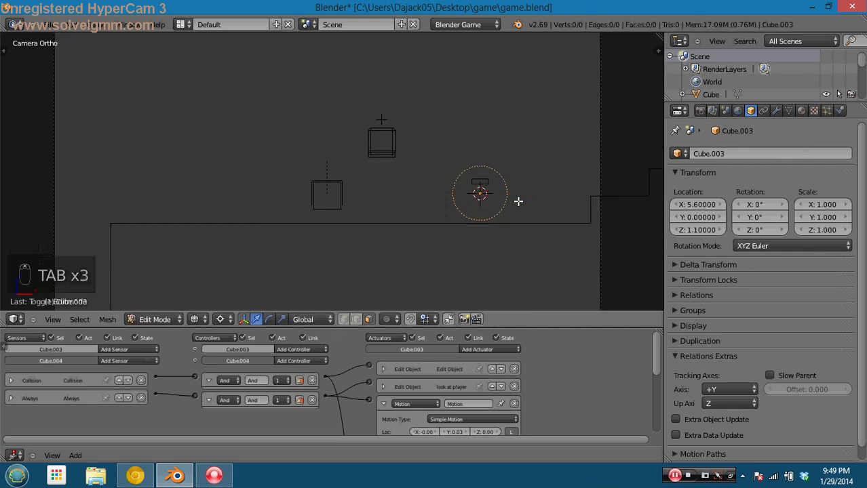
{"action": "key", "text": "a"}
{"action": "key", "text": "a"}
{"action": "key", "text": "a"}
{"action": "key", "text": "a"}
{"action": "key", "text": "a"}
{"action": "key", "text": "shift+a"}
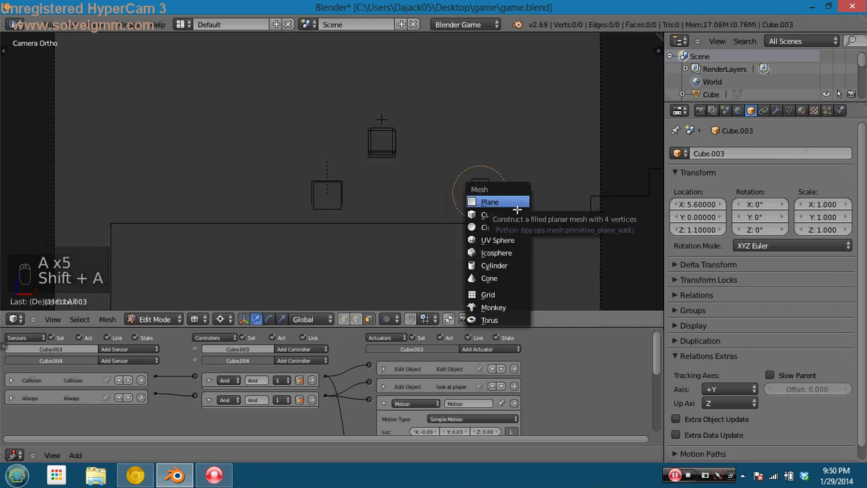
{"action": "left_click", "coordinate": [515, 216]}
{"action": "key", "text": "s"}
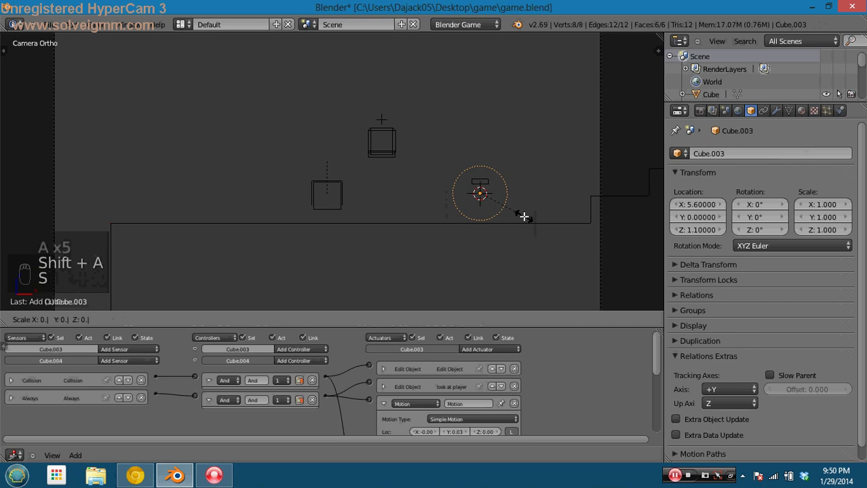
{"action": "left_click", "coordinate": [523, 216]}
{"action": "key", "text": "Tab"}
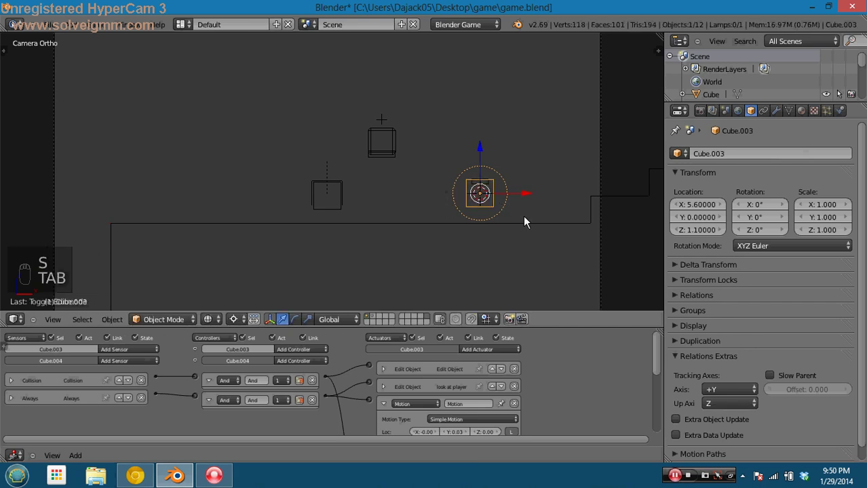
Test-run the game with the rebuilt baddie, stop it and save over game.blend
{"action": "key", "text": "p"}
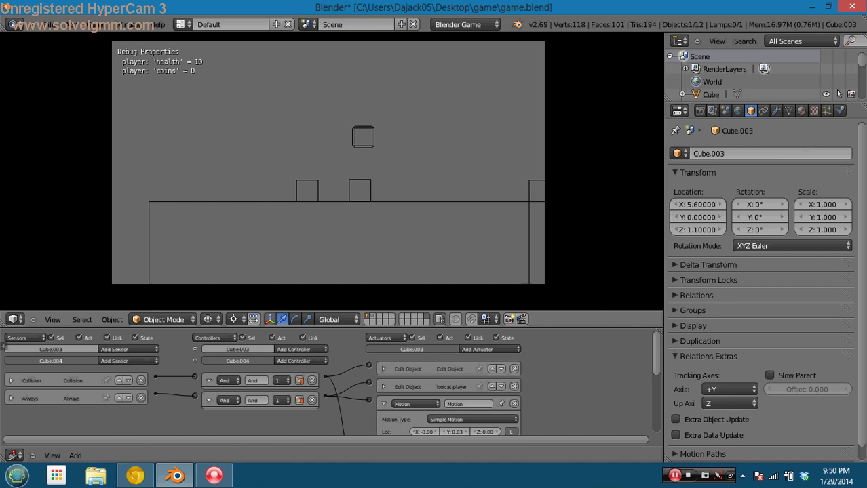
{"action": "key", "text": "Escape"}
{"action": "key", "text": "ctrl+s"}
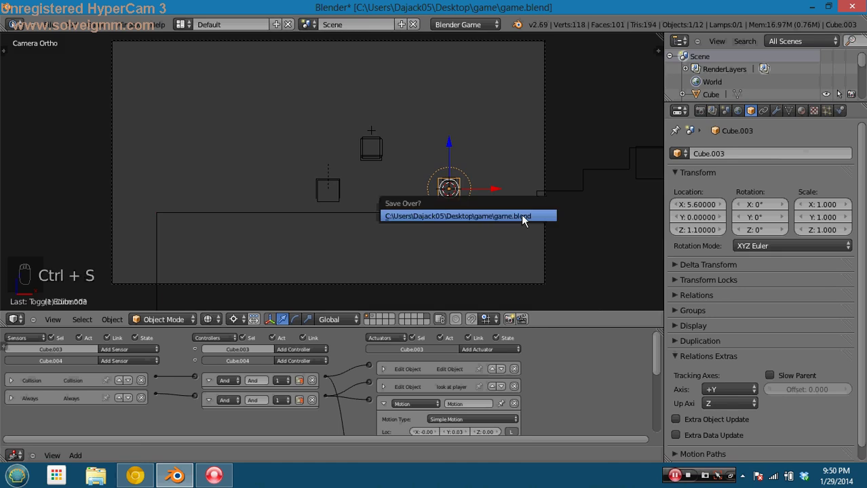
{"action": "left_click", "coordinate": [521, 214]}
Show the game properties beside the logic bricks and examine the baddie's and the player's properties
{"action": "left_click", "coordinate": [5, 349]}
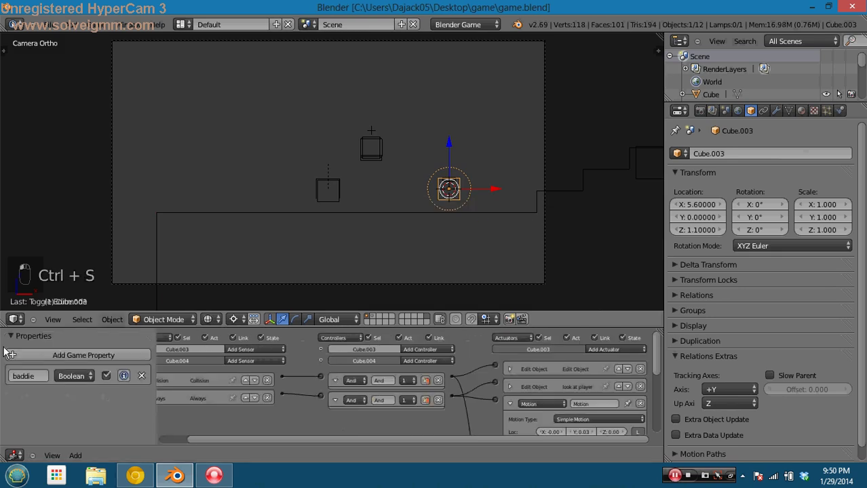
{"action": "right_click", "coordinate": [451, 192]}
{"action": "right_click", "coordinate": [331, 203]}
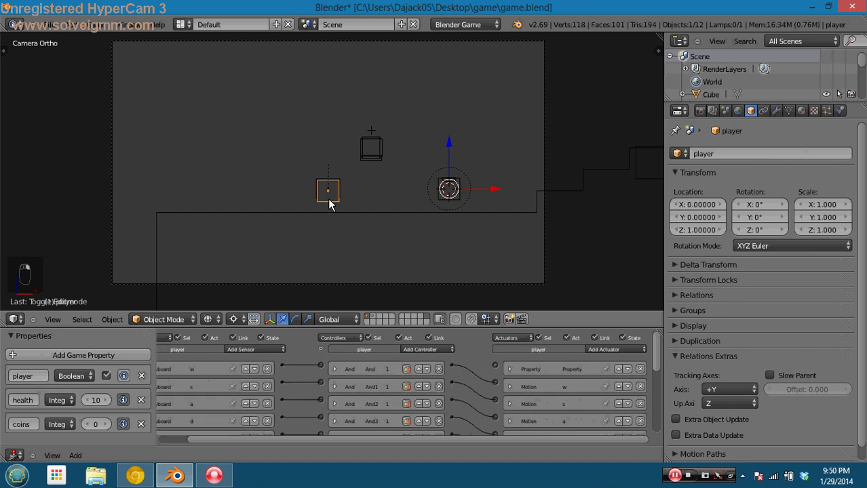
Give the player's shield cube a new And controller linking its baddie Collision sensor to the player's first Property actuator, ordered above the Or controller
{"action": "right_click", "coordinate": [333, 177]}
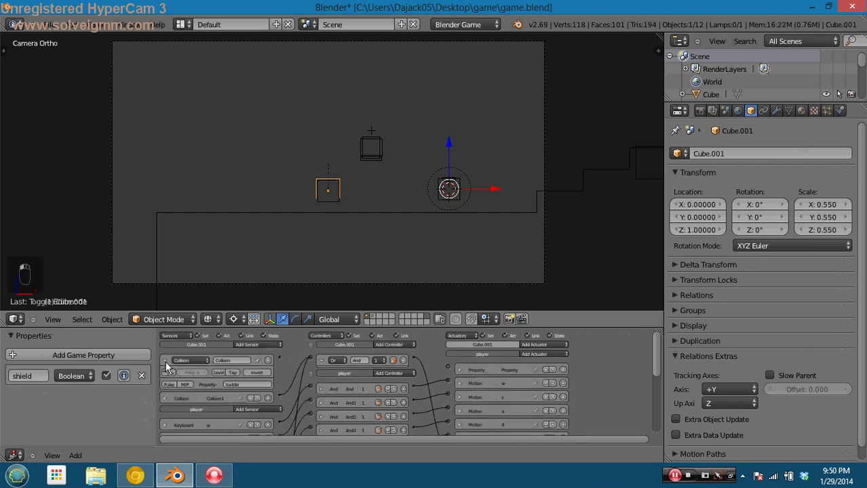
{"action": "scroll", "coordinate": [441, 374], "scroll_direction": "up", "scroll_amount": 3}
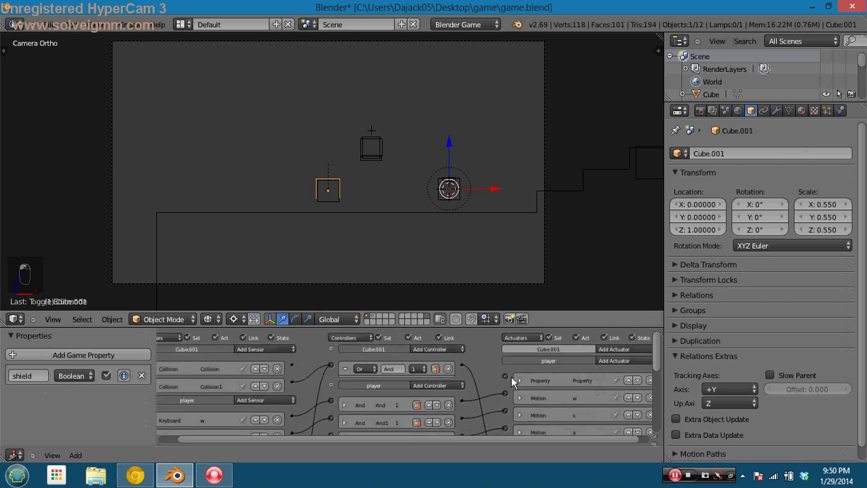
{"action": "left_click", "coordinate": [447, 348]}
{"action": "left_click", "coordinate": [448, 358]}
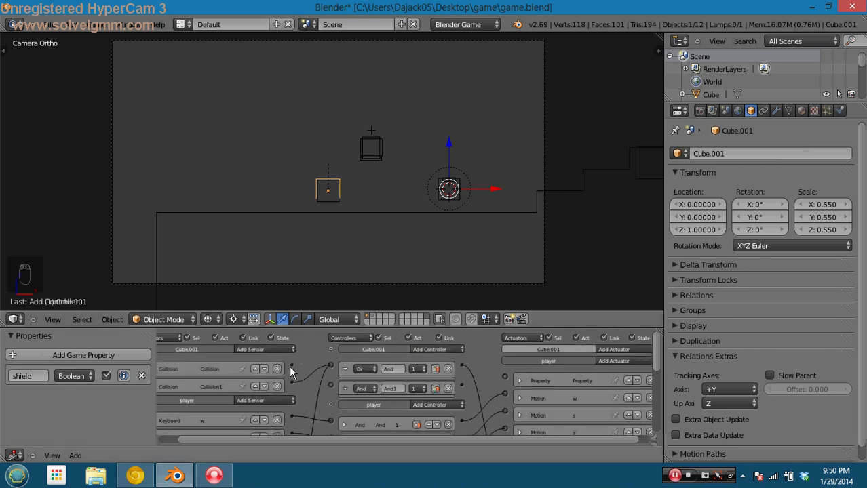
{"action": "left_click_drag", "start_coordinate": [291, 370], "coordinate": [331, 384]}
{"action": "left_click_drag", "start_coordinate": [505, 377], "coordinate": [462, 386]}
{"action": "left_click", "coordinate": [345, 369]}
{"action": "left_click", "coordinate": [346, 387]}
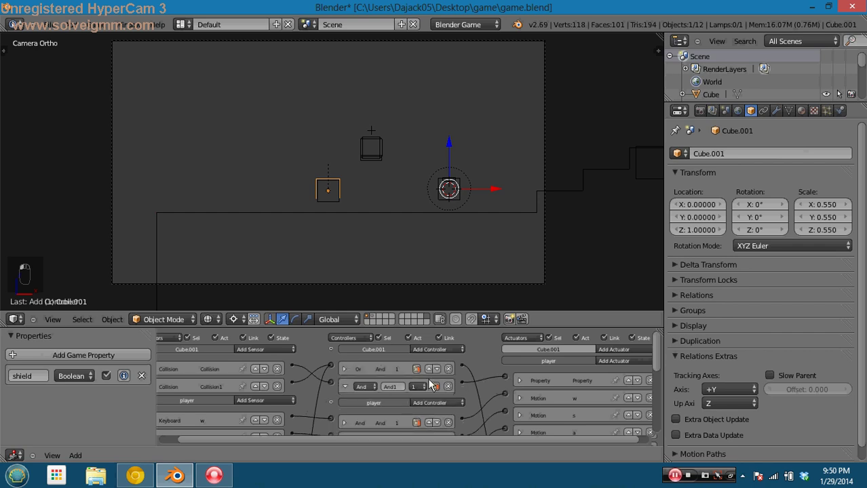
{"action": "left_click", "coordinate": [437, 369]}
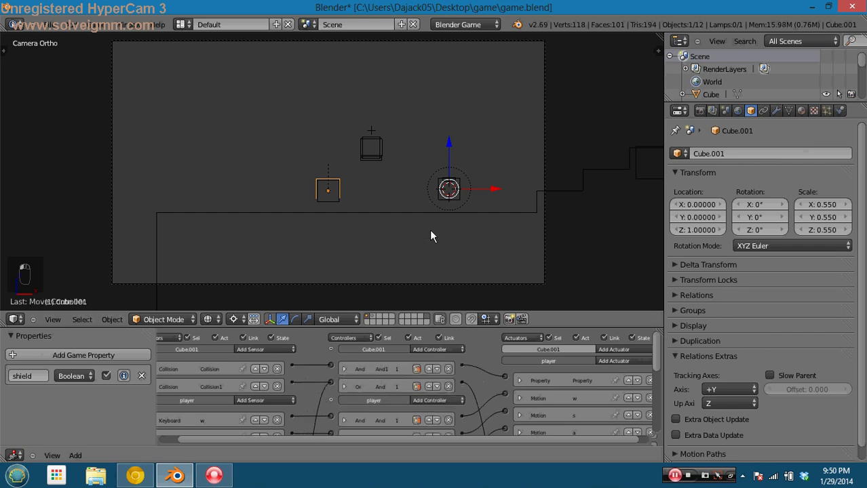
Save the file, test-run the game against the baddie, stop it and save again
{"action": "key", "text": "ctrl+s"}
{"action": "key", "text": "p"}
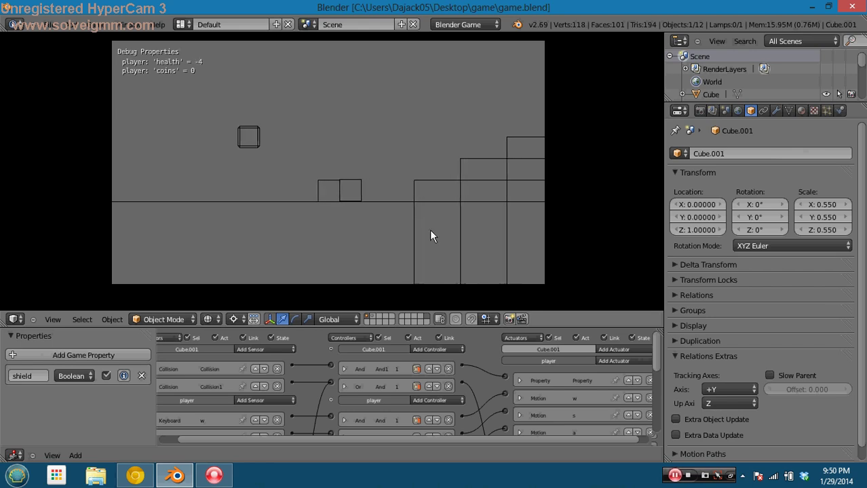
{"action": "key", "text": "Escape"}
{"action": "key", "text": "ctrl+s"}
Change the property checked by the player's Property1 sensor to health in the maximized Logic Editor, restore the layout and save
{"action": "right_click", "coordinate": [334, 213]}
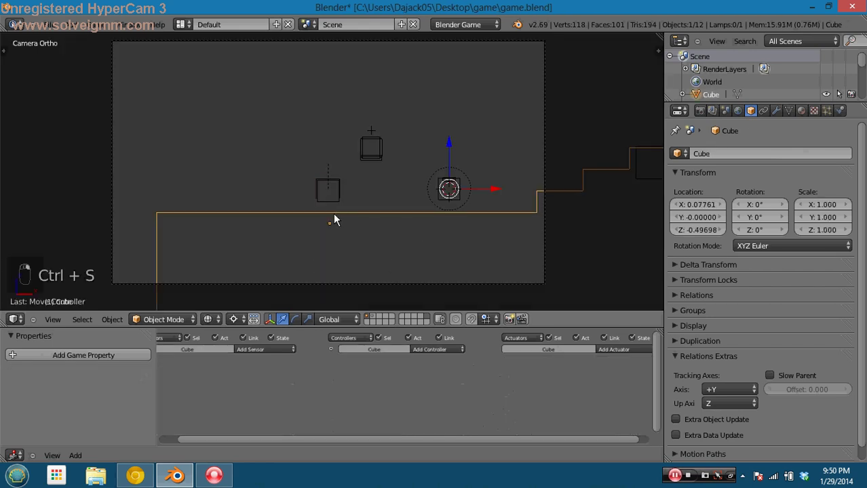
{"action": "right_click", "coordinate": [332, 209]}
{"action": "middle_click_drag", "start_coordinate": [296, 390], "coordinate": [375, 289]}
{"action": "key", "text": "ctrl+Up"}
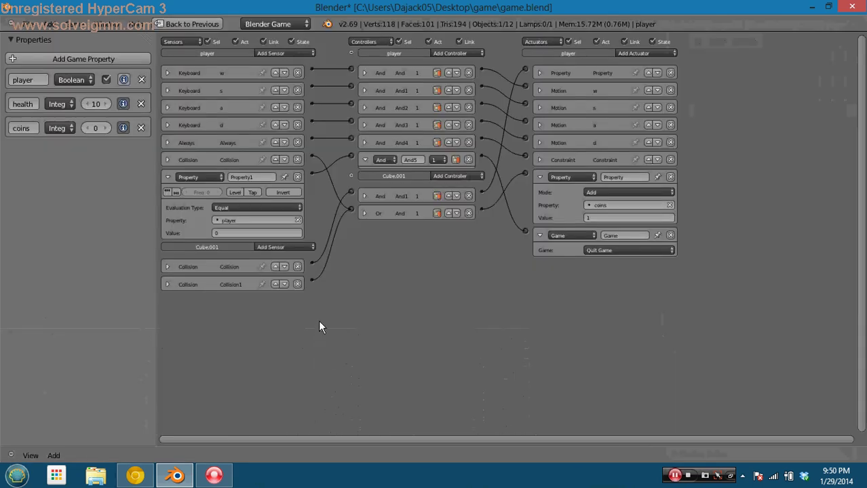
{"action": "scroll", "coordinate": [288, 255], "scroll_direction": "up", "scroll_amount": 3}
{"action": "middle_click_drag", "start_coordinate": [371, 331], "coordinate": [450, 306]}
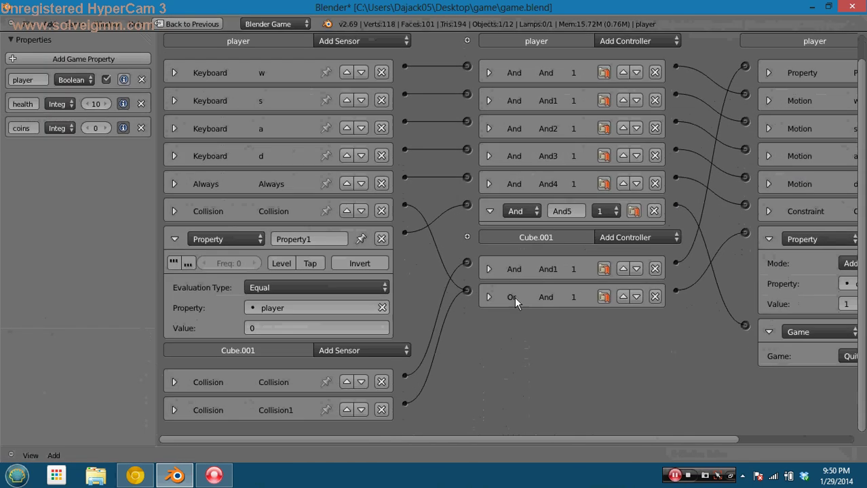
{"action": "left_click", "coordinate": [331, 309]}
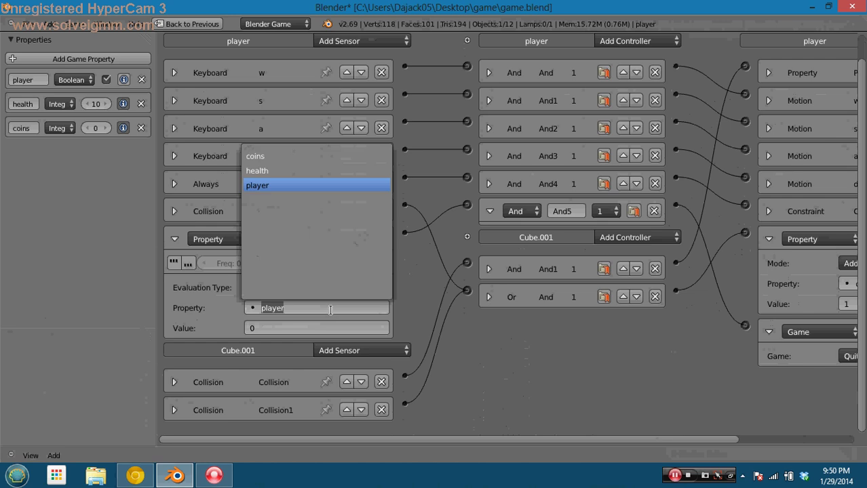
{"action": "left_click", "coordinate": [285, 171]}
{"action": "key", "text": "ctrl+s"}
{"action": "key", "text": "shift+space"}
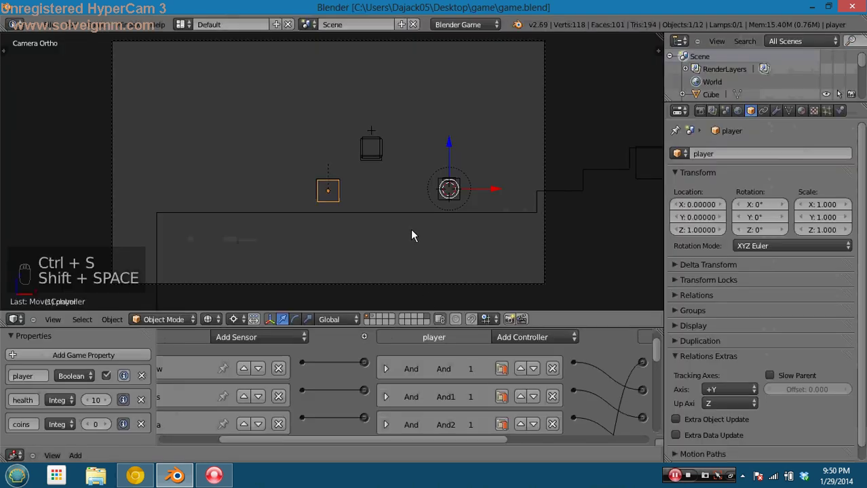
{"action": "key", "text": "ctrl+s"}
Enable true level pulse mode on the shield cube's baddie Collision sensor and test-run the game briefly
{"action": "right_click", "coordinate": [331, 220]}
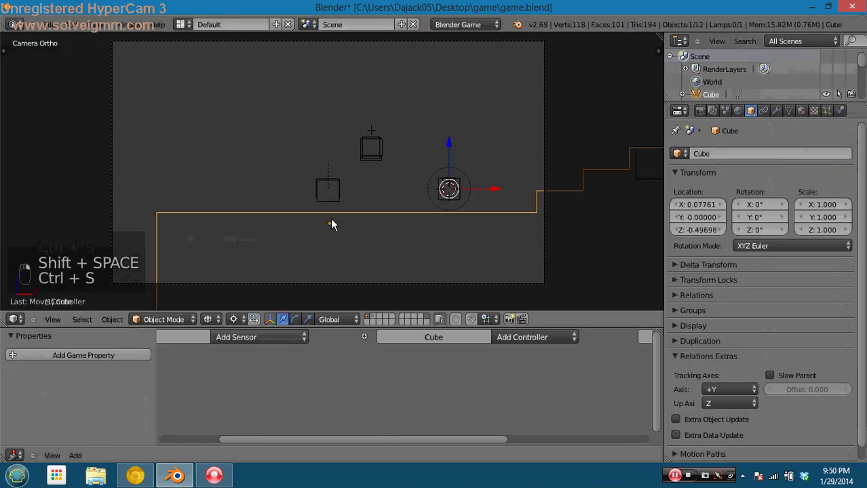
{"action": "right_click", "coordinate": [328, 190]}
{"action": "right_click", "coordinate": [328, 190]}
{"action": "middle_click_drag", "start_coordinate": [316, 348], "coordinate": [462, 302]}
{"action": "left_click", "coordinate": [176, 381]}
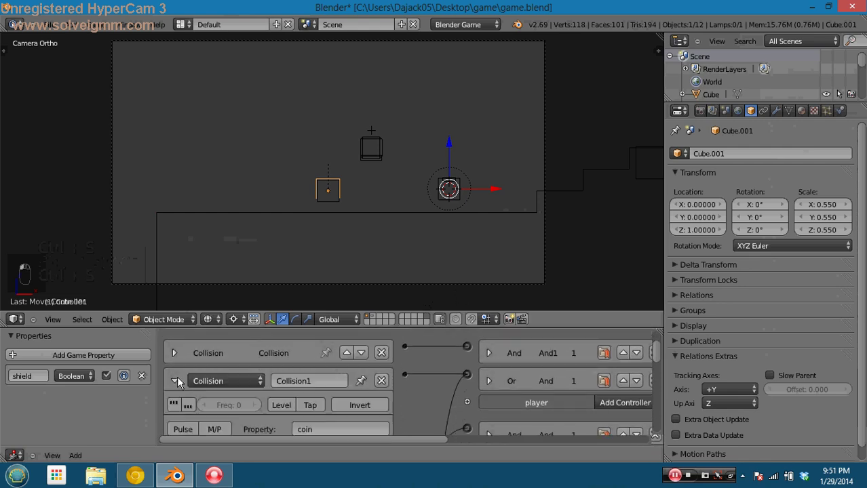
{"action": "left_click", "coordinate": [170, 377]}
{"action": "left_click", "coordinate": [172, 354]}
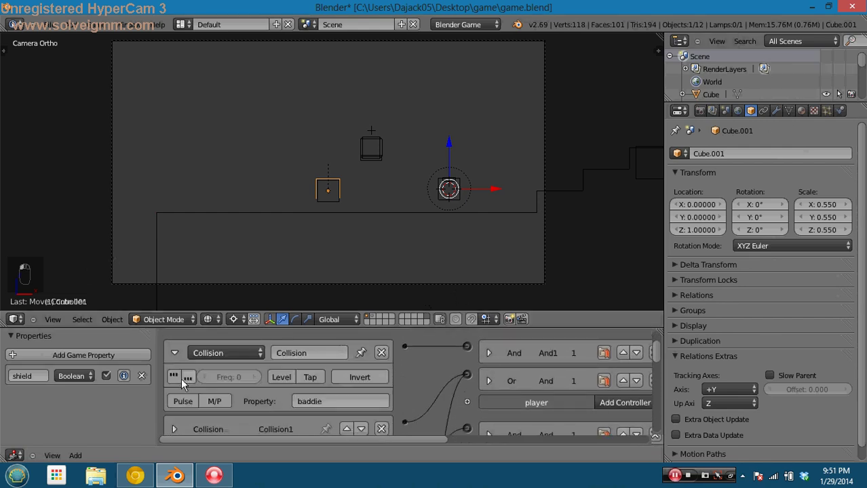
{"action": "left_click", "coordinate": [189, 377]}
{"action": "key", "text": "p"}
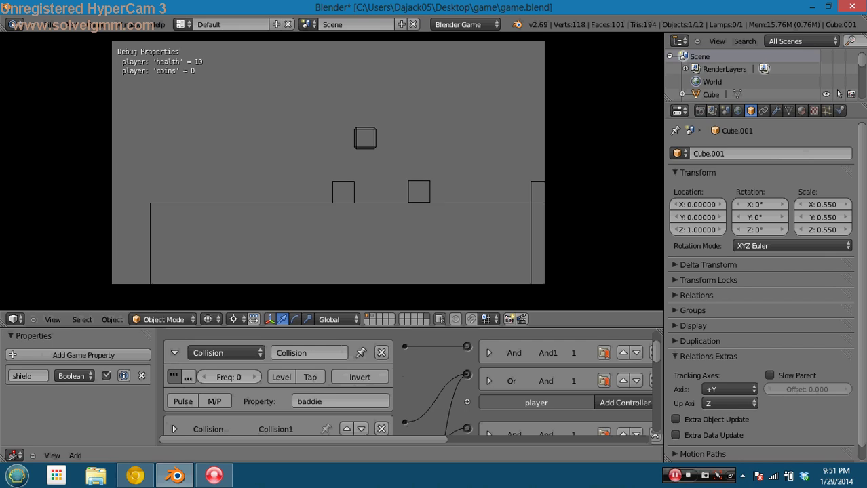
{"action": "key", "text": "Escape"}
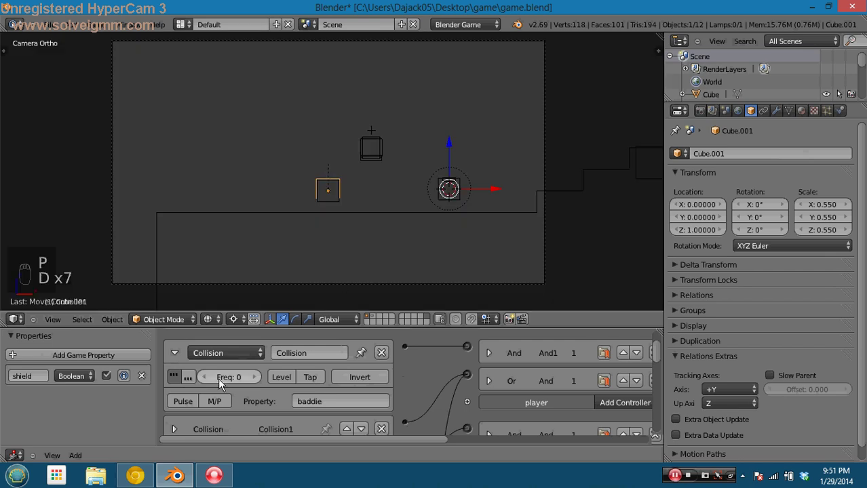
Set the baddie Collision sensor's pulse frequency to 50 and test-run the game
{"action": "left_click", "coordinate": [241, 377]}
{"action": "type", "text": "50"}
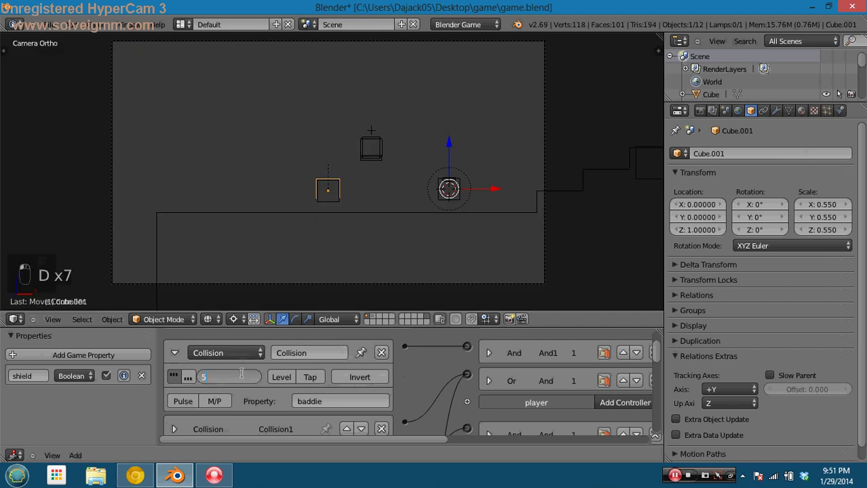
{"action": "key", "text": "Return"}
{"action": "key", "text": "p"}
{"action": "key", "text": "Left"}
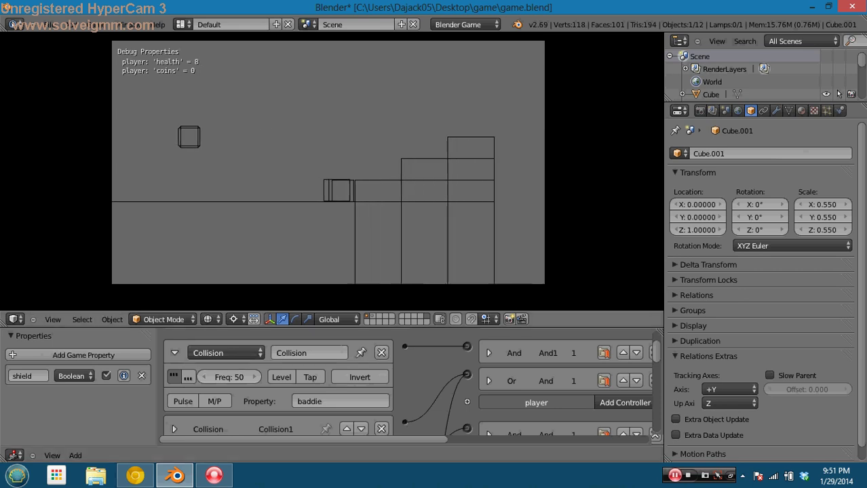
{"action": "key", "text": "Escape"}
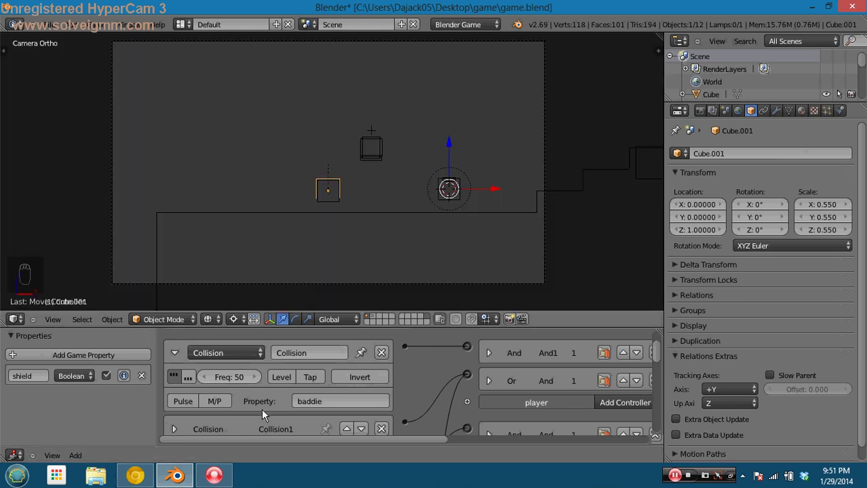
Set the baddie Collision sensor's pulse frequency to 25, test-run the game and save the file
{"action": "mouse_move", "coordinate": [232, 379]}
{"action": "left_mouse_down"}
{"action": "mouse_move", "coordinate": [210, 379]}
{"action": "mouse_move", "coordinate": [233, 379]}
{"action": "left_mouse_up"}
{"action": "key", "text": "p"}
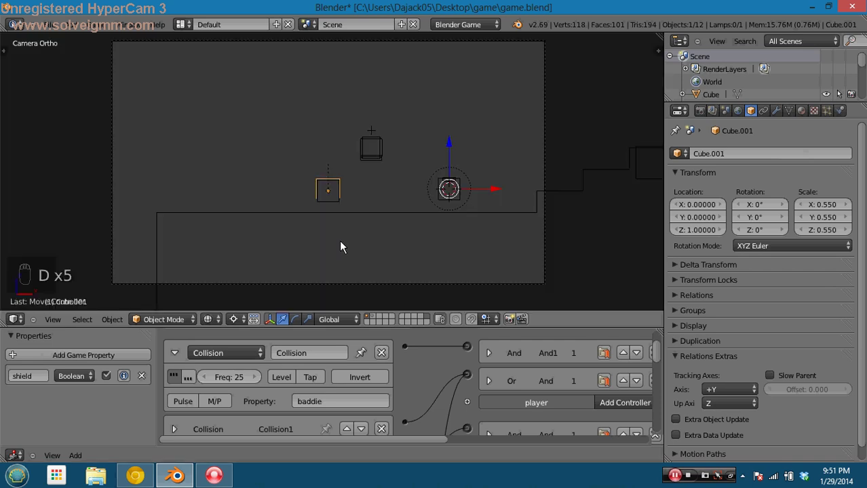
{"action": "key", "text": "ctrl+s"}
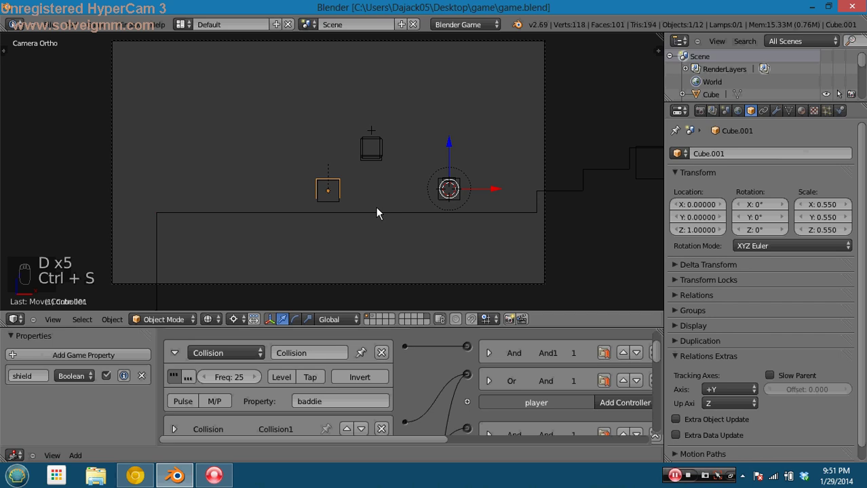
Switch the viewport from wireframe back to solid shading and save over the file
{"action": "key", "text": "z"}
{"action": "key", "text": "alt+z"}
{"action": "key", "text": "z"}
{"action": "key", "text": "z"}
{"action": "key", "text": "z"}
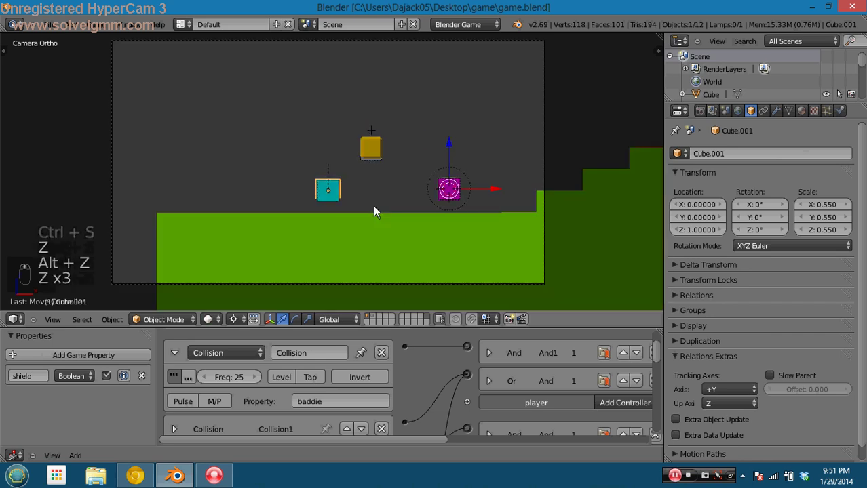
{"action": "key", "text": "ctrl+s"}
{"action": "left_click", "coordinate": [373, 205]}
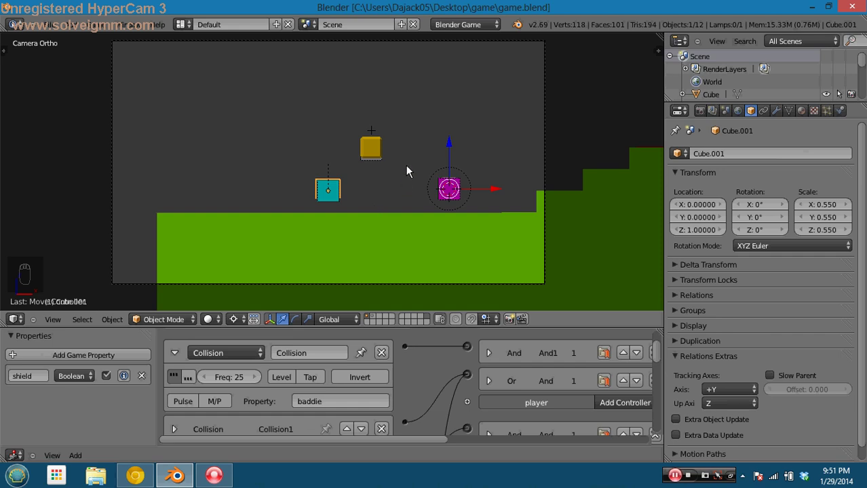
{"action": "key", "text": "shift+space"}
{"action": "scroll", "coordinate": [467, 203], "scroll_direction": "up", "scroll_amount": 1}
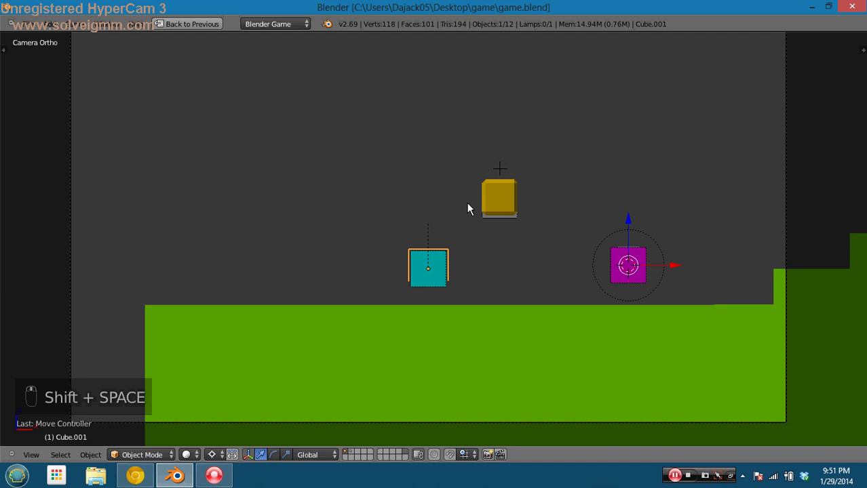
{"action": "middle_click_drag", "start_coordinate": [467, 203], "coordinate": [473, 221], "text": "shift"}
{"action": "key", "text": "shift+space"}
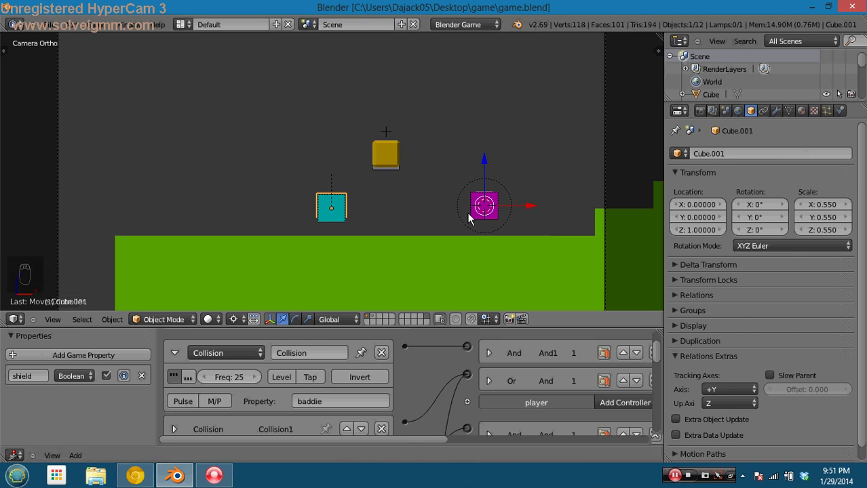
Save the file and switch the game camera's lens to Perspective
{"action": "scroll", "coordinate": [468, 217], "scroll_direction": "down", "scroll_amount": 1}
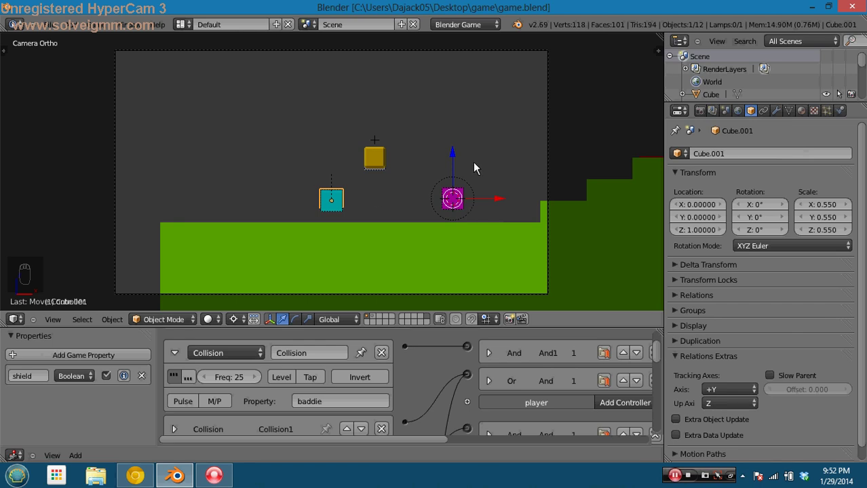
{"action": "key", "text": "ctrl+s"}
{"action": "left_click", "coordinate": [407, 149]}
{"action": "left_click", "coordinate": [801, 110]}
{"action": "left_click", "coordinate": [814, 110]}
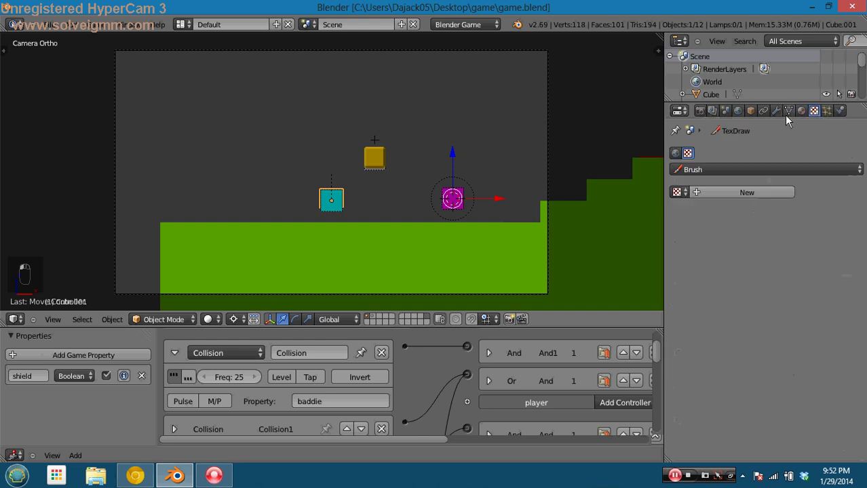
{"action": "left_click", "coordinate": [751, 112]}
{"action": "right_click", "coordinate": [547, 103]}
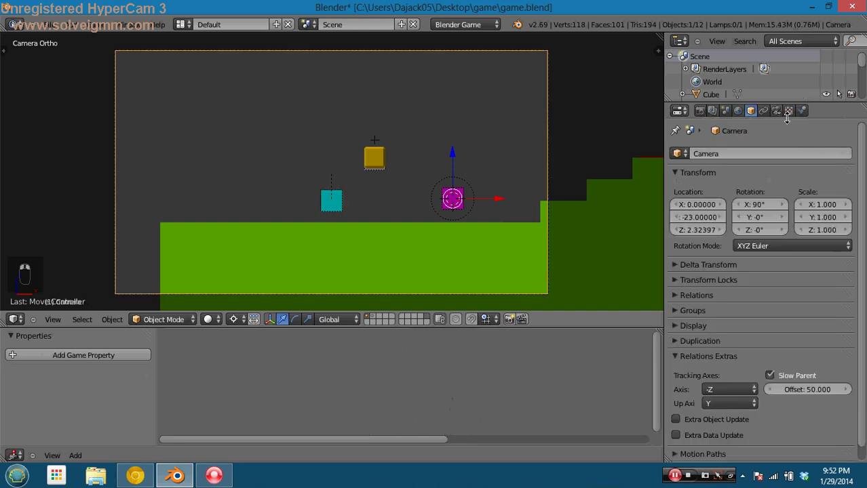
{"action": "left_click", "coordinate": [777, 111]}
{"action": "left_click", "coordinate": [715, 192]}
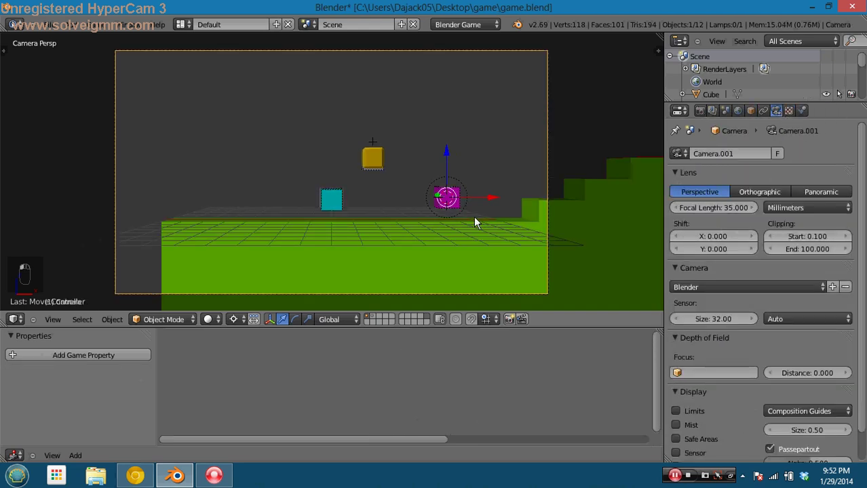
Add a UV sphere in top view and move it behind the platform, about -6 units in X and 4 in Y
{"action": "key", "text": "KP_7"}
{"action": "key", "text": "KP_5"}
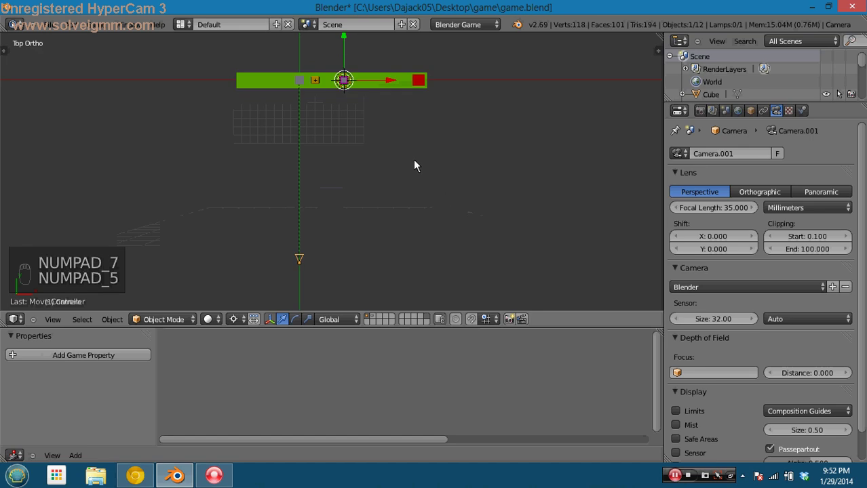
{"action": "key", "text": "shift+a"}
{"action": "mouse_move", "coordinate": [322, 56]}
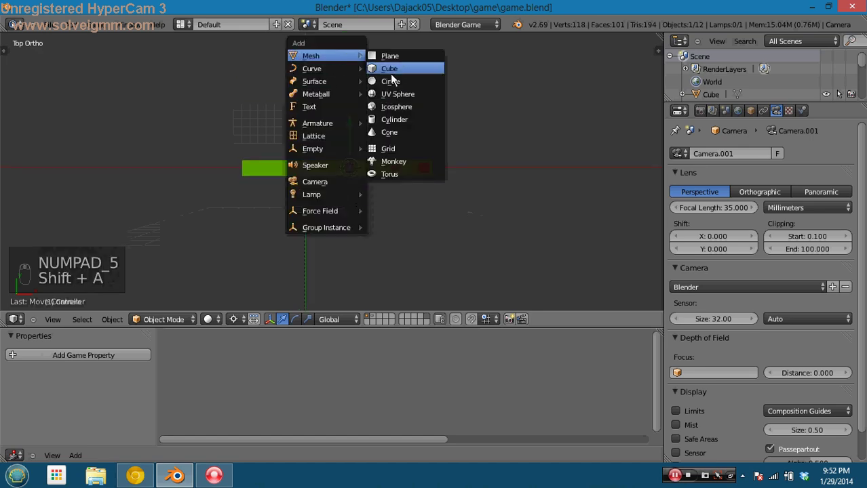
{"action": "left_click", "coordinate": [403, 93]}
{"action": "key", "text": "g"}
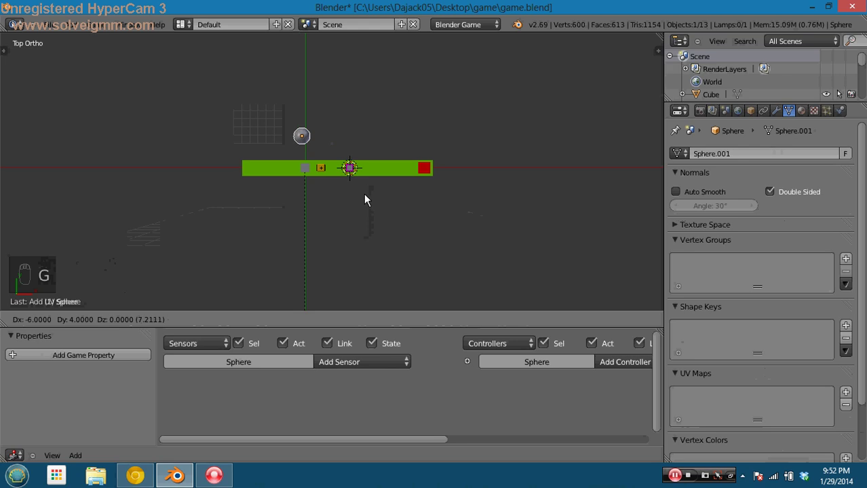
{"action": "left_click", "coordinate": [364, 195]}
Duplicate the sphere twice, placing one copy about -6 units in X and 12 in Y away and the other farther back to the right
{"action": "middle_click_drag", "start_coordinate": [364, 169], "coordinate": [375, 243], "text": "shift"}
{"action": "key", "text": "shift+d"}
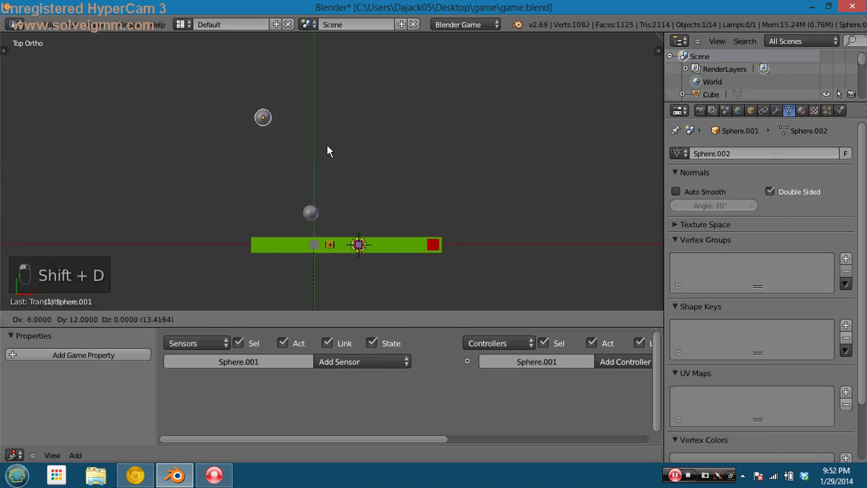
{"action": "left_click", "coordinate": [327, 146]}
{"action": "middle_click_drag", "start_coordinate": [326, 146], "coordinate": [324, 198], "text": "shift"}
{"action": "key", "text": "shift+d"}
{"action": "left_click", "coordinate": [447, 99]}
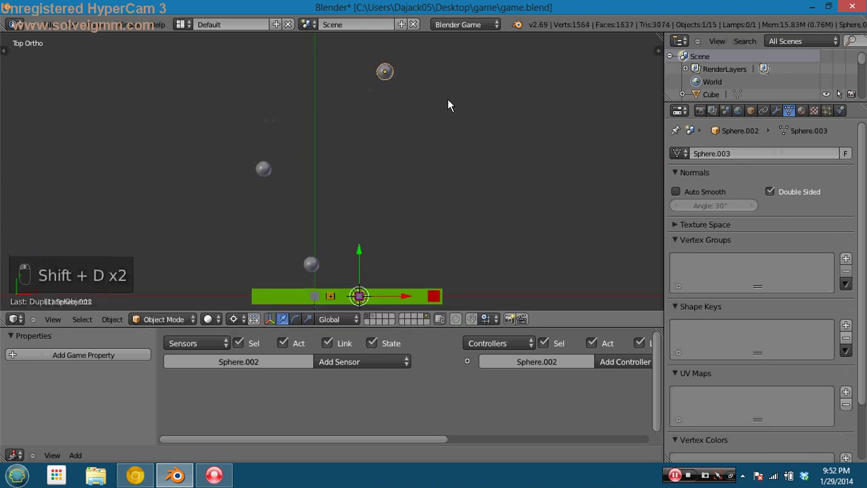
Test-run the game briefly from the camera view with the spheres in the background
{"action": "key", "text": "KP_0"}
{"action": "key", "text": "p"}
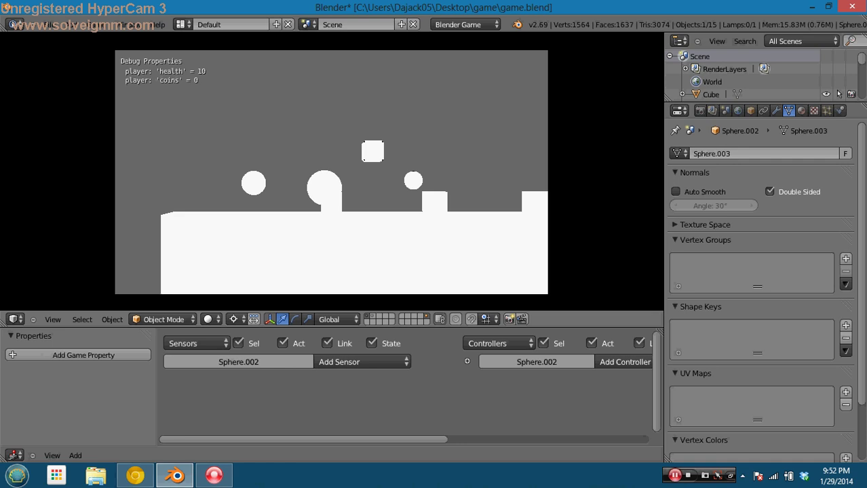
{"action": "key", "text": "Escape"}
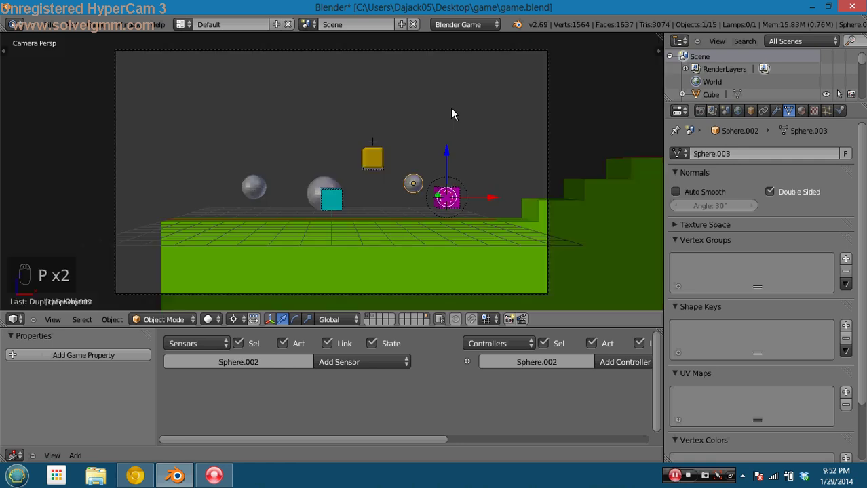
Switch the viewport to textured shading and test-run the game in a maximized viewport, moving the player past the background spheres
{"action": "key", "text": "alt+z"}
{"action": "key", "text": "shift+space"}
{"action": "key", "text": "p"}
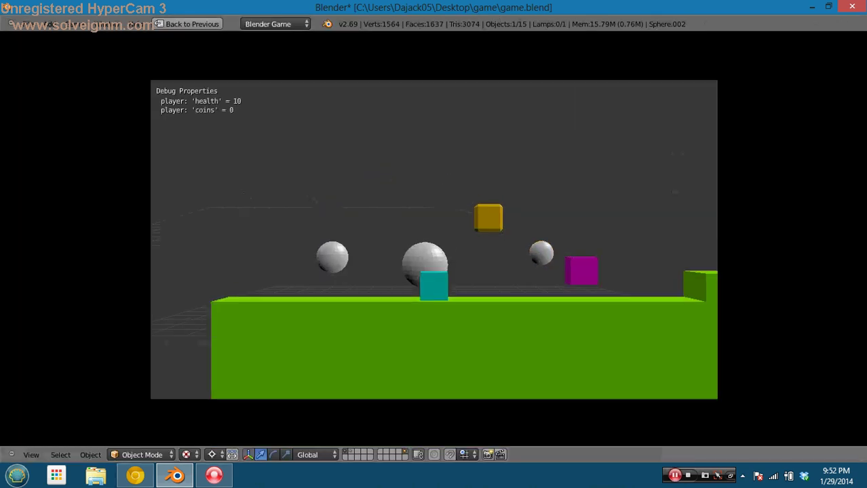
{"action": "key", "text": "Right"}
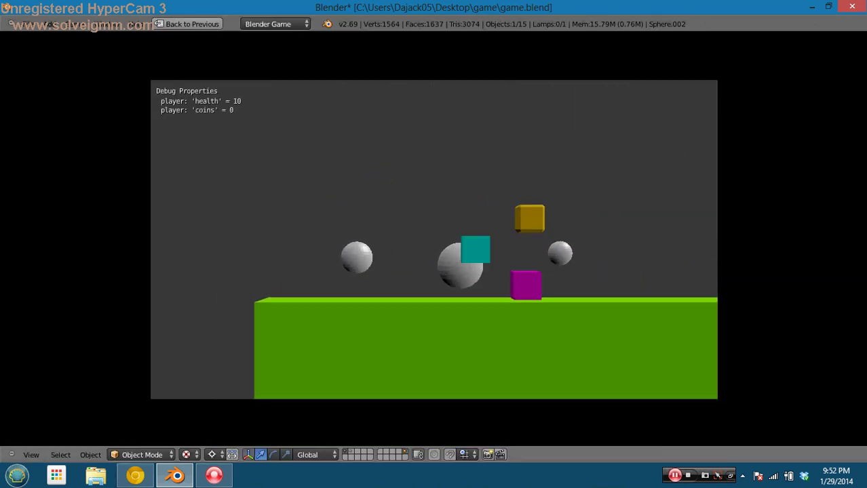
{"action": "key", "text": "Left"}
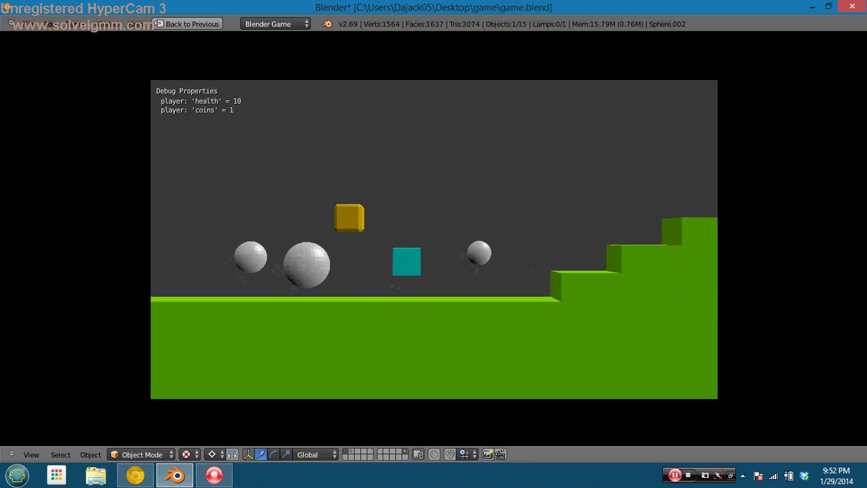
{"action": "key", "text": "Right"}
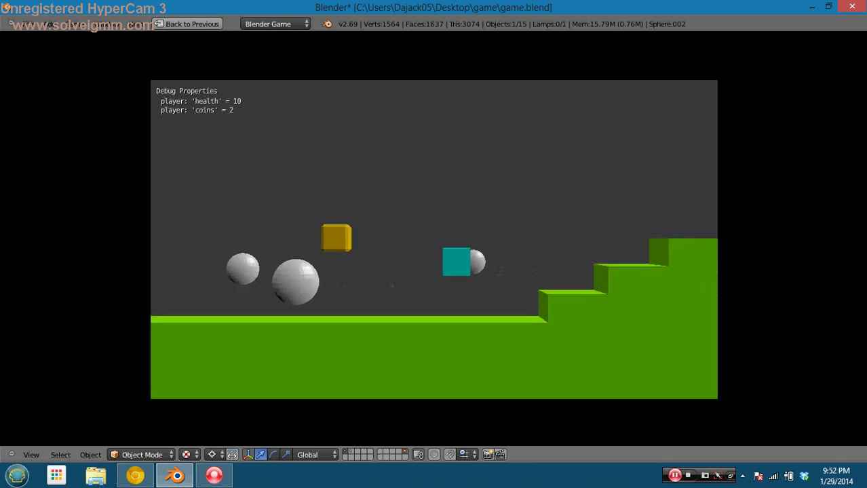
{"action": "key", "text": "Left"}
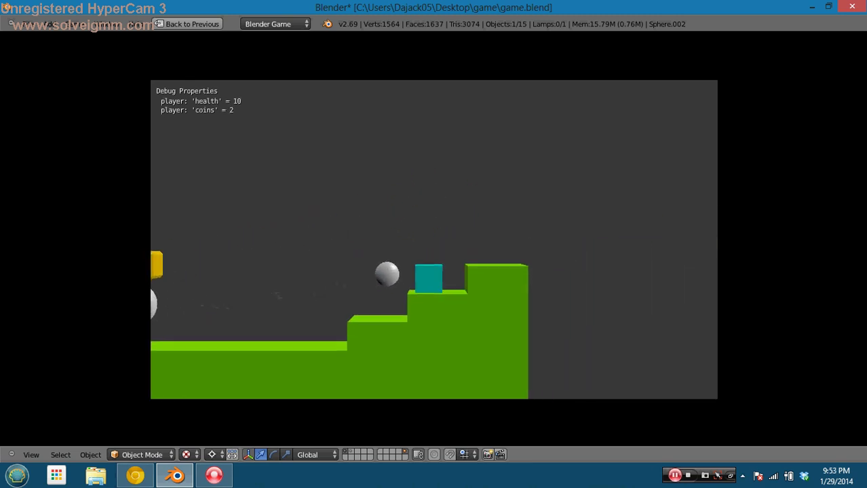
{"action": "key", "text": "Left"}
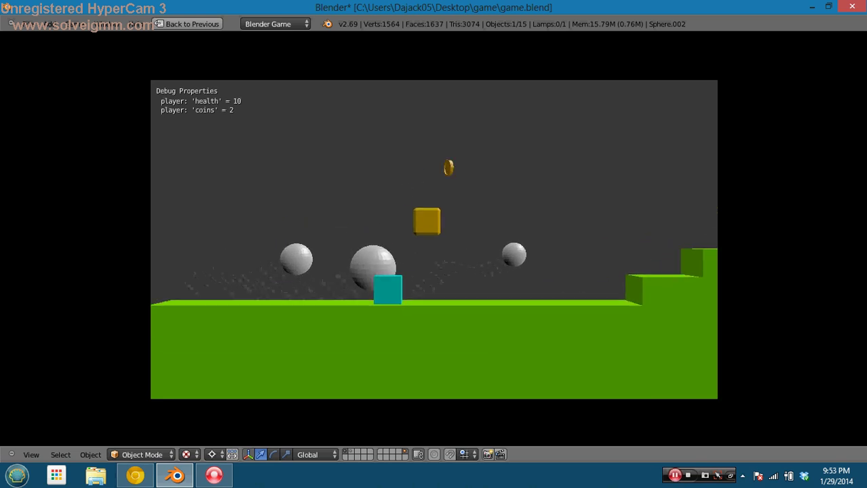
{"action": "key", "text": "Up"}
{"action": "key", "text": "Up"}
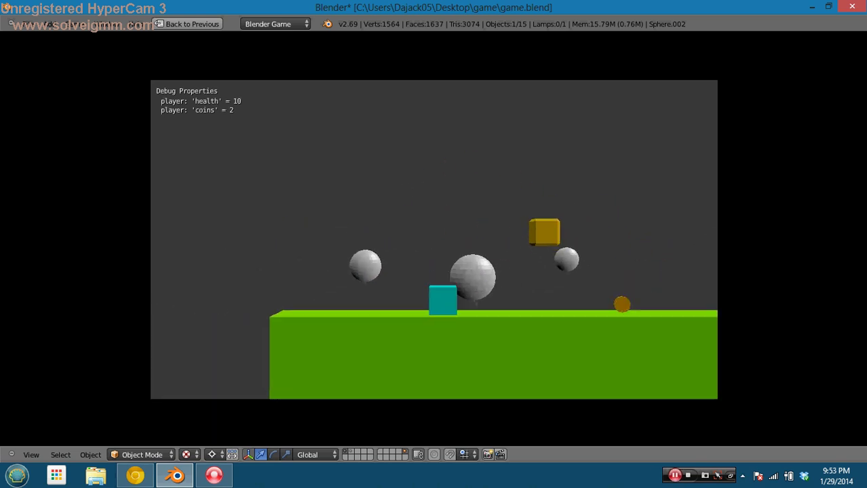
{"action": "key", "text": "Escape"}
{"action": "key", "text": "shift+space"}
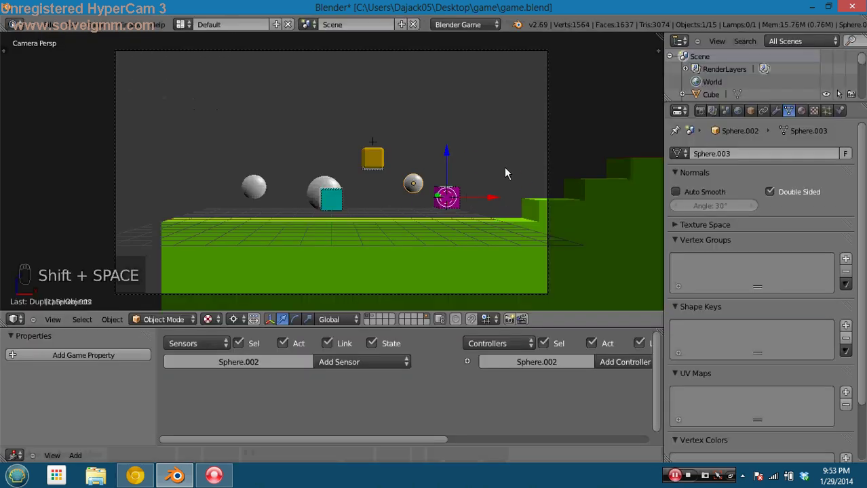
Set the camera's lens back to Orthographic and test-run the game to compare how the background spheres look
{"action": "right_click", "coordinate": [550, 133]}
{"action": "left_click", "coordinate": [762, 193]}
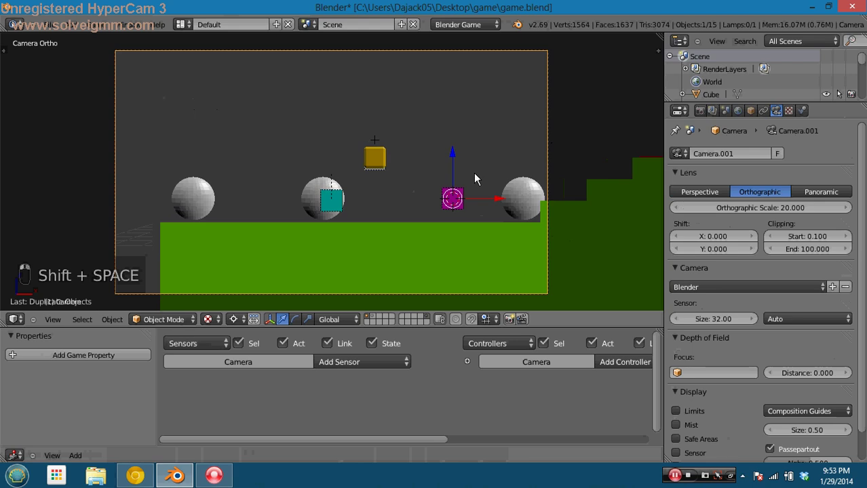
{"action": "key", "text": "p"}
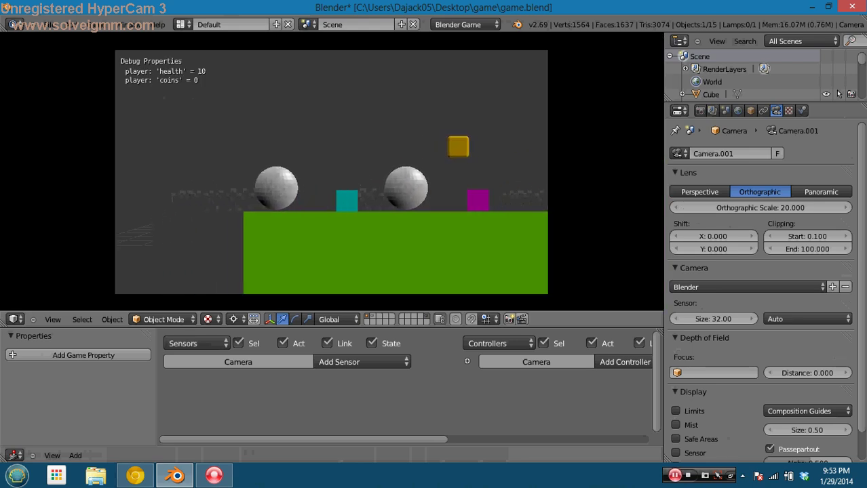
{"action": "key", "text": "Right"}
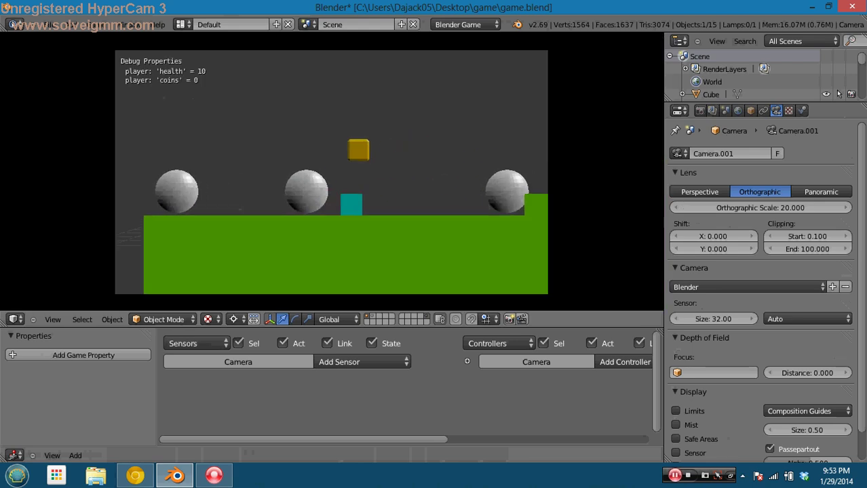
{"action": "key", "text": "Right"}
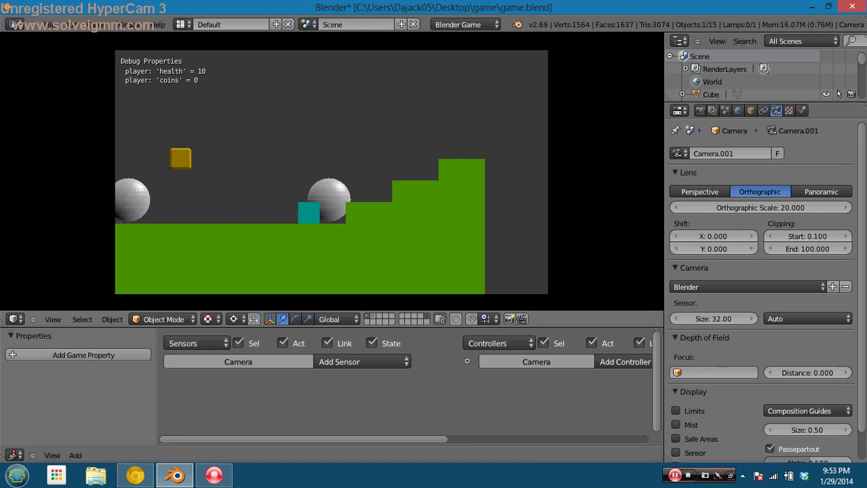
{"action": "key", "text": "Left"}
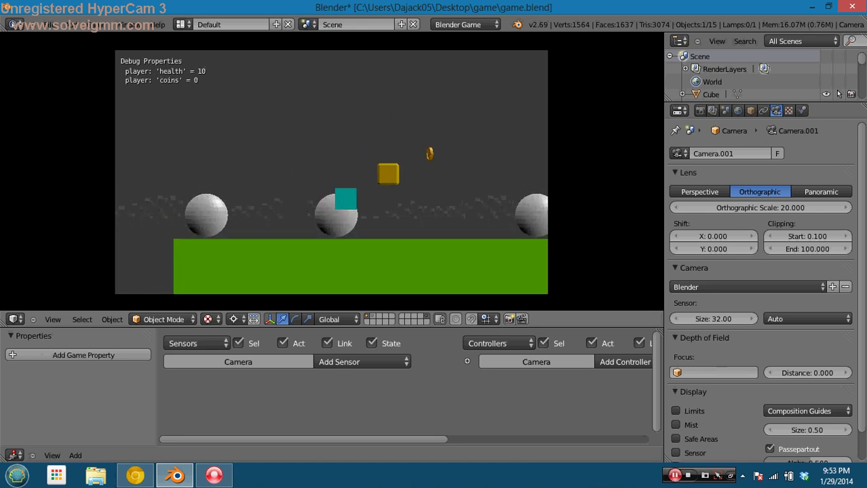
{"action": "key", "text": "Right"}
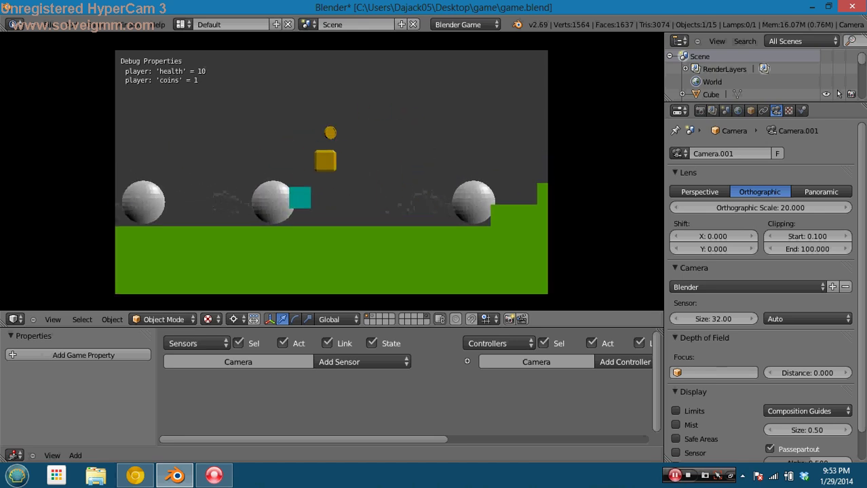
{"action": "key", "text": "Escape"}
{"action": "left_click", "coordinate": [690, 191]}
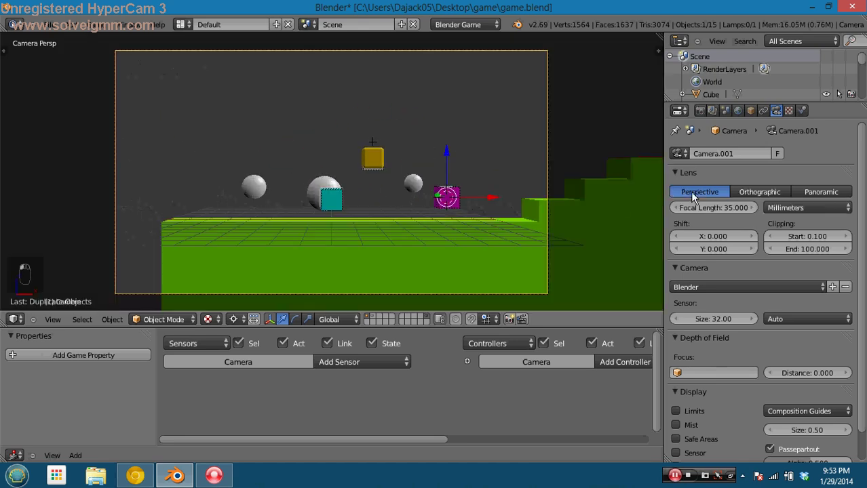
{"action": "left_click", "coordinate": [742, 195]}
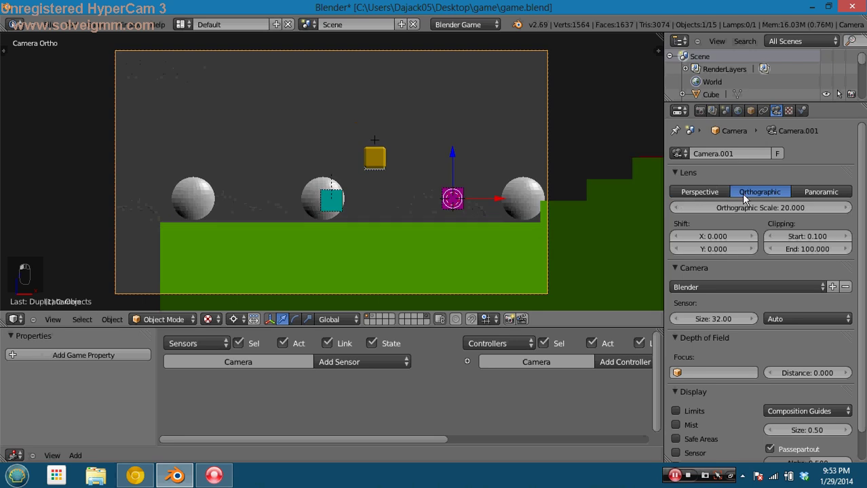
Delete the three background spheres
{"action": "right_click", "coordinate": [319, 188]}
{"action": "right_click", "coordinate": [310, 203]}
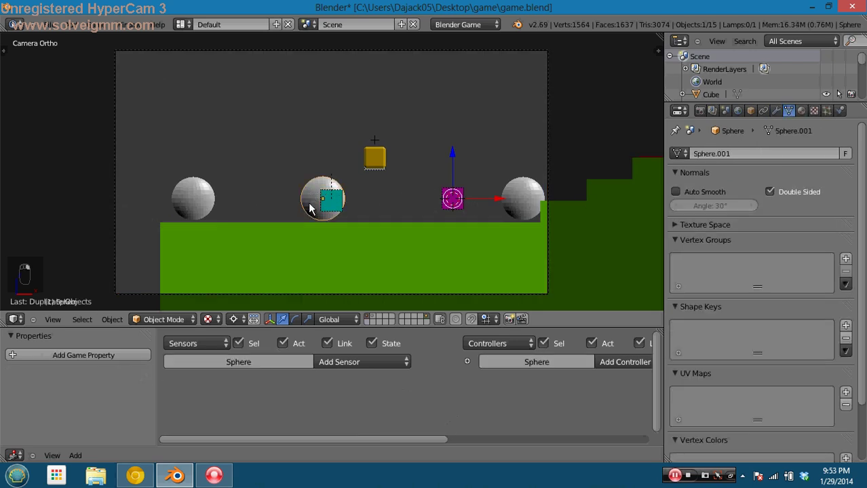
{"action": "key", "text": "g"}
{"action": "right_click", "coordinate": [239, 202]}
{"action": "right_click", "coordinate": [241, 201]}
{"action": "right_click", "coordinate": [320, 198], "text": "shift"}
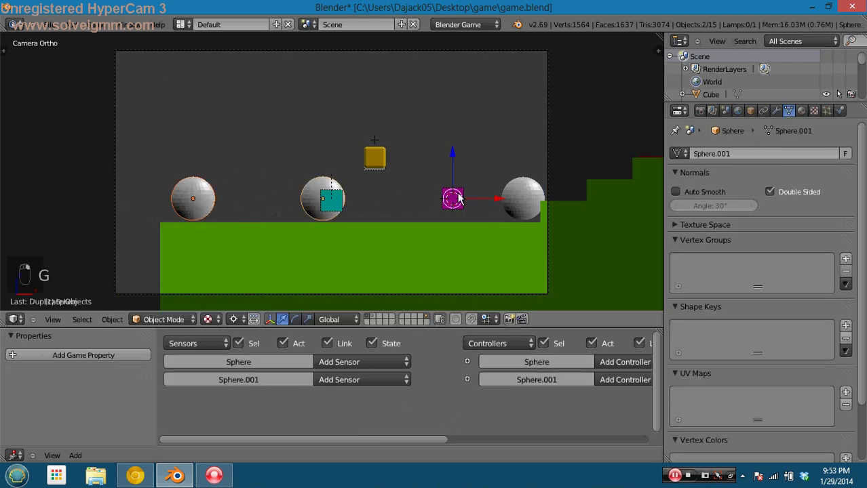
{"action": "right_click", "coordinate": [519, 196], "text": "shift"}
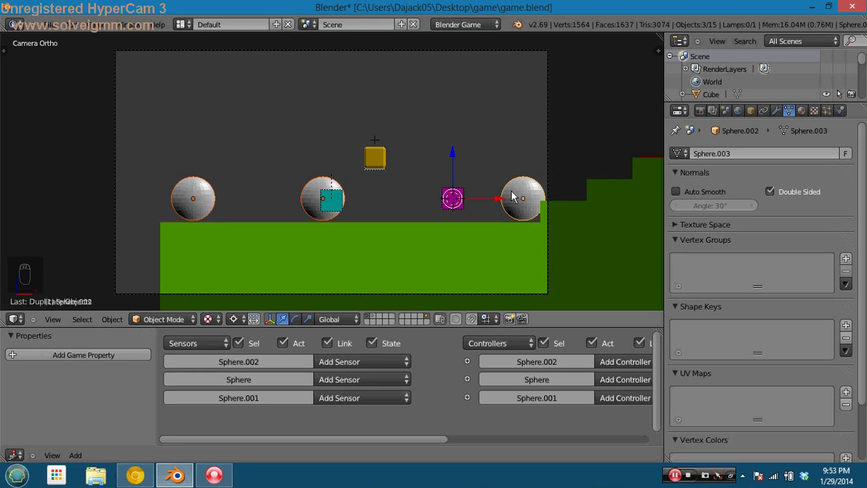
{"action": "right_click", "coordinate": [311, 198]}
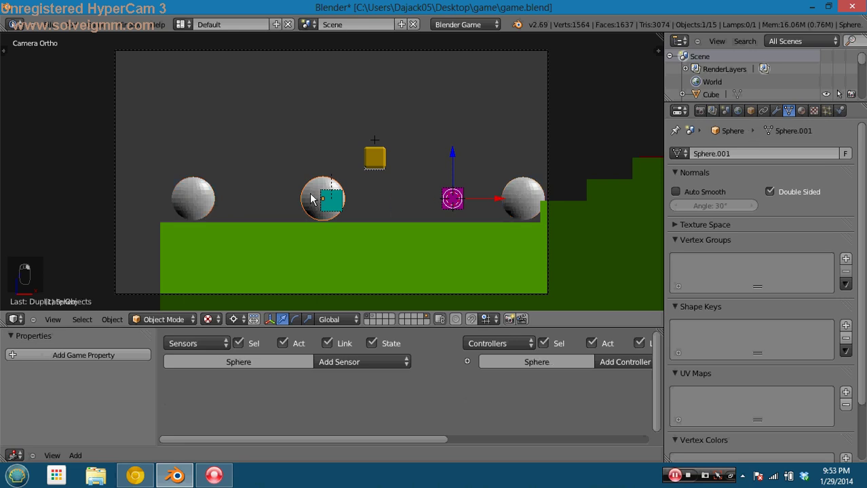
{"action": "right_click", "coordinate": [528, 187], "text": "shift"}
{"action": "key", "text": "Delete"}
{"action": "left_click", "coordinate": [529, 190]}
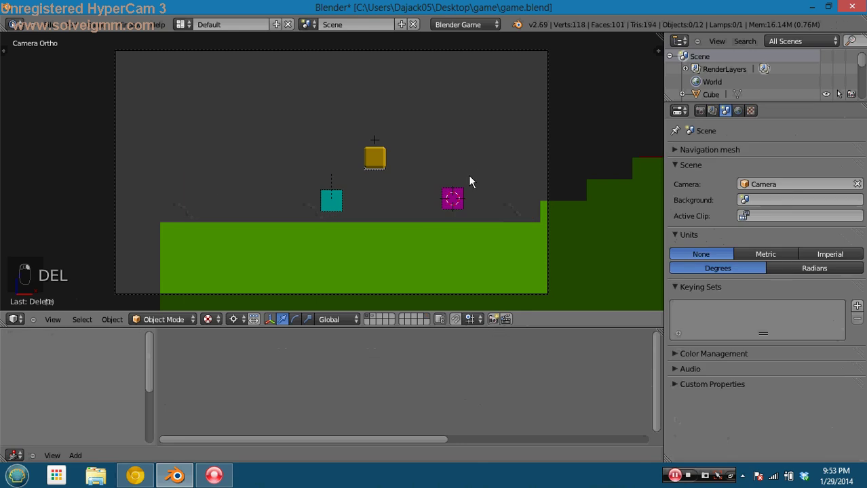
Save the file, test-run the game by jumping on the baddie and collecting coins from the block, and save over game.blend
{"action": "key", "text": "ctrl+s"}
{"action": "key", "text": "p"}
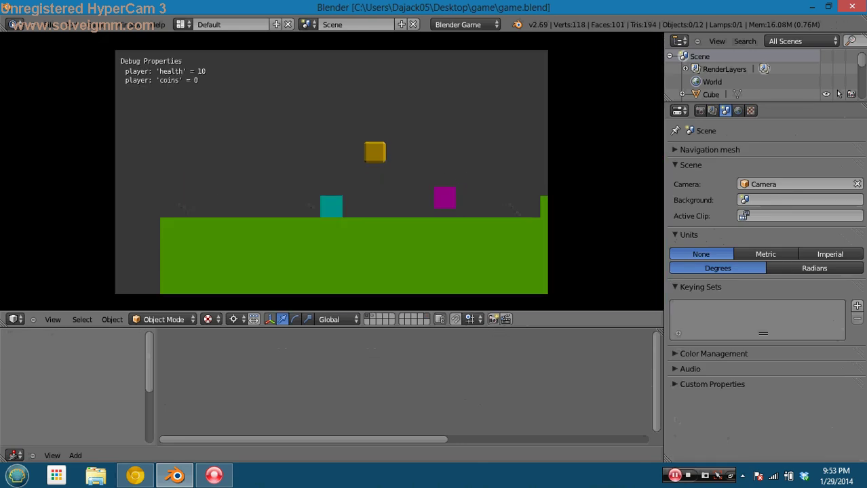
{"action": "key", "text": "Up"}
{"action": "key", "text": "Right"}
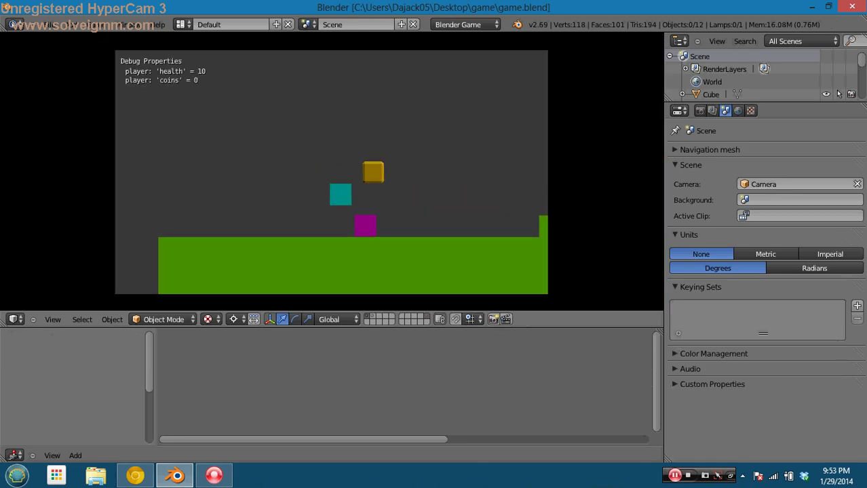
{"action": "key", "text": "Left"}
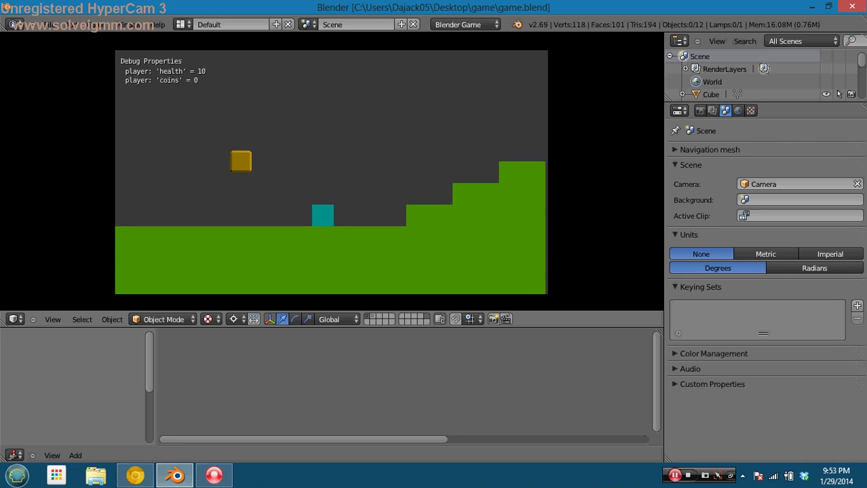
{"action": "key", "text": "Up"}
{"action": "key", "text": "Right"}
{"action": "key", "text": "Up"}
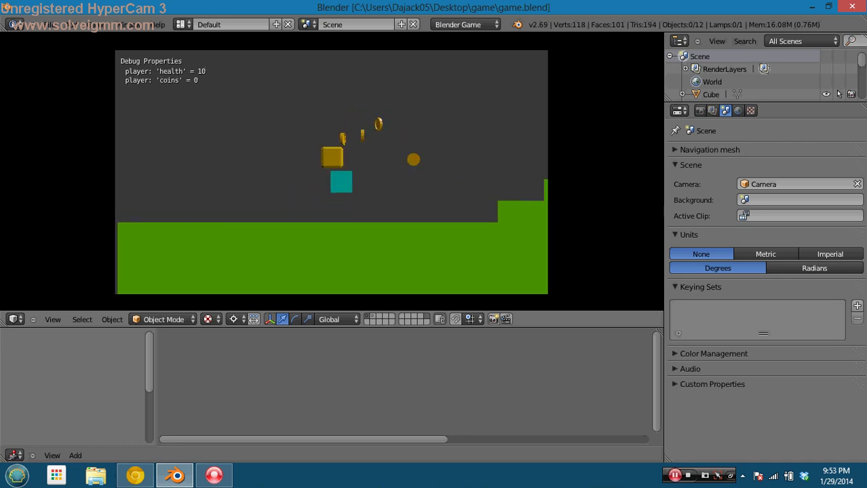
{"action": "key", "text": "Right"}
{"action": "key", "text": "Right"}
{"action": "key", "text": "Up"}
{"action": "key", "text": "Left"}
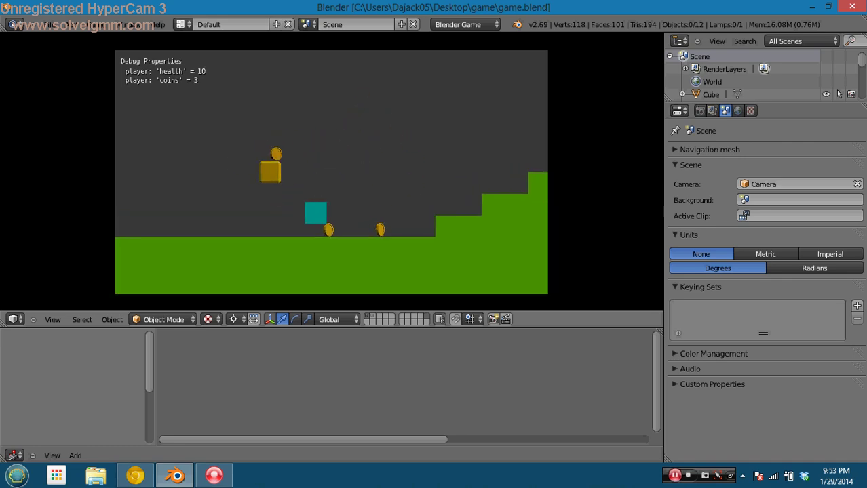
{"action": "key", "text": "Up"}
{"action": "key", "text": "Up"}
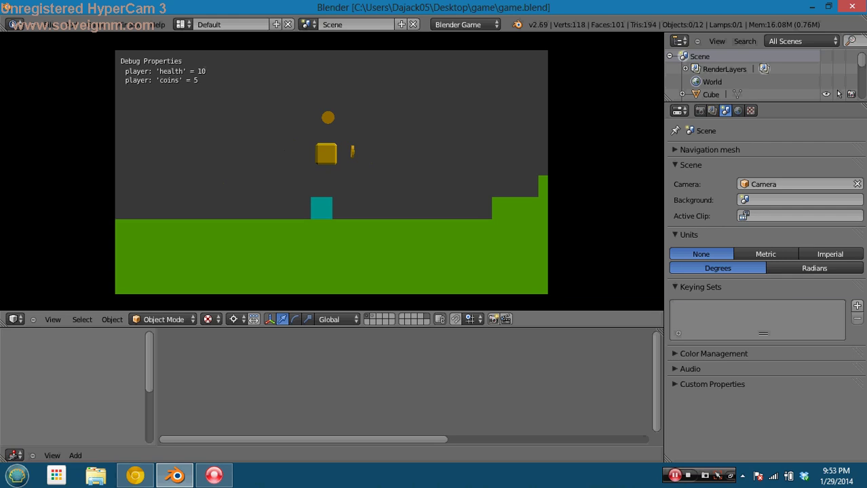
{"action": "key", "text": "Right"}
{"action": "key", "text": "Left"}
{"action": "key", "text": "Up"}
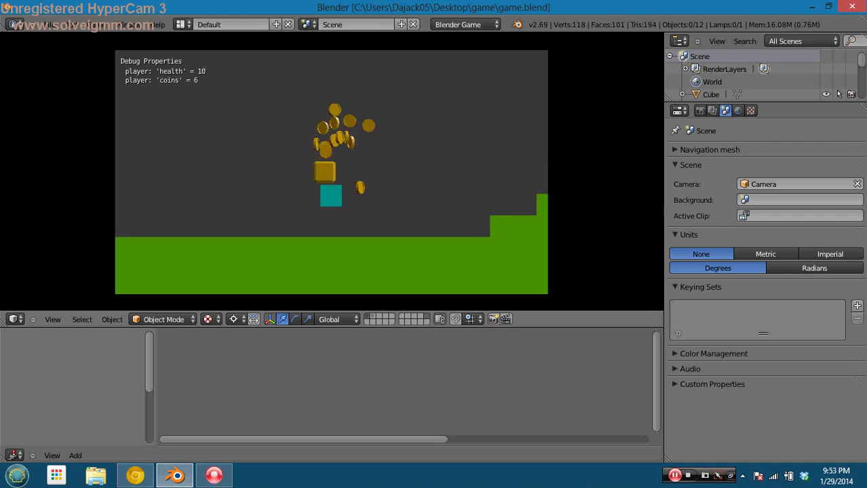
{"action": "key", "text": "Right"}
{"action": "key", "text": "Left"}
{"action": "key", "text": "Up"}
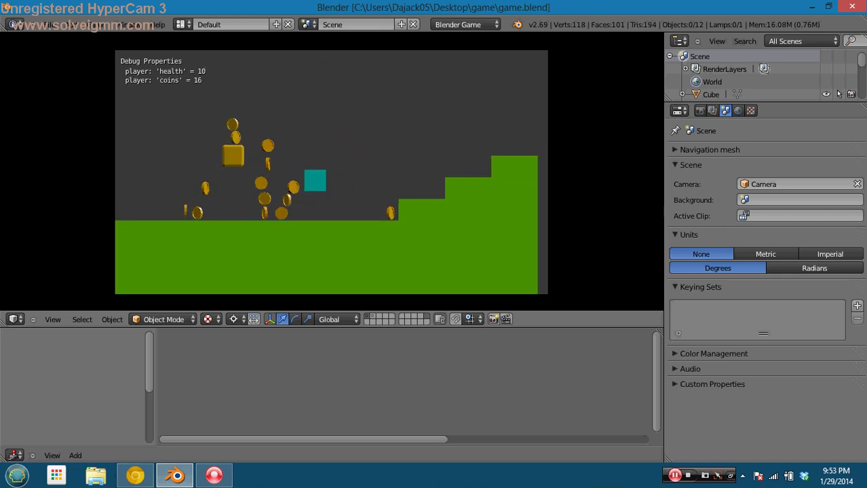
{"action": "key", "text": "Up"}
{"action": "key", "text": "Right"}
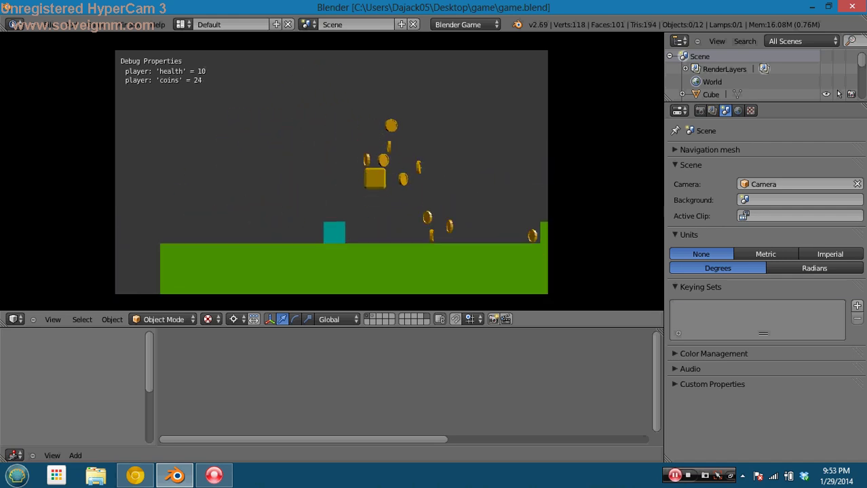
{"action": "key", "text": "Left"}
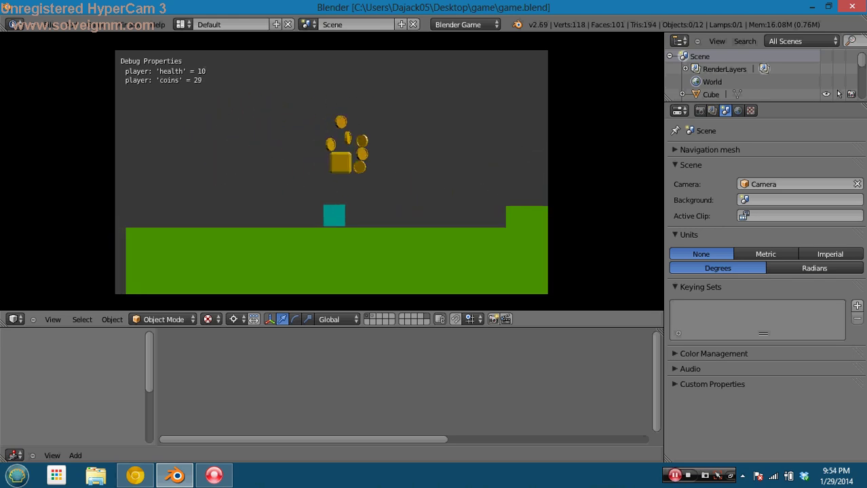
{"action": "key", "text": "Right"}
{"action": "key", "text": "Escape"}
{"action": "key", "text": "ctrl+s"}
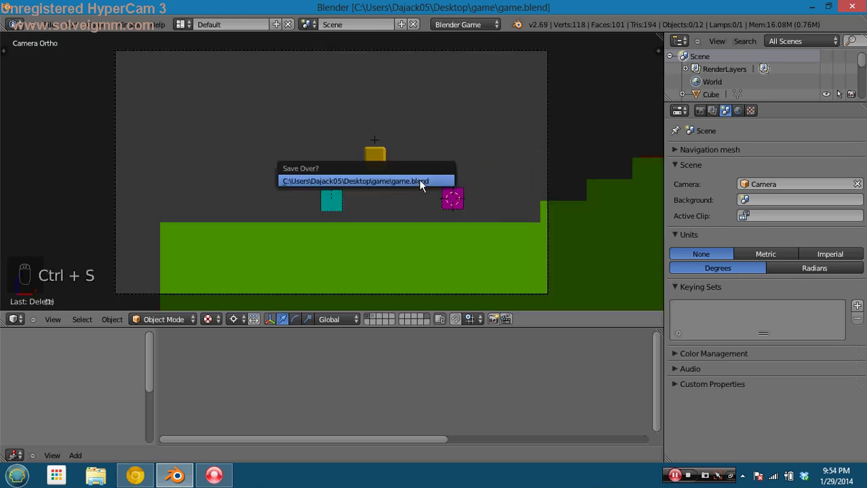
{"action": "left_click", "coordinate": [420, 180]}
Rename the player's Property sensor that checks health to "gameover" and collapse it
{"action": "right_click", "coordinate": [341, 203]}
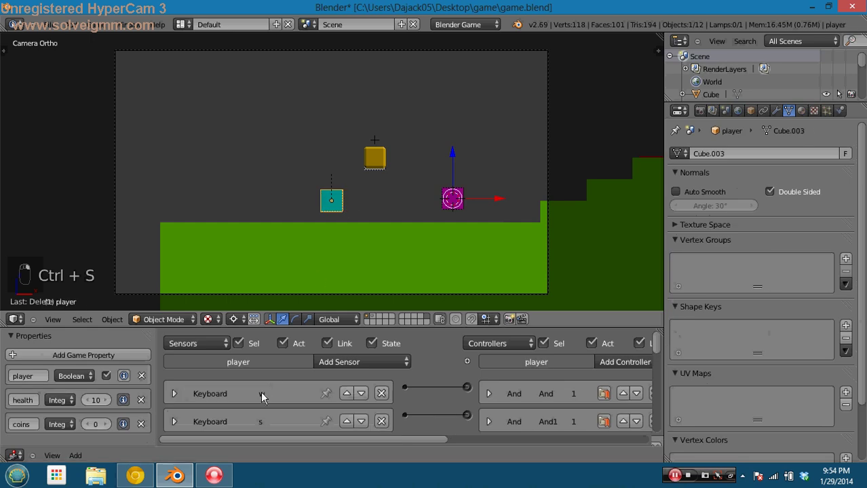
{"action": "scroll", "coordinate": [261, 392], "scroll_direction": "down", "scroll_amount": 4}
{"action": "middle_click_drag", "start_coordinate": [261, 397], "coordinate": [328, 265]}
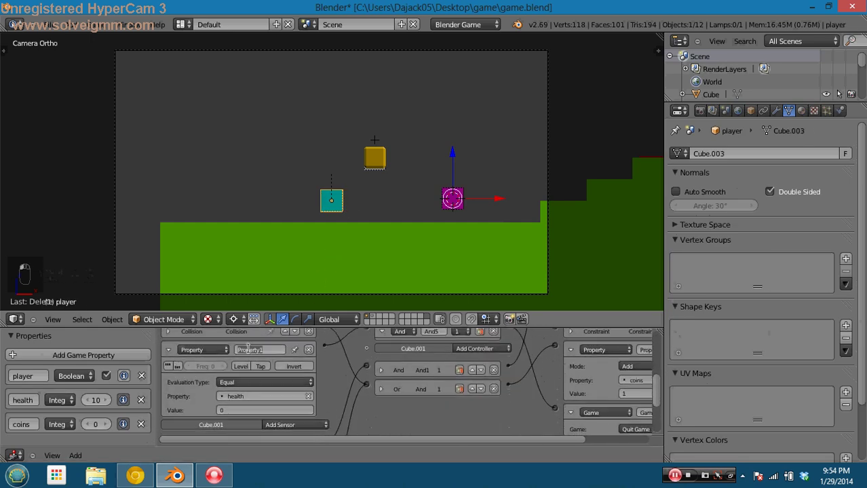
{"action": "key", "text": "BackSpace"}
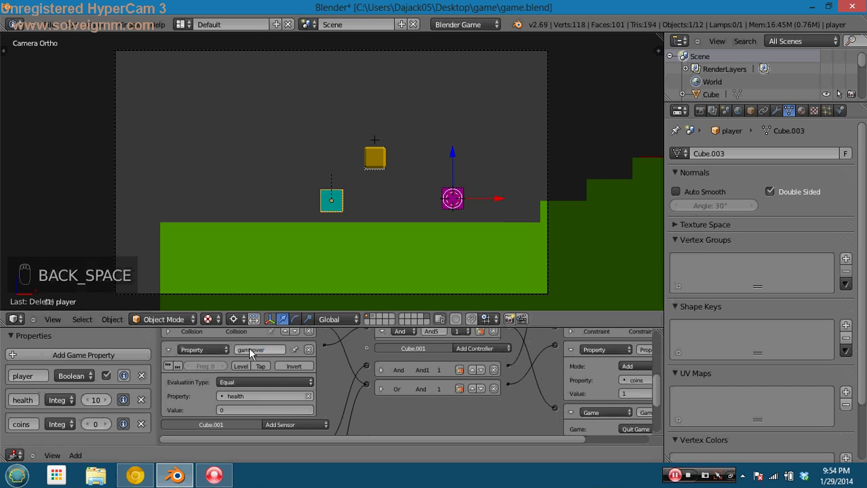
{"action": "left_click", "coordinate": [168, 349]}
Add a Property sensor to the player that evaluates the coins property as Equal, name it "oneup" and collapse it
{"action": "middle_click_drag", "start_coordinate": [171, 351], "coordinate": [204, 444]}
{"action": "middle_click_drag", "start_coordinate": [277, 395], "coordinate": [270, 428]}
{"action": "left_click", "coordinate": [283, 354]}
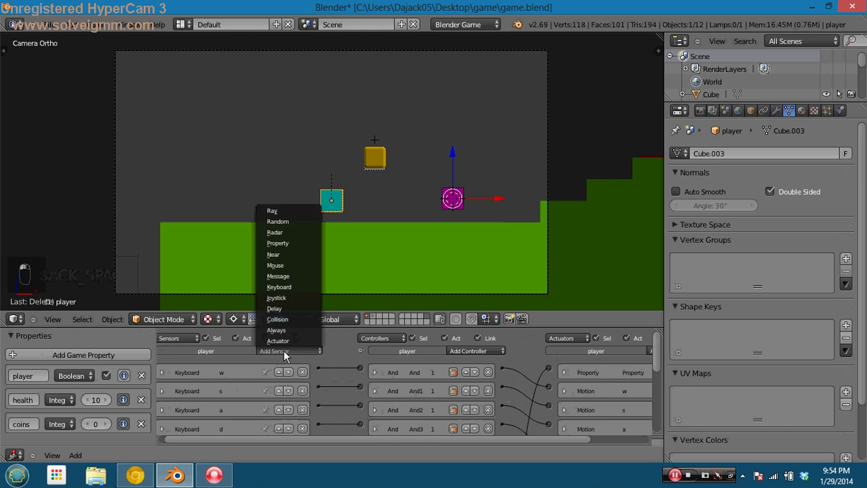
{"action": "left_click", "coordinate": [305, 247]}
{"action": "middle_click_drag", "start_coordinate": [301, 400], "coordinate": [249, 366]}
{"action": "left_click", "coordinate": [249, 370]}
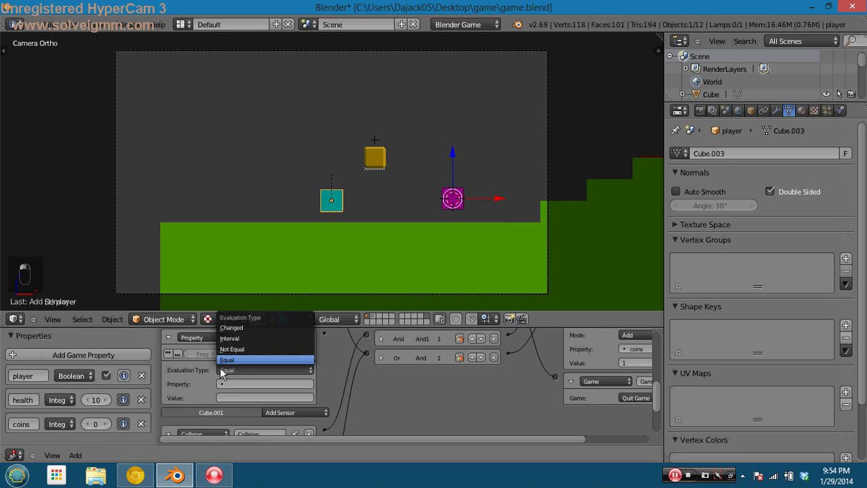
{"action": "left_click", "coordinate": [219, 367]}
{"action": "left_click", "coordinate": [222, 385]}
{"action": "left_click", "coordinate": [230, 284]}
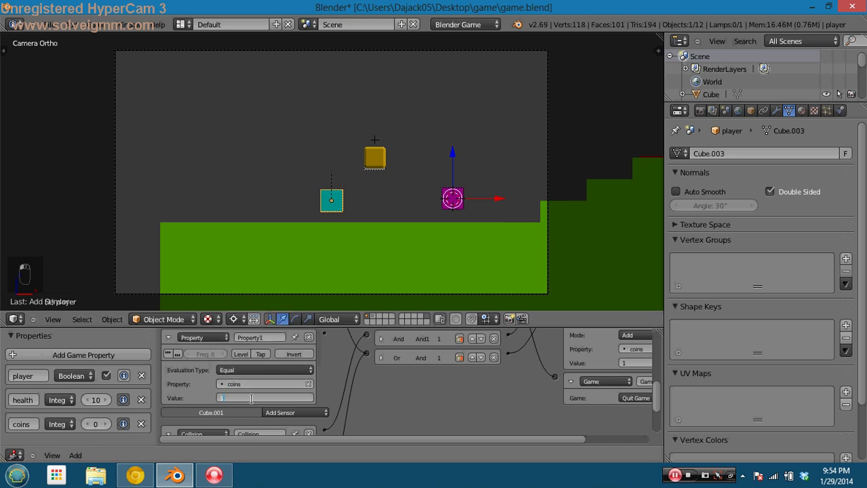
{"action": "middle_click_drag", "start_coordinate": [404, 402], "coordinate": [441, 389]}
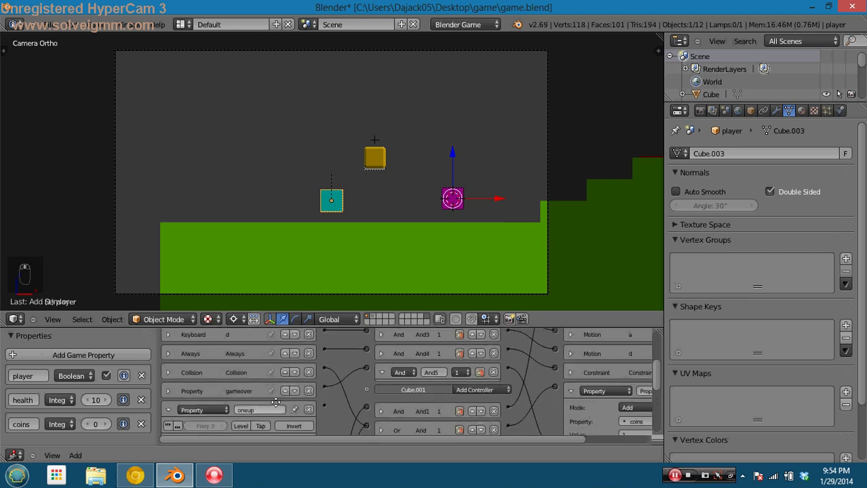
{"action": "scroll", "coordinate": [166, 386], "scroll_direction": "down", "scroll_amount": 1}
{"action": "left_click", "coordinate": [167, 387]}
Add an And controller to the player, link the oneup sensor to it and collapse the expanded controllers
{"action": "scroll", "coordinate": [369, 385], "scroll_direction": "up", "scroll_amount": 2}
{"action": "scroll", "coordinate": [376, 387], "scroll_direction": "right", "scroll_amount": 2, "text": "ctrl"}
{"action": "scroll", "coordinate": [376, 387], "scroll_direction": "up", "scroll_amount": 3}
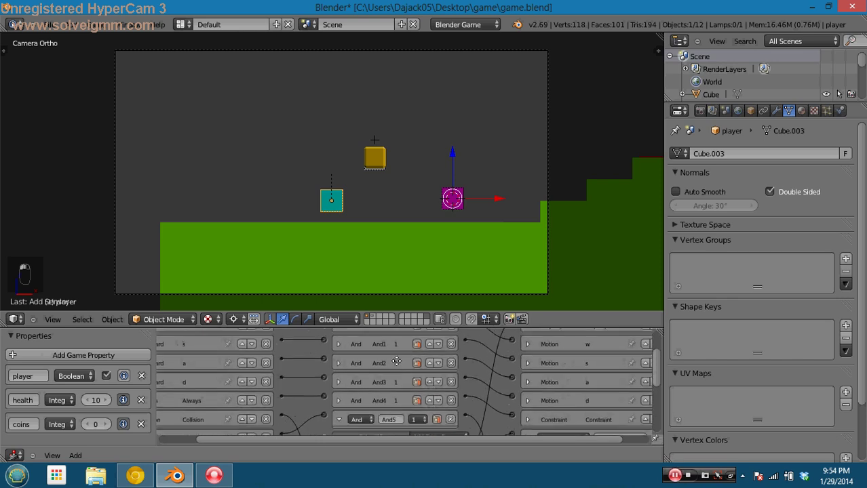
{"action": "scroll", "coordinate": [369, 379], "scroll_direction": "right", "scroll_amount": 1, "text": "ctrl"}
{"action": "left_click", "coordinate": [407, 352]}
{"action": "left_click", "coordinate": [400, 362]}
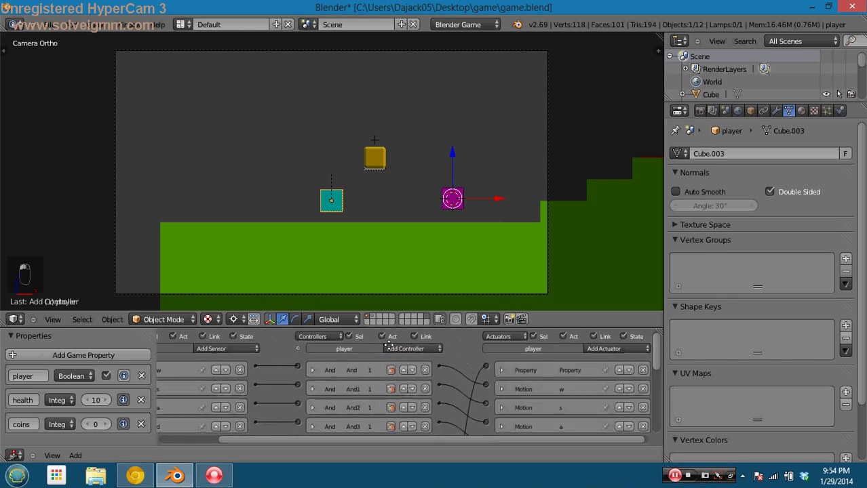
{"action": "scroll", "coordinate": [319, 393], "scroll_direction": "down", "scroll_amount": 1}
{"action": "left_click", "coordinate": [316, 396]}
{"action": "left_click", "coordinate": [316, 412]}
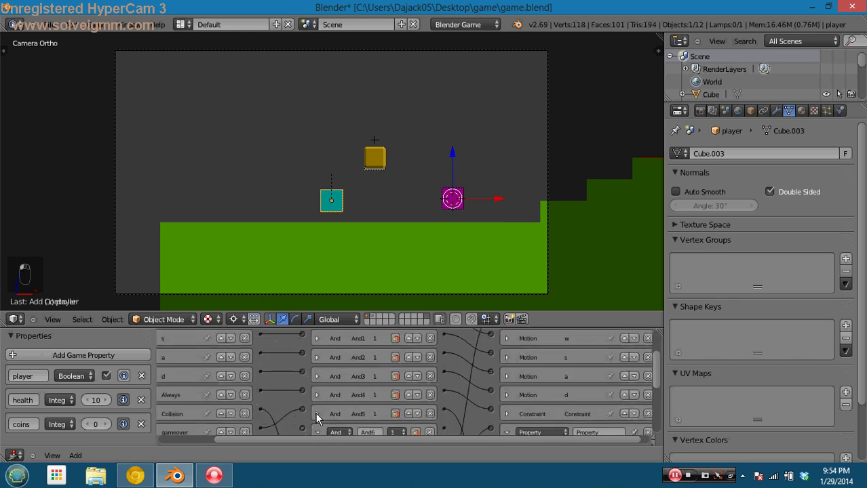
{"action": "scroll", "coordinate": [312, 393], "scroll_direction": "down", "scroll_amount": 2}
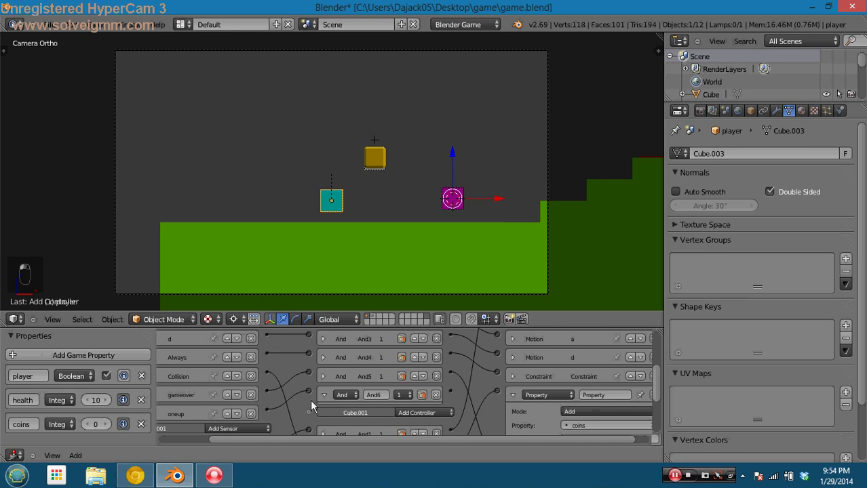
{"action": "left_click", "coordinate": [323, 395]}
Collapse the player's expanded actuators, add a Property actuator and link the oneup controller to it
{"action": "scroll", "coordinate": [321, 397], "scroll_direction": "right", "scroll_amount": 1, "text": "ctrl"}
{"action": "scroll", "coordinate": [407, 400], "scroll_direction": "down", "scroll_amount": 1}
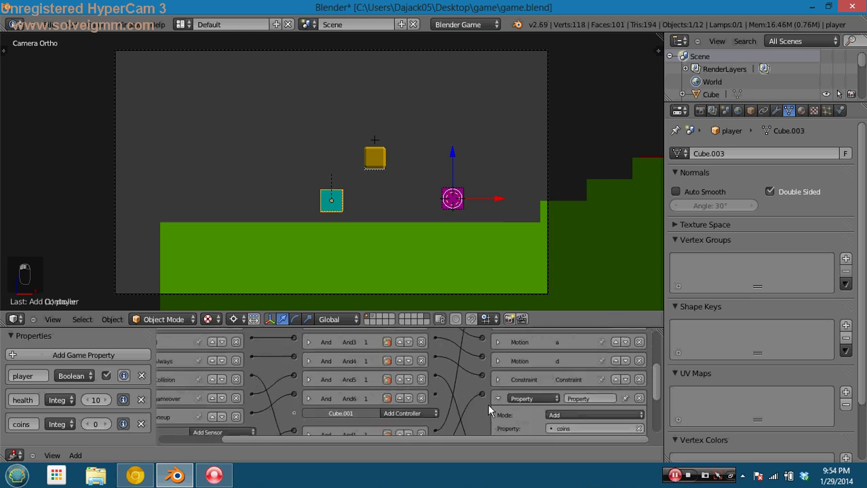
{"action": "left_click", "coordinate": [497, 398]}
{"action": "left_click", "coordinate": [499, 414]}
{"action": "middle_click_drag", "start_coordinate": [498, 414], "coordinate": [474, 407]}
{"action": "left_click", "coordinate": [610, 351]}
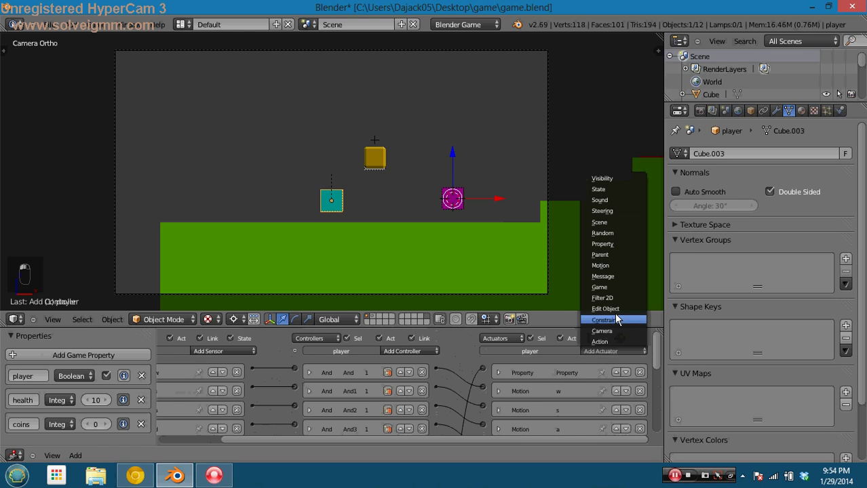
{"action": "left_click", "coordinate": [616, 244]}
{"action": "scroll", "coordinate": [551, 407], "scroll_direction": "down", "scroll_amount": 1}
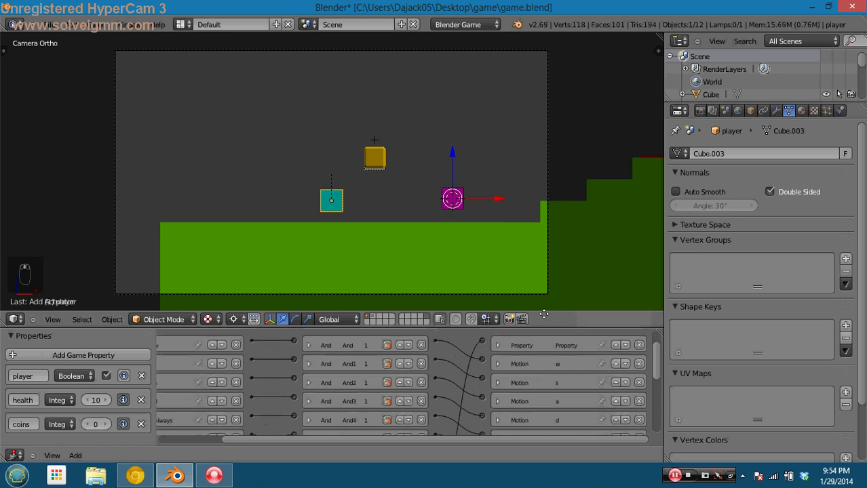
{"action": "scroll", "coordinate": [468, 366], "scroll_direction": "down", "scroll_amount": 5}
{"action": "left_click_drag", "start_coordinate": [473, 372], "coordinate": [480, 374]}
Set the new Property actuator to assign 0 to the coins property and save the file
{"action": "left_click", "coordinate": [563, 412]}
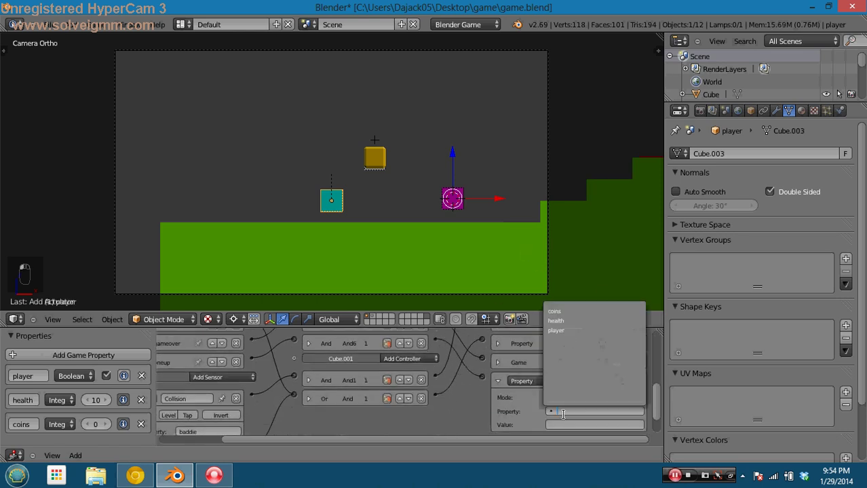
{"action": "left_click", "coordinate": [576, 312]}
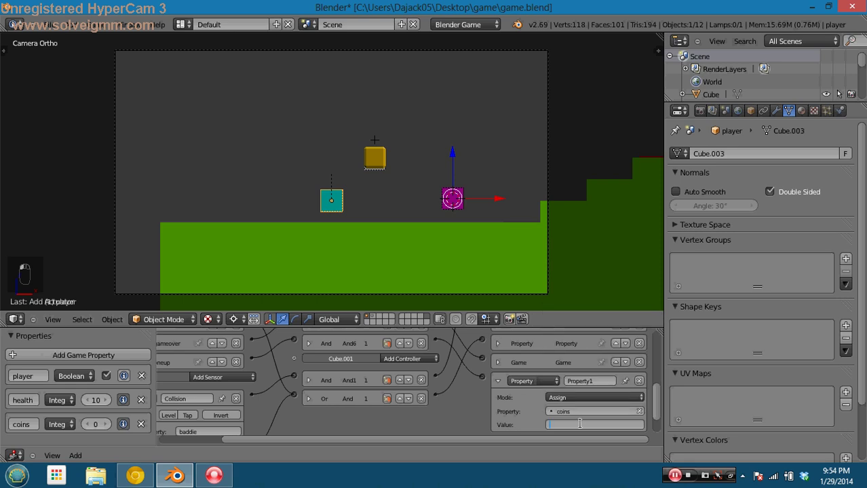
{"action": "type", "text": "0"}
{"action": "key", "text": "Return"}
{"action": "key", "text": "ctrl+s"}
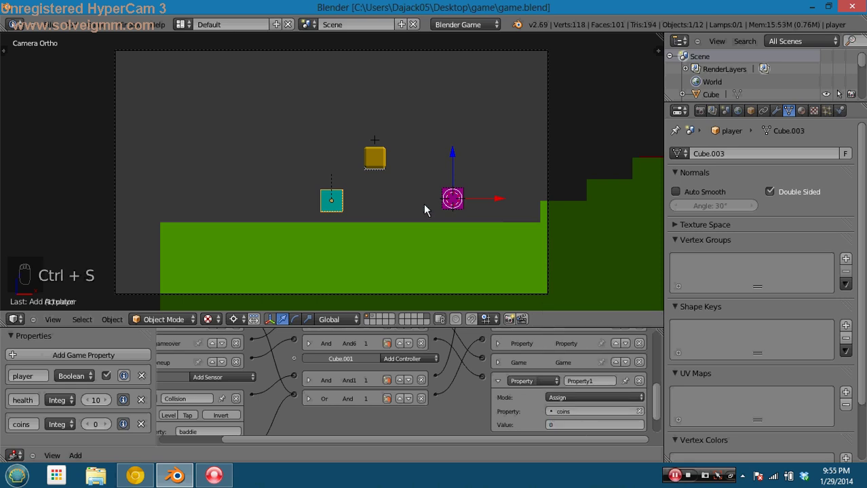
Test-run the game, collecting coins from the block to check the coin counter reset
{"action": "key", "text": "p"}
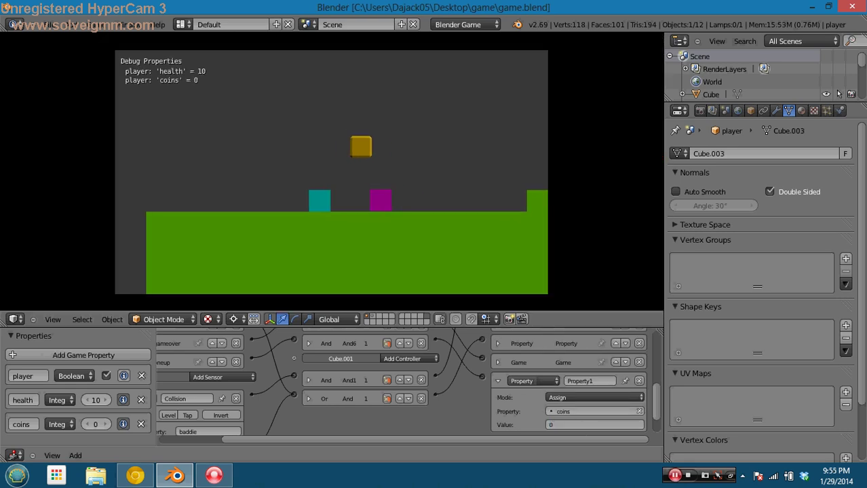
{"action": "key", "text": "Right"}
{"action": "key", "text": "Up"}
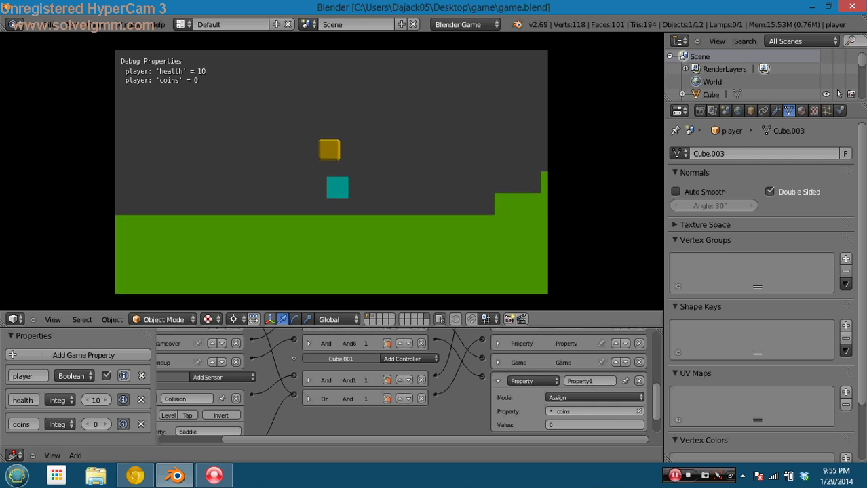
{"action": "key", "text": "Right"}
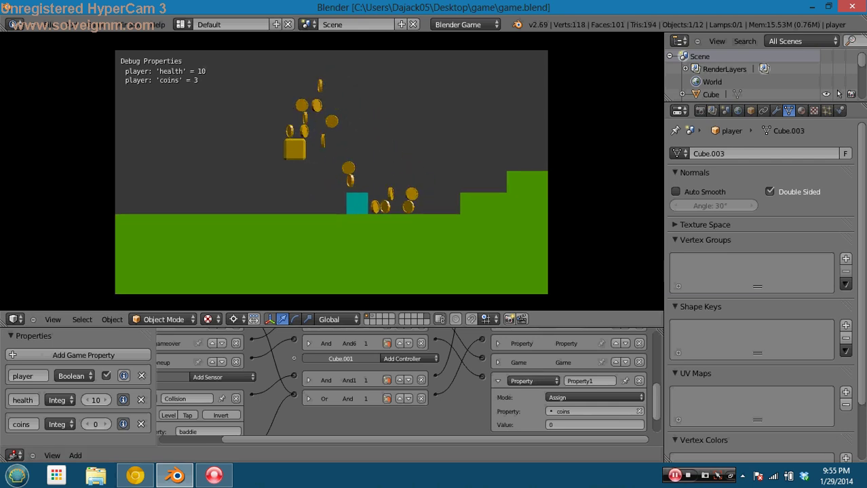
{"action": "key", "text": "Left"}
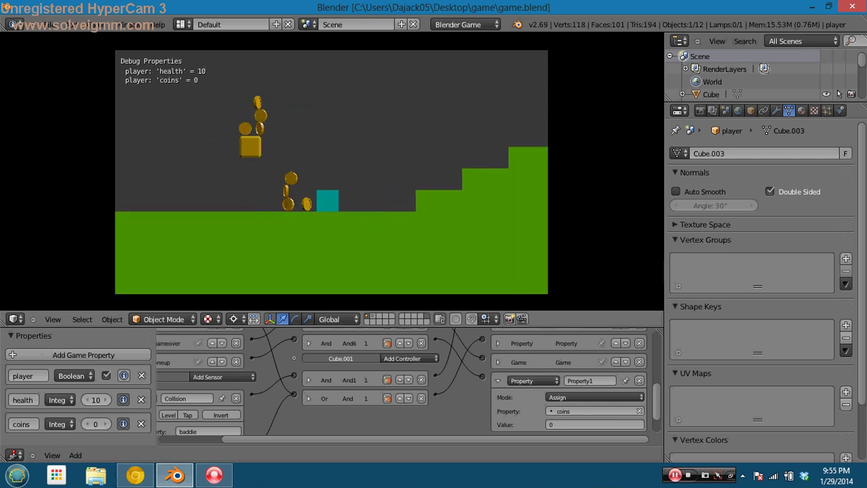
{"action": "key", "text": "Right"}
{"action": "key", "text": "Escape"}
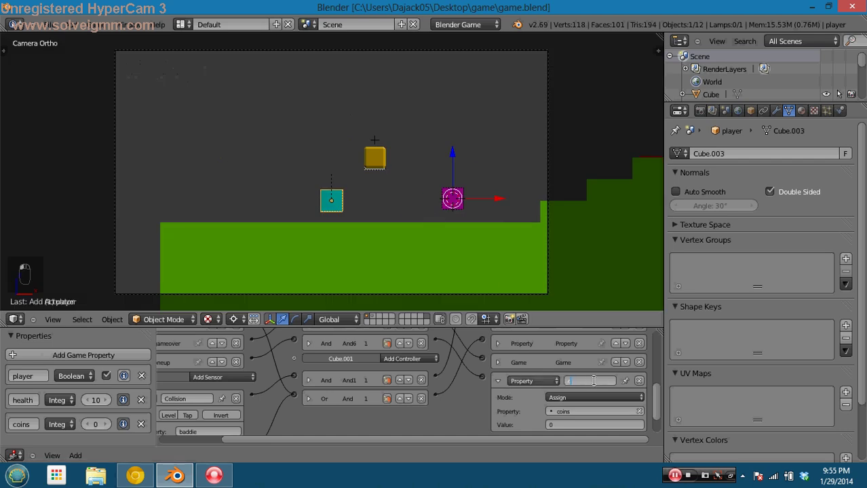
Rename the player's new Property actuator "coins = 0" and collapse it
{"action": "key", "text": "Return"}
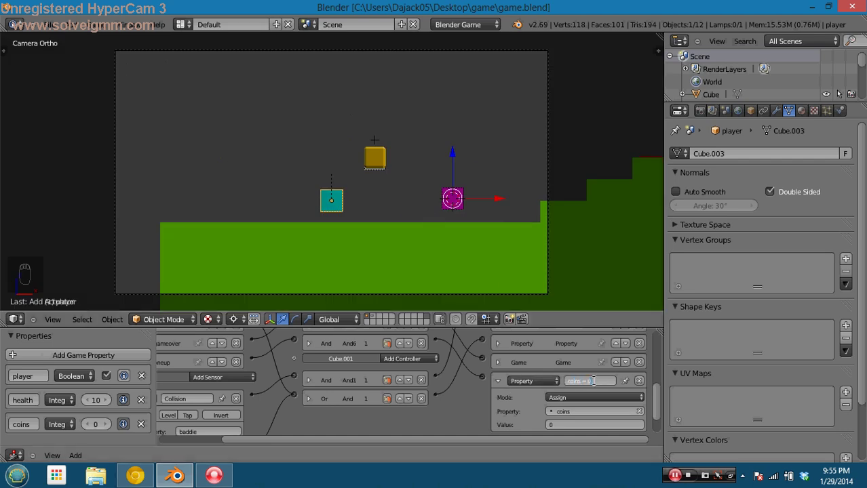
{"action": "left_click", "coordinate": [499, 381]}
{"action": "scroll", "coordinate": [515, 377], "scroll_direction": "up", "scroll_amount": 5}
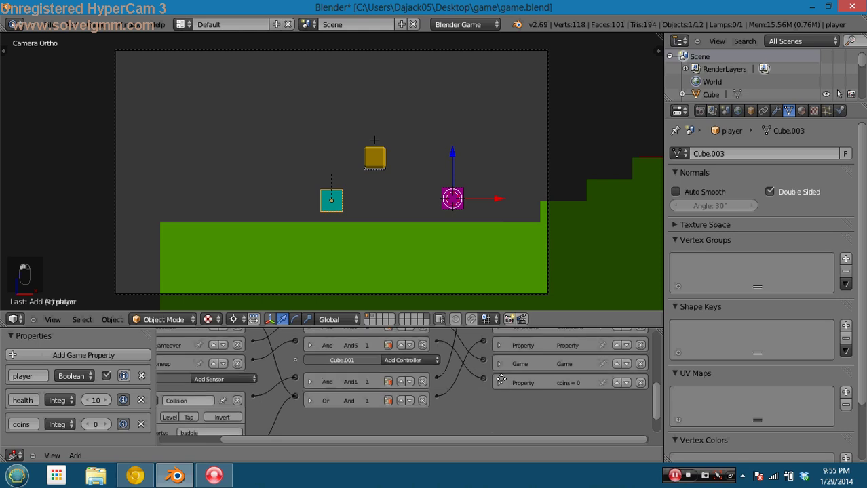
Add a Property actuator named "health += 1" to the player and link the oneup controller to it
{"action": "left_click", "coordinate": [602, 333]}
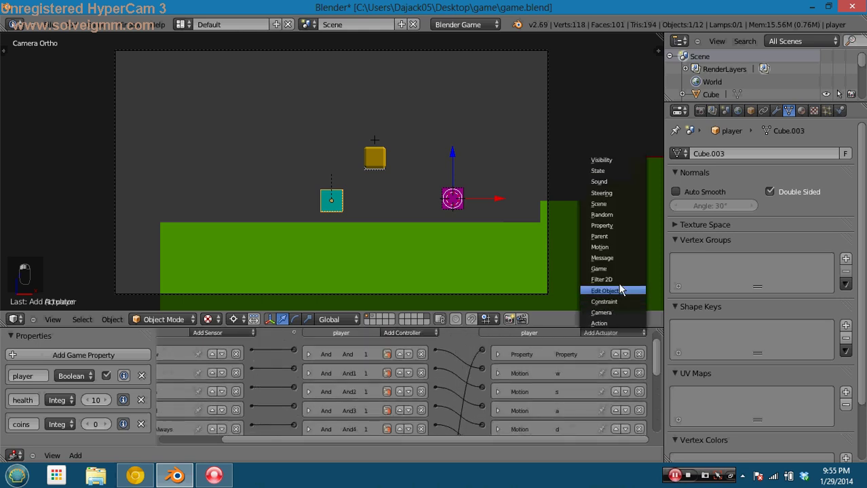
{"action": "left_click", "coordinate": [621, 225]}
{"action": "scroll", "coordinate": [565, 361], "scroll_direction": "down", "scroll_amount": 6}
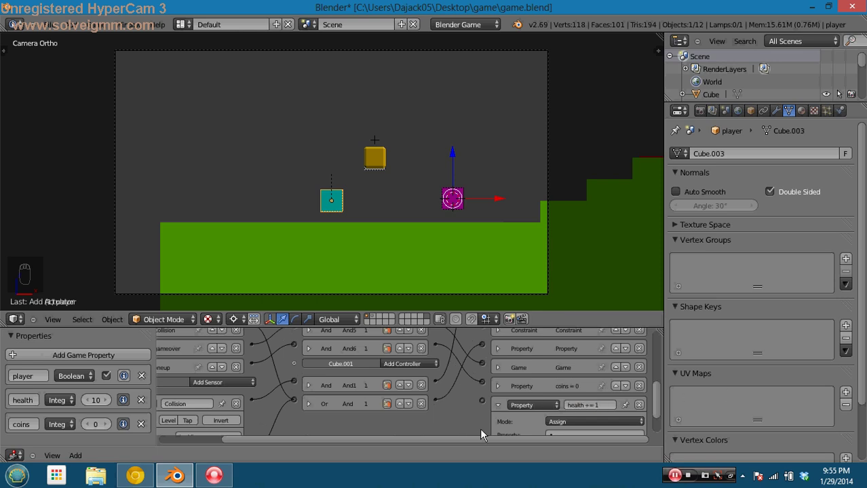
{"action": "scroll", "coordinate": [585, 395], "scroll_direction": "down", "scroll_amount": 1}
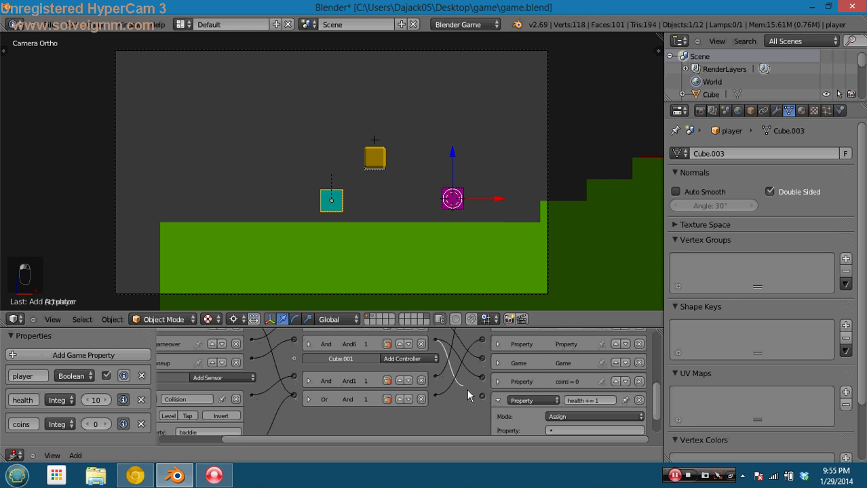
Set the "health += 1" actuator to Add mode on the health property with a value of 1
{"action": "left_click", "coordinate": [570, 417]}
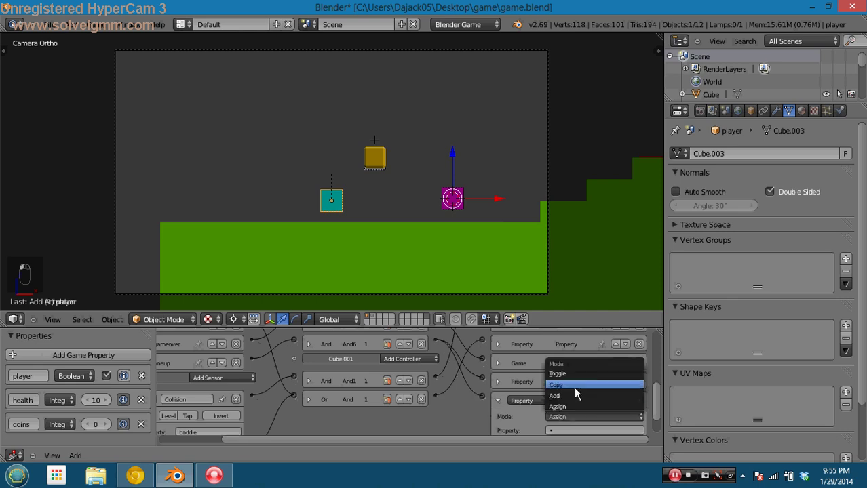
{"action": "left_click", "coordinate": [575, 393]}
{"action": "scroll", "coordinate": [553, 411], "scroll_direction": "down", "scroll_amount": 3}
{"action": "left_click", "coordinate": [561, 397]}
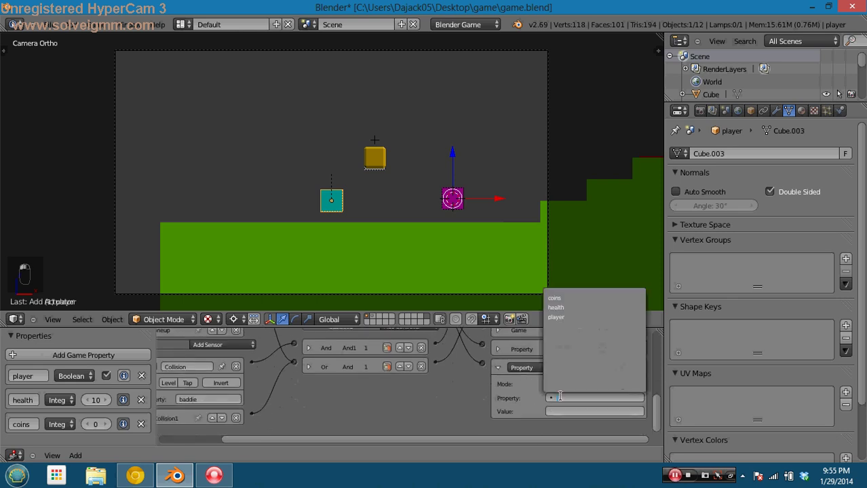
{"action": "left_click", "coordinate": [557, 307]}
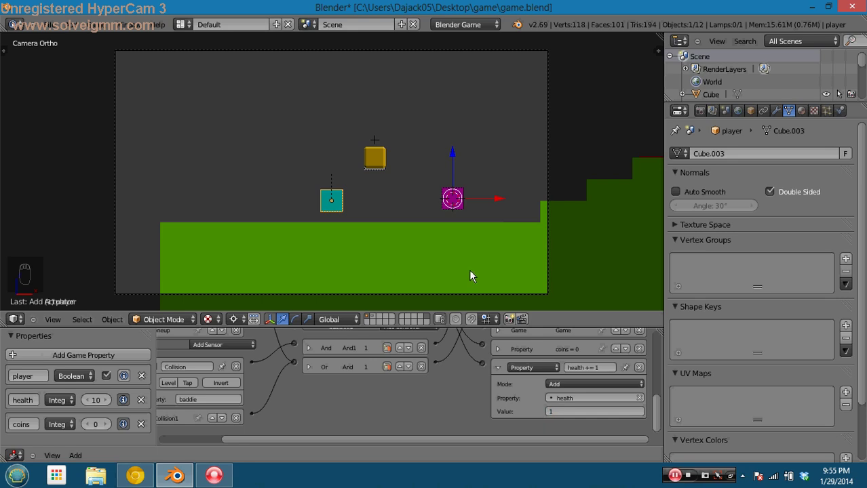
Test-run the game, touching the baddie and collecting coins from the block to check the health reward and coin reset
{"action": "key", "text": "p"}
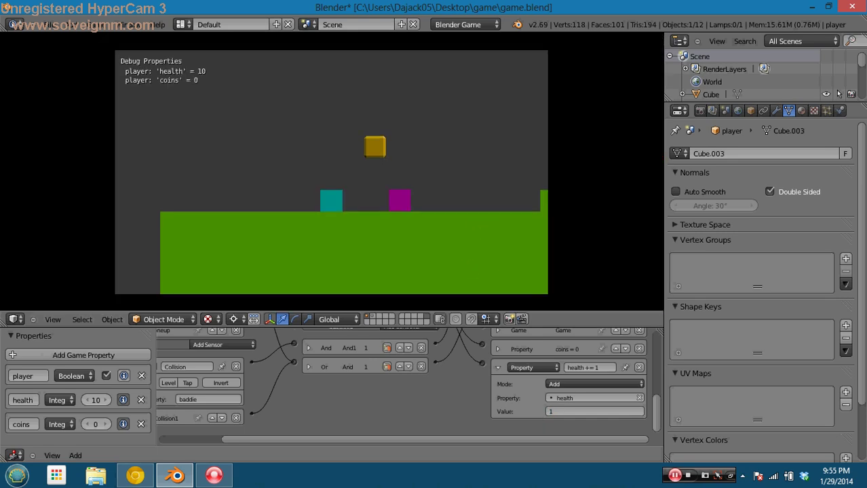
{"action": "key", "text": "Right"}
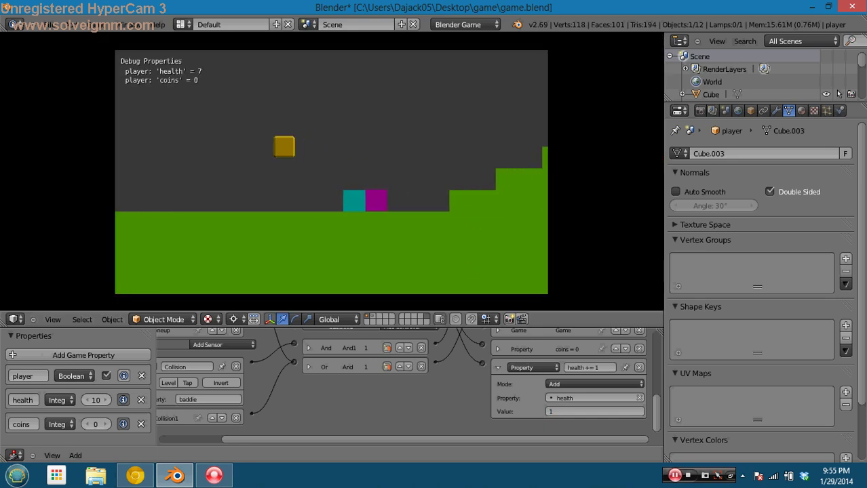
{"action": "key", "text": "Left"}
{"action": "key", "text": "space"}
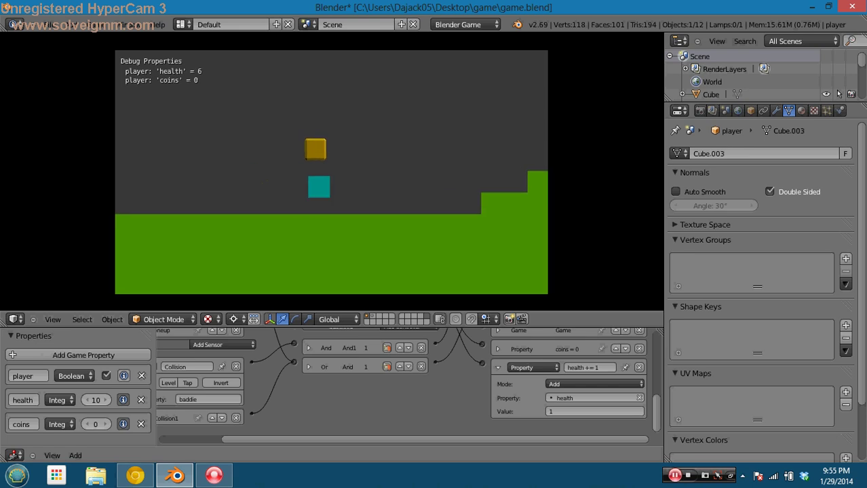
{"action": "key", "text": "Right"}
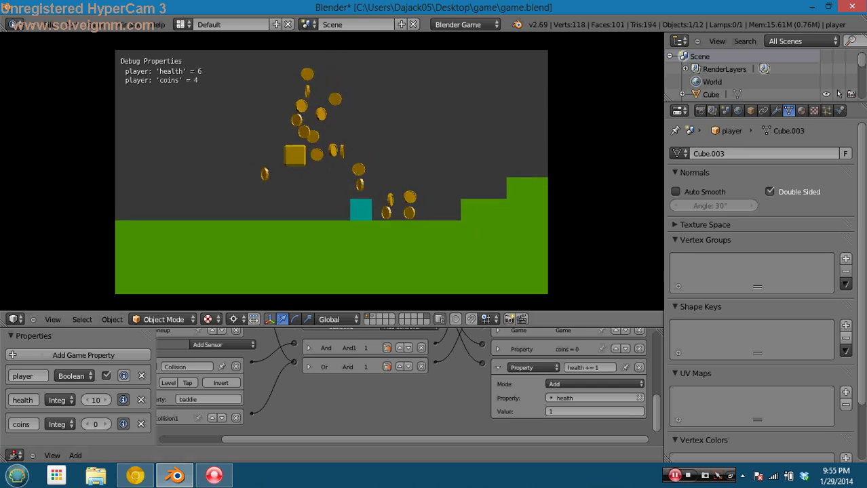
{"action": "key", "text": "Left"}
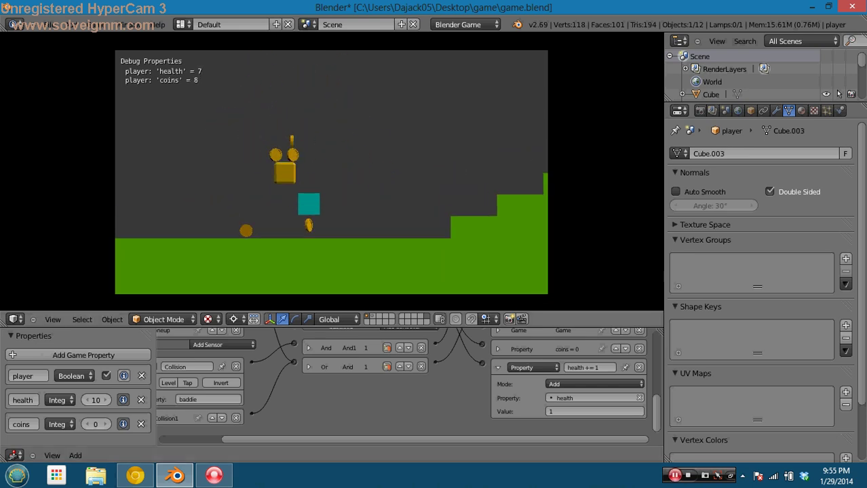
{"action": "key", "text": "Right"}
{"action": "key", "text": "space"}
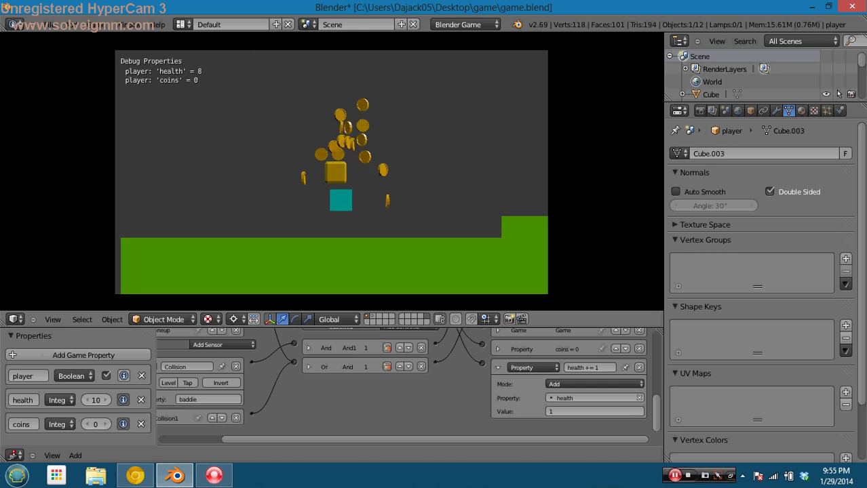
{"action": "key", "text": "Right"}
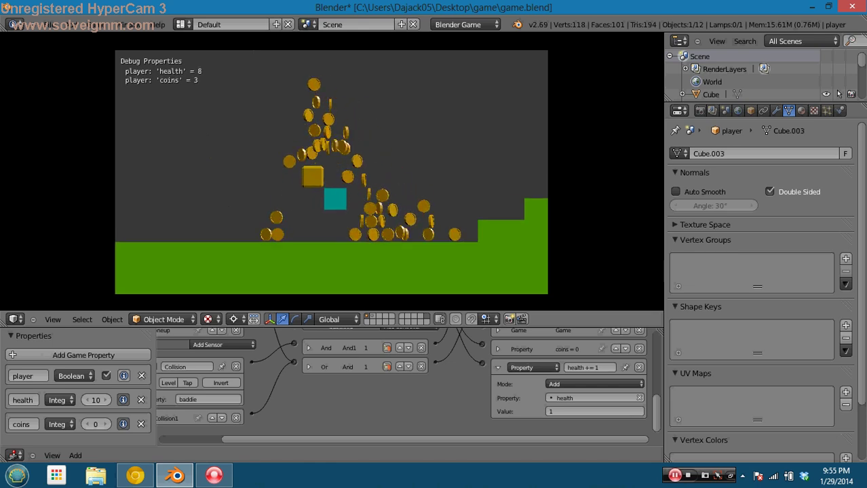
{"action": "key", "text": "Left"}
{"action": "key", "text": "space"}
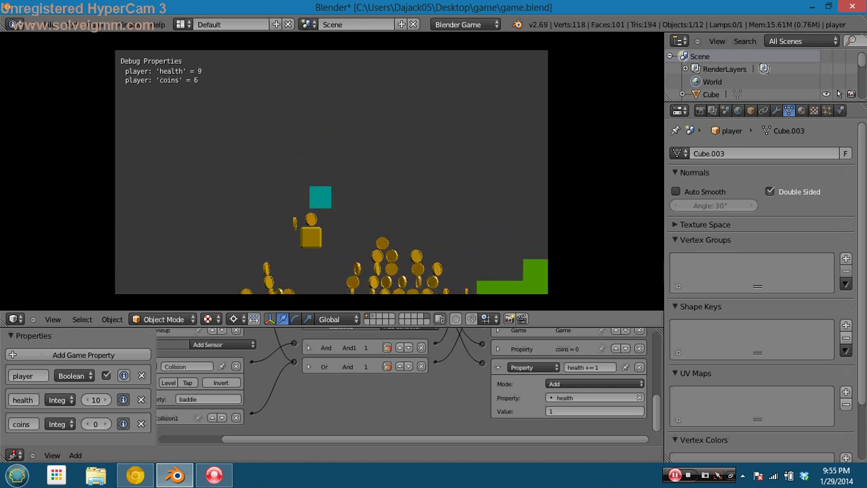
{"action": "key", "text": "Right"}
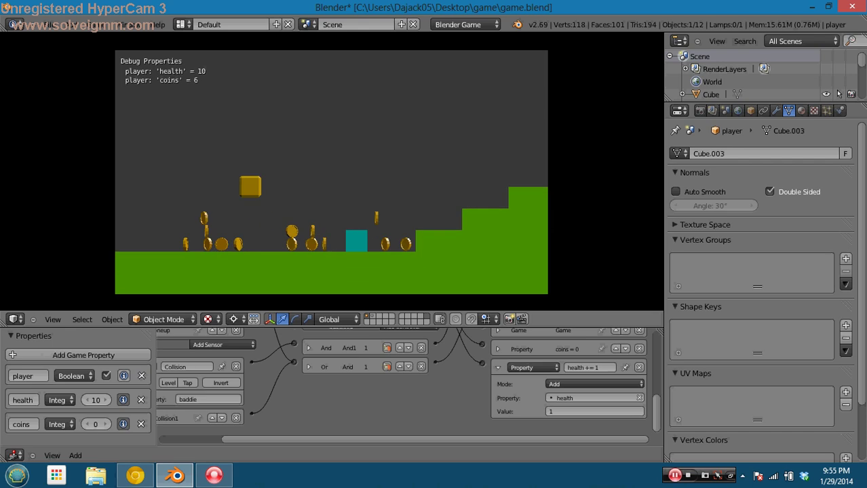
{"action": "key", "text": "Left"}
{"action": "key", "text": "space"}
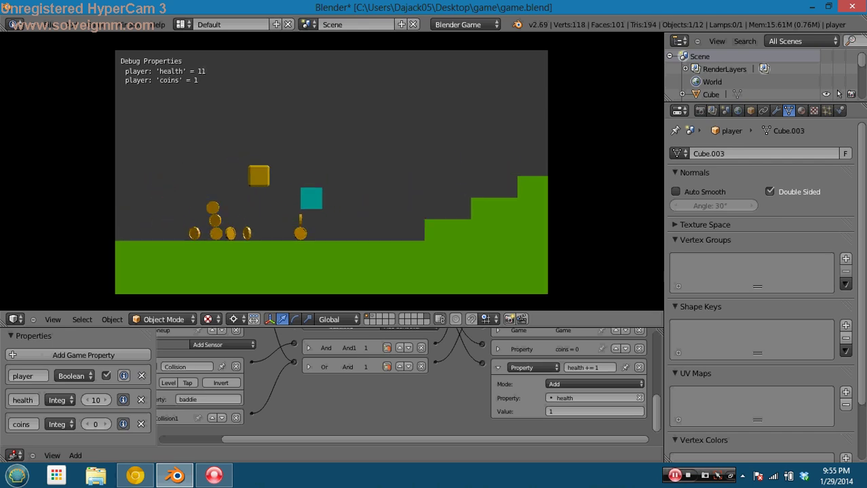
{"action": "key", "text": "Left"}
{"action": "key", "text": "space"}
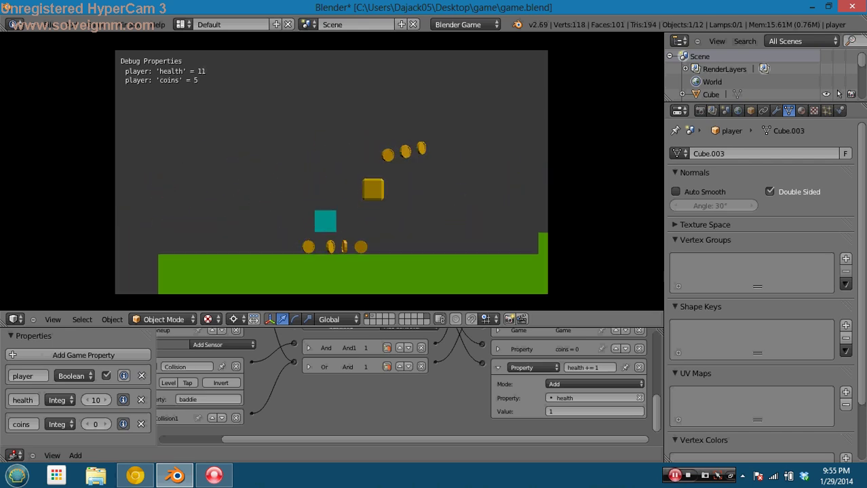
{"action": "key", "text": "Left"}
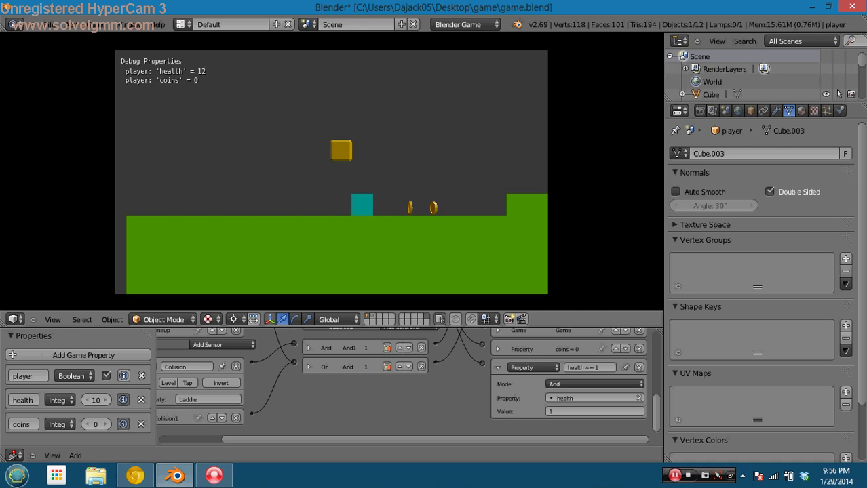
{"action": "key", "text": "Left"}
{"action": "key", "text": "space"}
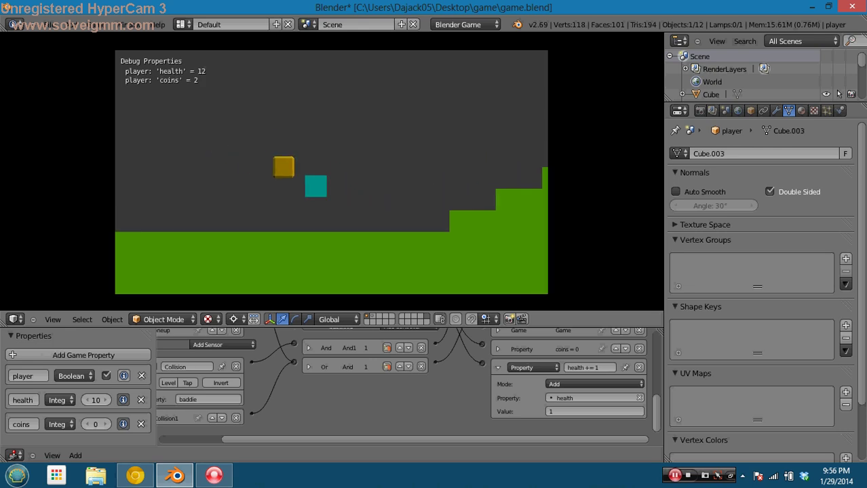
{"action": "key", "text": "Right"}
{"action": "key", "text": "space"}
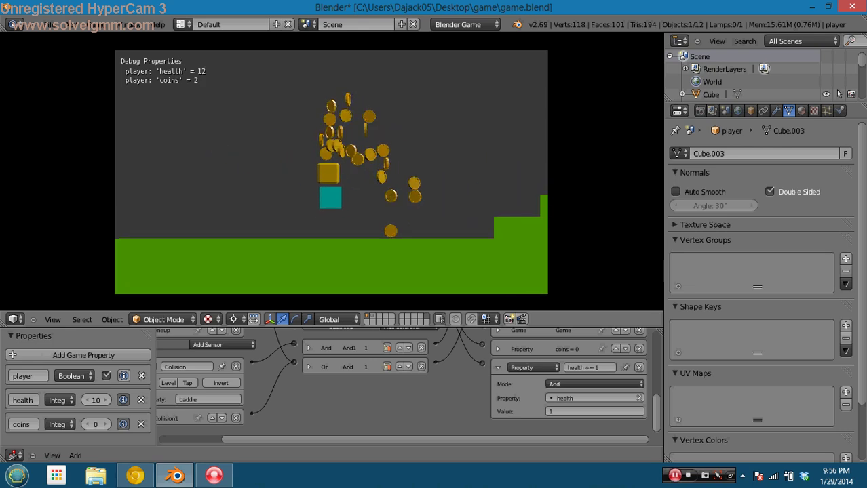
{"action": "key", "text": "Right"}
{"action": "key", "text": "space"}
{"action": "key", "text": "space"}
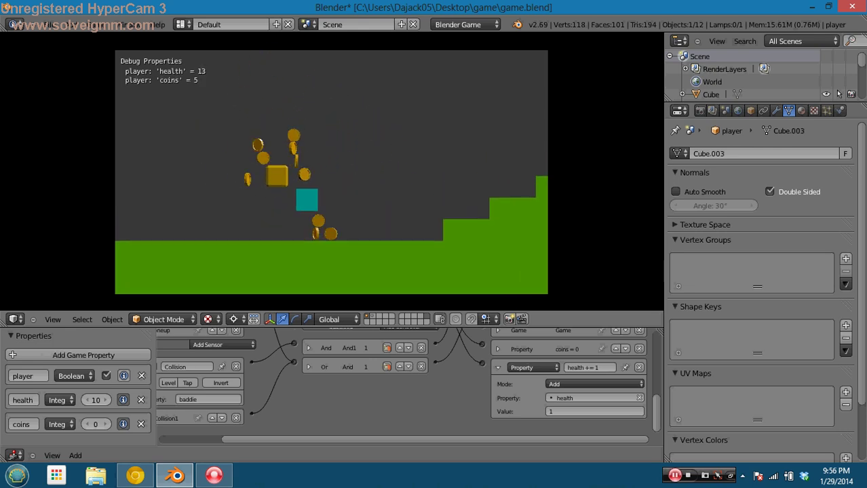
{"action": "key", "text": "Left"}
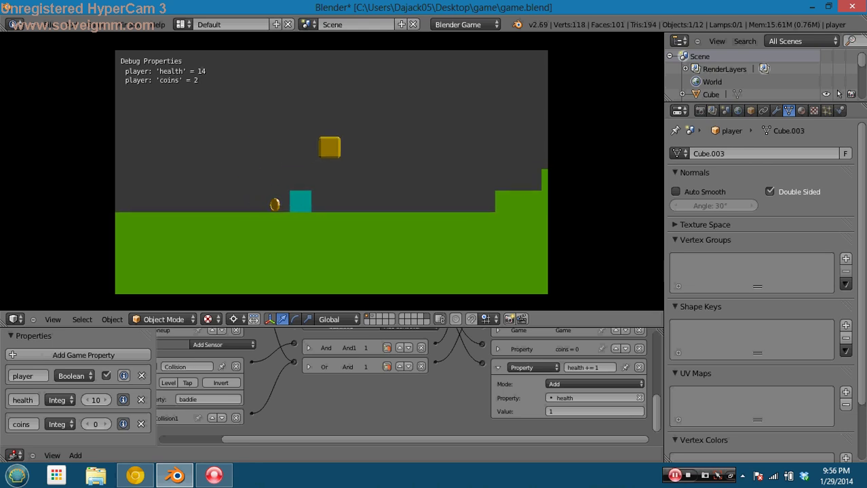
{"action": "key", "text": "Right"}
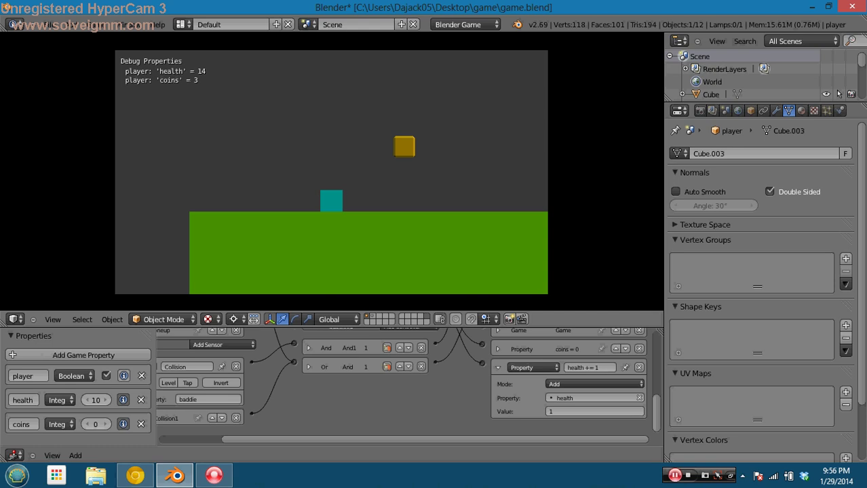
{"action": "key", "text": "Escape"}
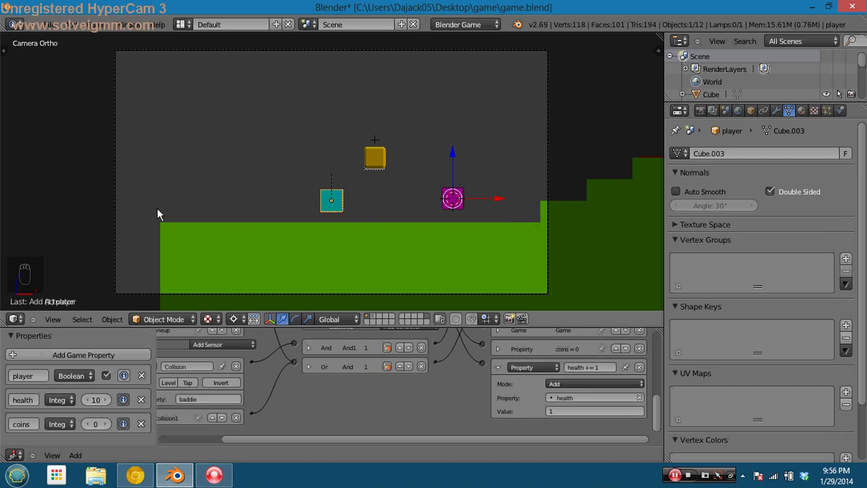
Save the game over the existing game.blend file
{"action": "key", "text": "ctrl+s"}
{"action": "left_click", "coordinate": [387, 185]}
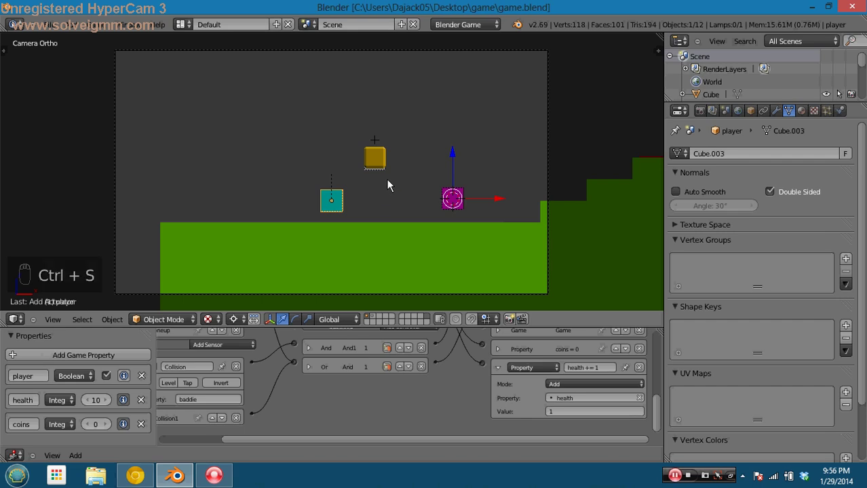
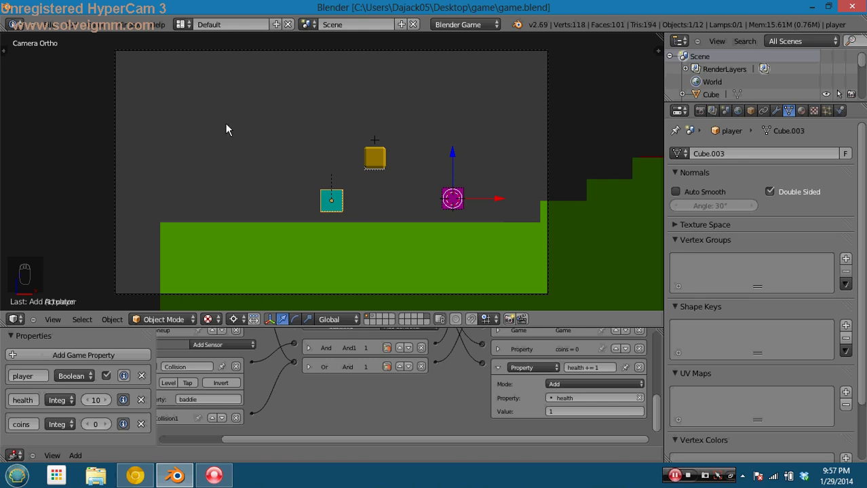
{"action": "key", "text": "ctrl+s"}
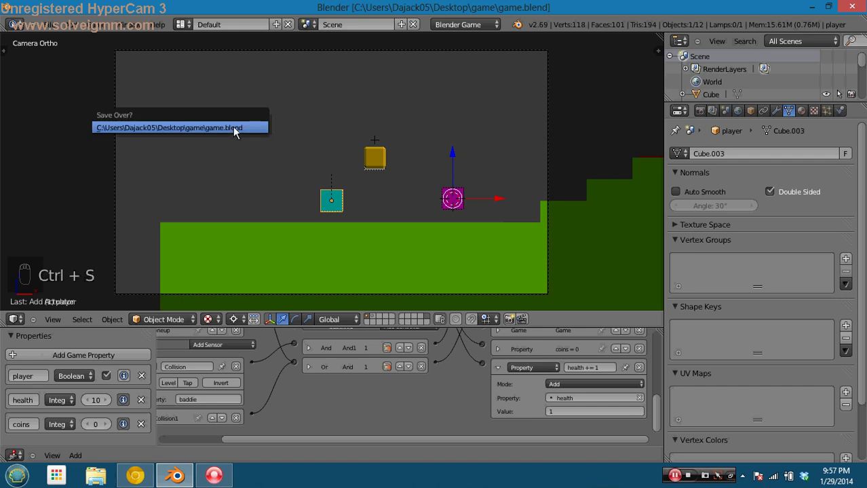
{"action": "left_click", "coordinate": [233, 127]}
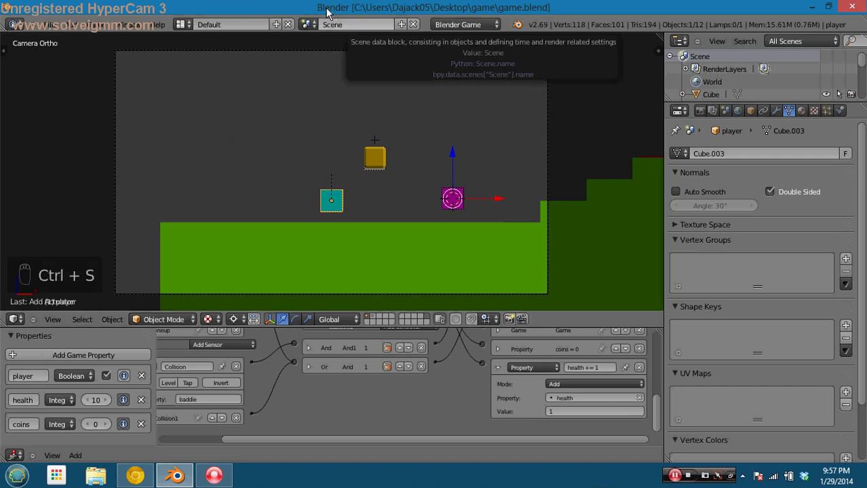
Switch to File Explorer, open the game folder on the Desktop and inspect its saved blend files
{"action": "left_click", "coordinate": [95, 476]}
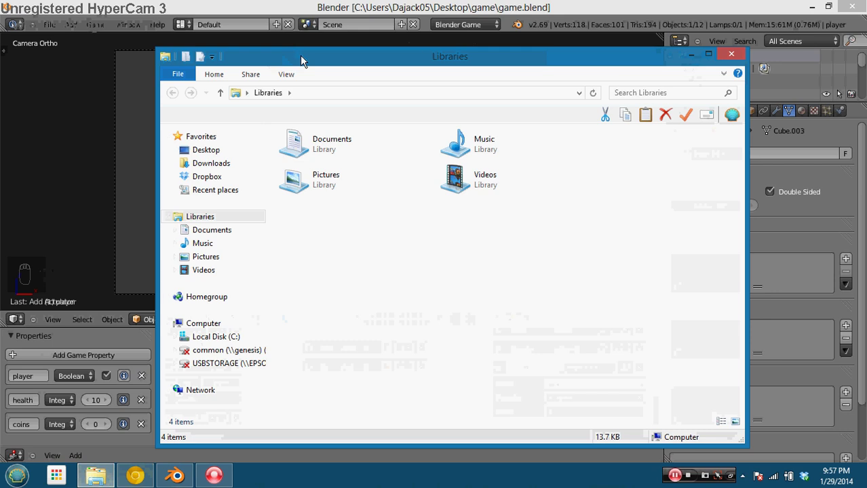
{"action": "double_click", "coordinate": [300, 55]}
{"action": "left_click", "coordinate": [29, 102]}
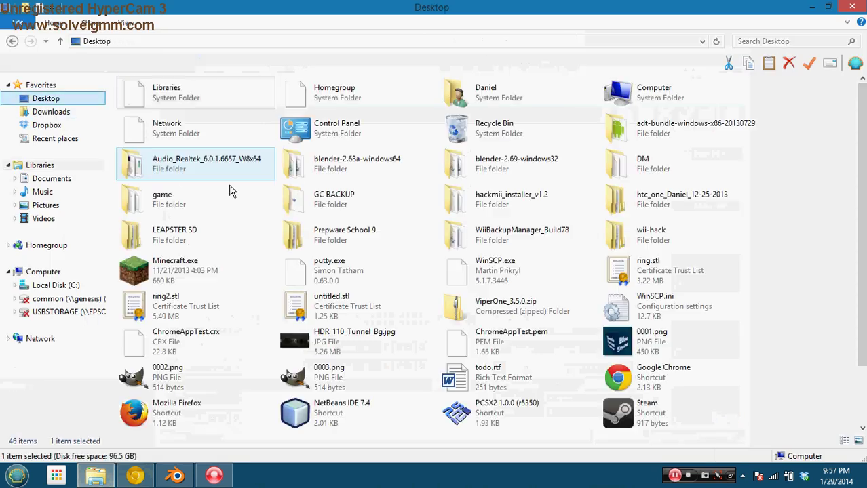
{"action": "double_click", "coordinate": [191, 206]}
{"action": "left_click", "coordinate": [167, 100]}
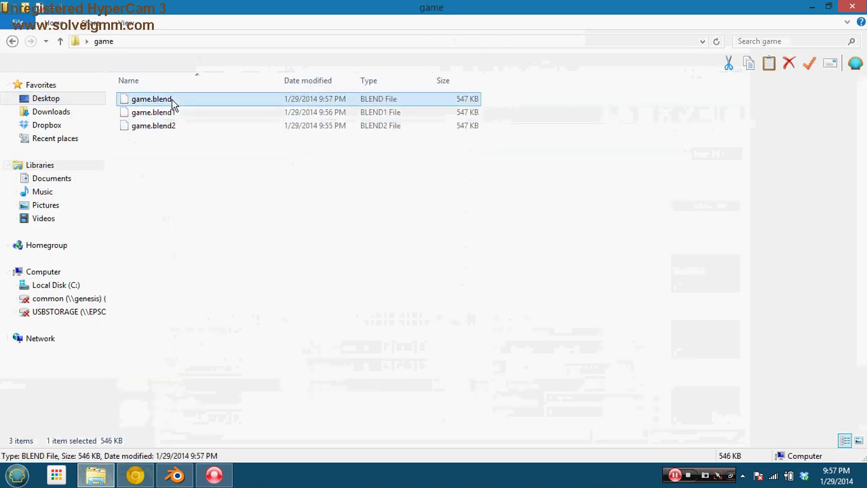
{"action": "left_click", "coordinate": [145, 112]}
{"action": "left_click", "coordinate": [153, 125], "text": "shift"}
{"action": "left_click", "coordinate": [201, 204]}
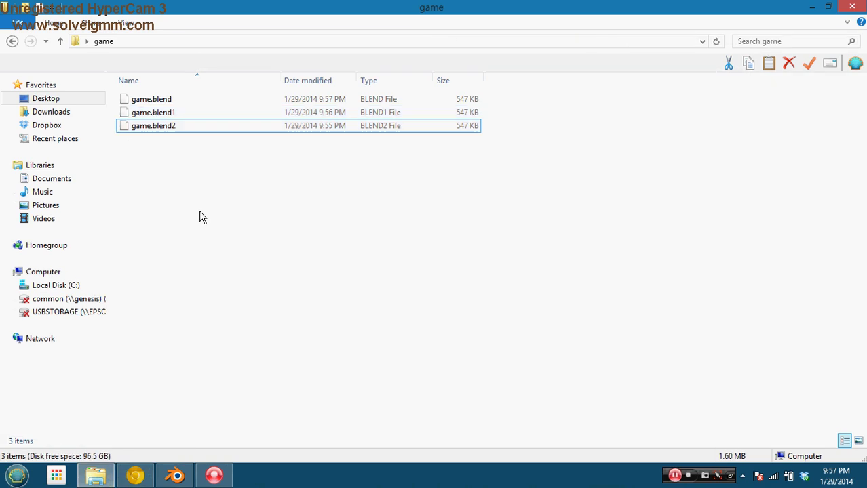
Open the blender-2.69-windows32 folder on the Desktop and select blenderplayer.exe
{"action": "left_click", "coordinate": [58, 101]}
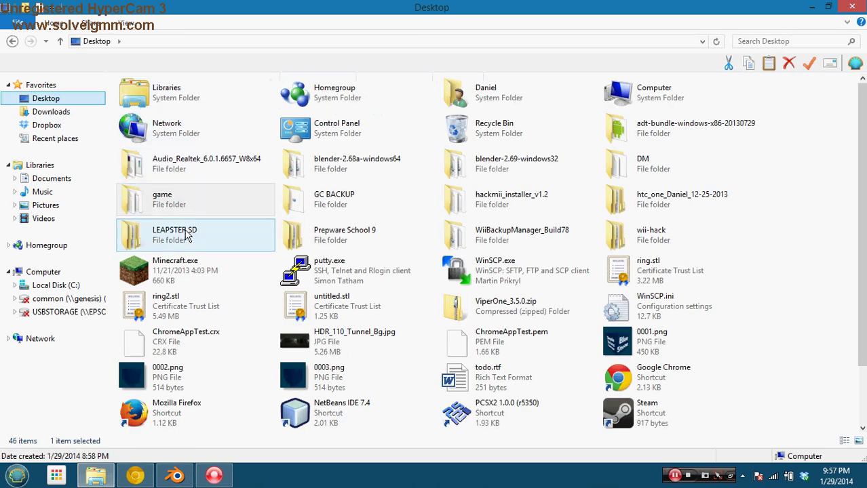
{"action": "double_click", "coordinate": [502, 168]}
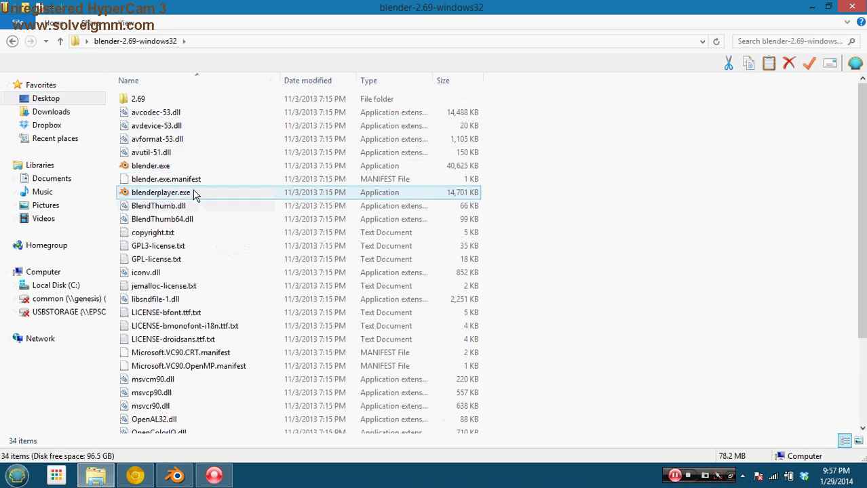
{"action": "left_click", "coordinate": [194, 194]}
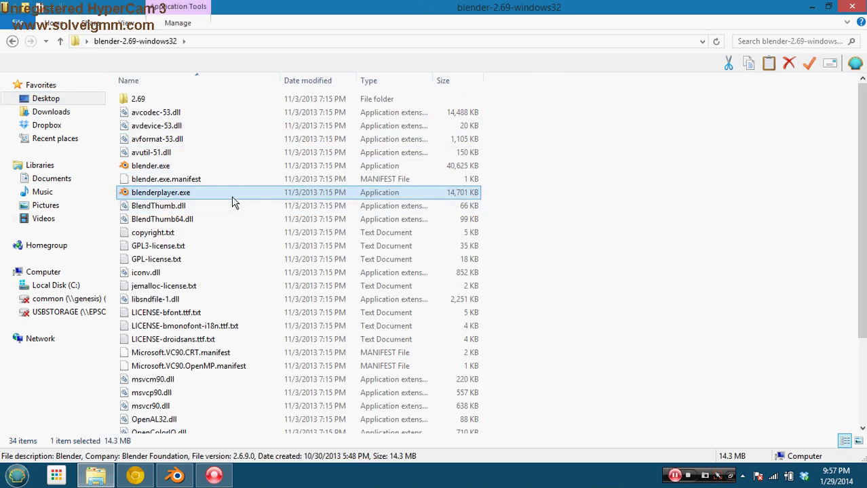
Copy blenderplayer.exe into the game folder on the Desktop
{"action": "left_click", "coordinate": [41, 85]}
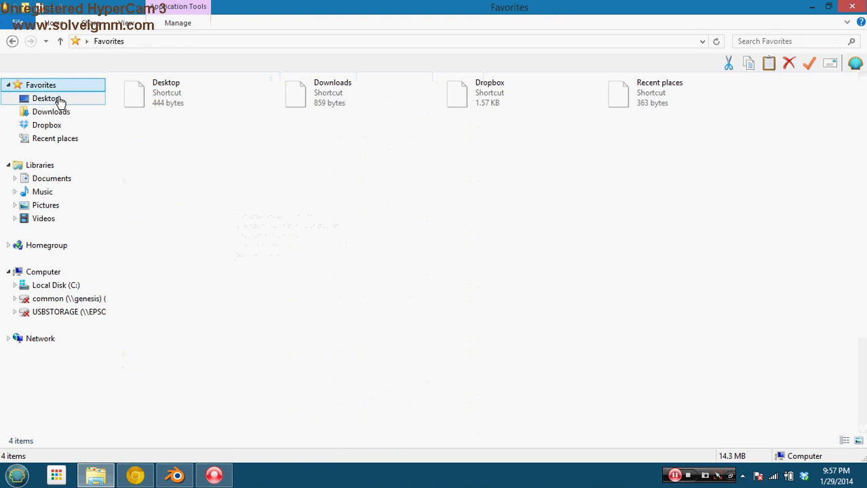
{"action": "left_click", "coordinate": [59, 98]}
{"action": "double_click", "coordinate": [176, 196]}
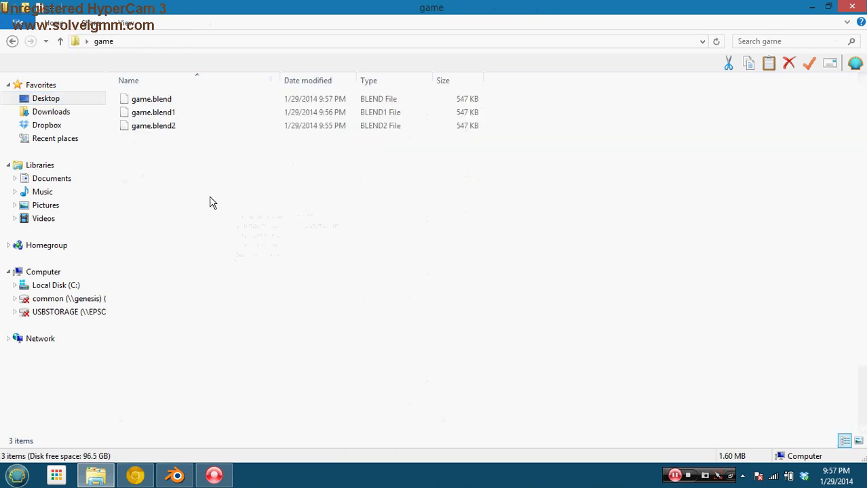
{"action": "key", "text": "ctrl+v"}
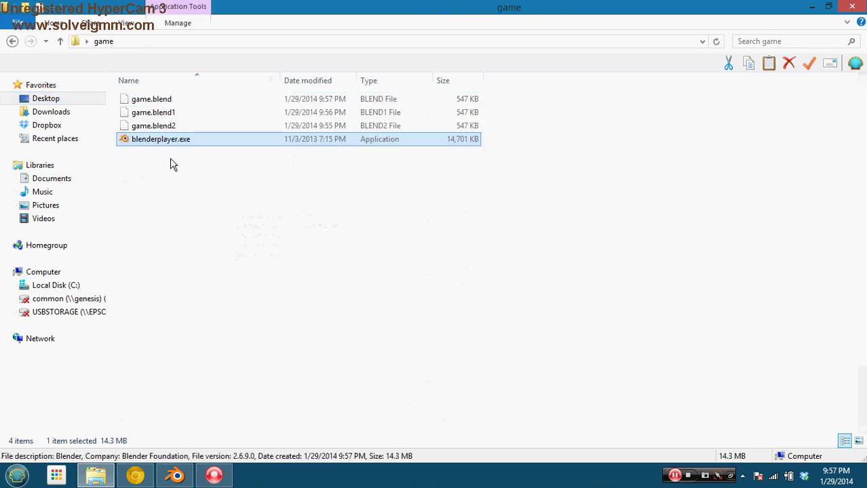
Try to run game.blend with the copied blenderplayer.exe in the game folder and dismiss the error
{"action": "left_click_drag", "start_coordinate": [154, 102], "coordinate": [169, 139]}
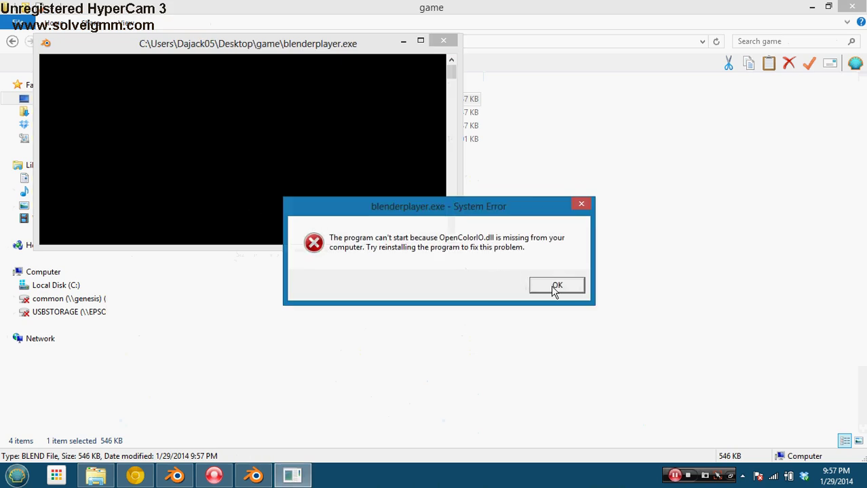
{"action": "left_click", "coordinate": [558, 288]}
{"action": "left_click", "coordinate": [212, 183]}
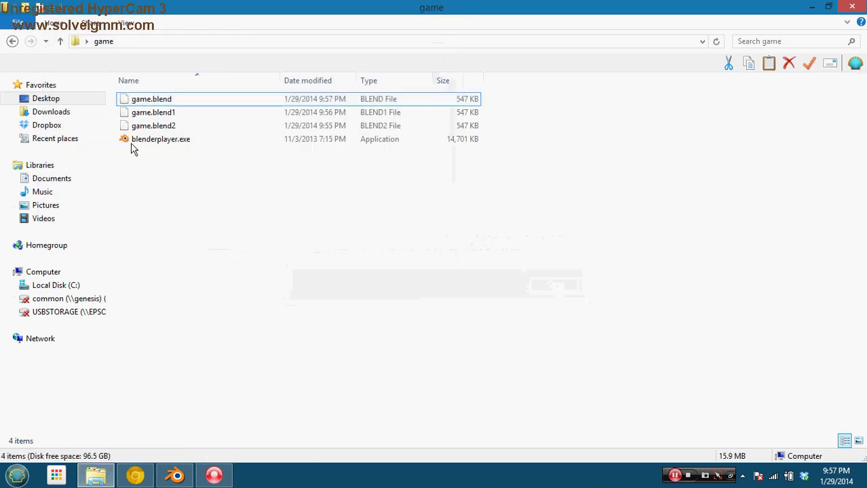
{"action": "left_click", "coordinate": [87, 116]}
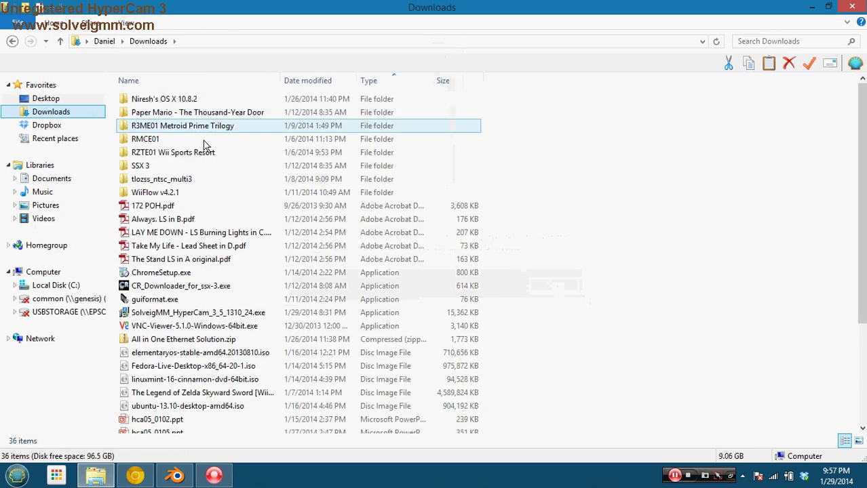
{"action": "left_click", "coordinate": [83, 126]}
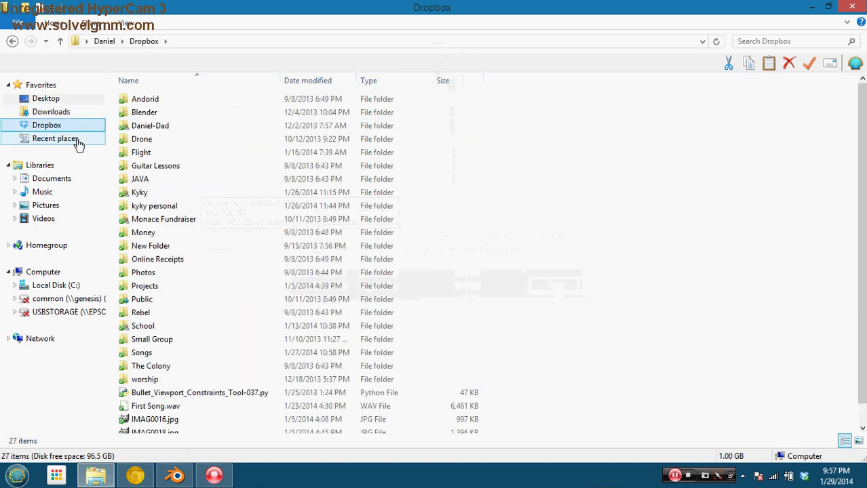
{"action": "left_click", "coordinate": [67, 181]}
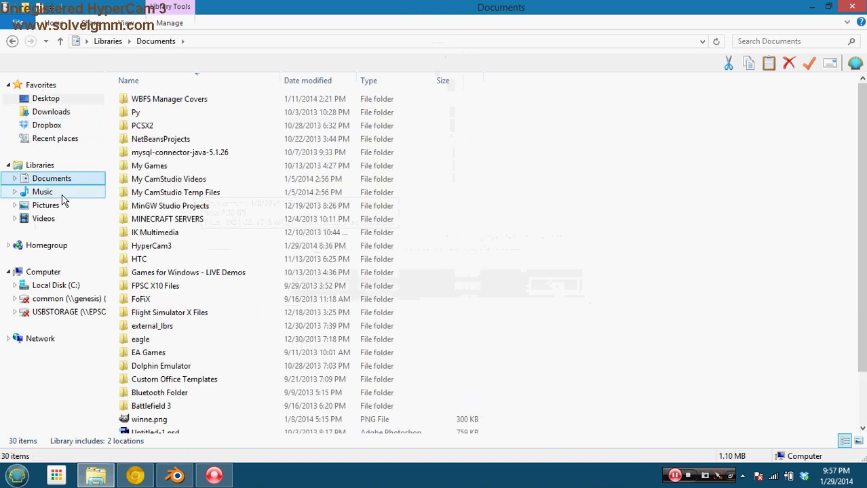
{"action": "left_click", "coordinate": [58, 111]}
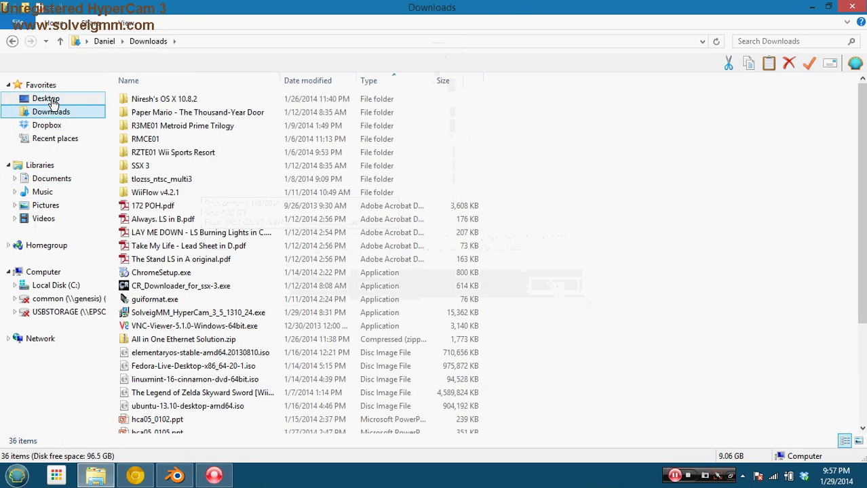
{"action": "left_click", "coordinate": [68, 99]}
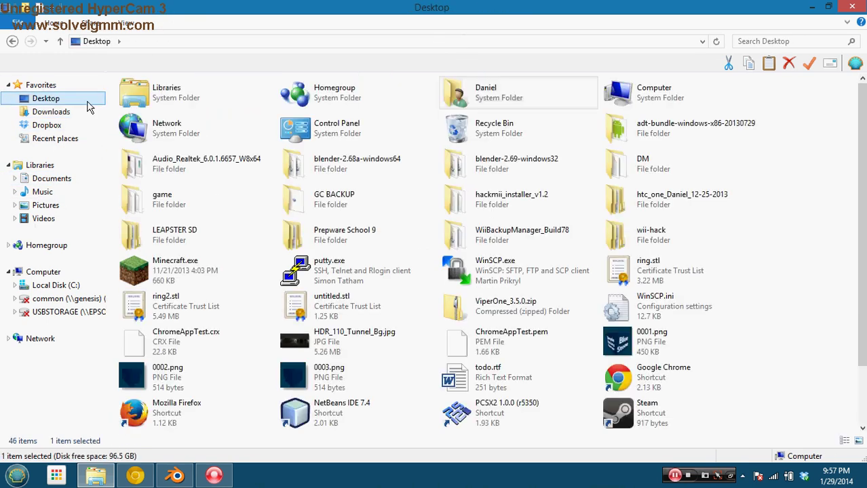
{"action": "double_click", "coordinate": [209, 204]}
Open the blender-2.69-windows32 folder, sort its files by type and select all DLLs from avcodec-53.dll to wrap_oal.dll for copying
{"action": "left_click", "coordinate": [71, 98]}
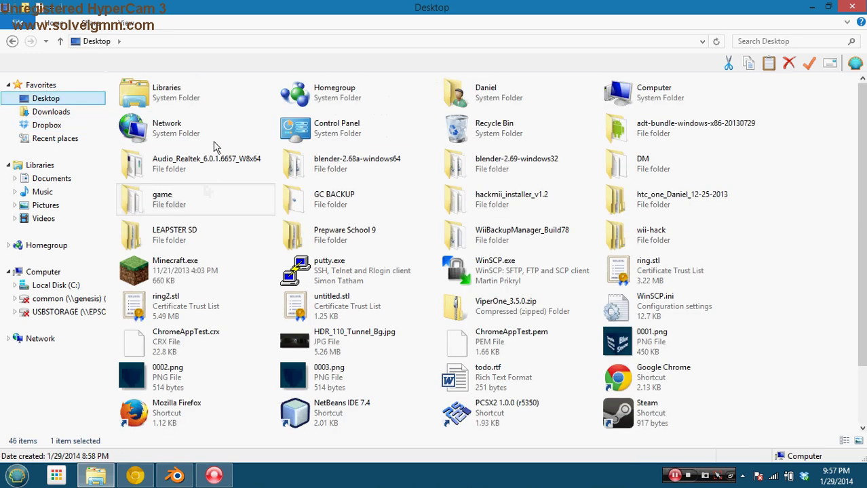
{"action": "double_click", "coordinate": [480, 167]}
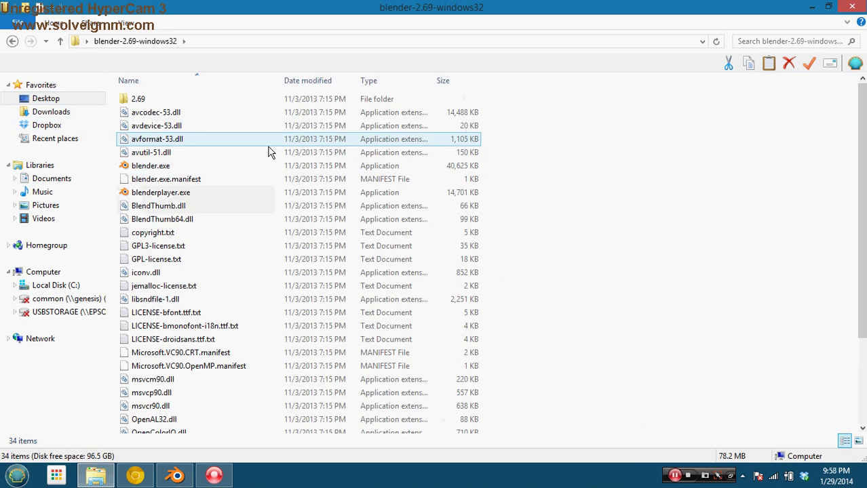
{"action": "left_click_drag", "start_coordinate": [221, 113], "coordinate": [204, 158]}
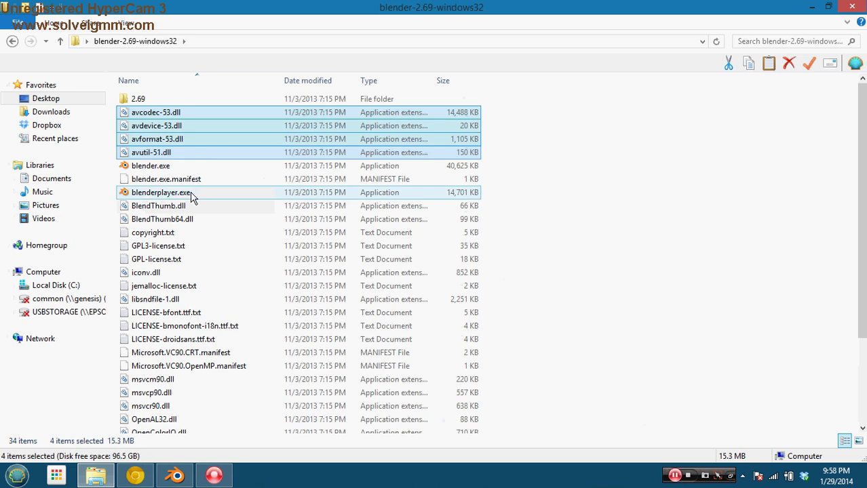
{"action": "left_click", "coordinate": [392, 81]}
{"action": "left_click", "coordinate": [229, 142]}
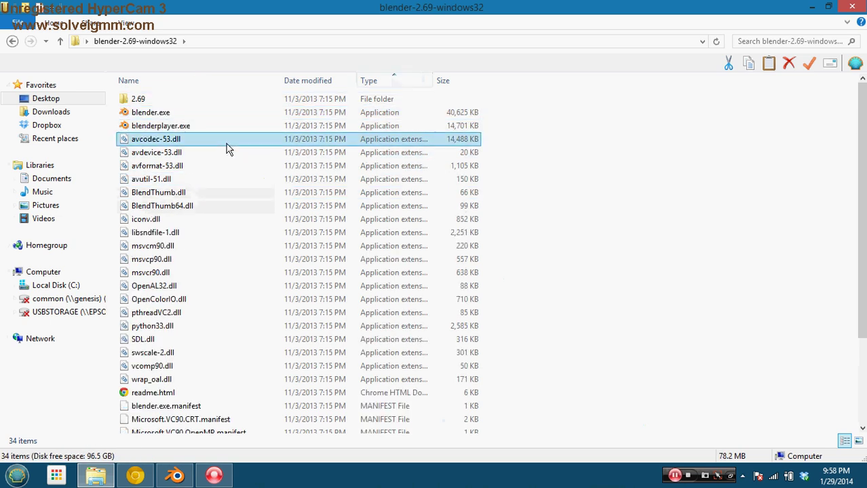
{"action": "scroll", "coordinate": [195, 226], "scroll_direction": "down", "scroll_amount": 1}
{"action": "left_click", "coordinate": [170, 346], "text": "shift"}
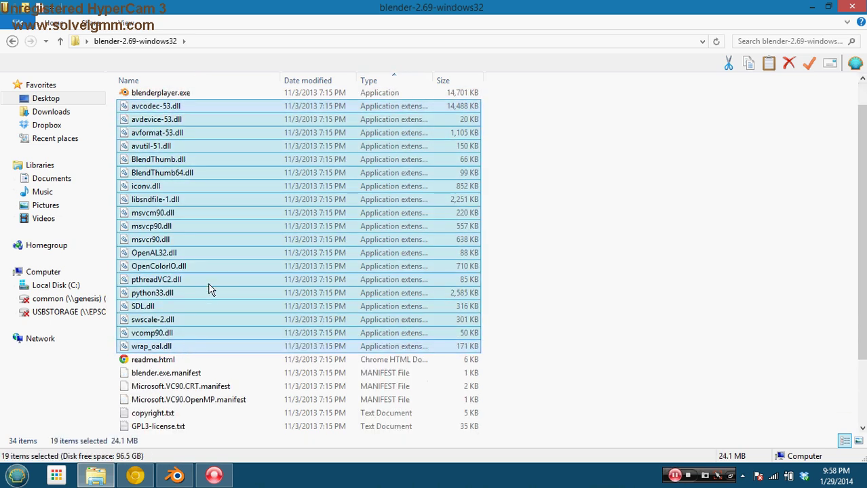
{"action": "scroll", "coordinate": [209, 285], "scroll_direction": "down", "scroll_amount": 2}
{"action": "scroll", "coordinate": [251, 256], "scroll_direction": "up", "scroll_amount": 3}
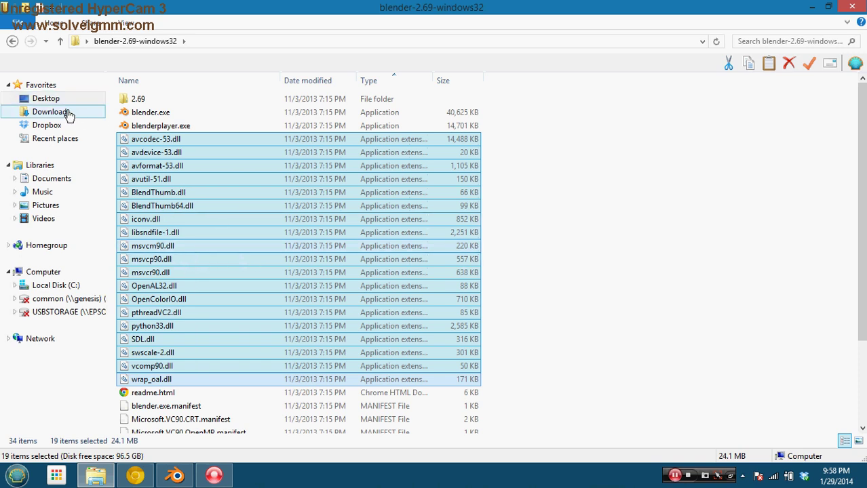
Paste the DLL files into the game folder on the Desktop and try running game.blend with blenderplayer.exe
{"action": "left_click", "coordinate": [46, 99]}
{"action": "double_click", "coordinate": [167, 204]}
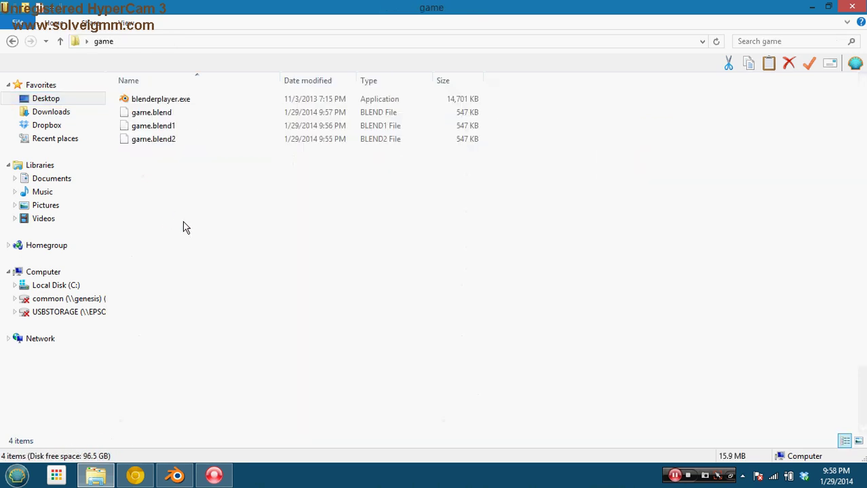
{"action": "key", "text": "ctrl+v"}
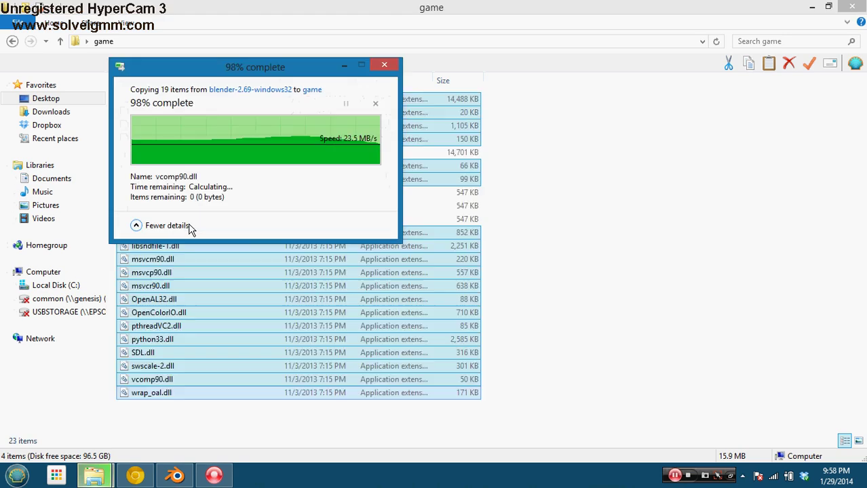
{"action": "left_click", "coordinate": [628, 227]}
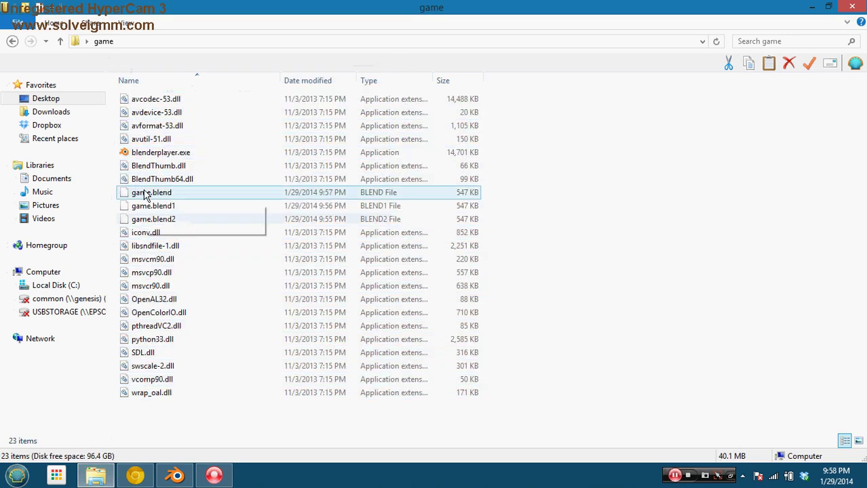
{"action": "left_click_drag", "start_coordinate": [145, 195], "coordinate": [177, 155]}
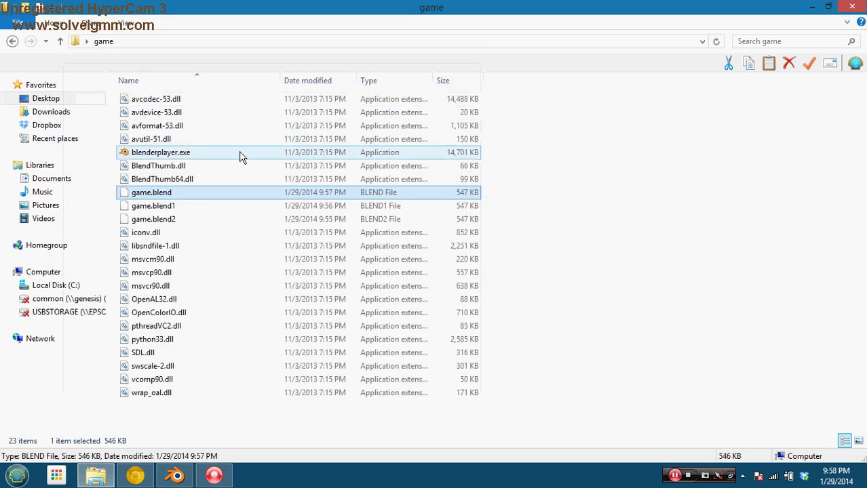
Switch to Blender, save the game over the existing game.blend and quit Blender
{"action": "left_click", "coordinate": [175, 474]}
{"action": "key", "text": "ctrl+s"}
{"action": "left_click", "coordinate": [275, 196]}
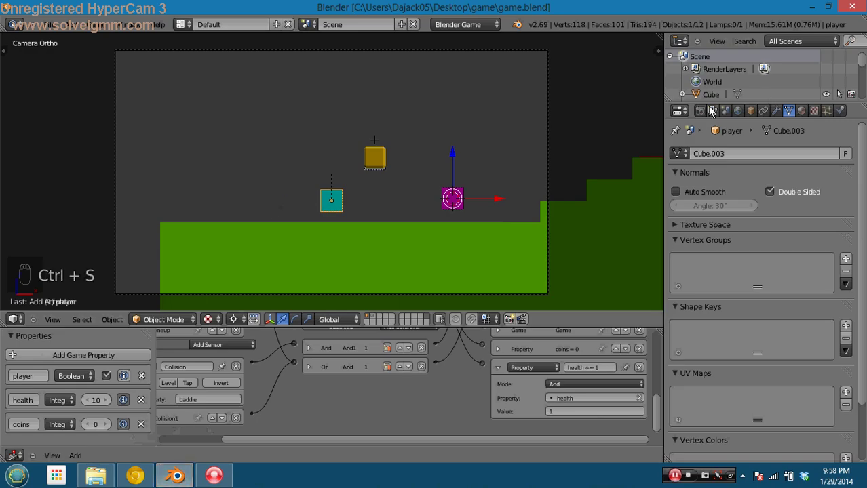
{"action": "left_click", "coordinate": [128, 27]}
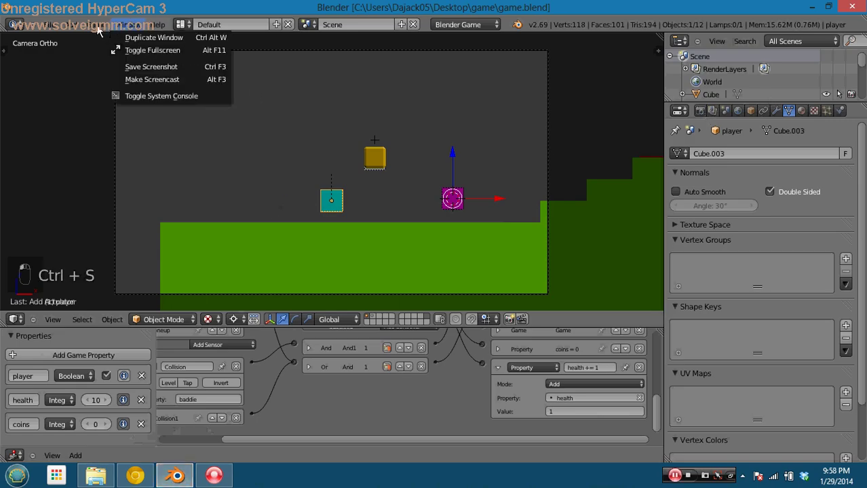
{"action": "left_click", "coordinate": [97, 27]}
{"action": "left_click", "coordinate": [95, 28]}
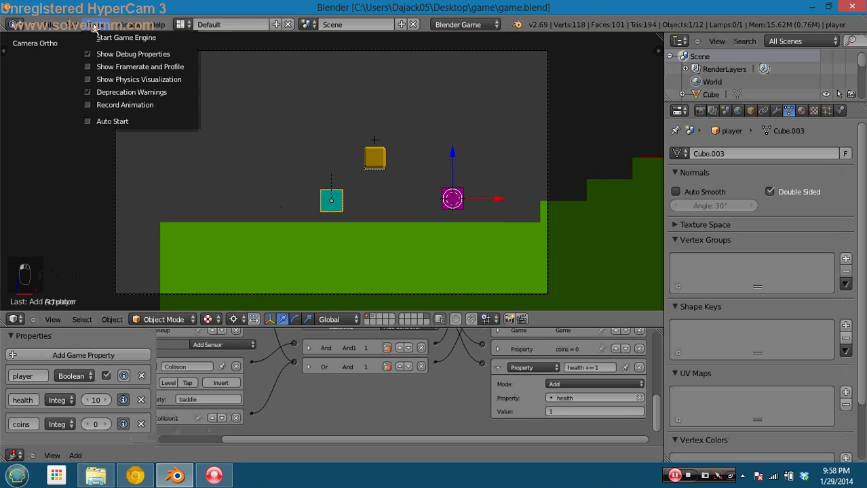
{"action": "key", "text": "ctrl+s"}
{"action": "left_click", "coordinate": [397, 90]}
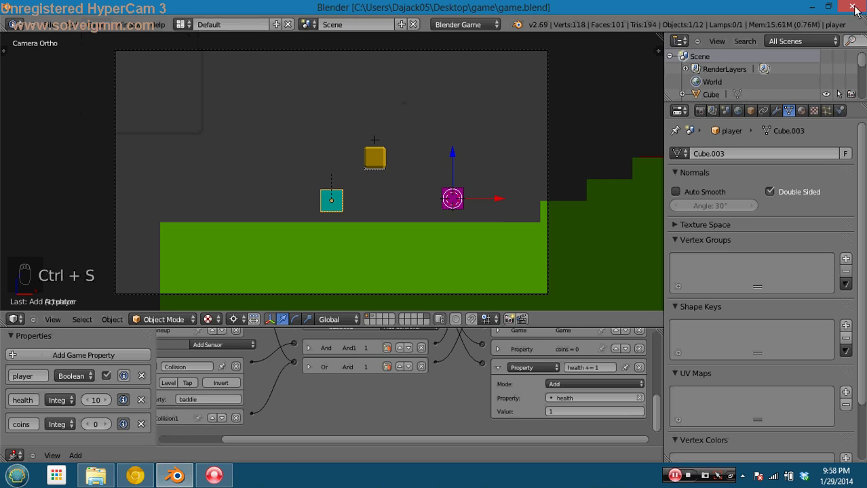
{"action": "left_click", "coordinate": [852, 6]}
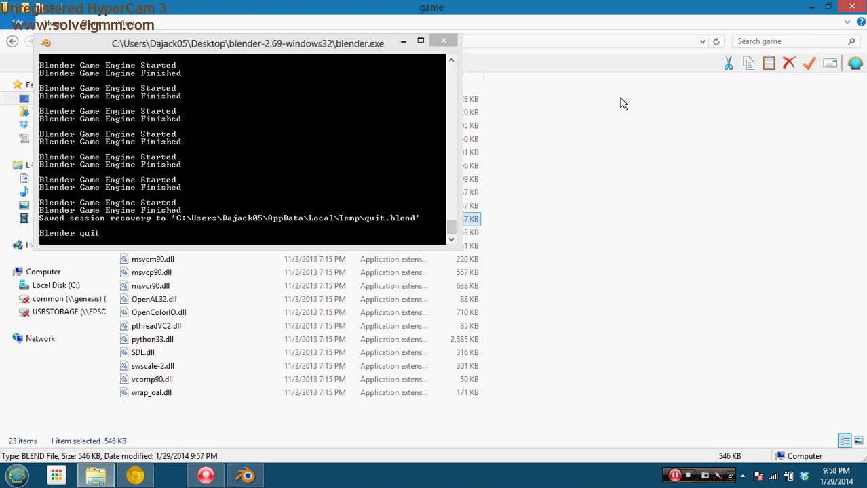
Try game.blend with blenderplayer.exe once more, and permanently delete blenderplayer.exe from the game folder
{"action": "left_click_drag", "start_coordinate": [173, 195], "coordinate": [198, 152]}
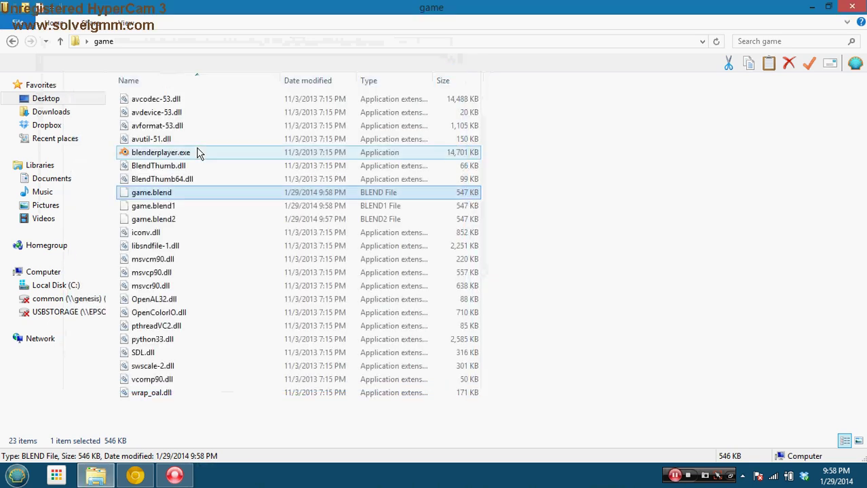
{"action": "left_click", "coordinate": [183, 153]}
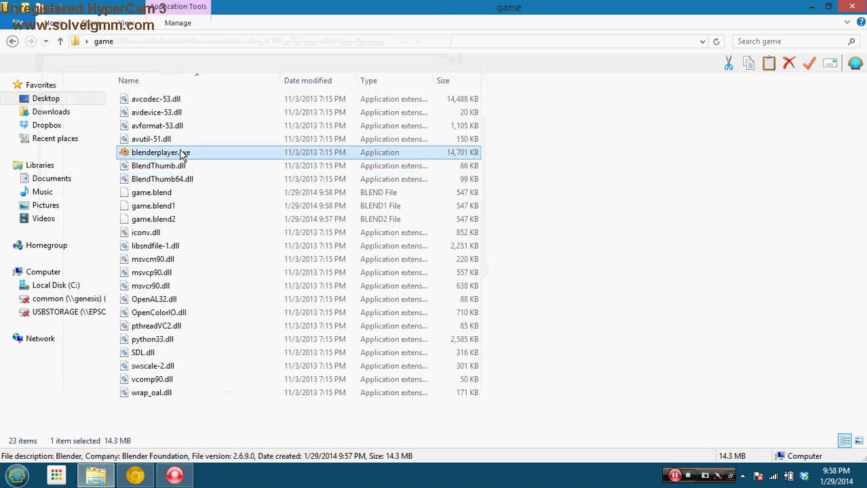
{"action": "key", "text": "shift+Delete"}
{"action": "key", "text": "Return"}
Delete all DLL files plus game.blend1 and game.blend2 from the game folder, keeping only game.blend
{"action": "left_click", "coordinate": [165, 102]}
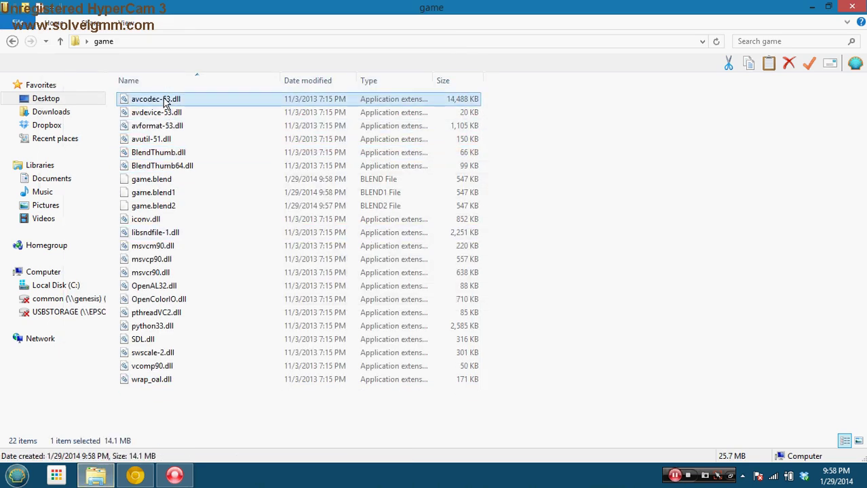
{"action": "left_click", "coordinate": [178, 169], "text": "shift"}
{"action": "left_click", "coordinate": [176, 222], "text": "ctrl"}
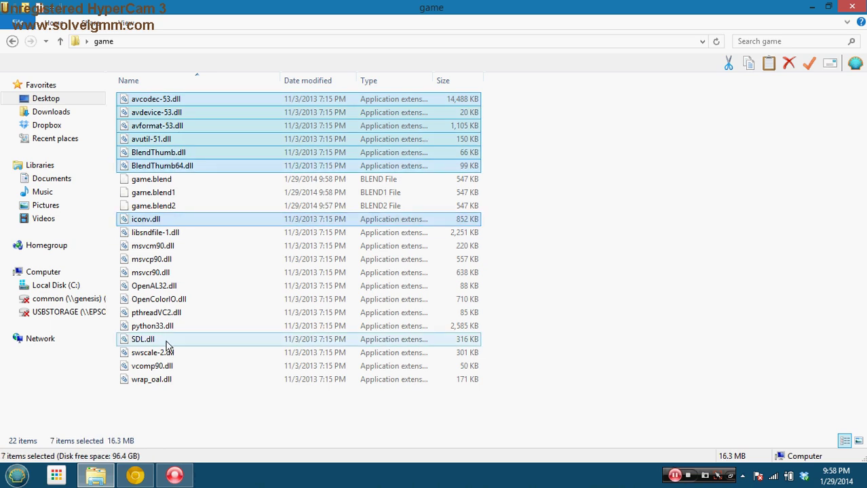
{"action": "left_click", "coordinate": [168, 379], "text": "shift"}
{"action": "left_click_drag", "start_coordinate": [220, 426], "coordinate": [133, 195]}
{"action": "key", "text": "Delete"}
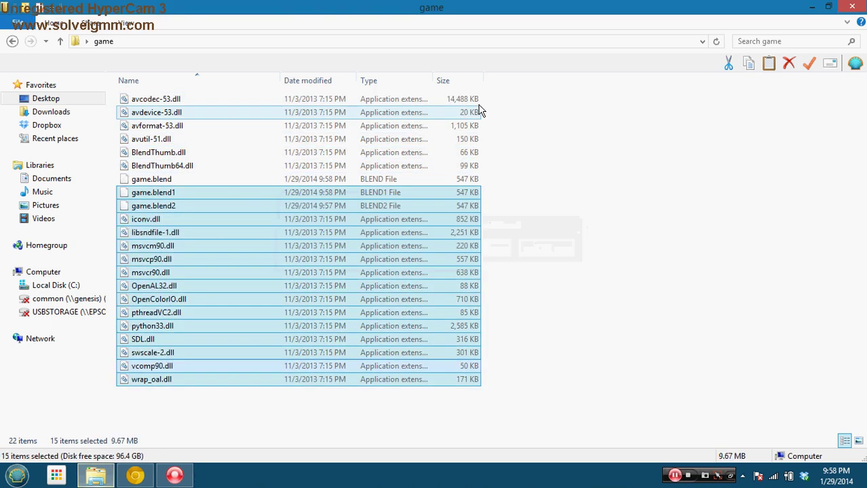
{"action": "left_click_drag", "start_coordinate": [516, 95], "coordinate": [242, 167]}
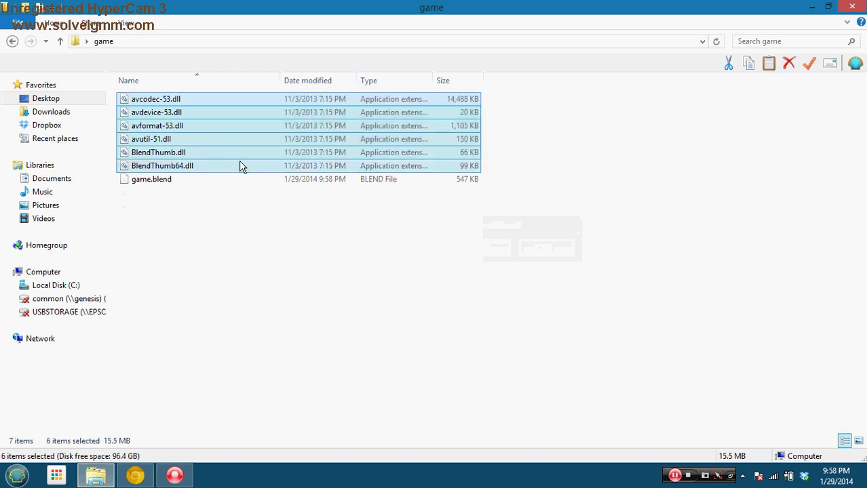
{"action": "key", "text": "shift+Delete"}
{"action": "key", "text": "Return"}
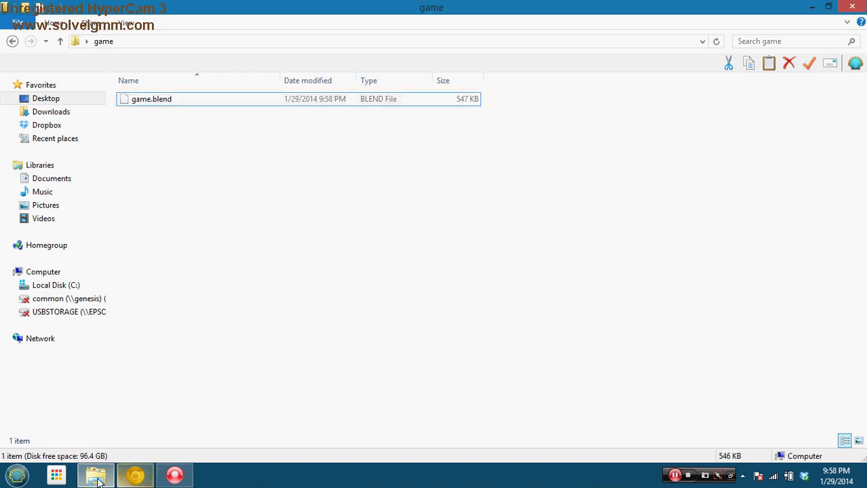
Open the blender-2.69-windows32 folder on the Desktop and launch blender.exe
{"action": "left_click", "coordinate": [60, 99]}
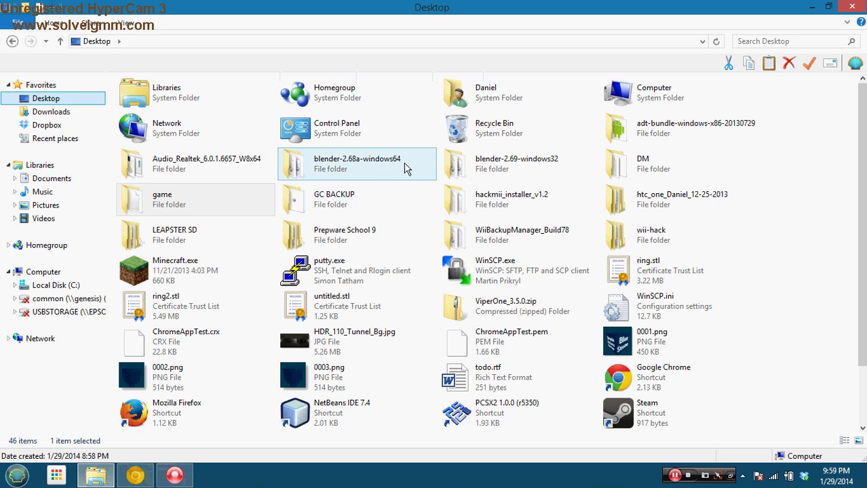
{"action": "double_click", "coordinate": [477, 164]}
{"action": "left_click", "coordinate": [170, 119]}
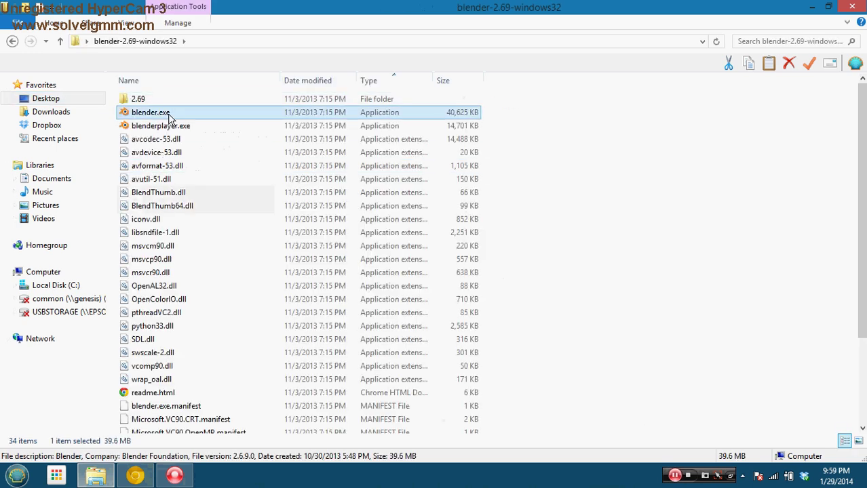
{"action": "double_click", "coordinate": [170, 119]}
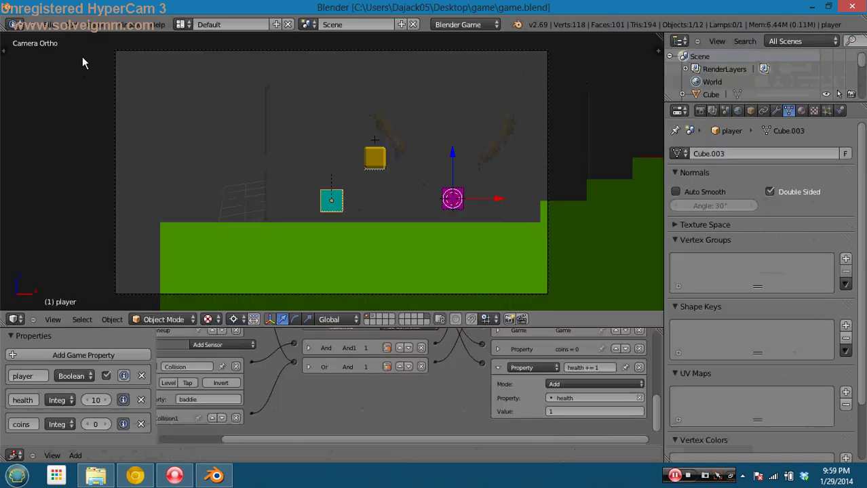
Enable the Game Engine add-on Save As Game Engine Runtime in the user preferences and close the preferences window
{"action": "left_click", "coordinate": [49, 25]}
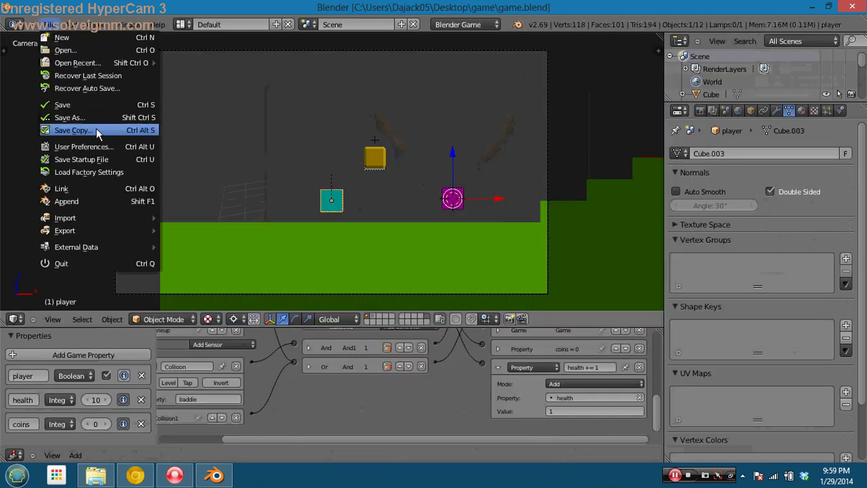
{"action": "left_click", "coordinate": [95, 152]}
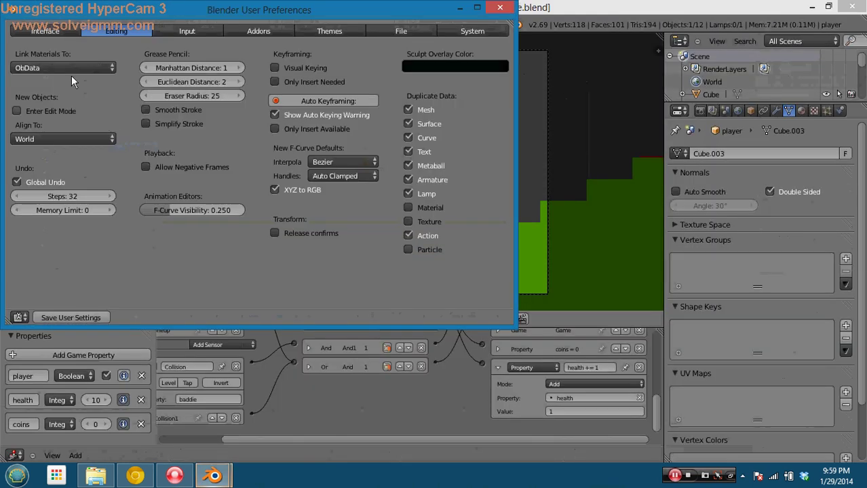
{"action": "left_click", "coordinate": [248, 30]}
{"action": "left_click", "coordinate": [60, 261]}
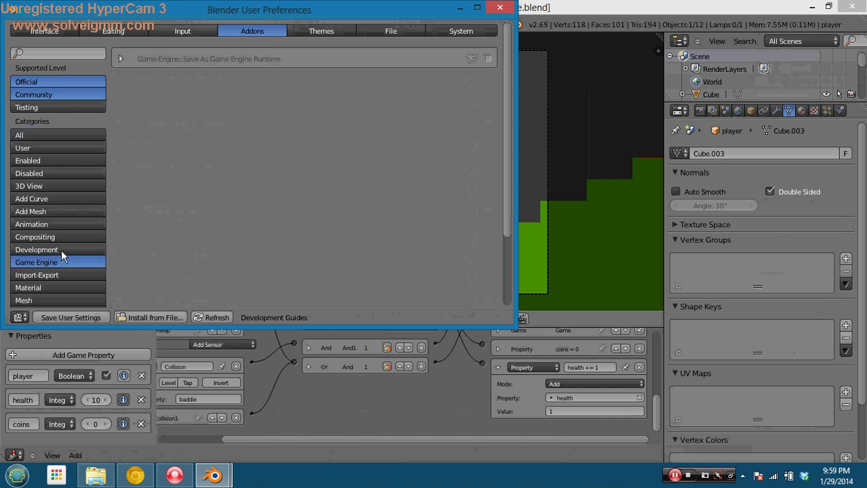
{"action": "left_click", "coordinate": [118, 59]}
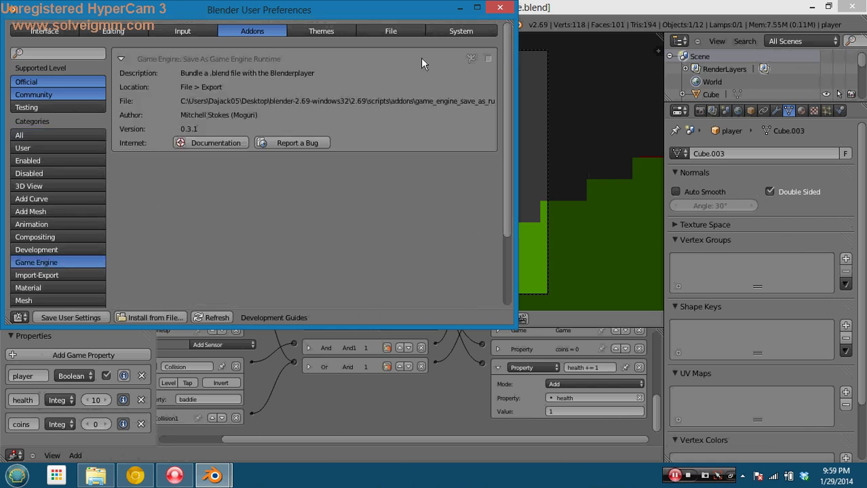
{"action": "left_click", "coordinate": [488, 59]}
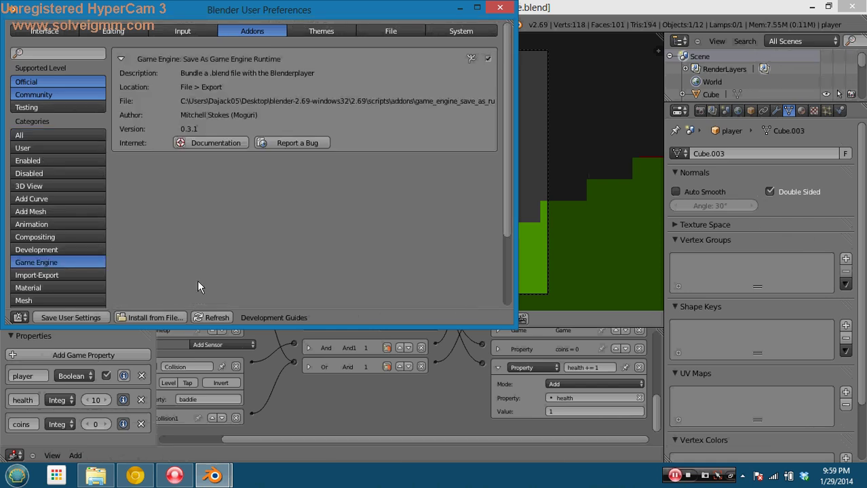
{"action": "left_click", "coordinate": [500, 8]}
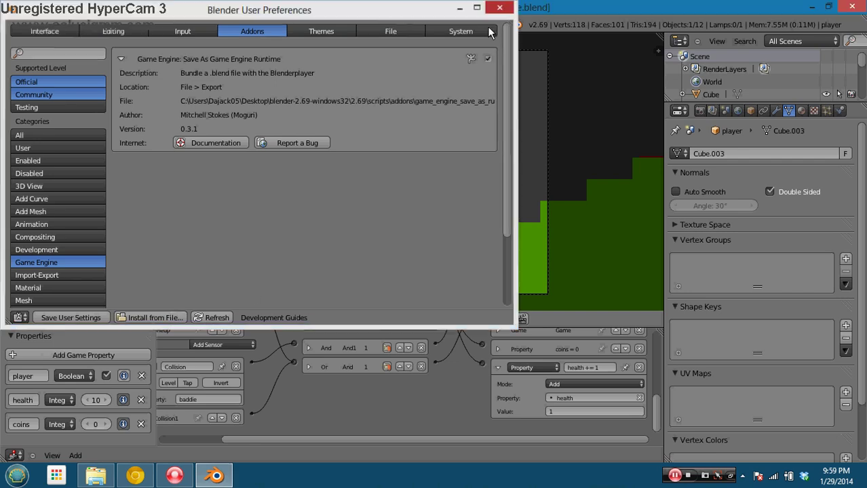
Save the game and try to export it as a game engine runtime named game.exe in the Desktop game folder
{"action": "key", "text": "ctrl+s"}
{"action": "left_click", "coordinate": [42, 24]}
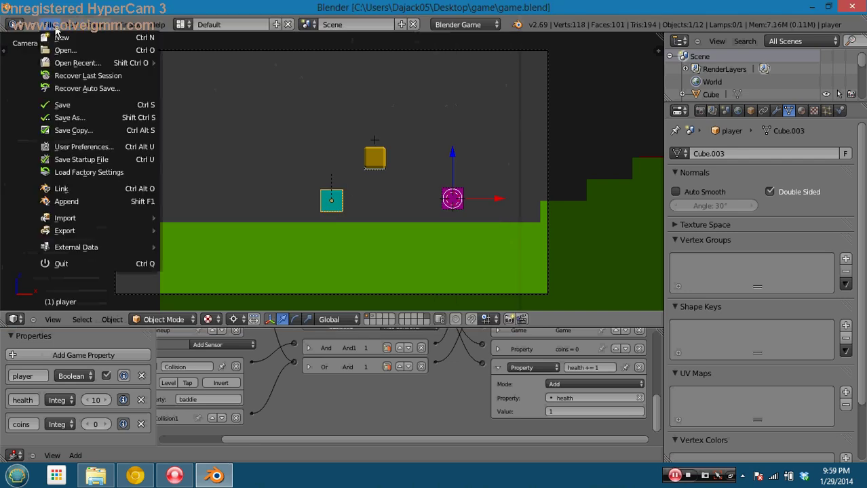
{"action": "mouse_move", "coordinate": [83, 233]}
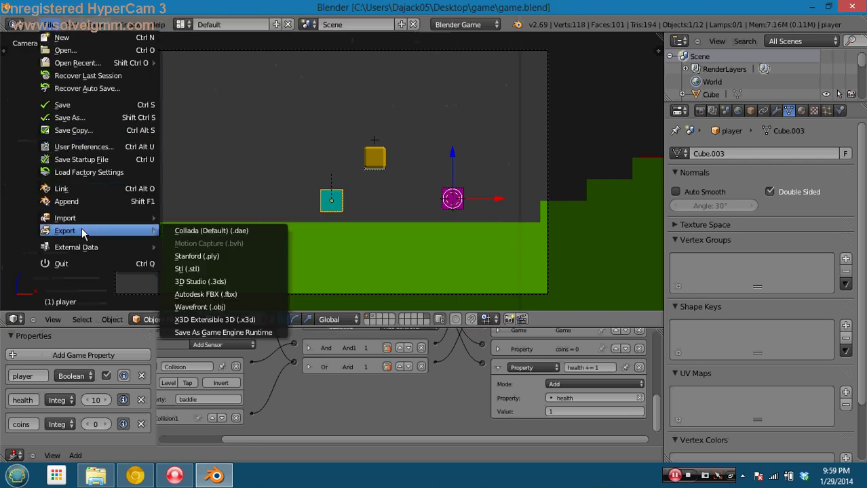
{"action": "left_click", "coordinate": [215, 332]}
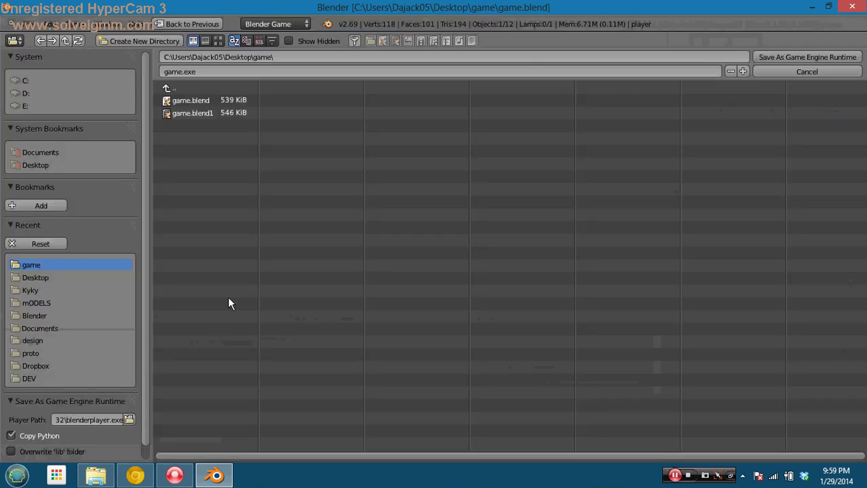
{"action": "left_click", "coordinate": [809, 56]}
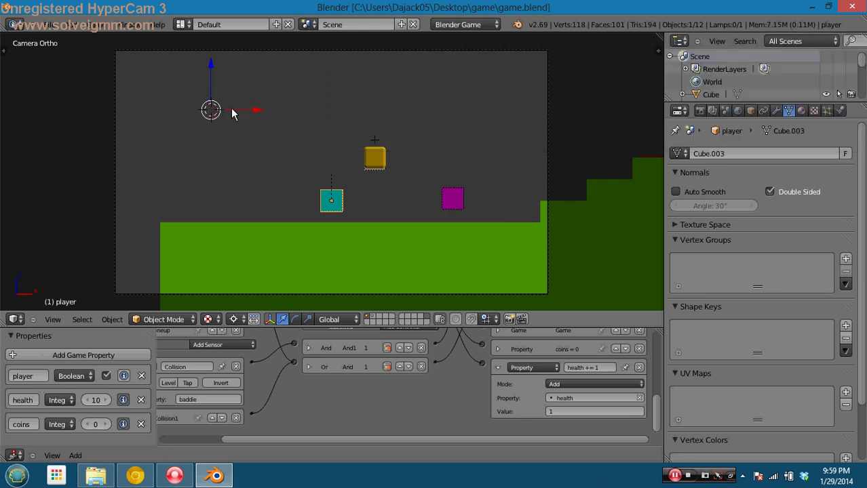
{"action": "left_click", "coordinate": [48, 24]}
{"action": "mouse_move", "coordinate": [107, 231]}
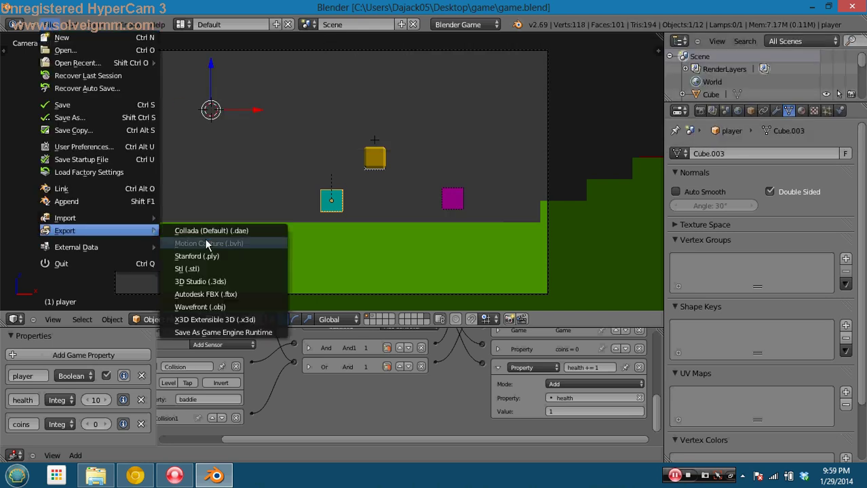
{"action": "left_click", "coordinate": [223, 333]}
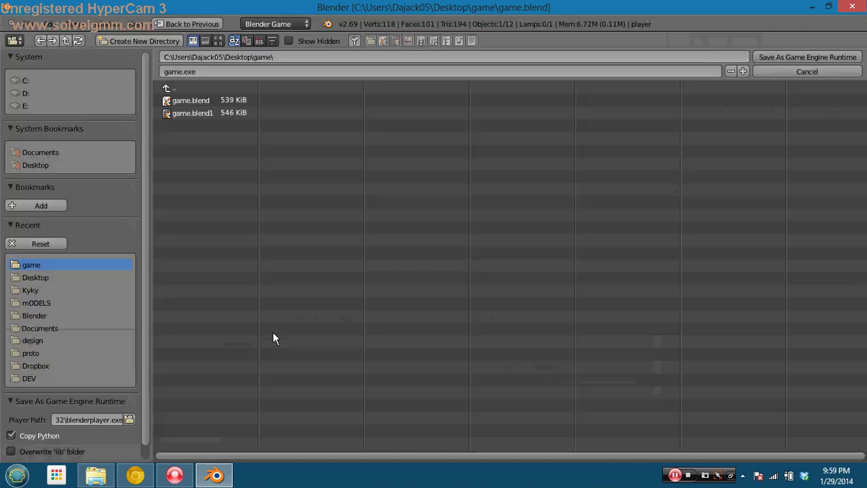
{"action": "left_click", "coordinate": [176, 85]}
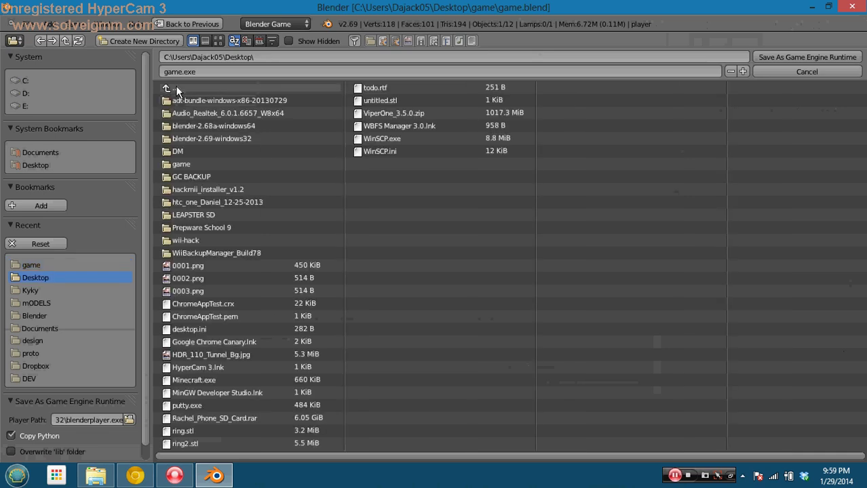
{"action": "left_click", "coordinate": [269, 70]}
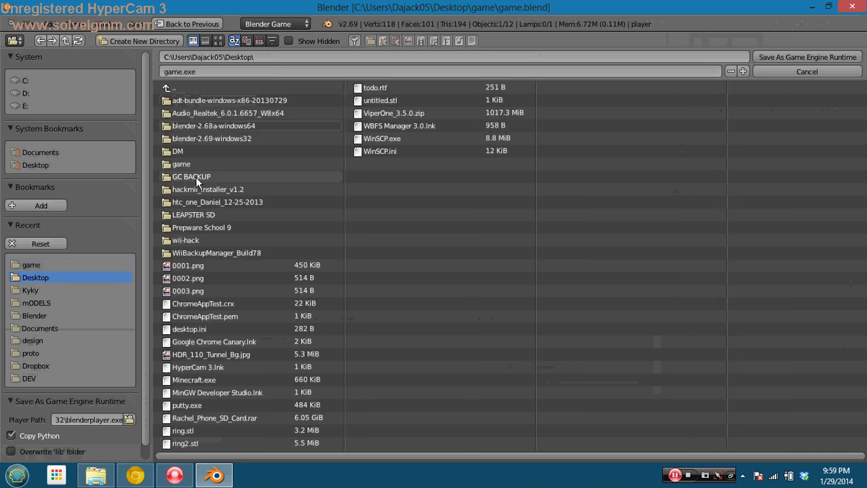
{"action": "left_click", "coordinate": [193, 163]}
{"action": "left_click", "coordinate": [204, 71]}
{"action": "key", "text": "BackSpace"}
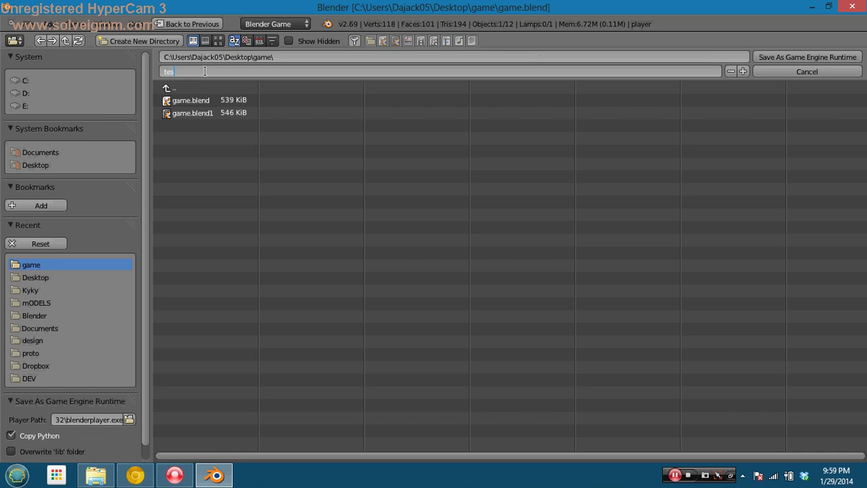
{"action": "type", "text": "test.exe"}
{"action": "left_click", "coordinate": [66, 421]}
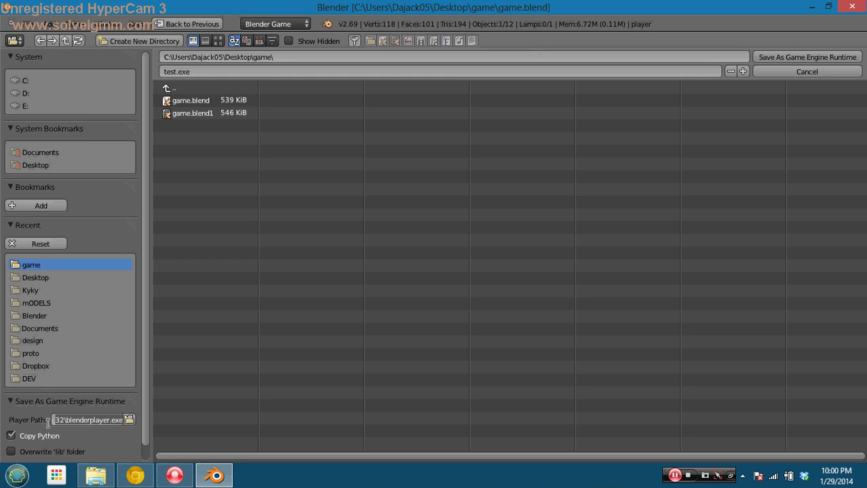
{"action": "left_click", "coordinate": [57, 422]}
{"action": "left_click_drag", "start_coordinate": [83, 421], "coordinate": [21, 418]}
{"action": "left_click", "coordinate": [74, 420]}
{"action": "left_click_drag", "start_coordinate": [73, 420], "coordinate": [216, 420]}
{"action": "left_click", "coordinate": [72, 416]}
{"action": "left_click", "coordinate": [96, 420]}
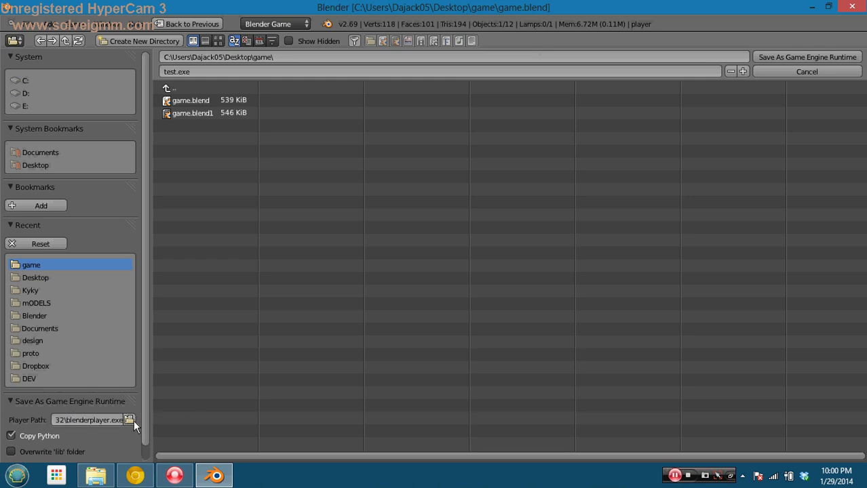
{"action": "left_click", "coordinate": [133, 420]}
{"action": "left_click", "coordinate": [136, 423]}
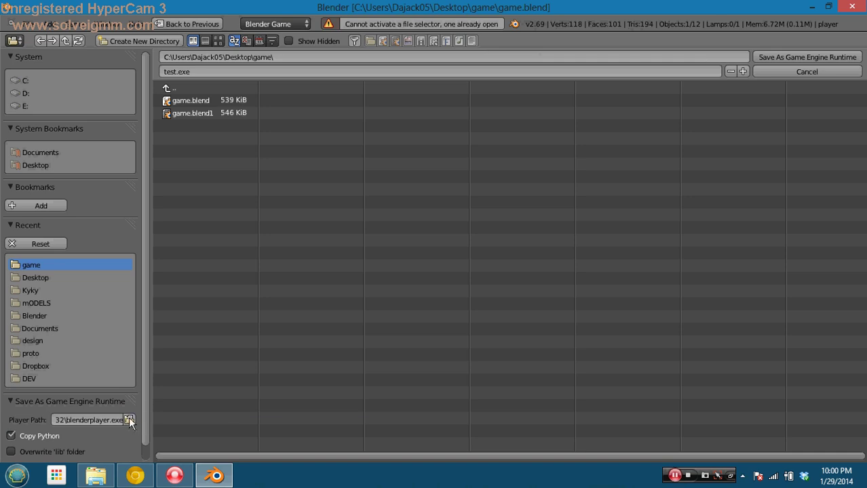
{"action": "left_click", "coordinate": [129, 417]}
{"action": "left_click", "coordinate": [129, 422]}
{"action": "left_click", "coordinate": [794, 74]}
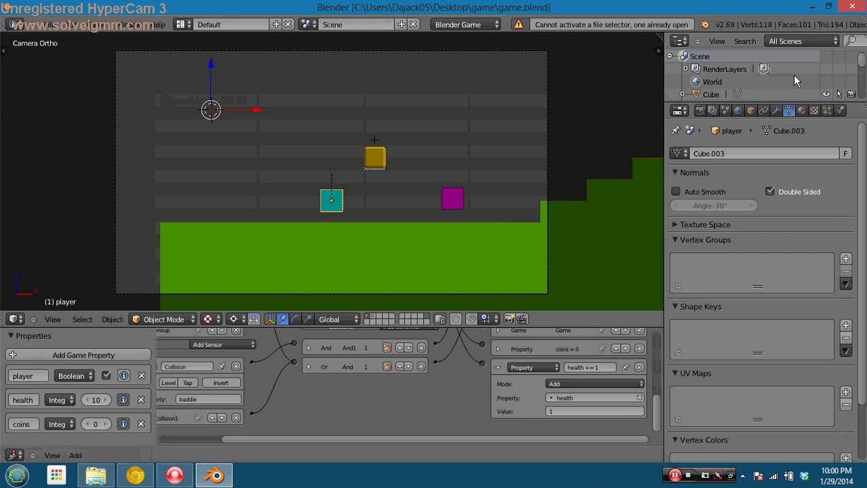
{"action": "key", "text": "t"}
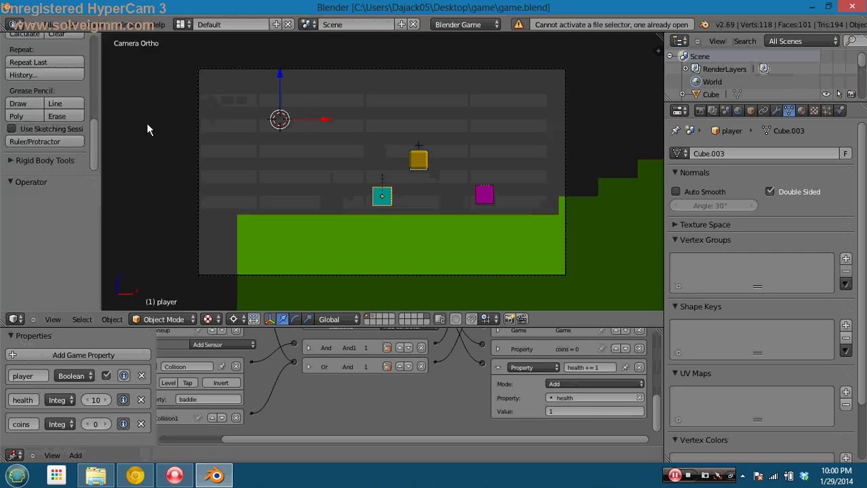
{"action": "key", "text": "t"}
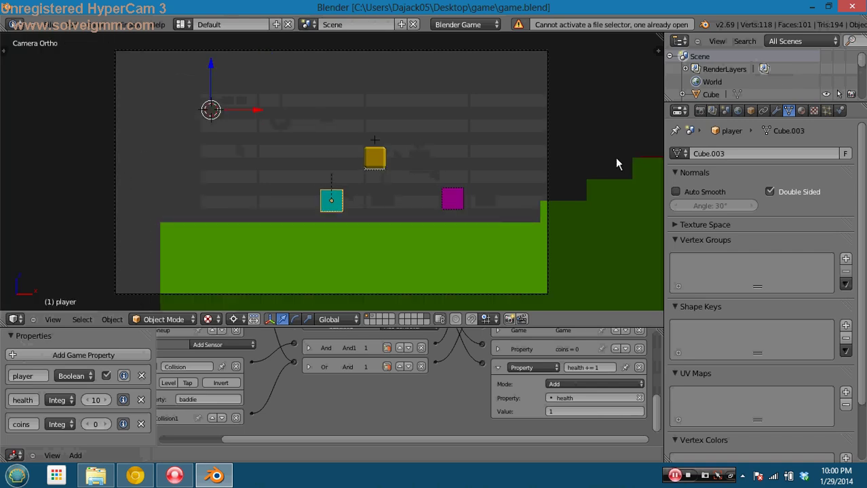
Save over game.blend and try to export it as a game engine runtime named test in the Desktop game folder
{"action": "key", "text": "ctrl+s"}
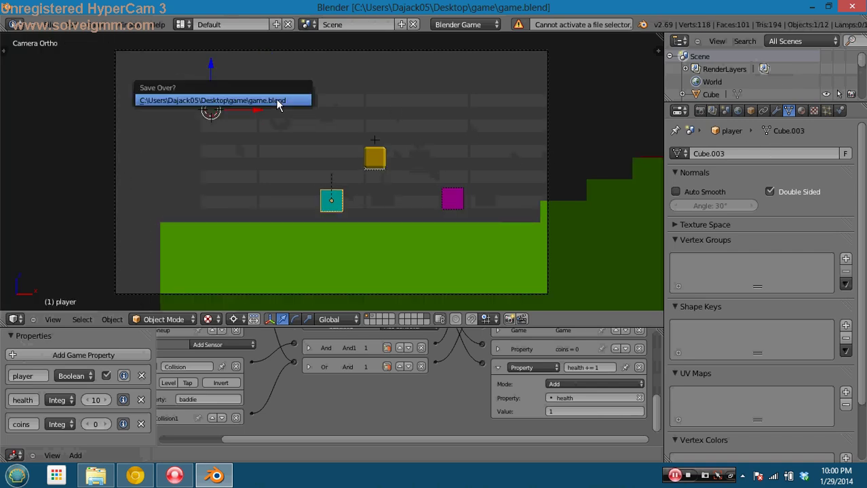
{"action": "left_click", "coordinate": [47, 25]}
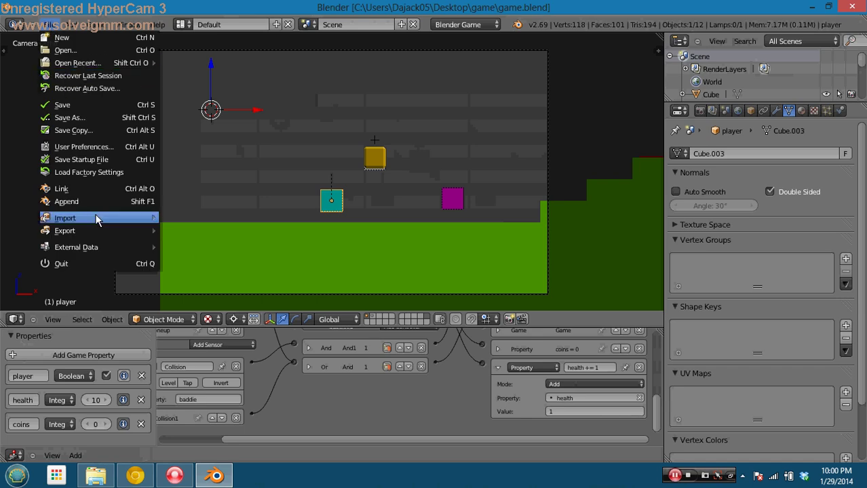
{"action": "mouse_move", "coordinate": [139, 231]}
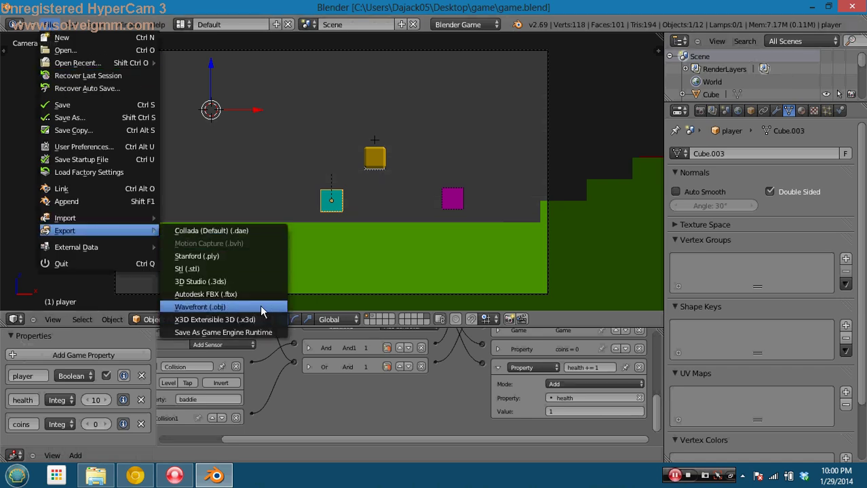
{"action": "left_click", "coordinate": [255, 333]}
{"action": "left_click", "coordinate": [226, 71]}
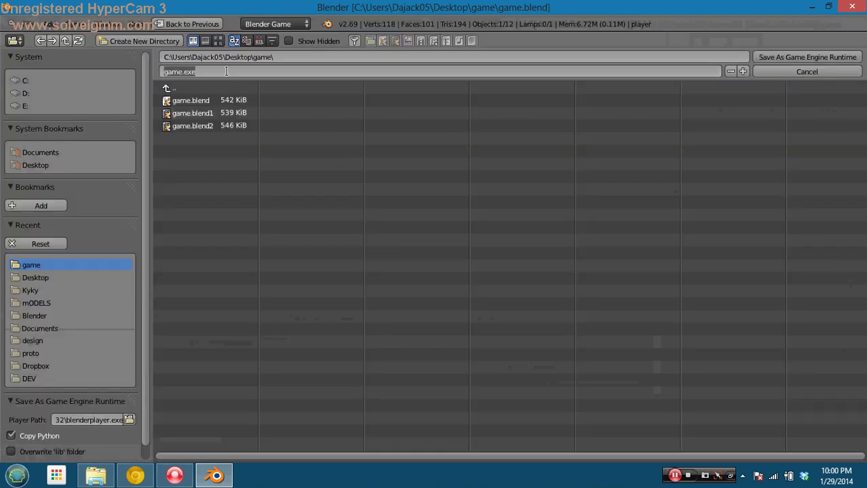
{"action": "type", "text": "test"}
{"action": "key", "text": "Return"}
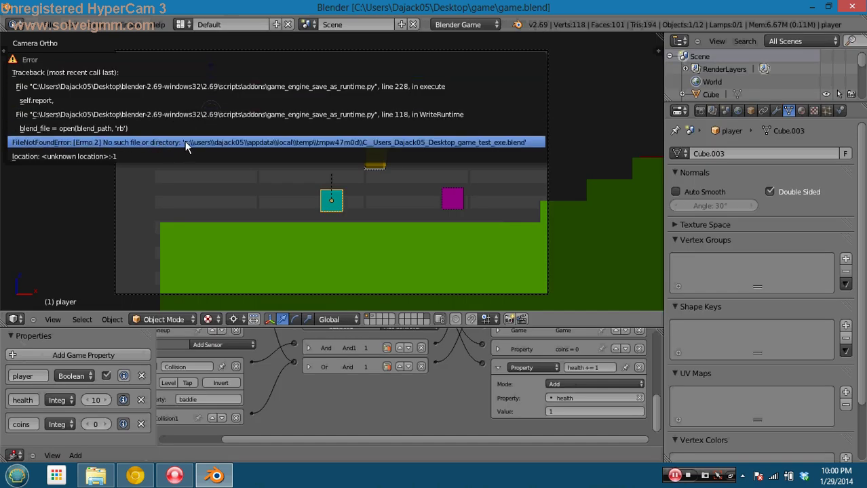
{"action": "left_click", "coordinate": [397, 144]}
Switch to File Explorer and create a new folder named game in the root of Local Disk (C:)
{"action": "left_click", "coordinate": [49, 24]}
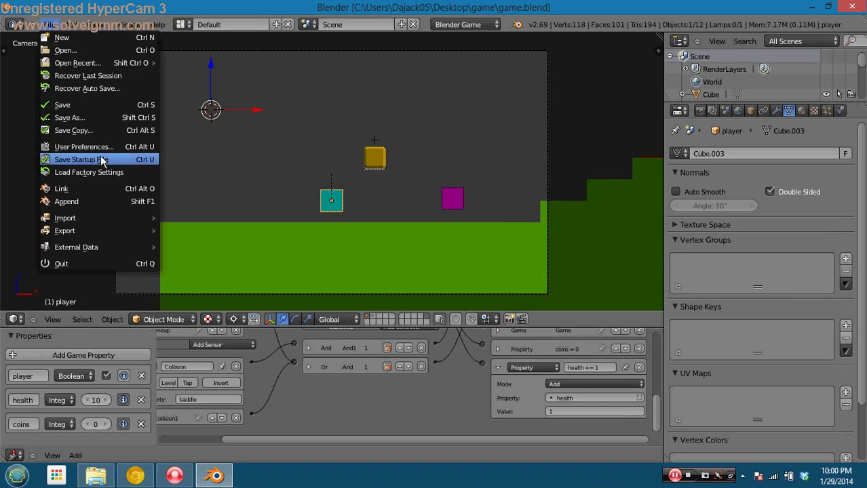
{"action": "left_click", "coordinate": [95, 475]}
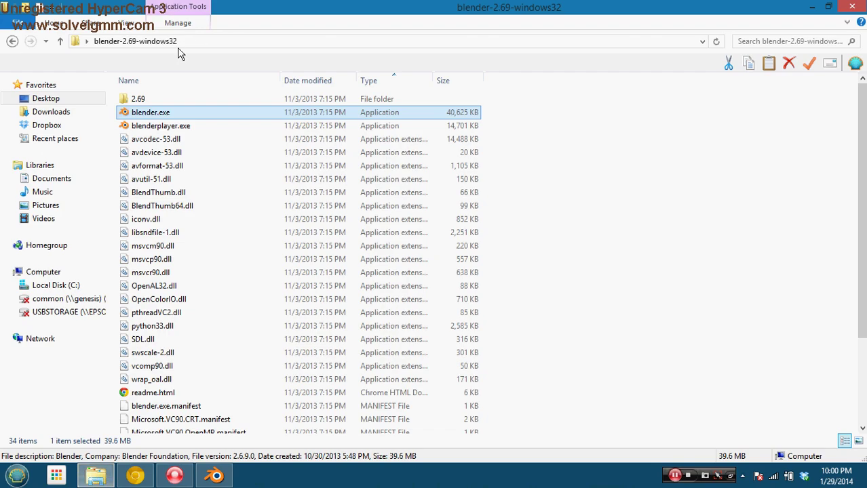
{"action": "left_click", "coordinate": [53, 286]}
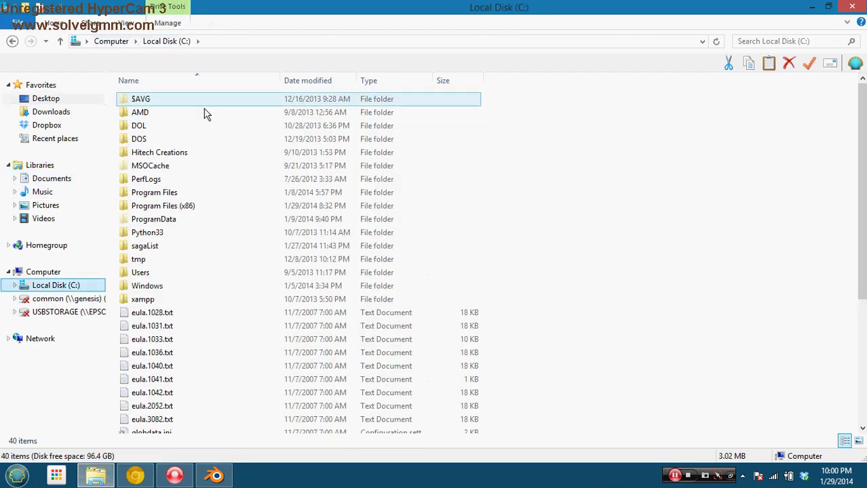
{"action": "right_click", "coordinate": [583, 234]}
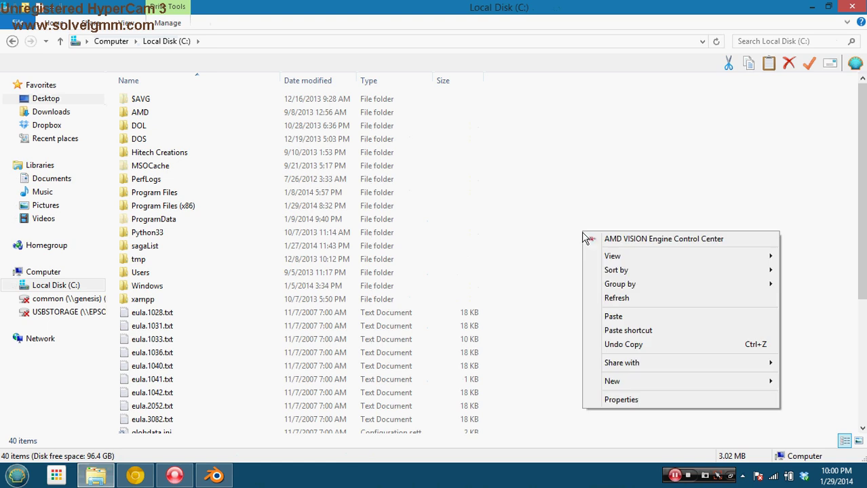
{"action": "mouse_move", "coordinate": [647, 388]}
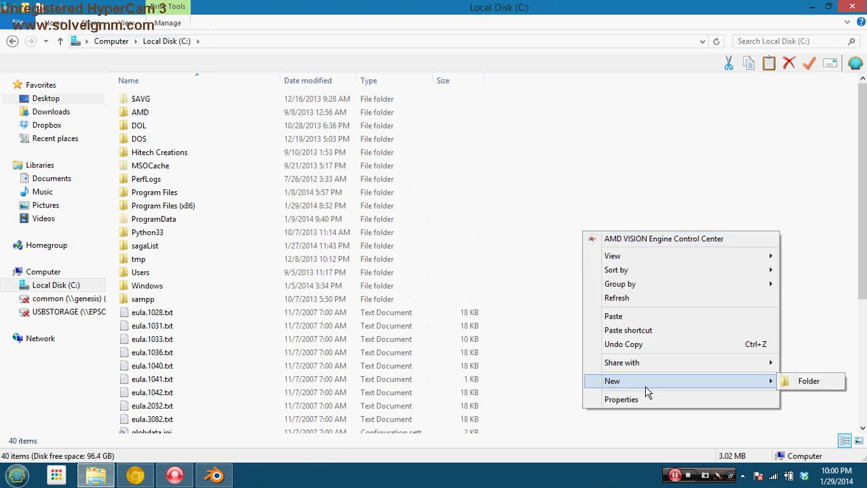
{"action": "left_click", "coordinate": [807, 383]}
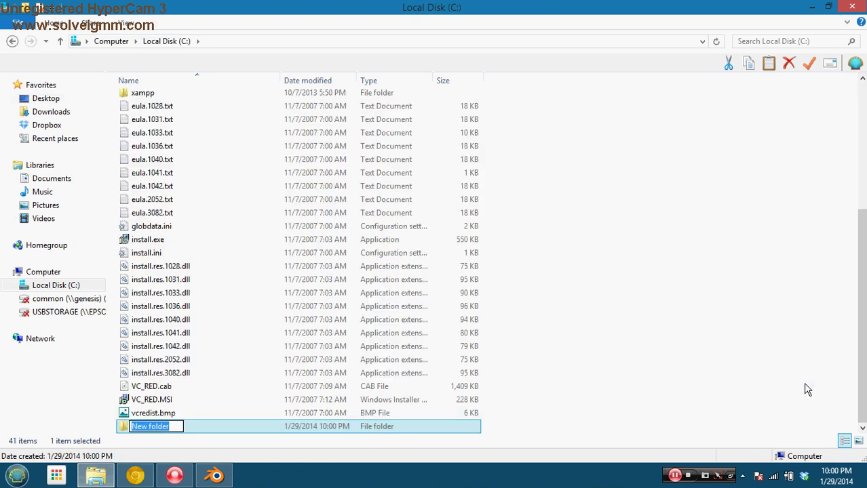
{"action": "type", "text": "game"}
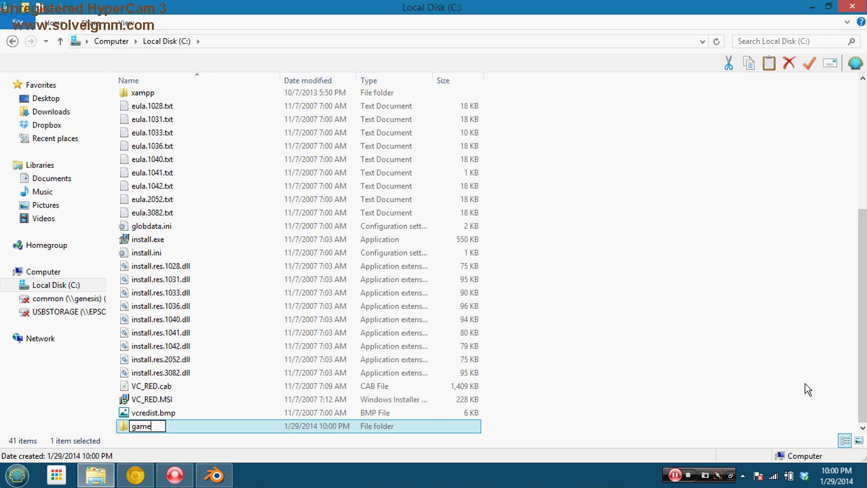
{"action": "key", "text": "Return"}
Switch to Blender and try to export the game as a game engine runtime named game.exe in C:\game
{"action": "left_click", "coordinate": [214, 475]}
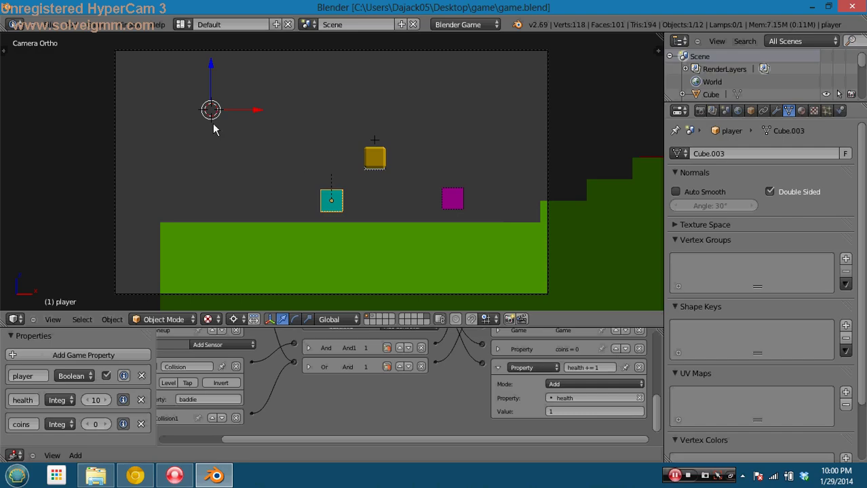
{"action": "left_click", "coordinate": [51, 24]}
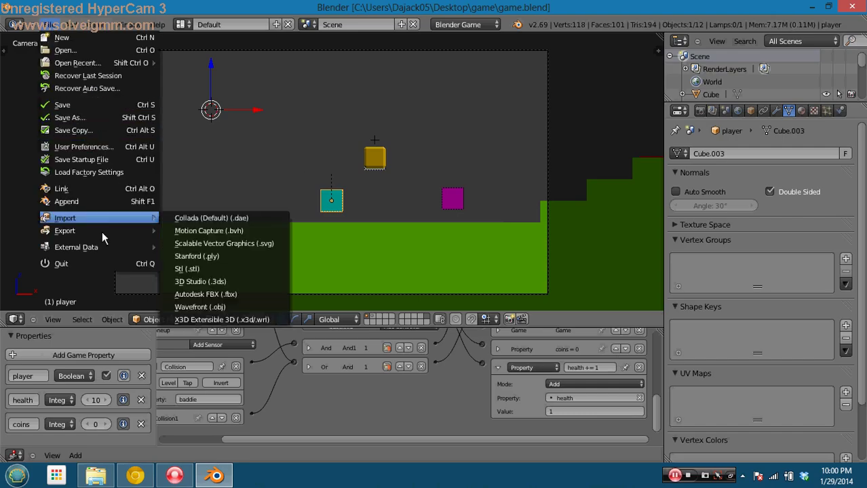
{"action": "mouse_move", "coordinate": [101, 230]}
{"action": "left_click", "coordinate": [247, 332]}
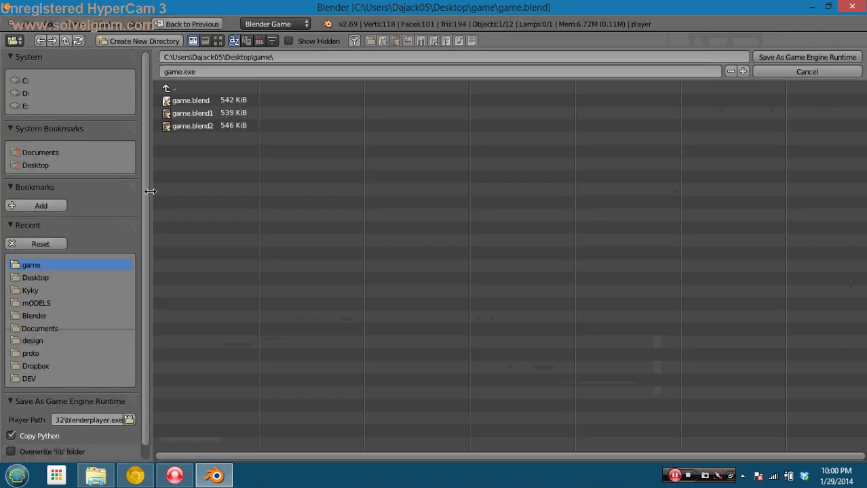
{"action": "left_click", "coordinate": [42, 82]}
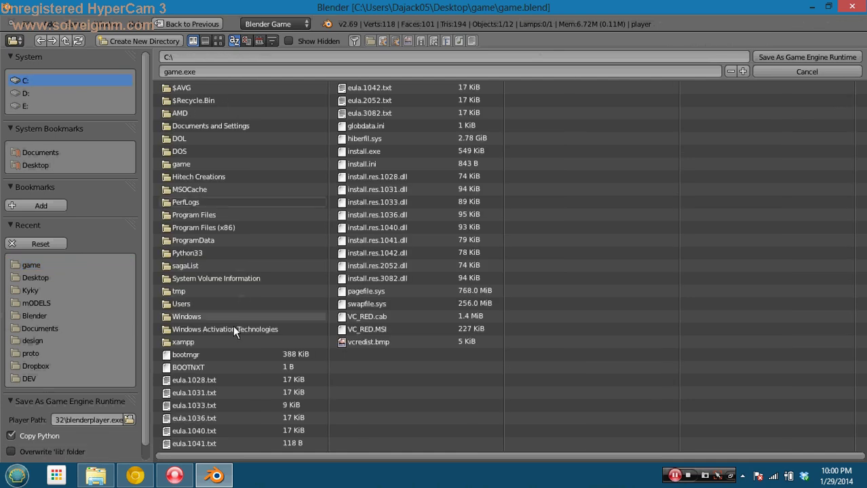
{"action": "left_click", "coordinate": [188, 163]}
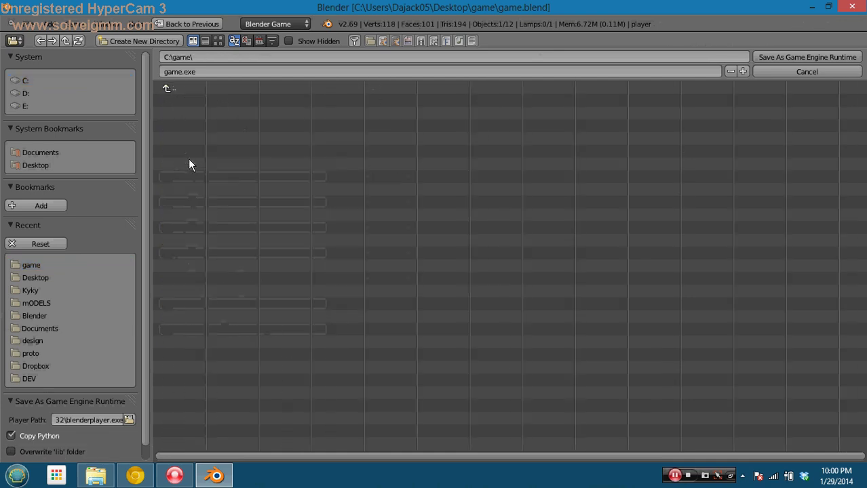
{"action": "left_click", "coordinate": [796, 59]}
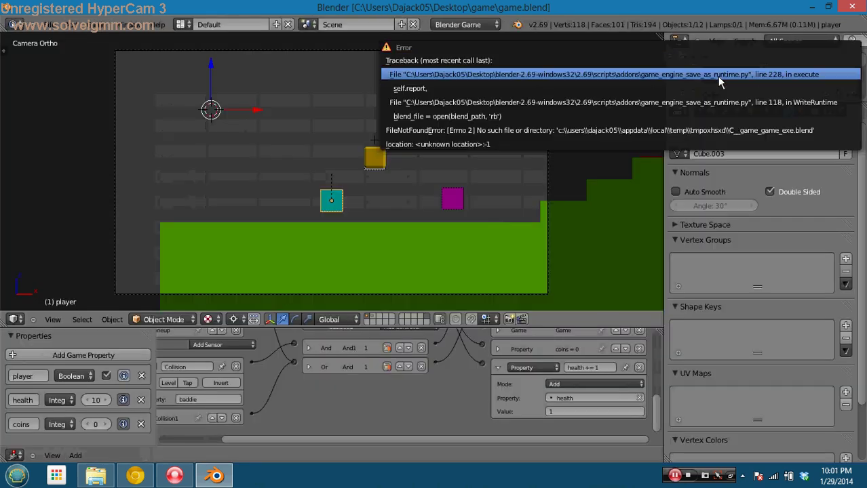
{"action": "left_click", "coordinate": [636, 133]}
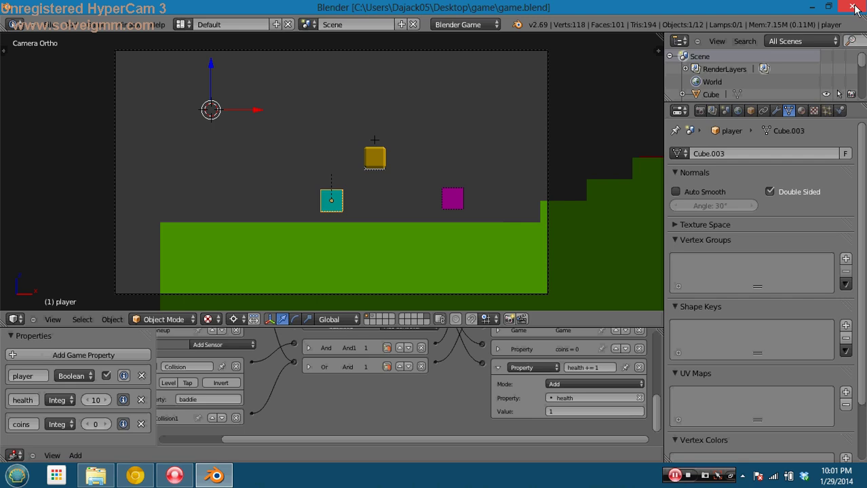
Reopen the game engine runtime export and examine its player path and copy options
{"action": "left_click", "coordinate": [54, 24]}
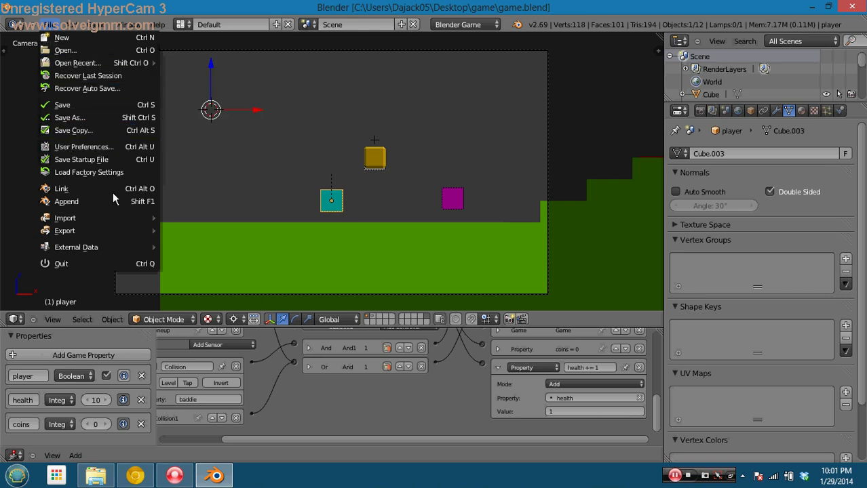
{"action": "mouse_move", "coordinate": [113, 230]}
{"action": "left_click", "coordinate": [224, 331]}
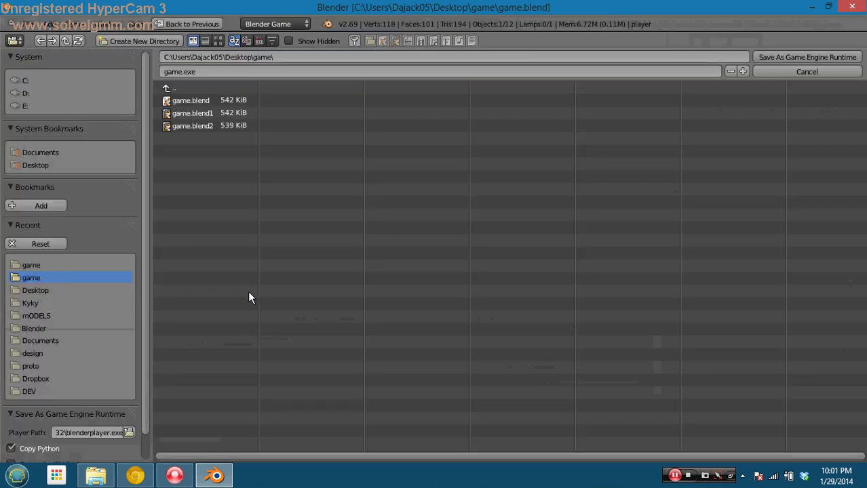
{"action": "left_click", "coordinate": [89, 435]}
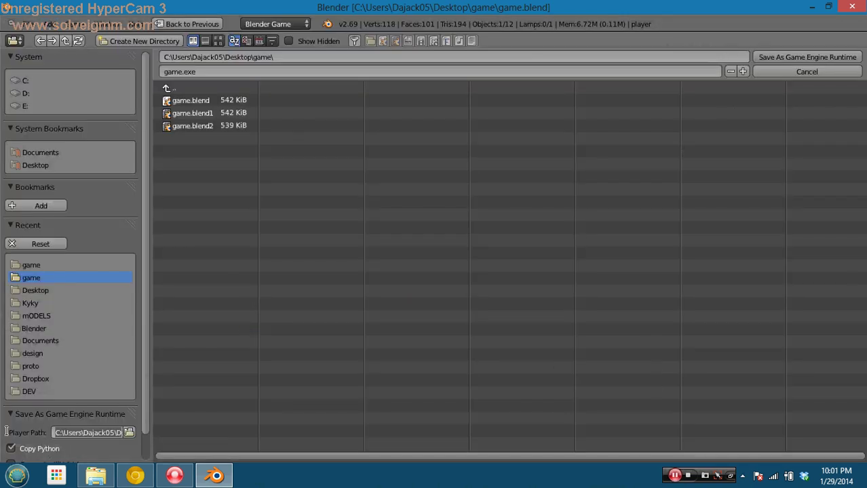
{"action": "key", "text": "ctrl+a"}
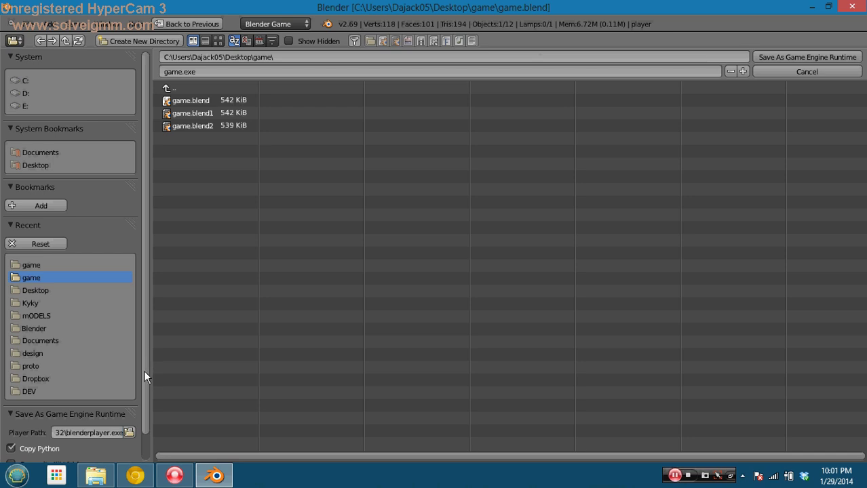
{"action": "scroll", "coordinate": [145, 371], "scroll_direction": "down", "scroll_amount": 2}
Switch to File Explorer, open the blender-2.69-windows32 folder on the Desktop and check the full folder path holding blenderplayer.exe
{"action": "key", "text": "alt+Tab"}
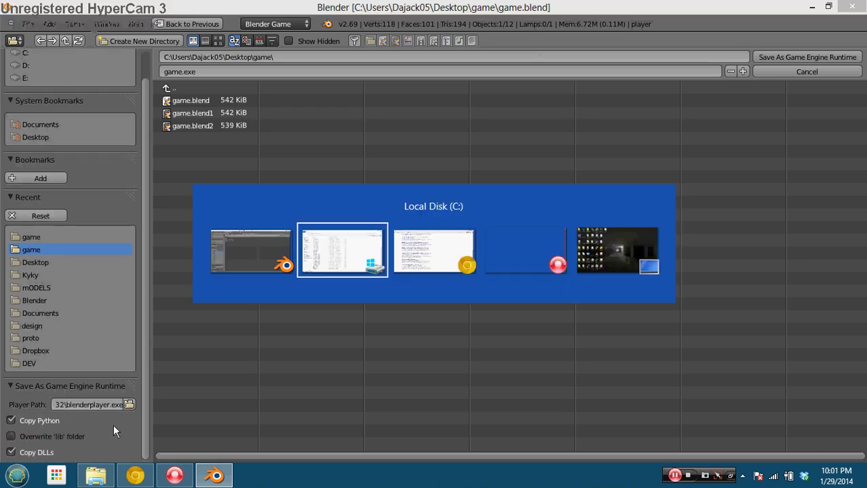
{"action": "key", "text": "alt+Tab"}
{"action": "key", "text": "alt+Tab"}
{"action": "key", "text": "alt+Tab"}
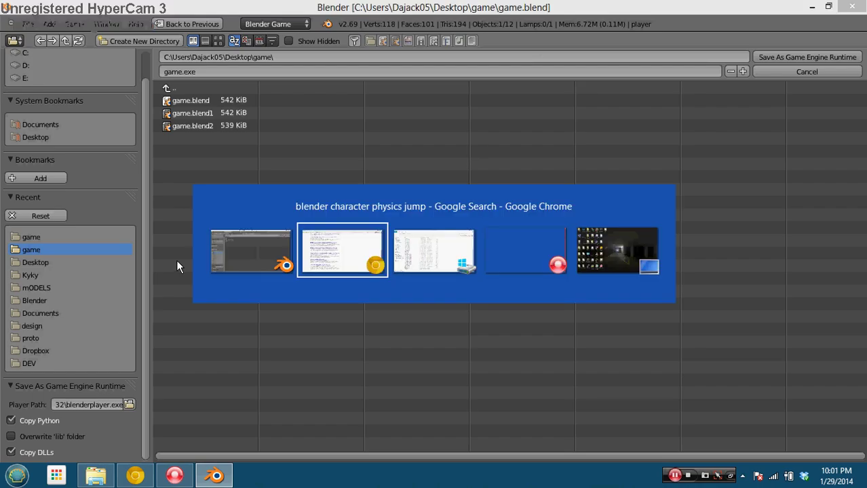
{"action": "key", "text": "alt+Tab"}
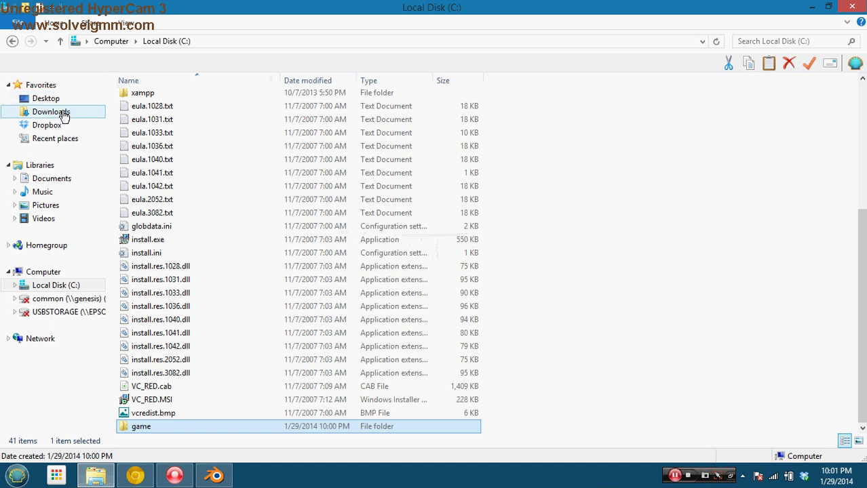
{"action": "left_click", "coordinate": [57, 98]}
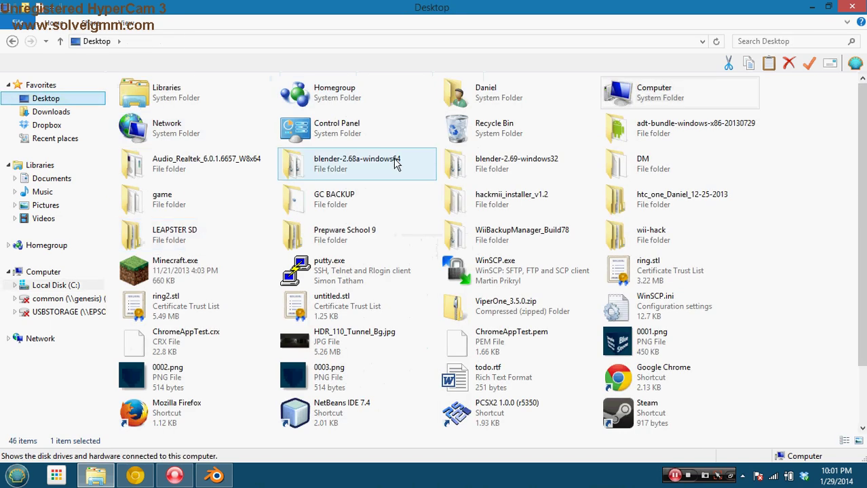
{"action": "double_click", "coordinate": [532, 166]}
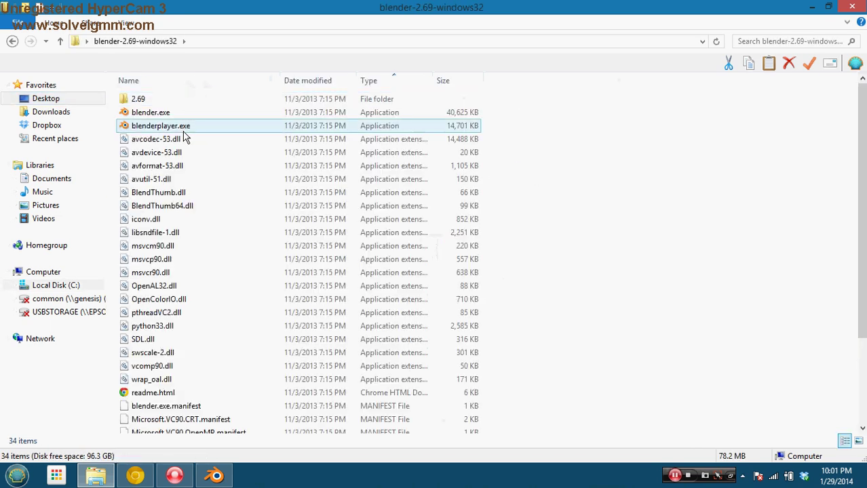
{"action": "left_click", "coordinate": [205, 42]}
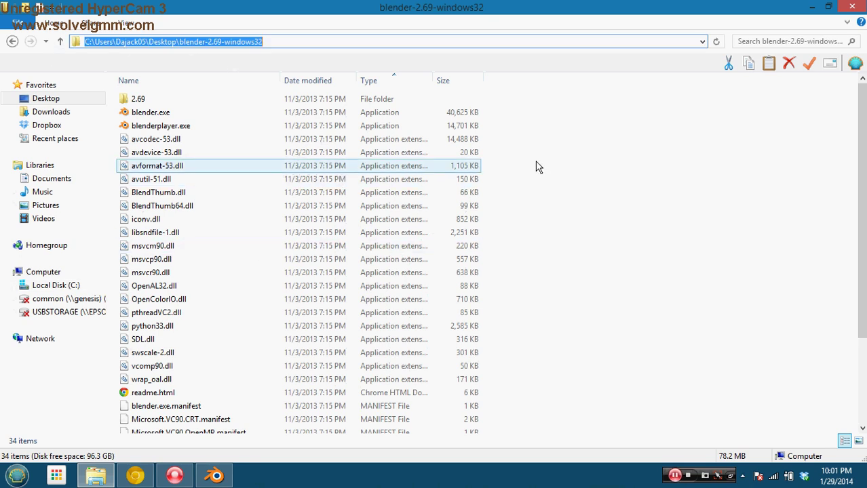
{"action": "left_click", "coordinate": [568, 163]}
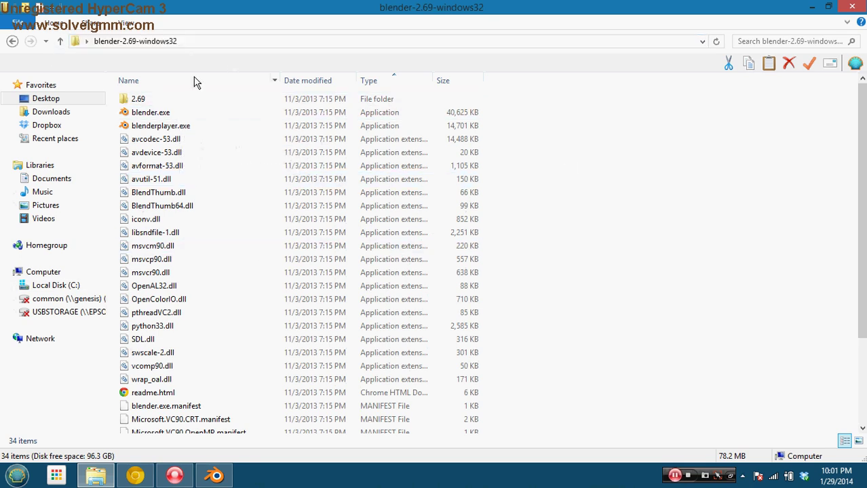
{"action": "key", "text": "super+e"}
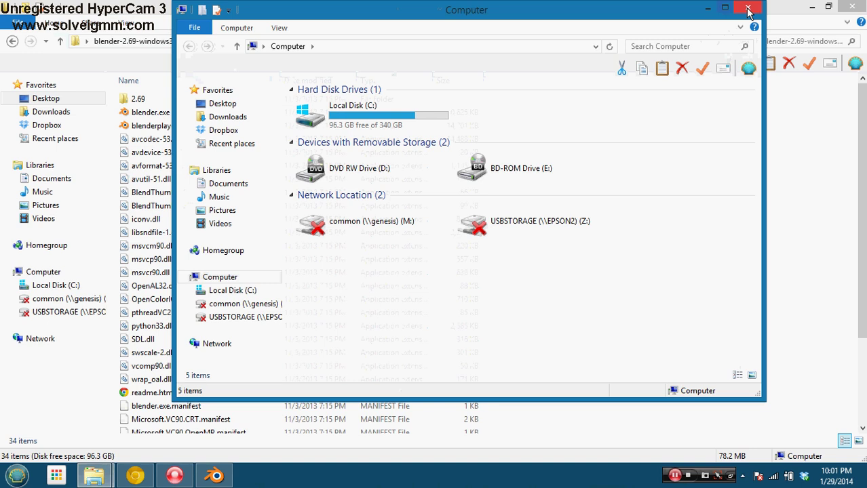
{"action": "left_click", "coordinate": [749, 10]}
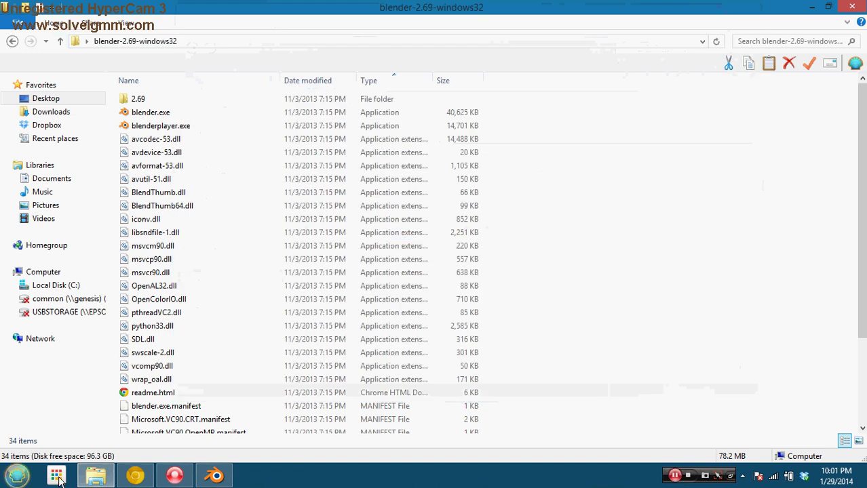
{"action": "left_click", "coordinate": [259, 42]}
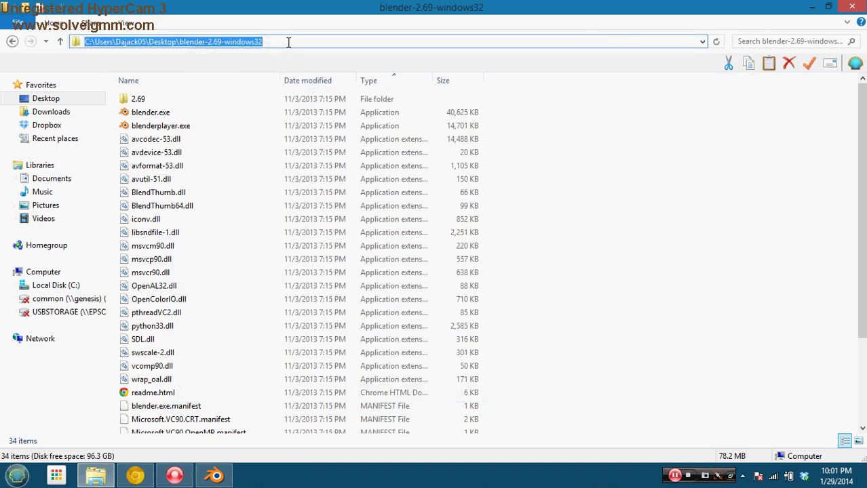
Return to Blender, check the player path and try to export game.exe as a game engine runtime in the Desktop game folder
{"action": "key", "text": "alt+Tab"}
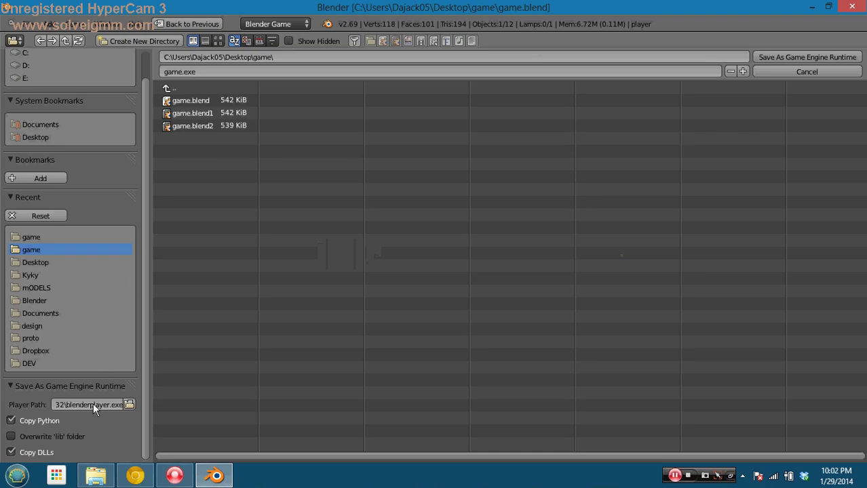
{"action": "left_click", "coordinate": [92, 404]}
{"action": "key", "text": "ctrl+a"}
{"action": "key", "text": "shift+Home"}
{"action": "key", "text": "Right"}
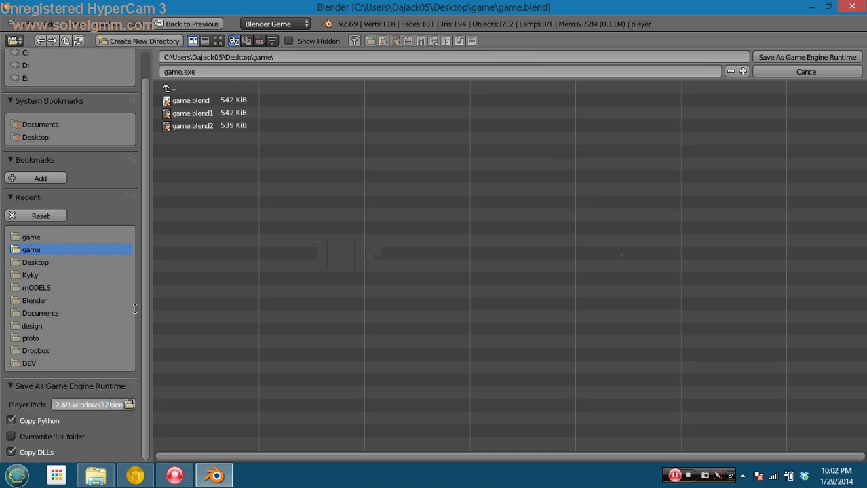
{"action": "key", "text": "Right"}
{"action": "key", "text": "Return"}
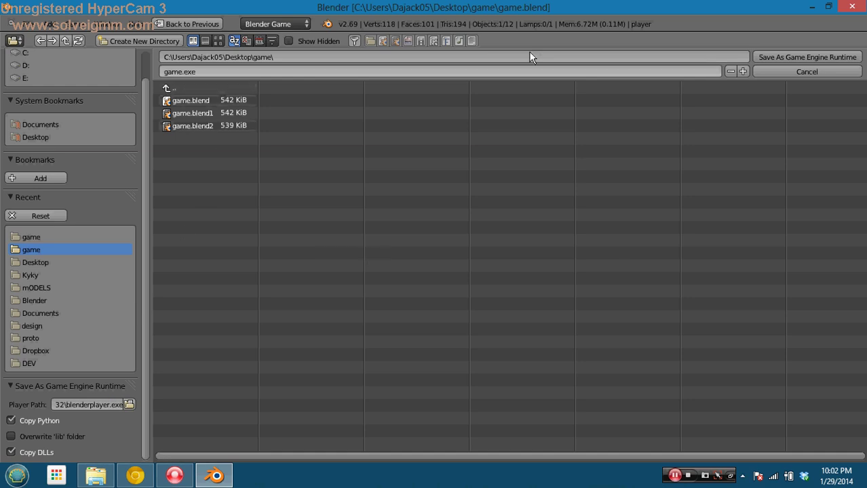
{"action": "left_click", "coordinate": [794, 57]}
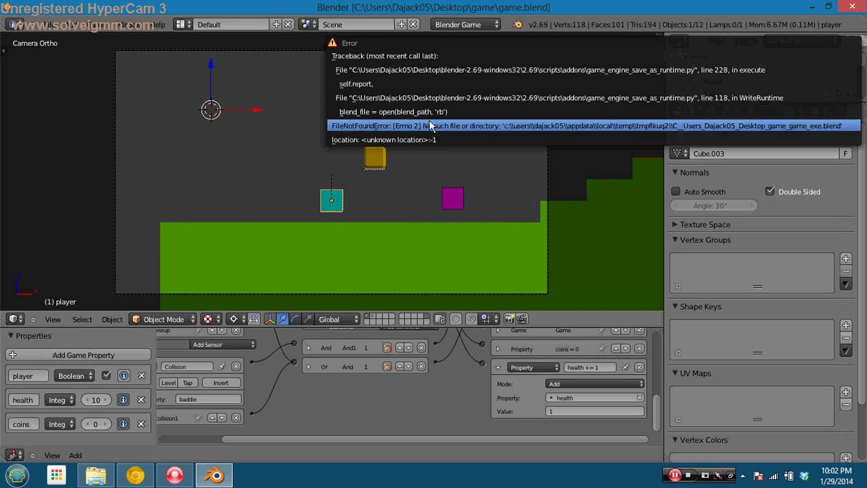
{"action": "left_click", "coordinate": [597, 102]}
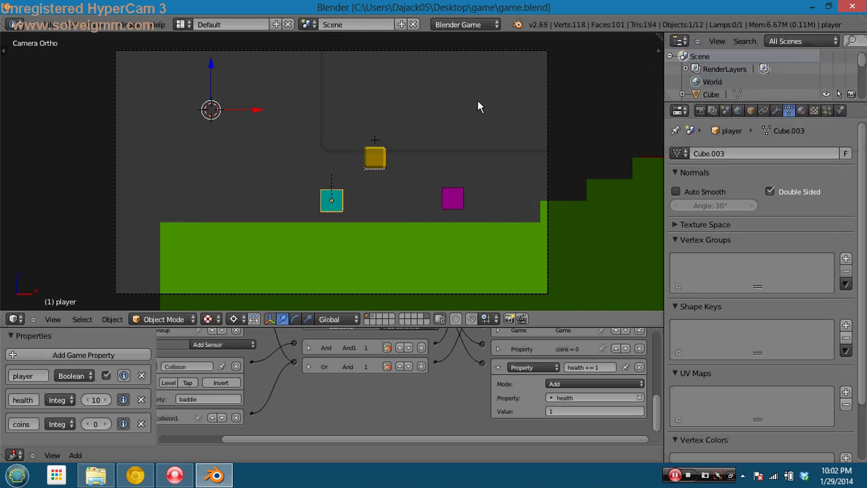
Save over game.blend and open the game engine runtime export again
{"action": "key", "text": "ctrl+s"}
{"action": "left_click", "coordinate": [393, 107]}
{"action": "left_click", "coordinate": [52, 29]}
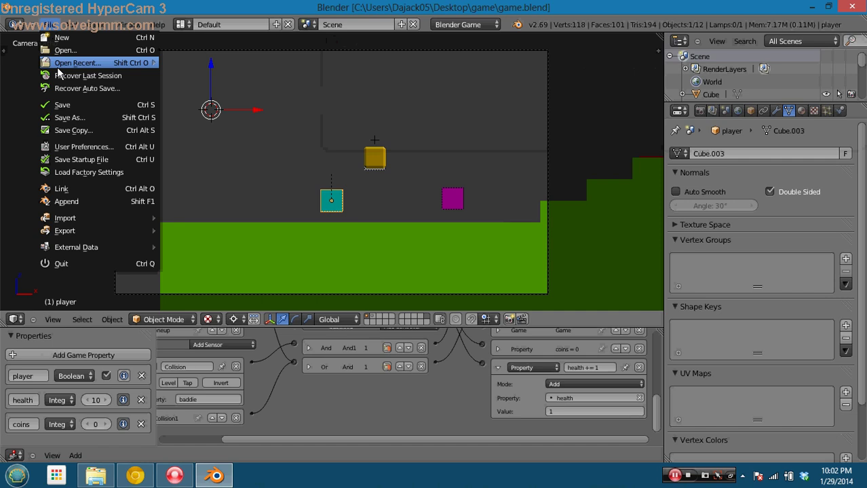
{"action": "mouse_move", "coordinate": [76, 232]}
{"action": "left_click", "coordinate": [255, 332]}
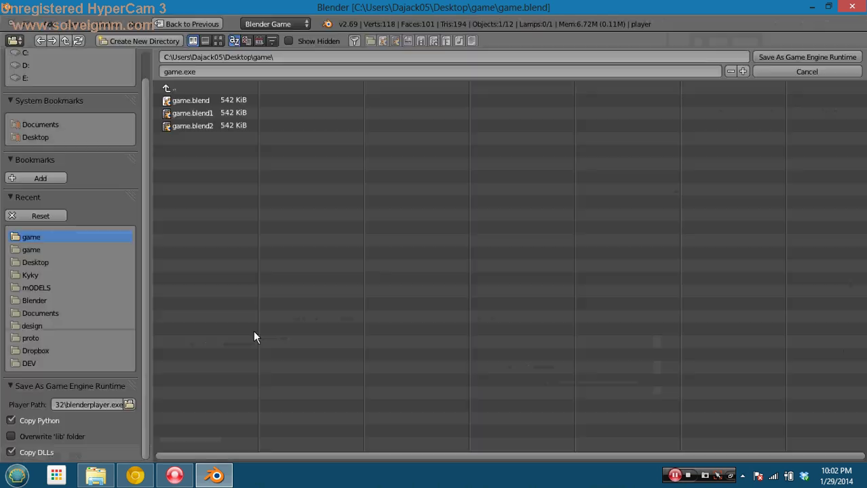
Read through the player path to blenderplayer.exe and retry exporting game.exe to the Desktop game folder
{"action": "left_click", "coordinate": [95, 405]}
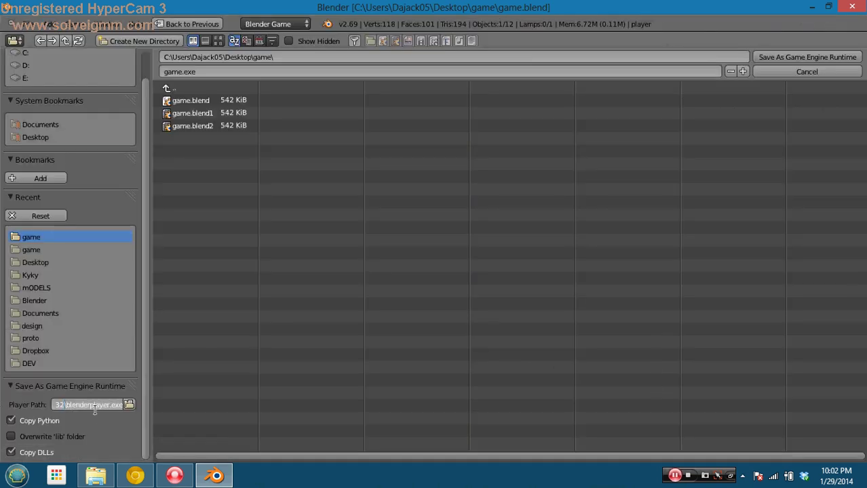
{"action": "left_click", "coordinate": [132, 406]}
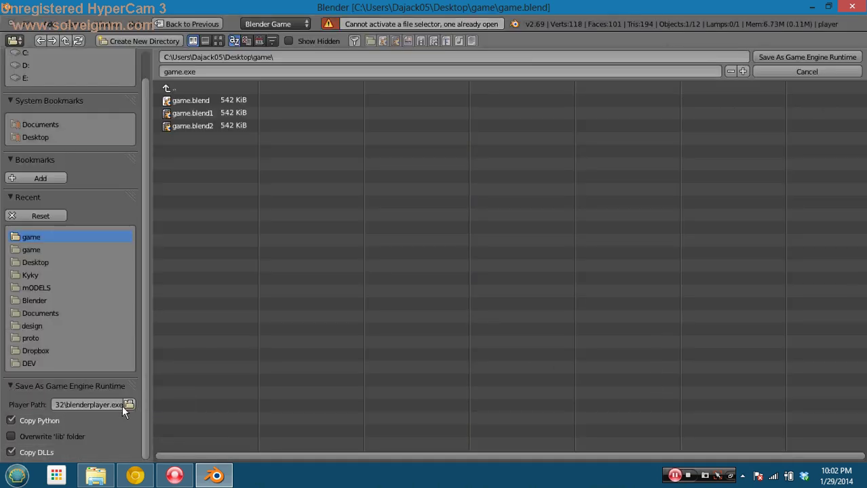
{"action": "left_click", "coordinate": [109, 406]}
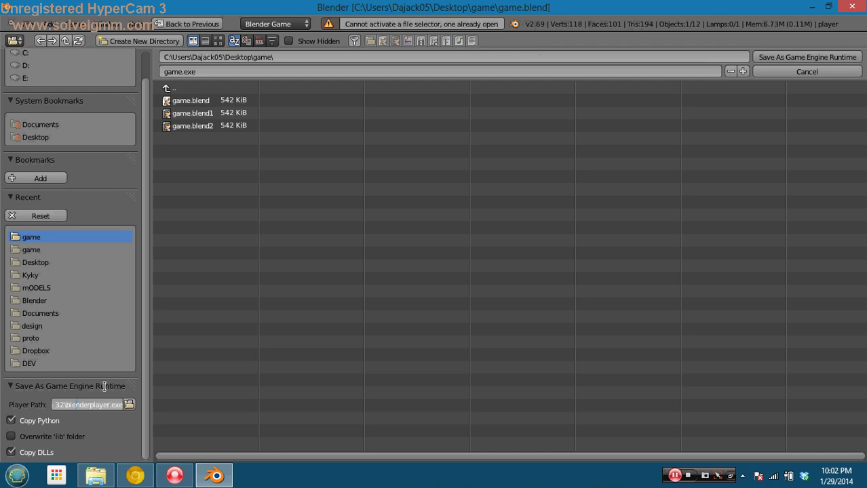
{"action": "key", "text": "Return"}
{"action": "key", "text": "Home"}
{"action": "key", "text": "End"}
{"action": "key", "text": "Left"}
{"action": "key", "text": "Left"}
{"action": "key", "text": "Left"}
{"action": "key", "text": "Left"}
{"action": "key", "text": "Left"}
{"action": "key", "text": "Left"}
{"action": "key", "text": "Left"}
{"action": "key", "text": "Left"}
{"action": "key", "text": "Left"}
{"action": "key", "text": "Left"}
{"action": "key", "text": "Left"}
{"action": "key", "text": "Left"}
{"action": "key", "text": "Left"}
{"action": "key", "text": "Left"}
{"action": "key", "text": "Left"}
{"action": "key", "text": "Left"}
{"action": "key", "text": "Left"}
{"action": "key", "text": "Left"}
{"action": "key", "text": "Left"}
{"action": "key", "text": "Left"}
{"action": "key", "text": "Right"}
{"action": "key", "text": "Right"}
{"action": "key", "text": "Right"}
{"action": "key", "text": "Right"}
{"action": "key", "text": "Right"}
{"action": "key", "text": "Right"}
{"action": "key", "text": "Right"}
{"action": "key", "text": "Right"}
{"action": "key", "text": "Right"}
{"action": "key", "text": "Right"}
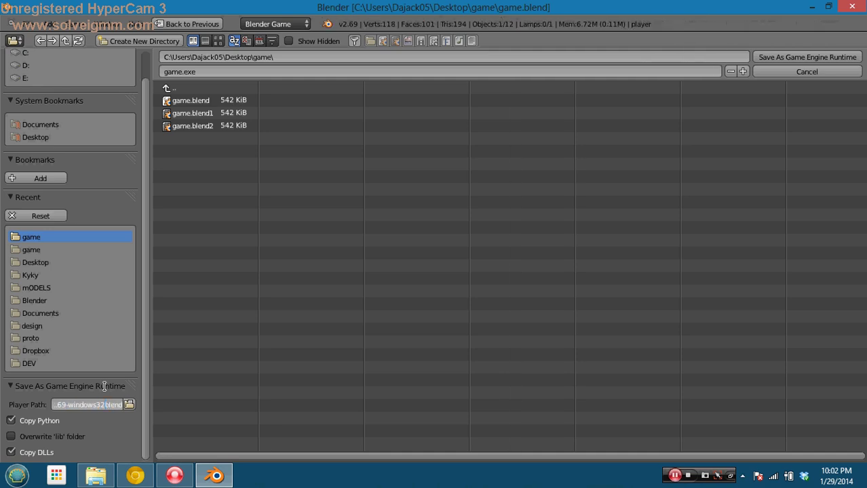
{"action": "key", "text": "Return"}
{"action": "left_click", "coordinate": [812, 57]}
{"action": "right_click", "coordinate": [330, 187]}
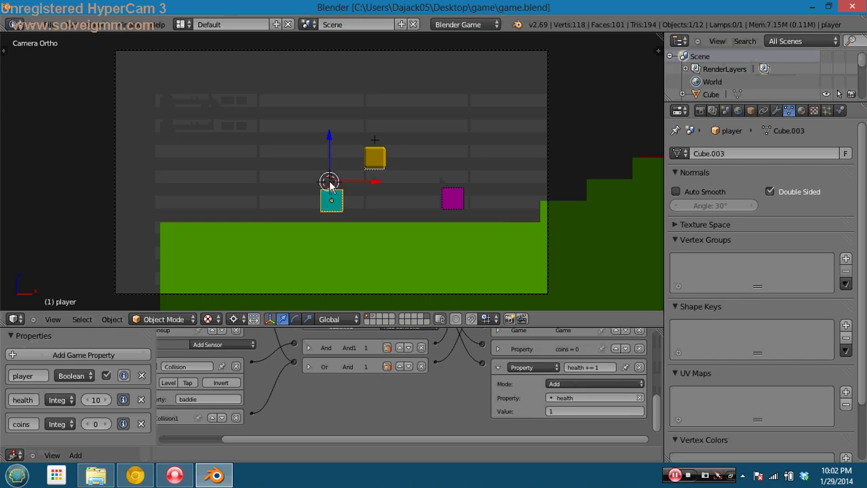
Save over game.blend and show the system console to read the output of the runtime export attempts
{"action": "key", "text": "ctrl+s"}
{"action": "left_click", "coordinate": [329, 182]}
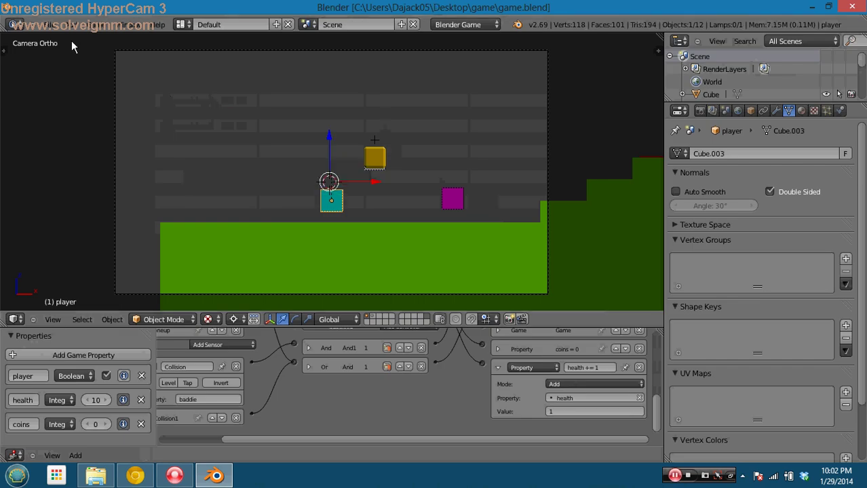
{"action": "left_click", "coordinate": [52, 25]}
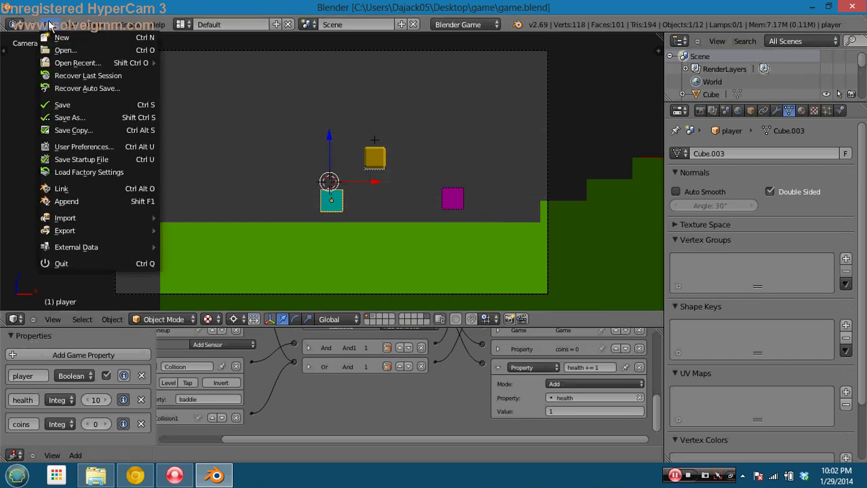
{"action": "left_click", "coordinate": [102, 26]}
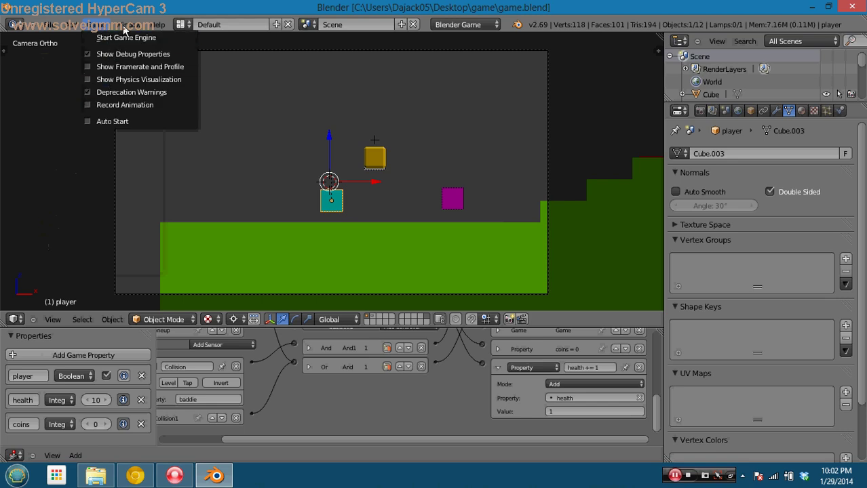
{"action": "left_click", "coordinate": [125, 26]}
{"action": "left_click", "coordinate": [165, 90]}
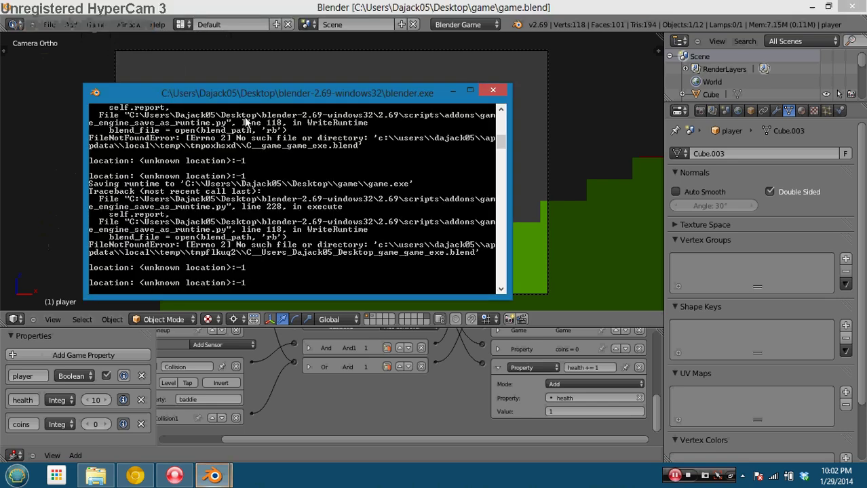
Test-run the game engine briefly, stop it, check the system console output and return to the Blender window
{"action": "left_click", "coordinate": [546, 220]}
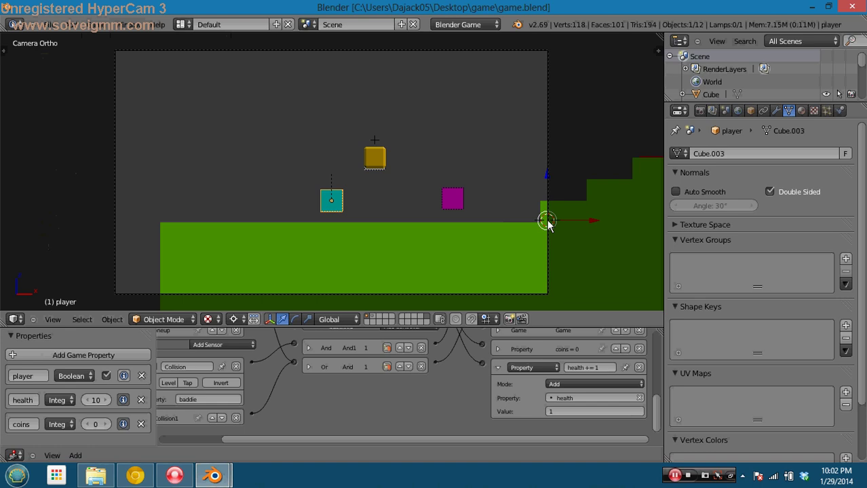
{"action": "key", "text": "p"}
{"action": "key", "text": "Escape"}
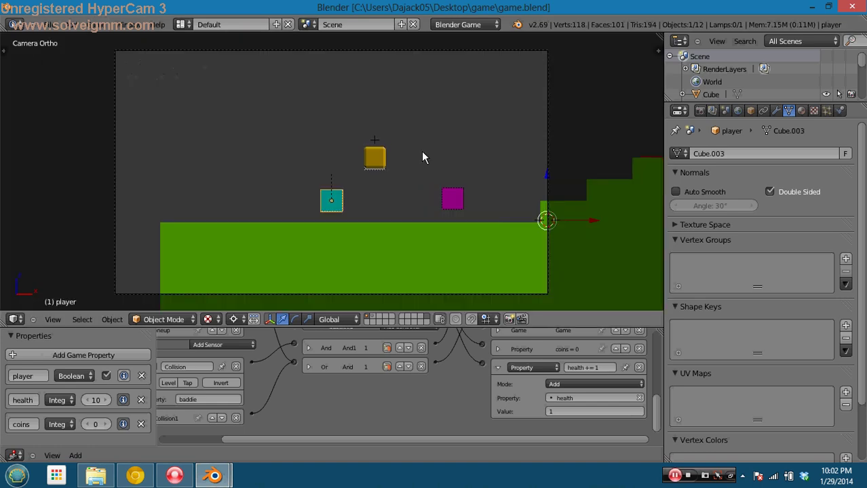
{"action": "key", "text": "alt+Tab"}
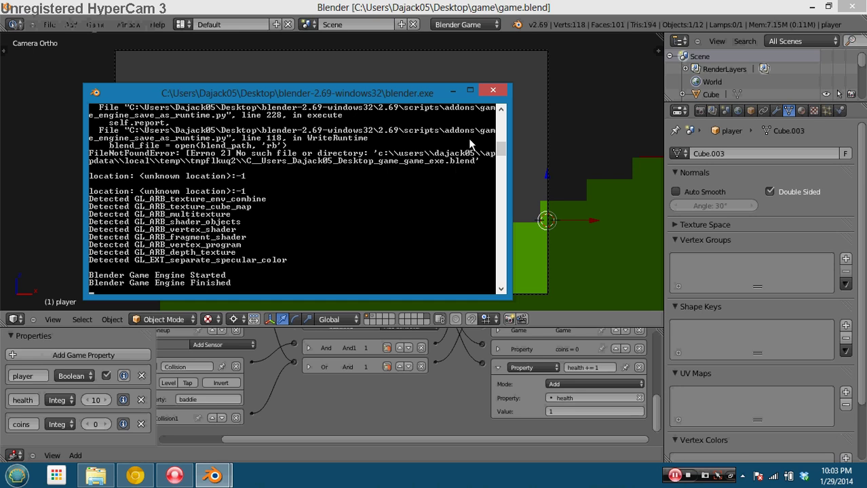
{"action": "left_click", "coordinate": [471, 12]}
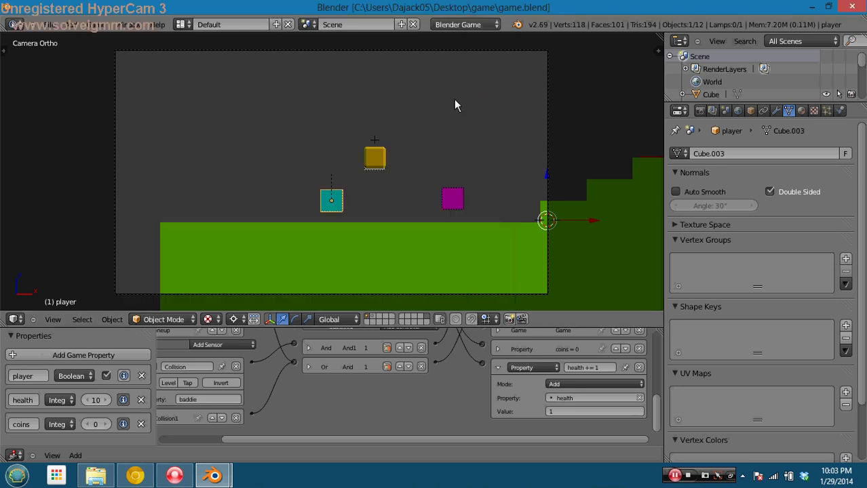